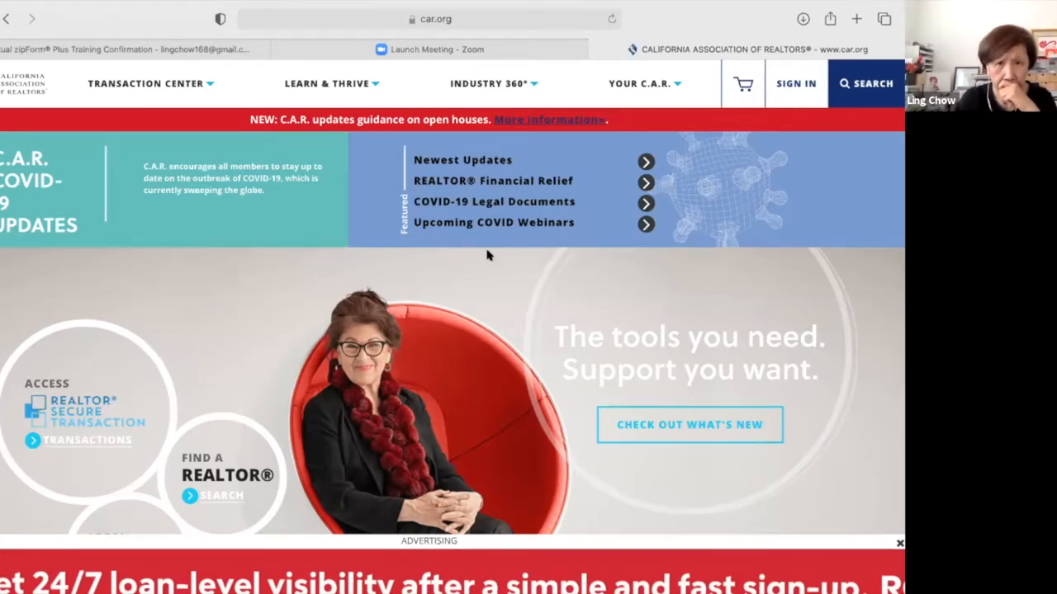
Scroll the car.org home page past Transaction Center and Learn & Thrive to the Industry 360° section.
scroll(487, 255, down, 1)
scroll(487, 255, up, 1)
scroll(487, 255, down, 1)
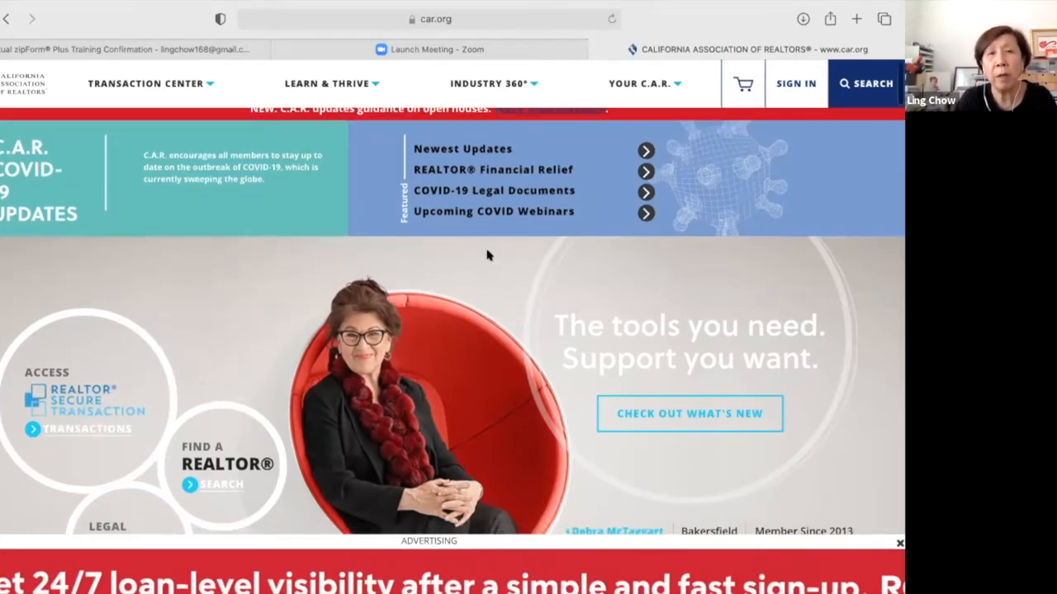
scroll(488, 255, up, 1)
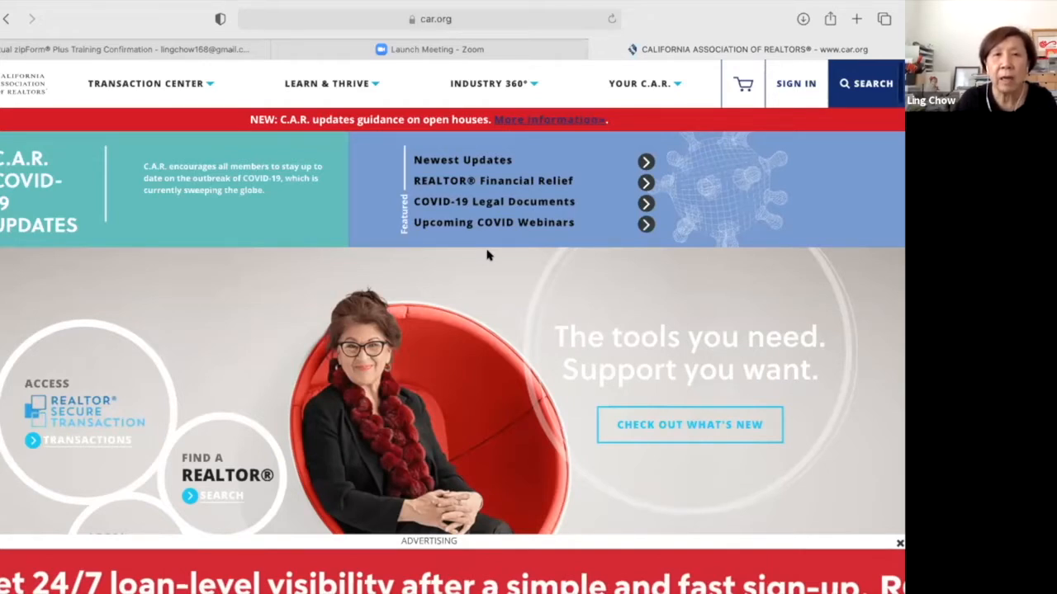
scroll(487, 256, down, 1)
scroll(487, 256, down, 1)
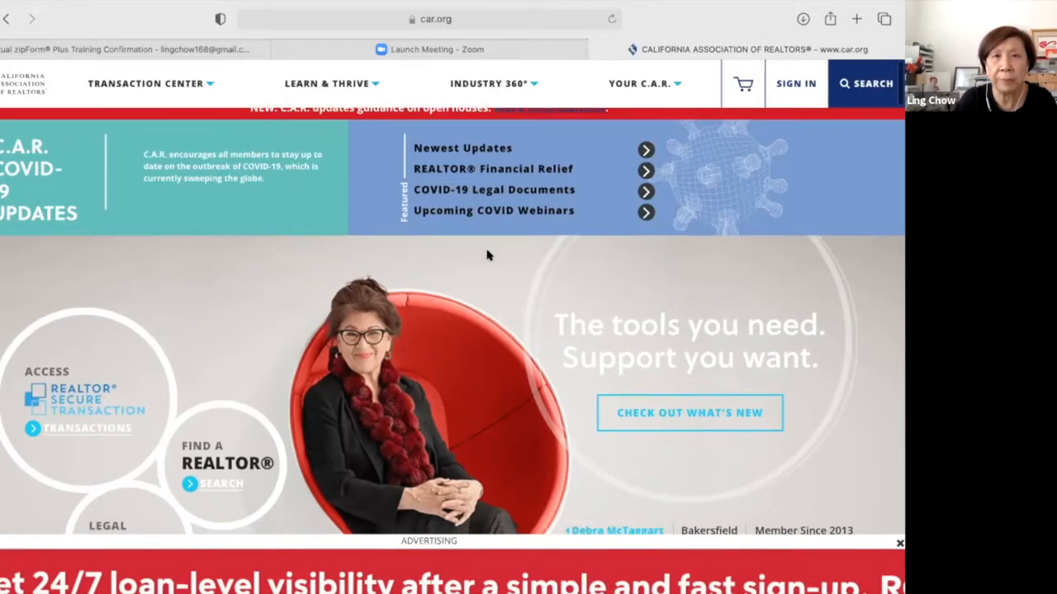
scroll(487, 256, up, 1)
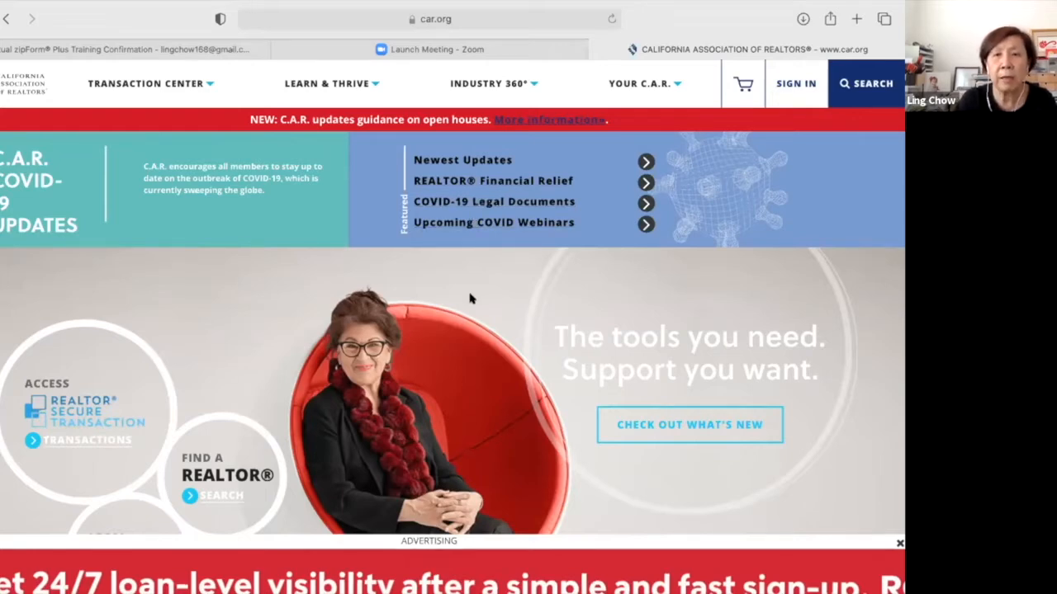
scroll(469, 299, down, 3)
scroll(471, 299, up, 1)
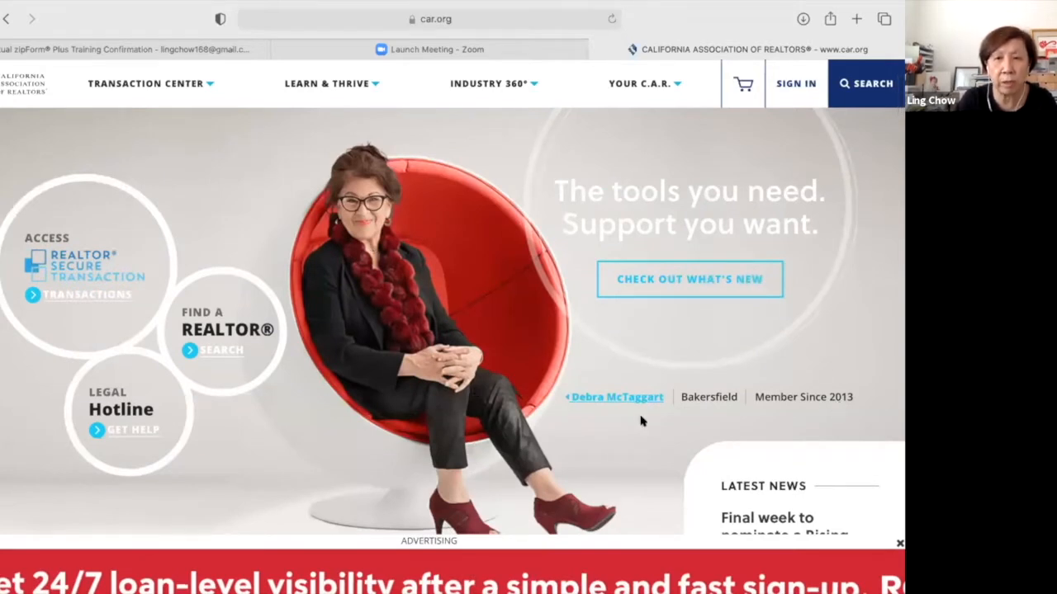
scroll(634, 453, down, 1)
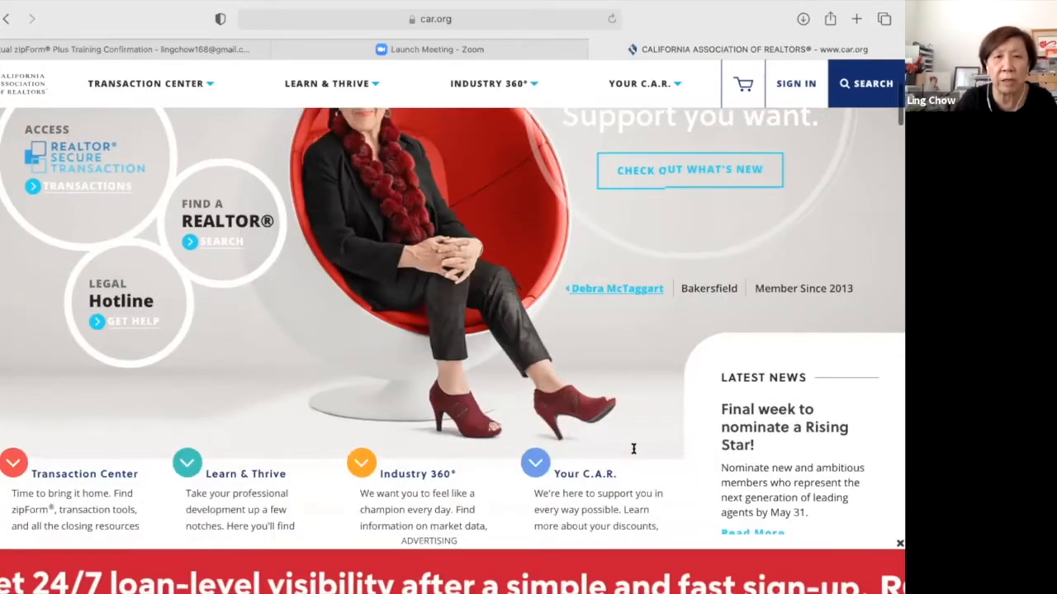
scroll(634, 450, down, 1)
scroll(635, 453, down, 1)
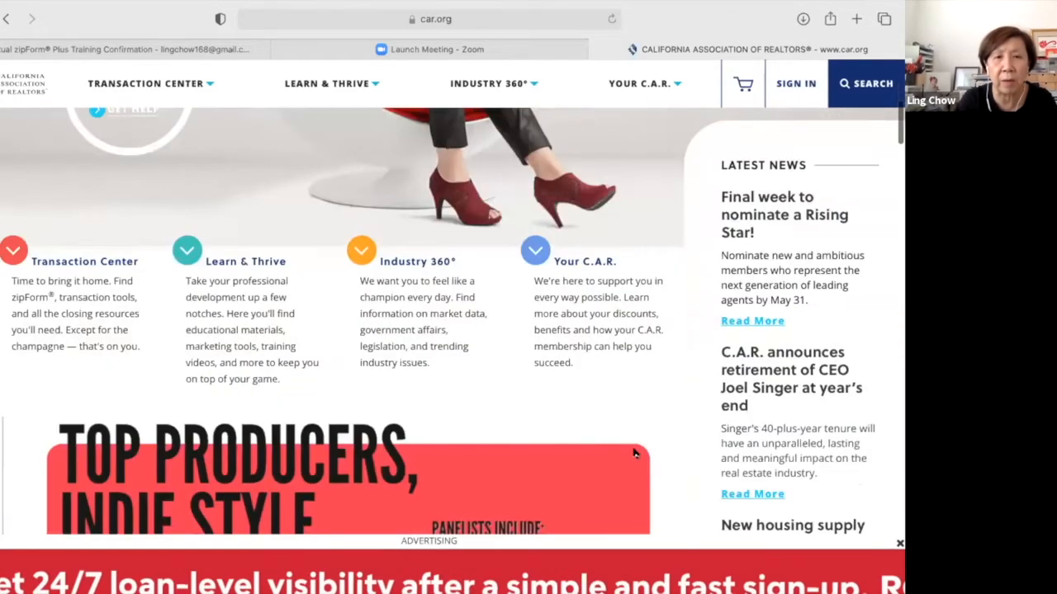
scroll(634, 453, down, 1)
scroll(634, 452, down, 2)
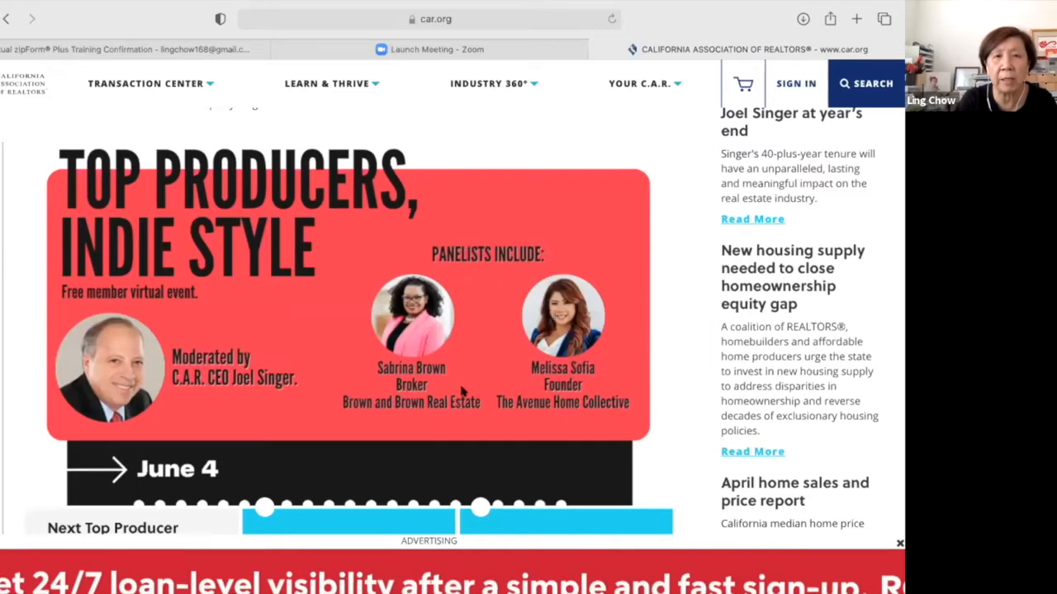
scroll(462, 392, down, 1)
scroll(461, 391, down, 1)
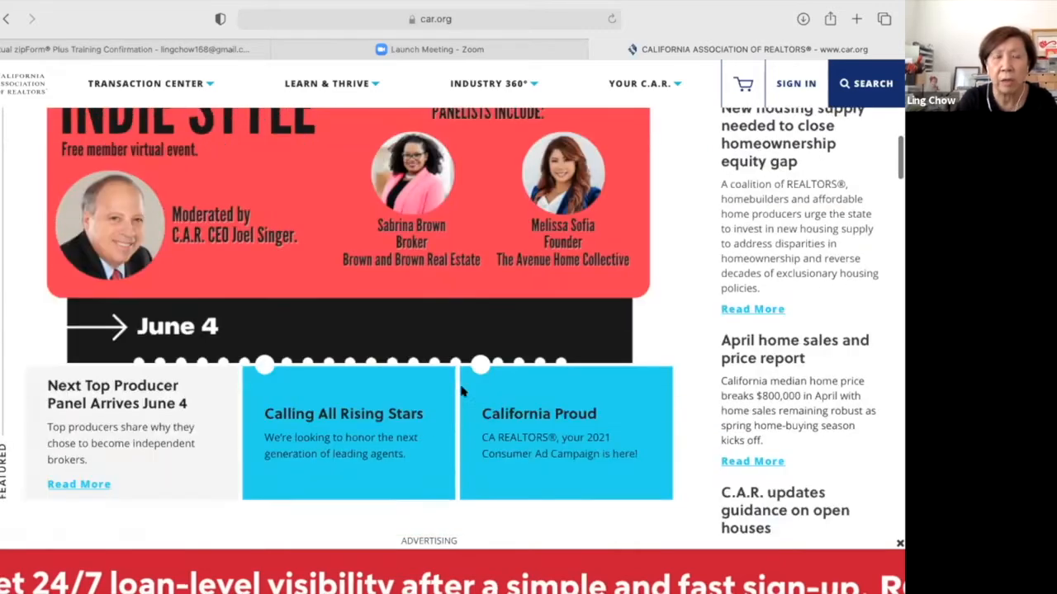
scroll(462, 392, down, 1)
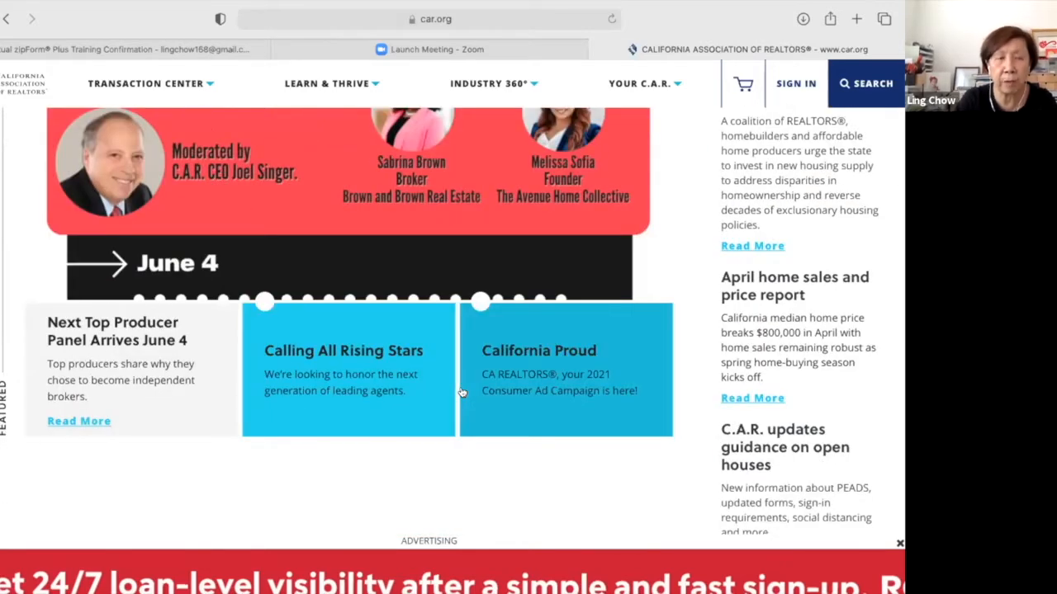
scroll(462, 392, down, 1)
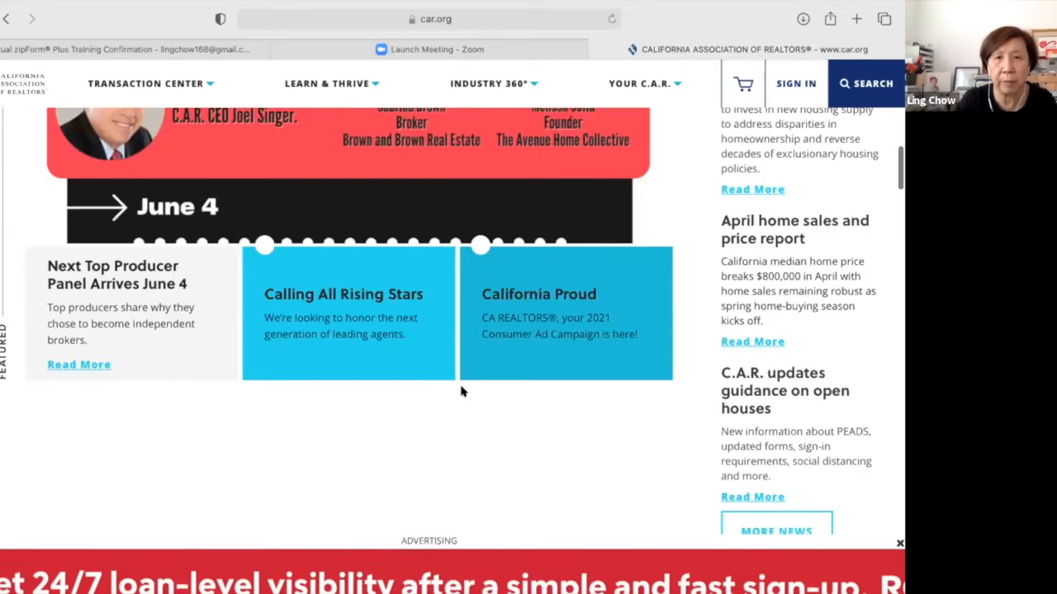
scroll(462, 392, down, 3)
scroll(463, 391, down, 1)
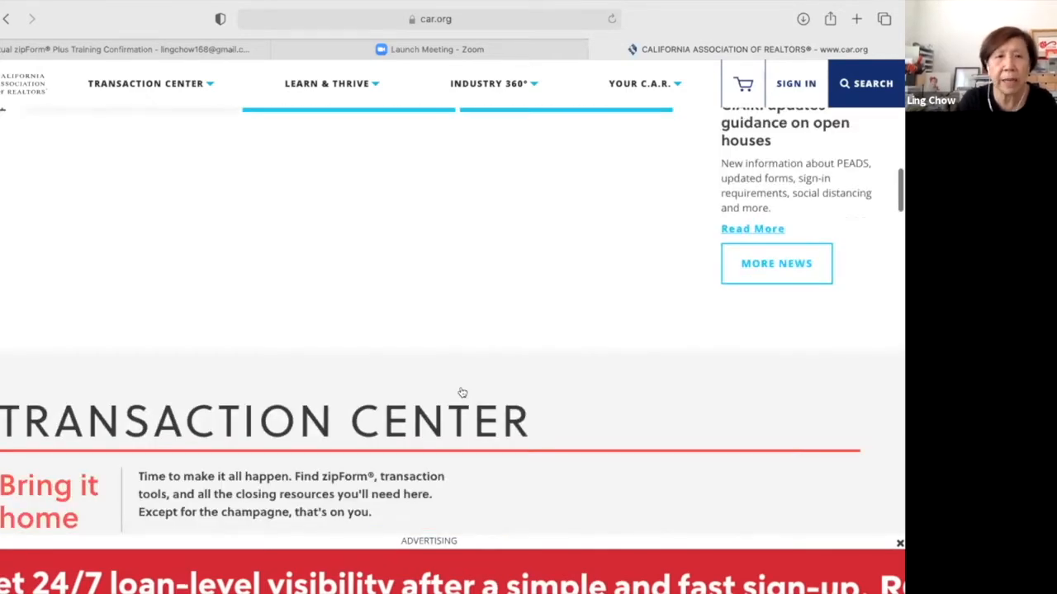
scroll(462, 392, down, 5)
scroll(462, 393, down, 1)
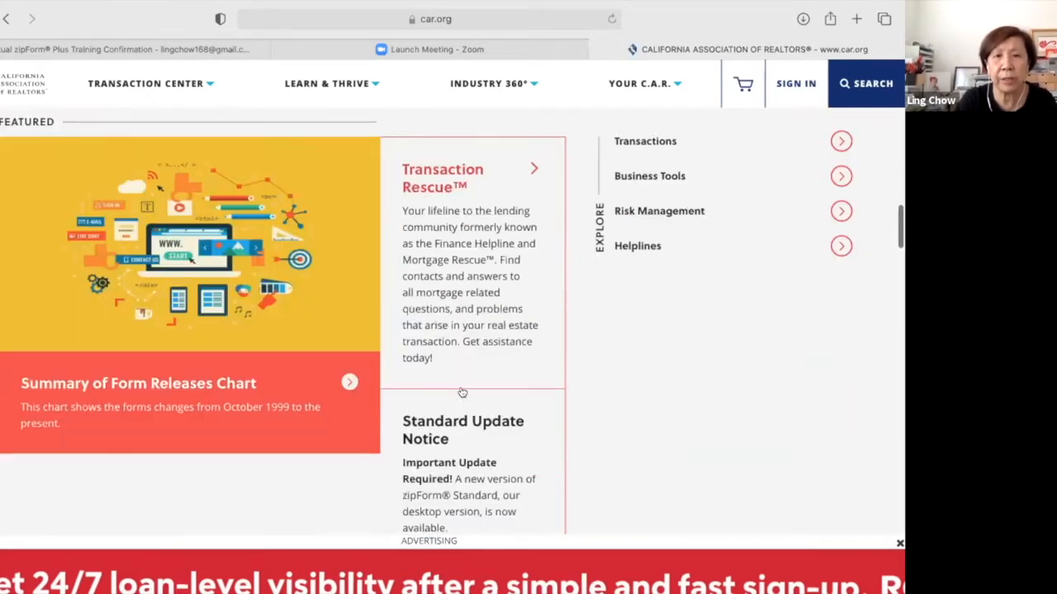
scroll(463, 392, down, 1)
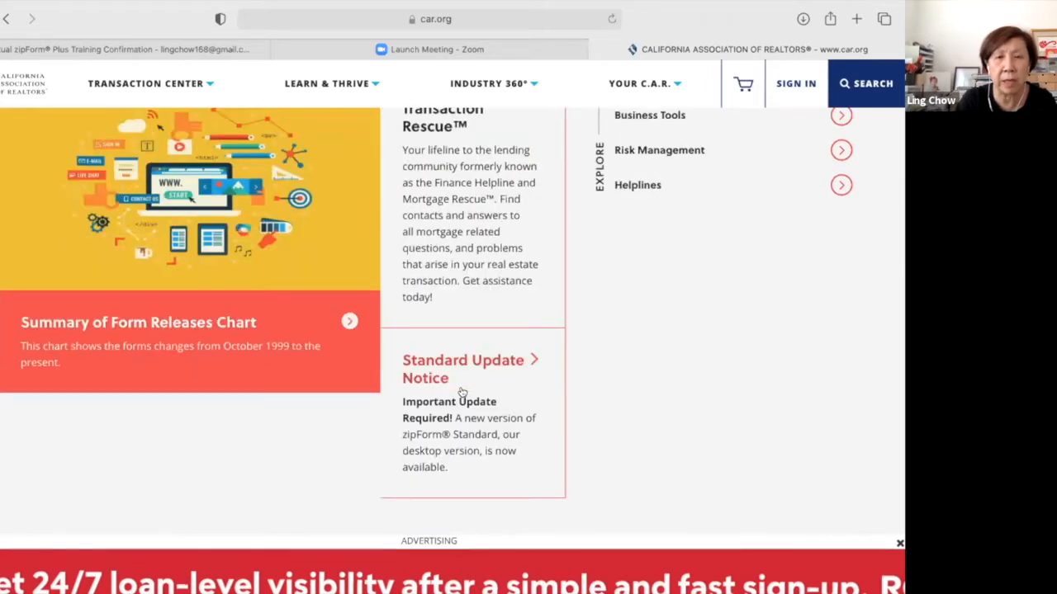
scroll(463, 392, down, 1)
scroll(462, 393, down, 1)
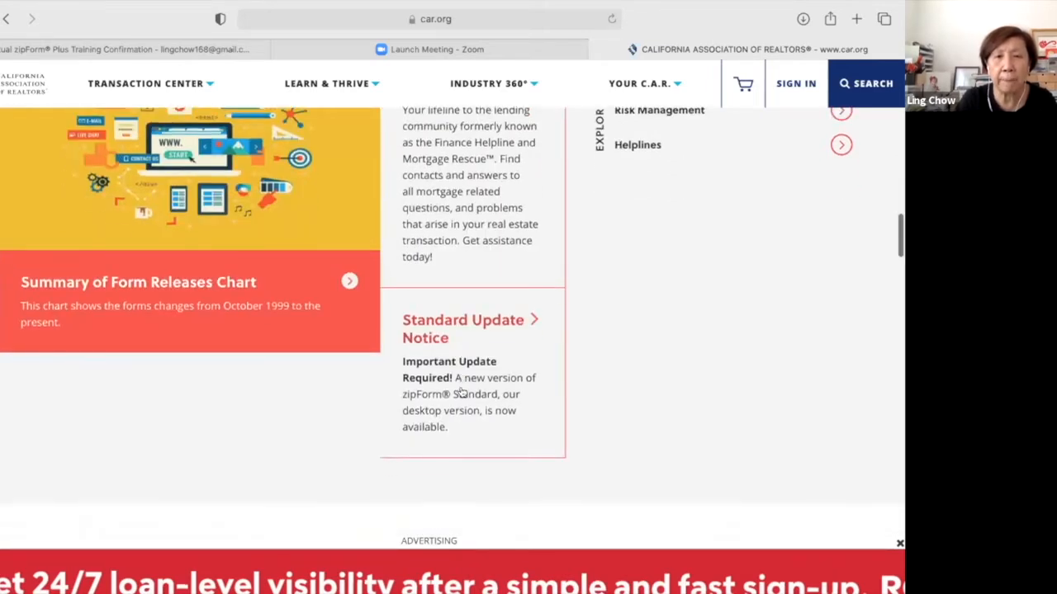
scroll(496, 347, down, 1)
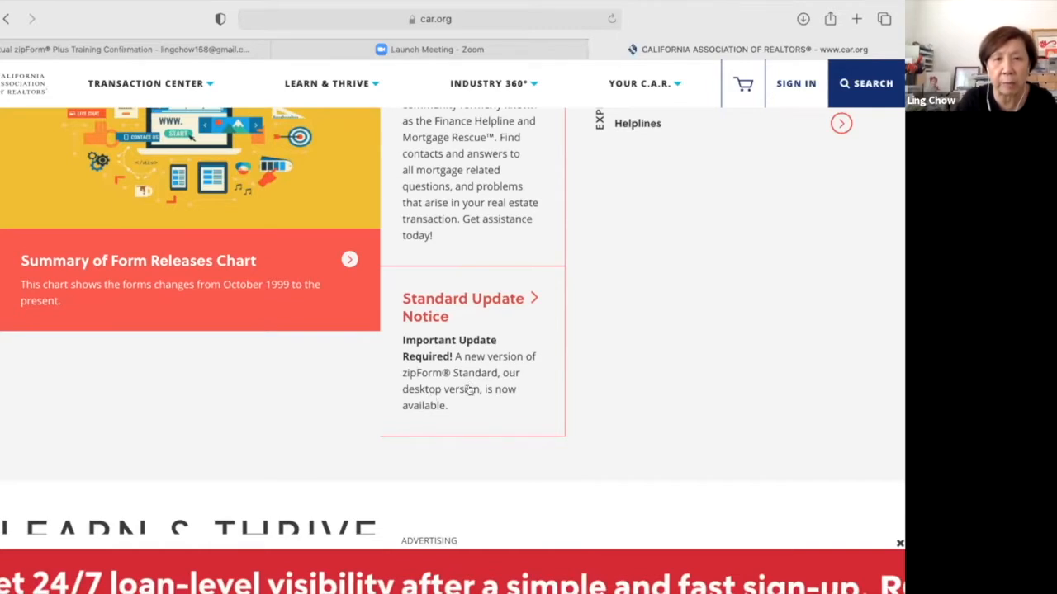
scroll(489, 419, down, 1)
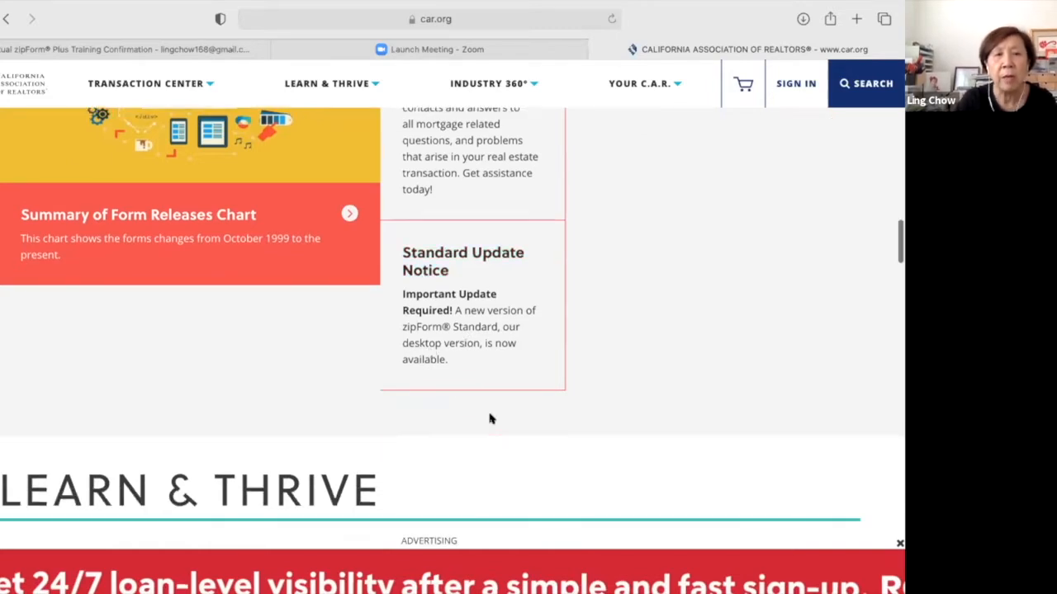
scroll(490, 418, down, 2)
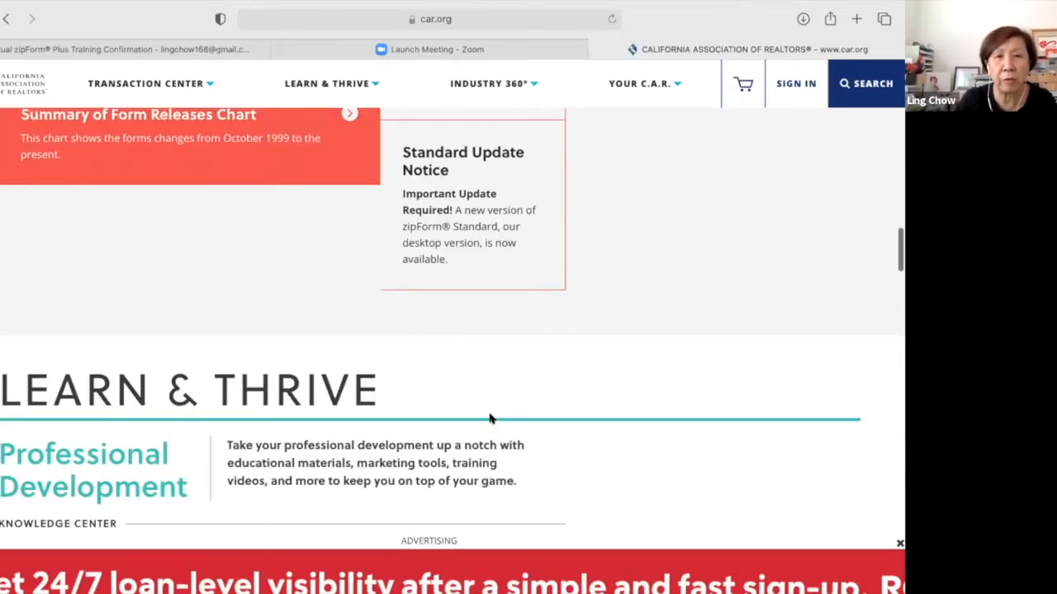
scroll(490, 418, down, 5)
scroll(489, 418, down, 4)
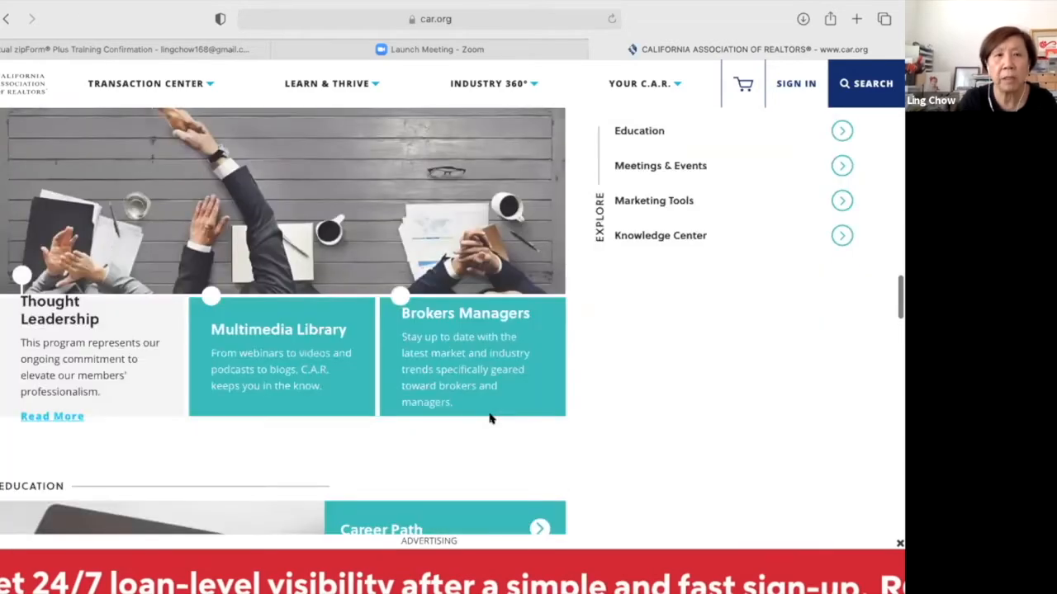
scroll(489, 419, down, 2)
scroll(490, 418, down, 5)
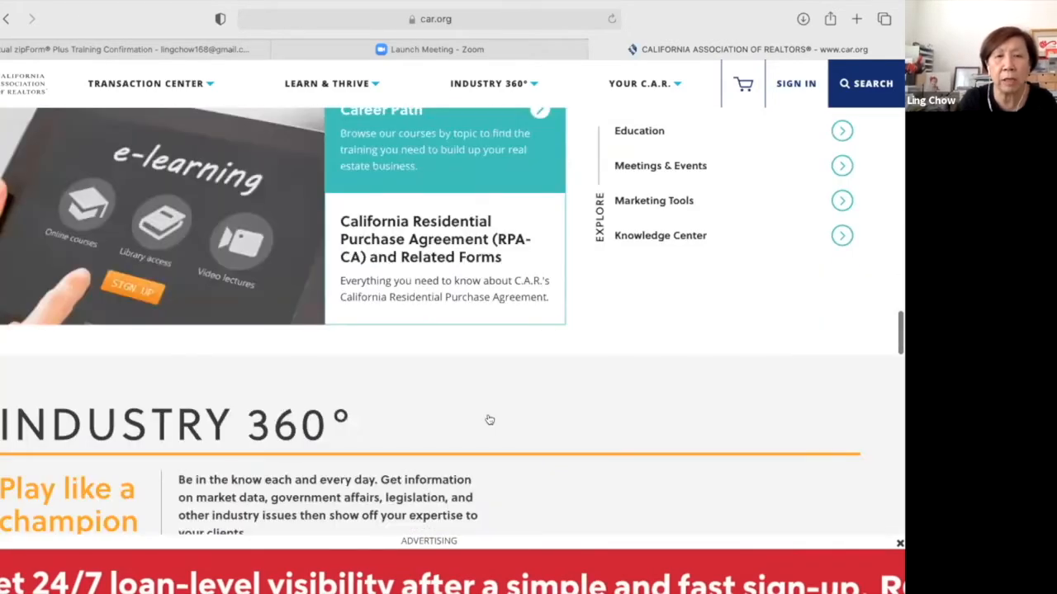
scroll(489, 419, down, 7)
scroll(489, 418, down, 1)
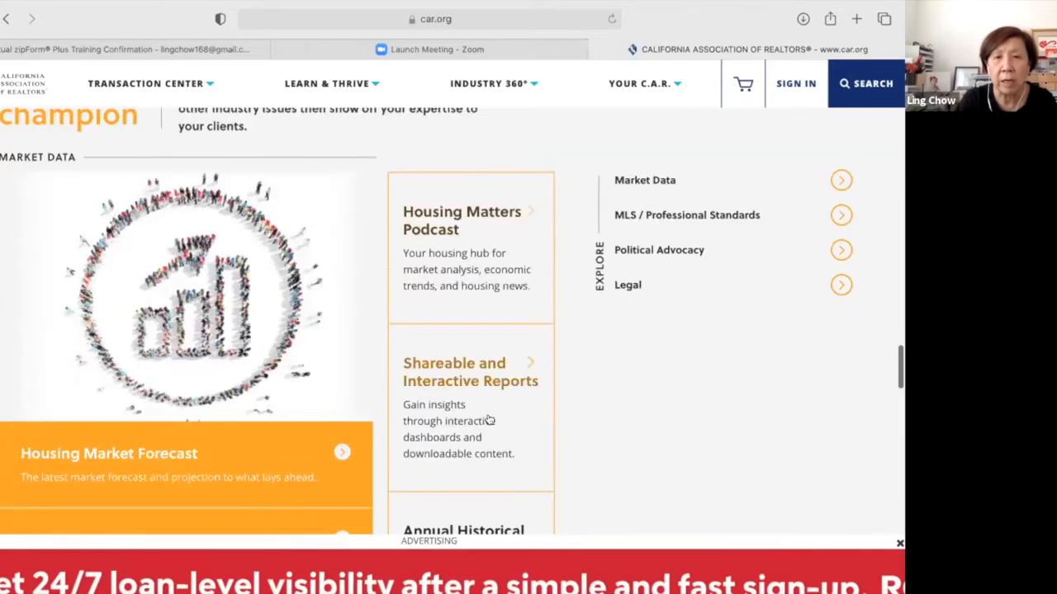
scroll(713, 467, up, 3)
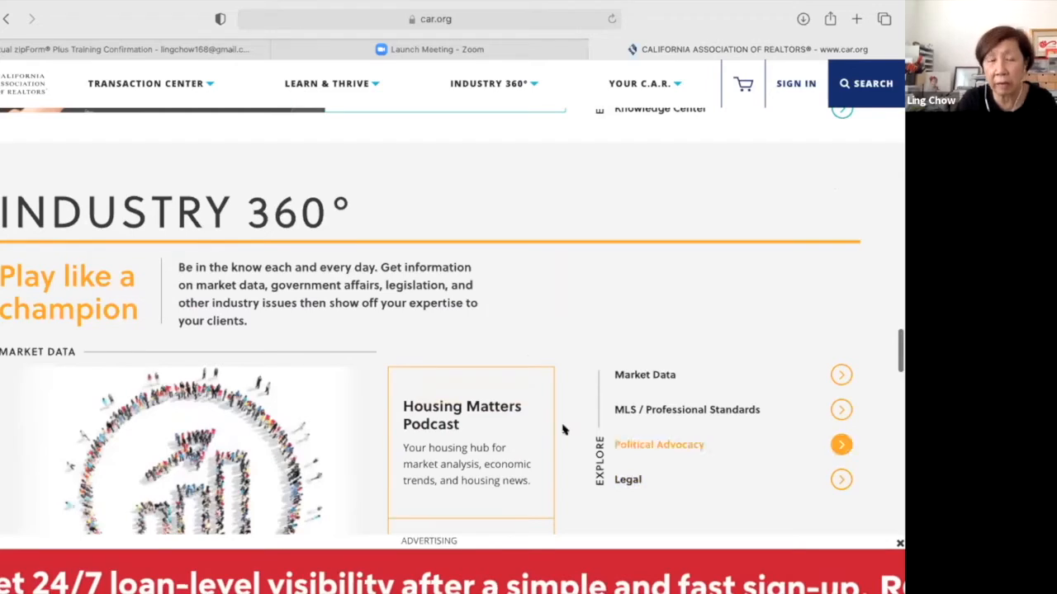
Preview the Political Advocacy details, then scroll the homepage down to the footer.
click(674, 429)
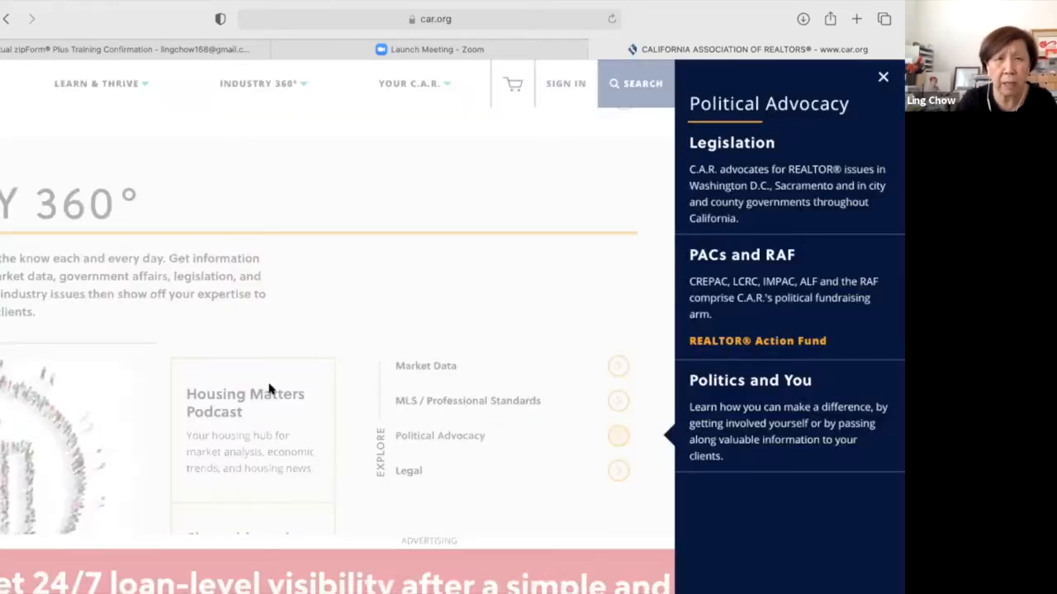
click(311, 305)
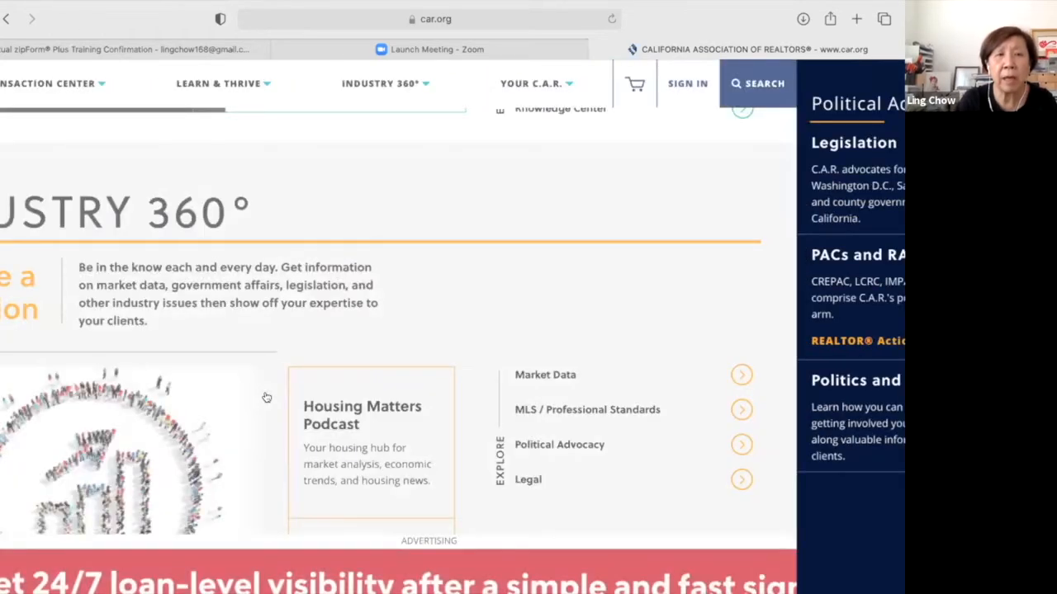
scroll(265, 398, down, 5)
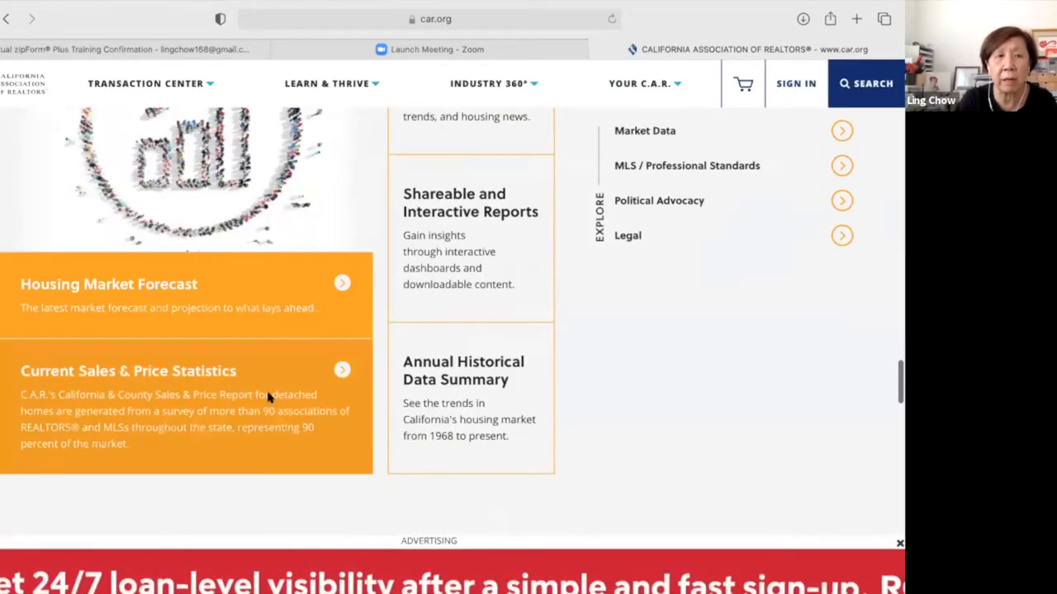
scroll(267, 398, down, 3)
scroll(266, 398, down, 3)
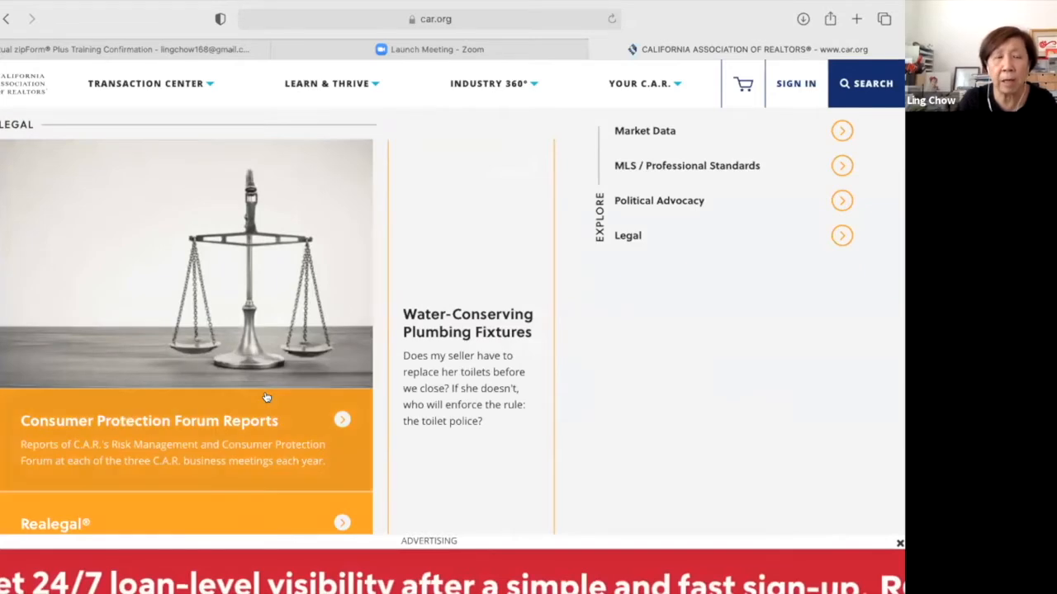
scroll(266, 398, down, 1)
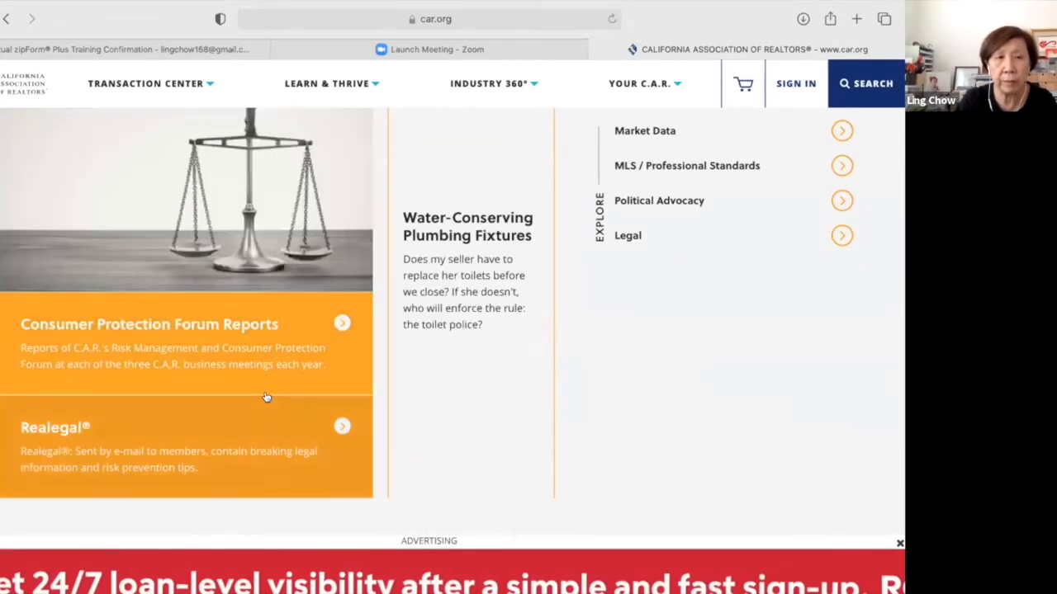
scroll(268, 398, down, 2)
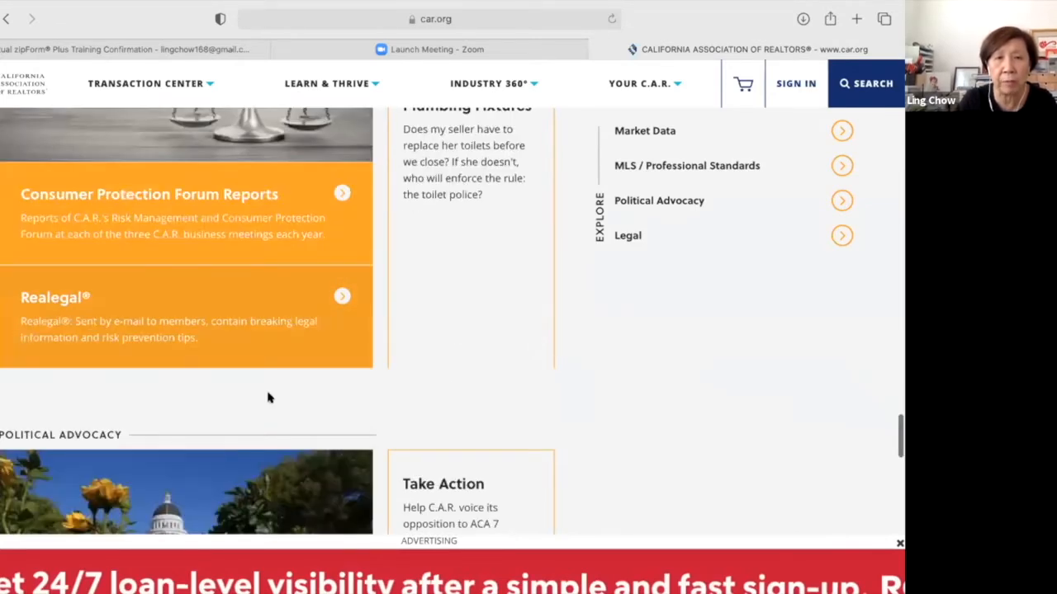
scroll(267, 398, down, 4)
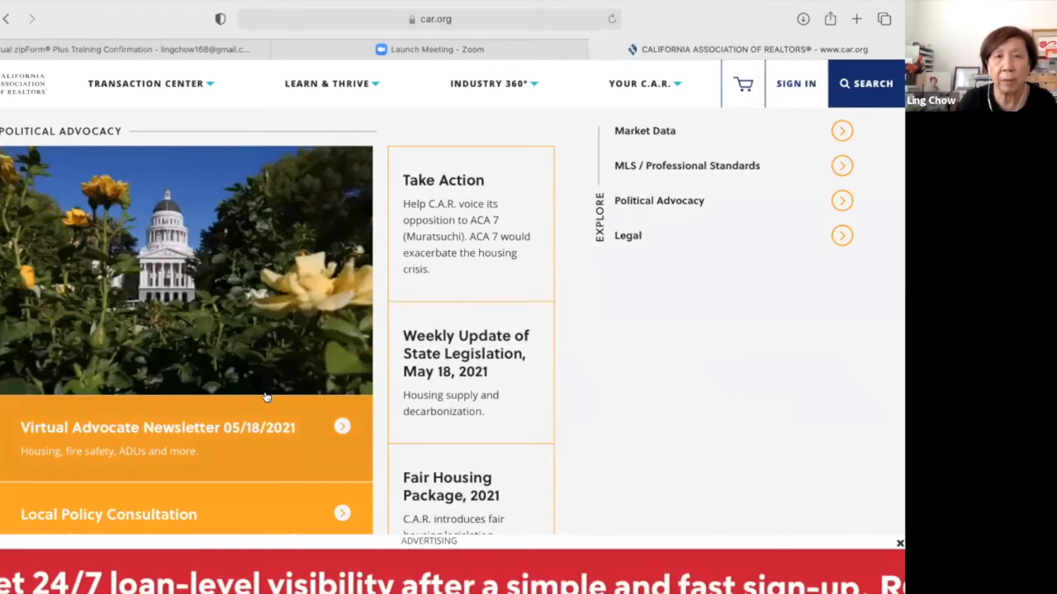
scroll(266, 398, down, 1)
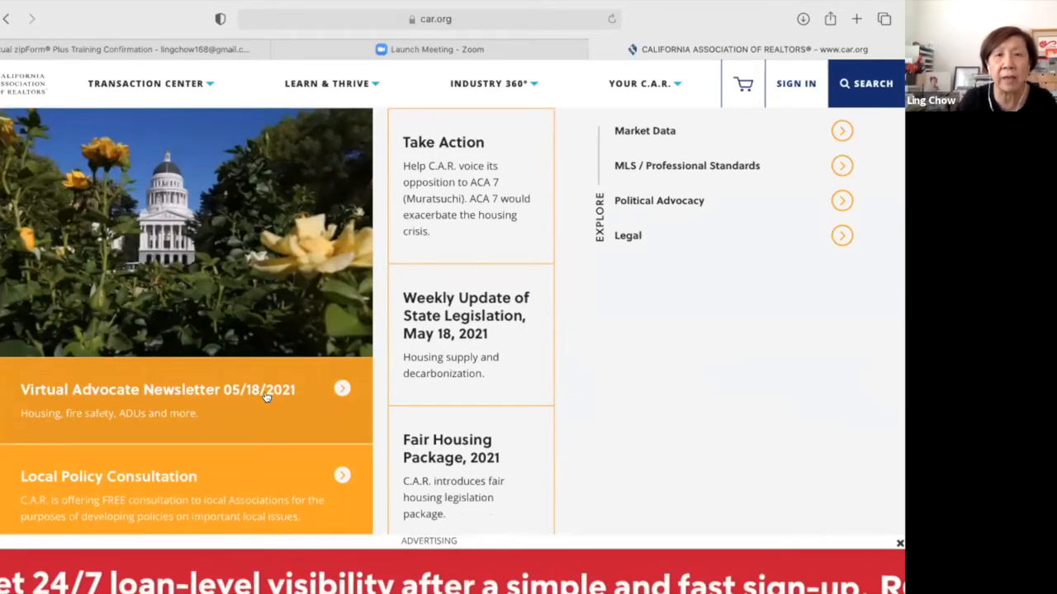
scroll(266, 398, down, 1)
scroll(265, 398, down, 2)
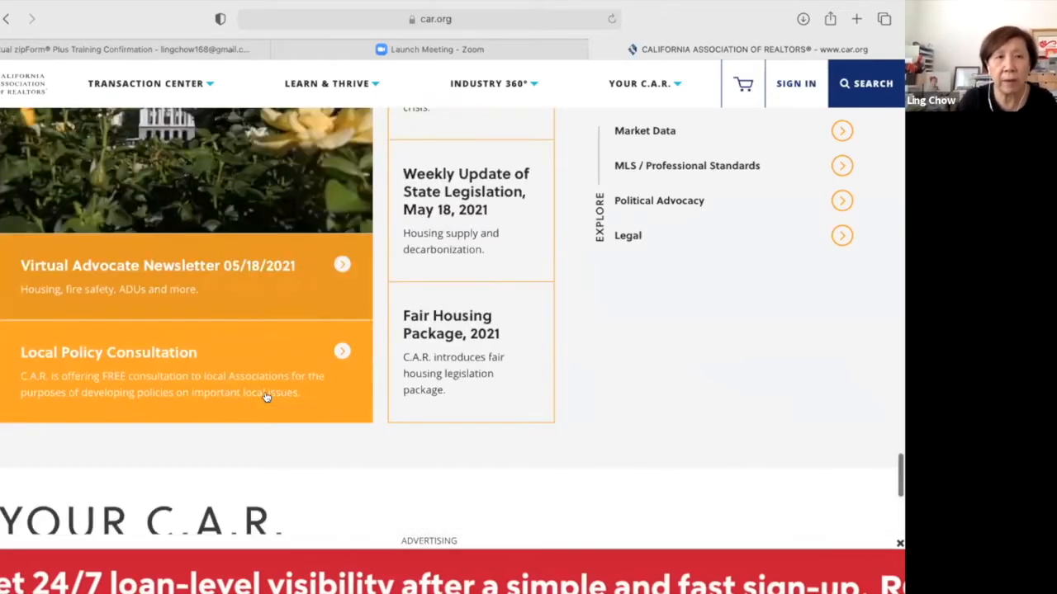
scroll(265, 398, down, 4)
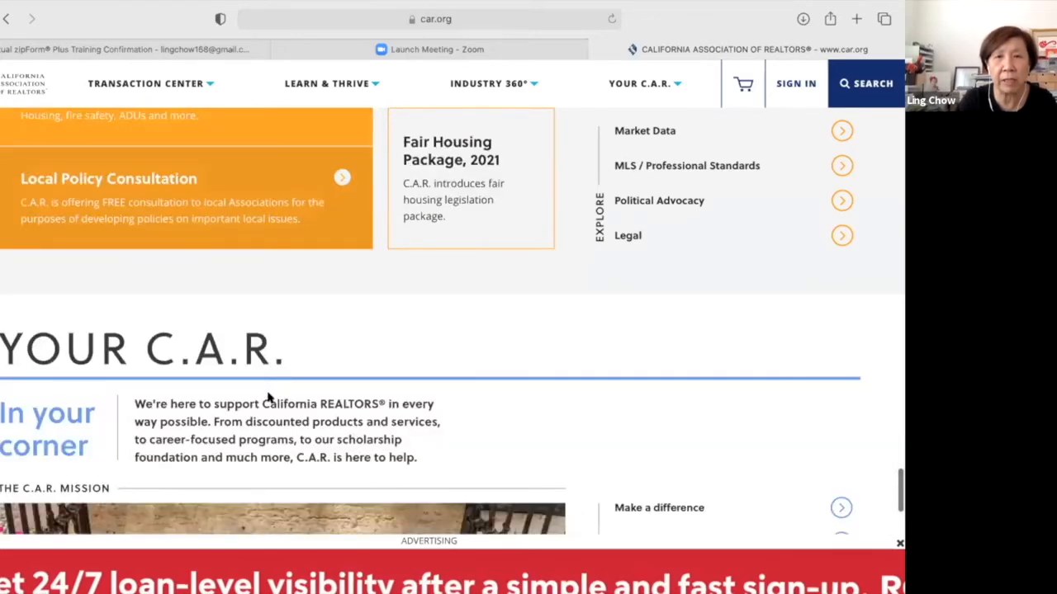
scroll(267, 398, down, 4)
scroll(267, 398, down, 7)
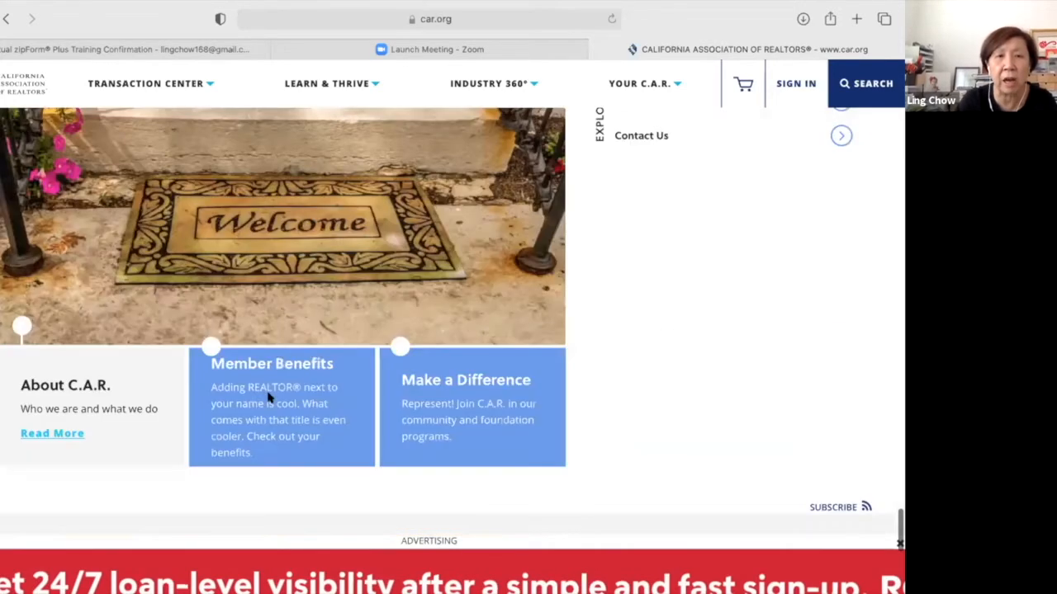
scroll(268, 398, down, 4)
scroll(267, 398, down, 3)
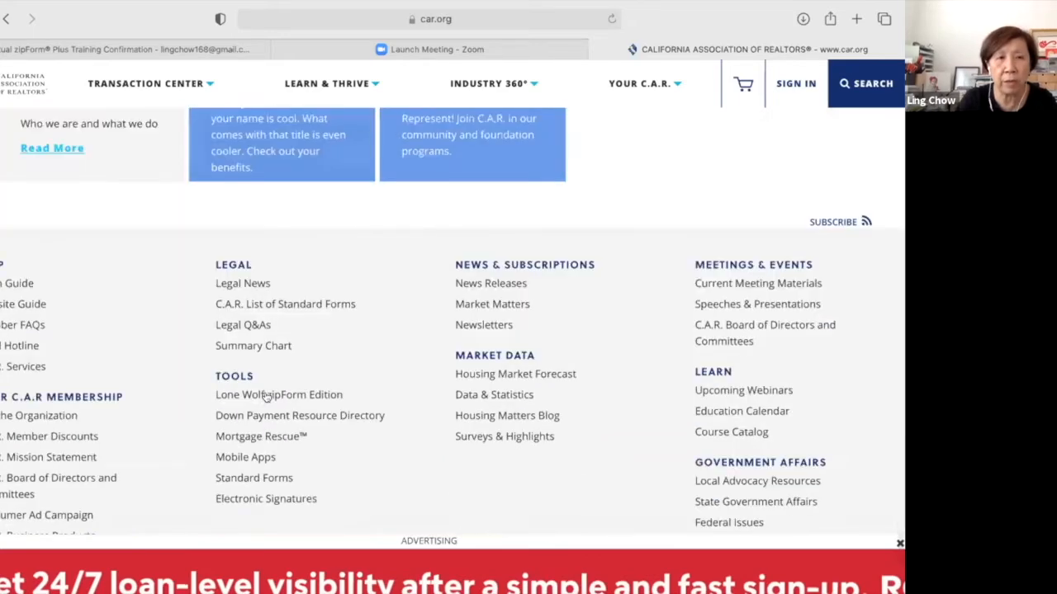
scroll(267, 398, down, 4)
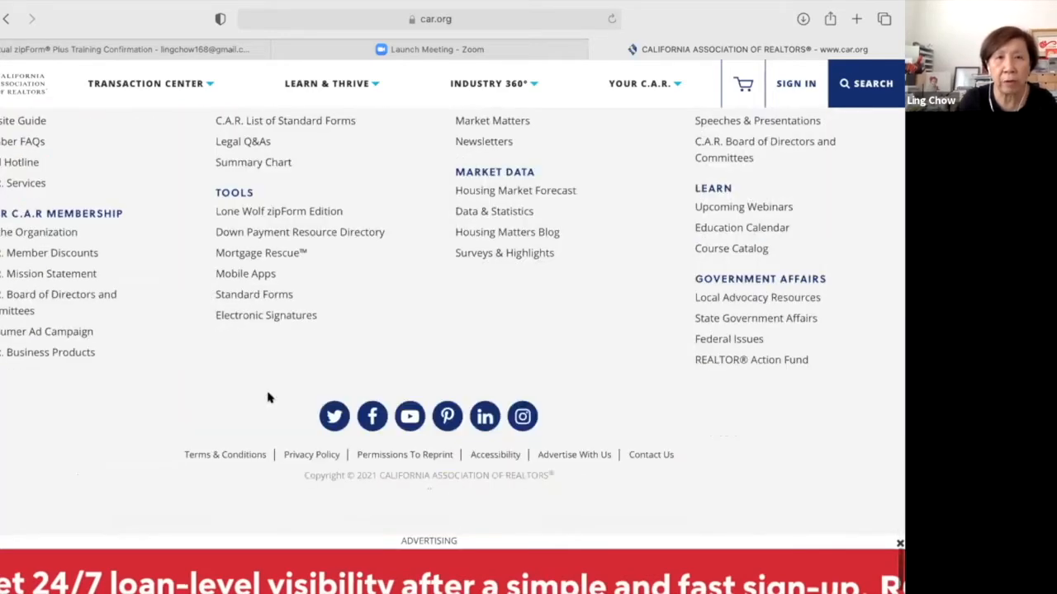
Return to the top of the homepage and go to the car.org Sign In page.
scroll(268, 398, up, 6)
scroll(268, 398, up, 10)
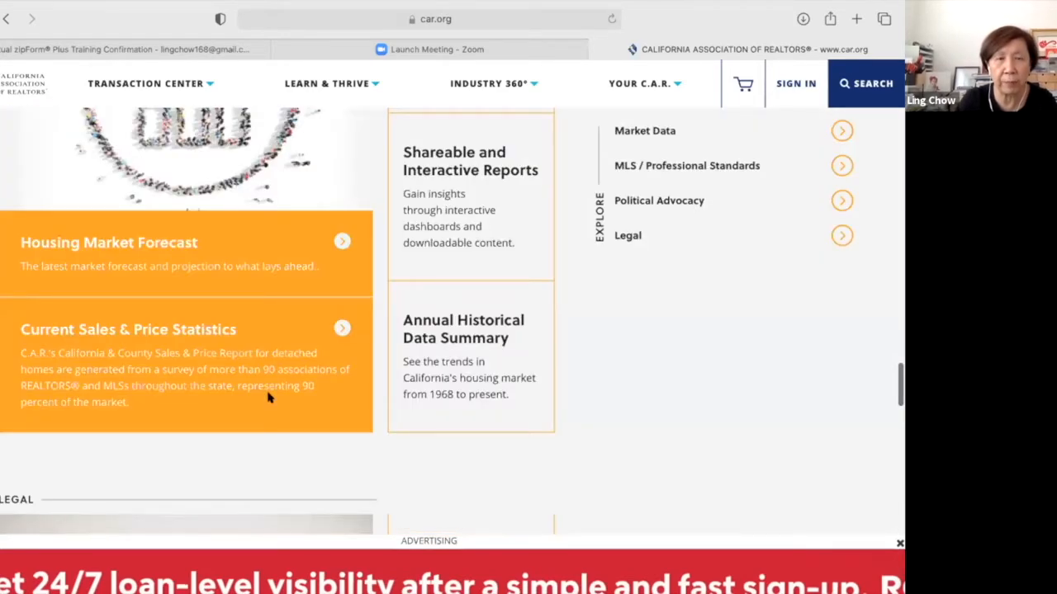
scroll(268, 398, up, 10)
scroll(267, 398, up, 10)
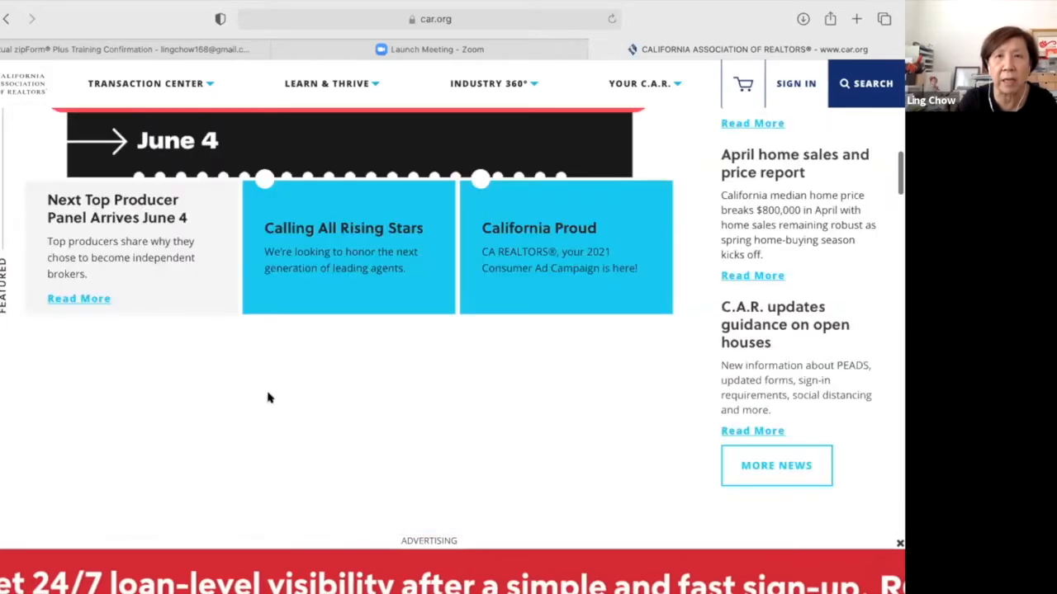
scroll(267, 398, up, 10)
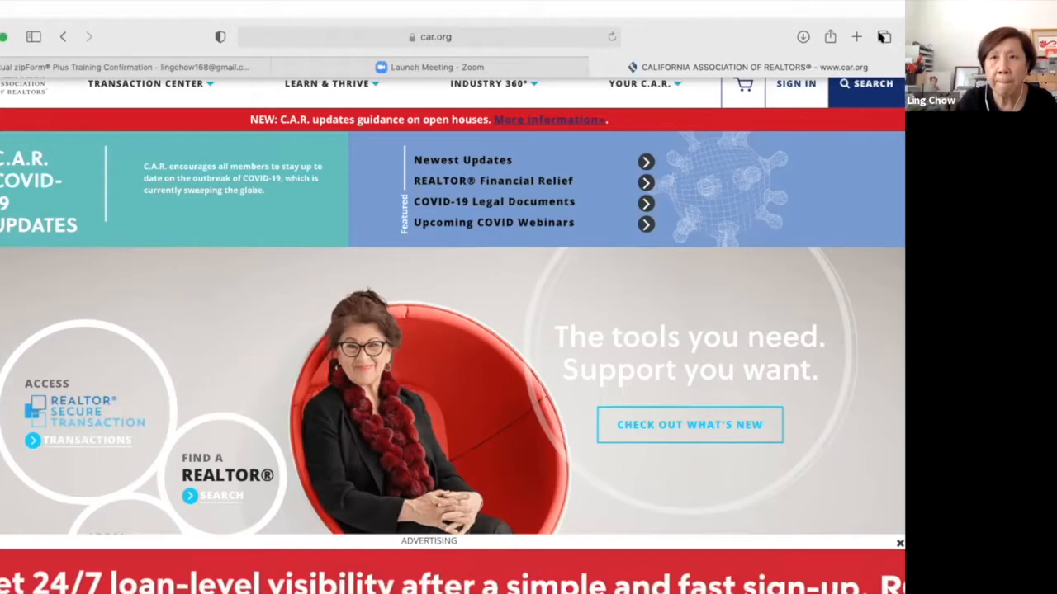
click(791, 84)
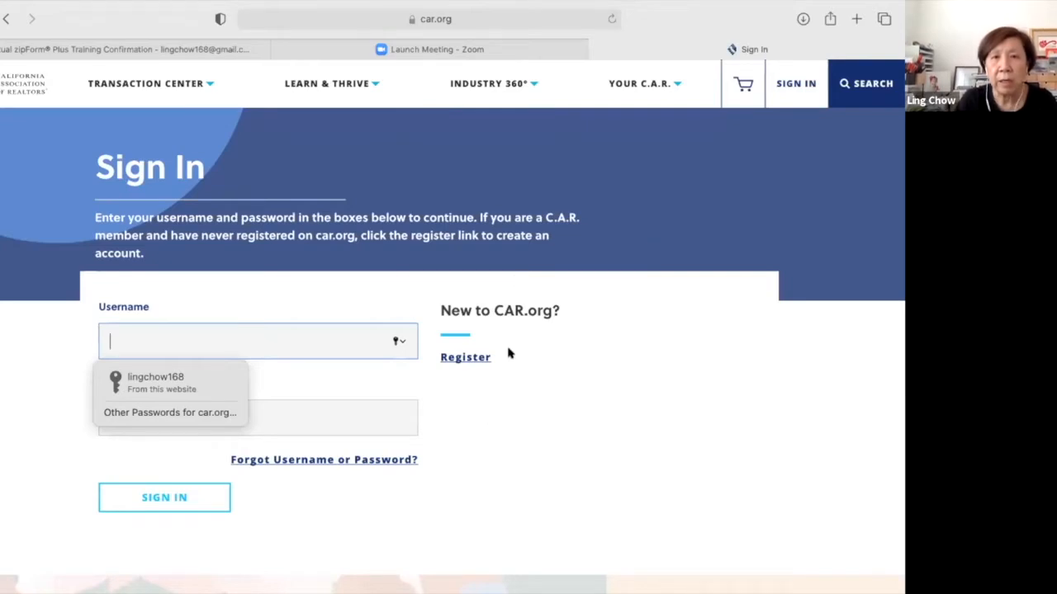
Follow the Register link under New to CAR.org to the Look Up Member Record form.
click(477, 358)
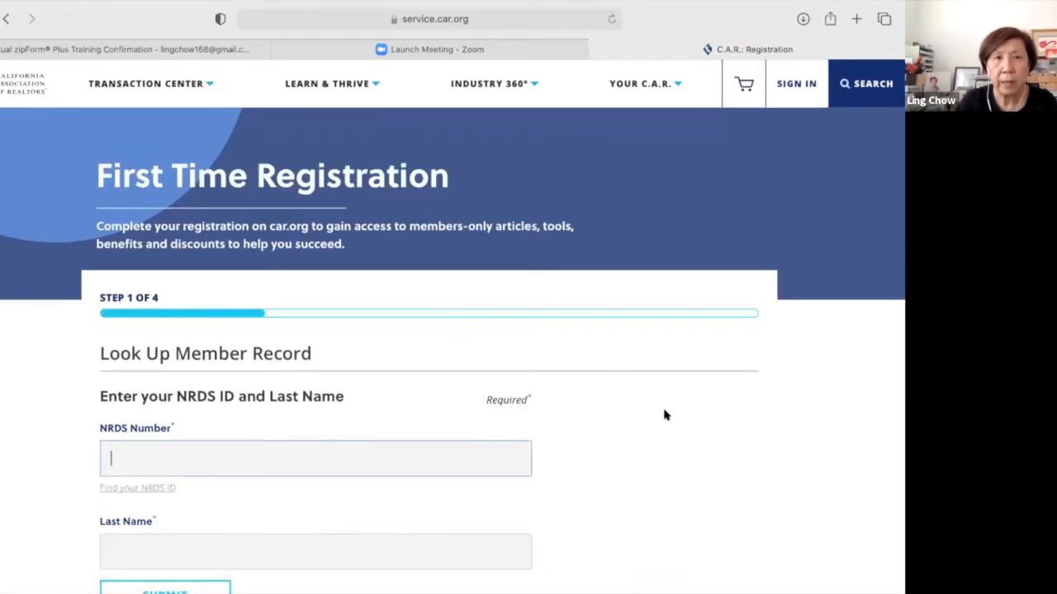
scroll(666, 415, down, 2)
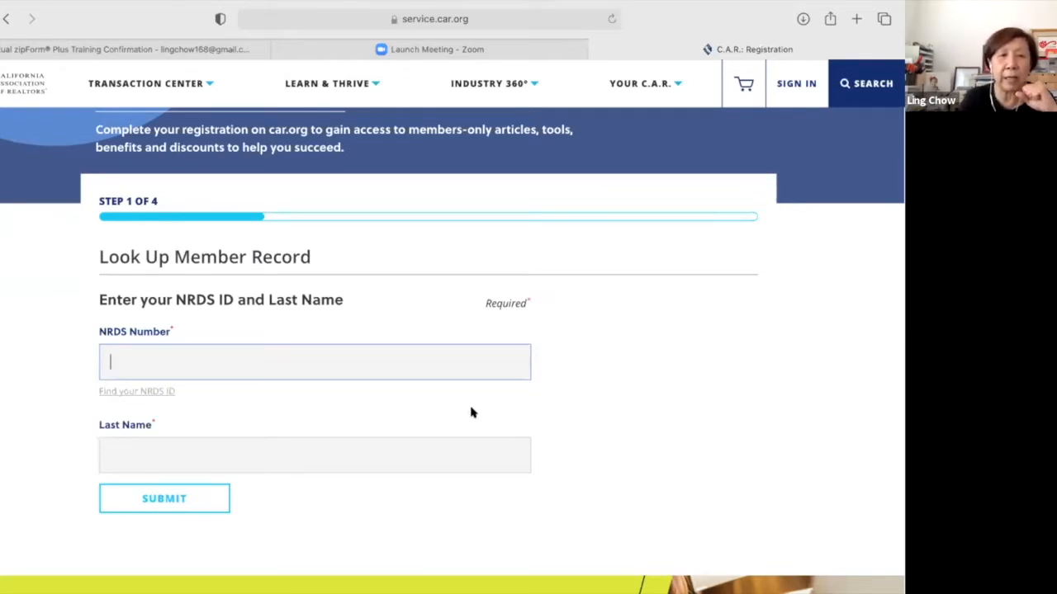
In Find your NRDS ID, choose the license-number method and enter the member's last name and license number.
click(146, 392)
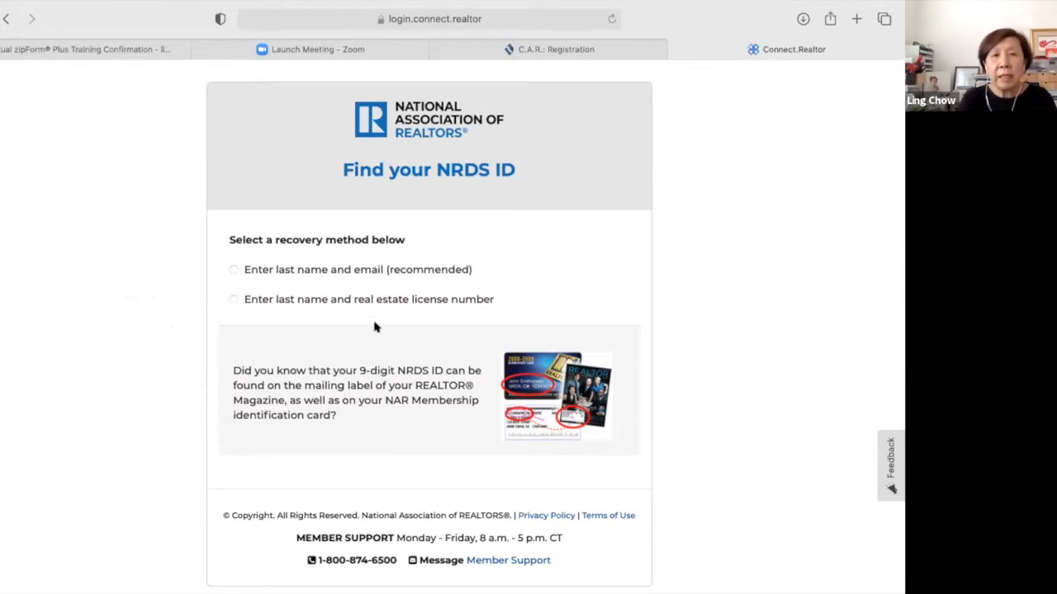
click(234, 300)
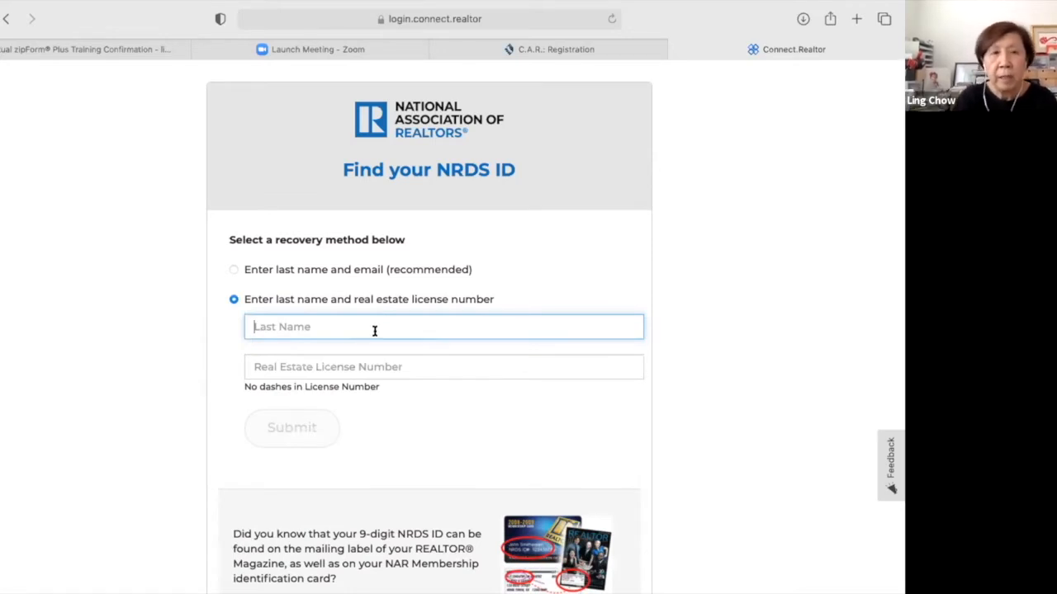
text(Chow)
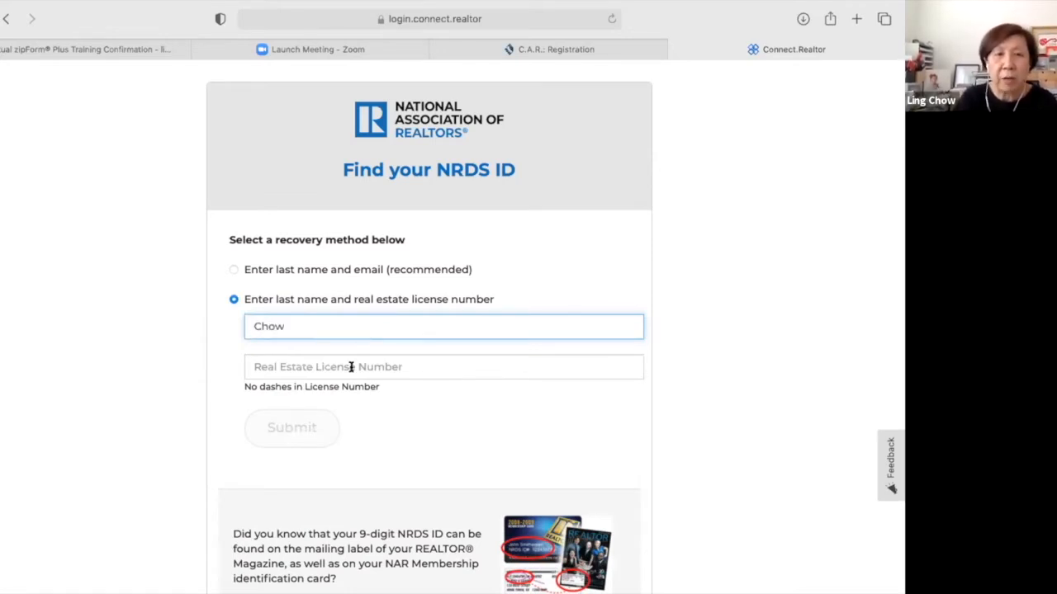
click(351, 366)
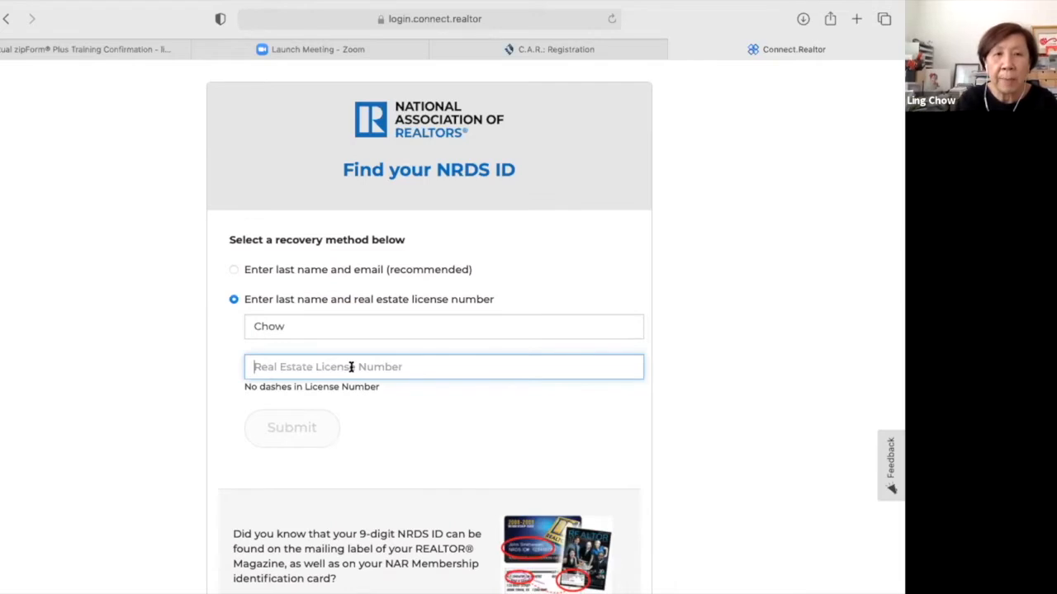
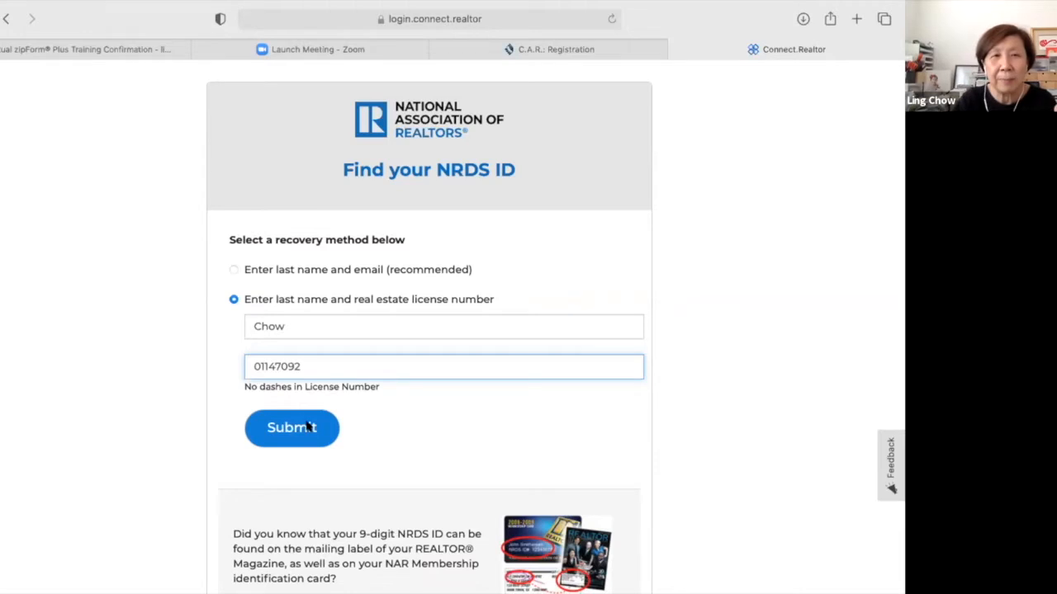
Submit the NRDS ID lookup, then choose Access zipForm under the Lone Wolf Transaction card.
click(306, 426)
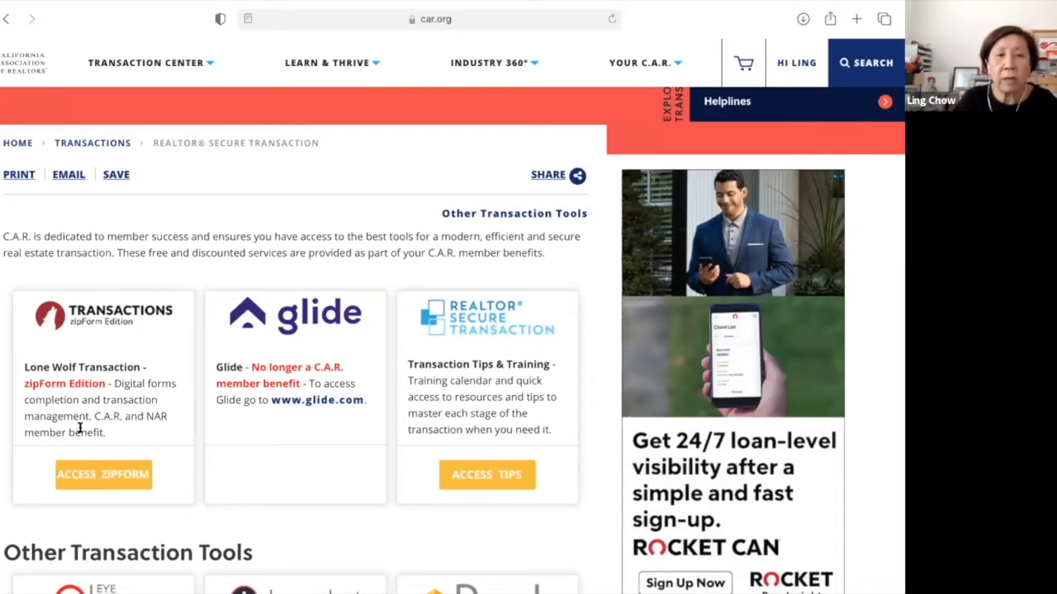
click(106, 474)
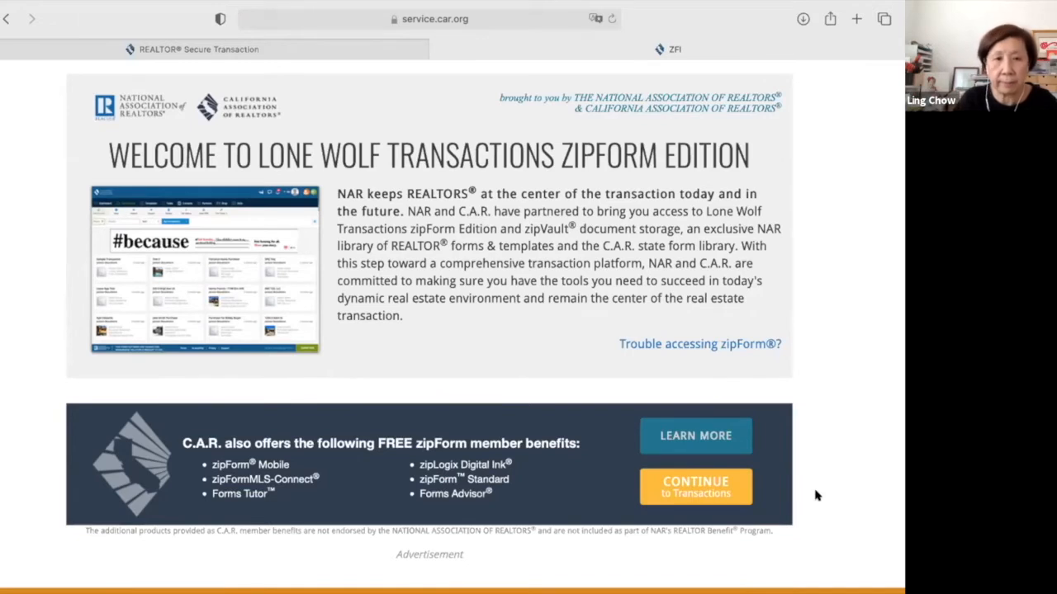
Continue to Transactions to load the zipForm dashboard.
click(683, 495)
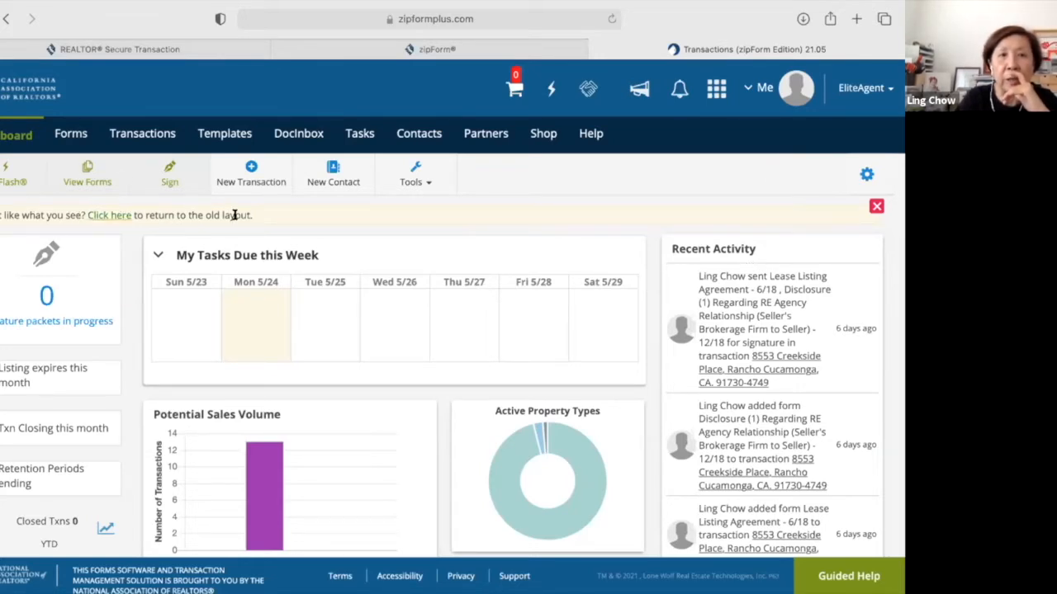
Switch the dashboard to the old layout and back to the new one, then open the Me account summary.
click(116, 215)
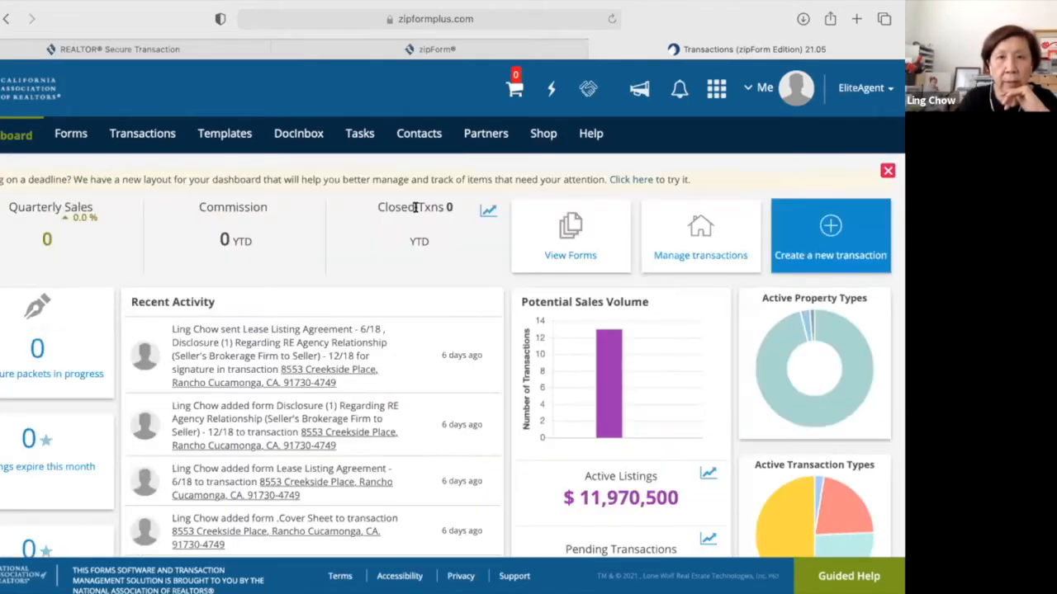
click(622, 180)
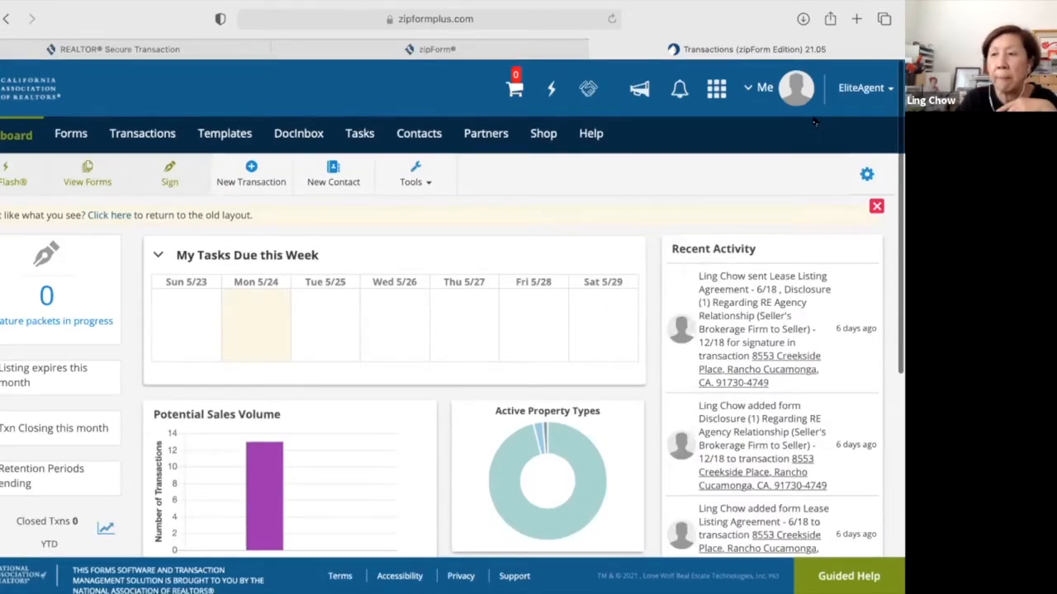
click(755, 91)
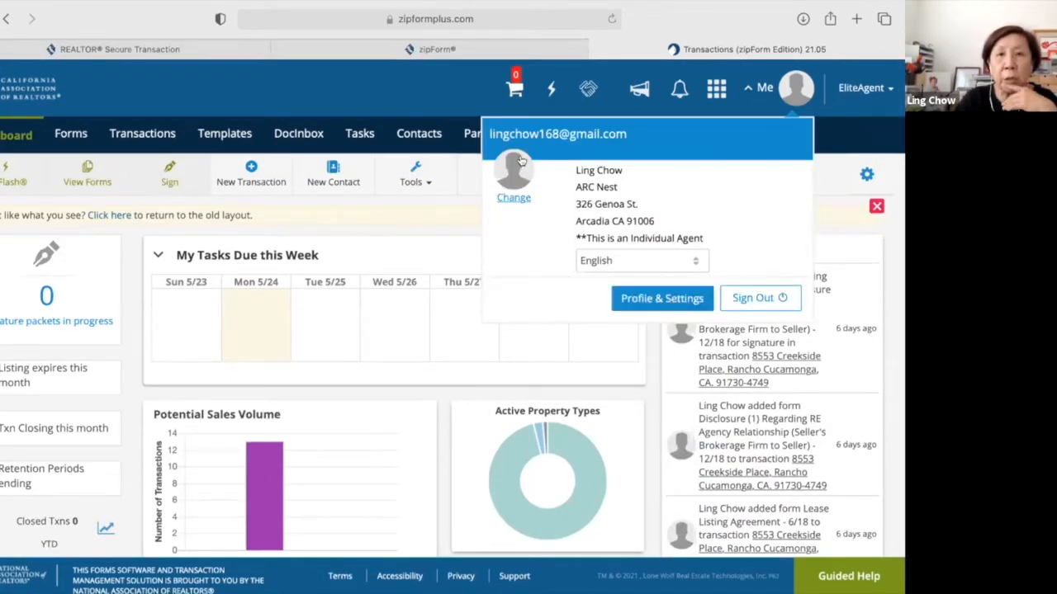
Go from the account summary card to Profile & Settings, reaching the About Me page.
click(509, 198)
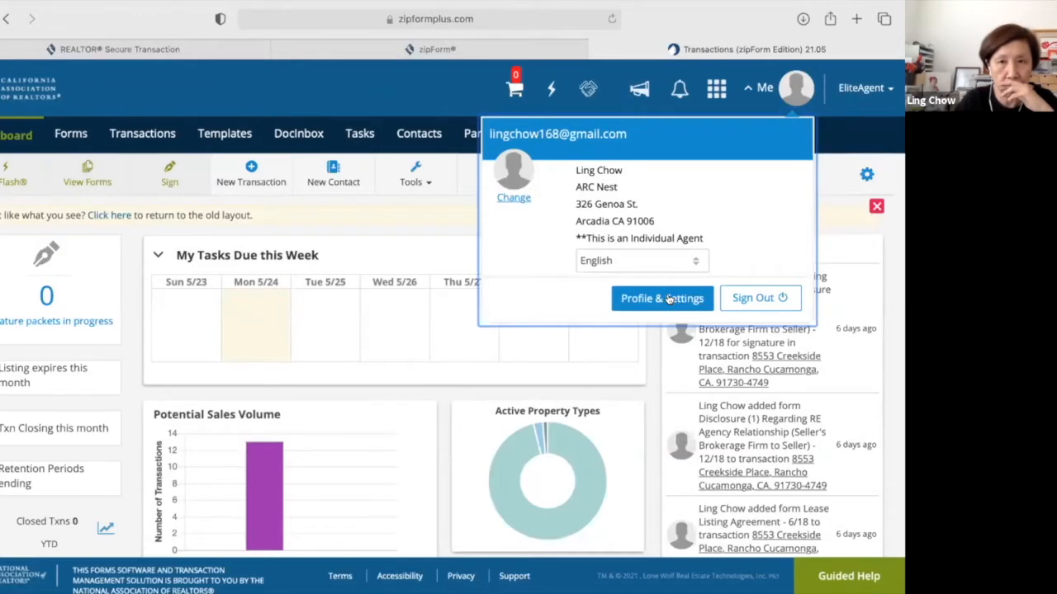
click(669, 299)
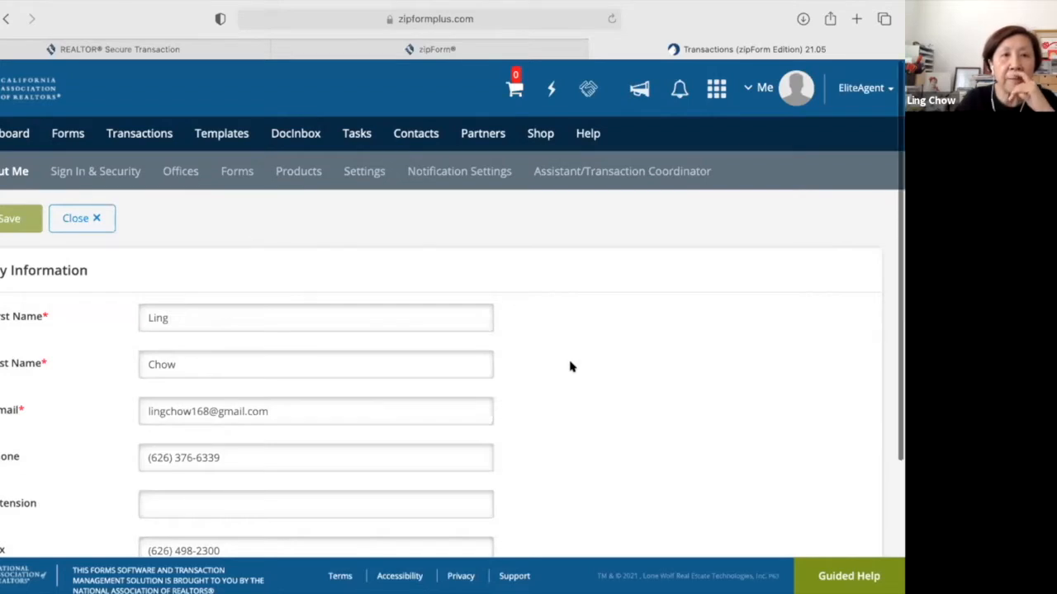
Scroll through the About Me My Information form and back up to the top.
scroll(569, 366, down, 3)
scroll(570, 366, down, 1)
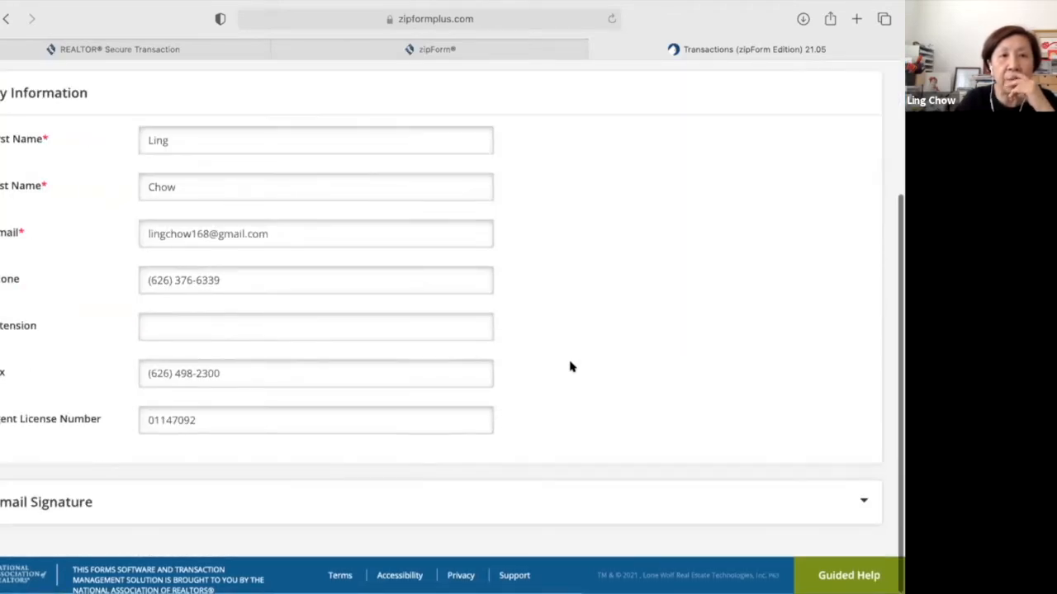
scroll(235, 458, up, 1)
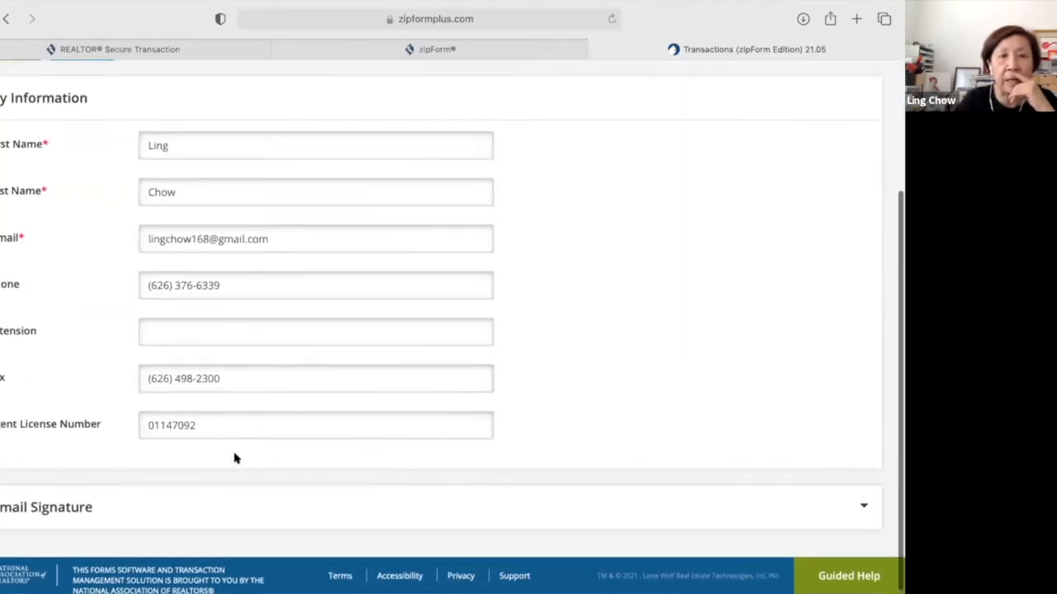
scroll(141, 495, up, 1)
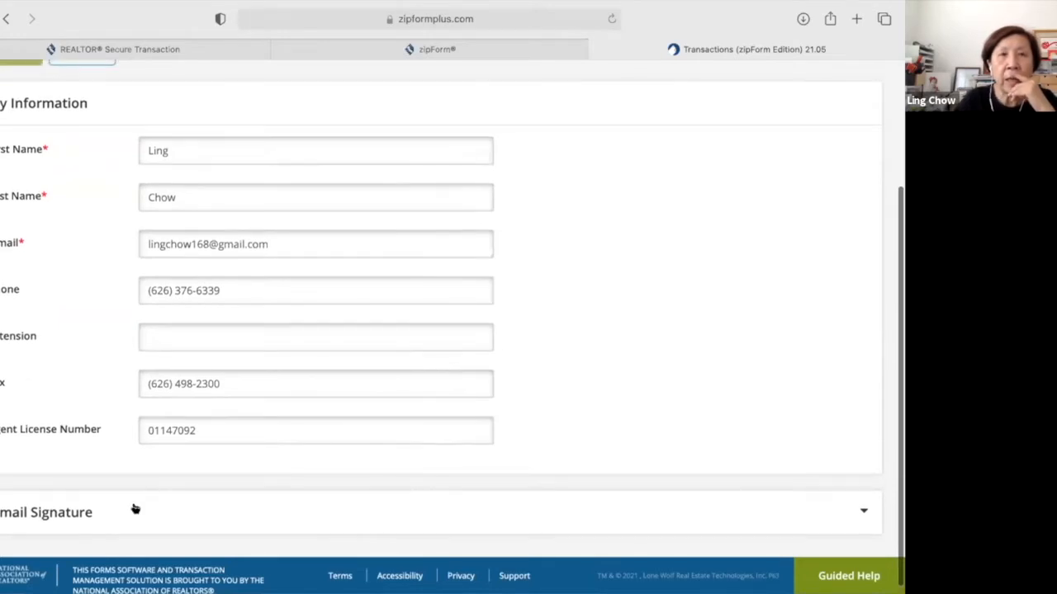
scroll(135, 509, up, 1)
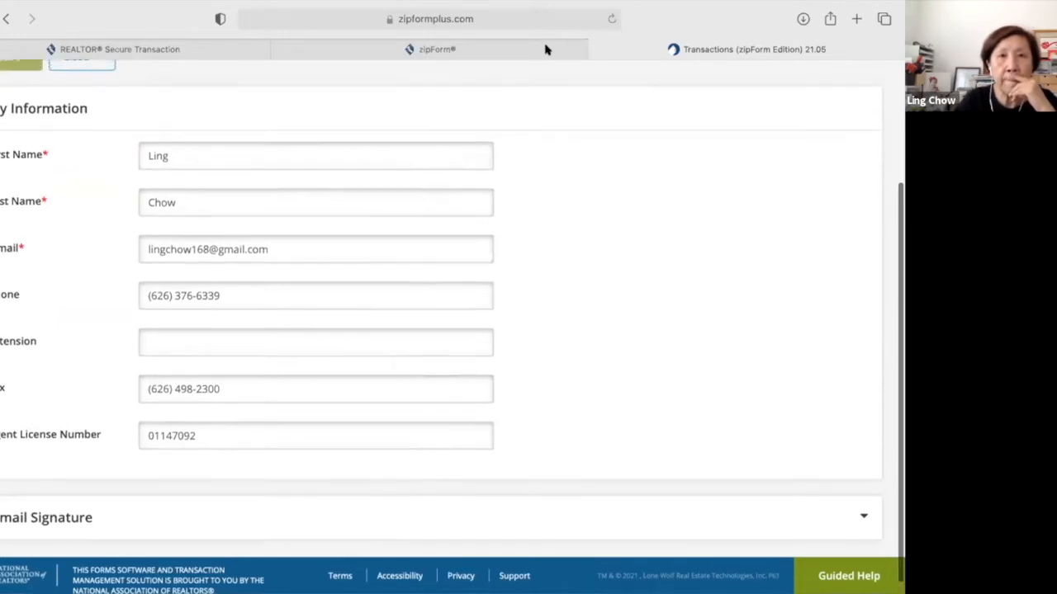
scroll(44, 378, up, 1)
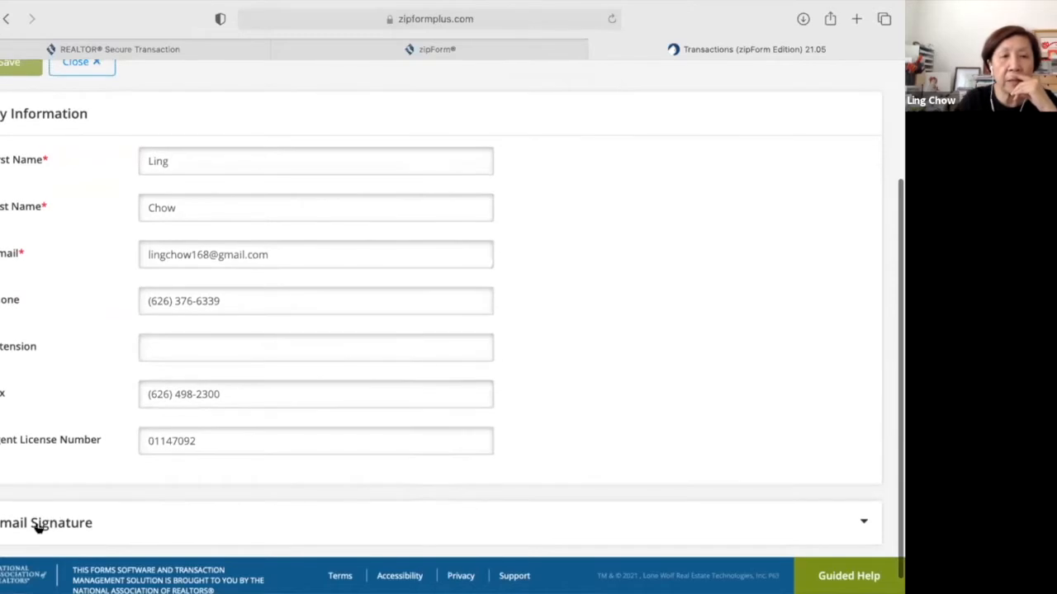
scroll(38, 529, up, 1)
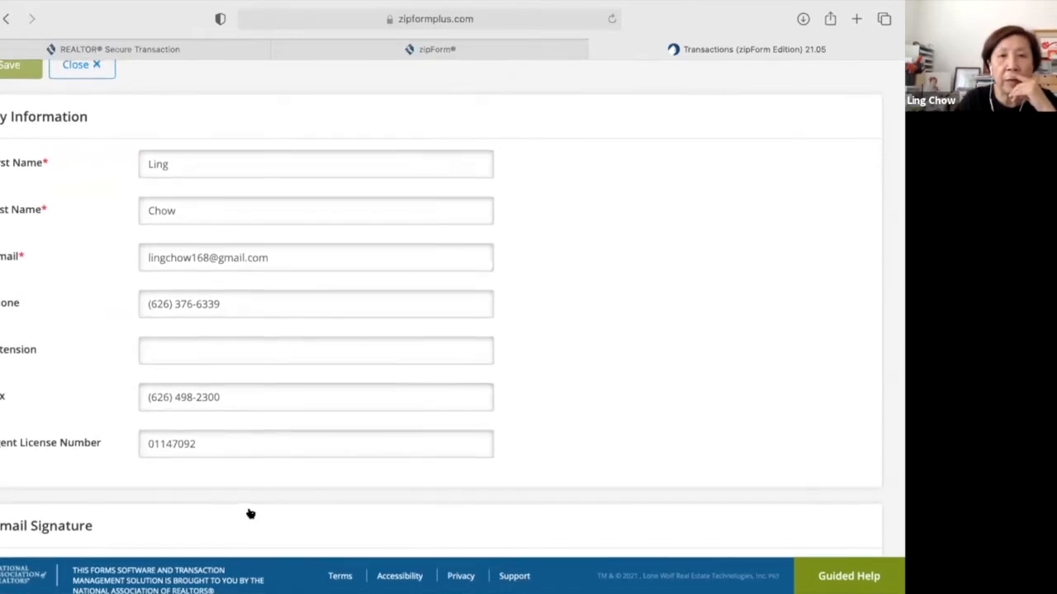
Expand the Email Signature section, review the signature for outbound notifications, and return to the top.
click(249, 510)
scroll(250, 508, down, 5)
scroll(249, 509, up, 1)
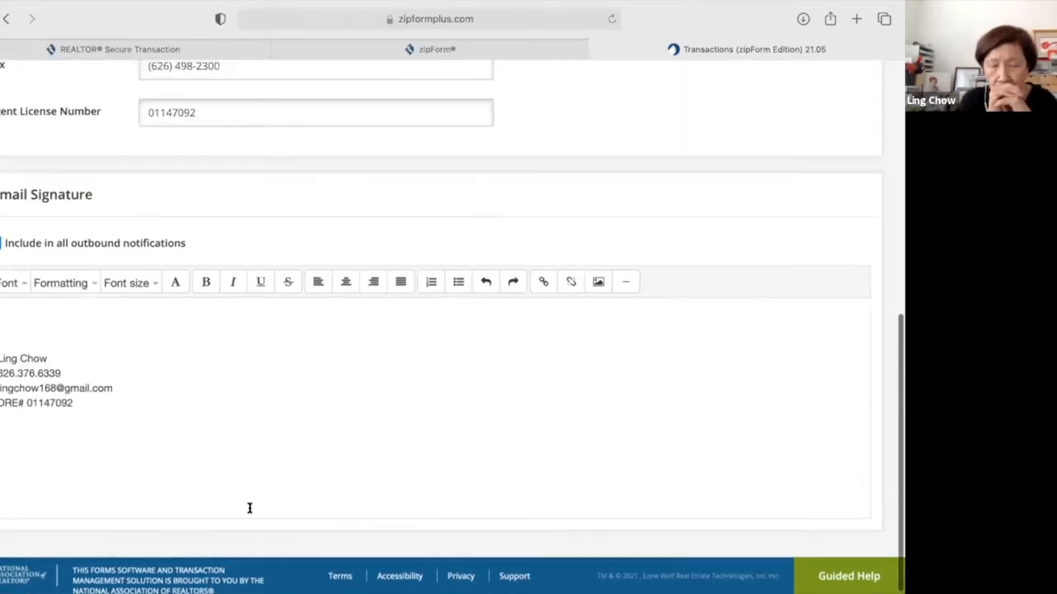
scroll(249, 508, up, 1)
scroll(249, 508, up, 1)
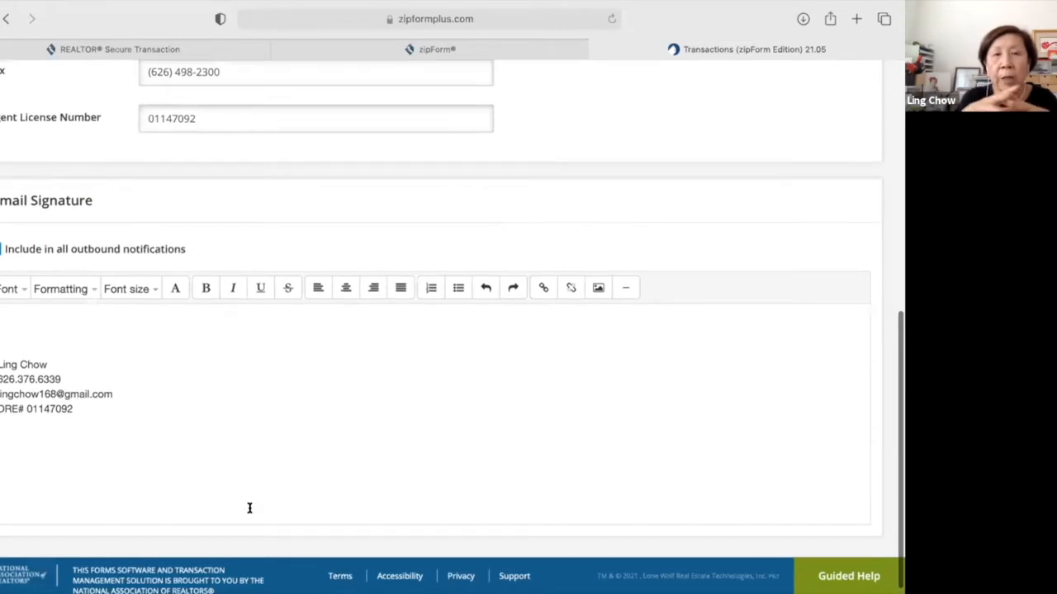
scroll(249, 508, up, 1)
scroll(249, 507, up, 1)
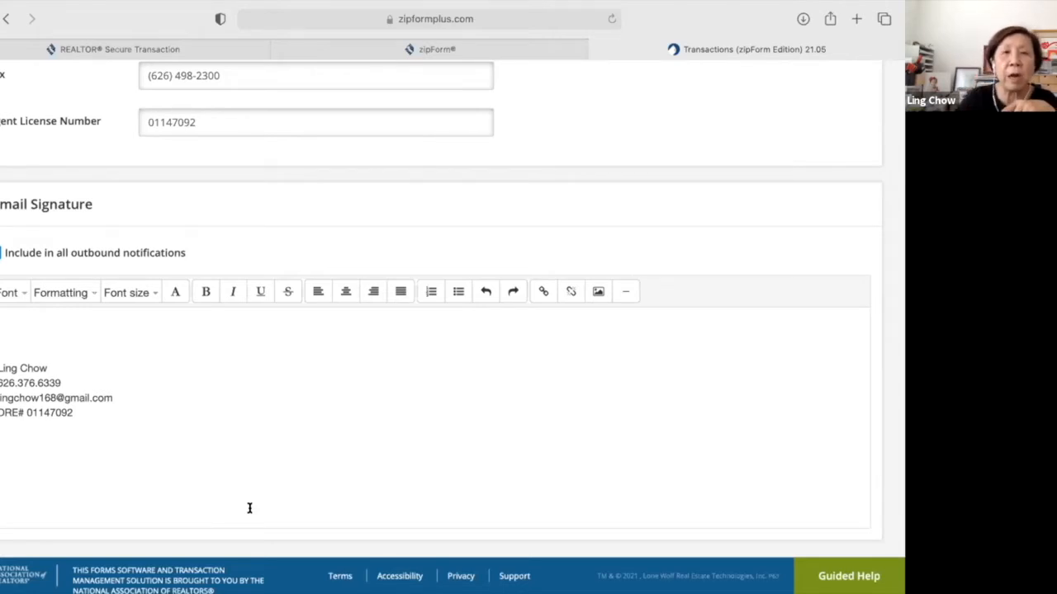
scroll(249, 508, down, 1)
scroll(249, 508, up, 3)
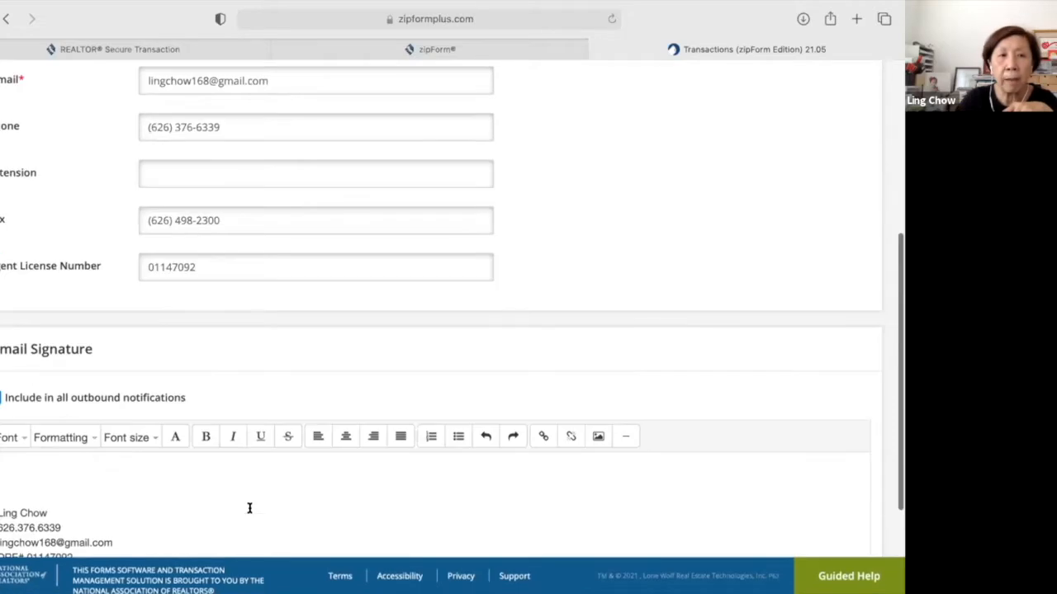
scroll(198, 490, up, 5)
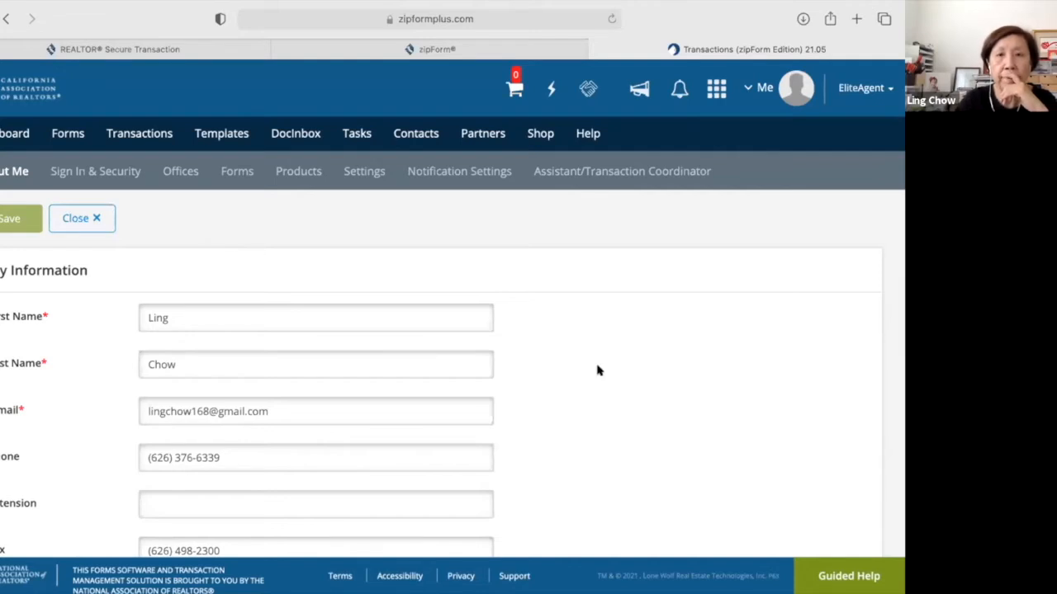
scroll(598, 370, down, 3)
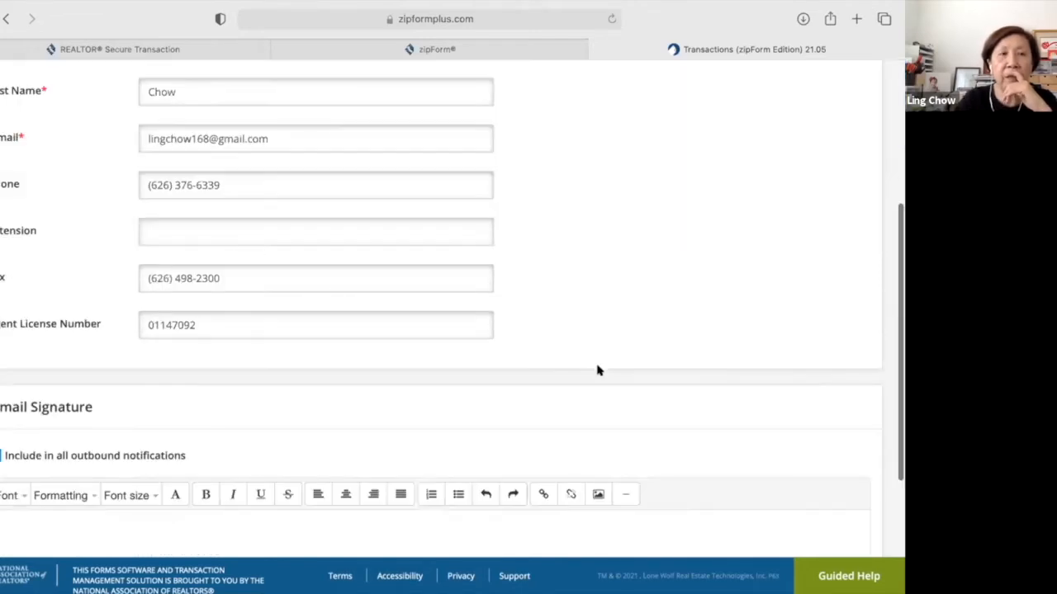
scroll(216, 251, up, 3)
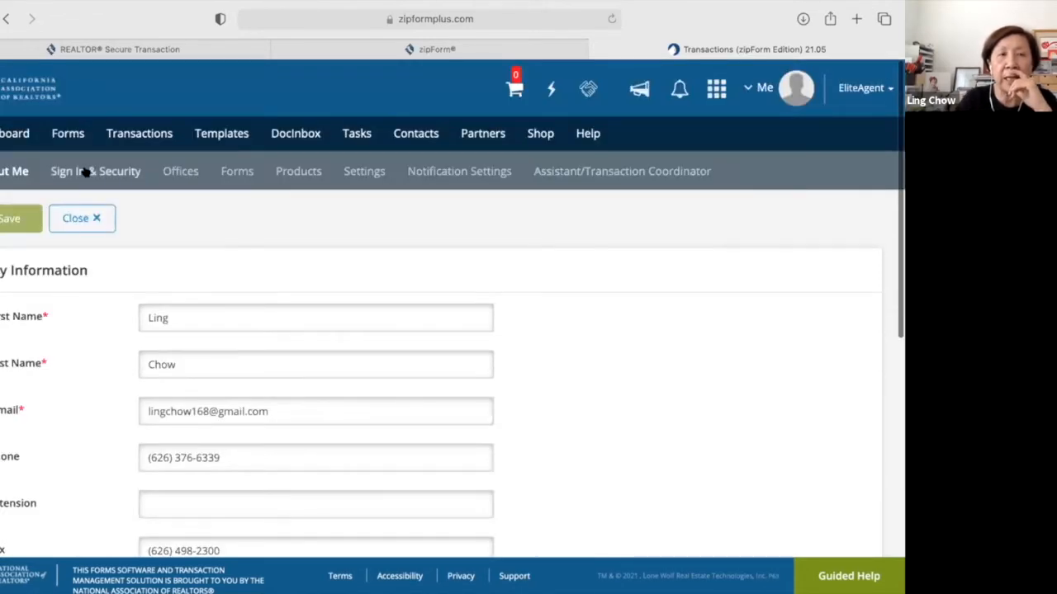
Review the Sign In & Security settings, including the two-factor and recovery fields.
click(85, 171)
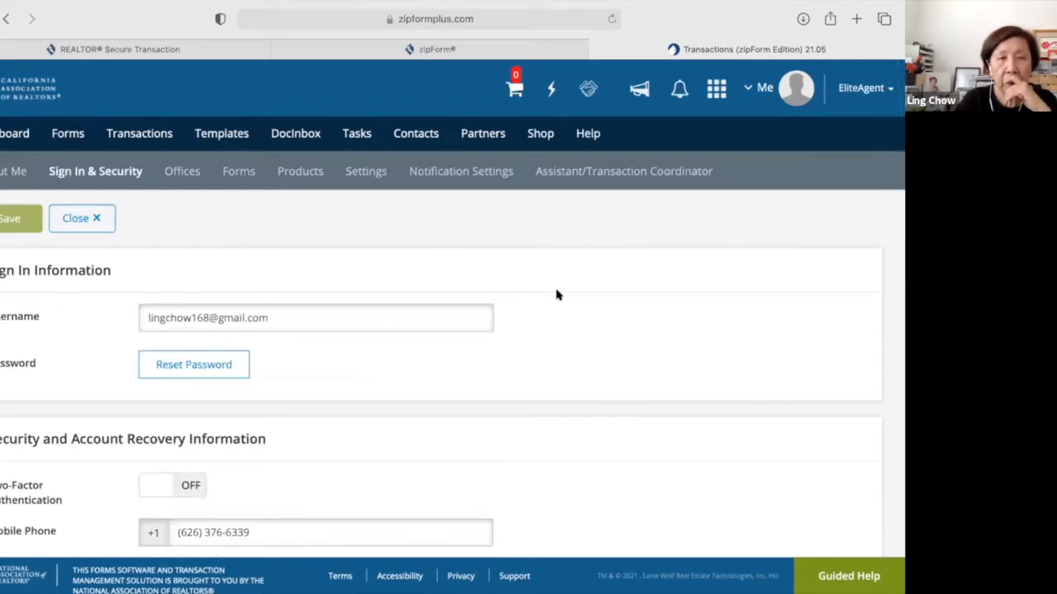
scroll(571, 337, down, 1)
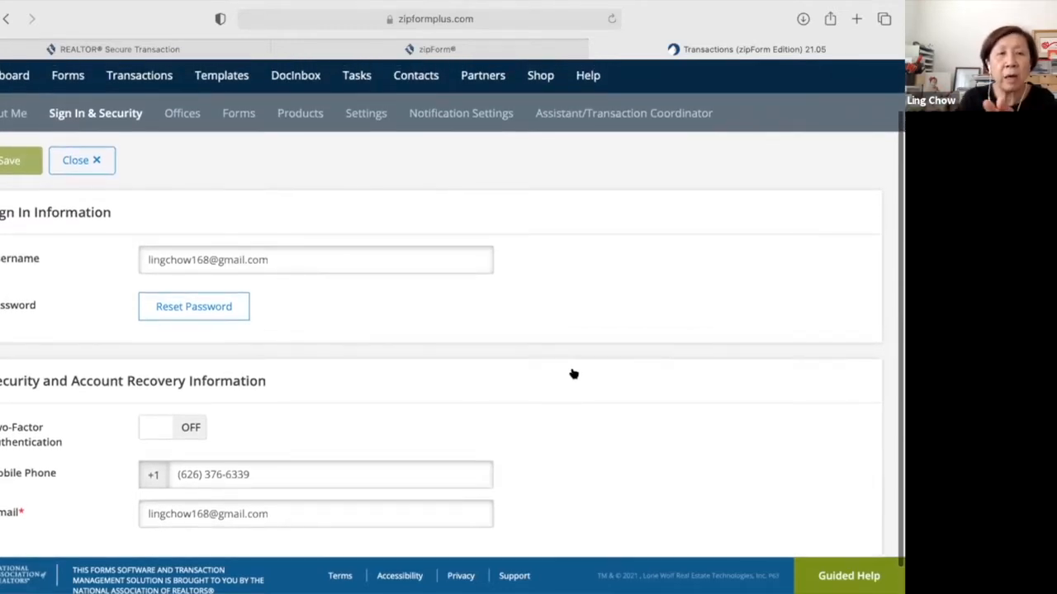
scroll(574, 374, up, 1)
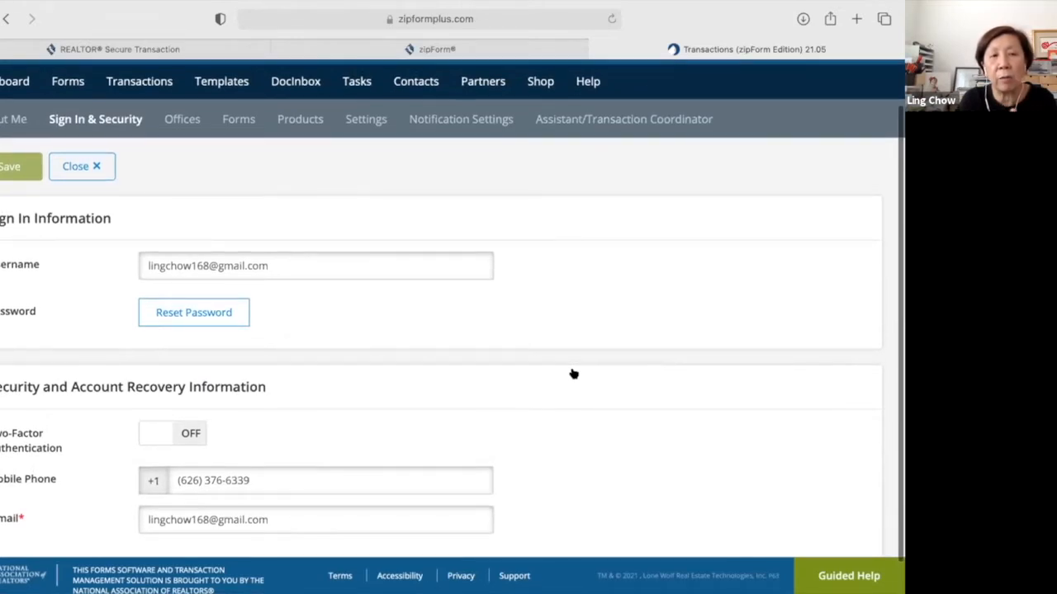
scroll(574, 374, up, 1)
scroll(574, 374, up, 1)
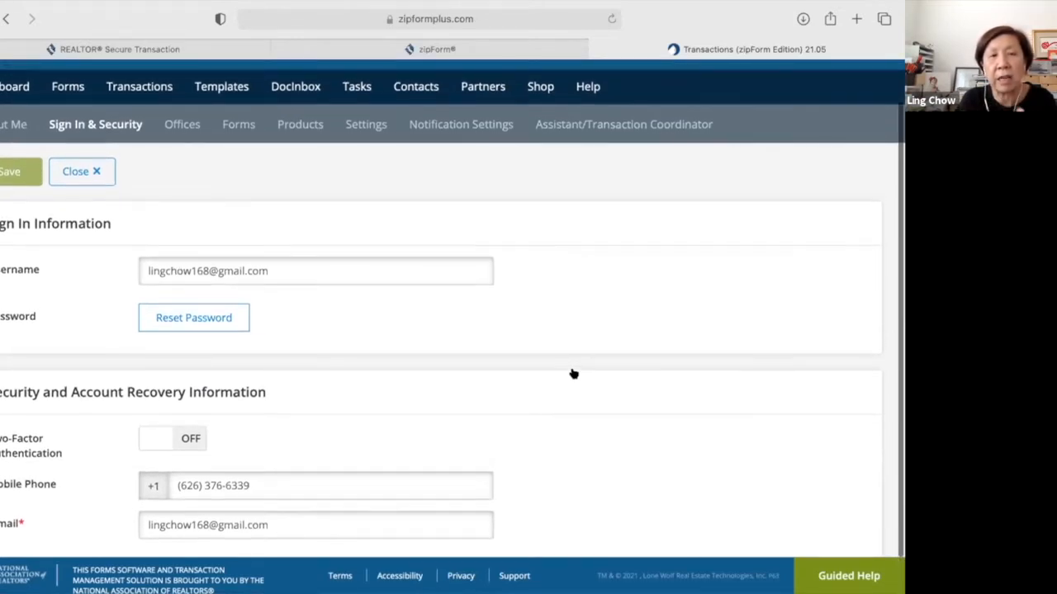
scroll(574, 374, up, 1)
scroll(575, 375, up, 1)
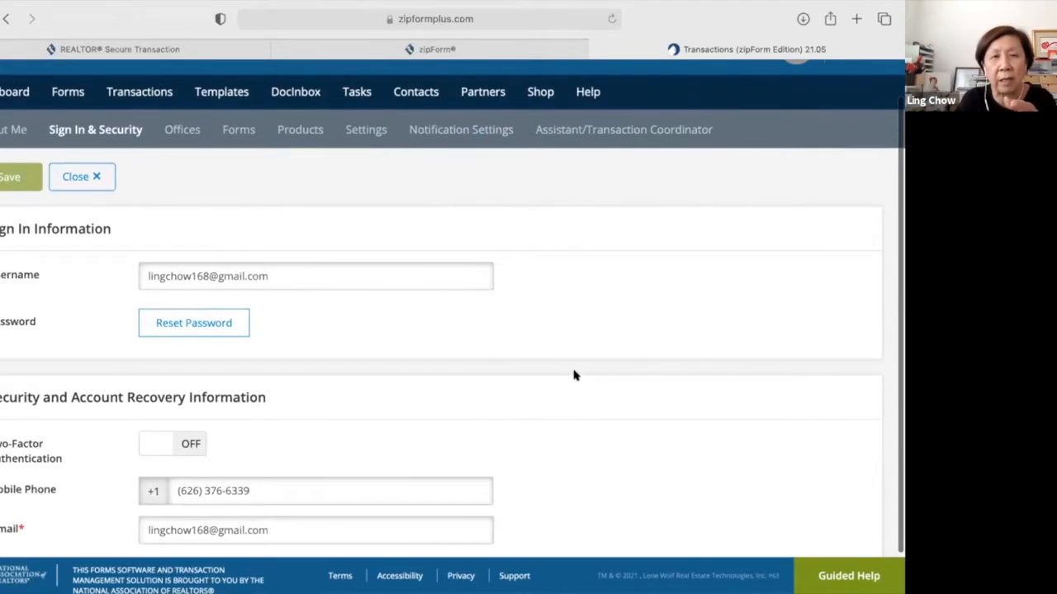
scroll(576, 376, up, 1)
scroll(575, 375, up, 1)
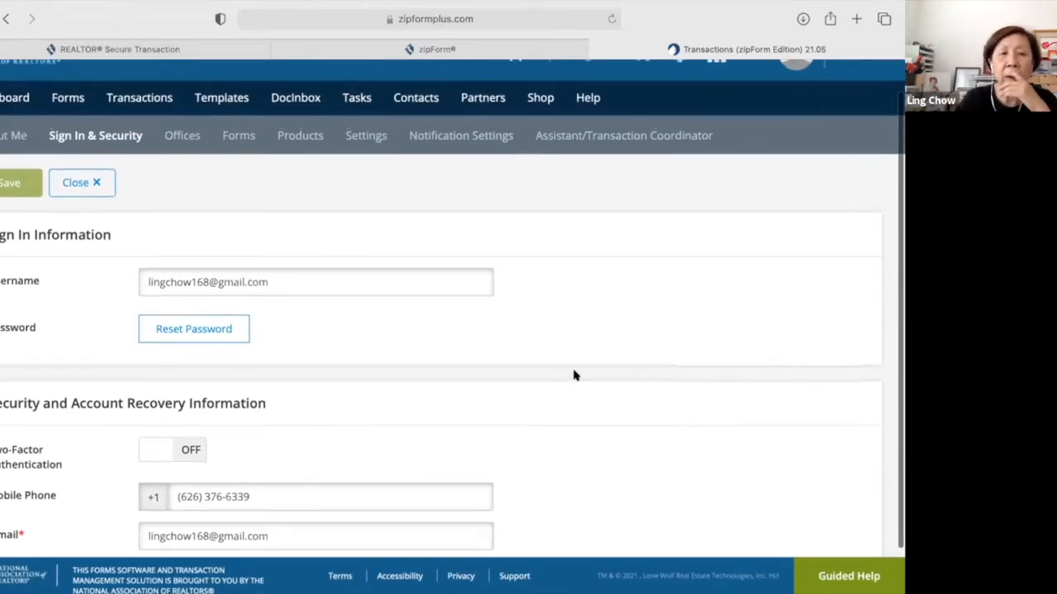
scroll(575, 376, down, 2)
scroll(573, 375, up, 1)
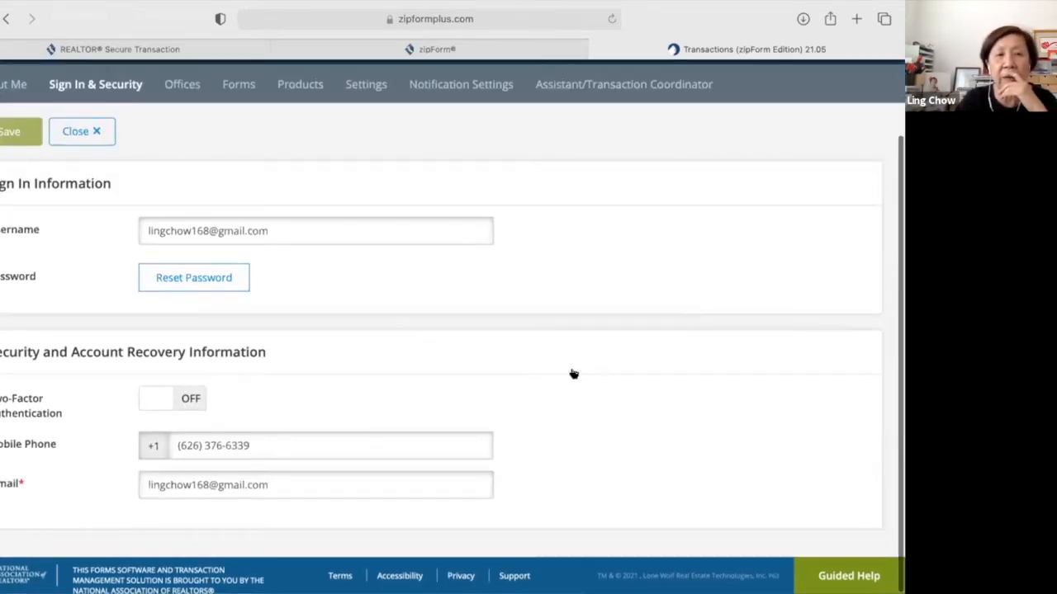
scroll(574, 375, up, 1)
scroll(574, 375, down, 1)
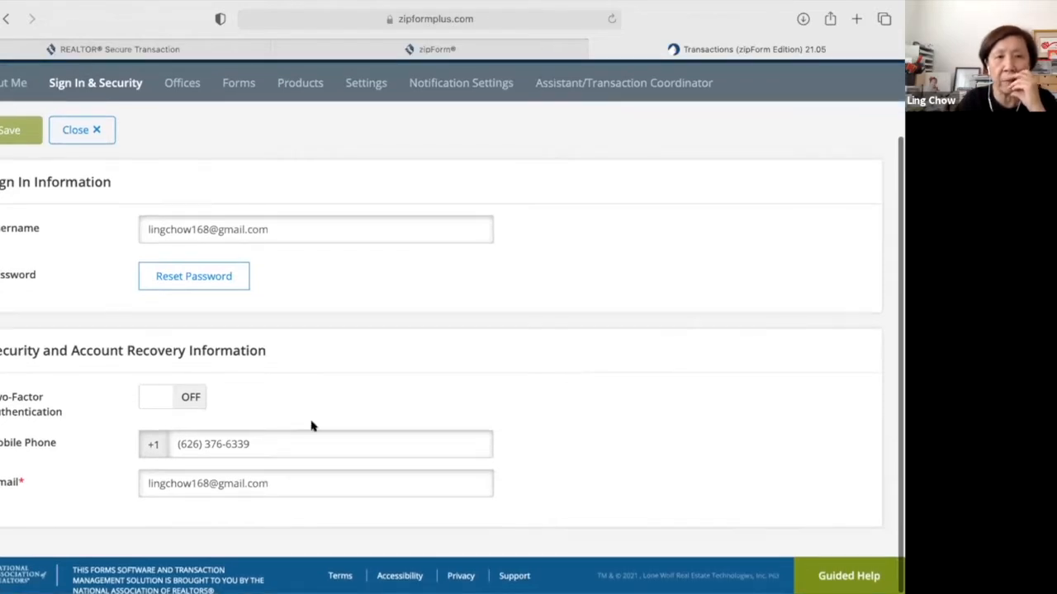
scroll(339, 436, up, 1)
scroll(425, 475, up, 5)
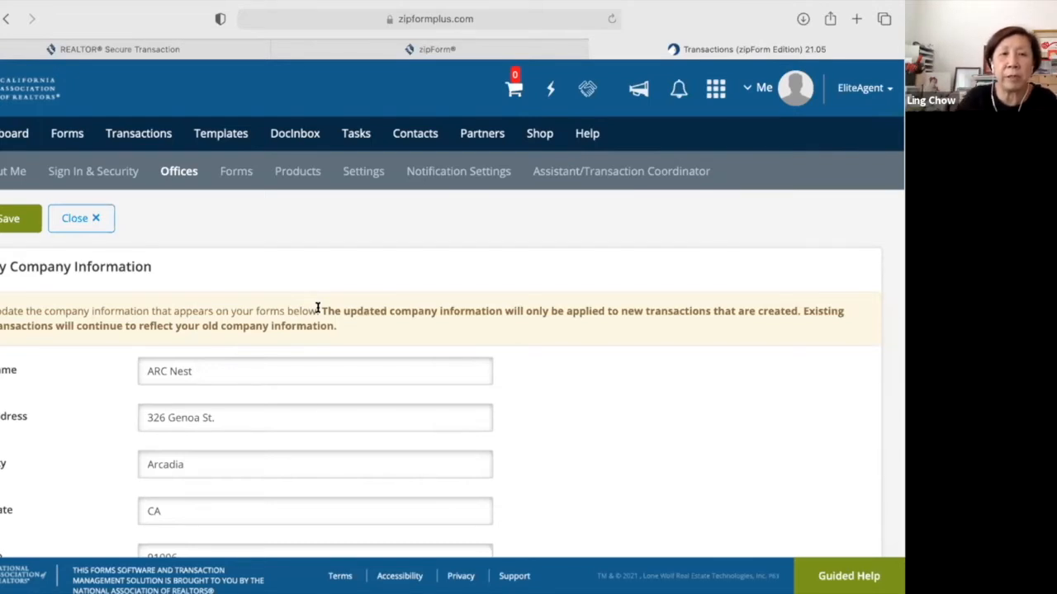
Replace company name ReMax with 'ARC Nest' in My Company Information and save.
scroll(304, 316, down, 2)
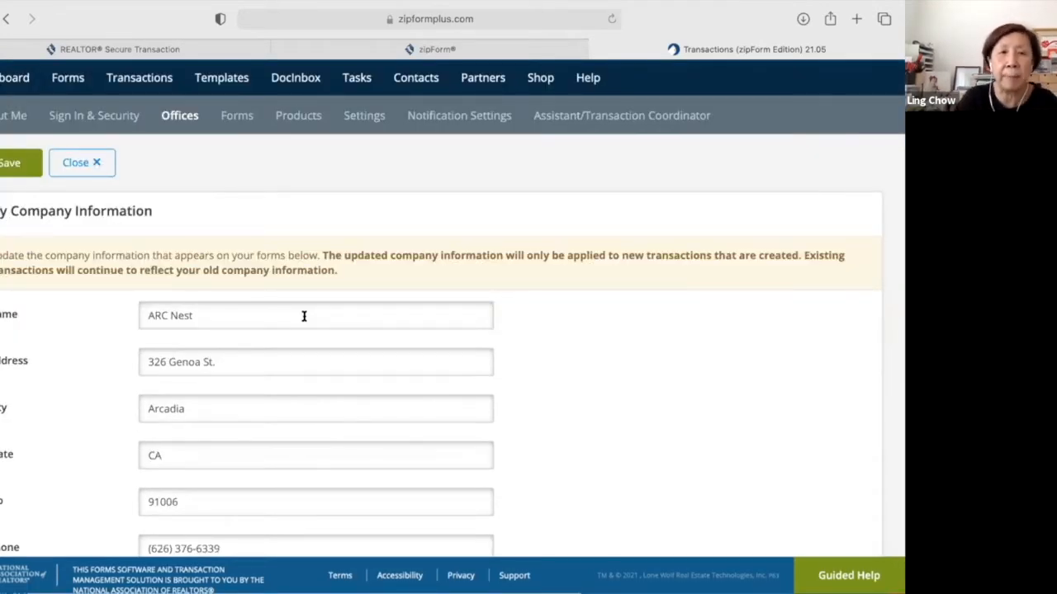
click(304, 316)
key(BackSpace)
key(BackSpace)
key(BackSpace)
key(BackSpace)
key(BackSpace)
key(BackSpace)
key(BackSpace)
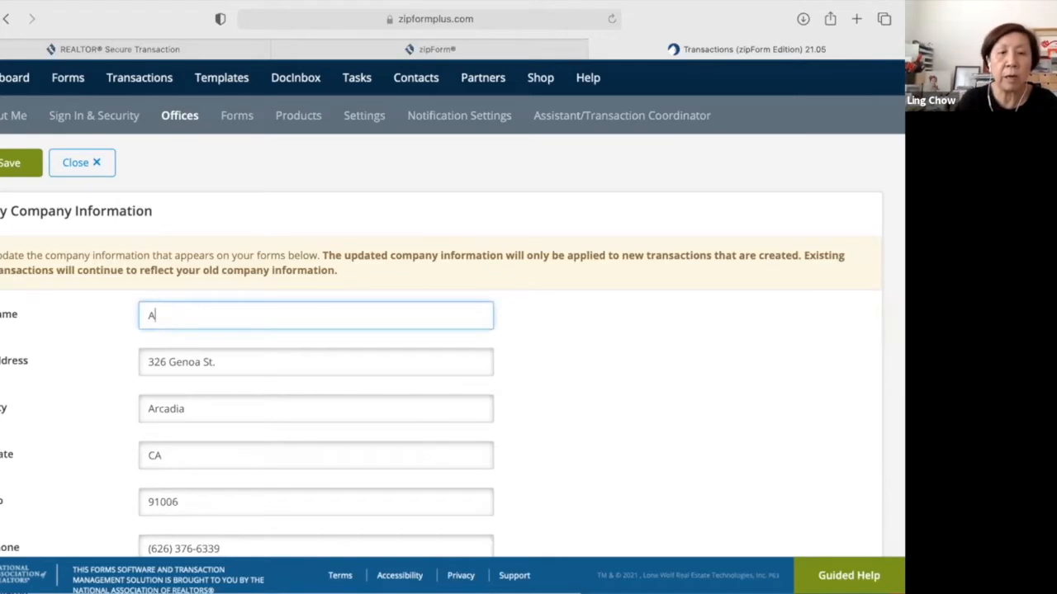
key(BackSpace)
text(ReMa)
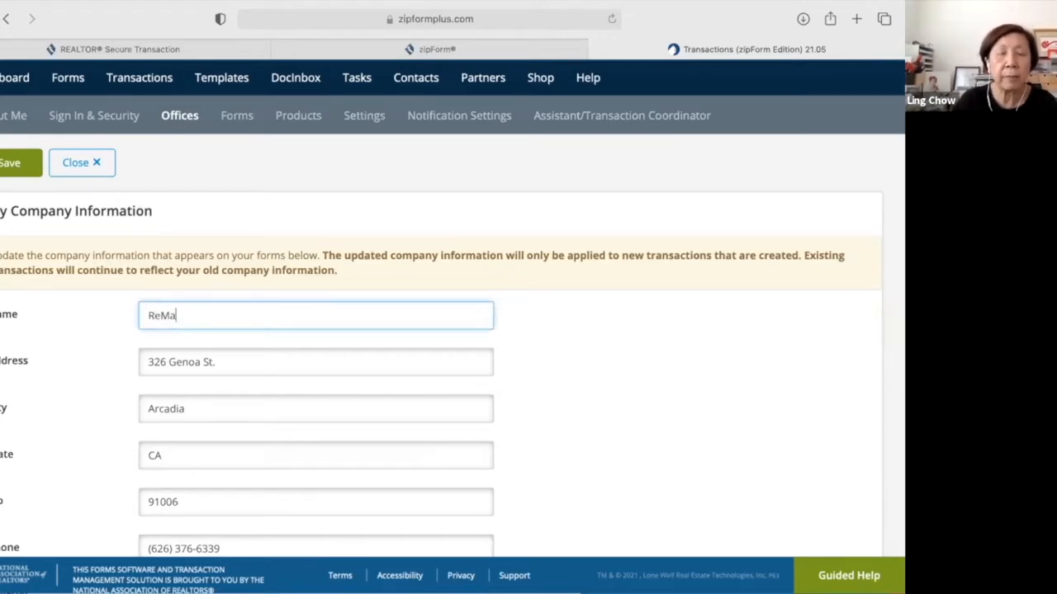
text(x)
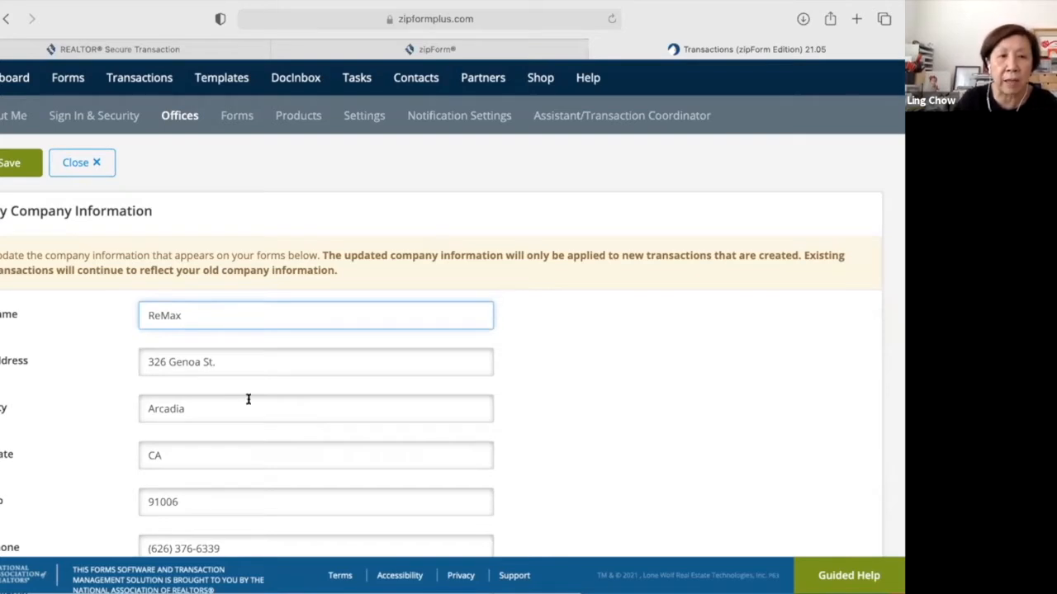
scroll(247, 403, up, 2)
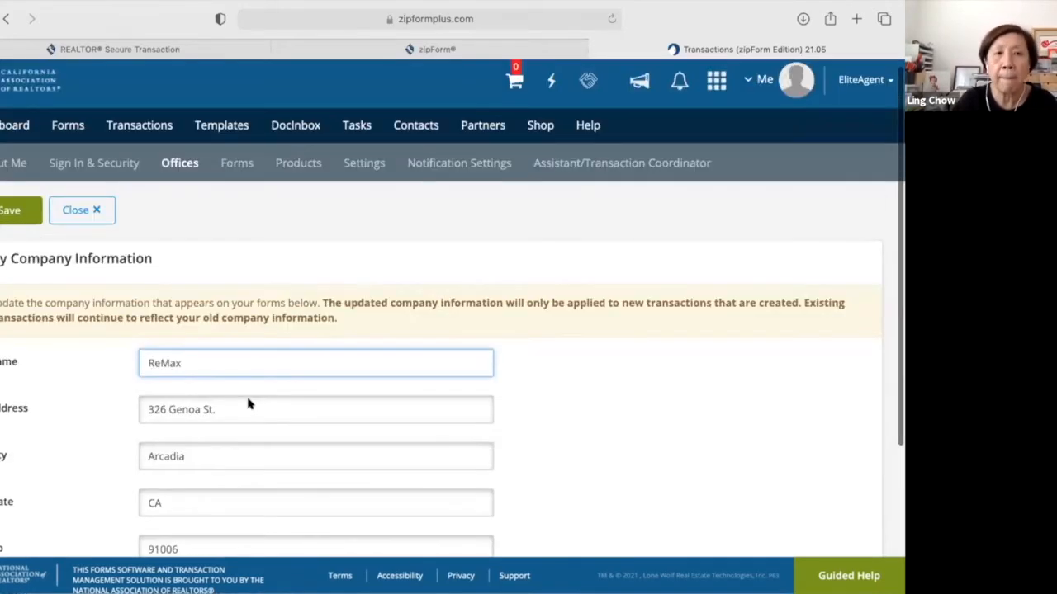
key(BackSpace)
key(BackSpace)
key(BackSpace)
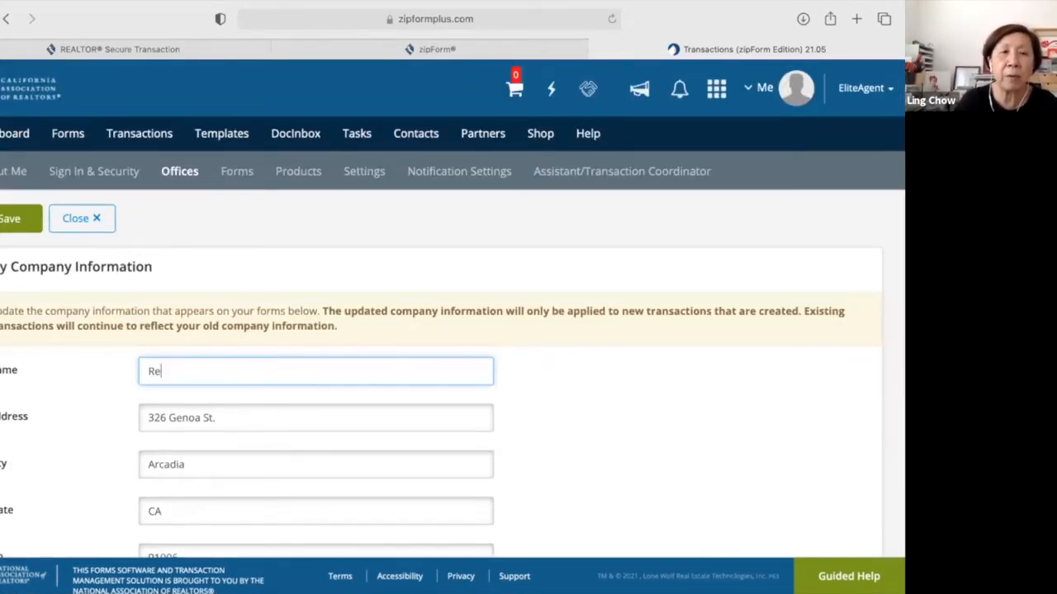
key(BackSpace)
key(BackSpace)
text(A)
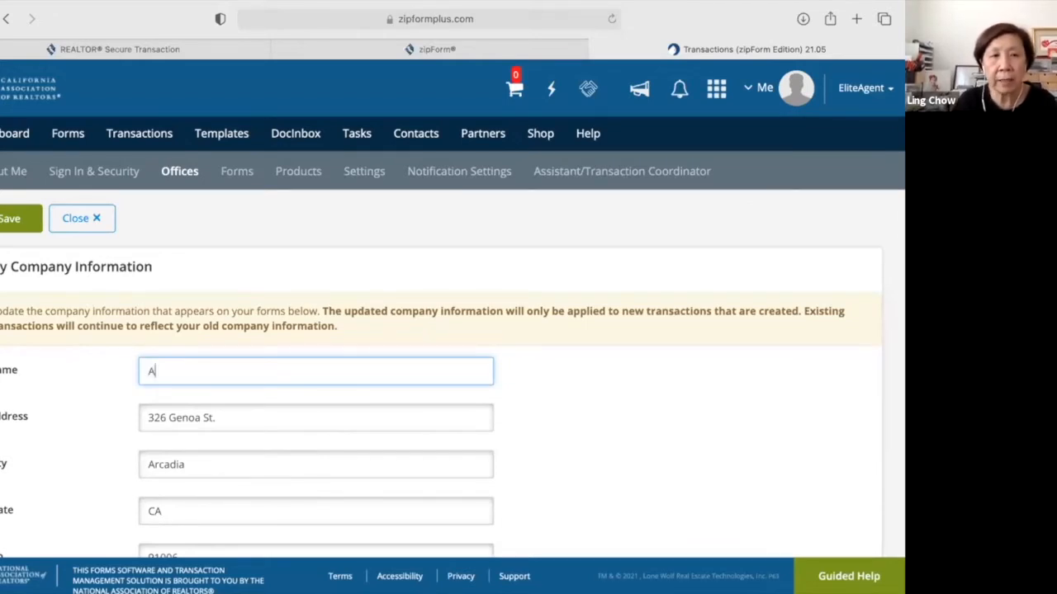
text(RC Nest)
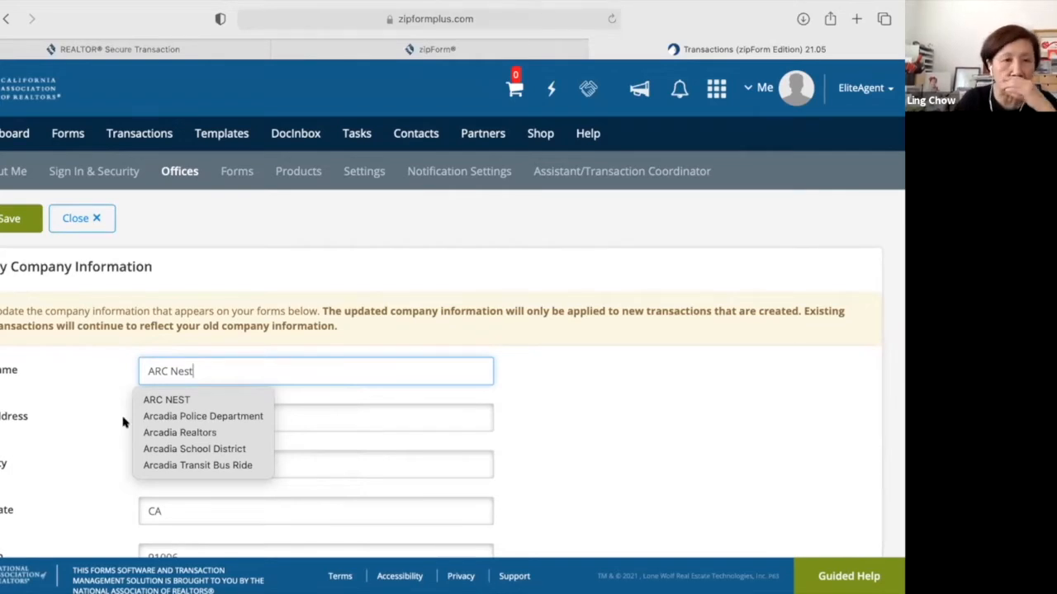
key(Tab)
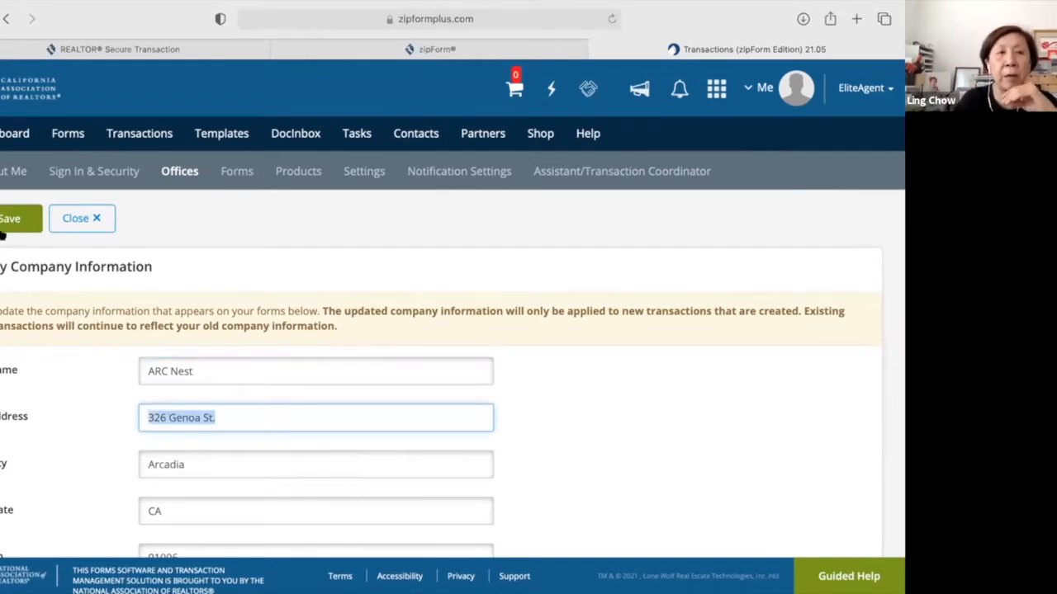
click(5, 223)
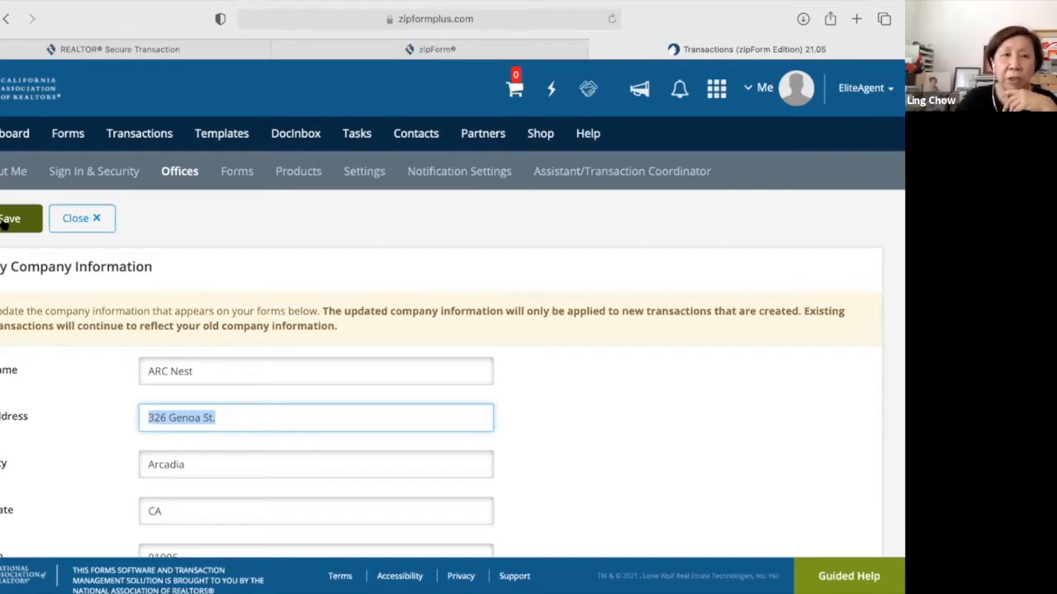
Show the Forms page listing libraries CAR, AHSCA and CARFIN, expiring Wed Mar 30 2022.
click(237, 170)
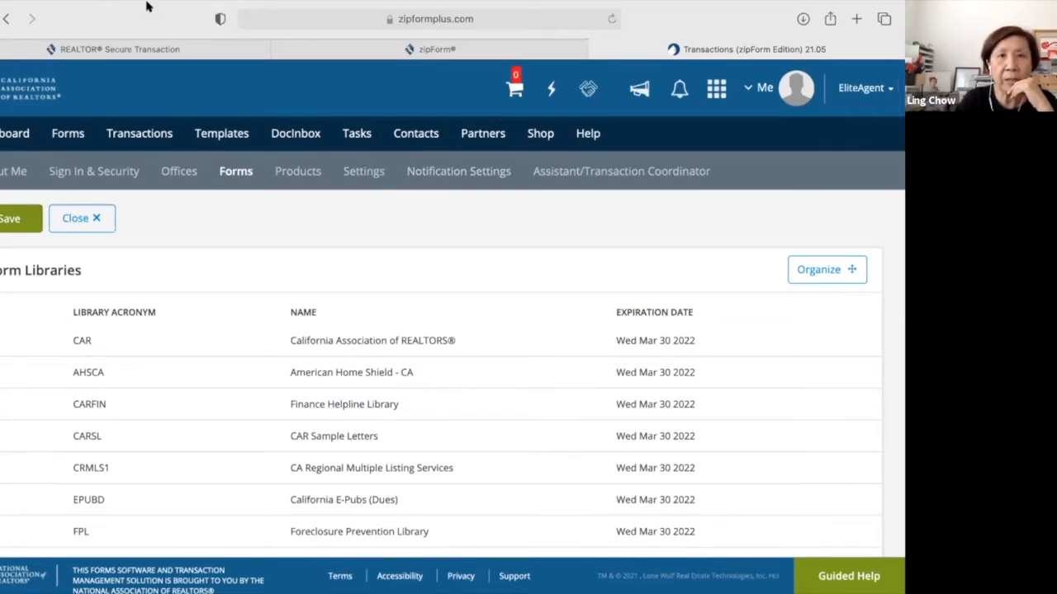
Open the Shop and scroll through Your Products, all expiring 3/31/2022.
click(538, 133)
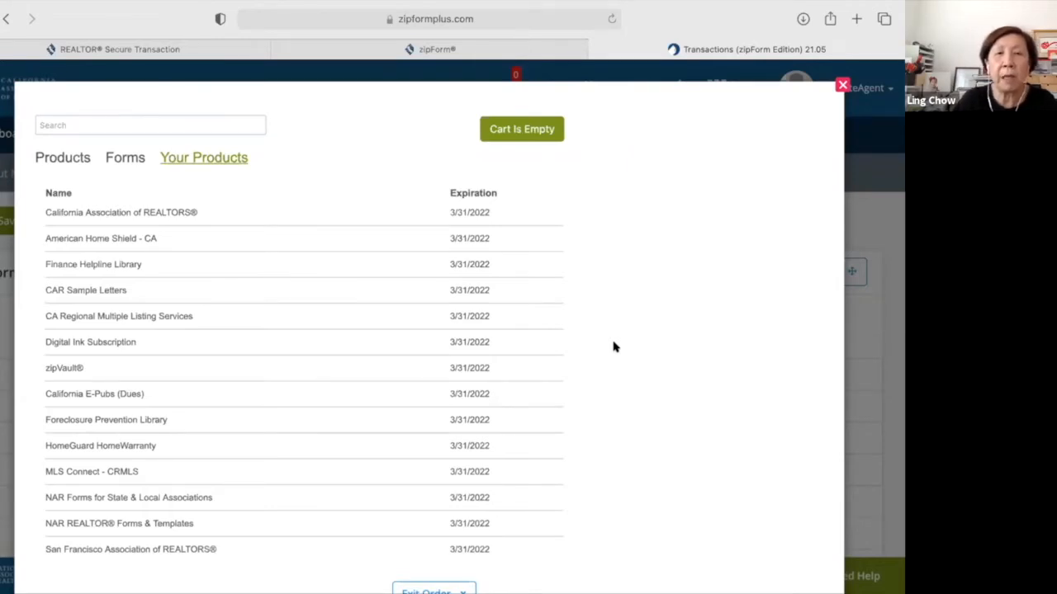
scroll(613, 347, up, 1)
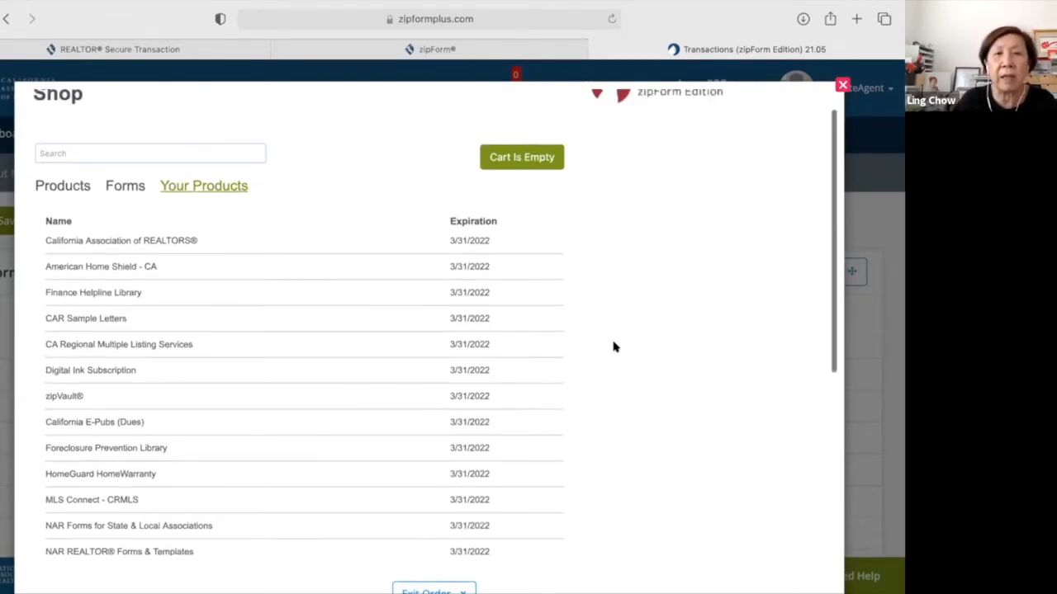
scroll(377, 242, down, 1)
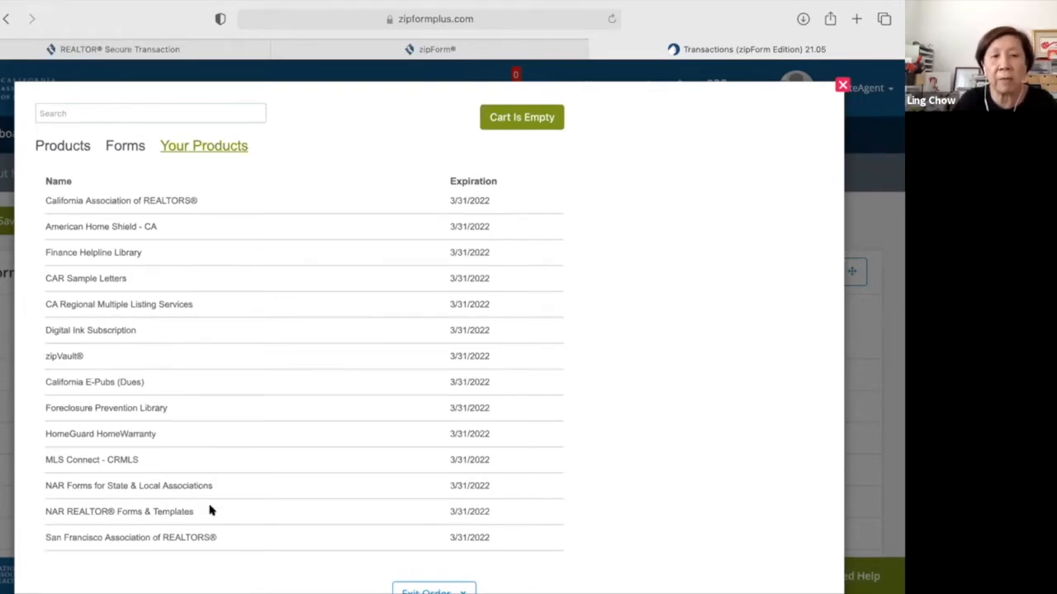
scroll(210, 511, down, 2)
scroll(210, 511, down, 2)
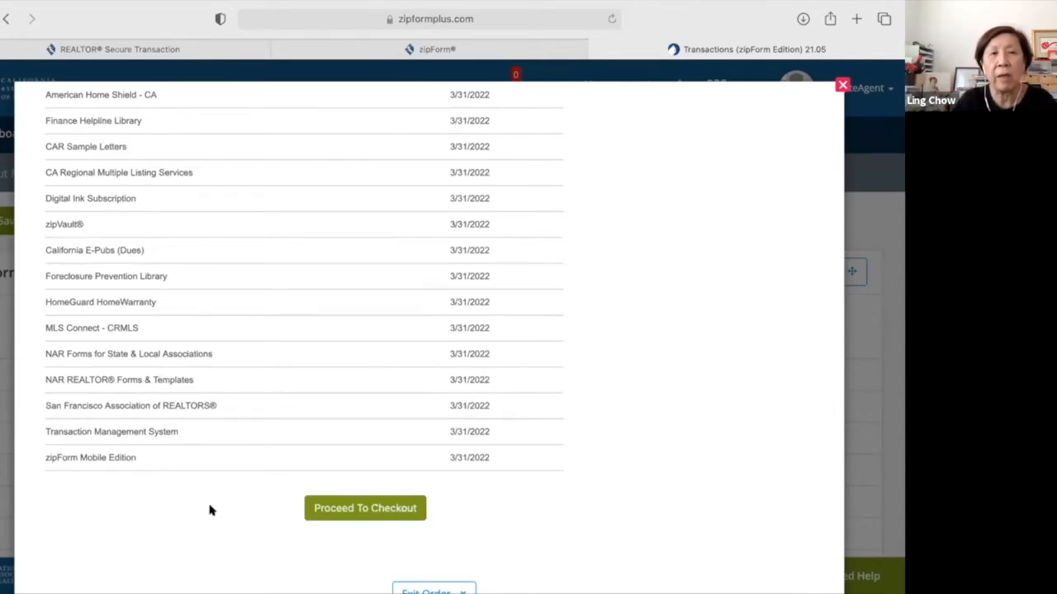
scroll(210, 511, down, 2)
scroll(209, 510, down, 1)
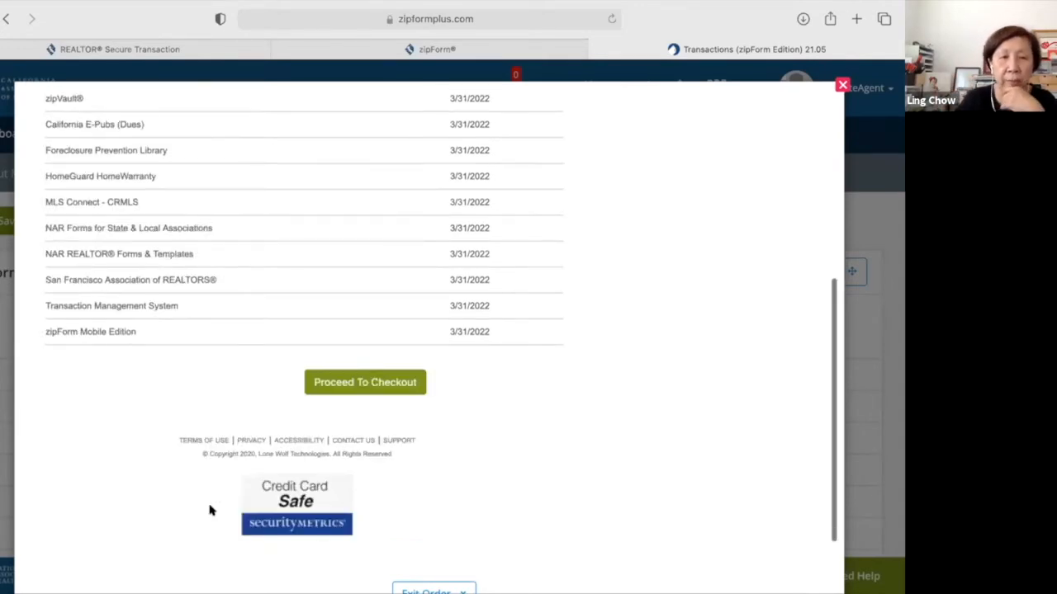
scroll(210, 511, down, 1)
scroll(210, 511, up, 6)
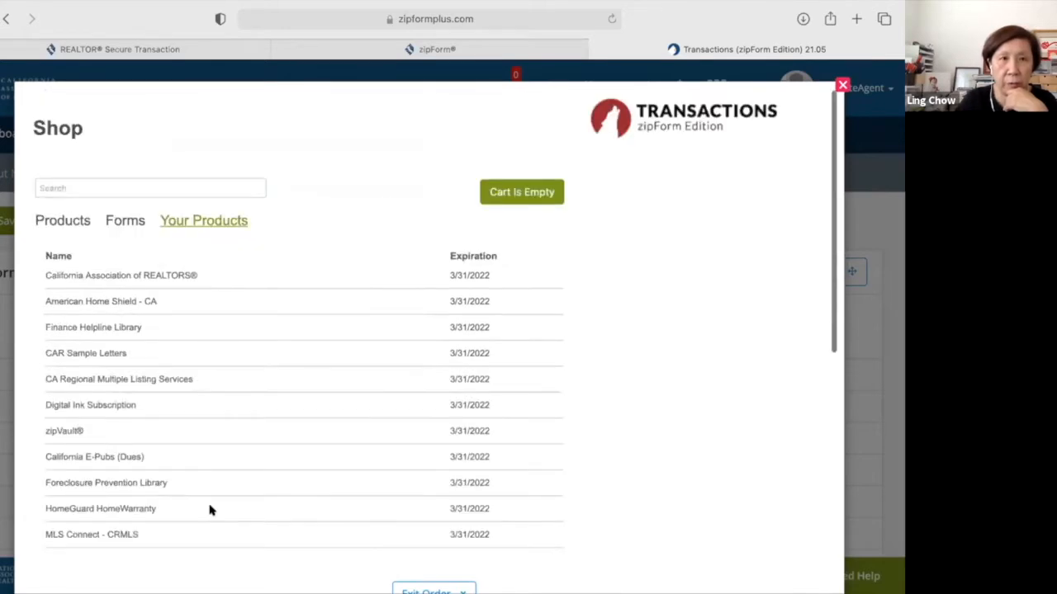
scroll(165, 221, down, 1)
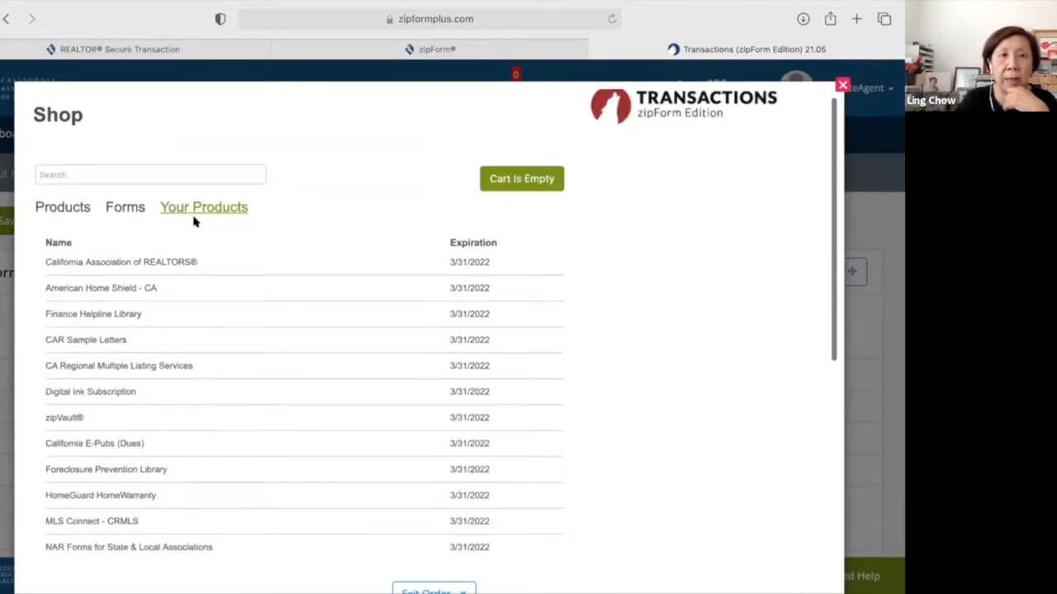
Browse add-ons like Zap Access $49.00, close the Mobile Web Edition page, and exit the order.
click(70, 206)
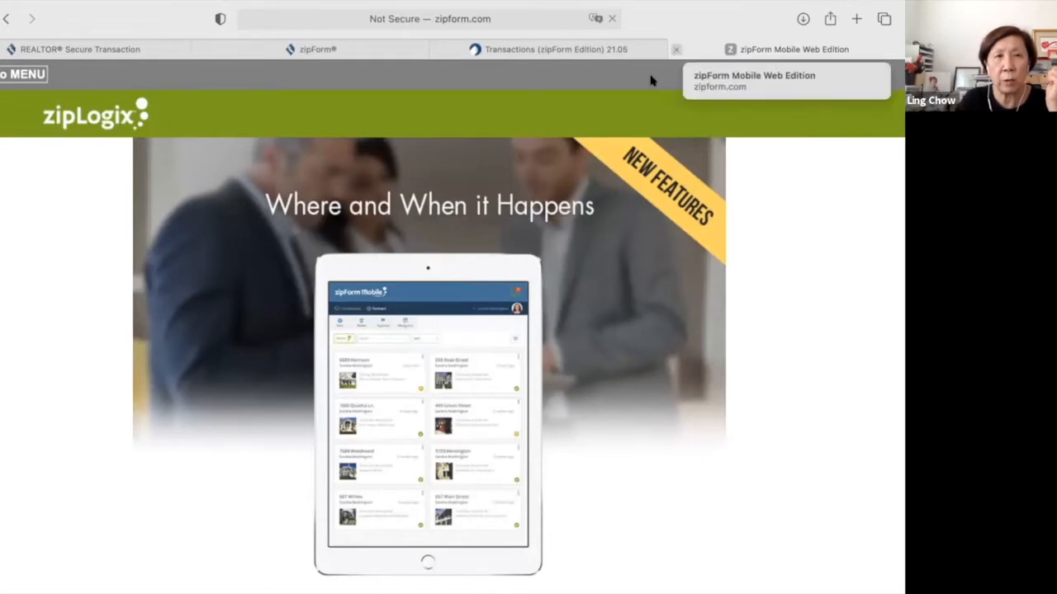
key(super+w)
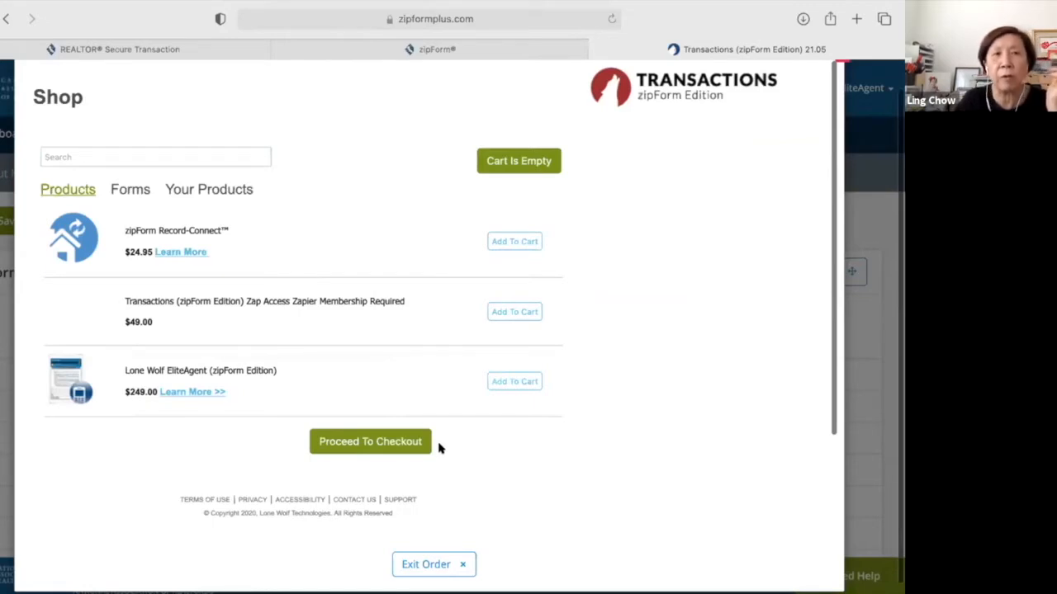
scroll(438, 448, up, 1)
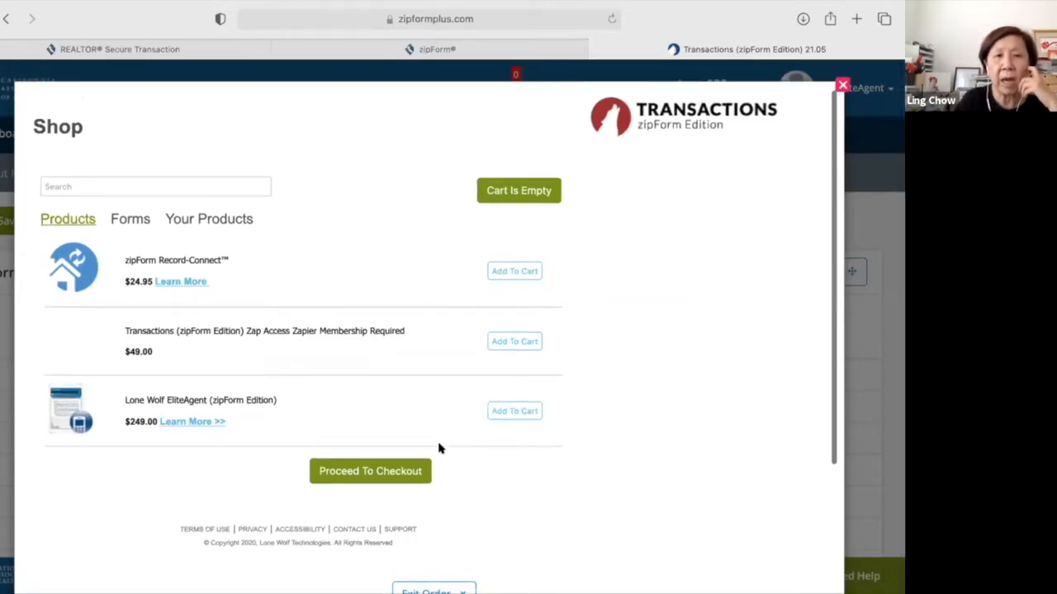
scroll(438, 447, down, 4)
scroll(435, 562, down, 1)
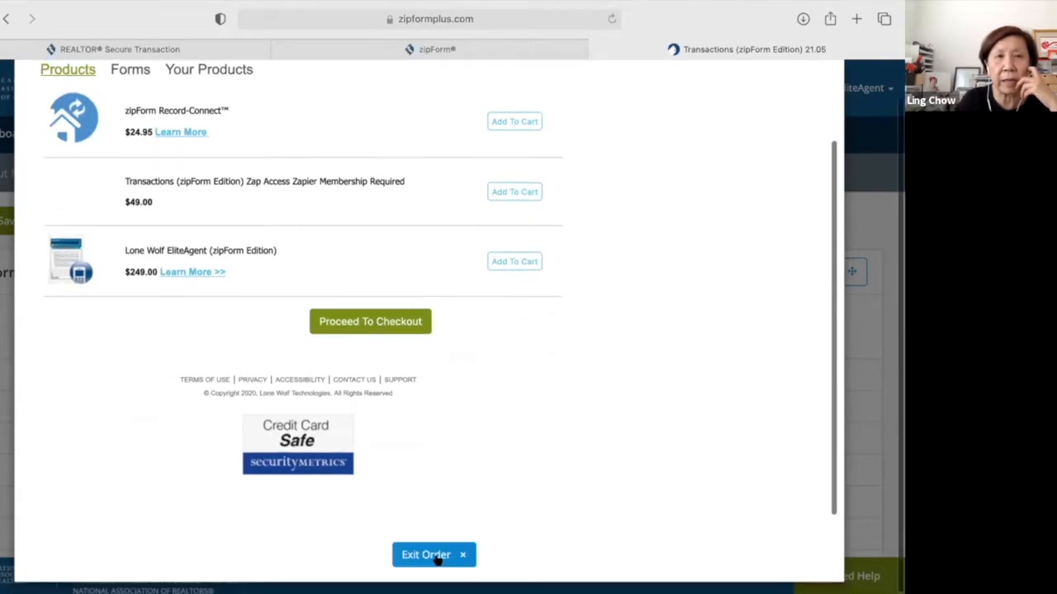
click(429, 557)
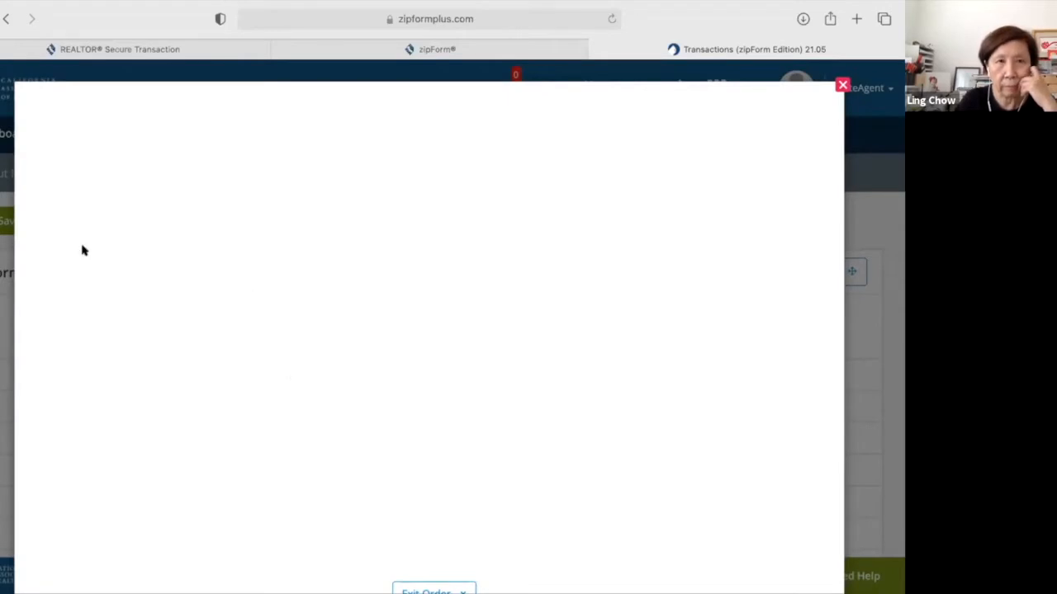
Browse purchasable form libraries: AIR Commercial Forms $199.00, Open House Forms $49.95, Worldwide ERC® $69.95.
click(120, 216)
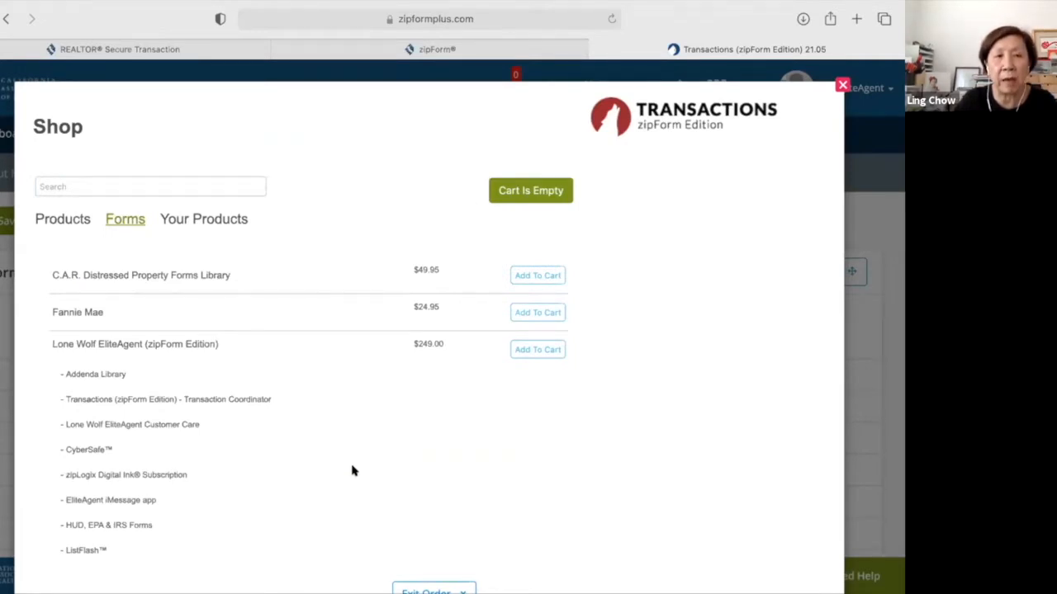
scroll(352, 471, down, 1)
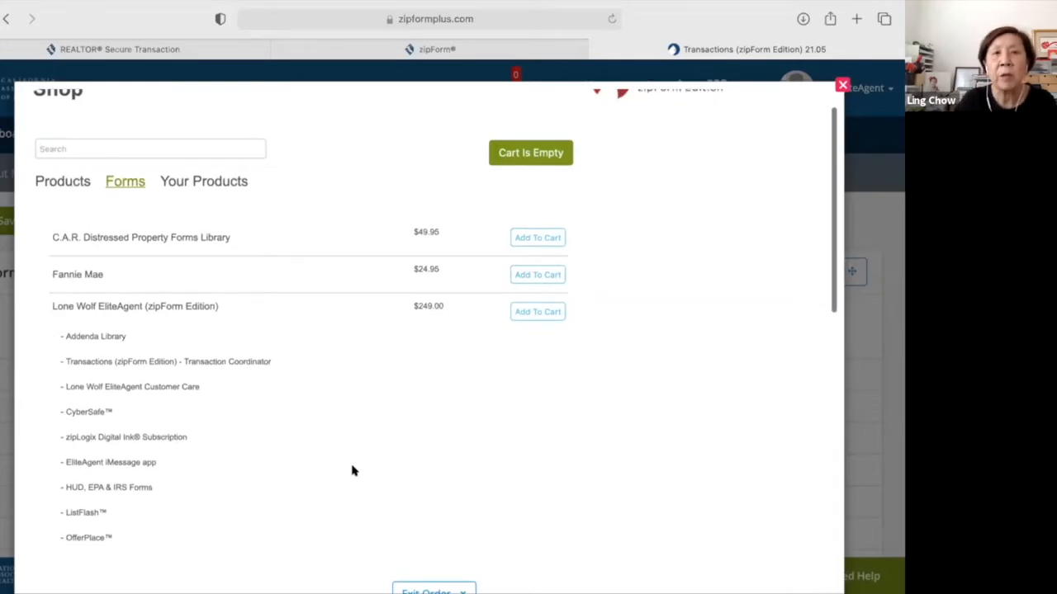
scroll(352, 471, down, 1)
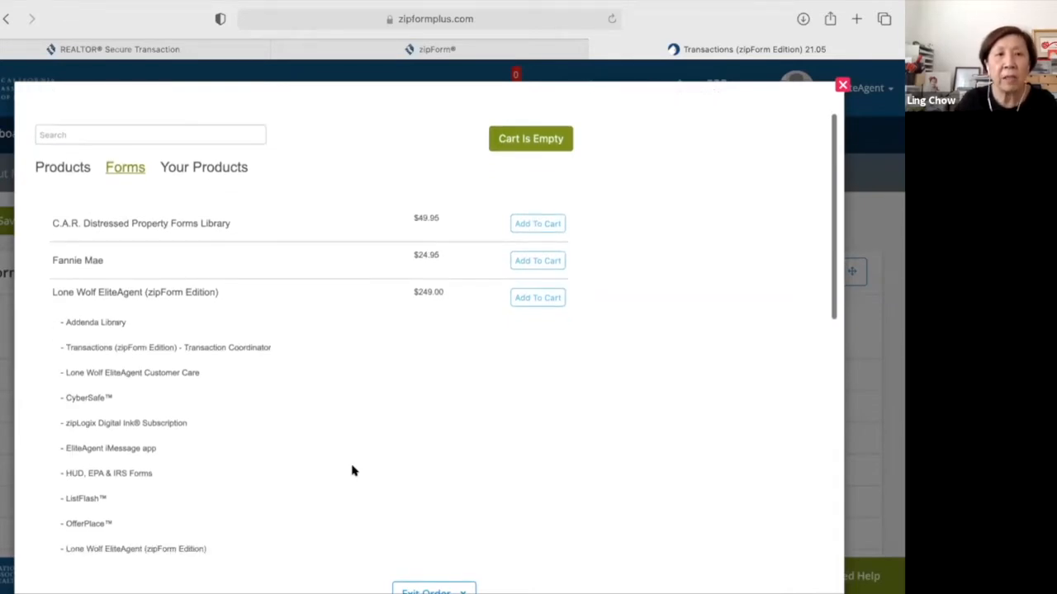
scroll(352, 470, down, 2)
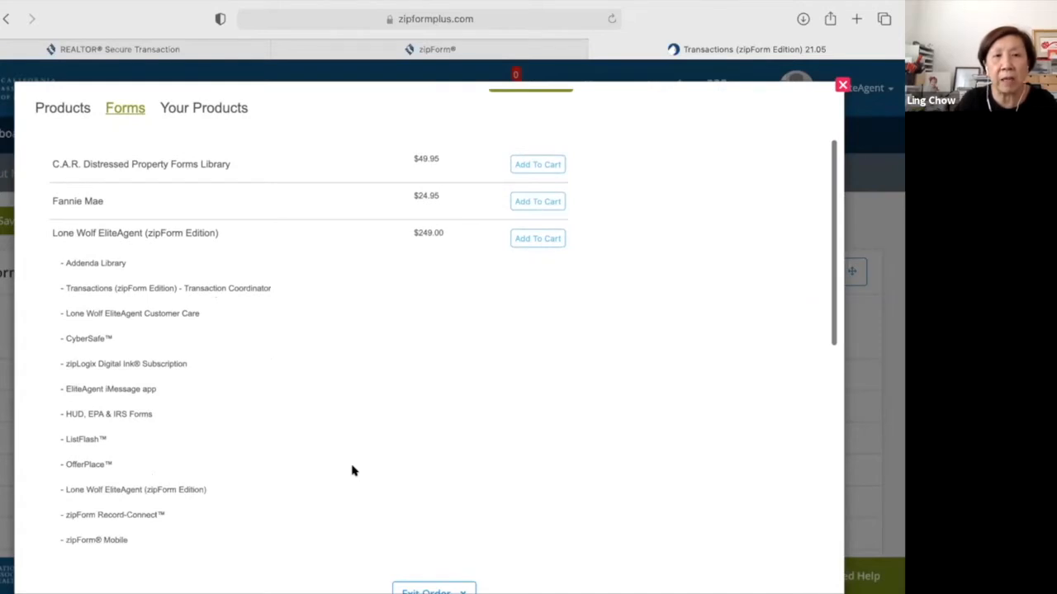
scroll(352, 470, down, 2)
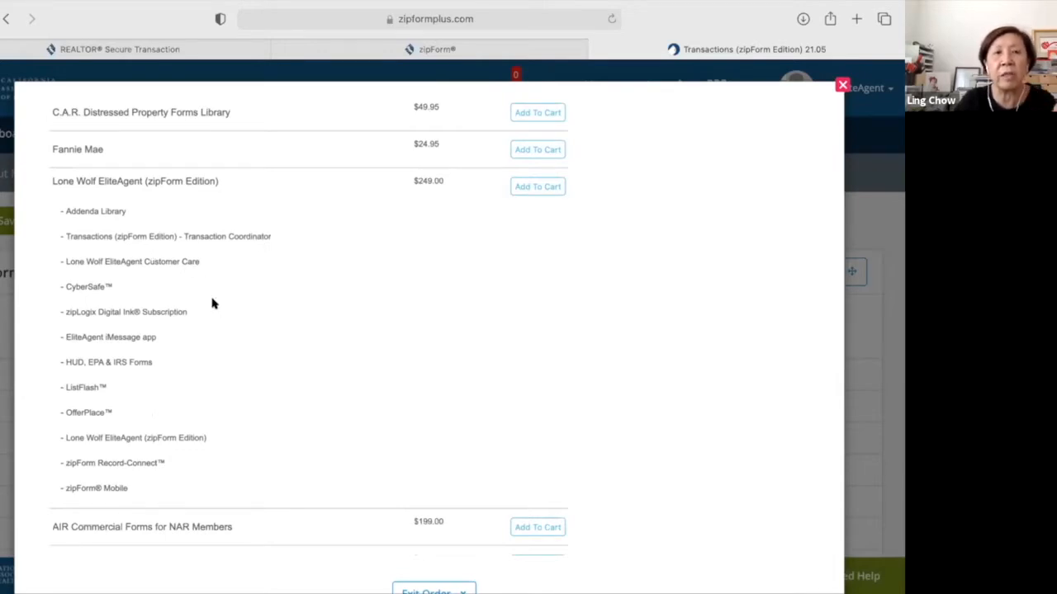
scroll(212, 304, down, 2)
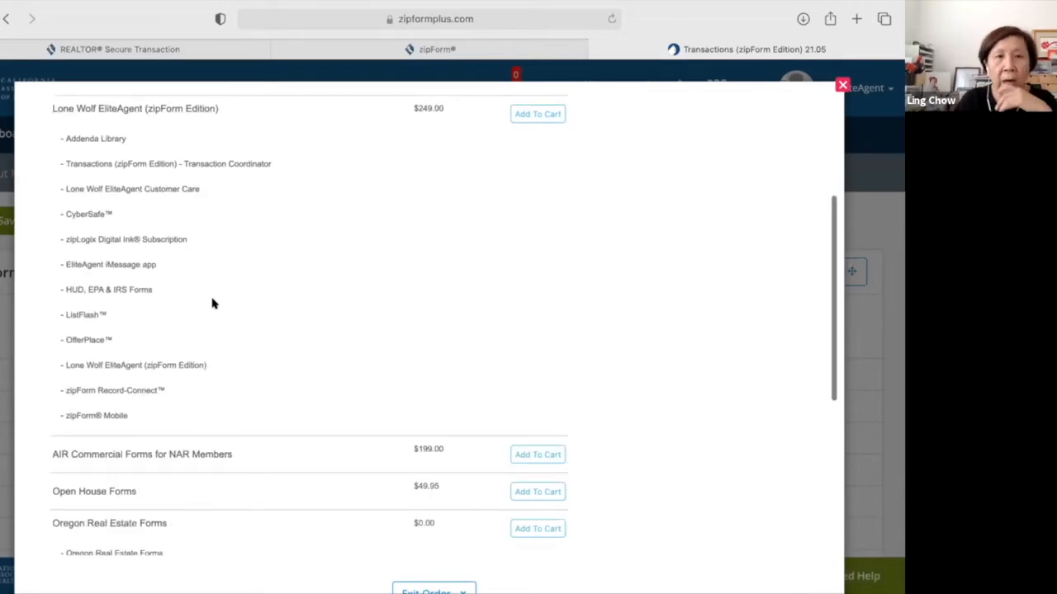
scroll(212, 304, down, 2)
scroll(212, 302, down, 2)
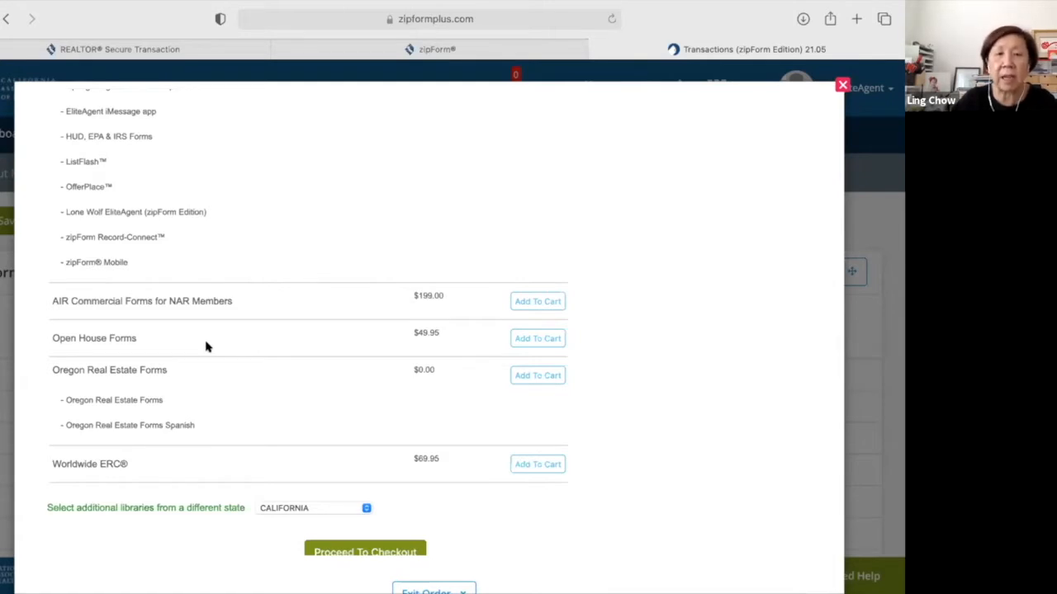
Browse other states in the state list, keep California selected, and scroll the Shop.
scroll(365, 425, down, 2)
click(366, 425)
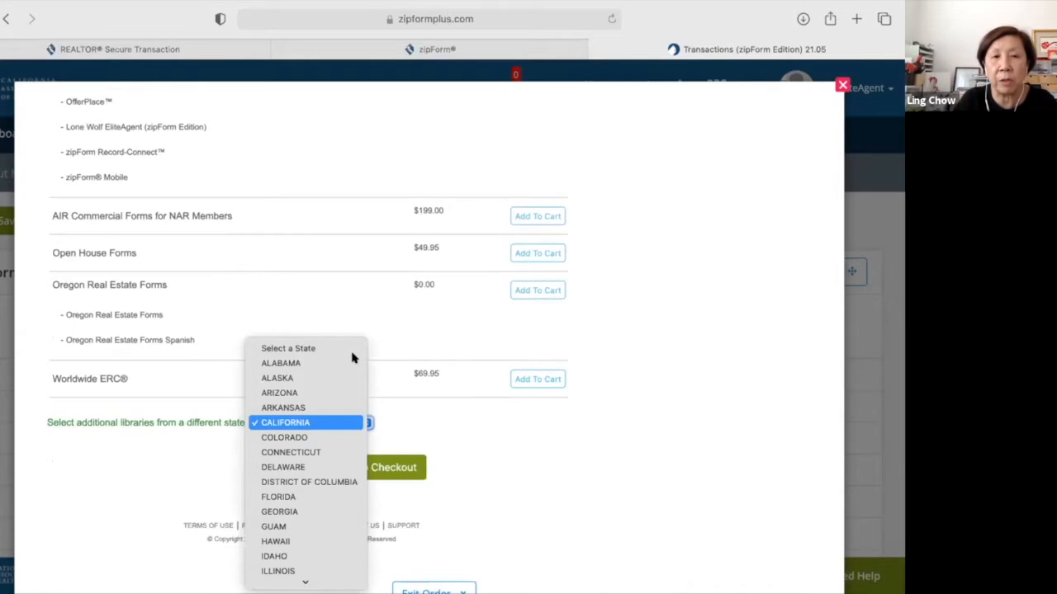
scroll(324, 528, down, 3)
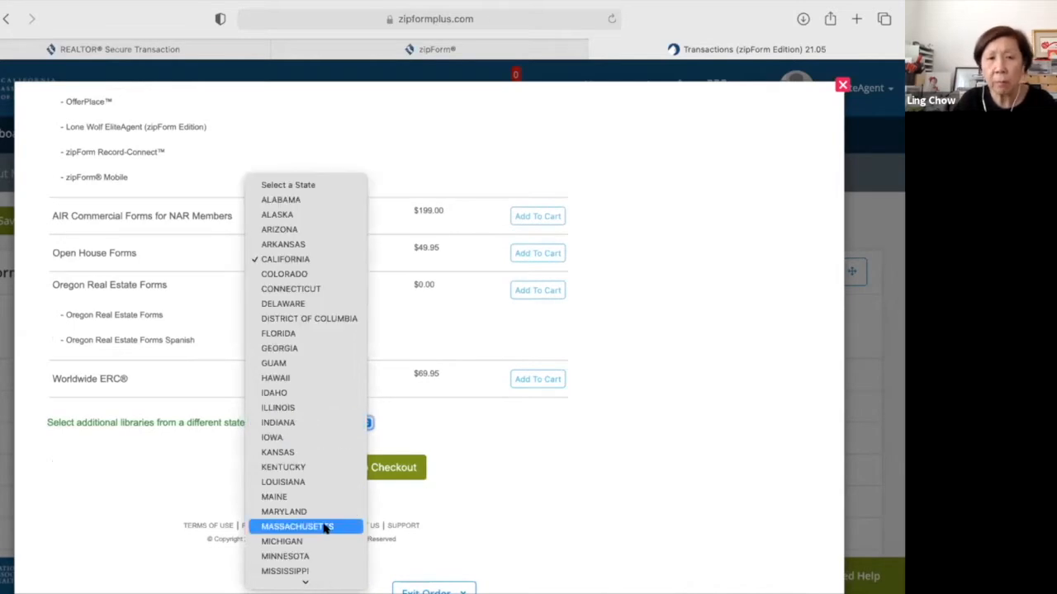
scroll(324, 529, down, 5)
scroll(325, 528, down, 4)
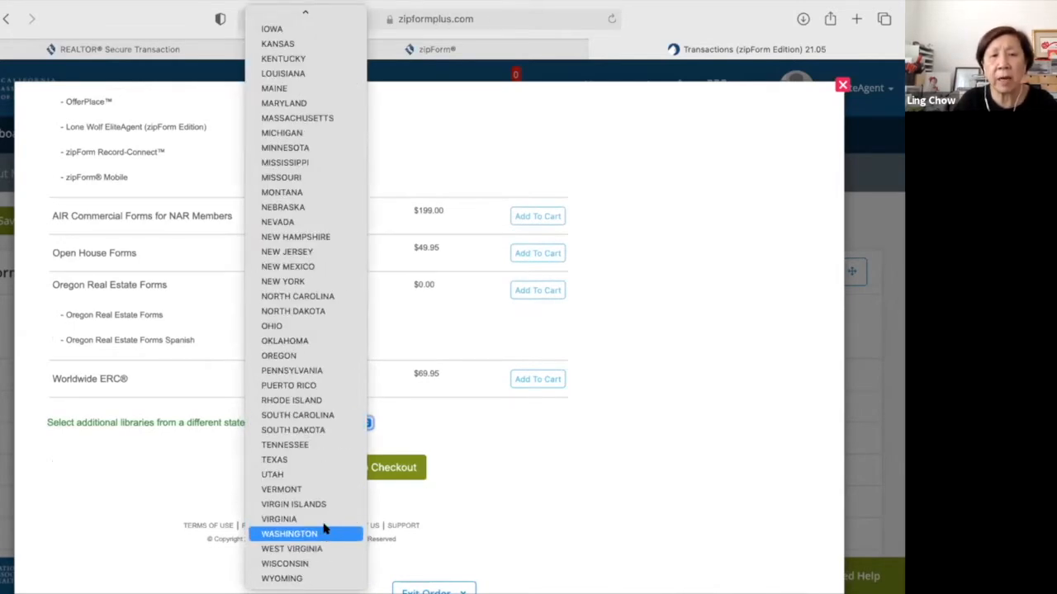
scroll(324, 528, up, 5)
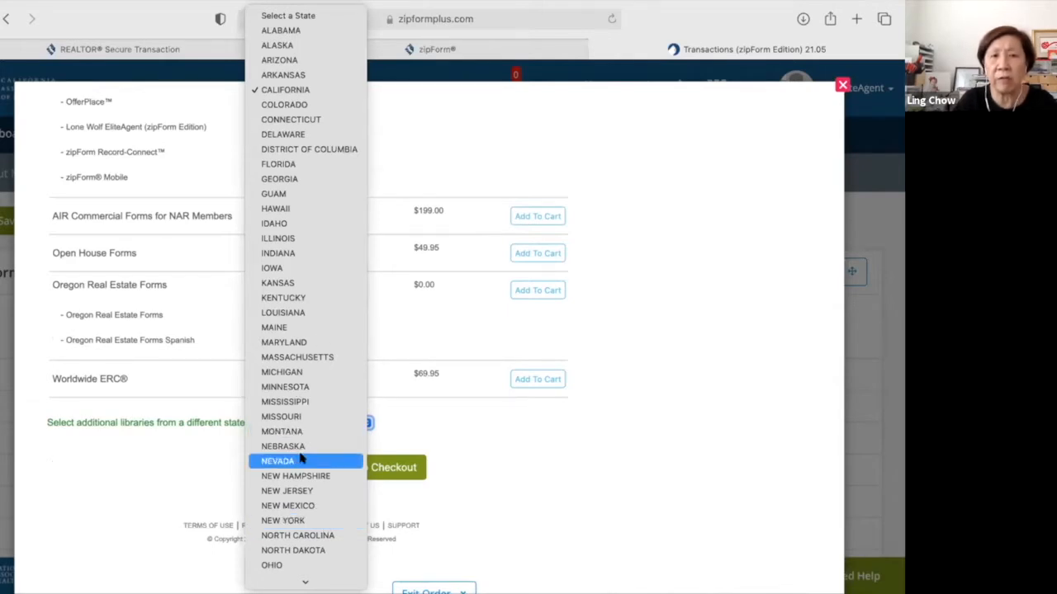
click(520, 469)
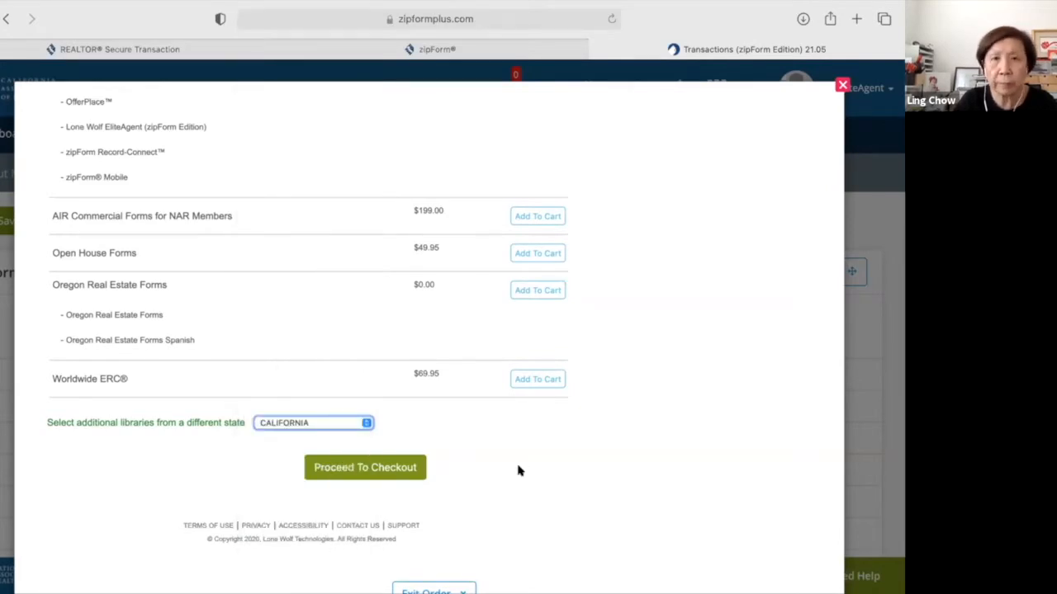
scroll(518, 470, up, 1)
scroll(518, 471, down, 2)
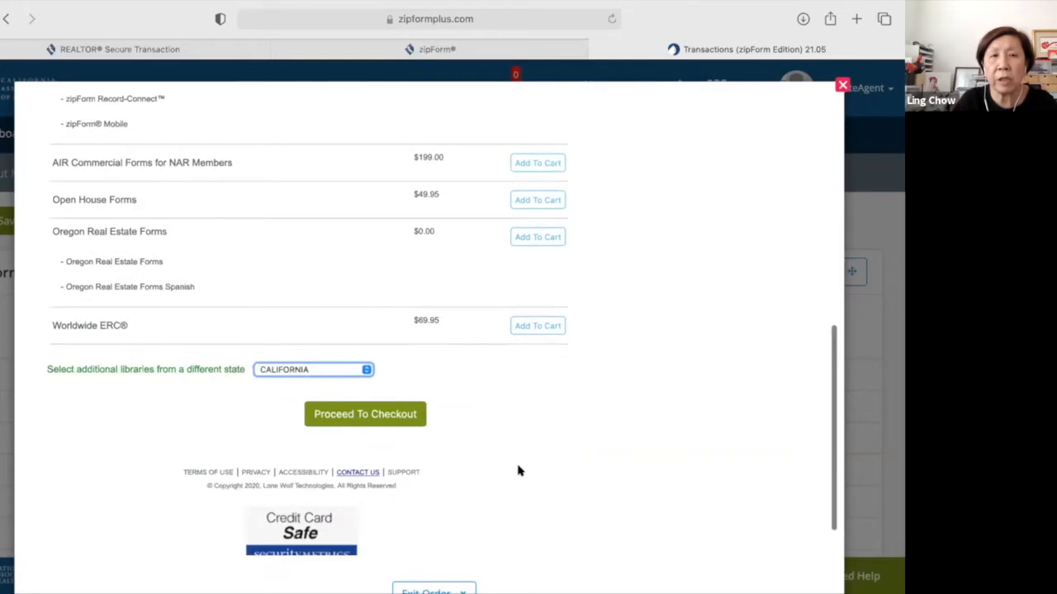
scroll(518, 470, down, 1)
scroll(518, 471, up, 15)
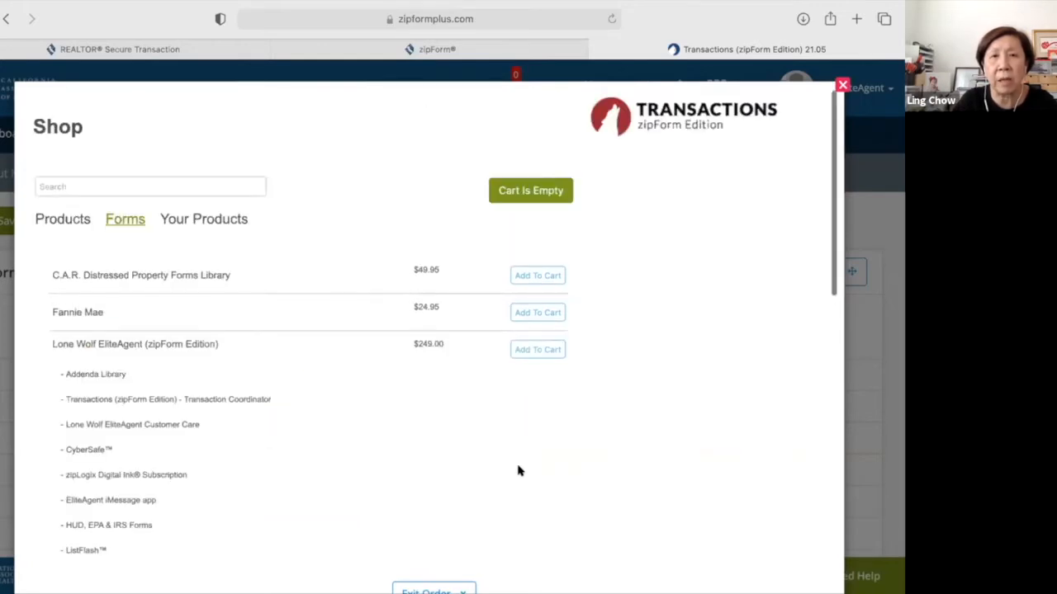
scroll(603, 387, down, 2)
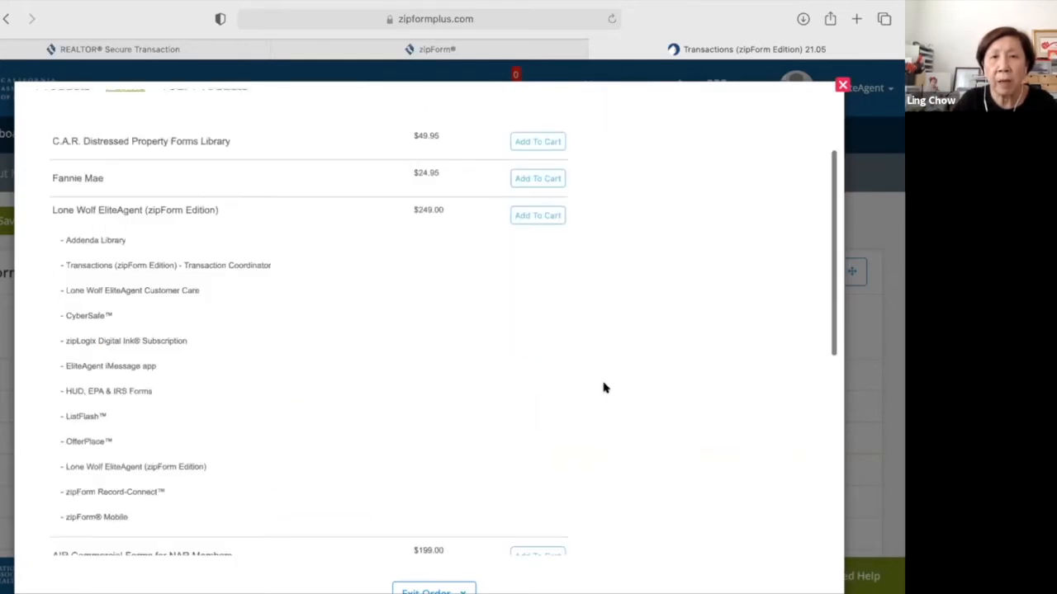
scroll(371, 364, down, 7)
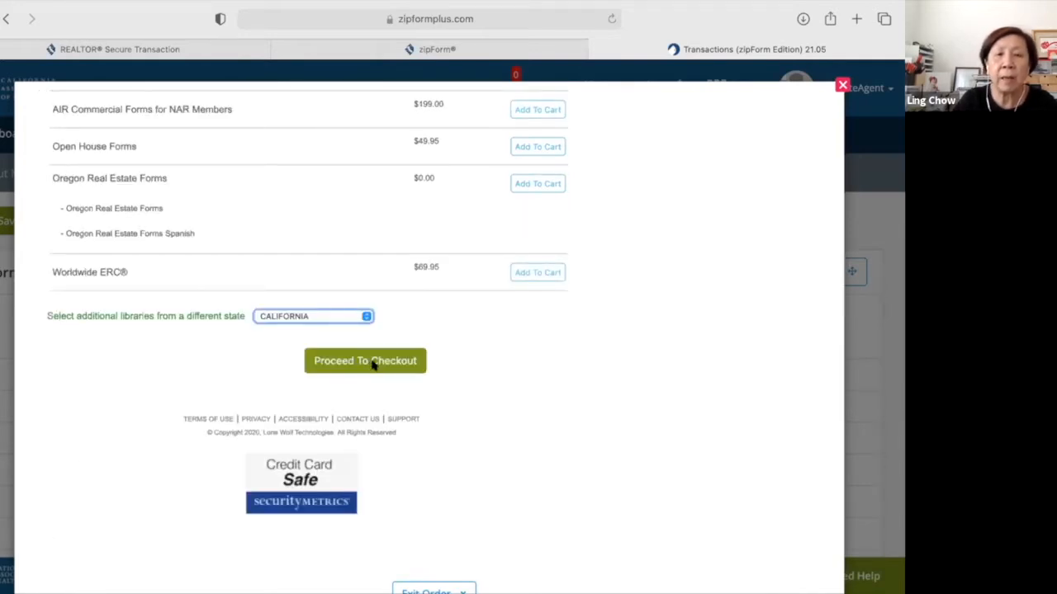
scroll(437, 559, down, 1)
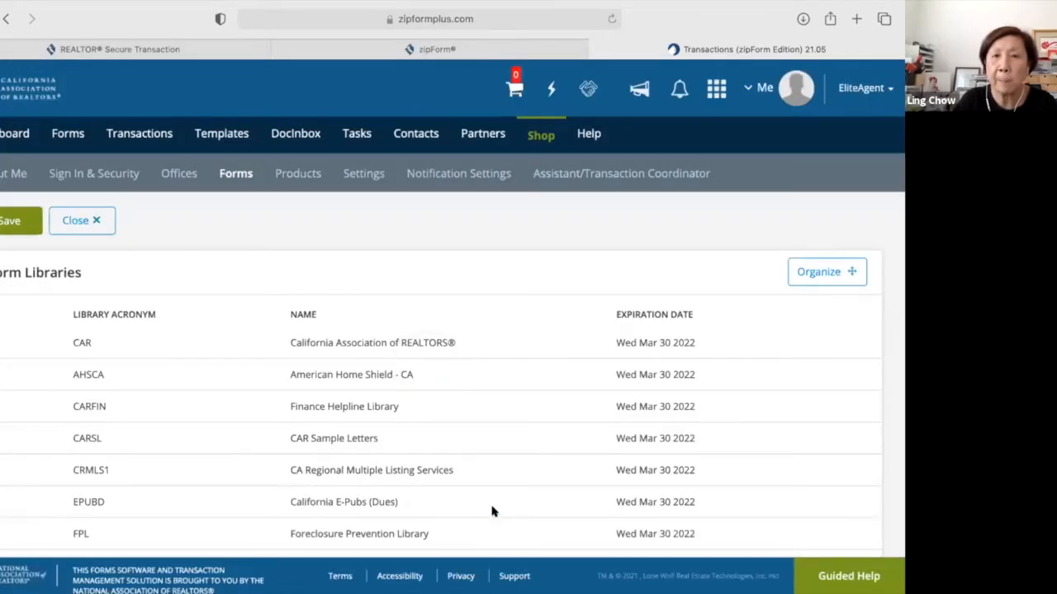
Show the Products page listing Digital Ink Subscription, zipVault® and others, expiring Wed Mar 30 2022.
click(295, 180)
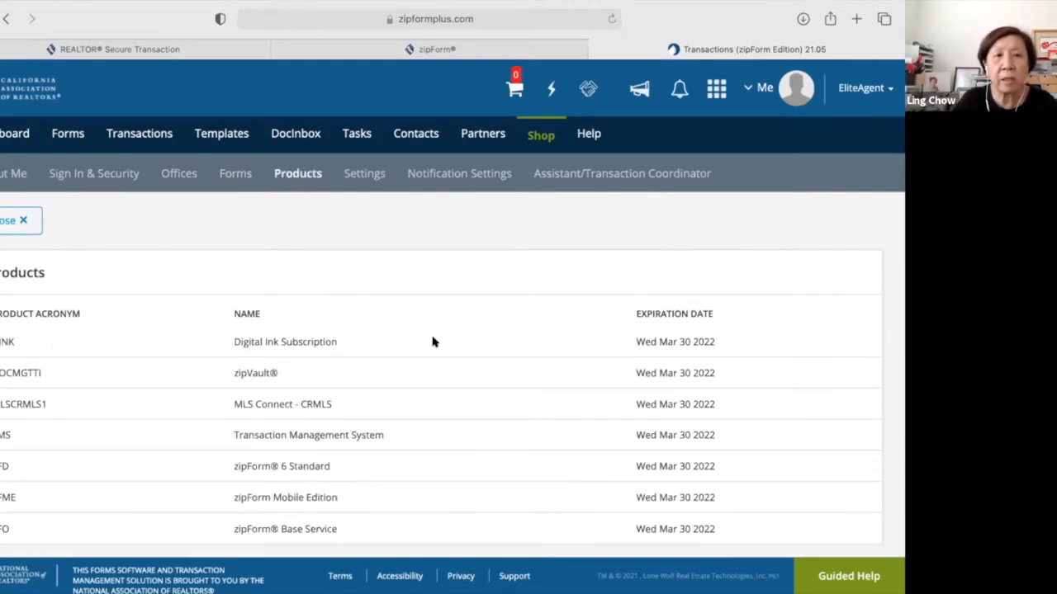
scroll(429, 391, down, 1)
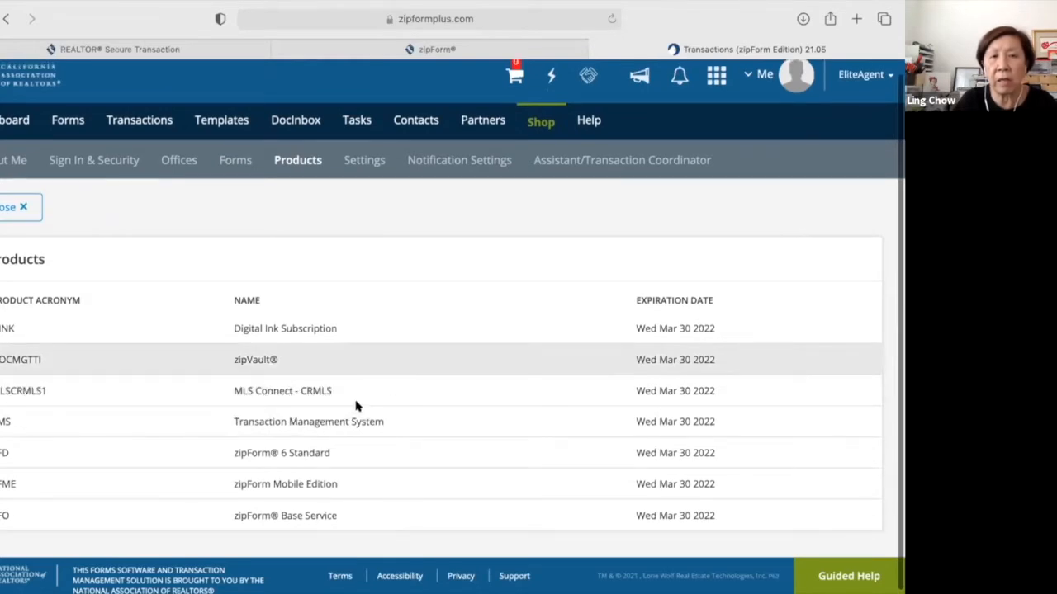
scroll(366, 400, up, 1)
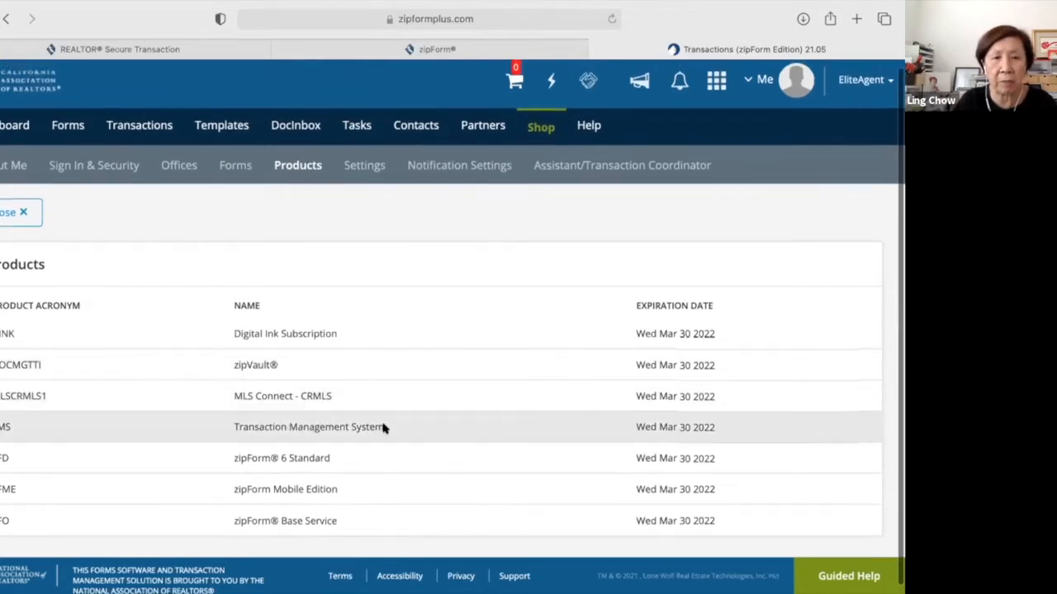
scroll(382, 428, up, 1)
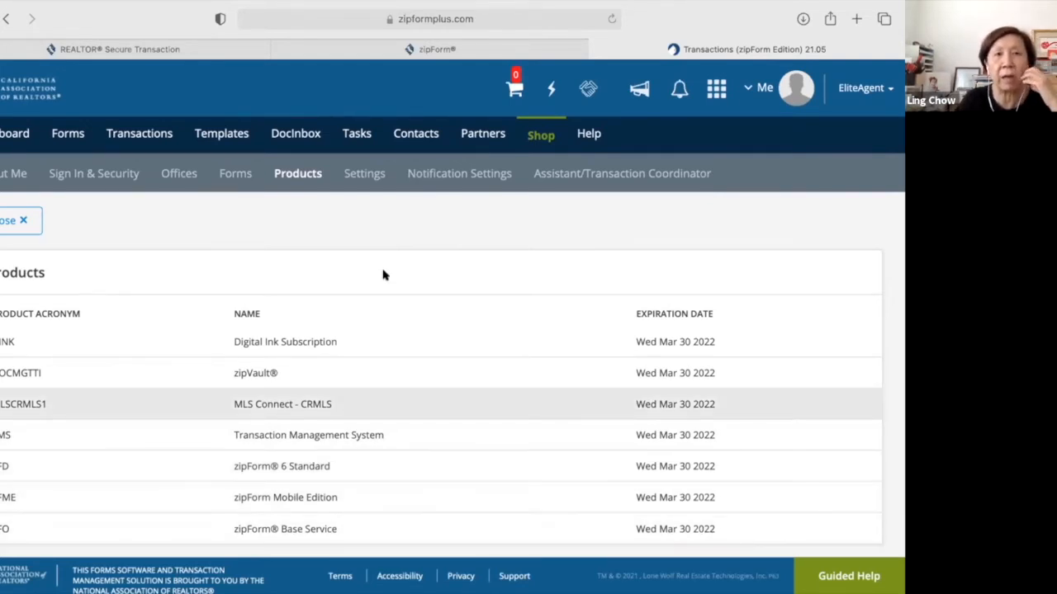
Open the Settings page and select DocuSign under Signatures Options.
click(358, 179)
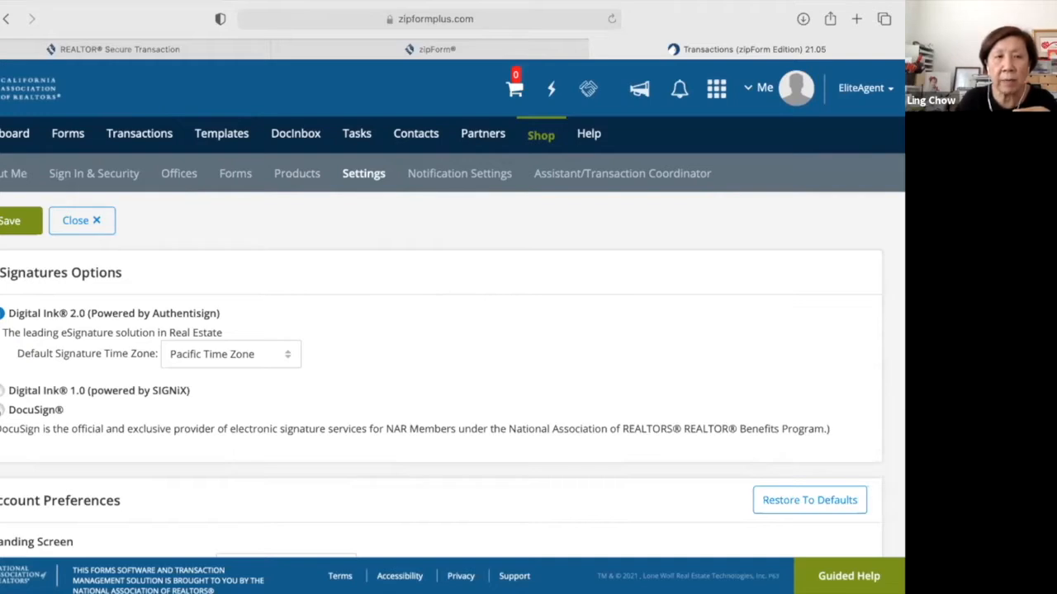
click(33, 410)
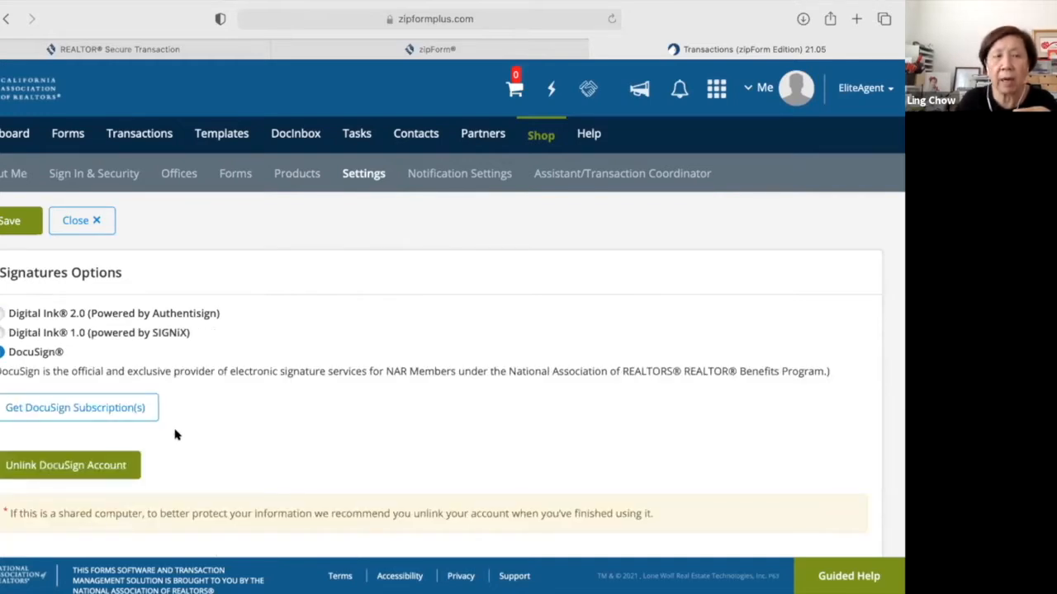
Open the $240/yr DocuSign subscription order, then close the purchase window without buying.
click(115, 409)
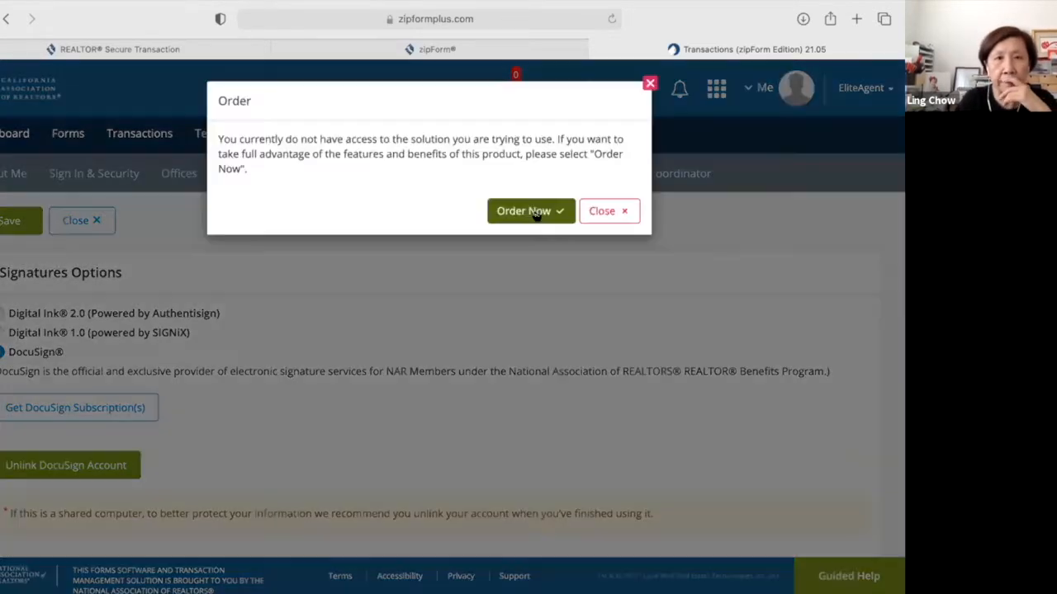
click(537, 211)
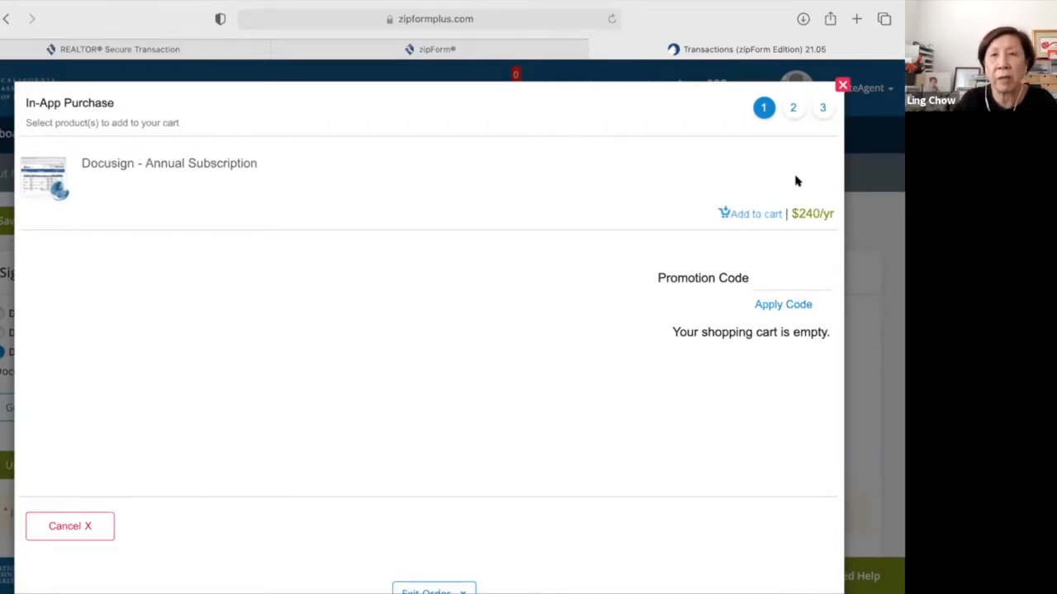
click(840, 86)
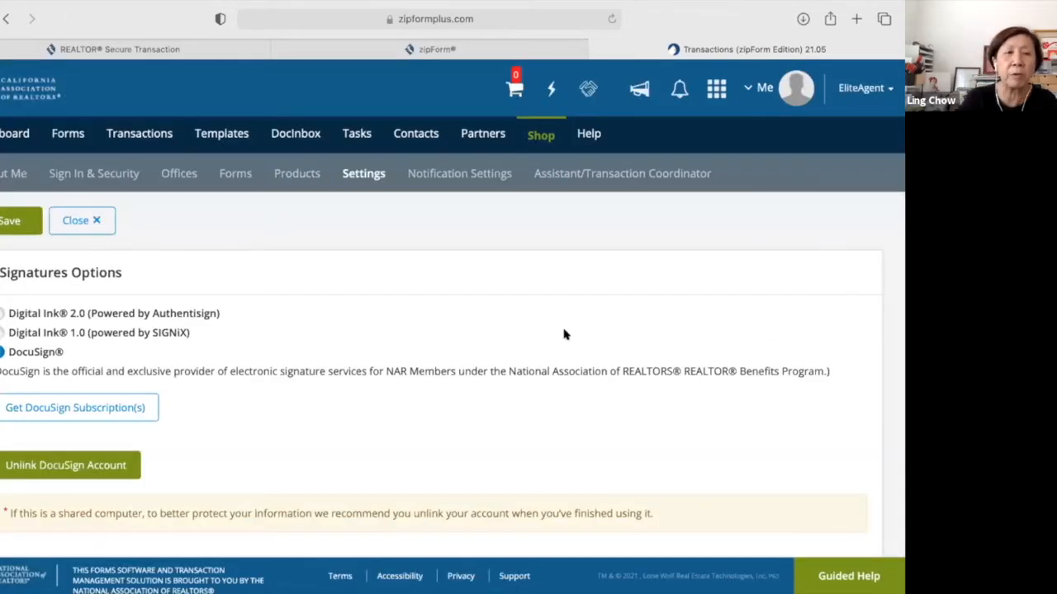
scroll(484, 445, down, 1)
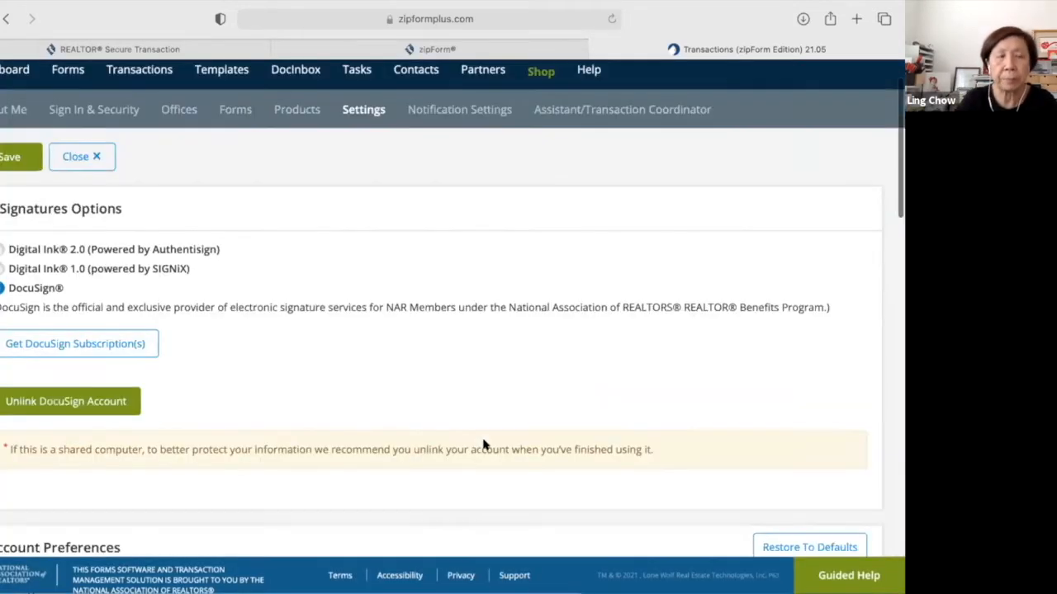
scroll(485, 445, down, 3)
scroll(485, 445, down, 1)
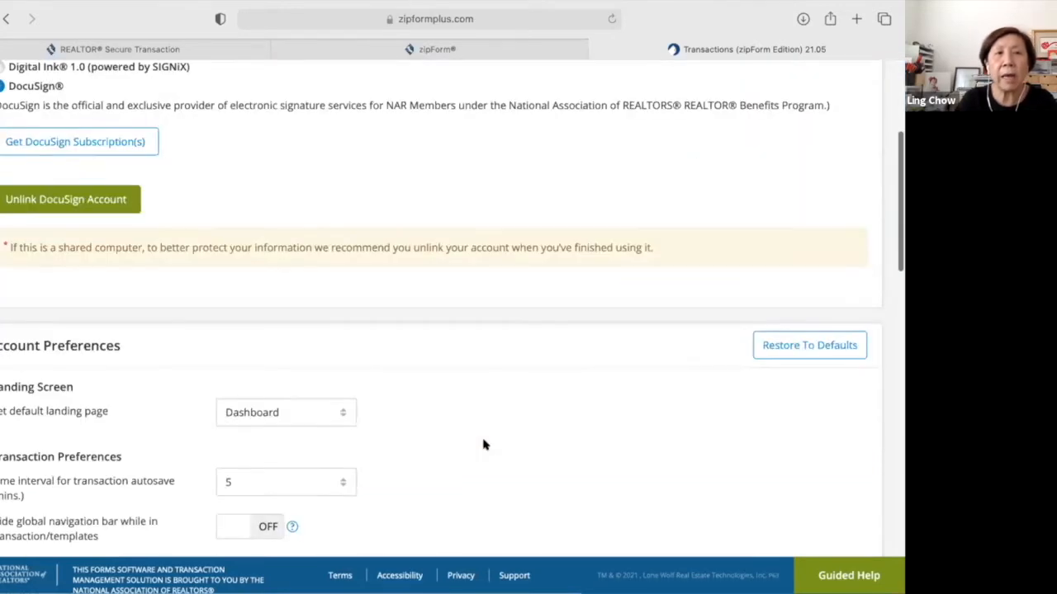
scroll(226, 216, up, 1)
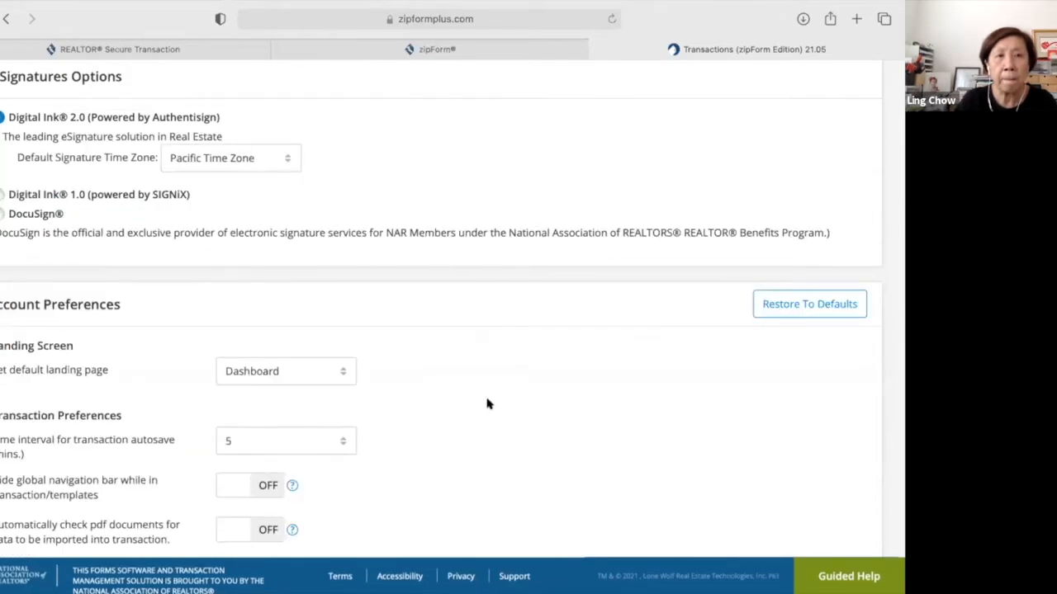
scroll(487, 404, down, 2)
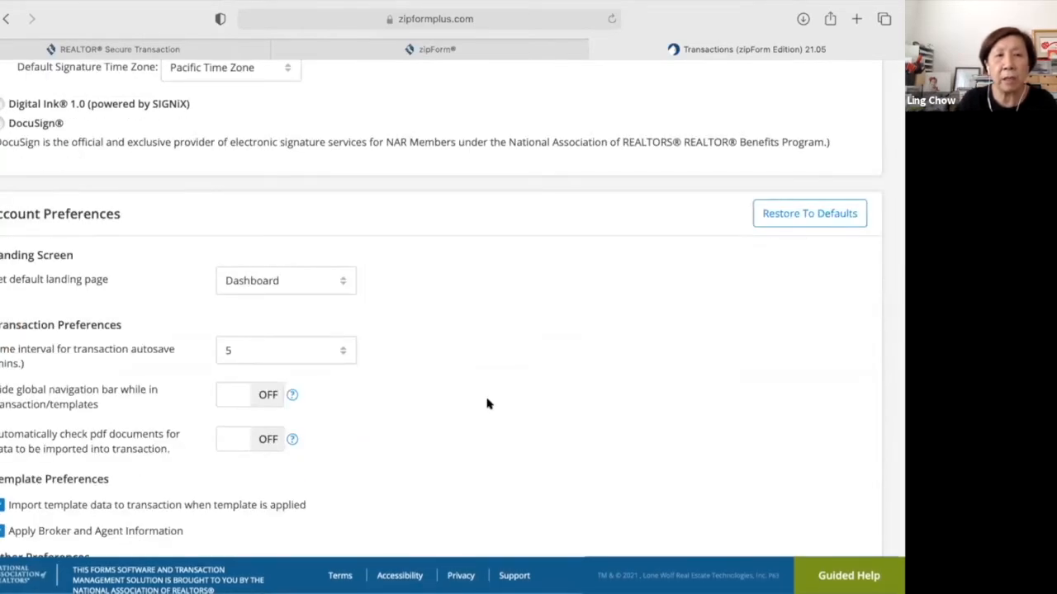
click(345, 283)
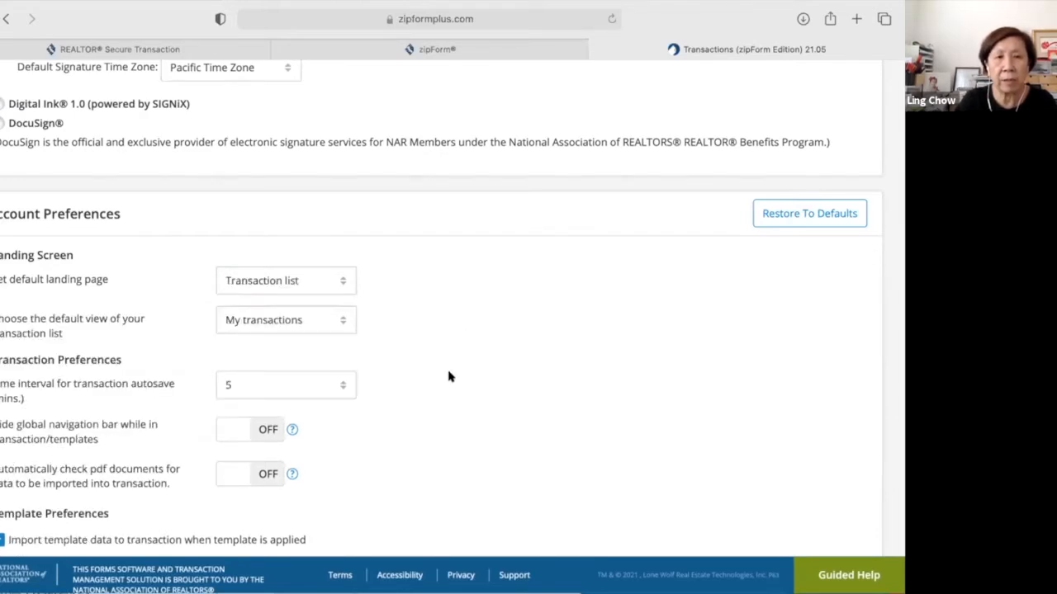
scroll(449, 377, down, 2)
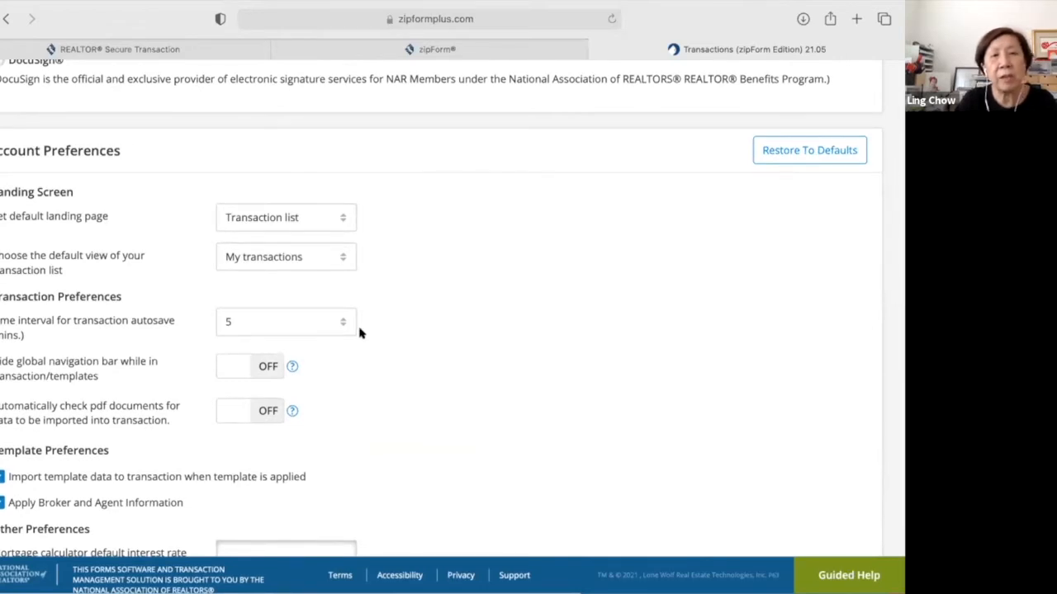
click(338, 221)
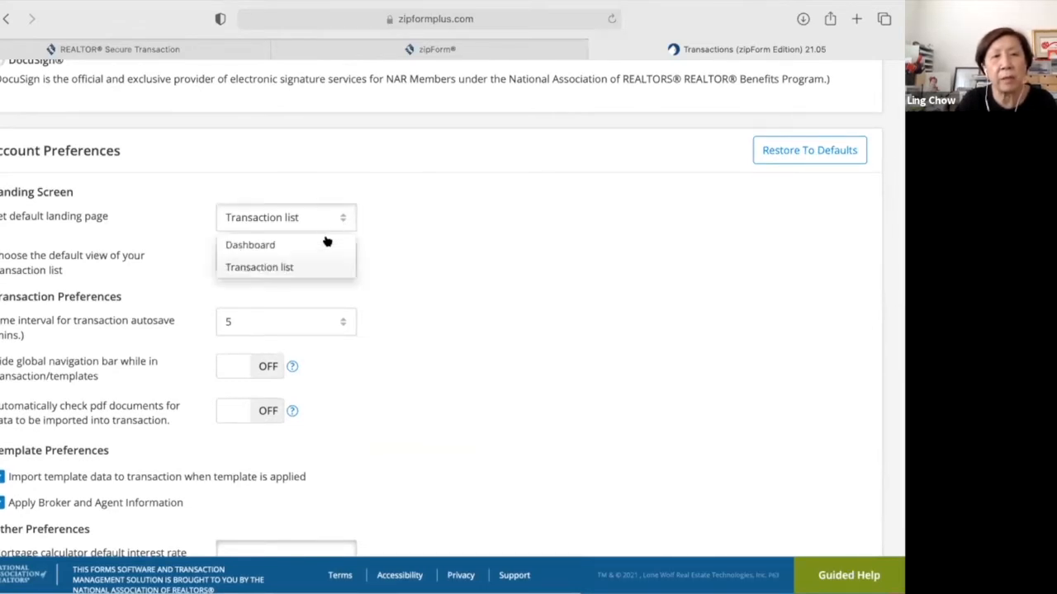
click(327, 245)
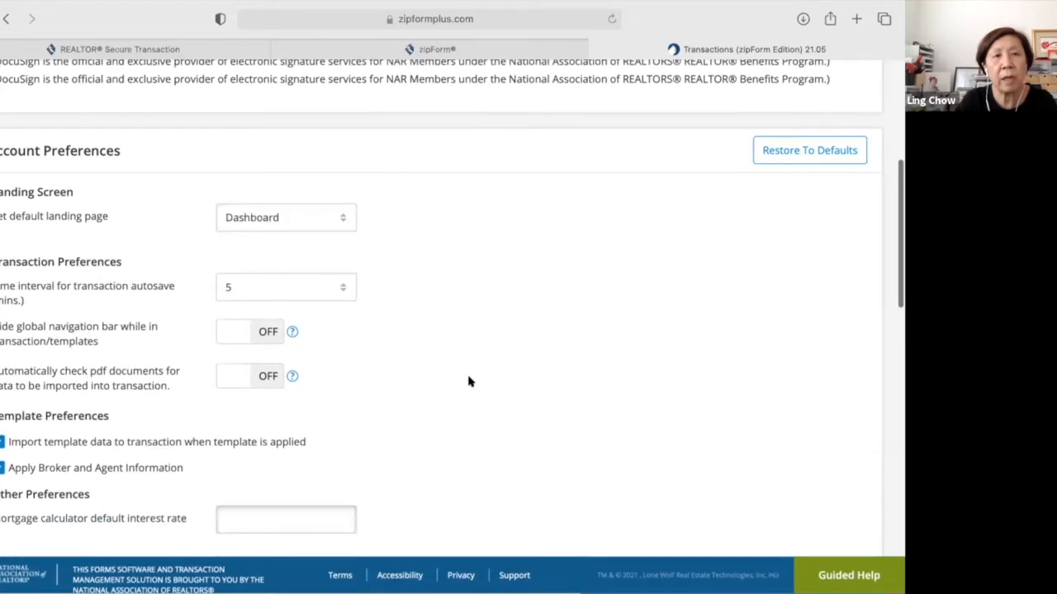
scroll(469, 381, down, 1)
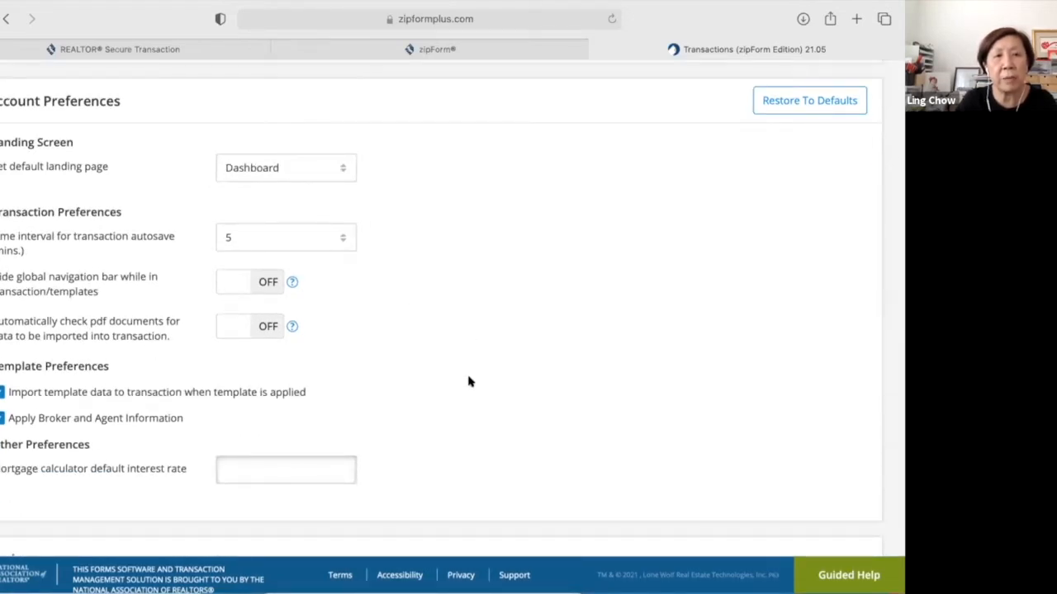
scroll(468, 381, down, 1)
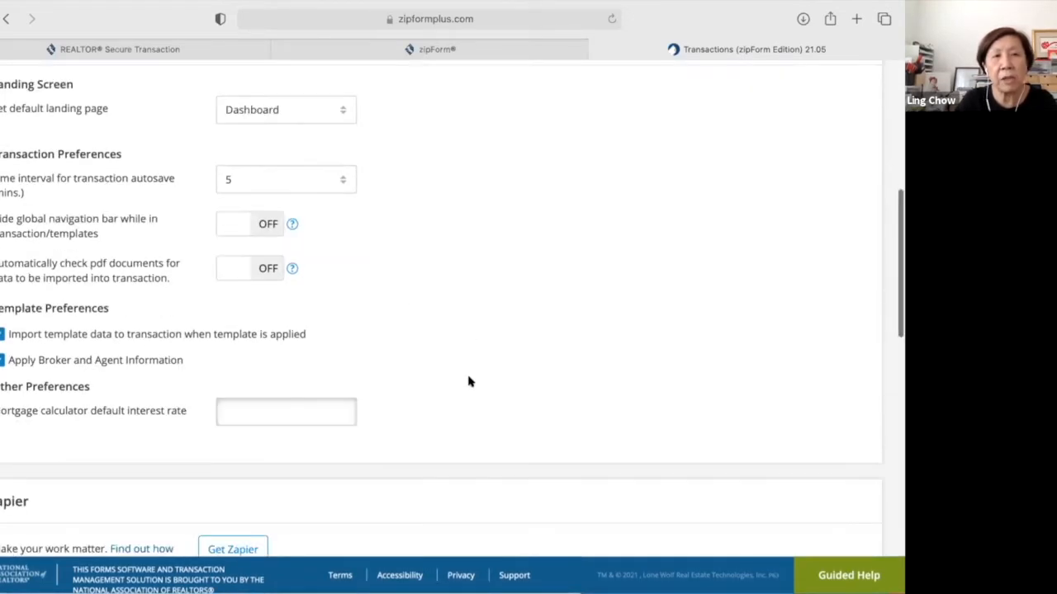
scroll(468, 382, down, 1)
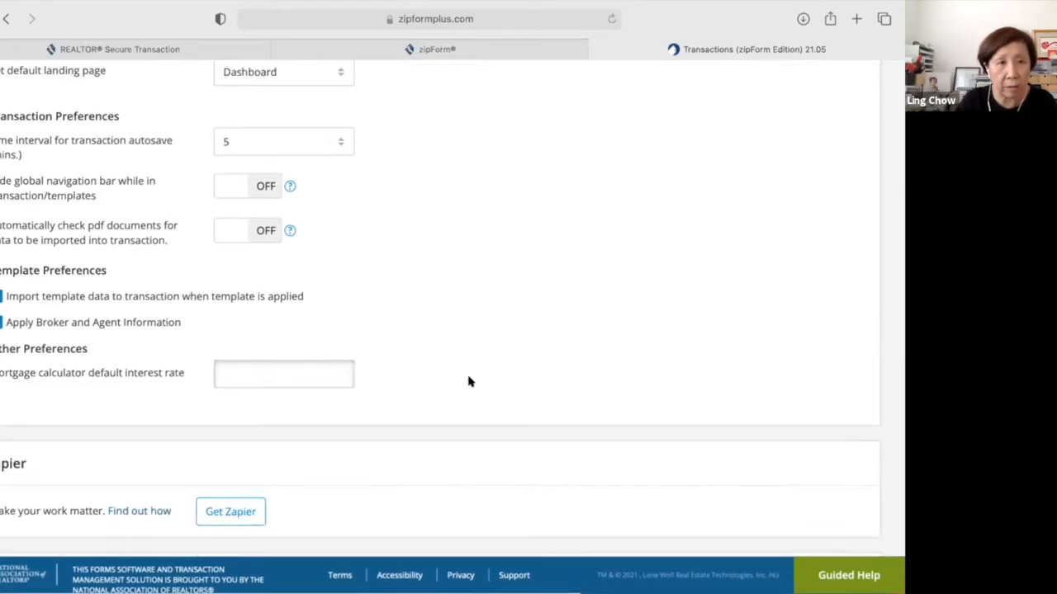
Switch 'Automatically check pdf documents' to ON, then review the Settings page back to the top.
click(260, 237)
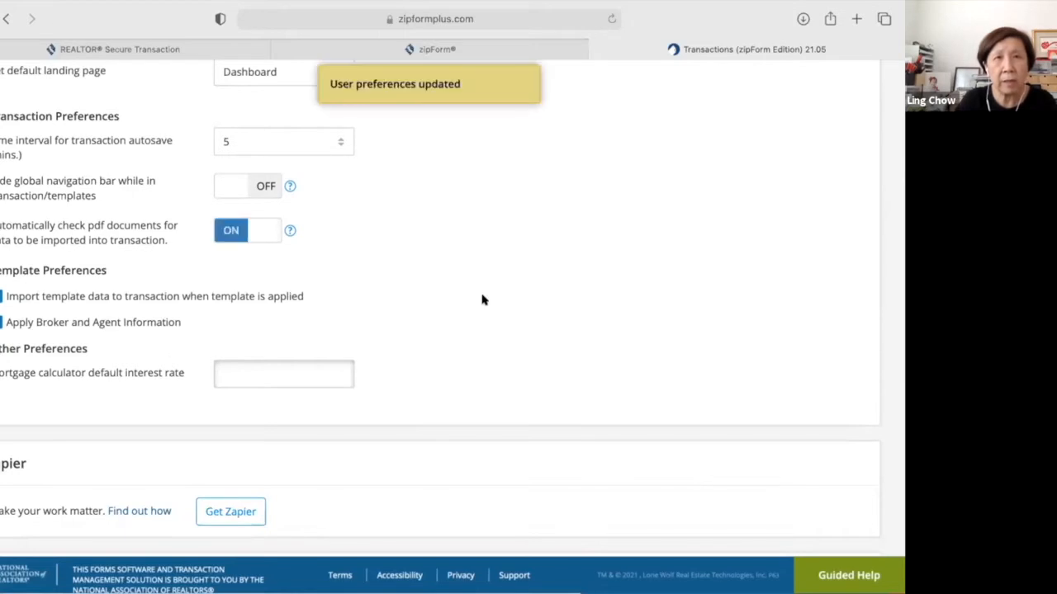
scroll(485, 302, up, 1)
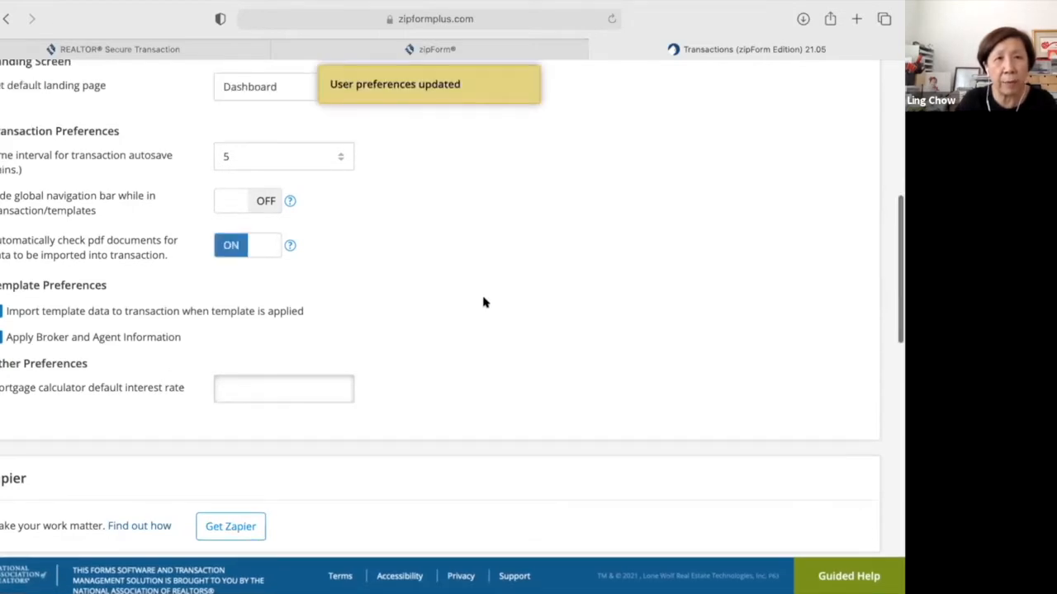
scroll(484, 302, down, 2)
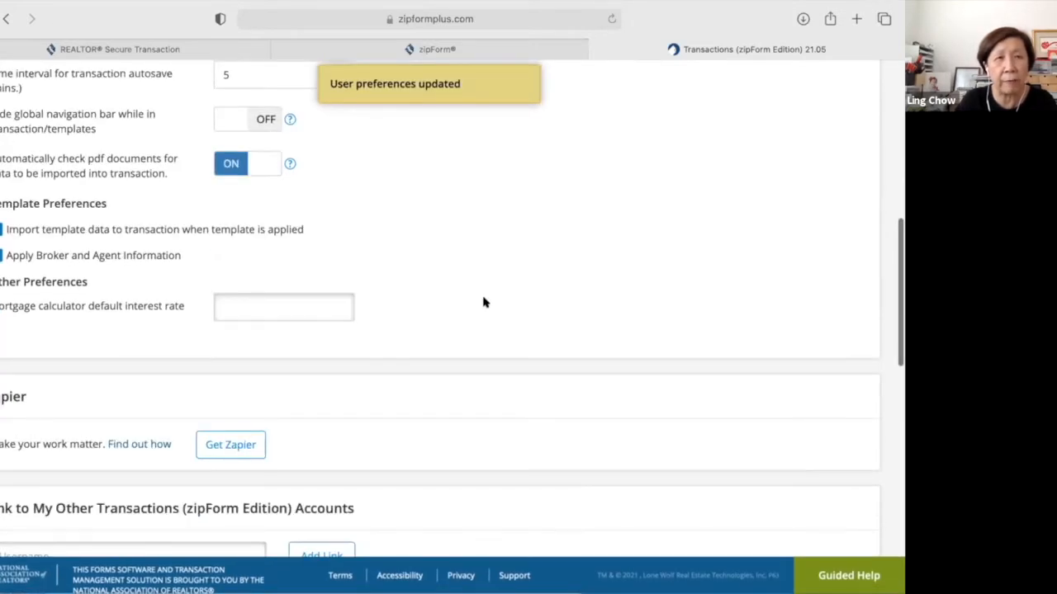
scroll(484, 303, up, 1)
scroll(485, 303, up, 1)
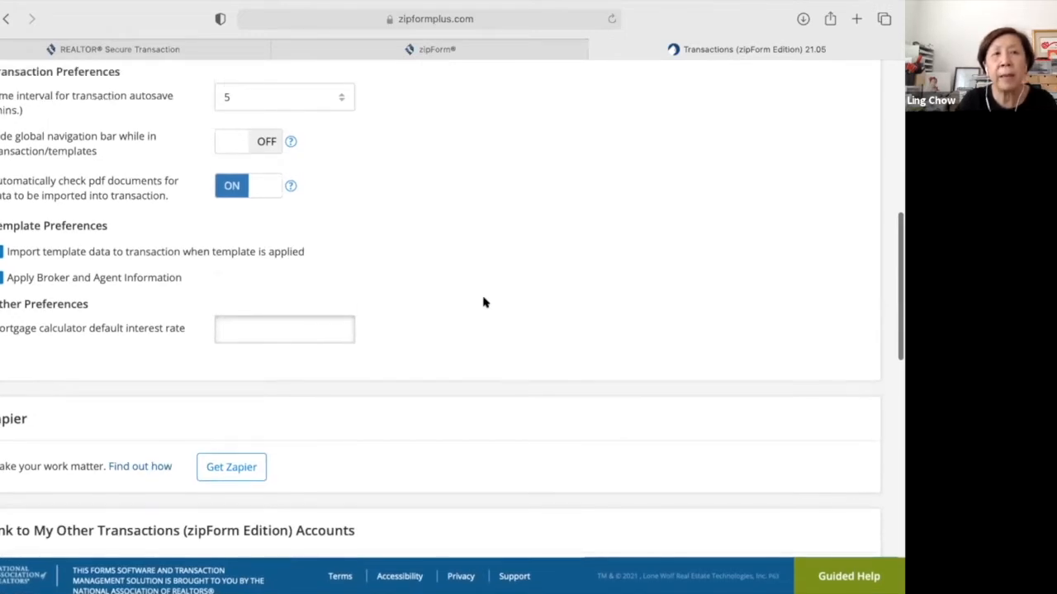
scroll(484, 303, down, 1)
scroll(485, 302, down, 1)
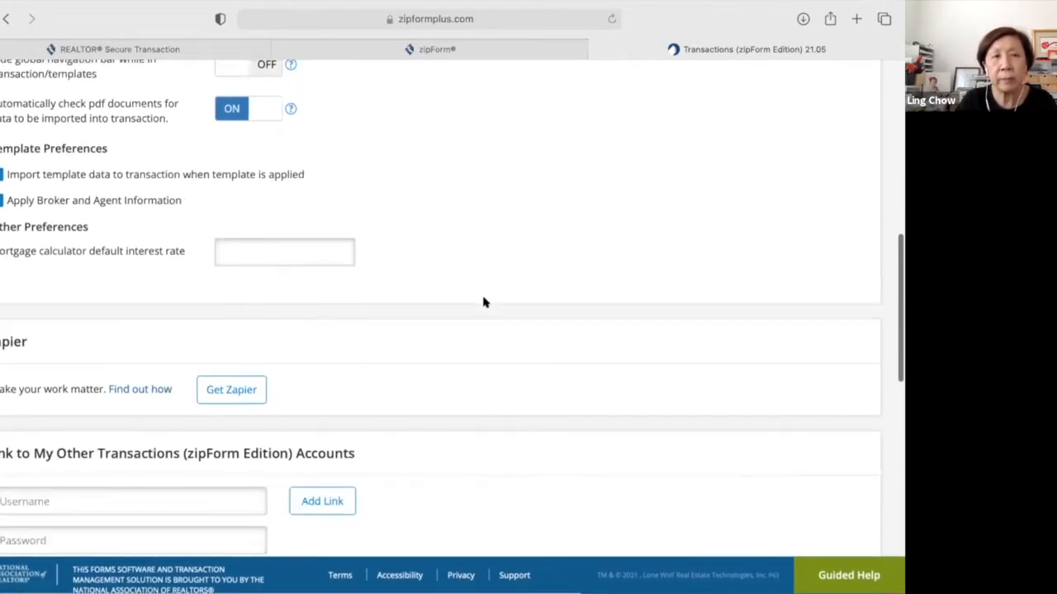
scroll(484, 302, down, 1)
scroll(485, 302, up, 1)
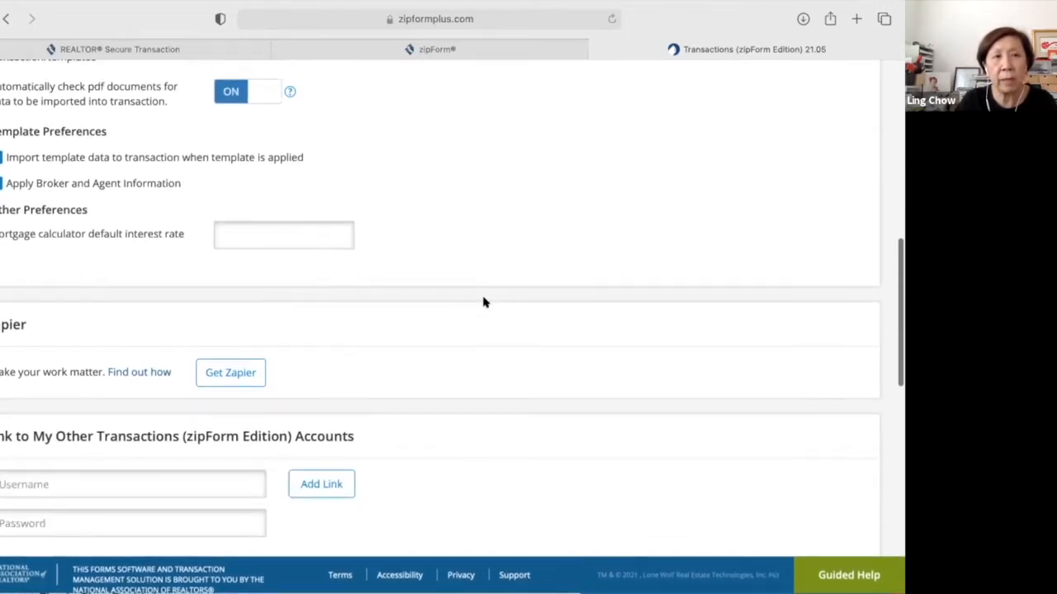
scroll(485, 302, down, 1)
scroll(485, 299, down, 1)
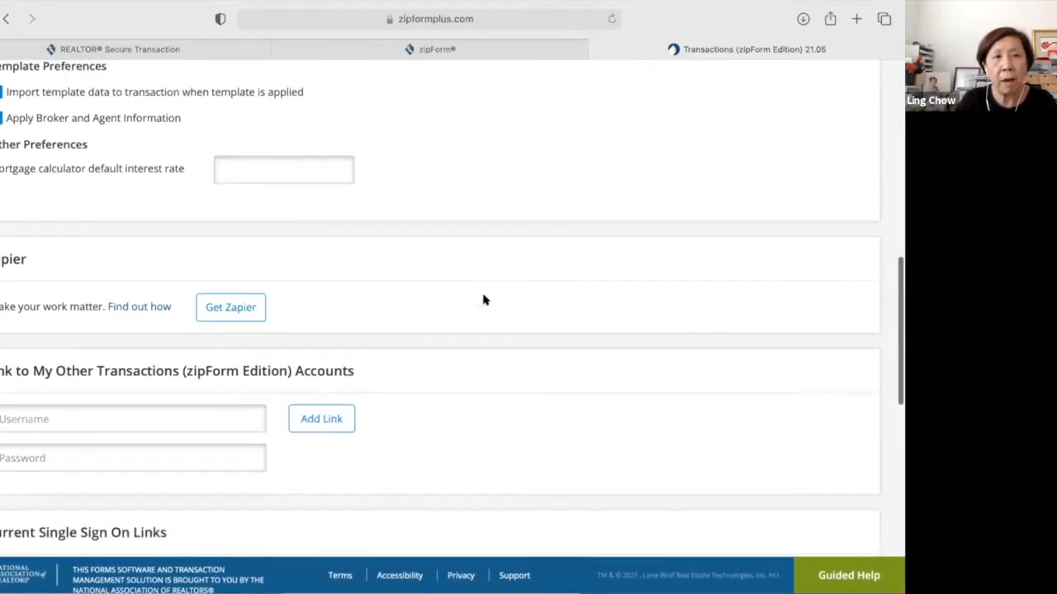
scroll(484, 300, down, 2)
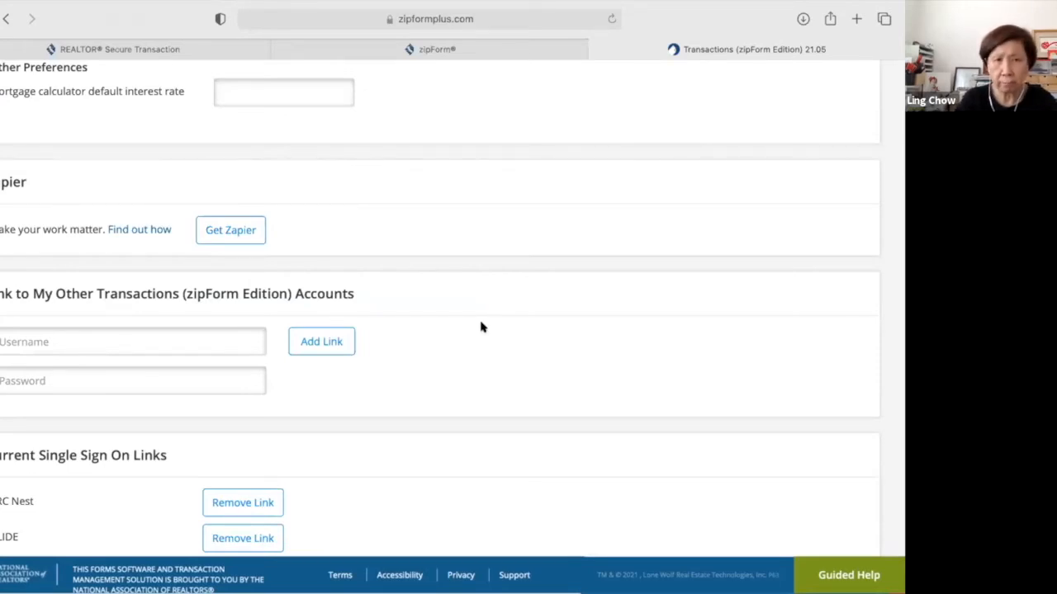
scroll(462, 368, down, 1)
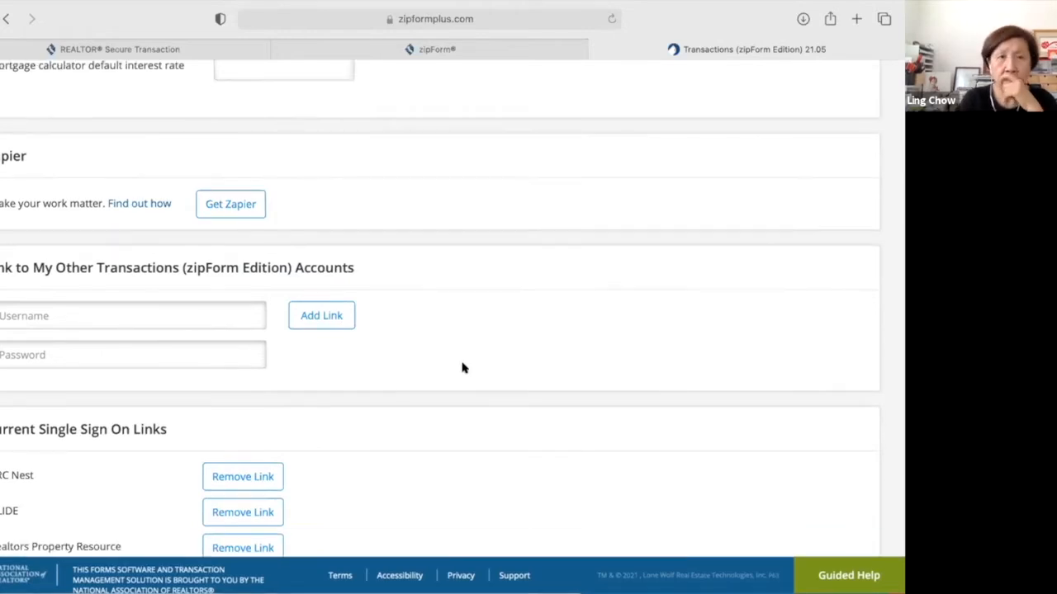
scroll(462, 368, down, 2)
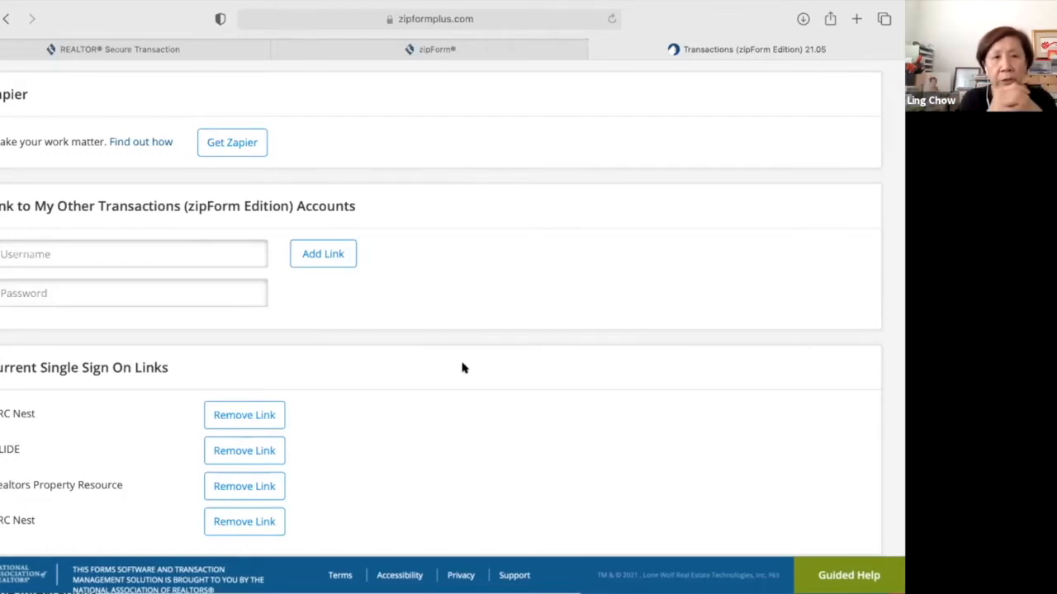
scroll(462, 368, down, 10)
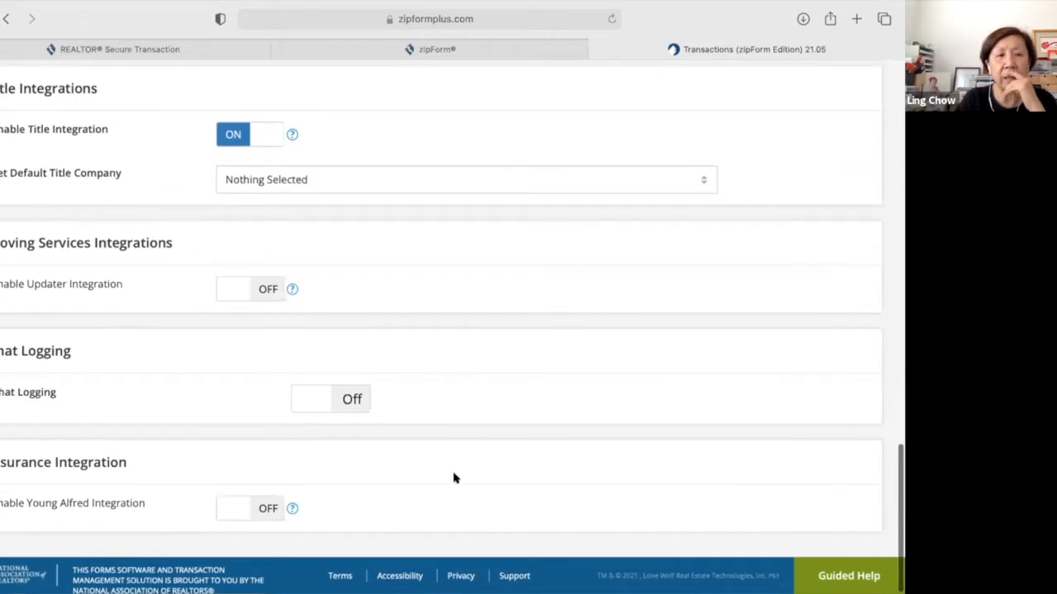
scroll(455, 478, down, 1)
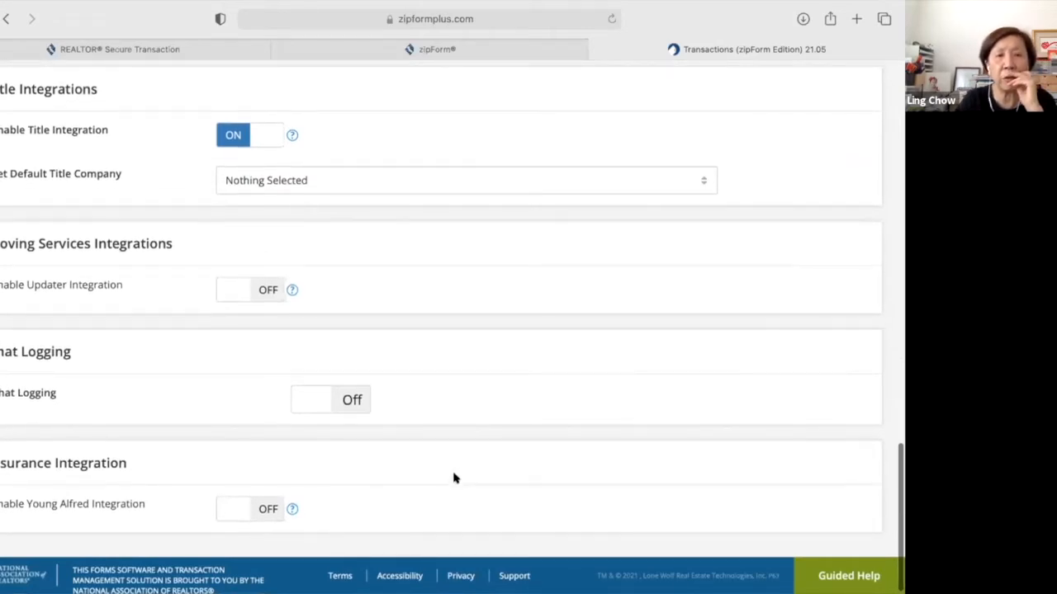
scroll(455, 478, down, 1)
scroll(453, 478, up, 2)
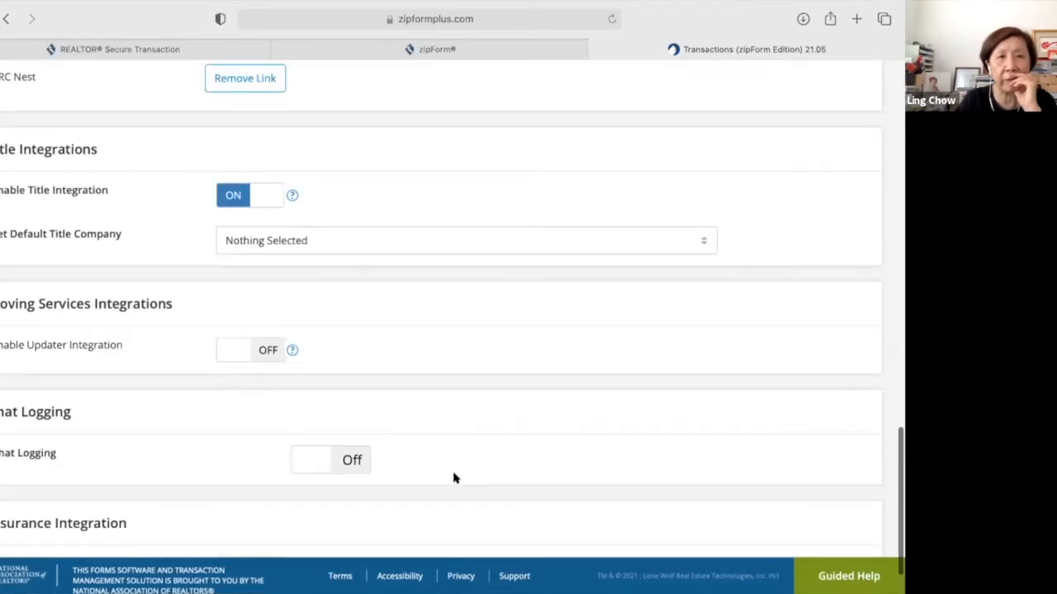
scroll(453, 478, up, 5)
scroll(445, 252, up, 10)
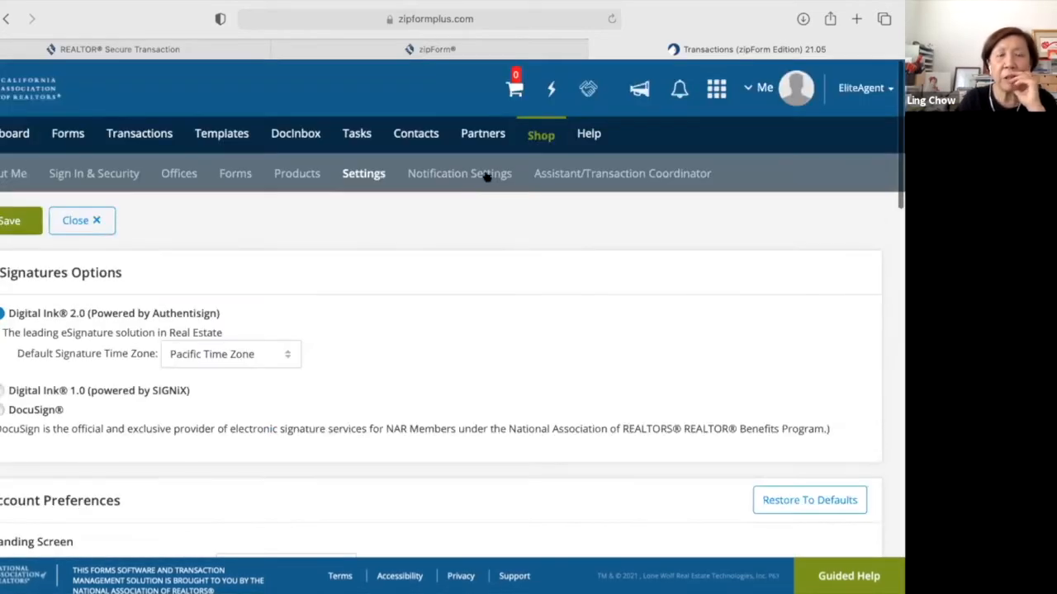
Open Notification Settings and review the Task/Checklist, DocInbox, transaction, document, signature and ListFlash sections.
click(487, 175)
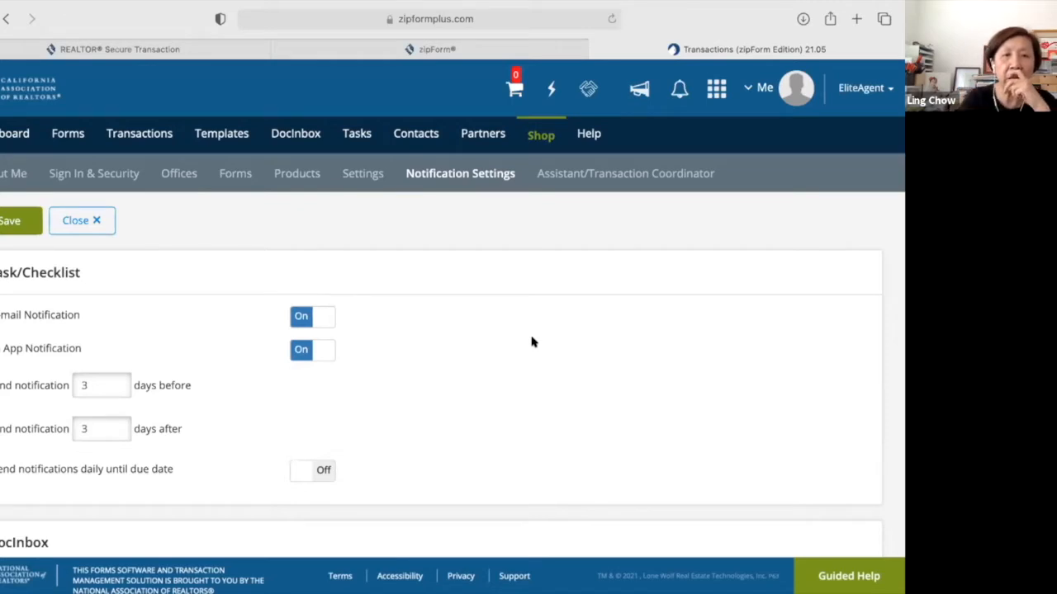
scroll(531, 342, down, 3)
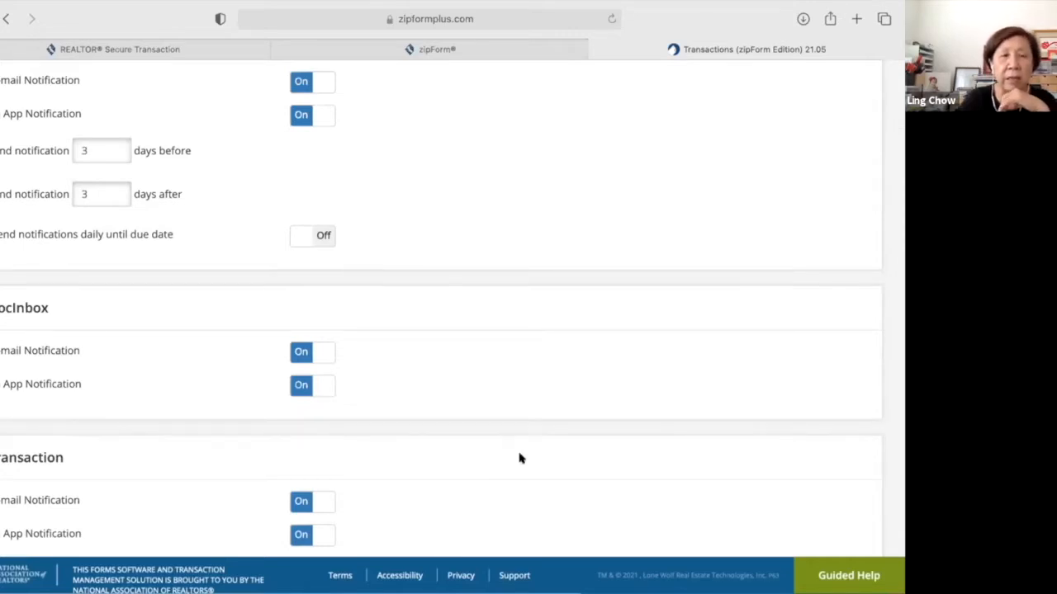
scroll(519, 460, down, 2)
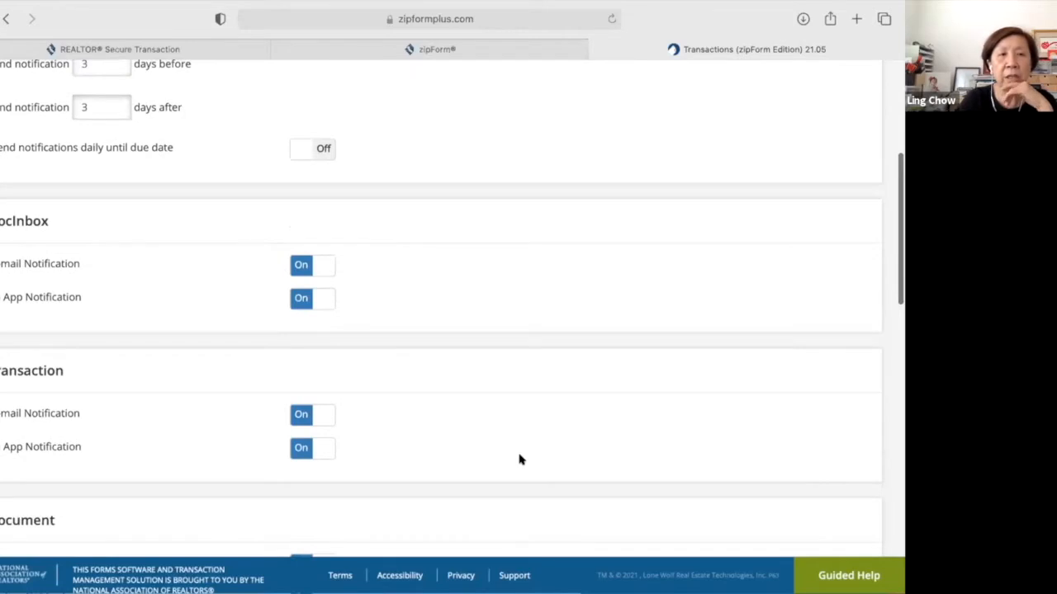
scroll(519, 460, down, 2)
scroll(519, 460, down, 3)
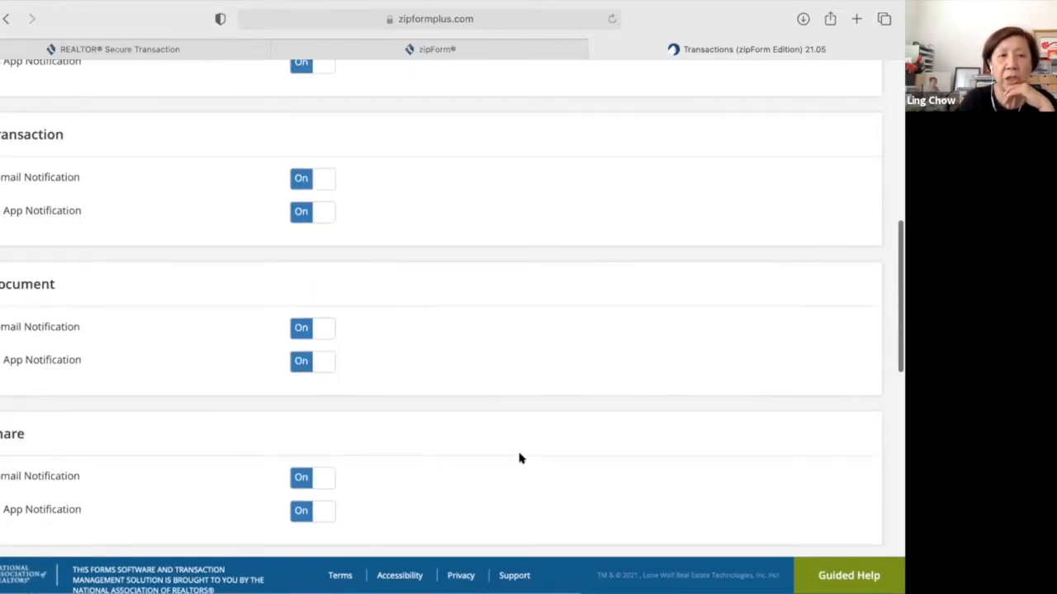
scroll(519, 454, down, 3)
scroll(519, 450, down, 3)
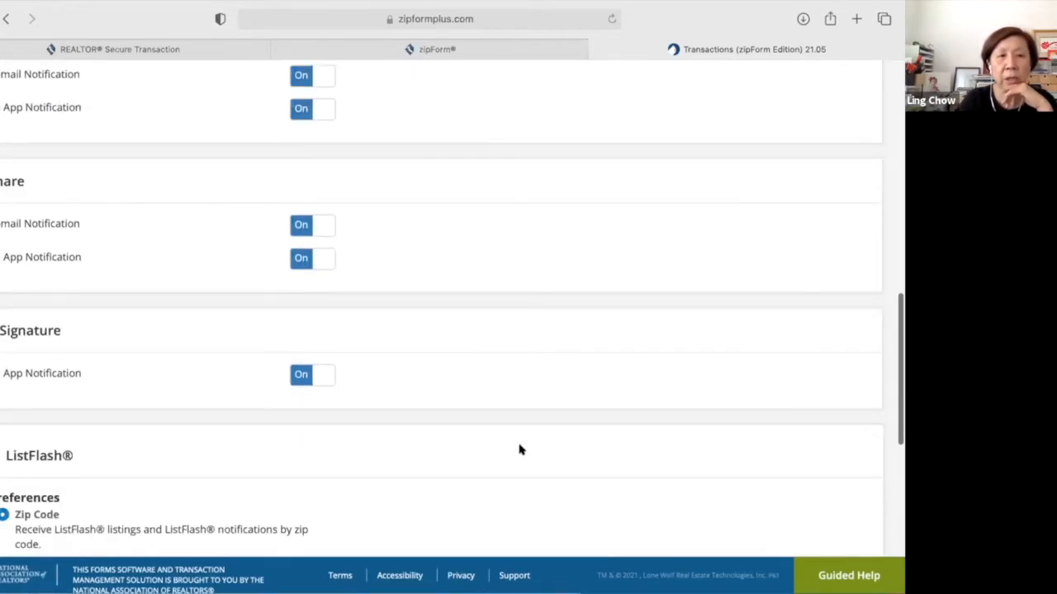
scroll(519, 450, down, 4)
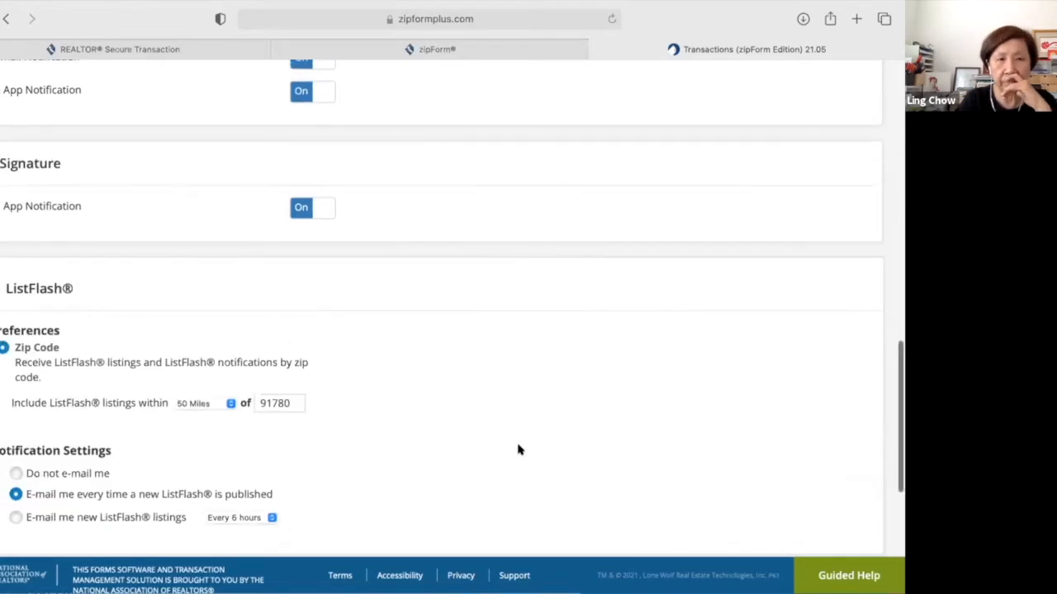
scroll(520, 450, down, 1)
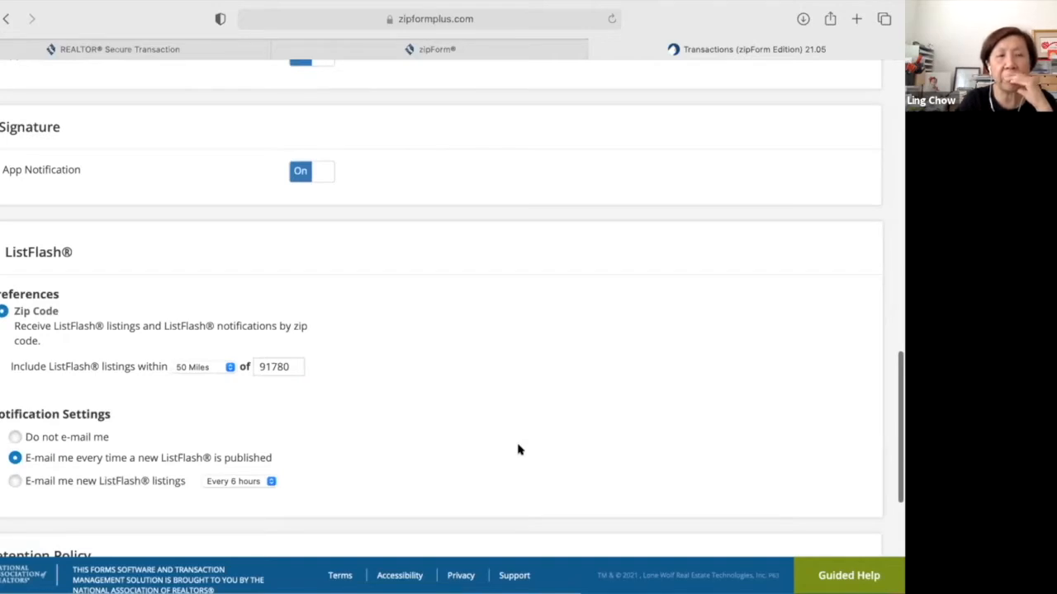
scroll(519, 450, up, 1)
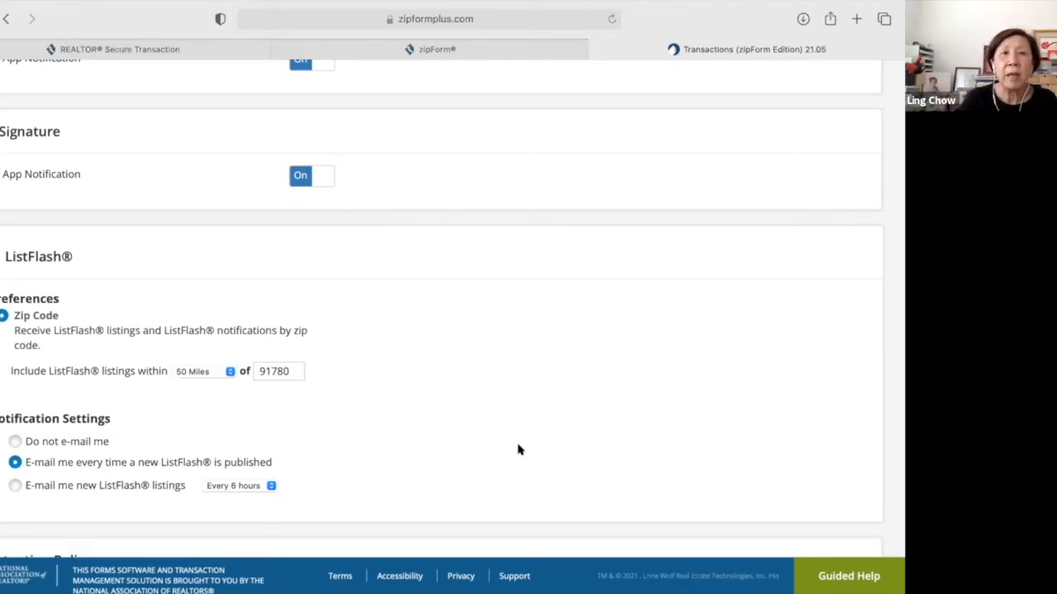
scroll(519, 449, up, 10)
scroll(518, 449, up, 10)
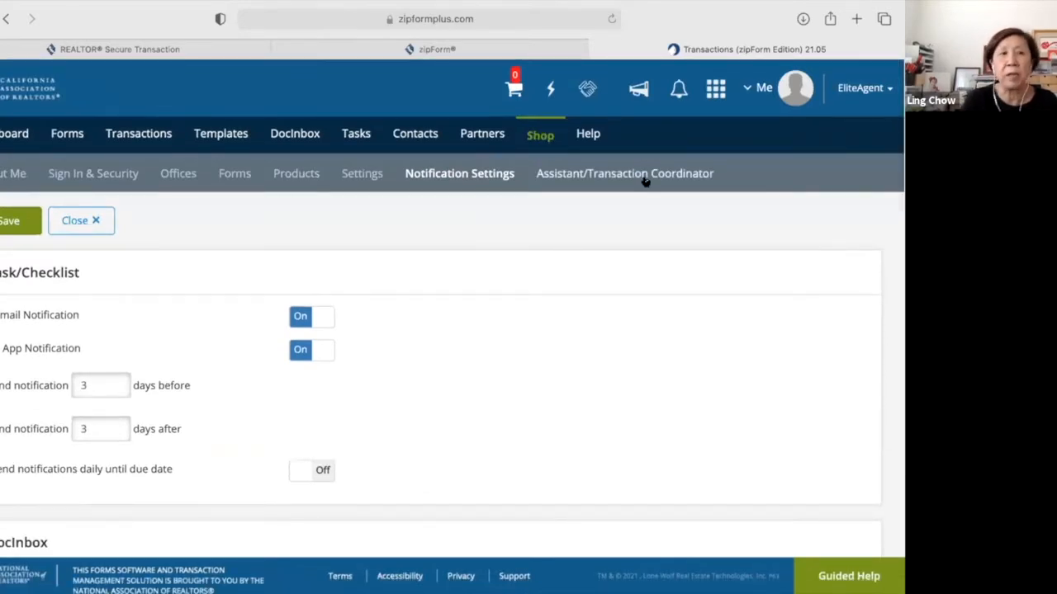
On Assistant/Transaction Coordinator settings, choose Invite New to bring up the $0.00 EliteAgent offer.
click(645, 180)
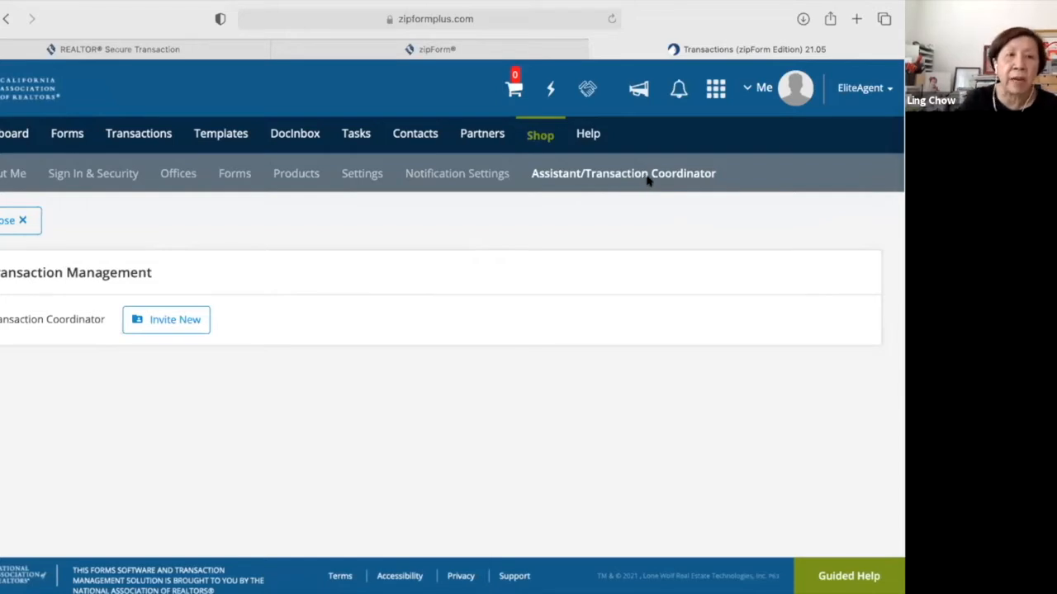
click(159, 321)
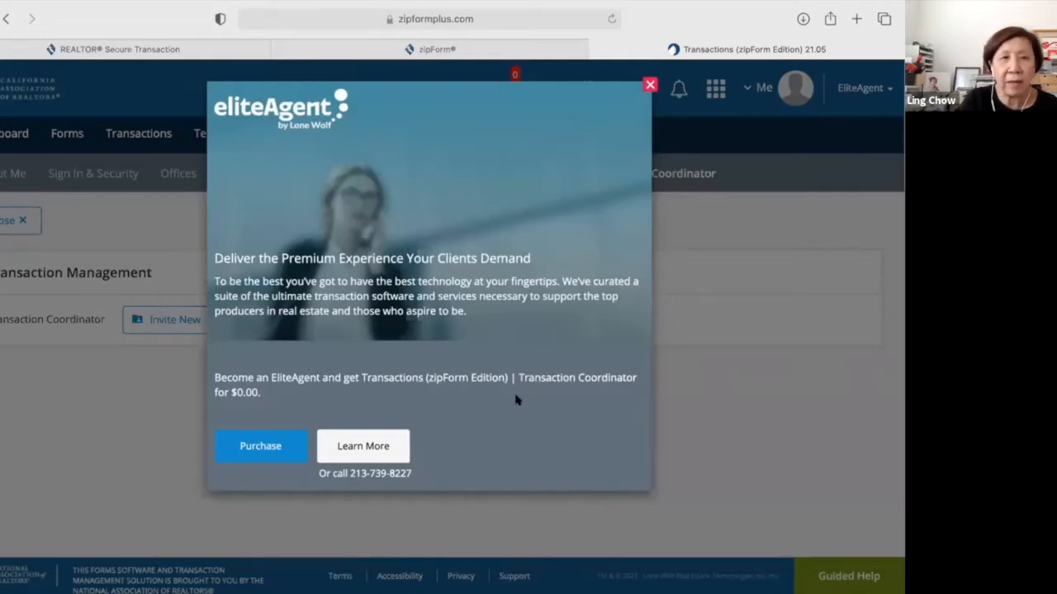
Open Learn More and browse the EliteAgent features: Digital Ink, Record-Connect and ListFlash.
click(378, 446)
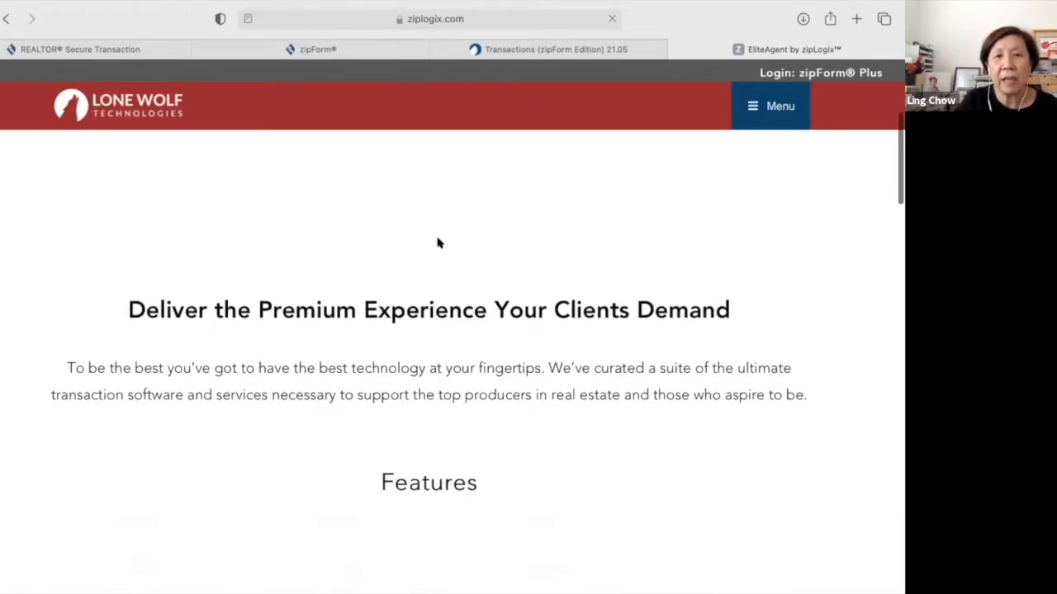
scroll(438, 237, down, 2)
scroll(438, 239, down, 5)
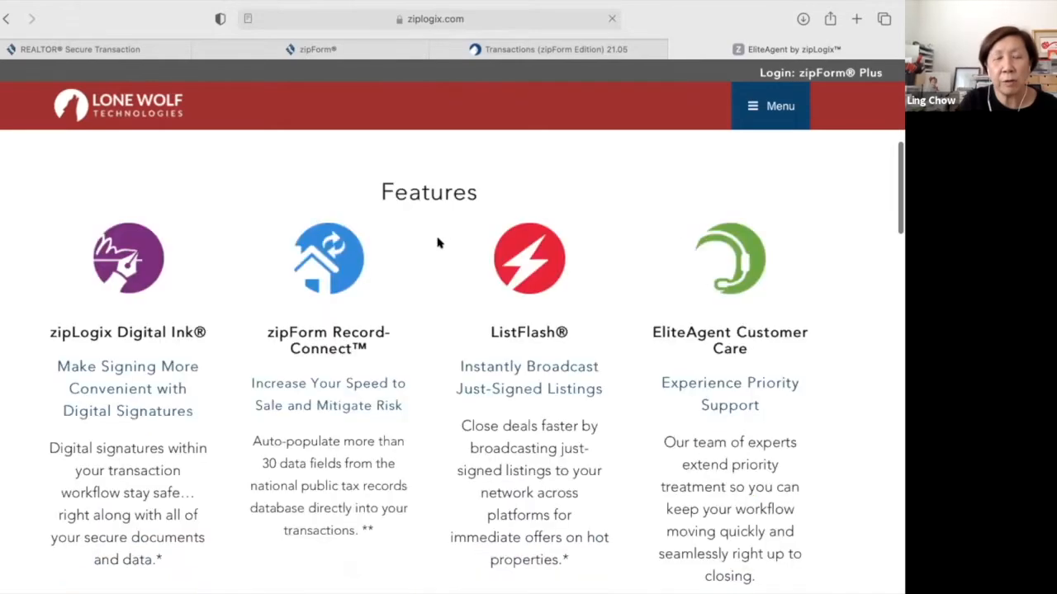
scroll(437, 242, down, 2)
scroll(438, 242, up, 2)
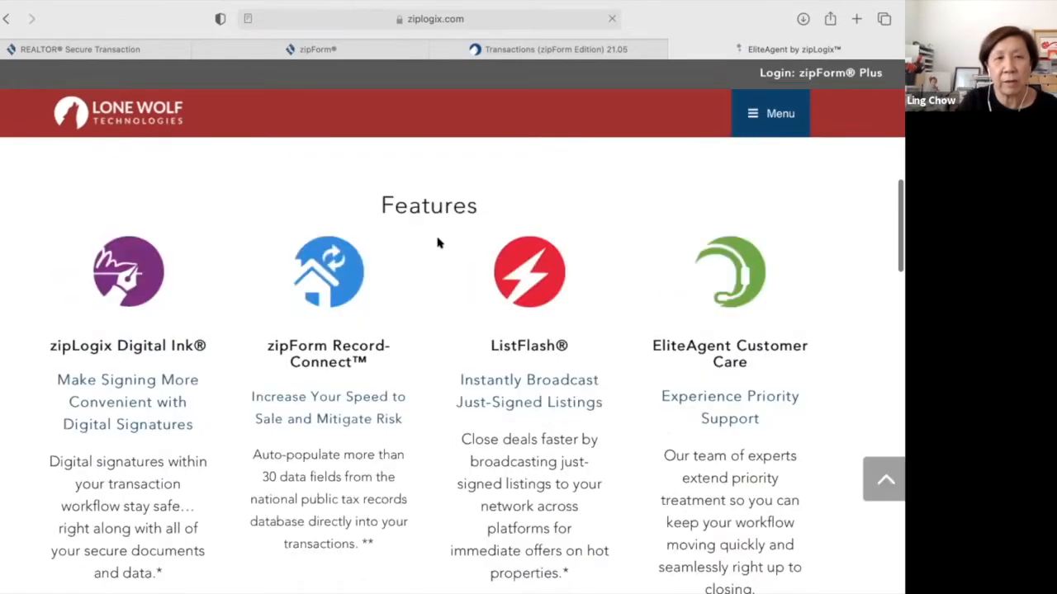
scroll(438, 242, down, 2)
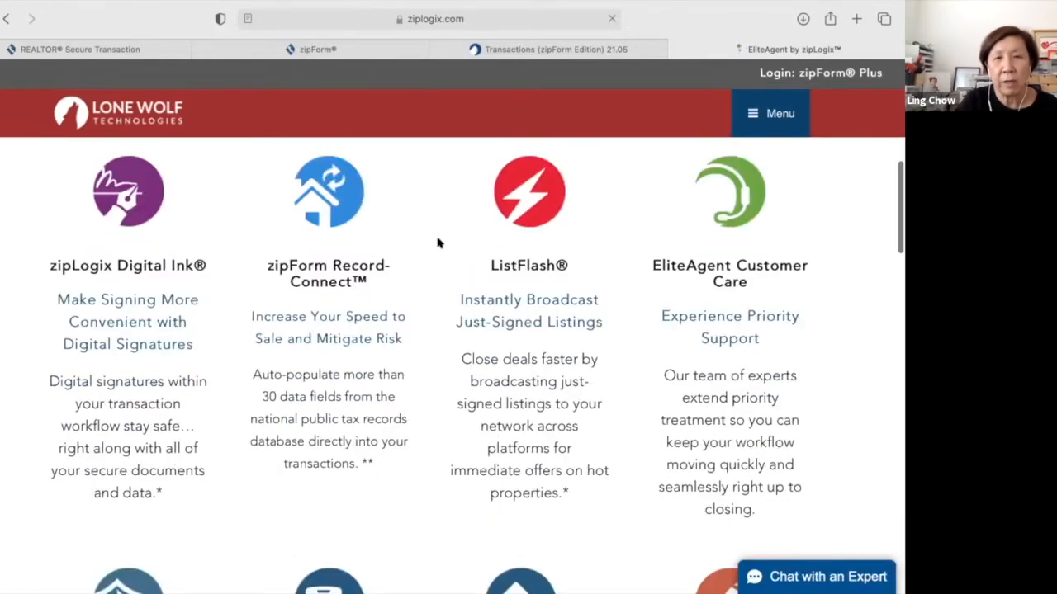
scroll(438, 242, down, 6)
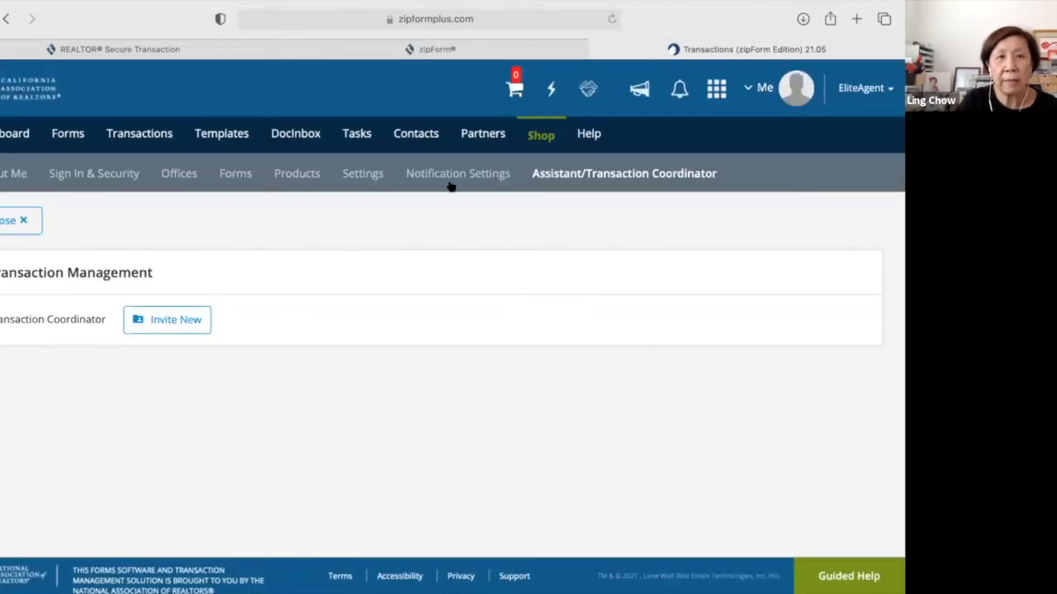
Close account settings, glance at the Shop's Forms packages, then close the Shop.
click(24, 222)
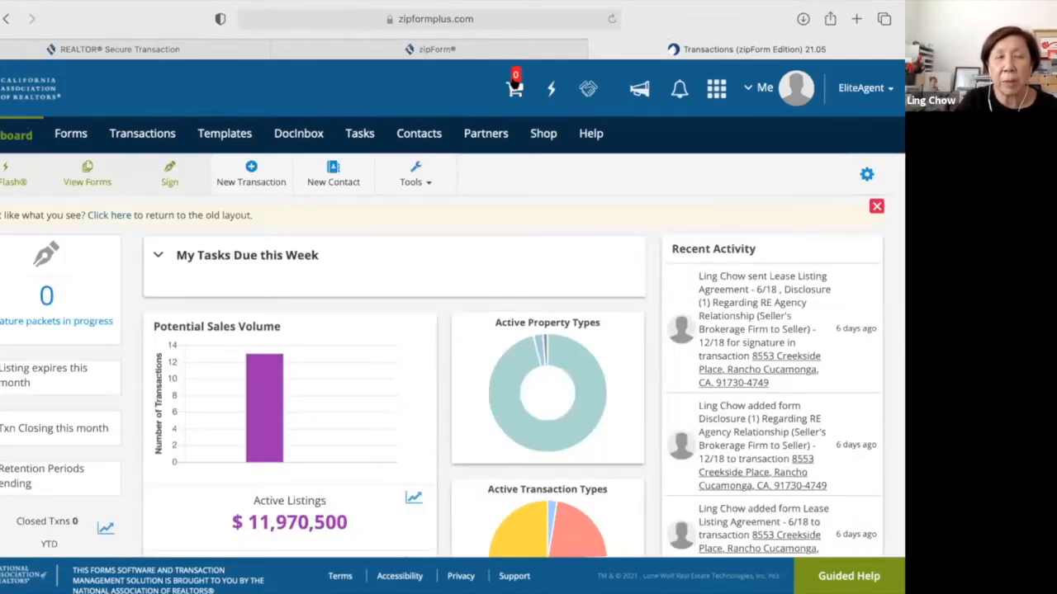
click(514, 83)
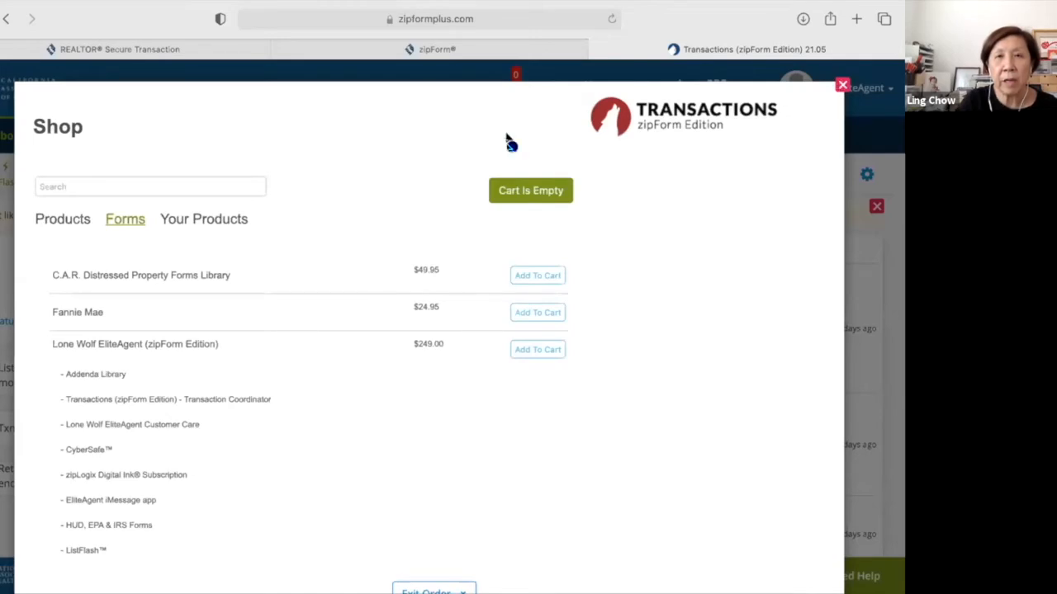
click(510, 84)
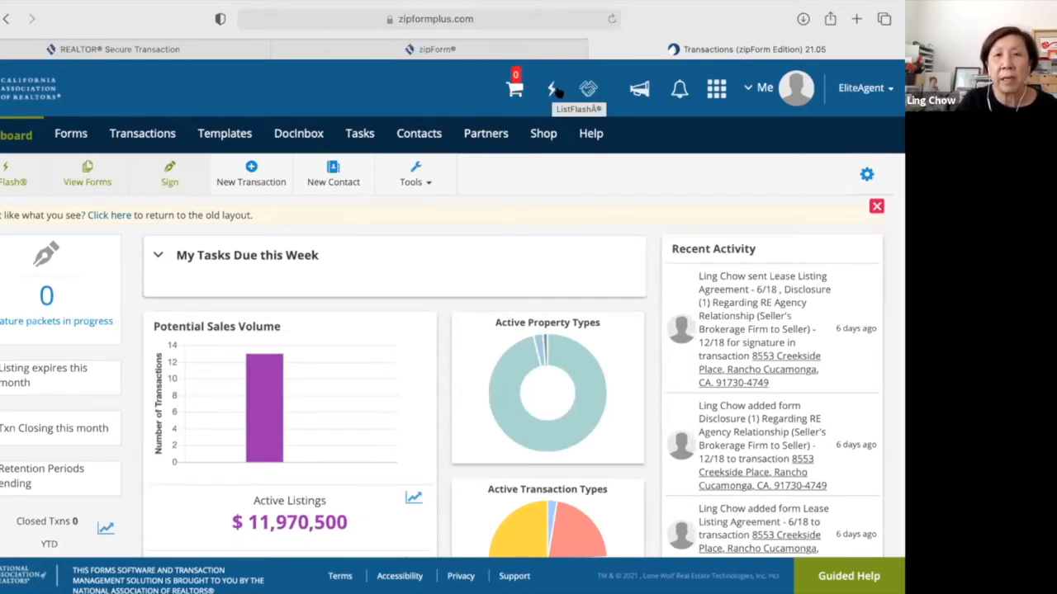
click(637, 93)
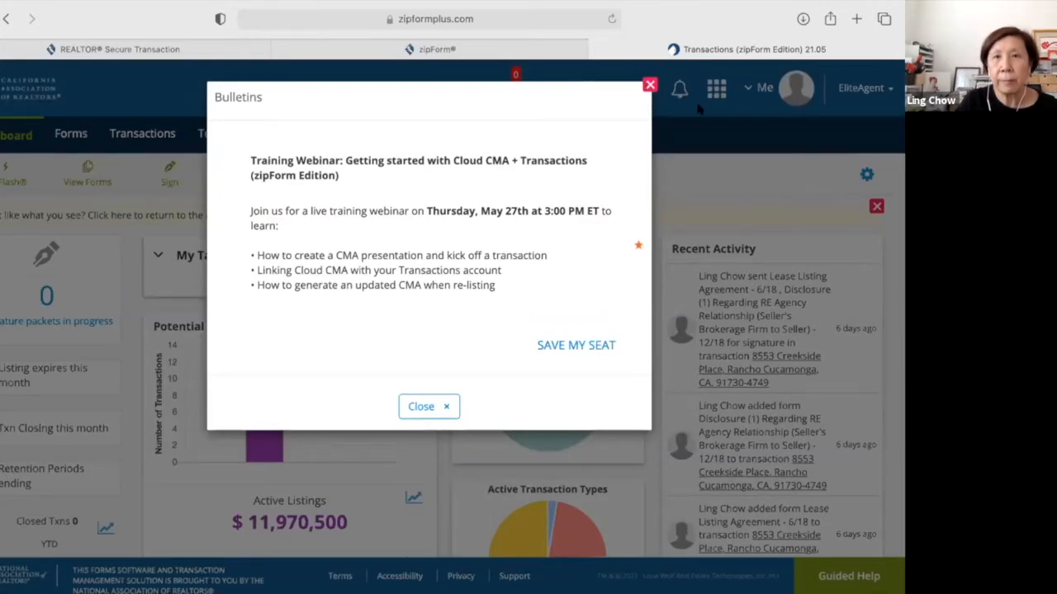
click(675, 93)
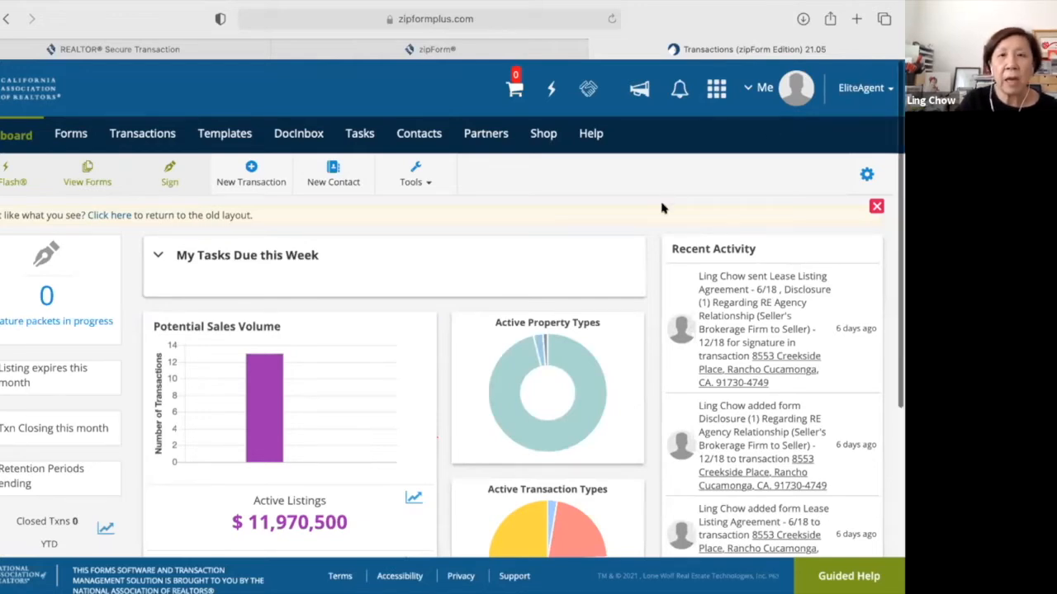
scroll(273, 295, down, 2)
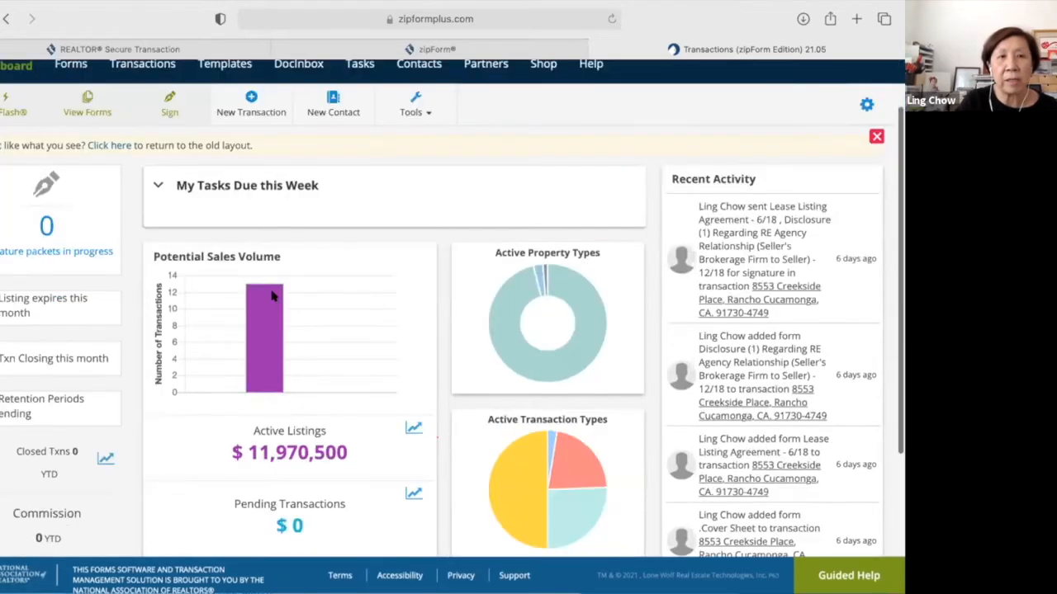
scroll(273, 293, down, 2)
scroll(272, 292, down, 2)
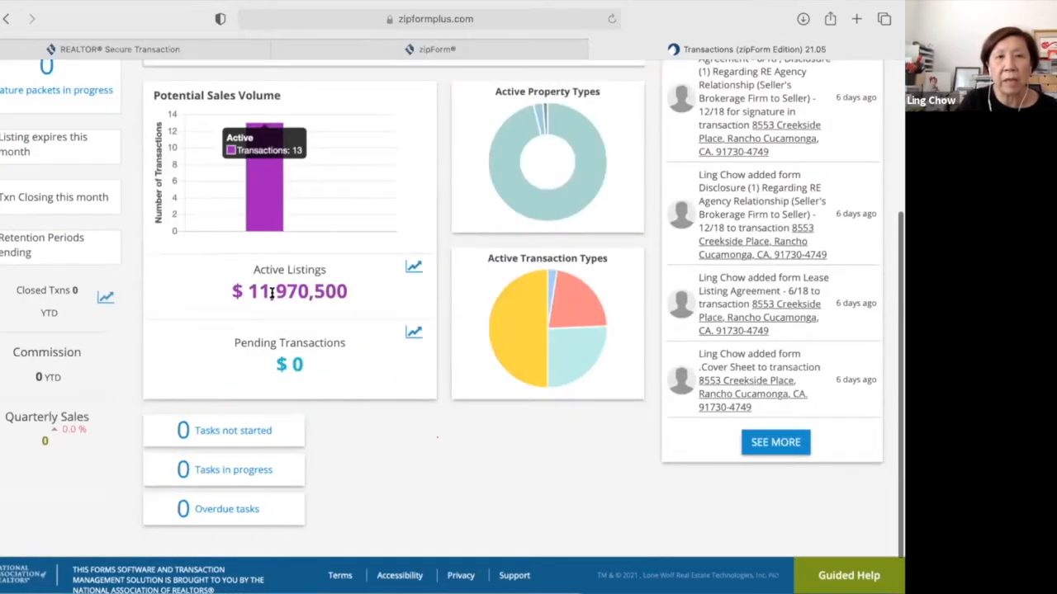
scroll(272, 294, down, 1)
scroll(272, 293, up, 1)
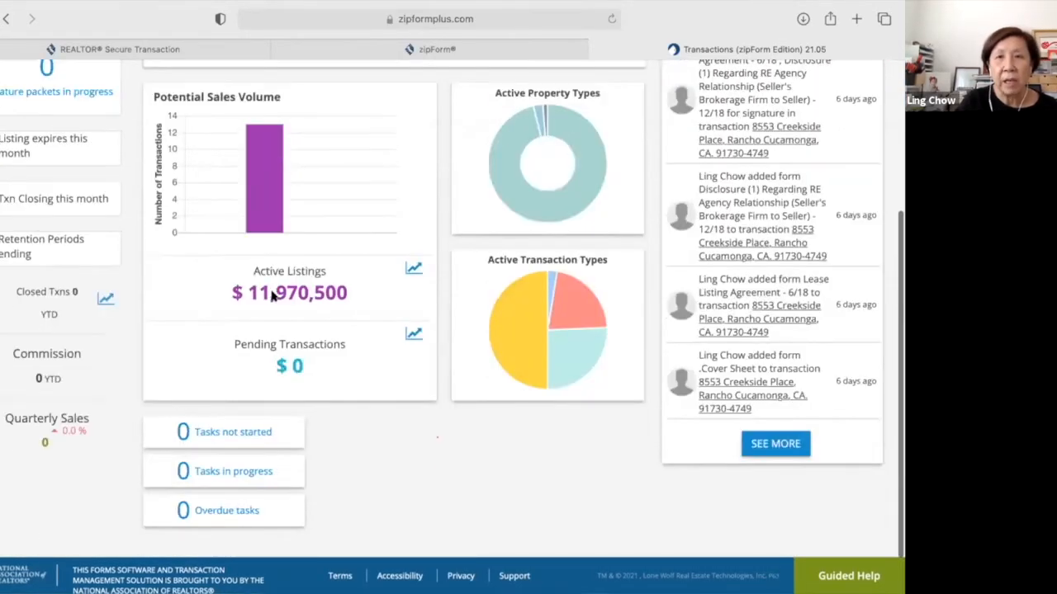
scroll(272, 296, up, 3)
scroll(272, 294, down, 1)
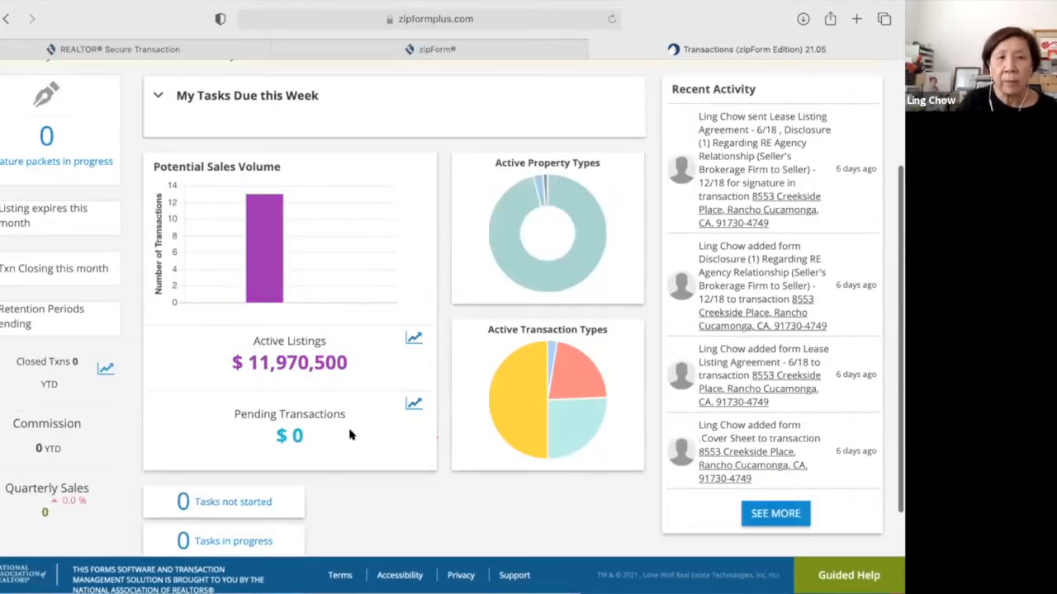
scroll(350, 435, down, 1)
mouse_move(544, 178)
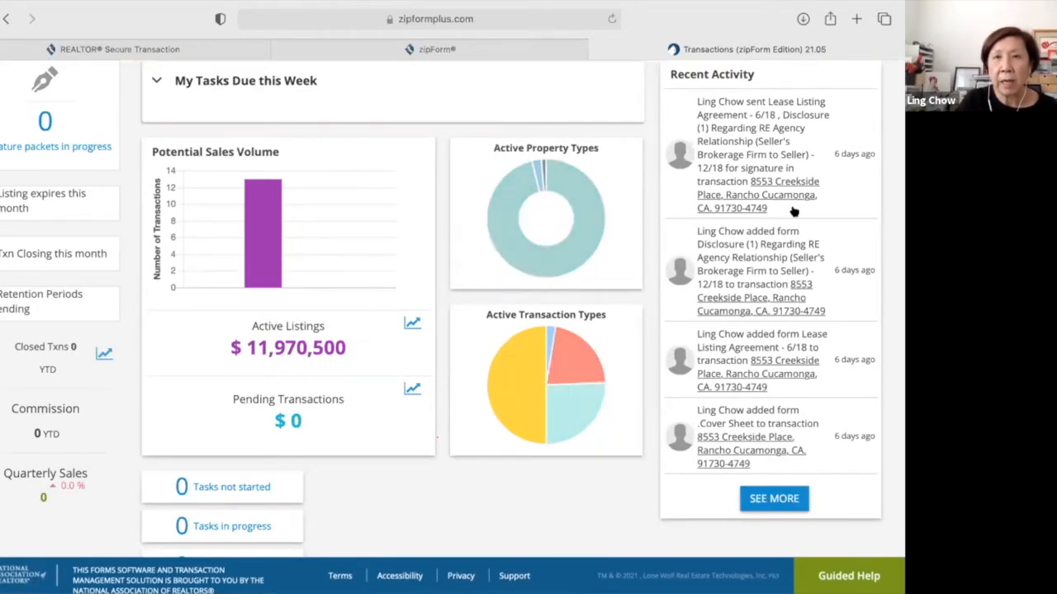
scroll(794, 212, down, 1)
scroll(794, 212, down, 3)
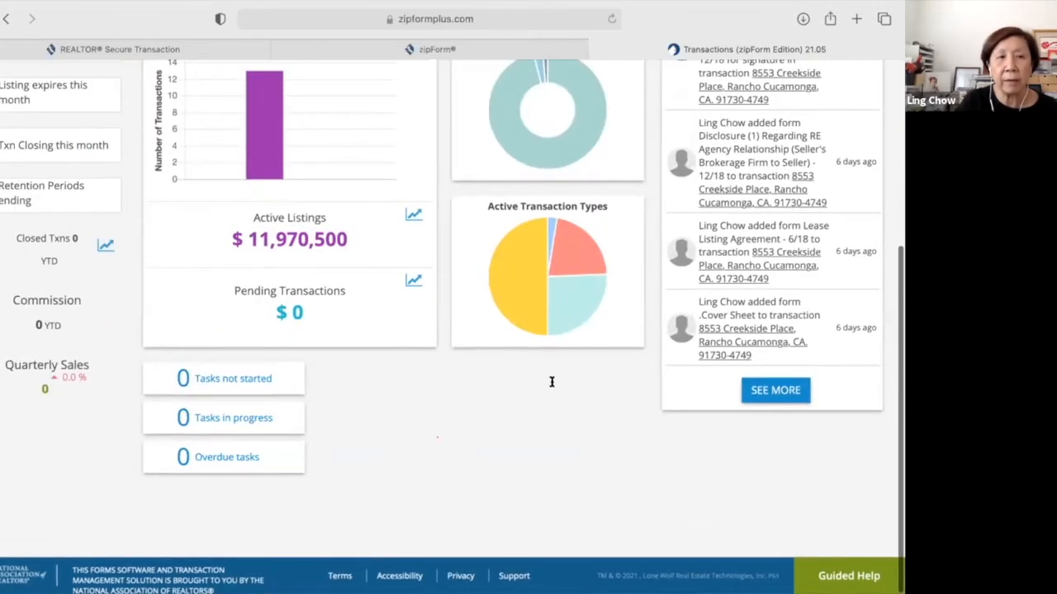
scroll(552, 385, up, 5)
scroll(392, 291, up, 3)
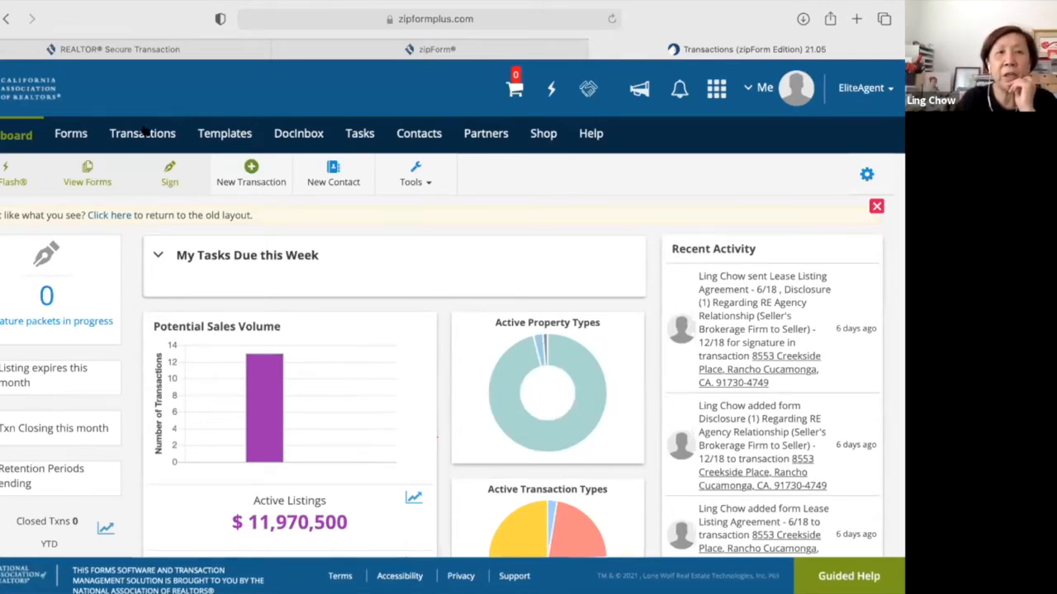
Go to the Transactions list and choose the New Purchase or Offer transaction type.
click(252, 183)
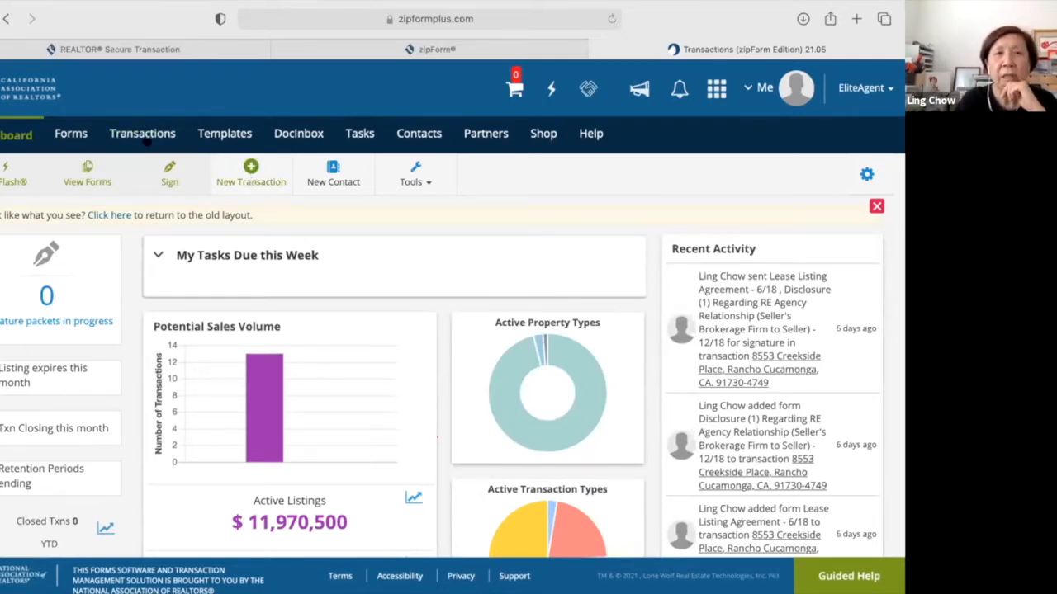
click(136, 134)
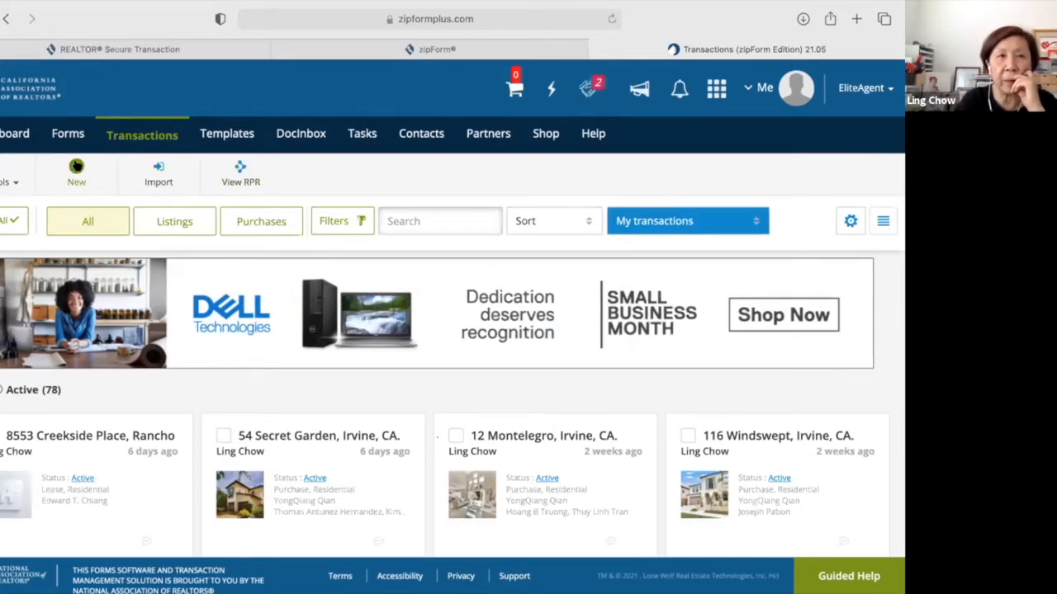
click(12, 132)
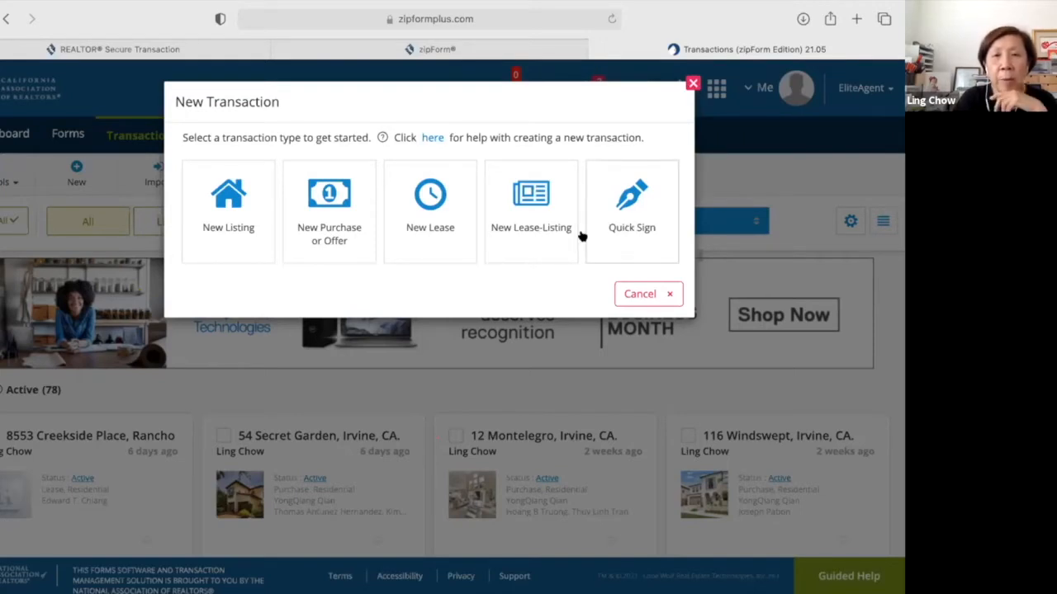
click(333, 228)
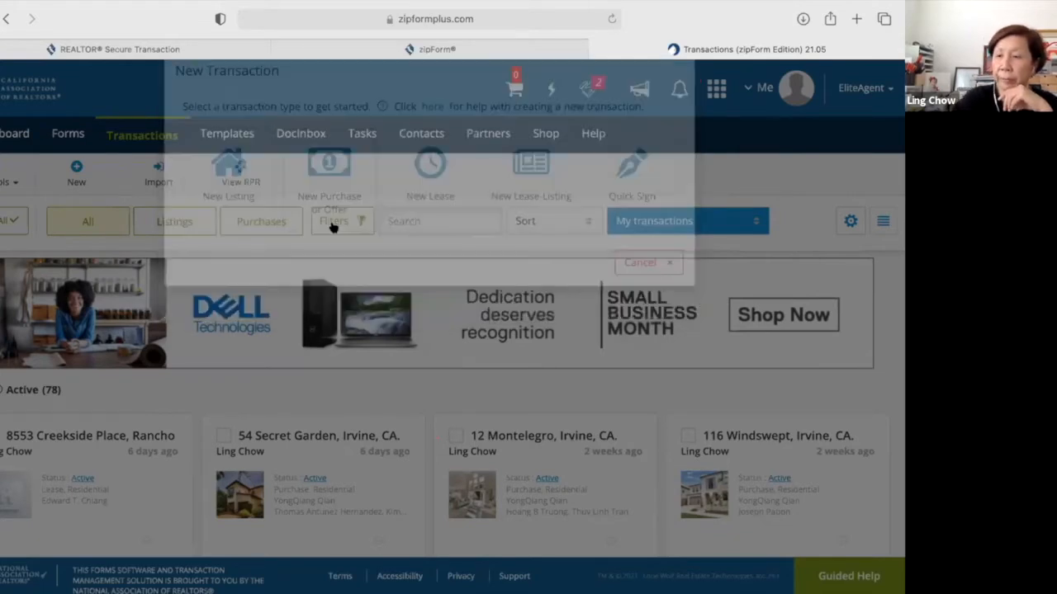
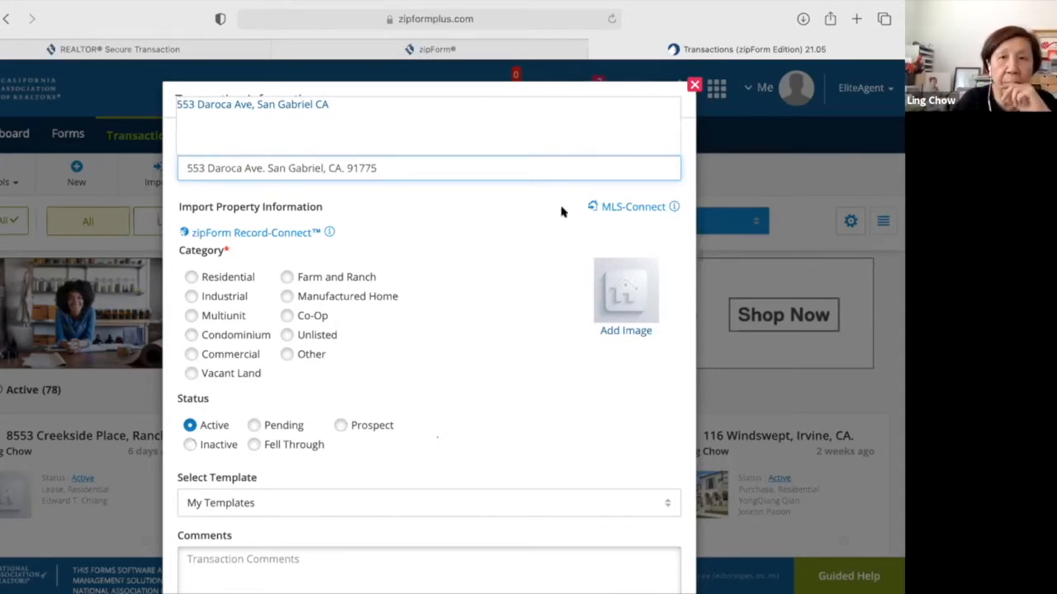
click(627, 208)
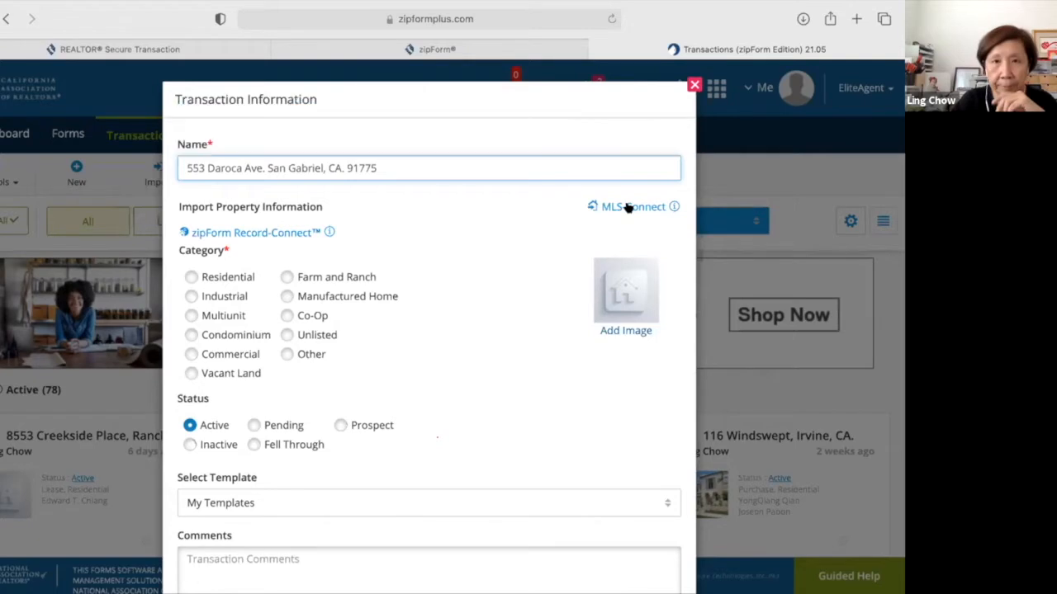
Run an MLS-Connect lookup for CRMLS1 listing P1-4807, including the property photo.
click(627, 207)
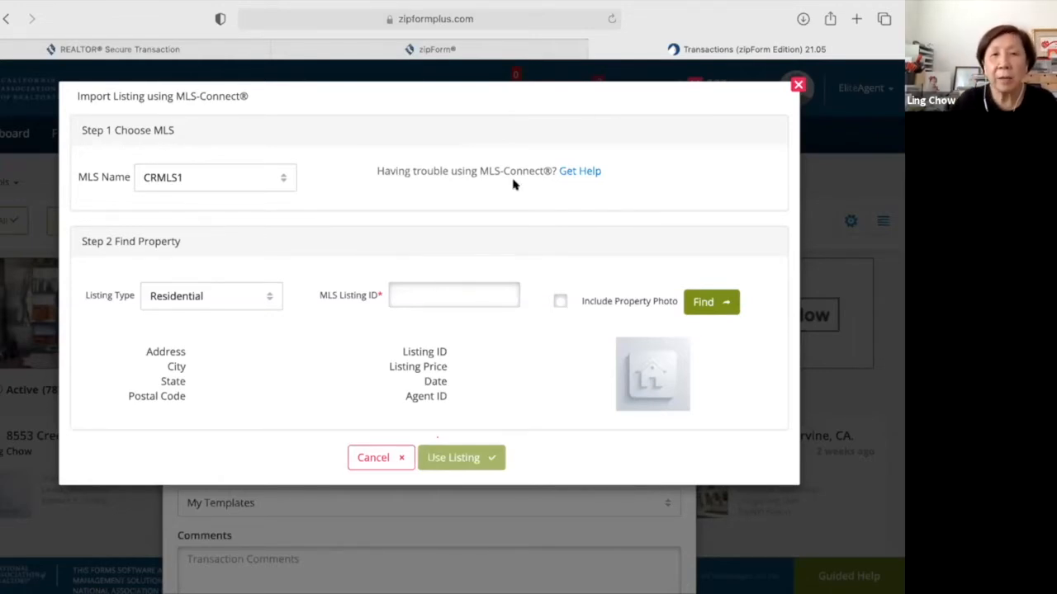
click(443, 299)
text(P1)
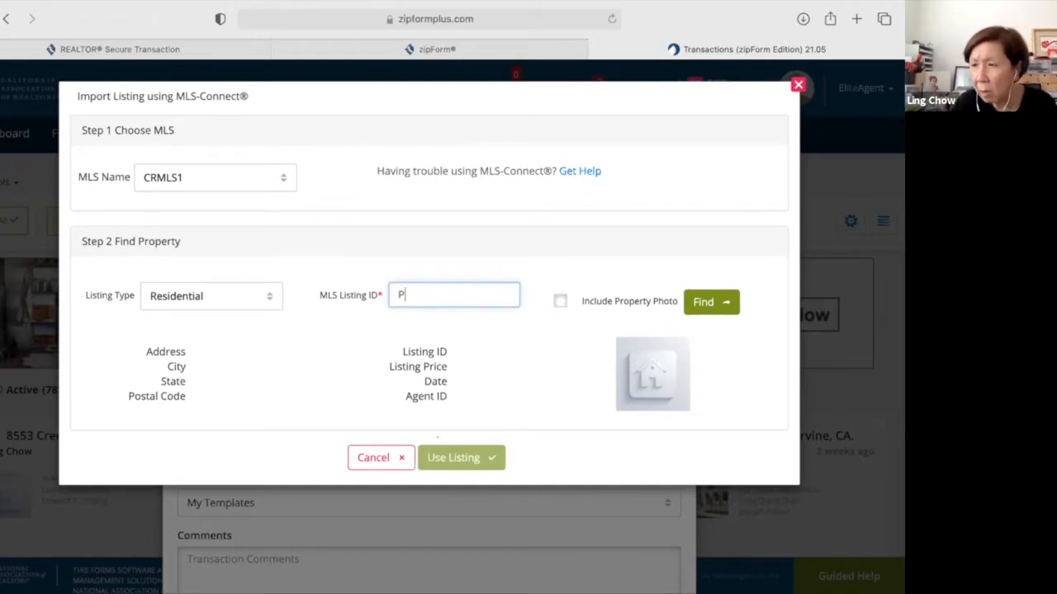
text(-)
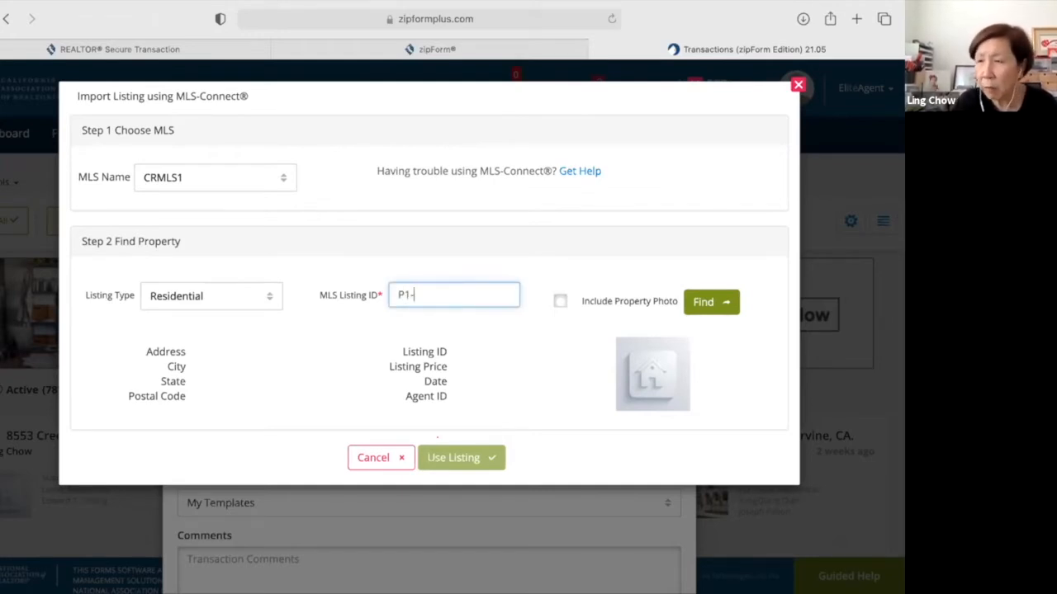
text(48)
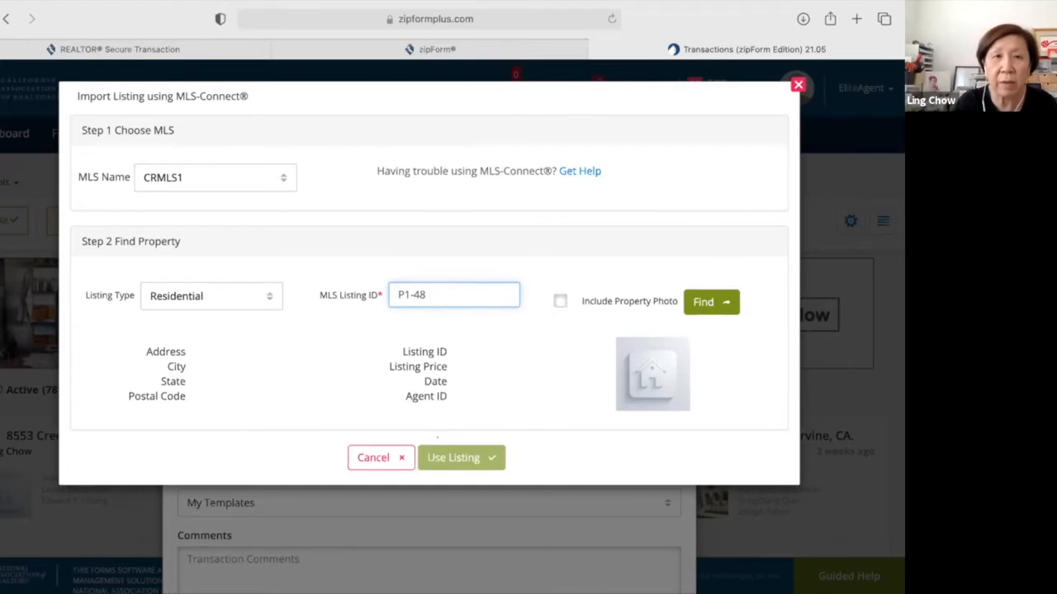
text(07)
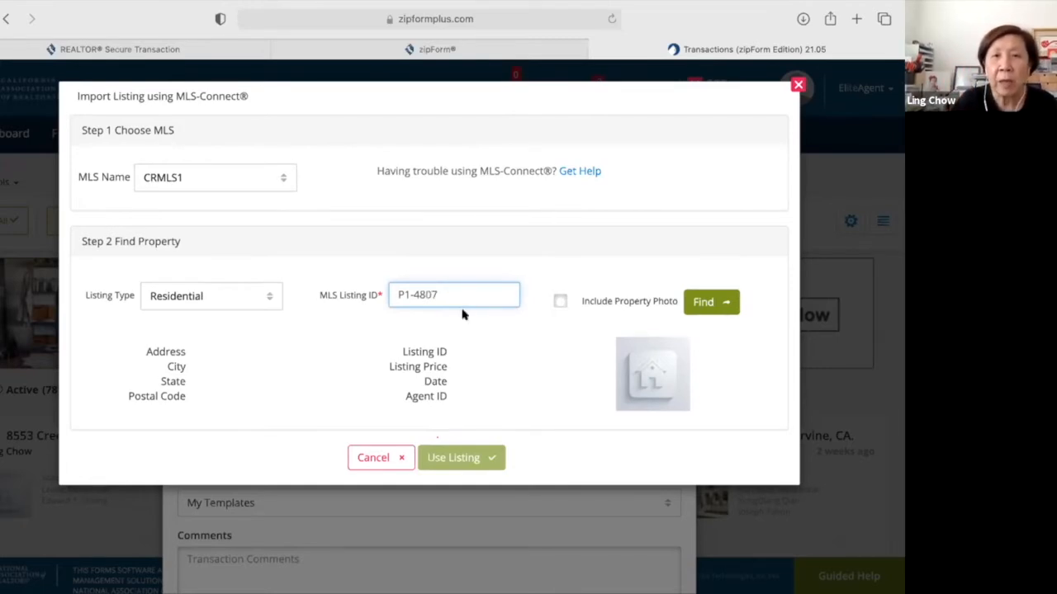
click(558, 301)
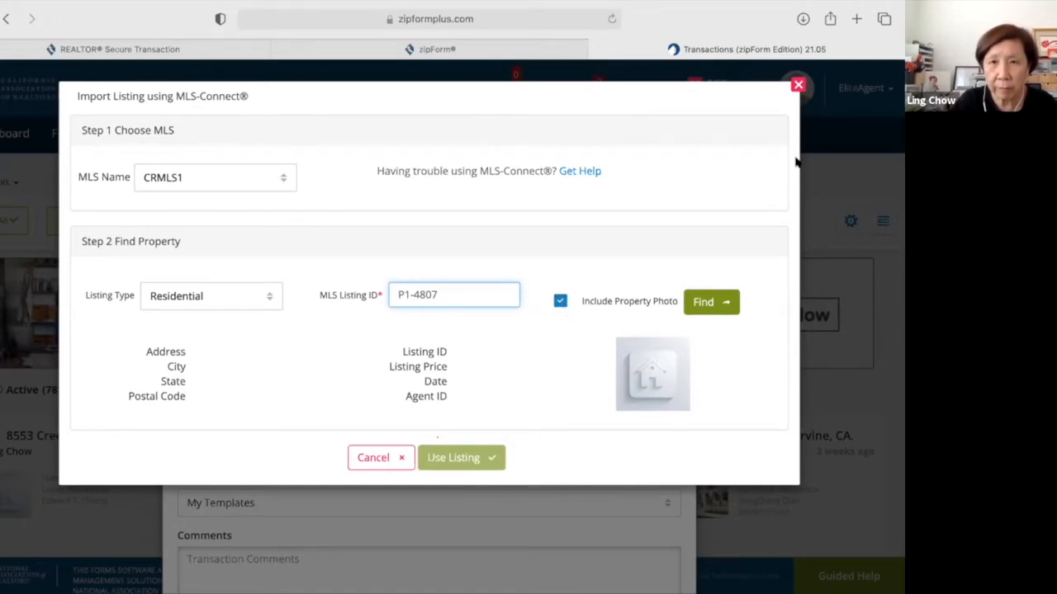
click(713, 310)
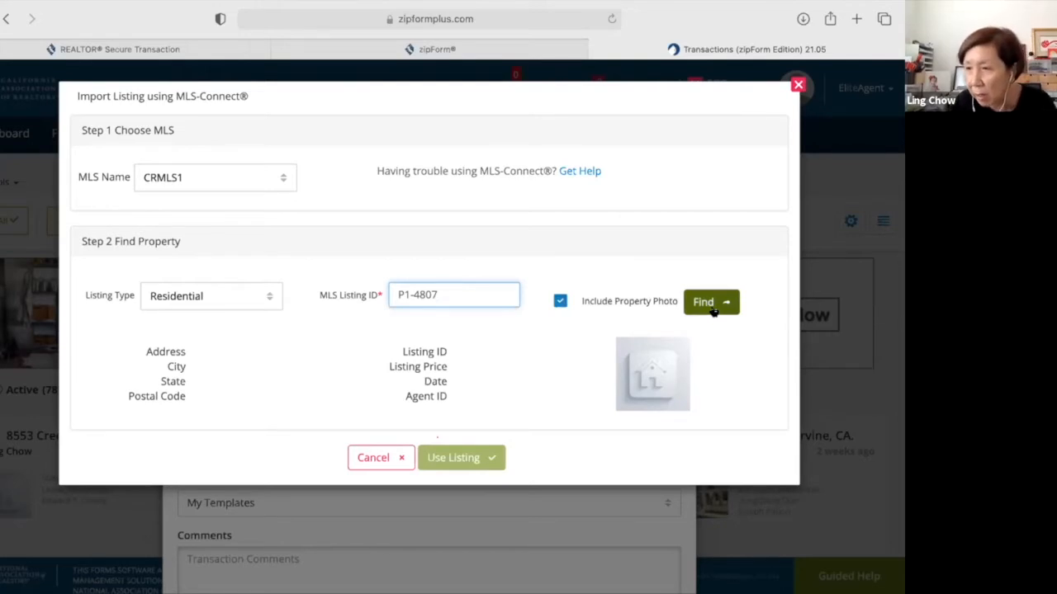
Retry the lookup, then retype the listing ID as p1-4807 and search again.
click(711, 303)
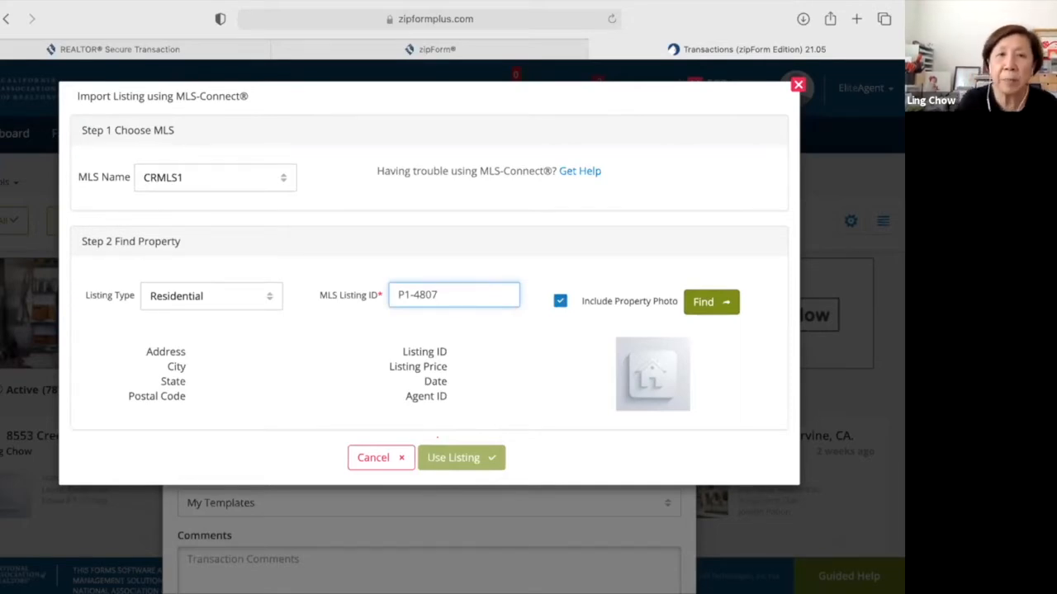
key(BackSpace)
key(BackSpace)
key(BackSpace)
key(BackSpace)
key(BackSpace)
key(BackSpace)
key(BackSpace)
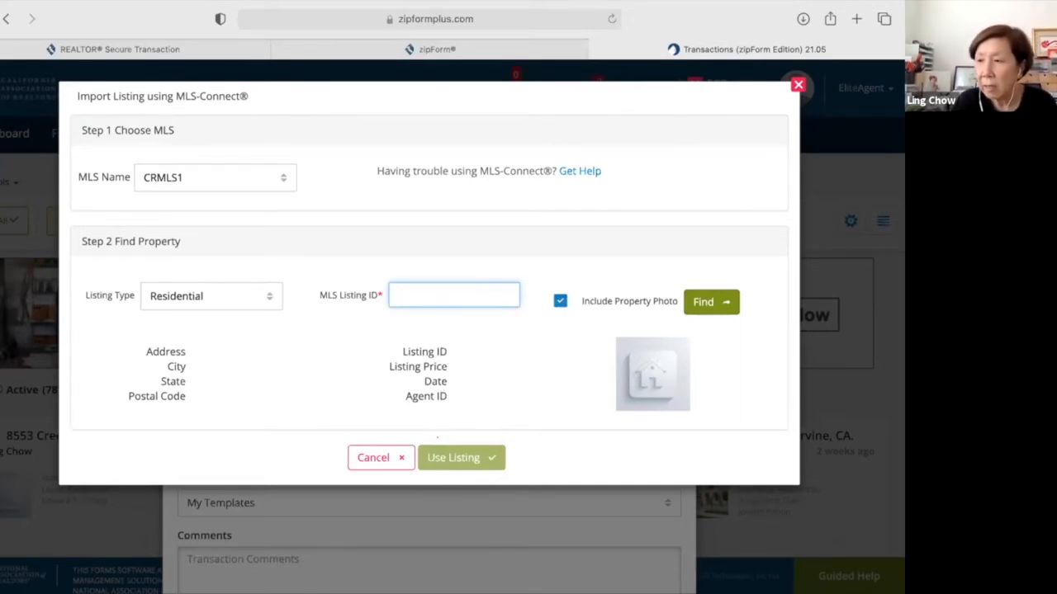
text(p1)
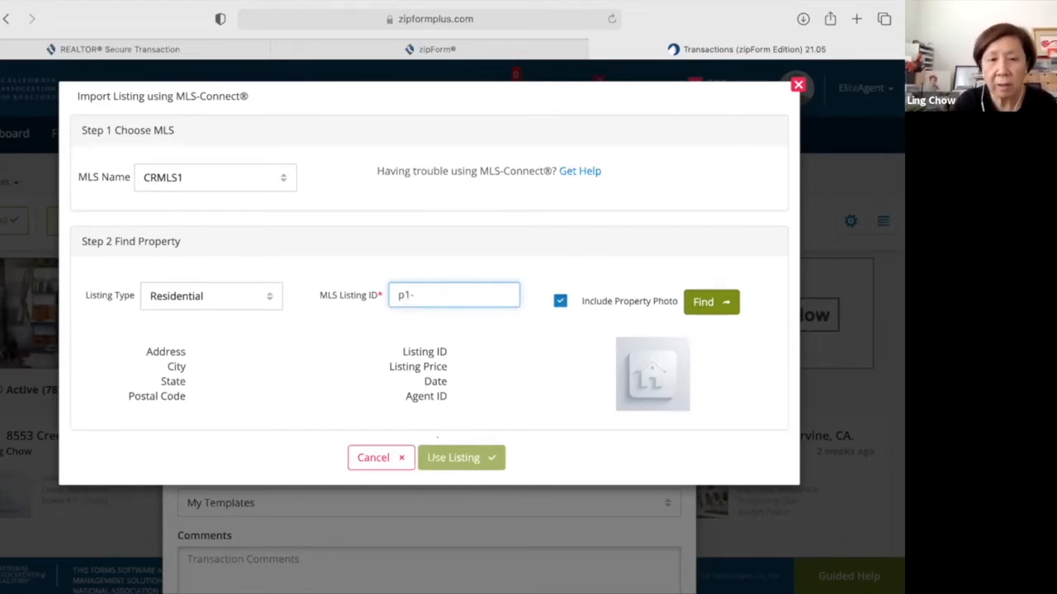
text(-4807)
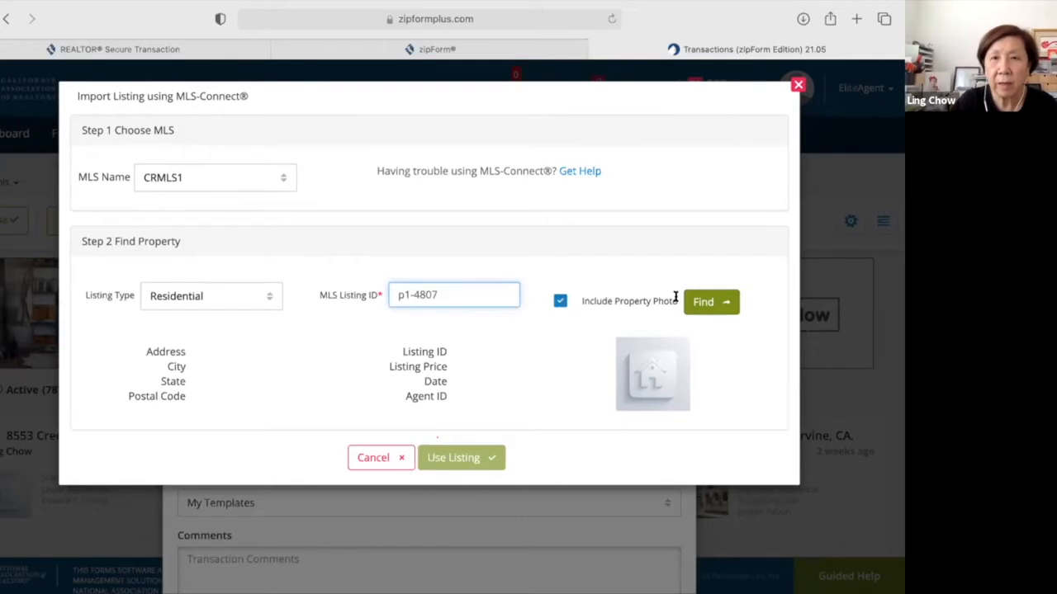
click(716, 304)
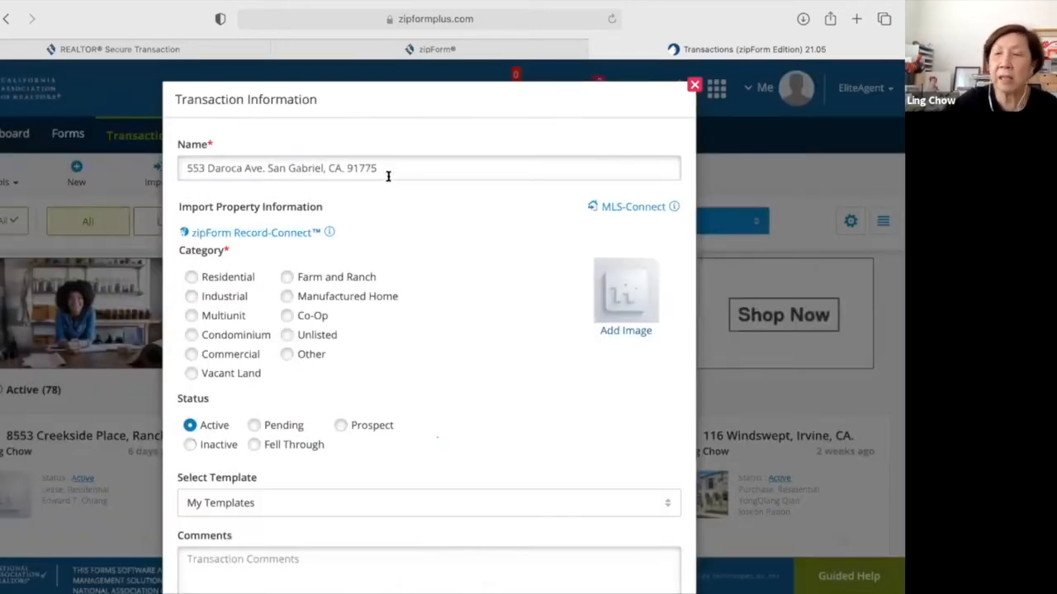
click(388, 176)
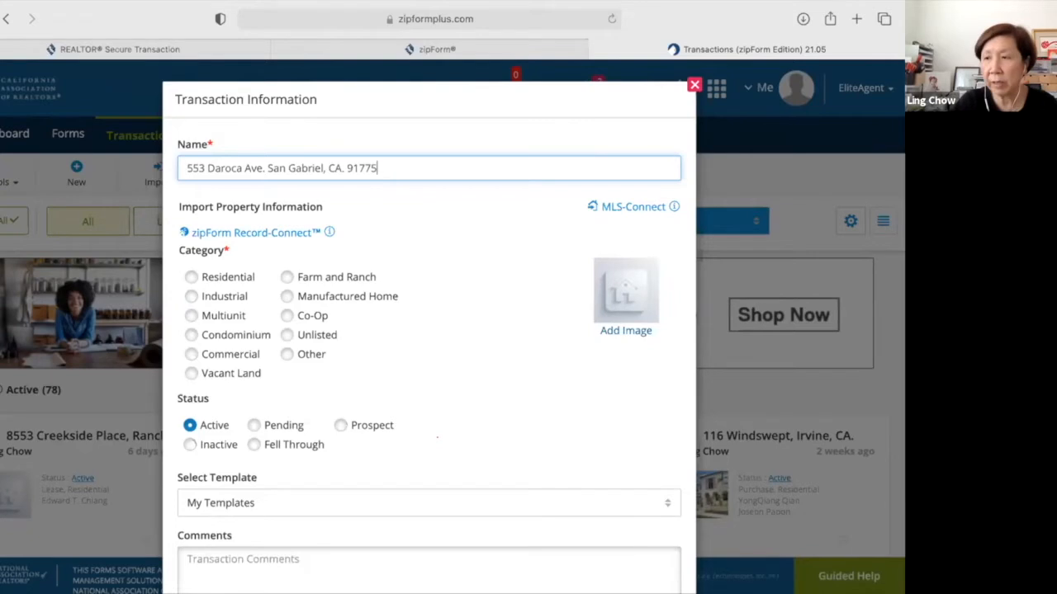
key(BackSpace)
key(BackSpace)
key(BackSpace)
key(BackSpace)
key(BackSpace)
key(BackSpace)
key(BackSpace)
key(BackSpace)
key(BackSpace)
key(BackSpace)
key(BackSpace)
key(BackSpace)
key(BackSpace)
key(BackSpace)
key(BackSpace)
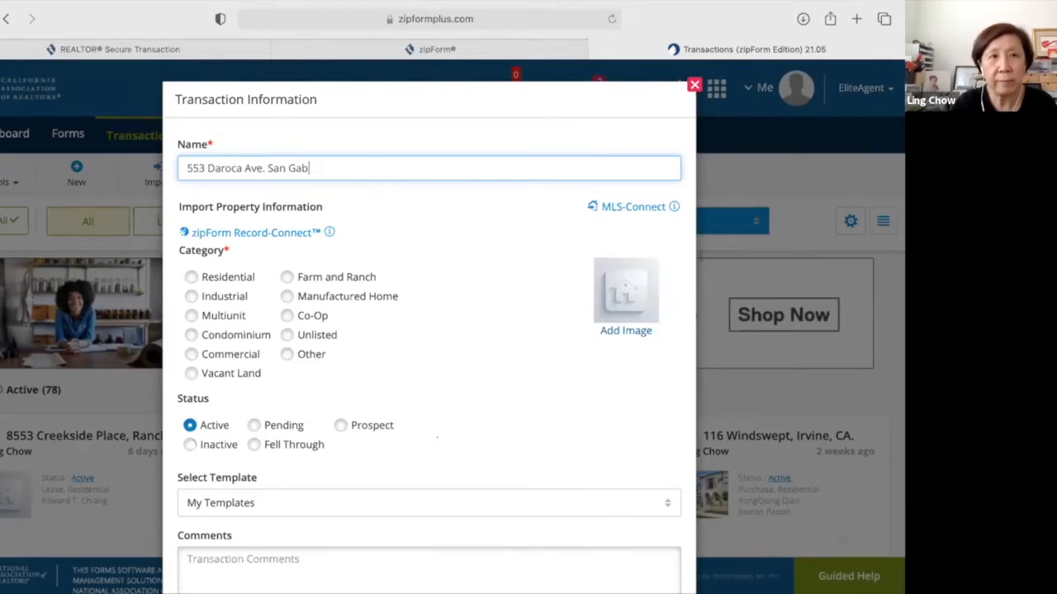
key(BackSpace)
key(BackSpace)
key(BackSpace)
key(BackSpace)
key(BackSpace)
key(BackSpace)
key(BackSpace)
key(BackSpace)
key(BackSpace)
key(BackSpace)
key(BackSpace)
key(BackSpace)
key(BackSpace)
key(BackSpace)
key(BackSpace)
key(BackSpace)
key(BackSpace)
key(BackSpace)
key(BackSpace)
key(BackSpace)
key(BackSpace)
key(BackSpace)
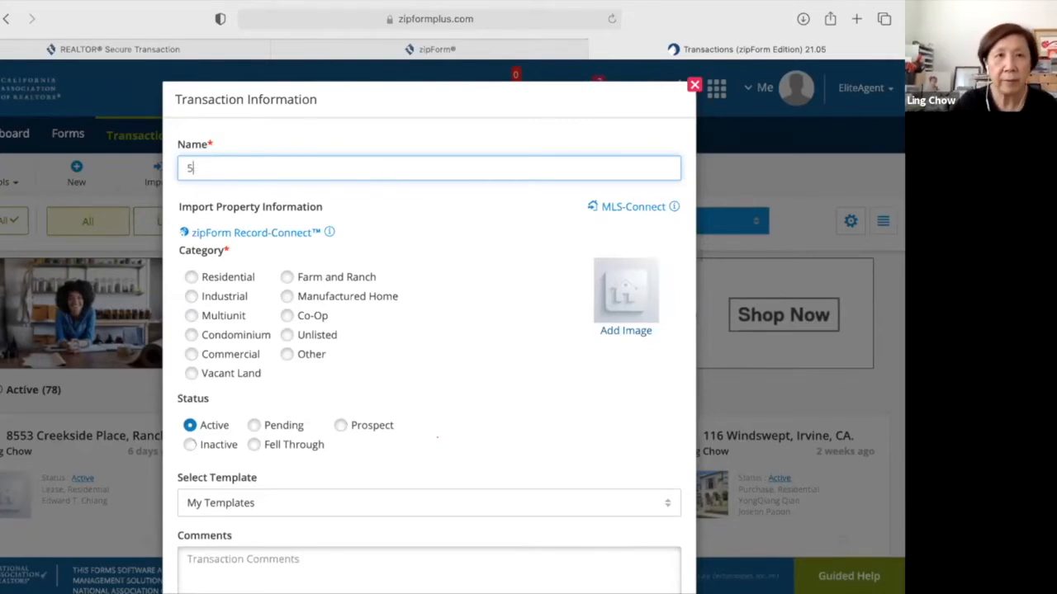
key(BackSpace)
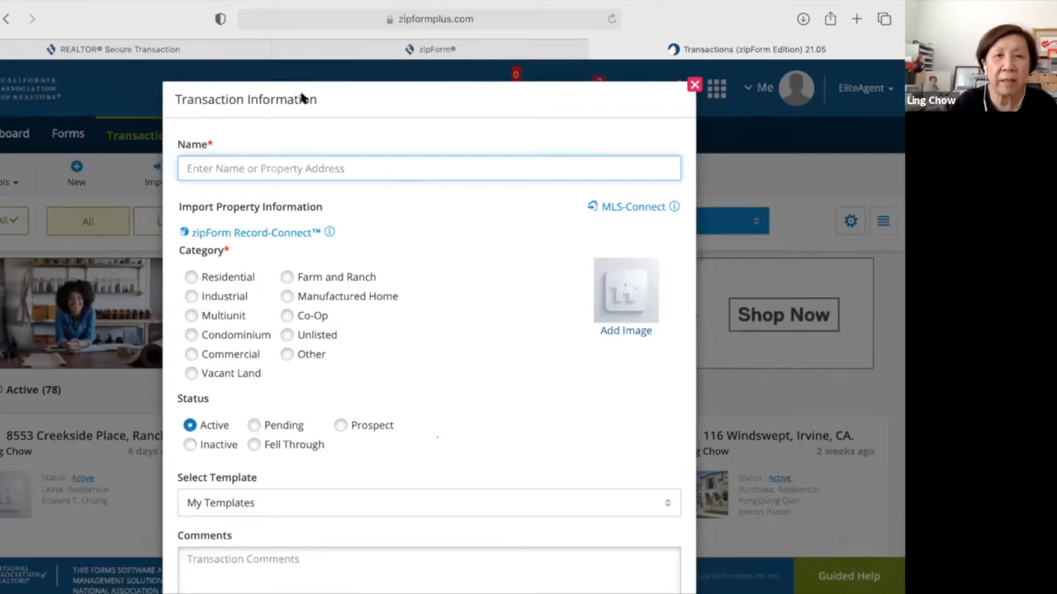
click(259, 170)
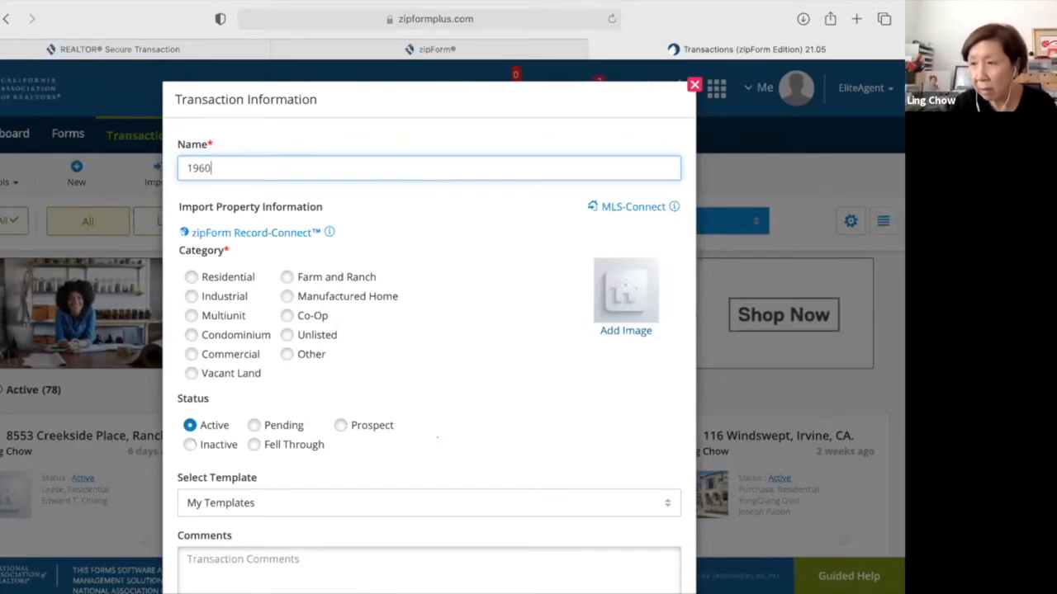
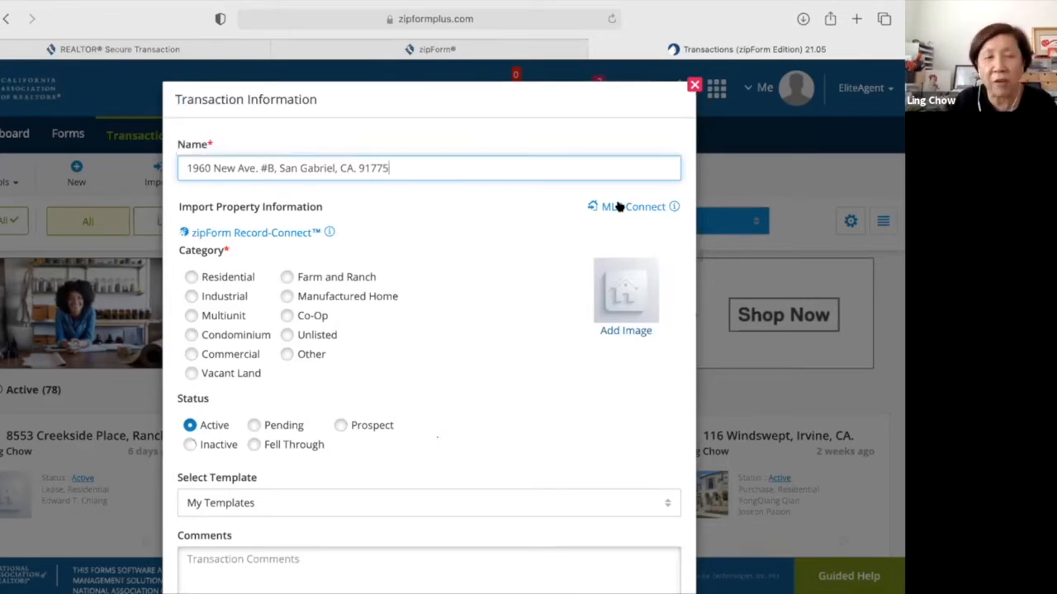
click(620, 206)
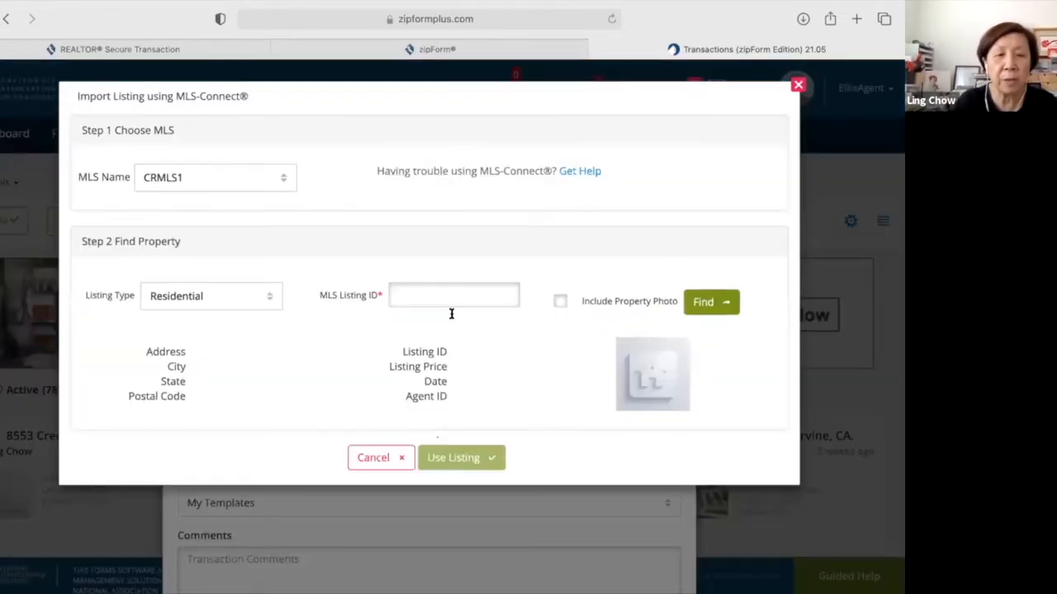
click(452, 296)
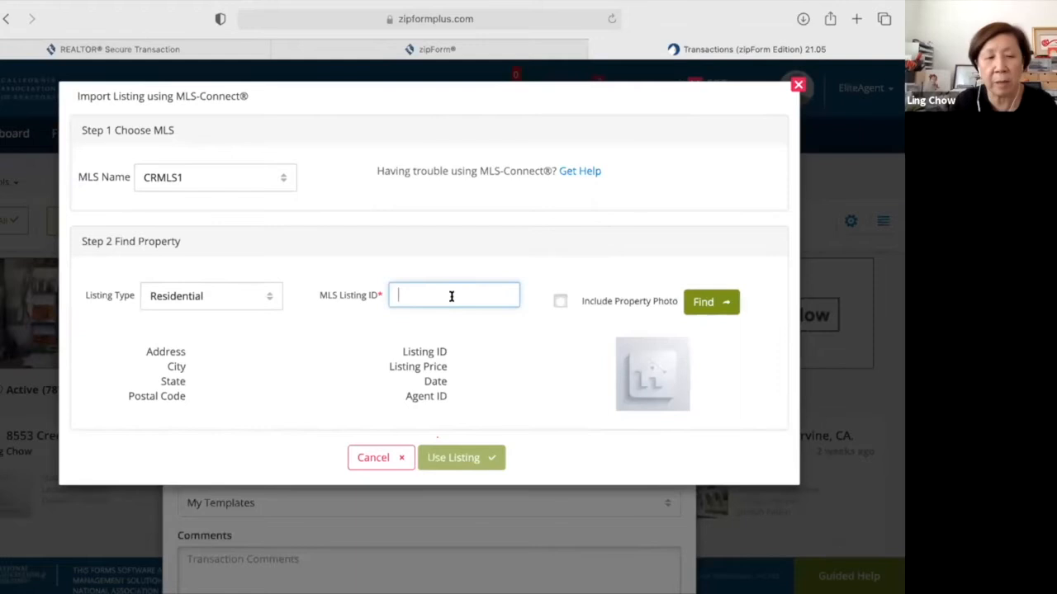
text(WS)
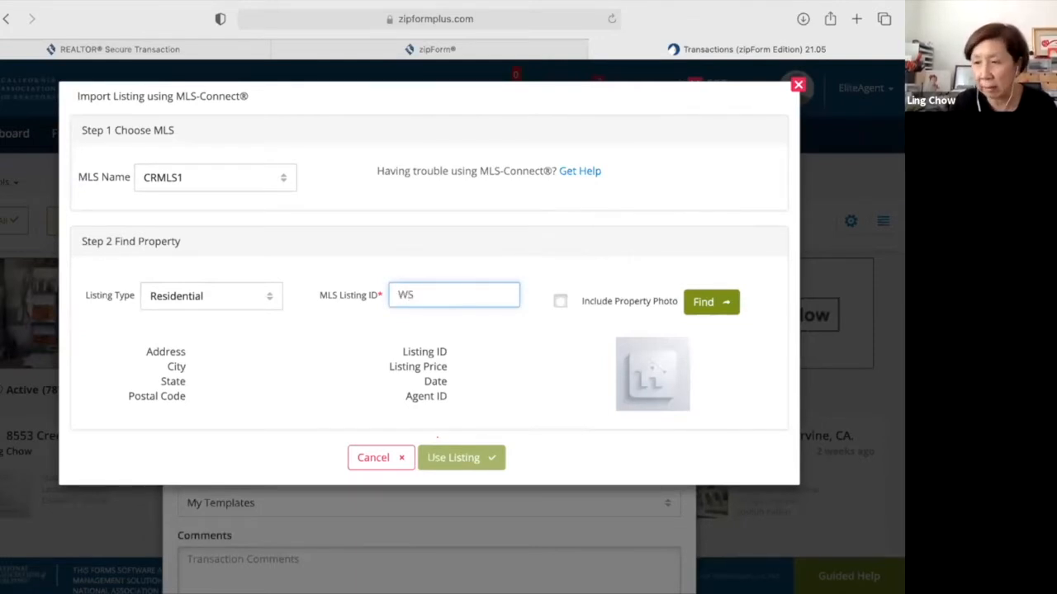
text(21)
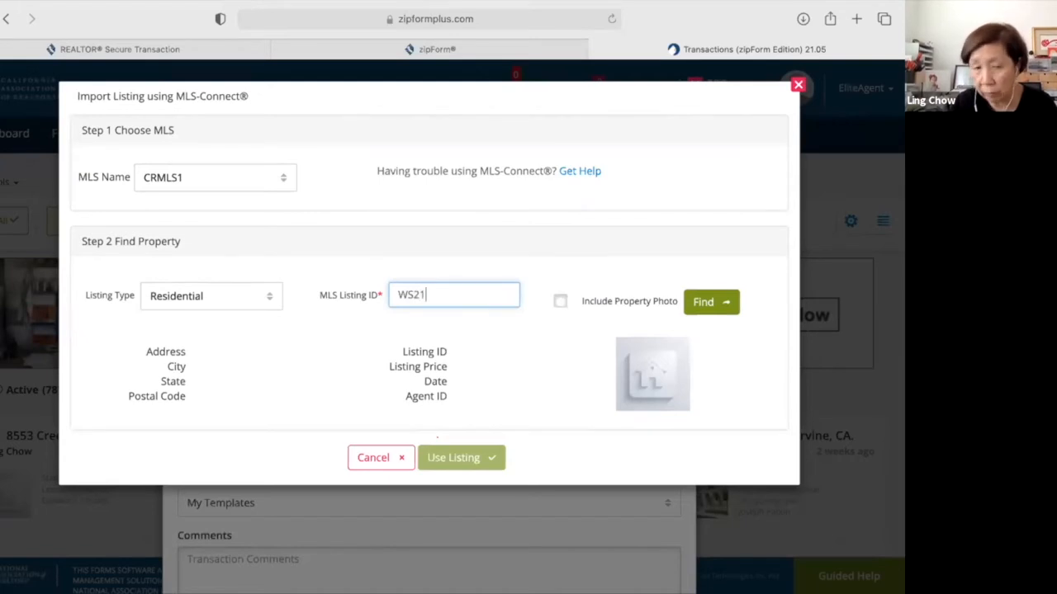
text(043)
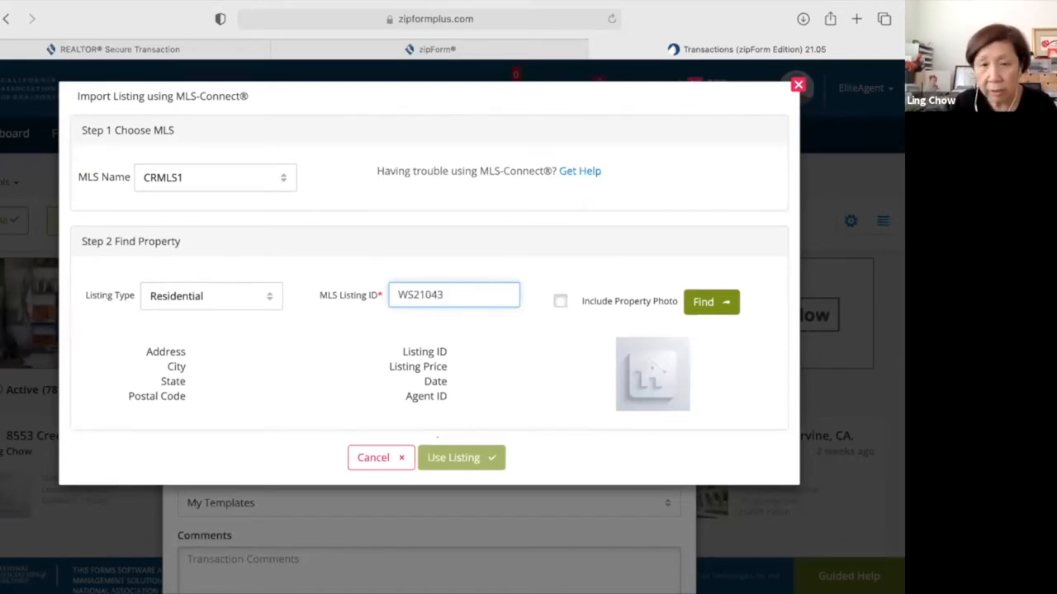
text(001)
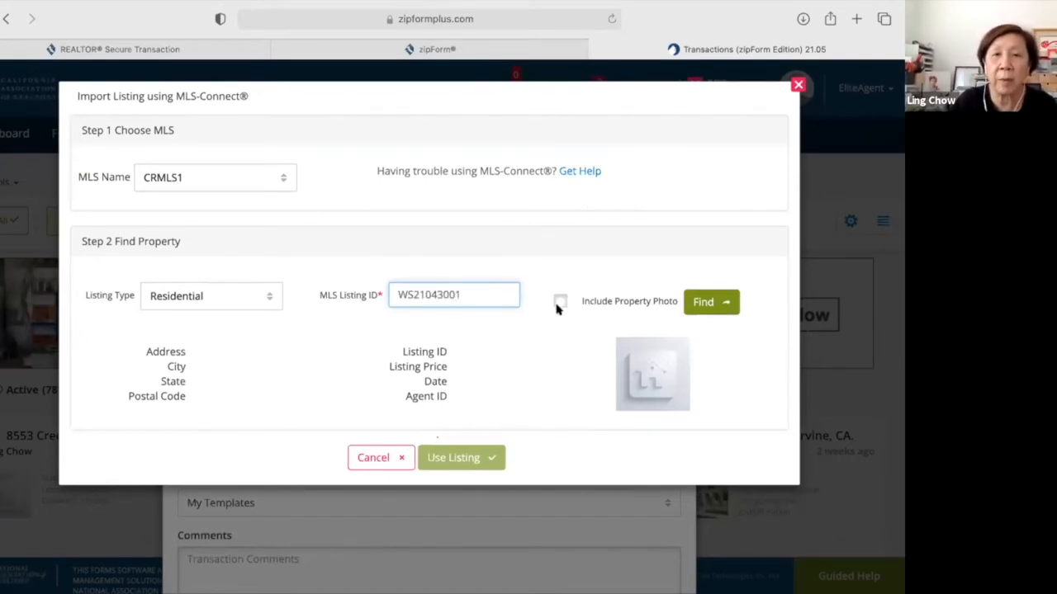
click(560, 301)
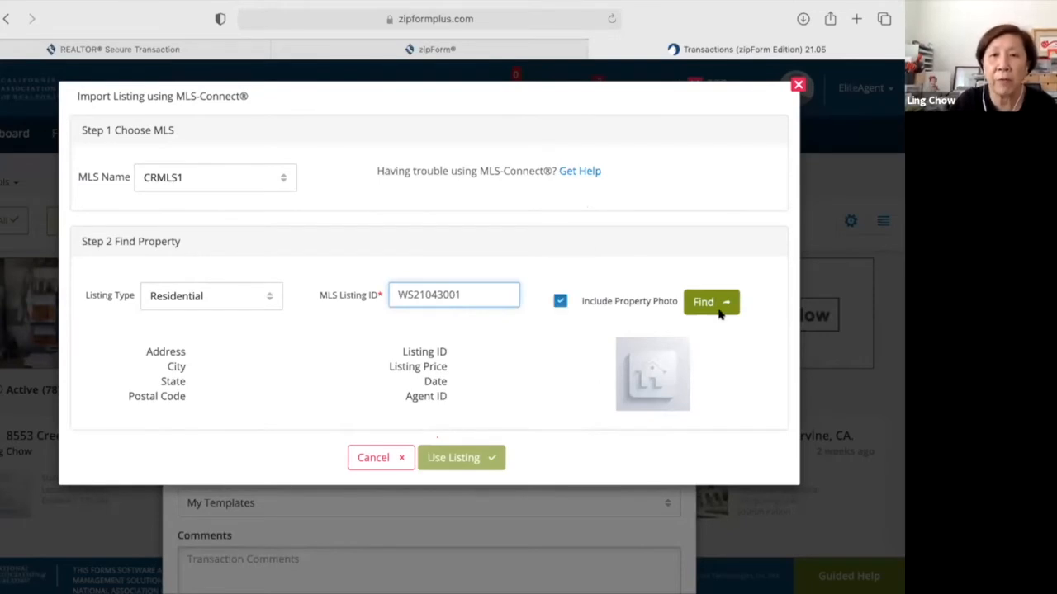
click(712, 303)
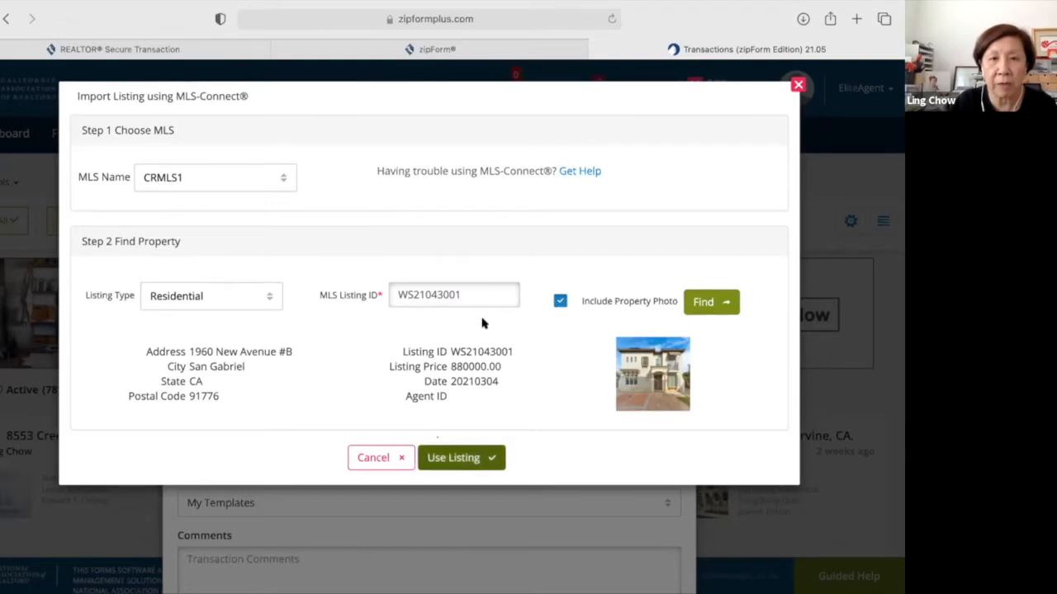
Use the found listing, set the category to Residential, and save the transaction.
click(486, 461)
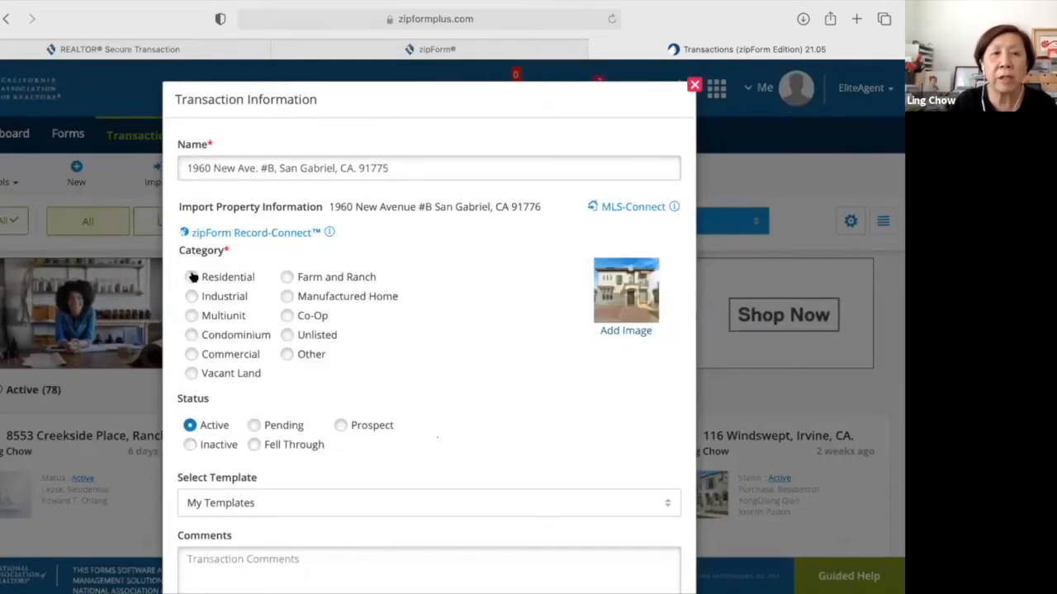
click(192, 277)
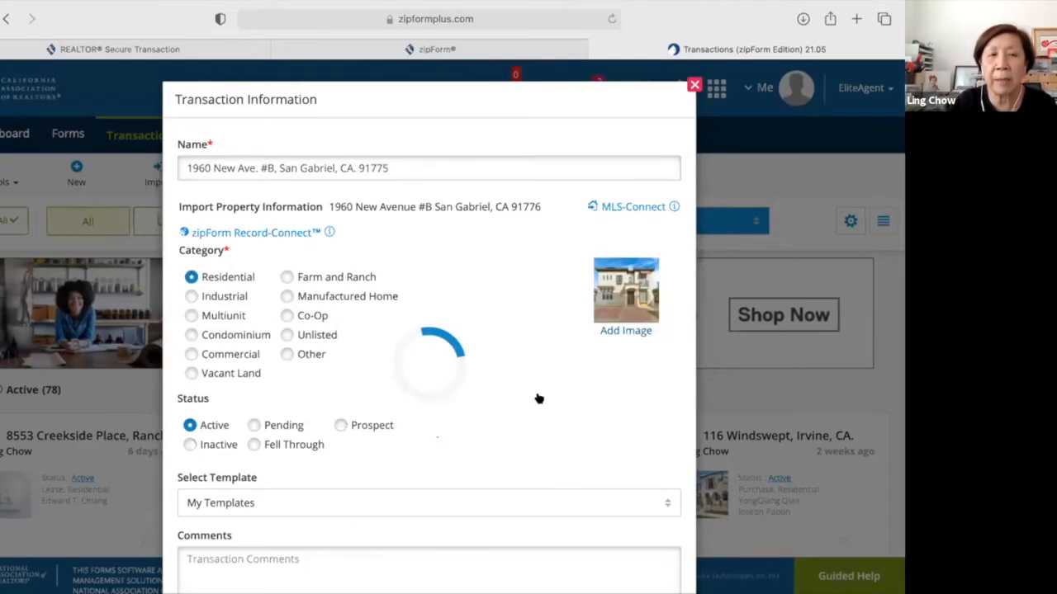
scroll(541, 399, down, 2)
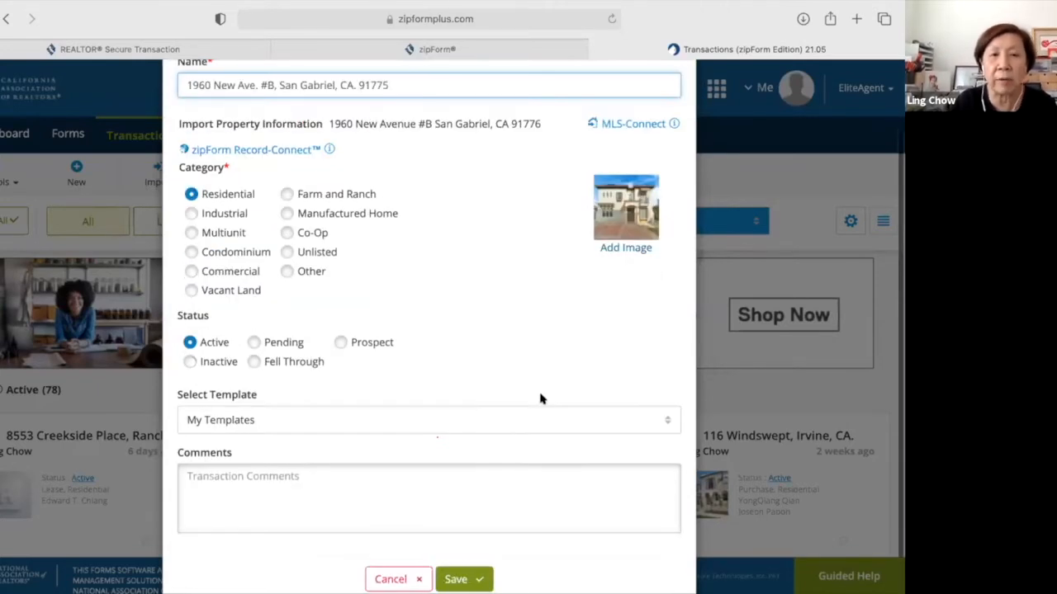
scroll(496, 521, down, 1)
click(452, 538)
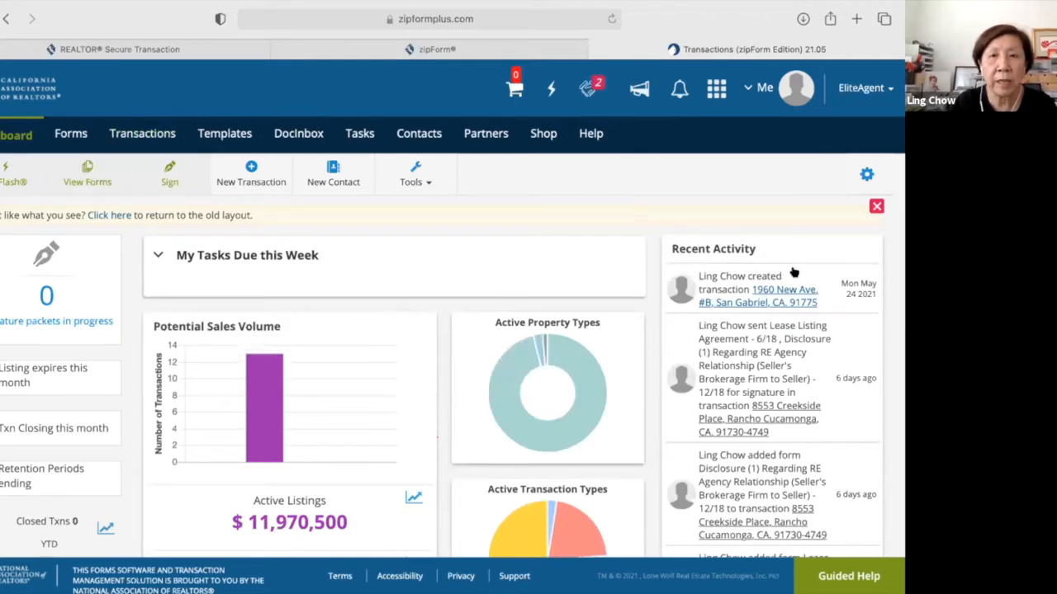
Show the Transactions list with the webinar bulletin permanently dismissed, scrolled to the transaction cards.
click(124, 134)
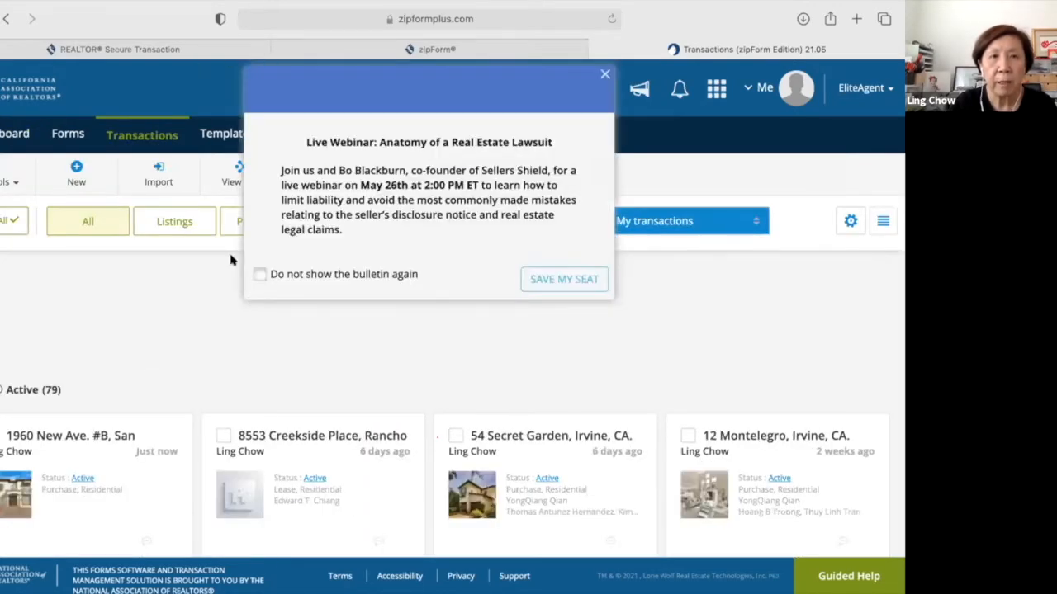
click(259, 274)
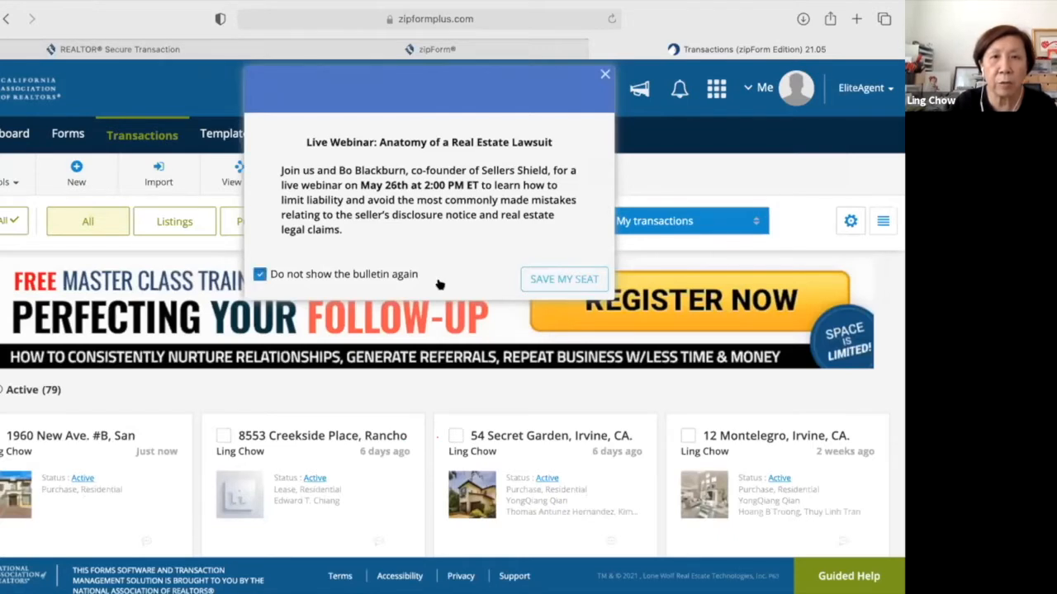
click(605, 72)
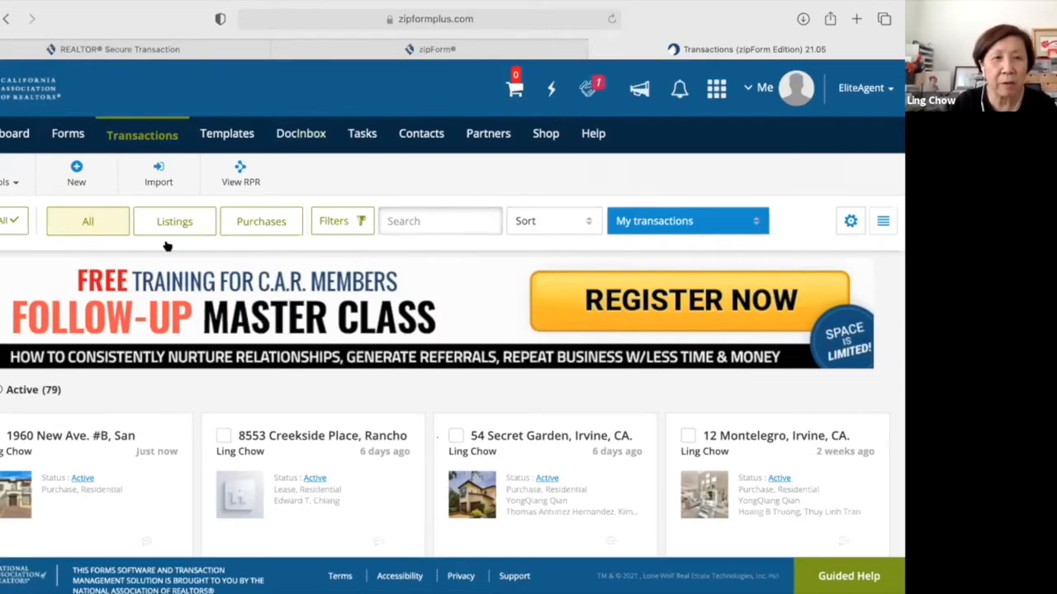
scroll(167, 246, down, 5)
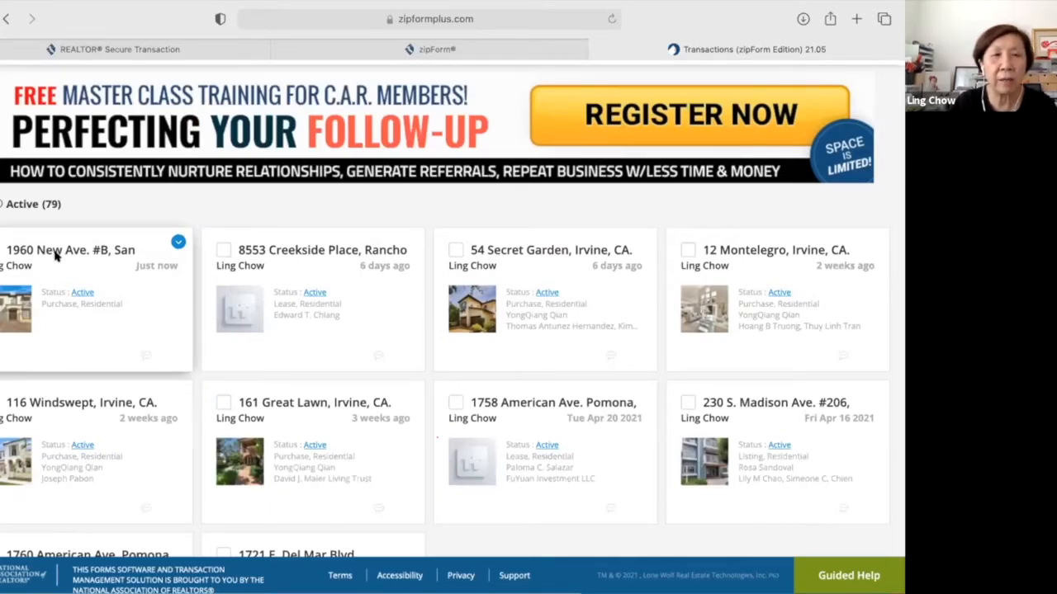
click(66, 252)
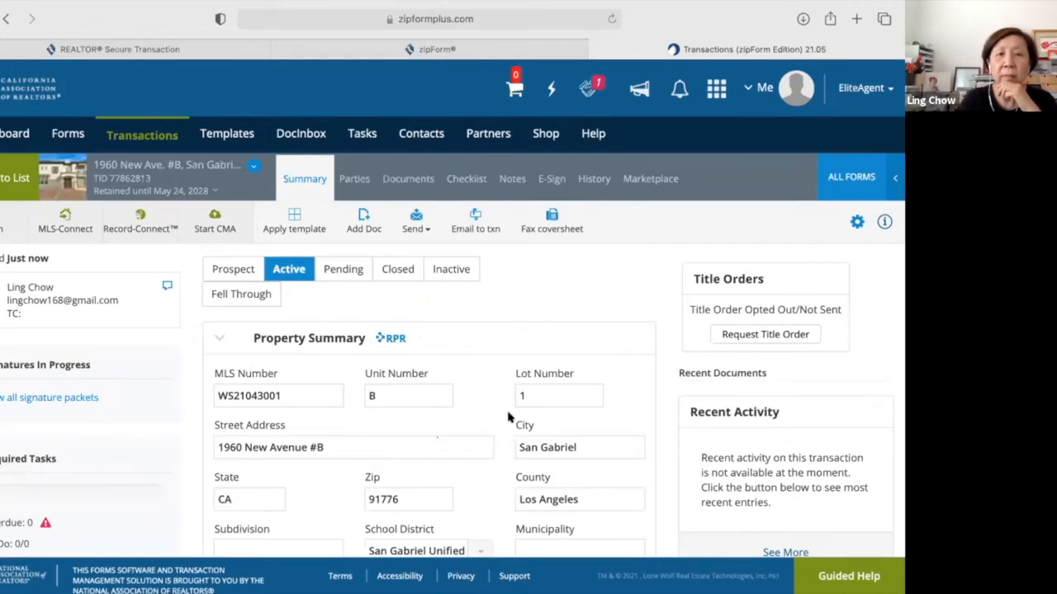
scroll(509, 418, down, 3)
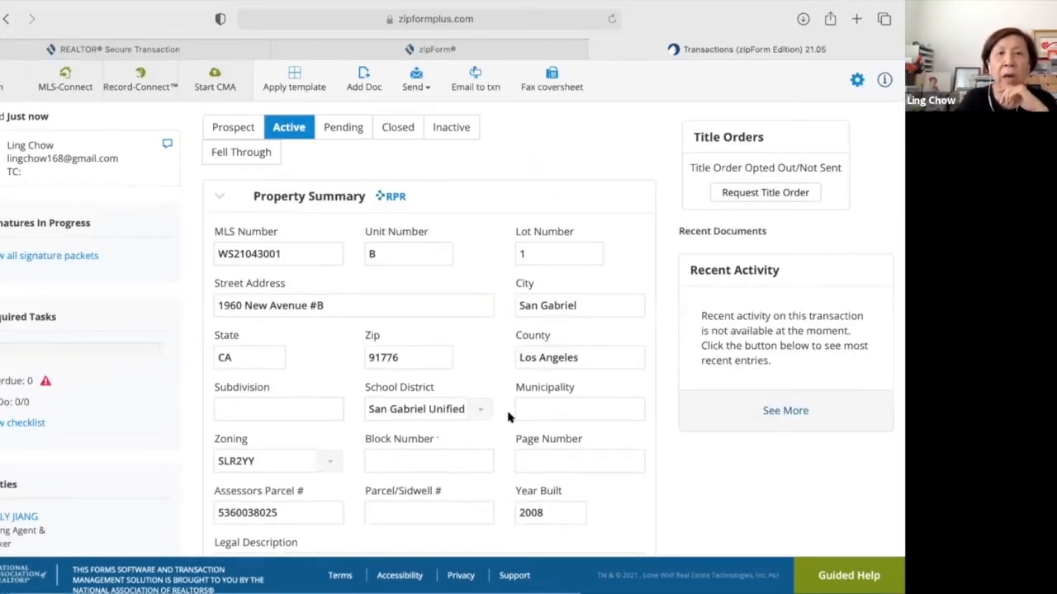
scroll(509, 418, up, 1)
scroll(509, 418, down, 1)
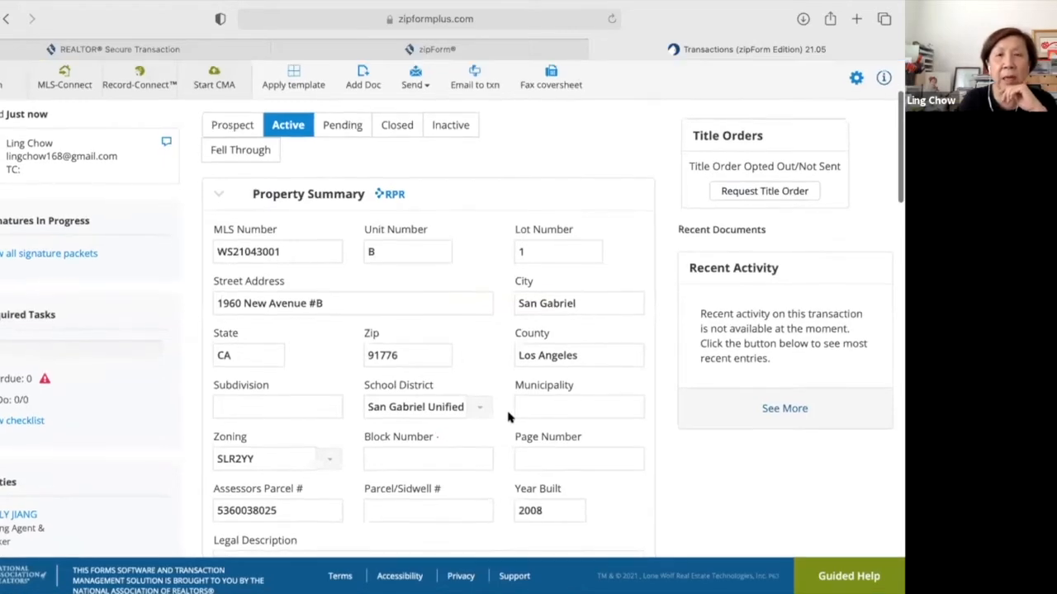
scroll(508, 418, down, 2)
scroll(508, 418, down, 2)
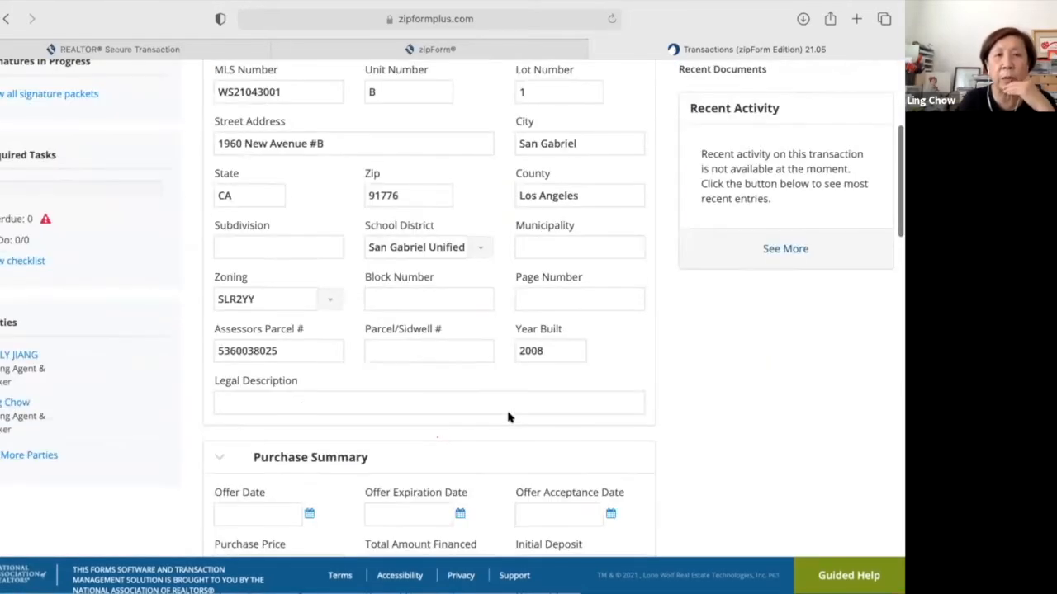
scroll(508, 418, down, 2)
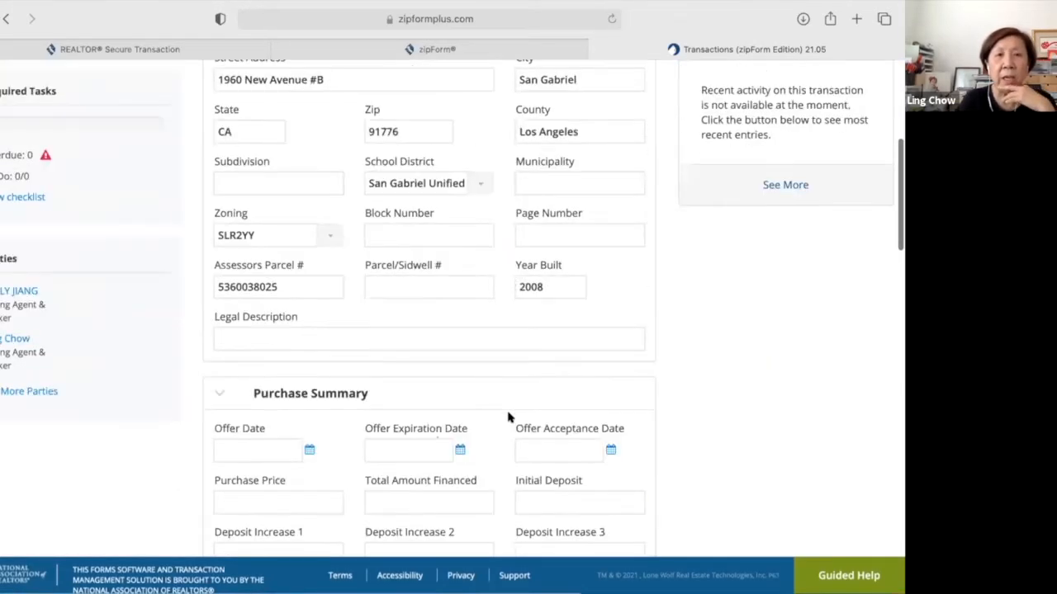
scroll(509, 417, up, 4)
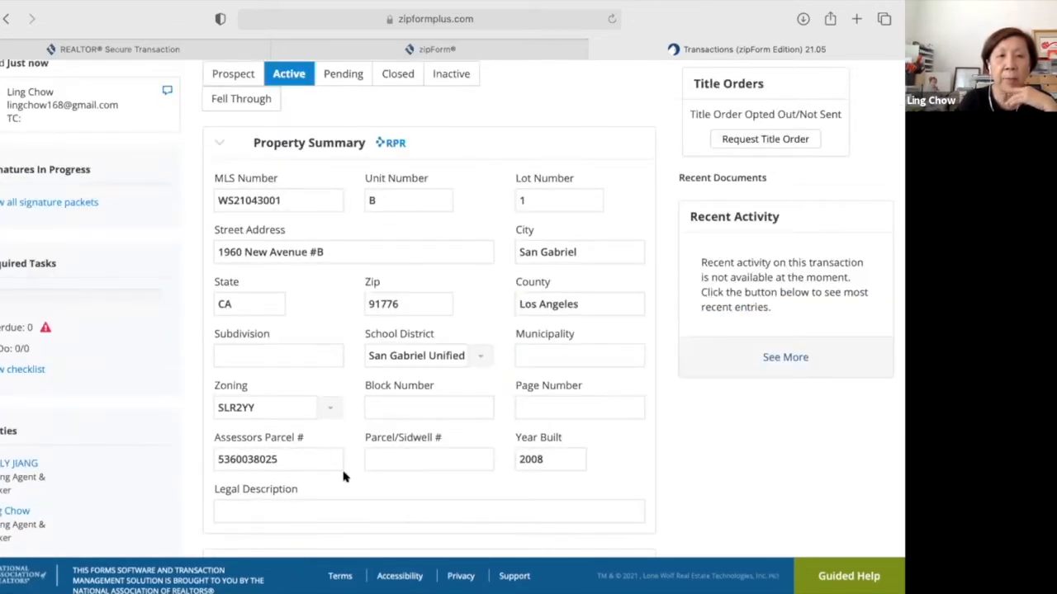
scroll(344, 473, down, 6)
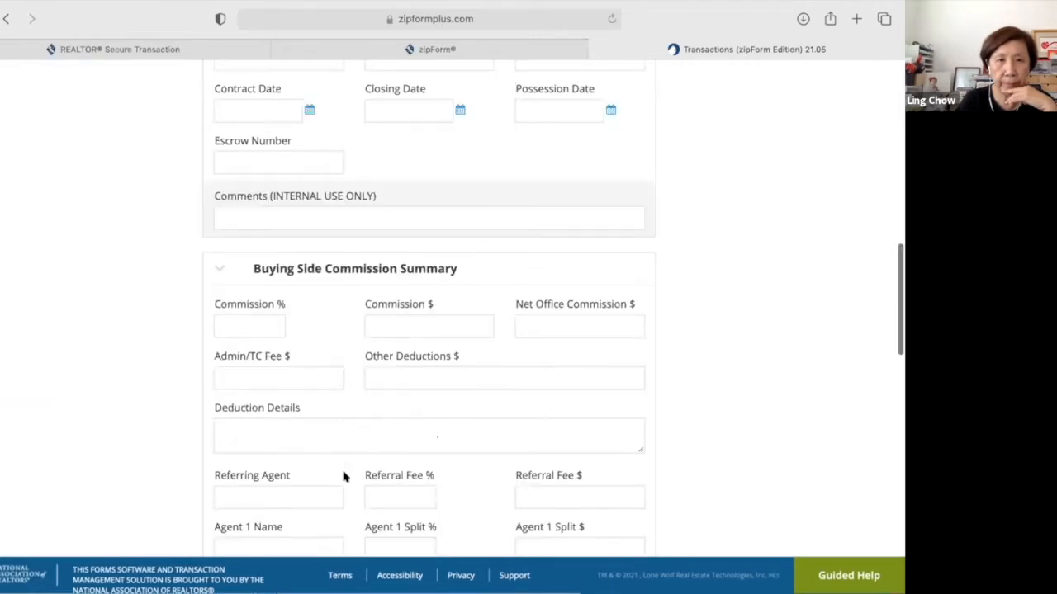
scroll(343, 477, down, 7)
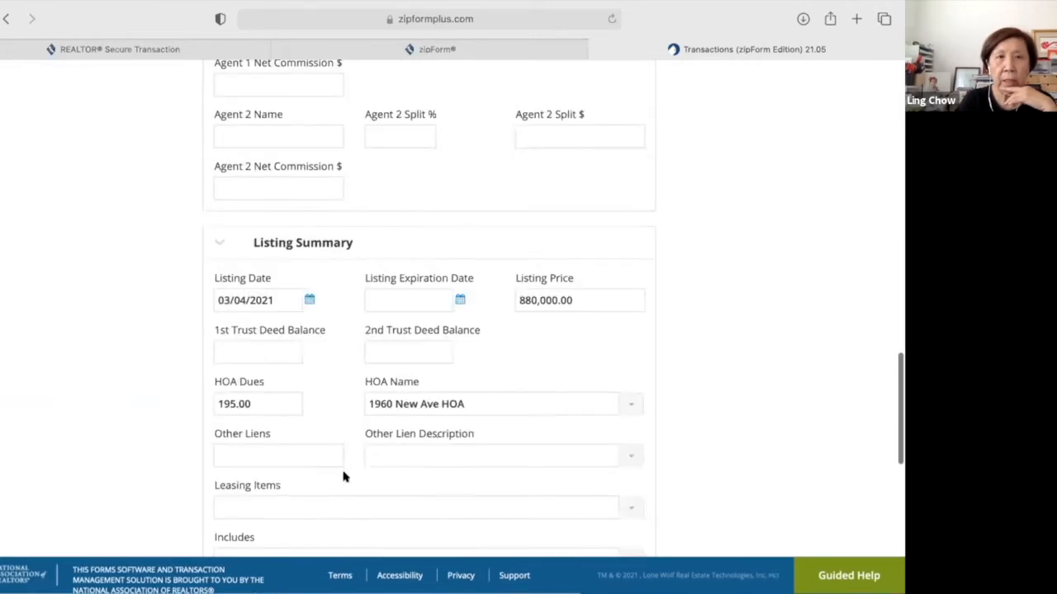
scroll(343, 475, down, 1)
scroll(343, 473, down, 1)
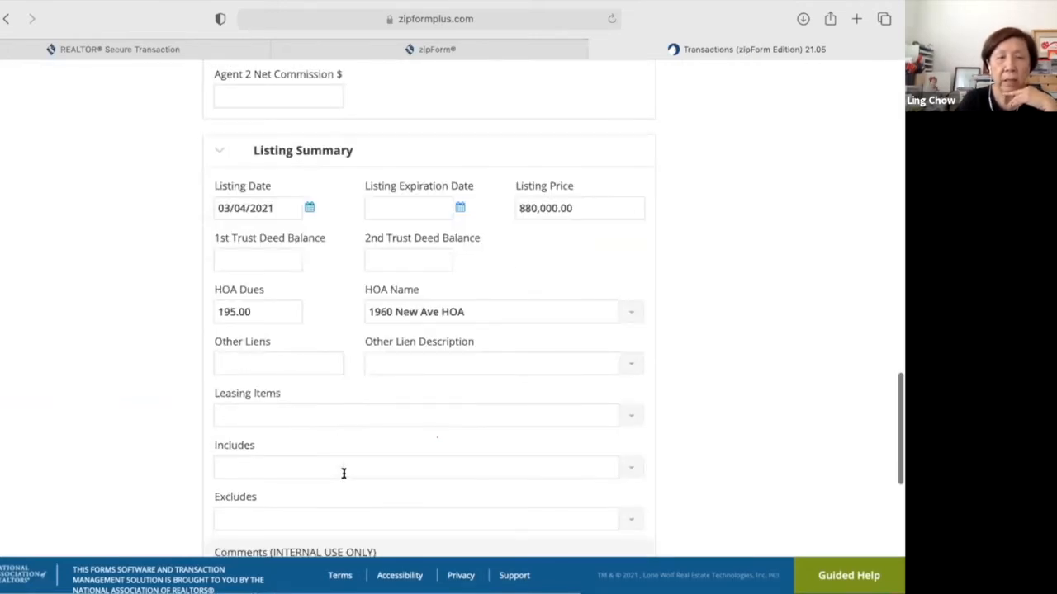
scroll(343, 473, down, 1)
scroll(344, 474, down, 3)
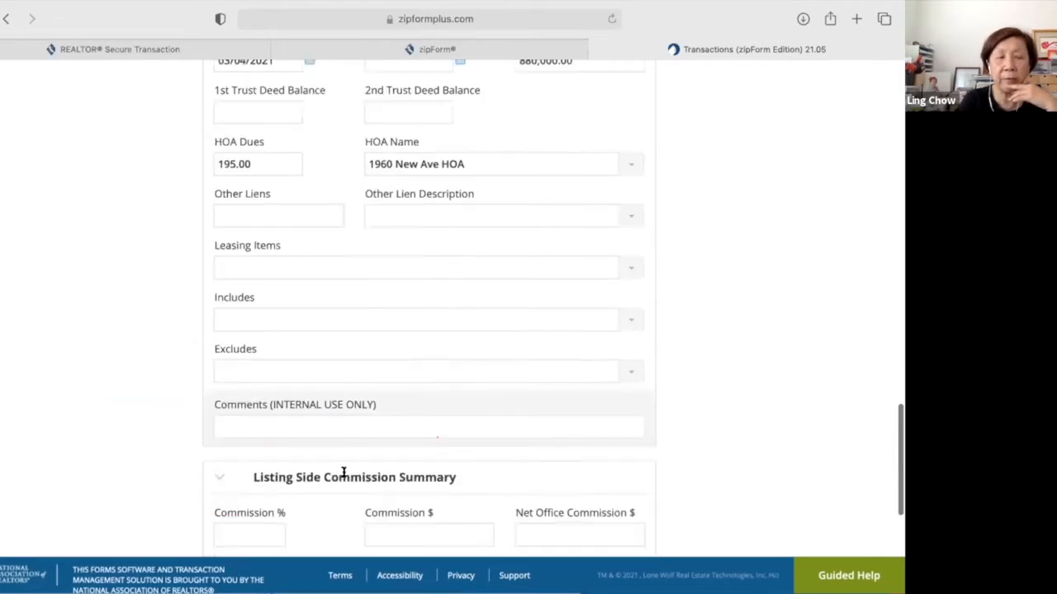
scroll(345, 477, down, 5)
scroll(345, 478, down, 3)
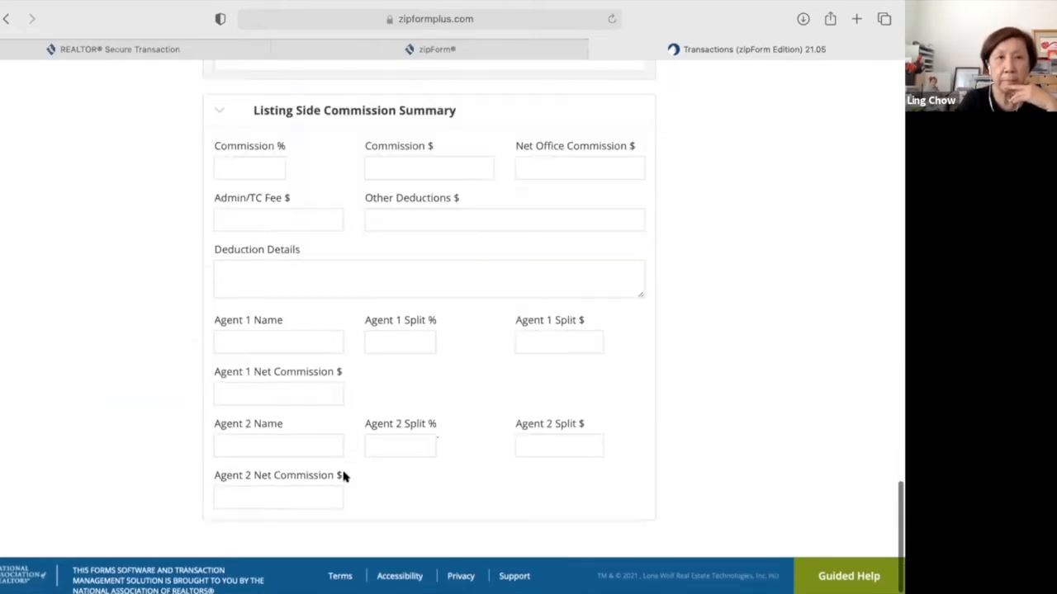
scroll(344, 477, up, 2)
scroll(344, 477, down, 6)
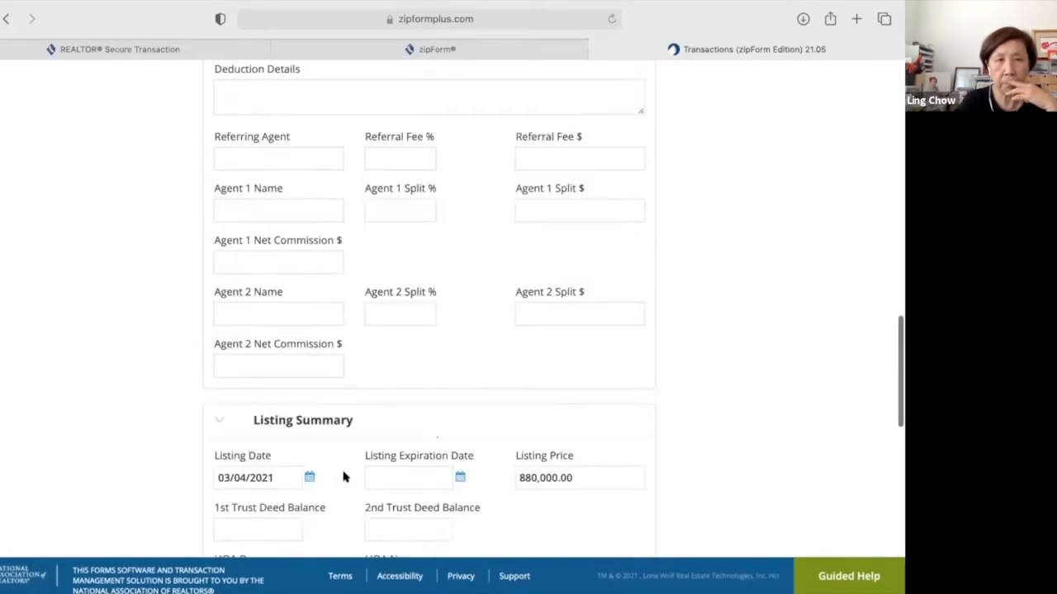
scroll(345, 477, up, 20)
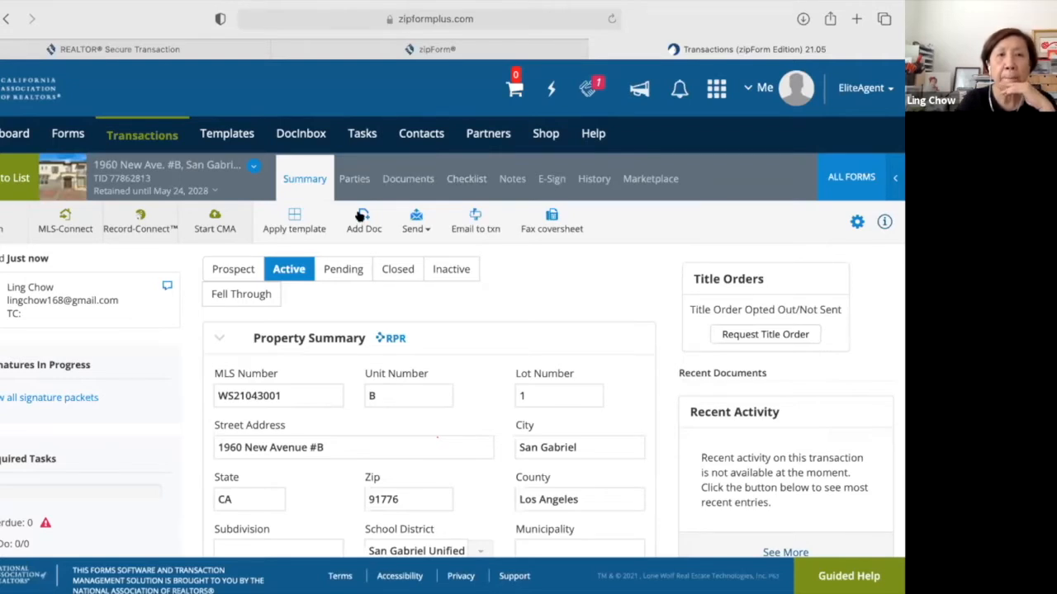
Open the transaction's Documents and browse all forms in the [CAR] library.
click(413, 180)
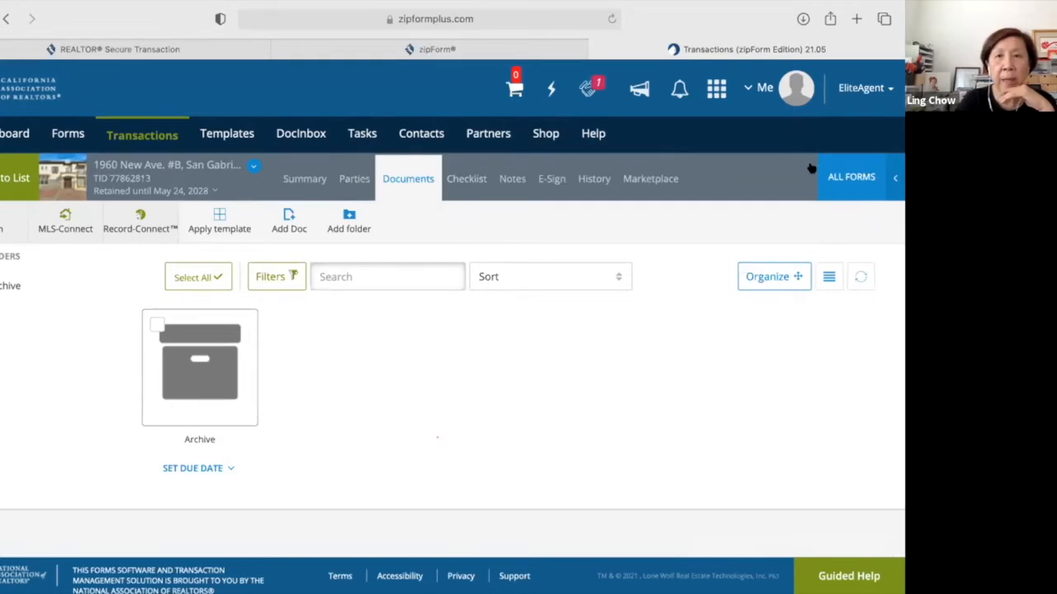
click(851, 179)
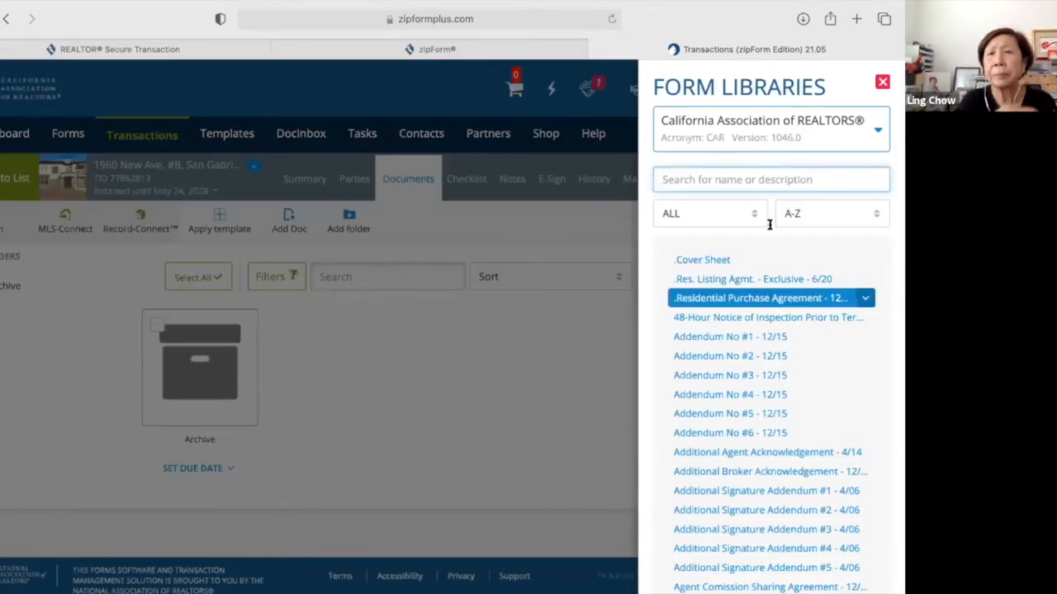
click(877, 132)
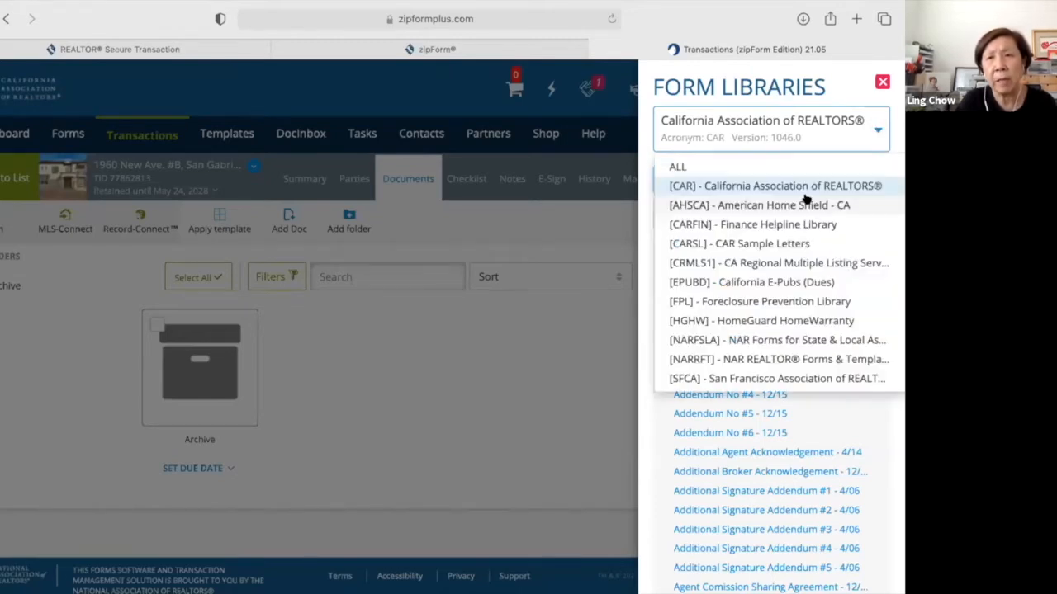
scroll(807, 242, down, 1)
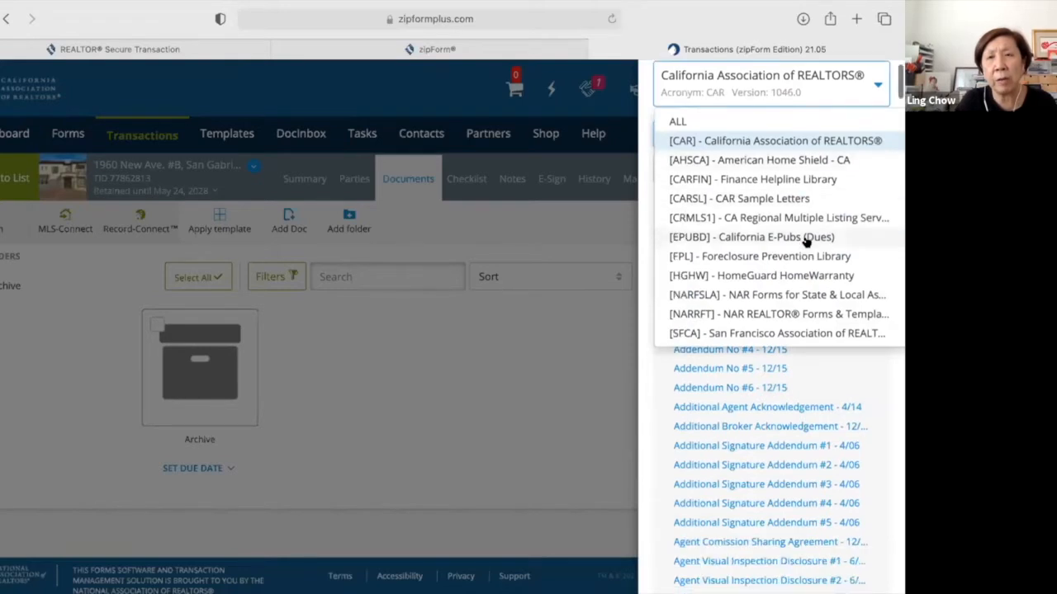
scroll(806, 239, up, 1)
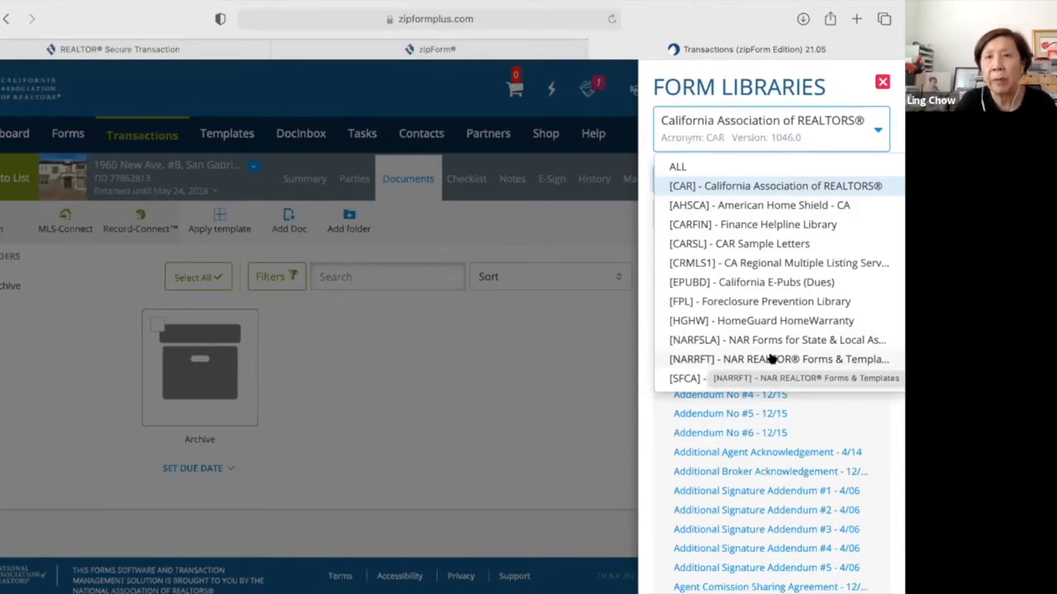
click(774, 189)
click(753, 183)
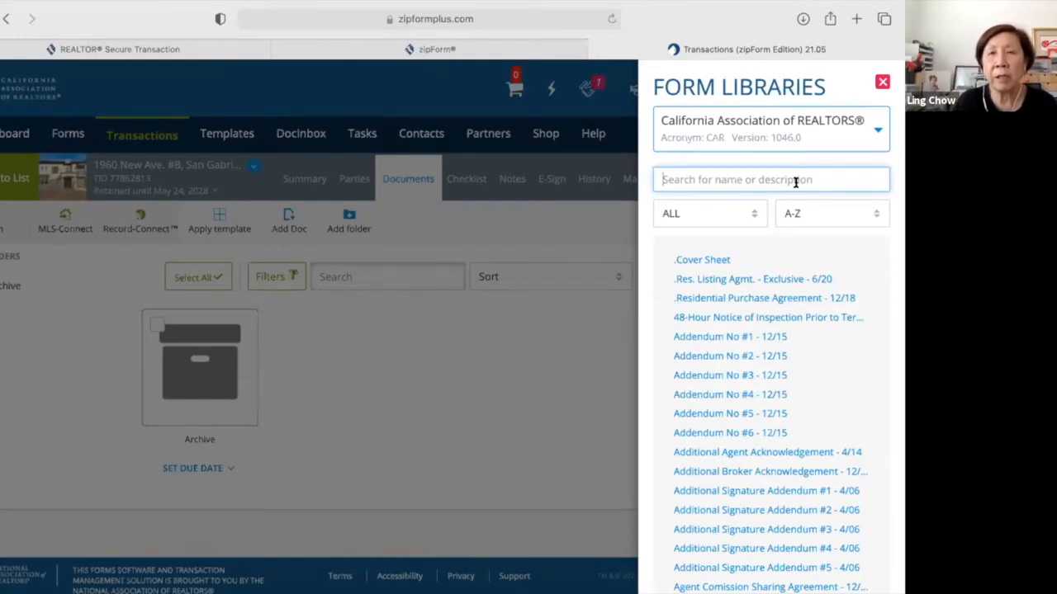
text(p)
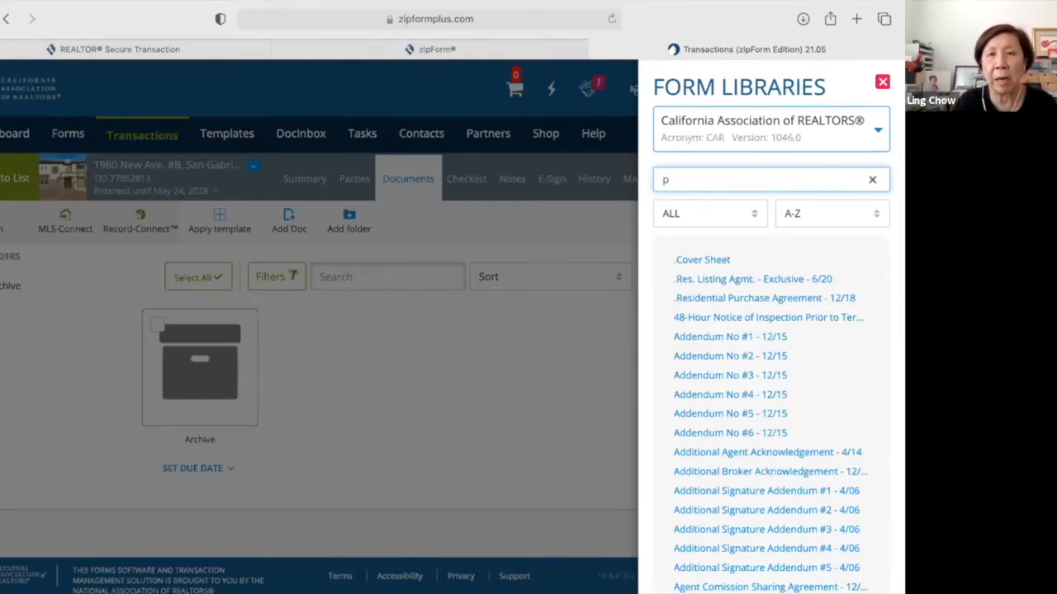
text(ur)
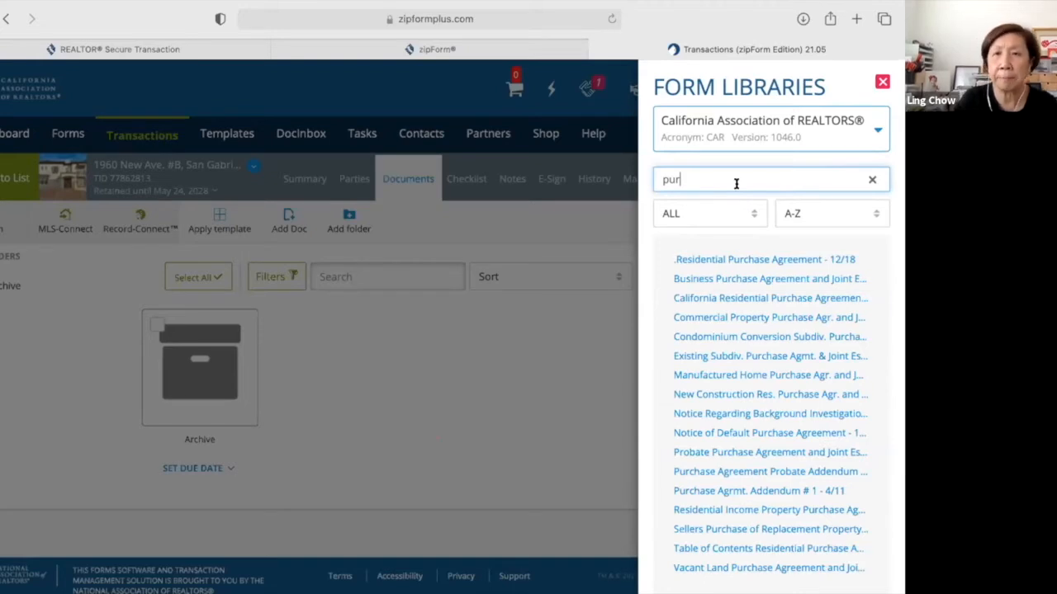
click(872, 179)
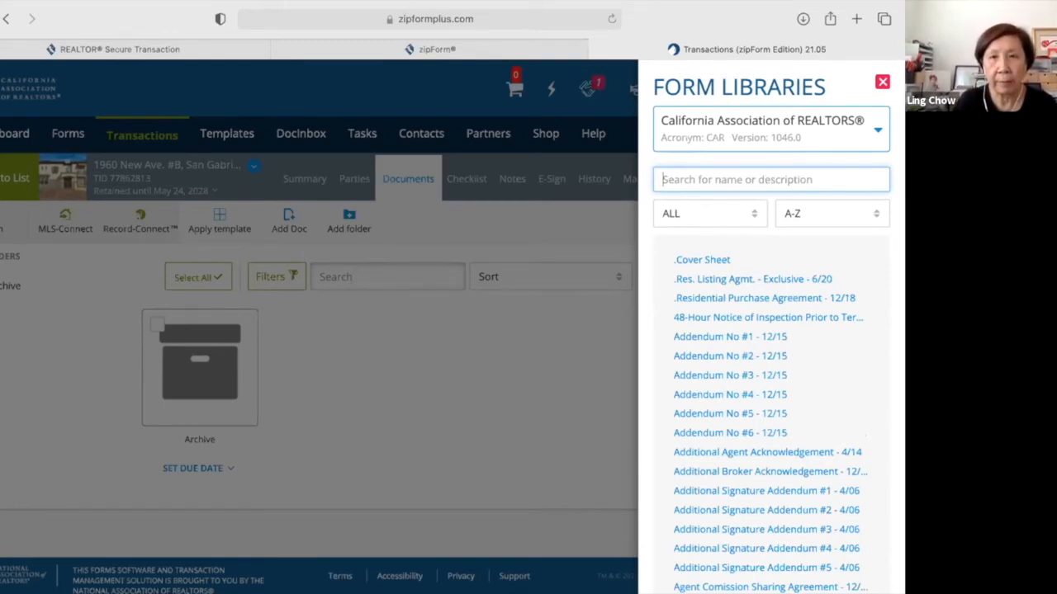
text(rpa)
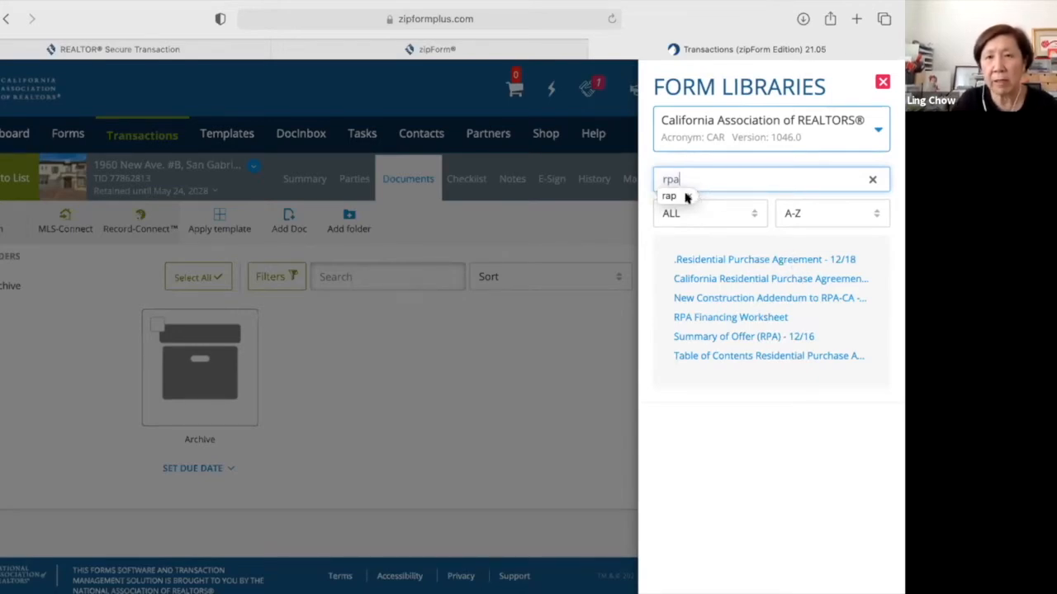
click(871, 180)
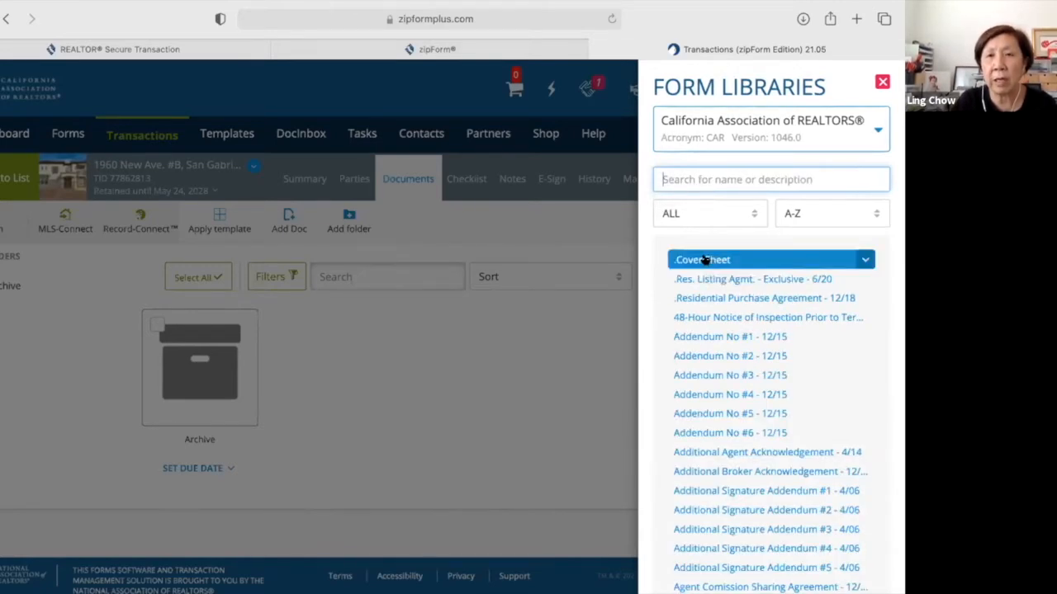
Add .Cover Sheet and .Residential Purchase Agreement - 12/18 to the transaction's documents.
click(704, 259)
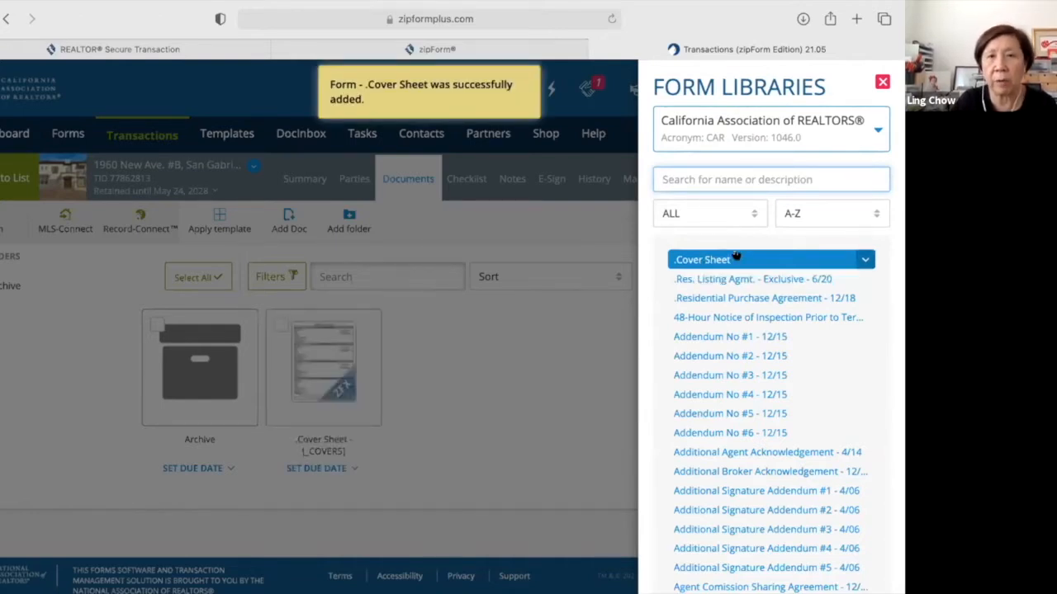
click(759, 279)
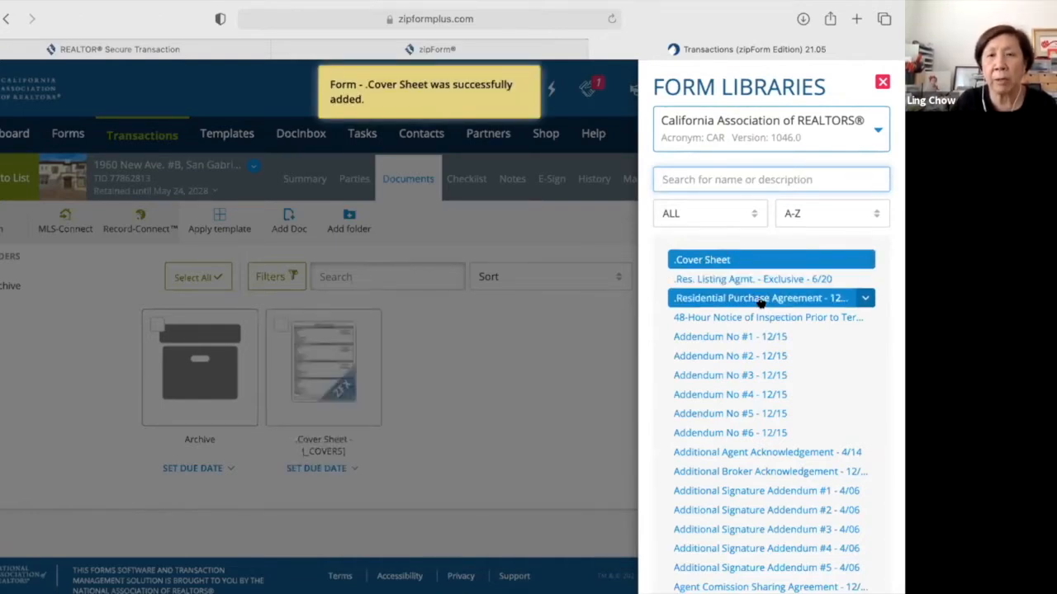
click(760, 302)
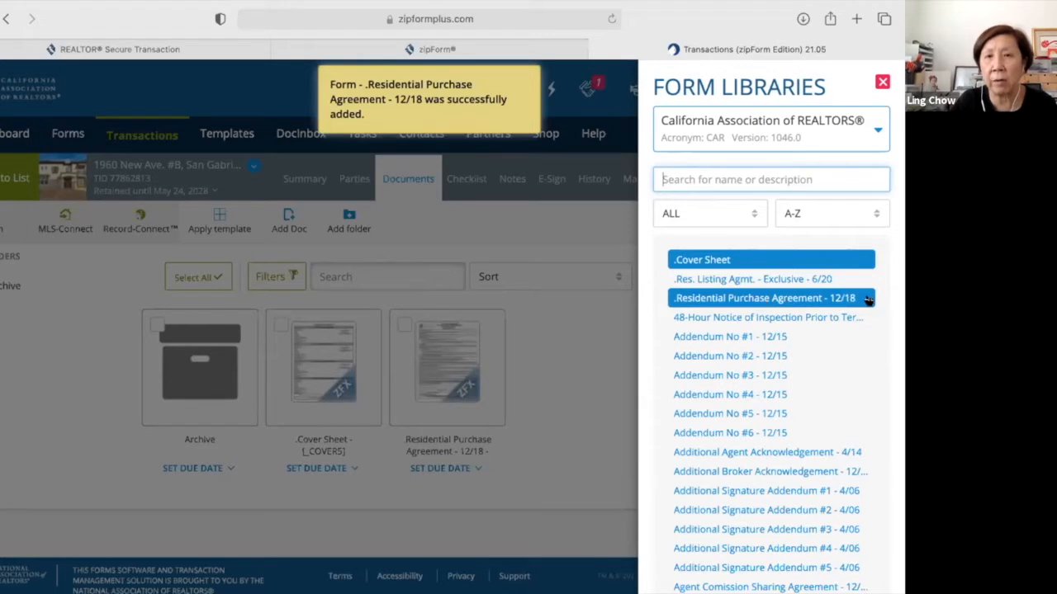
Check the form rows' option menus and add Addendum No #5 to the documents.
click(866, 299)
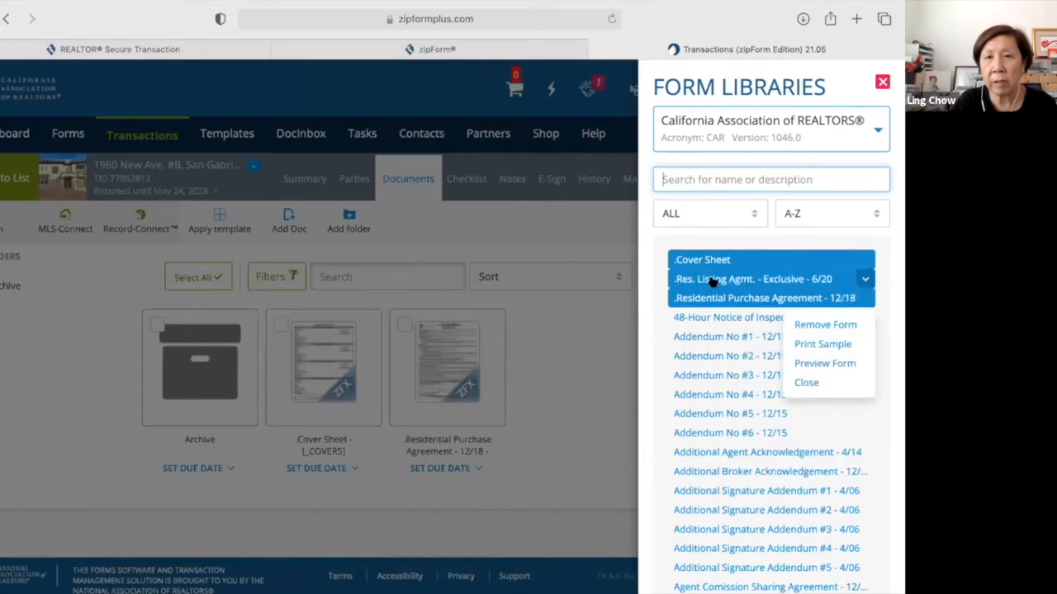
click(863, 281)
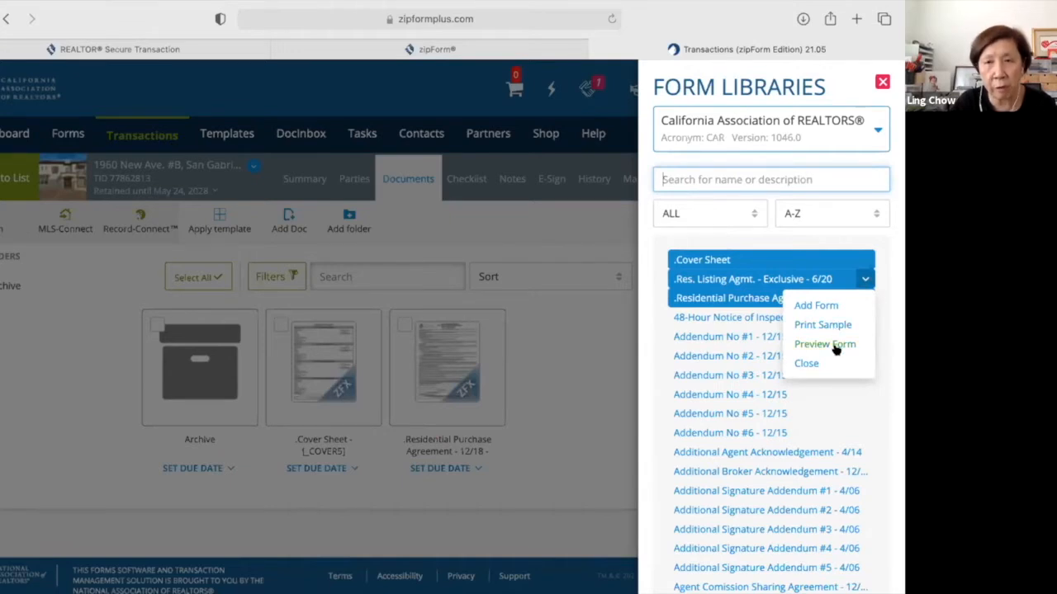
click(806, 365)
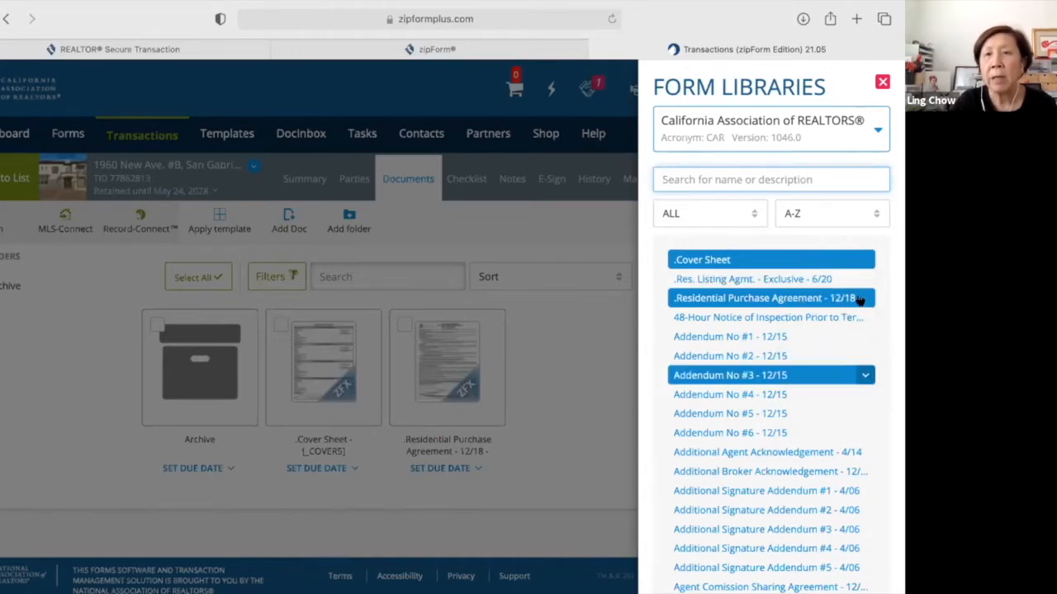
click(861, 298)
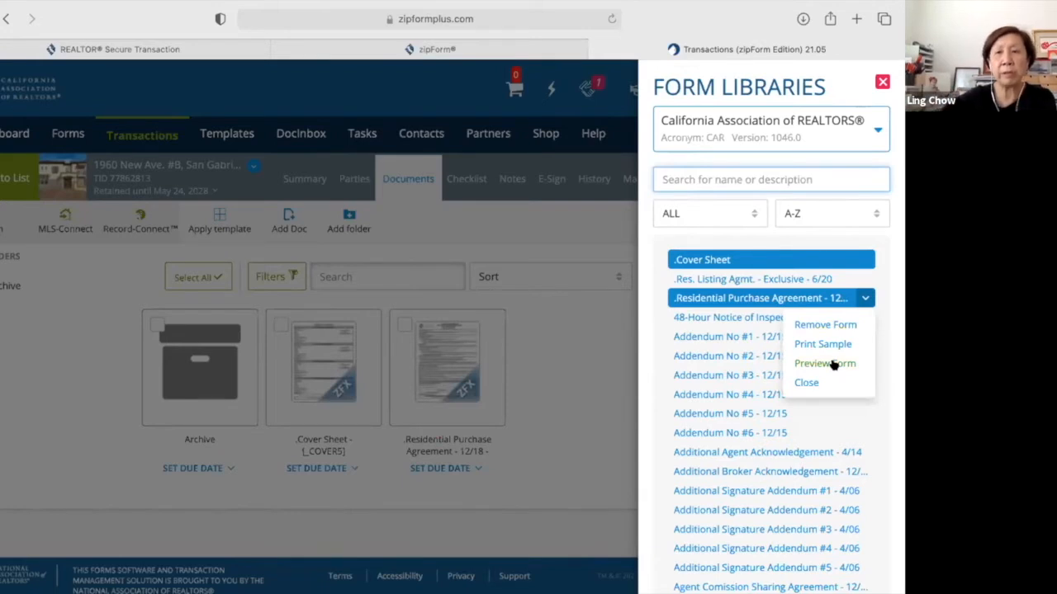
click(844, 416)
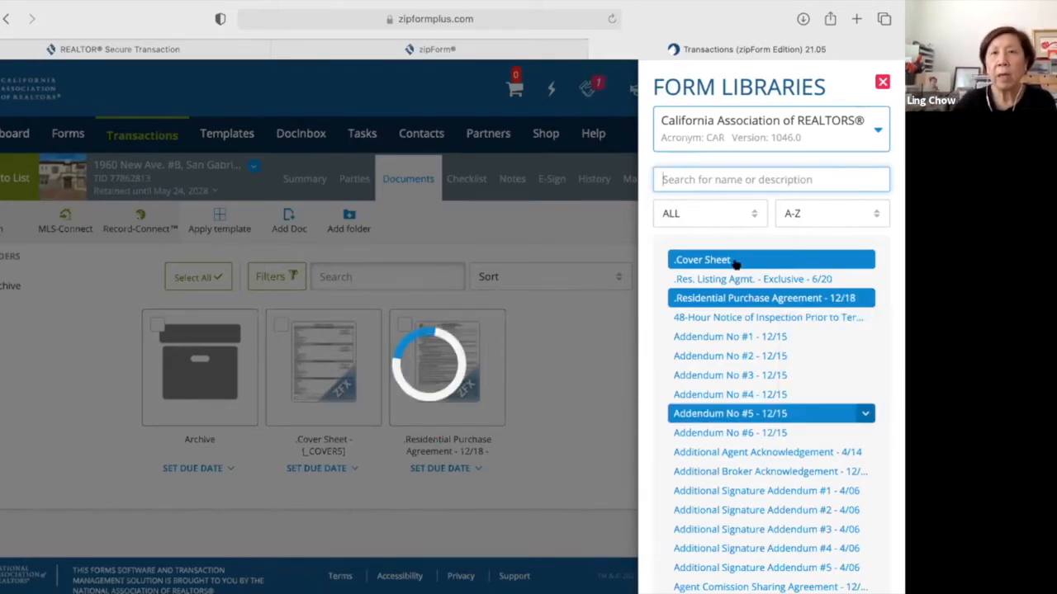
click(757, 216)
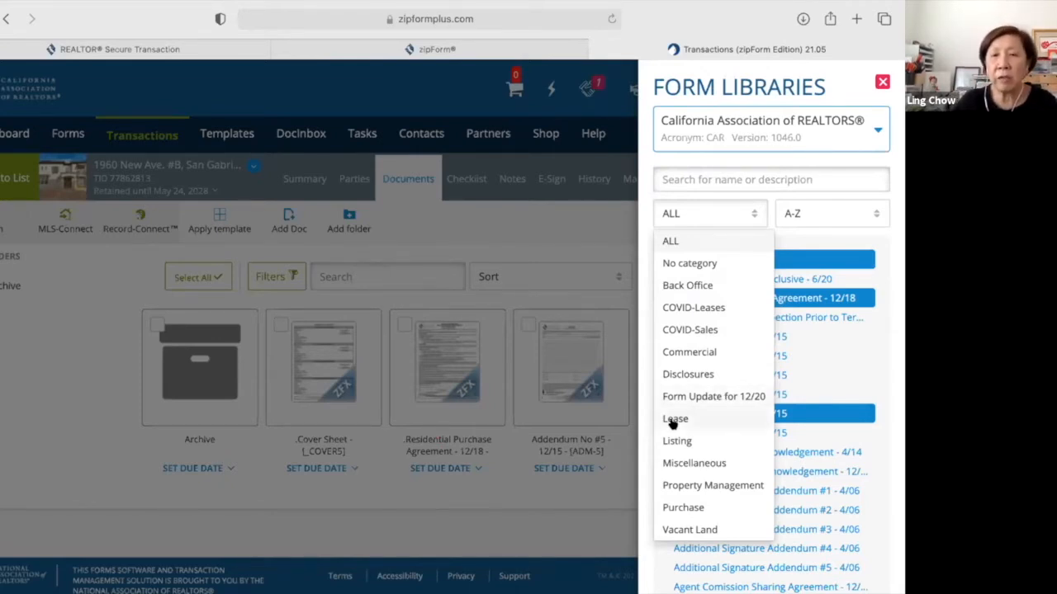
click(686, 508)
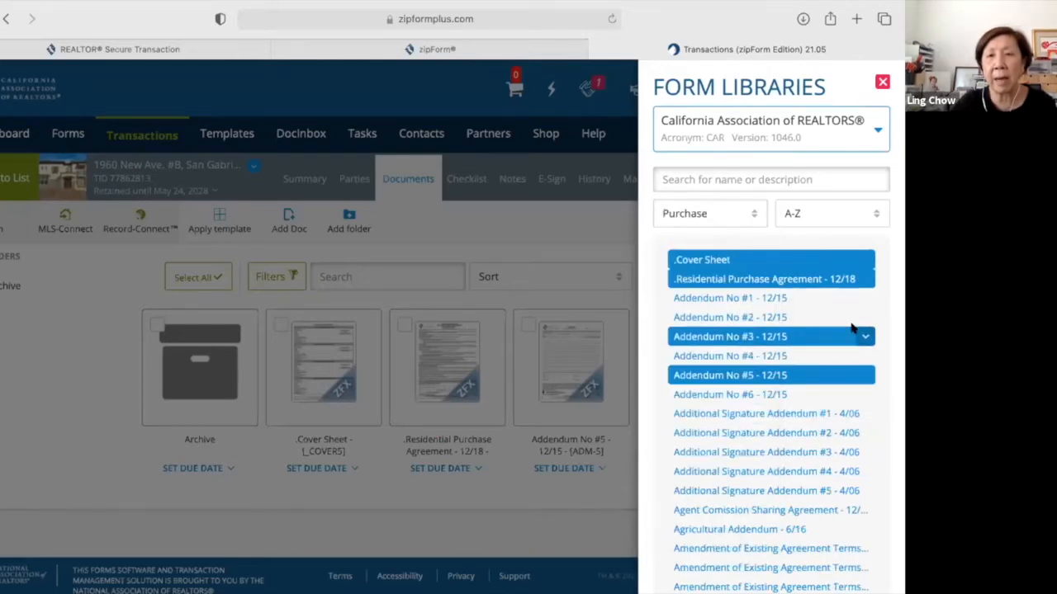
click(863, 375)
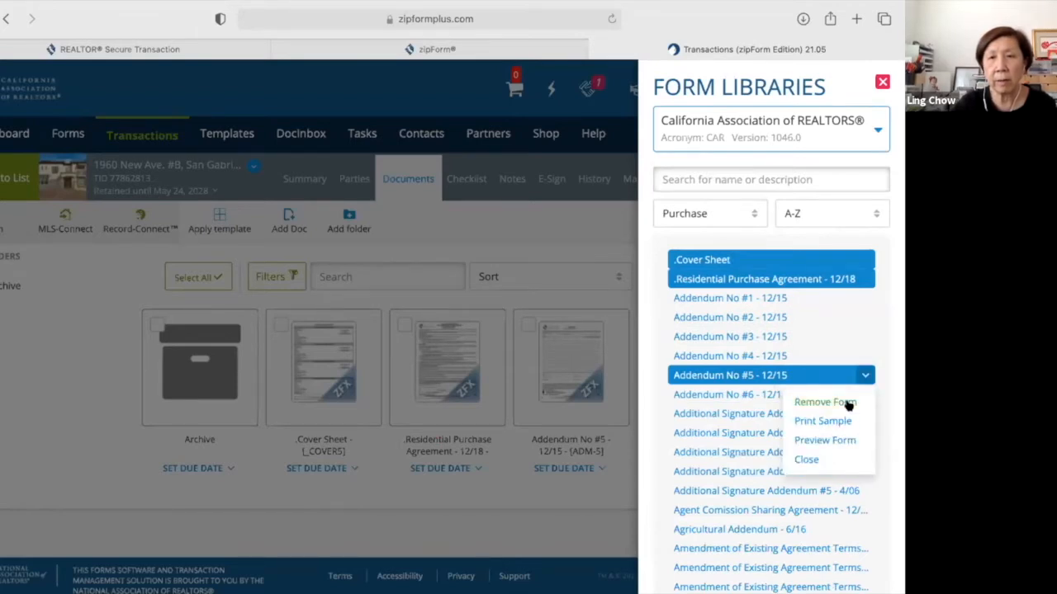
click(821, 402)
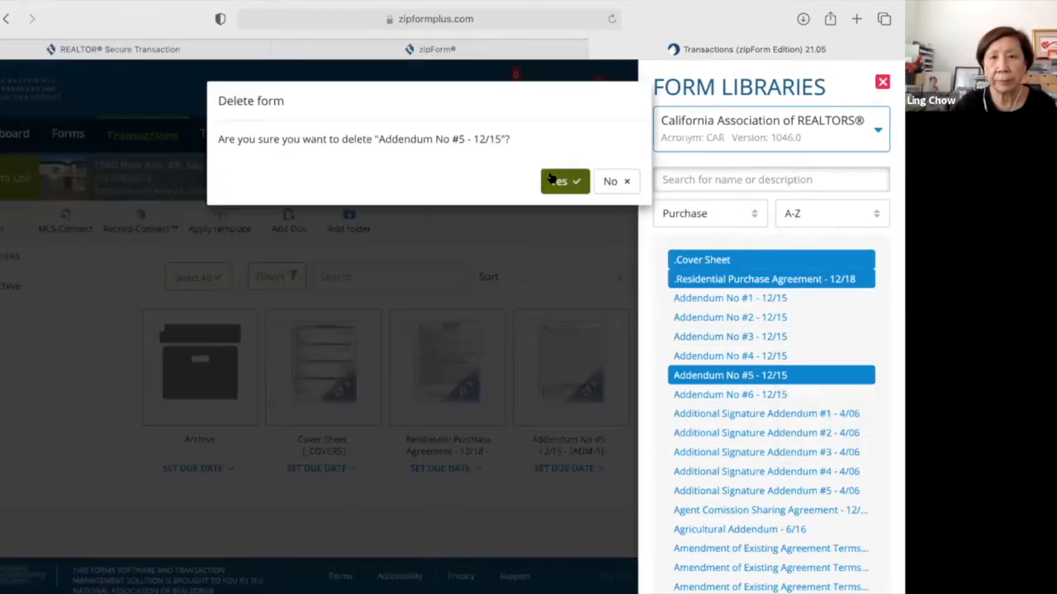
click(559, 181)
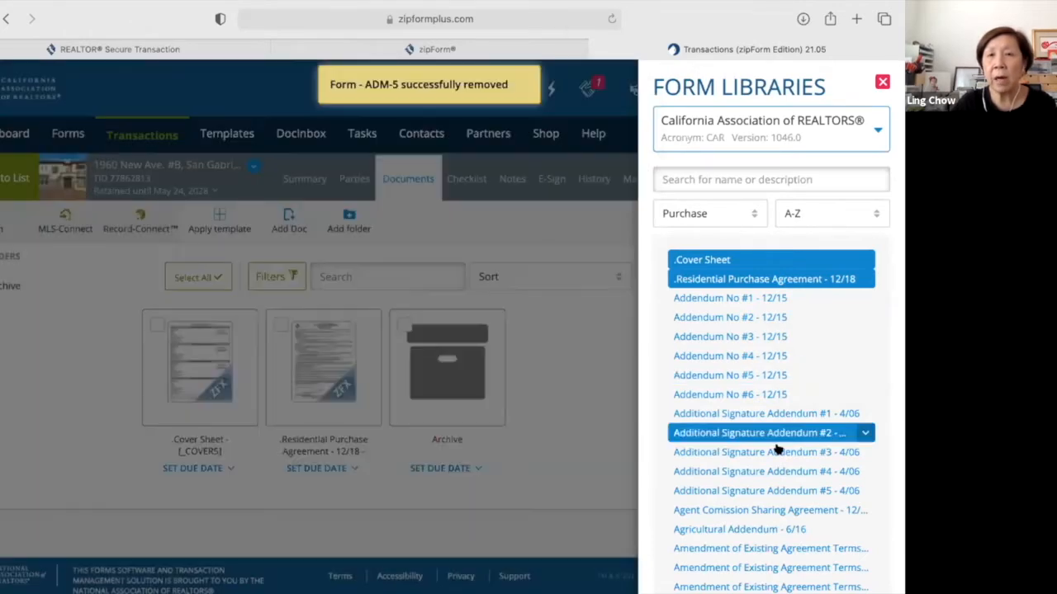
scroll(776, 450, down, 5)
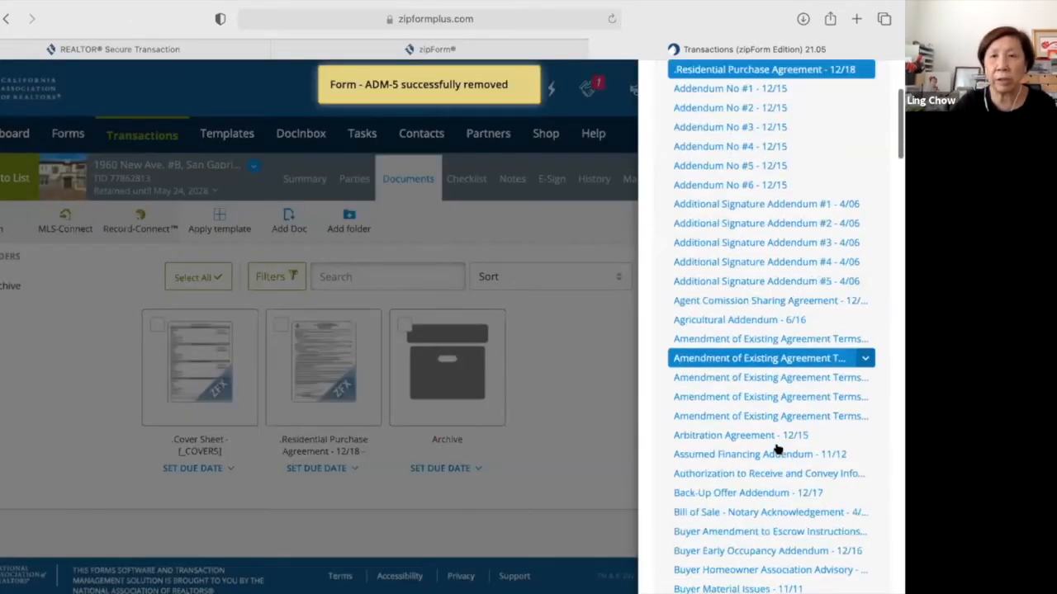
scroll(777, 449, down, 4)
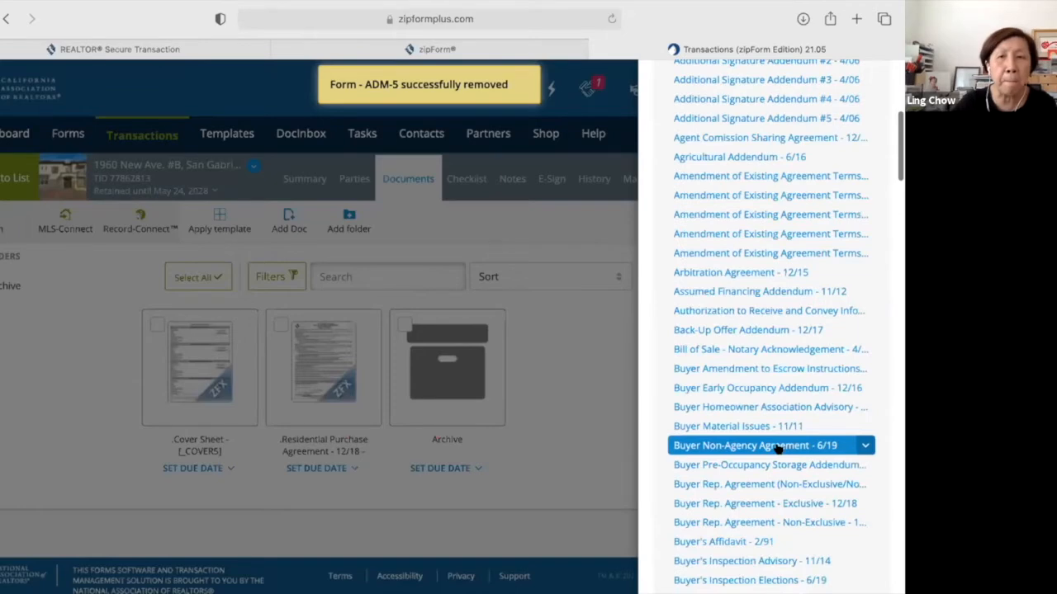
scroll(777, 448, down, 2)
scroll(776, 448, down, 3)
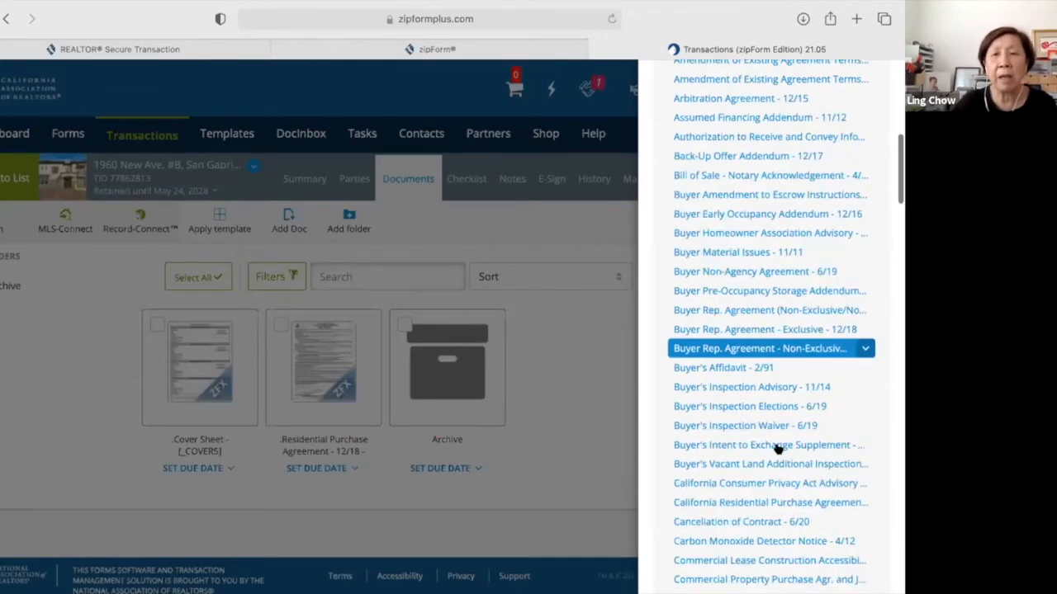
scroll(778, 448, down, 3)
scroll(778, 448, down, 3)
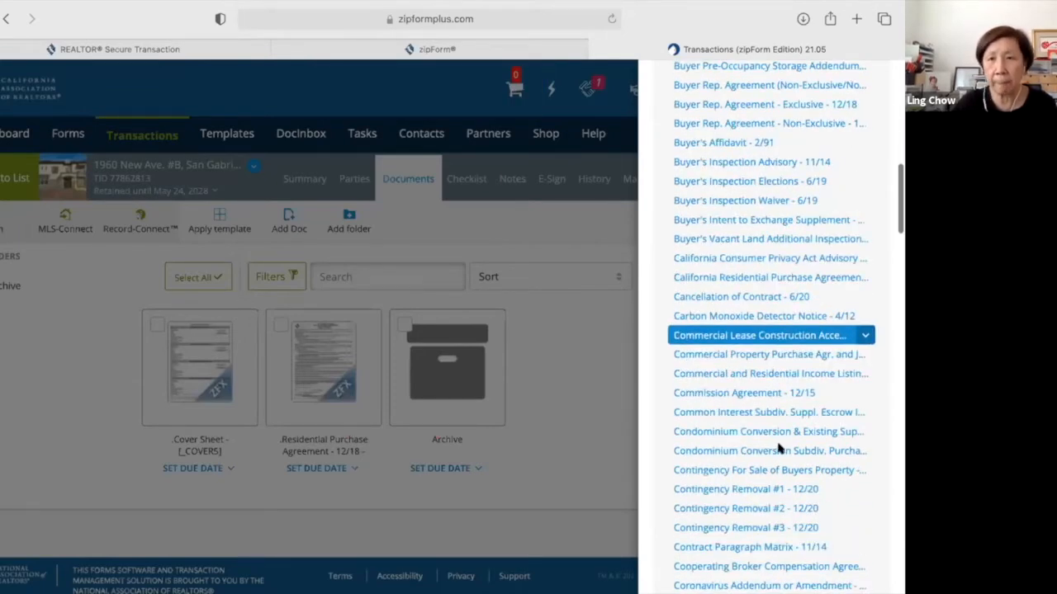
scroll(777, 448, down, 1)
scroll(777, 448, down, 3)
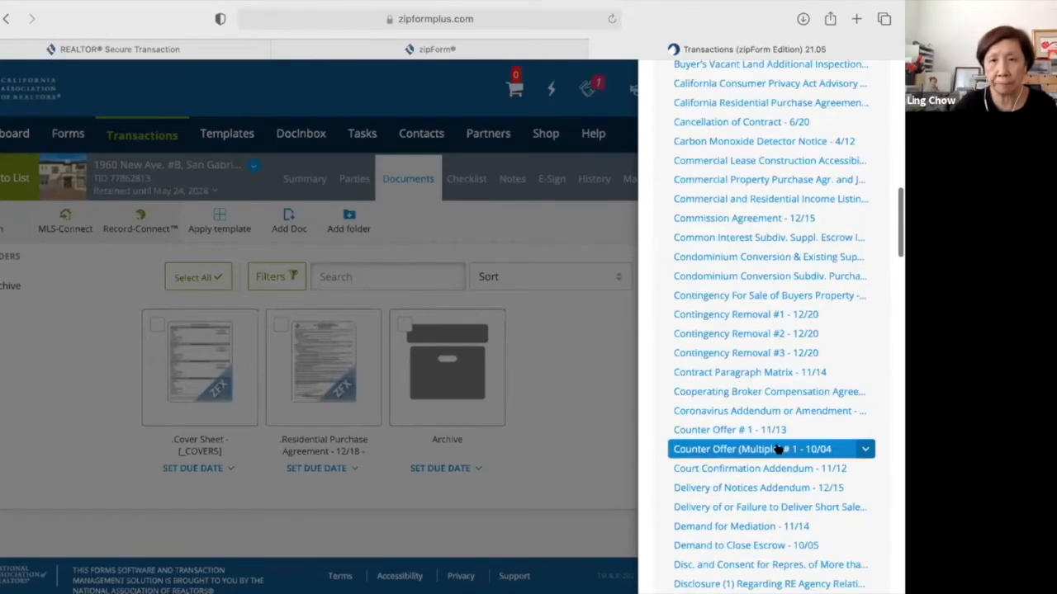
scroll(779, 449, down, 20)
scroll(777, 448, down, 10)
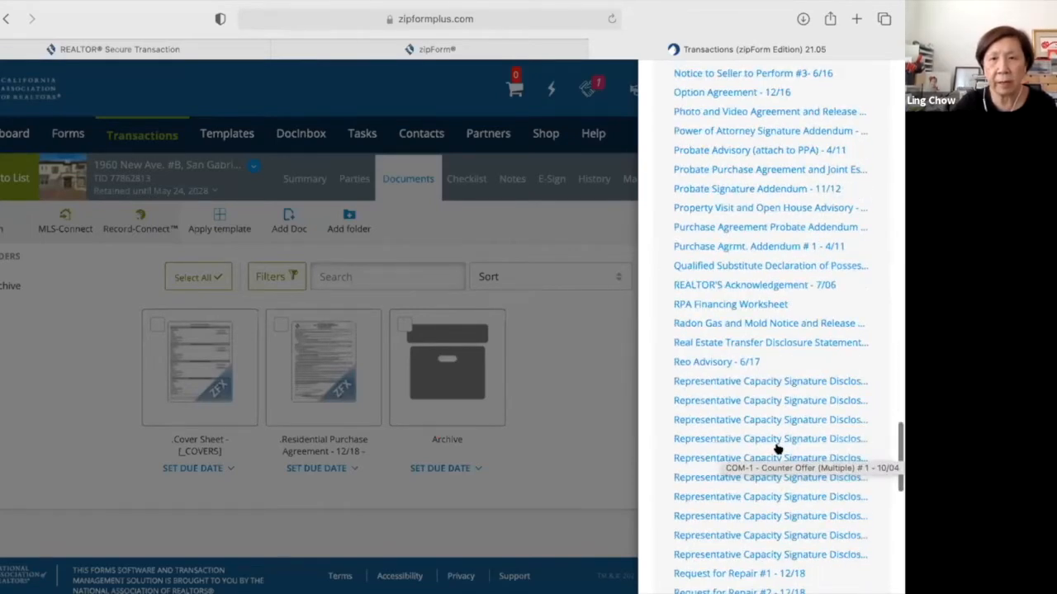
scroll(777, 449, down, 10)
scroll(777, 448, up, 10)
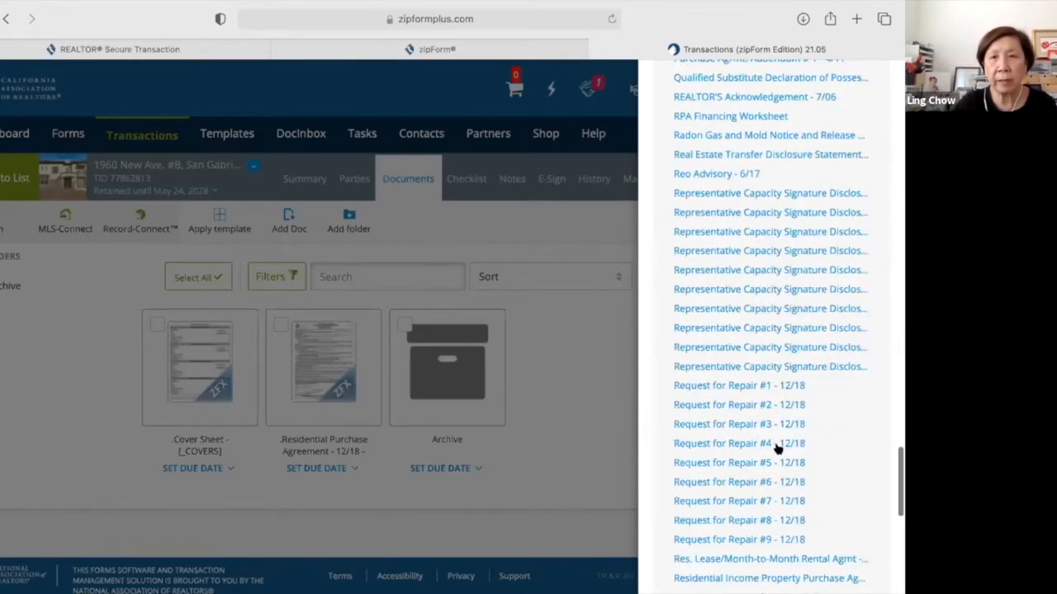
scroll(668, 290, up, 20)
Filter the CAR library to Lease forms, browse them, then switch the category to ALL.
click(753, 214)
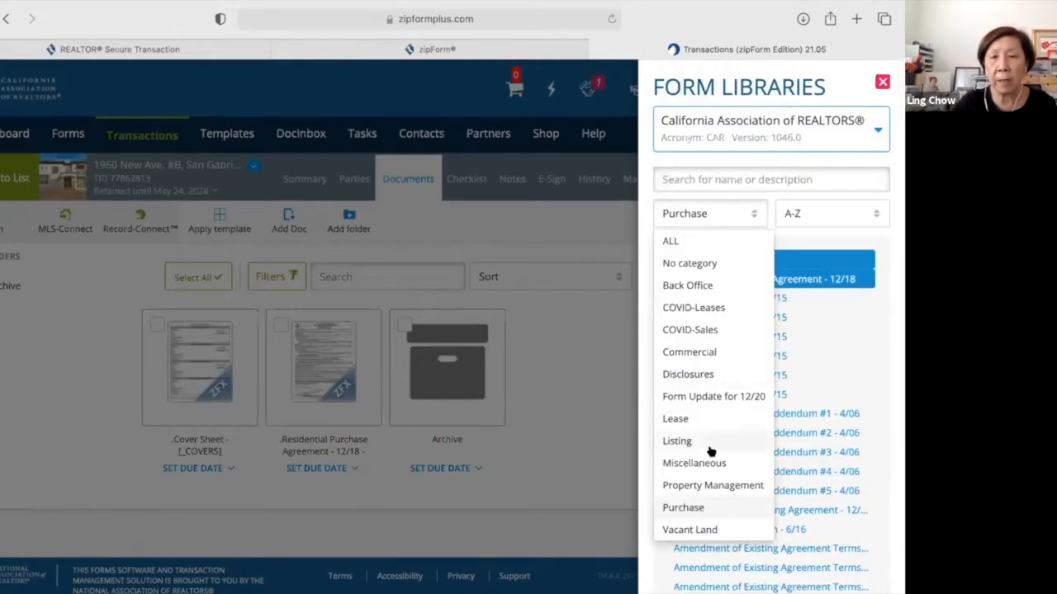
click(703, 421)
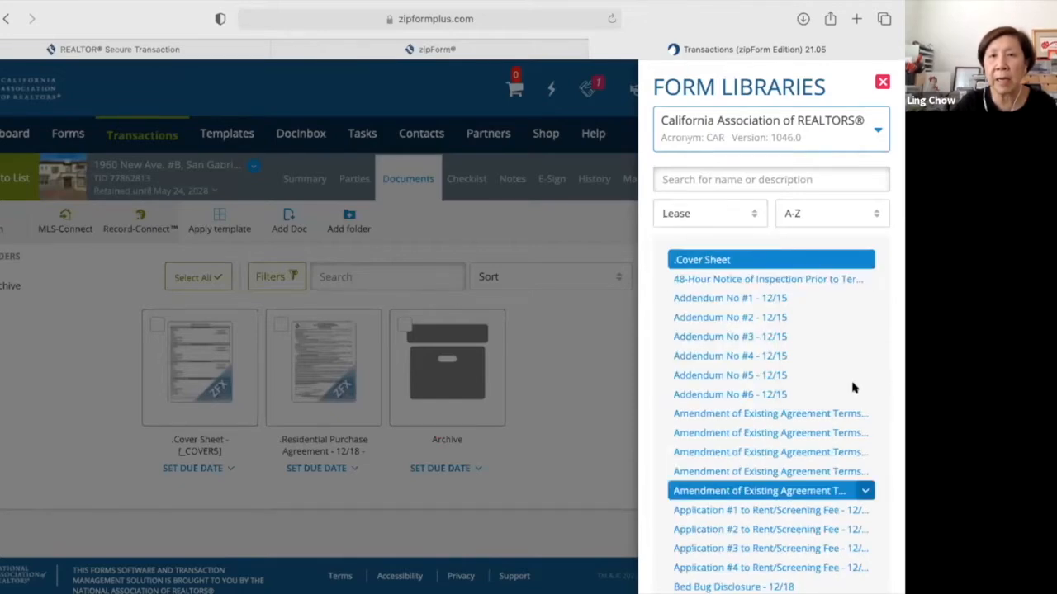
scroll(850, 486, down, 4)
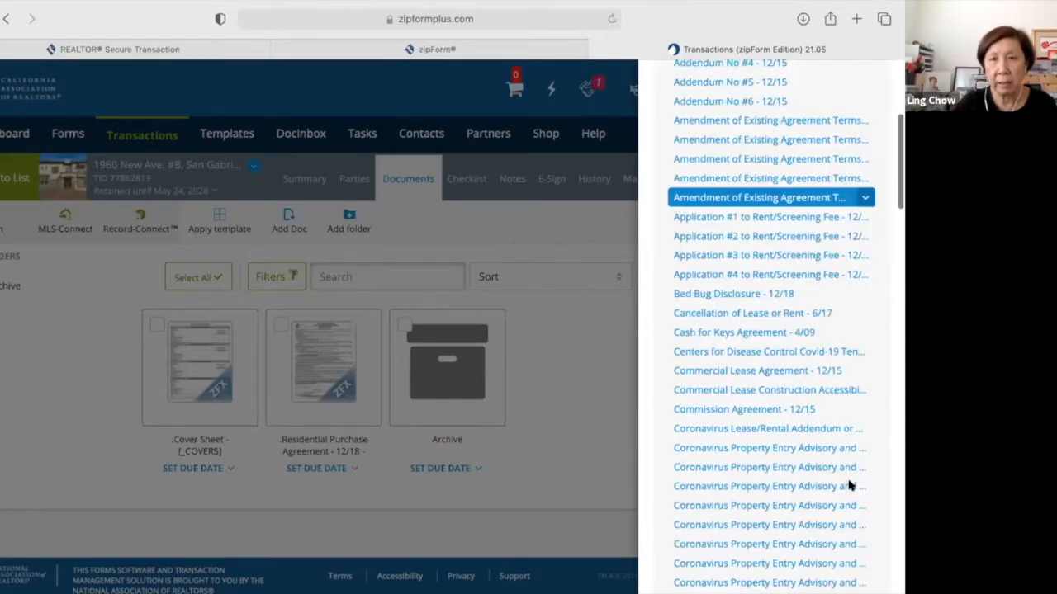
scroll(851, 486, down, 10)
scroll(726, 363, up, 15)
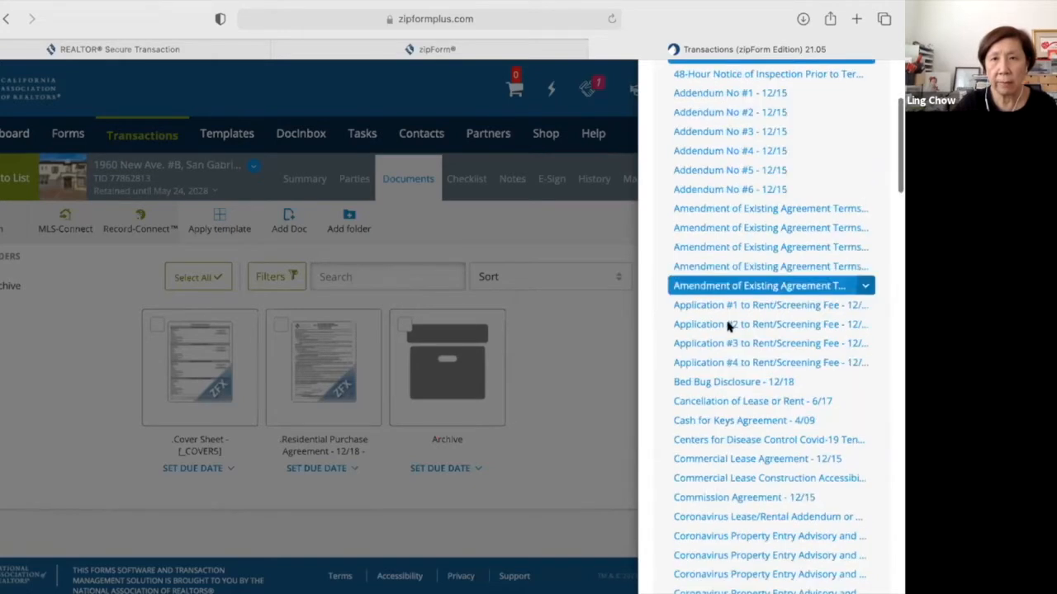
scroll(743, 219, up, 3)
click(739, 220)
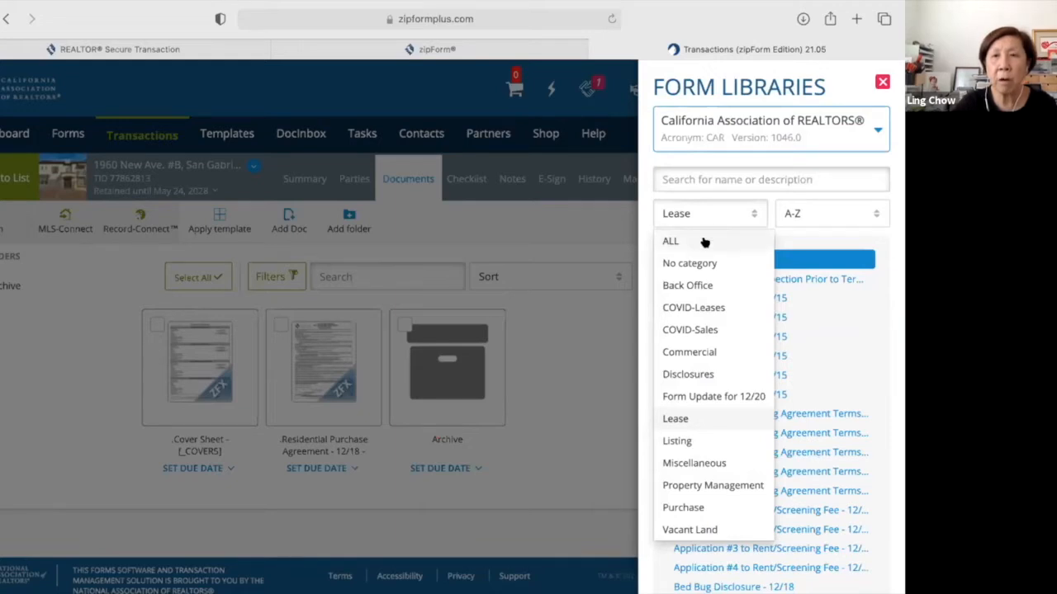
click(704, 242)
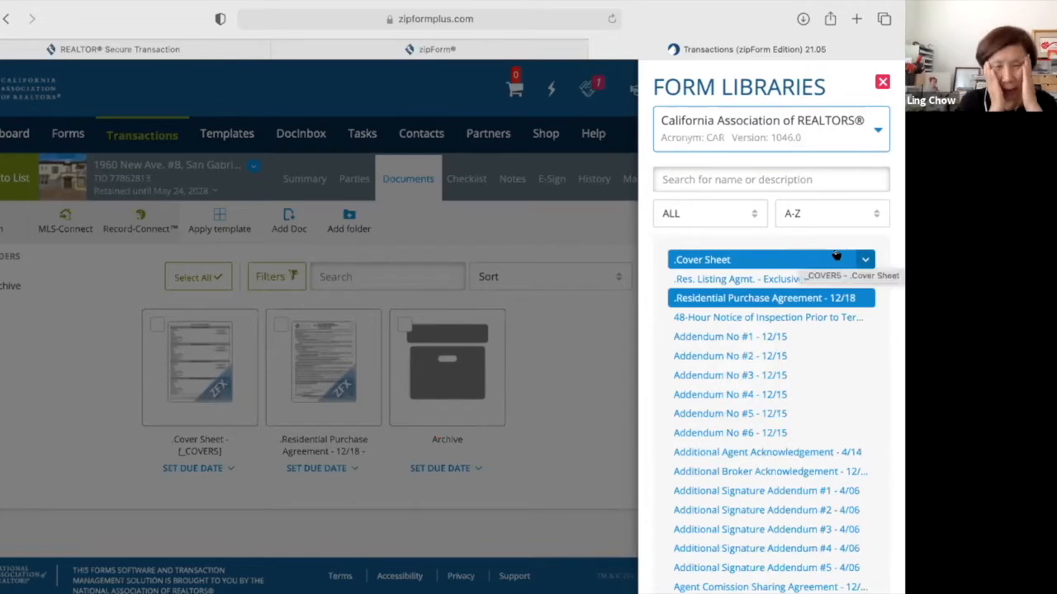
Switch the form library to [CARSL] - CAR Sample Letters and scroll through its letters.
click(877, 132)
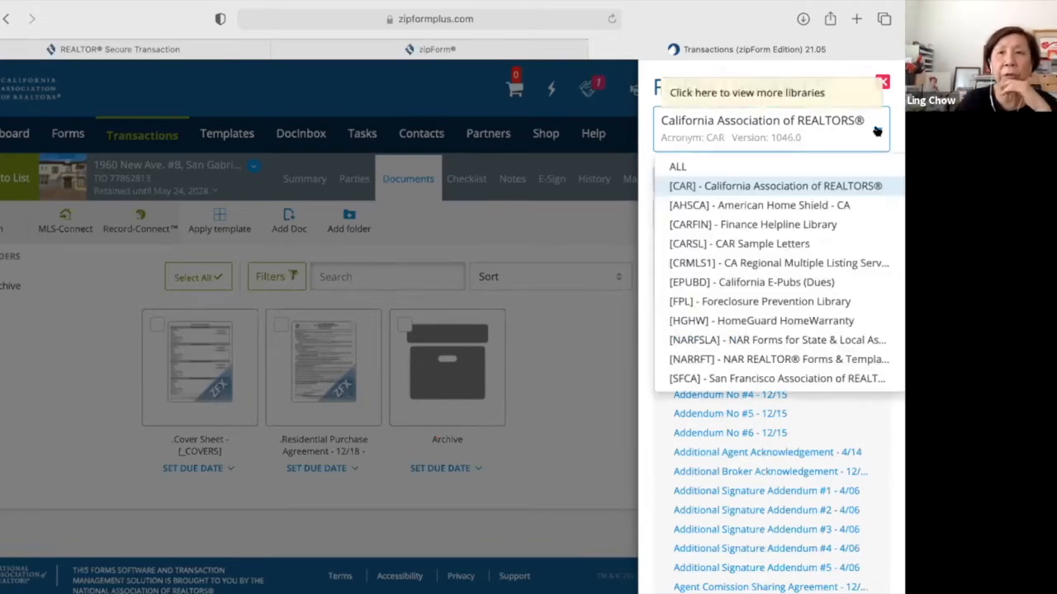
click(765, 244)
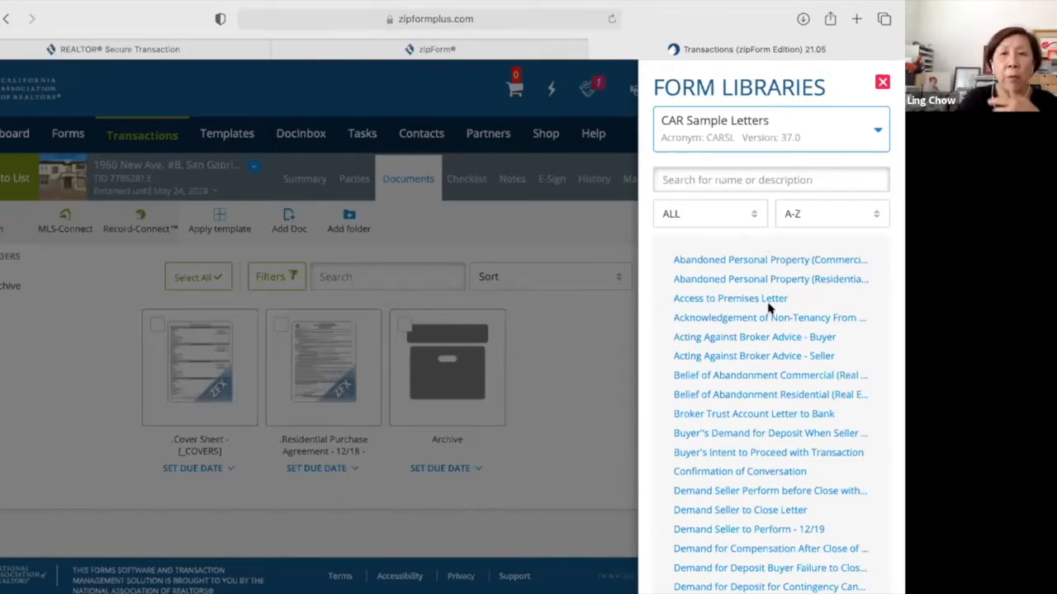
scroll(770, 323, down, 1)
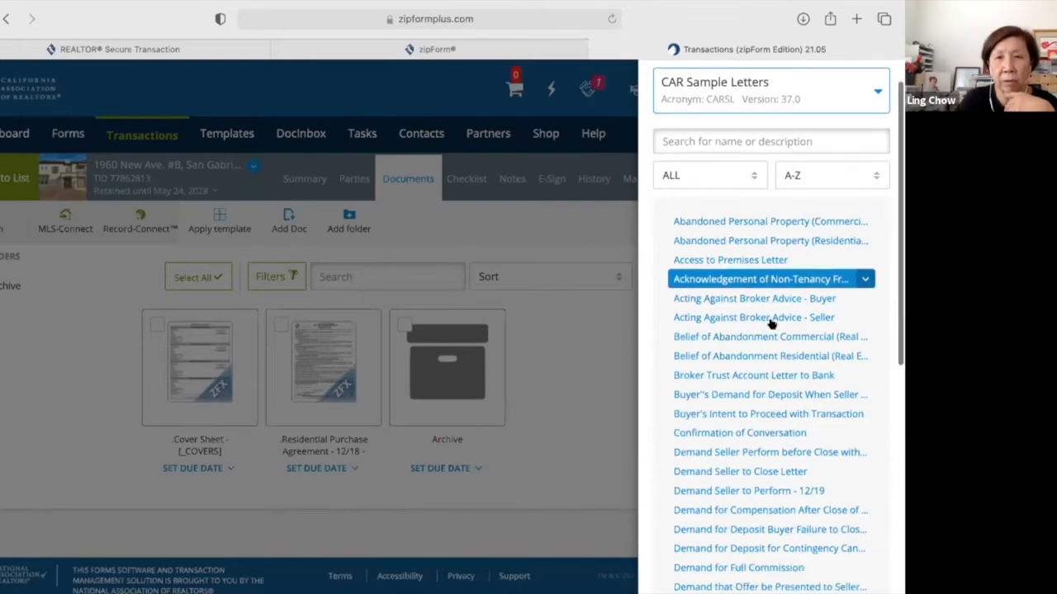
scroll(770, 323, down, 1)
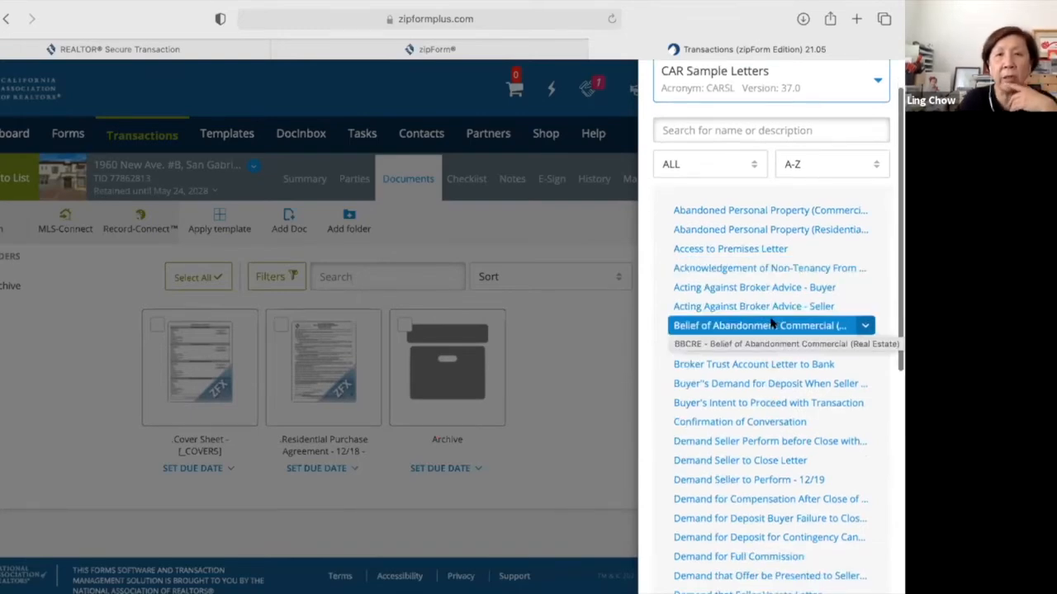
scroll(770, 323, down, 2)
scroll(771, 324, down, 3)
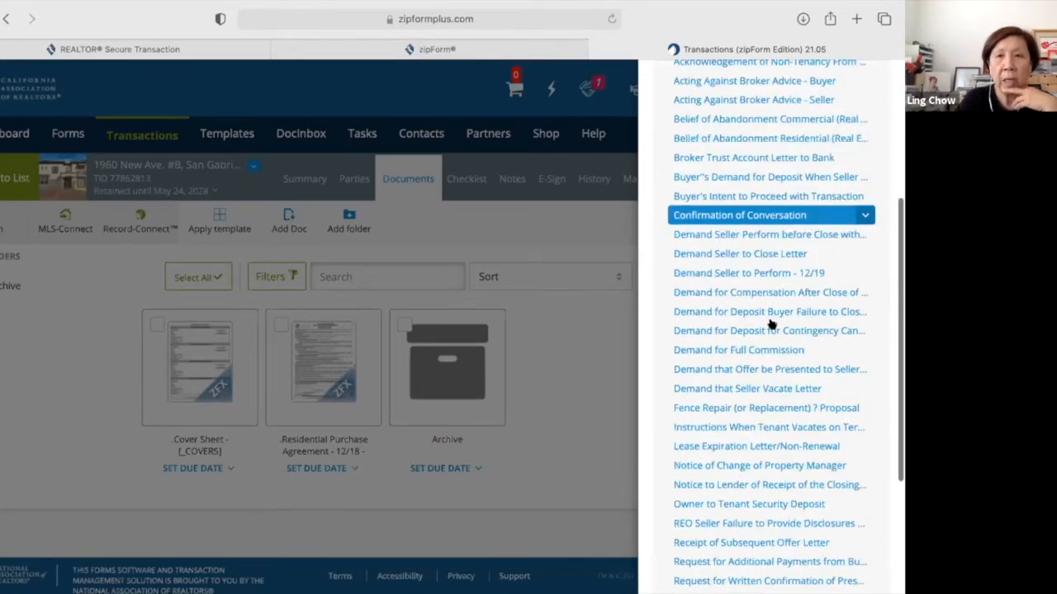
scroll(770, 324, down, 1)
scroll(770, 323, down, 1)
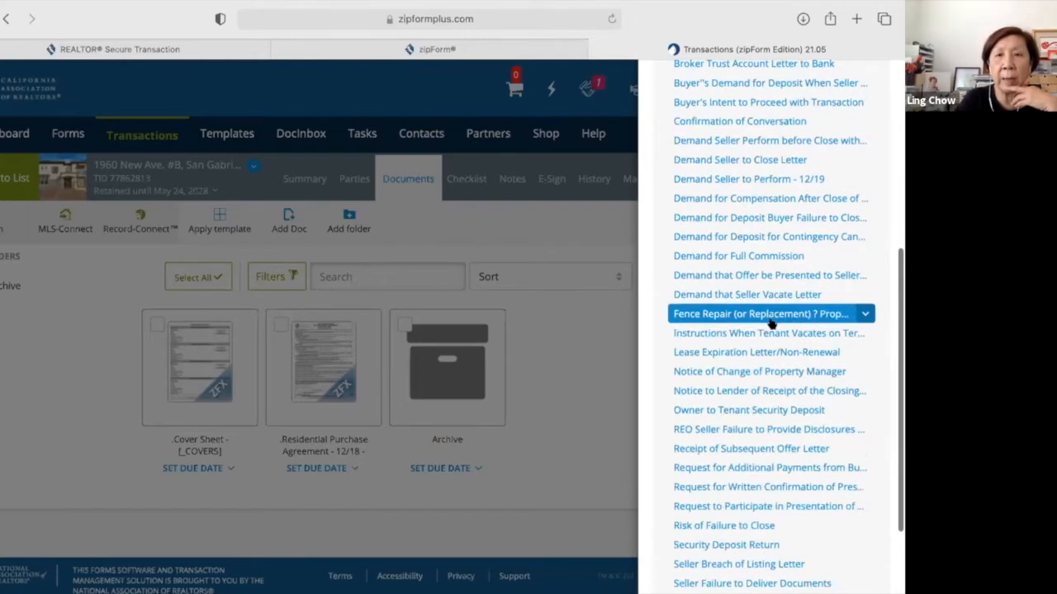
scroll(770, 324, up, 5)
scroll(757, 283, up, 3)
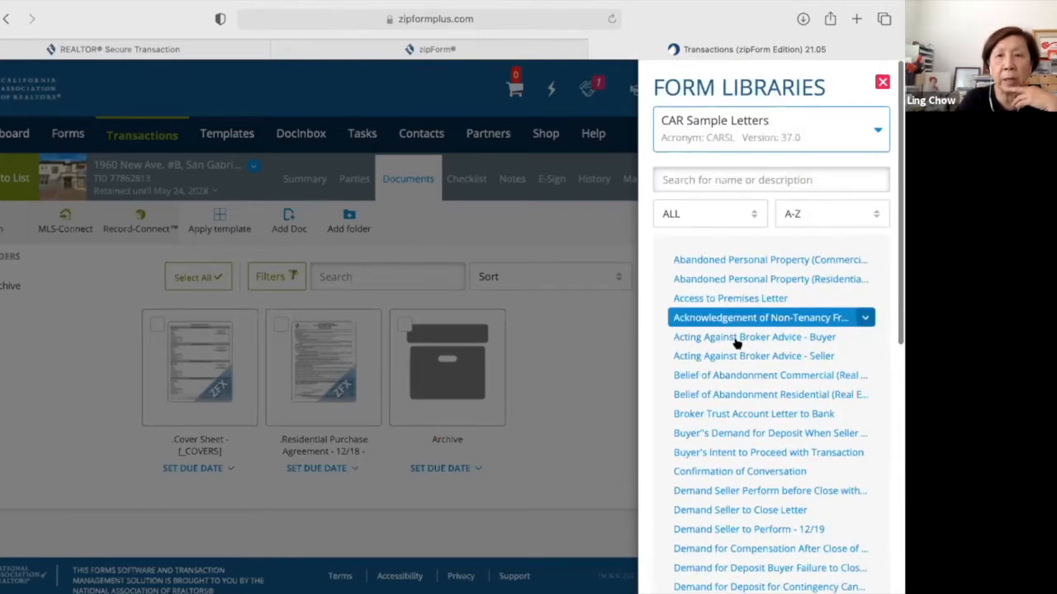
Add Demand Seller to Perform - 12/19, after removing an accidentally added Broker Trust Account Letter to Bank.
click(756, 417)
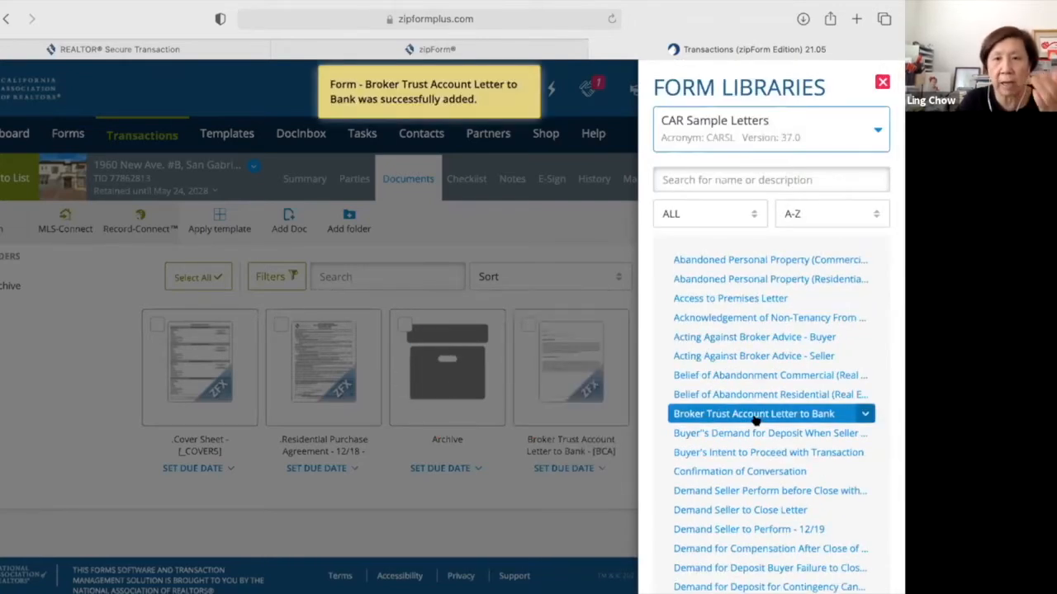
click(790, 414)
scroll(739, 374, down, 5)
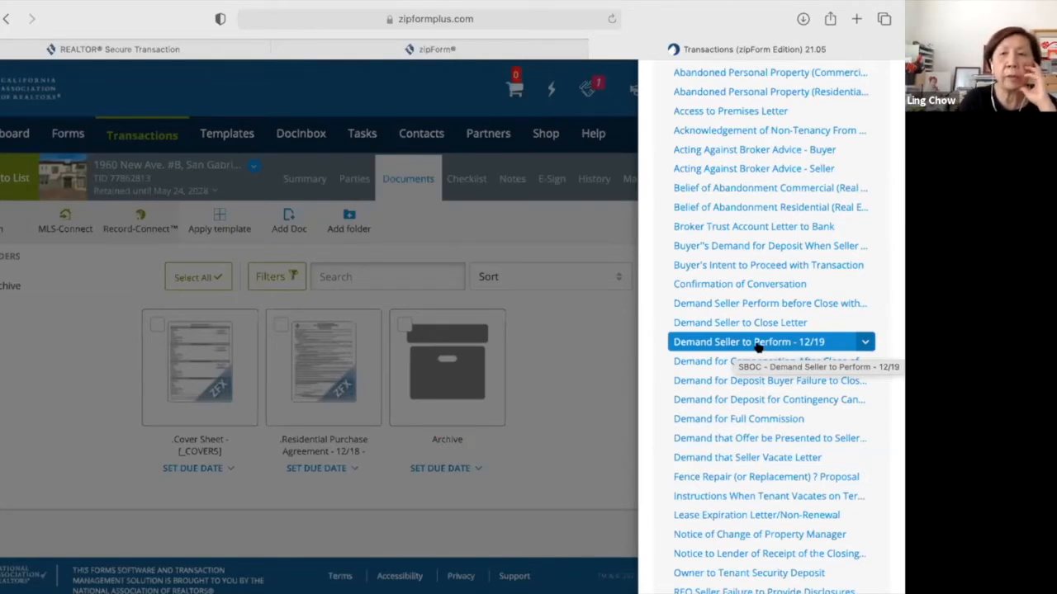
click(758, 348)
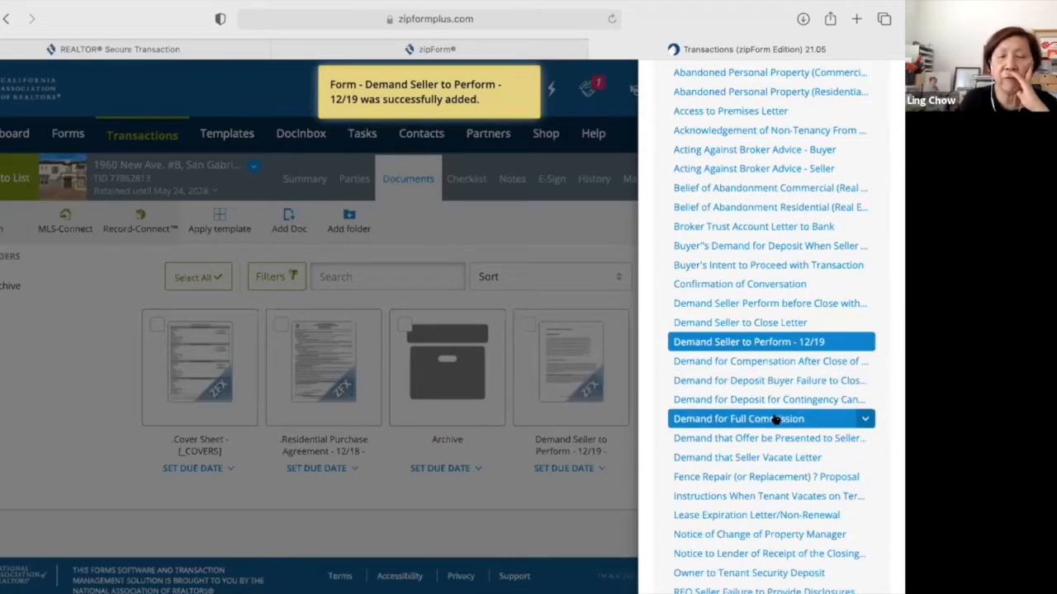
scroll(776, 419, down, 5)
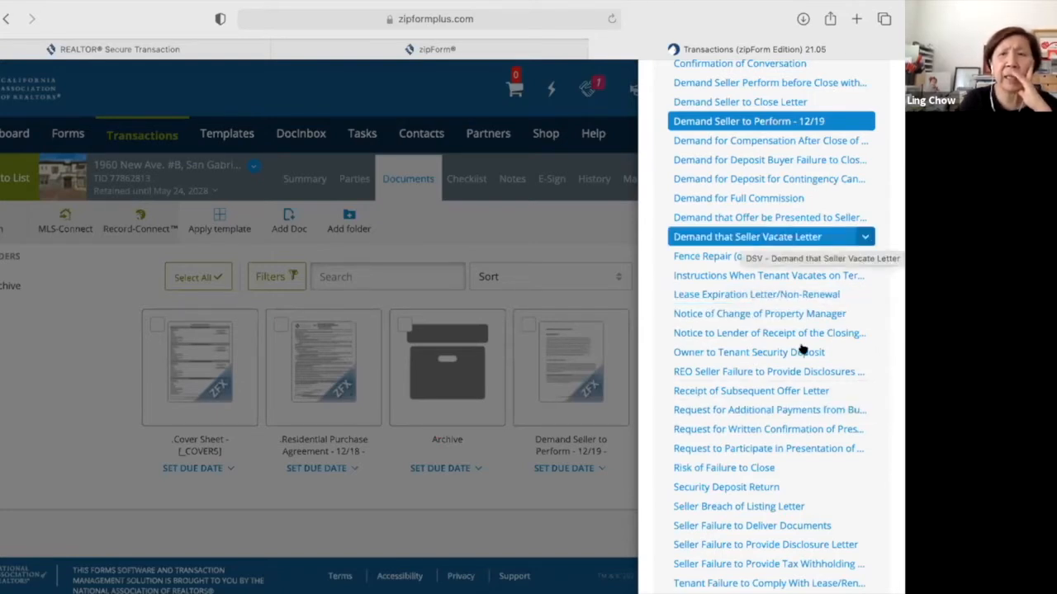
scroll(799, 431, down, 2)
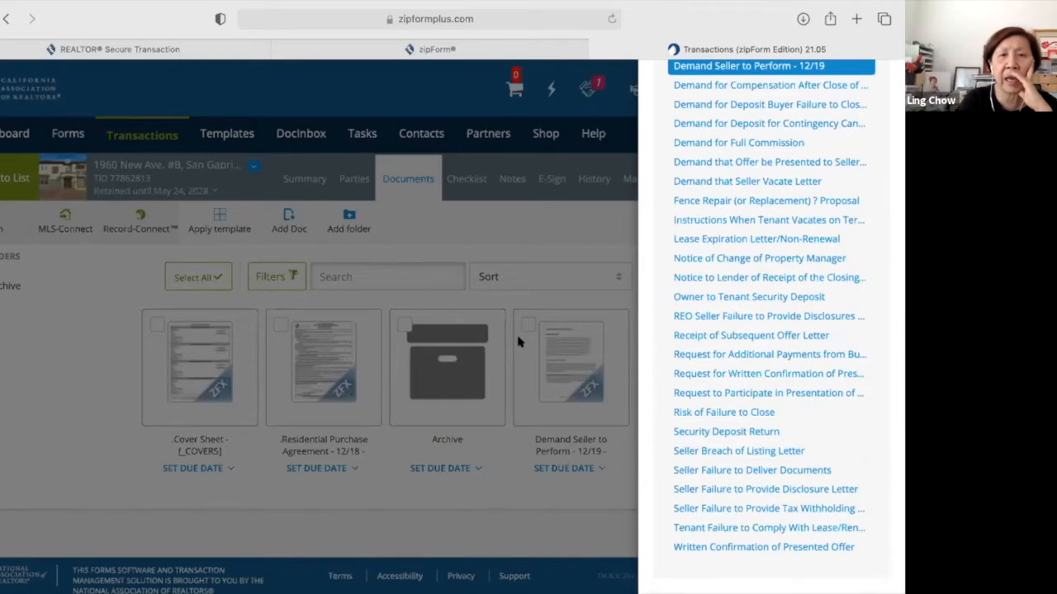
Open the Demand Seller to Perform letter and read through all its pages.
click(555, 369)
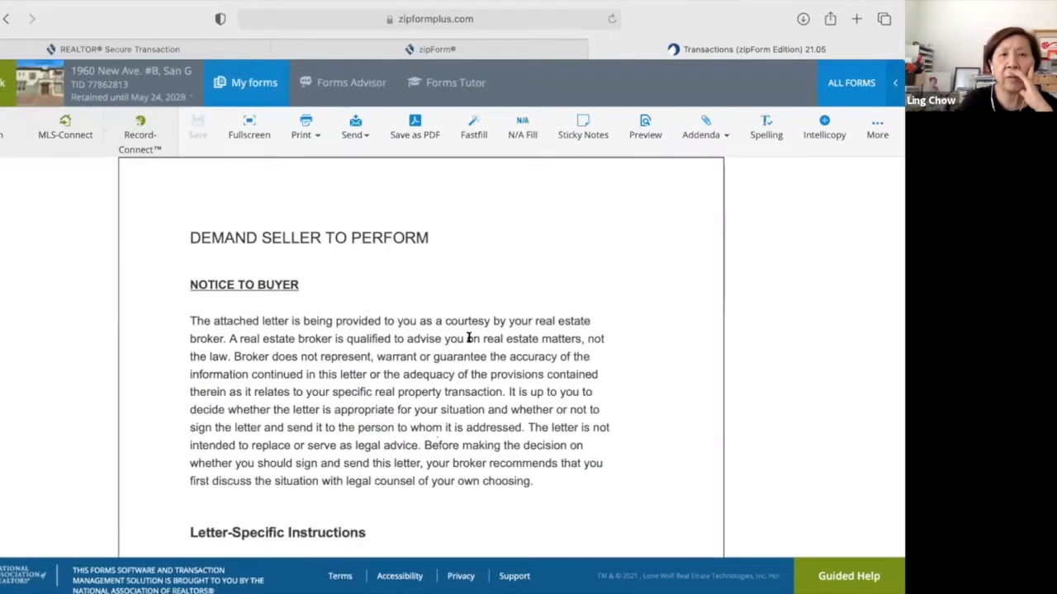
scroll(468, 337, down, 3)
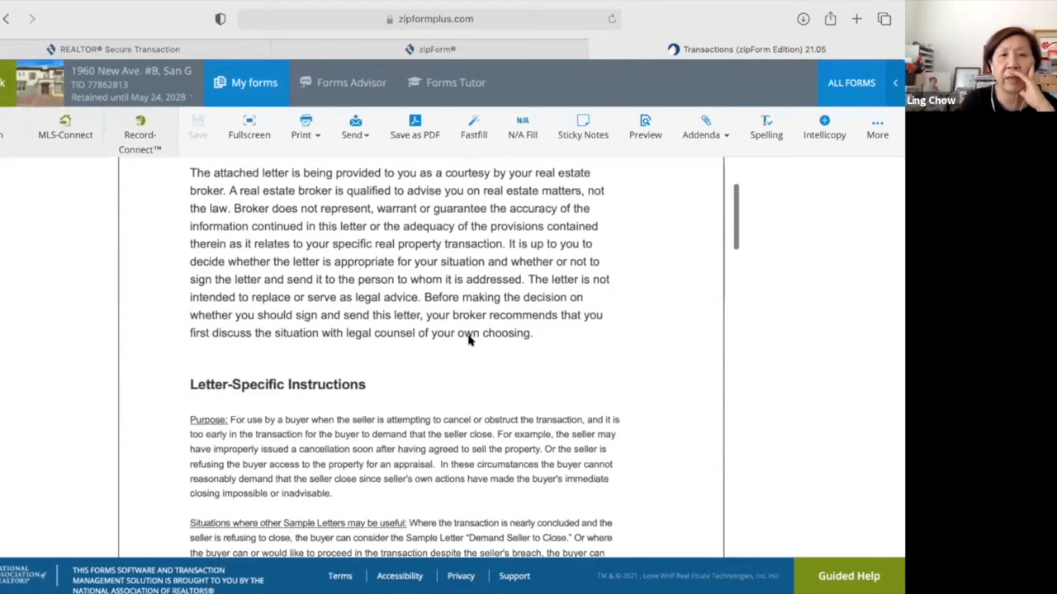
scroll(468, 337, down, 4)
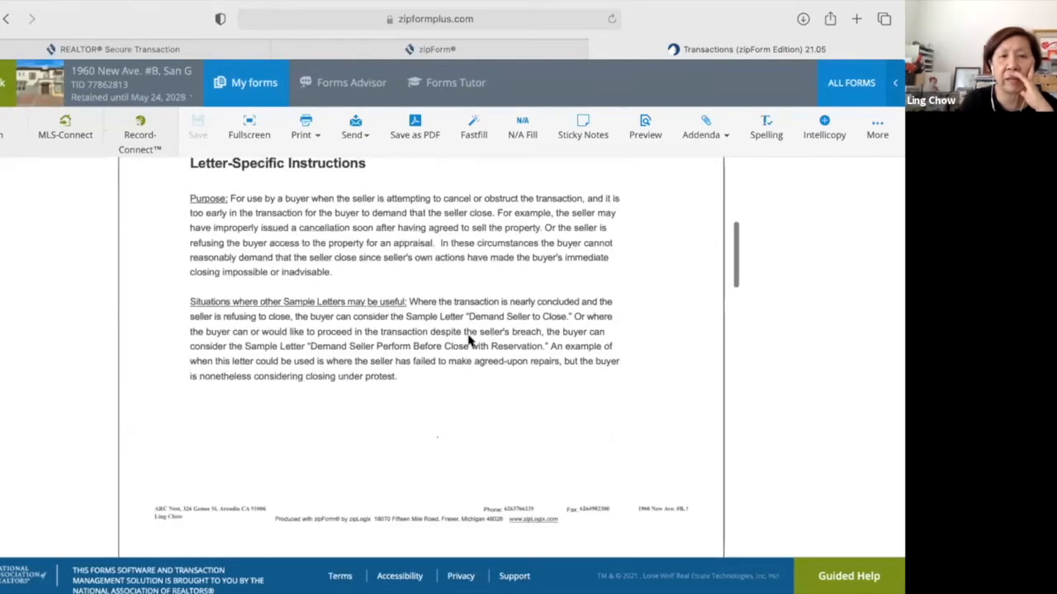
scroll(468, 338, down, 7)
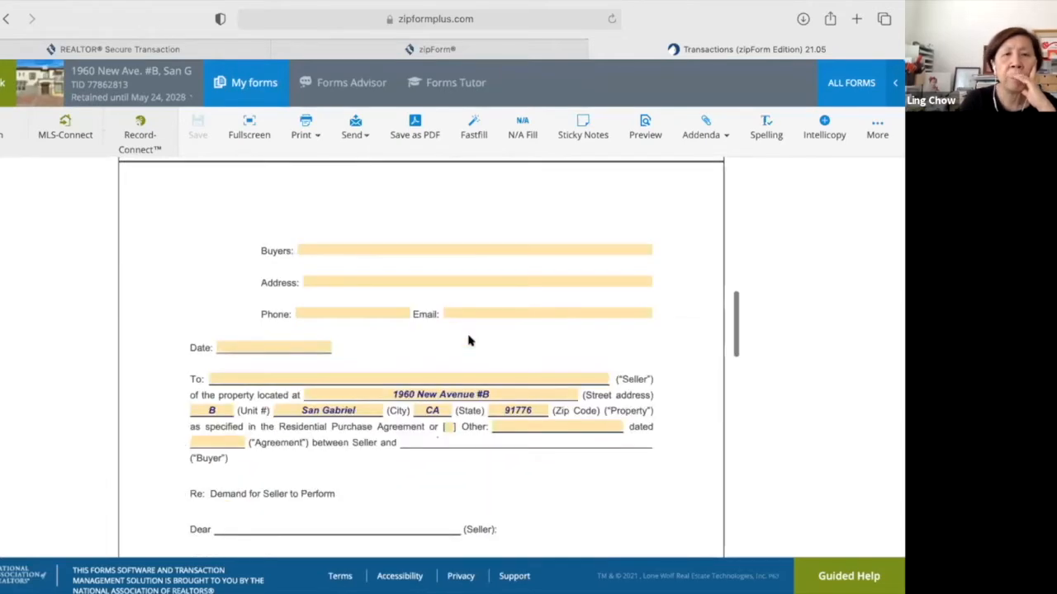
scroll(468, 341, down, 2)
scroll(468, 341, down, 2)
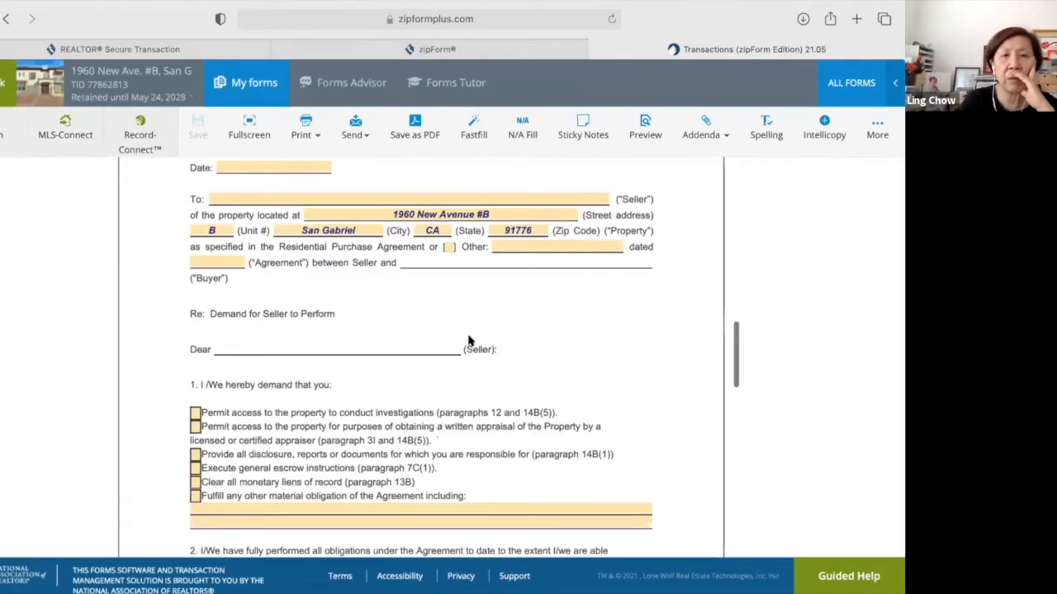
scroll(468, 341, down, 1)
scroll(469, 341, down, 2)
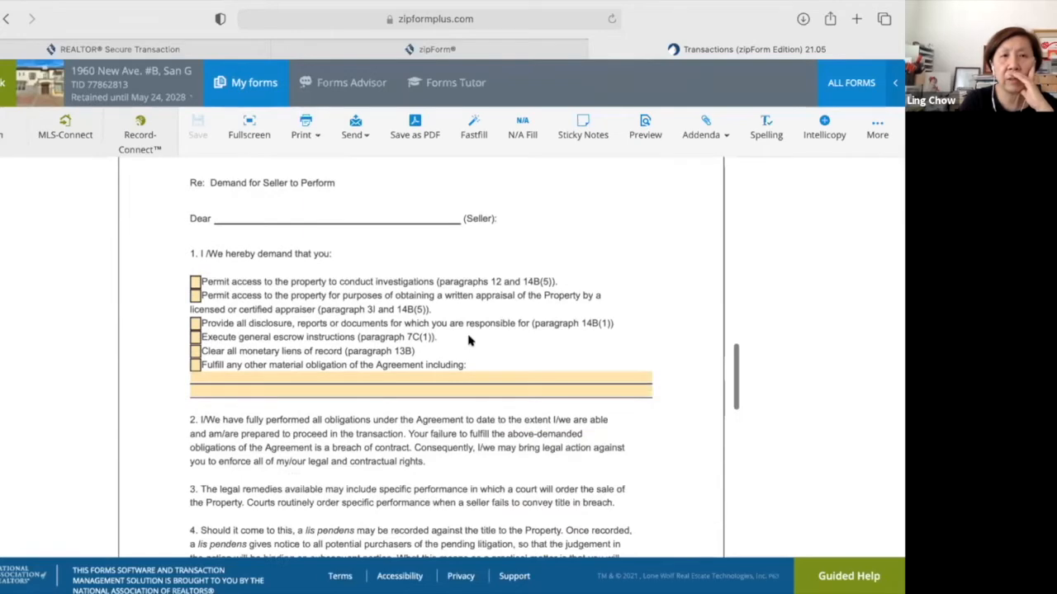
scroll(481, 404, down, 10)
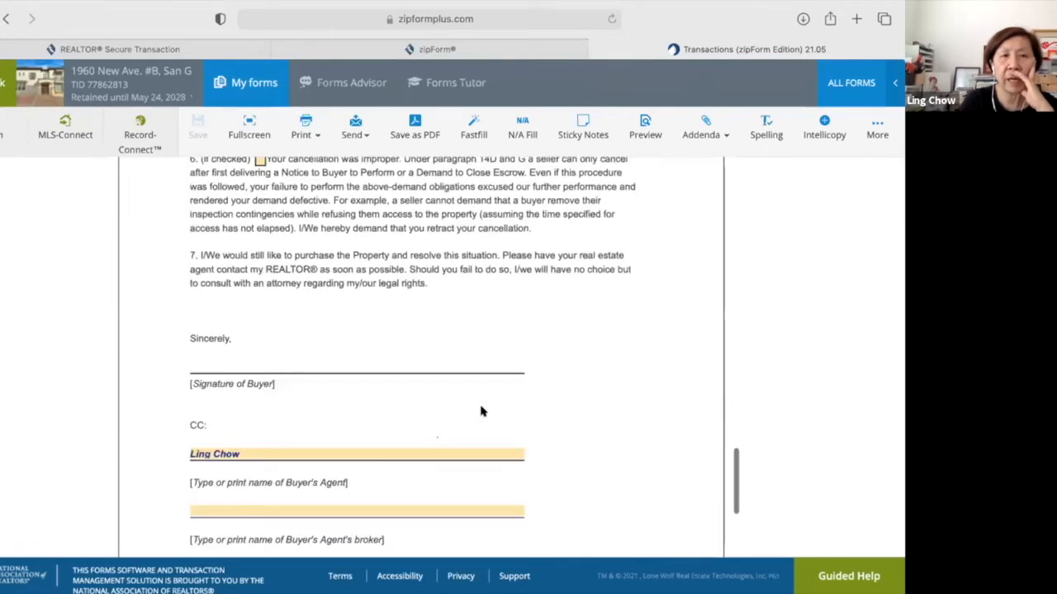
scroll(482, 411, down, 5)
scroll(481, 410, up, 15)
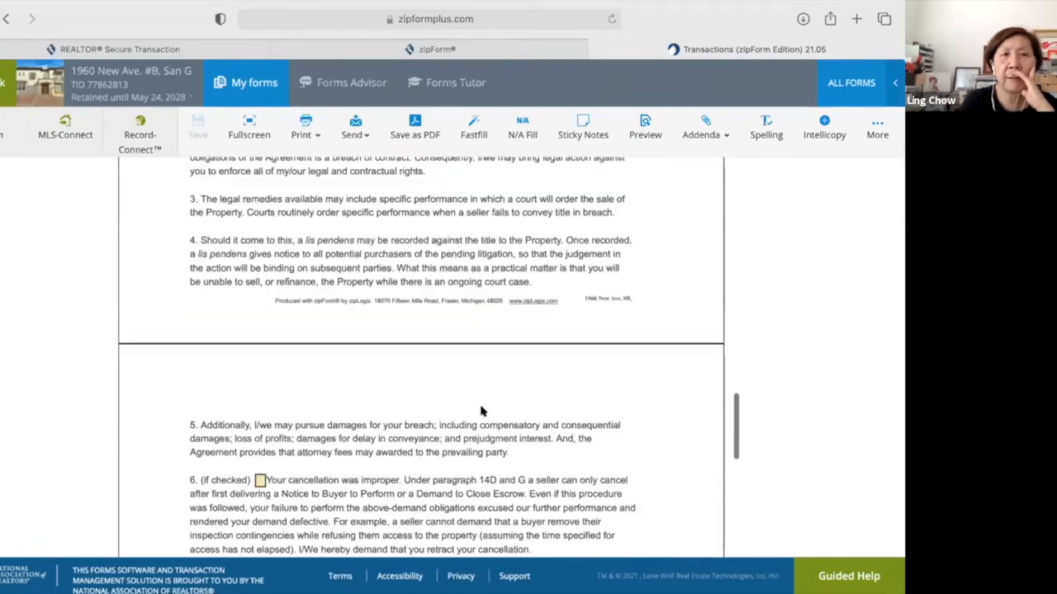
scroll(482, 405, up, 10)
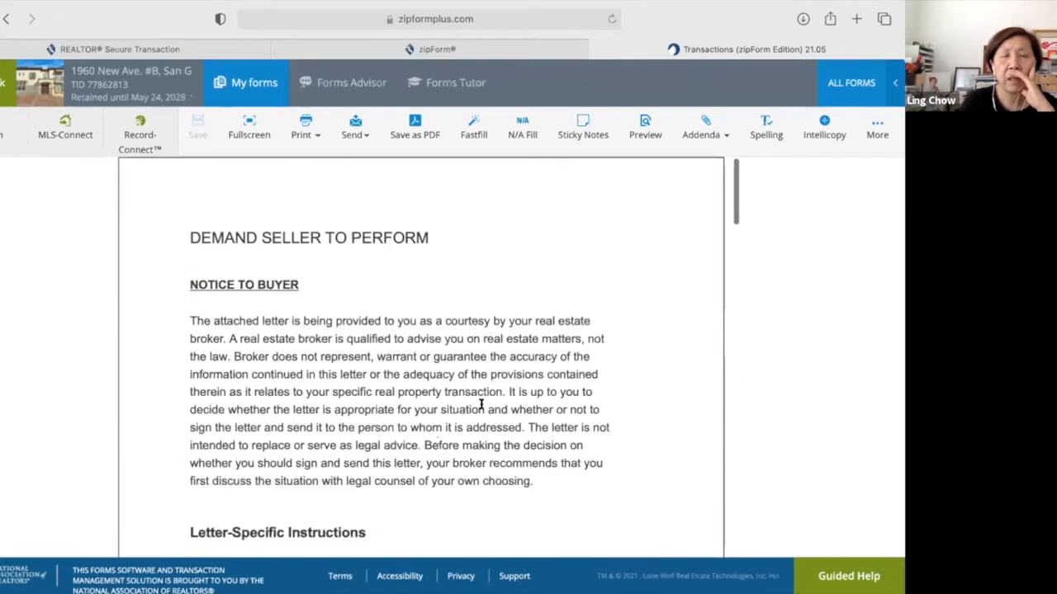
scroll(481, 405, up, 2)
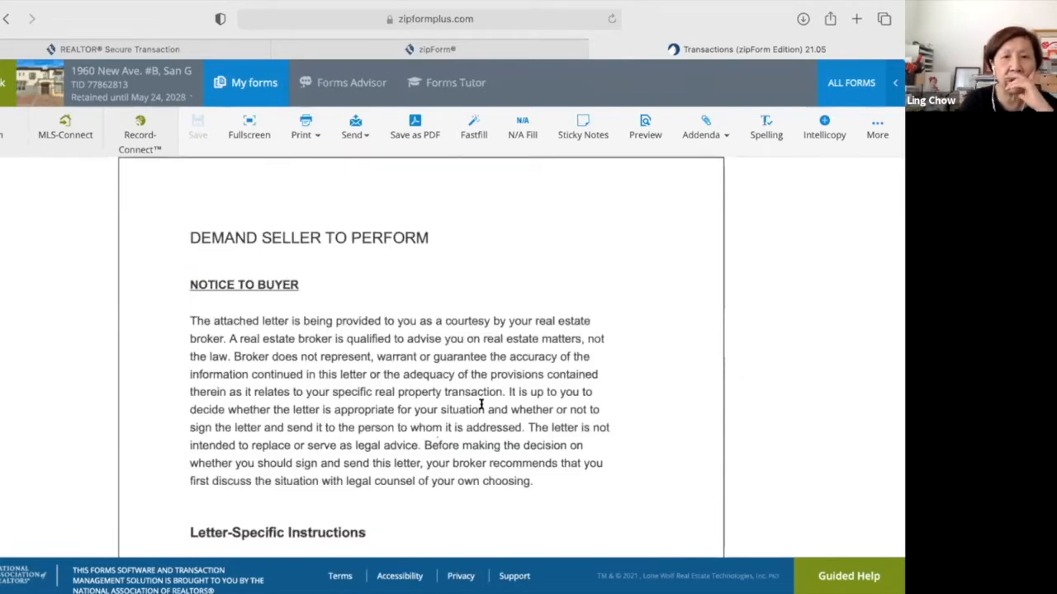
scroll(483, 411, down, 2)
scroll(482, 412, down, 5)
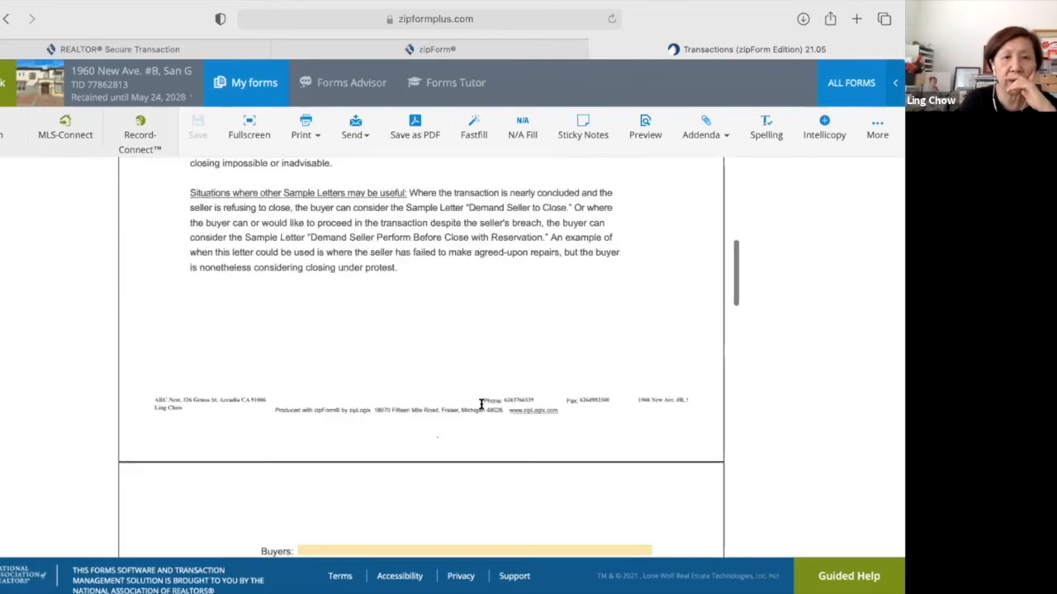
scroll(482, 411, down, 5)
scroll(483, 411, down, 1)
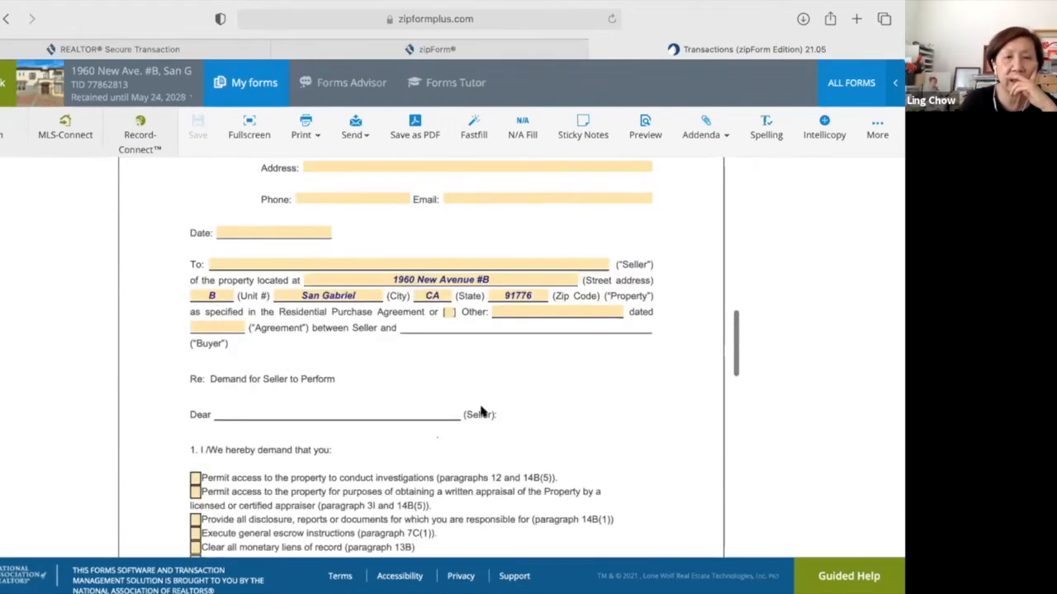
scroll(481, 404, down, 4)
scroll(482, 404, down, 3)
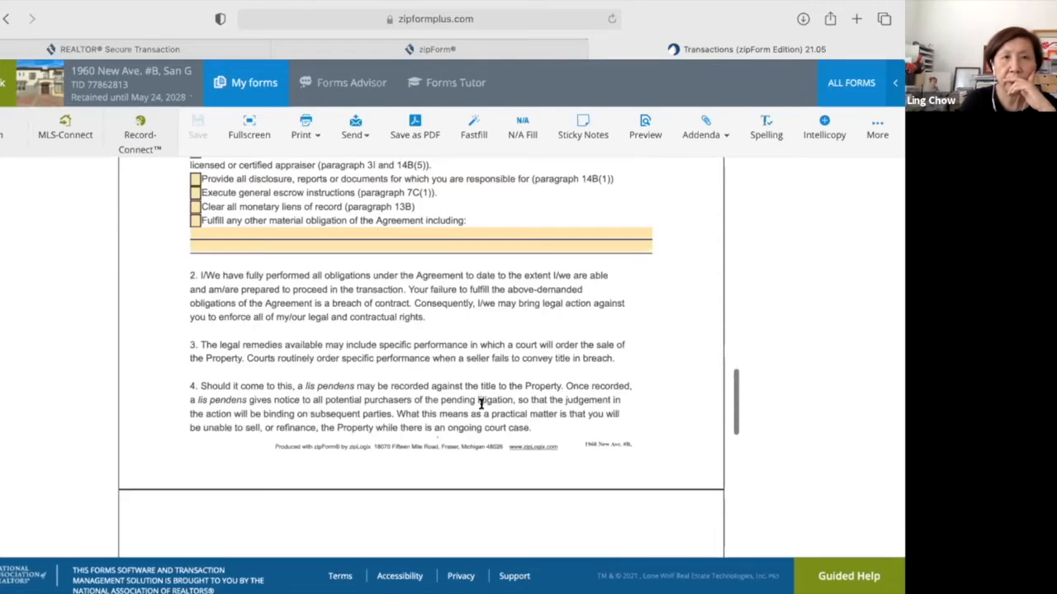
scroll(481, 404, down, 2)
scroll(481, 404, down, 2)
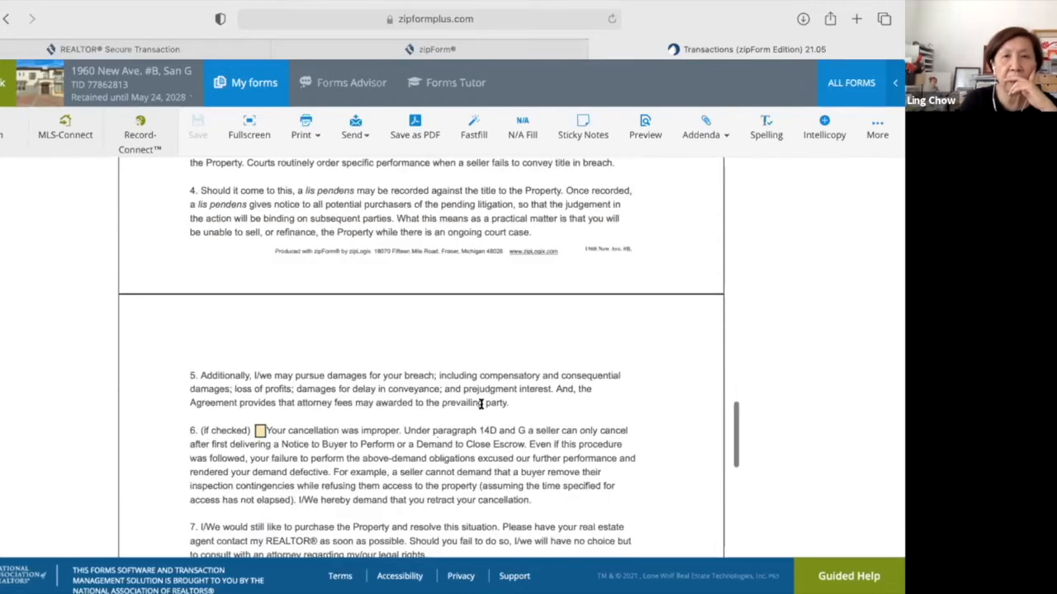
scroll(482, 403, down, 2)
scroll(640, 288, up, 20)
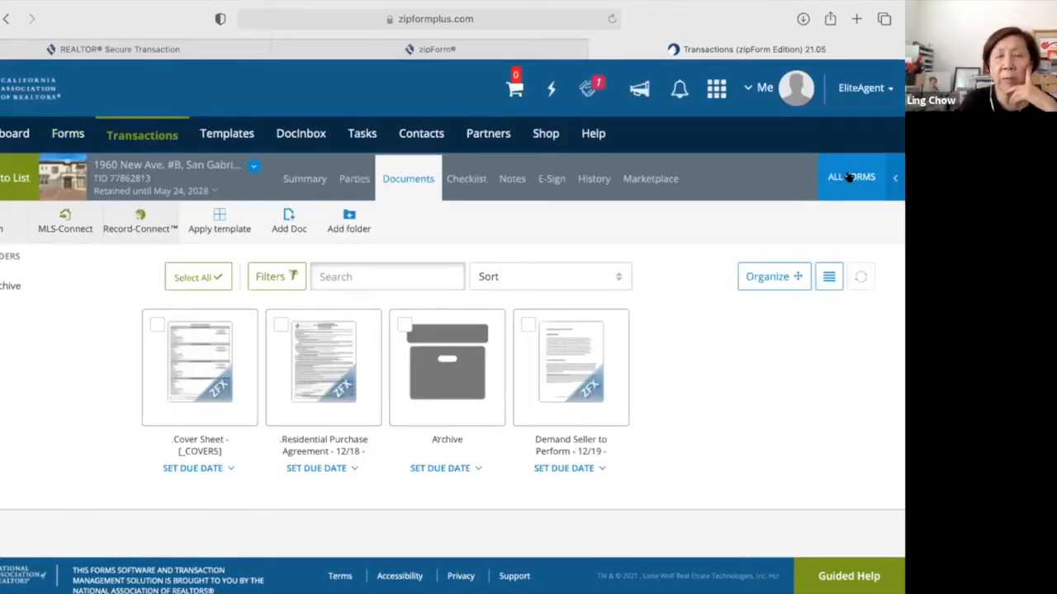
Set the Form Libraries to ALL, reopen the panel, and bring up the library selector list.
click(850, 177)
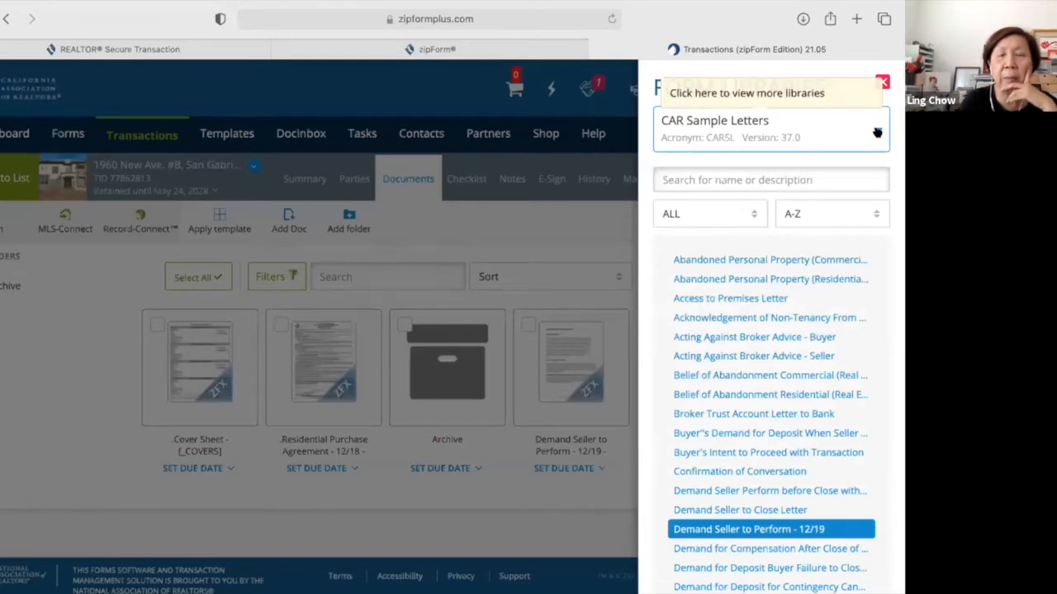
click(877, 132)
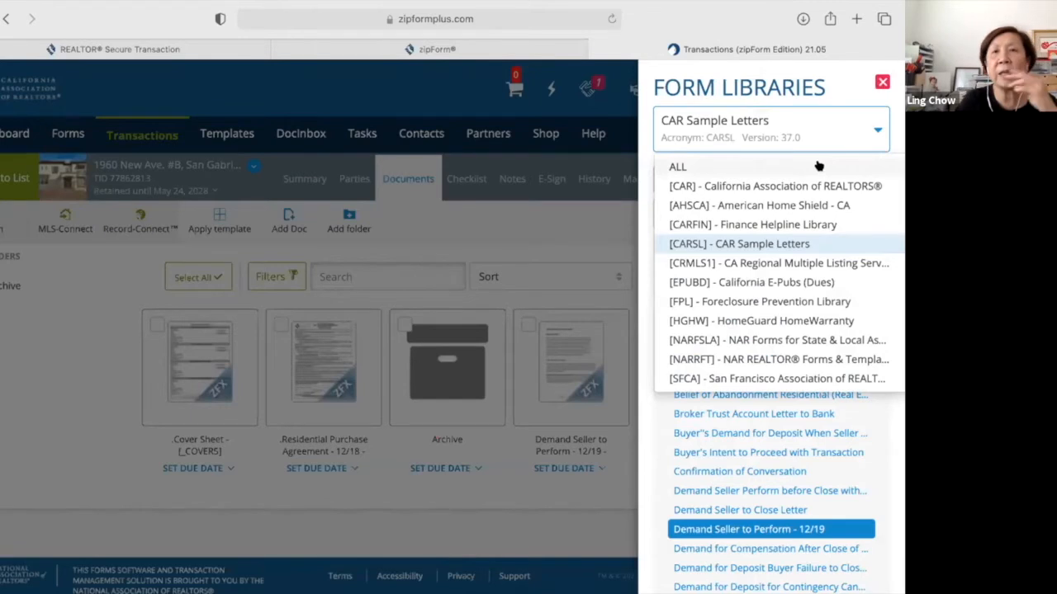
click(818, 166)
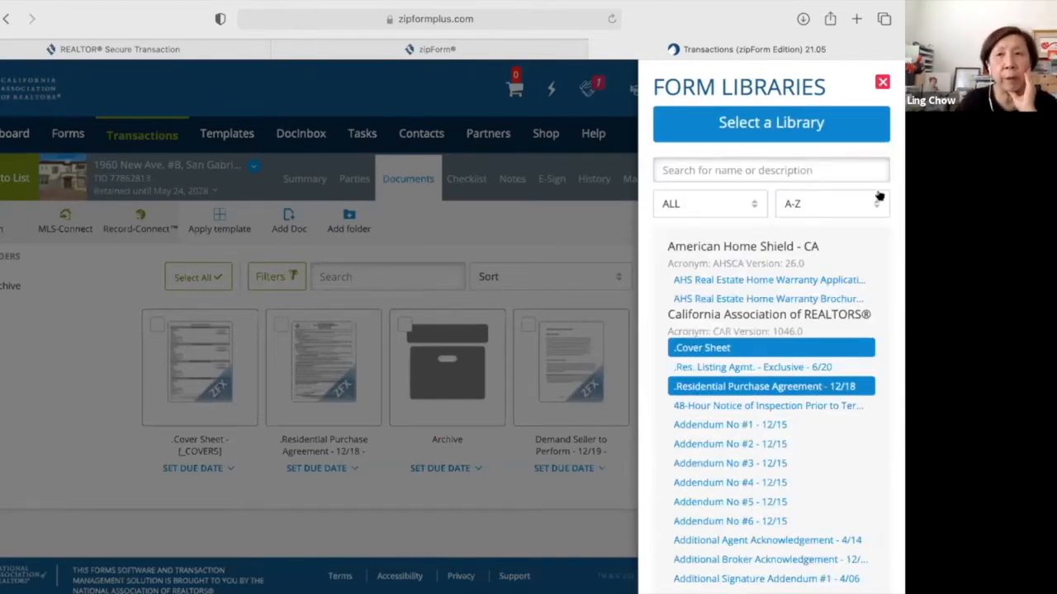
click(881, 83)
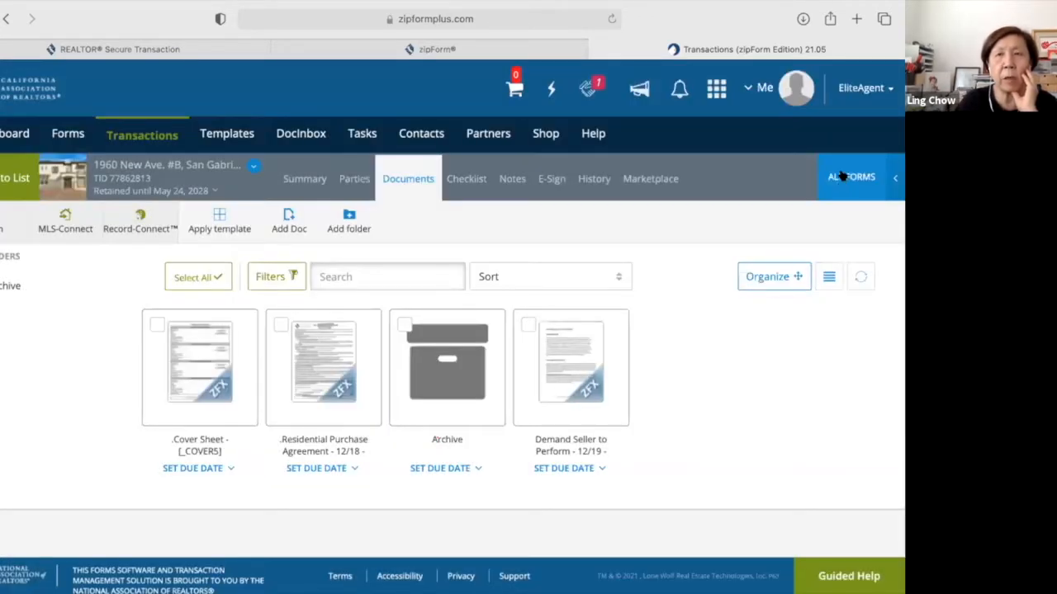
click(841, 176)
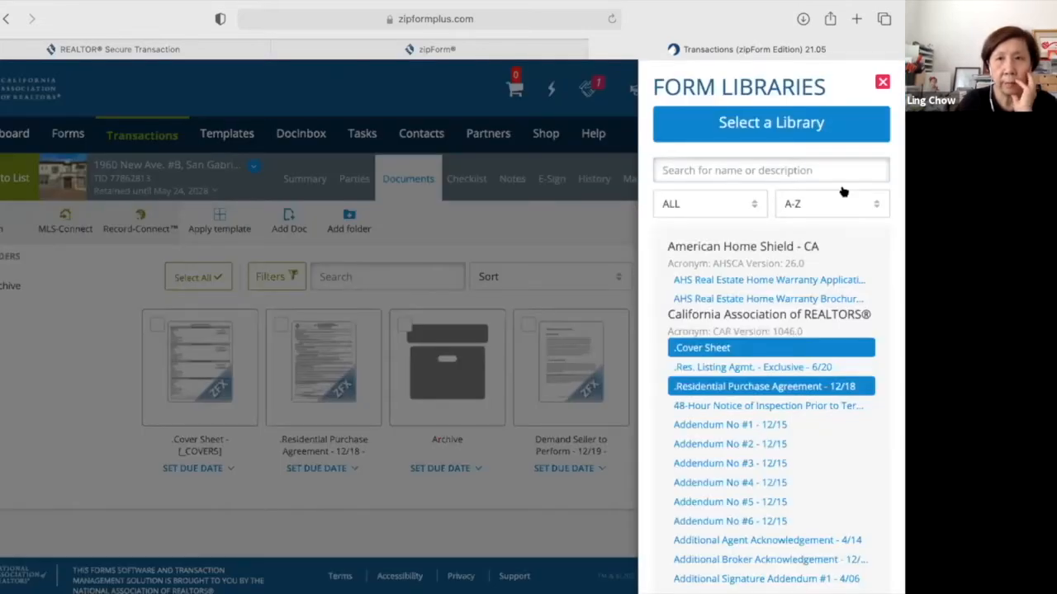
click(842, 127)
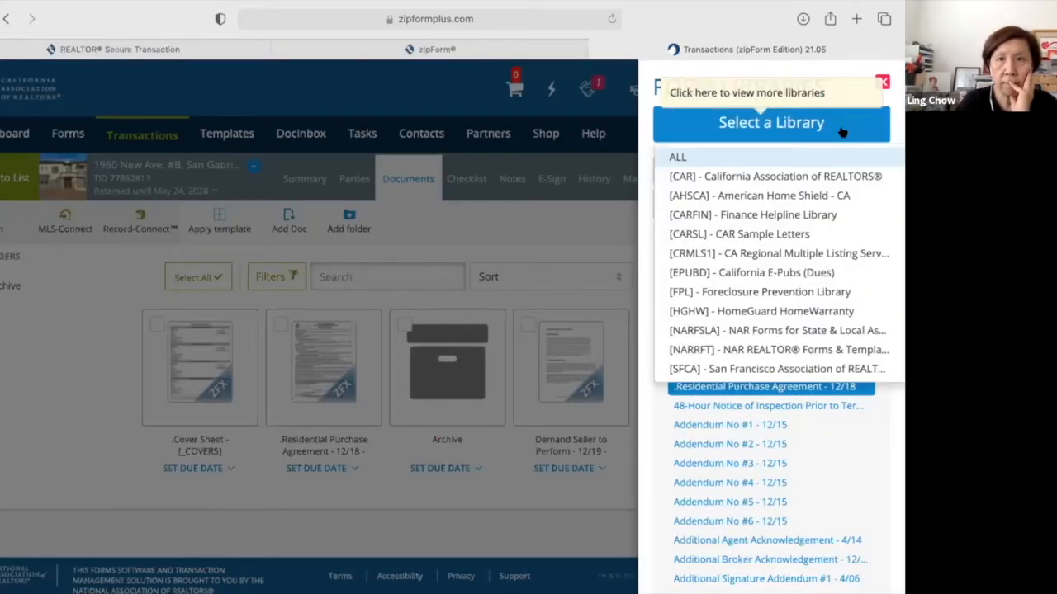
From California E-Pubs (Dues), add Homeowner's Guide - Signature (6 of 6) and the Earthquake Safety guide (4 of 6).
click(789, 278)
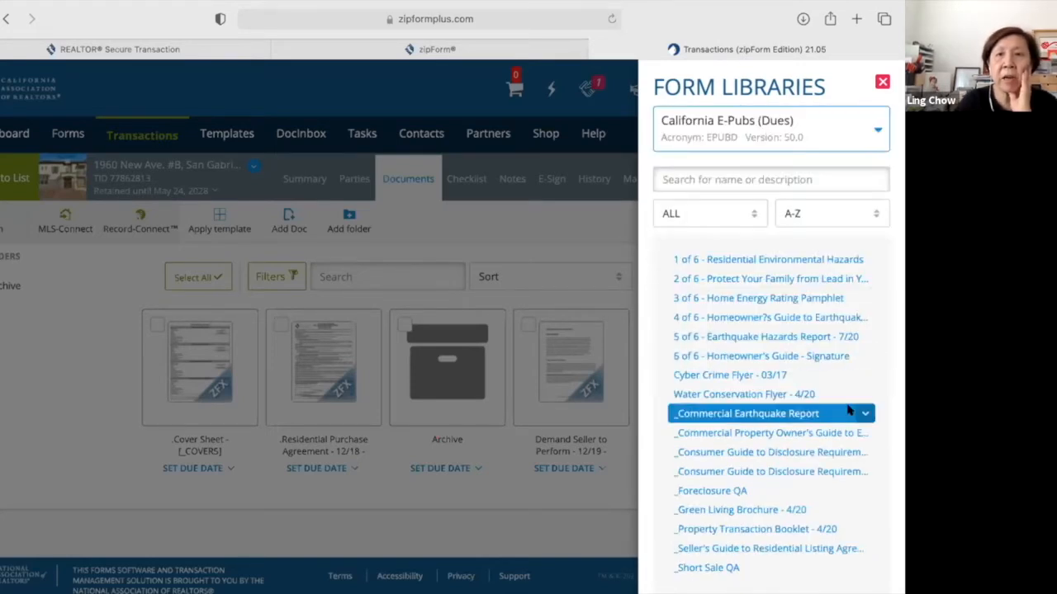
scroll(849, 410, down, 1)
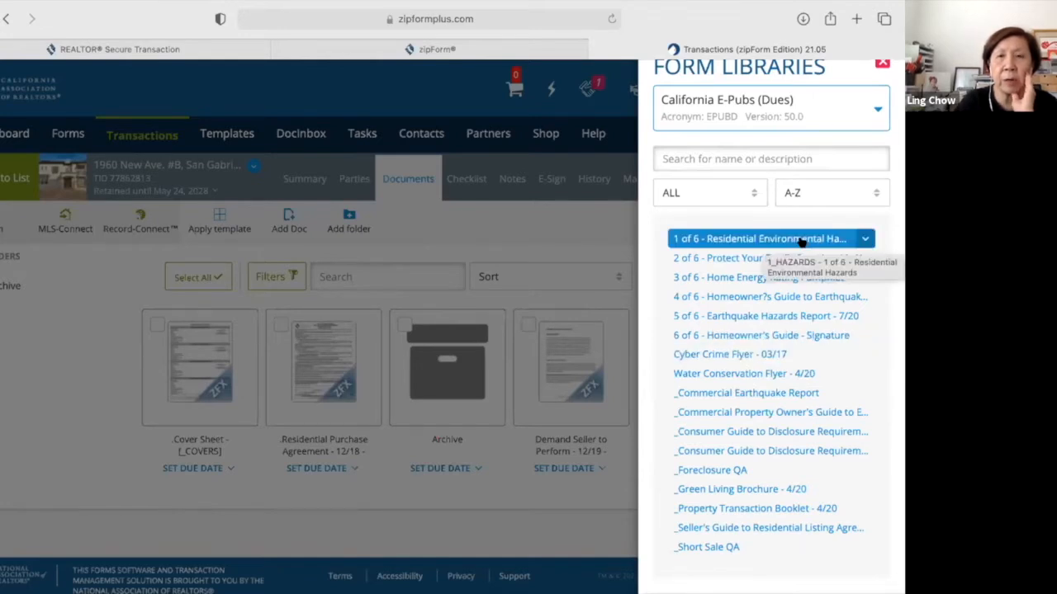
click(774, 337)
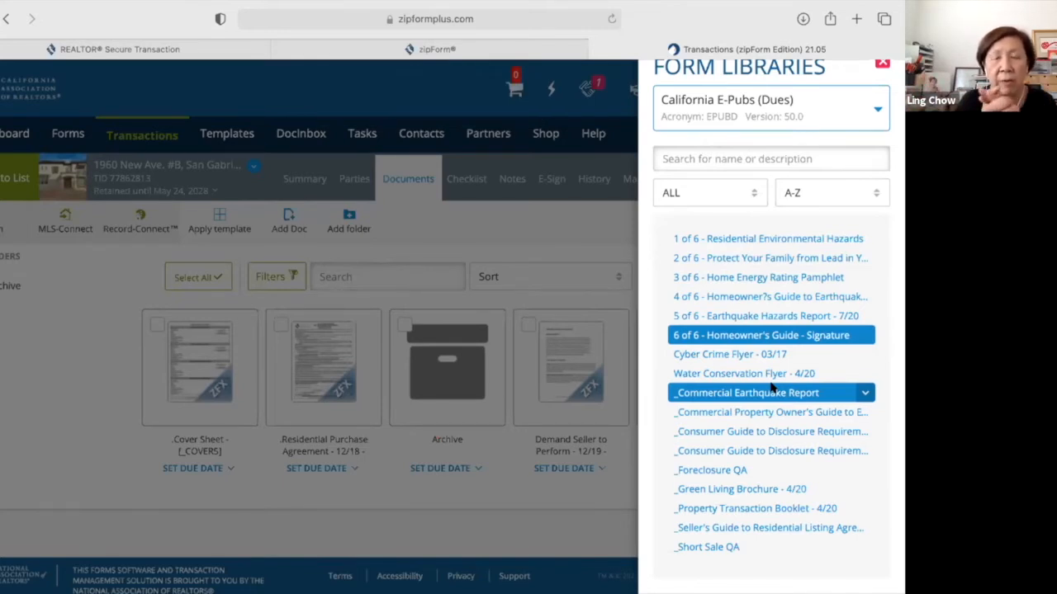
click(807, 301)
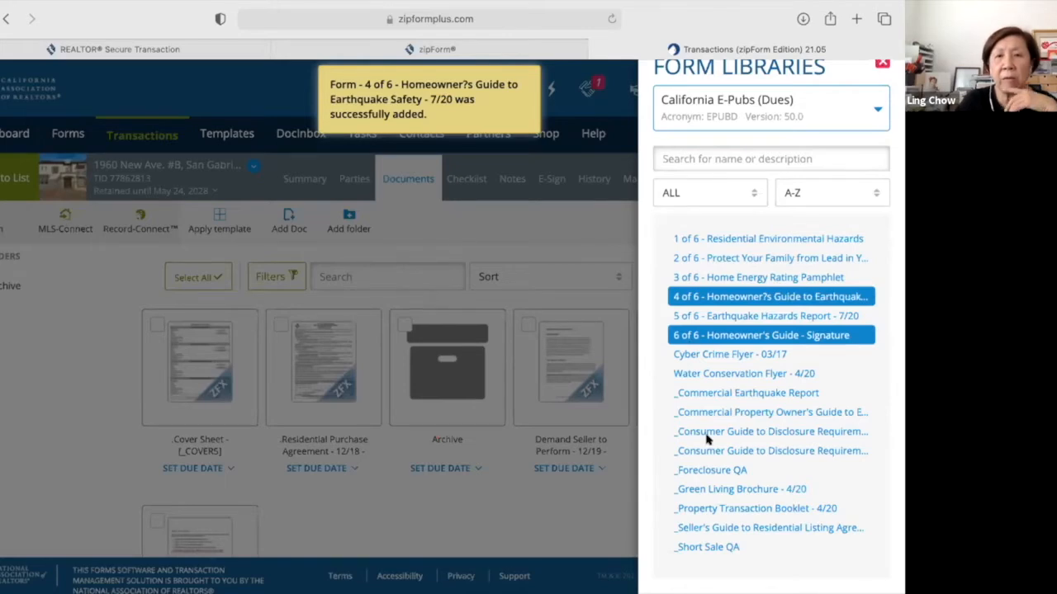
click(636, 485)
scroll(636, 486, down, 2)
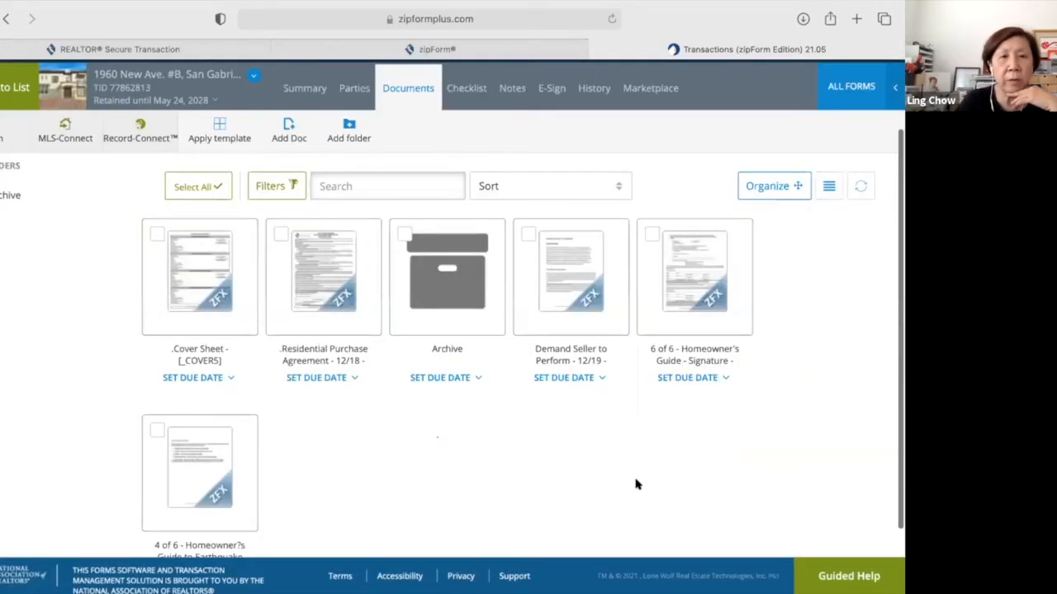
click(195, 461)
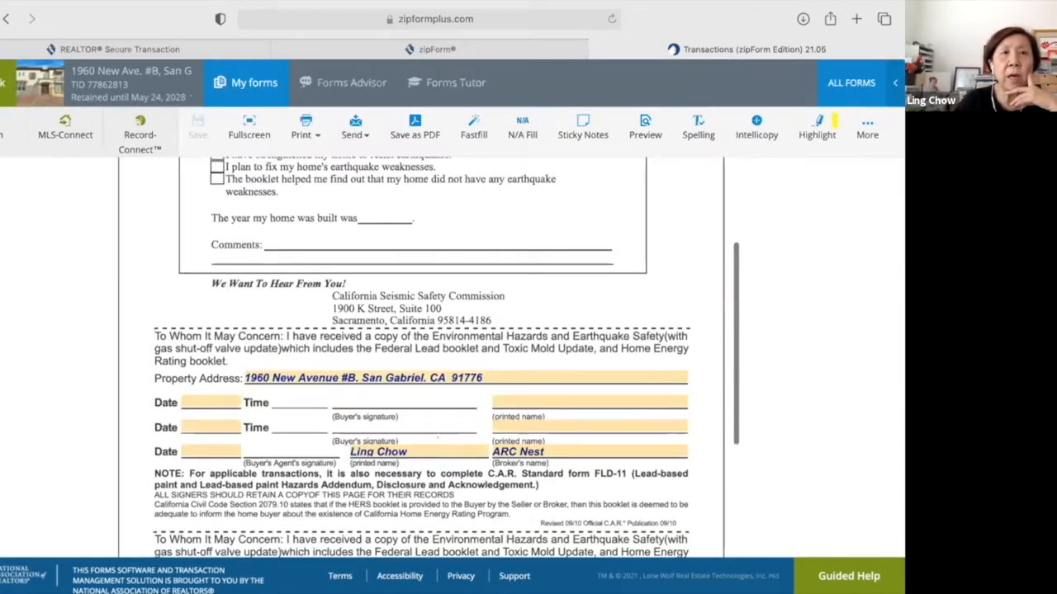
scroll(421, 355, up, 3)
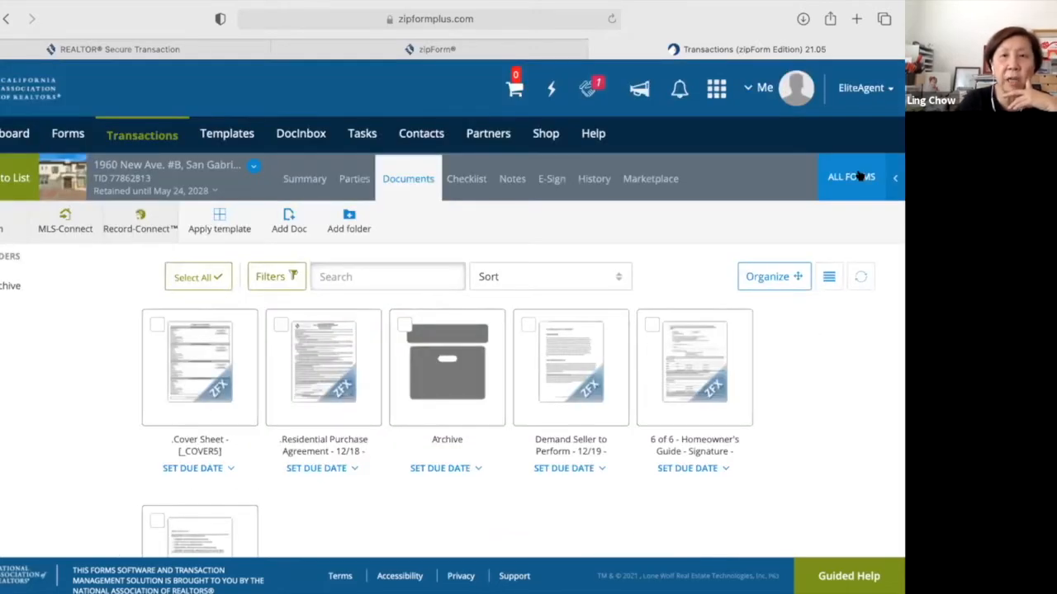
Remove the Earthquake Safety guide and the Homeowner's Guide signature page from the transaction.
click(859, 176)
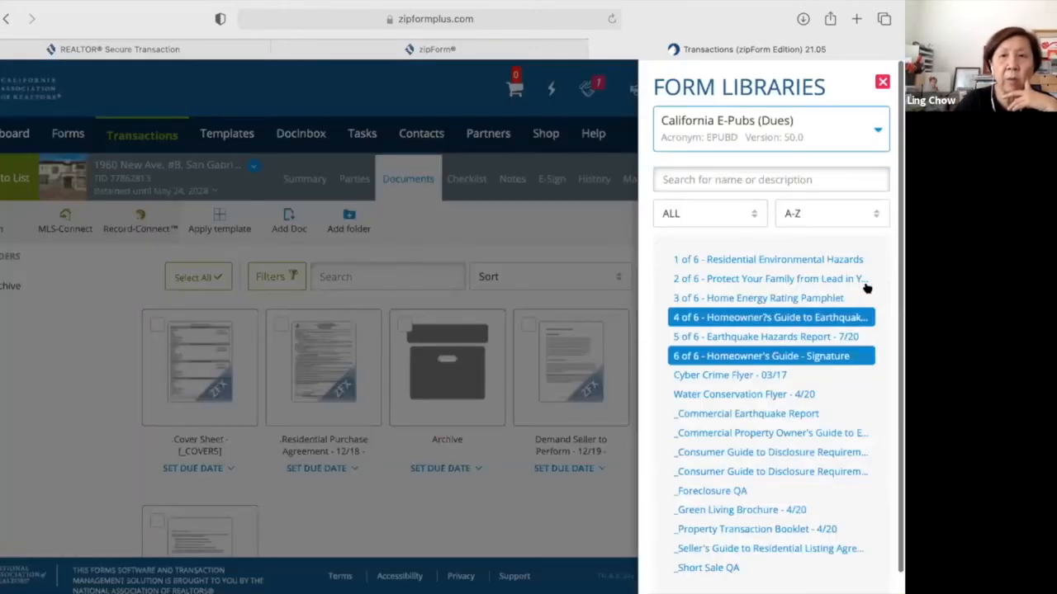
click(862, 281)
click(866, 317)
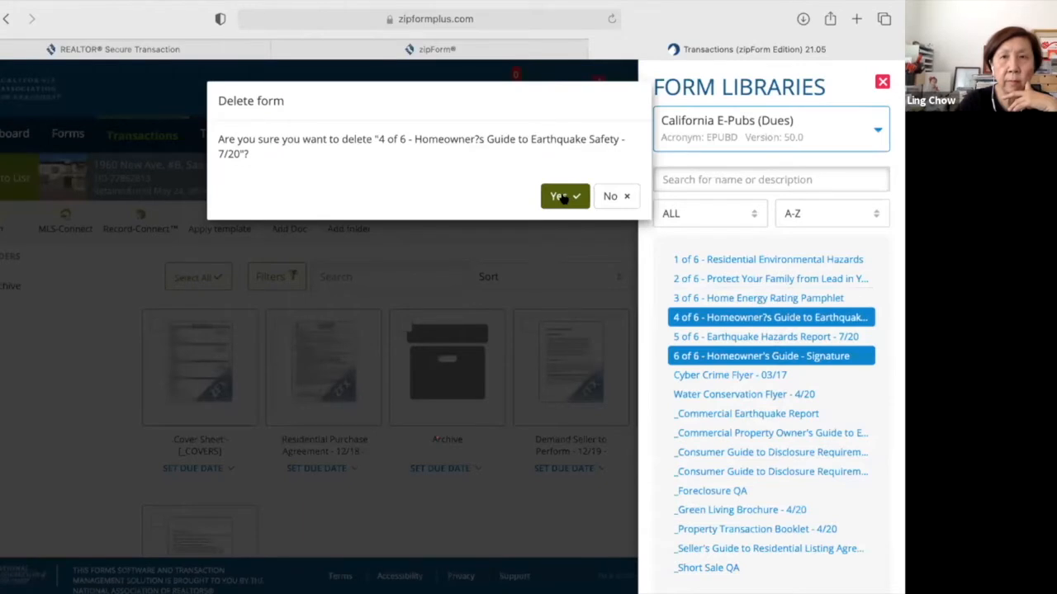
key(Return)
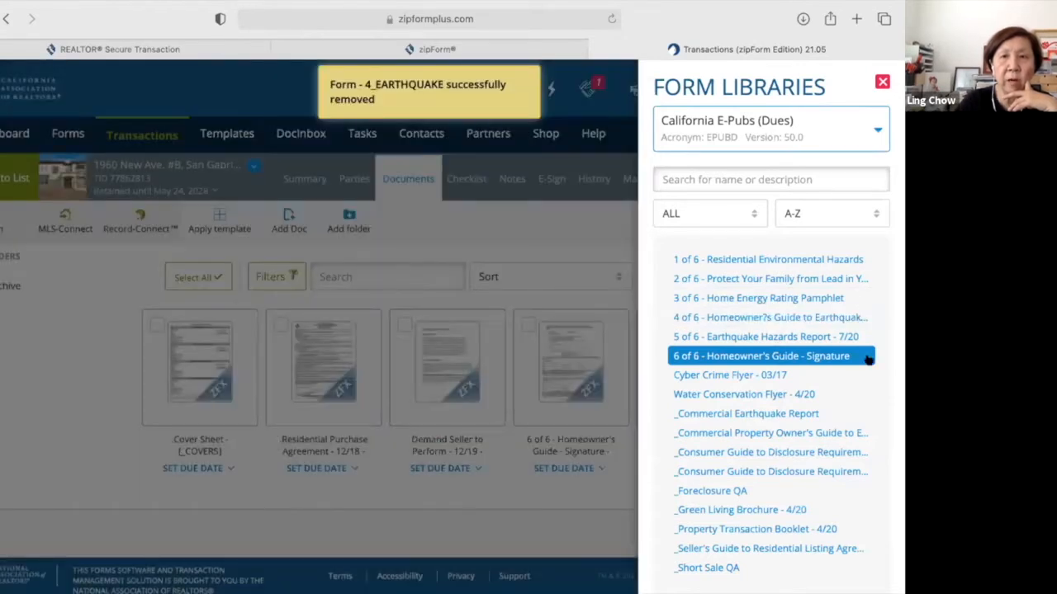
click(865, 356)
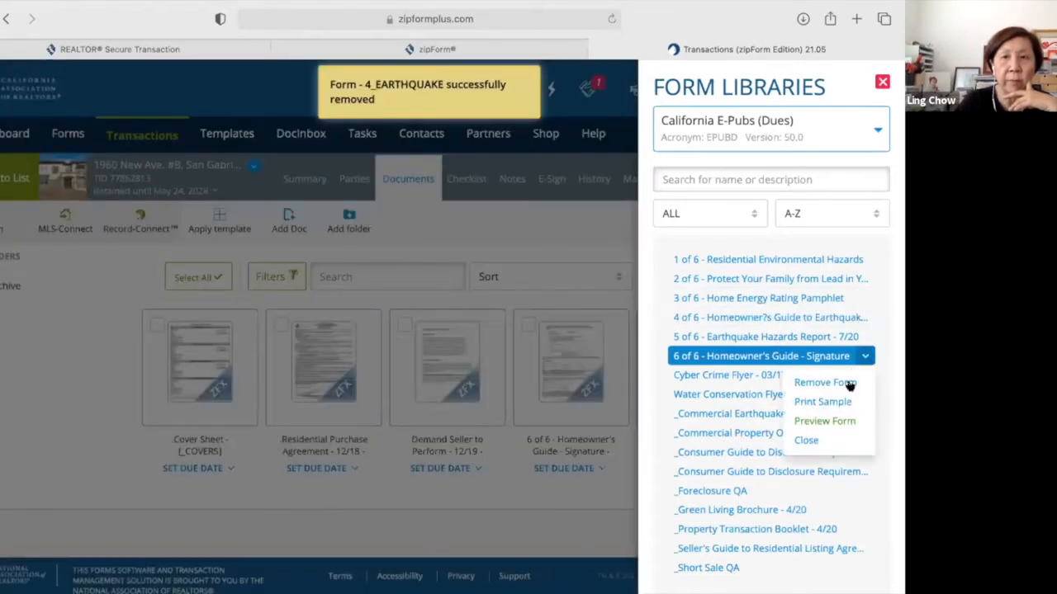
click(849, 383)
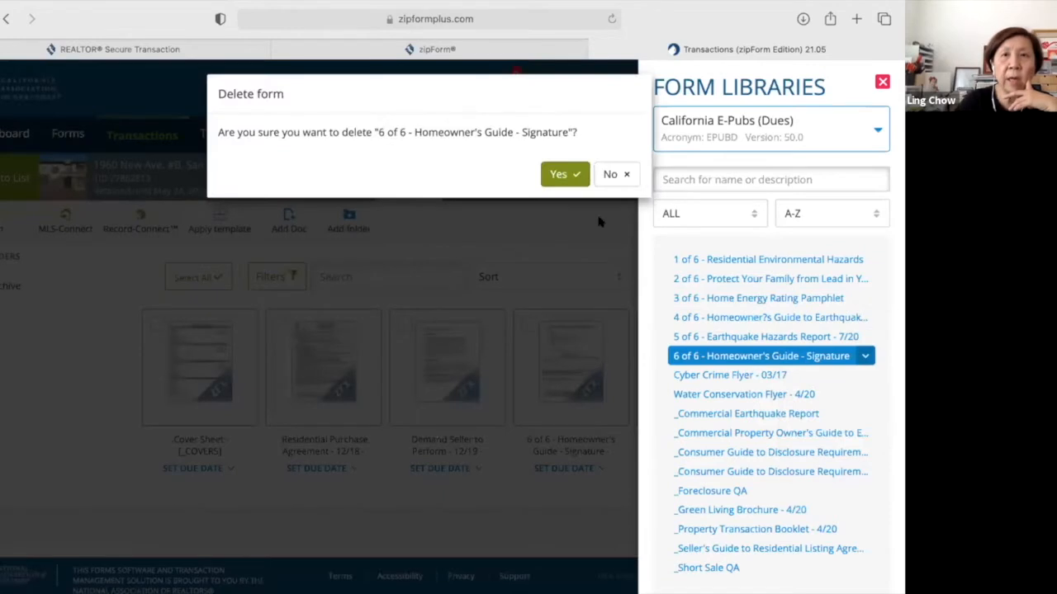
click(555, 180)
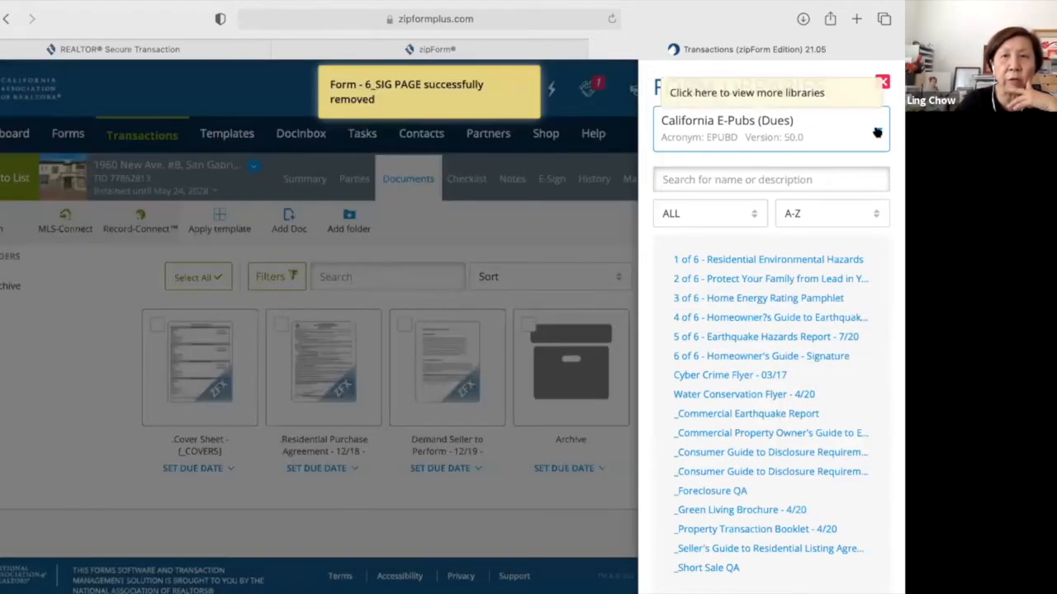
Set the library to ALL, then to California Association of REALTORS®, and close the panel.
click(839, 147)
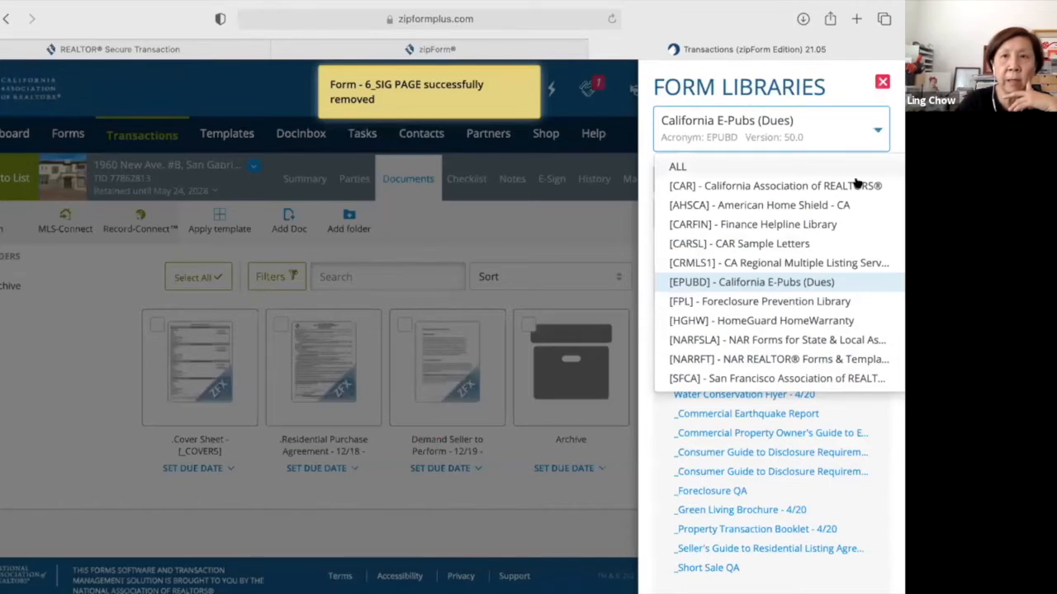
click(854, 174)
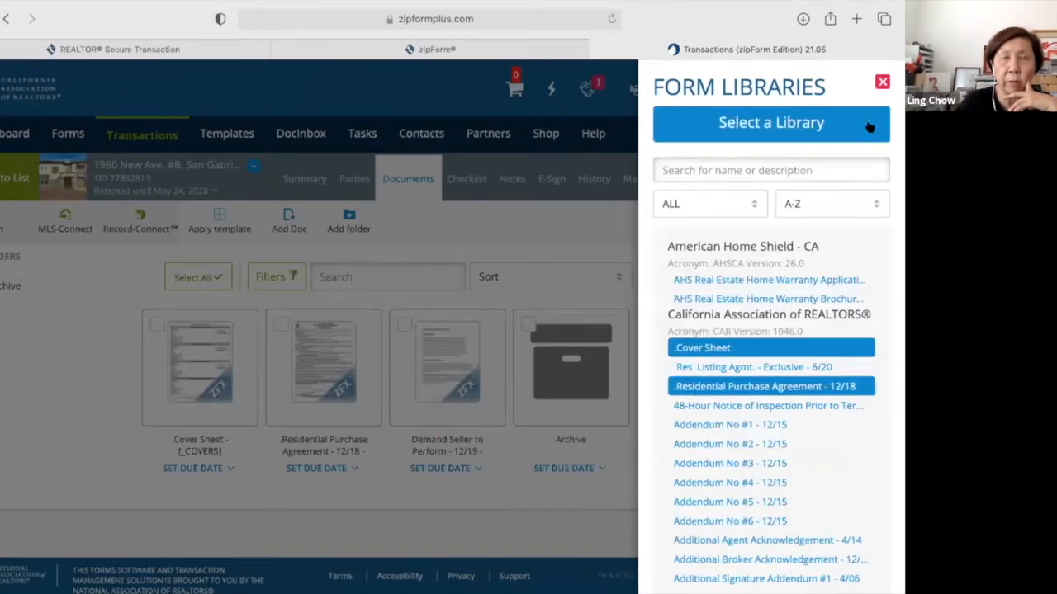
click(843, 179)
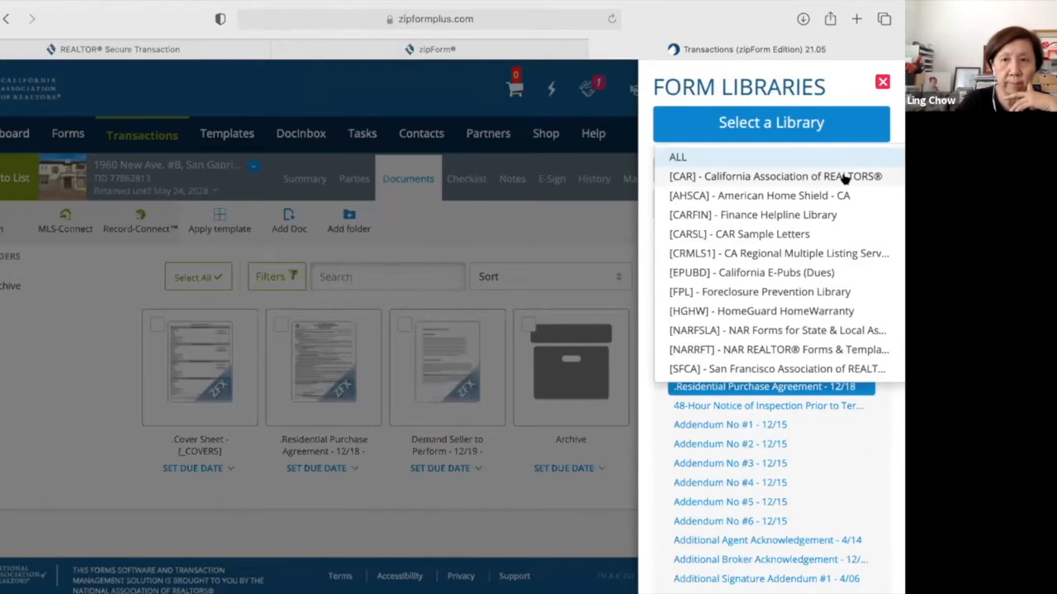
click(845, 177)
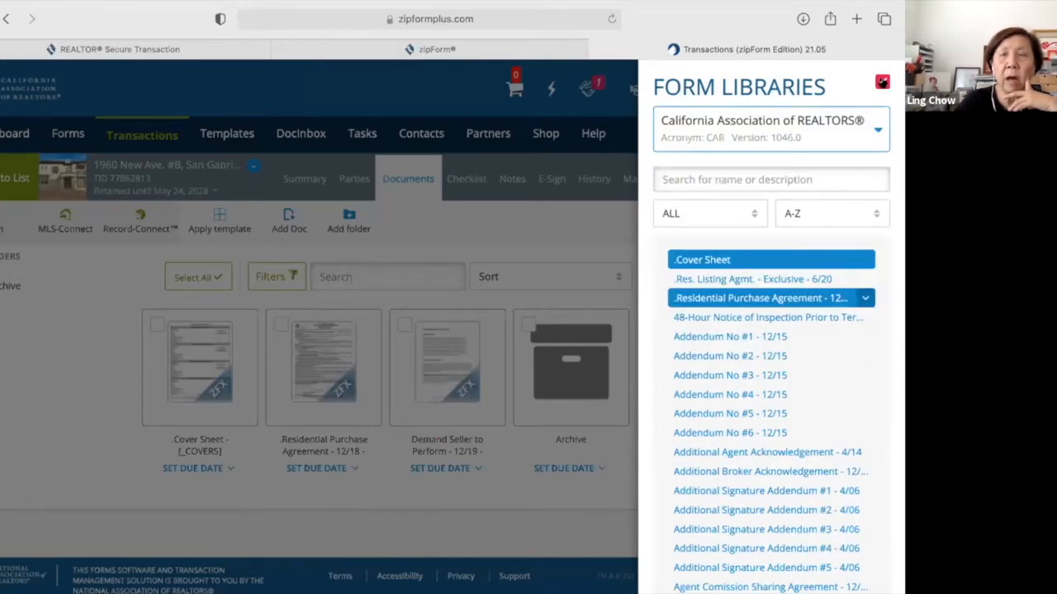
click(882, 81)
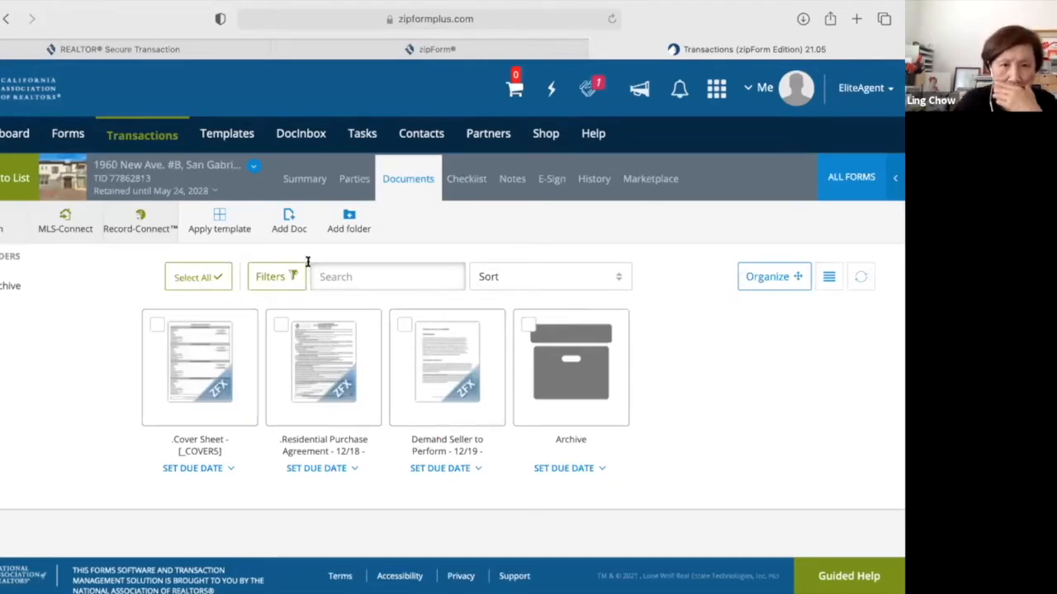
Delete the Demand Seller to Perform - 12/19 form from the documents, confirming with Yes.
click(488, 328)
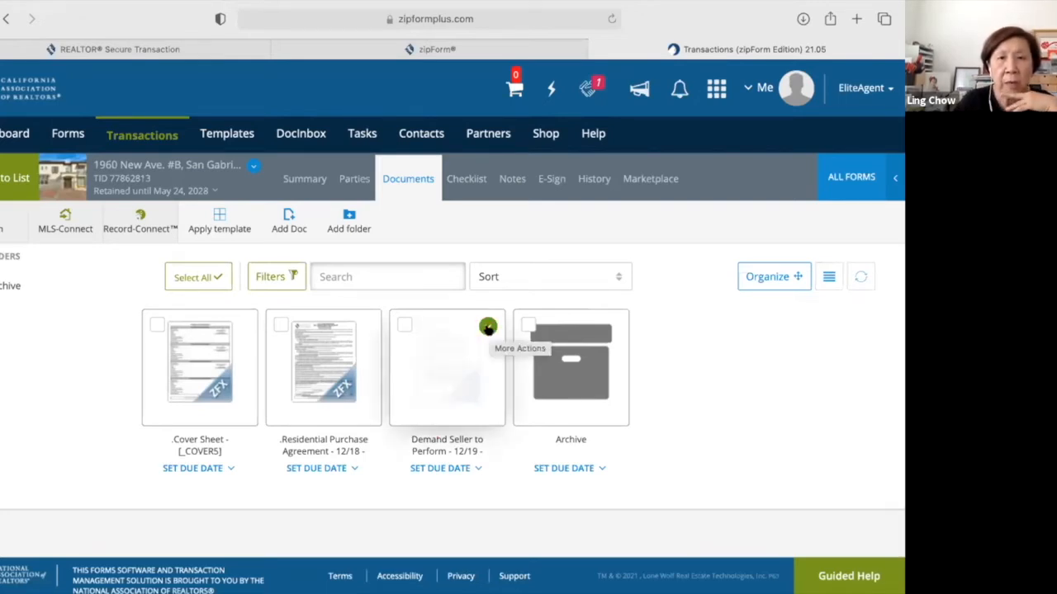
click(488, 328)
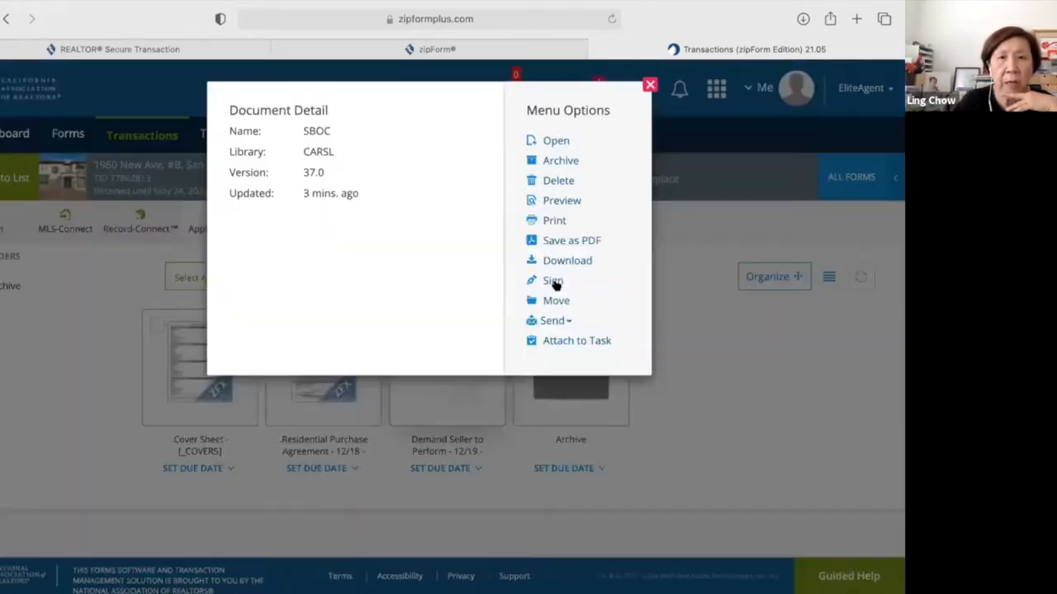
click(549, 180)
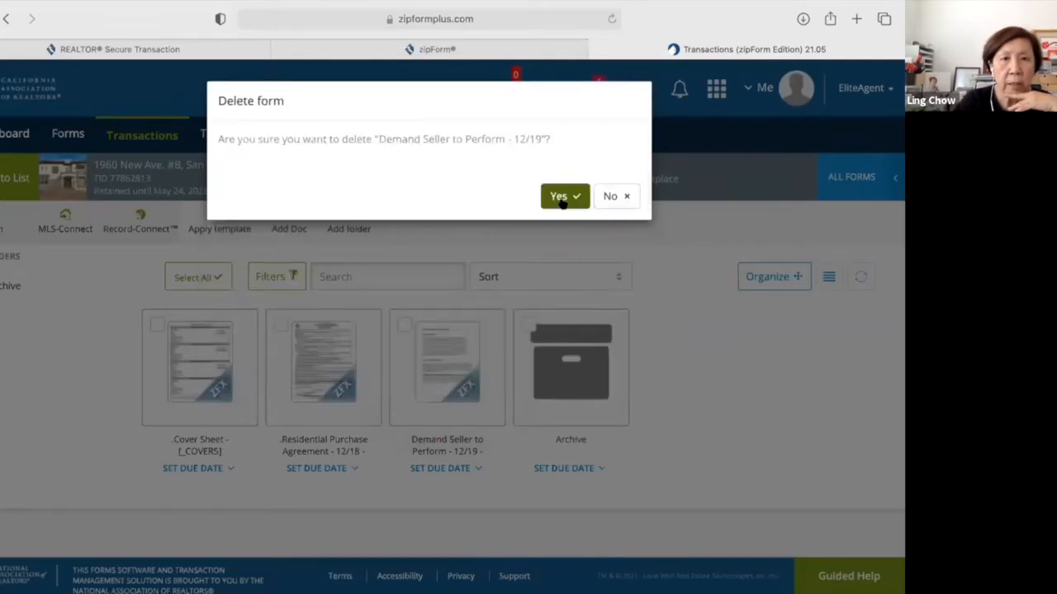
click(559, 198)
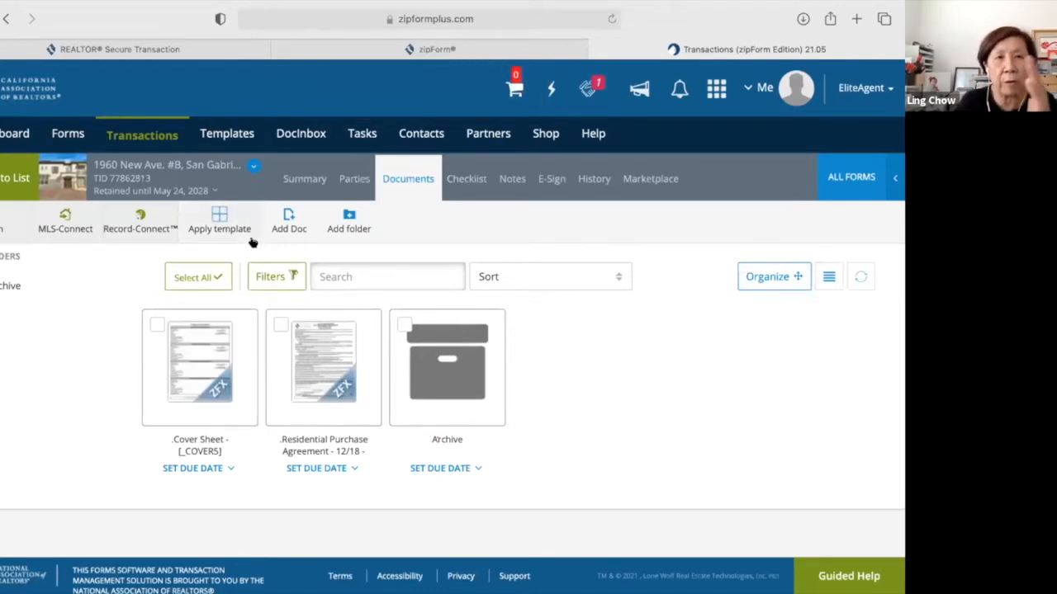
click(254, 166)
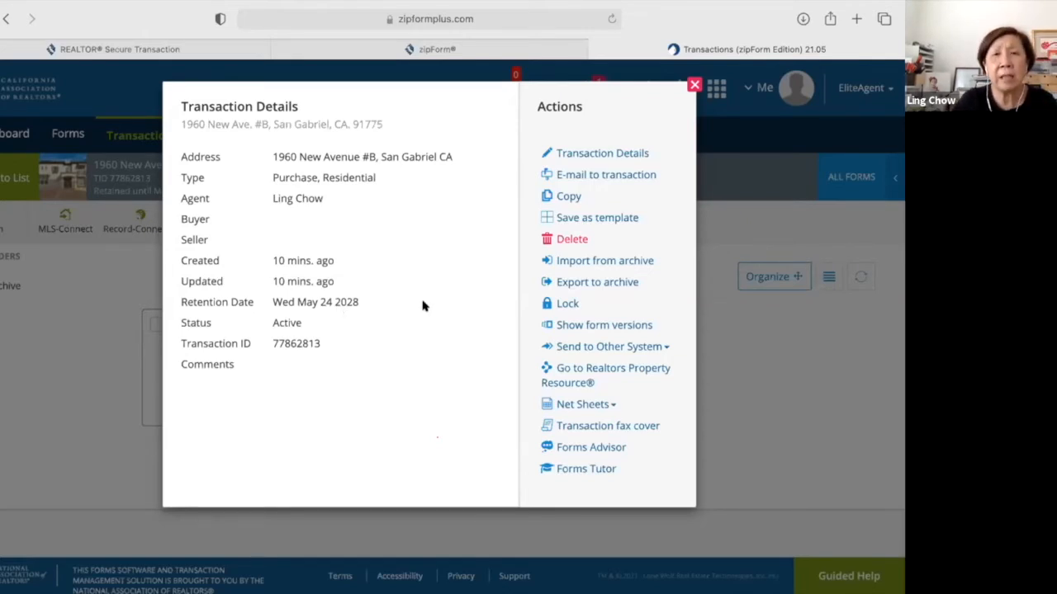
click(611, 289)
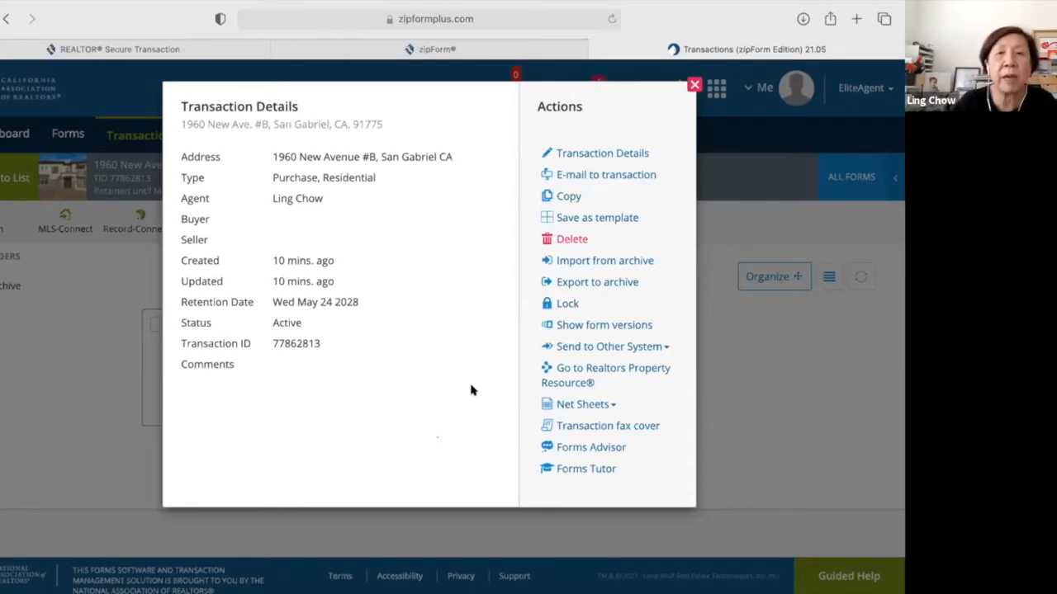
click(616, 155)
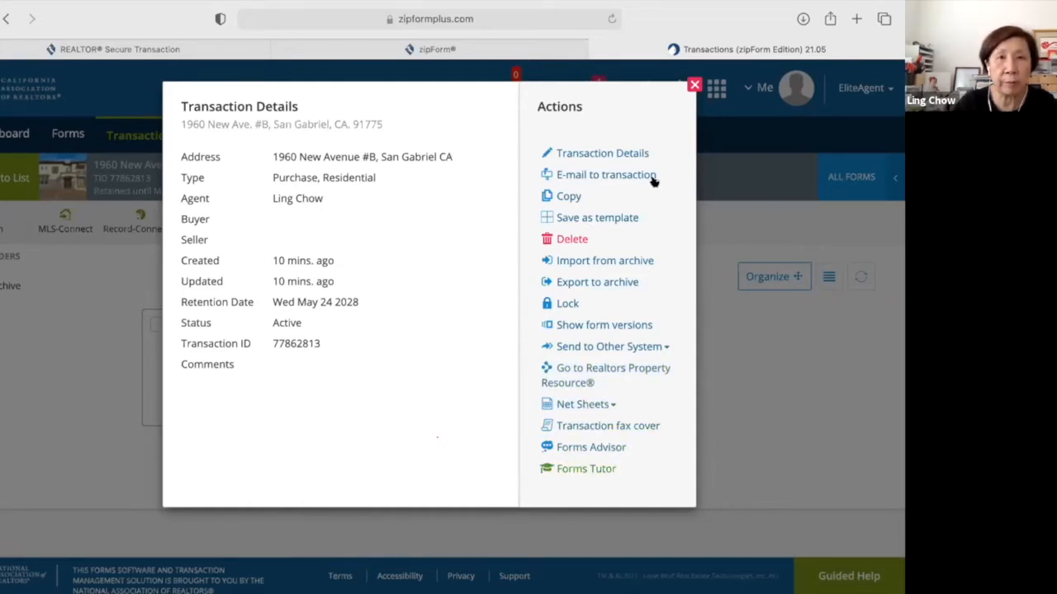
click(695, 85)
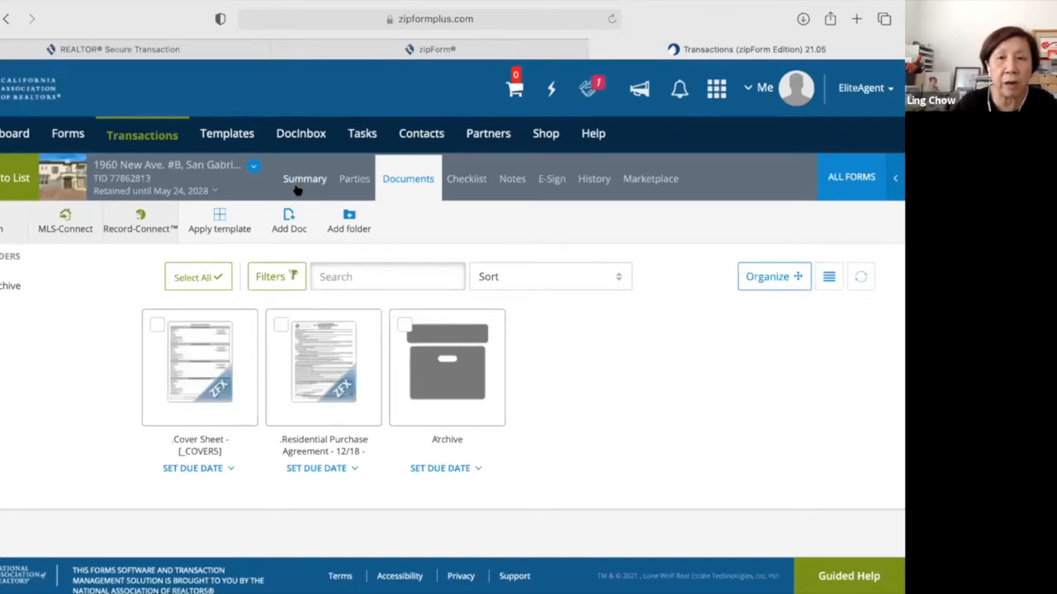
click(297, 188)
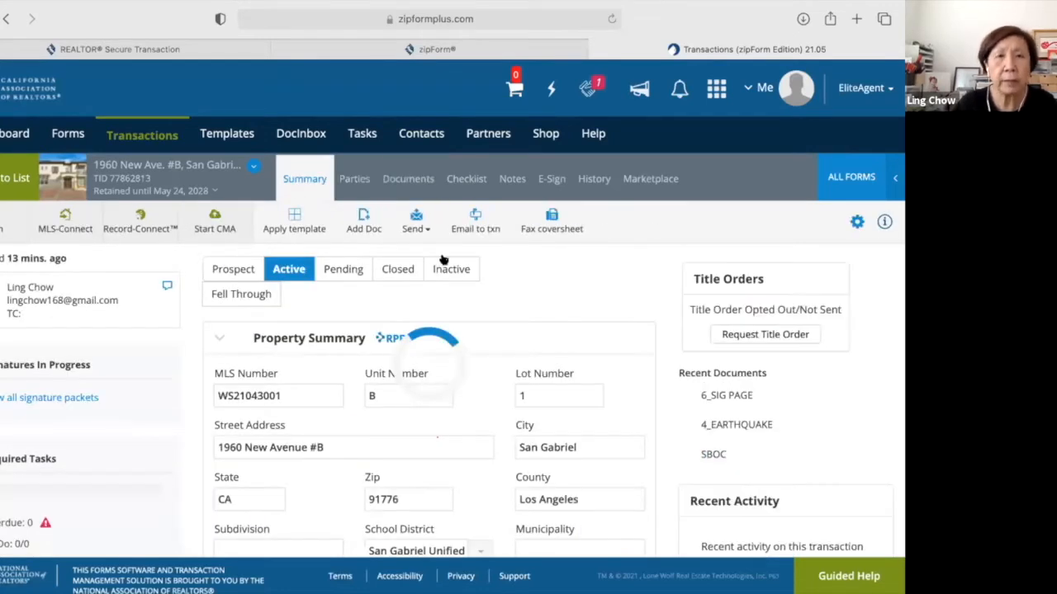
click(354, 181)
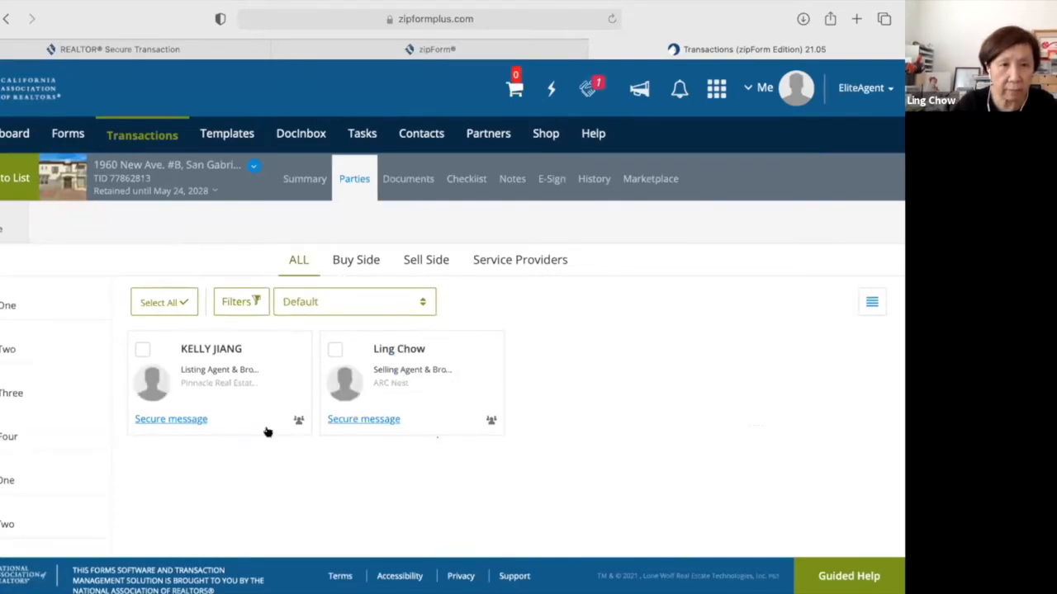
mouse_move(293, 347)
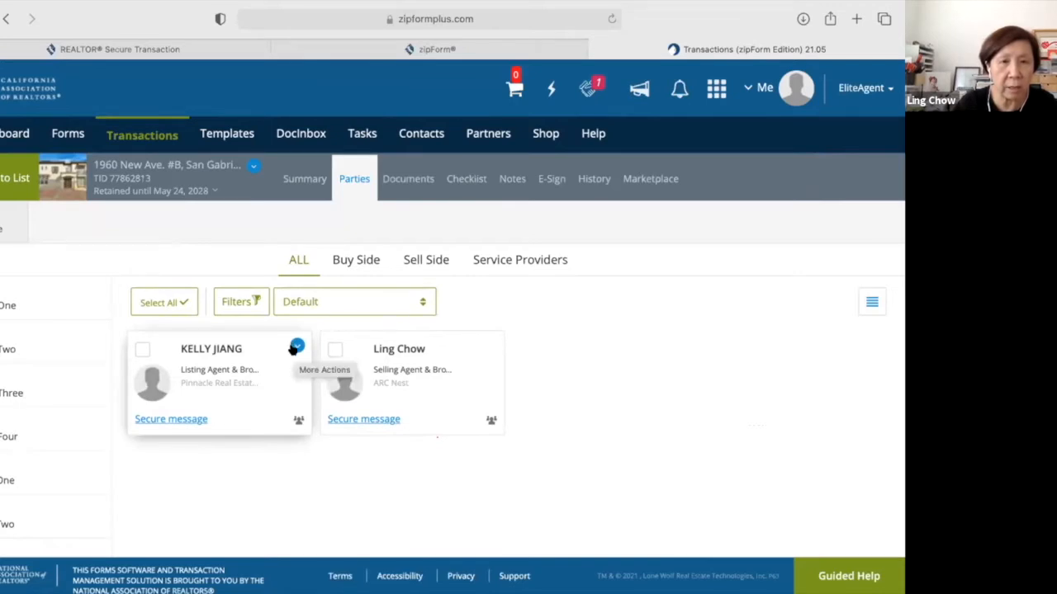
click(162, 304)
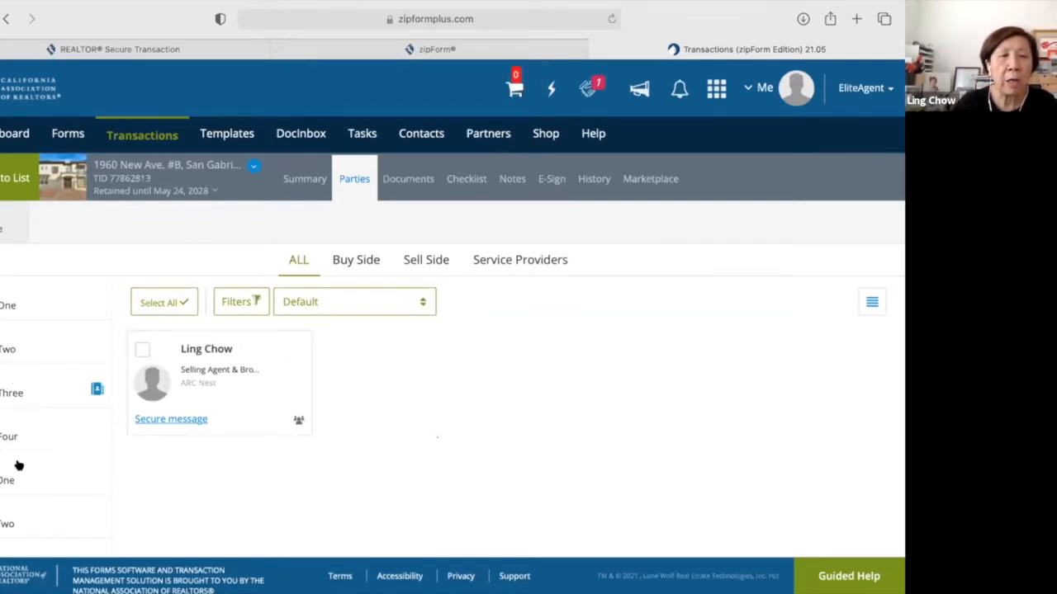
Browse the party roles sidebar, viewing Seller Three's details without changes.
scroll(18, 466, down, 3)
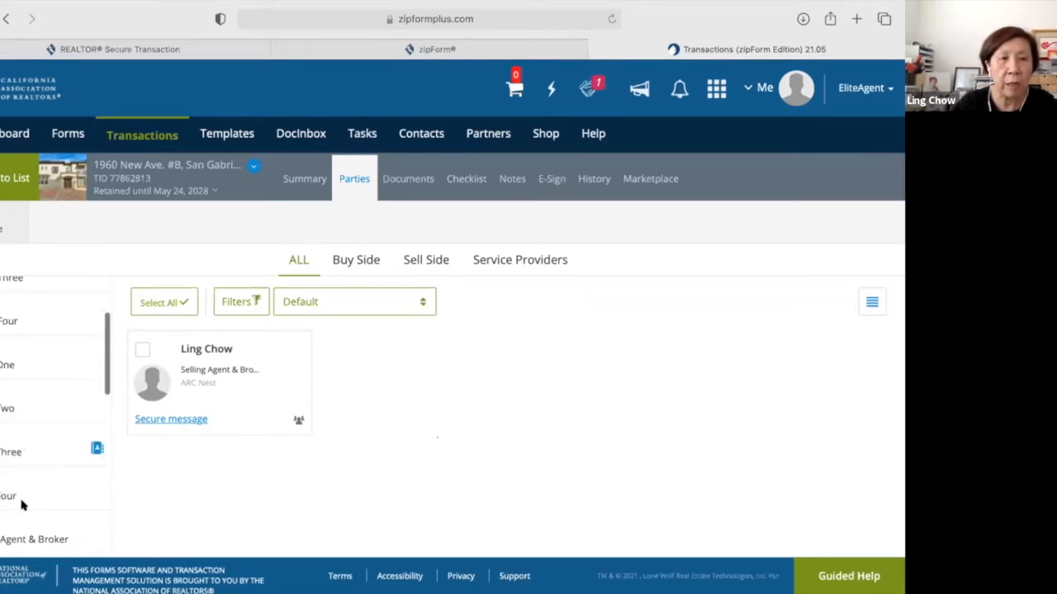
scroll(34, 422, down, 3)
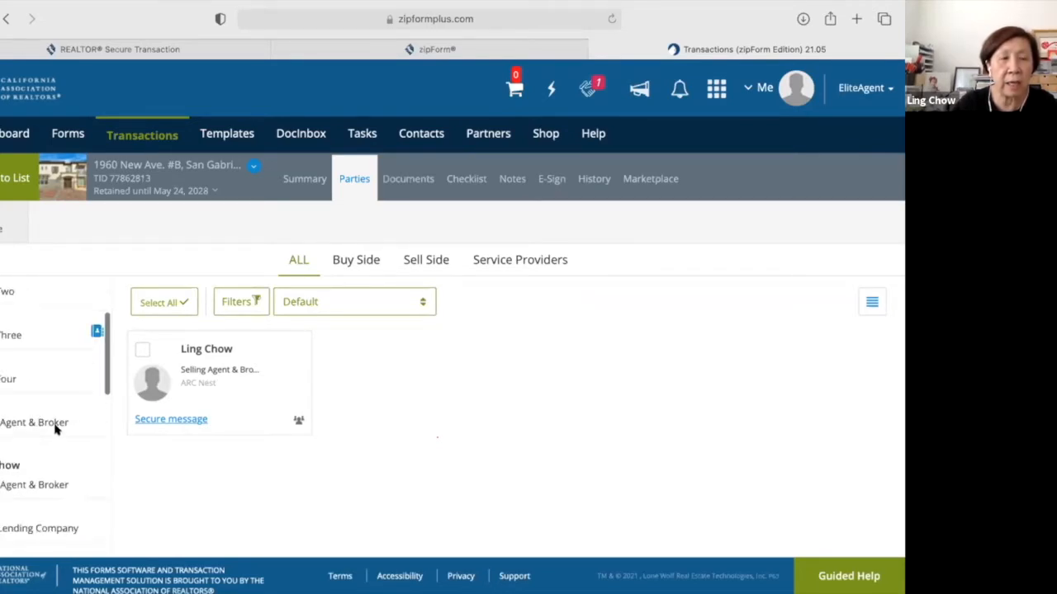
click(96, 331)
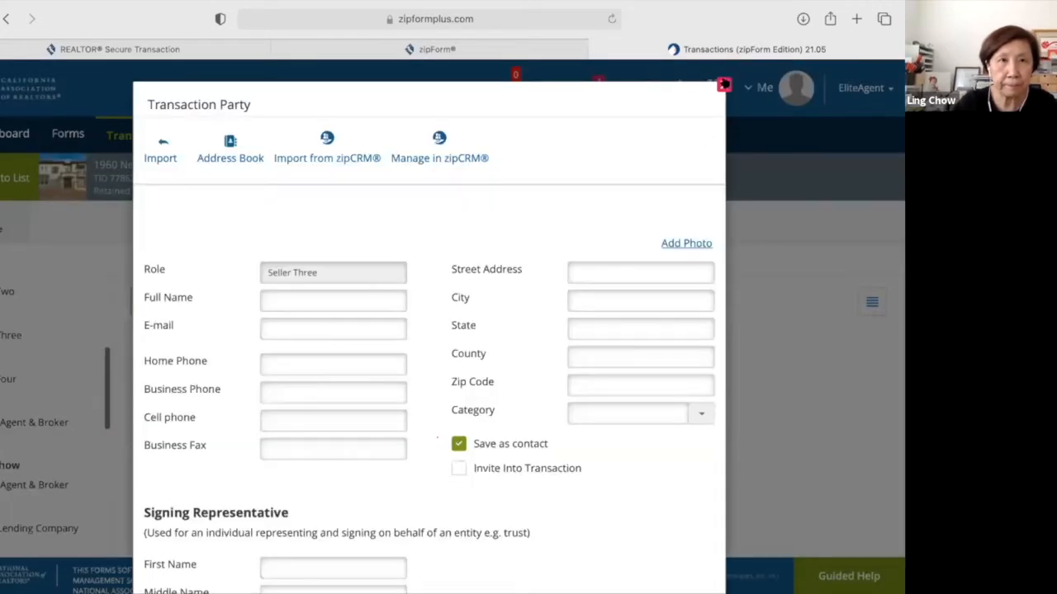
click(23, 423)
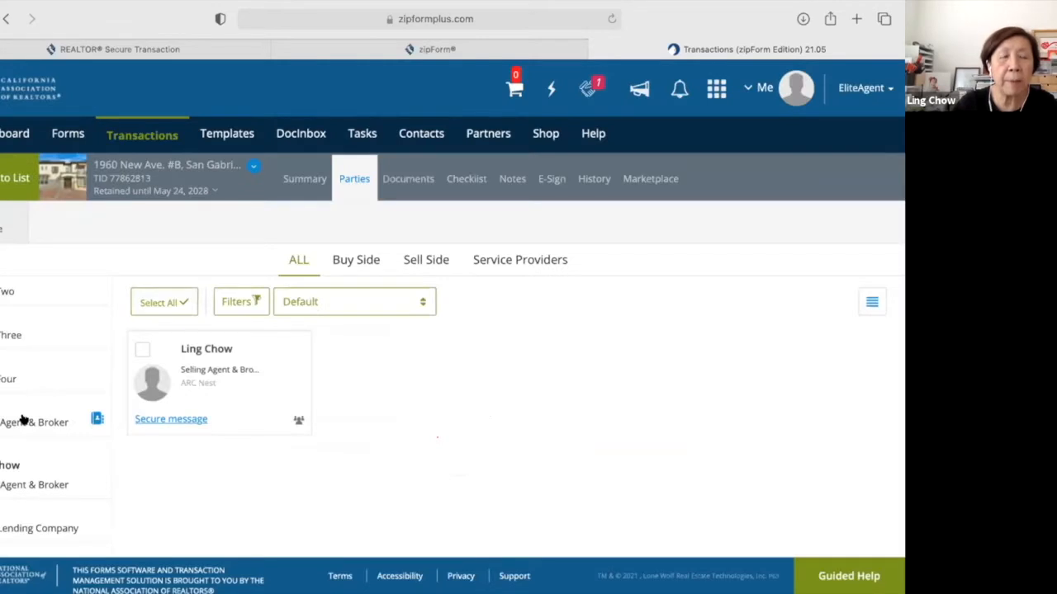
scroll(23, 421, down, 2)
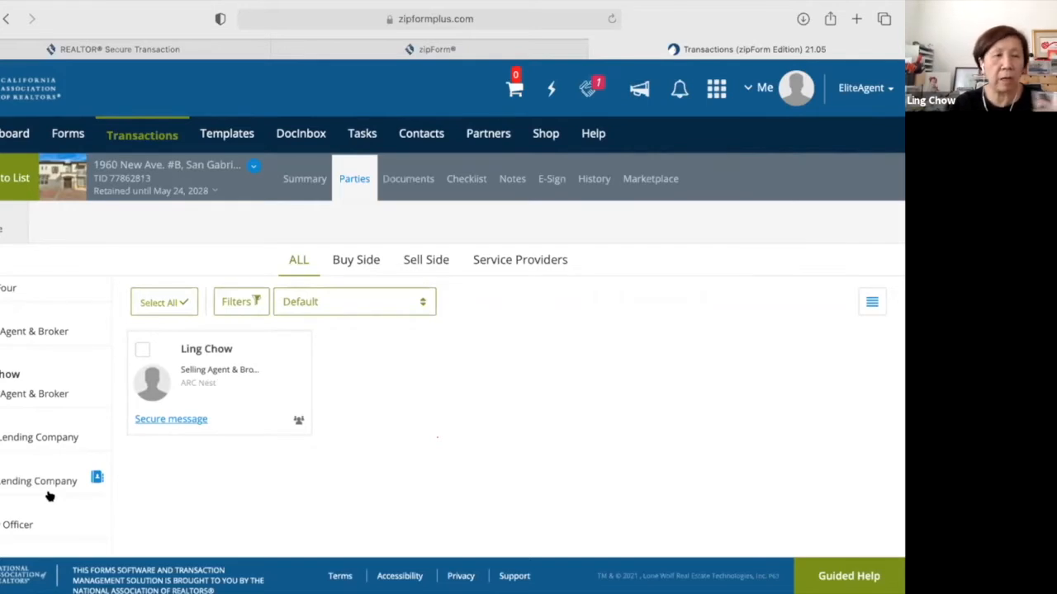
scroll(50, 496, down, 1)
scroll(49, 496, down, 2)
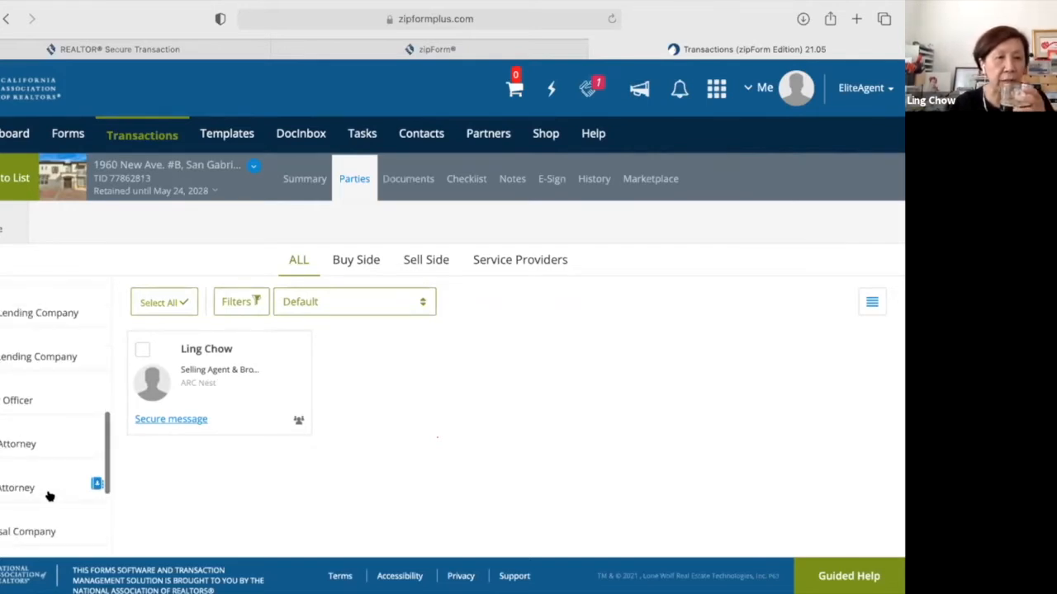
scroll(49, 496, down, 2)
scroll(49, 496, down, 1)
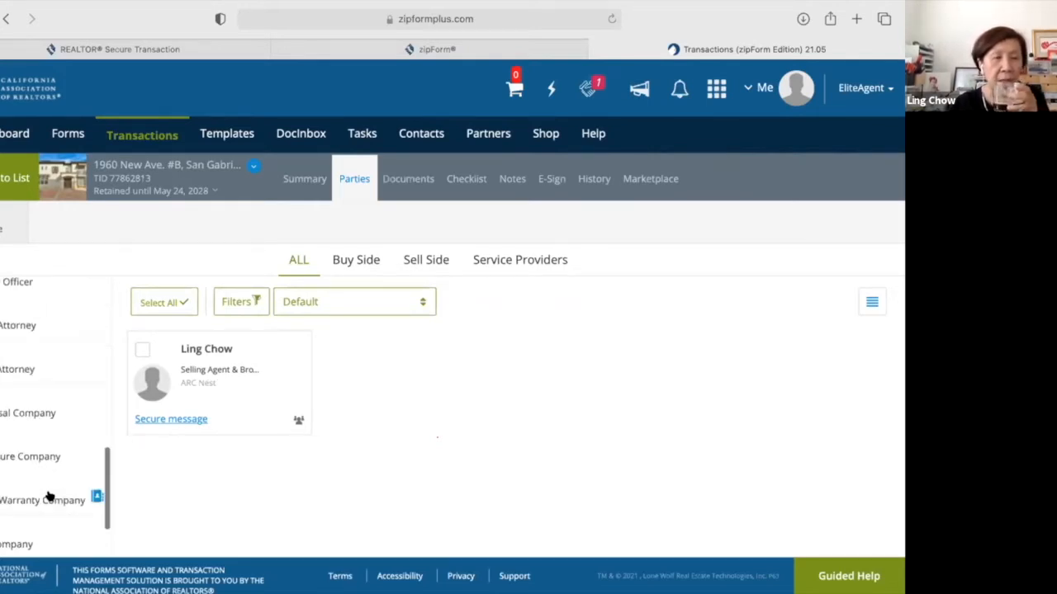
scroll(48, 366, down, 2)
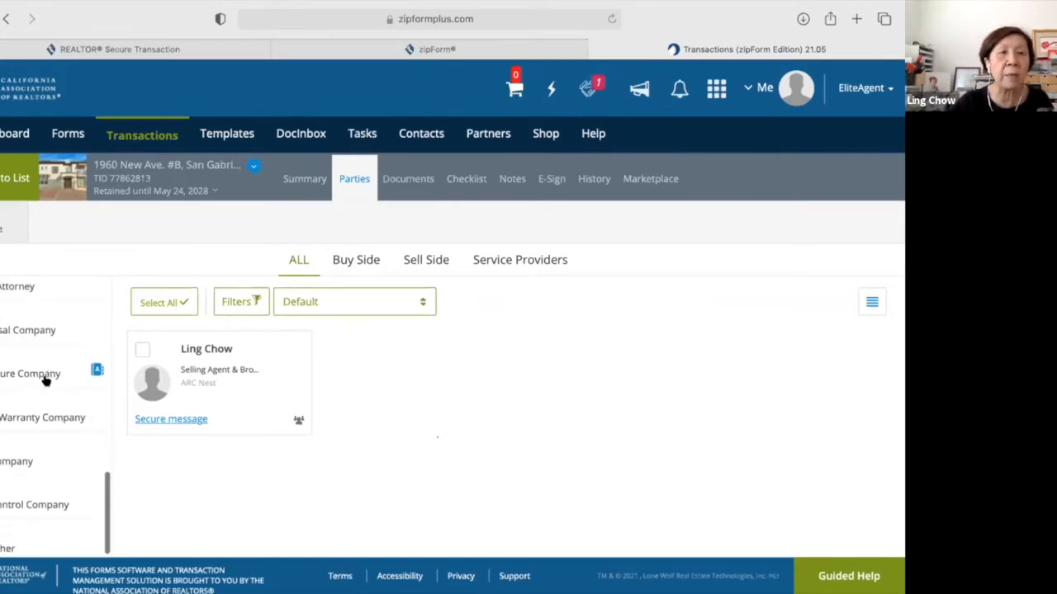
scroll(70, 510, down, 1)
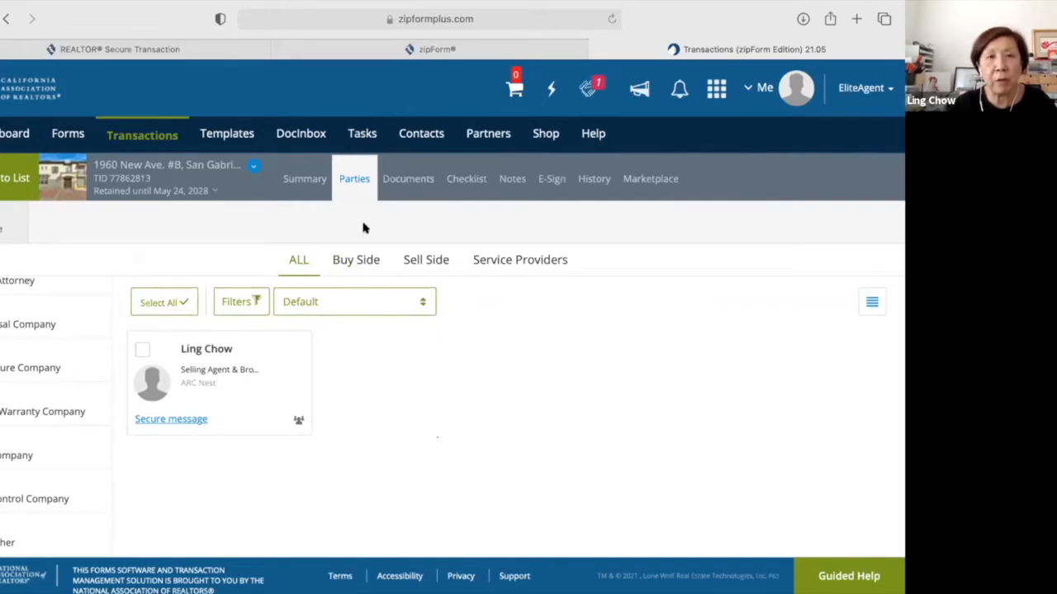
Open the Transaction Cover Sheet form from the transaction's Documents tab.
click(416, 183)
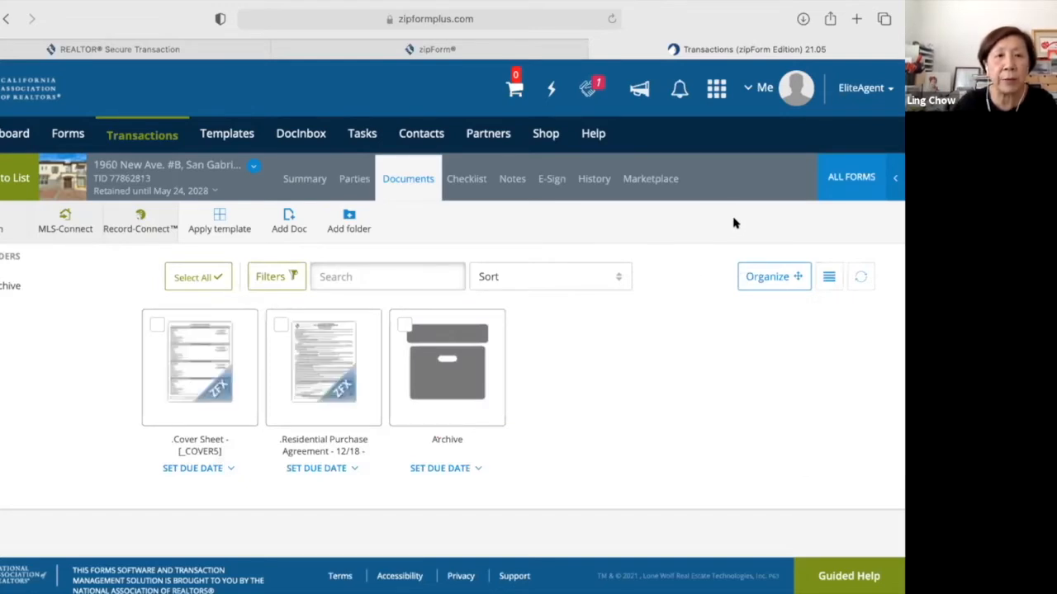
click(213, 365)
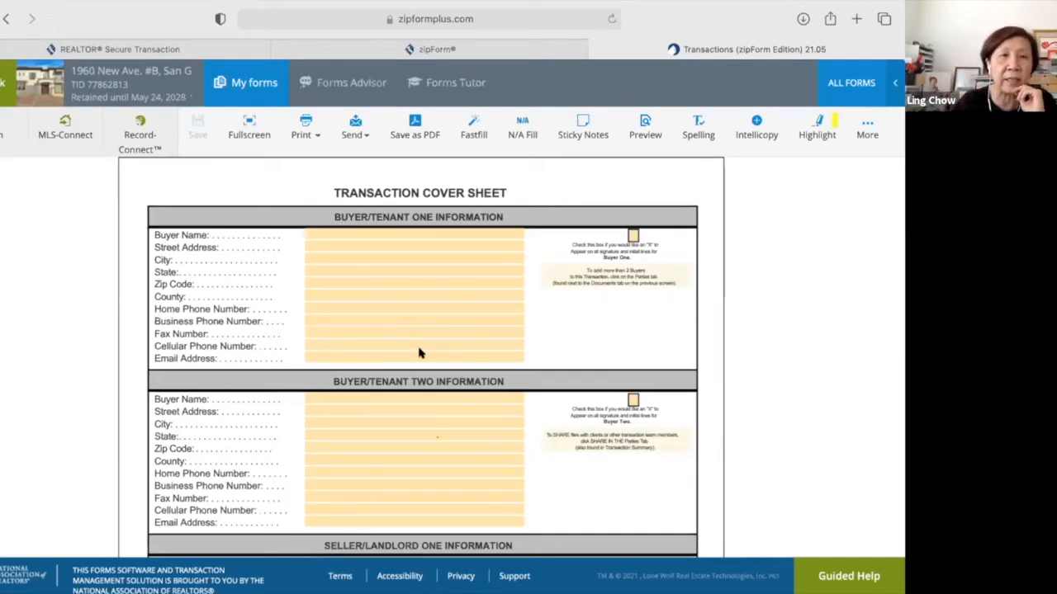
Enlarge the cover sheet, enter Buyer One's full name, and mark X on the signature line.
click(239, 132)
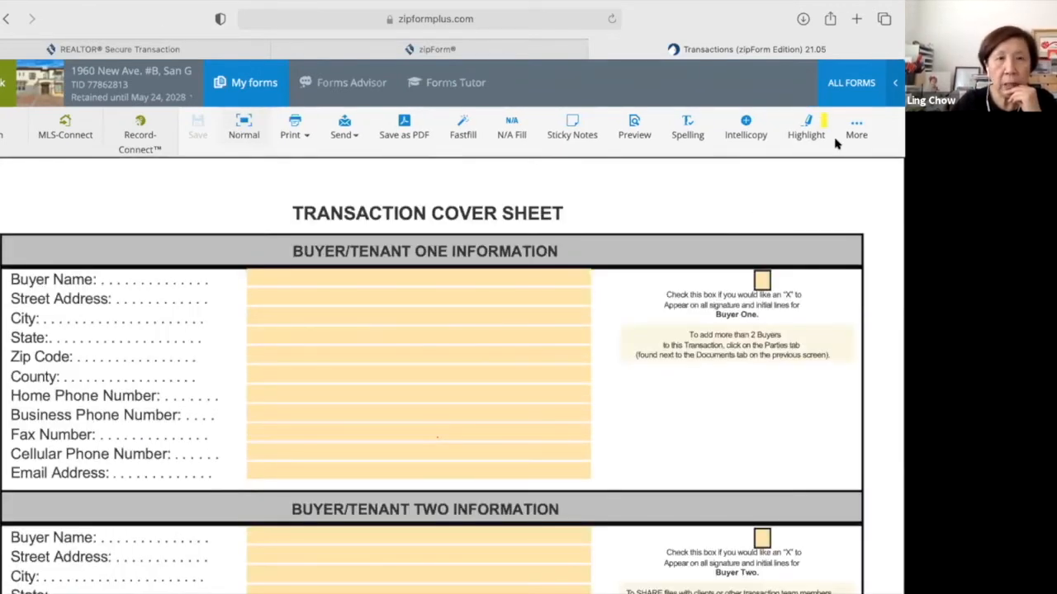
click(472, 276)
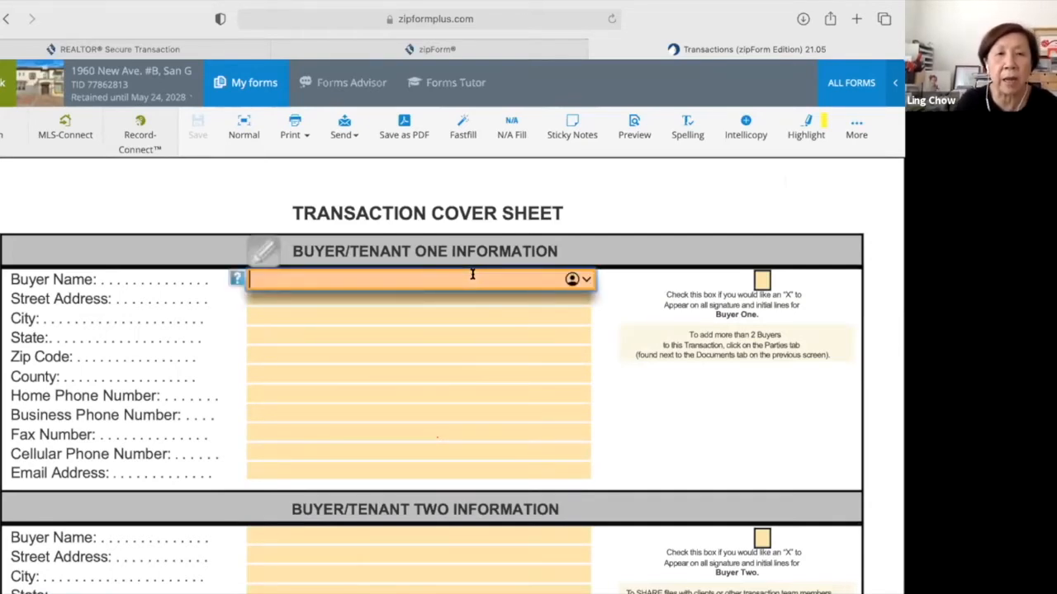
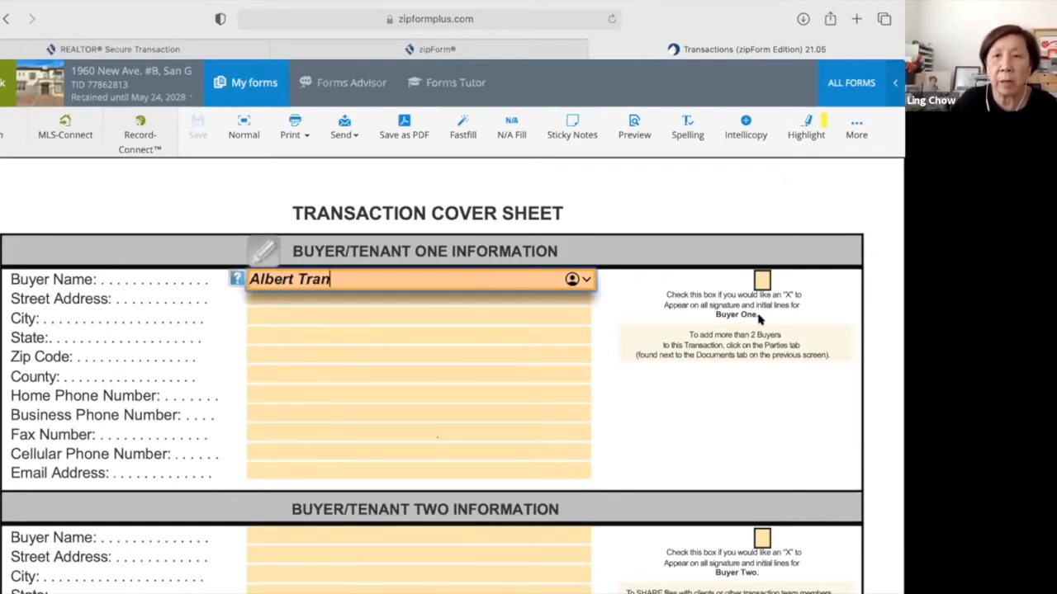
click(328, 484)
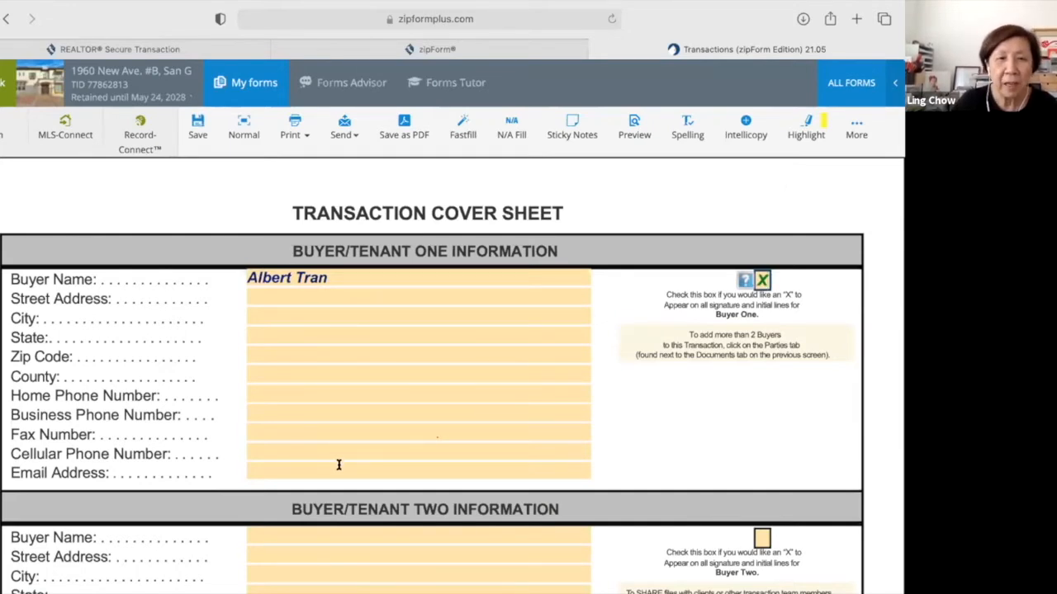
Enter Buyer One's e-mail address and accept it from the autocomplete suggestions.
click(338, 464)
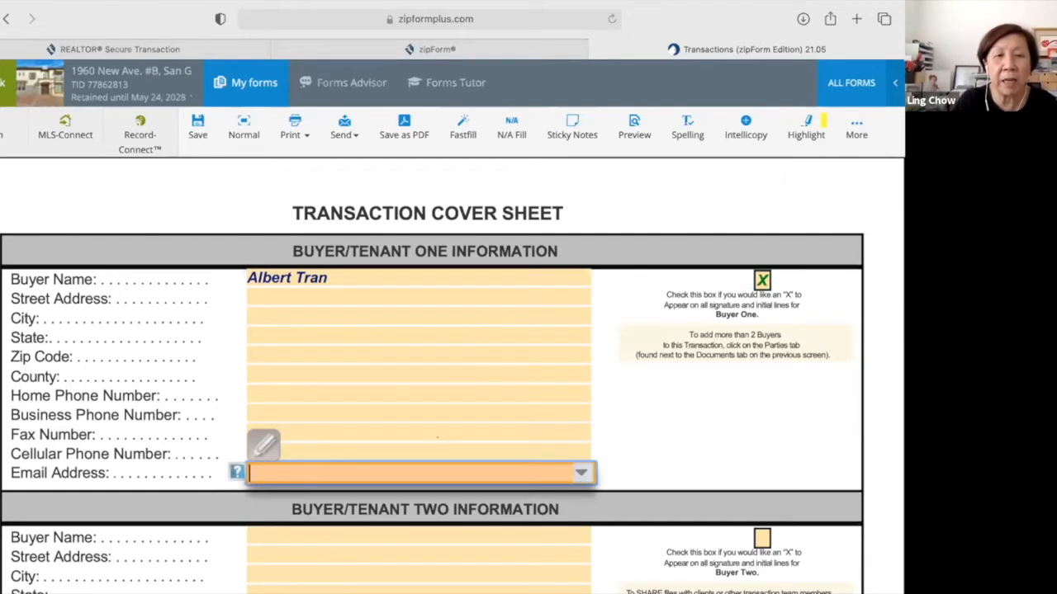
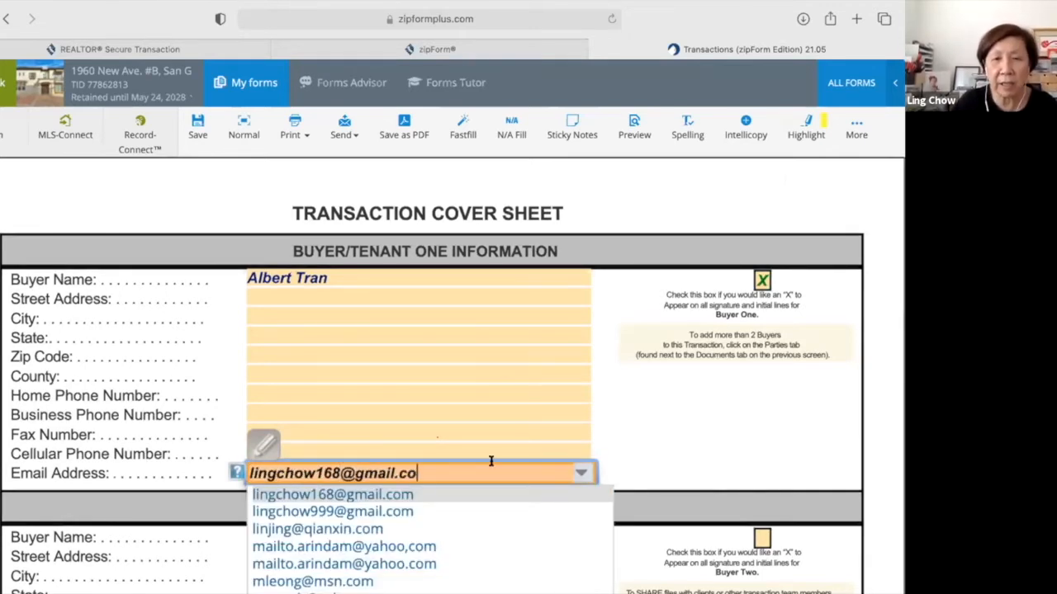
click(640, 435)
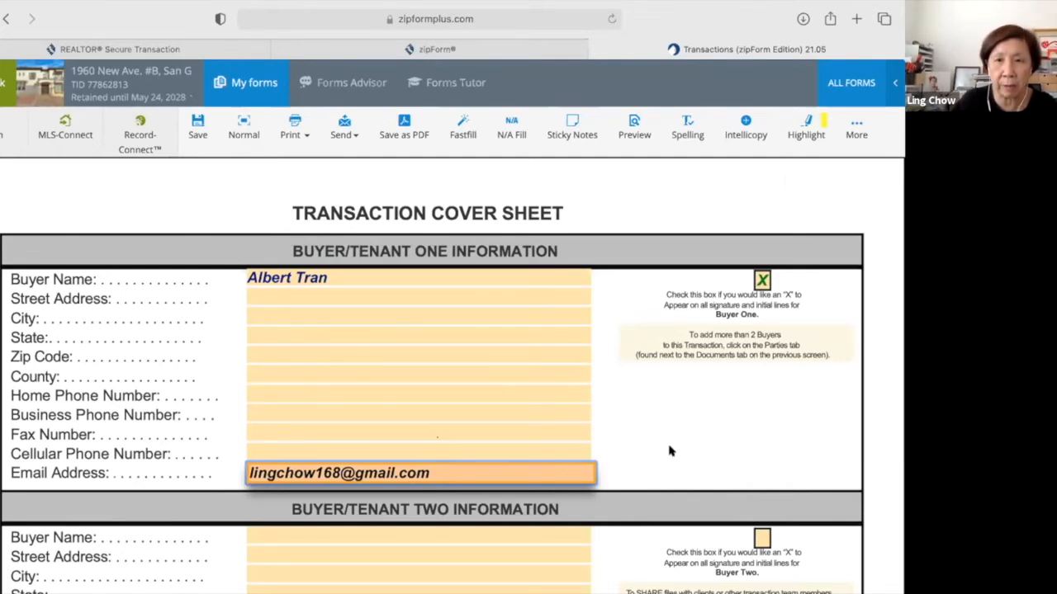
scroll(670, 450, down, 1)
scroll(769, 343, up, 1)
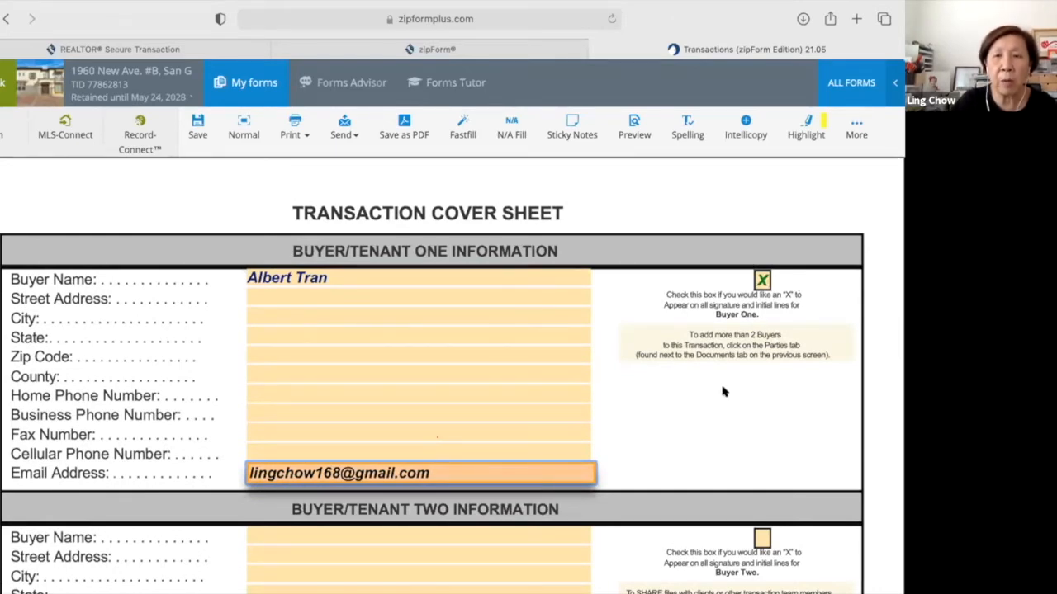
Check the 'Check this box' option so an X marks the seller signature and initial lines.
scroll(722, 392, down, 2)
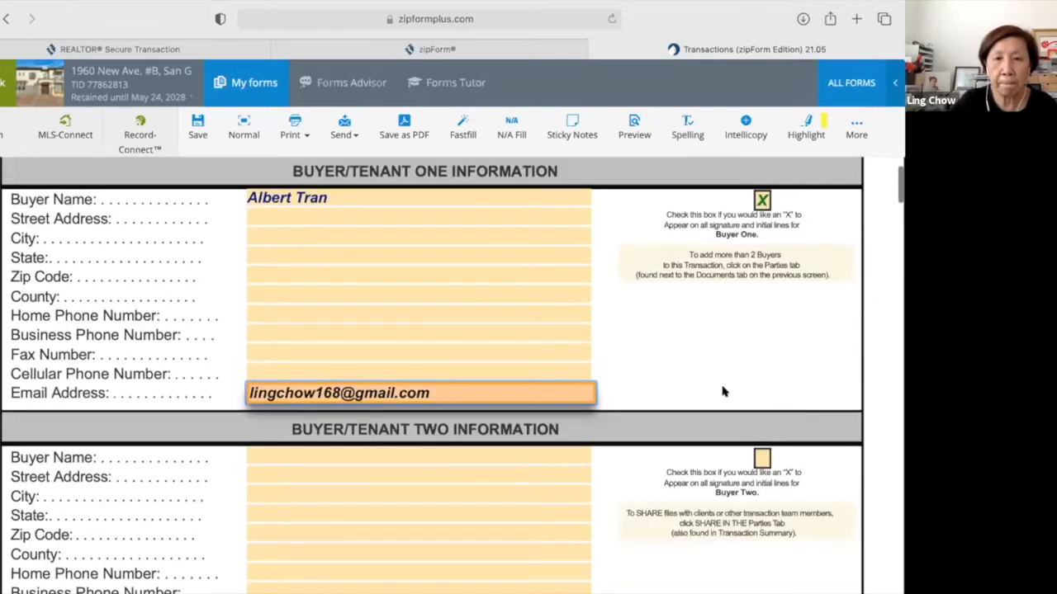
scroll(723, 391, down, 4)
scroll(755, 461, down, 2)
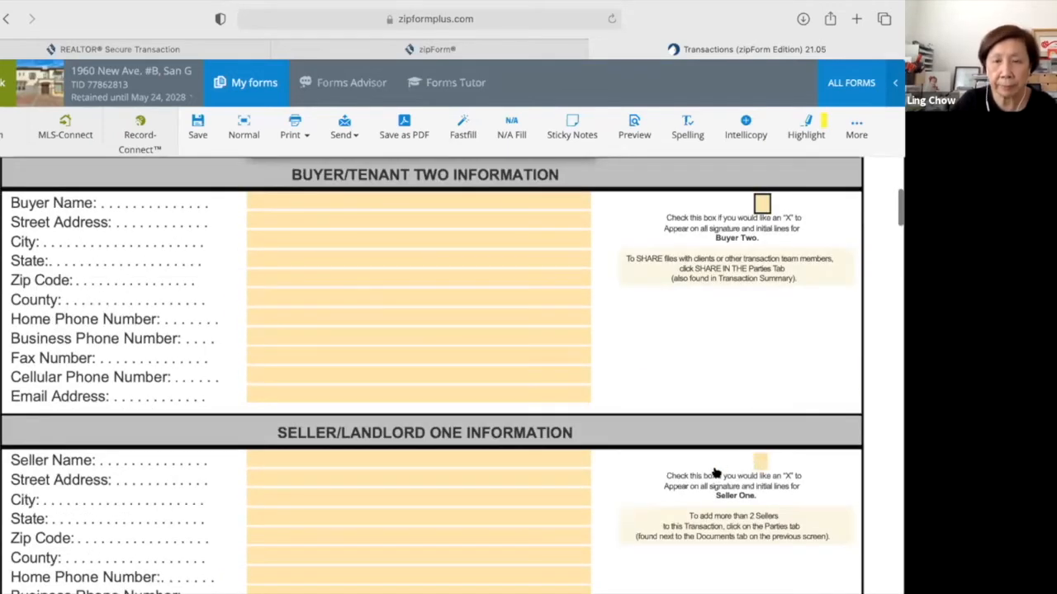
scroll(715, 472, down, 2)
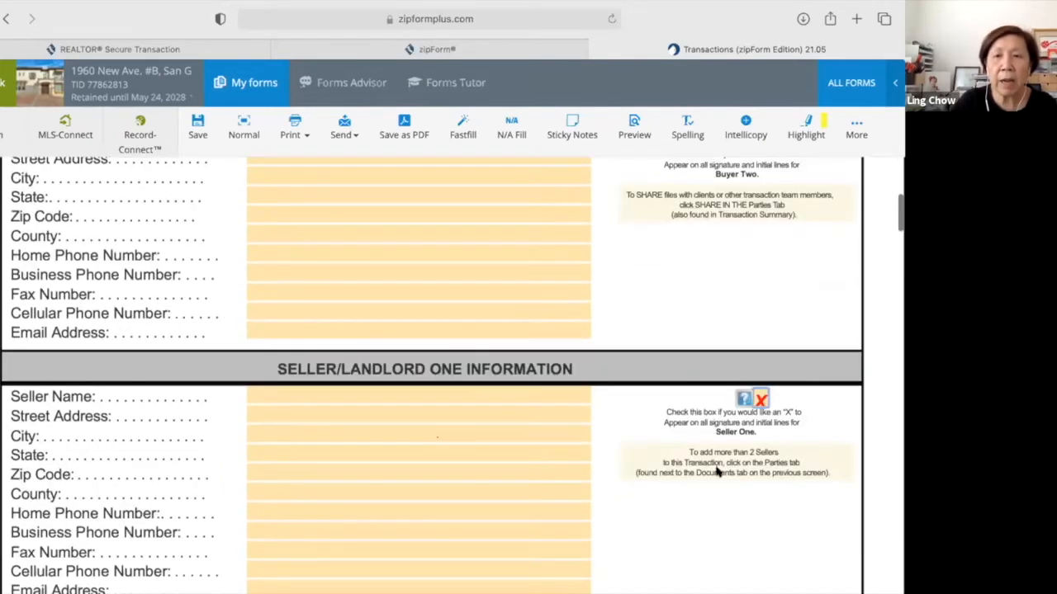
scroll(718, 472, down, 2)
scroll(757, 507, down, 2)
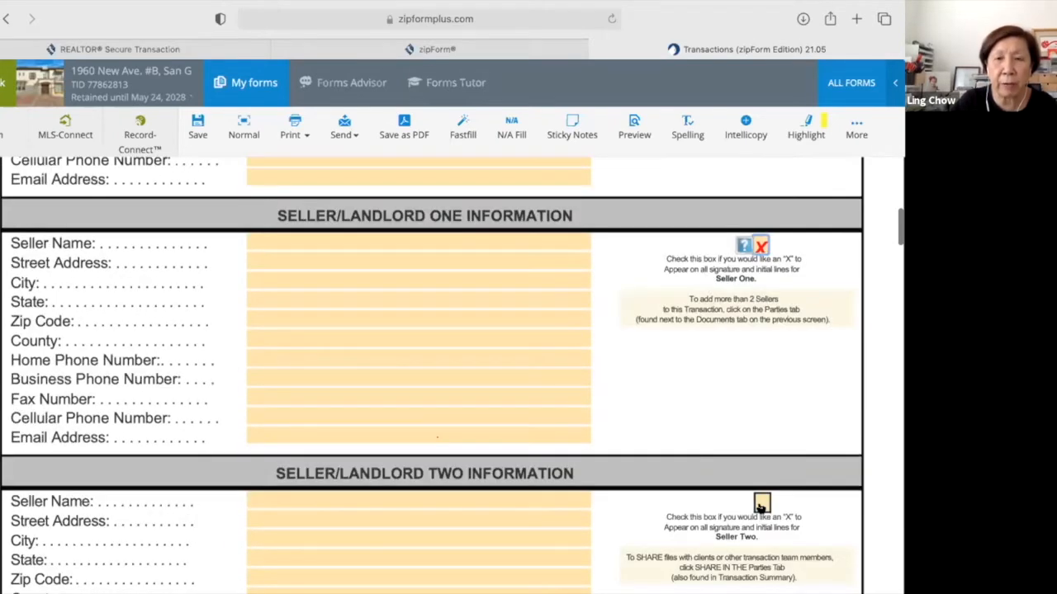
click(751, 505)
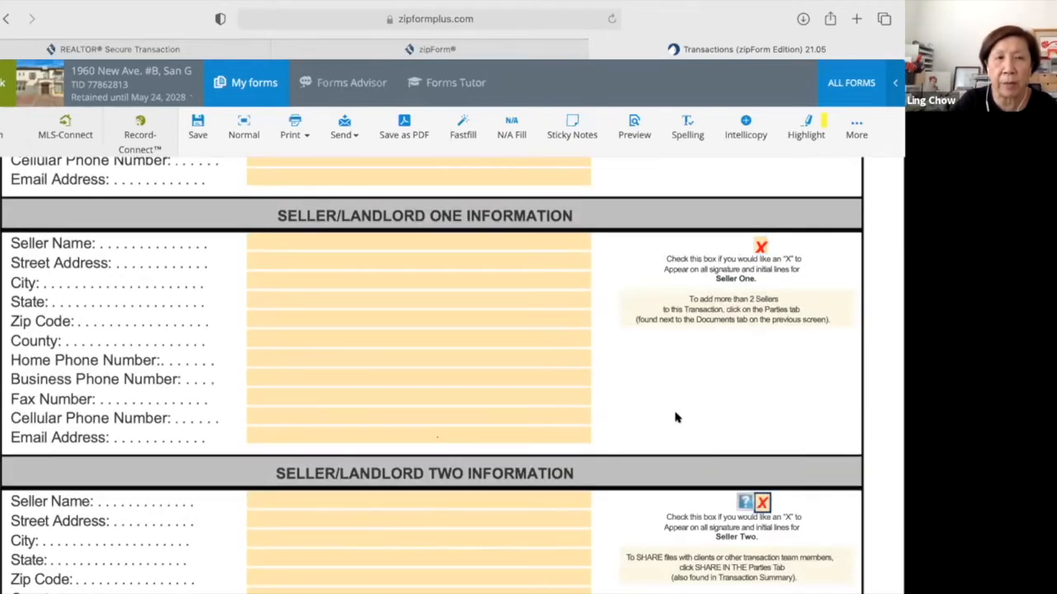
scroll(676, 418, up, 2)
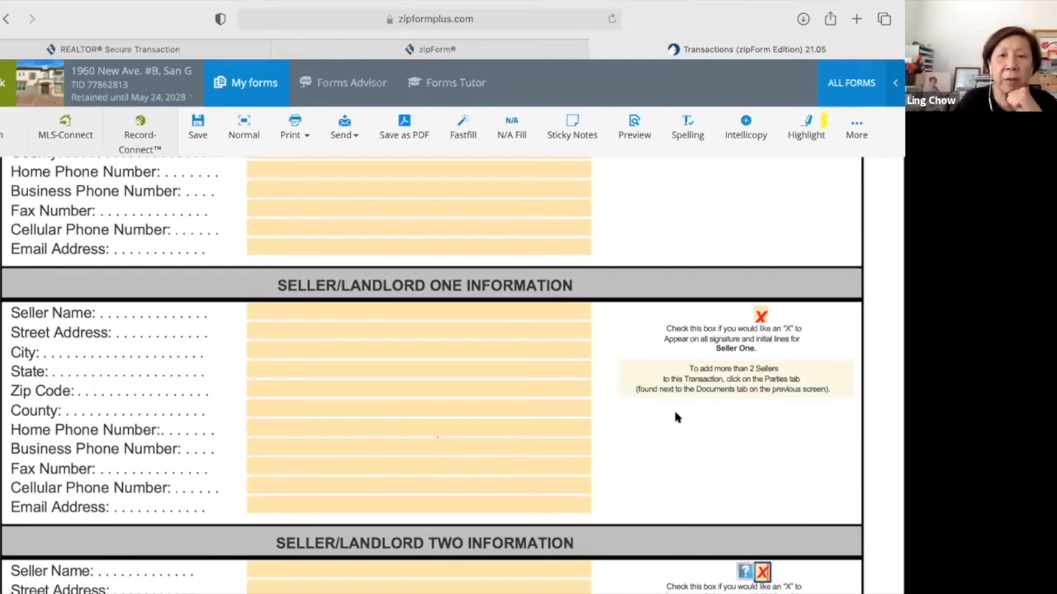
Scroll down to the Buyer's Broker Information section on page 2 of the cover sheet.
scroll(675, 418, down, 3)
scroll(675, 413, down, 2)
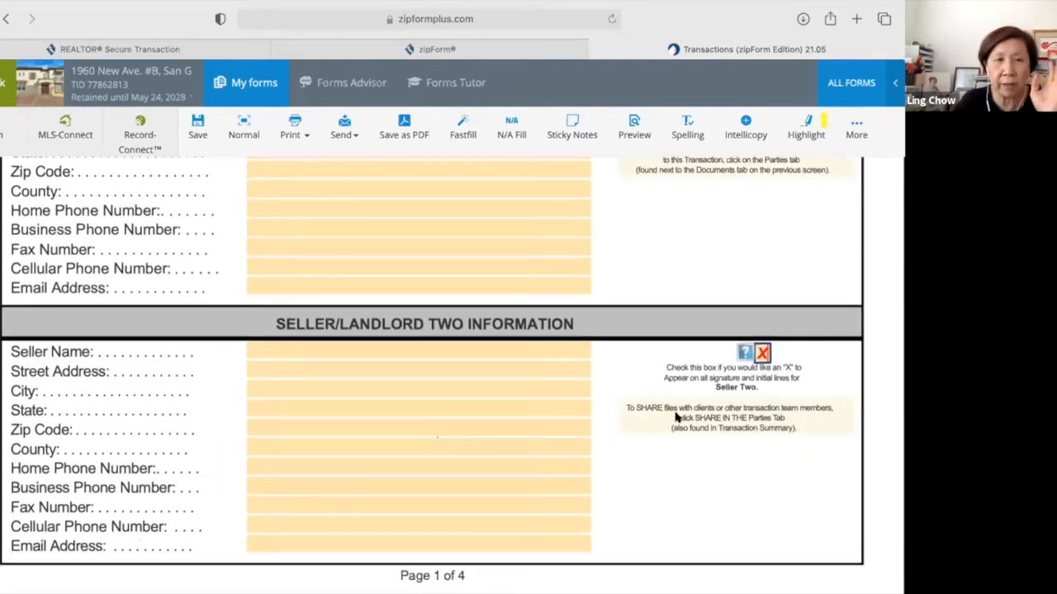
scroll(676, 418, down, 5)
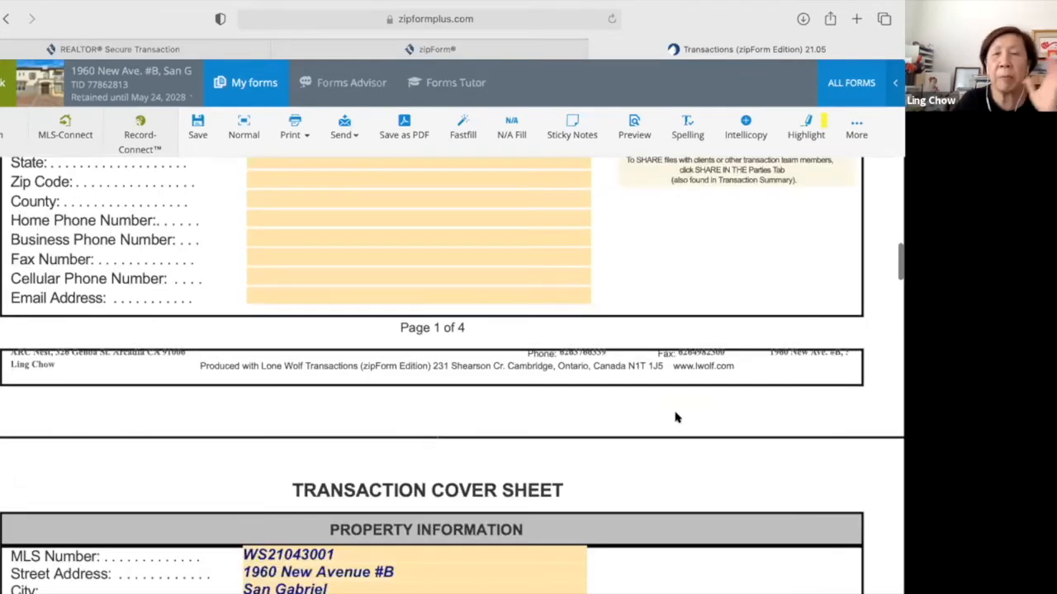
scroll(676, 417, down, 3)
scroll(675, 418, down, 1)
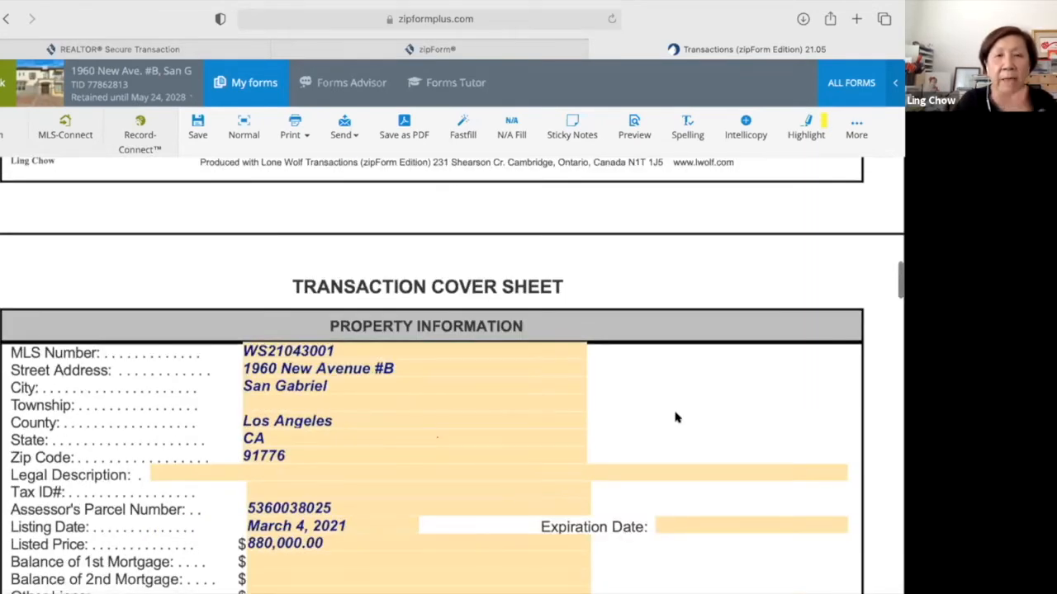
scroll(675, 418, down, 1)
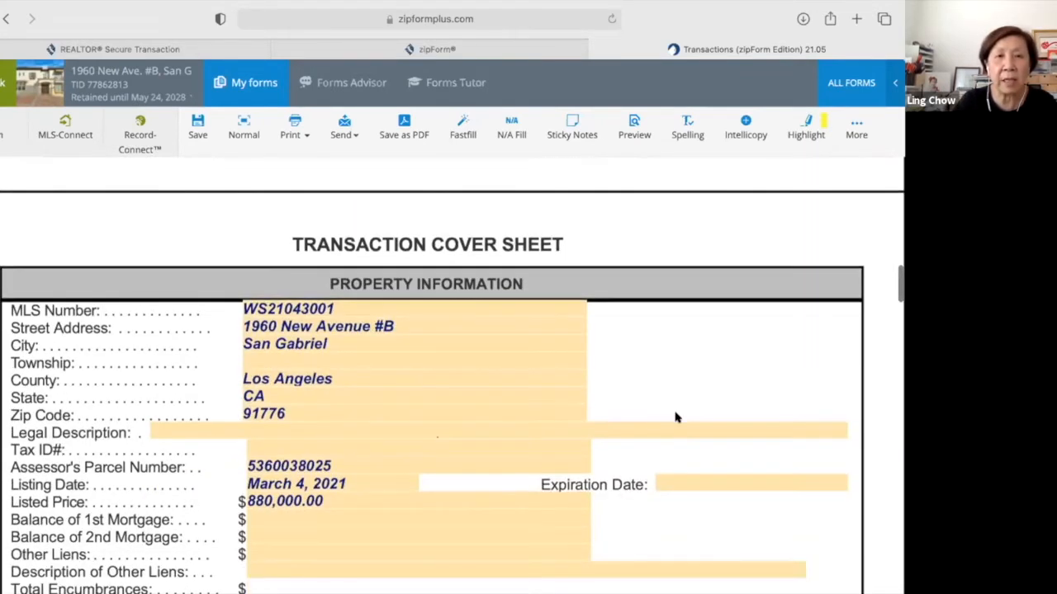
scroll(676, 418, down, 15)
scroll(660, 479, down, 2)
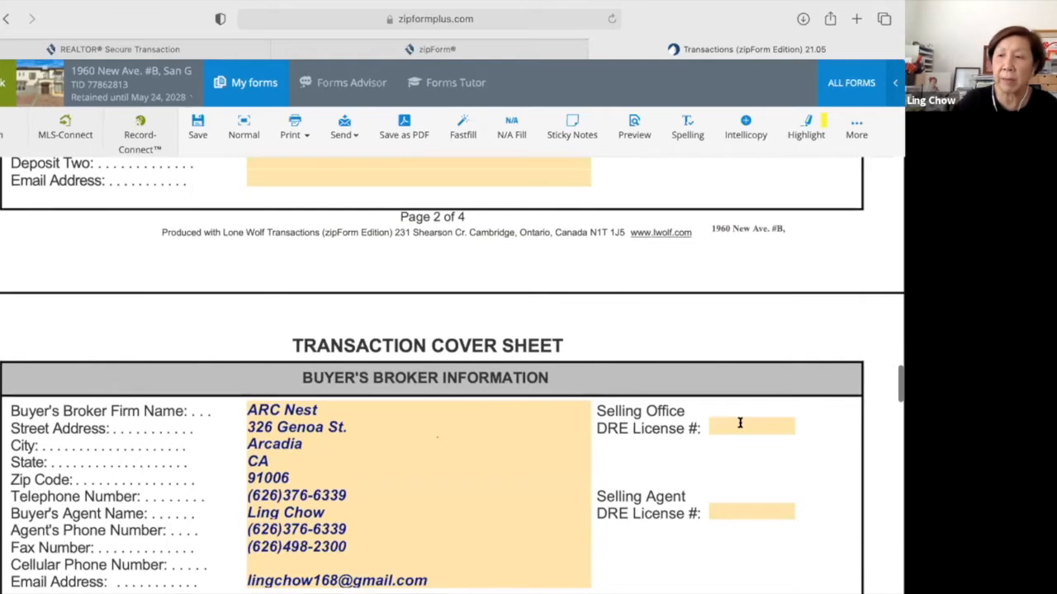
Enter the selling office DRE license number from the suggestion, then the selling agent's DRE license number.
click(740, 423)
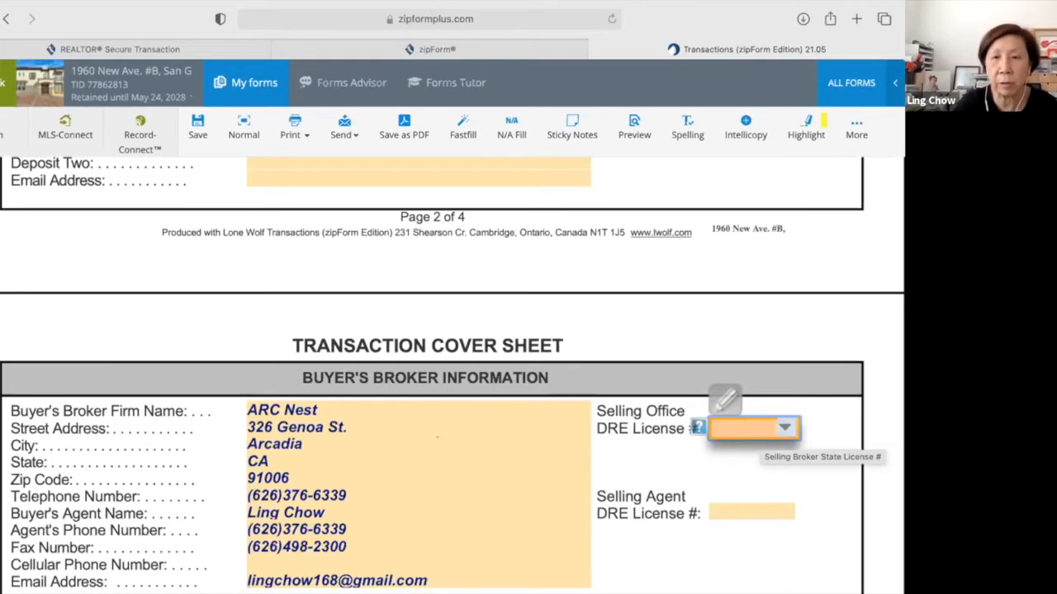
text(0210)
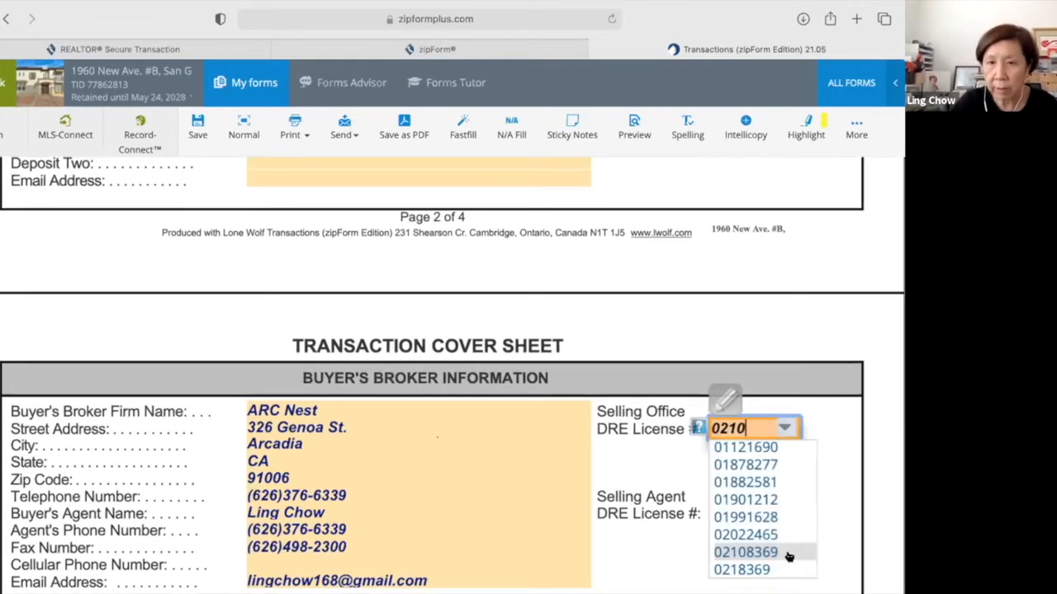
key(Return)
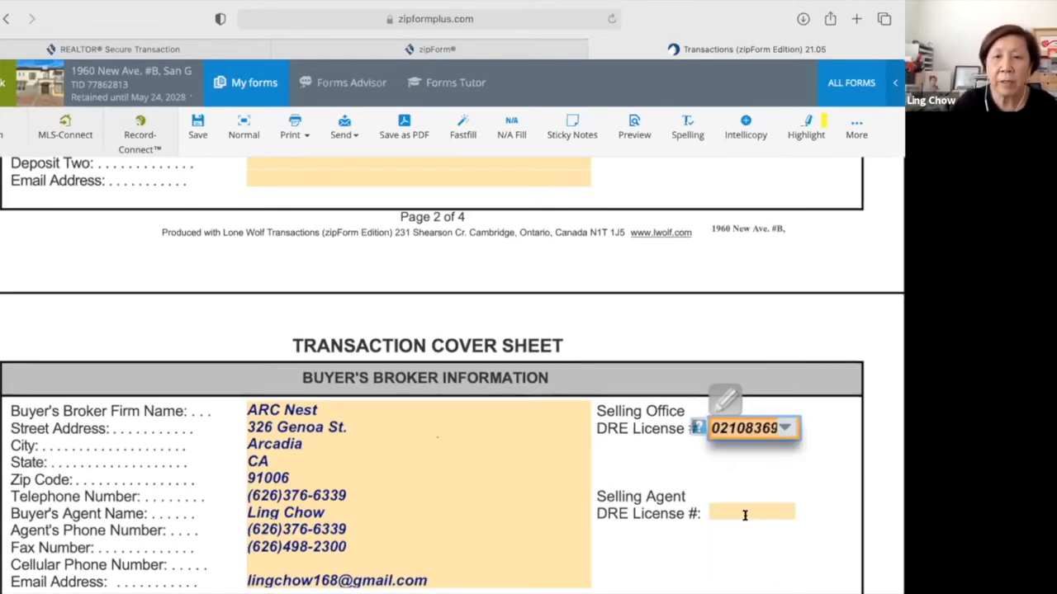
click(744, 513)
text(01147092)
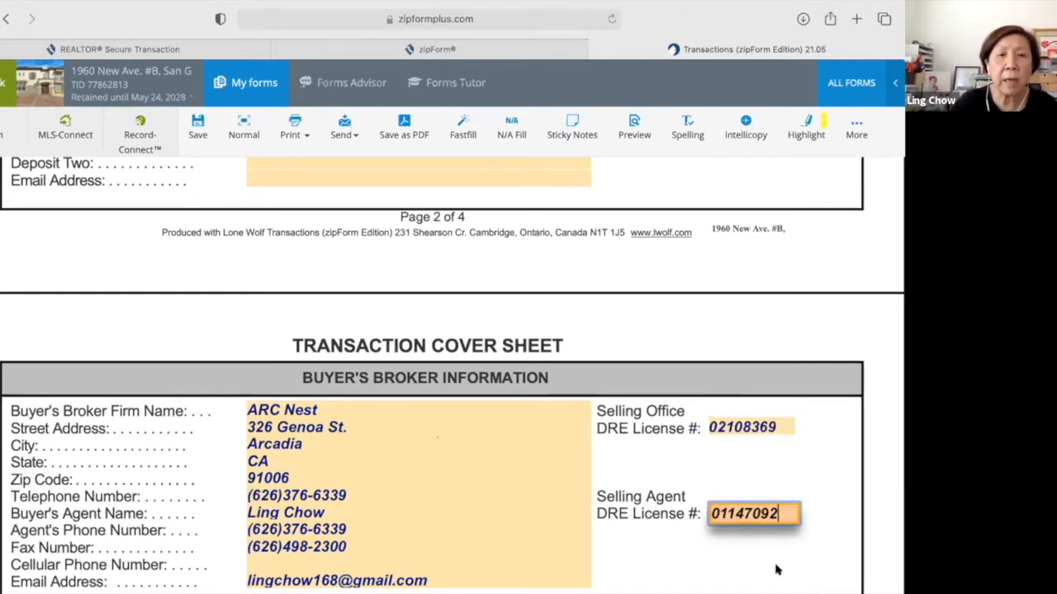
scroll(776, 570, down, 1)
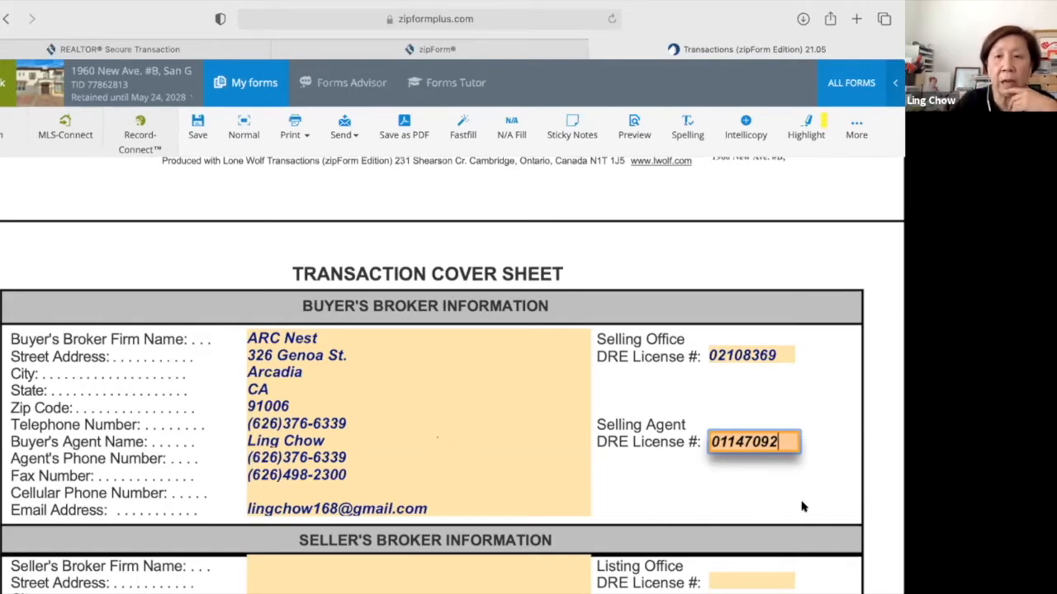
Review the Property Type and Escrow Information sections, then select the Seller's Broker Firm Name field.
scroll(838, 507, down, 3)
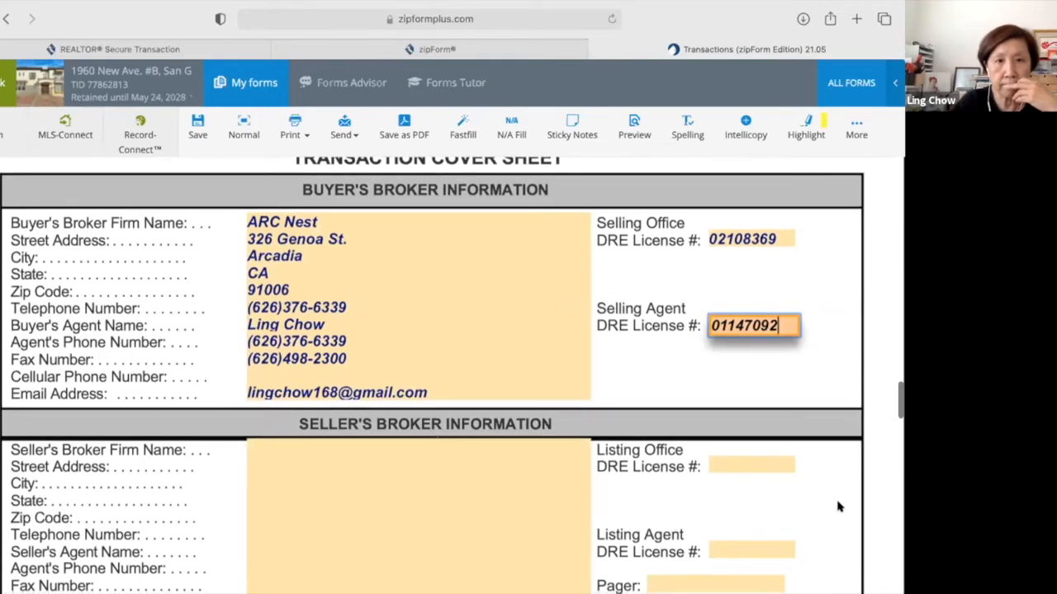
scroll(838, 507, down, 3)
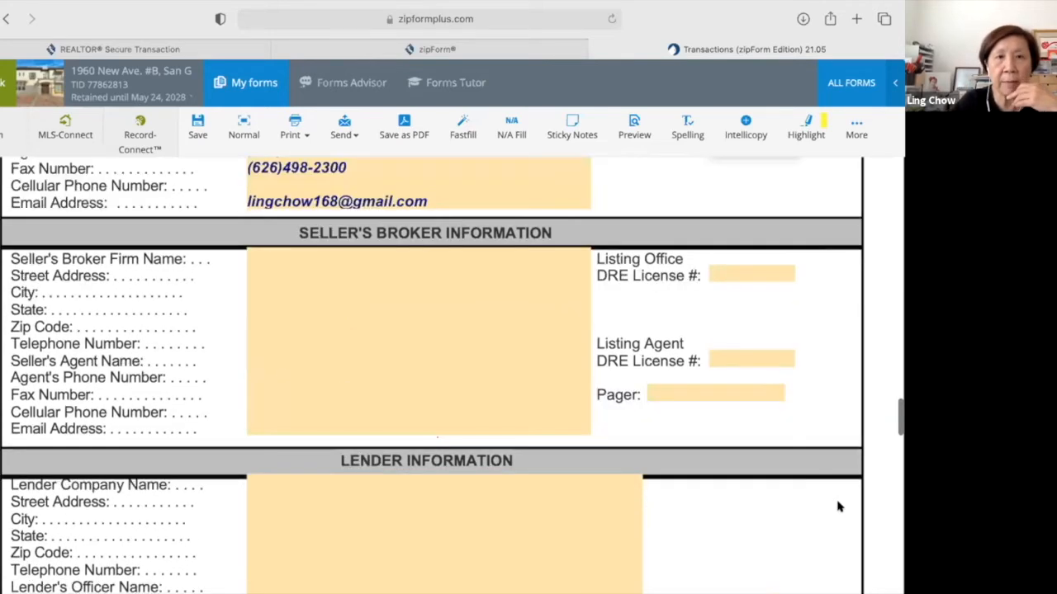
scroll(838, 507, up, 7)
scroll(838, 507, up, 4)
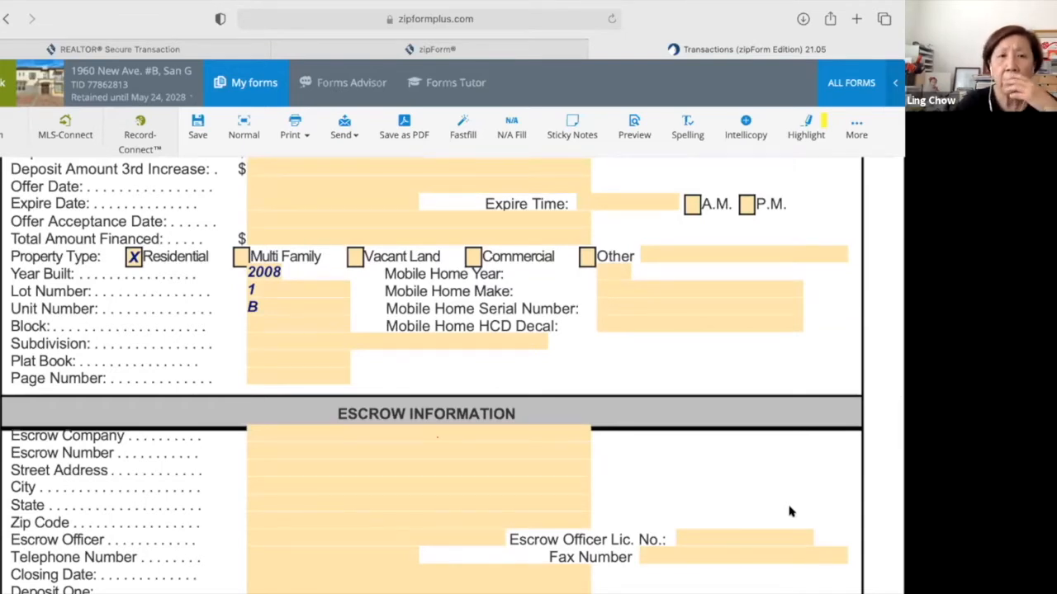
scroll(752, 499, down, 2)
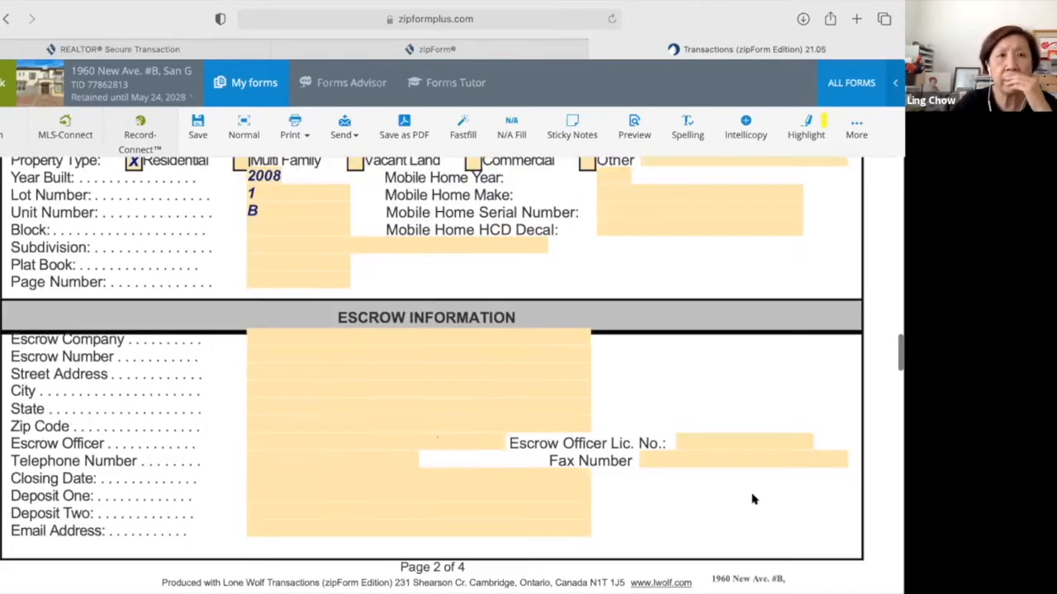
scroll(752, 498, down, 2)
scroll(753, 499, down, 3)
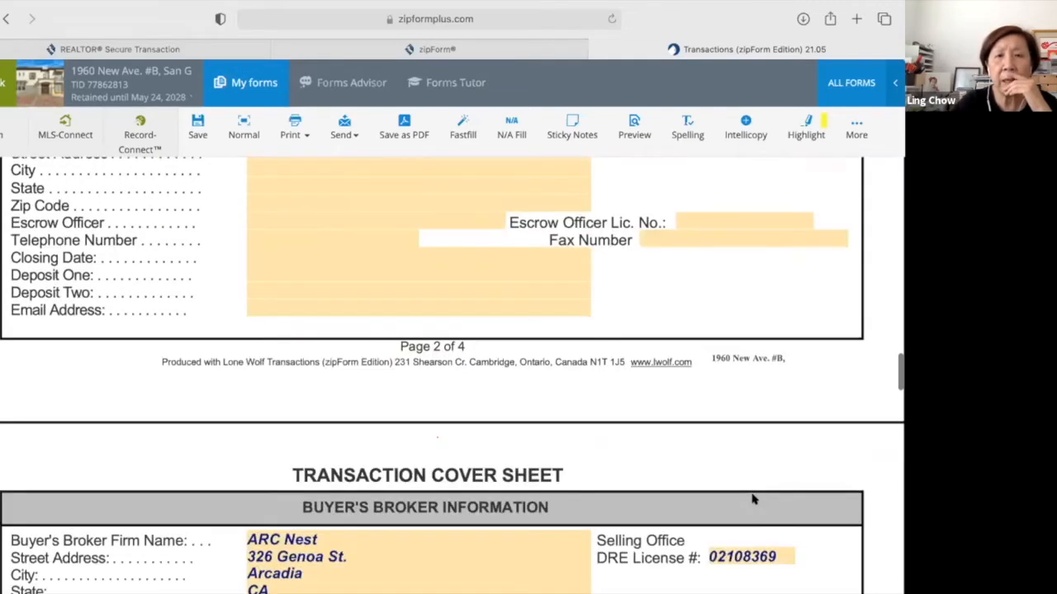
scroll(752, 499, down, 5)
scroll(752, 496, down, 3)
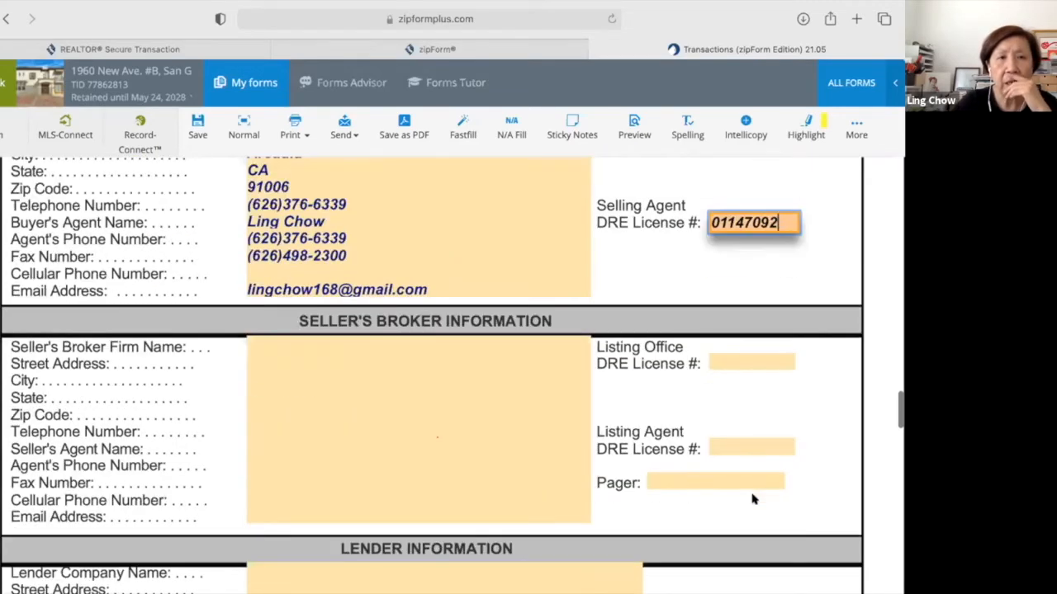
scroll(745, 496, down, 2)
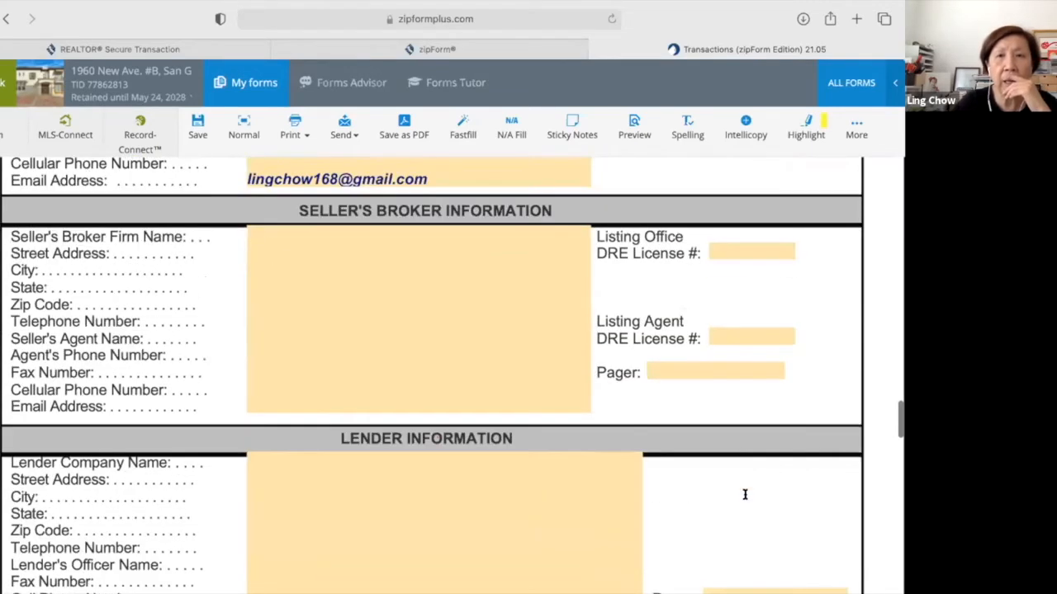
click(296, 233)
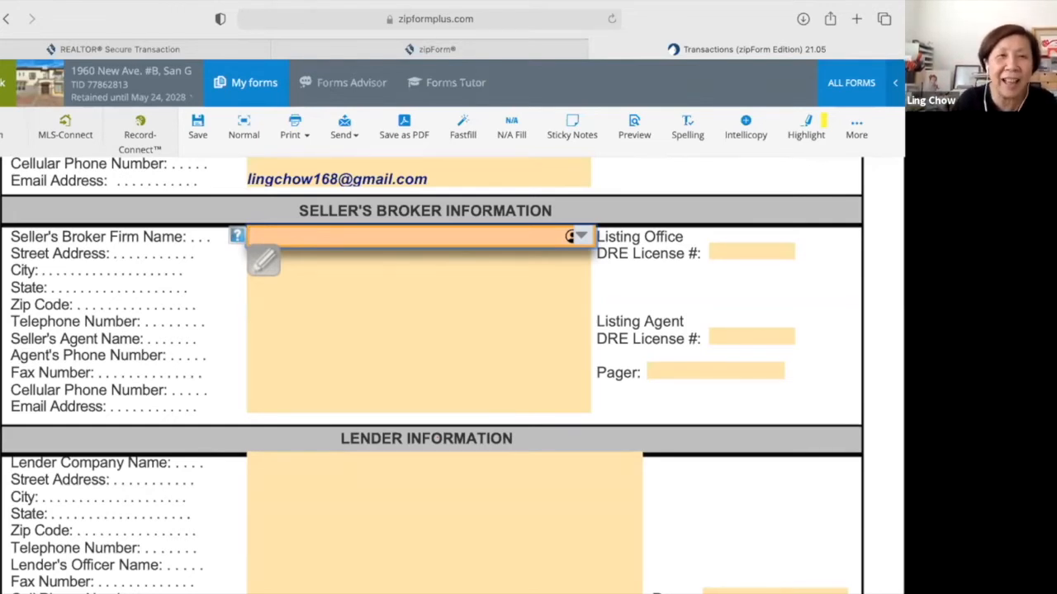
Enter 'Pinnacle Real Estate Group' as the Seller's Broker Firm Name.
text(Kell)
key(BackSpace)
key(BackSpace)
key(BackSpace)
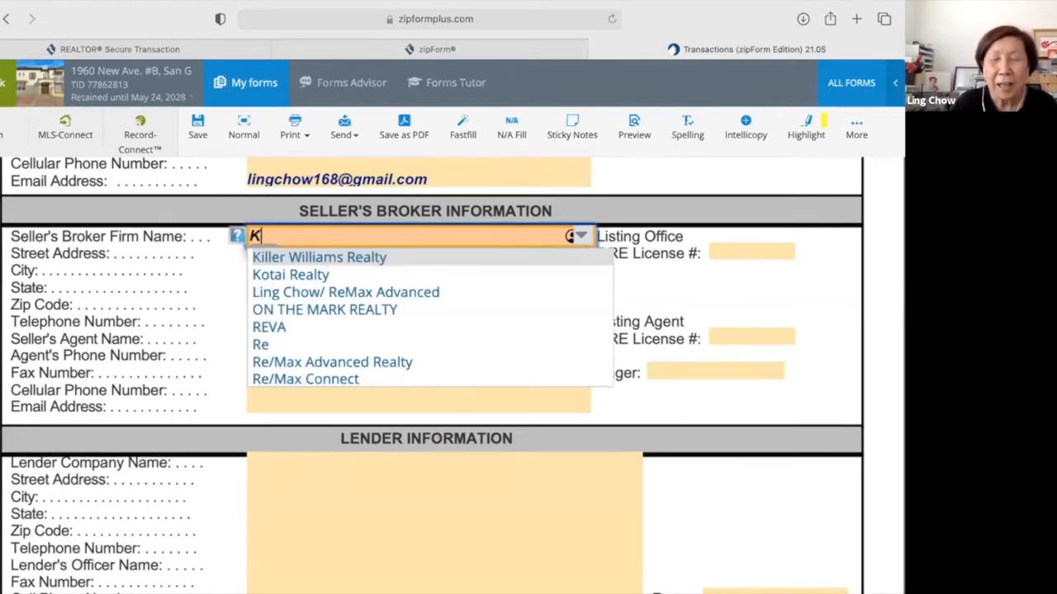
key(BackSpace)
text(Pin)
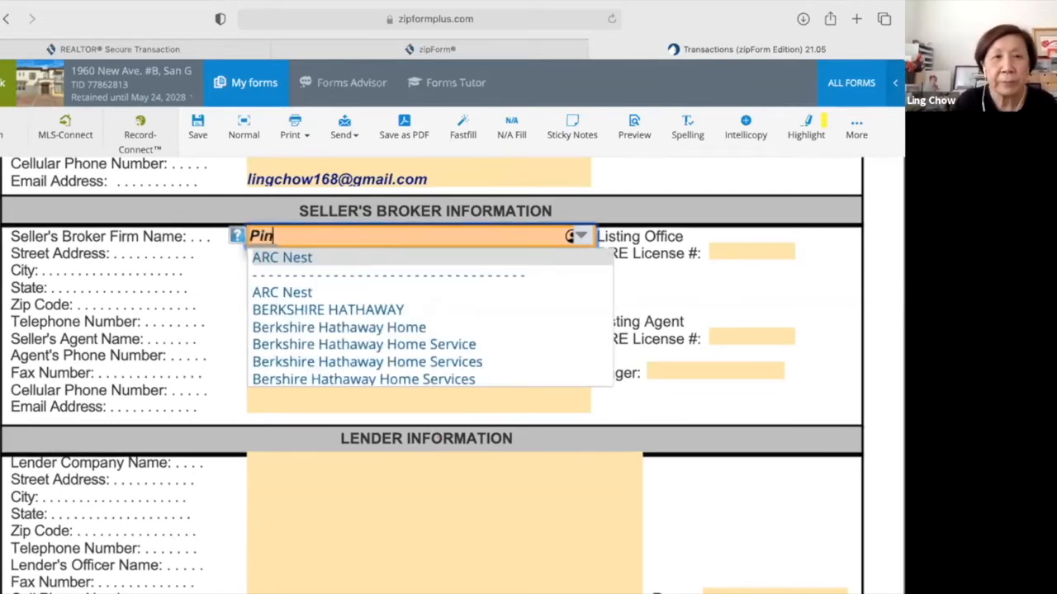
text(n)
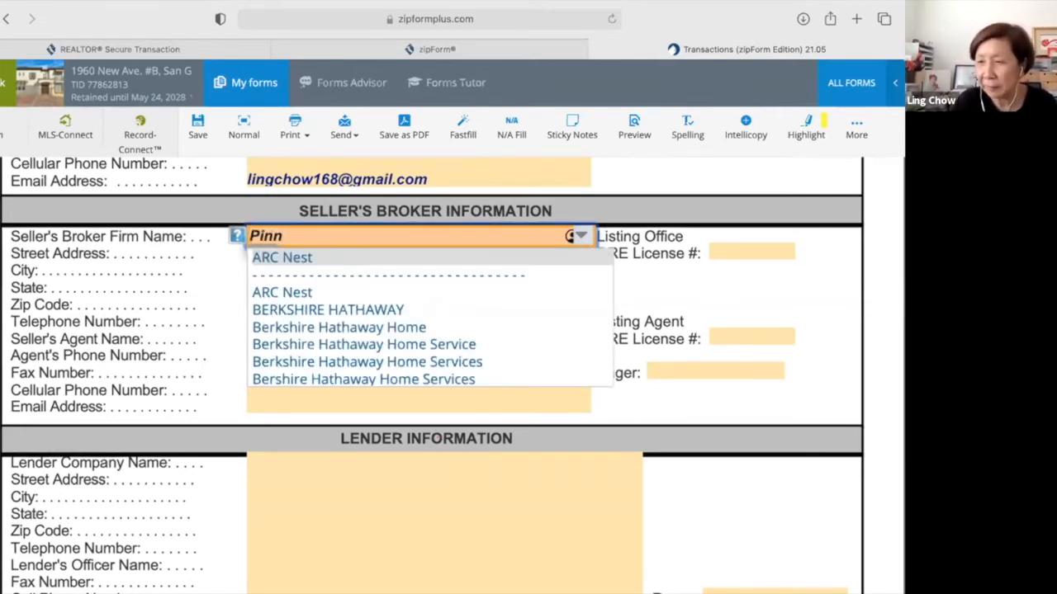
text(anc)
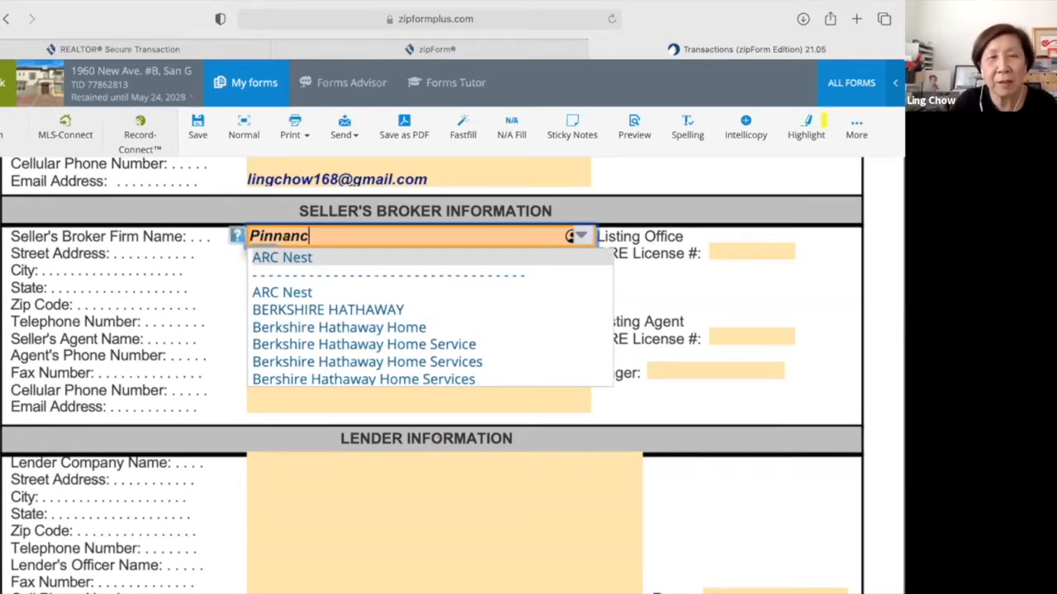
key(BackSpace)
key(BackSpace)
text(cle Real Estate )
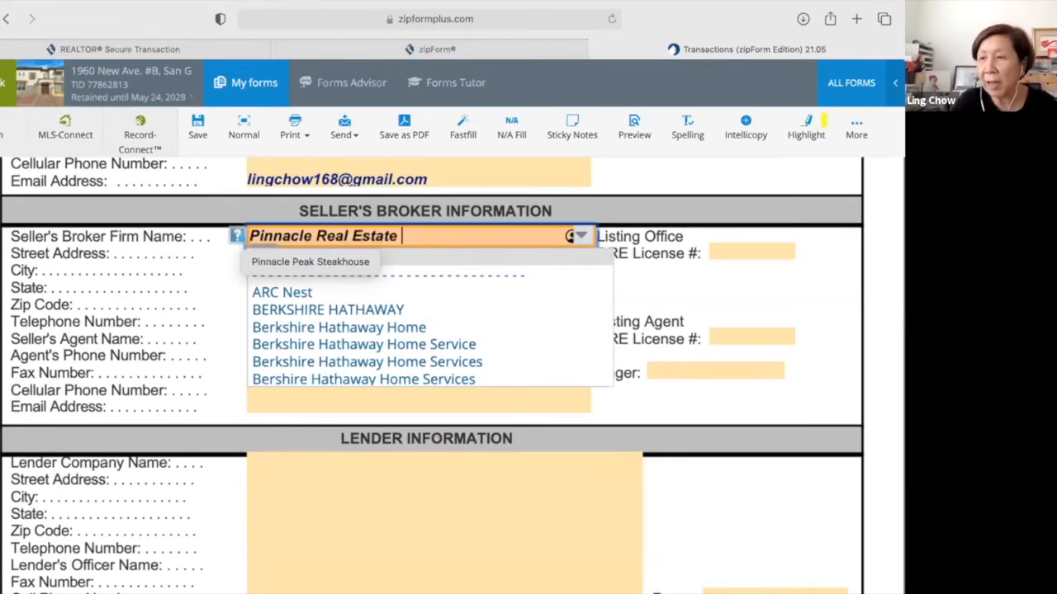
text(Group)
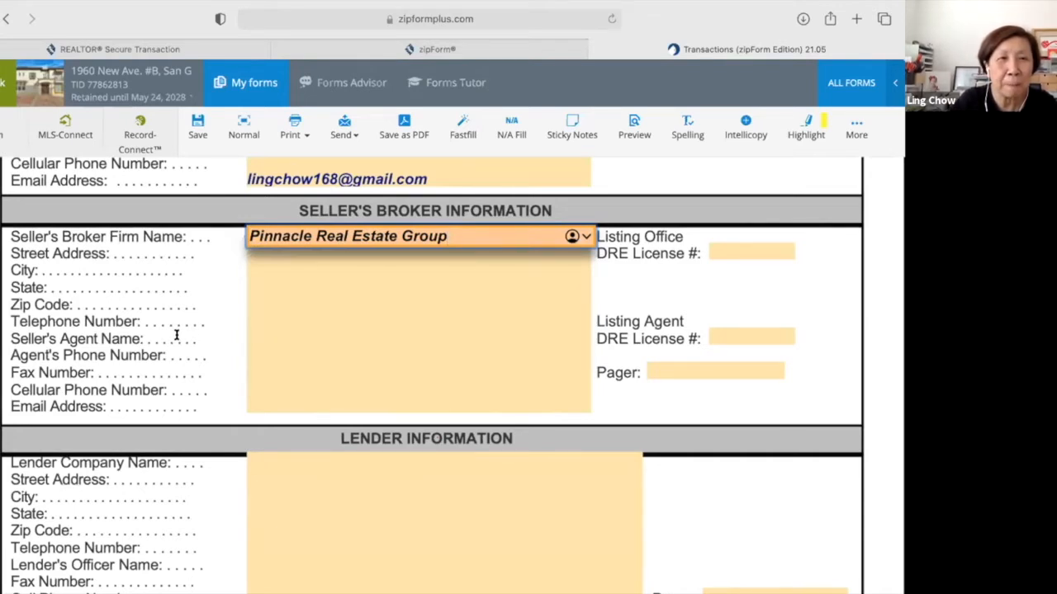
Fill in the seller's agent name, listing agent DRE license number and cellular phone number.
click(257, 335)
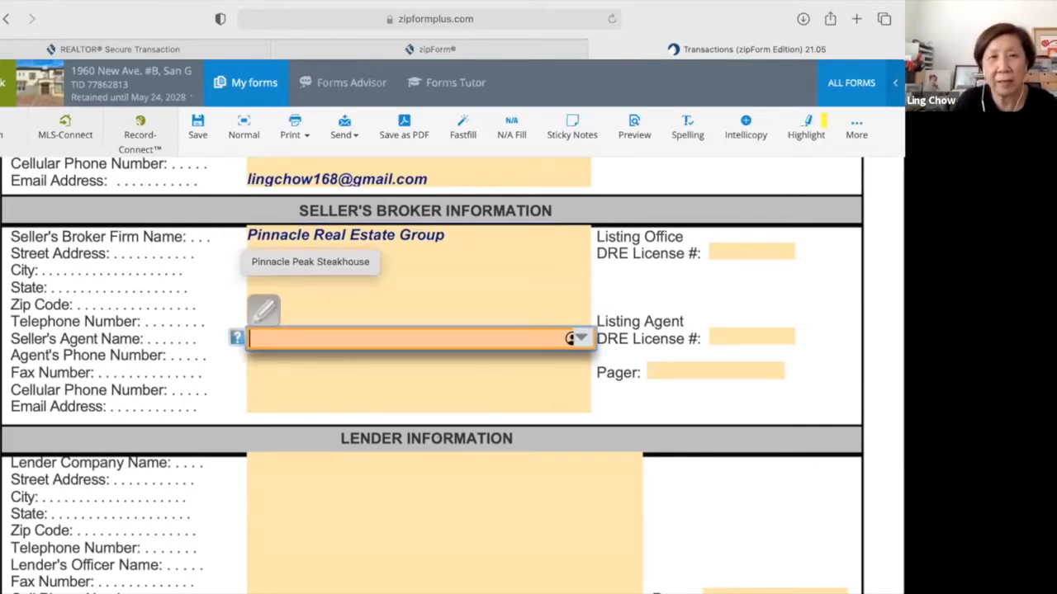
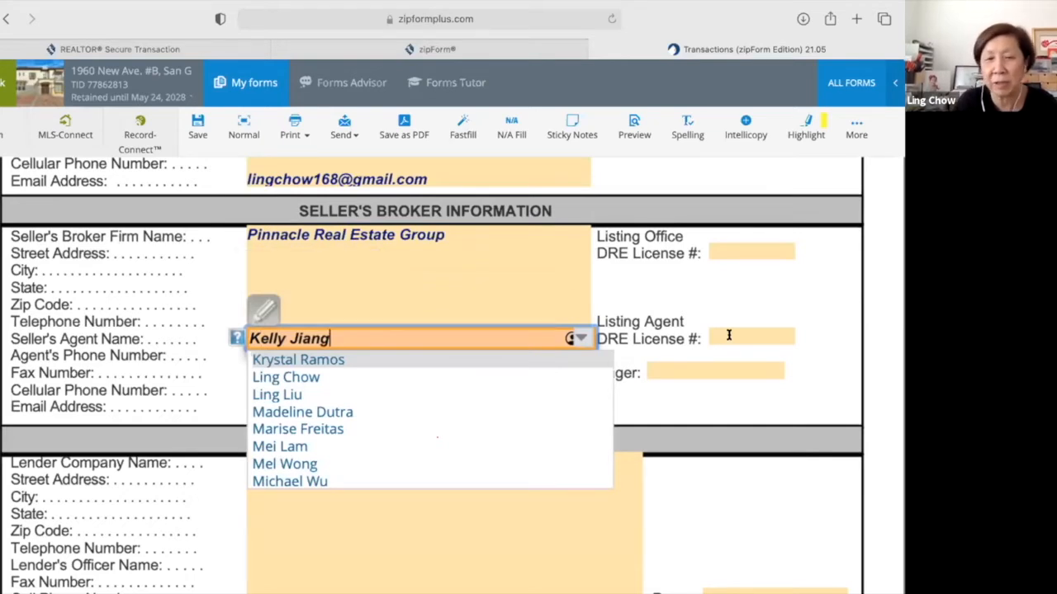
click(728, 334)
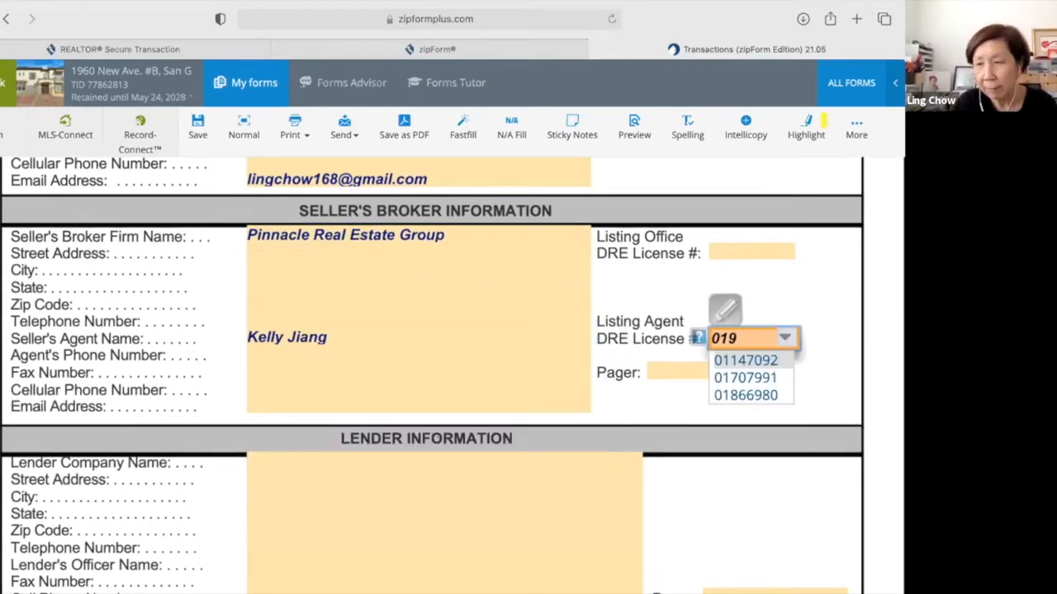
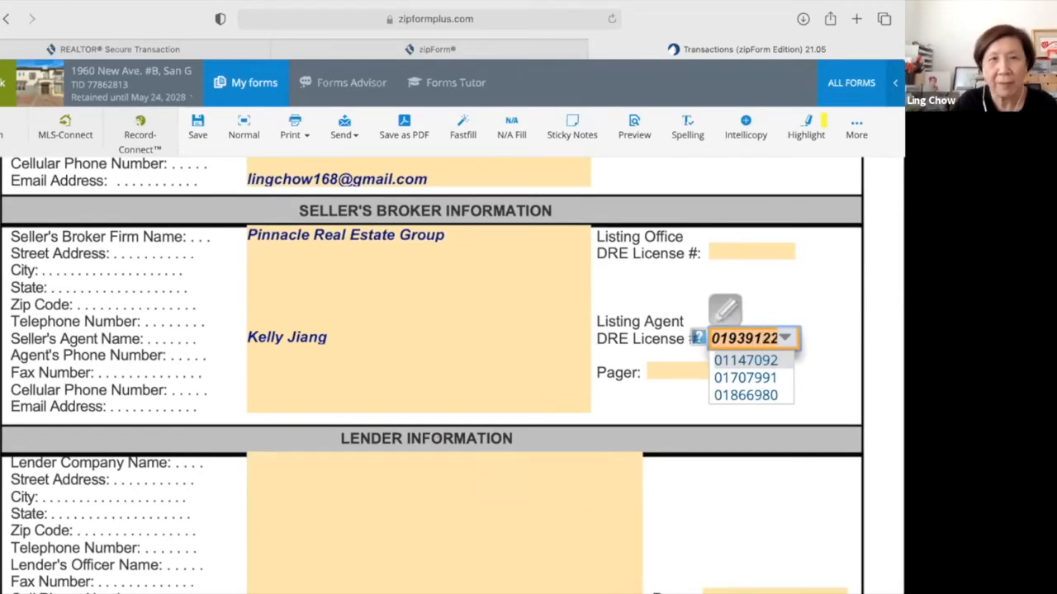
click(408, 391)
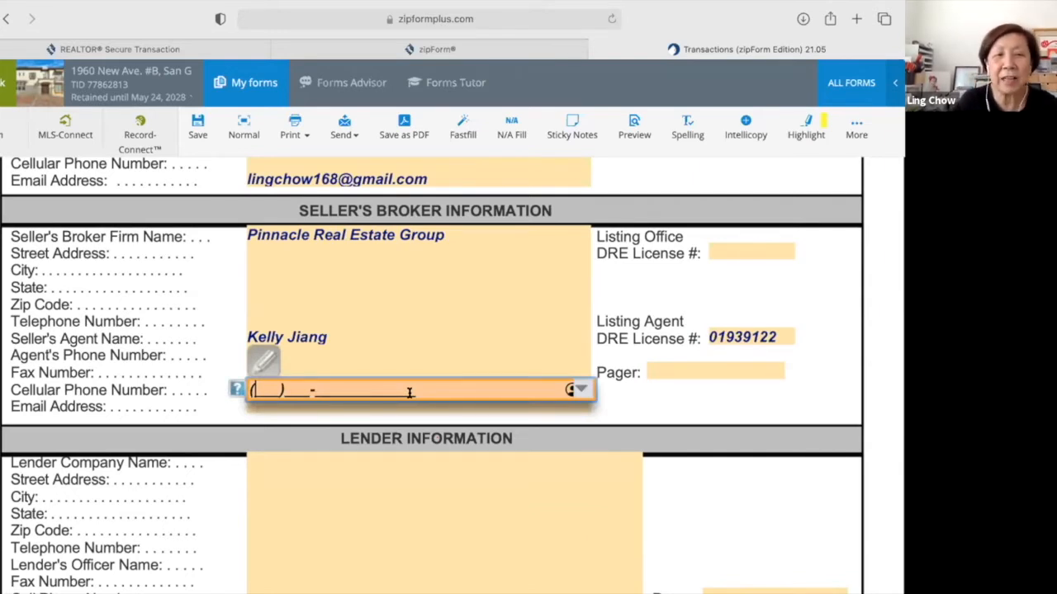
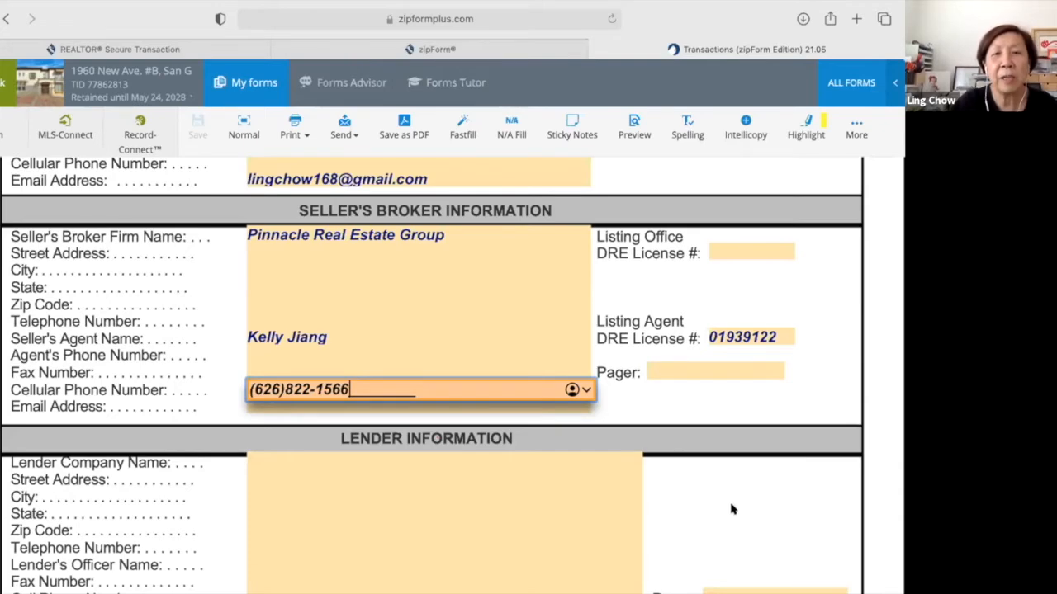
Open the Residential Purchase Agreement package from the Documents list.
scroll(710, 529, up, 3)
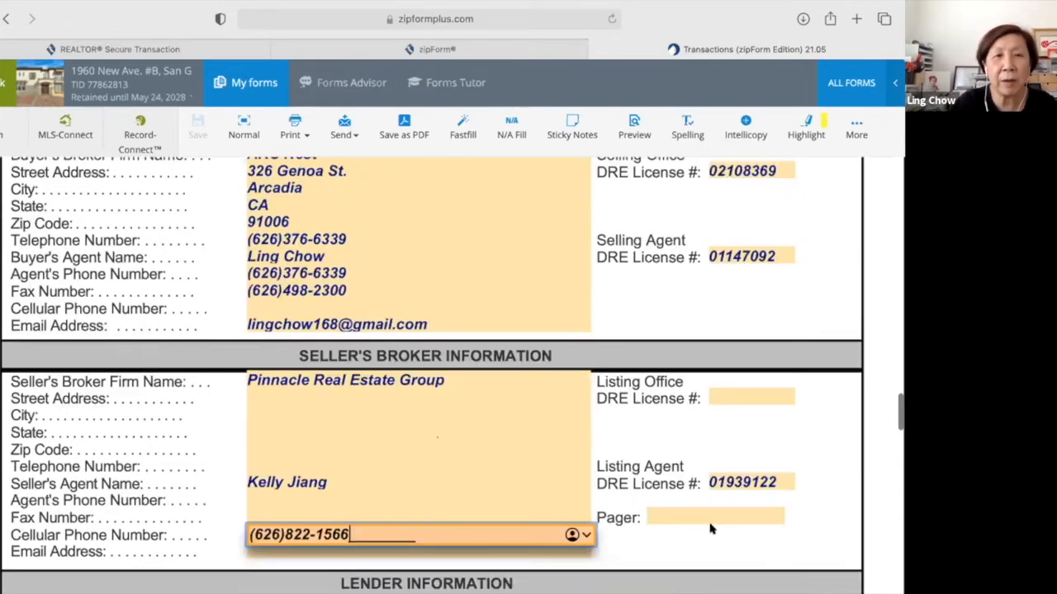
scroll(710, 529, up, 10)
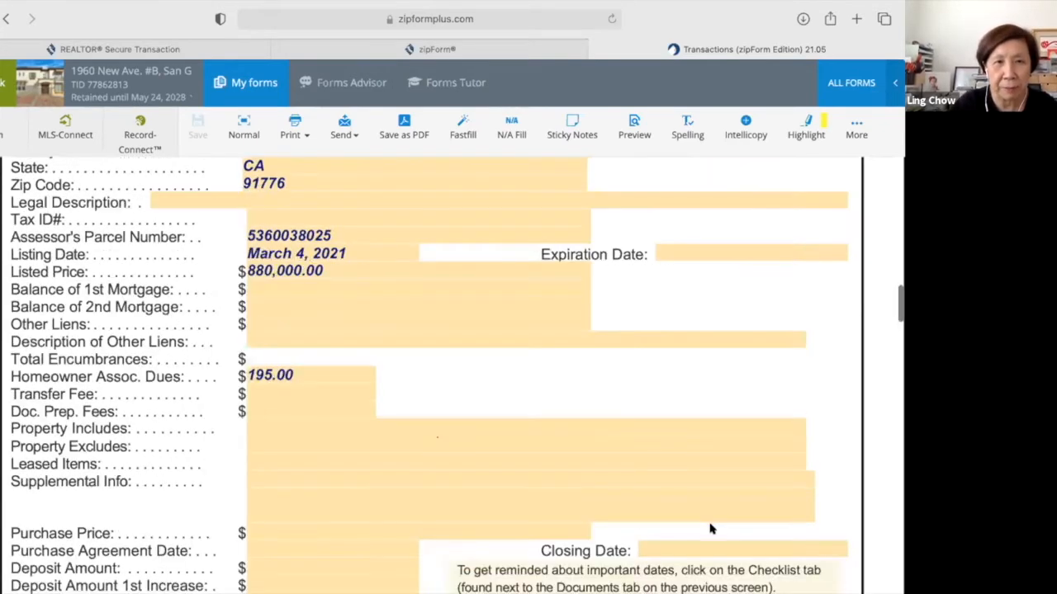
scroll(710, 529, up, 10)
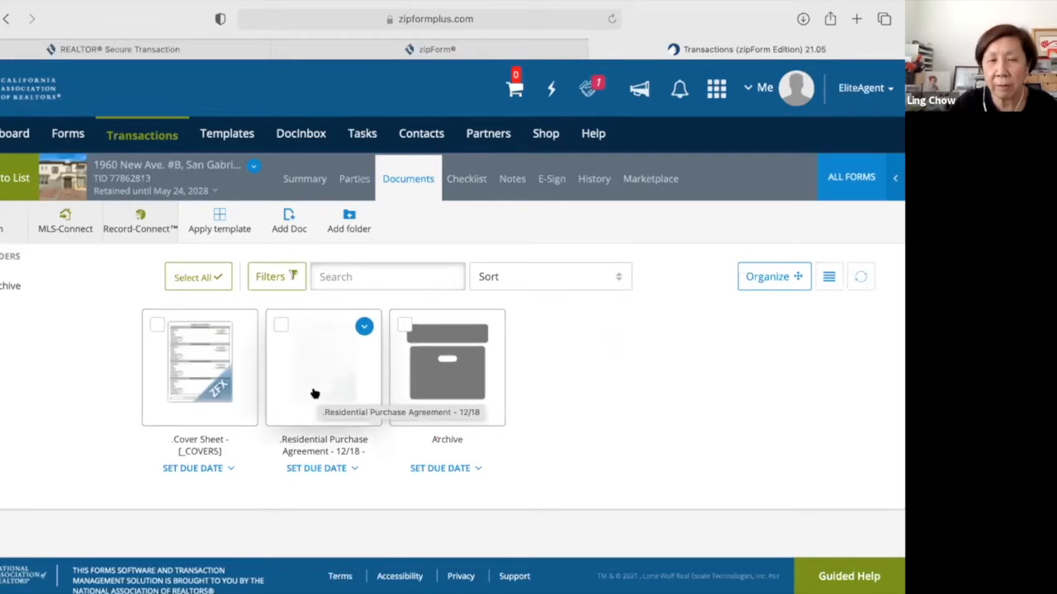
click(314, 393)
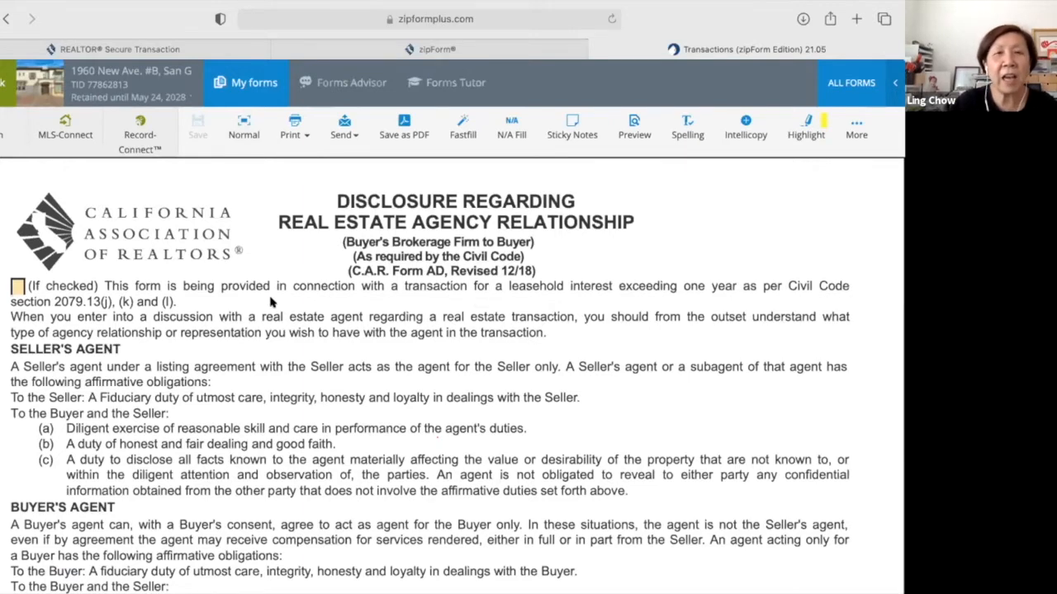
Check the first Buyer box in the AD form's acknowledgement signature block.
scroll(271, 303, down, 1)
scroll(270, 303, up, 1)
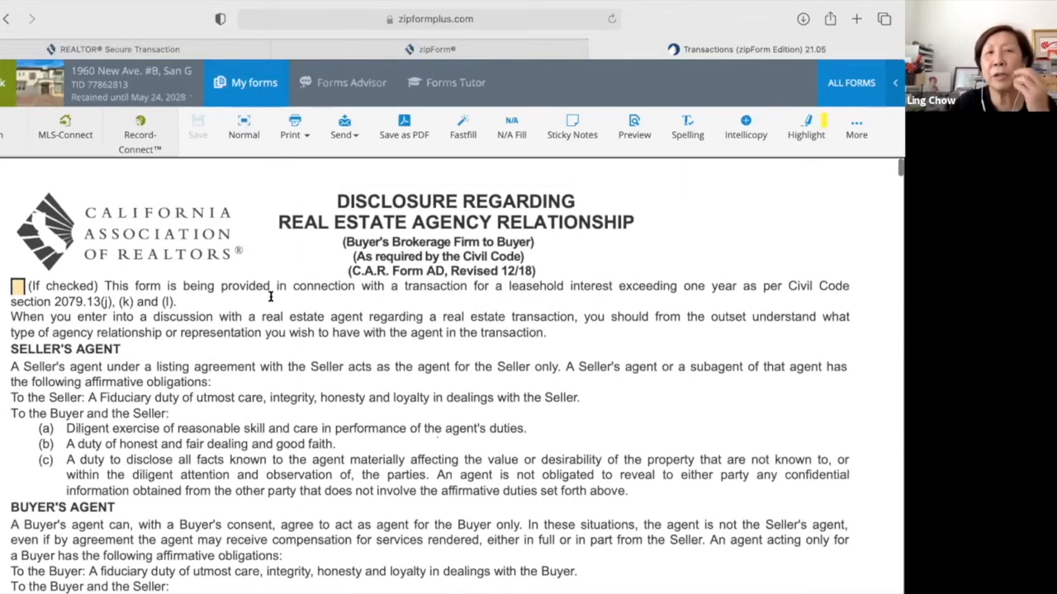
scroll(271, 299, down, 1)
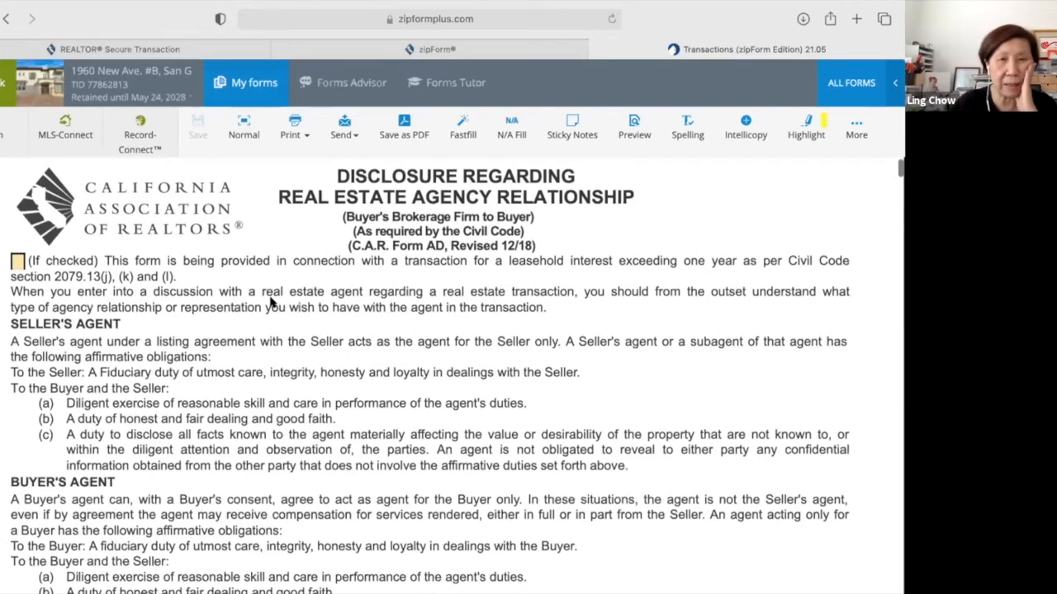
scroll(271, 303, up, 1)
scroll(271, 303, up, 1)
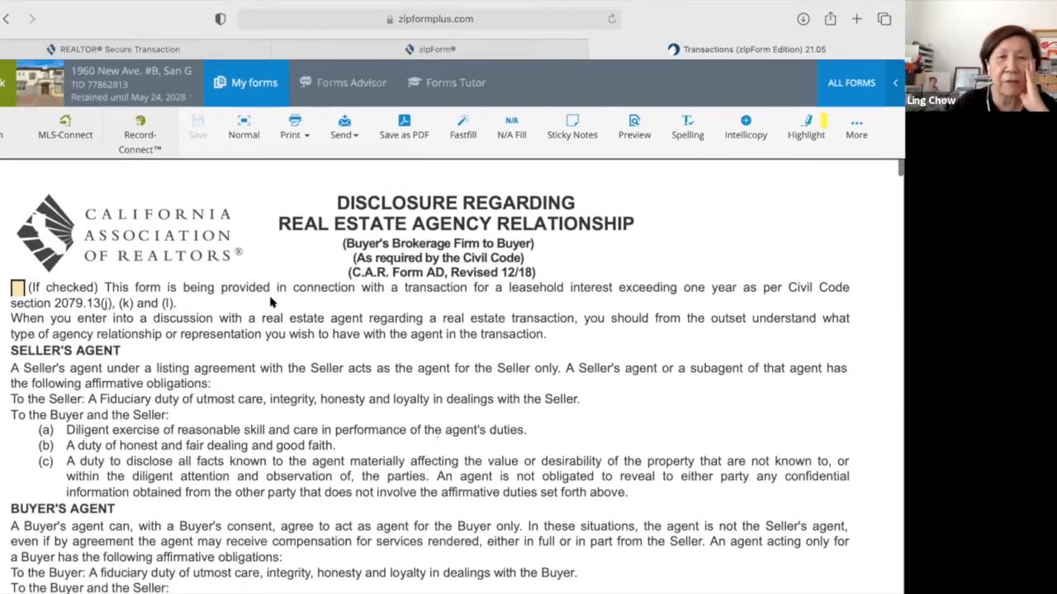
scroll(271, 303, down, 1)
scroll(270, 303, down, 2)
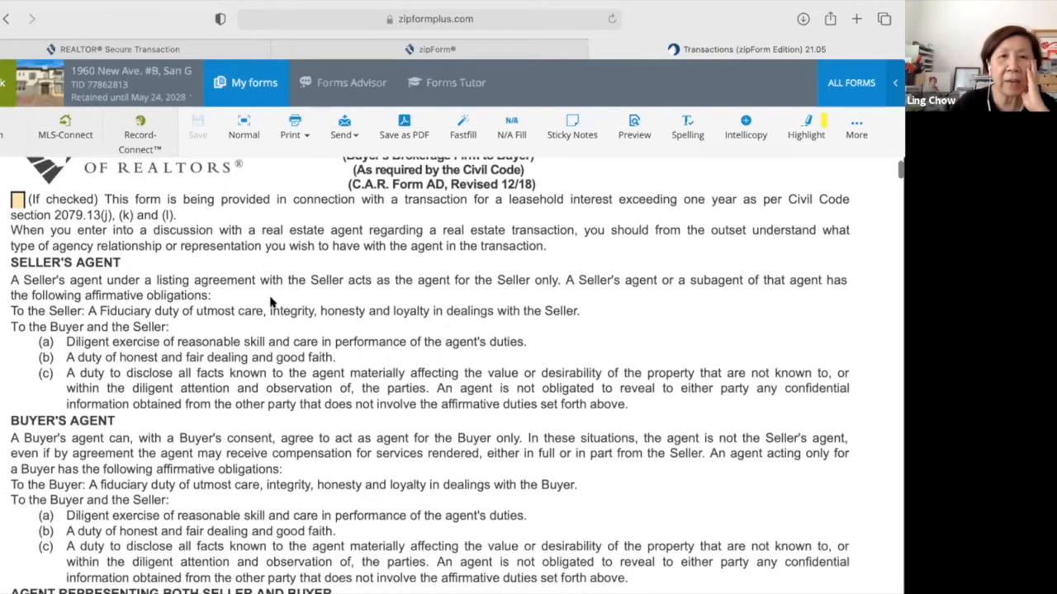
scroll(271, 303, down, 10)
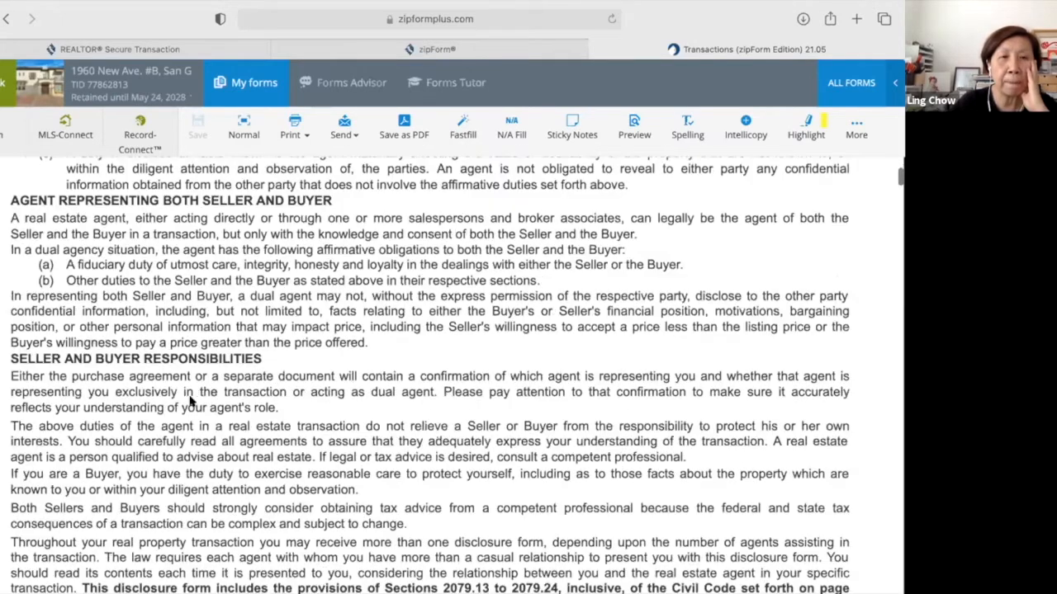
scroll(190, 401, down, 6)
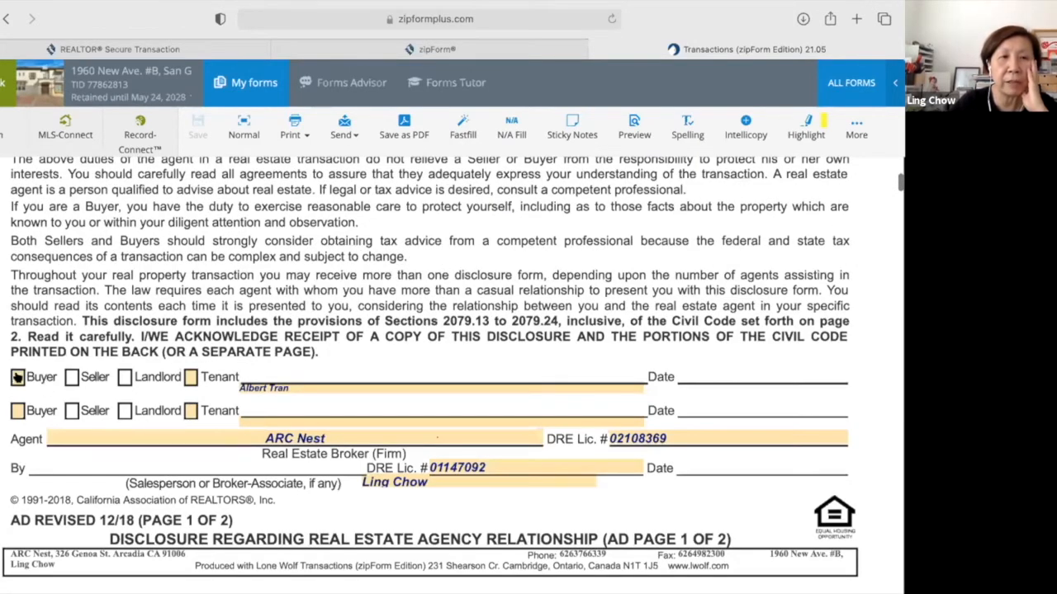
click(18, 378)
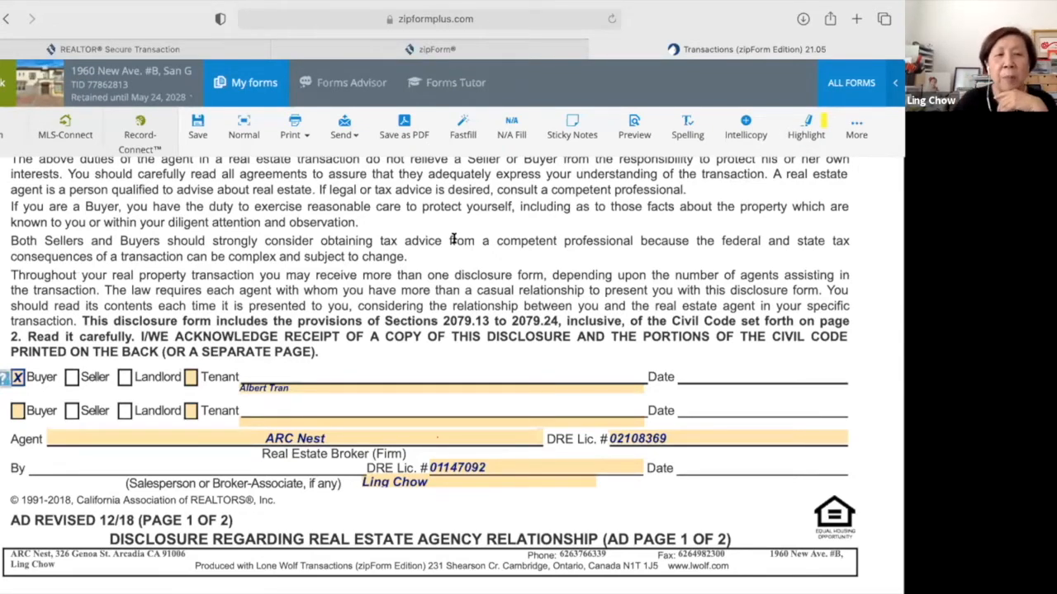
Read through the opening text of the Fair Housing & Discrimination Advisory.
scroll(423, 372, down, 2)
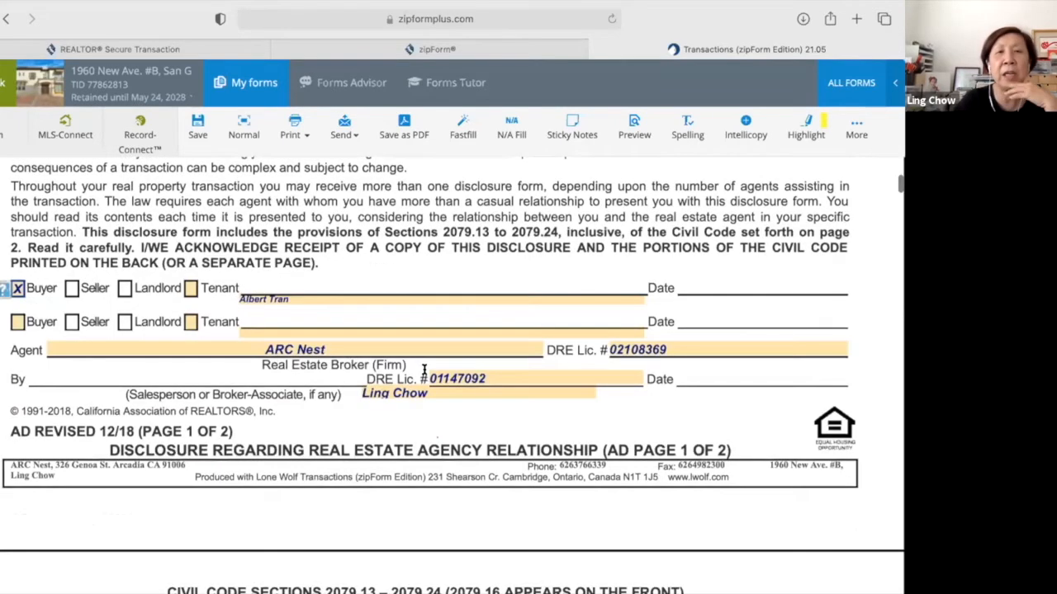
scroll(423, 369, down, 1)
scroll(424, 370, down, 1)
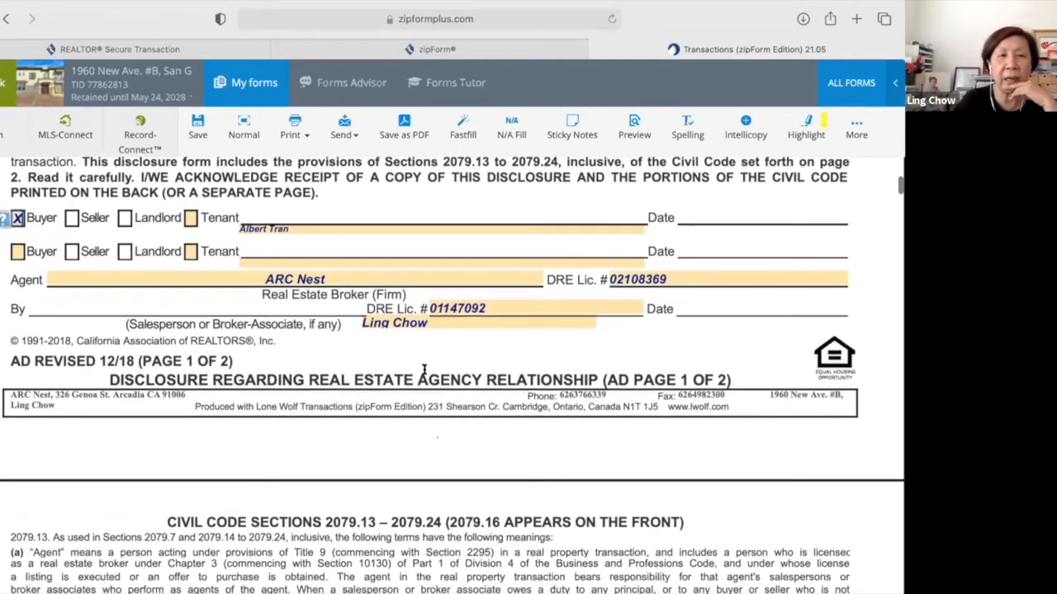
scroll(423, 370, up, 1)
scroll(425, 369, down, 1)
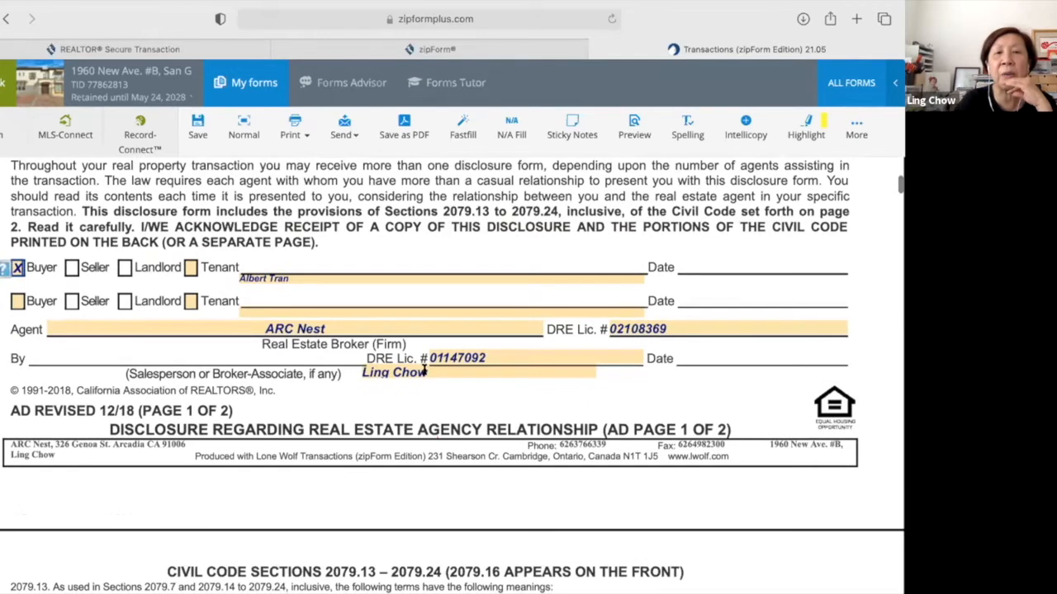
scroll(425, 371, up, 1)
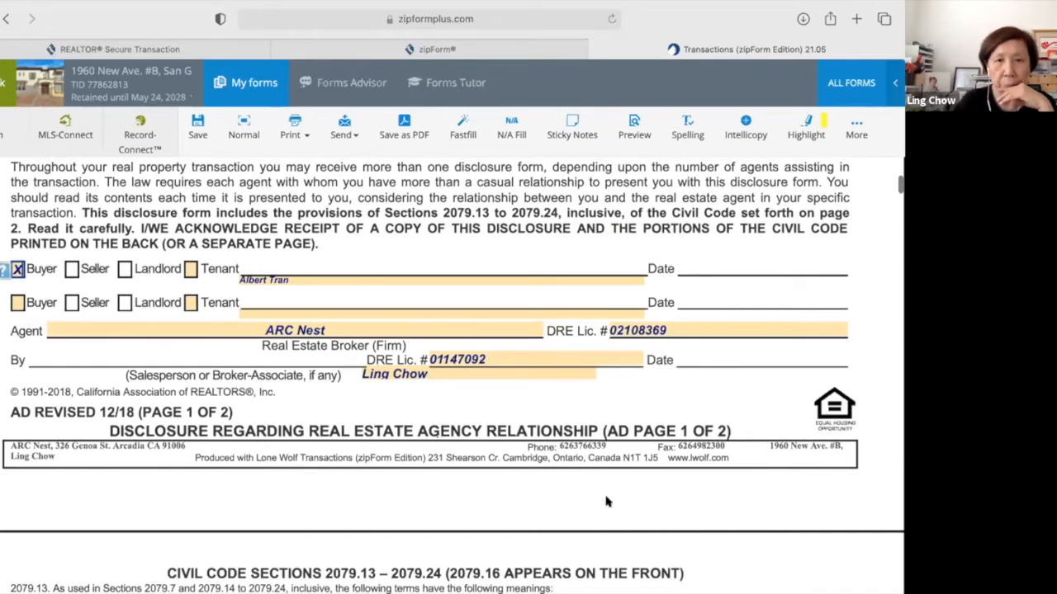
scroll(606, 502, down, 1)
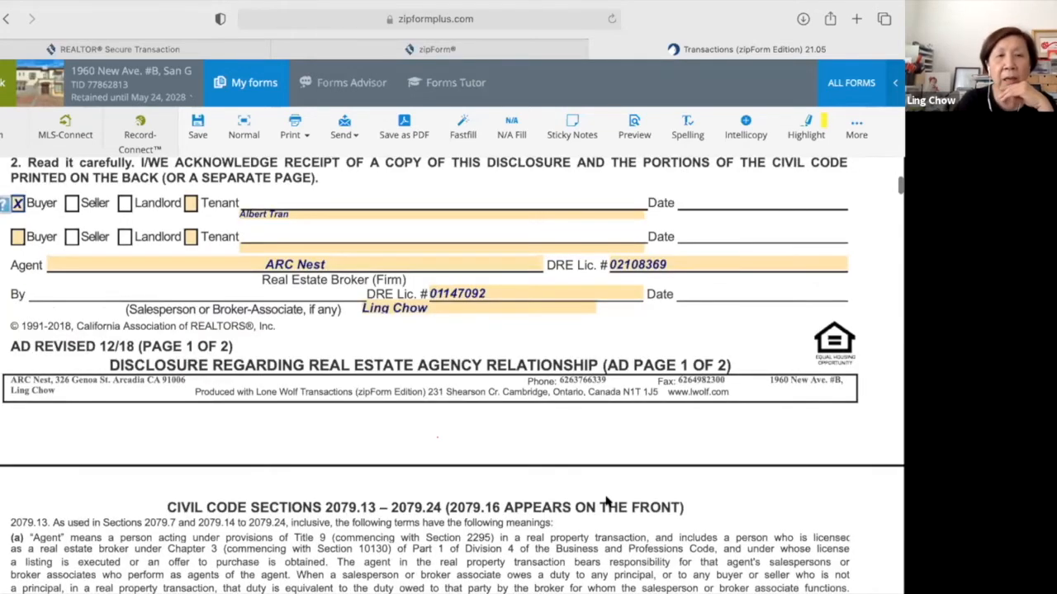
scroll(606, 502, down, 5)
scroll(606, 502, down, 5)
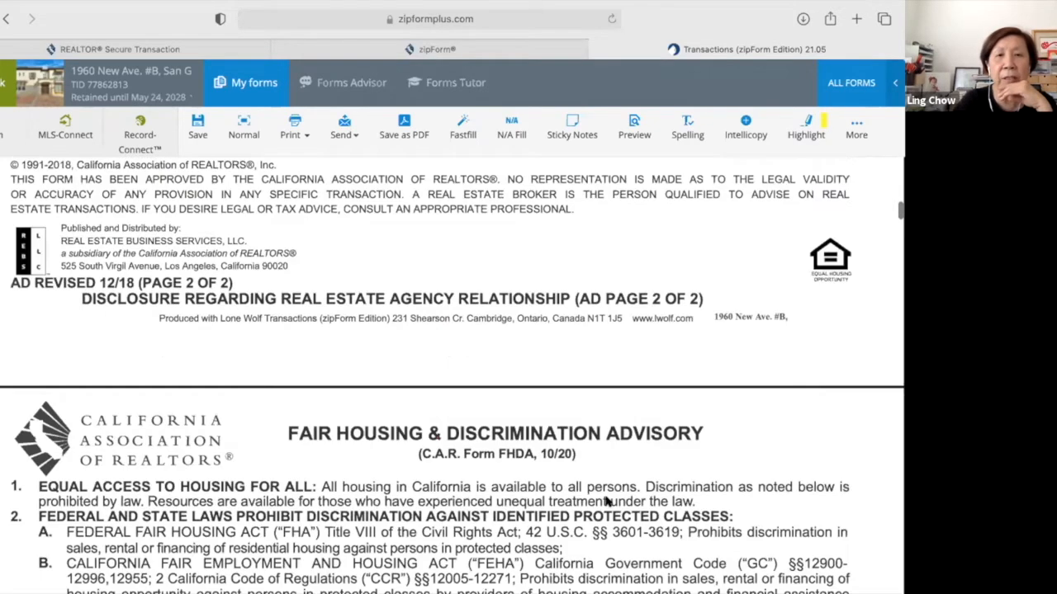
scroll(606, 502, down, 4)
scroll(606, 502, down, 1)
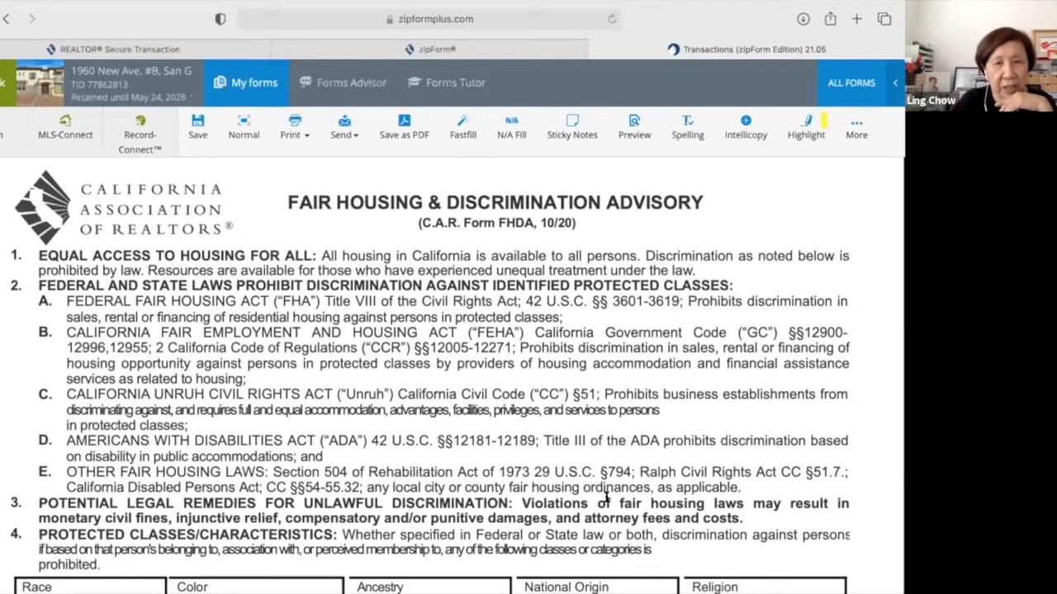
scroll(606, 496, up, 1)
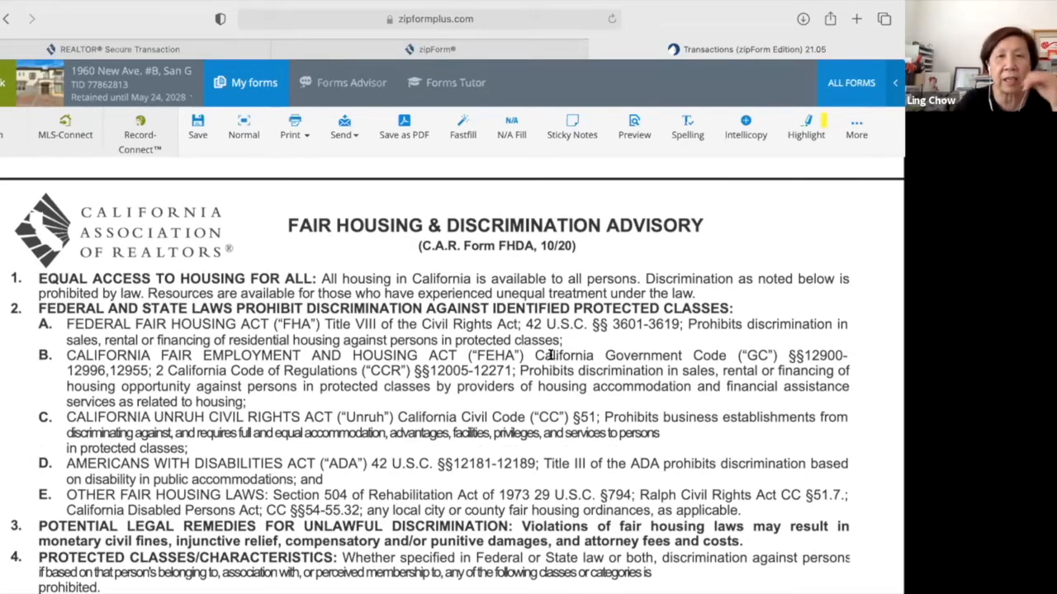
Continue to the FHDA signature lines, with the buyer's name prefilled, and the page 2 footer.
scroll(550, 355, down, 1)
scroll(550, 353, down, 2)
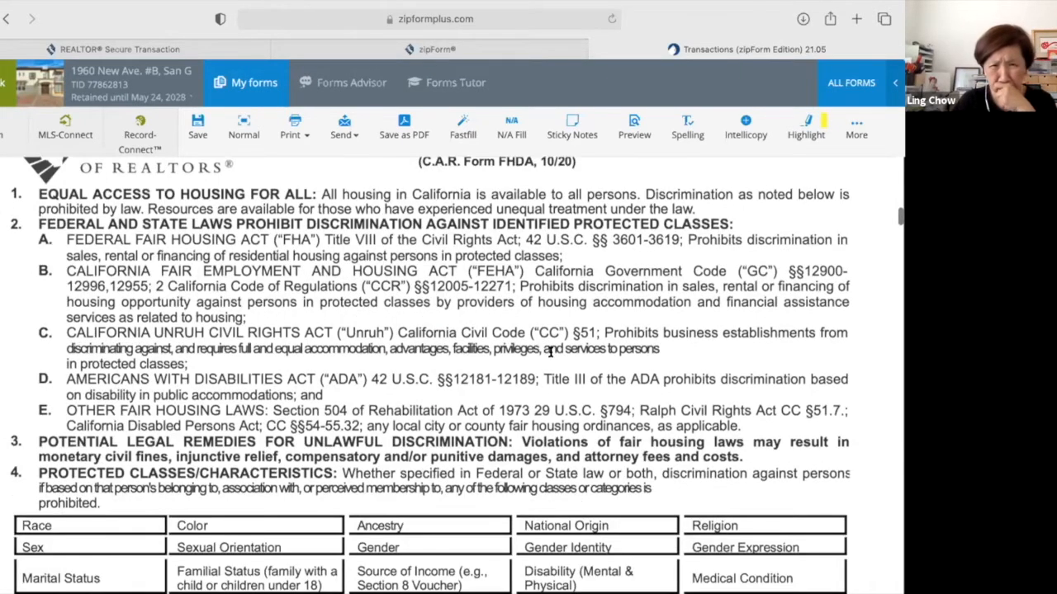
scroll(549, 352, down, 3)
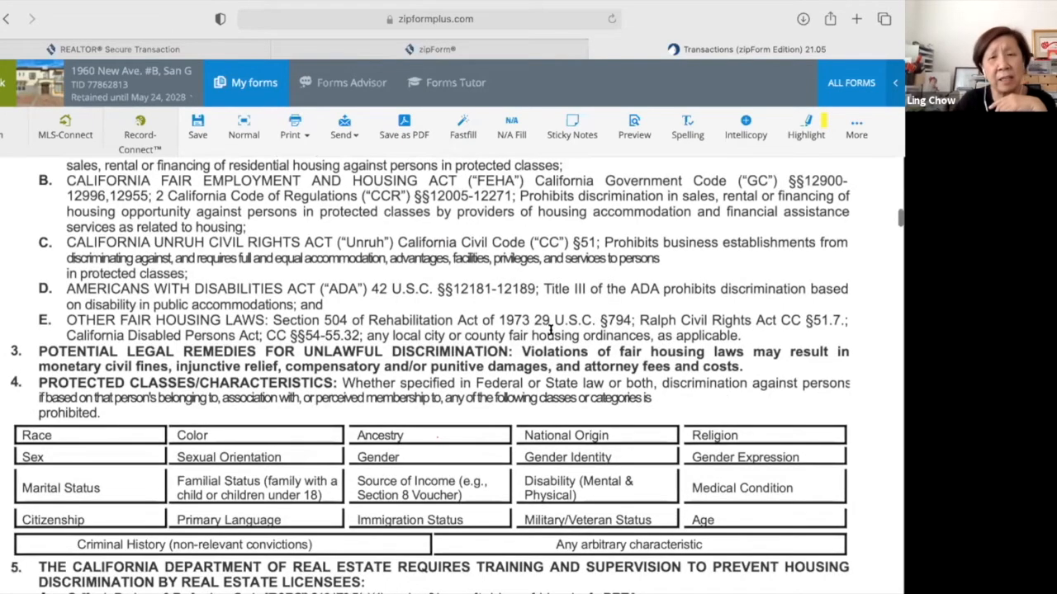
scroll(550, 330, down, 3)
scroll(550, 330, down, 10)
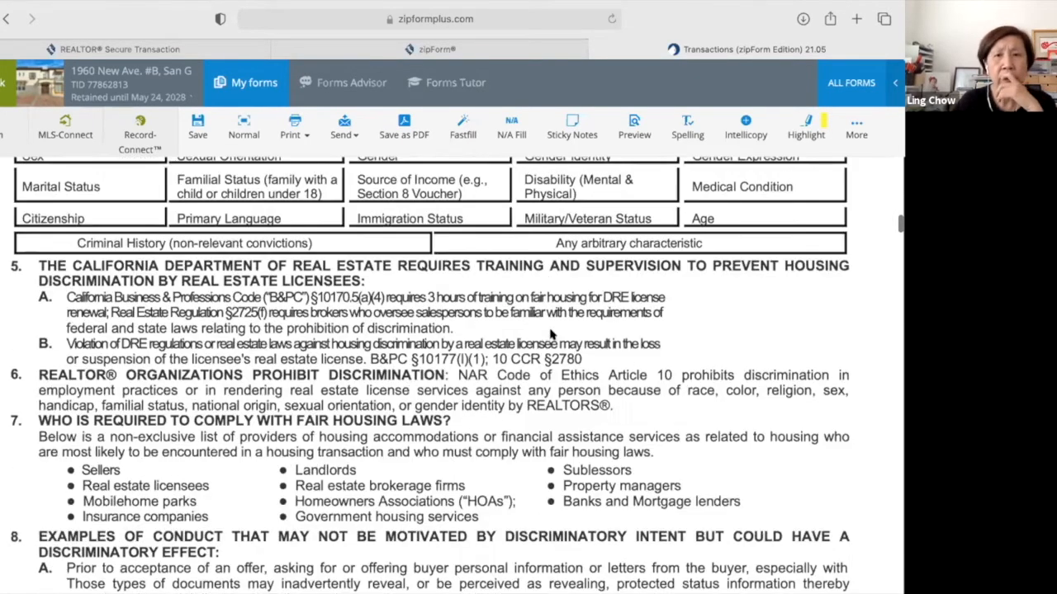
scroll(444, 454, down, 3)
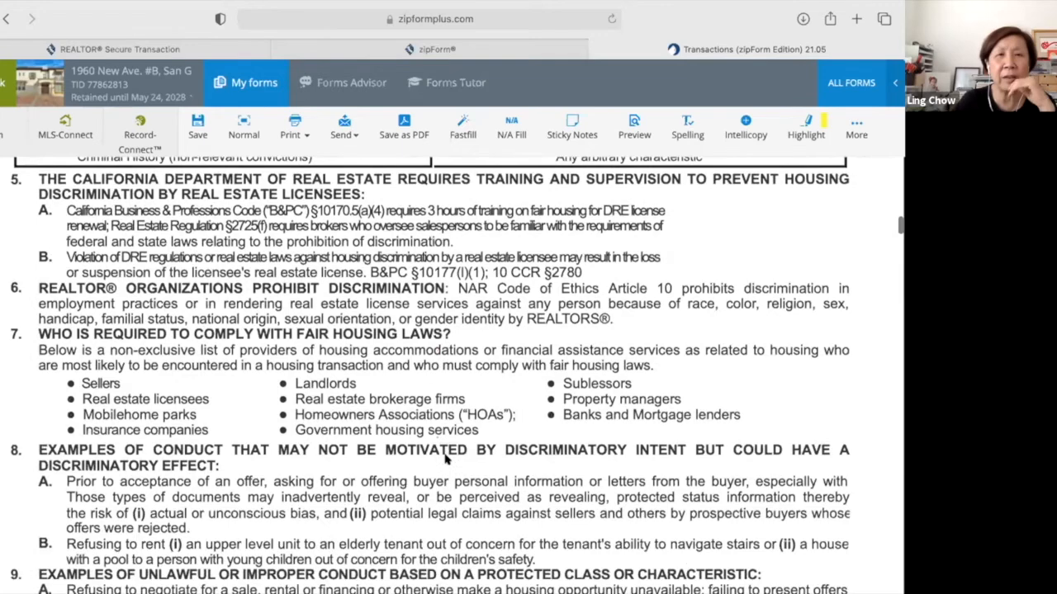
scroll(444, 459, down, 9)
scroll(446, 458, down, 3)
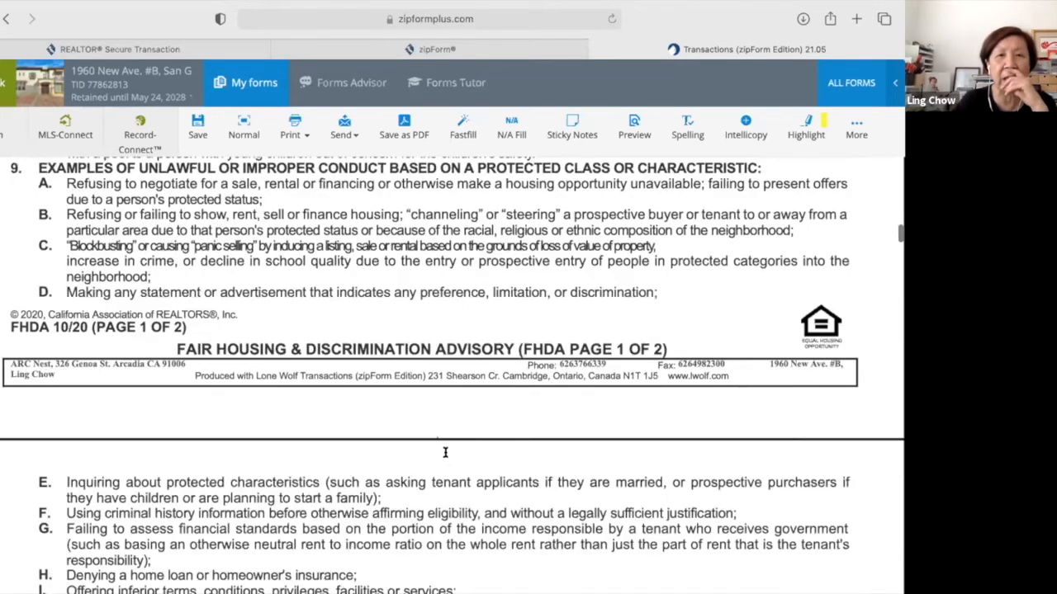
scroll(445, 453, down, 5)
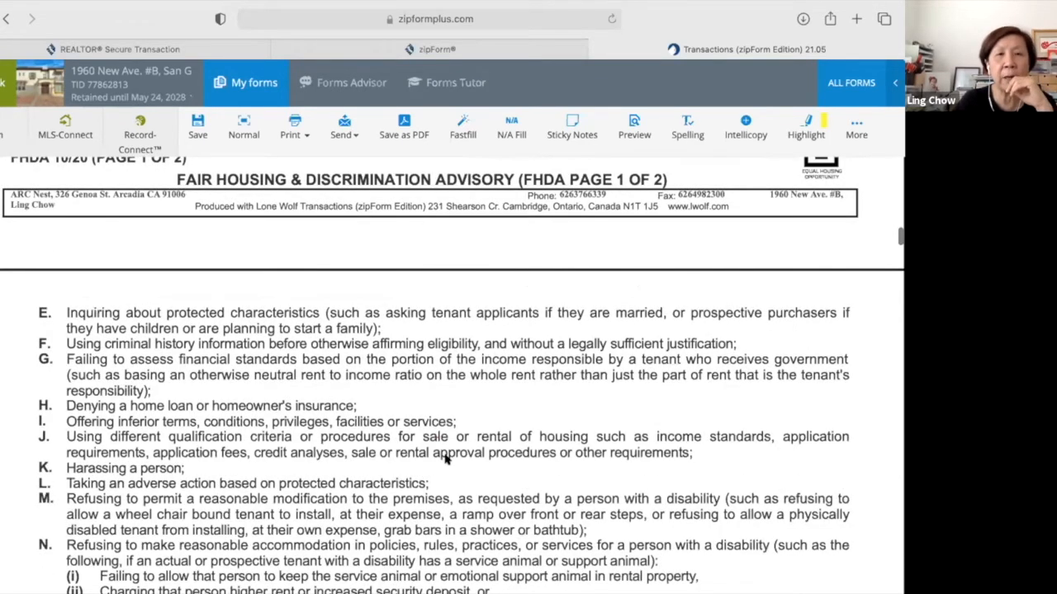
scroll(444, 452, down, 5)
scroll(444, 453, down, 4)
scroll(444, 453, down, 2)
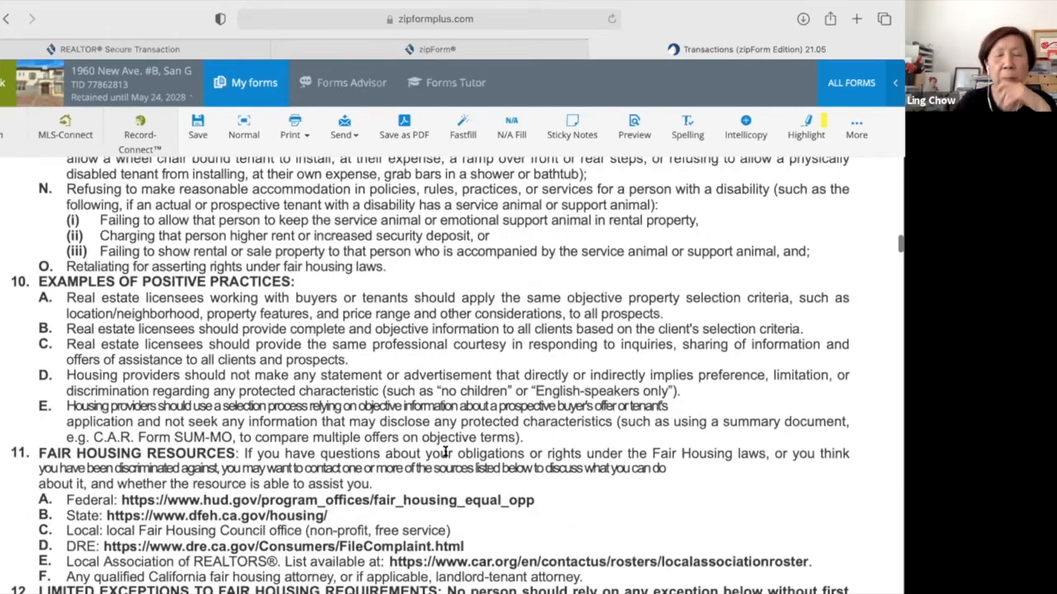
scroll(444, 453, down, 7)
scroll(444, 452, down, 4)
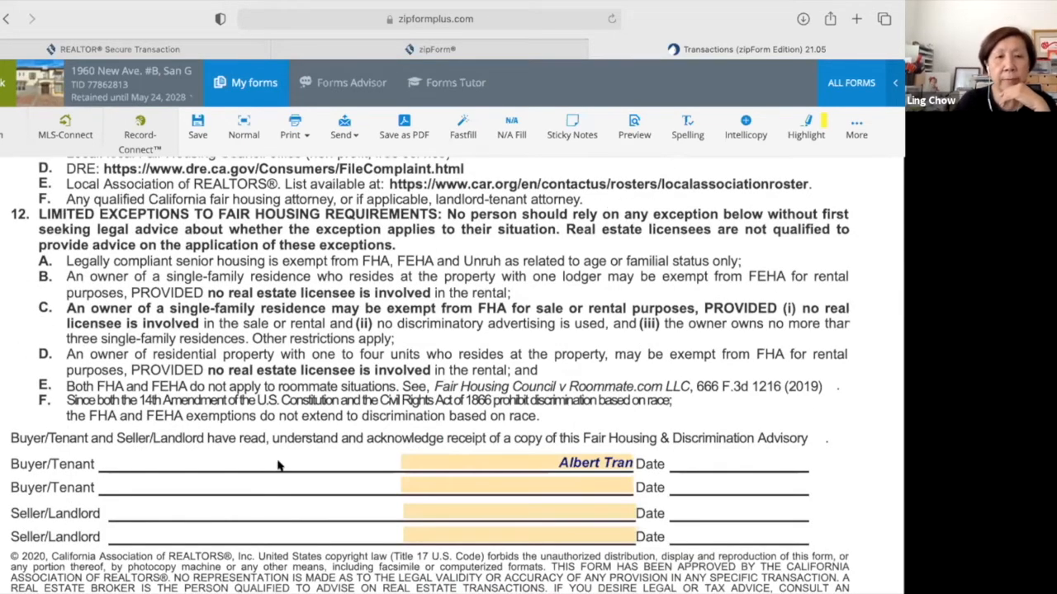
scroll(279, 464, down, 3)
scroll(279, 464, down, 5)
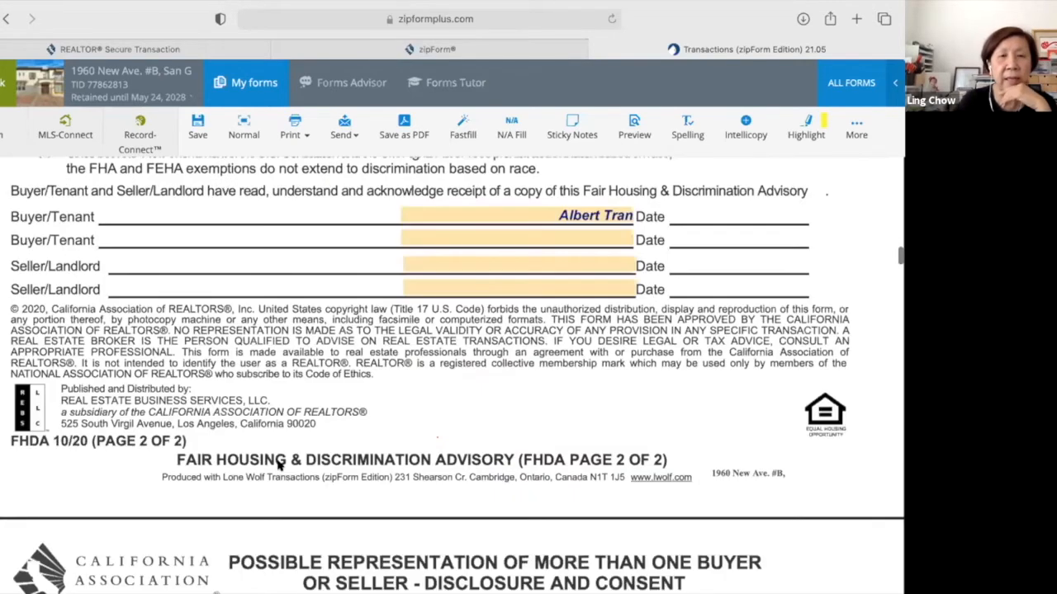
Review the opening of the PRBS disclosure and its Dual Agency paragraphs.
scroll(279, 465, down, 3)
scroll(279, 465, down, 7)
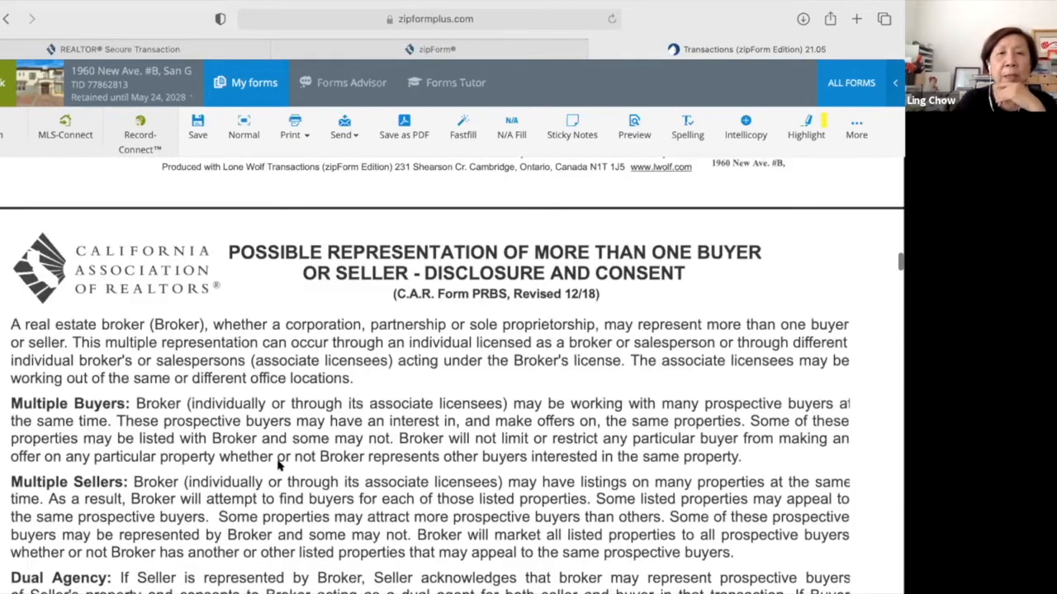
scroll(279, 465, up, 2)
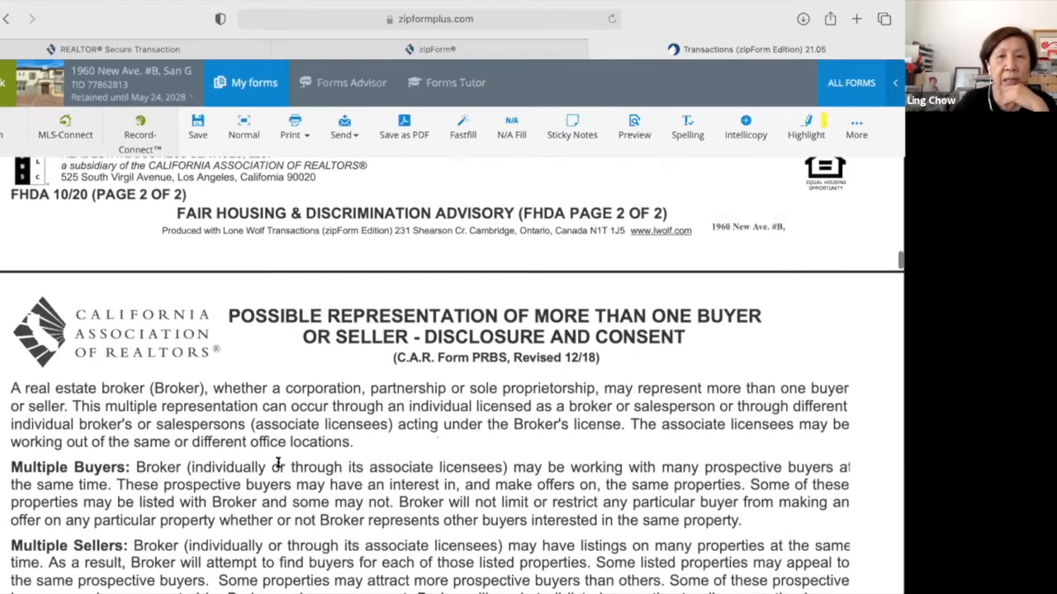
scroll(279, 464, down, 3)
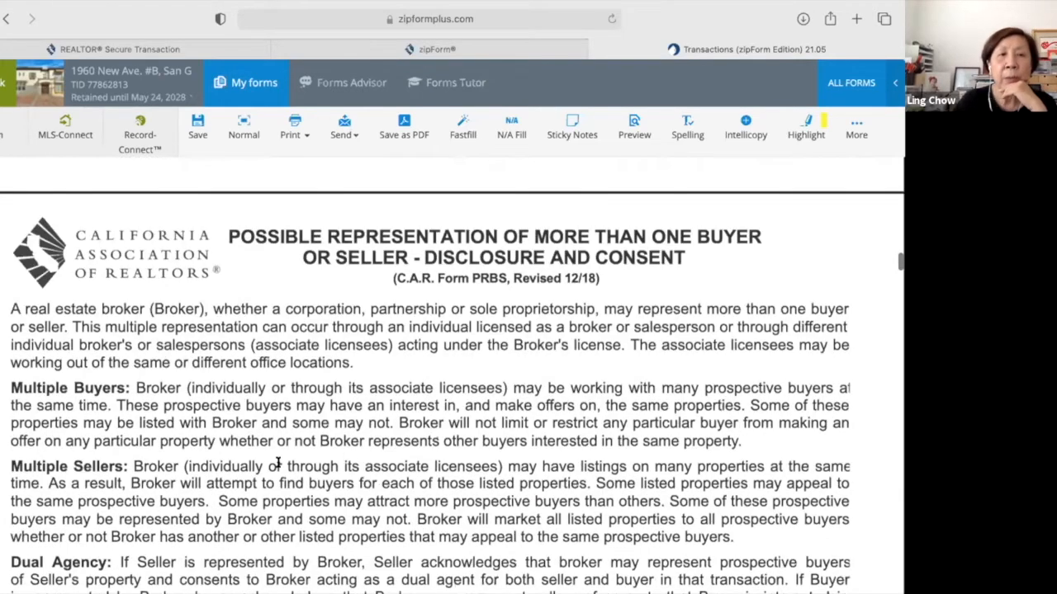
scroll(279, 464, down, 4)
scroll(279, 464, up, 2)
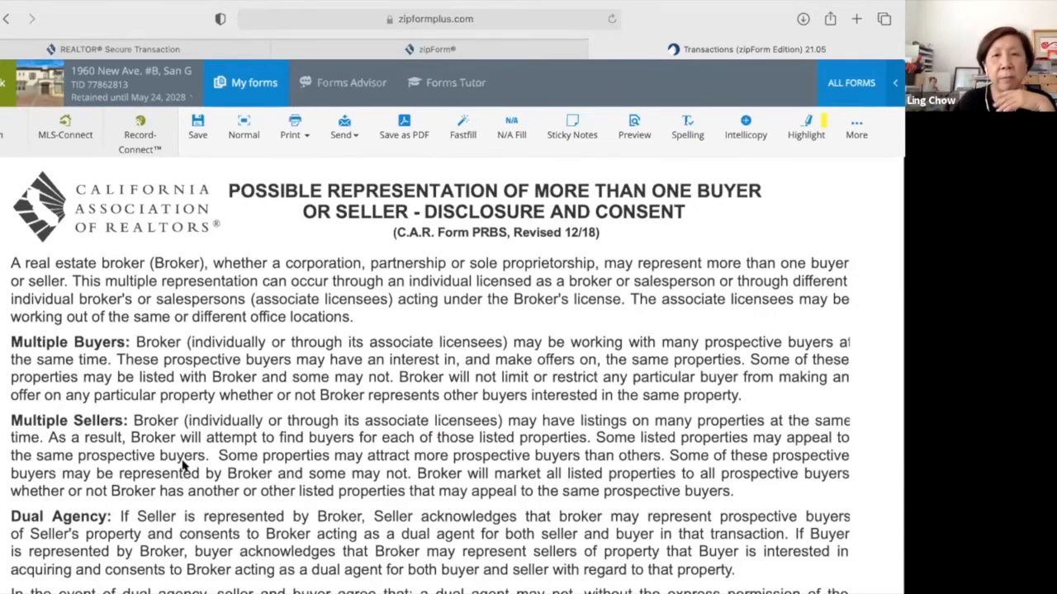
scroll(183, 463, down, 1)
scroll(183, 463, down, 2)
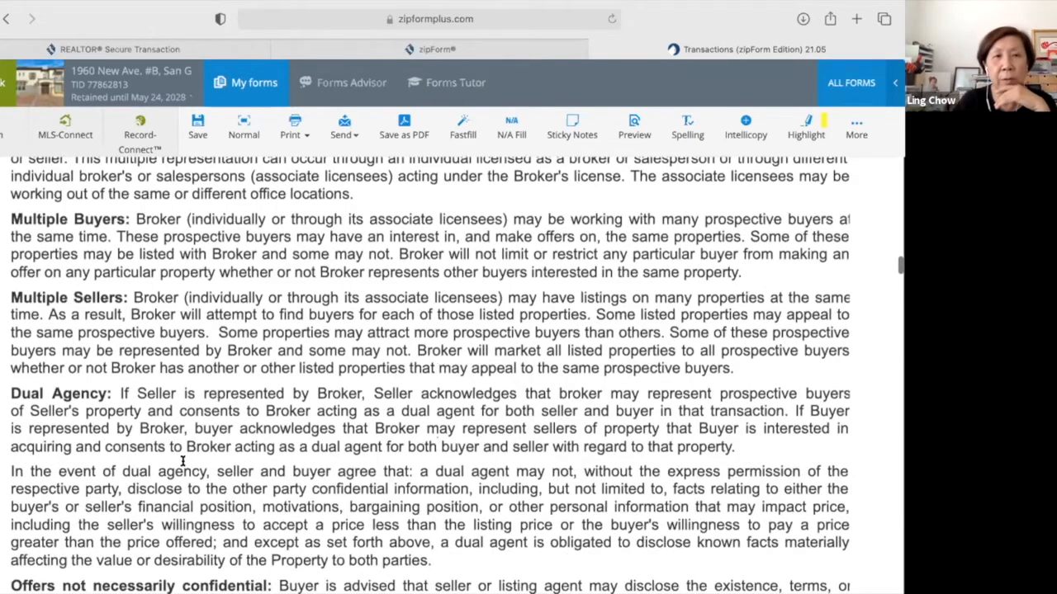
scroll(182, 463, down, 2)
scroll(182, 465, down, 1)
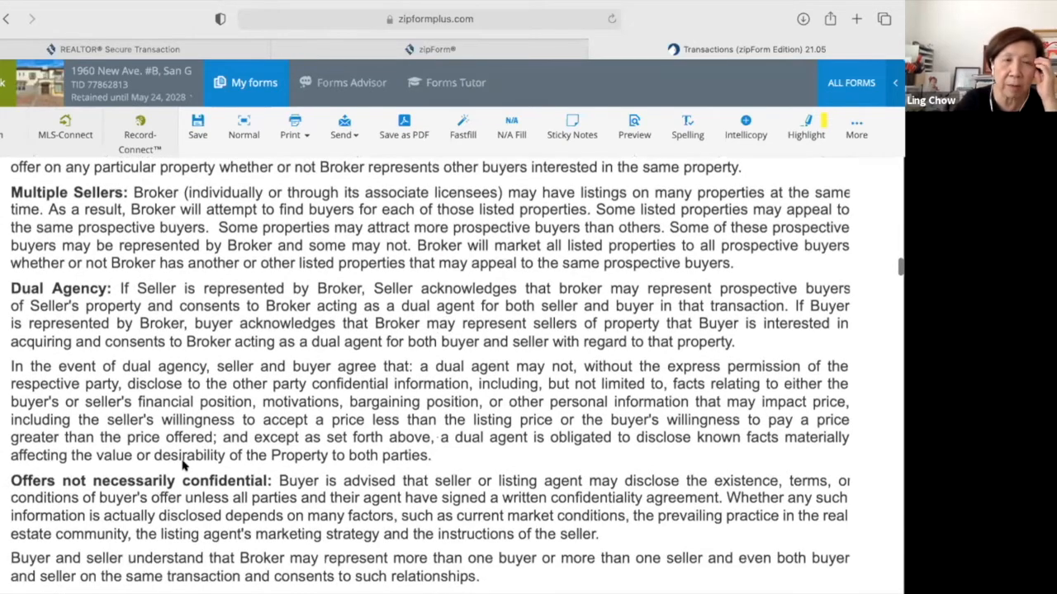
scroll(182, 464, down, 2)
scroll(182, 465, down, 1)
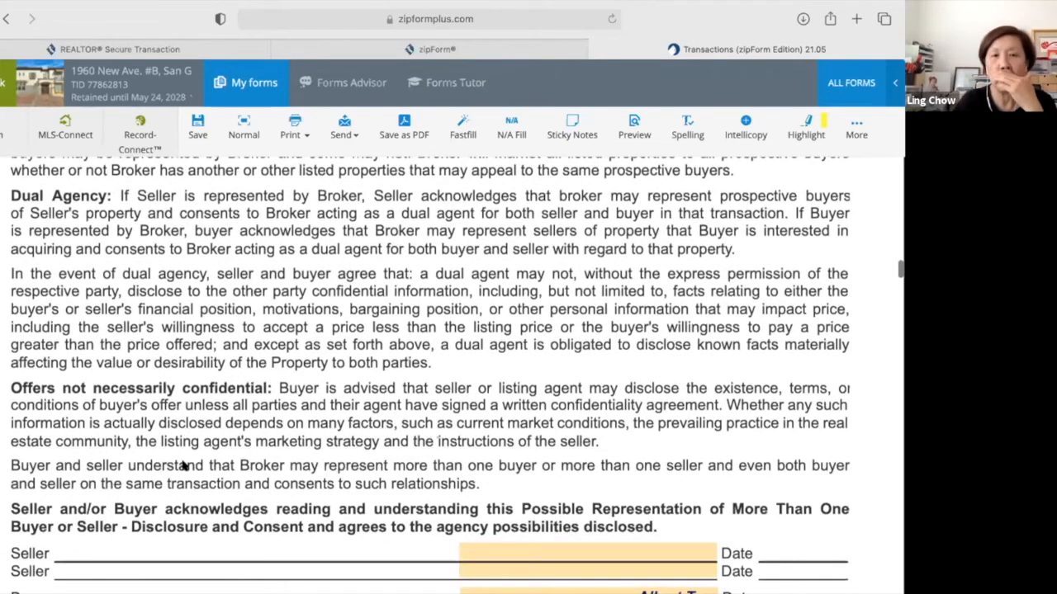
scroll(184, 465, down, 4)
scroll(184, 462, down, 3)
scroll(182, 461, down, 2)
scroll(182, 462, down, 3)
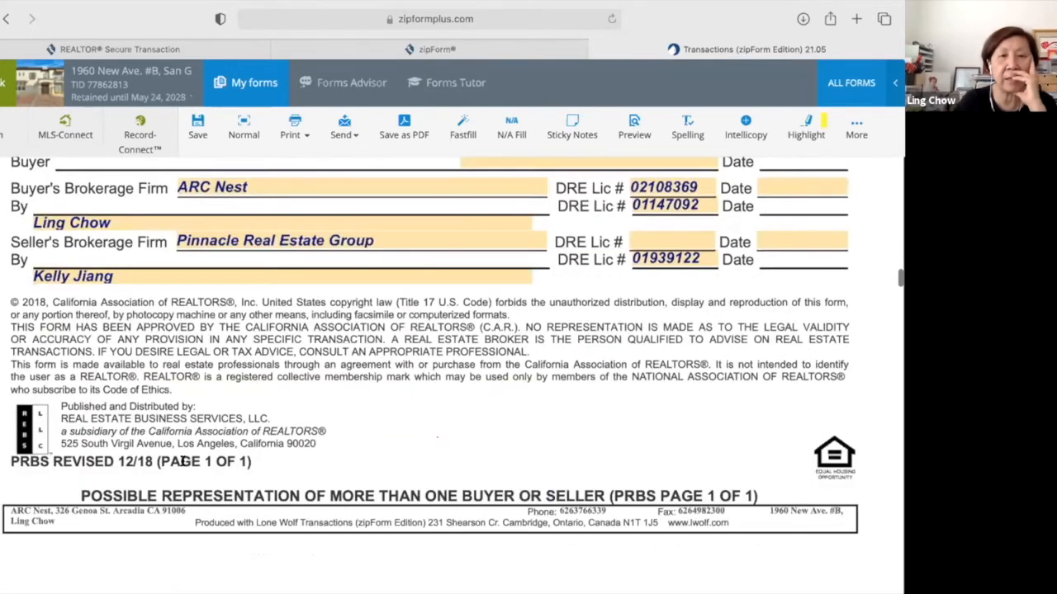
scroll(183, 464, down, 6)
Read the advisory items in the Wire Fraud and Electronic Funds Transfer Advisory.
scroll(183, 465, down, 2)
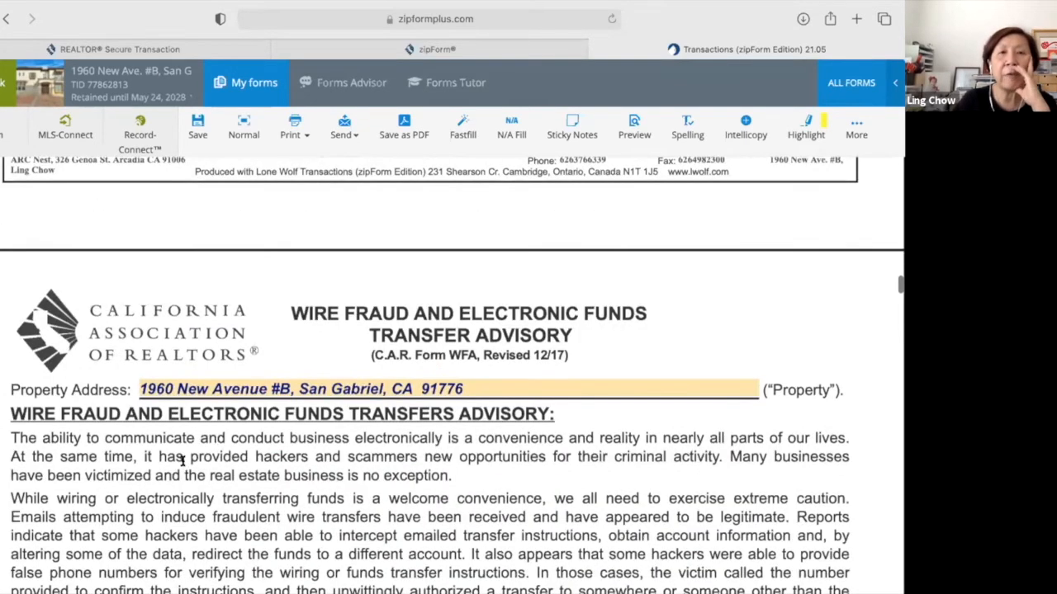
scroll(183, 464, down, 3)
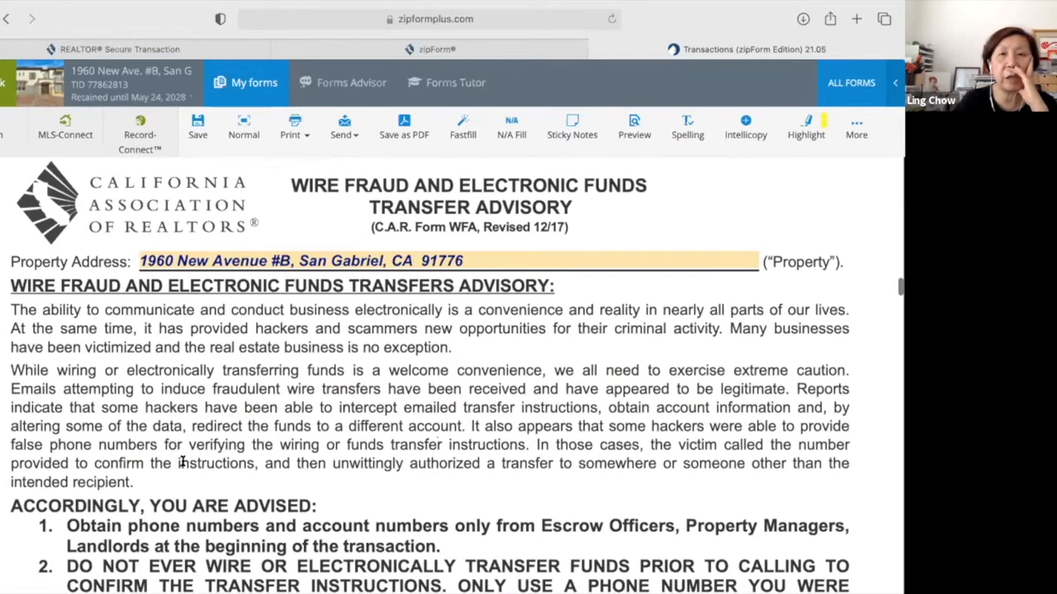
scroll(184, 464, up, 1)
scroll(182, 463, down, 1)
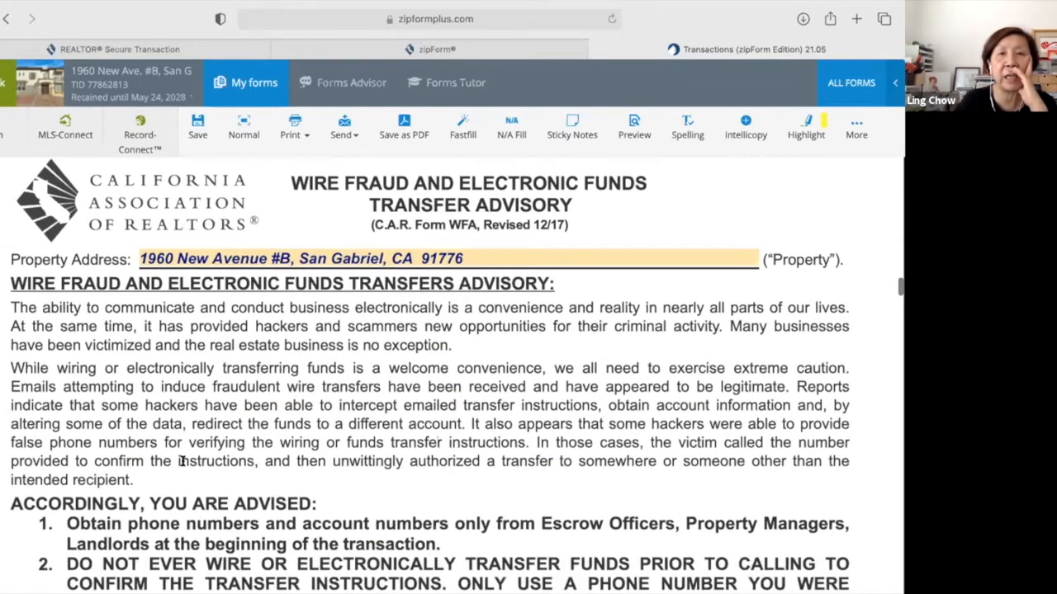
scroll(182, 462, down, 1)
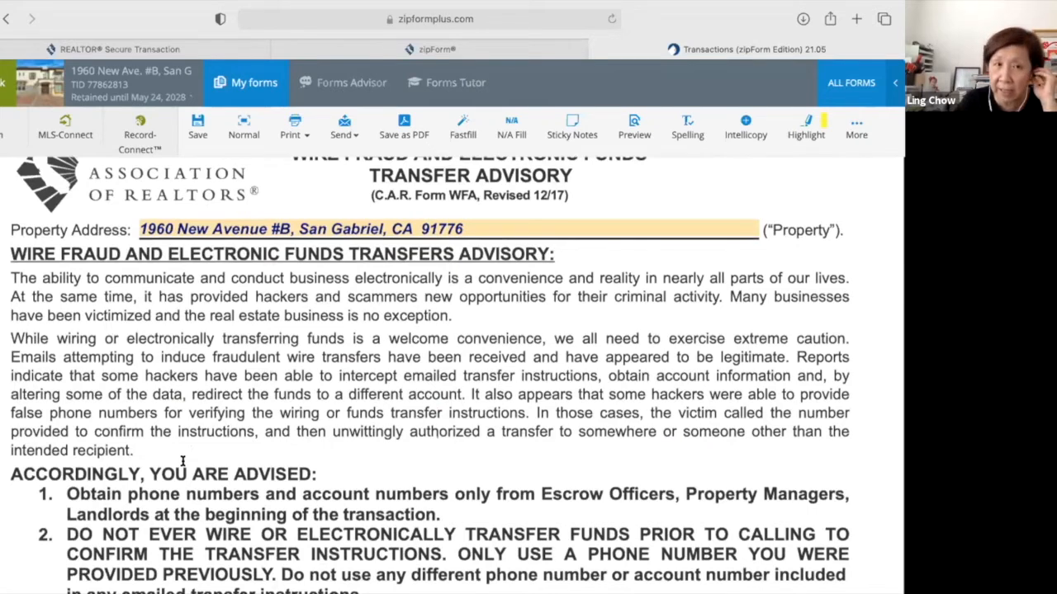
scroll(182, 463, down, 4)
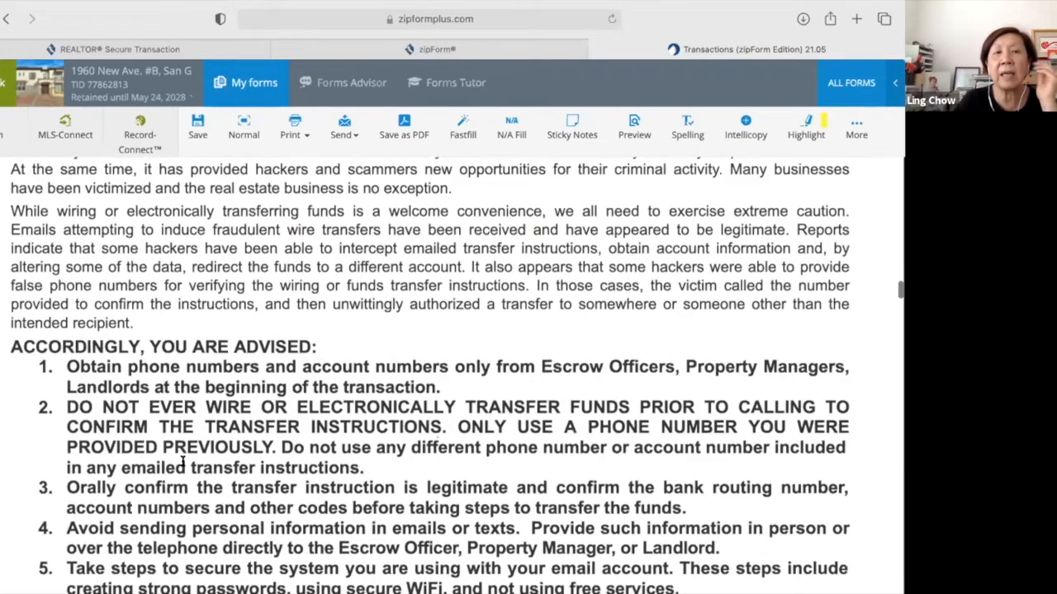
scroll(182, 463, down, 1)
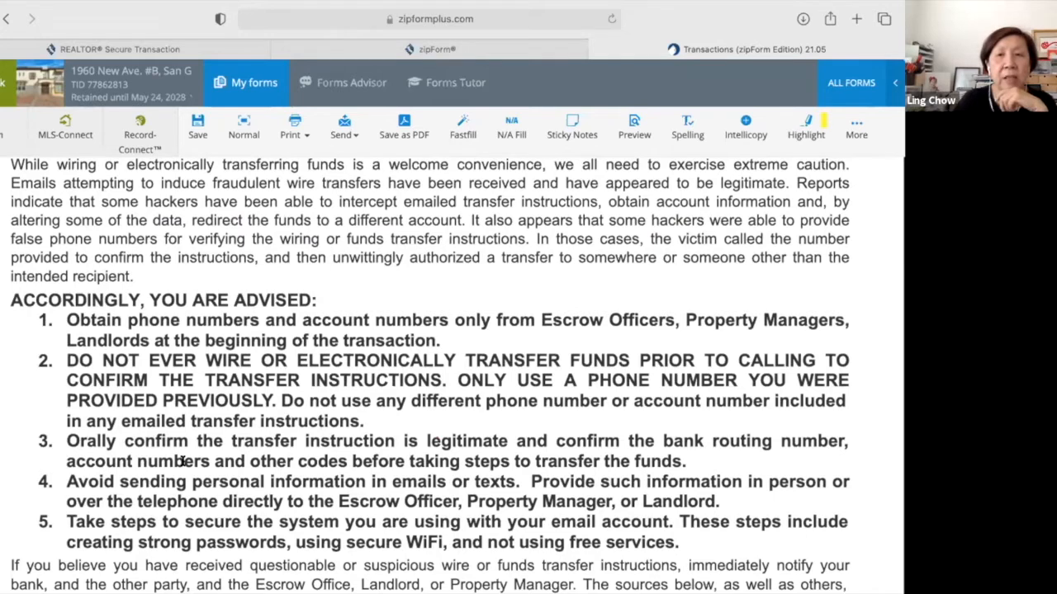
scroll(183, 463, down, 1)
Continue down to the WFA acknowledgement, with the buyer's name prefilled on the first Buyer/Tenant line.
scroll(182, 462, up, 3)
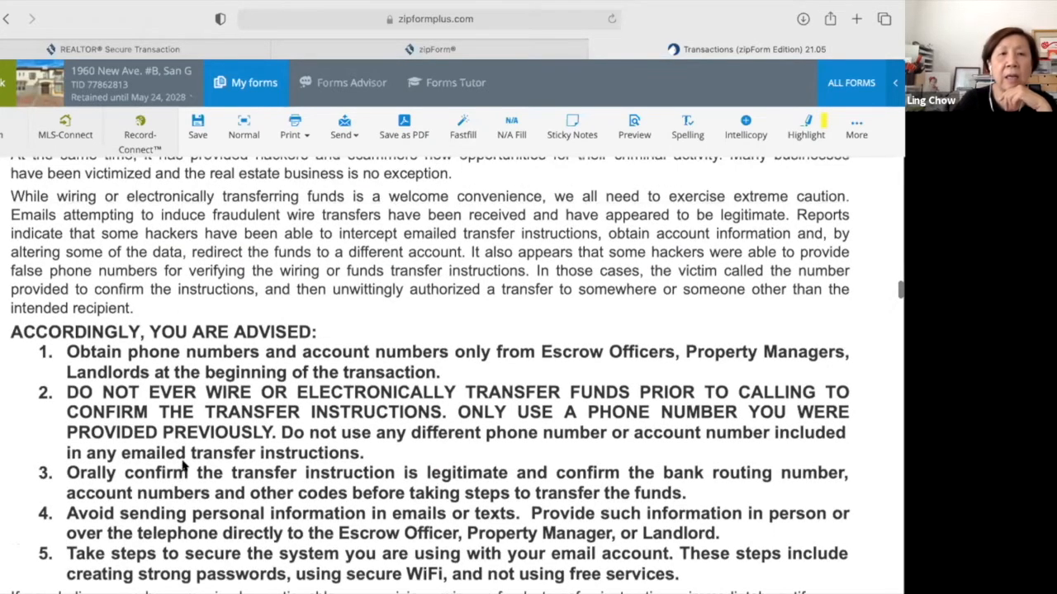
scroll(183, 465, down, 1)
scroll(184, 465, down, 3)
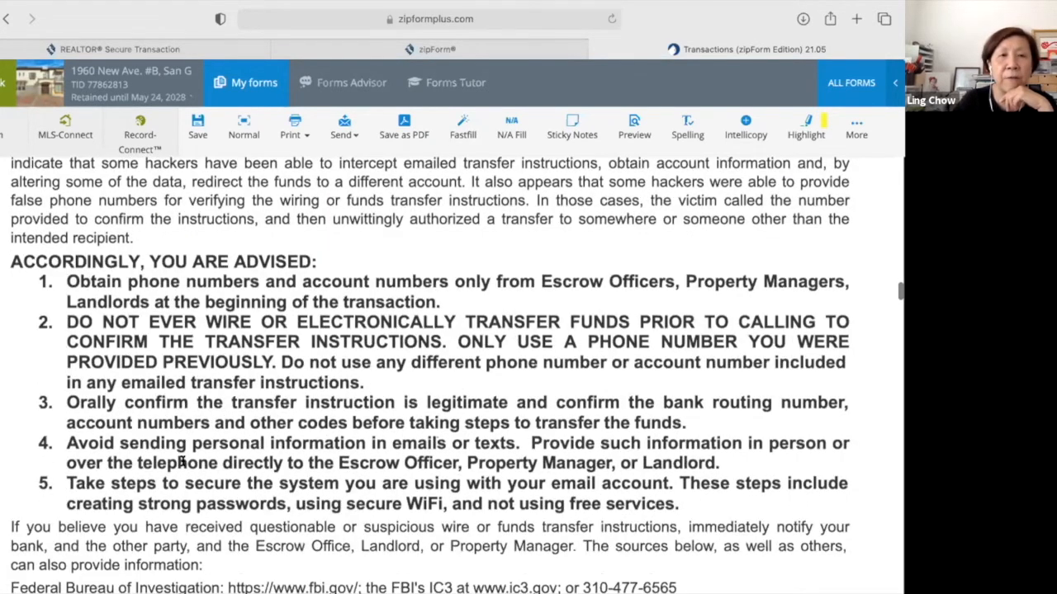
scroll(182, 462, down, 2)
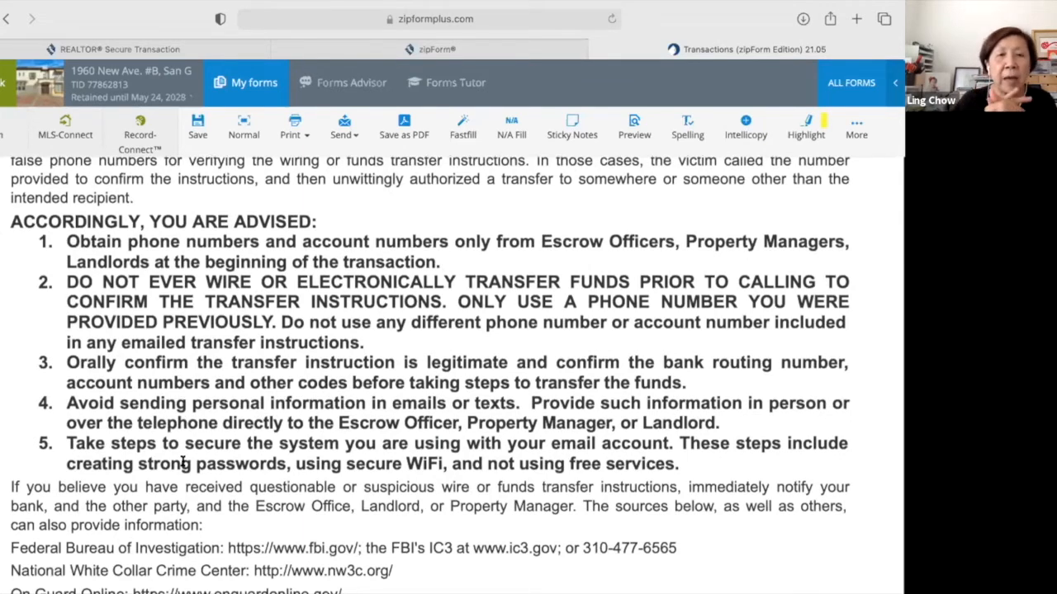
scroll(183, 465, down, 2)
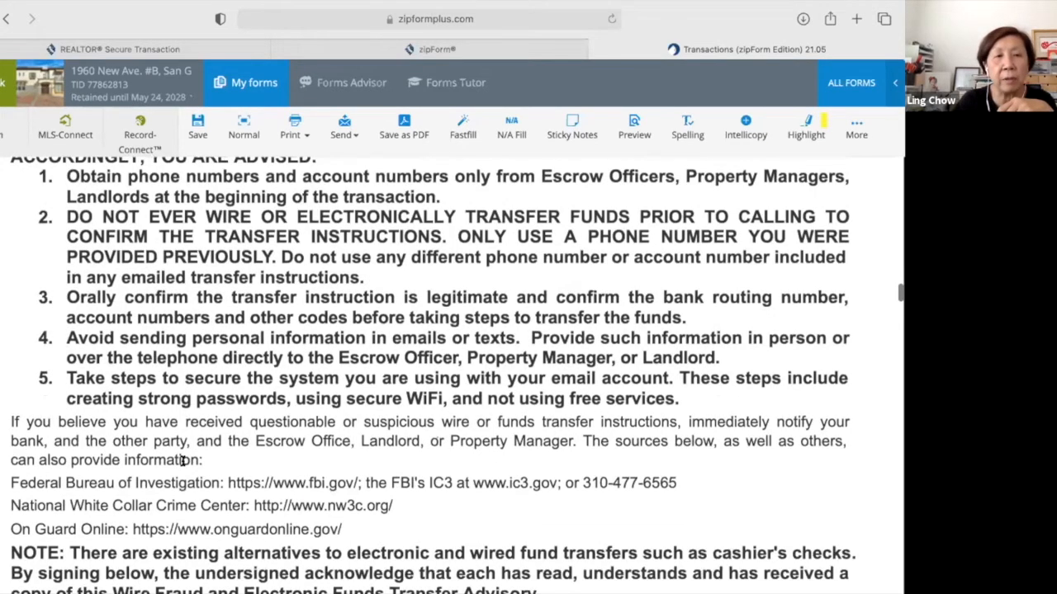
scroll(184, 463, down, 3)
scroll(183, 463, up, 1)
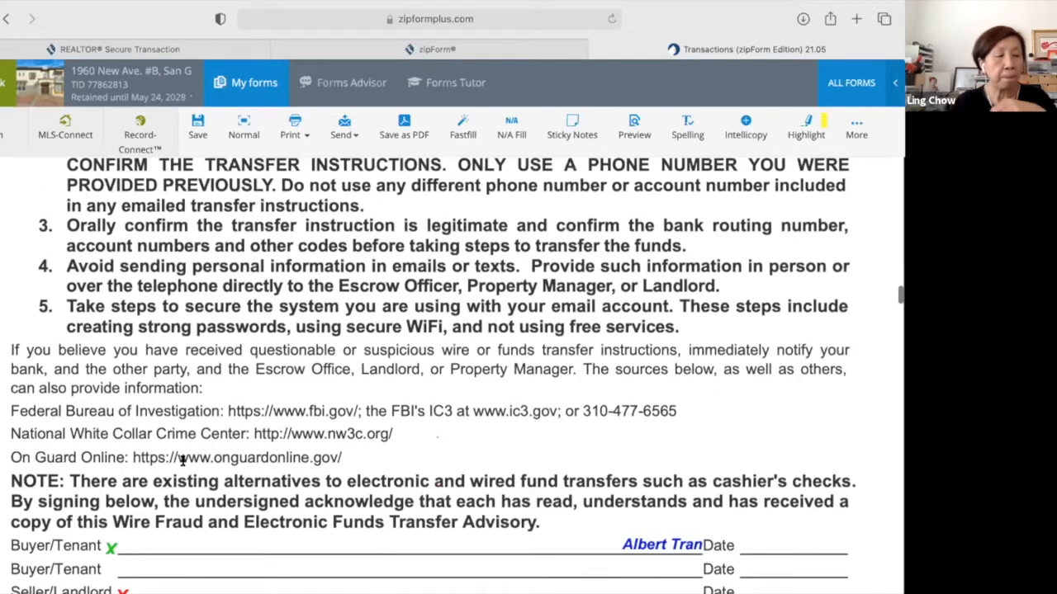
scroll(182, 463, up, 1)
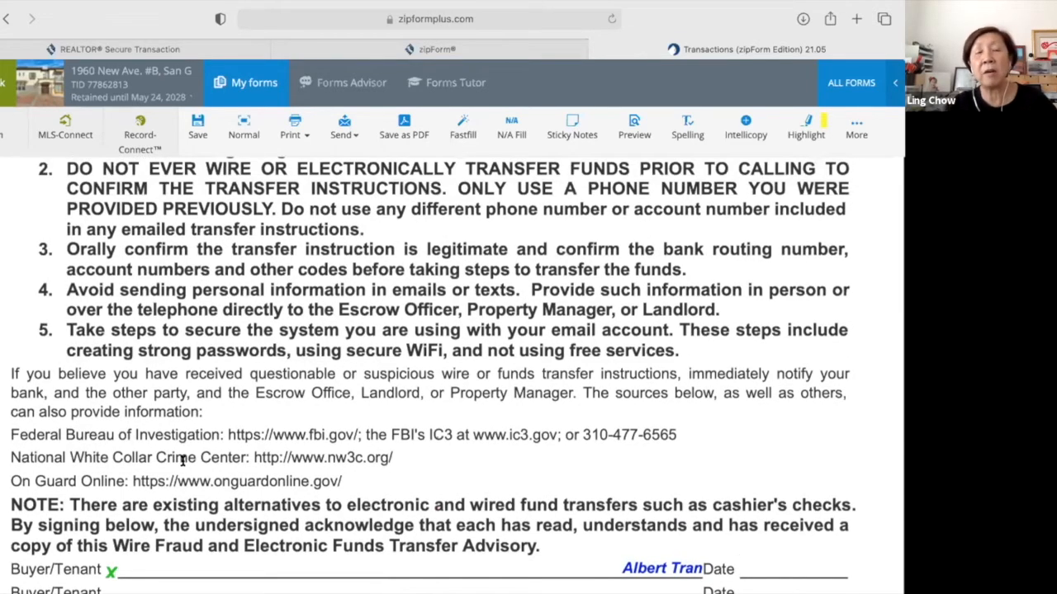
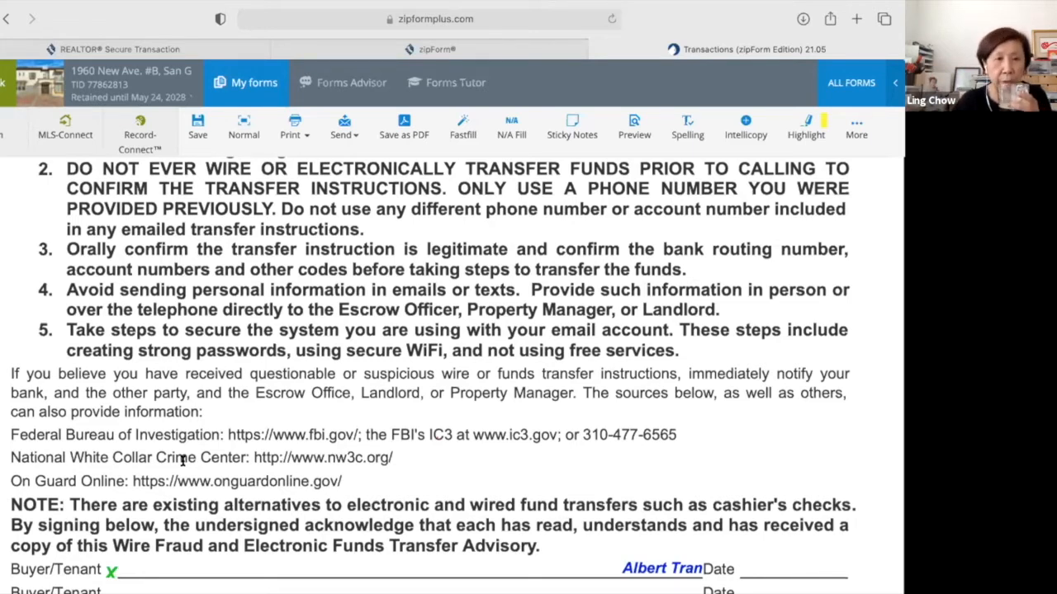
Scroll past the Wire Fraud Advisory signature lines to the prefilled RPA-CA page.
scroll(182, 462, down, 1)
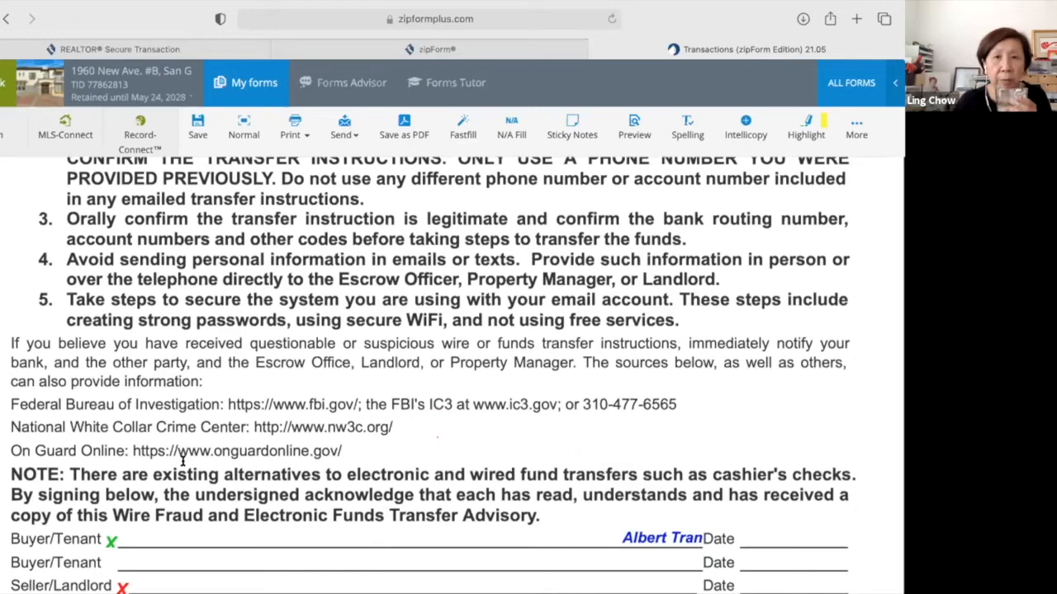
scroll(183, 463, down, 3)
scroll(183, 465, down, 3)
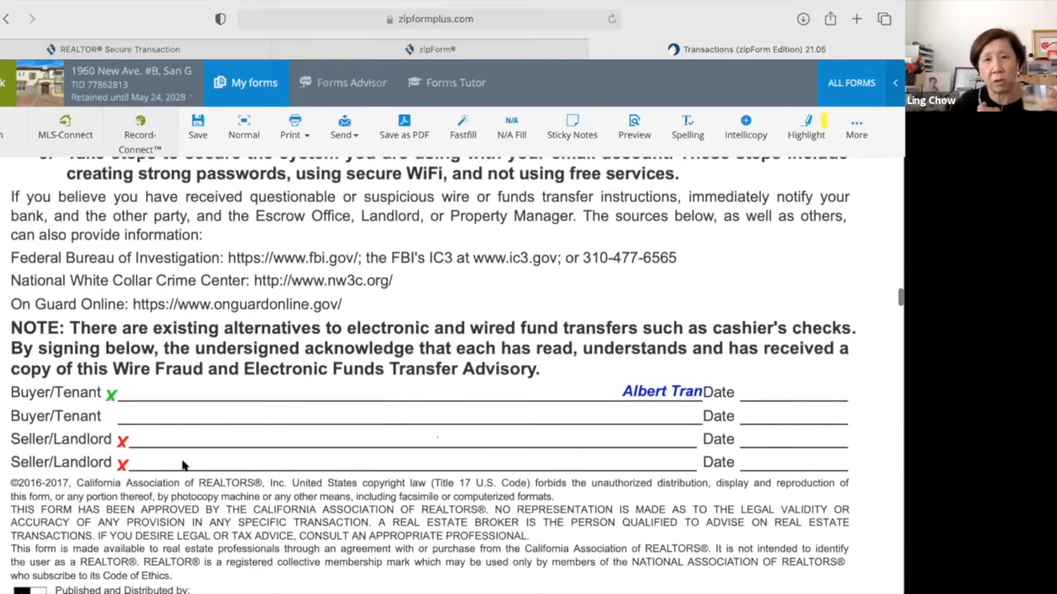
scroll(183, 465, down, 5)
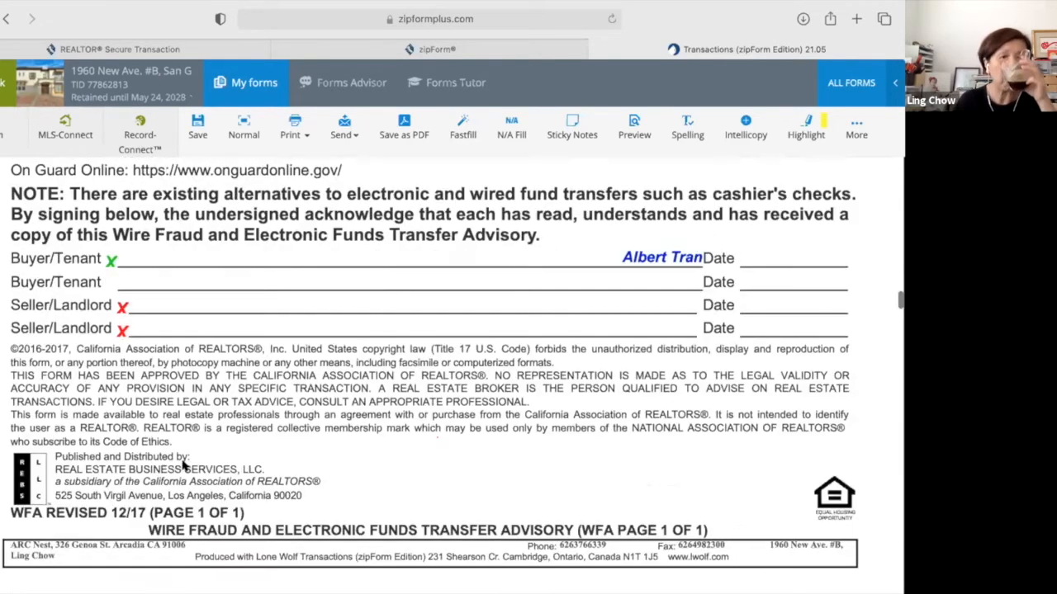
scroll(183, 464, down, 5)
scroll(183, 462, down, 7)
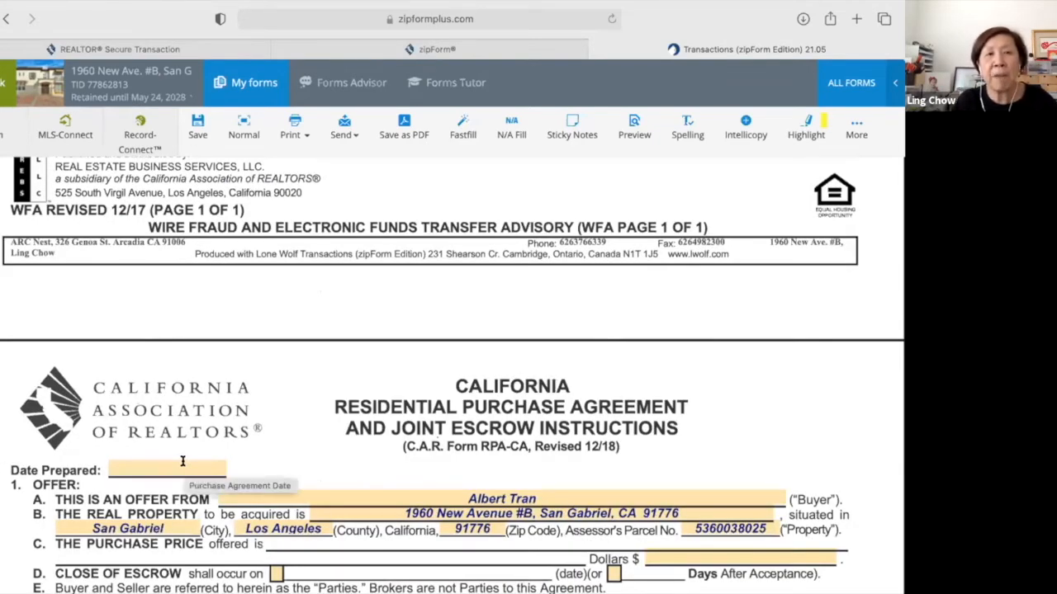
scroll(183, 462, down, 1)
scroll(182, 462, down, 2)
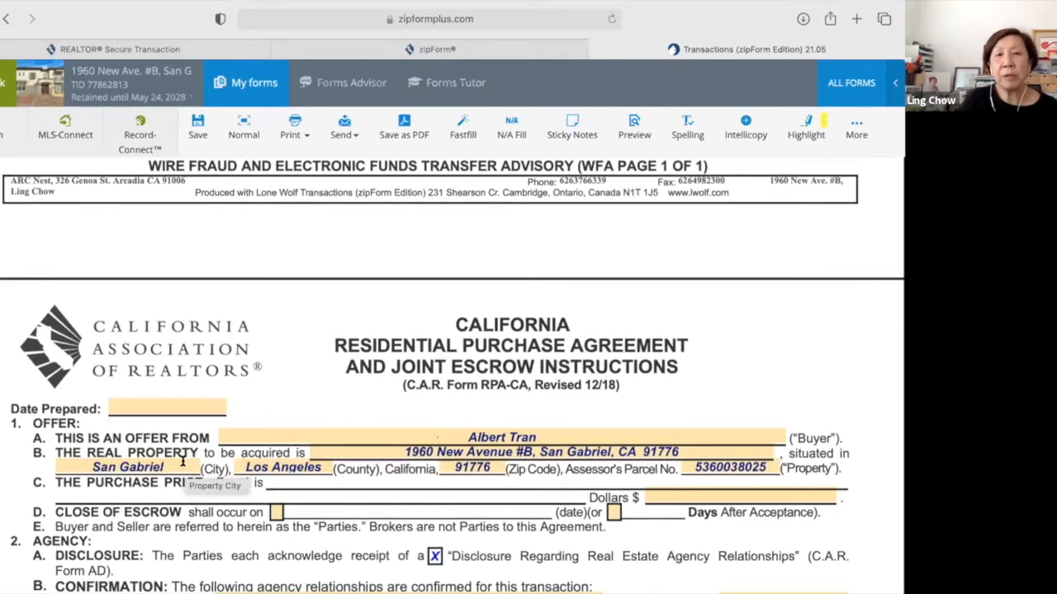
scroll(183, 461, down, 2)
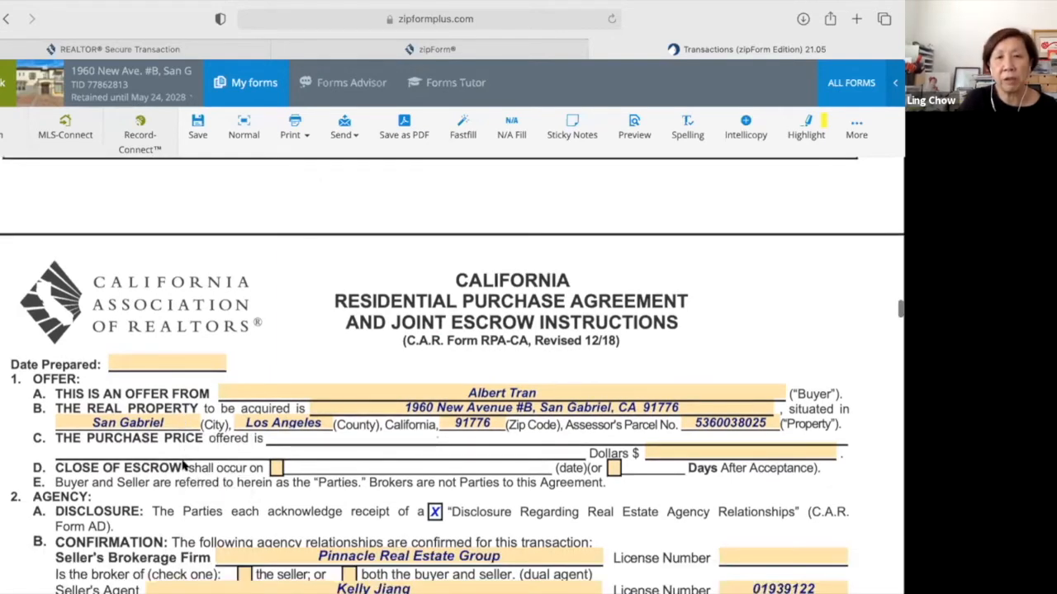
scroll(183, 463, down, 2)
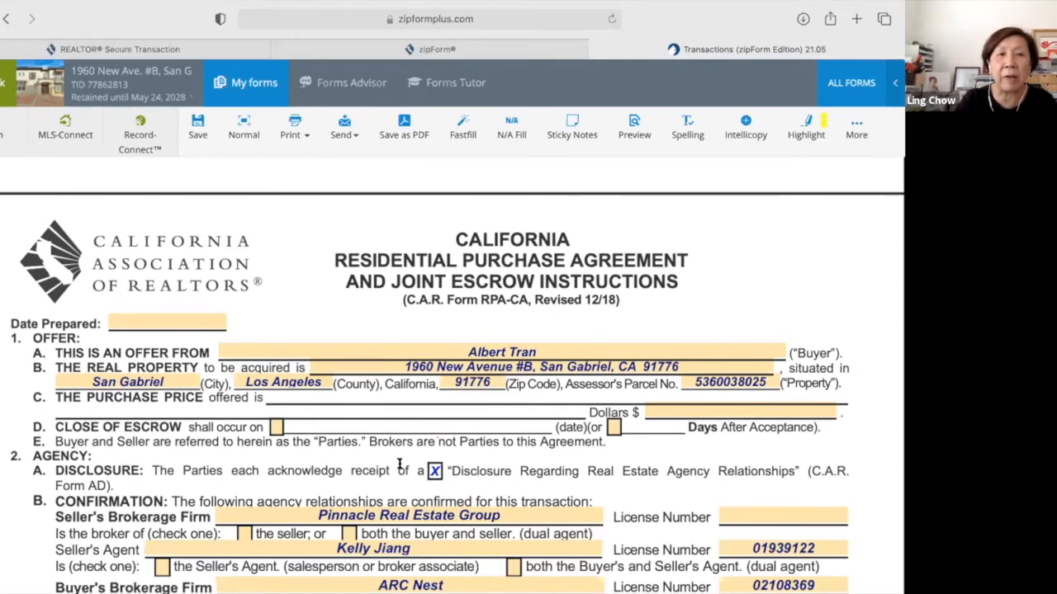
scroll(403, 469, down, 1)
scroll(402, 469, down, 2)
scroll(136, 272, up, 2)
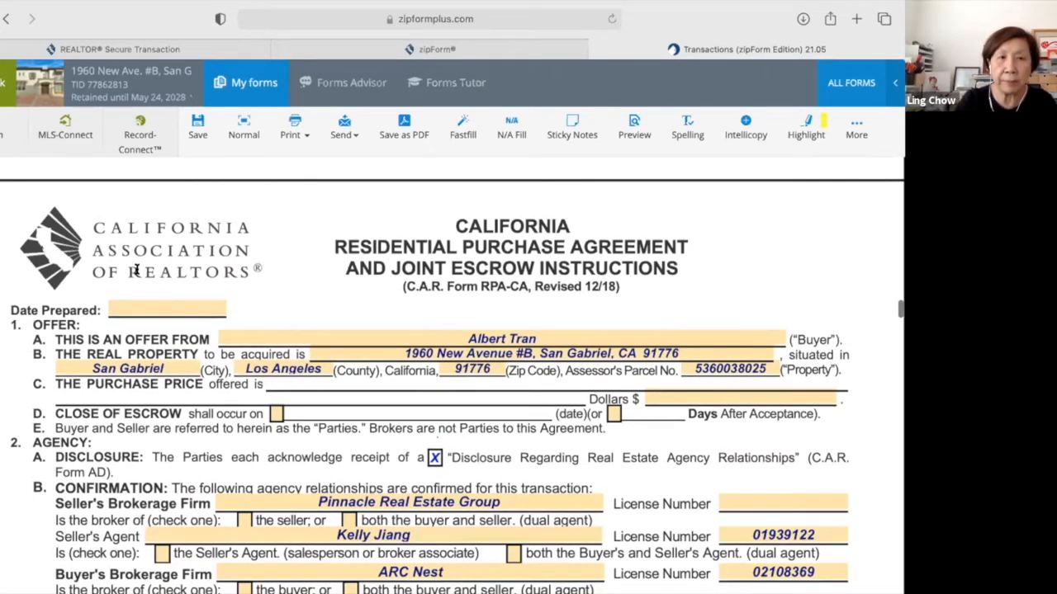
Set the Date Prepared to 05/24/2021.
click(135, 303)
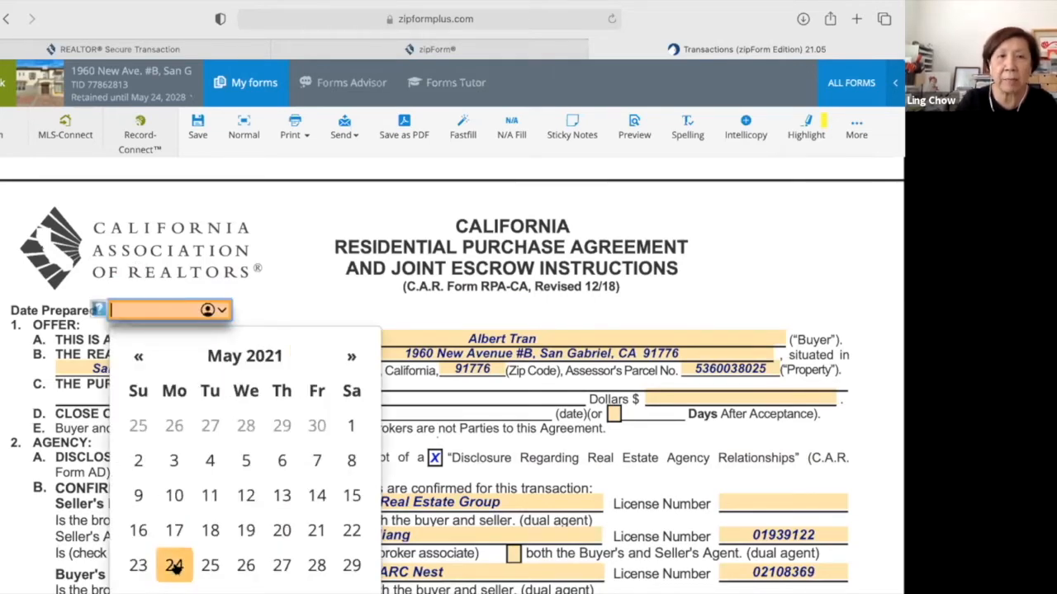
click(174, 566)
scroll(175, 565, down, 1)
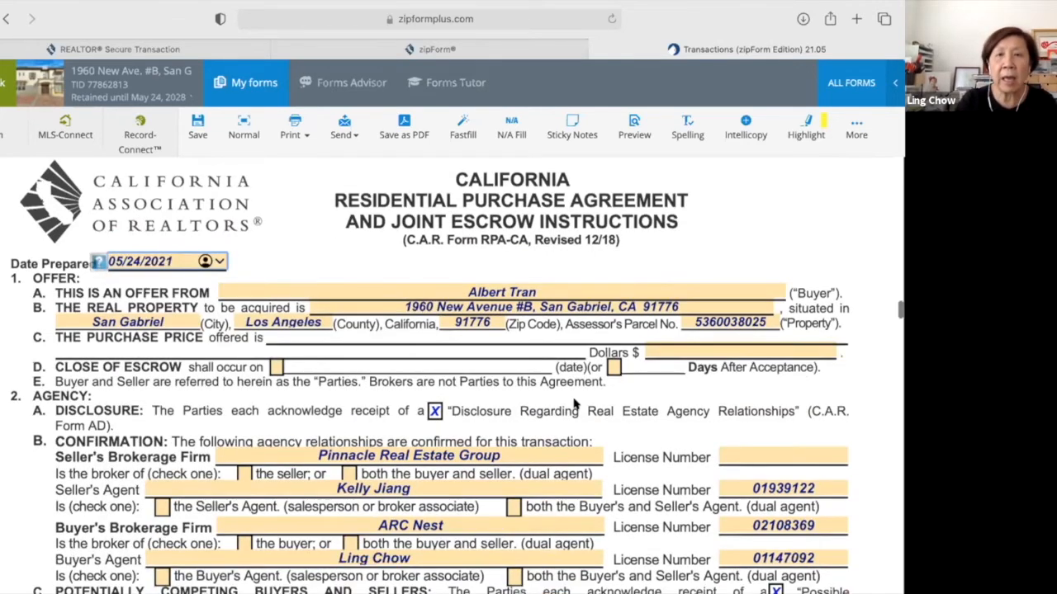
Enter a purchase price of $1,000,000.00.
click(682, 351)
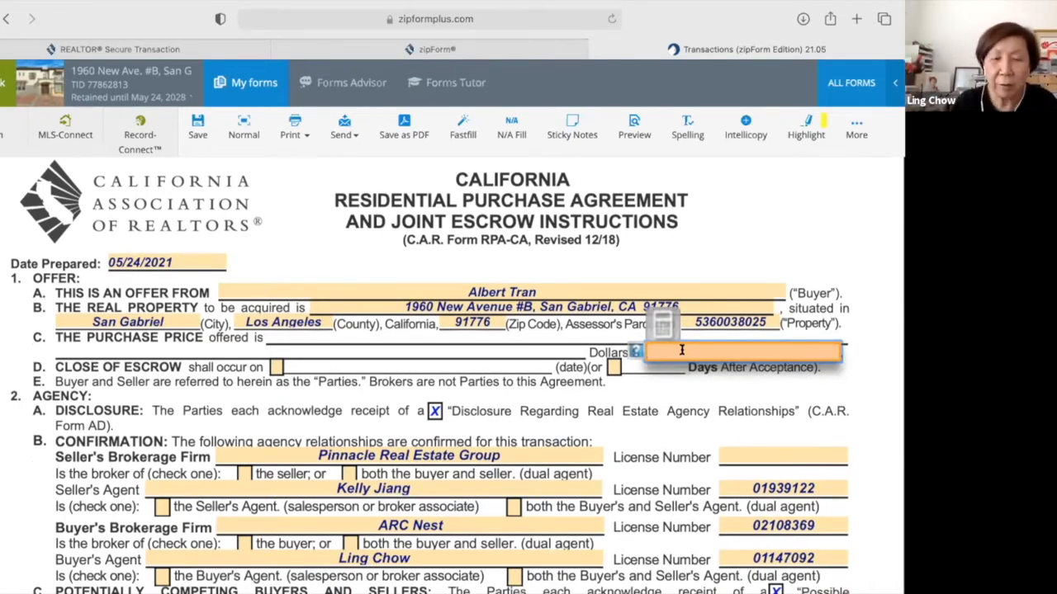
text(90)
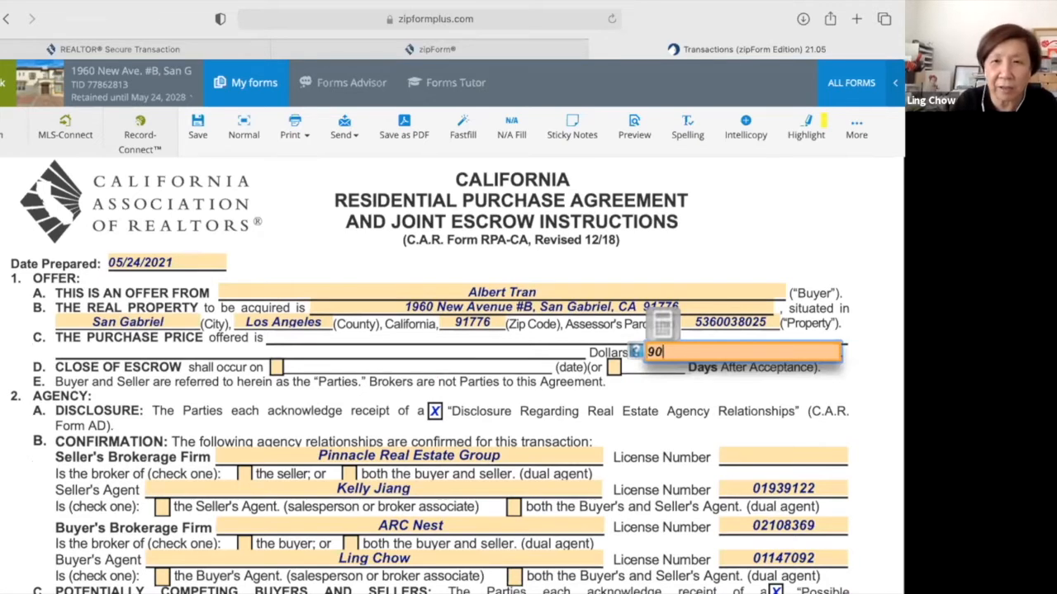
text(0000)
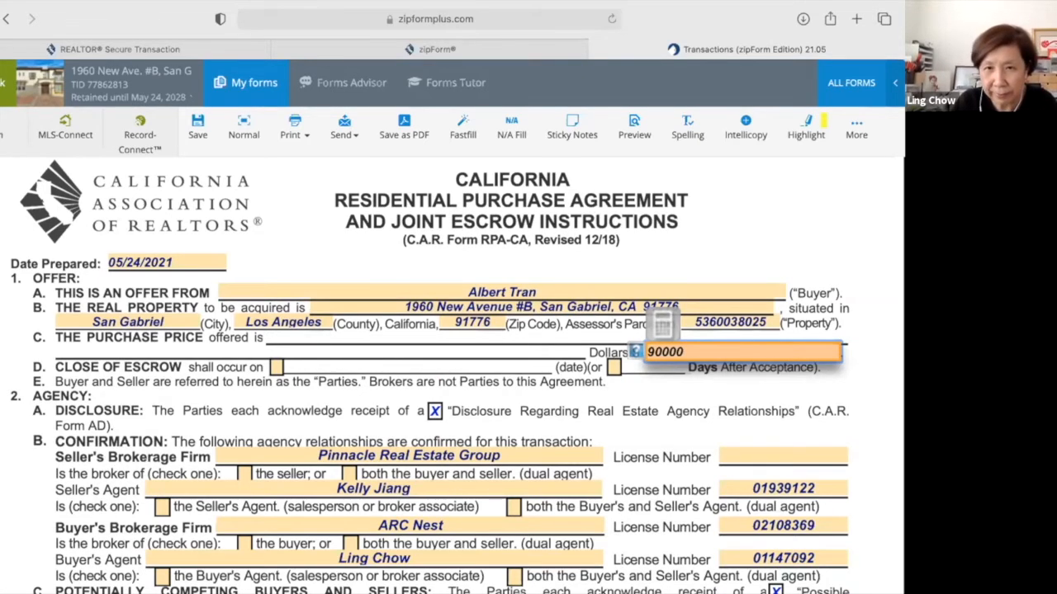
key(BackSpace)
key(BackSpace)
key(BackSpace)
key(BackSpace)
key(BackSpace)
key(BackSpace)
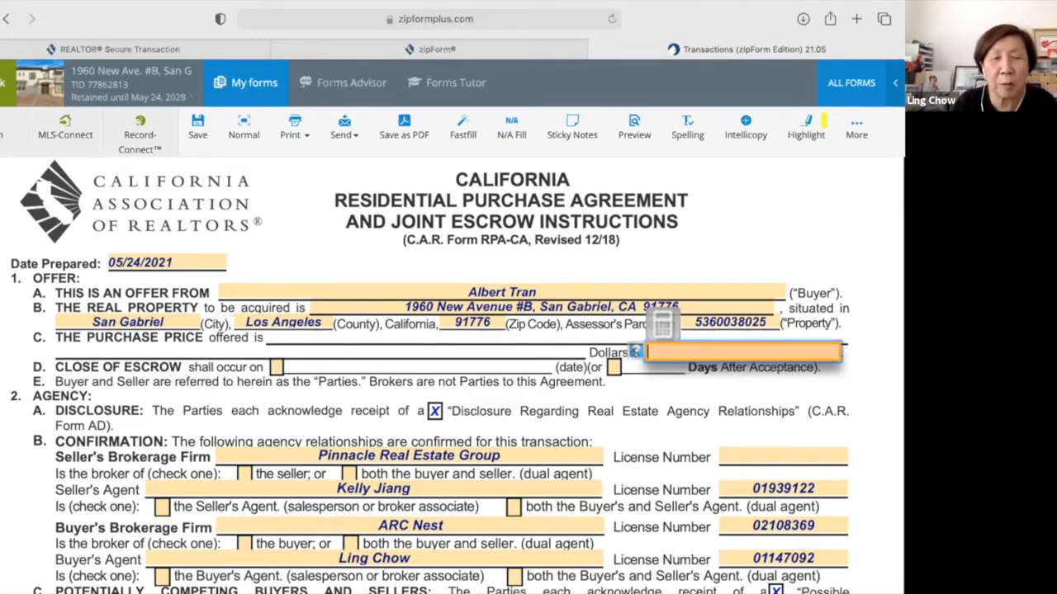
text(1000000)
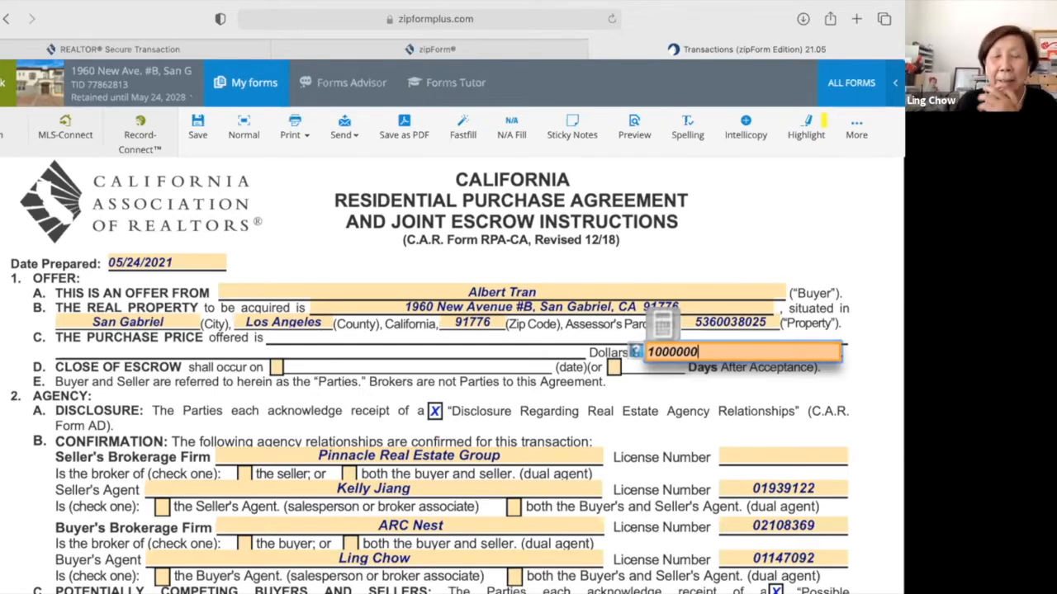
key(Tab)
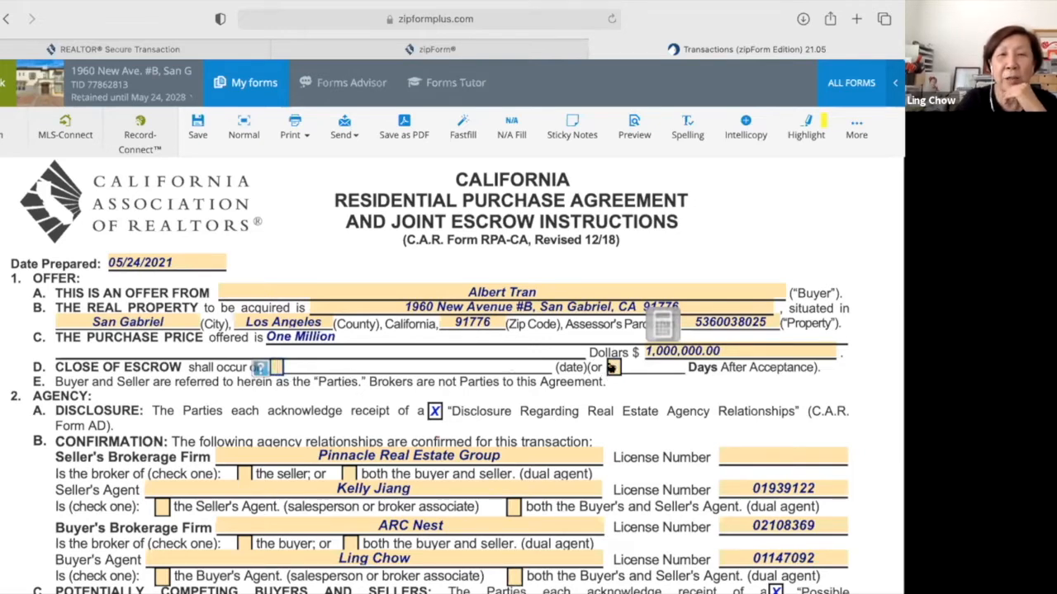
Set close of escrow to 7 days after acceptance.
click(652, 367)
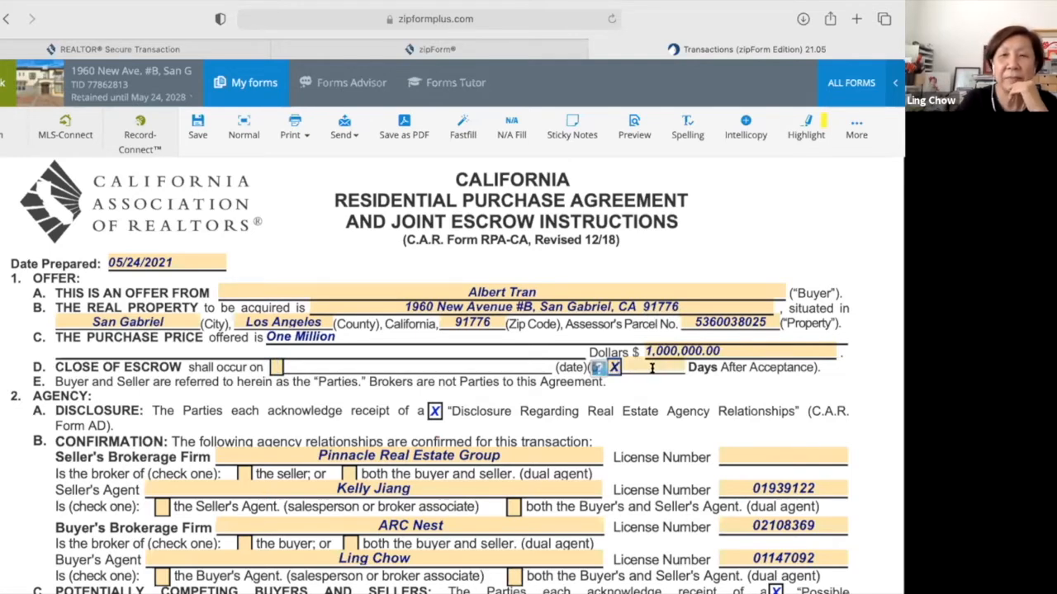
click(653, 369)
text(7)
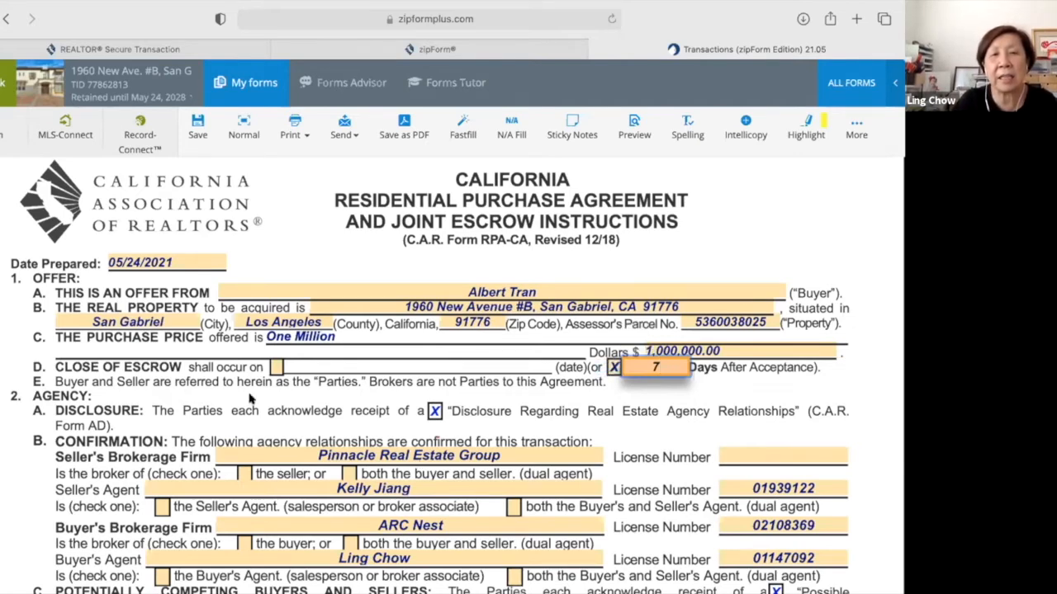
Mark the seller's brokerage as representing the seller and the buyer's brokerage as representing the buyer.
scroll(247, 363, down, 3)
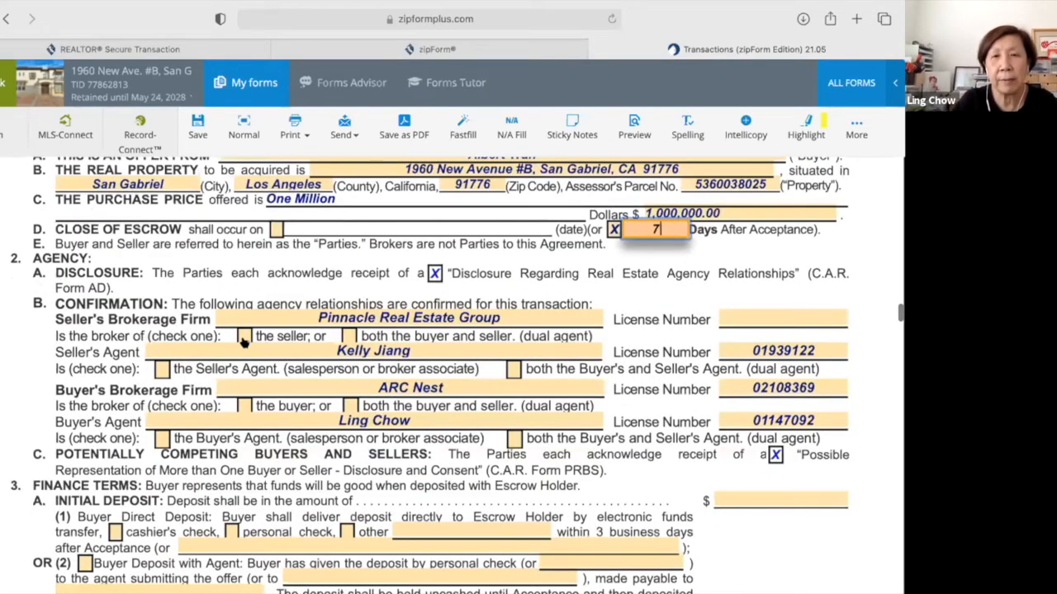
click(244, 338)
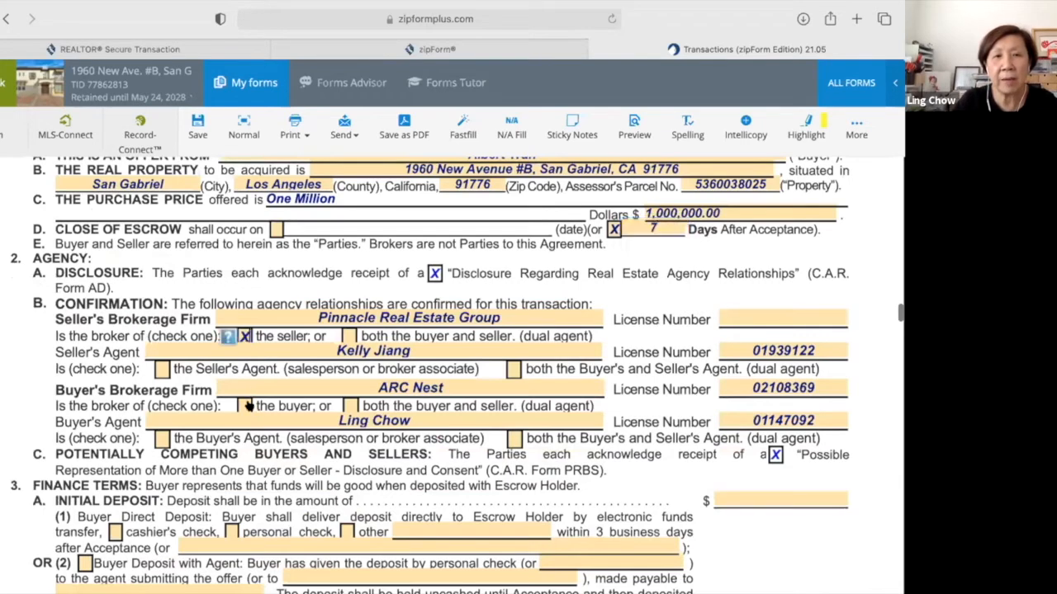
click(245, 406)
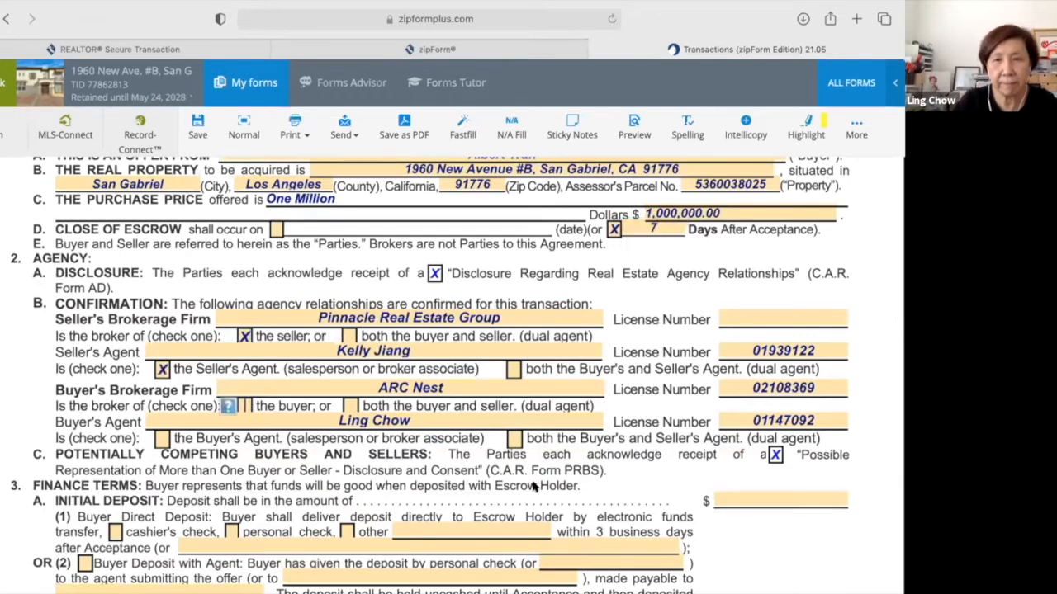
Set the initial deposit to $30,000.00.
scroll(742, 465, down, 1)
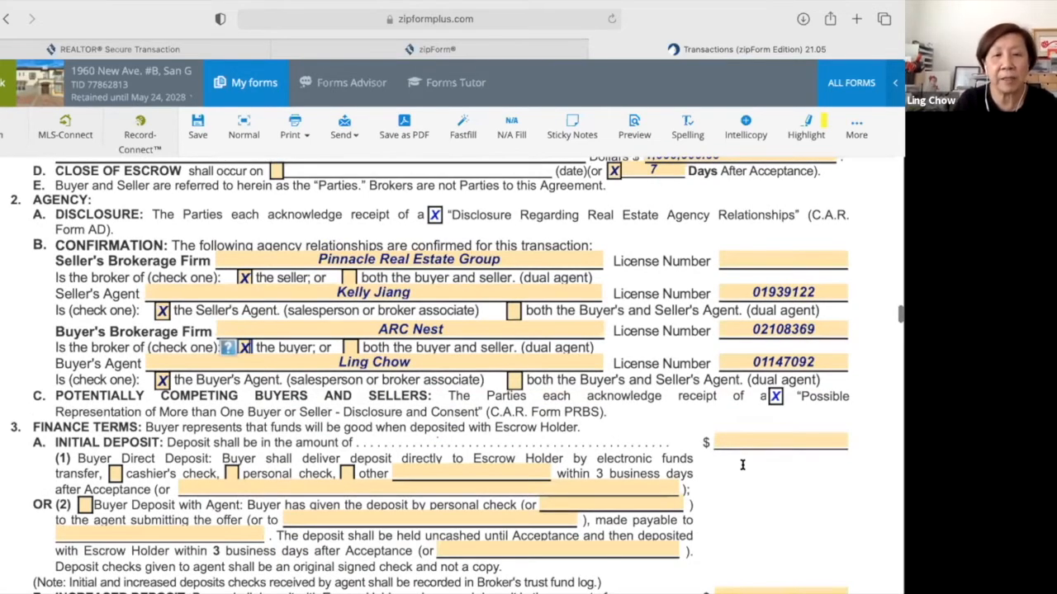
click(751, 440)
text(30)
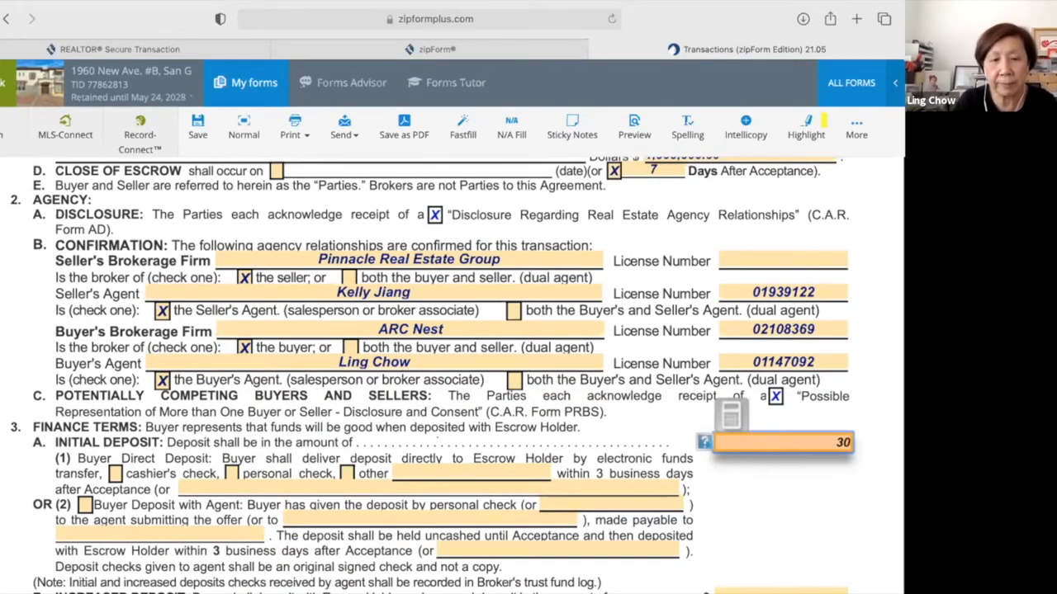
text(000)
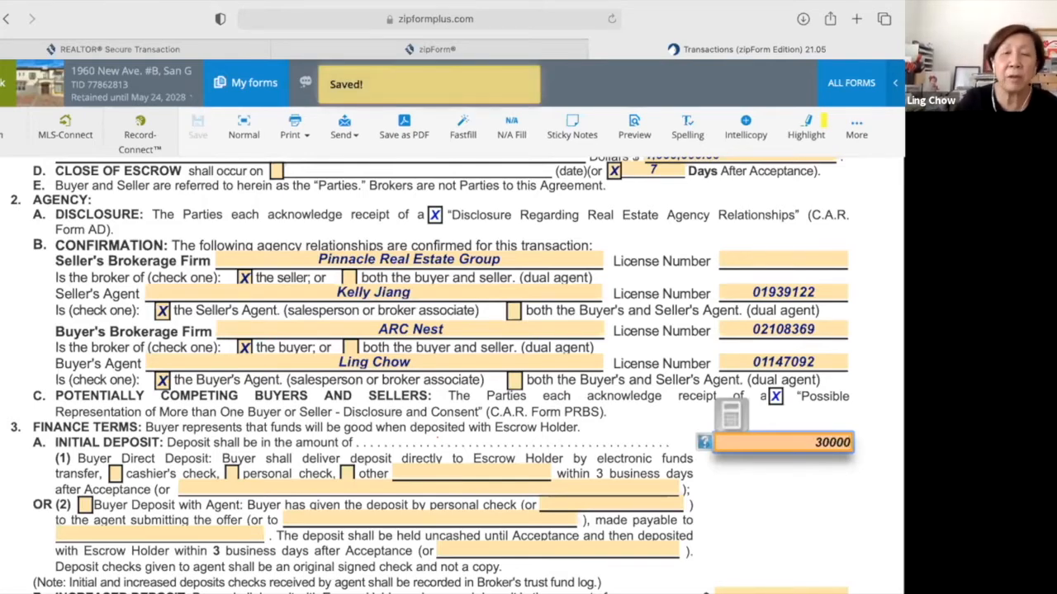
key(Tab)
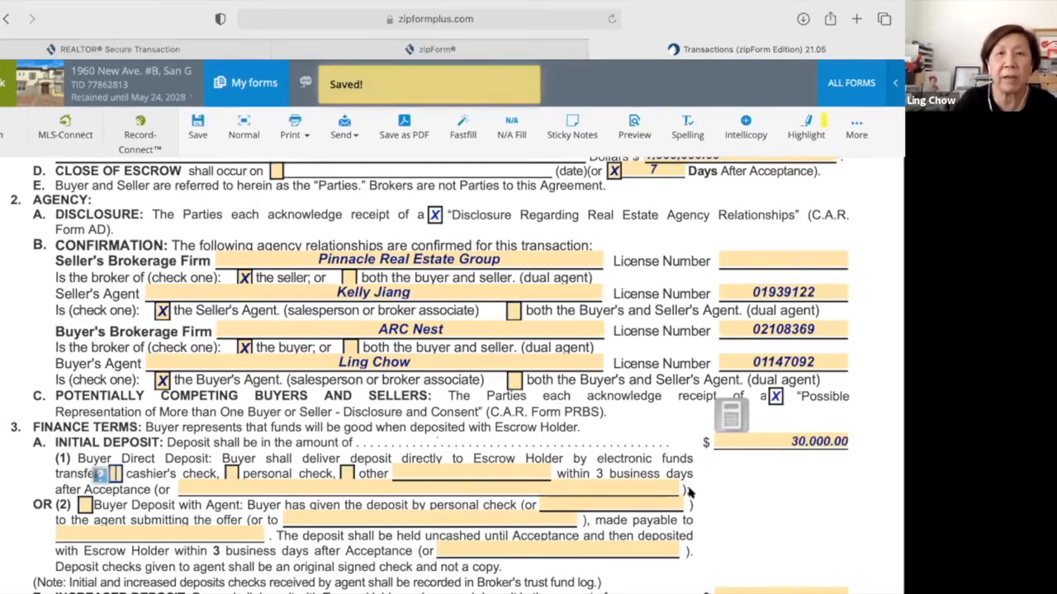
Mark the offer as all cash, leaving a $970,000.00 balance of the purchase price.
scroll(690, 491, down, 3)
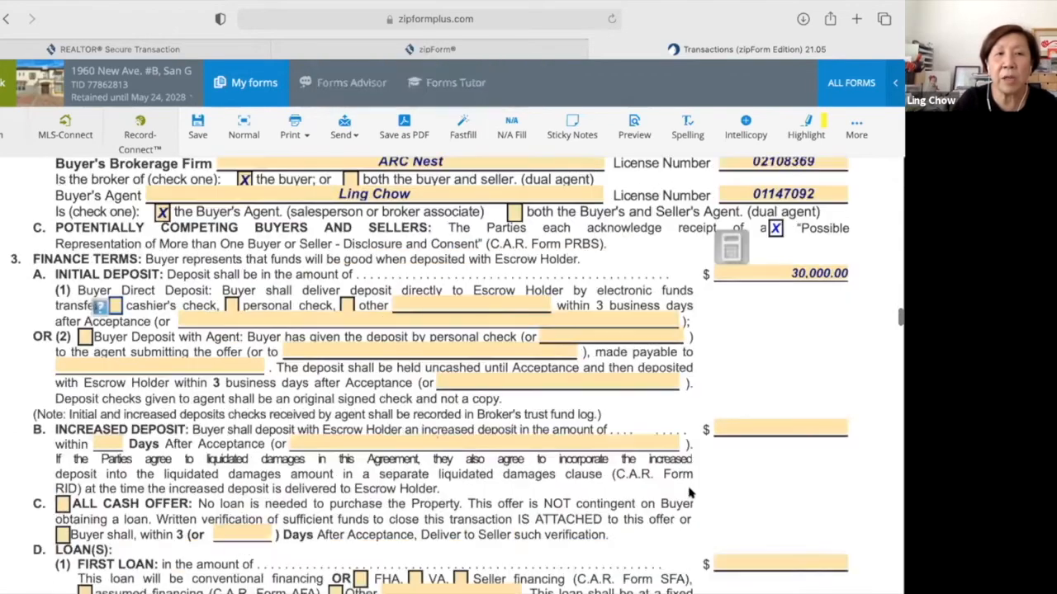
scroll(690, 492, down, 1)
scroll(147, 458, down, 1)
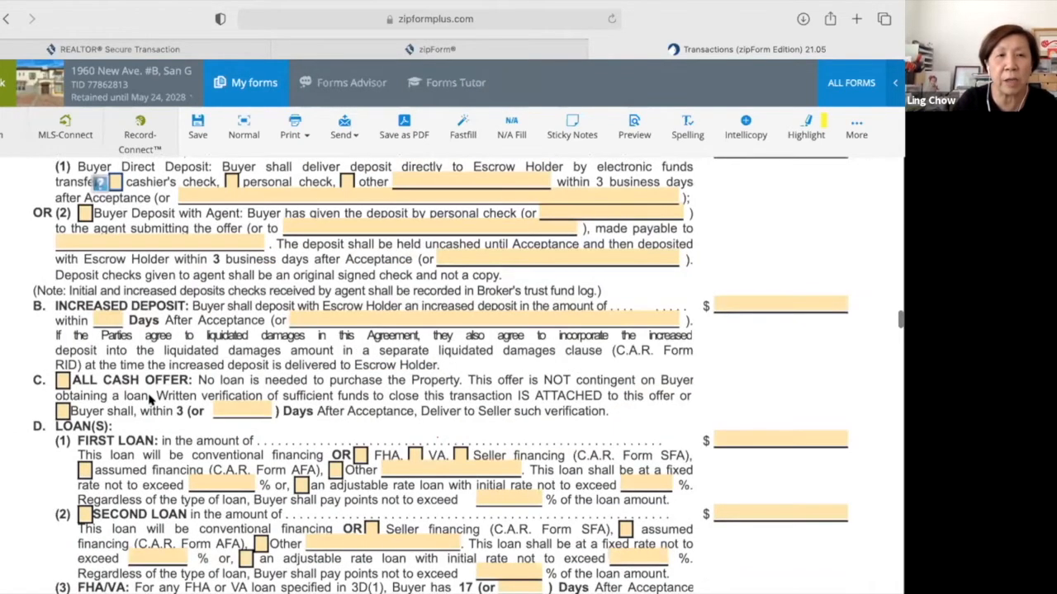
click(62, 382)
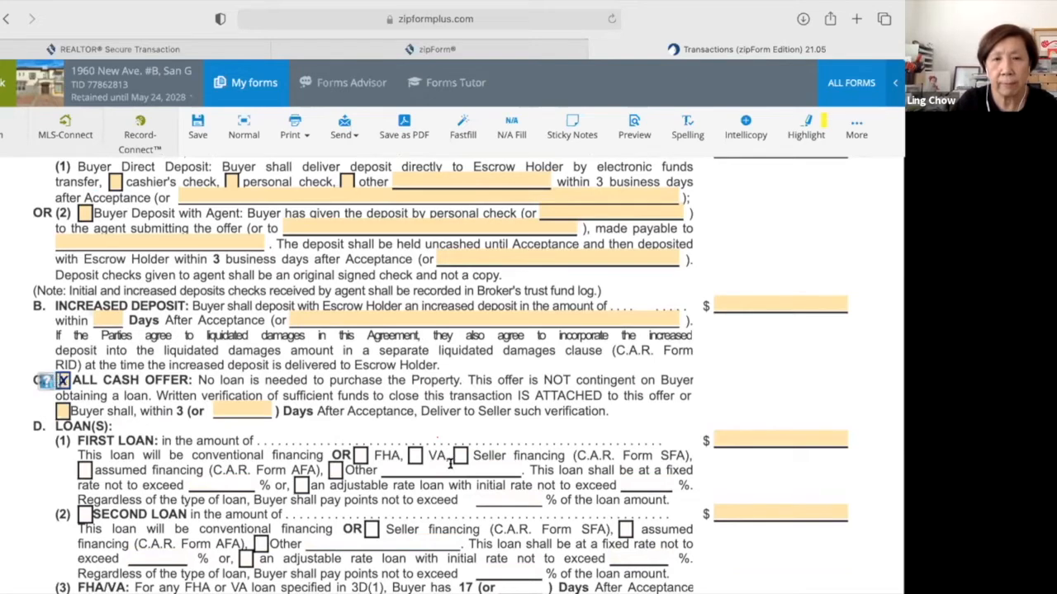
scroll(450, 465, down, 2)
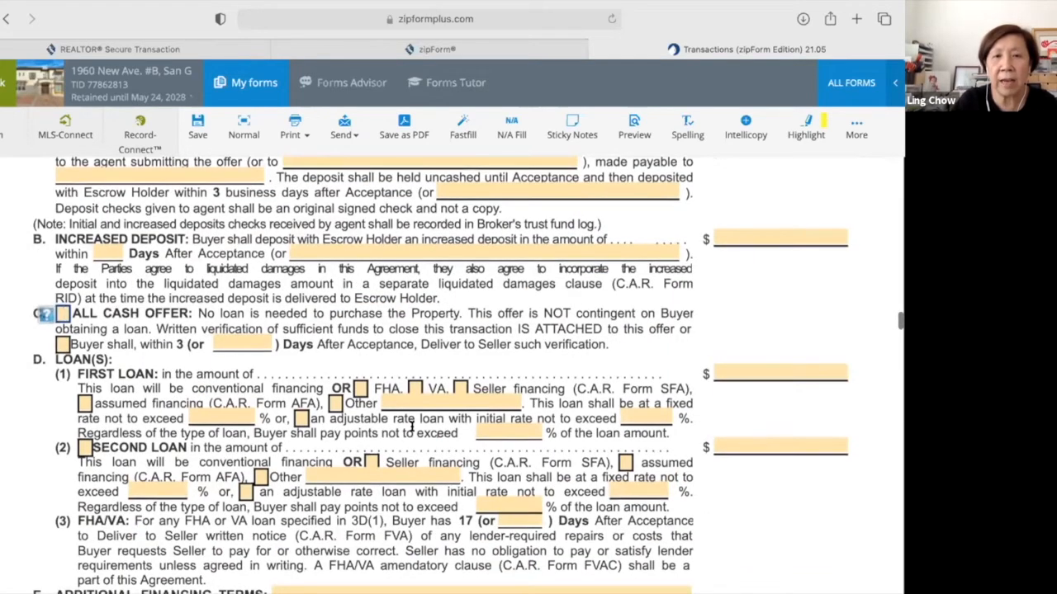
click(60, 313)
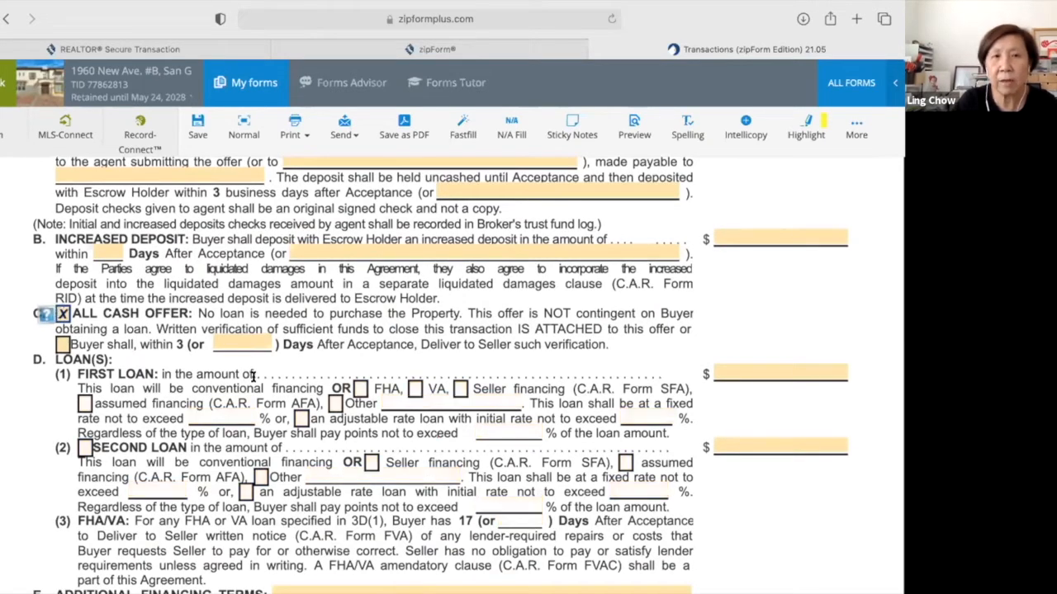
Scroll down to the Sale of Buyer's Property and Addenda and Advisories paragraphs.
scroll(253, 375, down, 3)
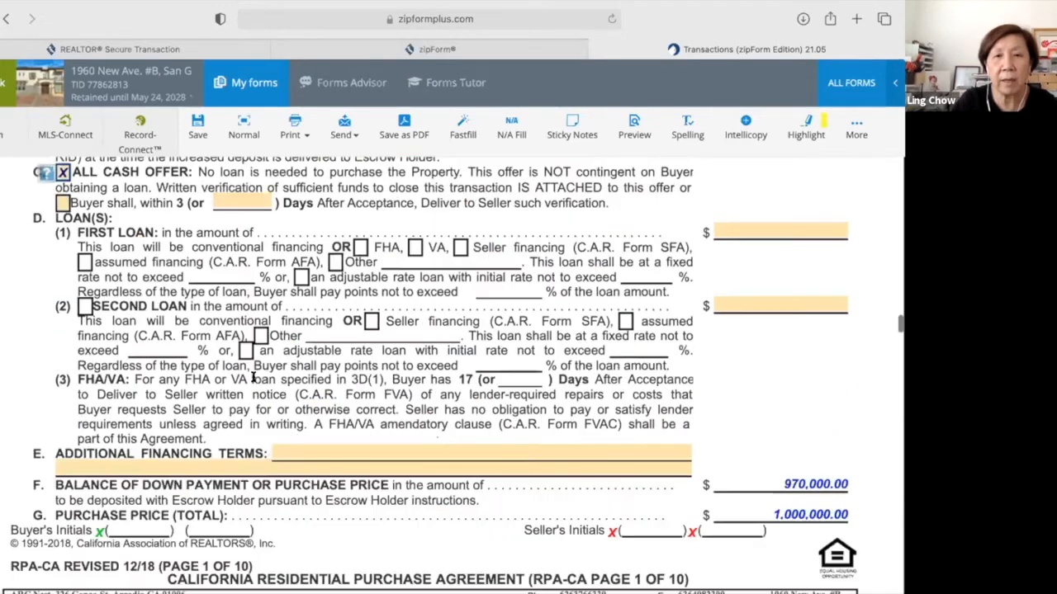
scroll(253, 376, down, 4)
scroll(253, 379, down, 2)
scroll(253, 380, down, 15)
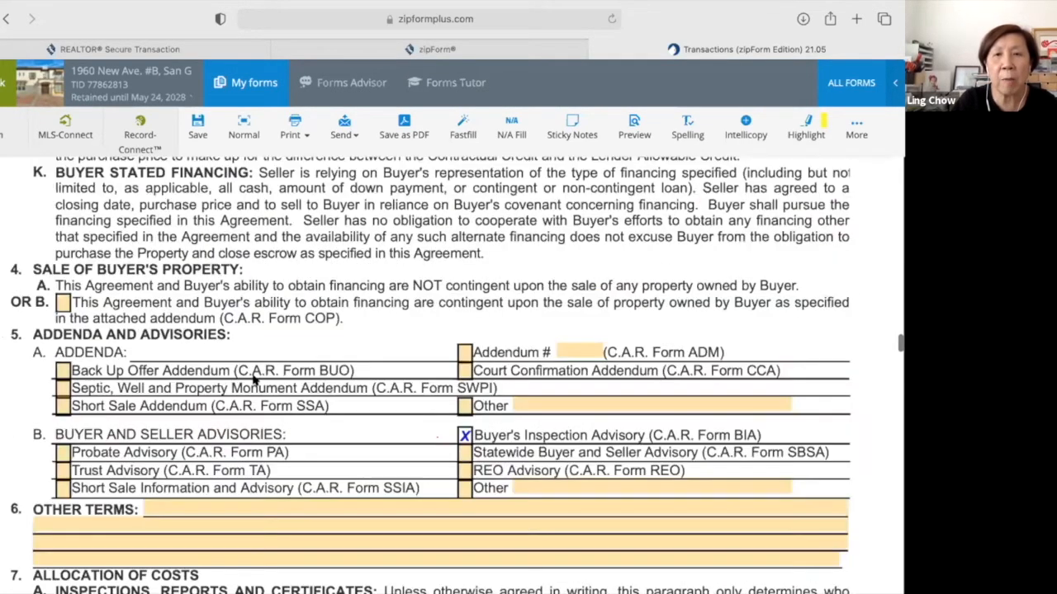
Review the 5B Buyer and Seller Advisories, with the Statewide Buyer and Seller Advisory included.
scroll(253, 379, down, 1)
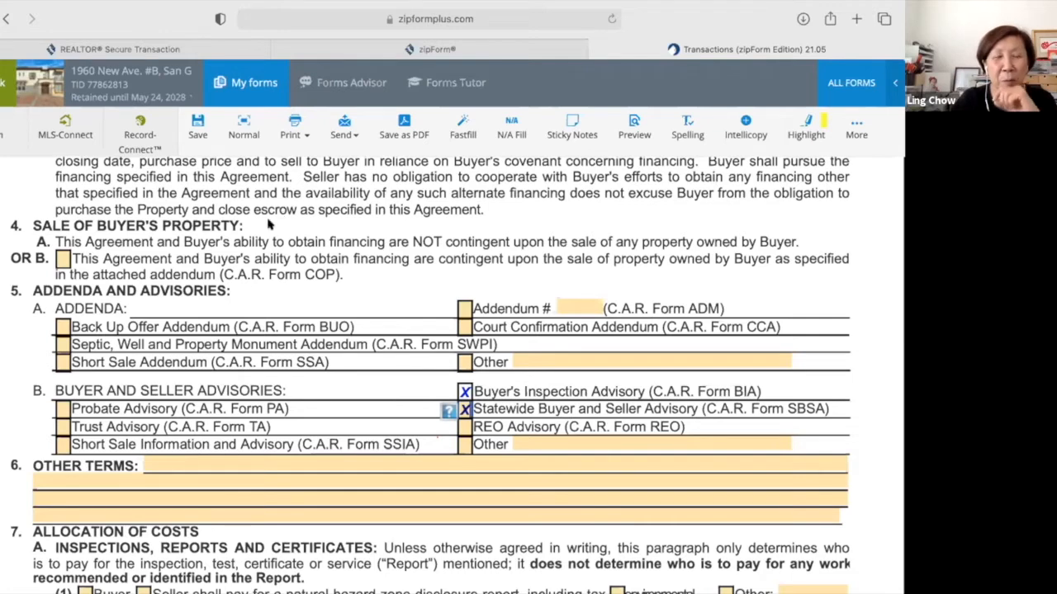
scroll(368, 452, down, 1)
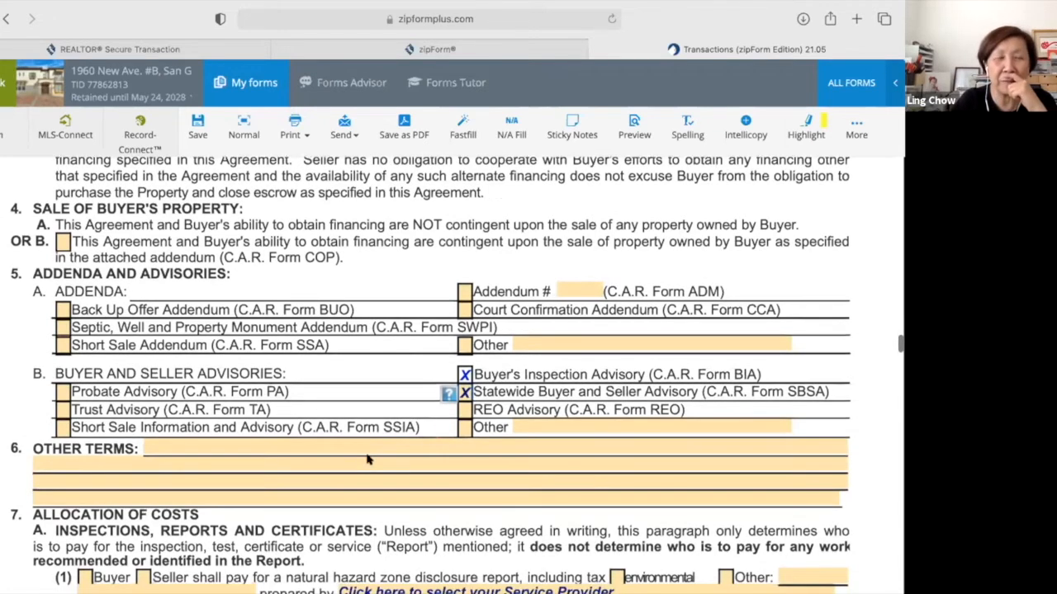
scroll(367, 460, down, 1)
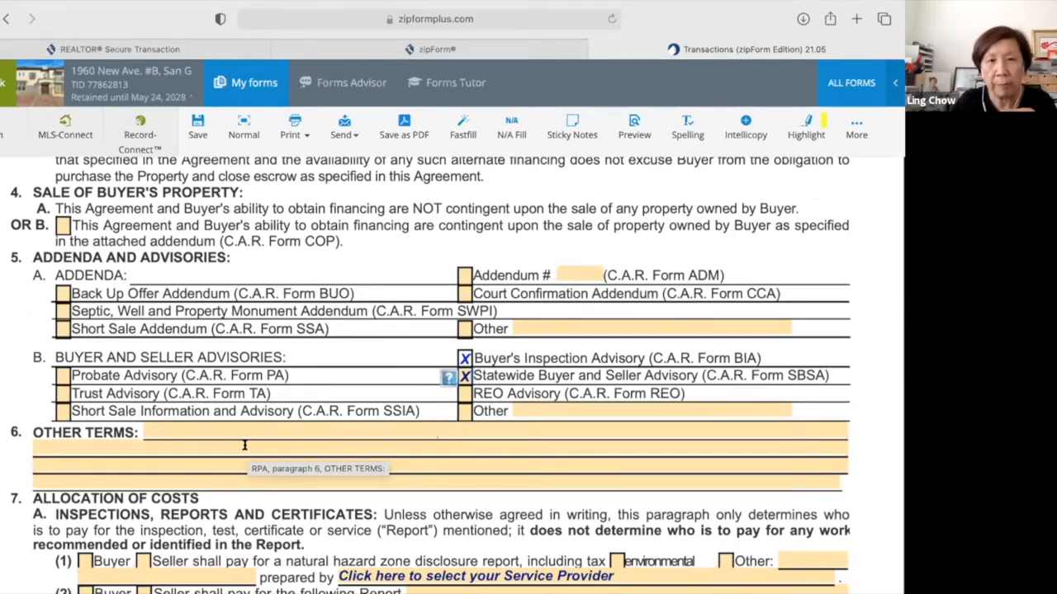
scroll(245, 445, down, 1)
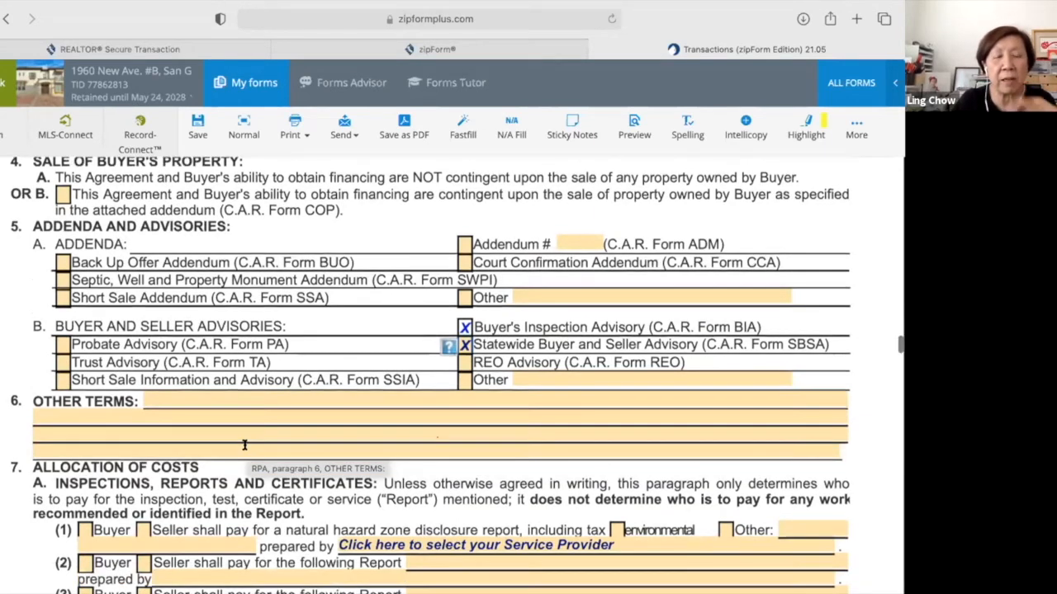
scroll(245, 445, down, 5)
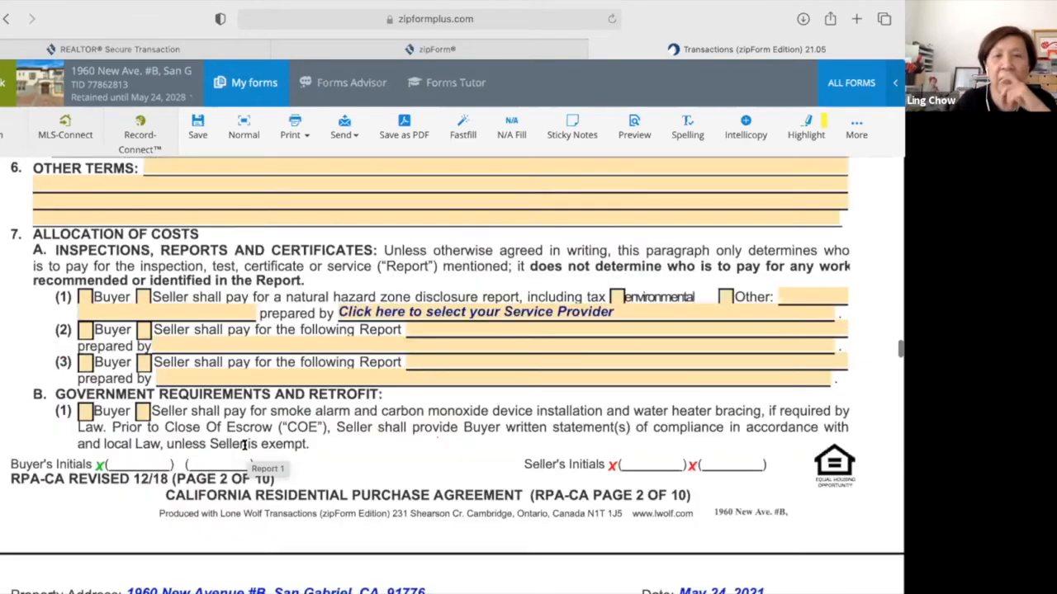
scroll(245, 446, down, 3)
scroll(244, 446, down, 3)
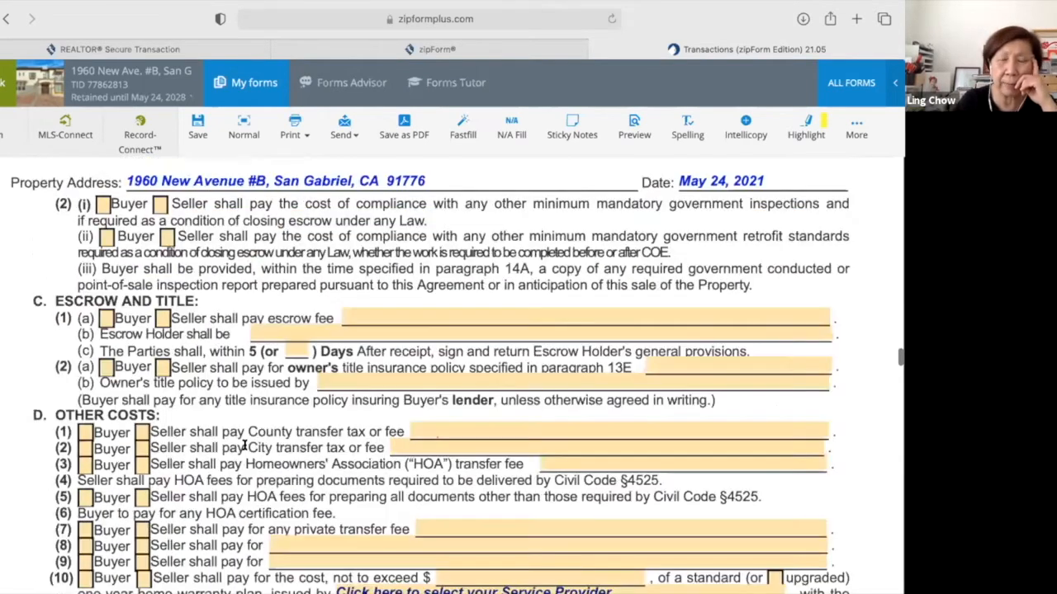
scroll(244, 446, up, 2)
scroll(244, 446, up, 2)
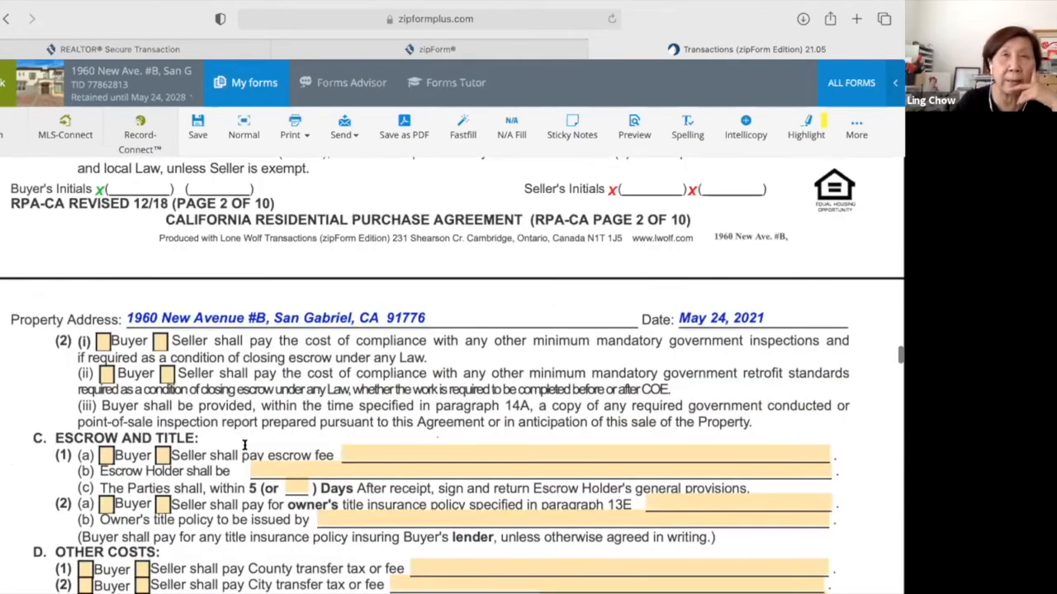
scroll(244, 446, up, 1)
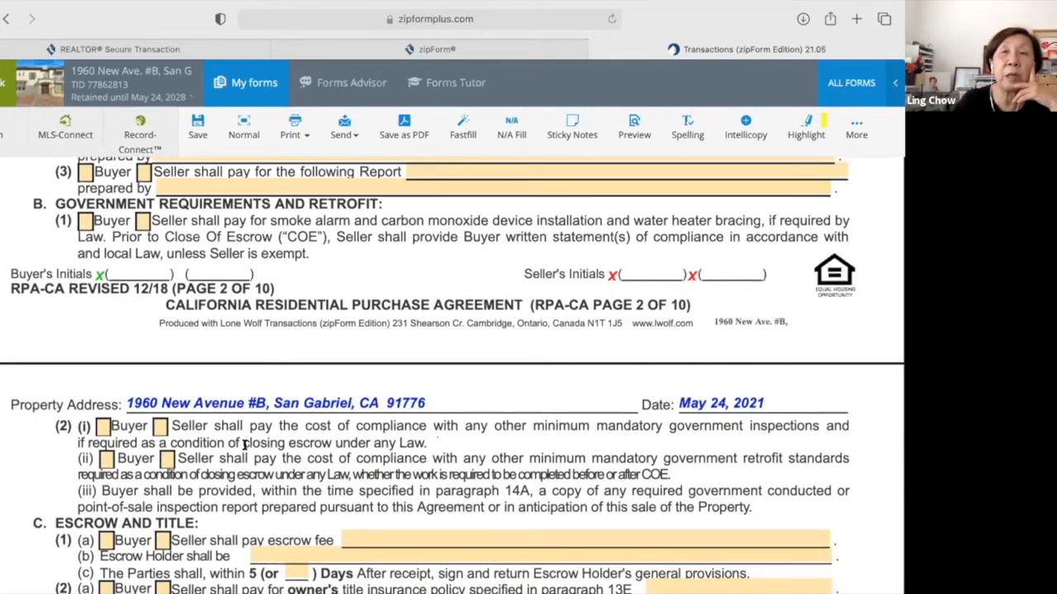
Scroll on through pages 2–3 and back up to Other Terms.
scroll(245, 446, down, 1)
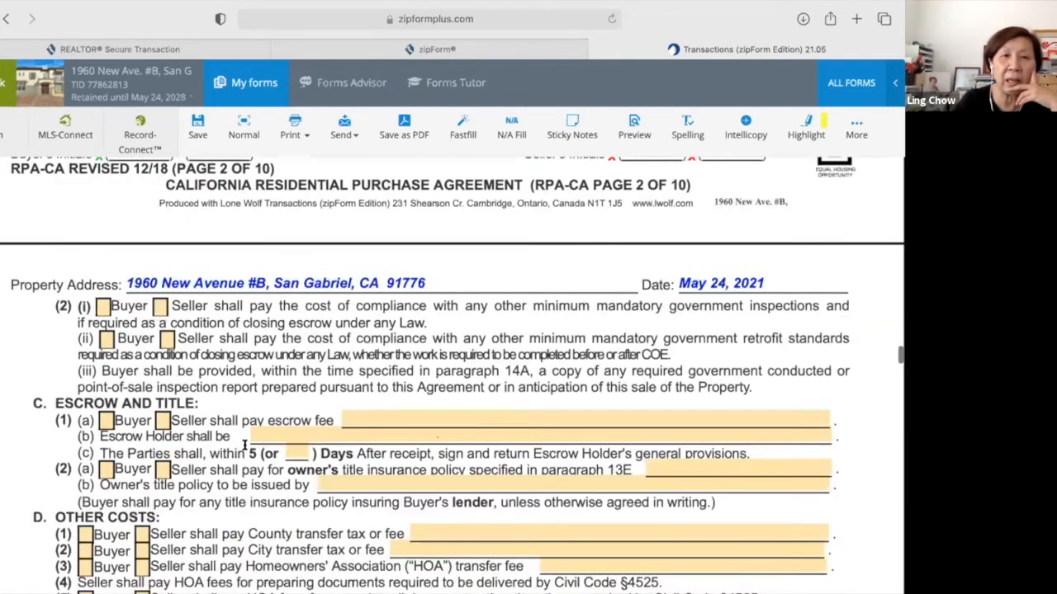
scroll(244, 446, down, 2)
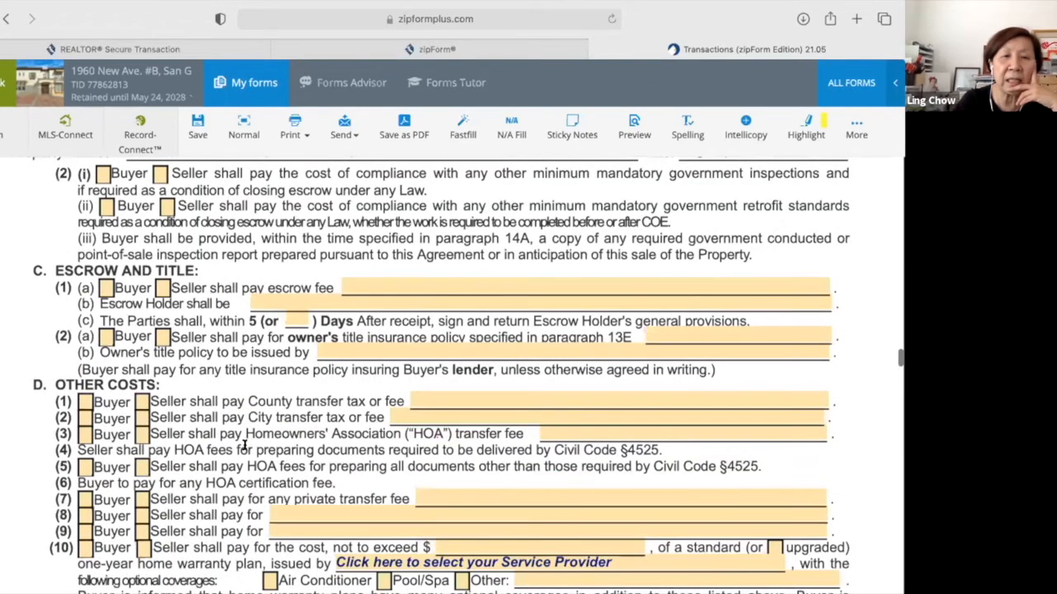
scroll(244, 445, down, 3)
scroll(245, 445, down, 2)
scroll(244, 446, down, 3)
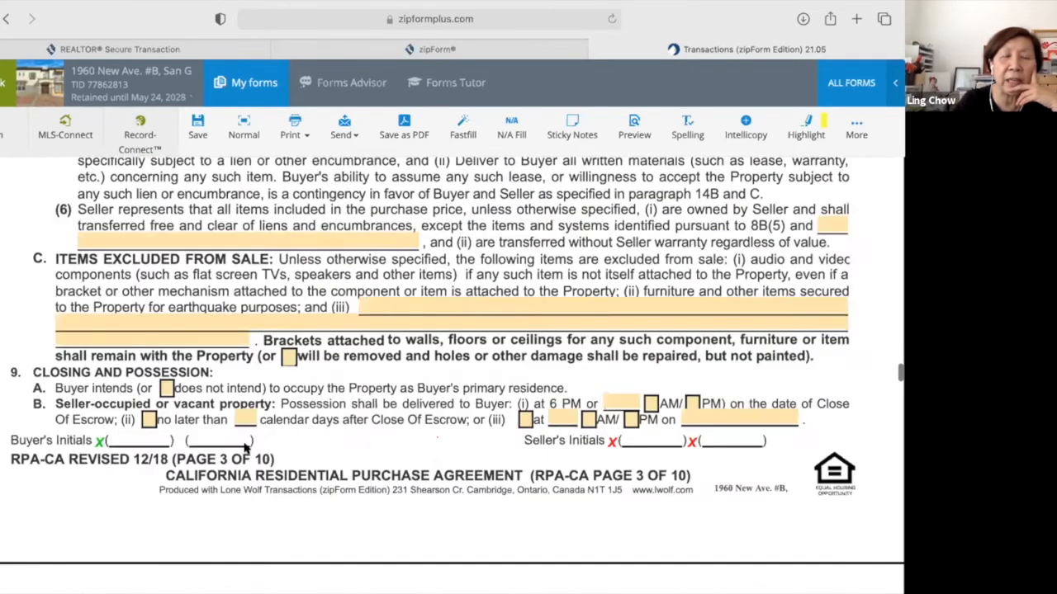
scroll(246, 448, down, 1)
scroll(244, 445, up, 8)
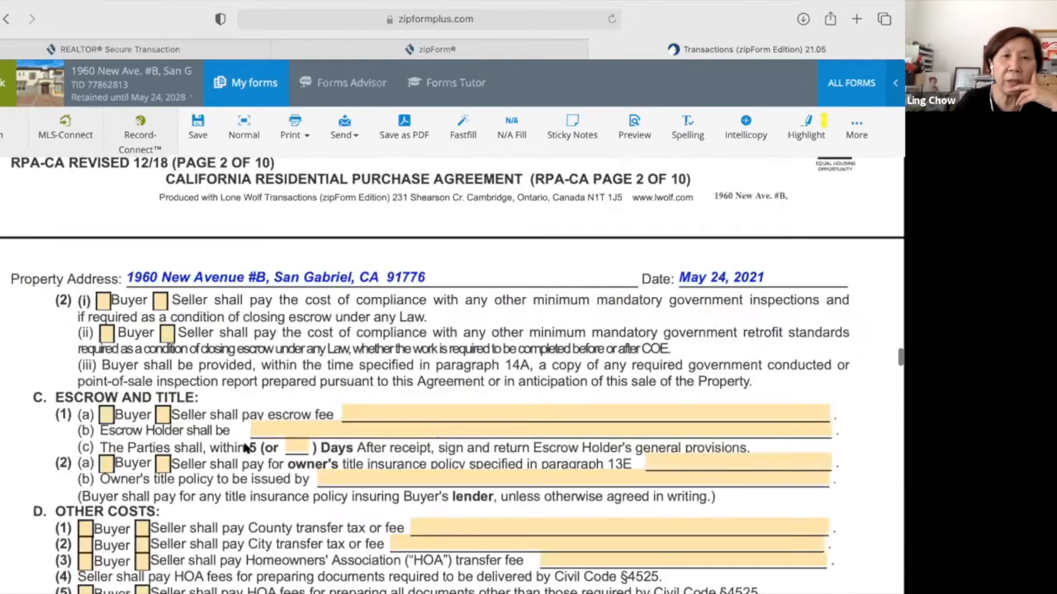
scroll(244, 446, up, 3)
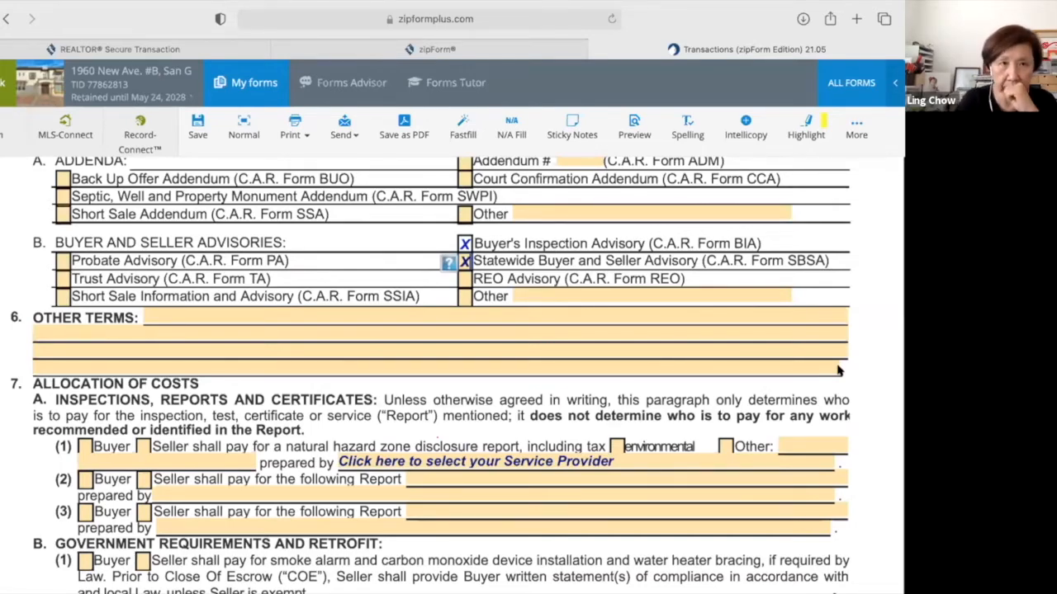
Return to the agent lines and Finance Terms showing the $30,000.00 deposit and all cash offer.
scroll(837, 371, up, 1)
scroll(837, 368, up, 2)
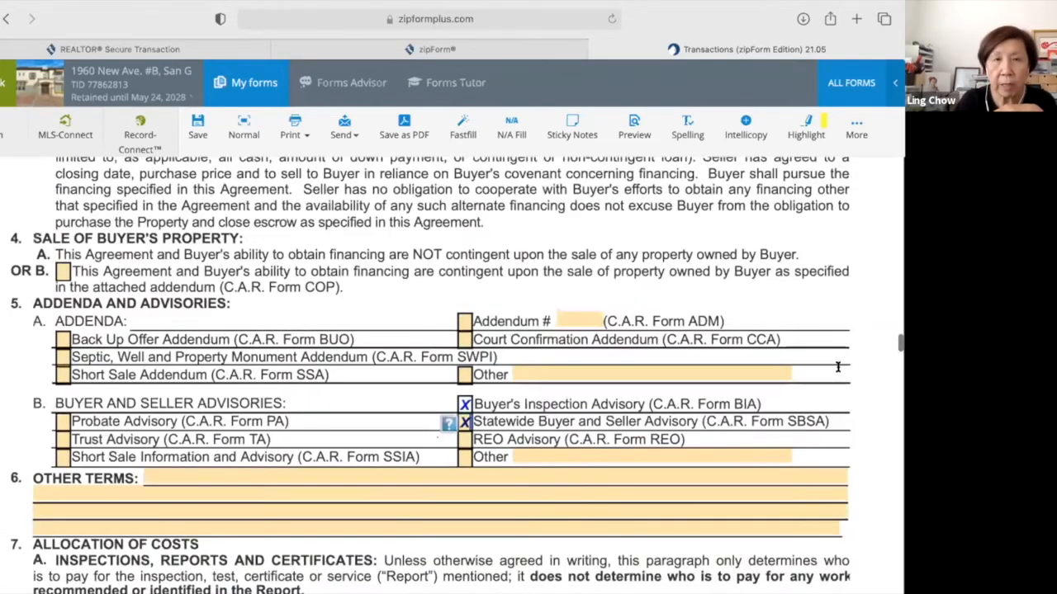
scroll(837, 366, up, 10)
scroll(837, 366, up, 2)
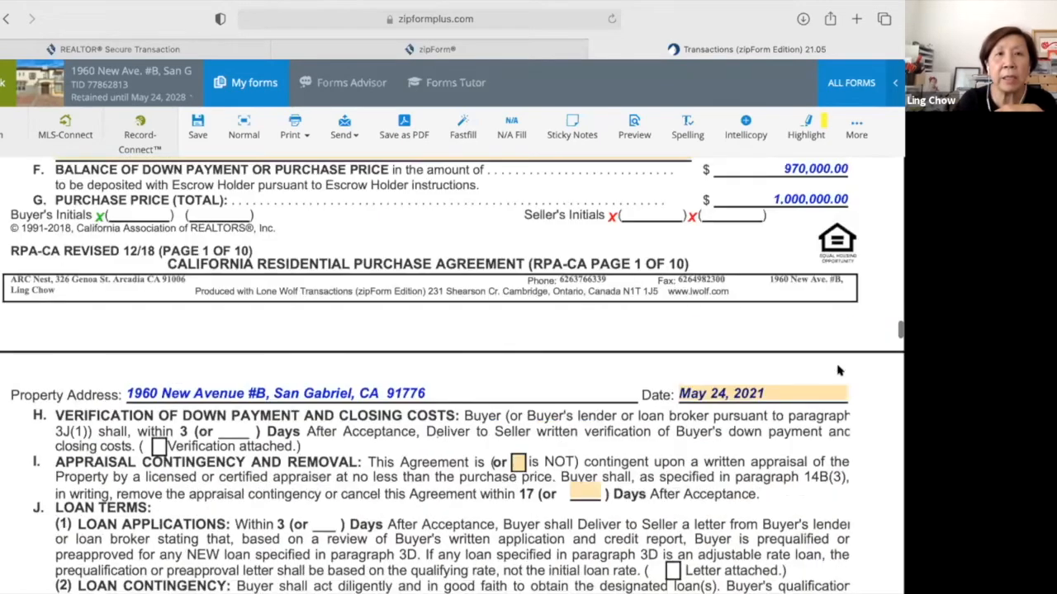
scroll(838, 366, up, 6)
scroll(837, 367, up, 2)
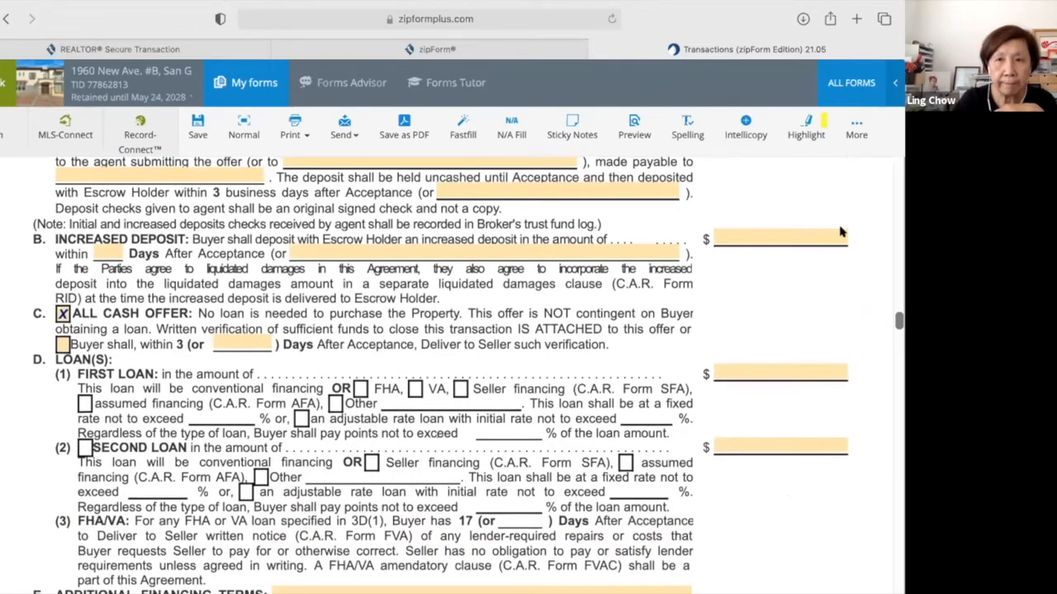
scroll(313, 380, up, 5)
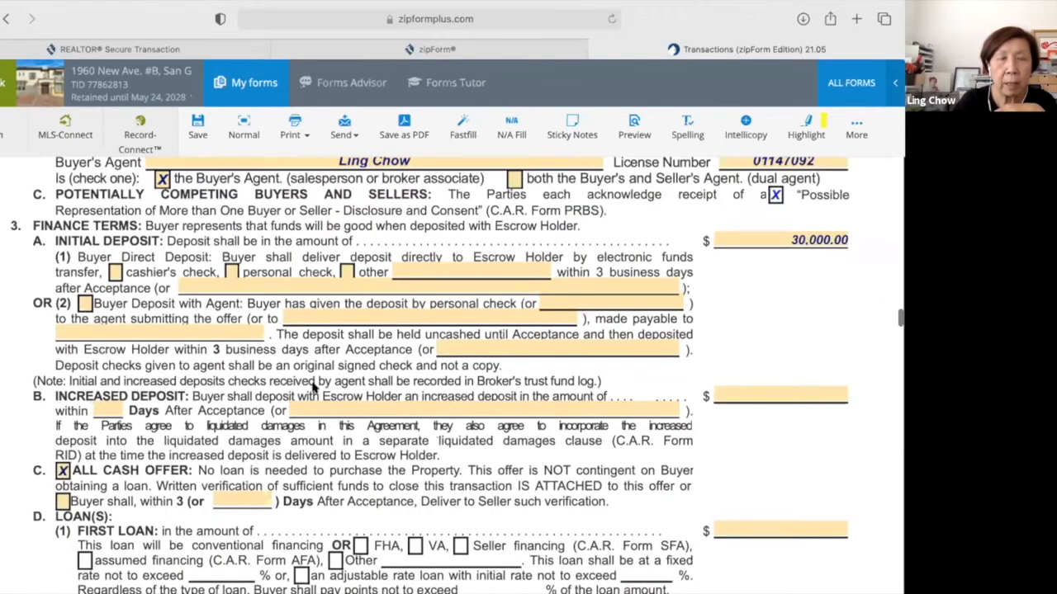
scroll(313, 380, up, 3)
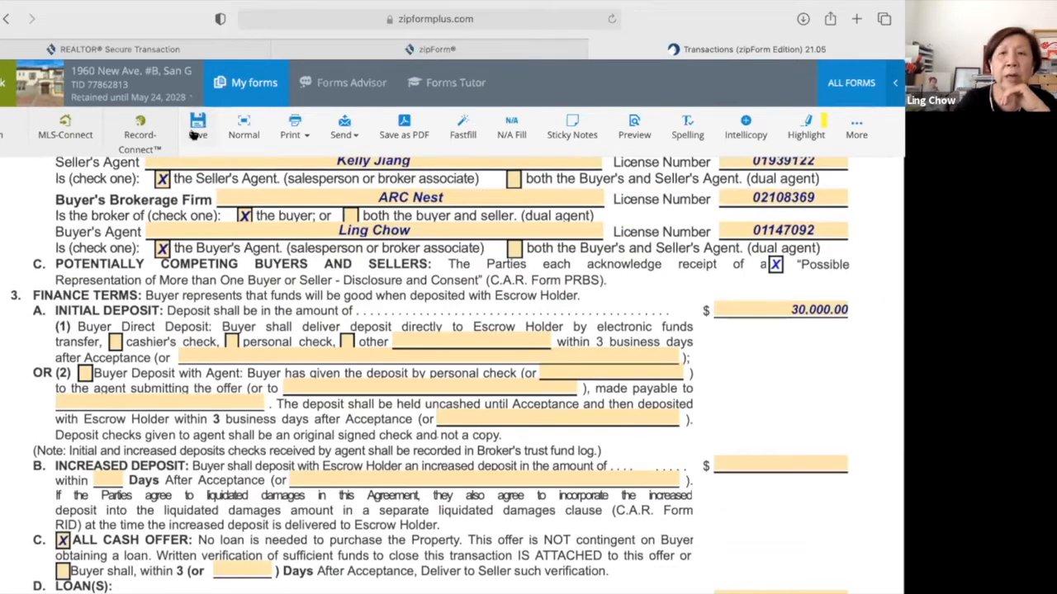
Leave the Agency Relationship disclosure in full-width view and bring up the Print choices.
click(237, 128)
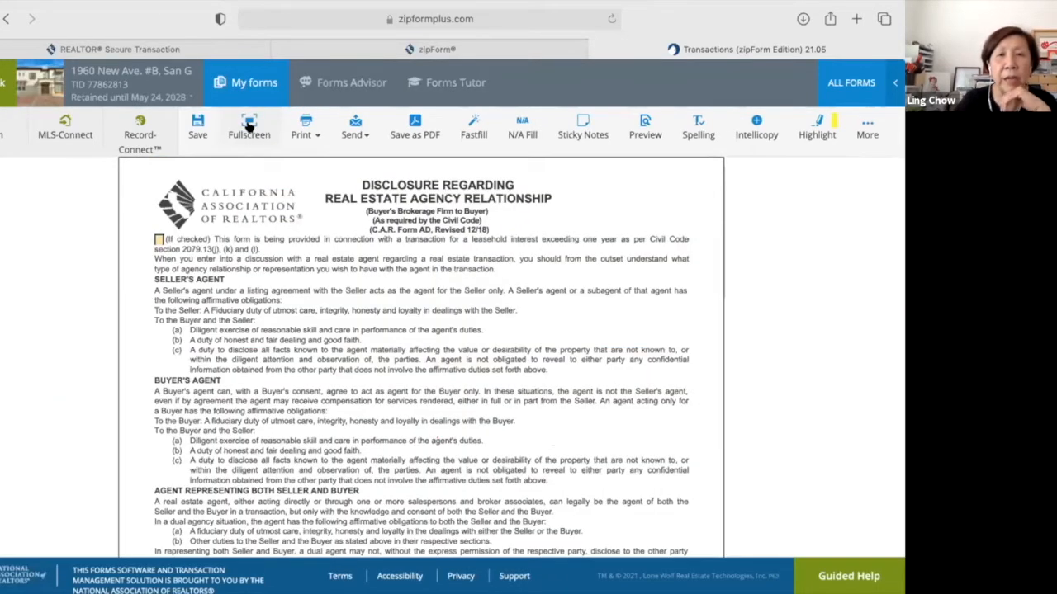
click(249, 124)
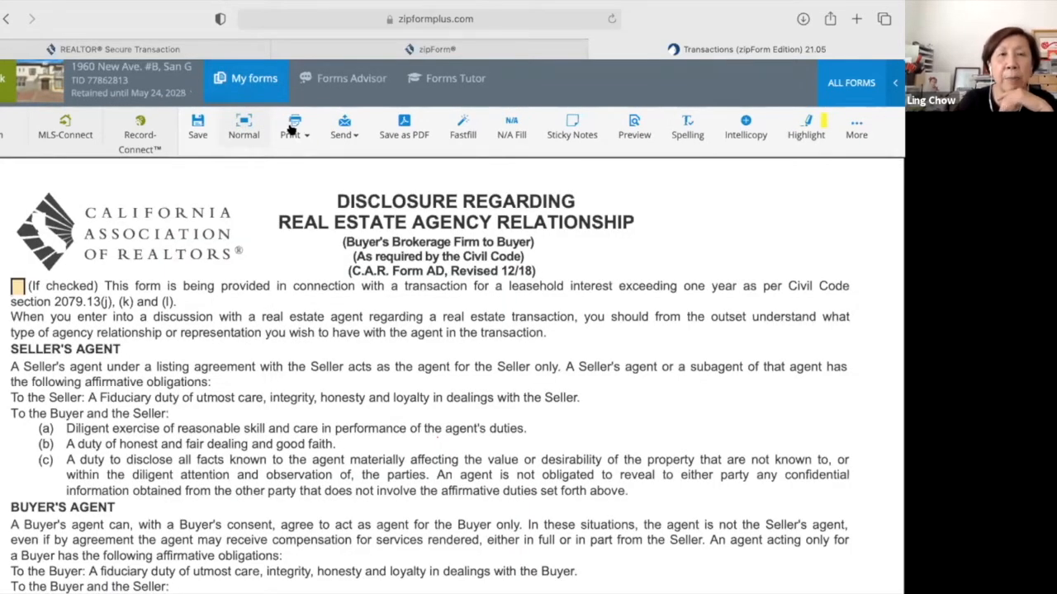
click(244, 126)
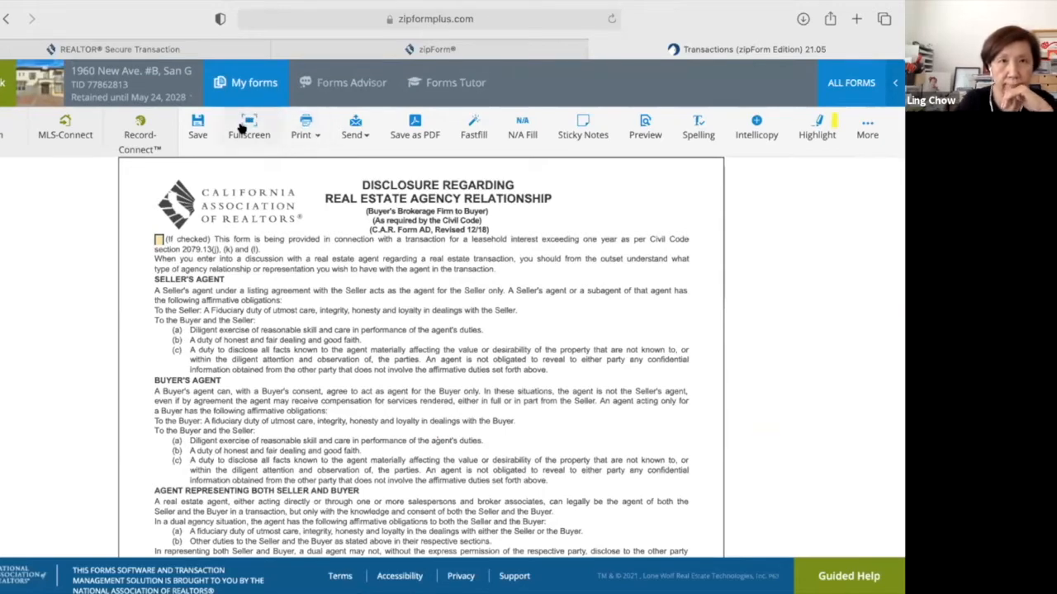
click(243, 127)
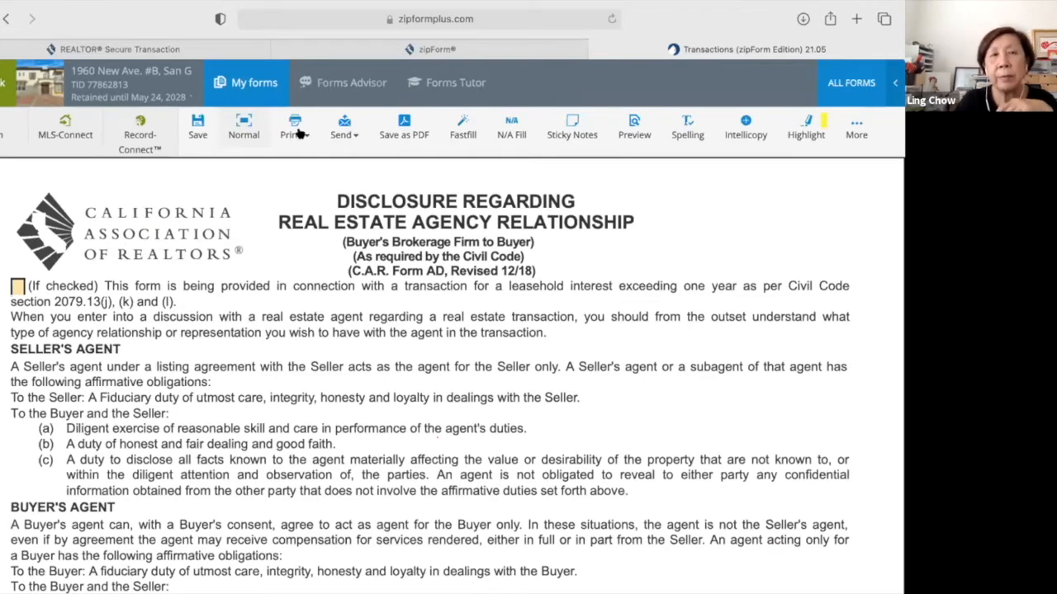
click(296, 132)
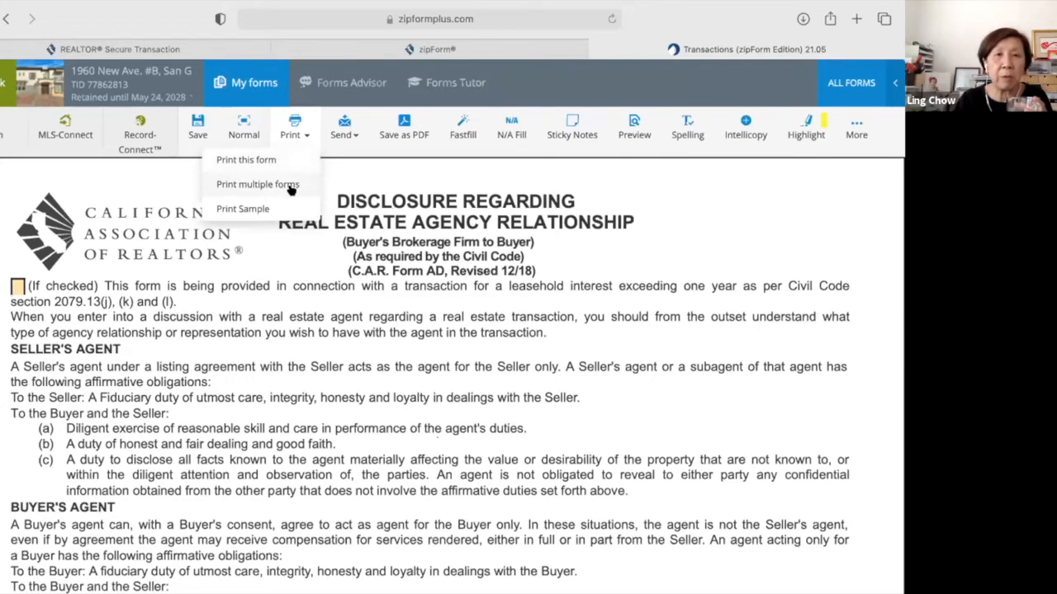
Start an e-mail of the Residential Purchase Agreement - 12/18 from the Send menu.
click(337, 130)
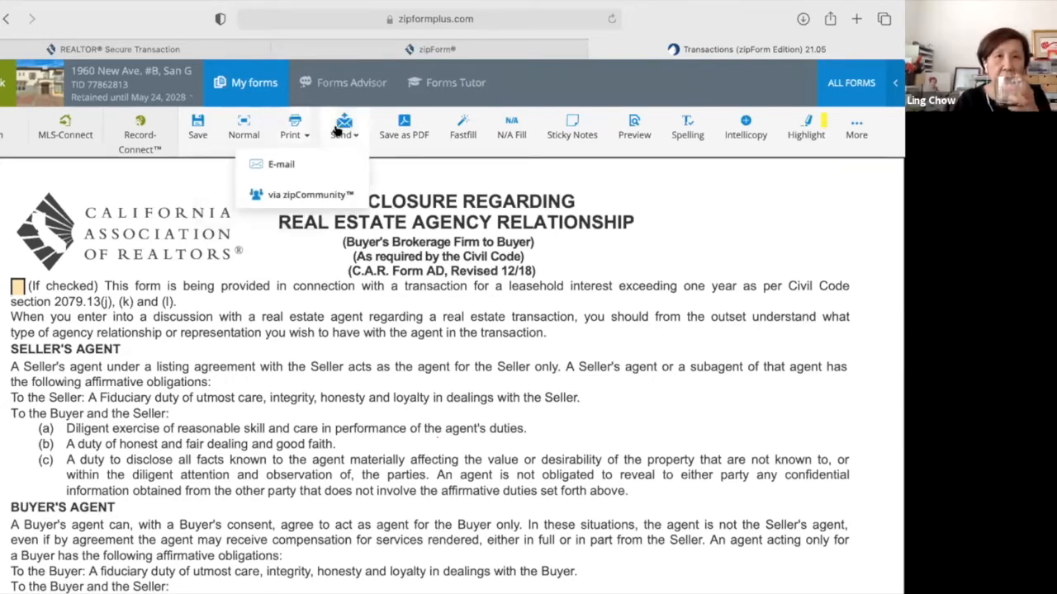
click(312, 163)
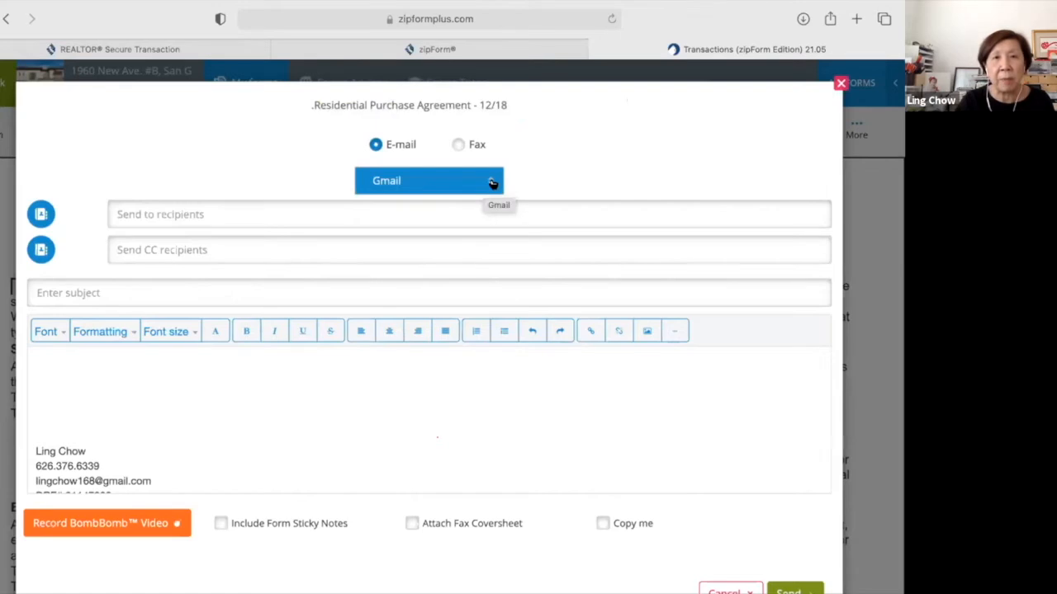
Keep Gmail as the provider, choose e-mail instead of fax, and tick Copy me.
click(487, 184)
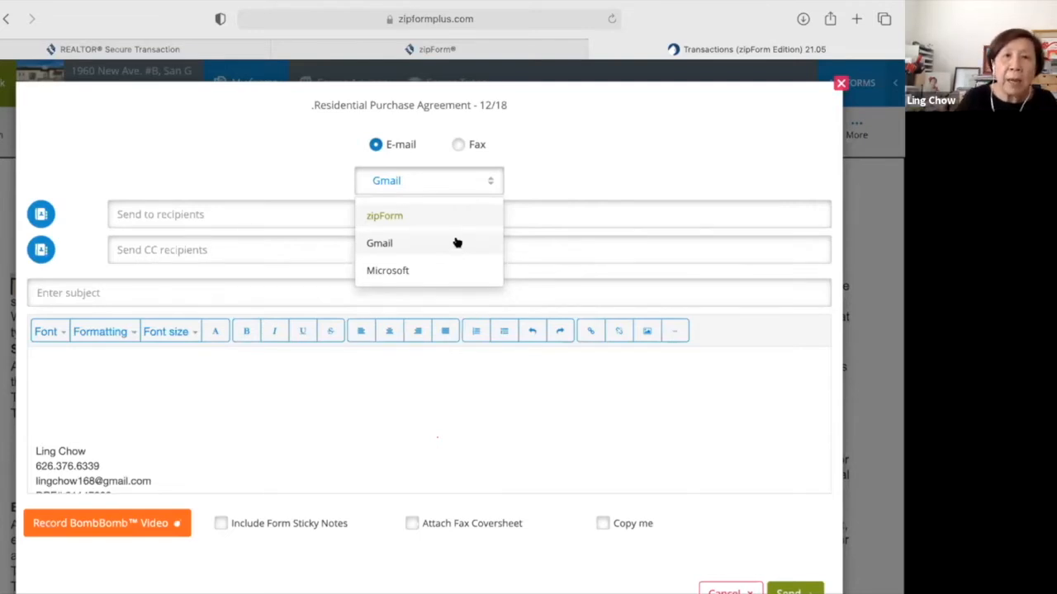
click(459, 149)
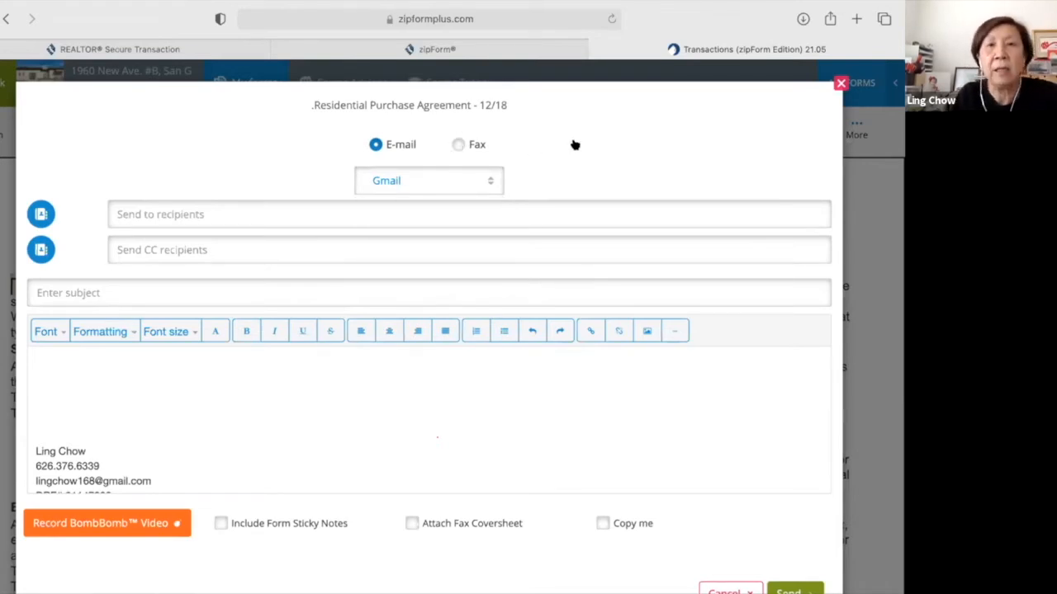
click(458, 145)
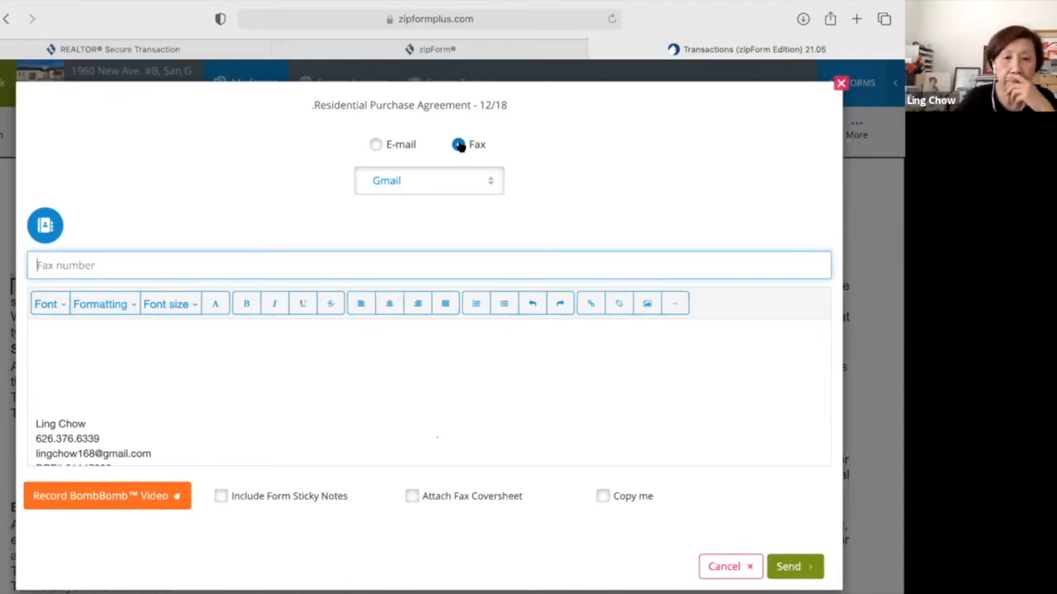
click(374, 143)
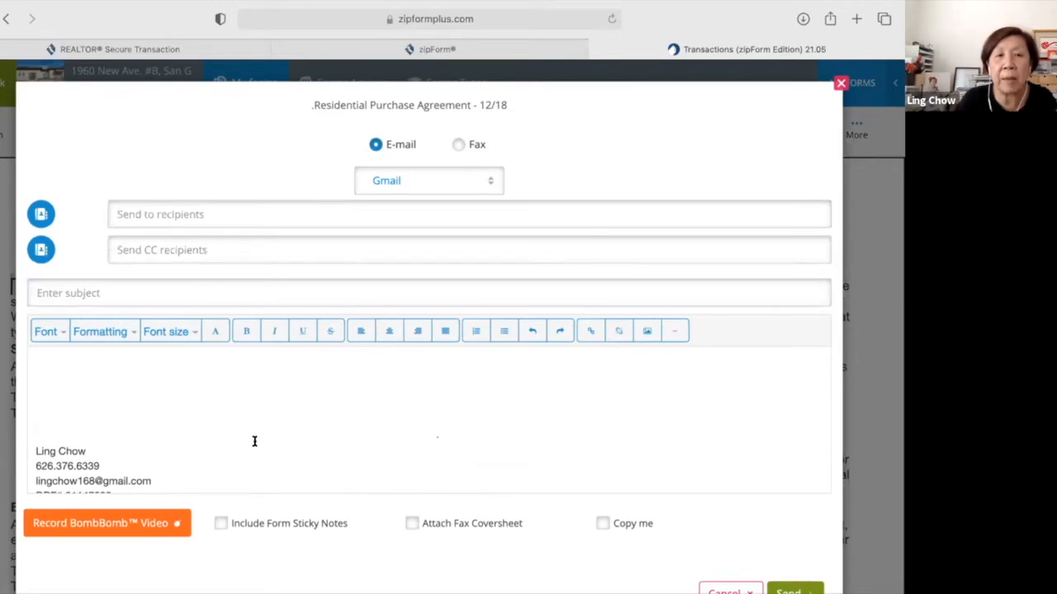
scroll(83, 432, down, 1)
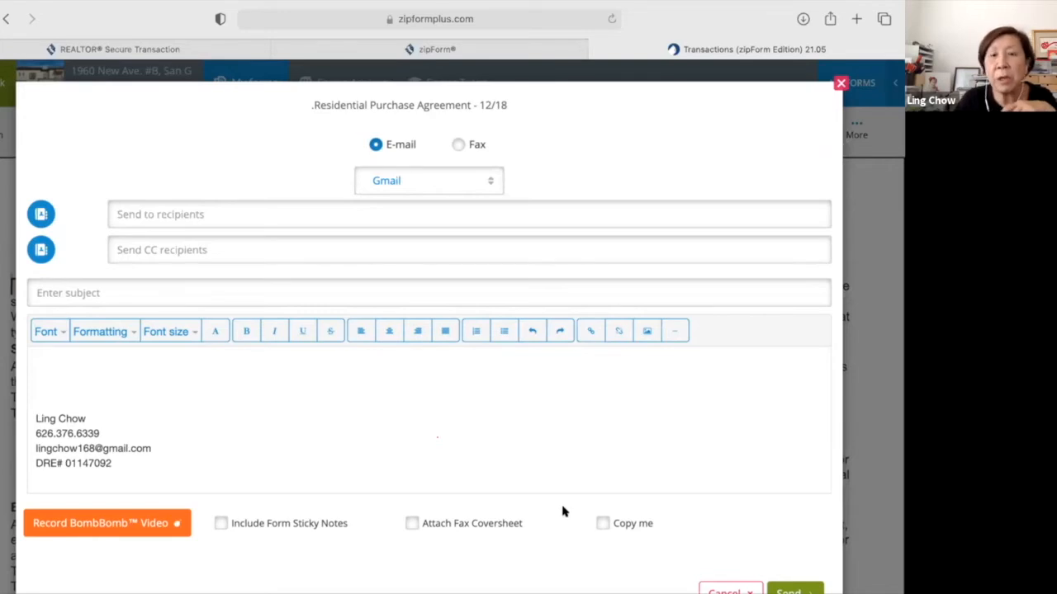
click(602, 523)
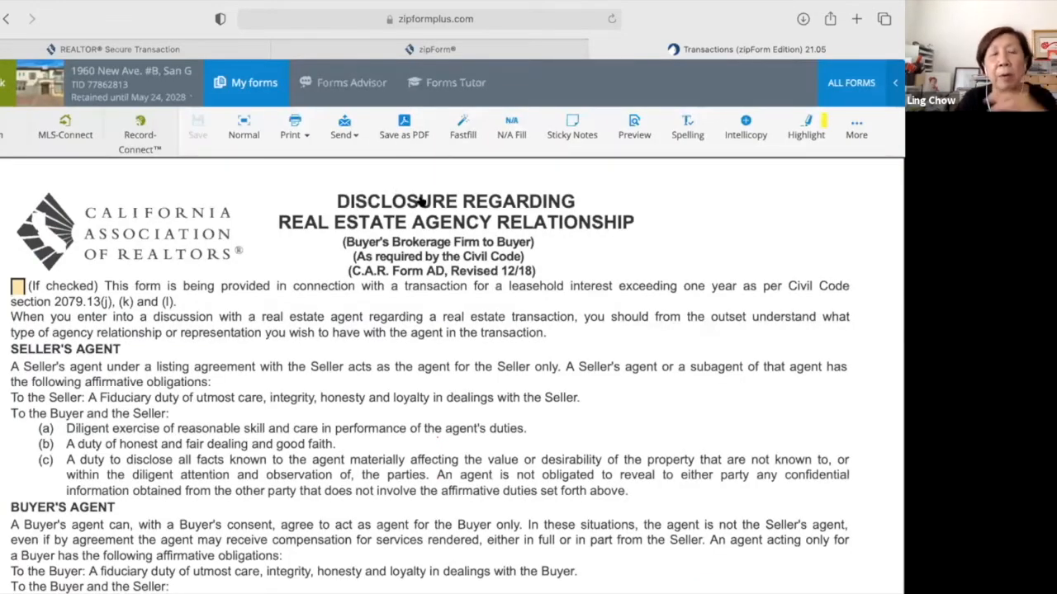
Scroll back up through the Agency Relationship disclosure form.
scroll(421, 200, down, 1)
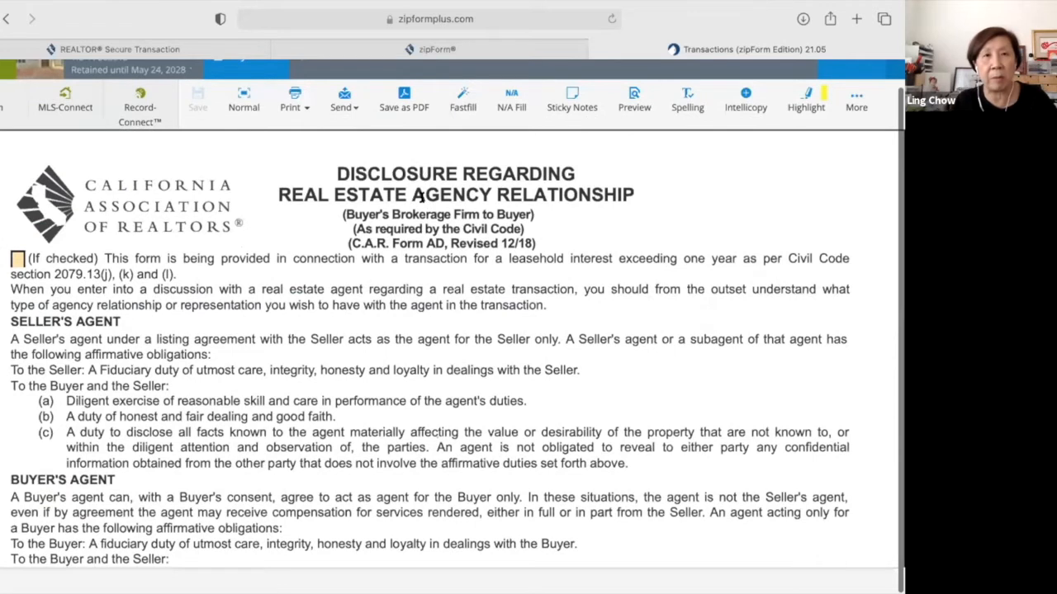
scroll(421, 198, up, 1)
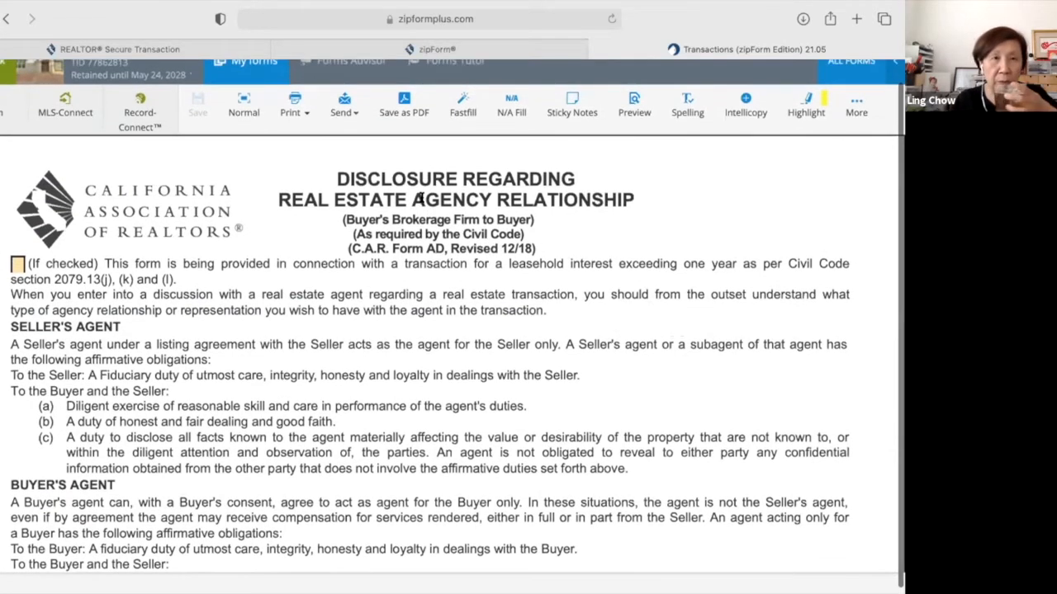
scroll(420, 199, up, 1)
scroll(421, 199, up, 1)
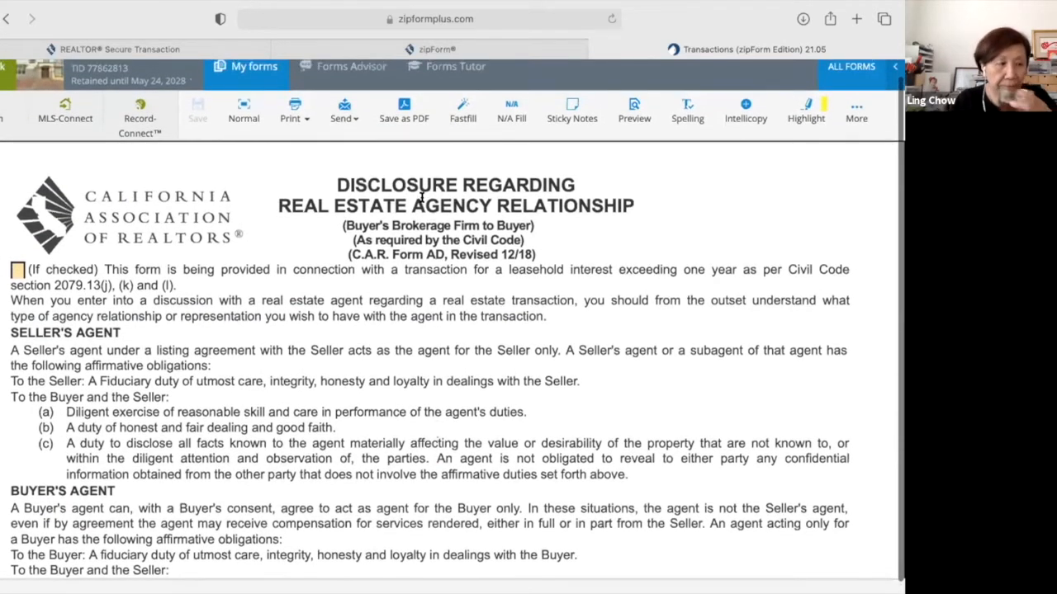
scroll(421, 198, up, 1)
scroll(422, 195, up, 2)
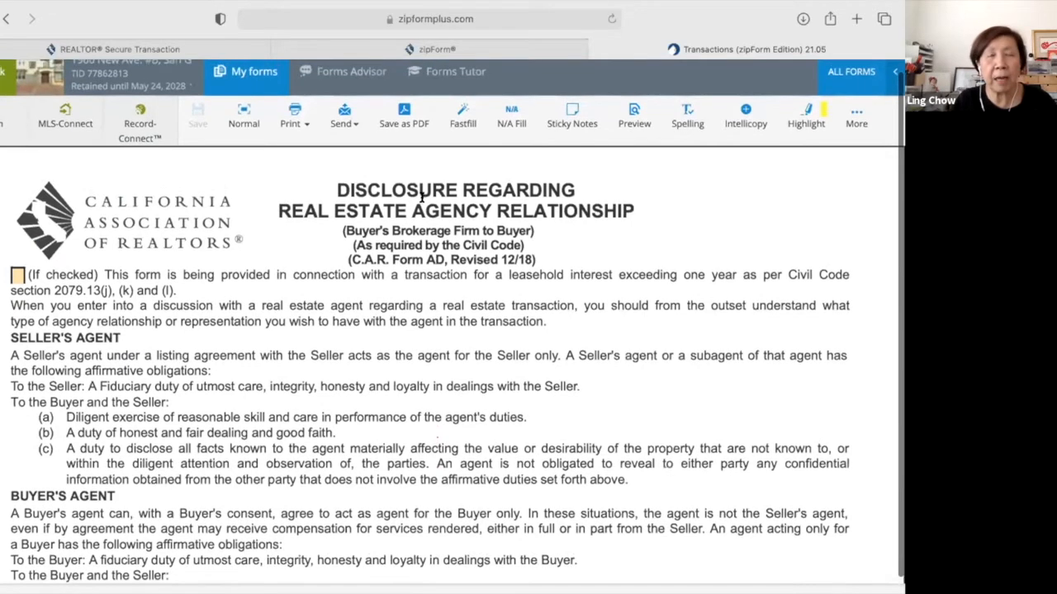
scroll(422, 196, up, 1)
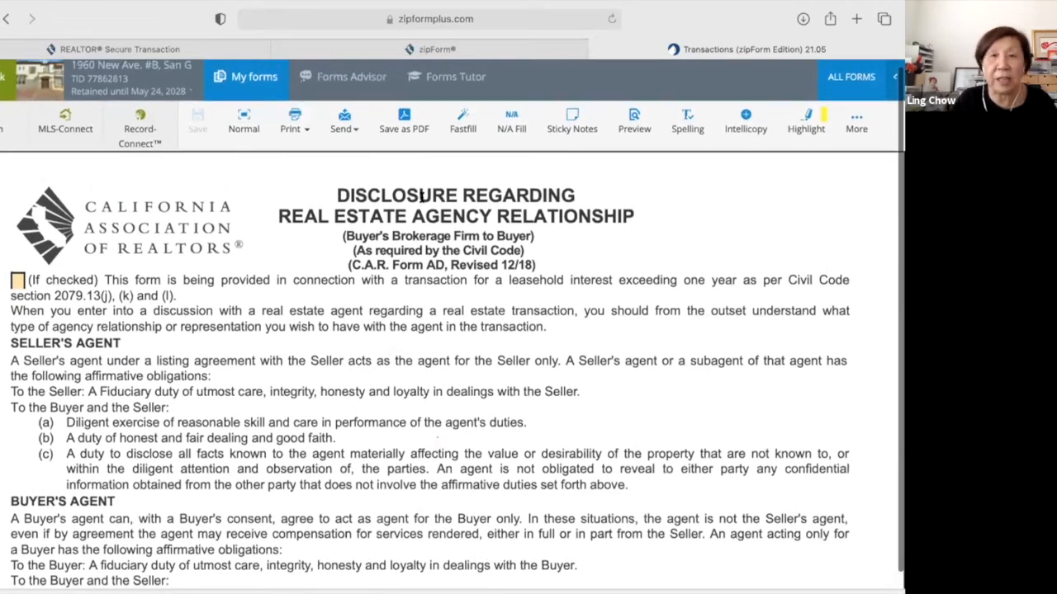
scroll(422, 195, up, 2)
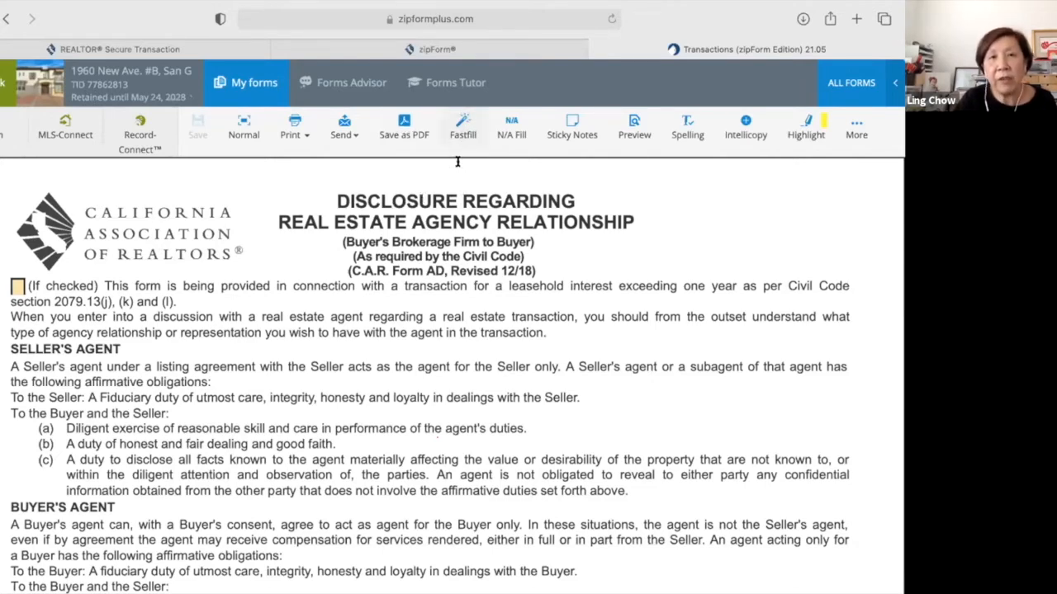
Show the package as a Fastfill field list with escrow fee and escrow company blanks.
scroll(457, 162, down, 1)
scroll(451, 307, down, 10)
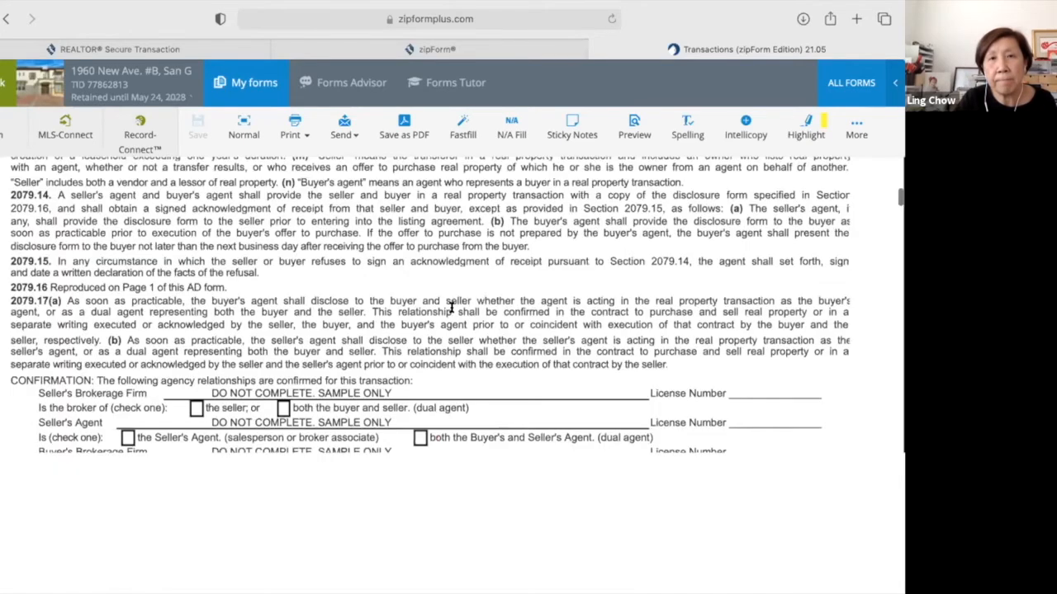
scroll(451, 307, down, 10)
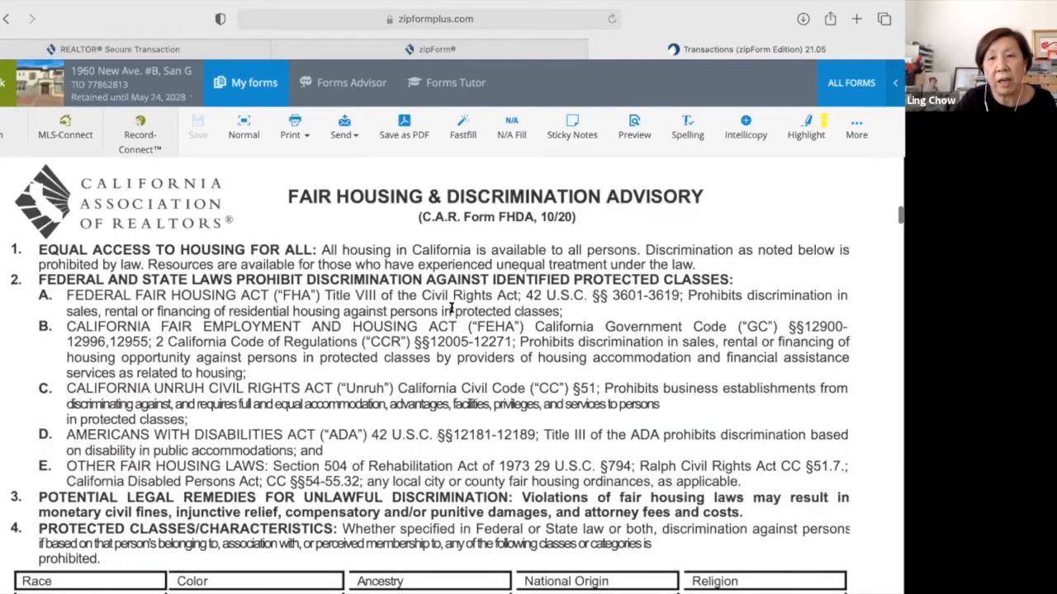
scroll(451, 307, down, 3)
scroll(451, 309, down, 10)
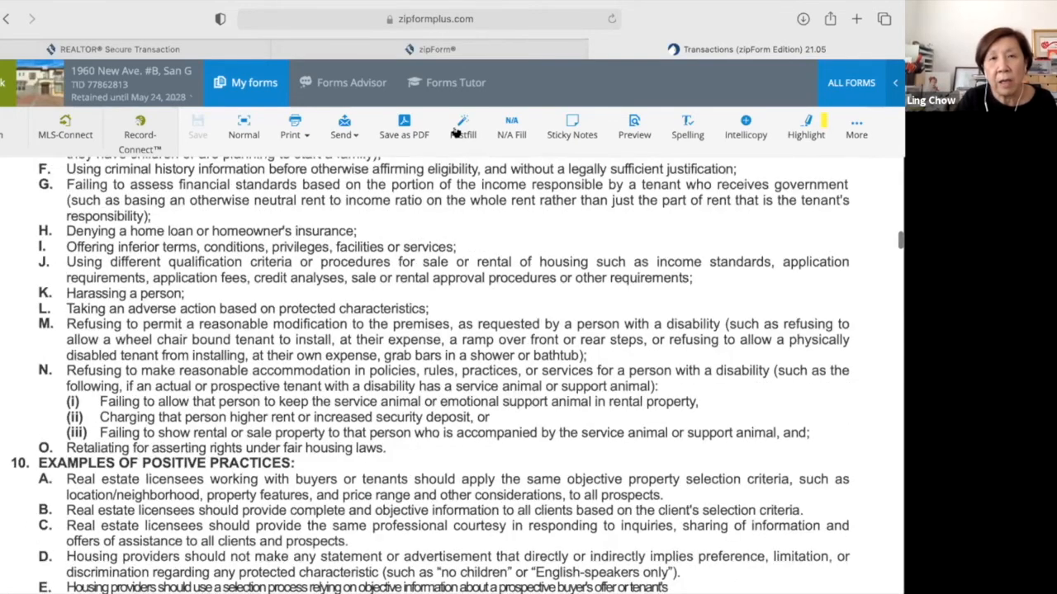
click(458, 131)
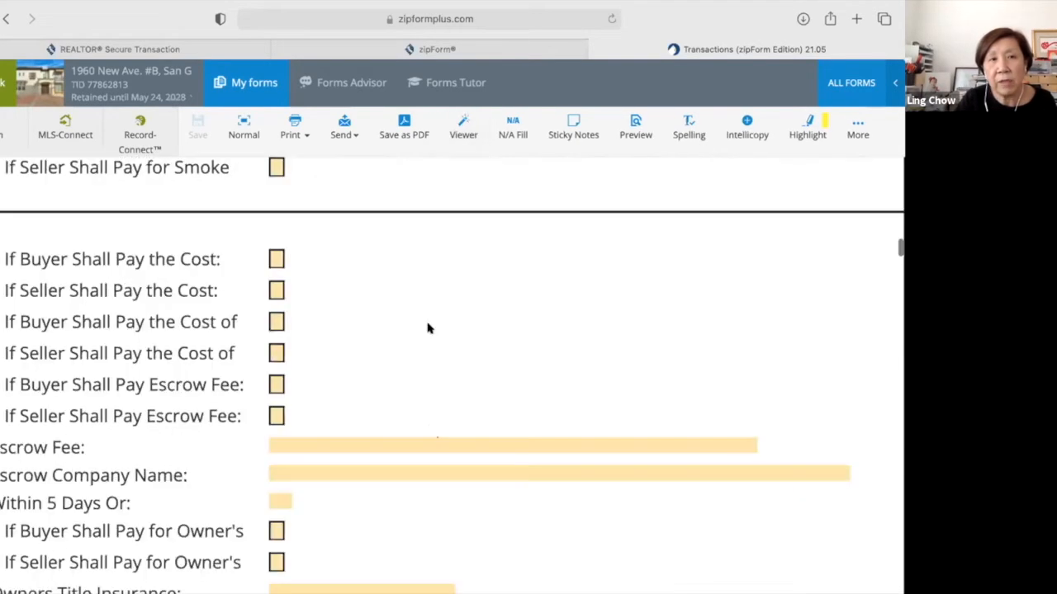
Scroll up the Fastfill field list, then switch back to the Viewer document view.
scroll(428, 328, up, 2)
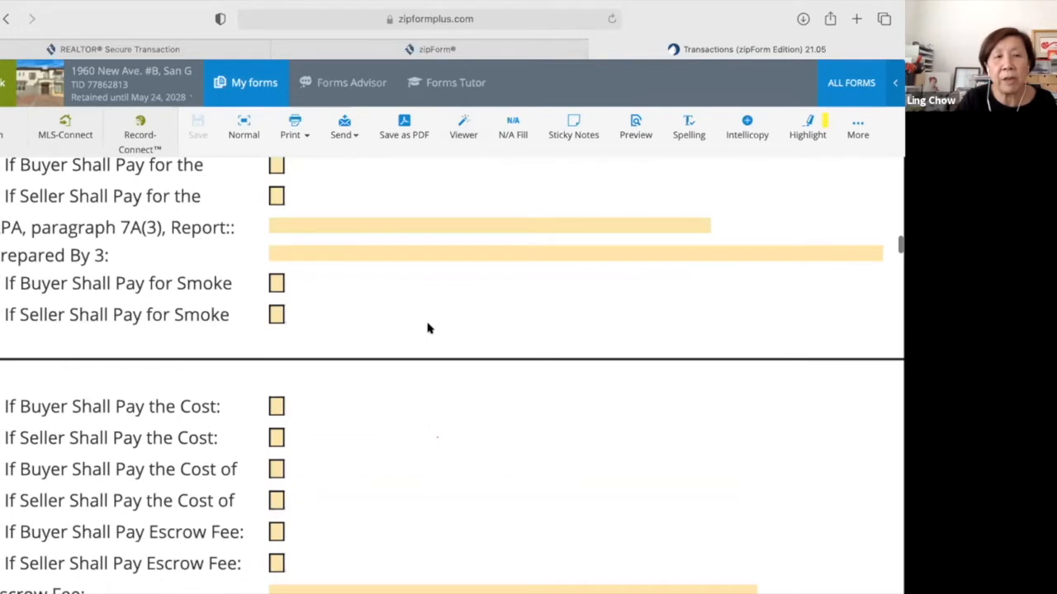
scroll(428, 328, up, 1)
scroll(428, 329, up, 1)
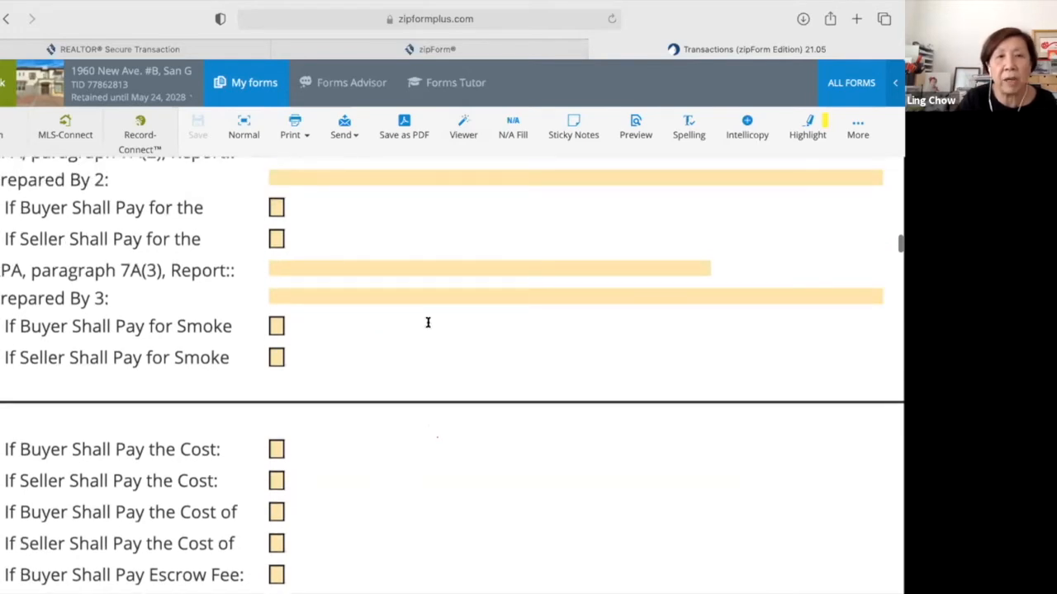
scroll(428, 325, up, 3)
scroll(428, 329, up, 1)
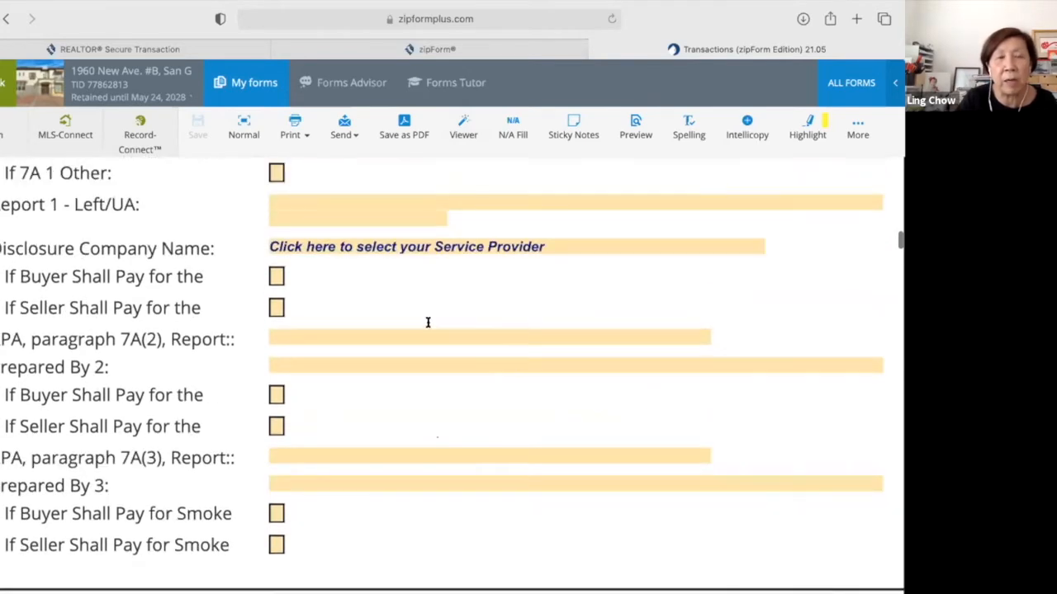
scroll(428, 323, up, 2)
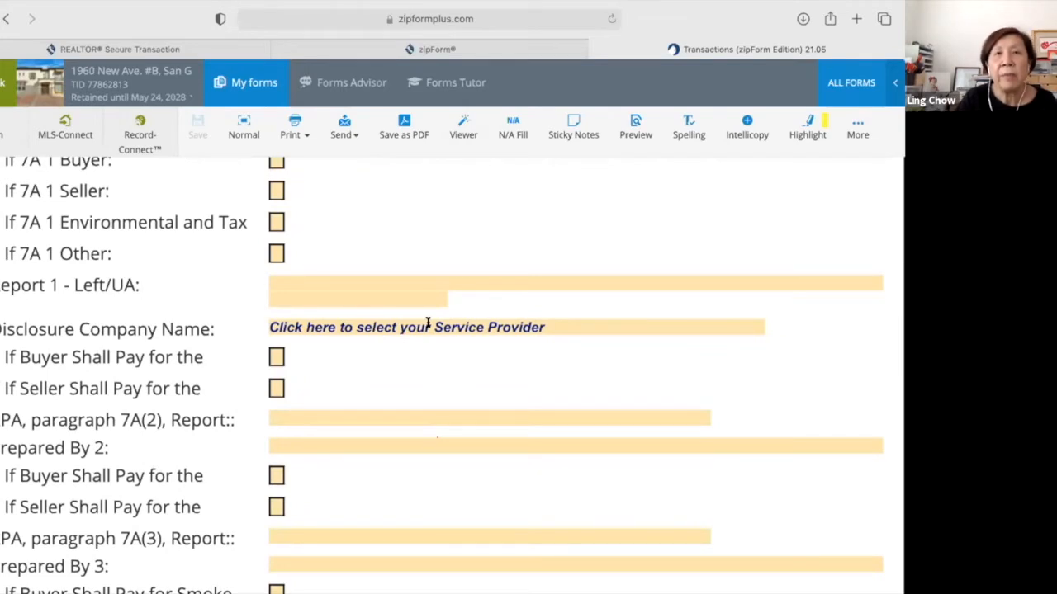
click(462, 135)
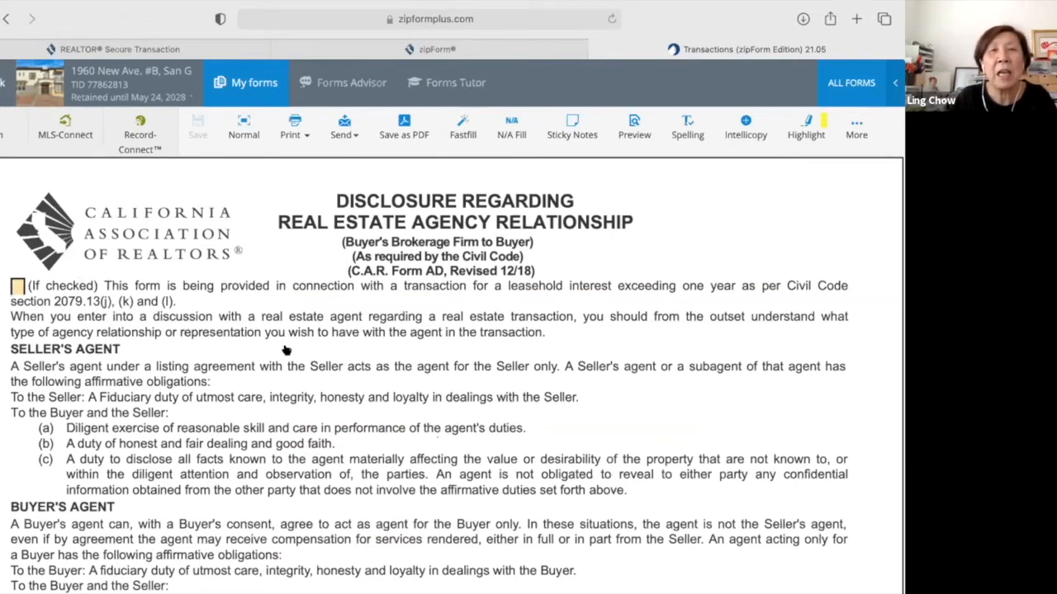
Reopen the Residential Purchase Agreement package and switch it to Fullscreen width.
scroll(285, 350, down, 10)
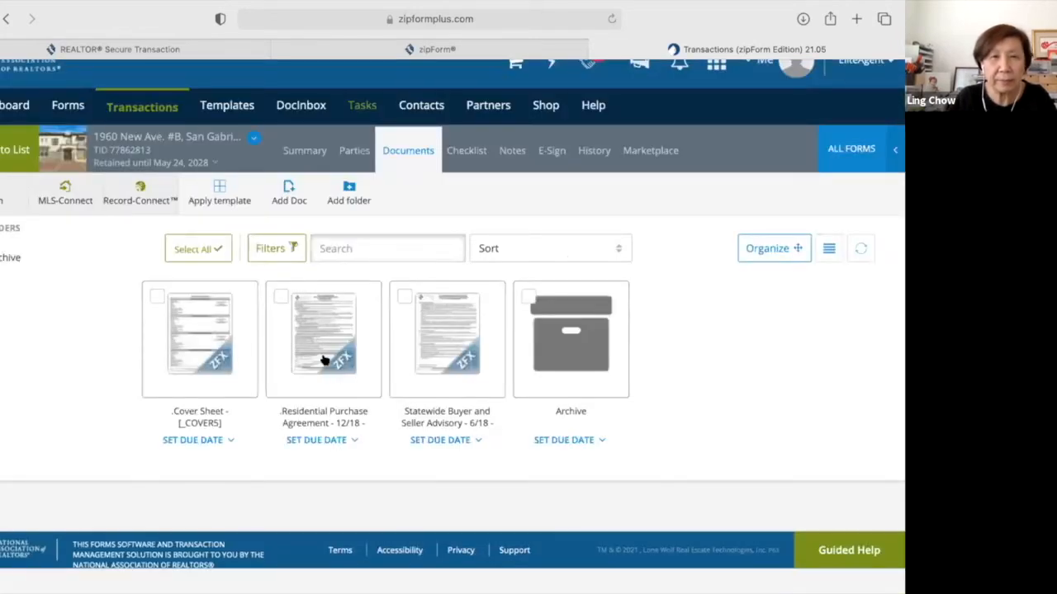
click(326, 362)
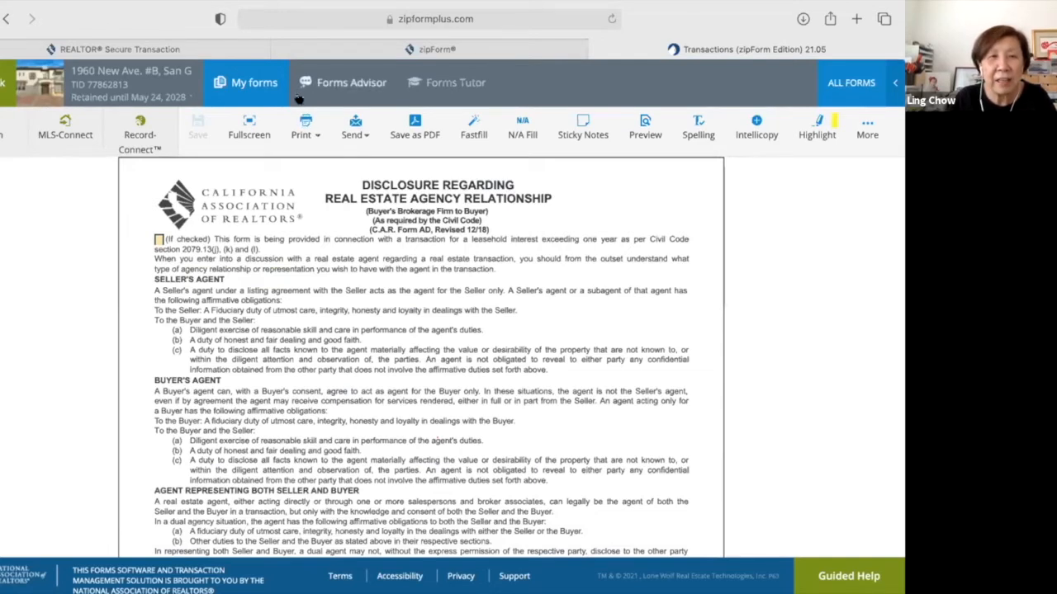
click(249, 124)
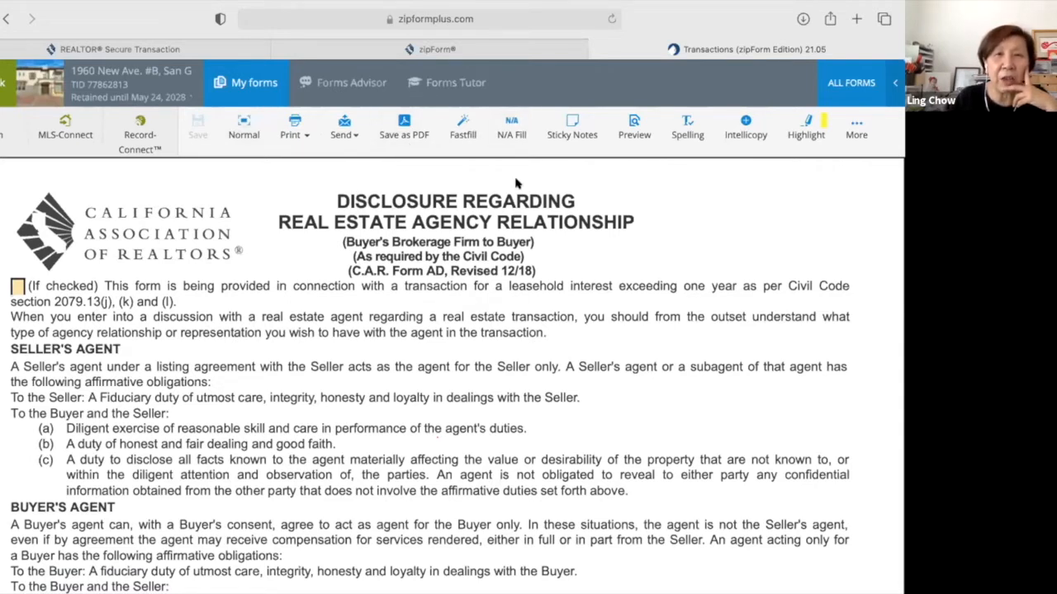
Scroll the full-width RPA from section 3 down to page 2's sections 6 and 7.
scroll(498, 281, down, 1)
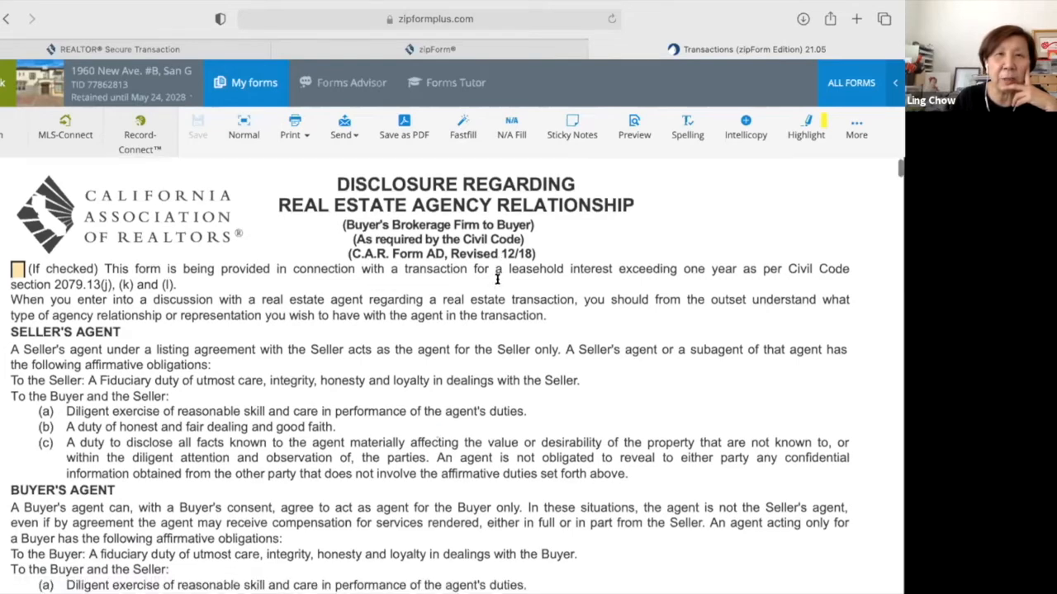
scroll(497, 279, down, 5)
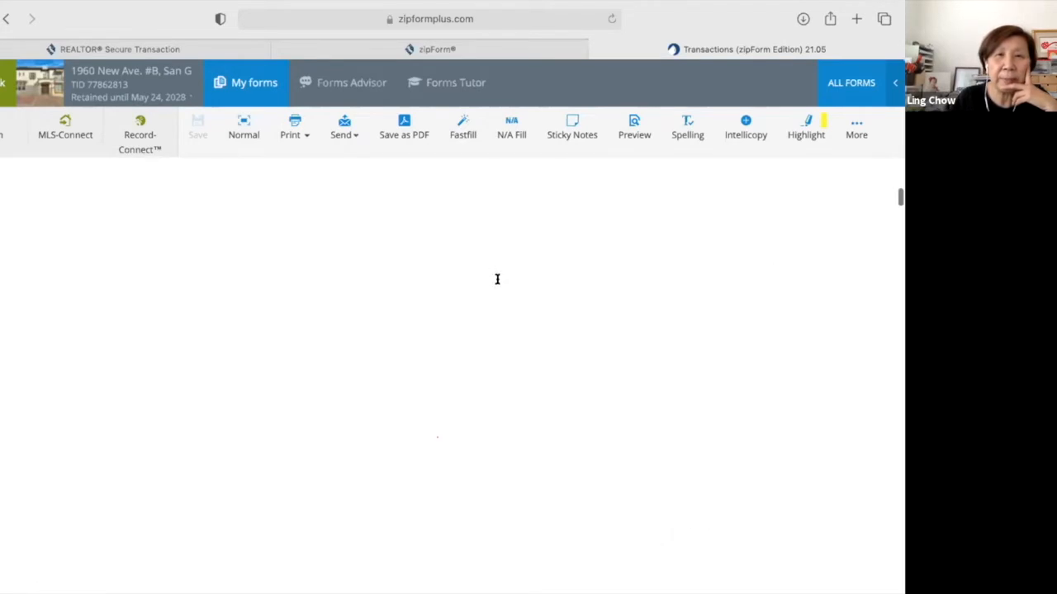
scroll(497, 279, down, 3)
scroll(452, 426, down, 5)
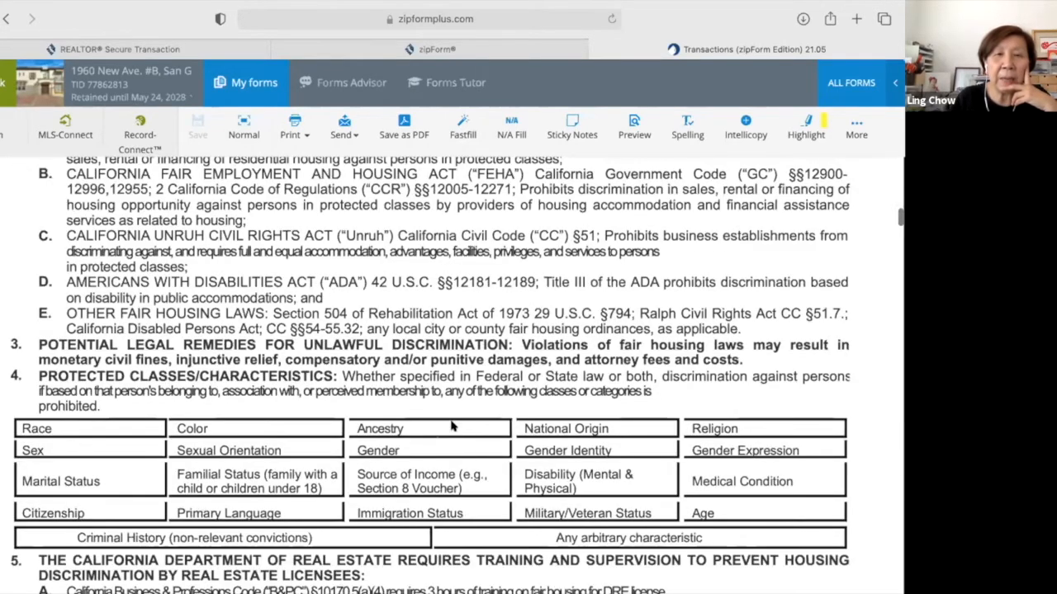
scroll(451, 426, down, 5)
scroll(452, 426, down, 5)
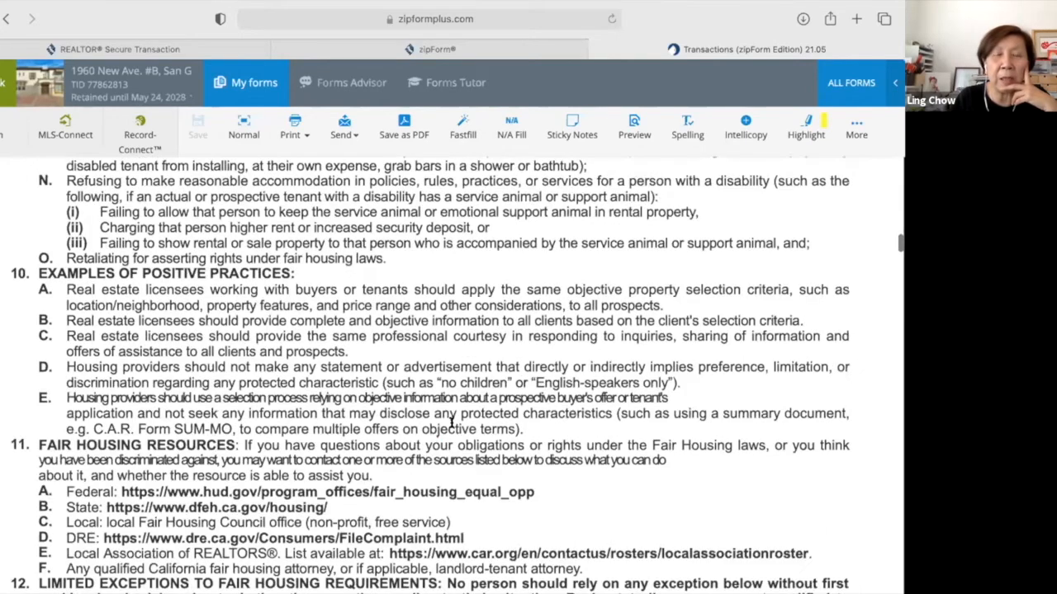
scroll(452, 426, down, 15)
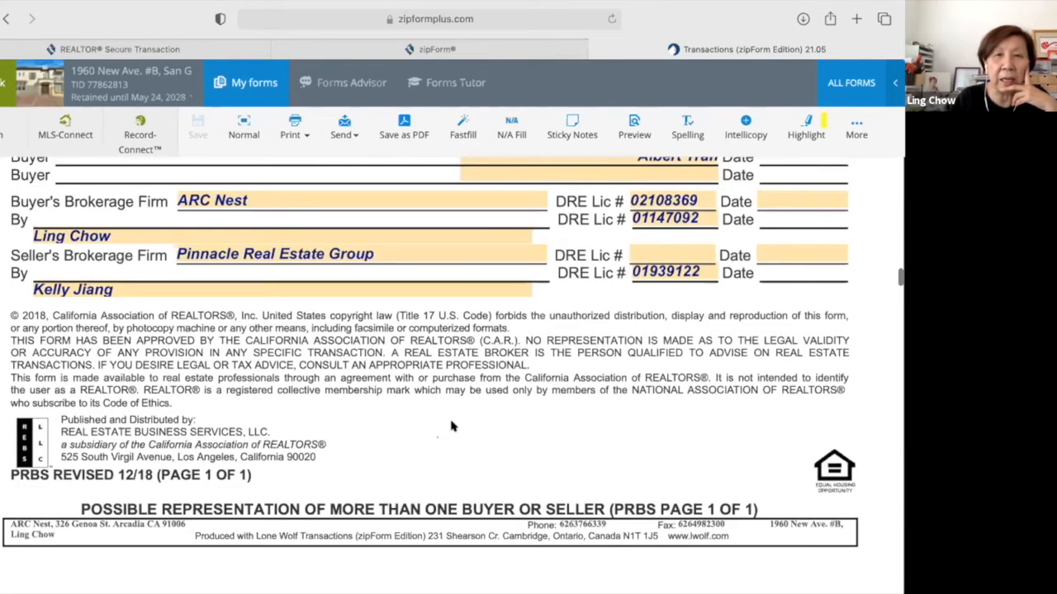
scroll(452, 426, down, 10)
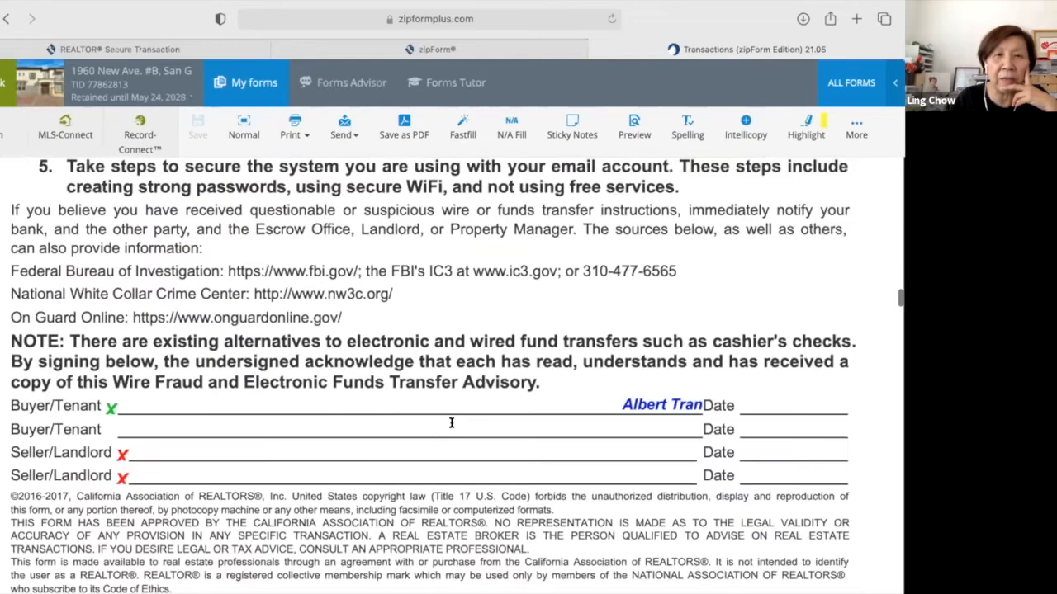
scroll(451, 426, down, 10)
scroll(451, 423, down, 4)
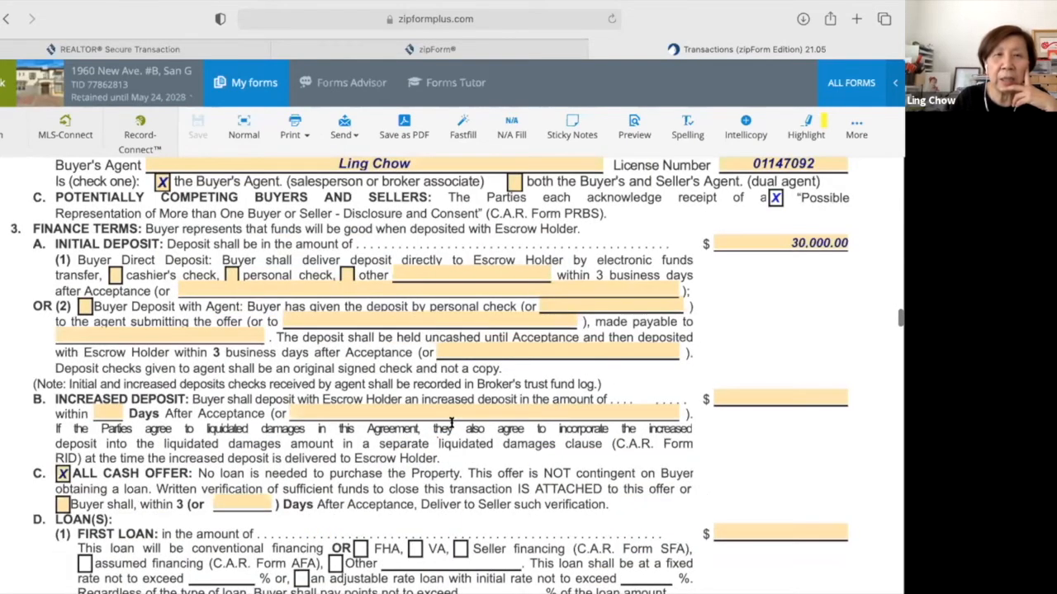
scroll(430, 423, down, 1)
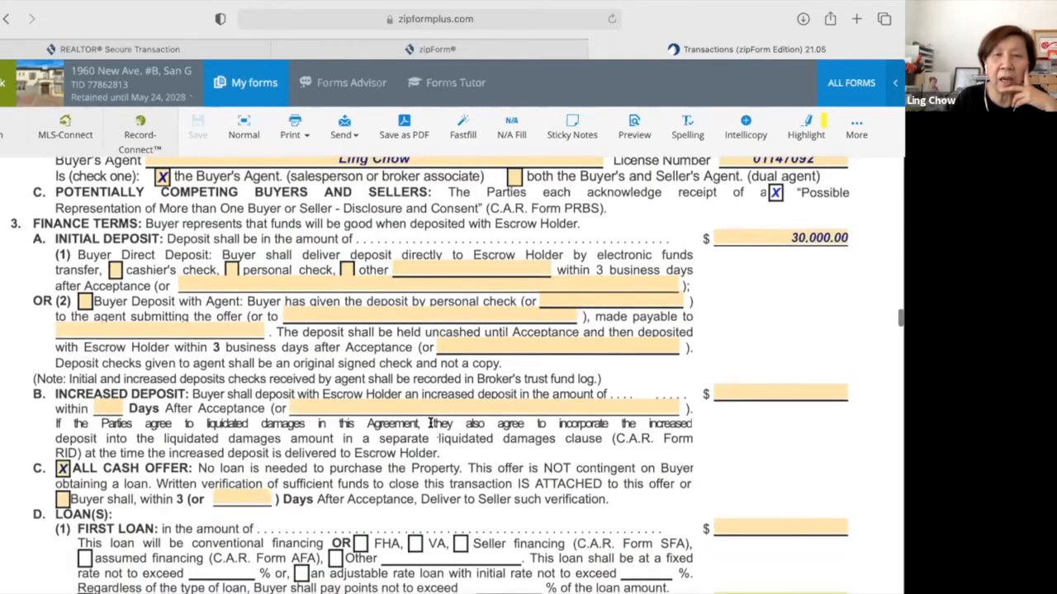
scroll(431, 422, down, 2)
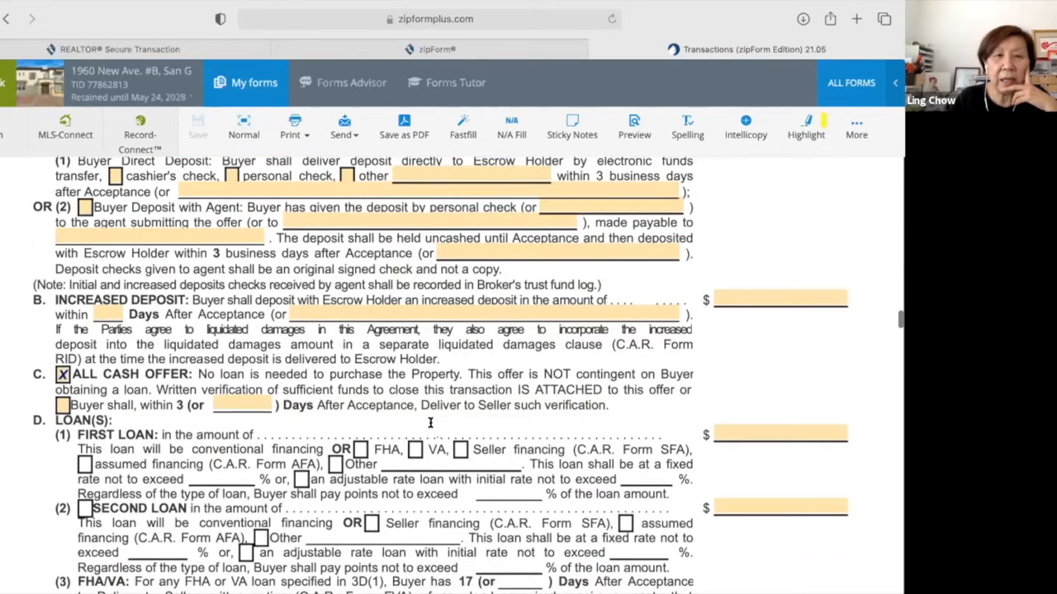
scroll(430, 423, down, 6)
scroll(430, 423, down, 8)
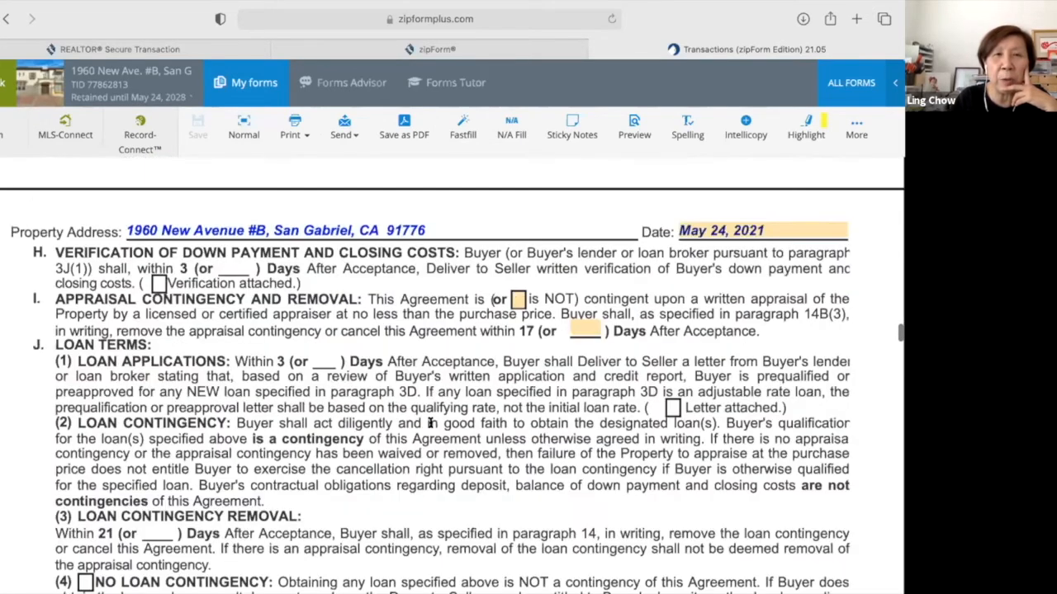
scroll(466, 269, down, 2)
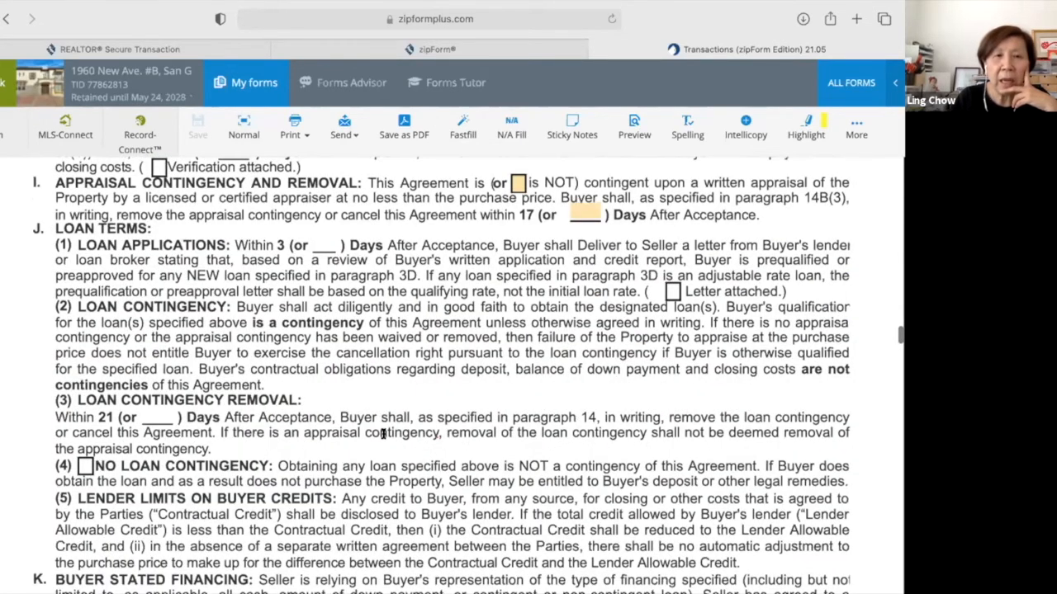
scroll(383, 434, down, 6)
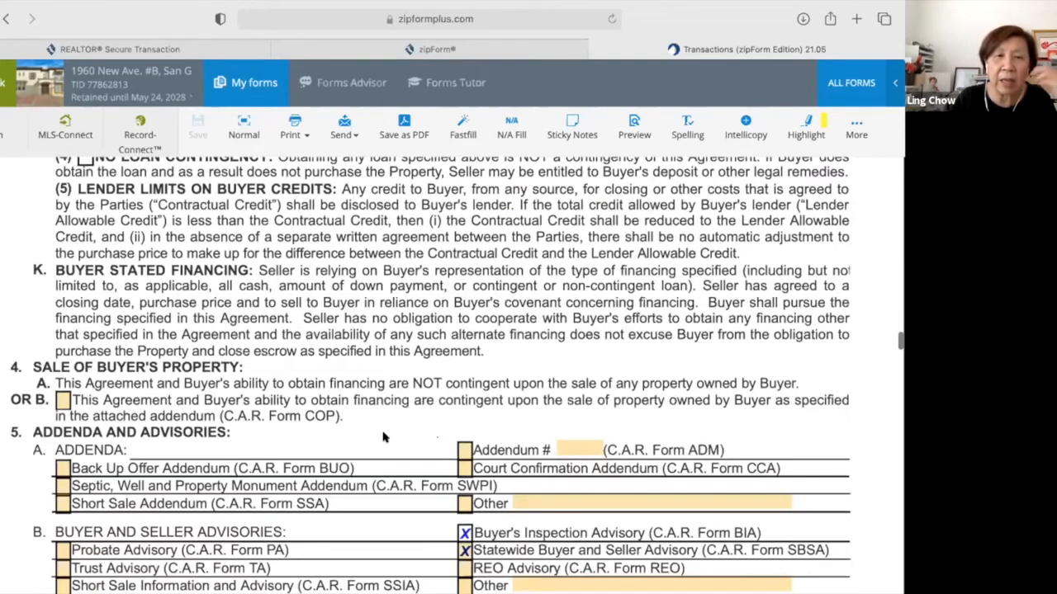
scroll(383, 438, down, 7)
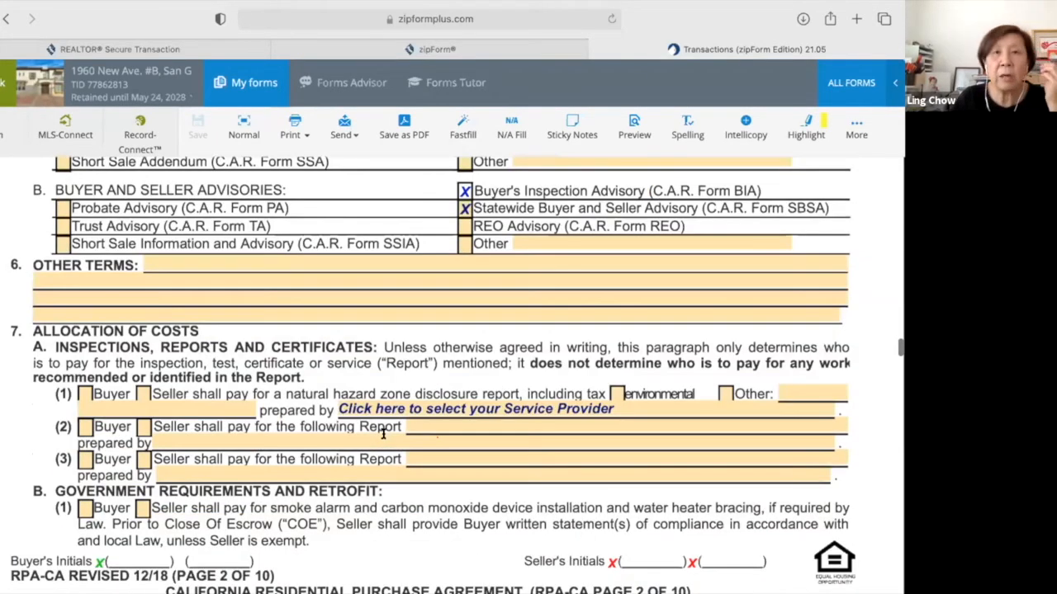
scroll(383, 435, down, 1)
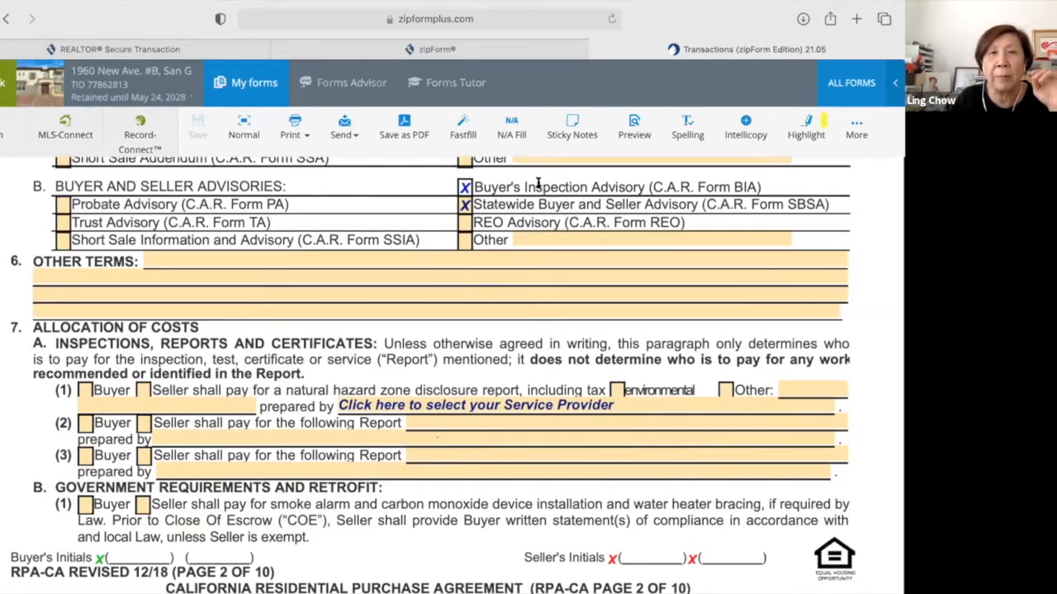
Apply N/A Fill with 'N/A' to all empty fields, then scroll back up to section 3.
click(515, 133)
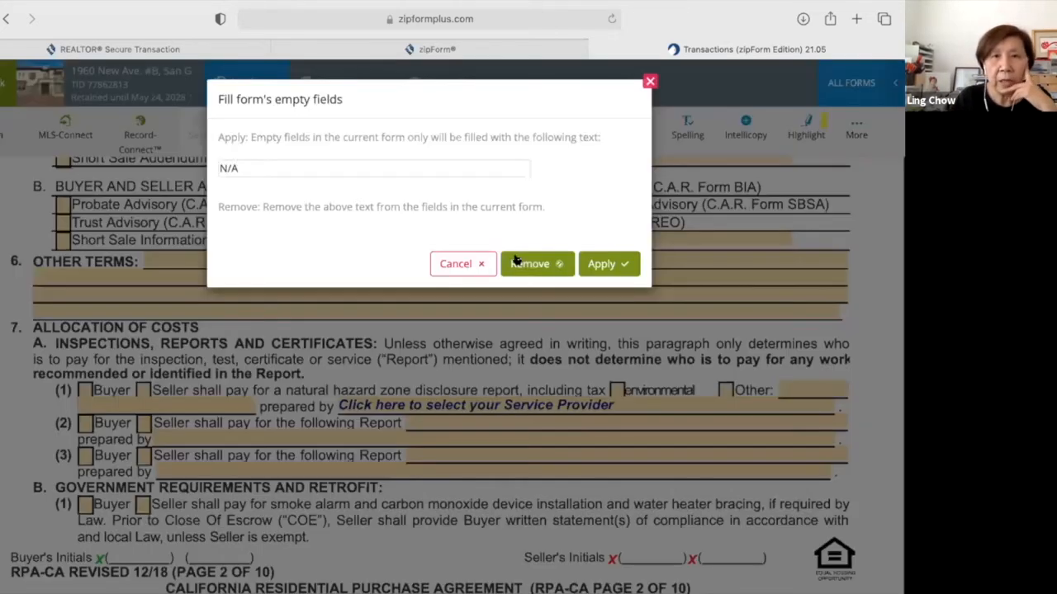
click(605, 271)
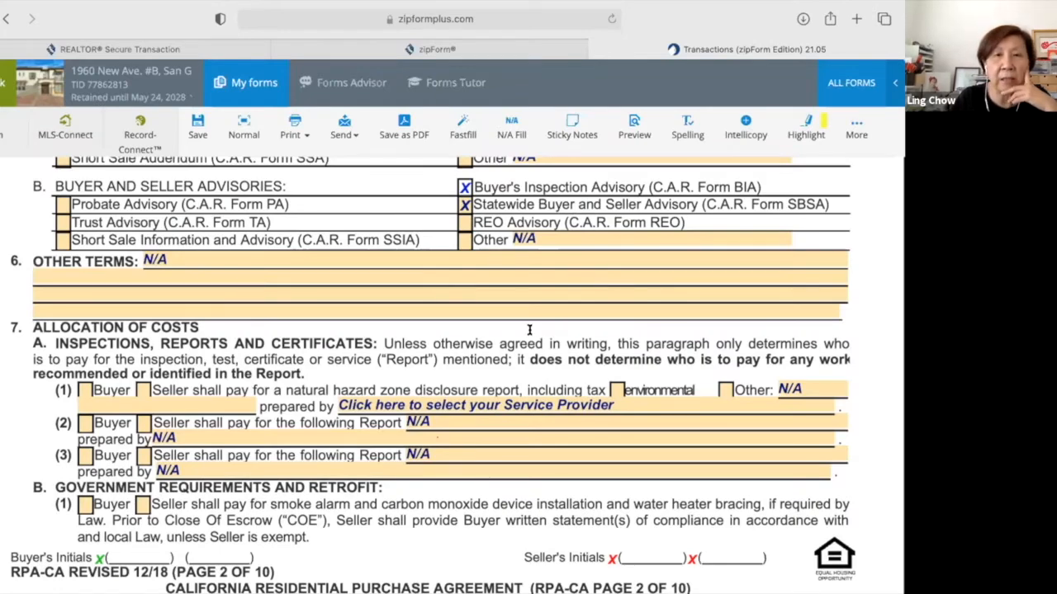
scroll(530, 330, up, 2)
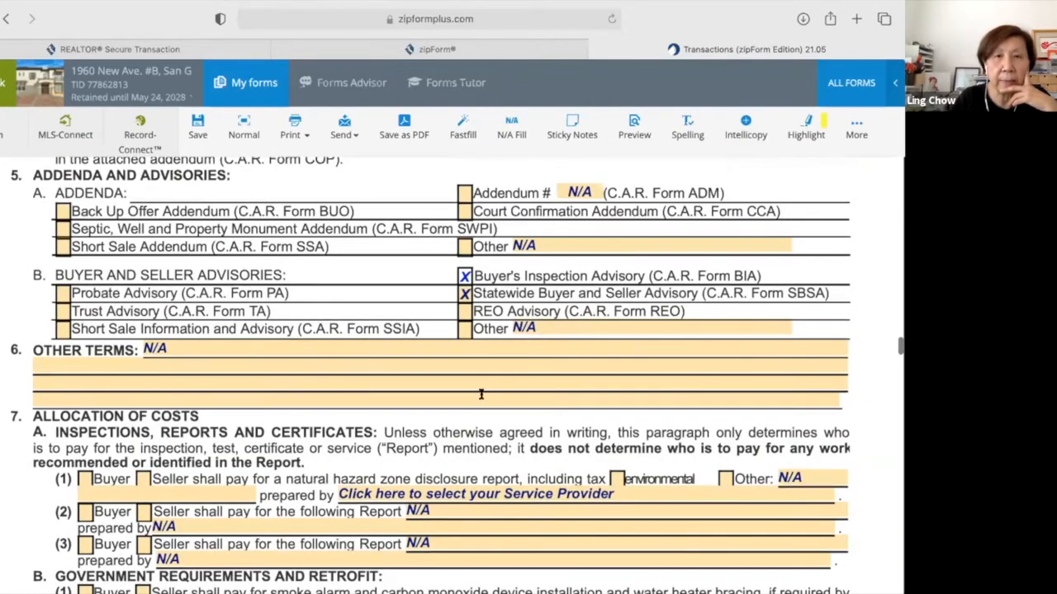
scroll(481, 395, up, 5)
scroll(483, 400, up, 8)
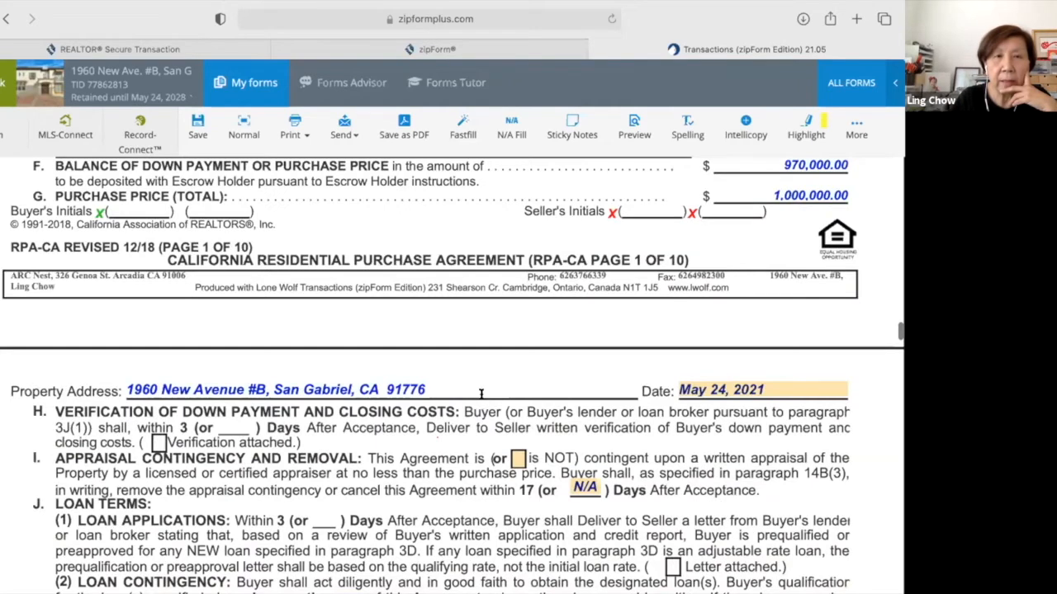
scroll(483, 400, up, 5)
scroll(483, 399, up, 3)
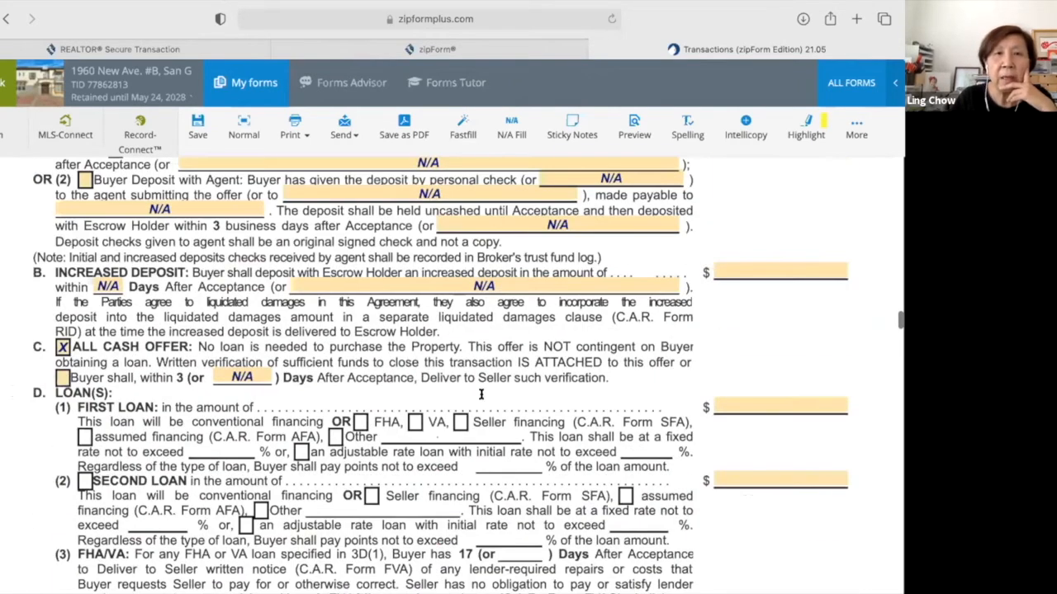
scroll(483, 400, up, 2)
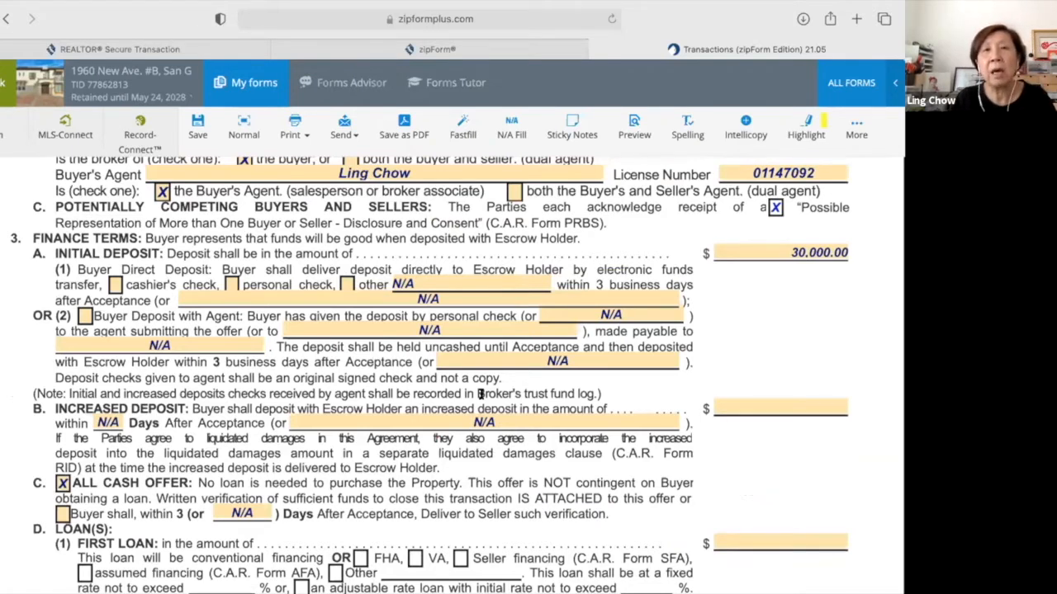
Use N/A Fill's Remove option to strip the N/A text from empty fields.
click(512, 132)
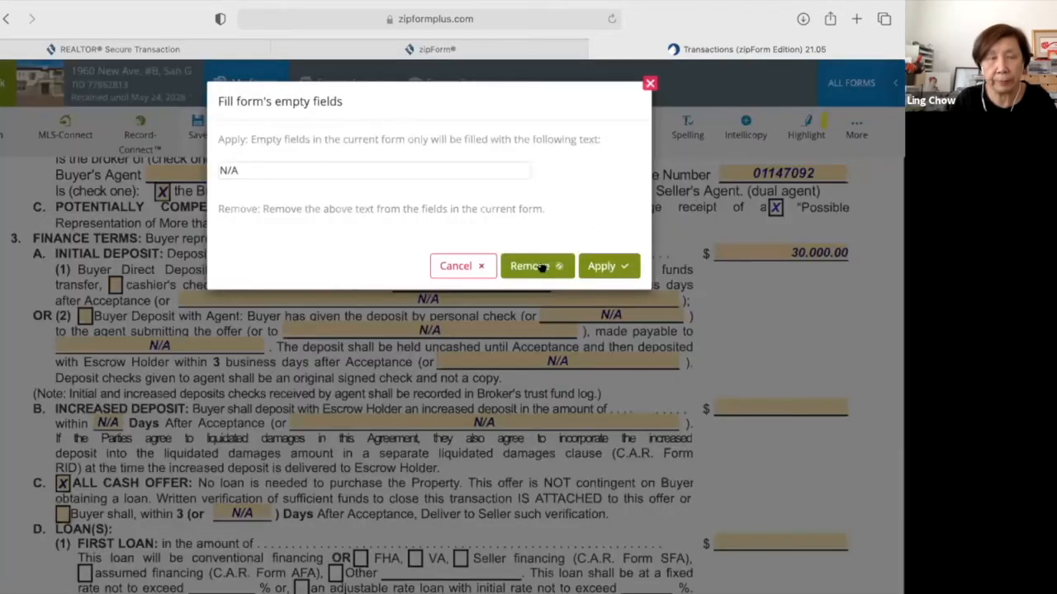
click(541, 266)
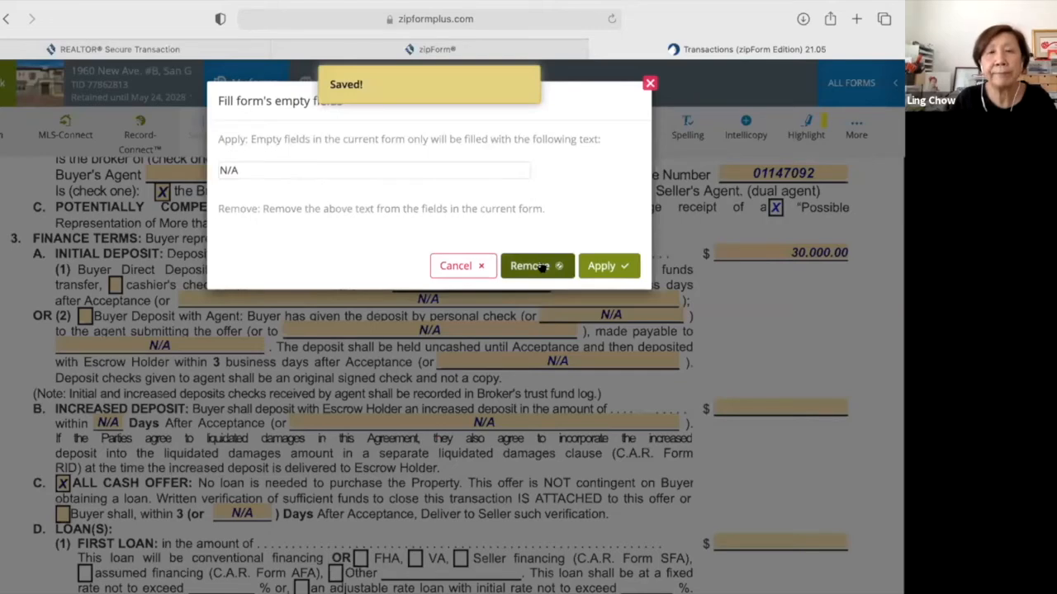
click(541, 267)
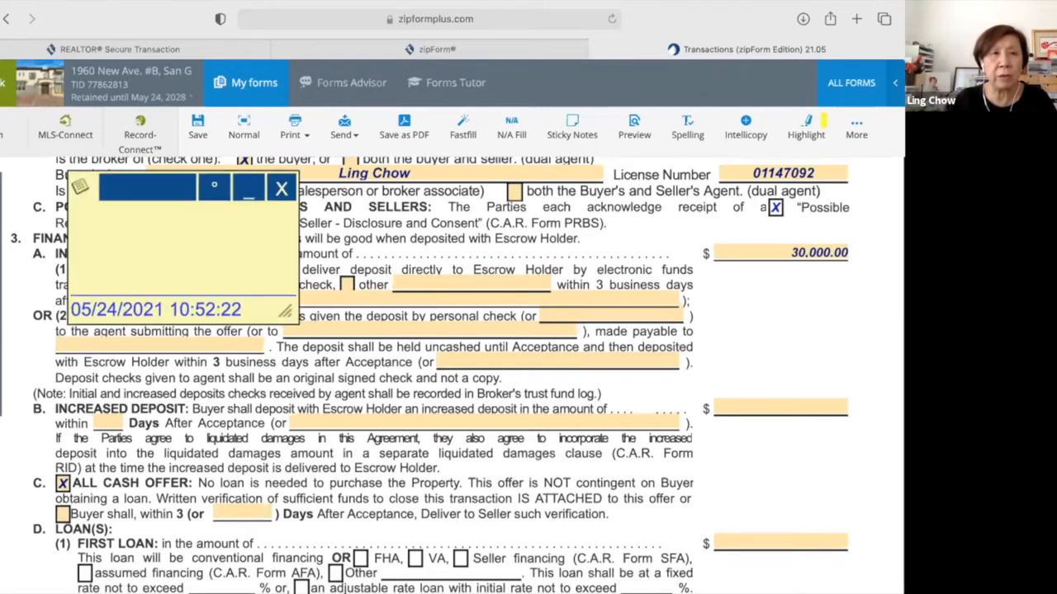
Write 'item# 3C - is all cash' in the sticky note.
click(102, 219)
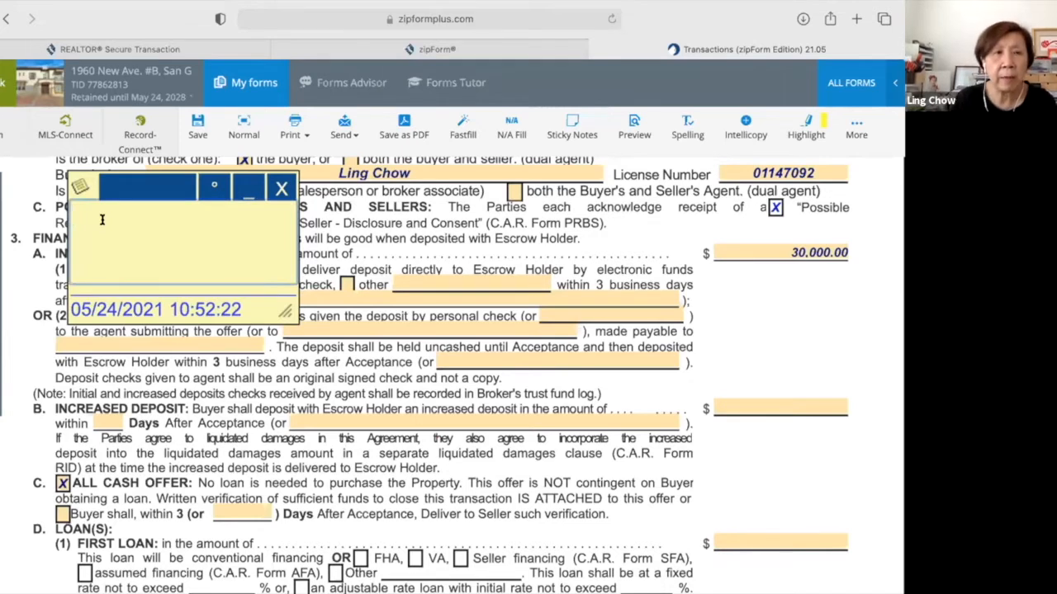
text(i)
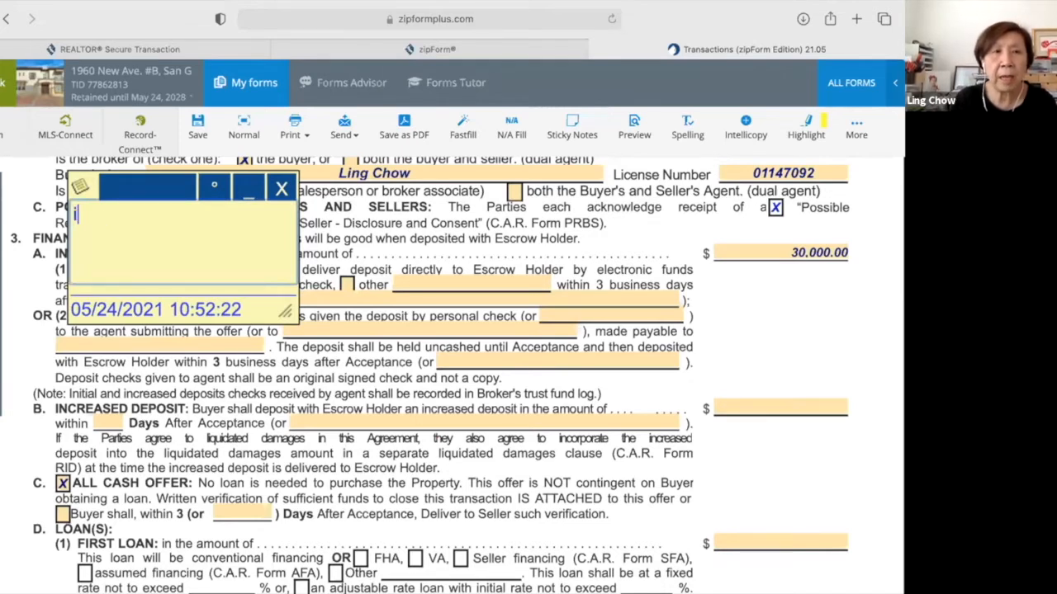
text(tem#)
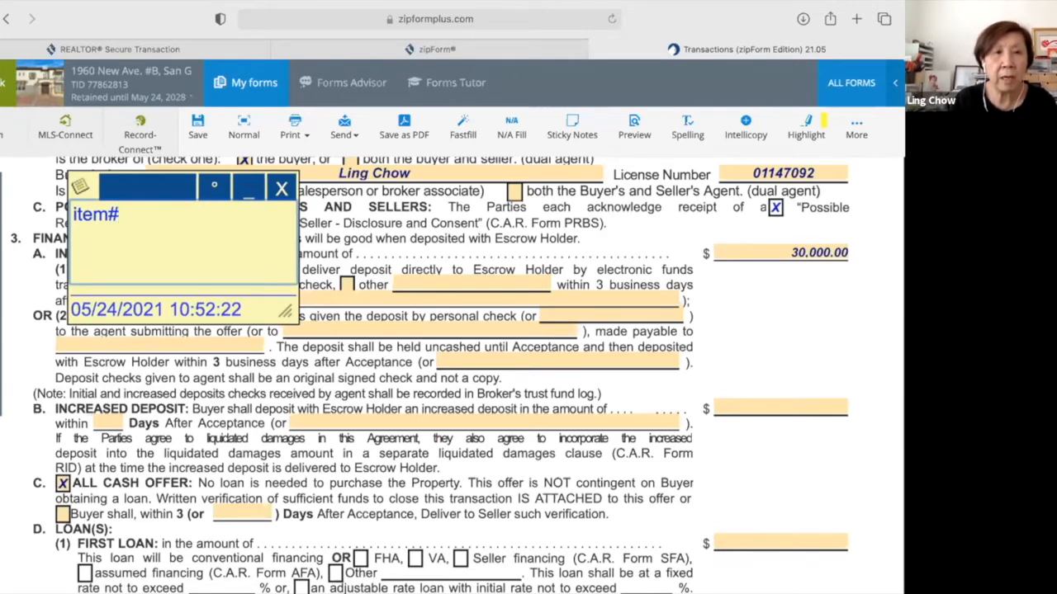
text( 3C)
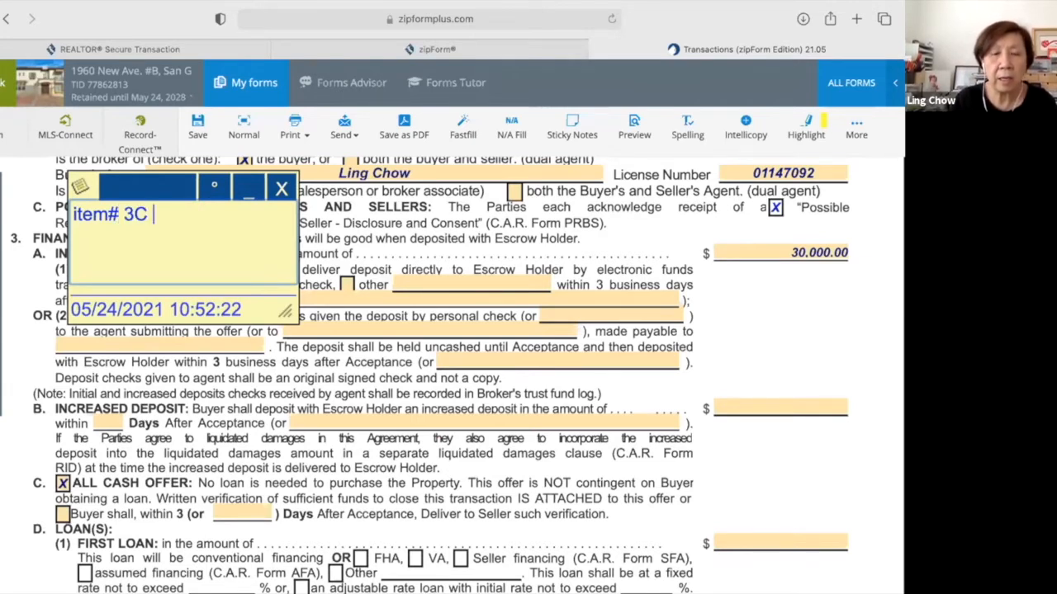
text(- is all)
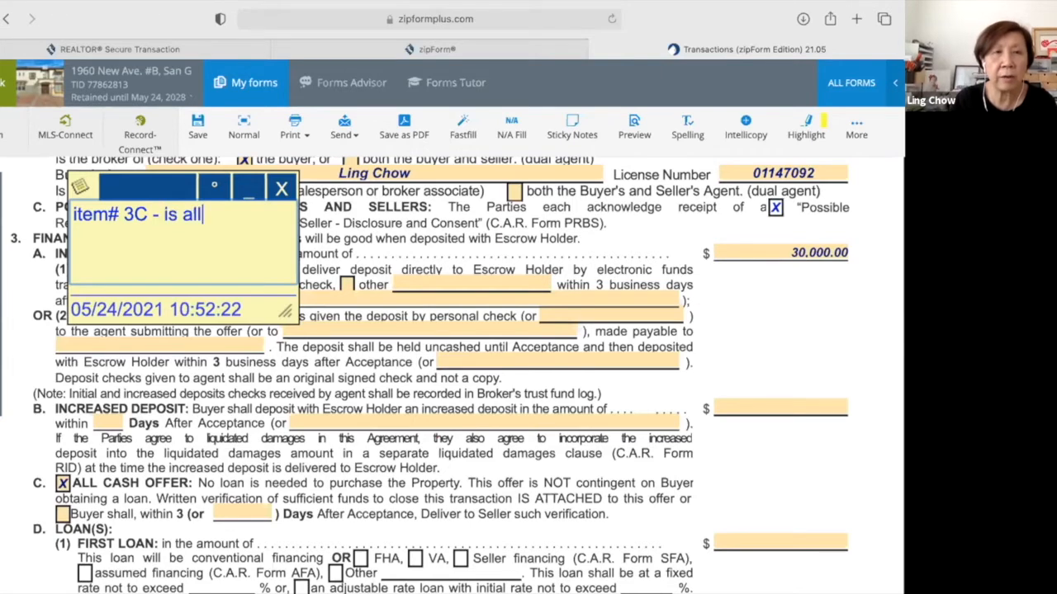
text( cash)
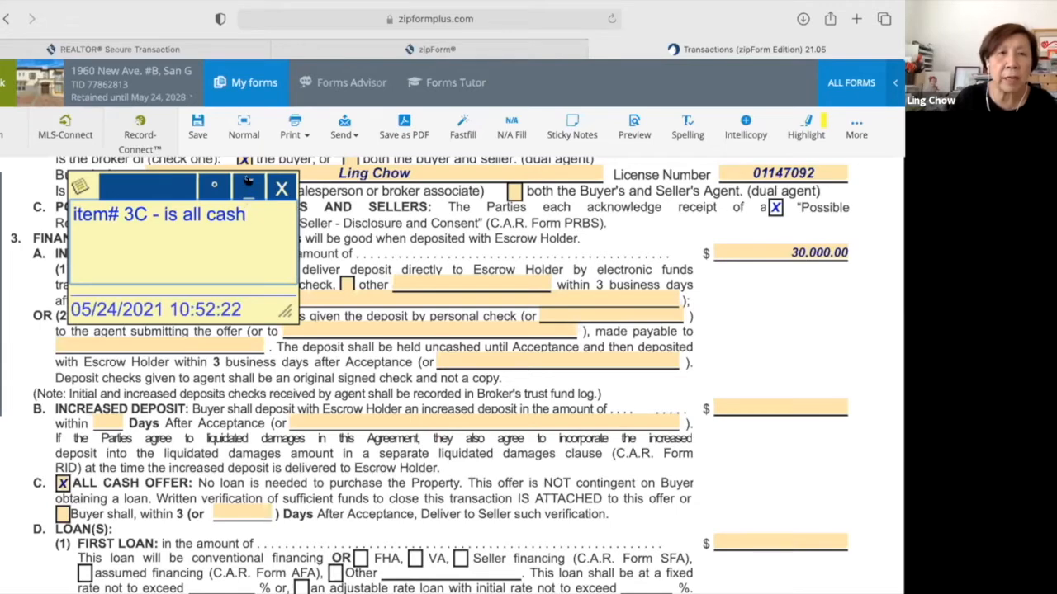
Collapse the note to an icon and park it in the left margin beside section 3C.
click(248, 183)
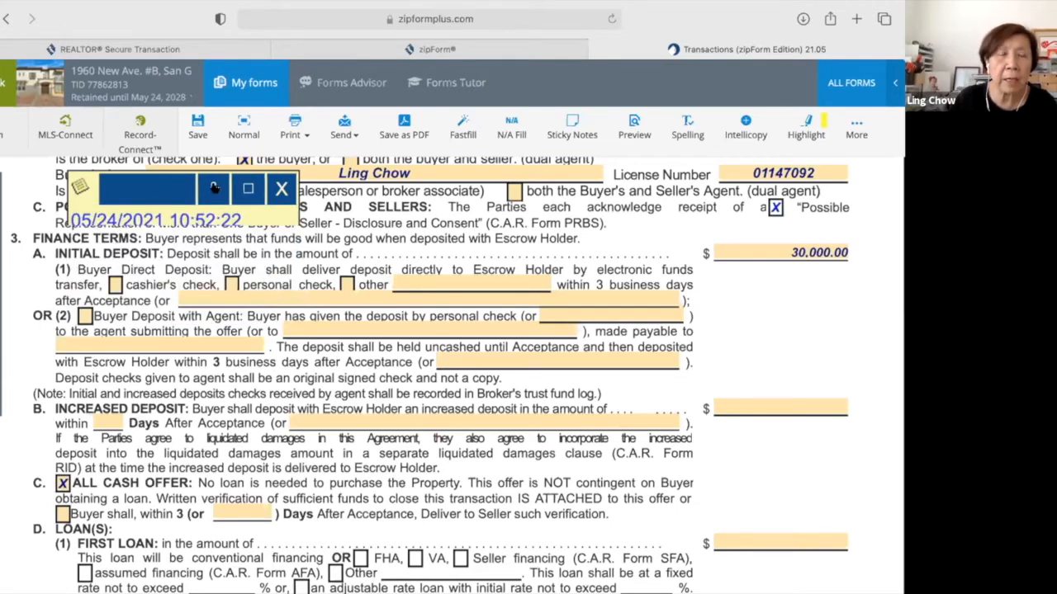
click(80, 183)
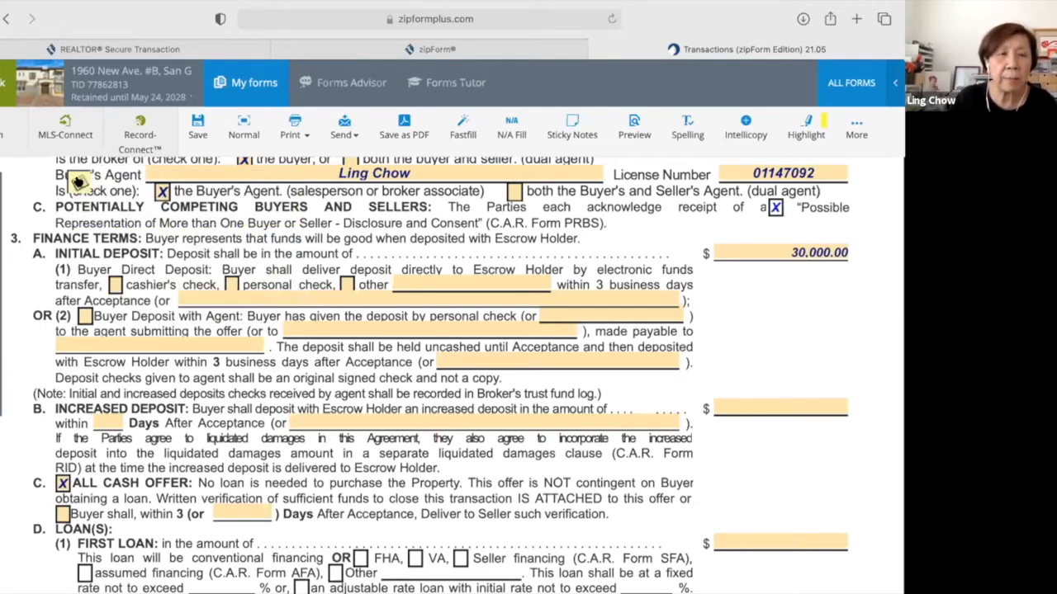
click(62, 270)
drag(62, 273, 46, 310)
click(47, 310)
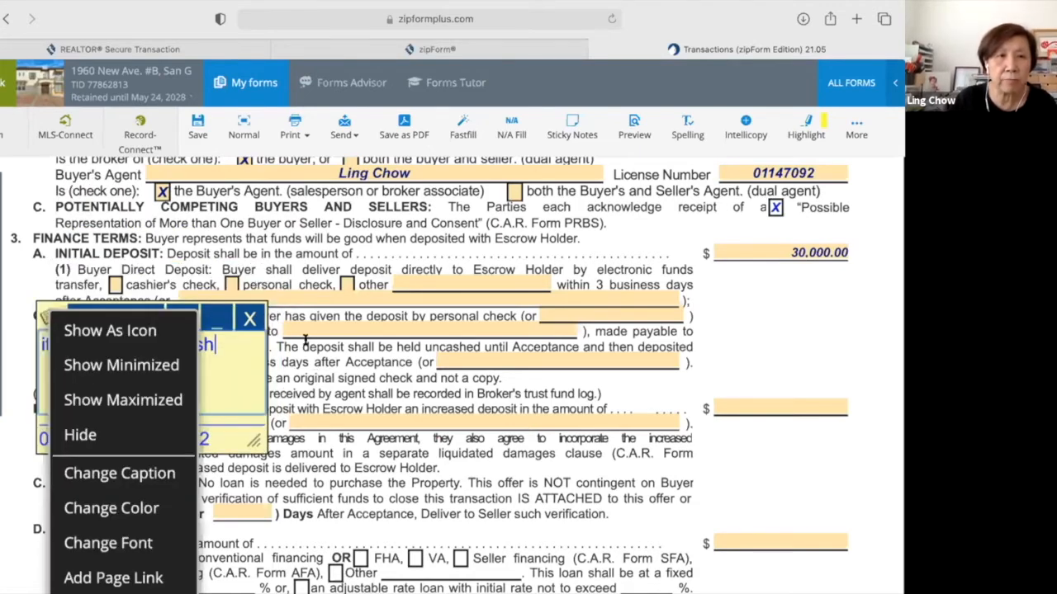
click(330, 355)
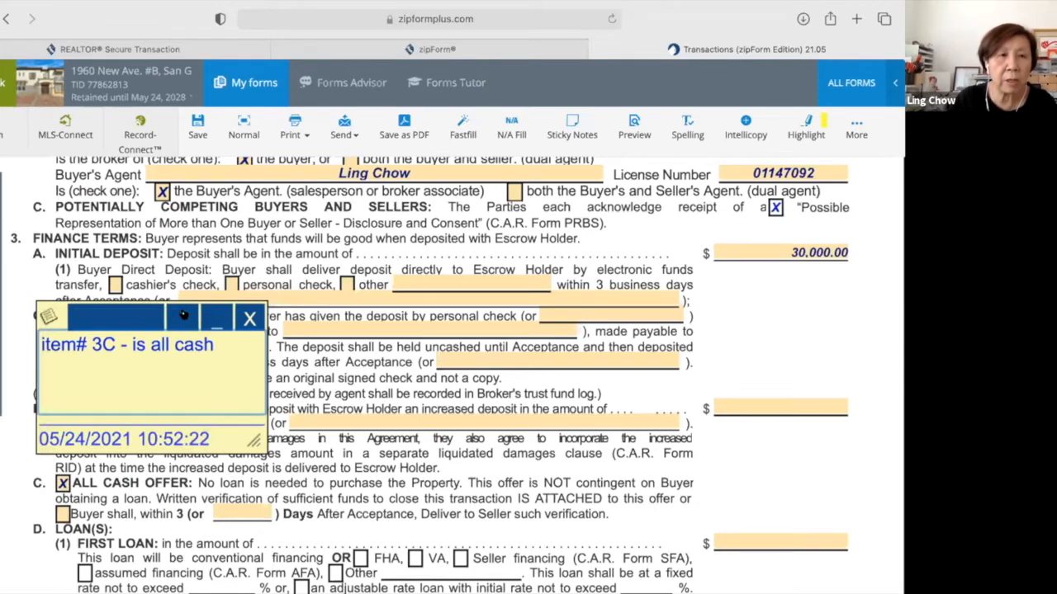
click(47, 316)
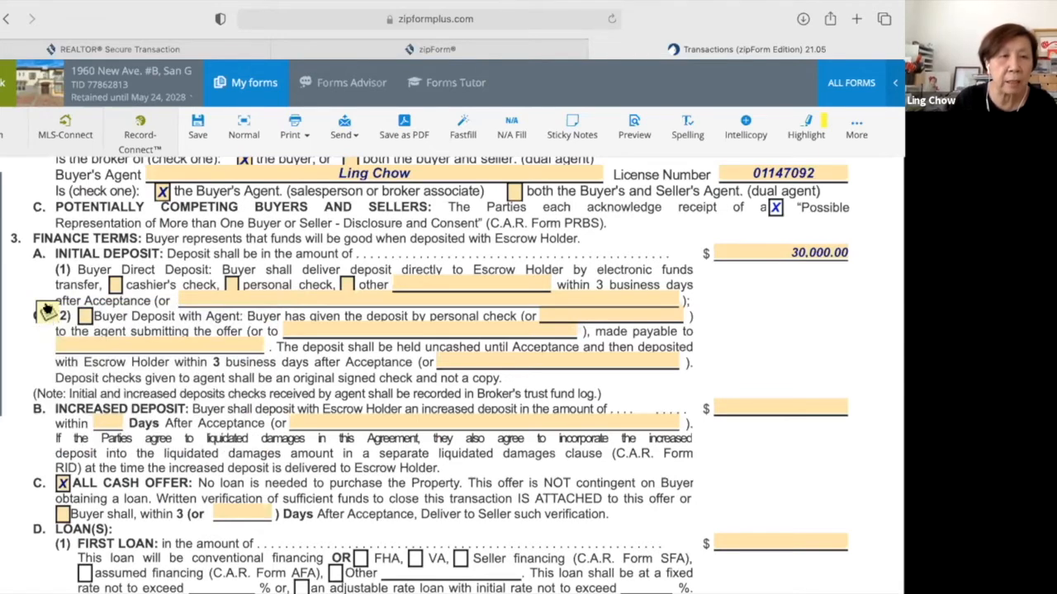
drag(31, 357, 19, 394)
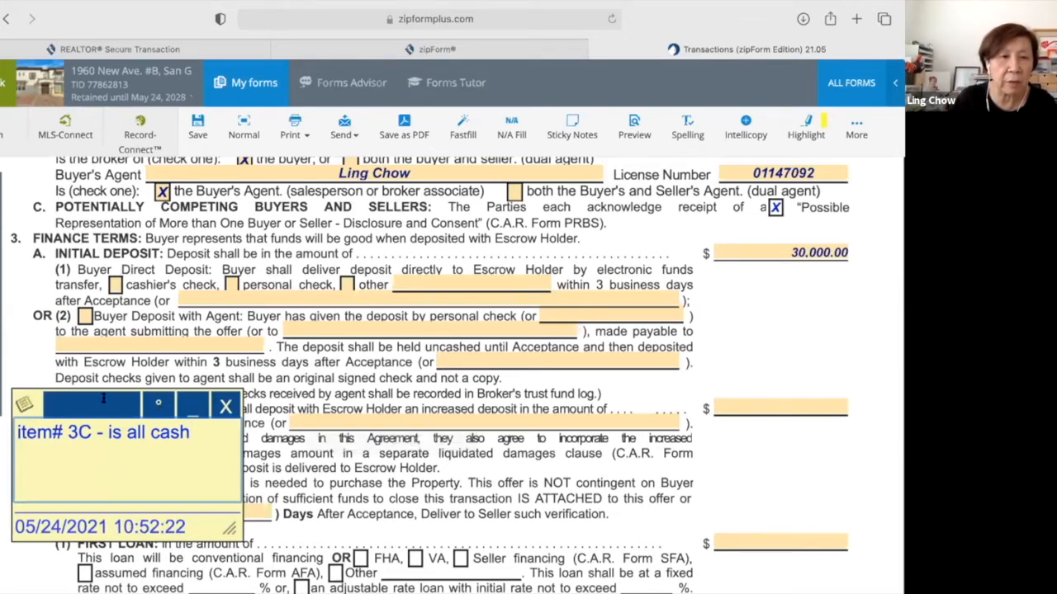
click(17, 398)
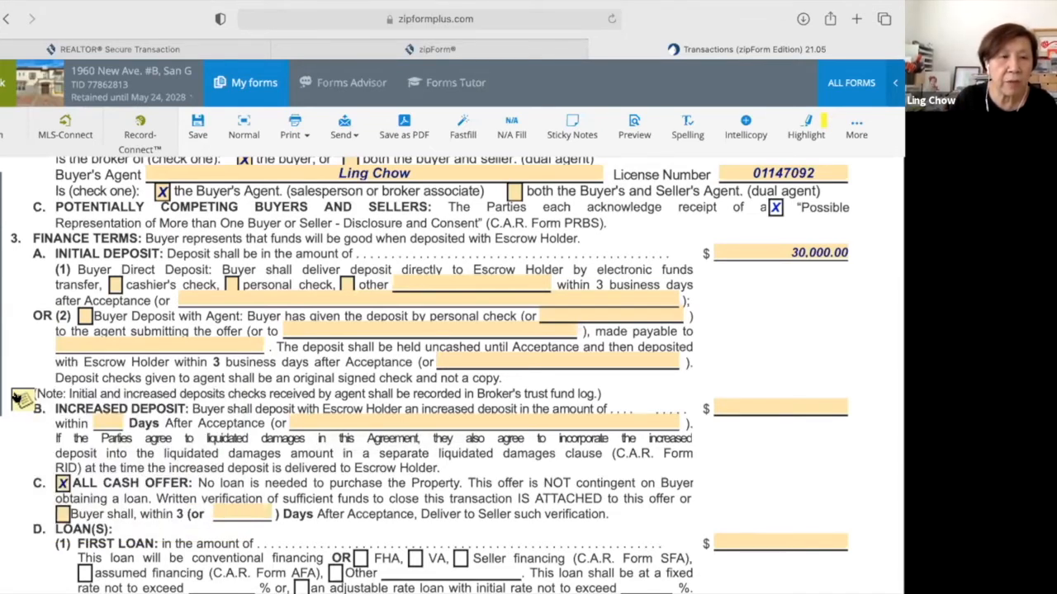
drag(15, 398, 7, 471)
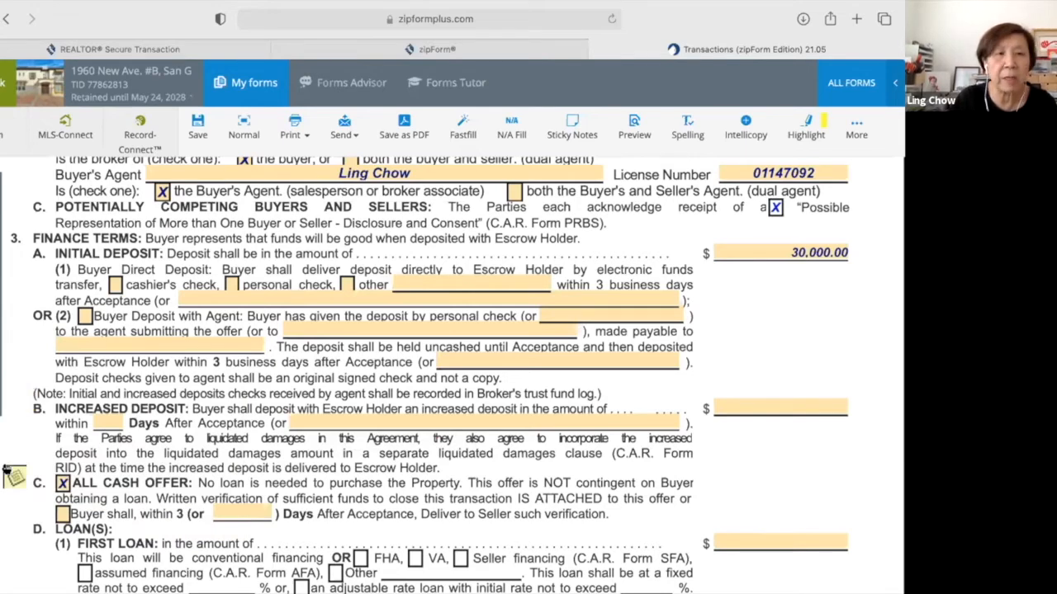
click(13, 474)
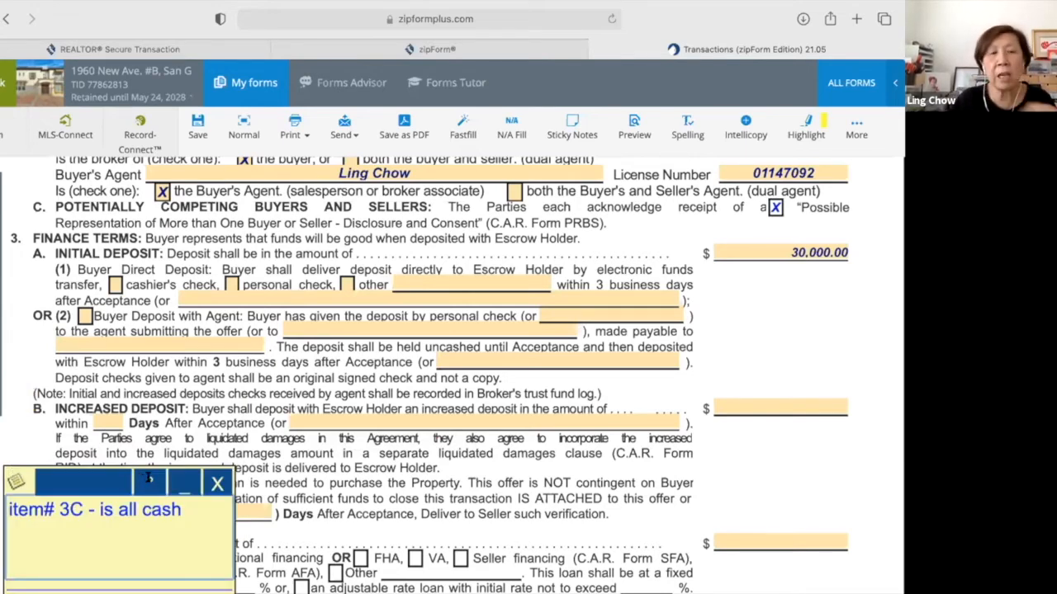
click(31, 467)
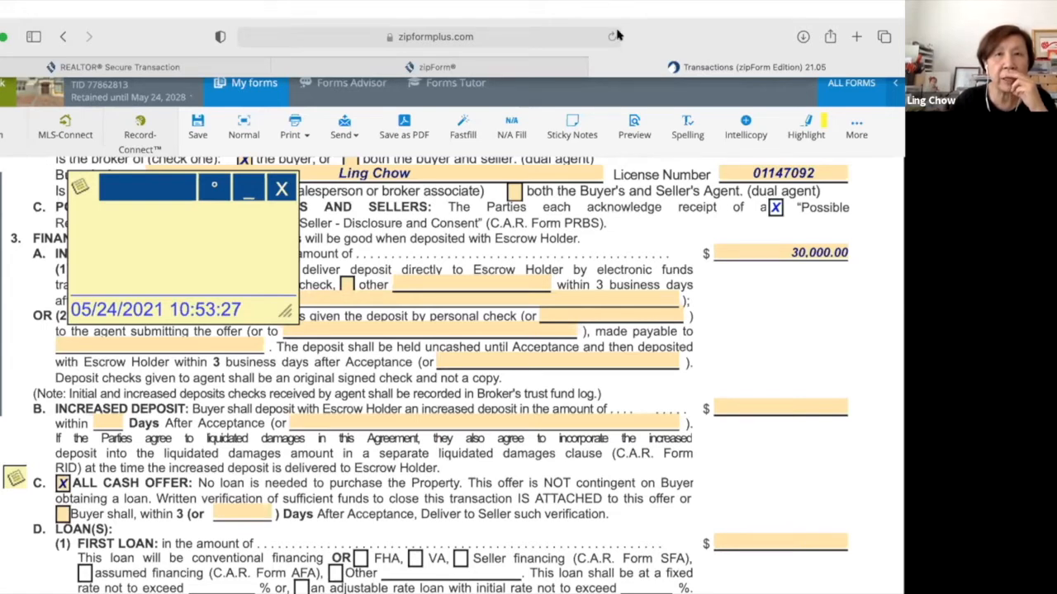
Type 你好嗎？ into the second sticky note using the Chinese IME, then close the note.
click(219, 223)
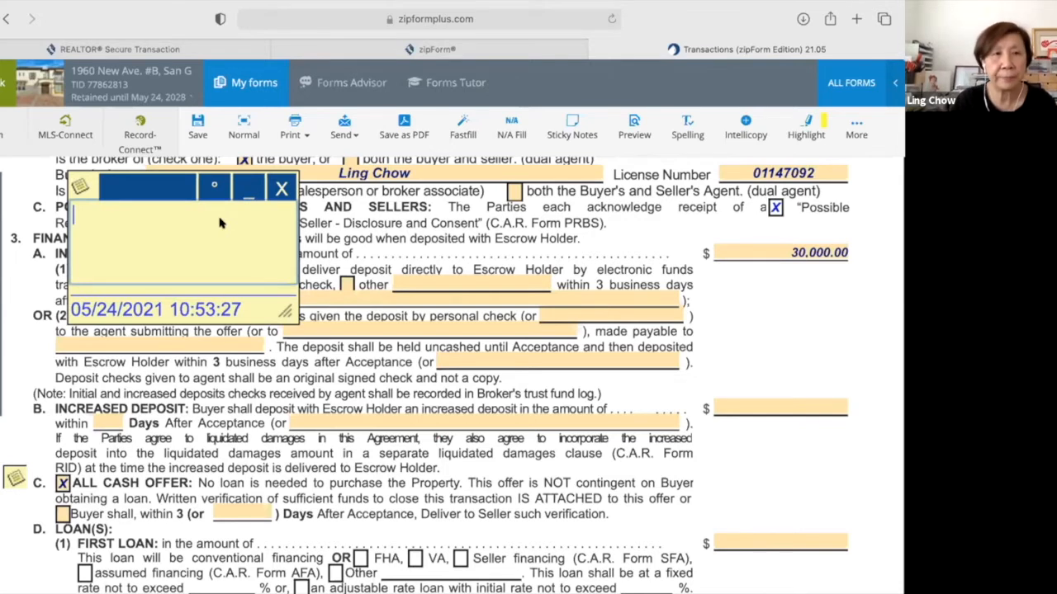
text(nih)
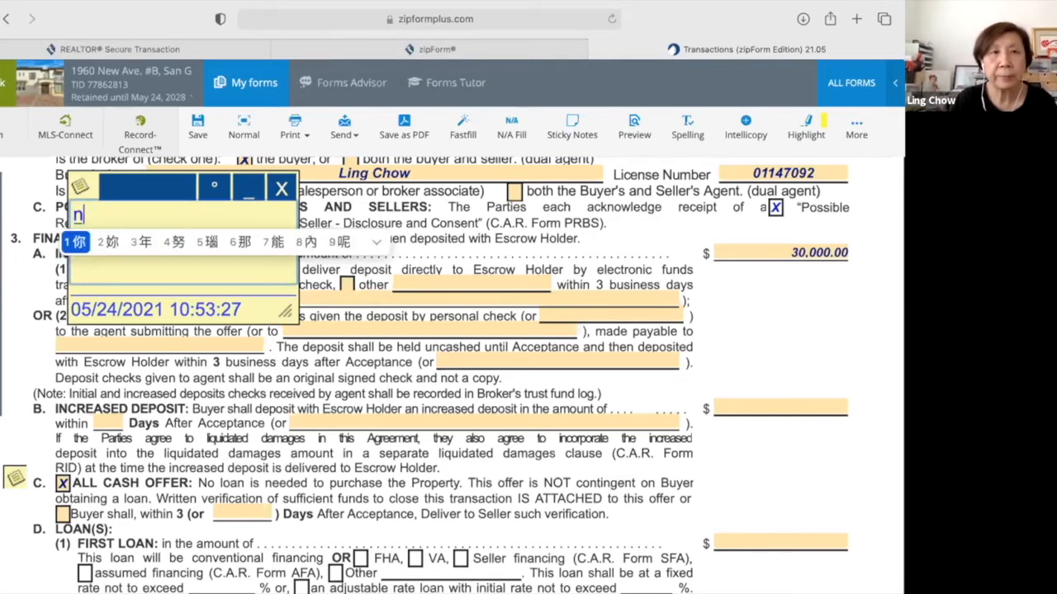
key(space)
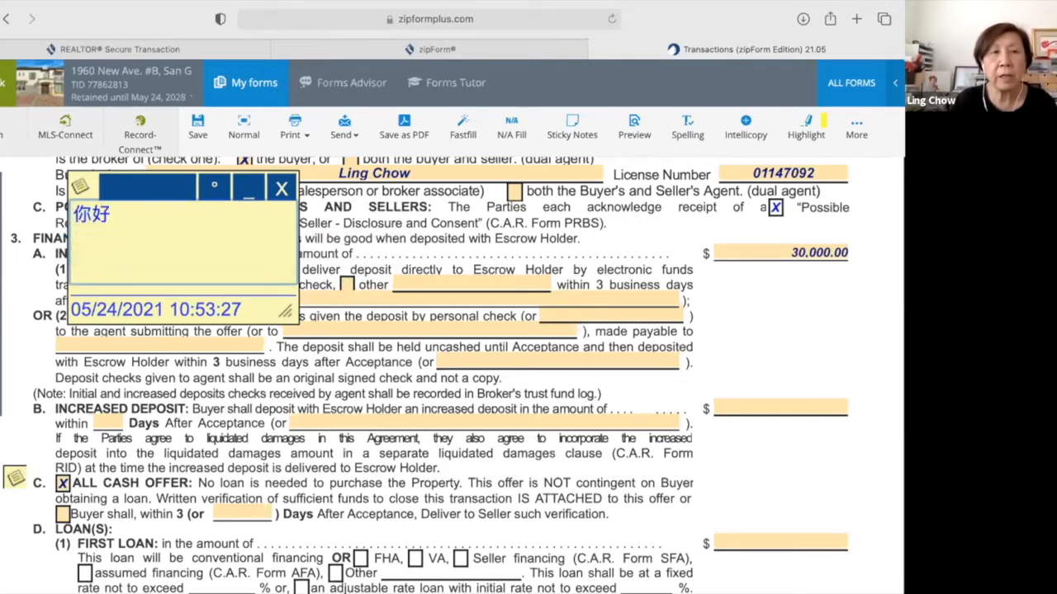
text(m)
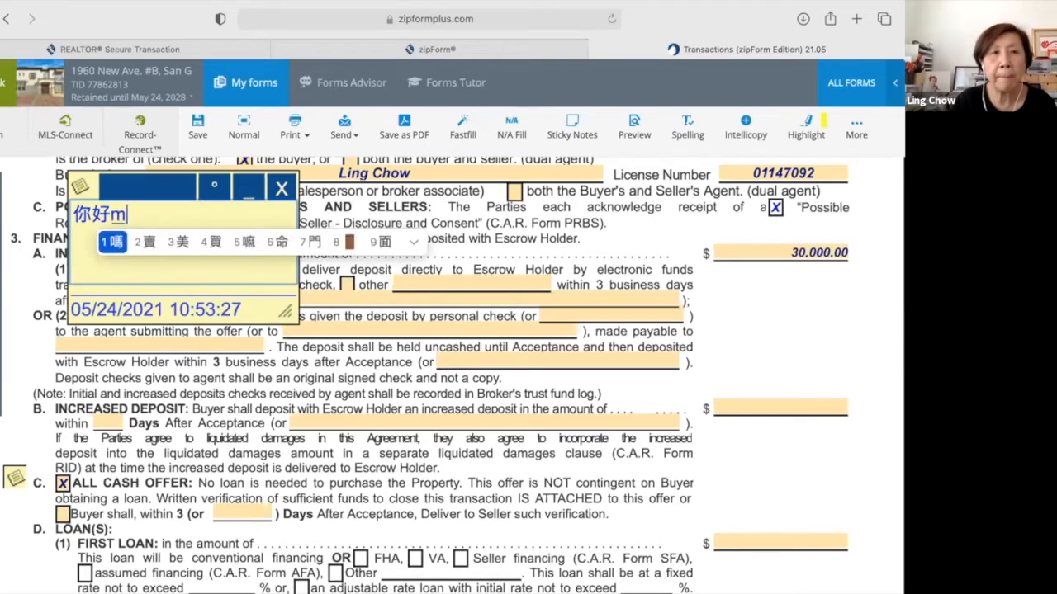
key(space)
text(?)
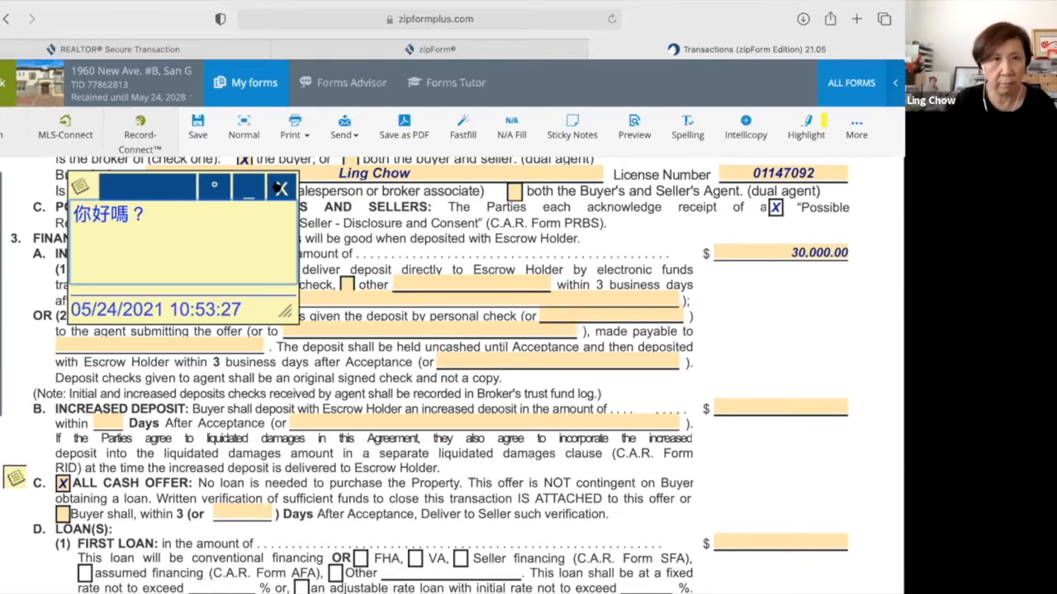
click(281, 188)
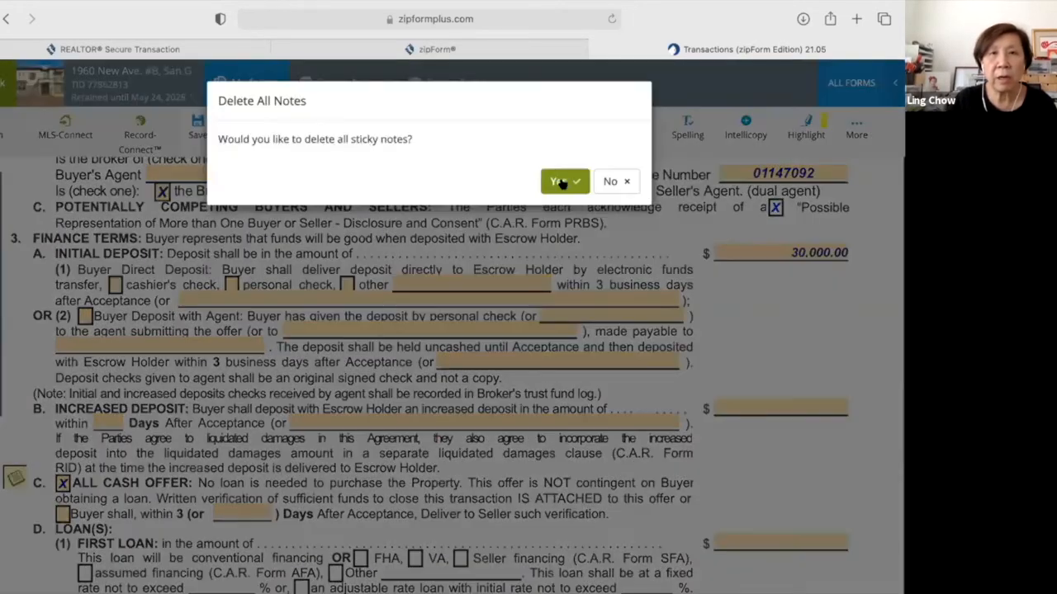
Confirm deleting all sticky notes, then preview the forms and close the preview.
click(561, 179)
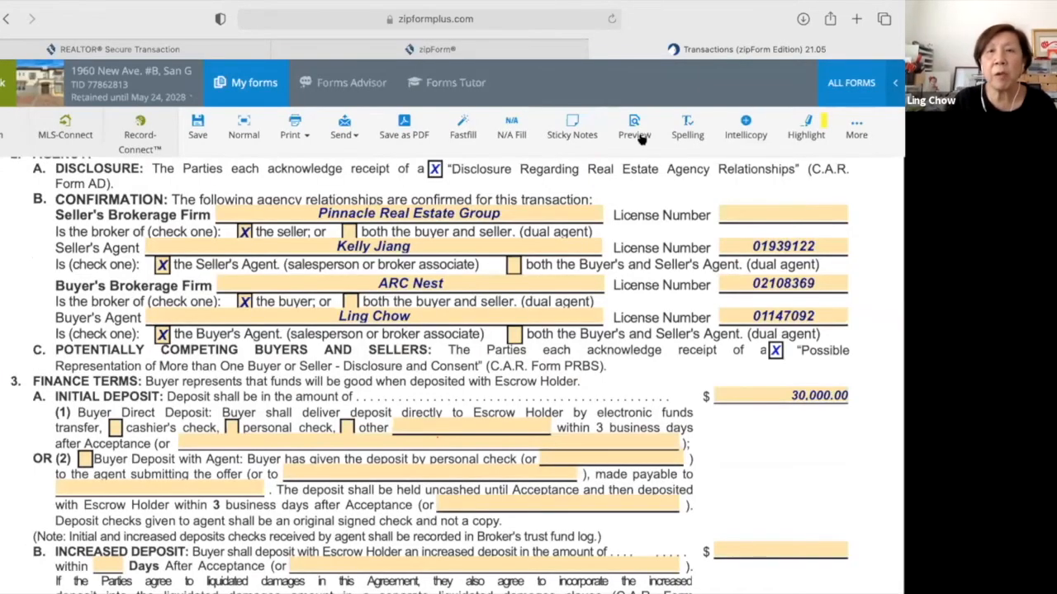
click(636, 130)
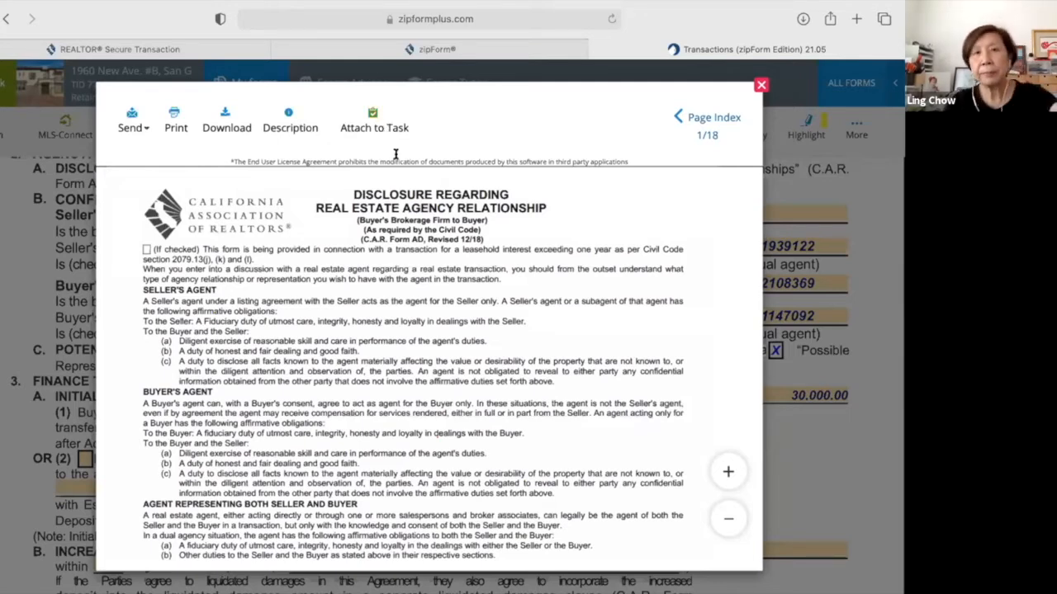
click(760, 83)
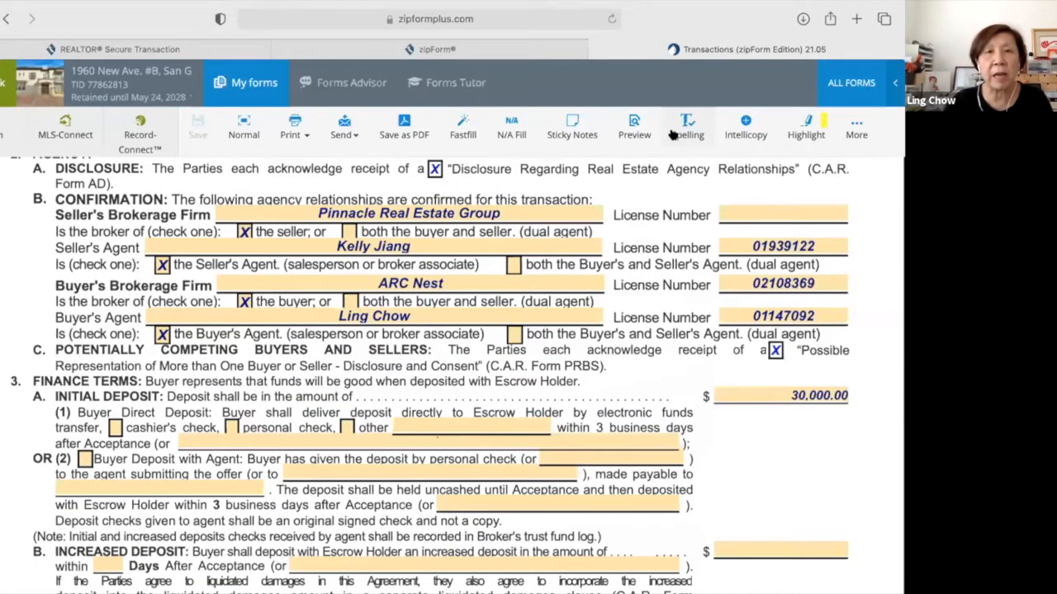
Spell-check the form, run Intellicopy to fill linked fields, and try the Highlight tool.
click(673, 134)
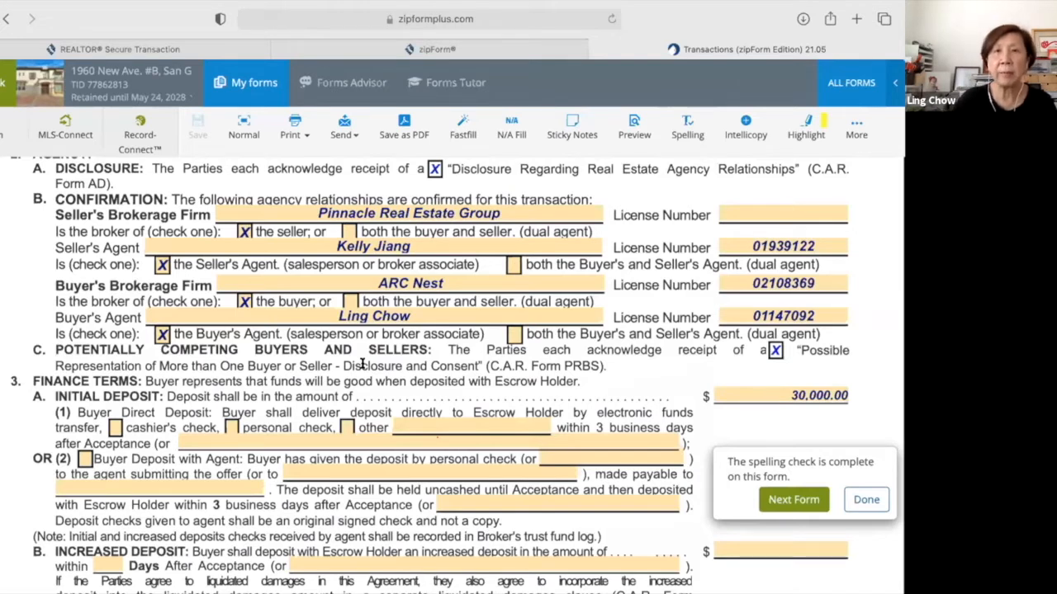
click(745, 132)
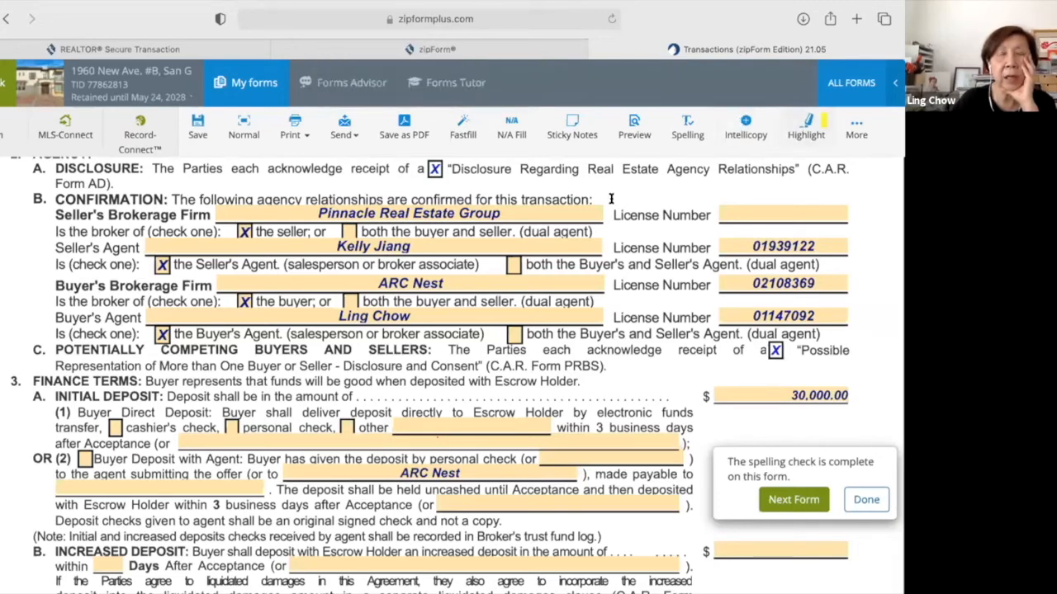
scroll(475, 303, down, 1)
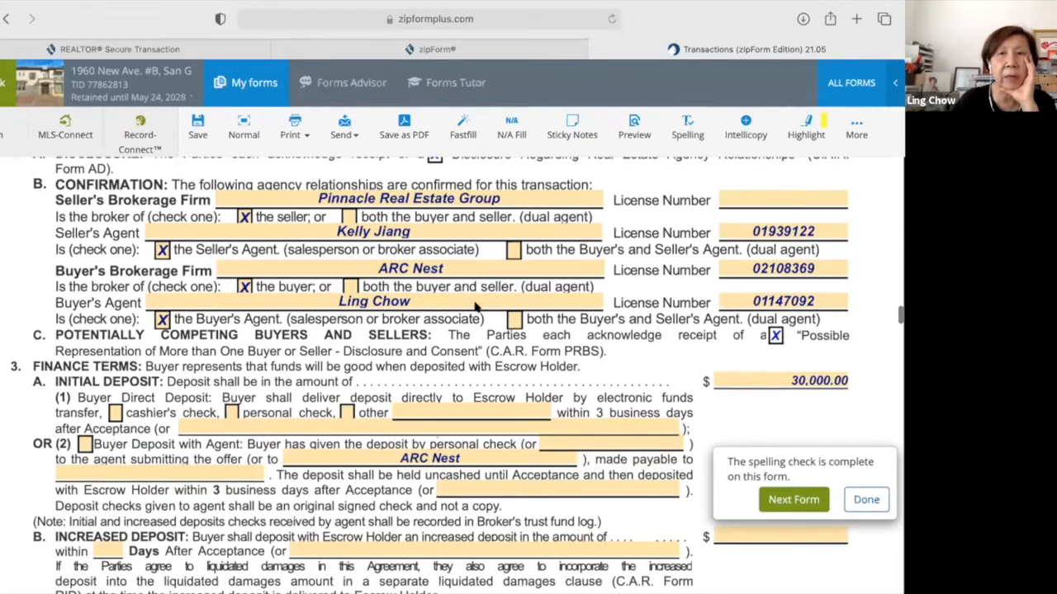
scroll(565, 234, down, 3)
scroll(564, 233, down, 1)
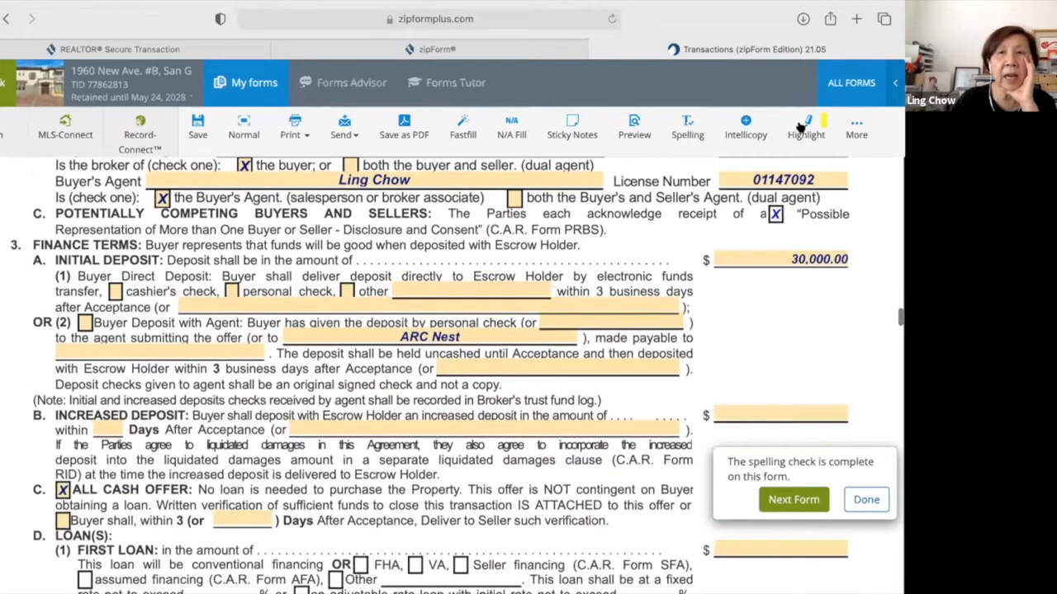
click(170, 277)
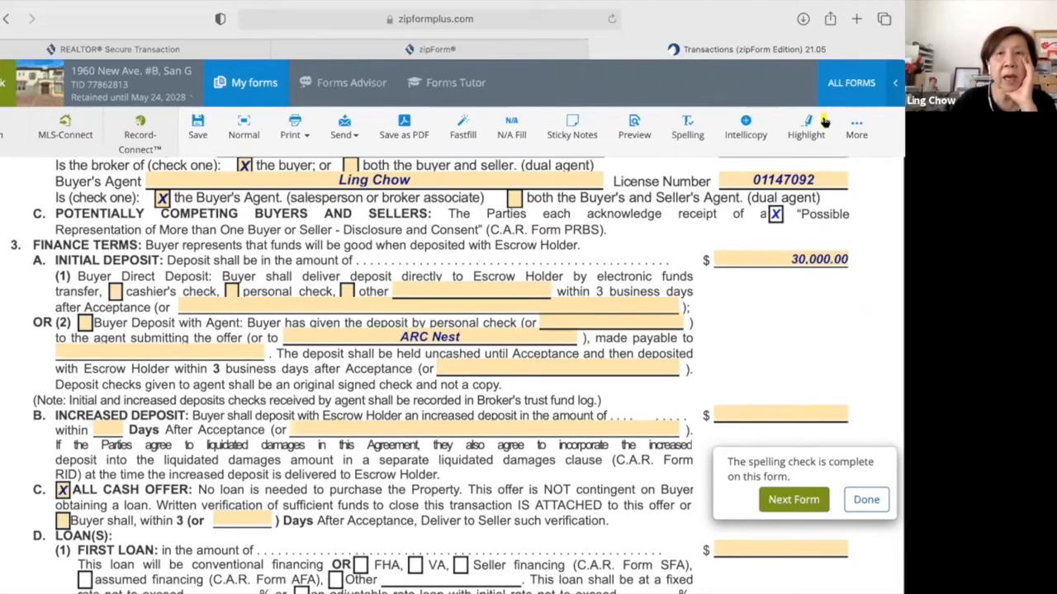
click(855, 128)
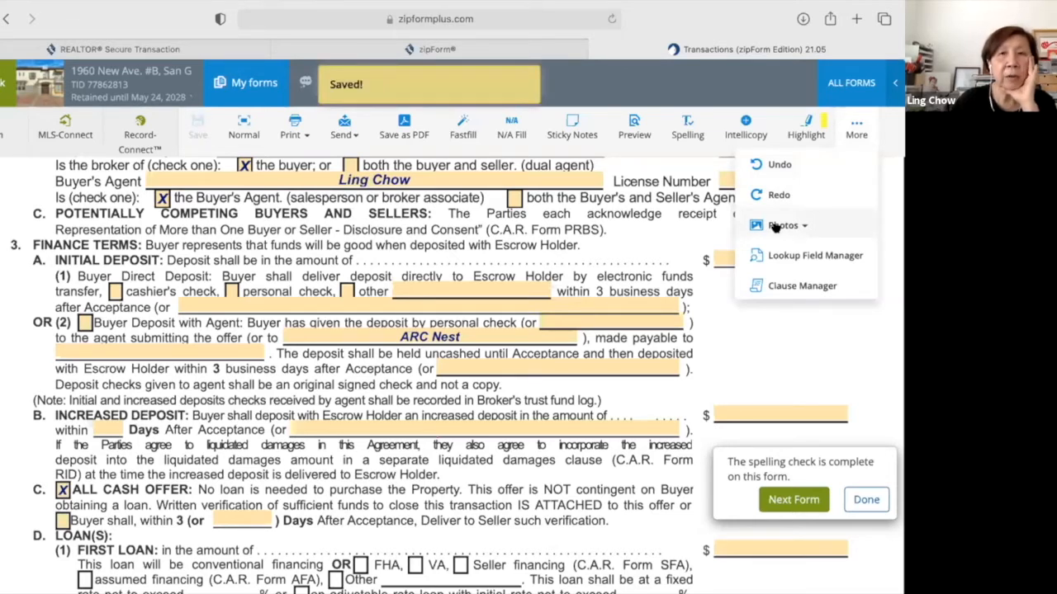
Attach photo IMG_2788.JPG to the form with the caption 'front of house'.
click(776, 227)
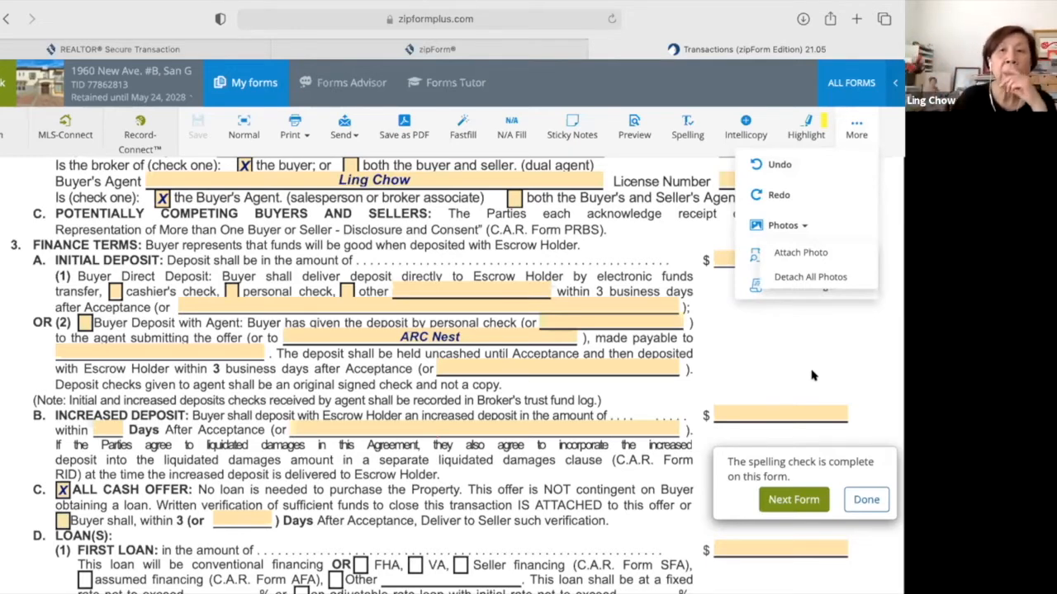
click(807, 252)
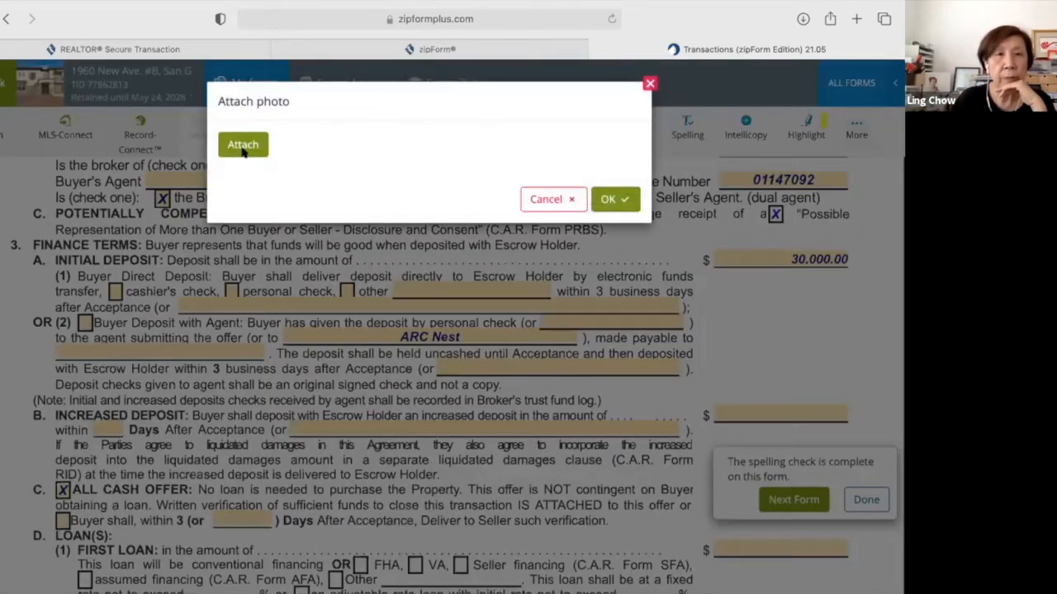
click(248, 145)
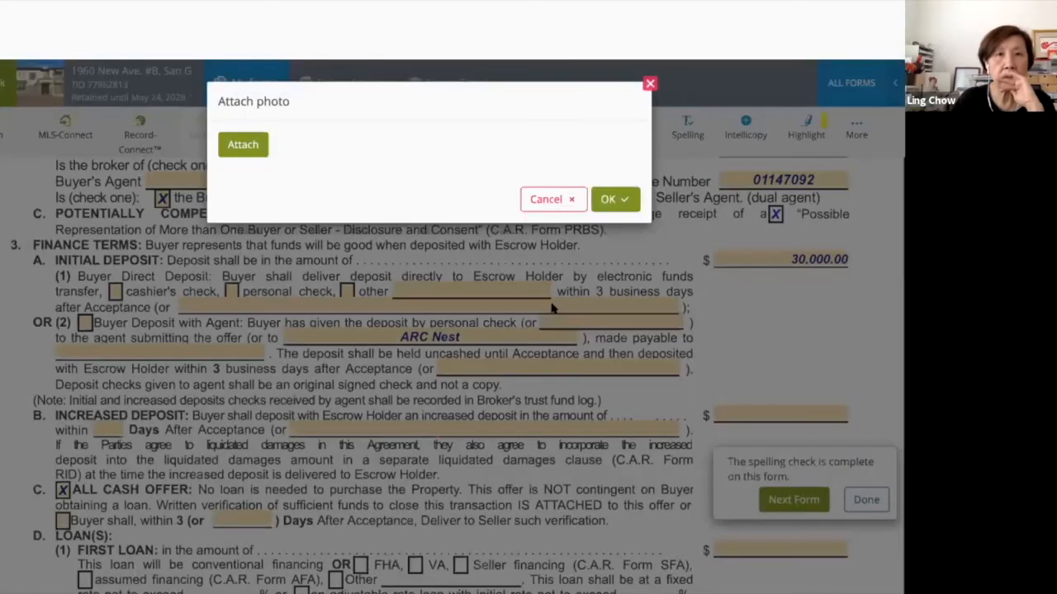
click(462, 220)
key(BackSpace)
key(BackSpace)
key(BackSpace)
key(BackSpace)
key(BackSpace)
key(BackSpace)
key(BackSpace)
key(BackSpace)
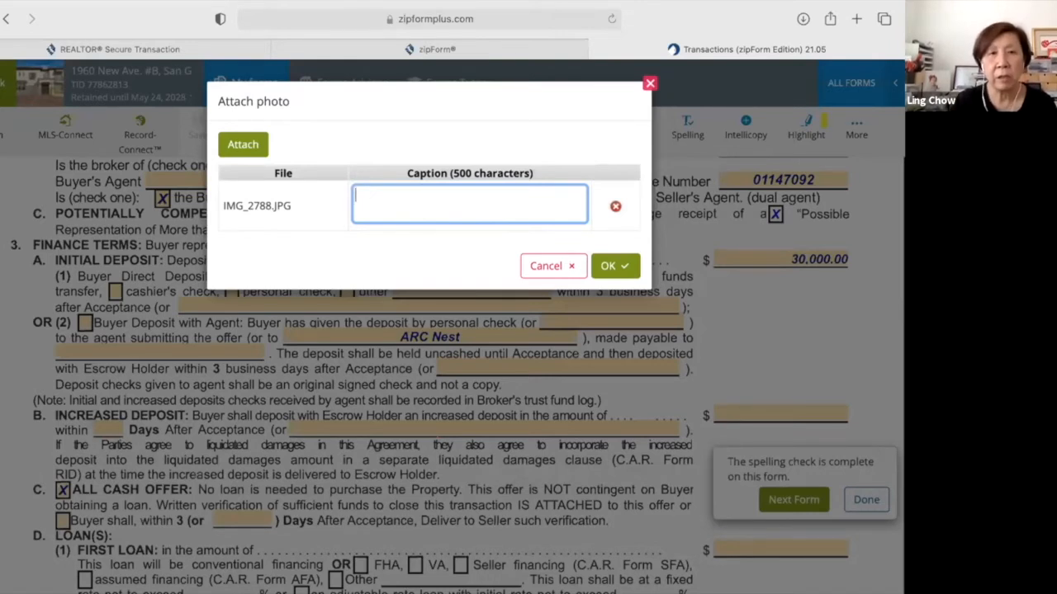
text(front)
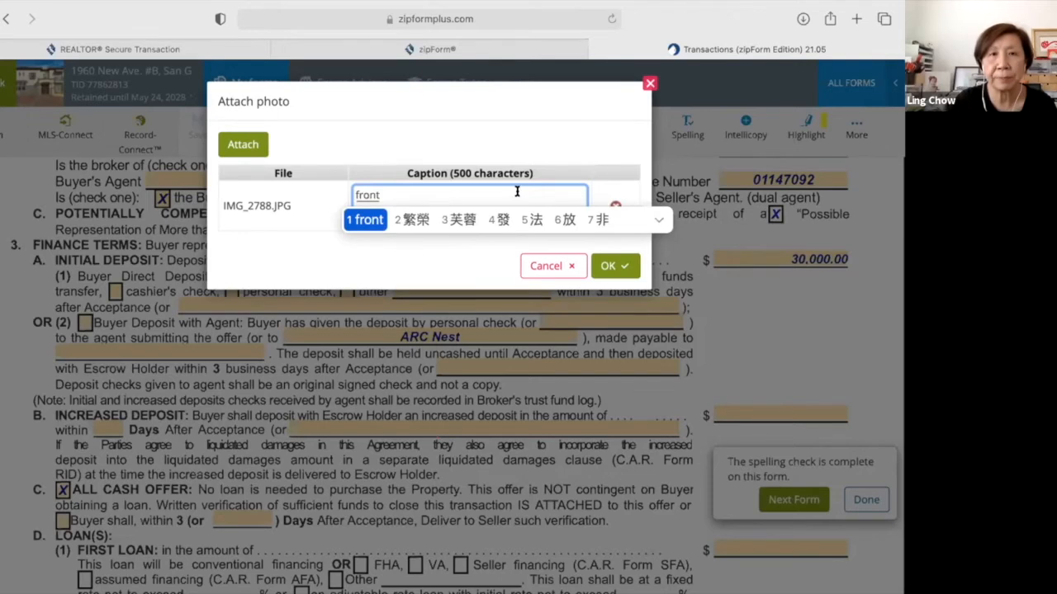
key(BackSpace)
key(BackSpace)
key(BackSpace)
key(BackSpace)
key(BackSpace)
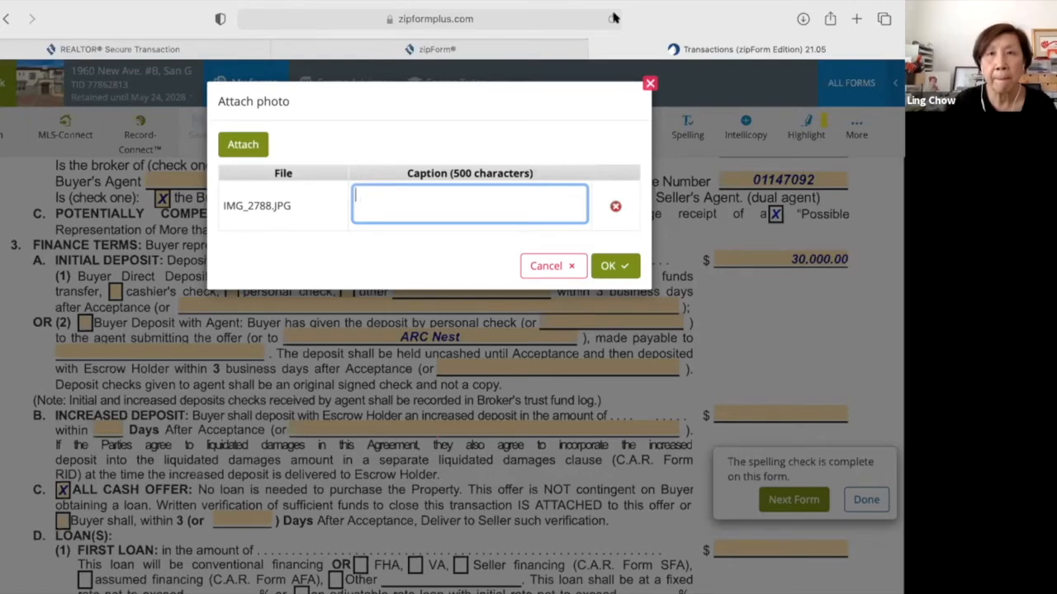
mouse_move(615, 13)
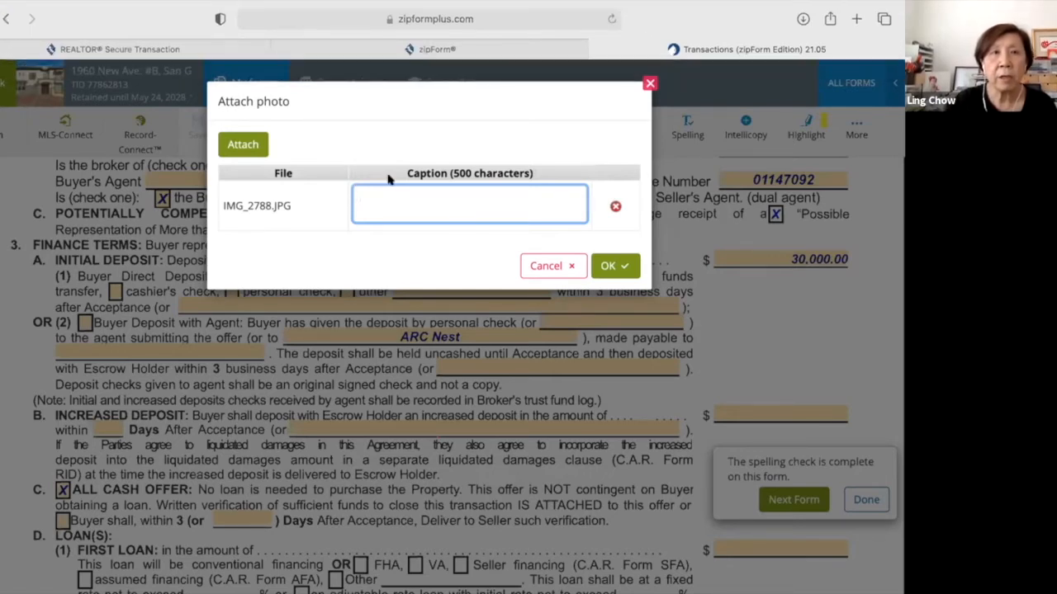
text(front of house)
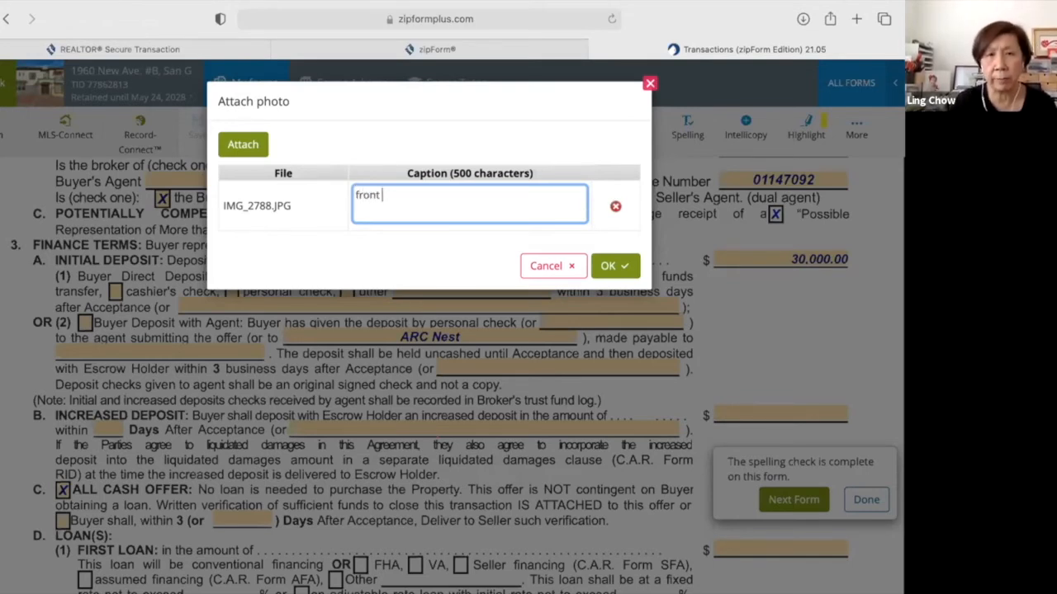
click(615, 264)
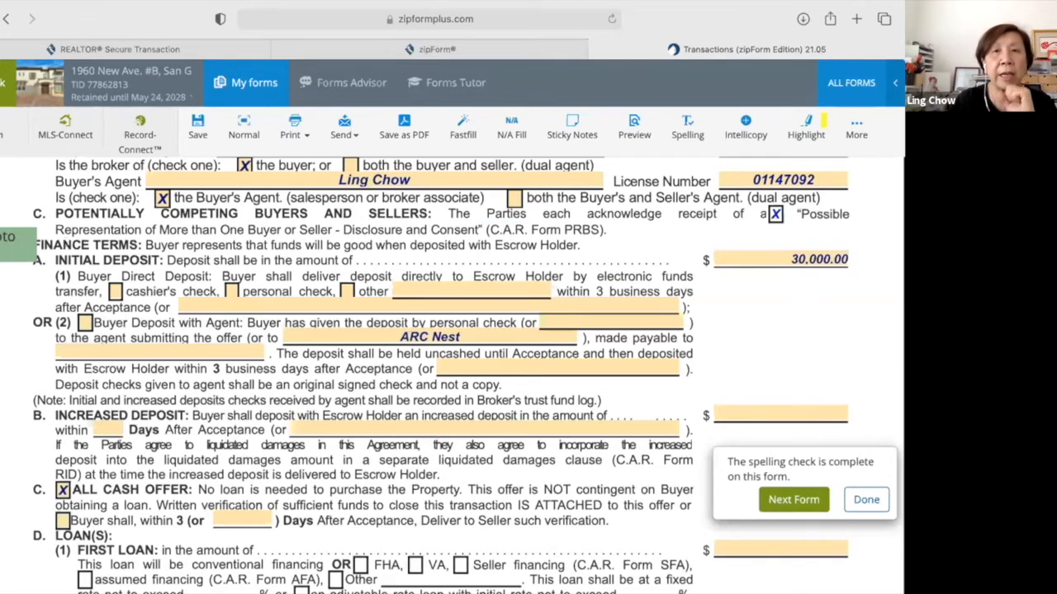
Detach all photos from the form and confirm the removal.
click(4, 246)
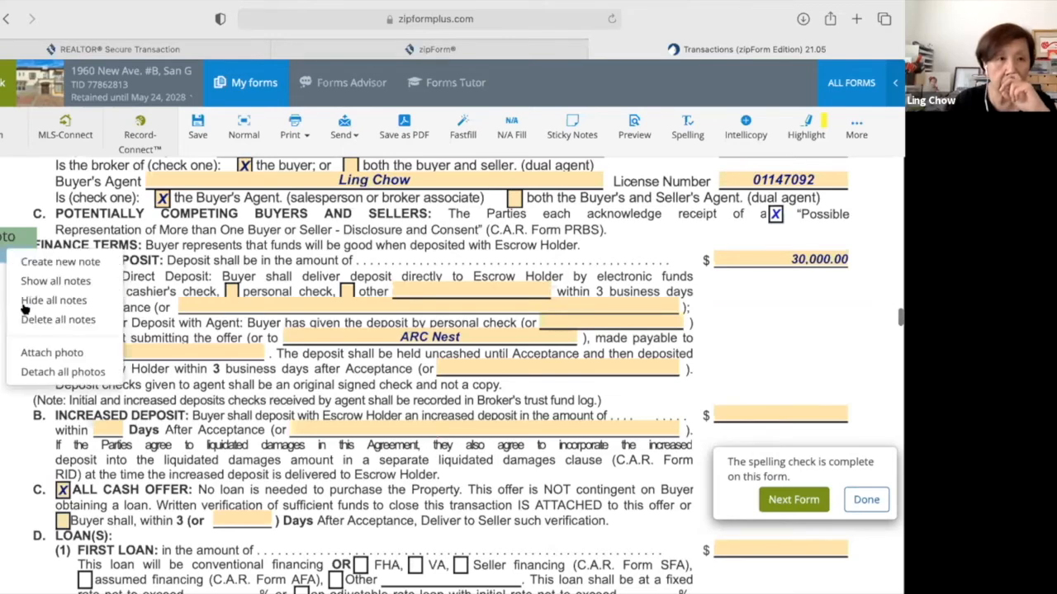
click(63, 371)
click(564, 180)
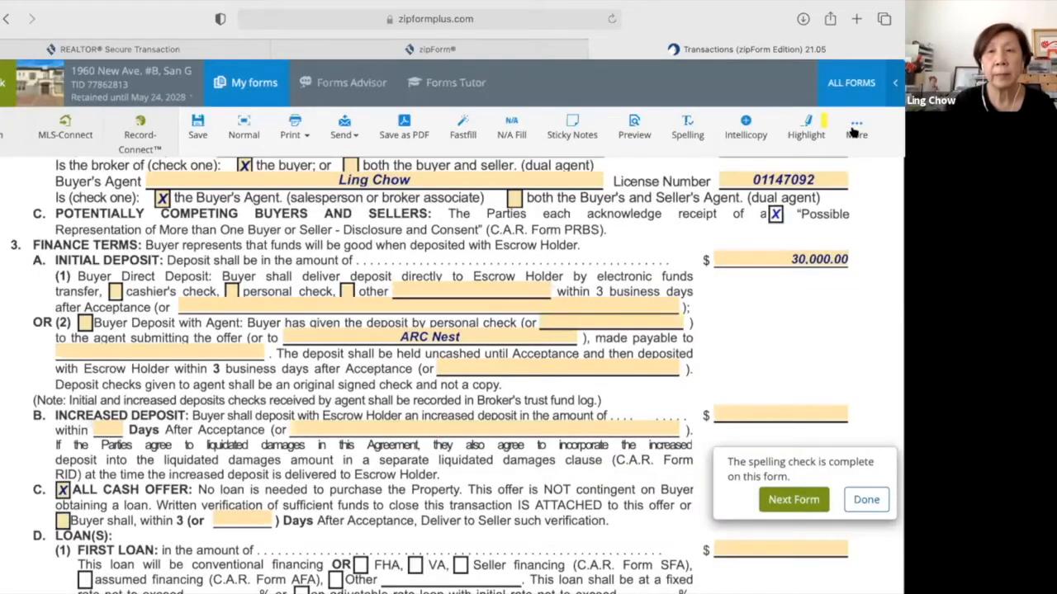
click(854, 132)
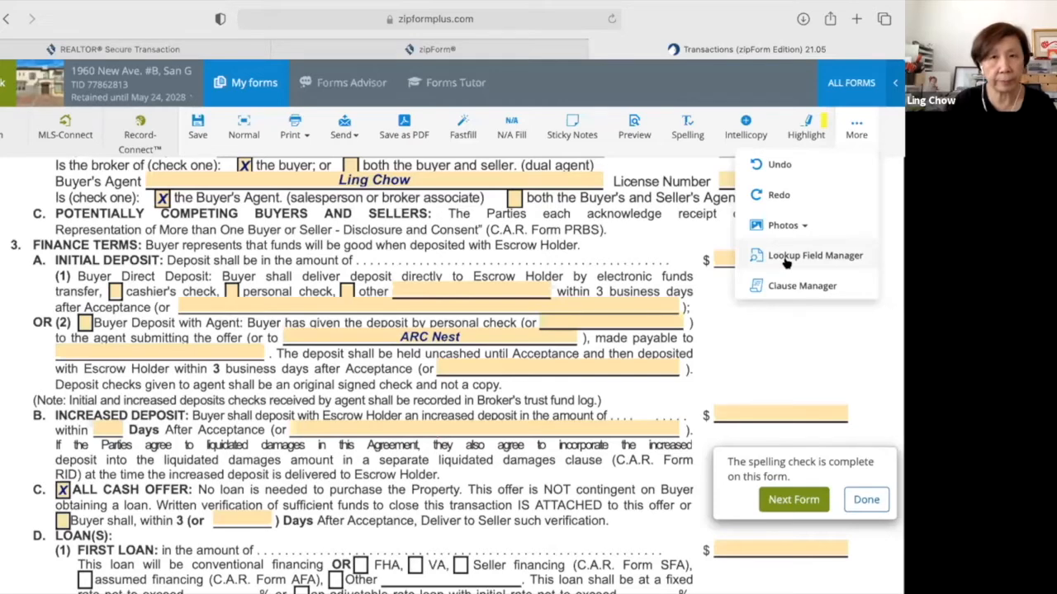
Save the Ontario-to-Rowland Heights city lookup values, then bring up the More form tools list.
click(786, 261)
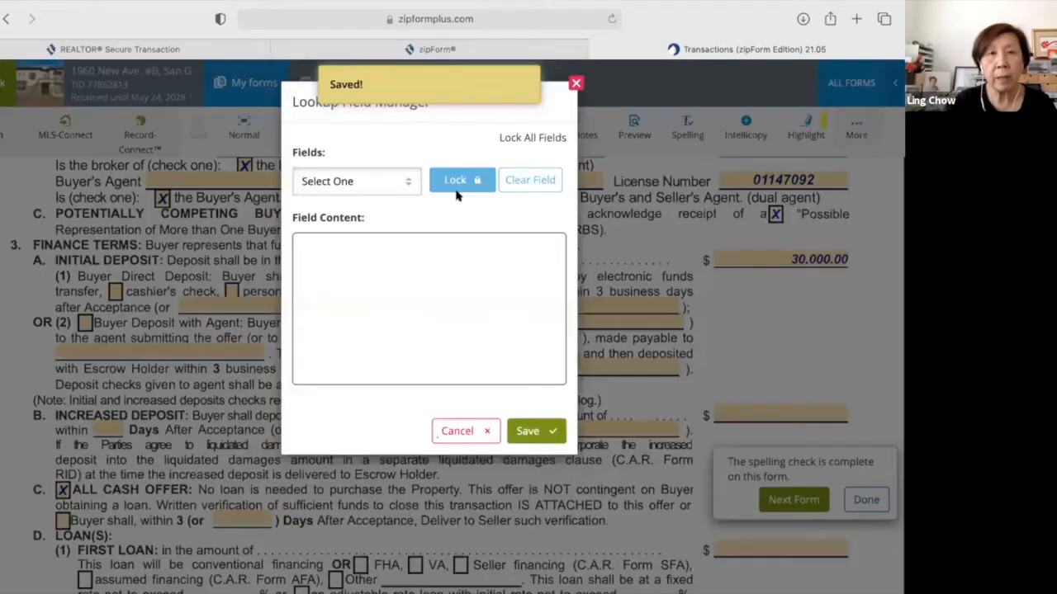
click(404, 183)
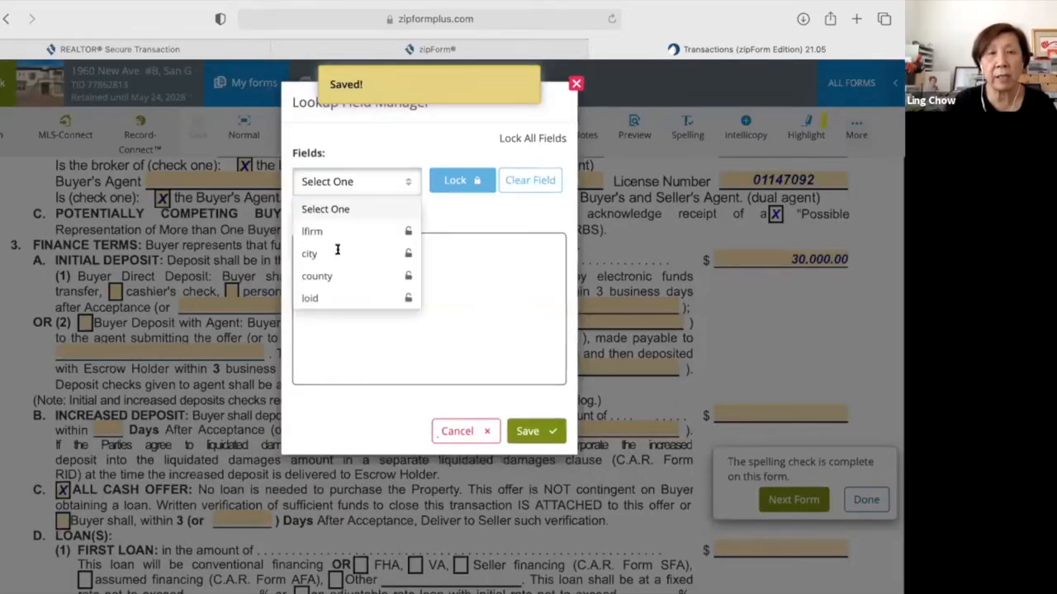
click(337, 252)
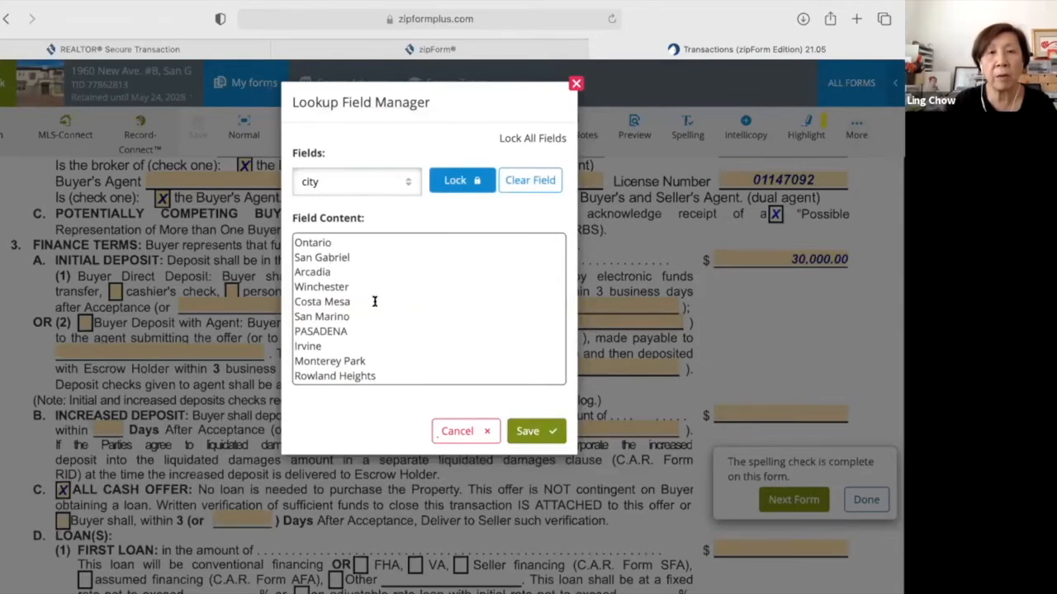
click(521, 429)
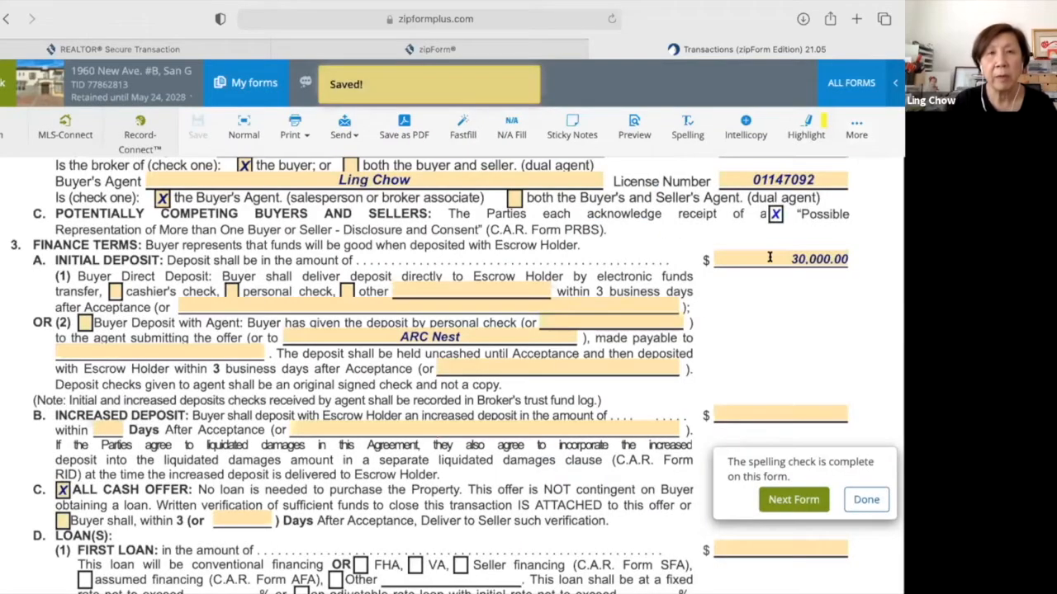
click(855, 128)
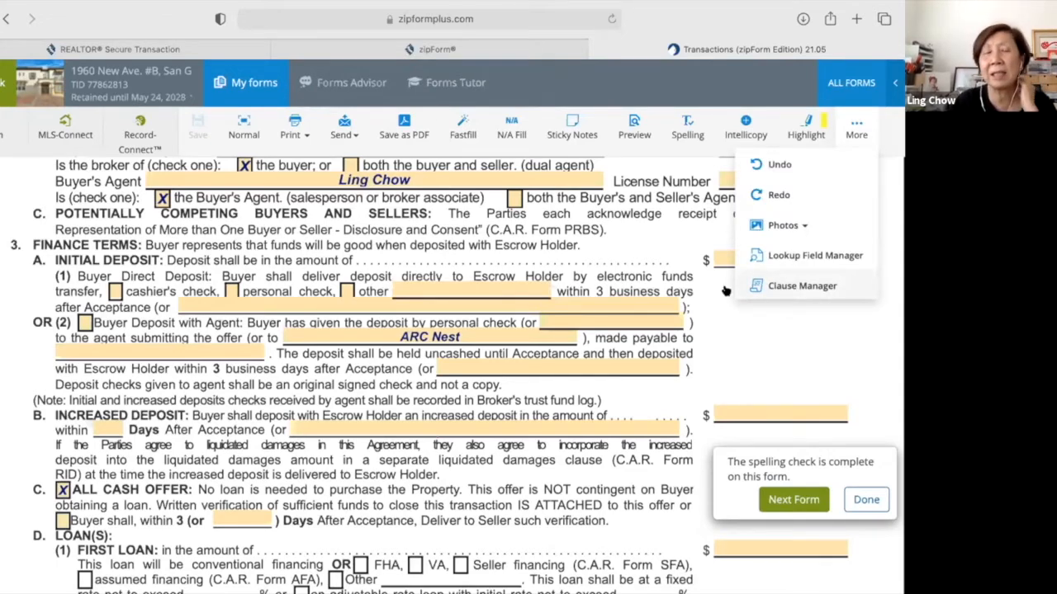
Save a disclosure personal clause 'Home Inspection' reading 'Recommend a license home inspector'.
click(582, 283)
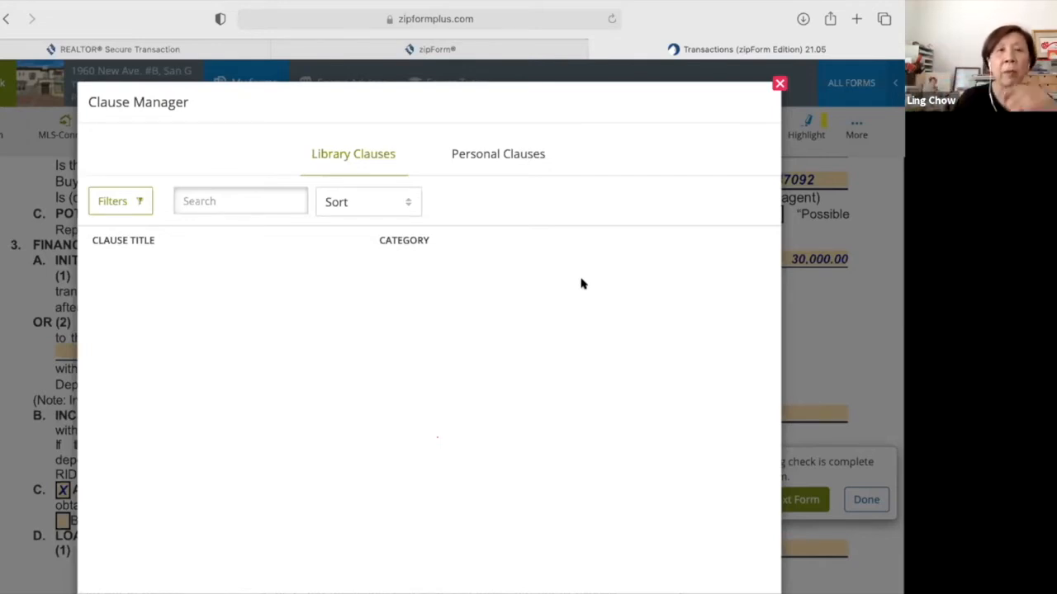
click(500, 155)
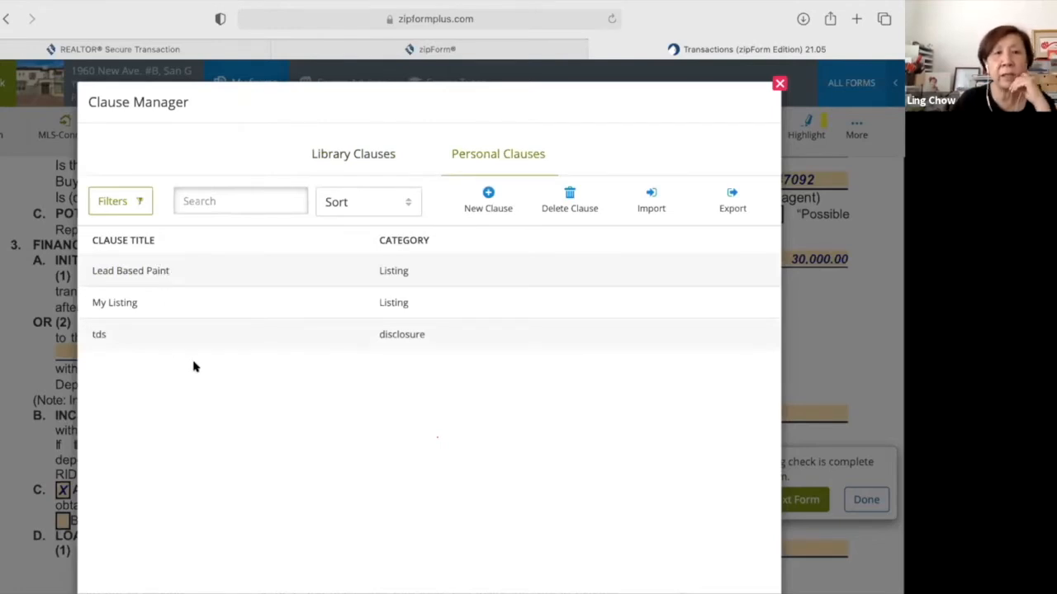
click(490, 196)
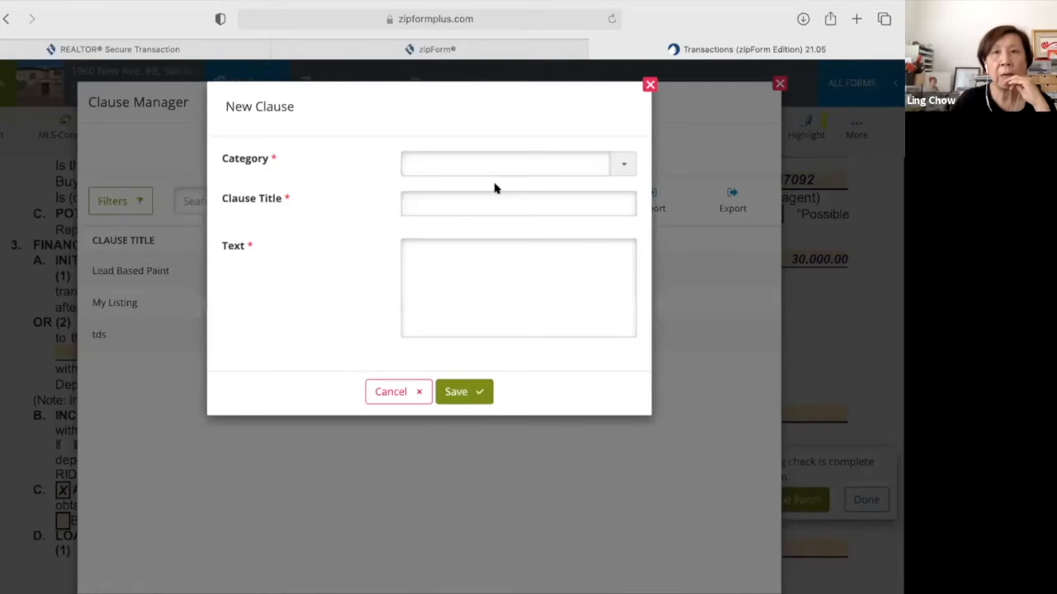
click(620, 165)
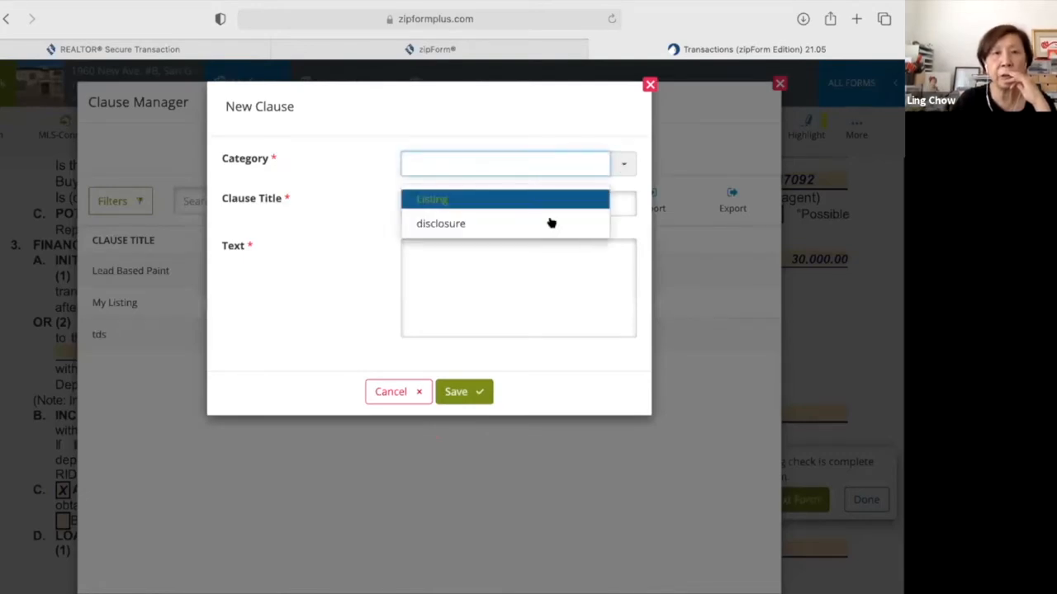
key(Return)
click(529, 203)
text(Hor)
text(me Ins)
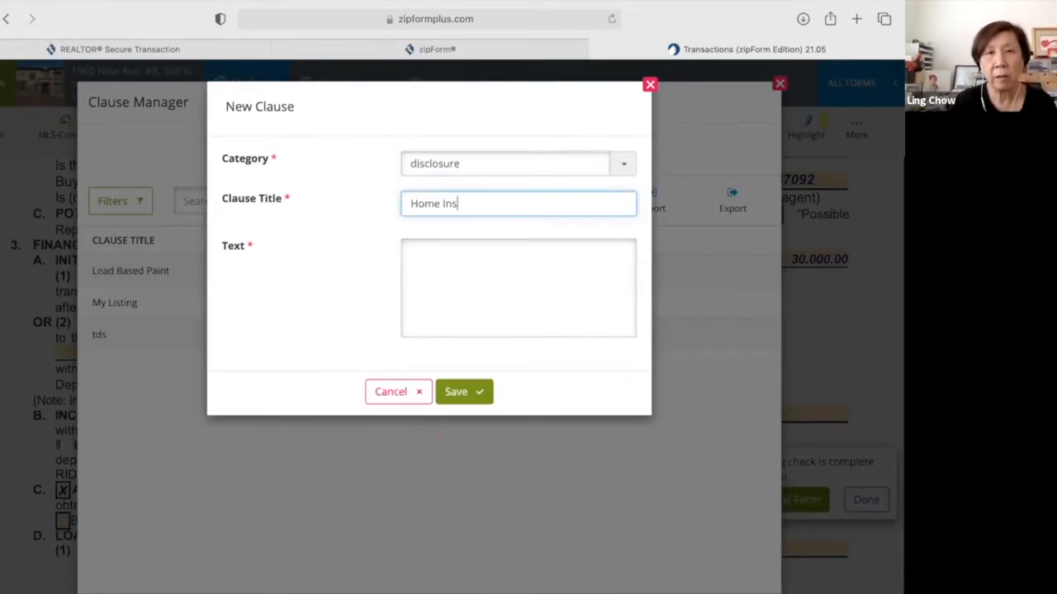
text(pection)
click(490, 250)
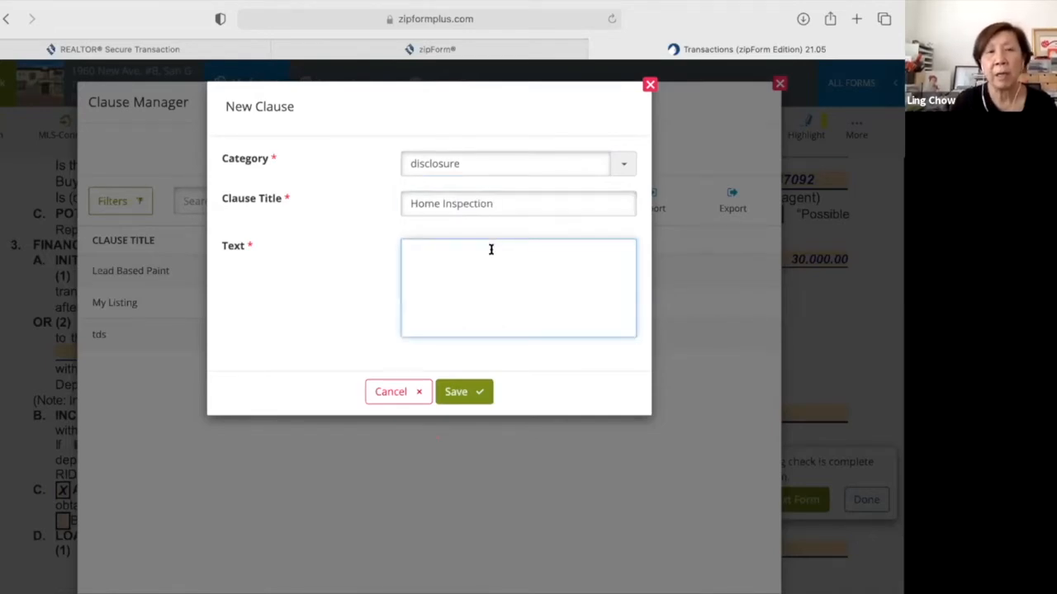
text(R)
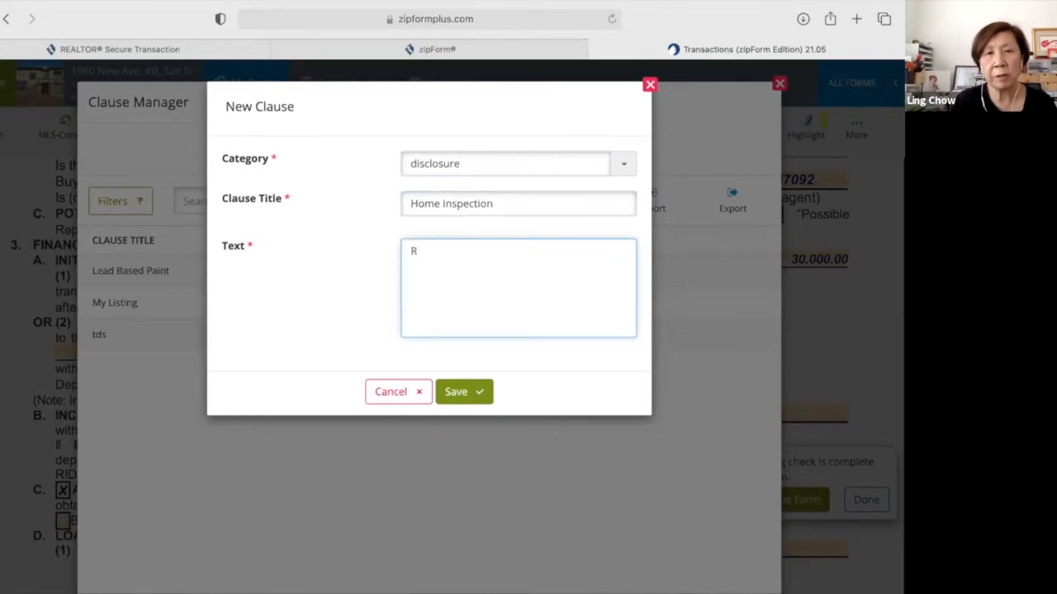
text(ec)
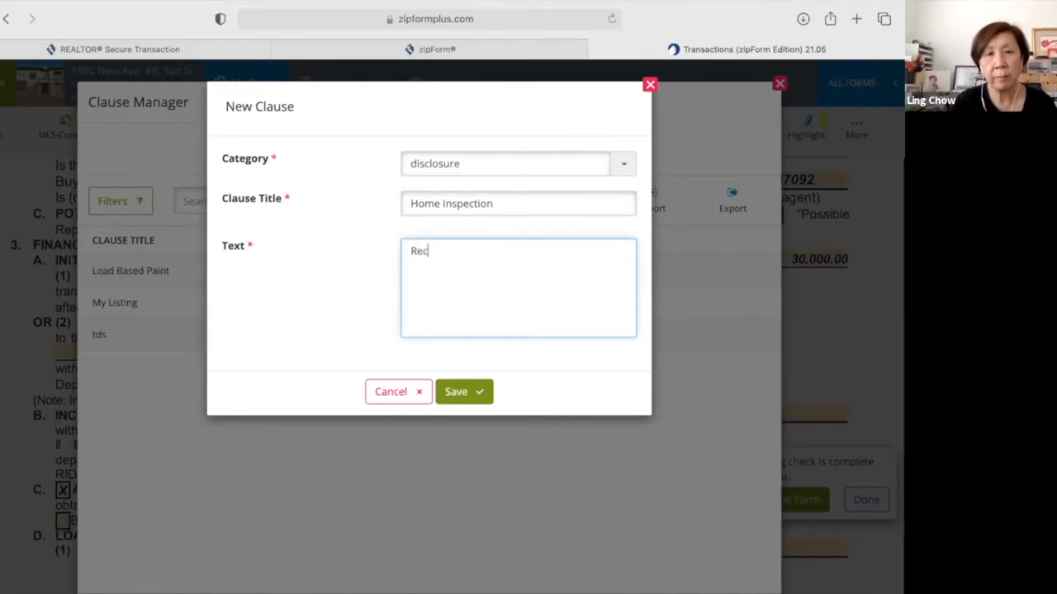
text(ommend a license home inspector)
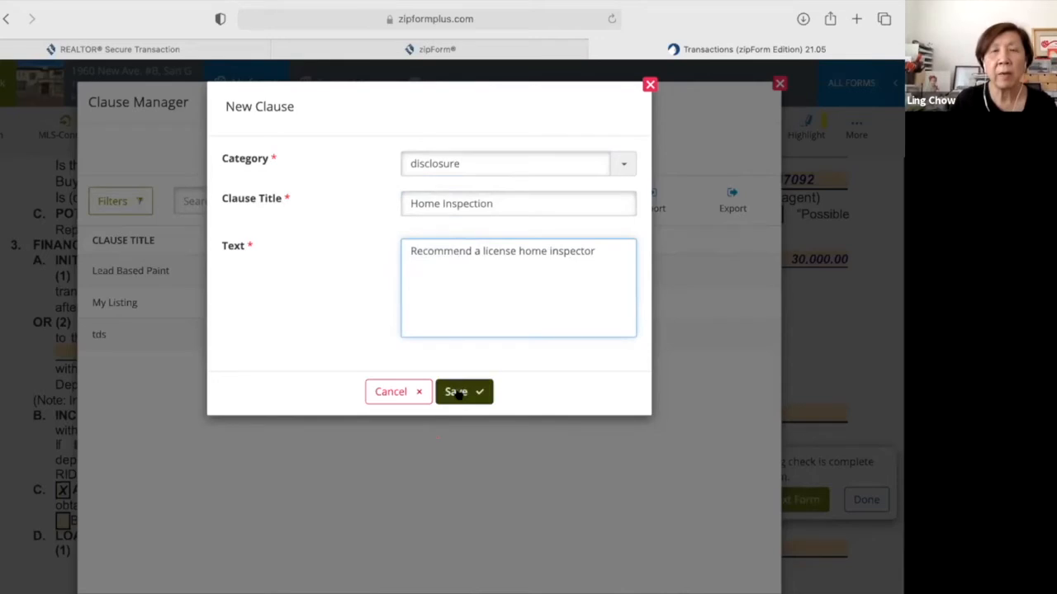
click(463, 399)
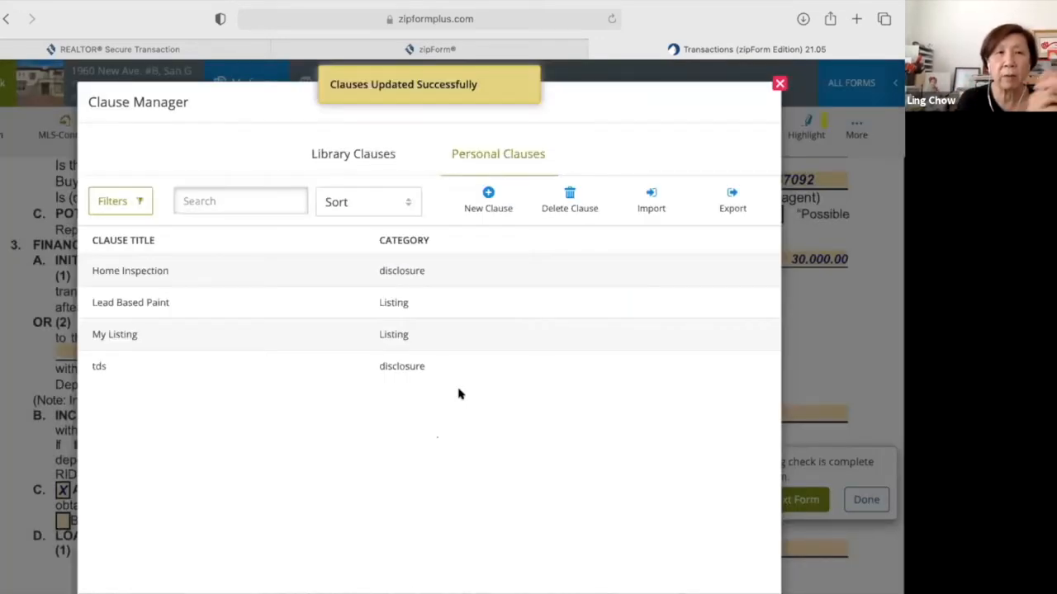
click(779, 84)
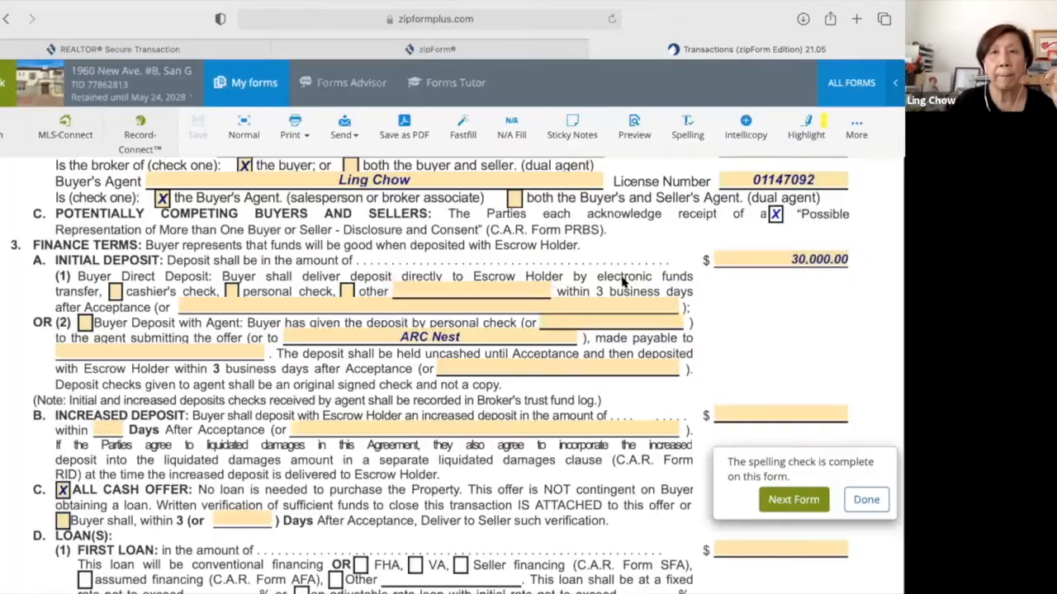
scroll(624, 282, up, 1)
scroll(624, 282, up, 10)
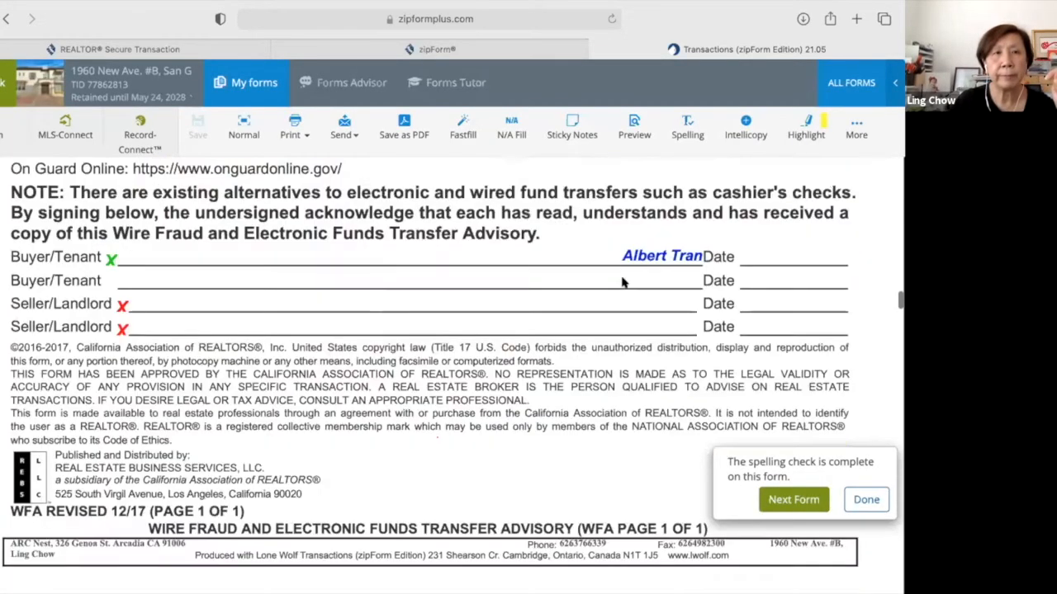
scroll(624, 283, up, 10)
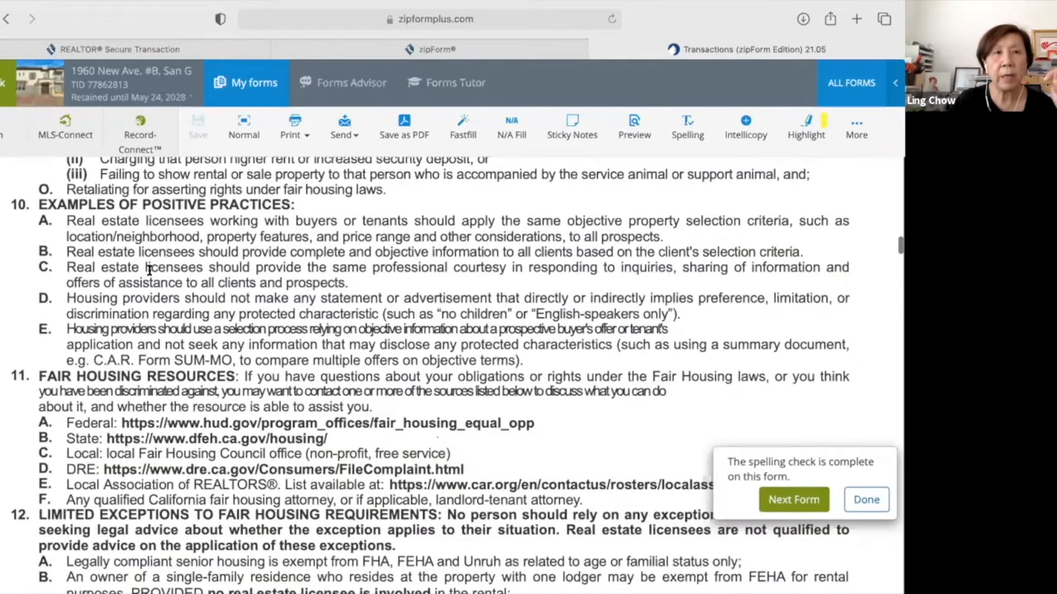
scroll(641, 115, up, 5)
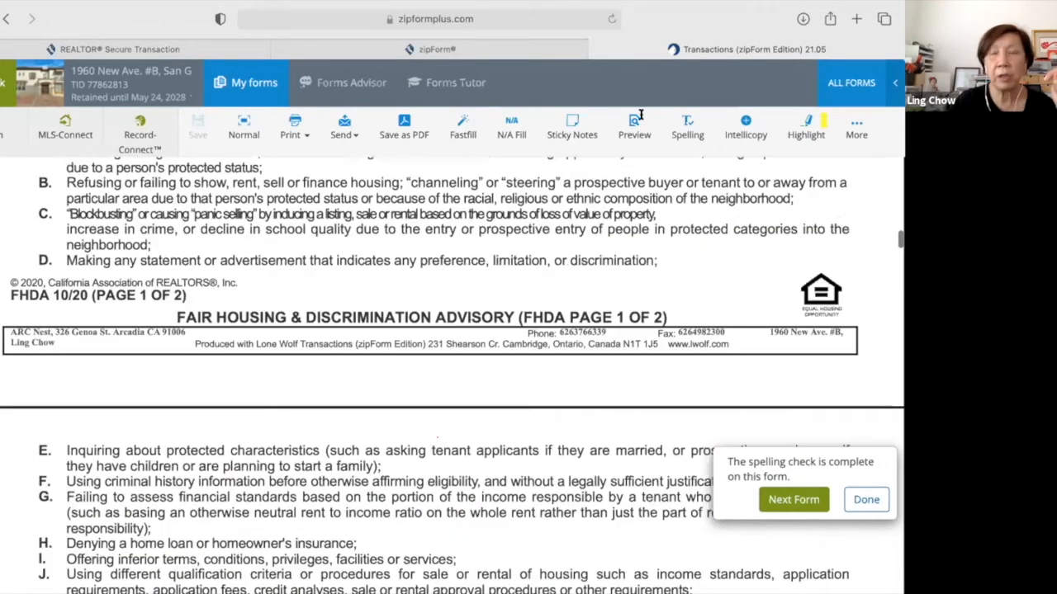
click(642, 121)
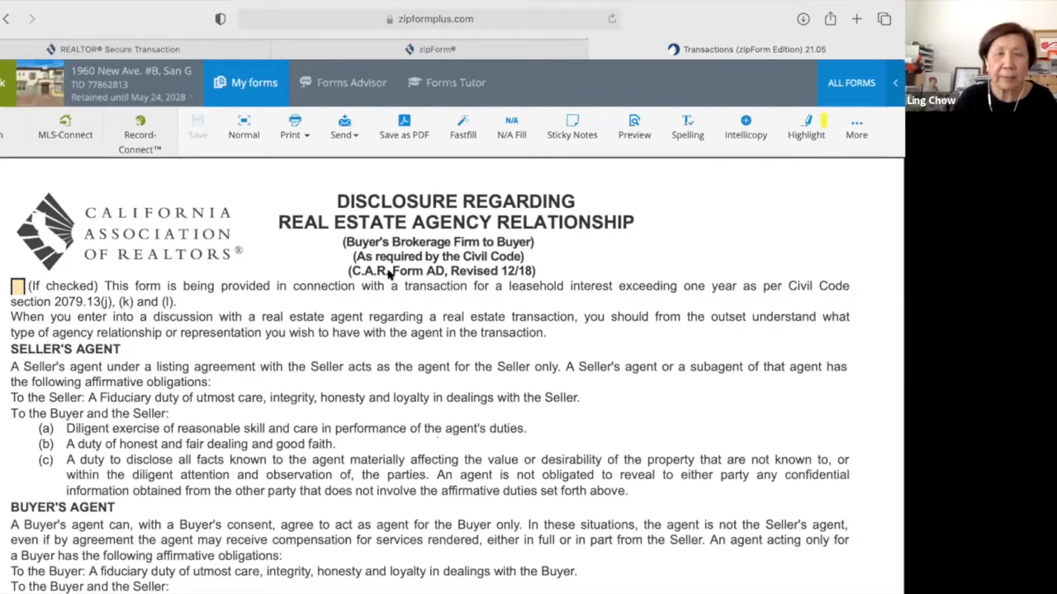
scroll(317, 309, up, 1)
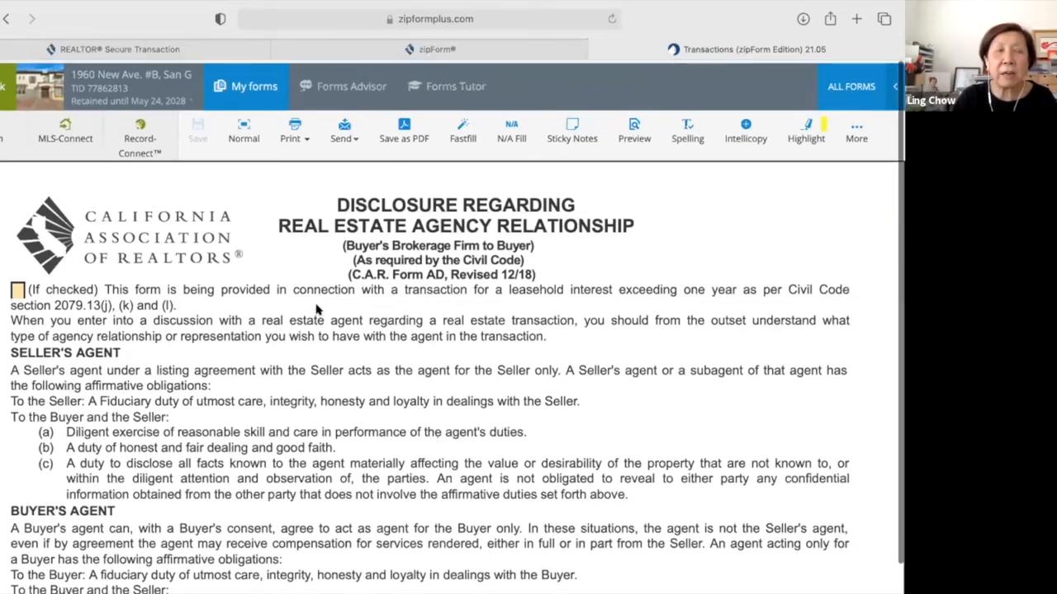
scroll(316, 309, down, 1)
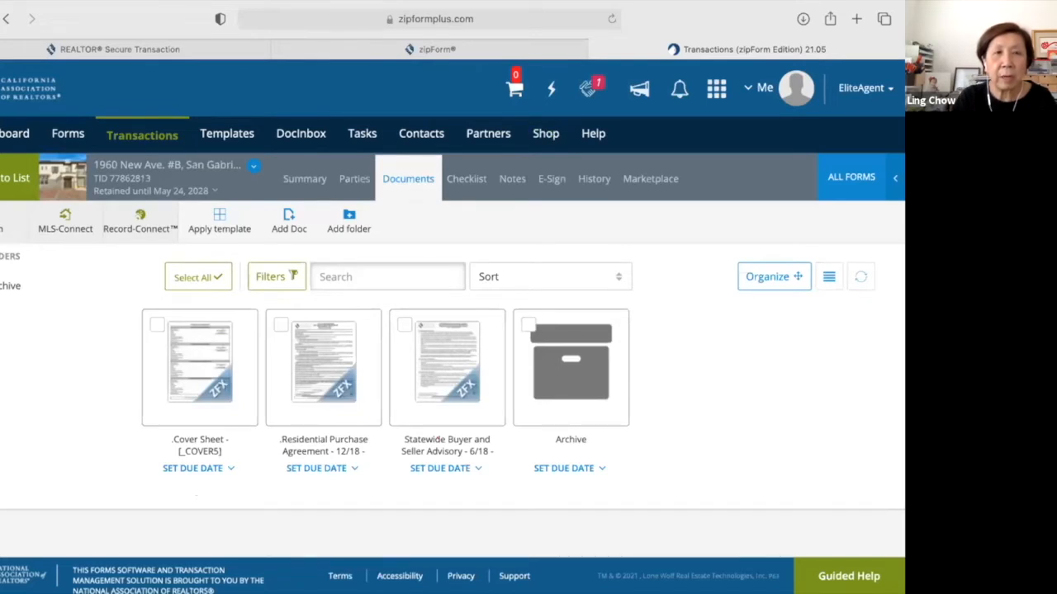
Start the 'Residential Purchase Agreement - 12/18' e-sign packet from the purchase agreement card.
mouse_move(361, 324)
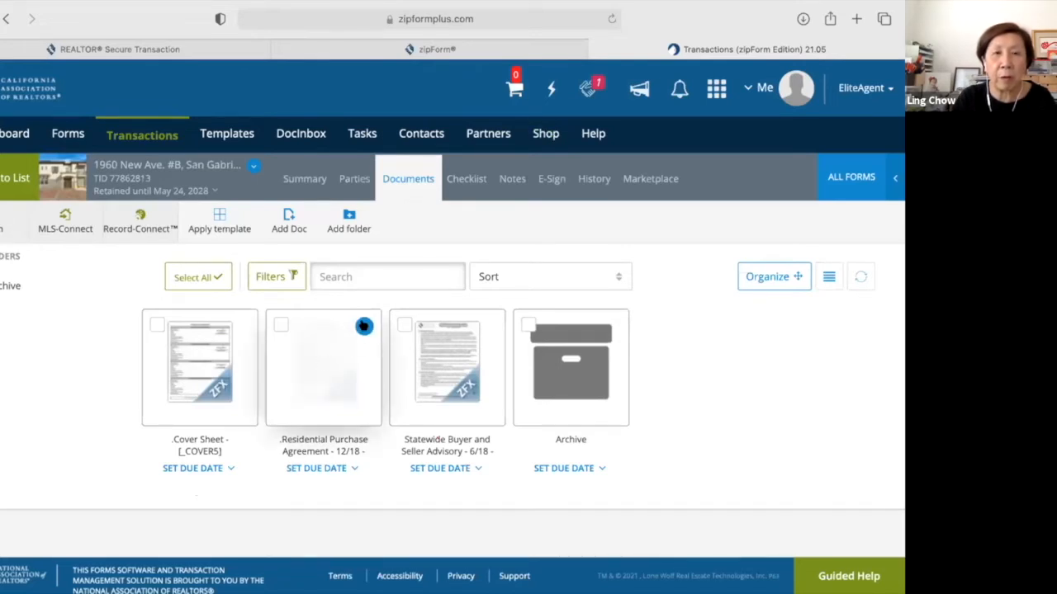
click(364, 327)
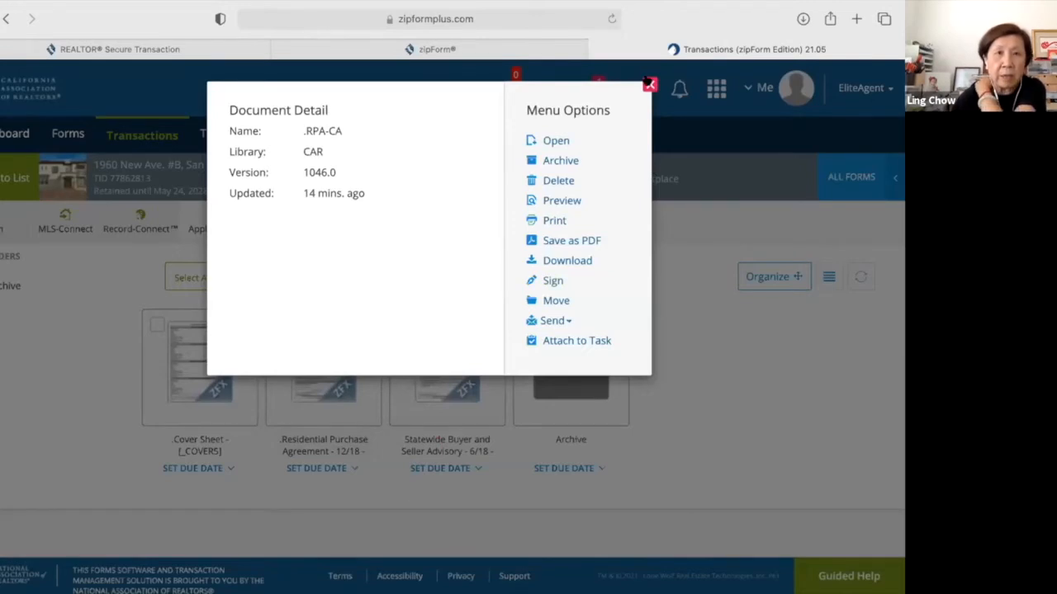
click(319, 399)
click(325, 373)
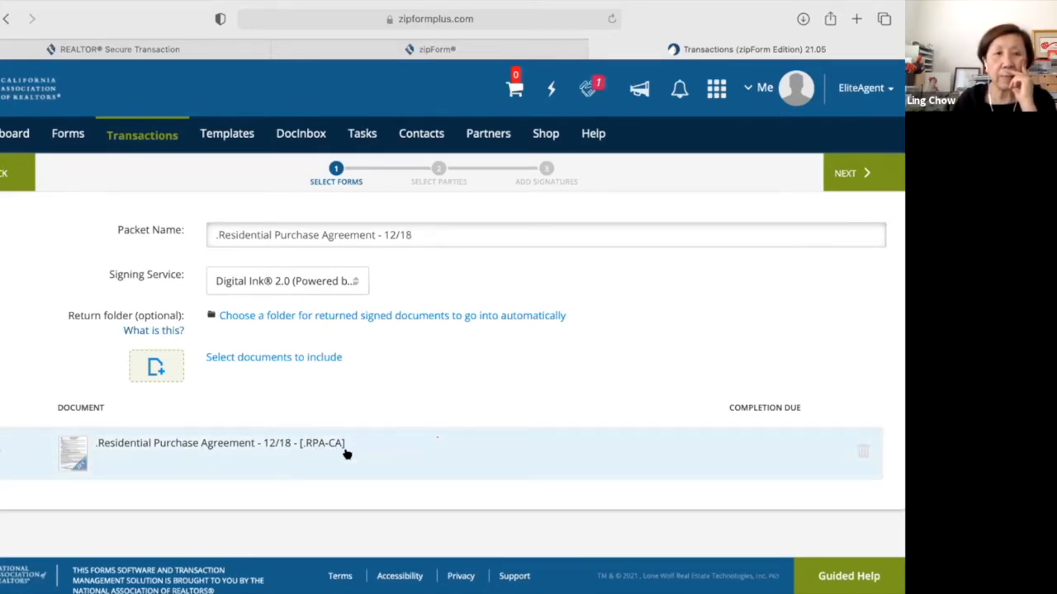
Keep only the RPA in the packet with Digital Ink 2.0 as signing service.
click(319, 357)
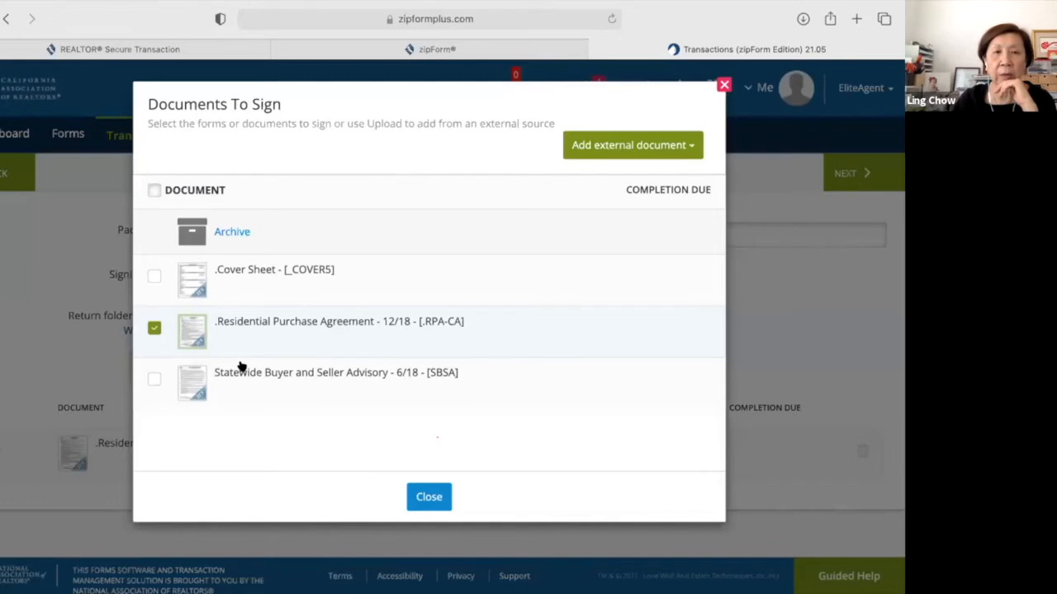
click(428, 498)
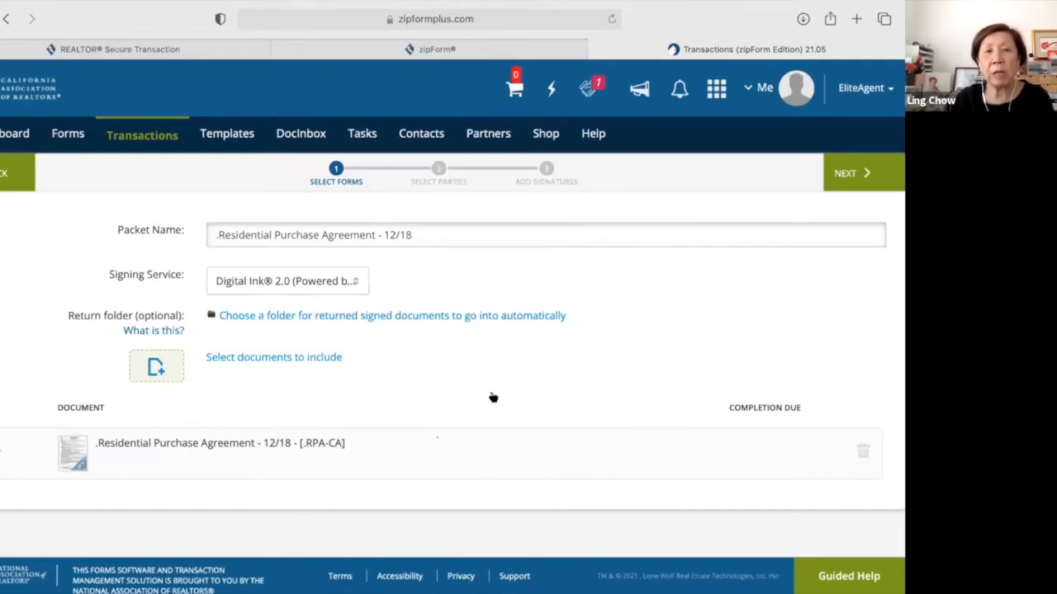
click(355, 284)
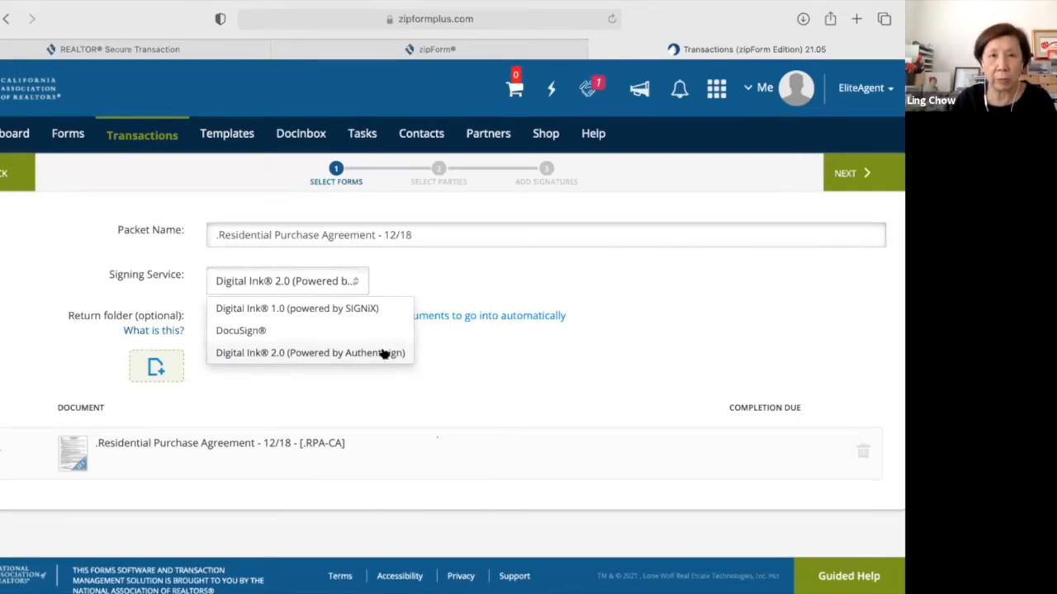
click(391, 376)
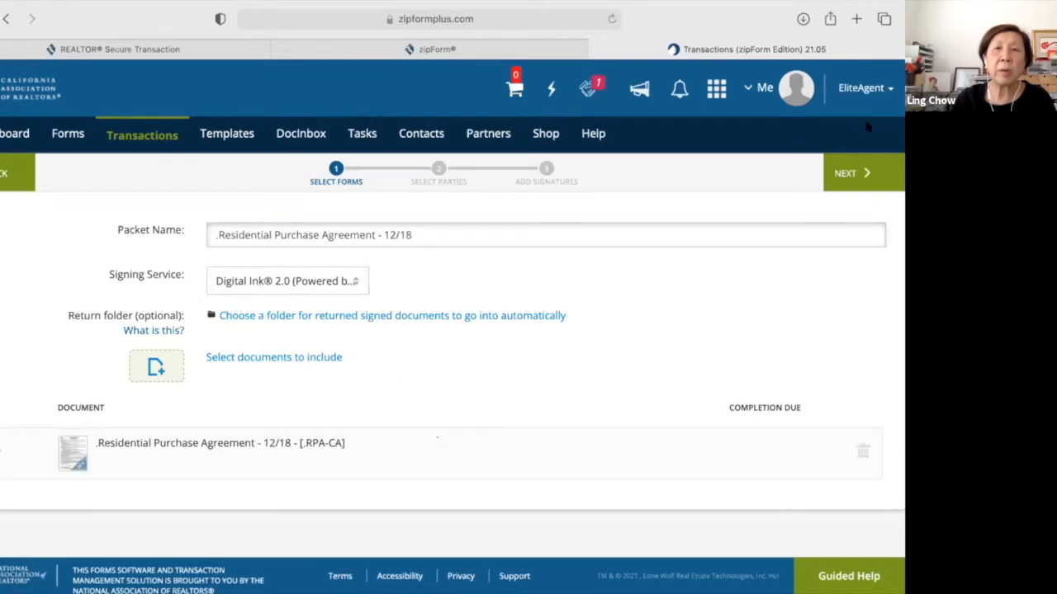
click(856, 175)
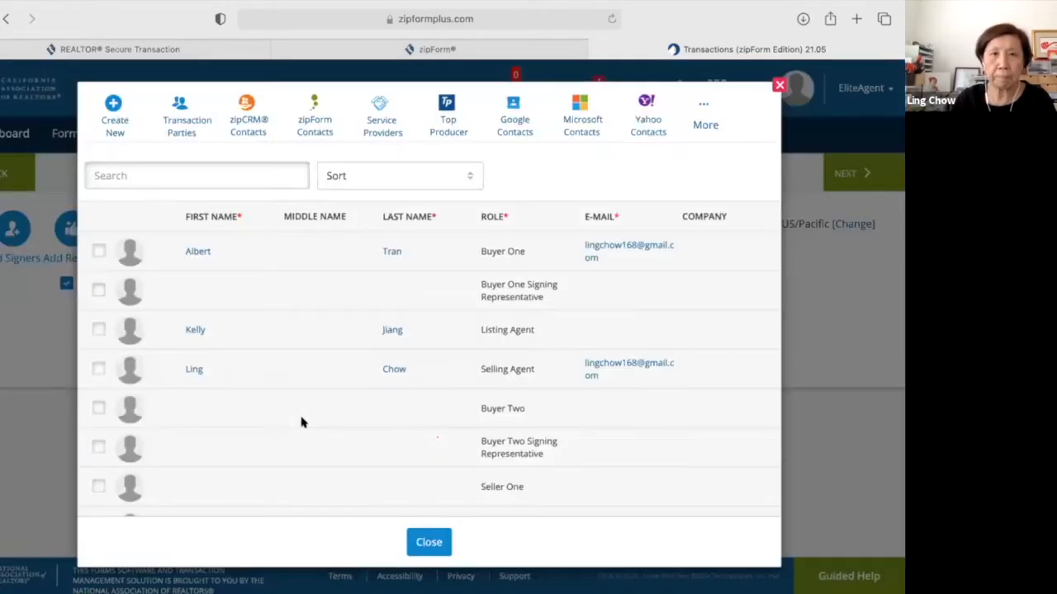
Add Buyer One and the Selling Agent as signers 1 and 2, then view the CC list.
click(95, 250)
click(98, 369)
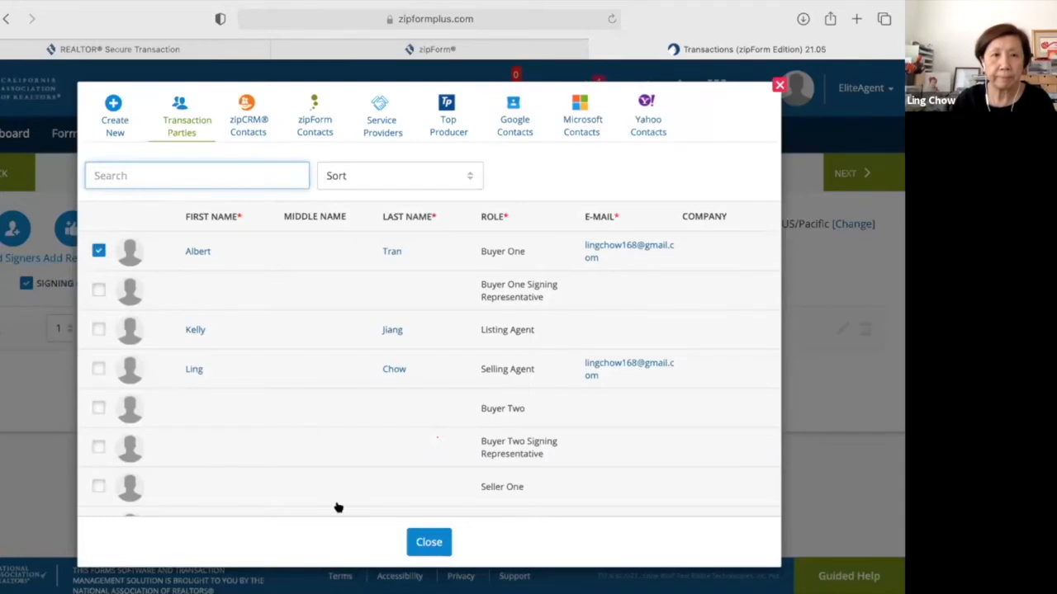
click(429, 544)
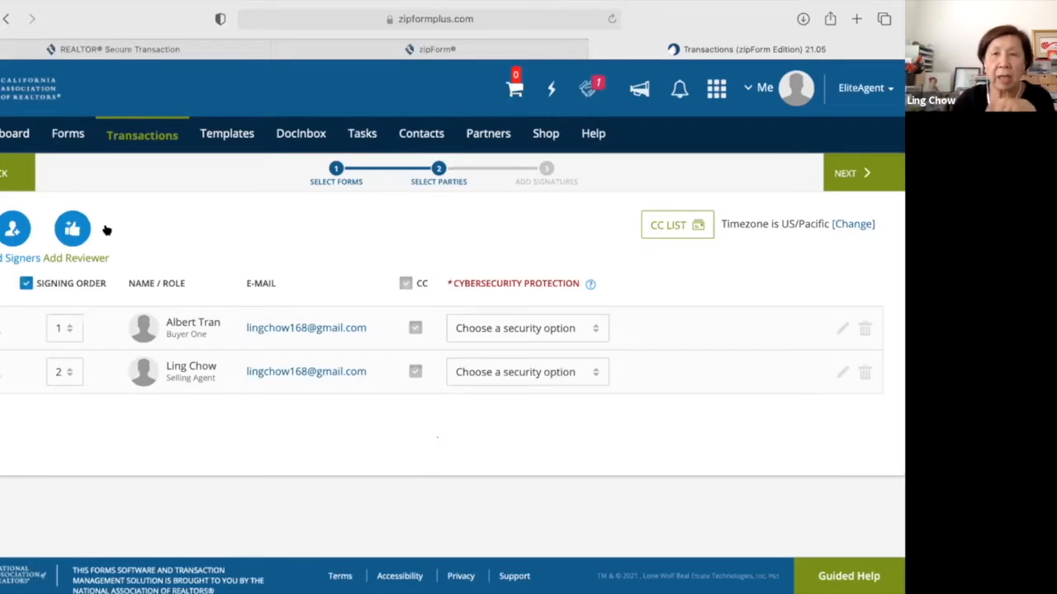
click(682, 225)
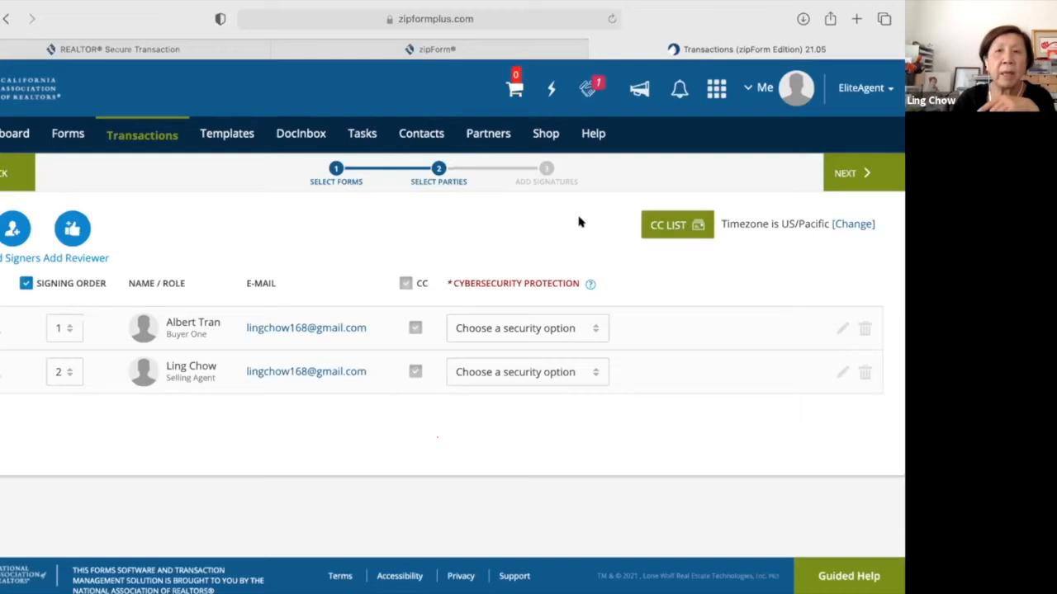
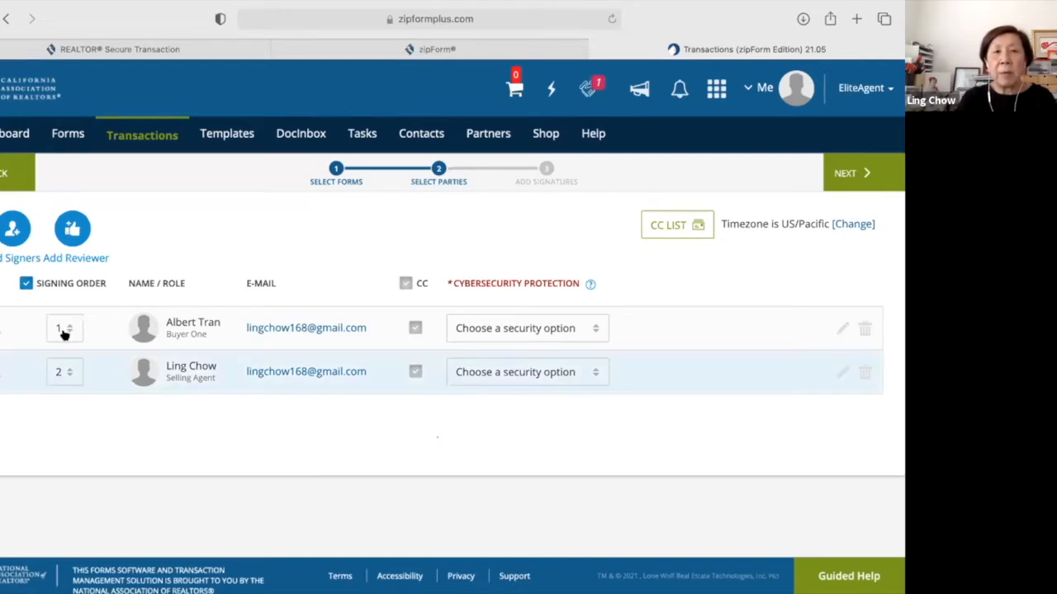
Set the signing order to selling agent 1 and Buyer One 2, then proceed to signature placement.
click(69, 376)
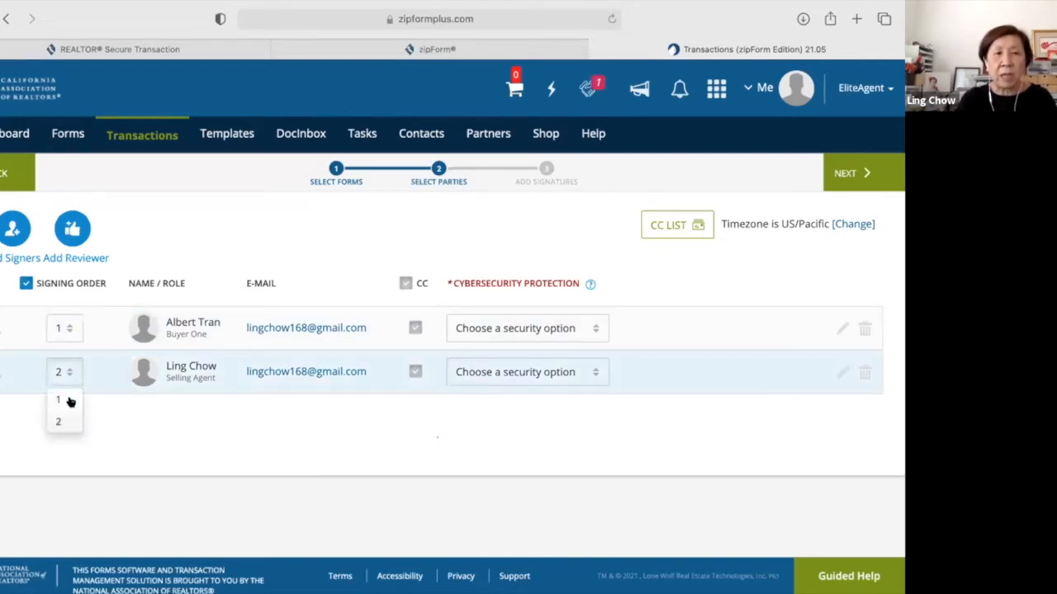
click(70, 402)
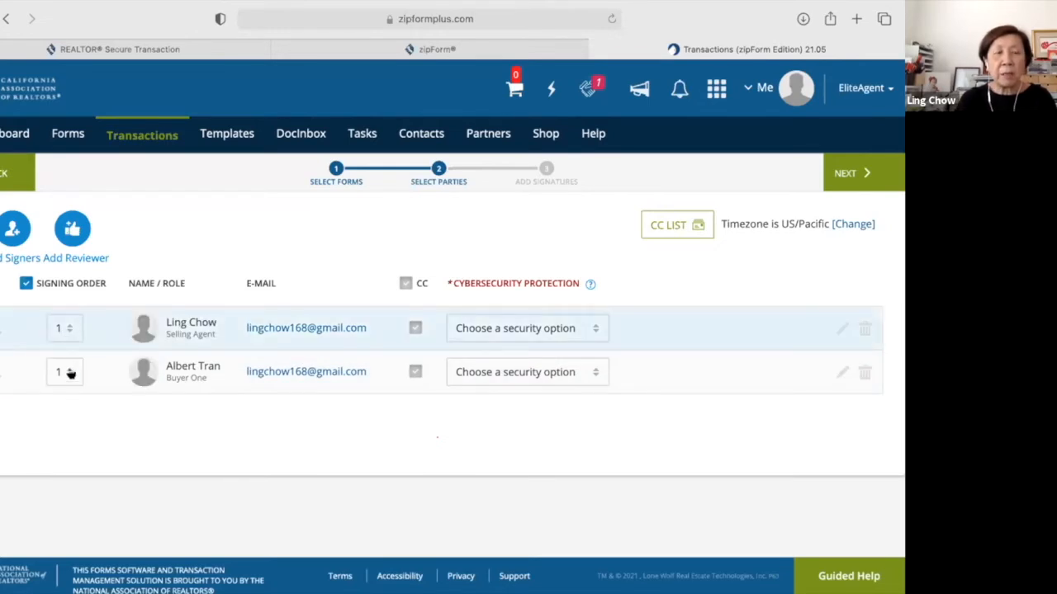
click(64, 422)
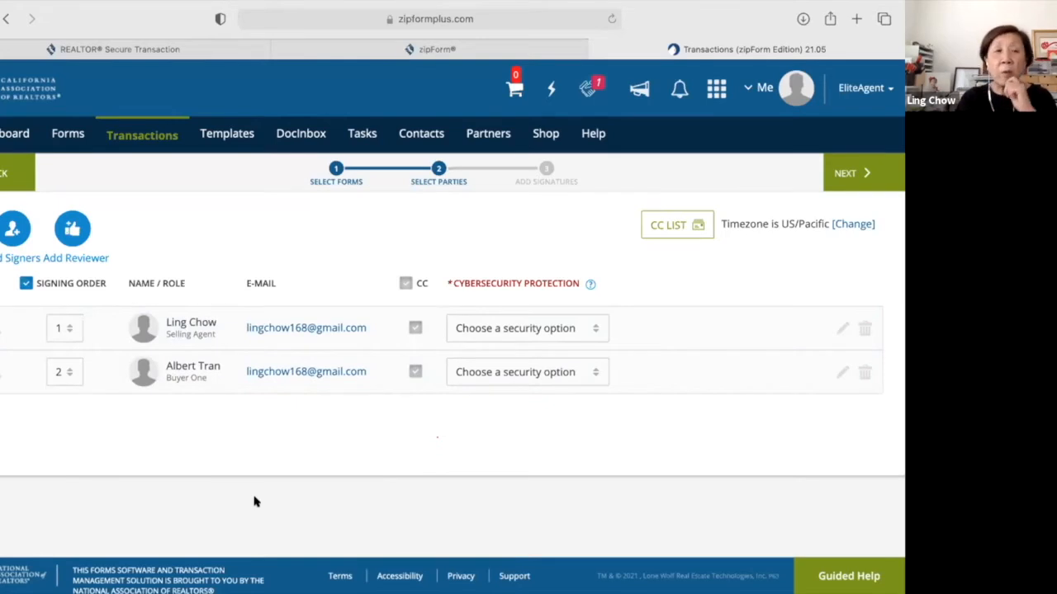
click(70, 376)
click(71, 399)
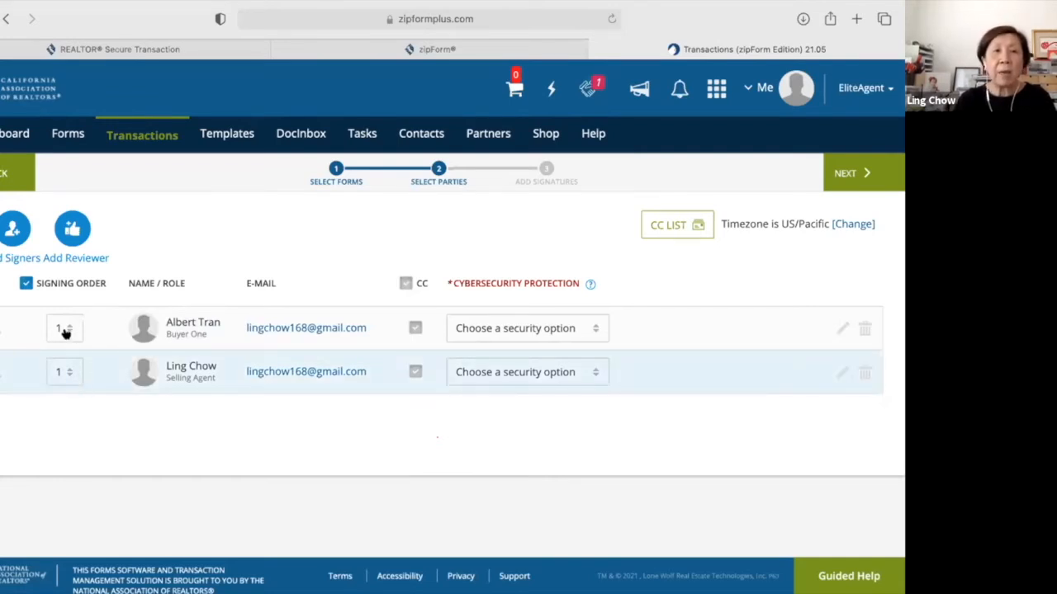
click(63, 373)
click(62, 378)
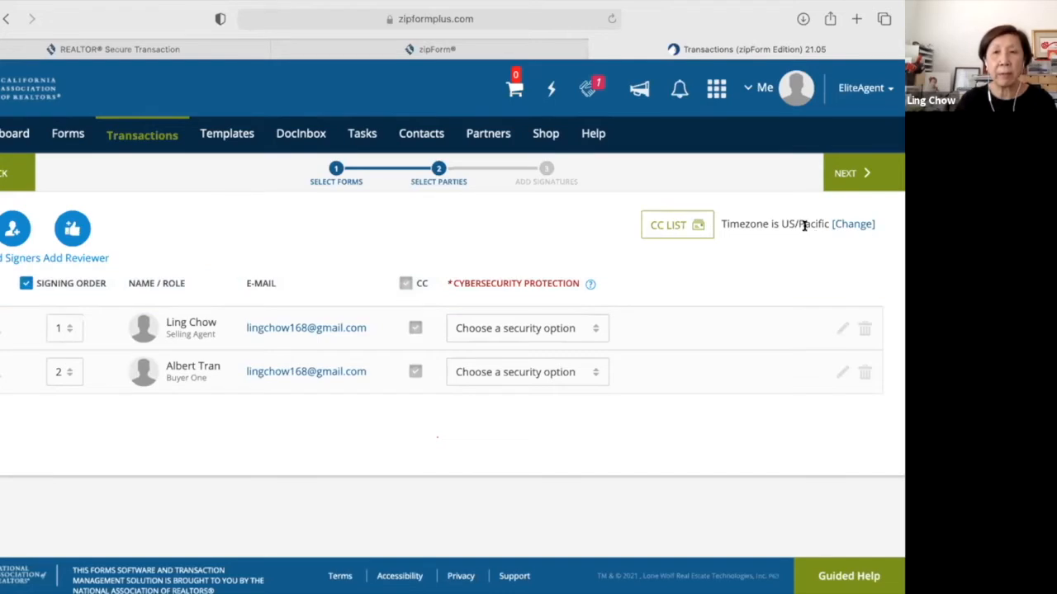
click(846, 174)
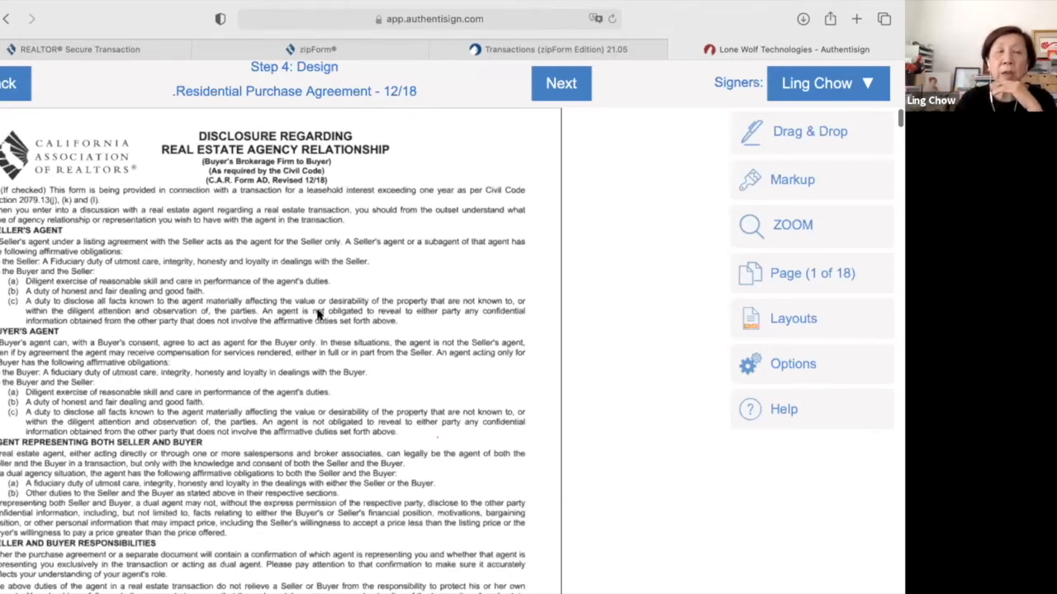
scroll(319, 314, down, 1)
scroll(319, 314, down, 3)
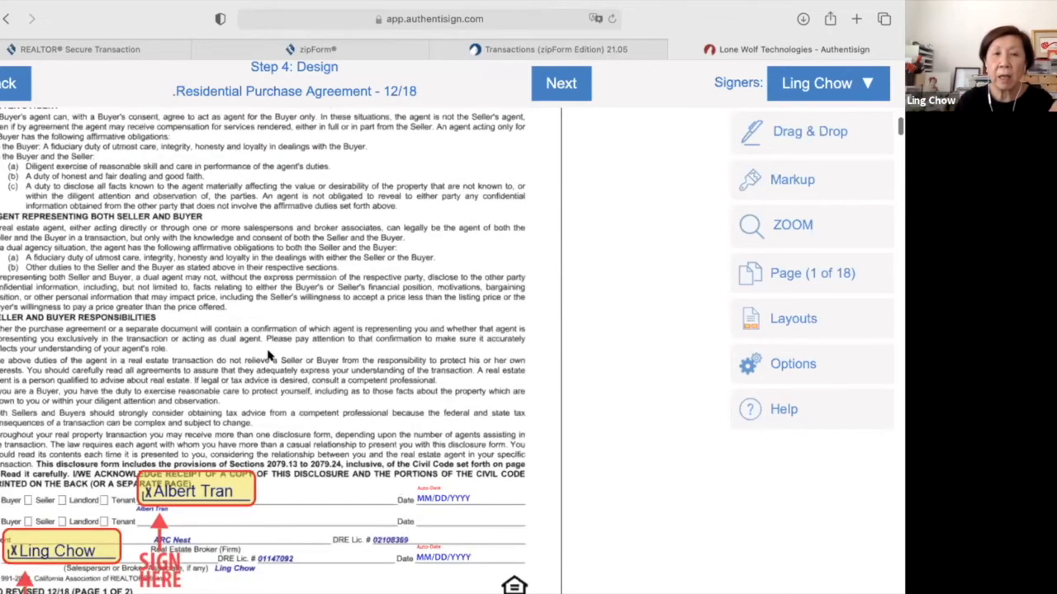
scroll(283, 380, down, 1)
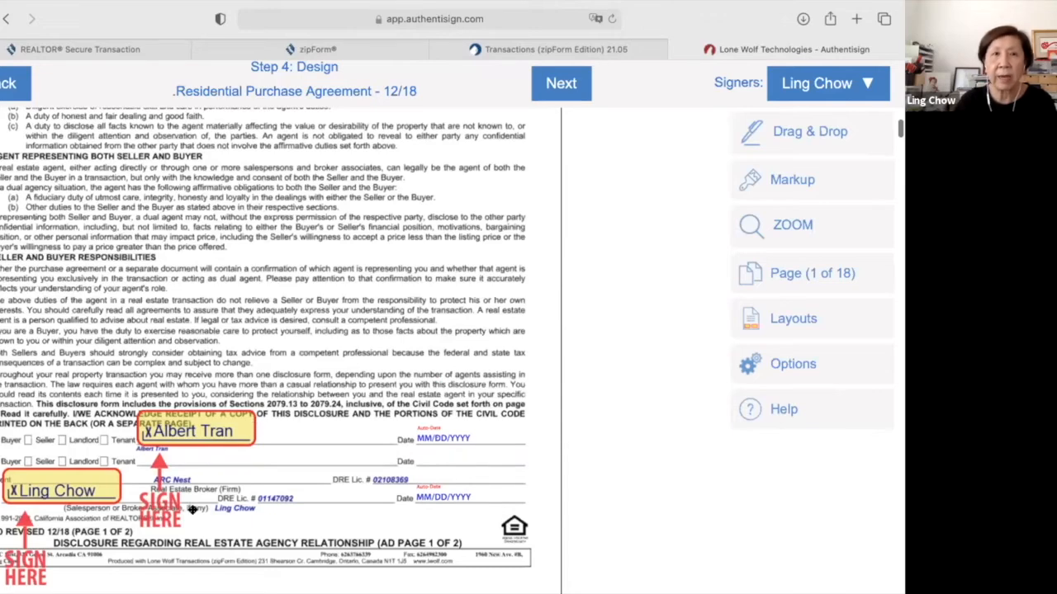
scroll(191, 510, down, 6)
scroll(748, 183, up, 5)
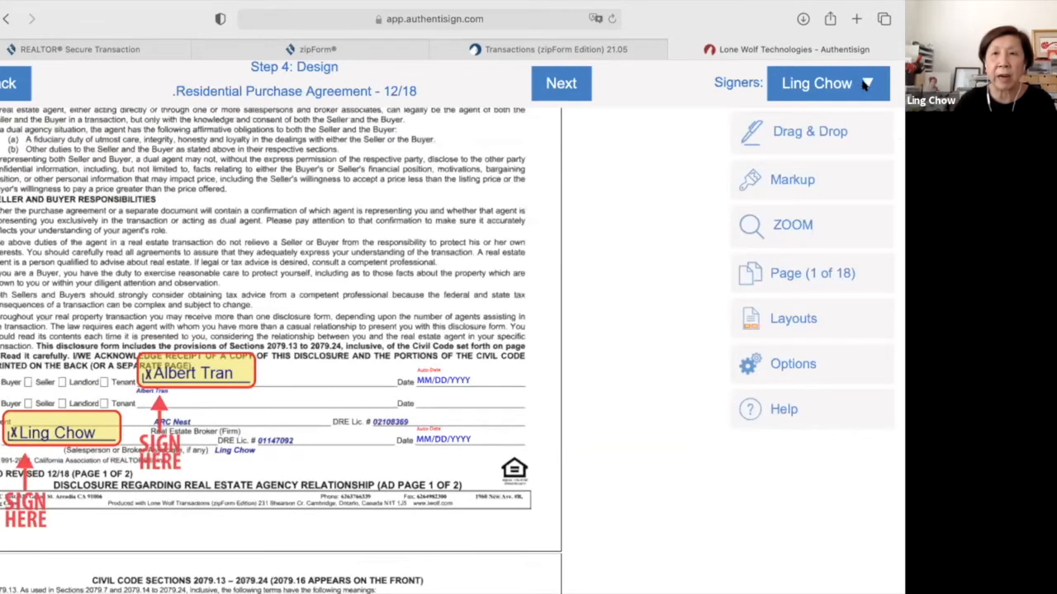
click(863, 85)
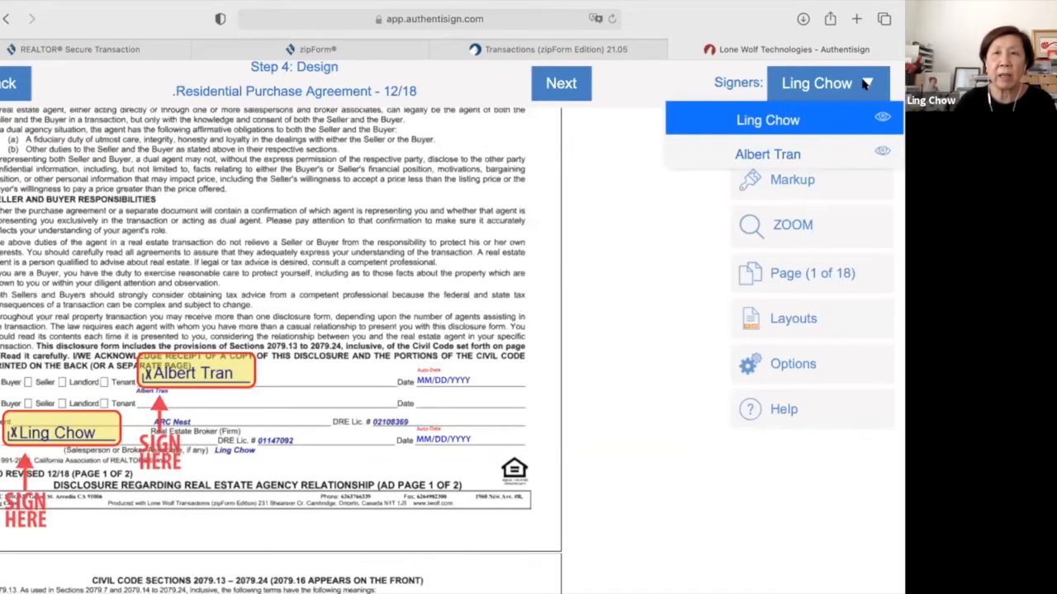
click(314, 385)
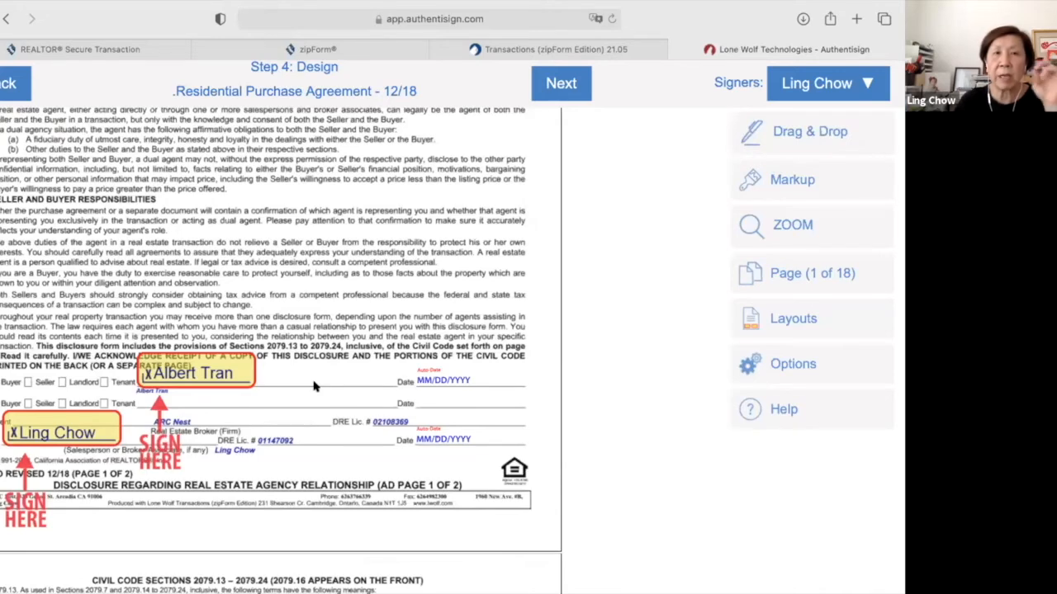
scroll(313, 386, down, 10)
scroll(314, 386, down, 10)
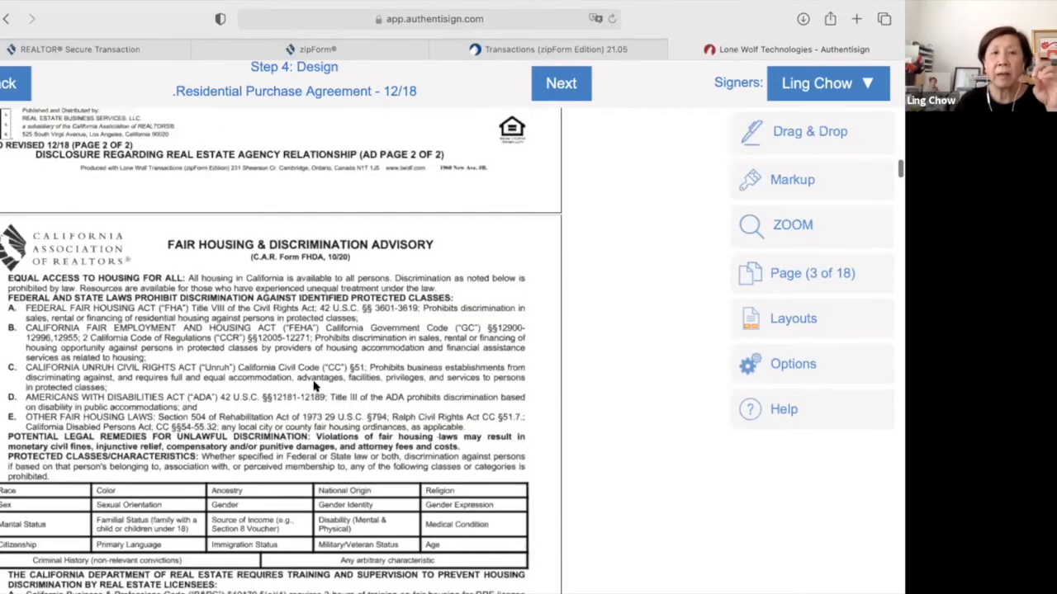
scroll(314, 386, down, 10)
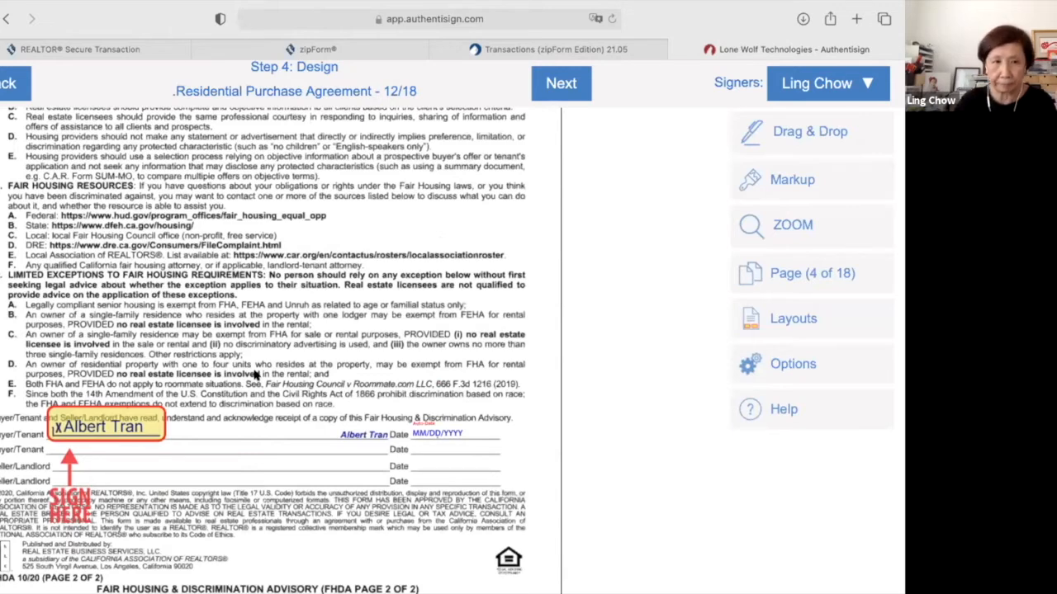
scroll(254, 376, down, 10)
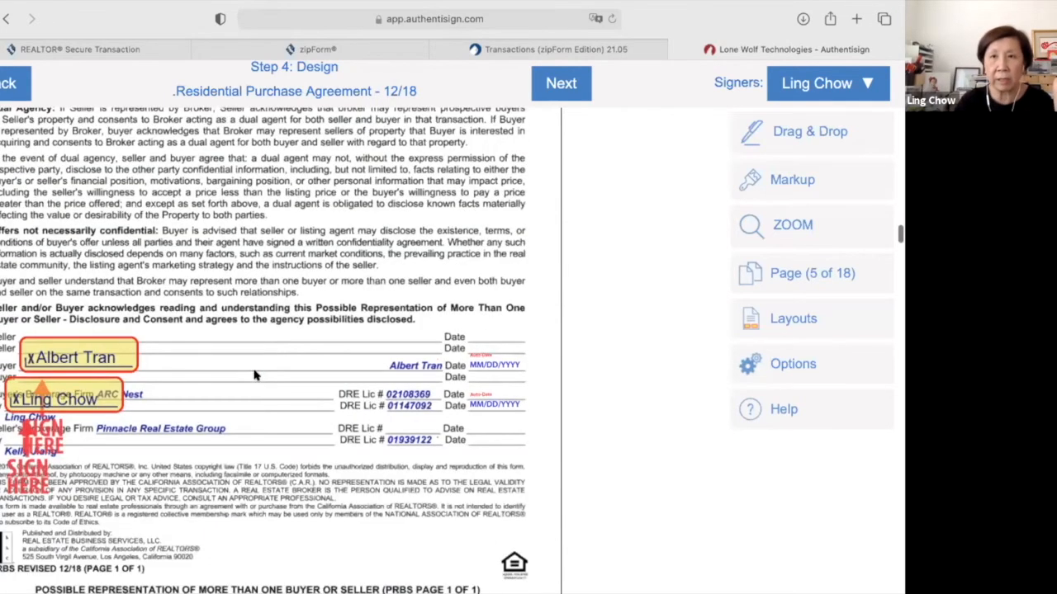
scroll(255, 376, down, 10)
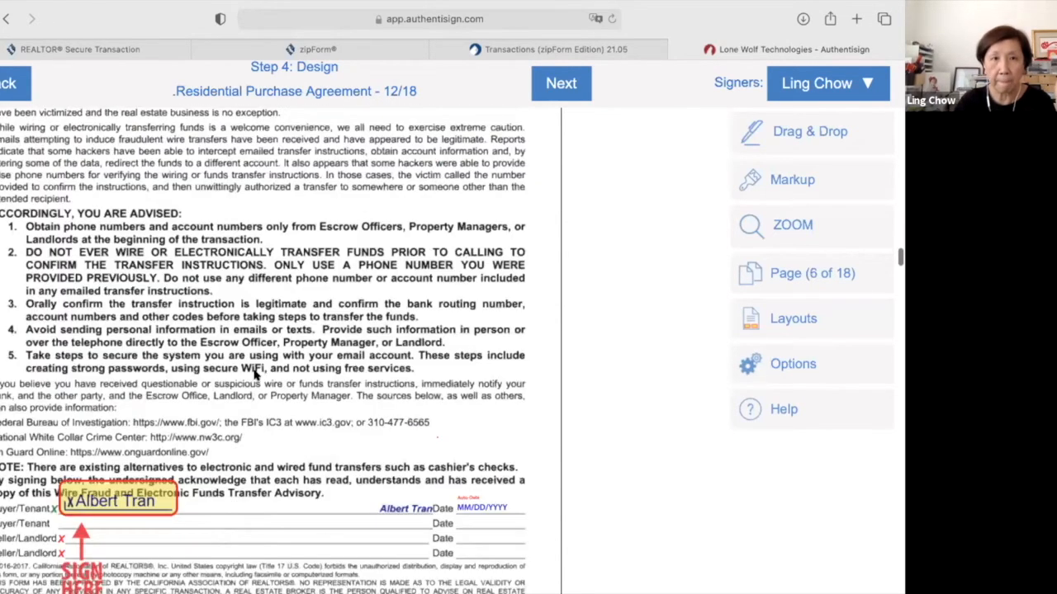
scroll(254, 376, up, 3)
scroll(254, 376, down, 8)
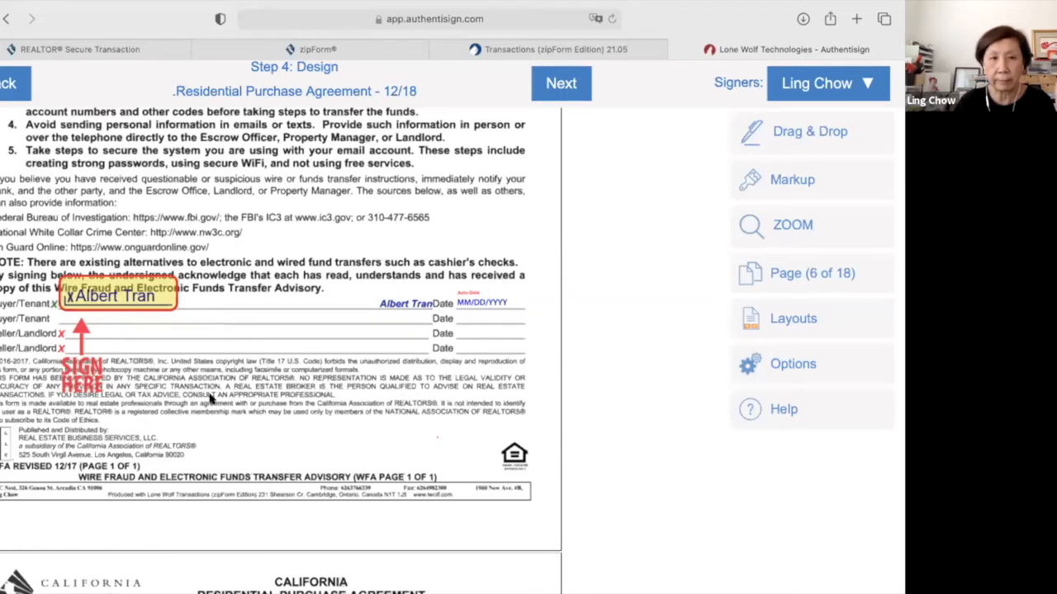
scroll(211, 399, down, 10)
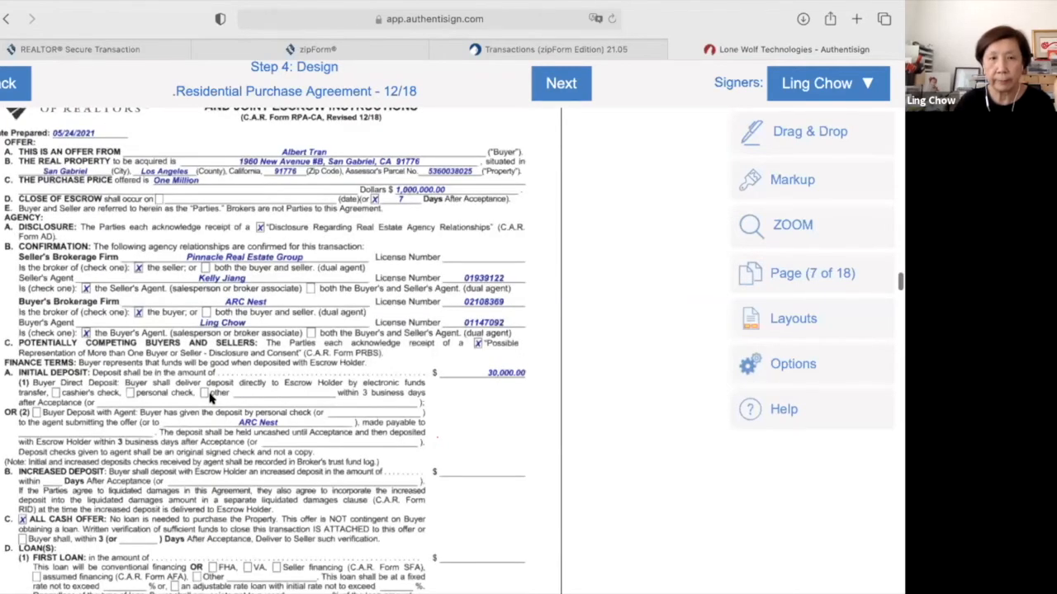
Scroll through the purchase agreement pages to review them before finalizing the signing setup.
scroll(210, 399, down, 5)
scroll(210, 399, down, 10)
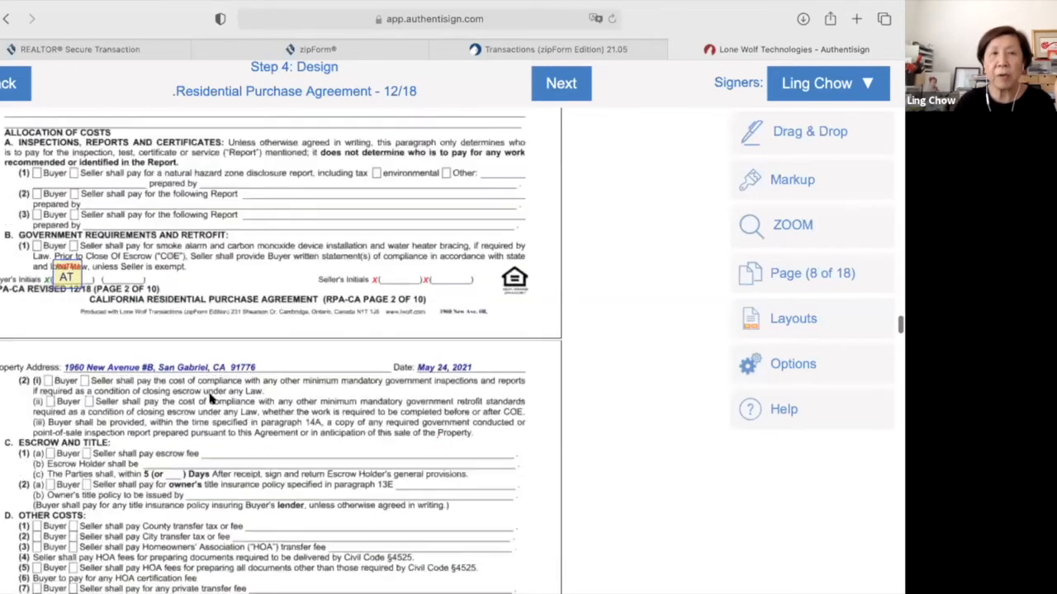
scroll(210, 399, up, 2)
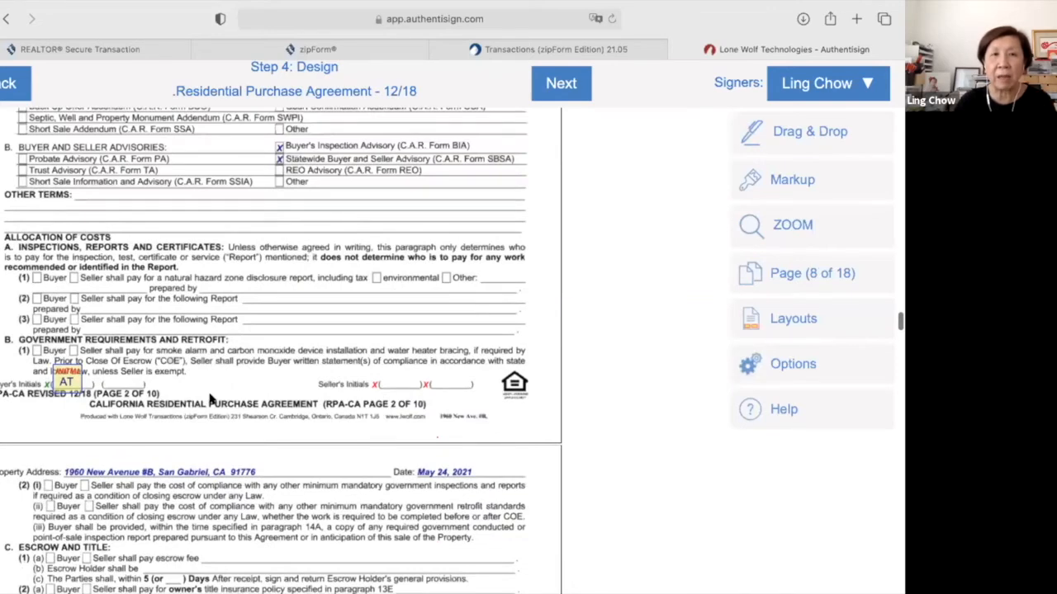
scroll(210, 399, up, 10)
scroll(210, 399, down, 3)
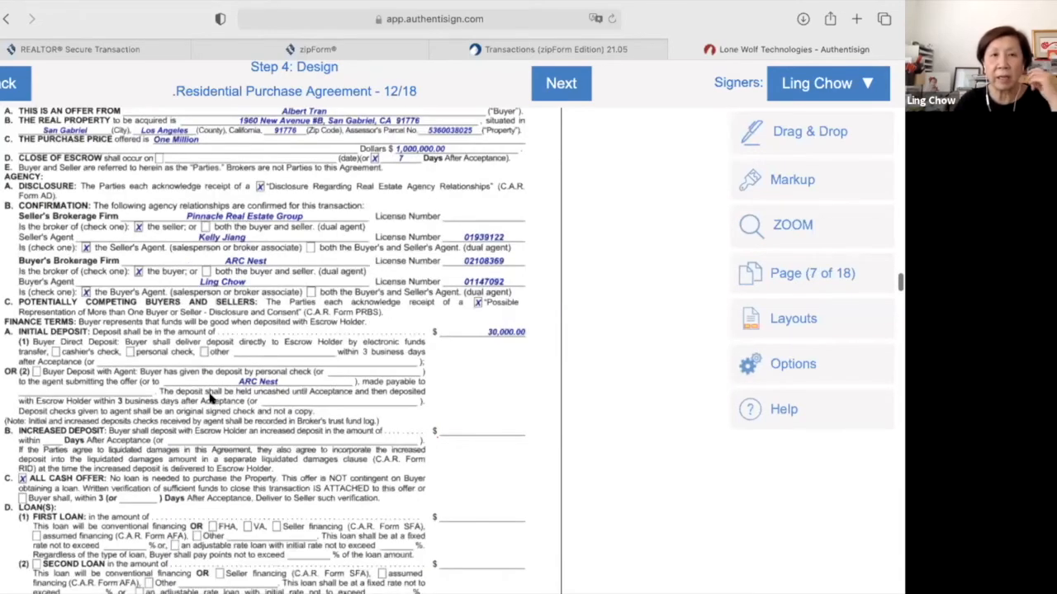
scroll(210, 399, down, 15)
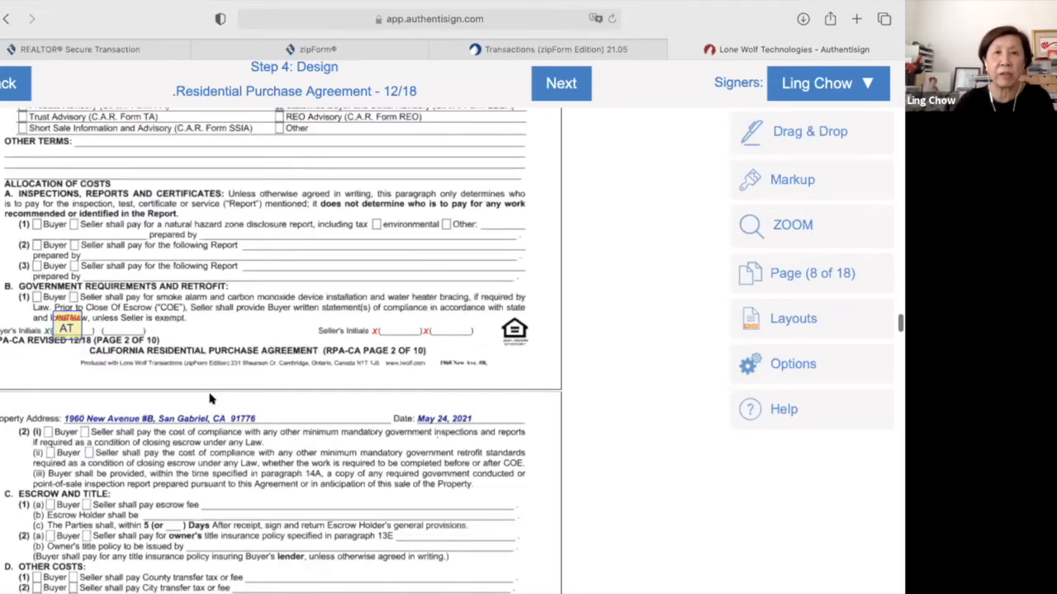
scroll(211, 388, down, 9)
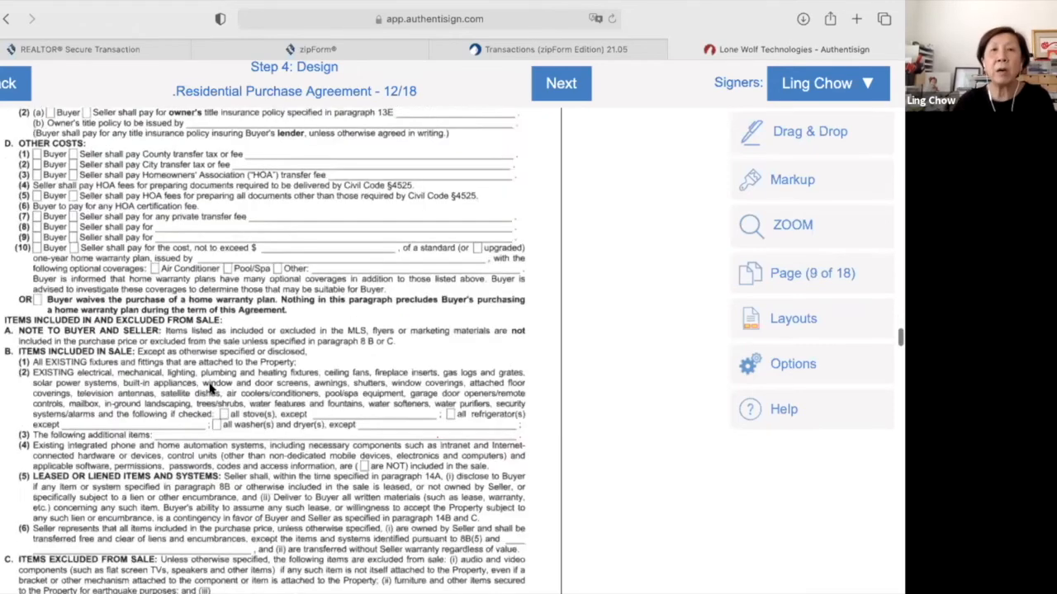
scroll(211, 388, down, 9)
scroll(482, 160, up, 18)
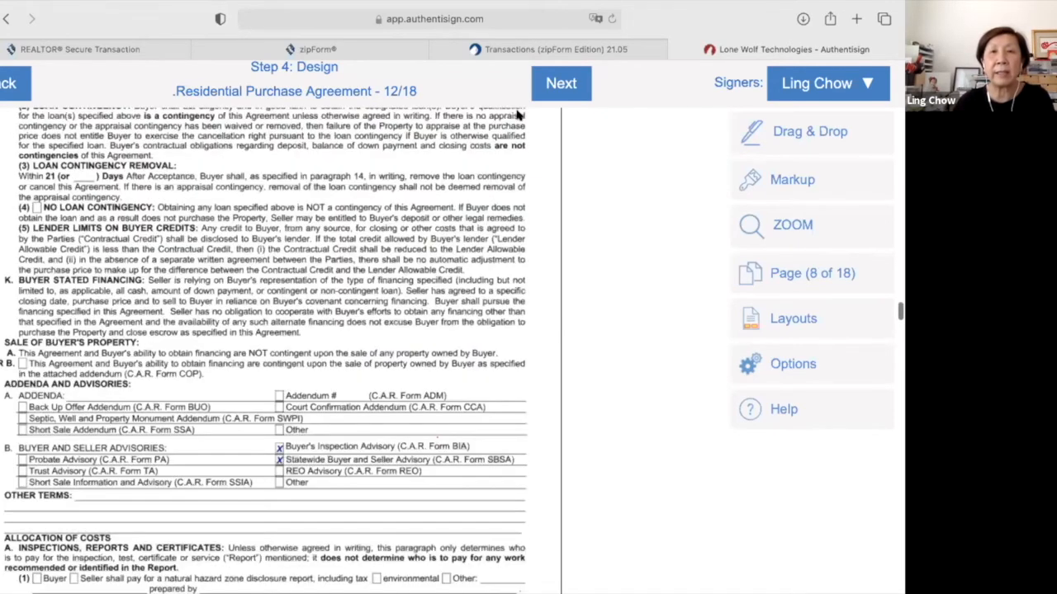
scroll(562, 93, up, 12)
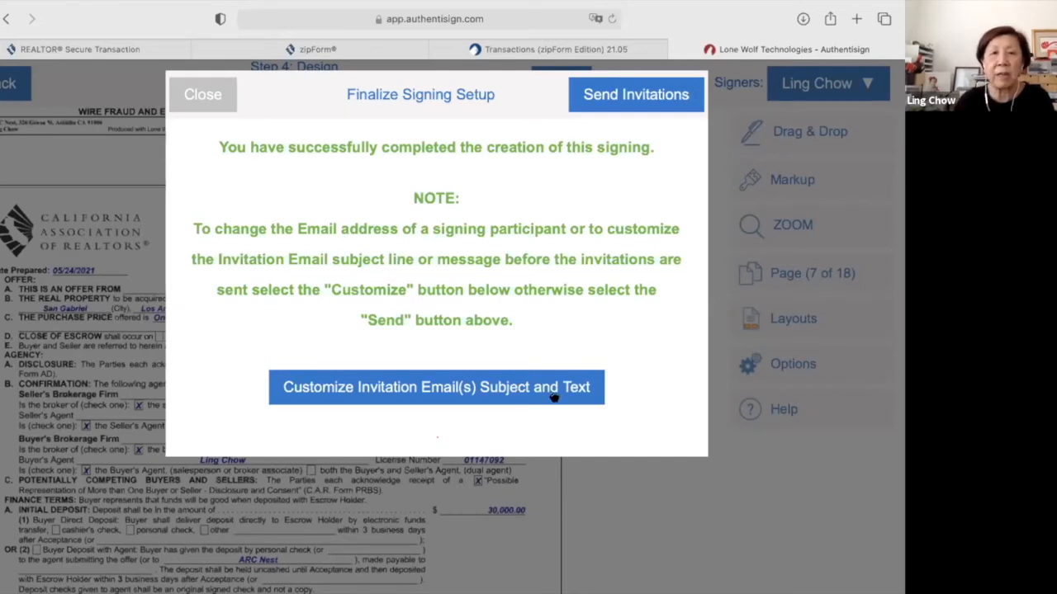
Set the second signer's invitation email subject to 'This is Purchase Agreement'.
click(500, 403)
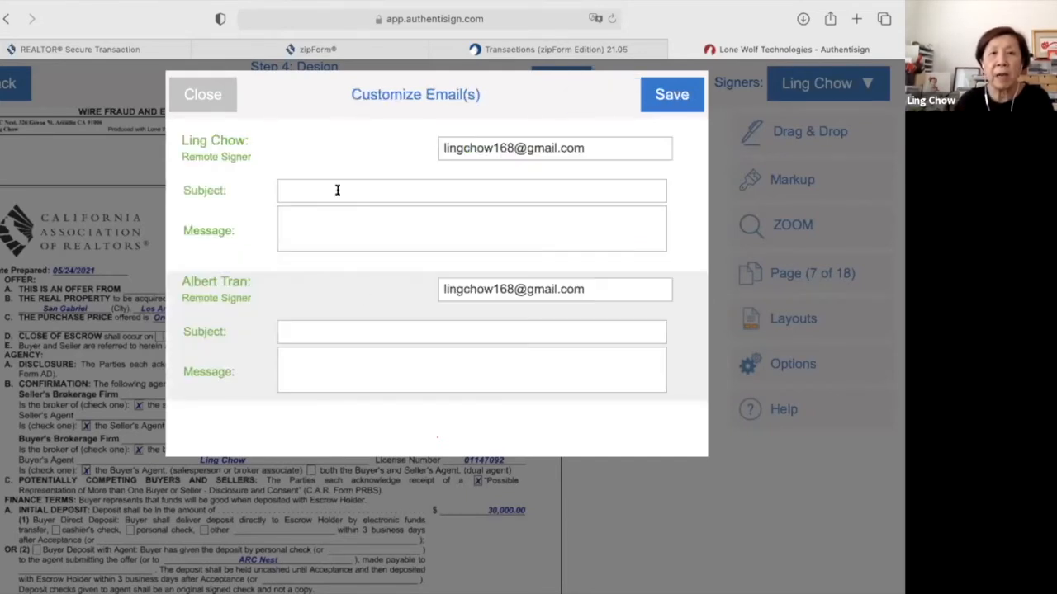
click(327, 322)
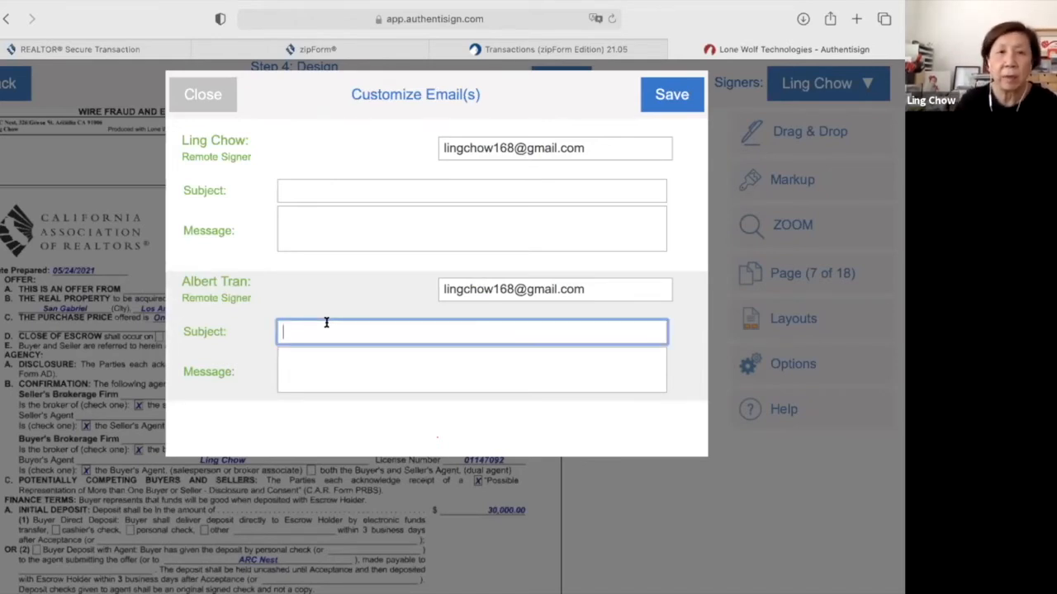
text(This is )
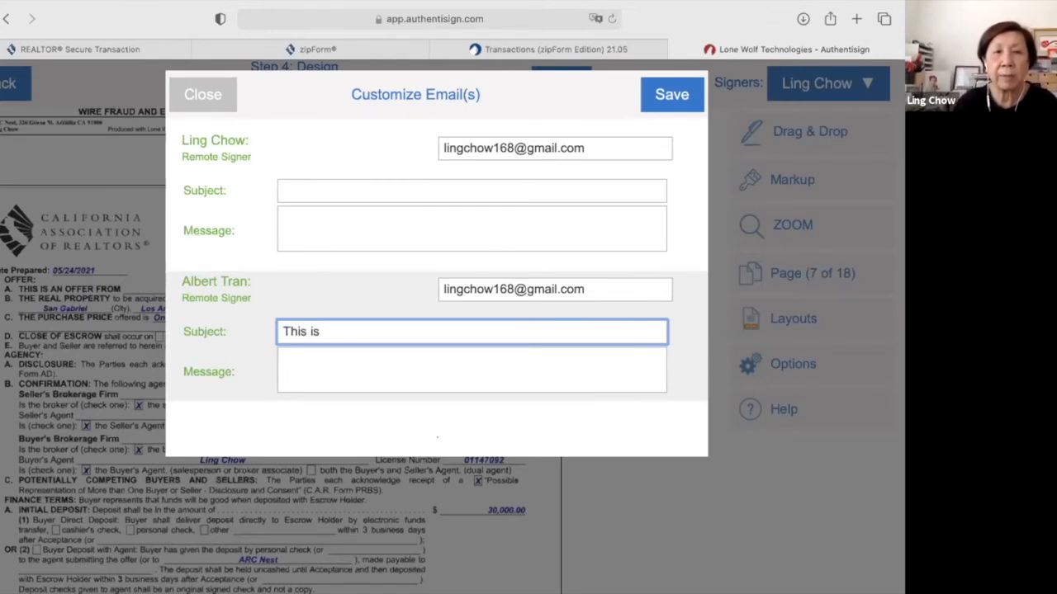
text(Purchase Agreent)
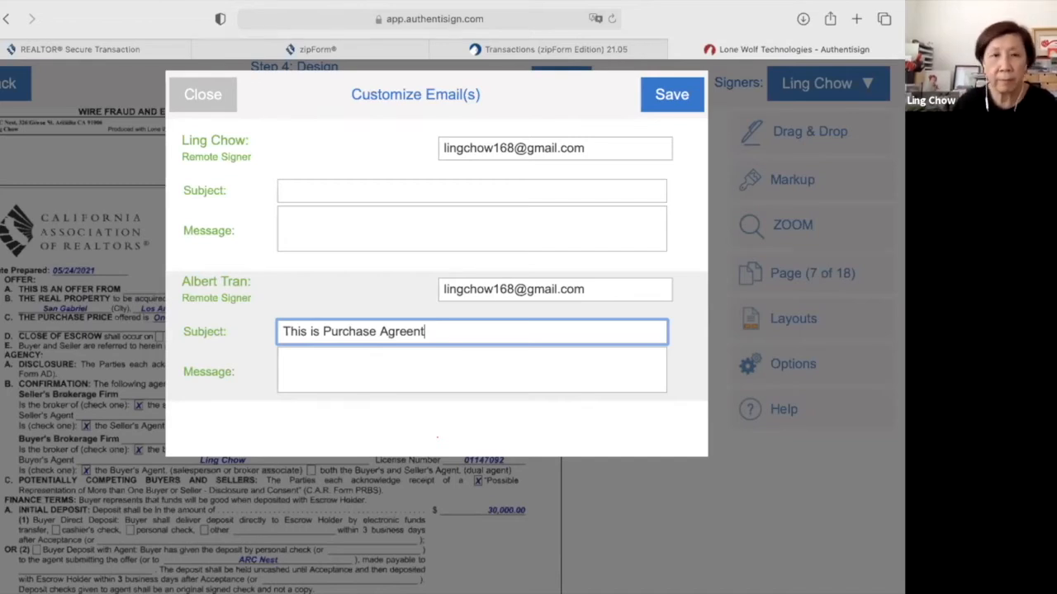
key(BackSpace)
key(BackSpace)
text(ment)
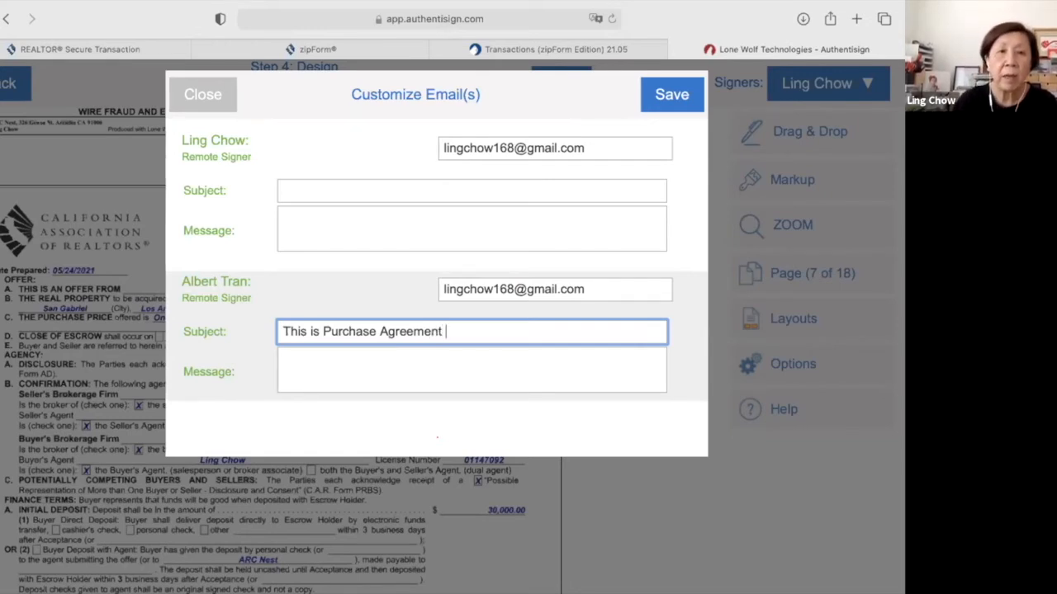
Add the message 'Please sign via esignatures', save the emails and send the invitations.
click(292, 353)
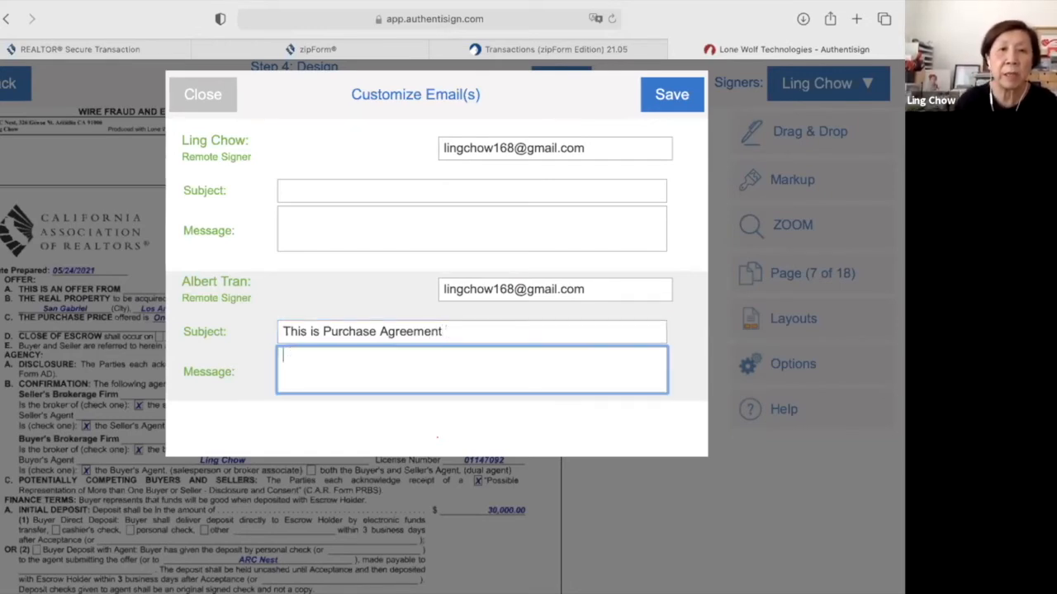
text(Please si)
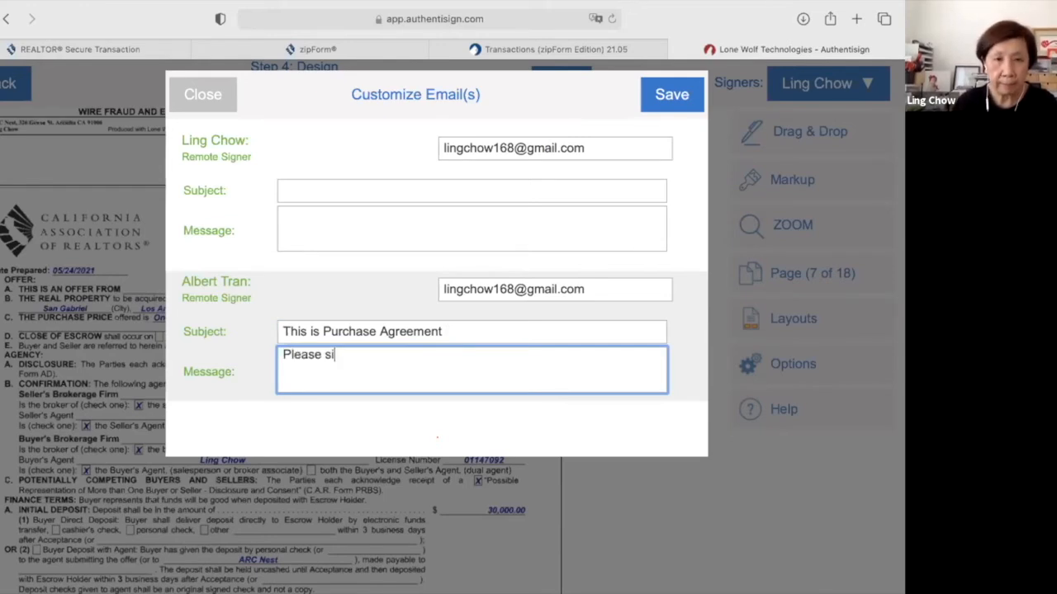
text(gn)
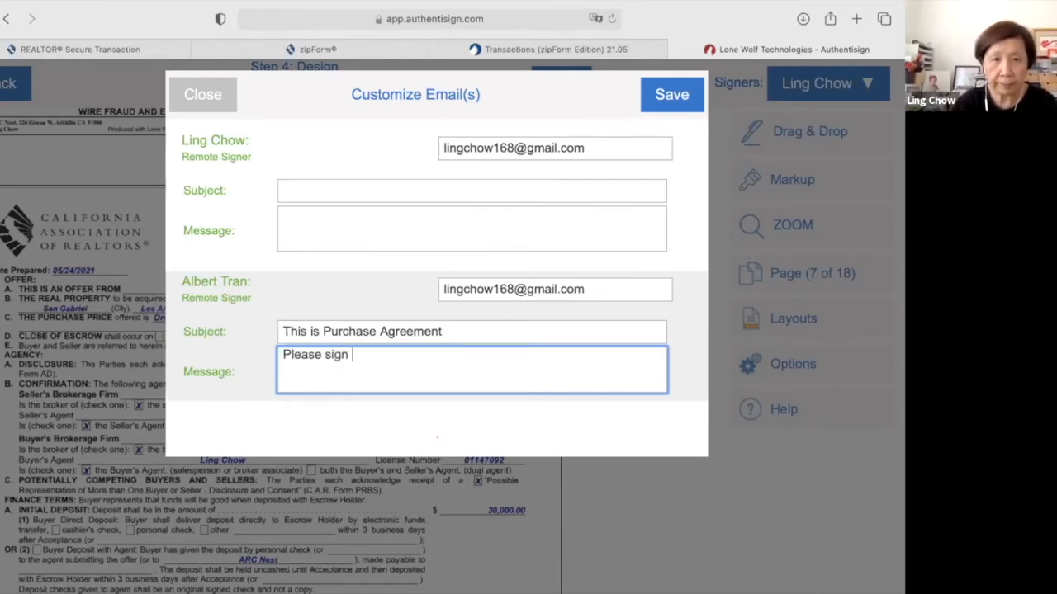
text( via esing)
key(BackSpace)
key(BackSpace)
text(natures)
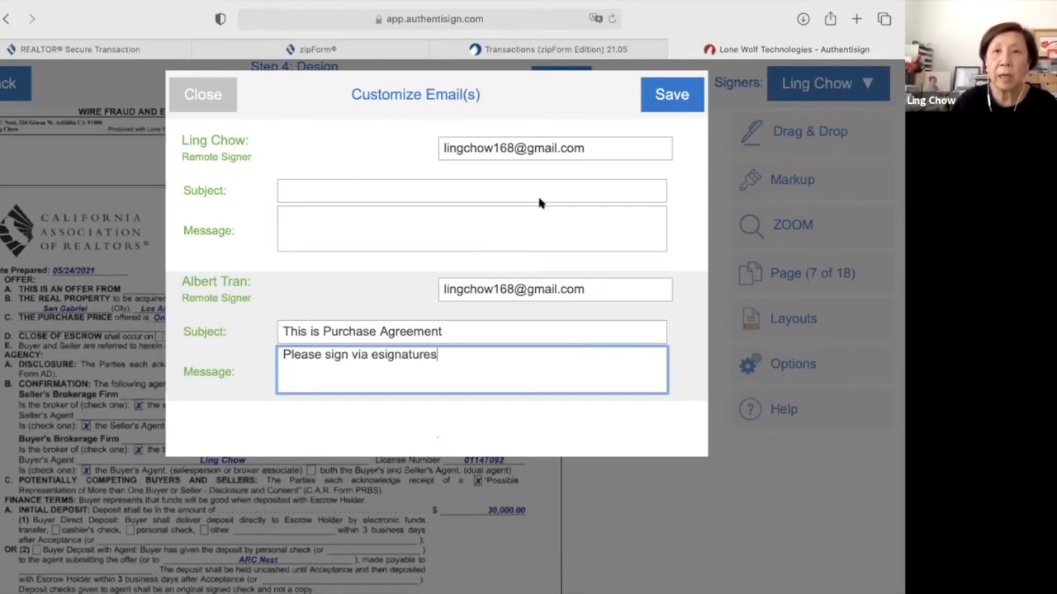
click(671, 97)
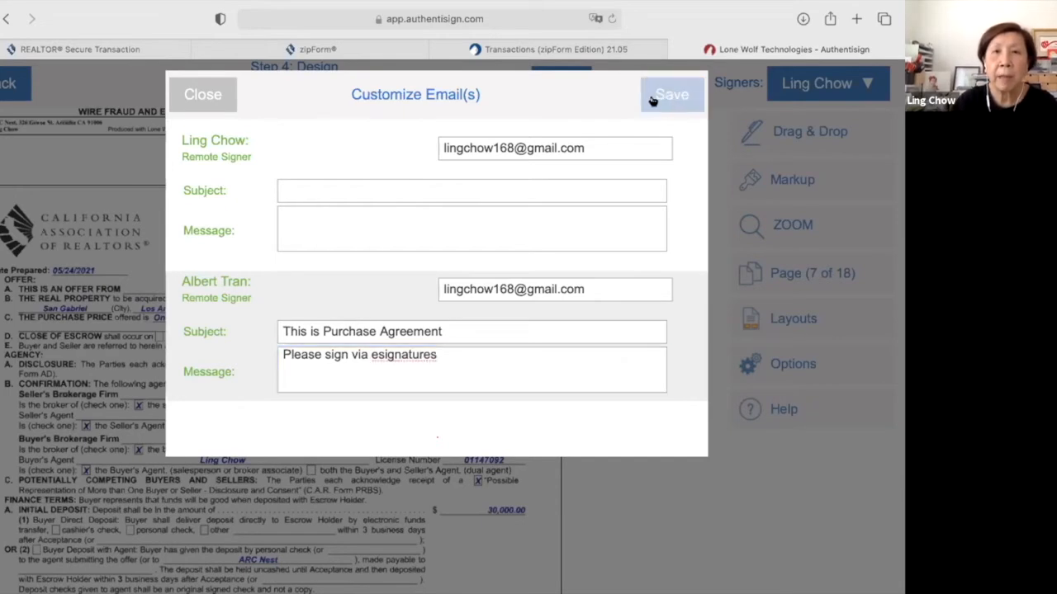
click(653, 98)
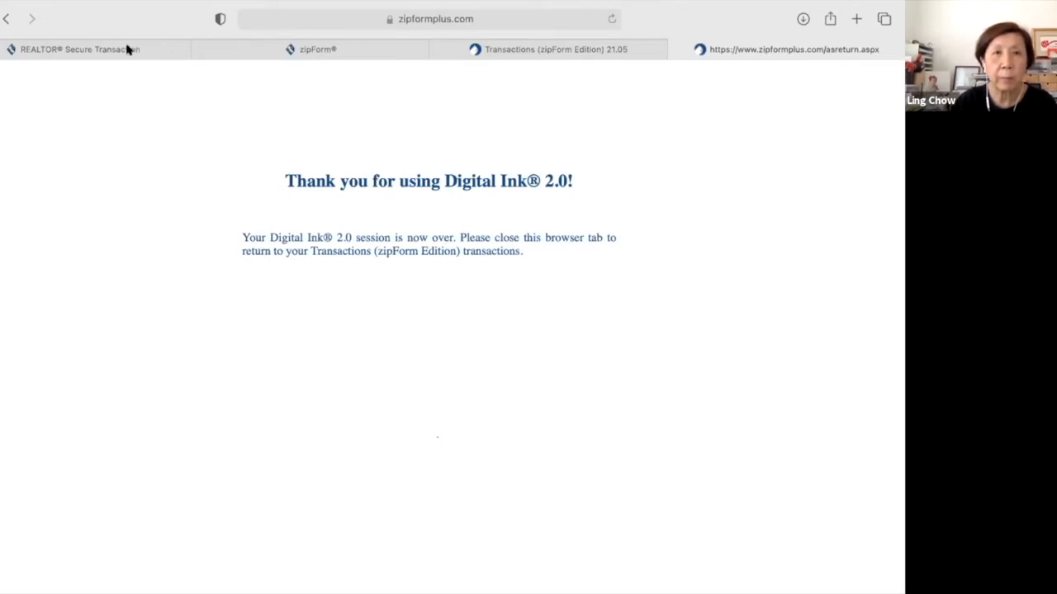
Open a new Safari tab from the Digital Ink thank-you page.
click(858, 20)
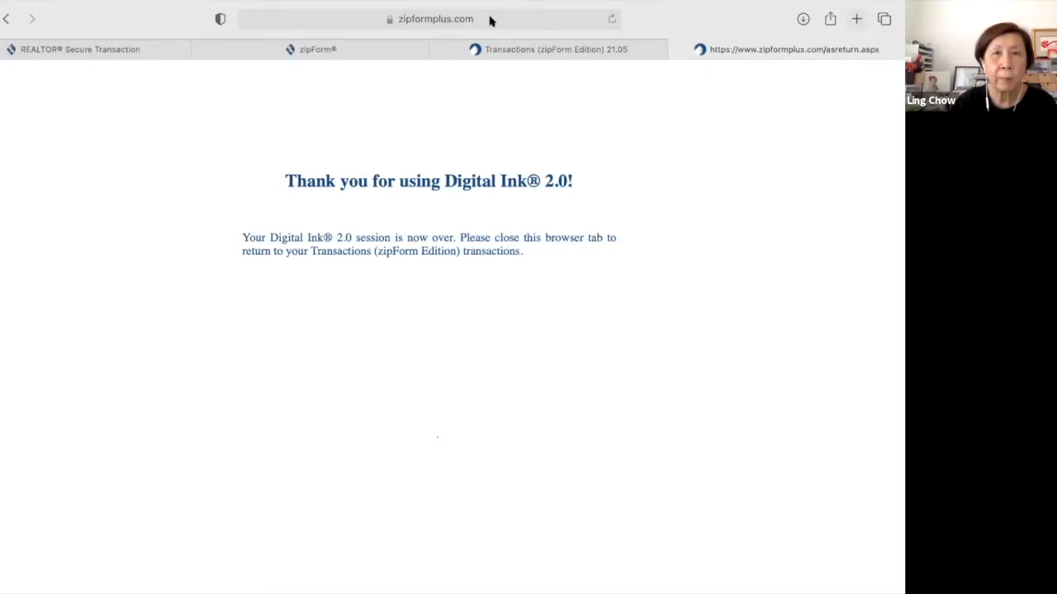
Go to google.com and open the Gmail inbox from the top-right link.
text(gooogl)
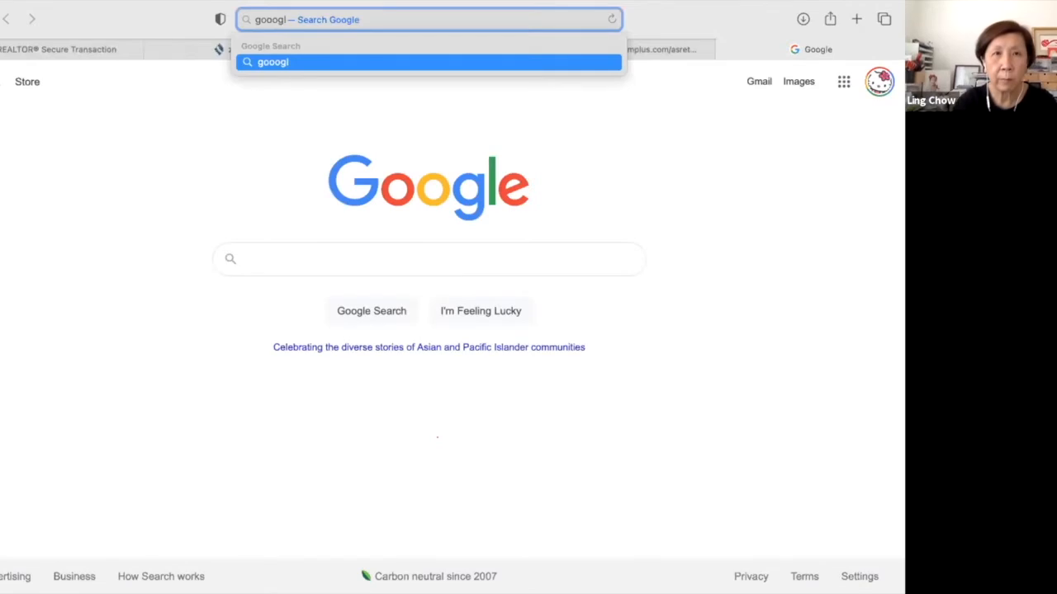
key(BackSpace)
key(BackSpace)
key(BackSpace)
text(gl)
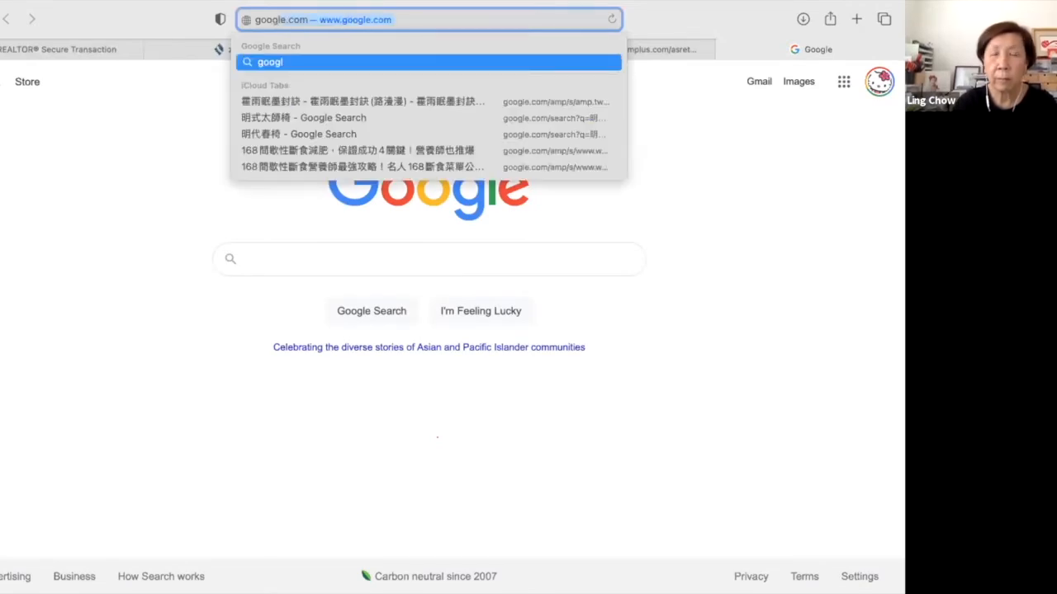
key(Return)
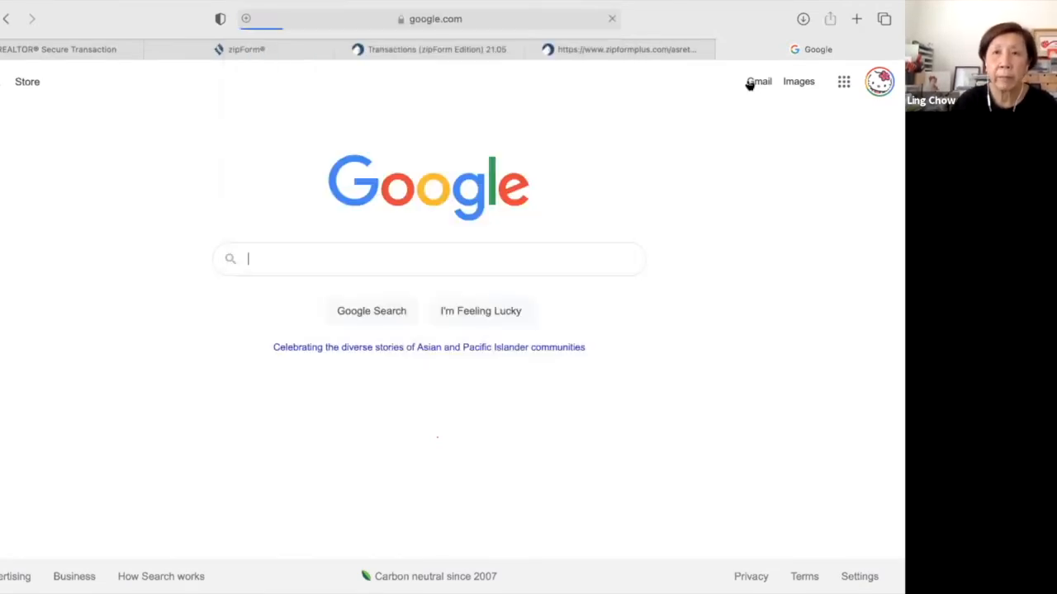
click(760, 84)
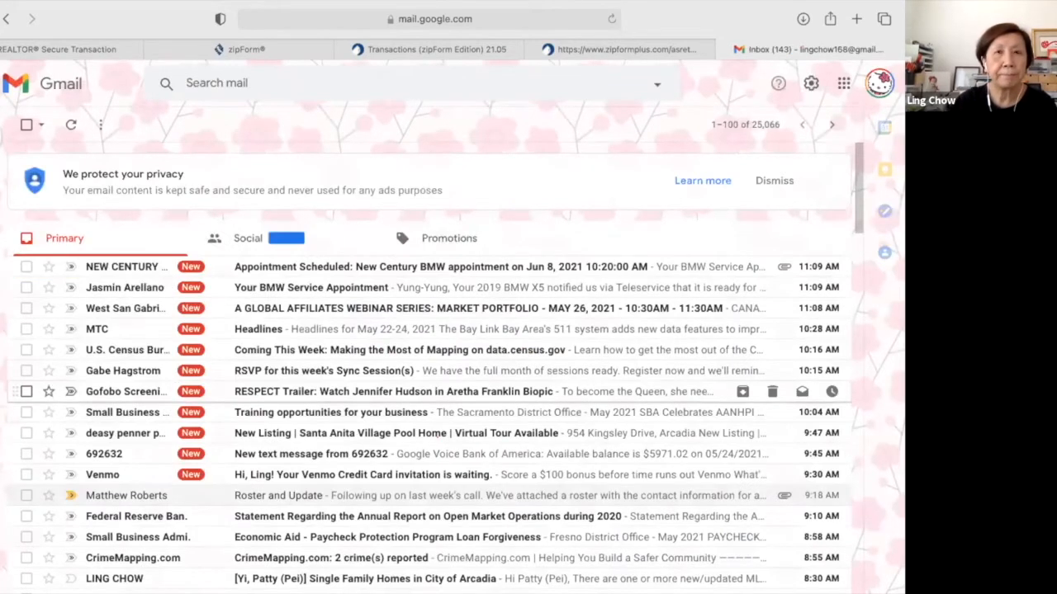
Dismiss Gmail's privacy notice and wait for the Residential Purchase Agreement signature request email.
click(773, 180)
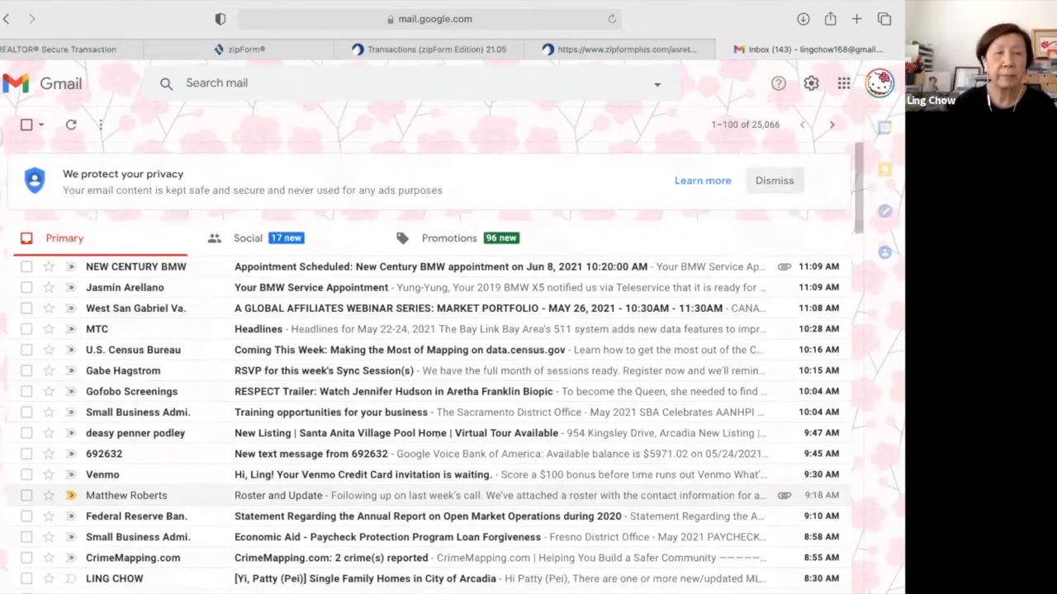
click(776, 182)
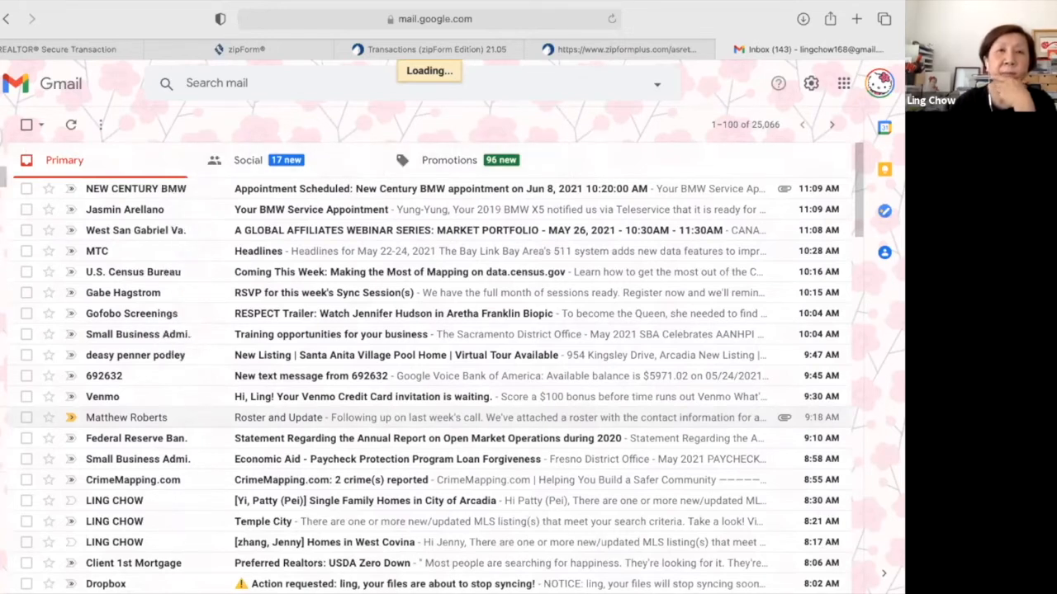
mouse_move(58, 173)
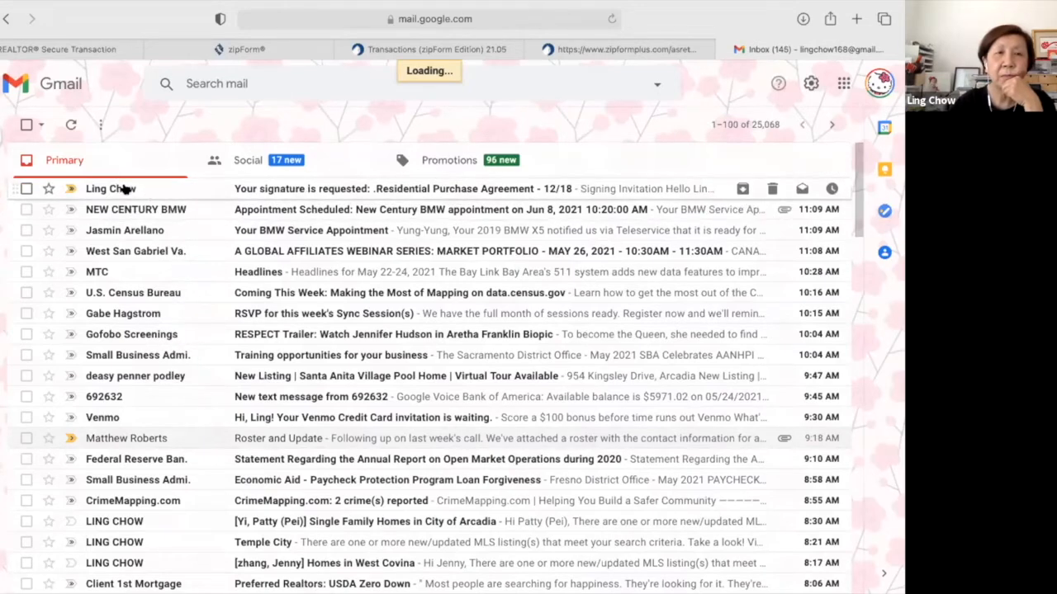
Open the 'Your signature is requested' email and start signing the Residential Purchase Agreement.
click(129, 212)
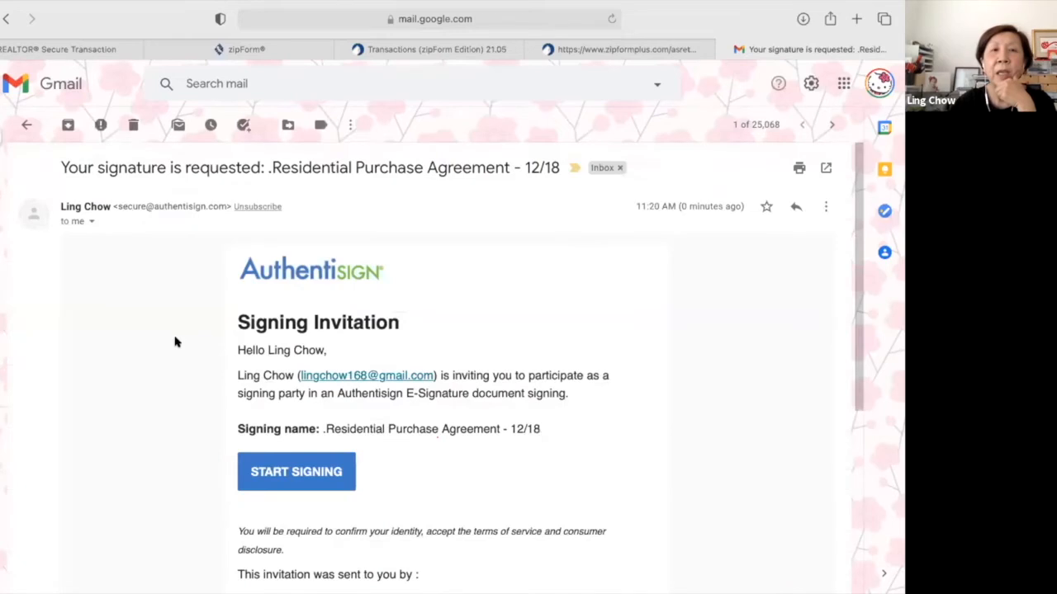
scroll(175, 341, down, 1)
scroll(175, 342, up, 1)
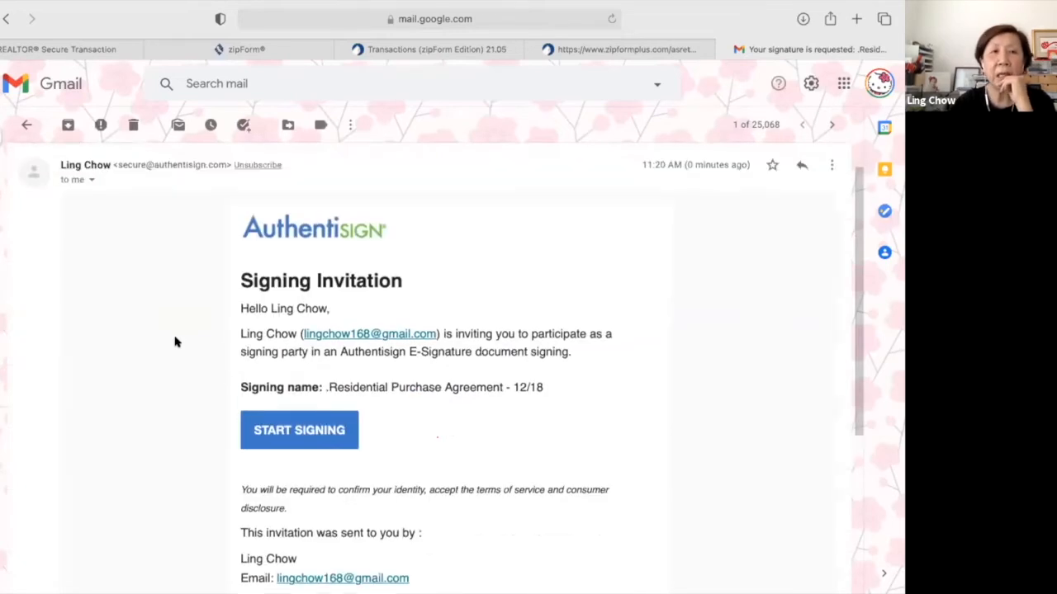
scroll(175, 342, up, 1)
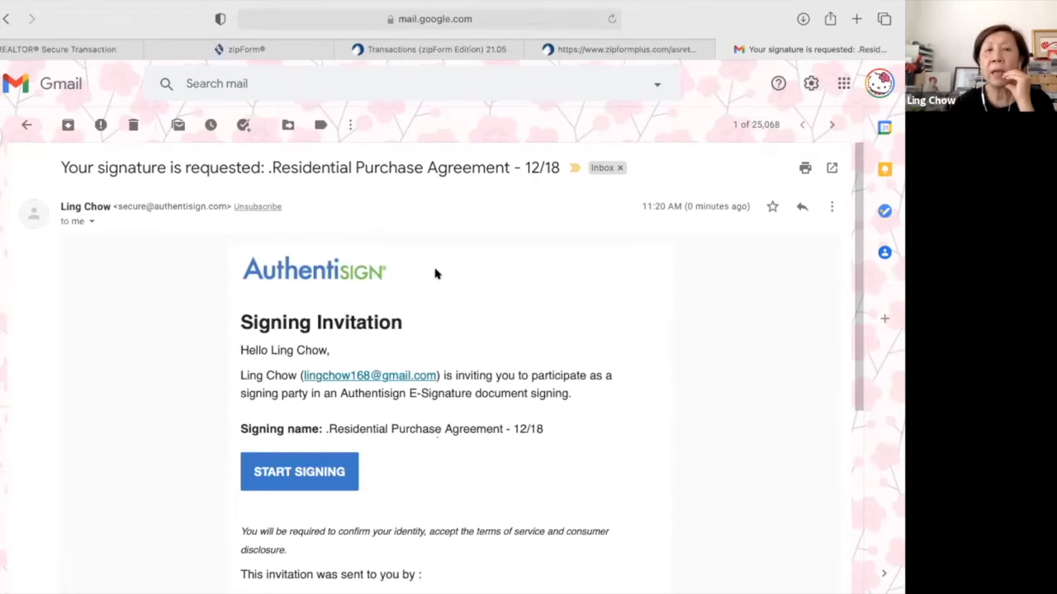
scroll(436, 274, down, 2)
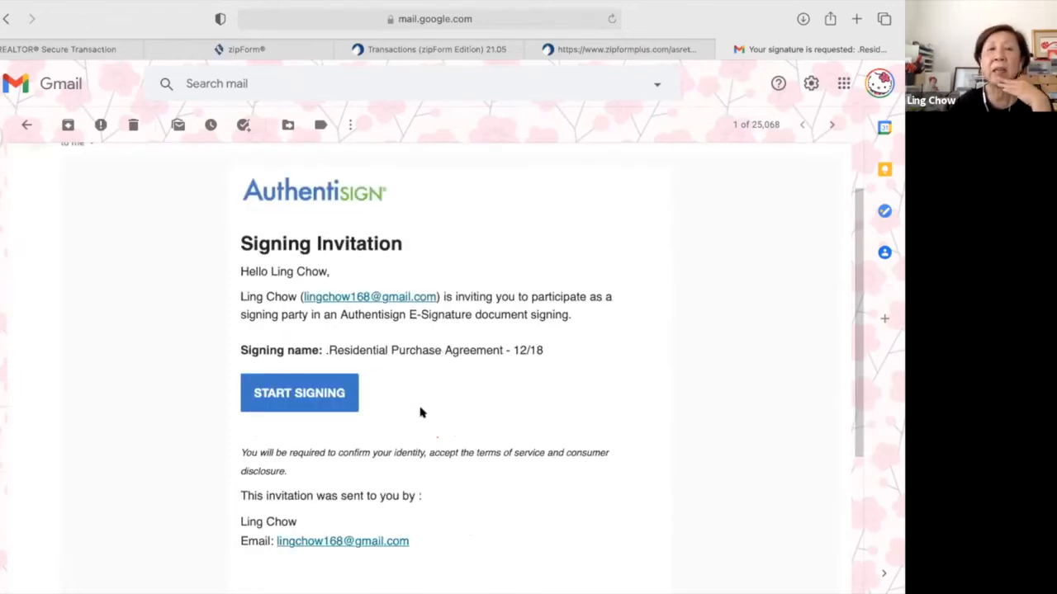
click(293, 396)
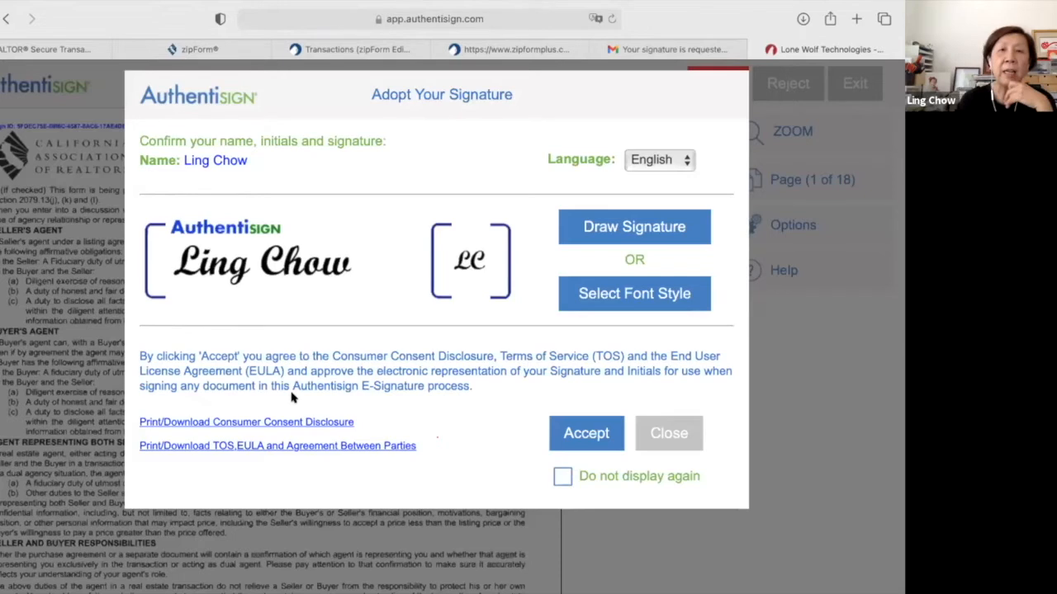
Choose the third signature font style and save it.
click(656, 294)
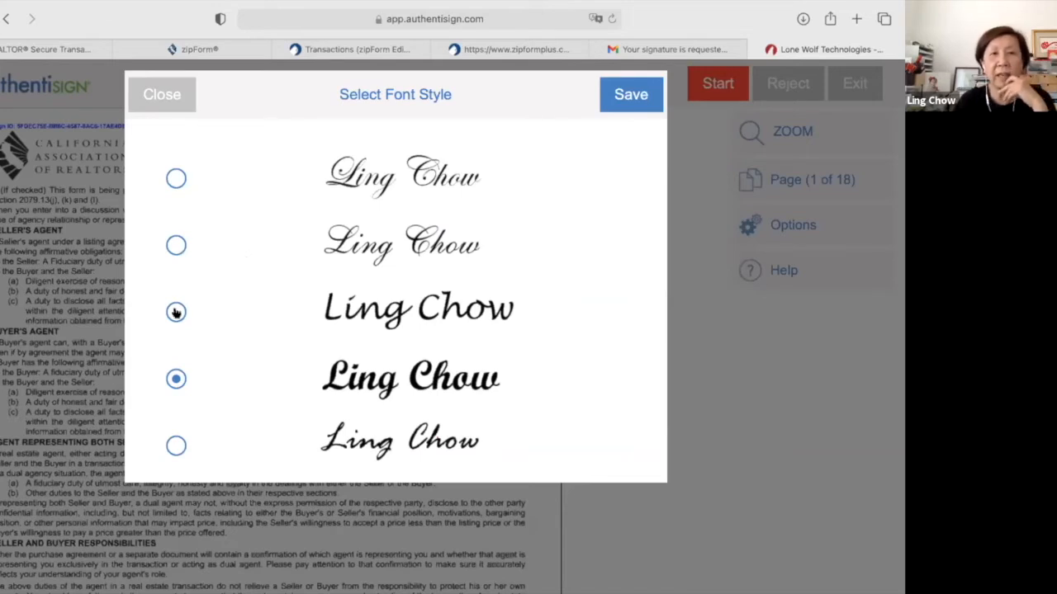
click(176, 311)
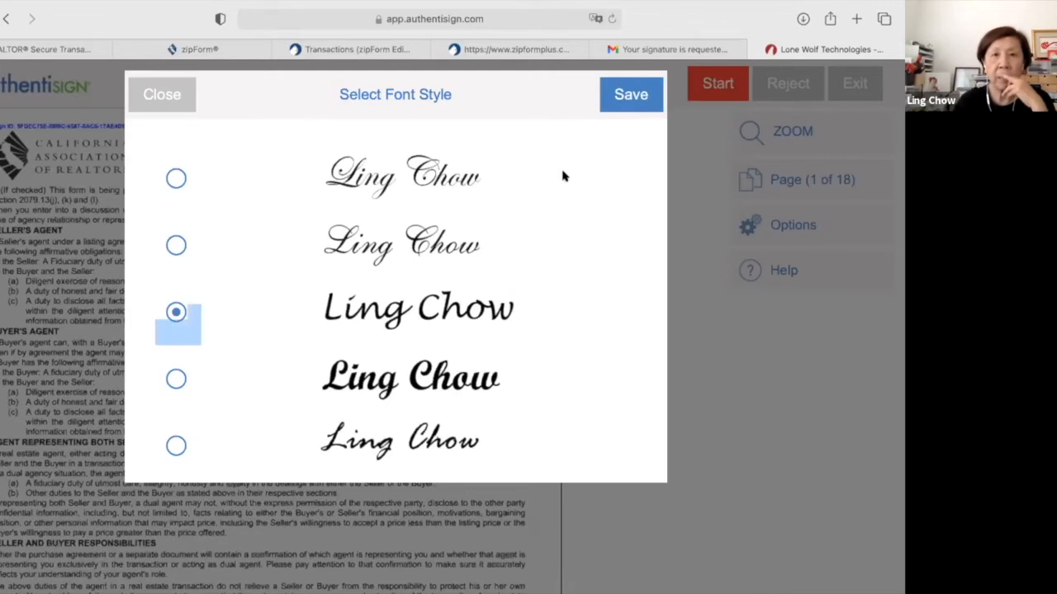
click(641, 96)
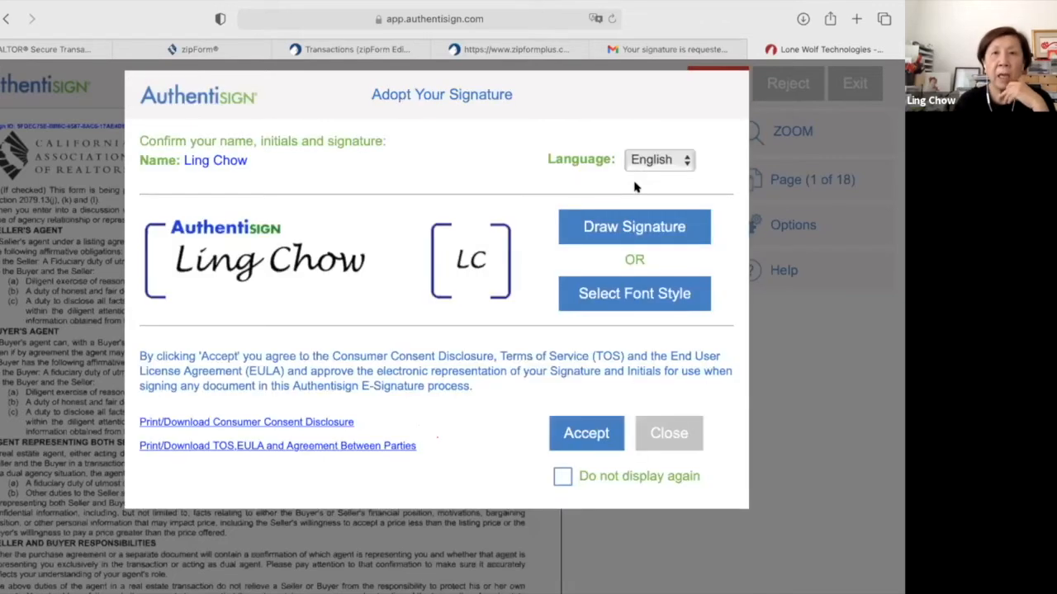
Try a hand-drawn signature, clear and cancel it, then accept the font-style signature and initials.
click(618, 224)
click(210, 235)
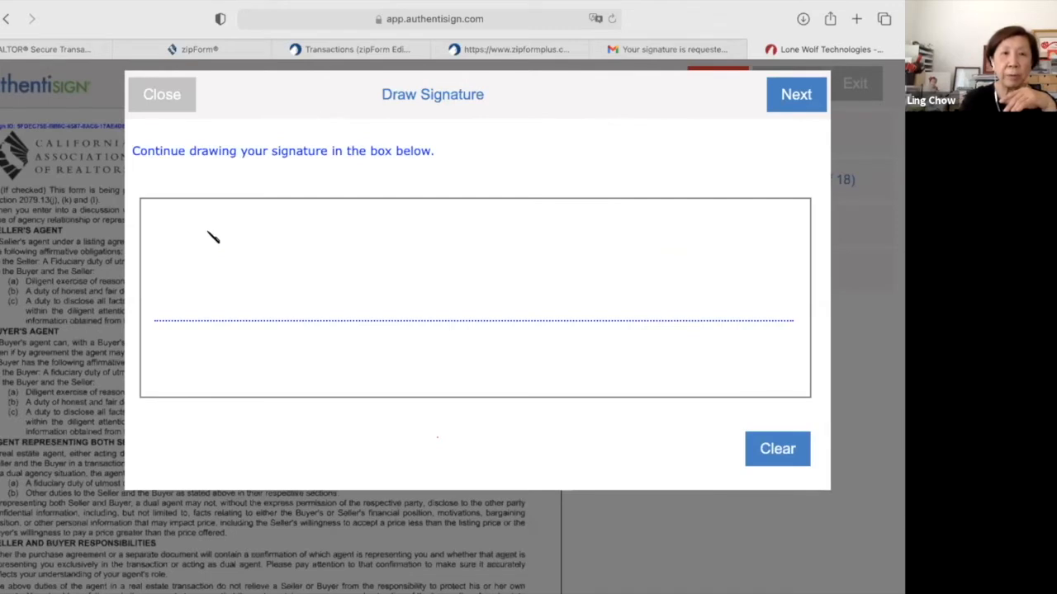
drag(255, 217, 209, 289)
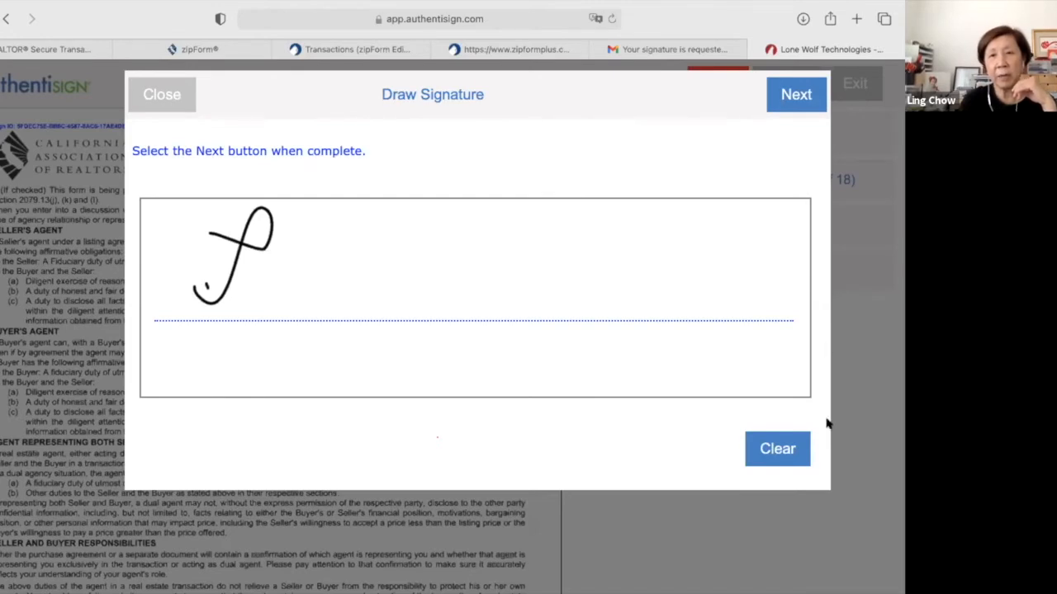
click(768, 455)
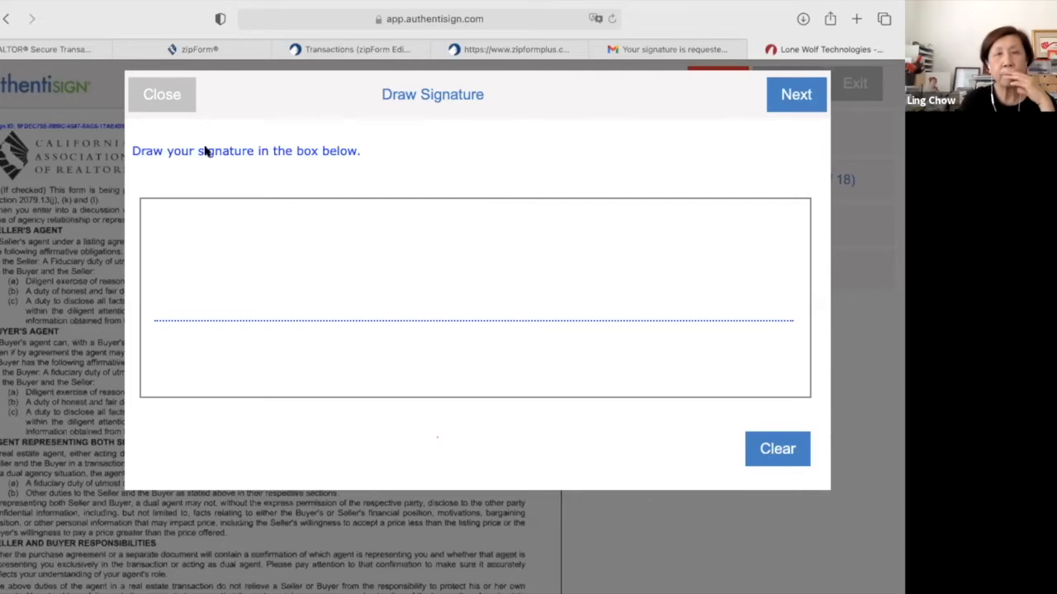
click(164, 97)
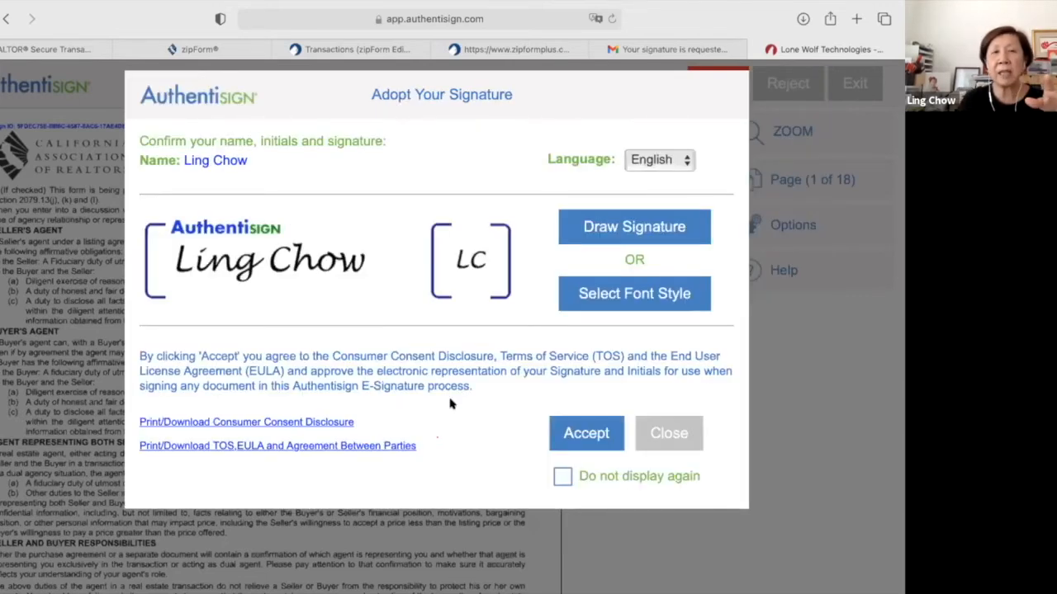
scroll(450, 404, down, 1)
scroll(450, 404, up, 1)
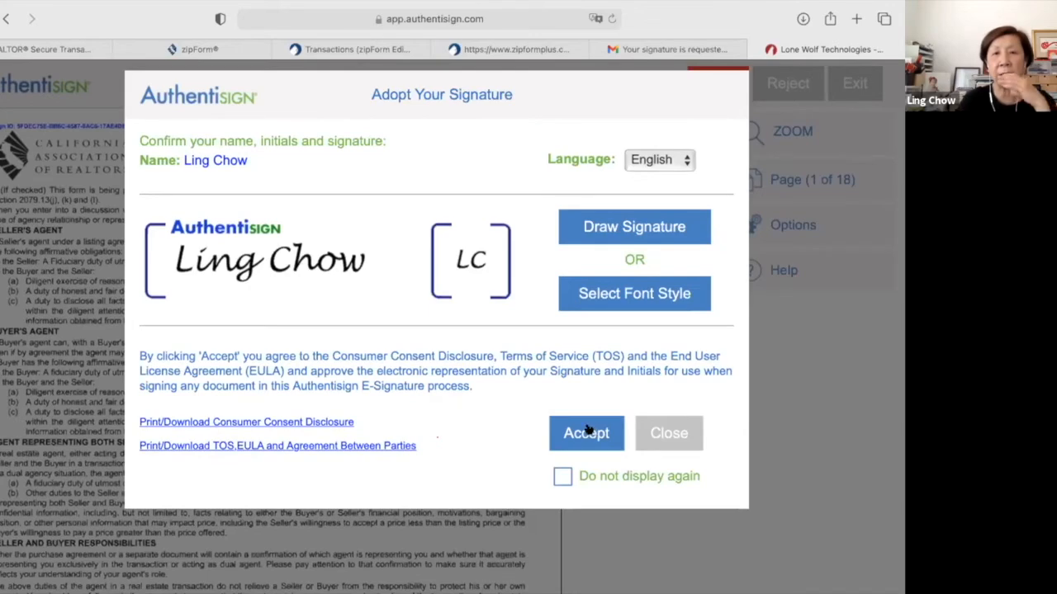
click(586, 432)
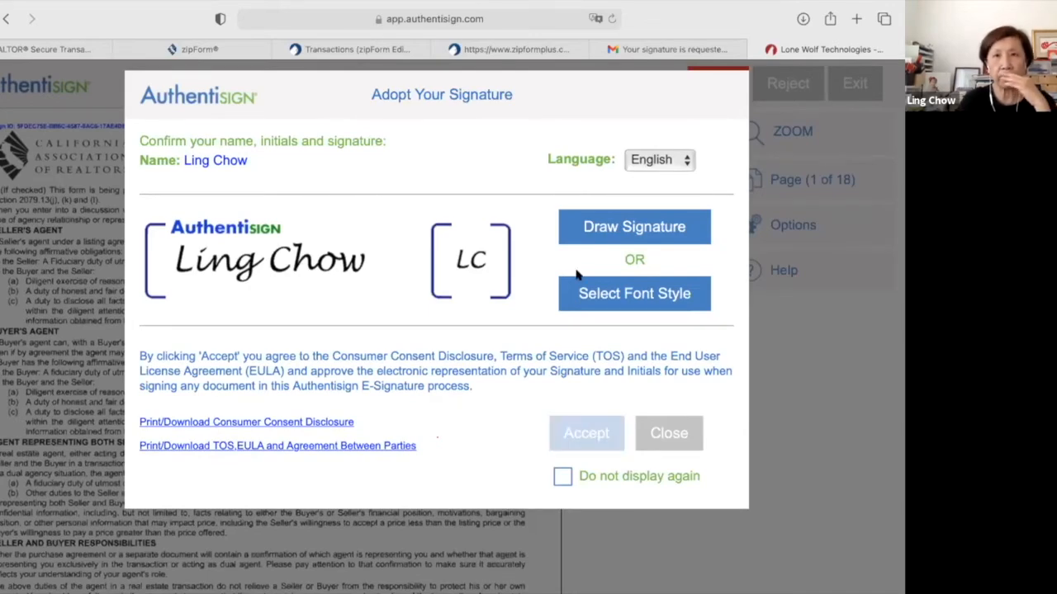
scroll(635, 252, down, 2)
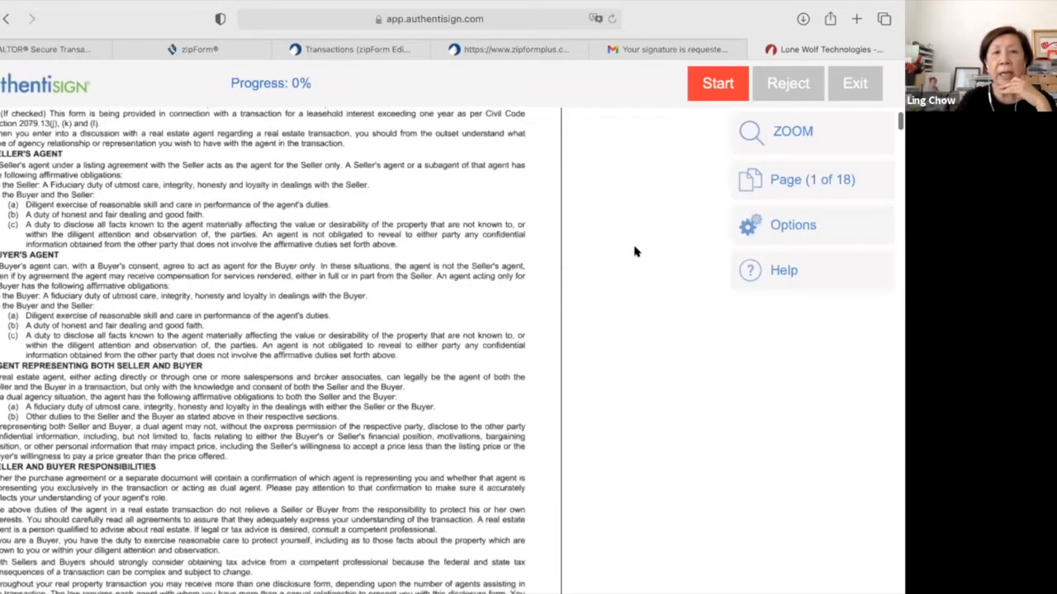
Sign the three agent SIGN HERE fields, including pages 5 and 16, complete signing, and dismiss the confirmation.
scroll(634, 252, down, 5)
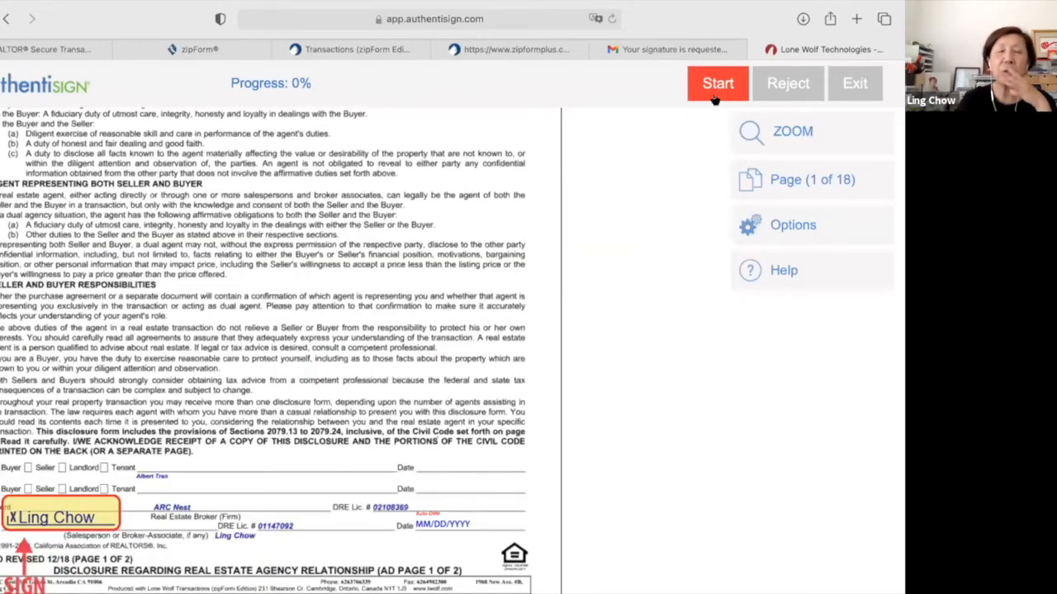
click(712, 88)
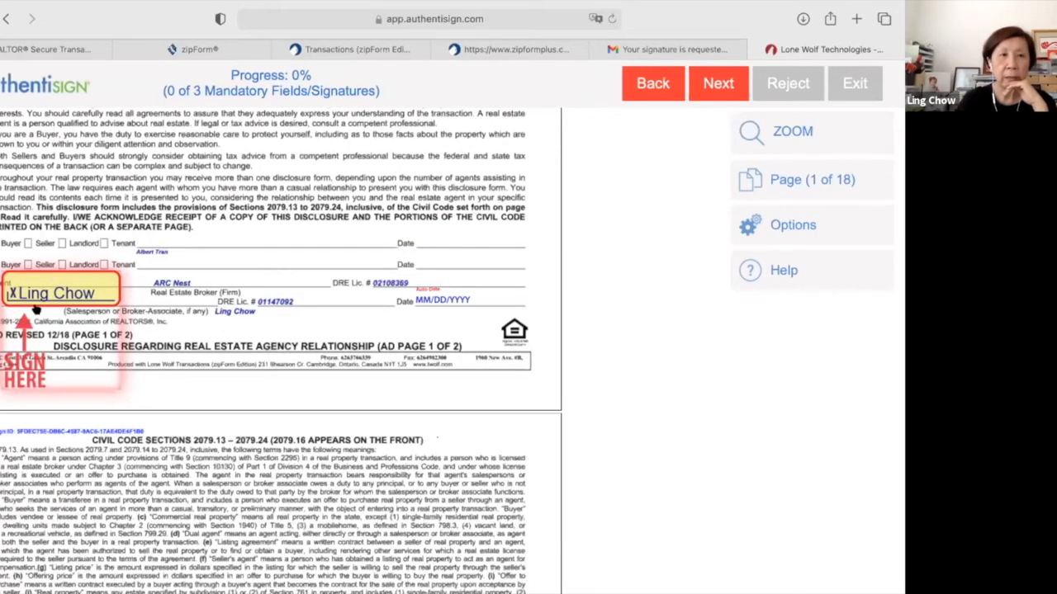
click(39, 277)
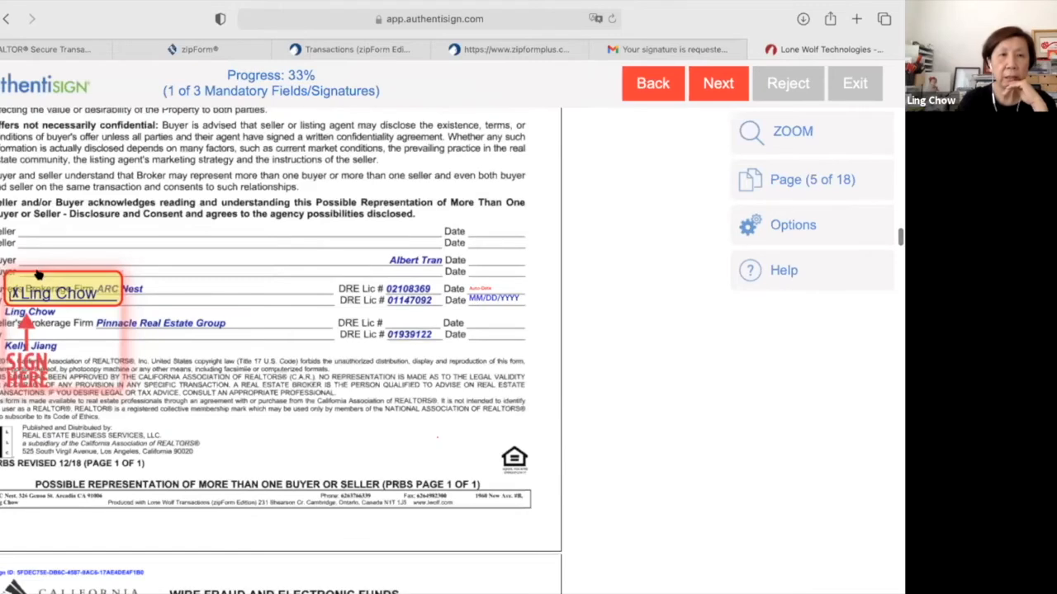
click(37, 289)
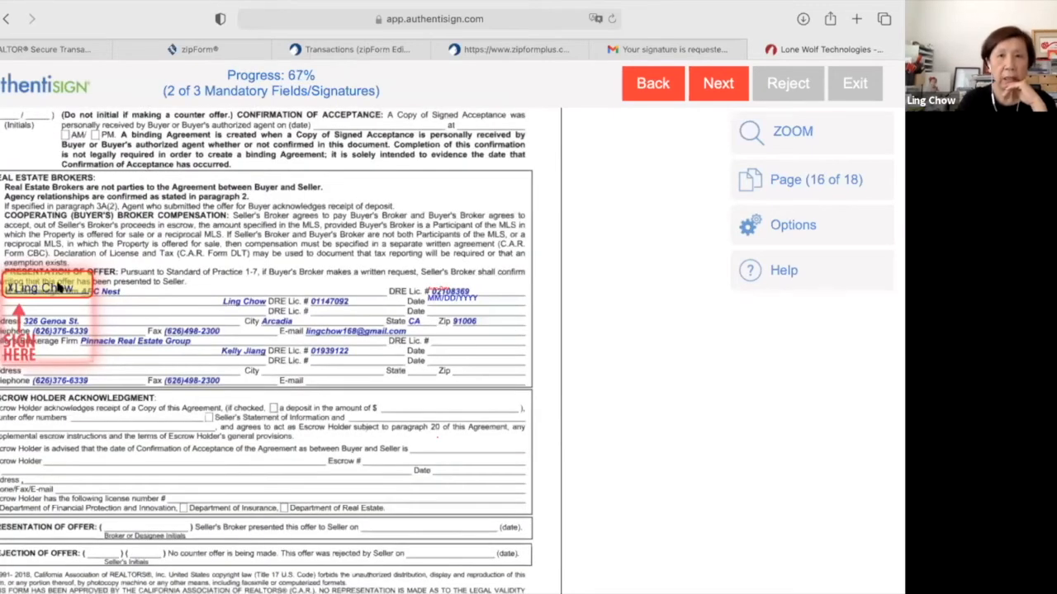
click(36, 281)
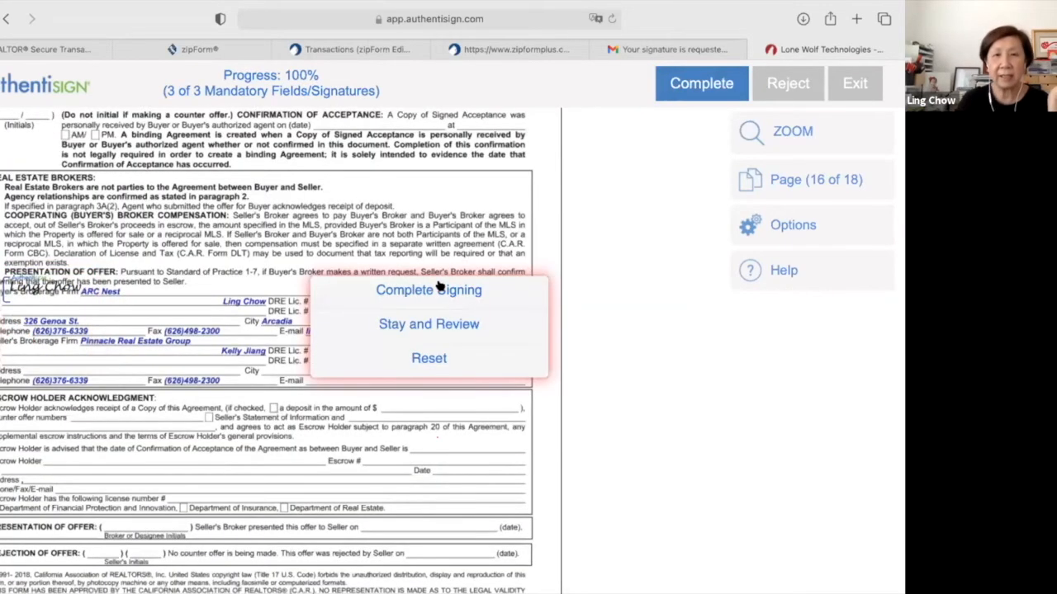
click(439, 288)
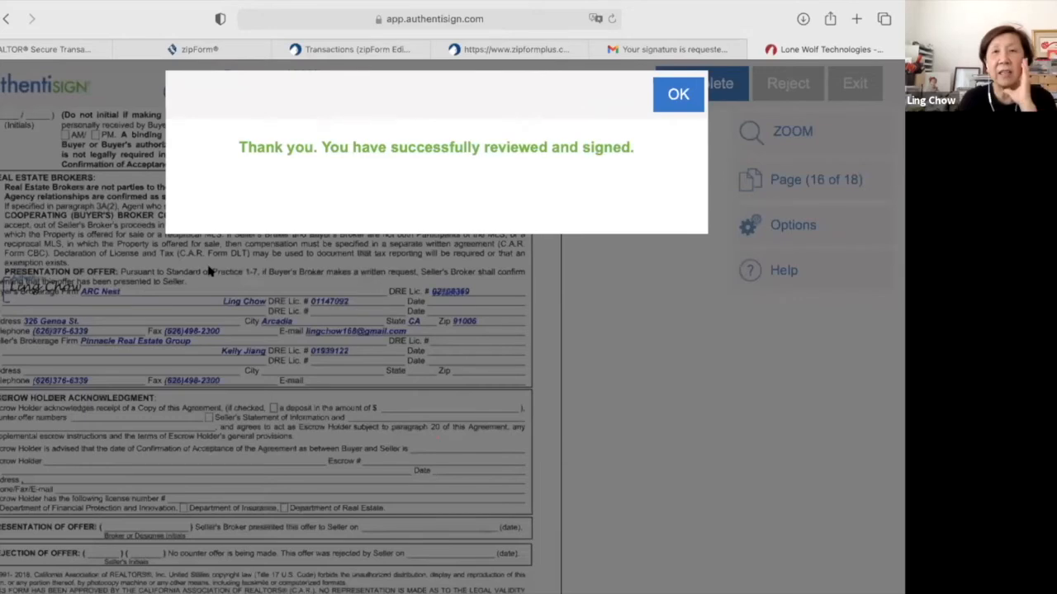
click(677, 93)
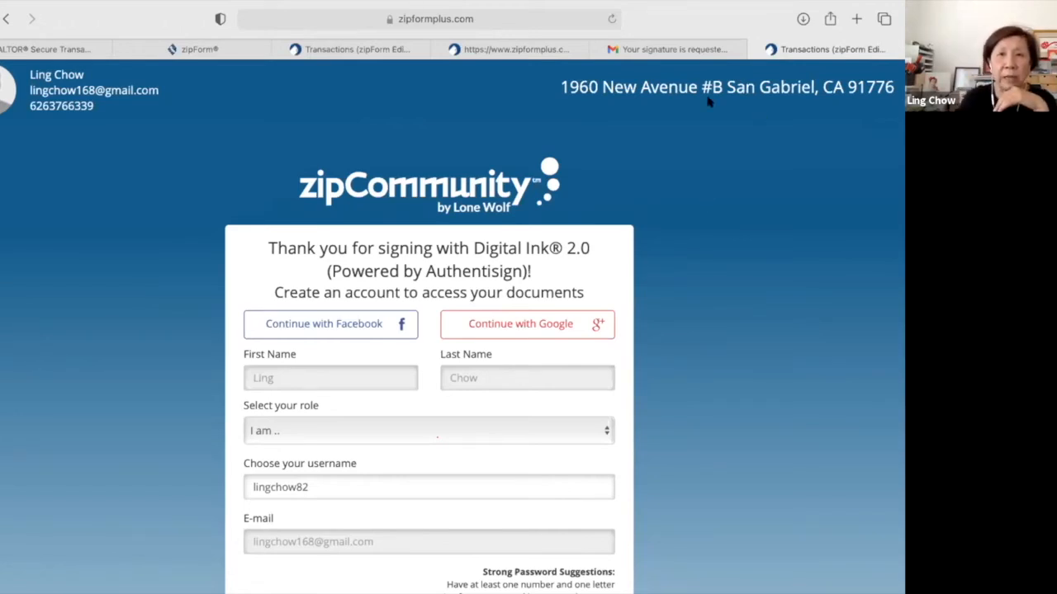
Close the zipCommunity account tab and the Digital Ink thank-you tab to return to Transactions.
click(753, 52)
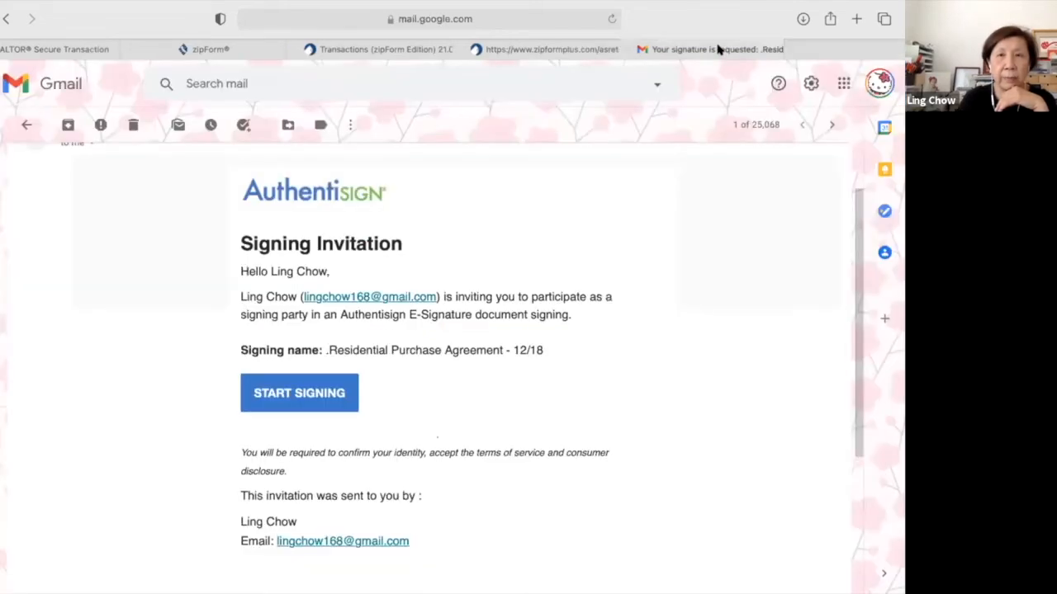
click(643, 49)
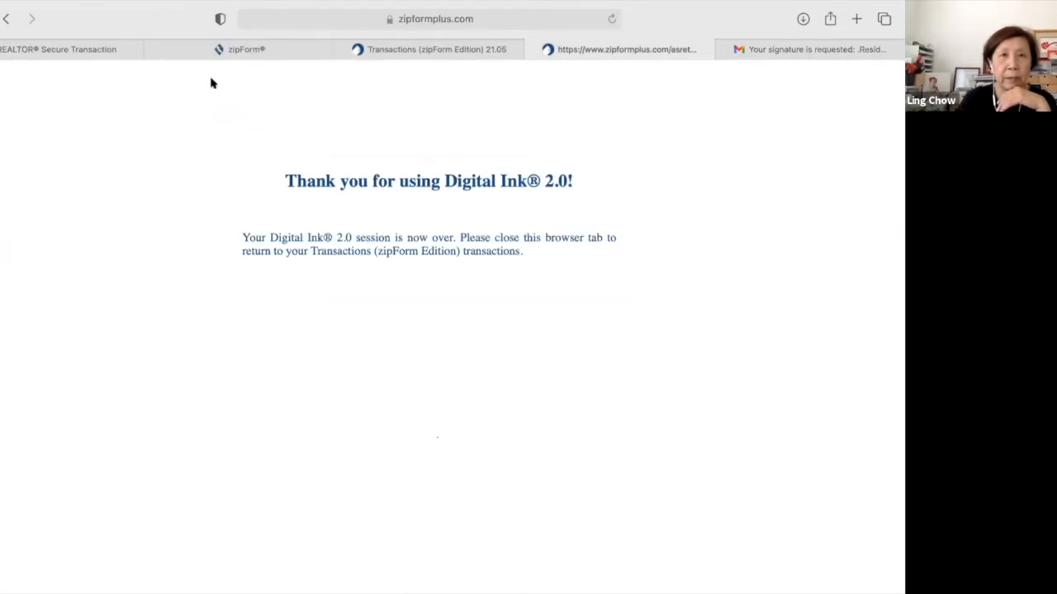
click(530, 52)
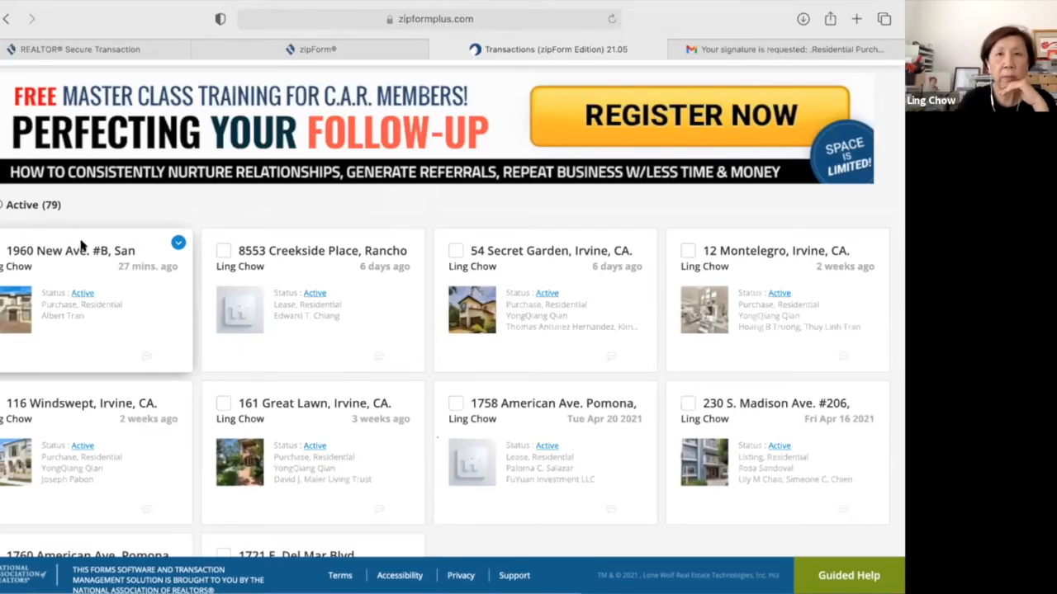
click(81, 245)
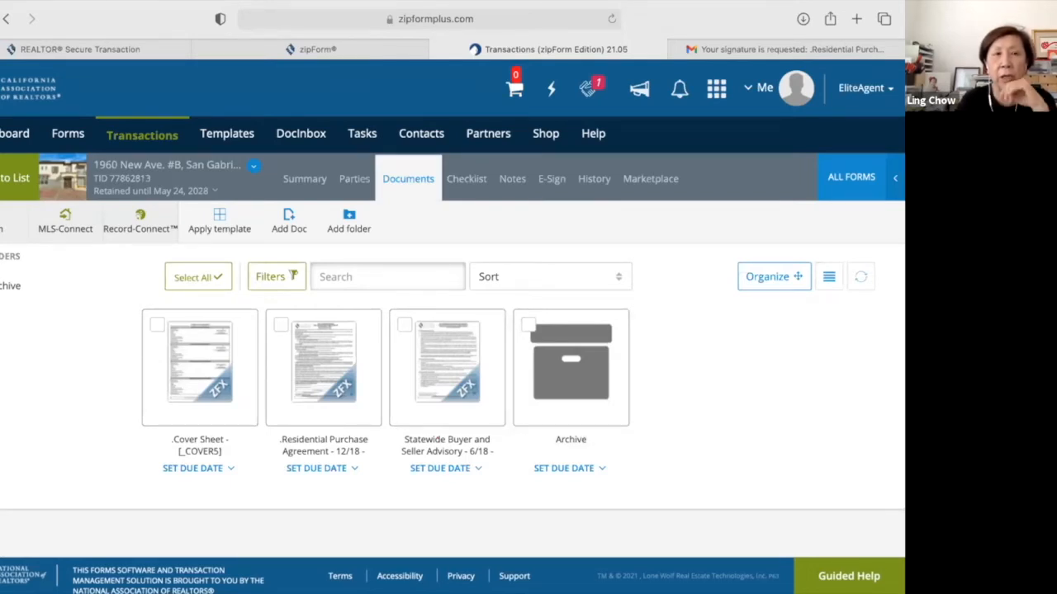
click(551, 179)
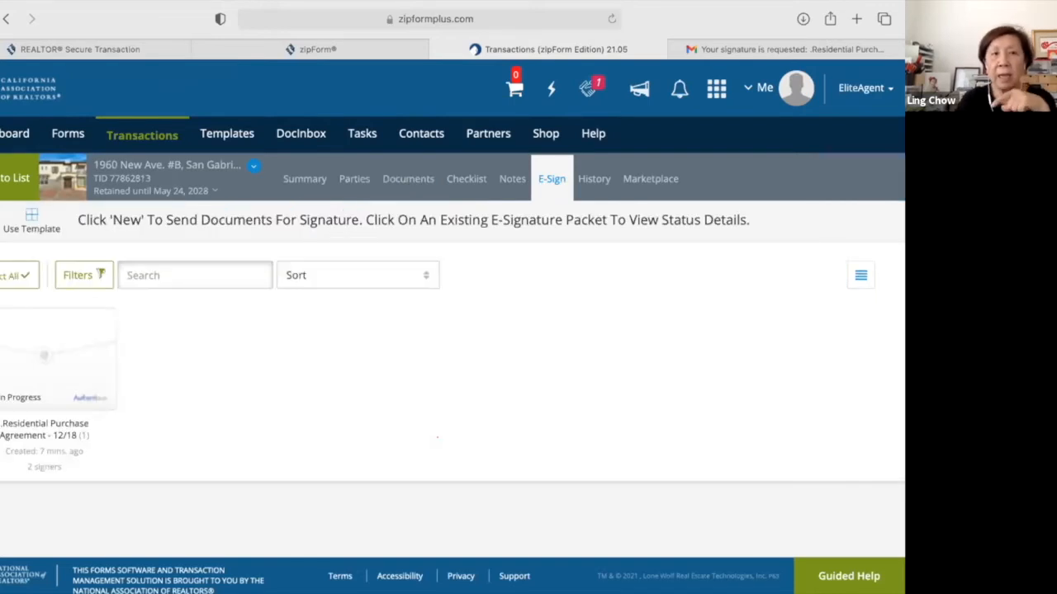
click(26, 394)
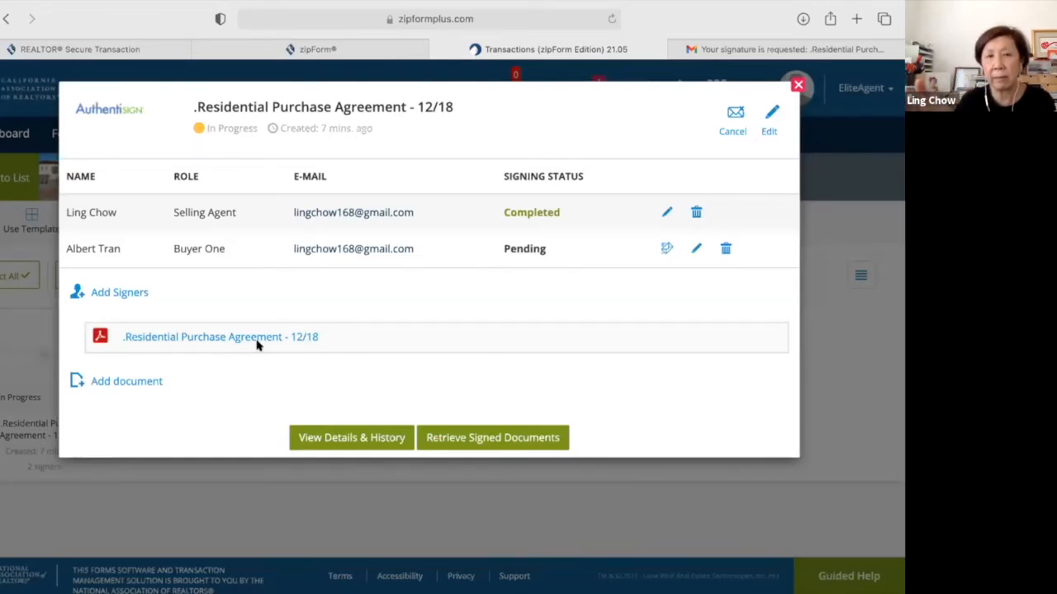
click(383, 438)
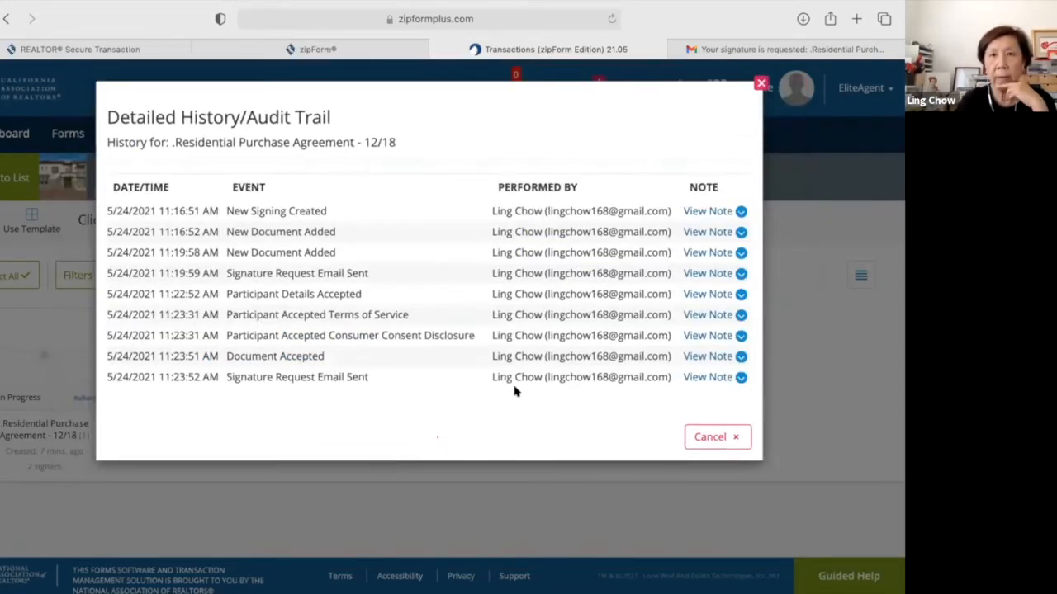
click(760, 83)
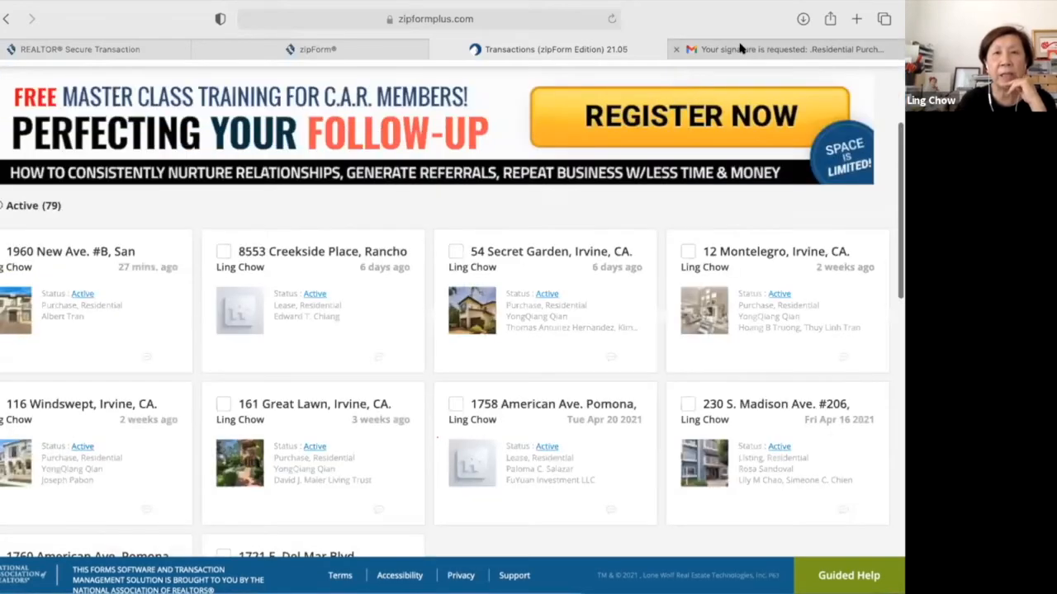
click(741, 49)
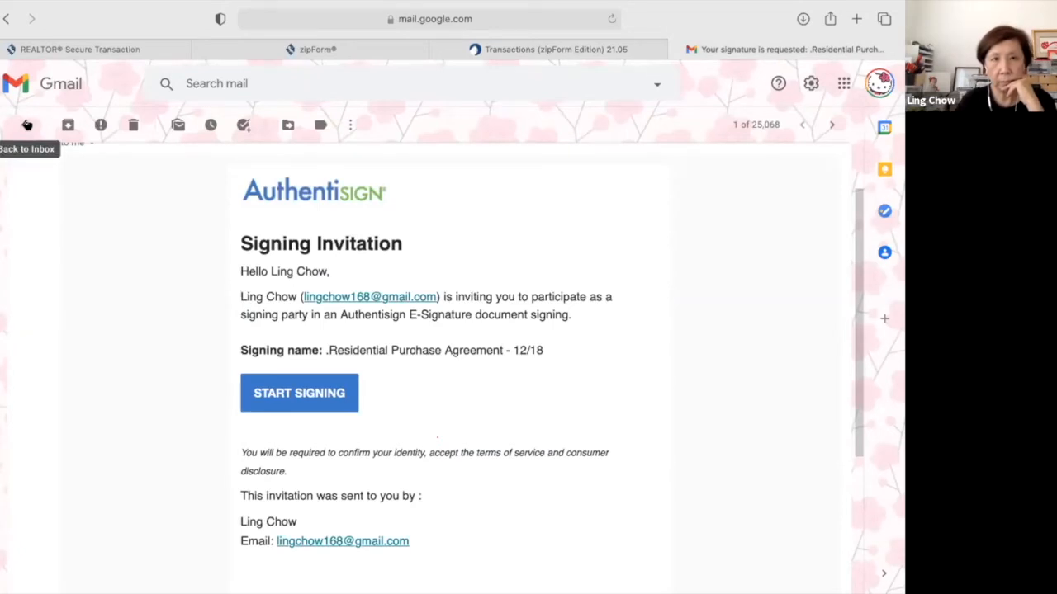
Open the buyer's 'This is Purchase Agreement' invitation email and start signing in Authentisign.
click(26, 124)
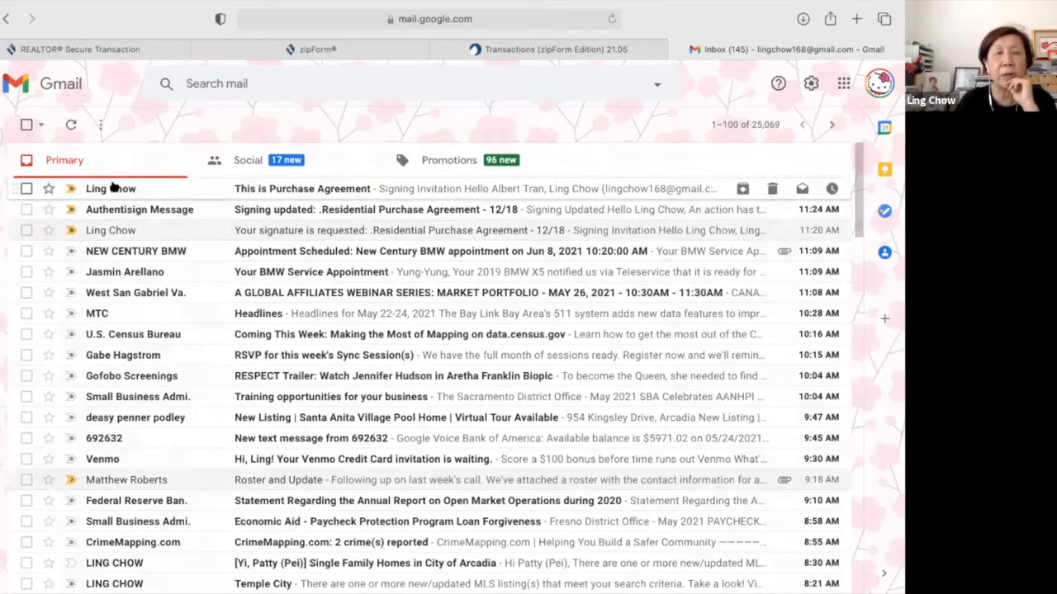
mouse_move(114, 188)
click(113, 187)
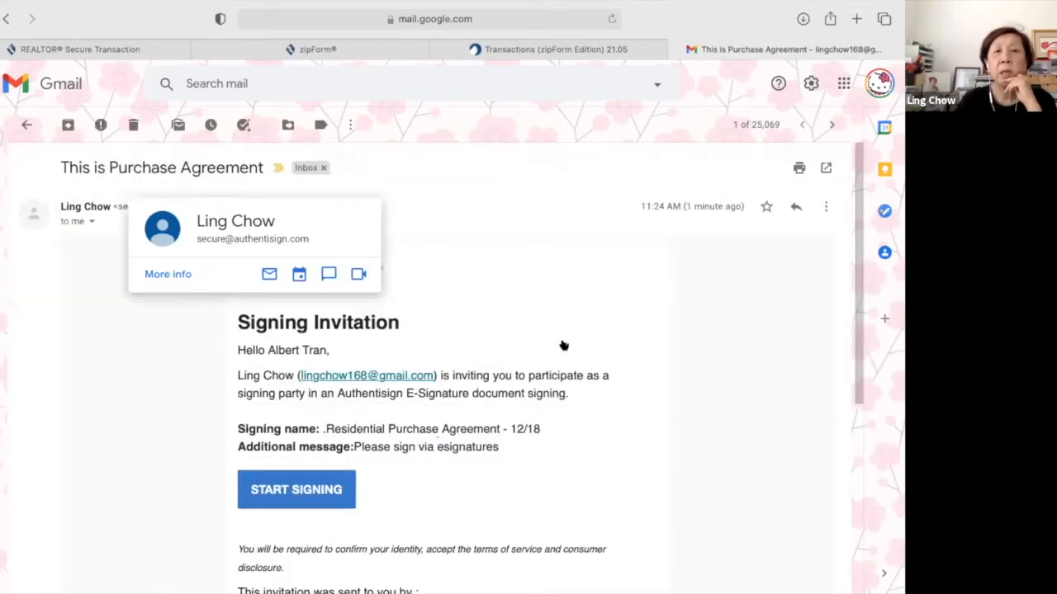
scroll(564, 345, down, 2)
scroll(566, 343, down, 2)
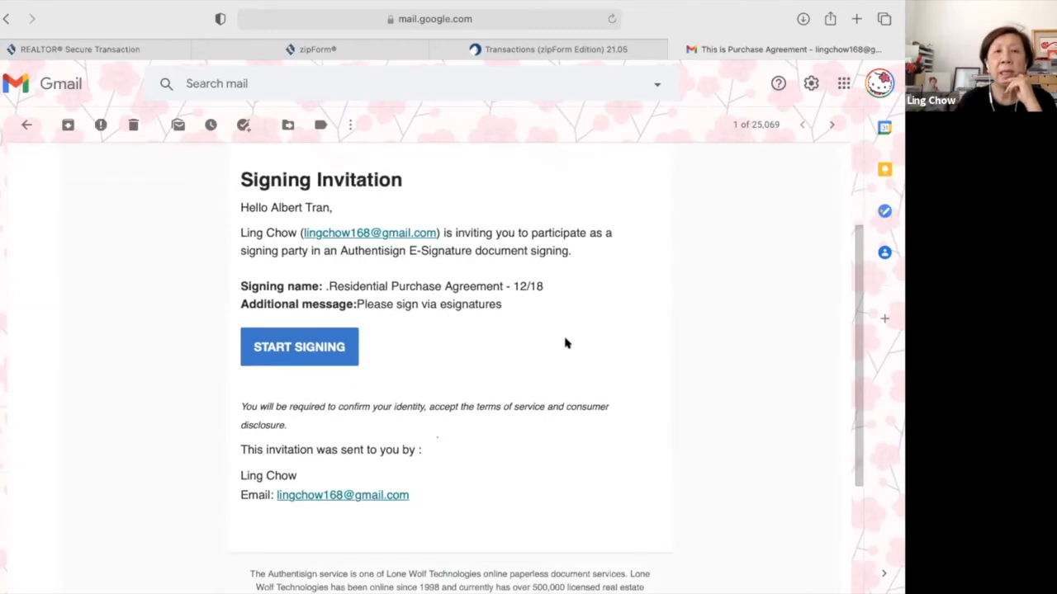
scroll(566, 343, up, 1)
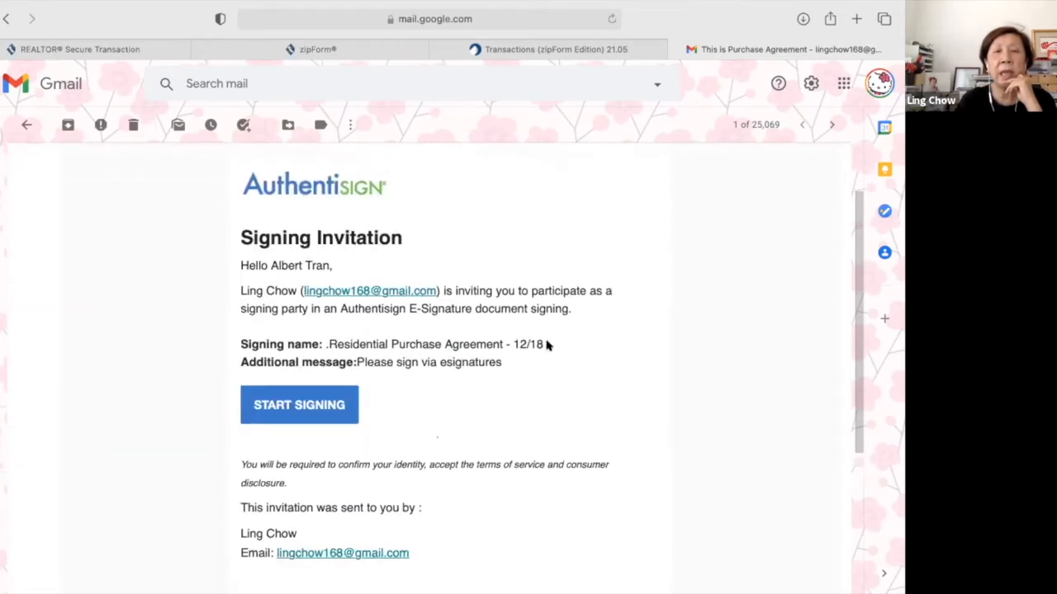
click(315, 406)
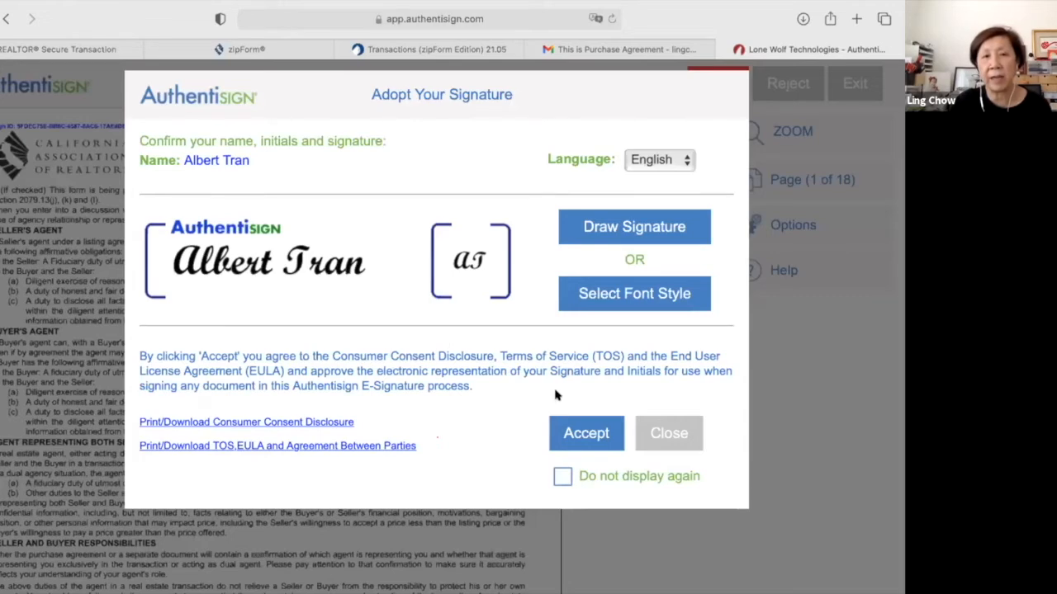
Accept the buyer's adopted signature and sign the signature fields through page 6.
click(589, 436)
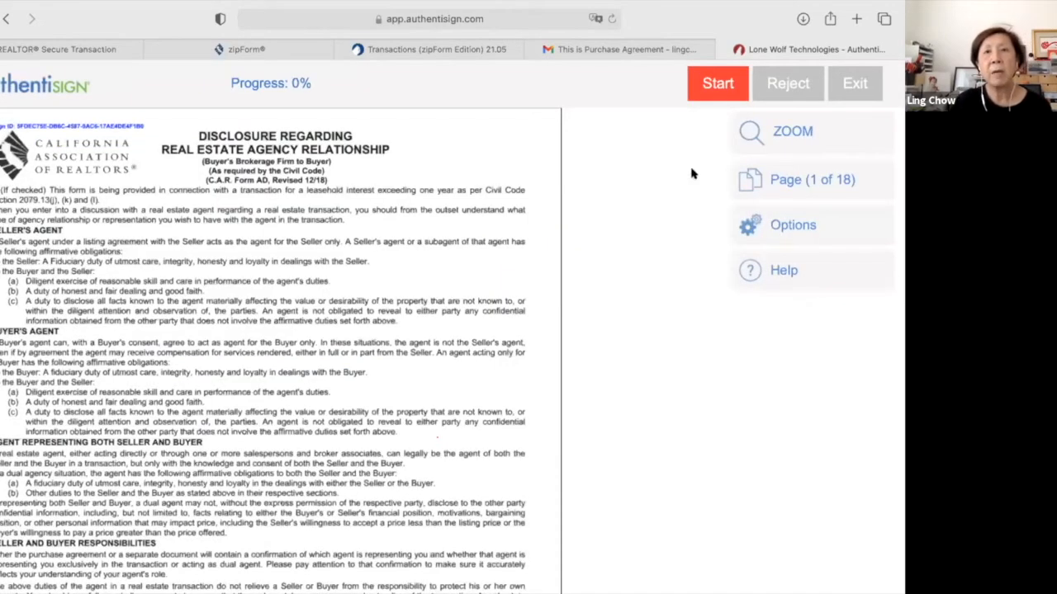
click(719, 84)
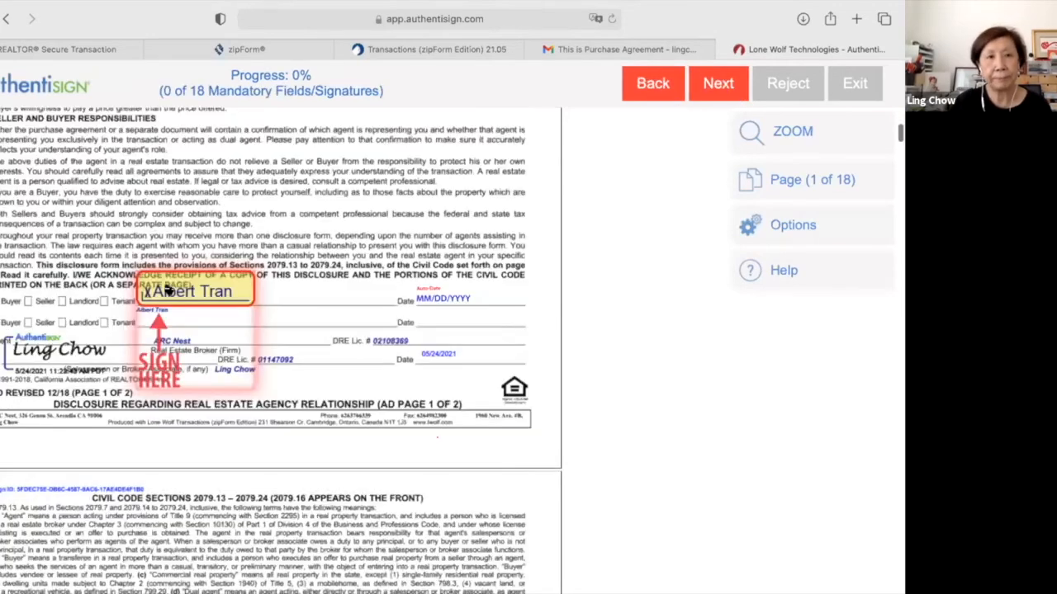
click(165, 290)
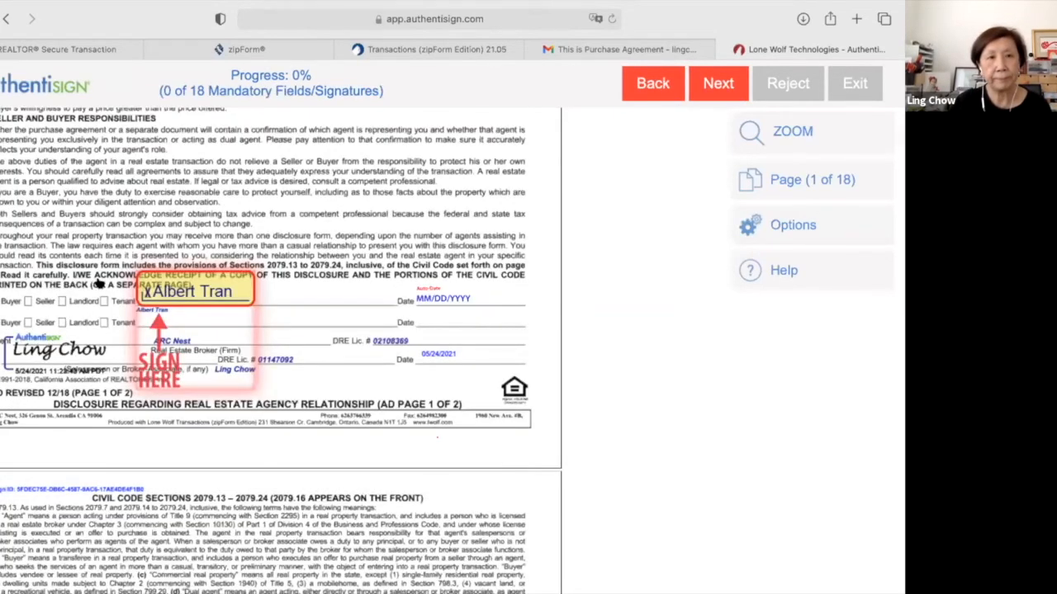
click(97, 285)
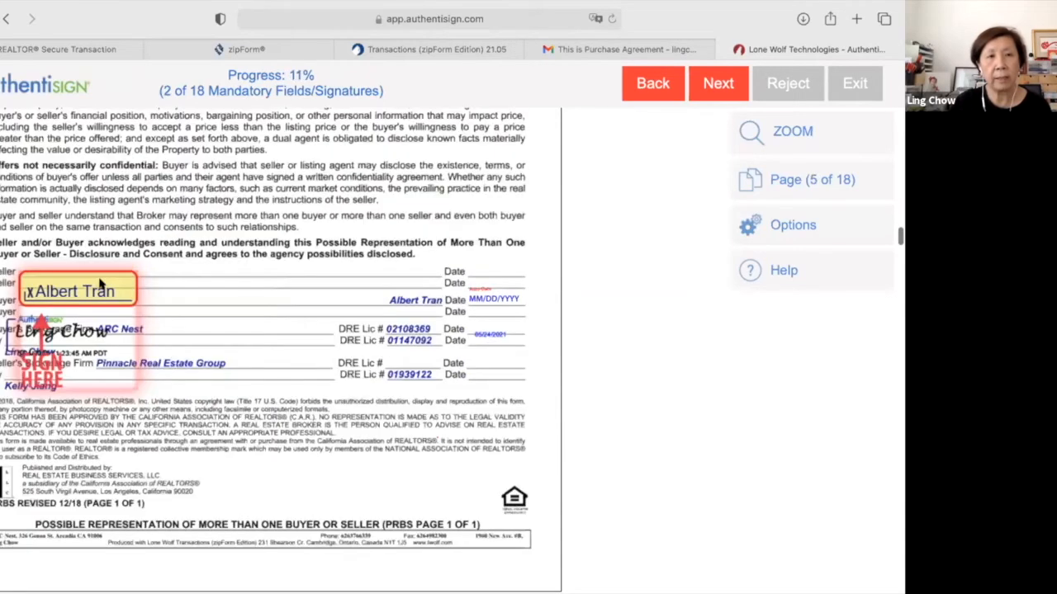
click(99, 283)
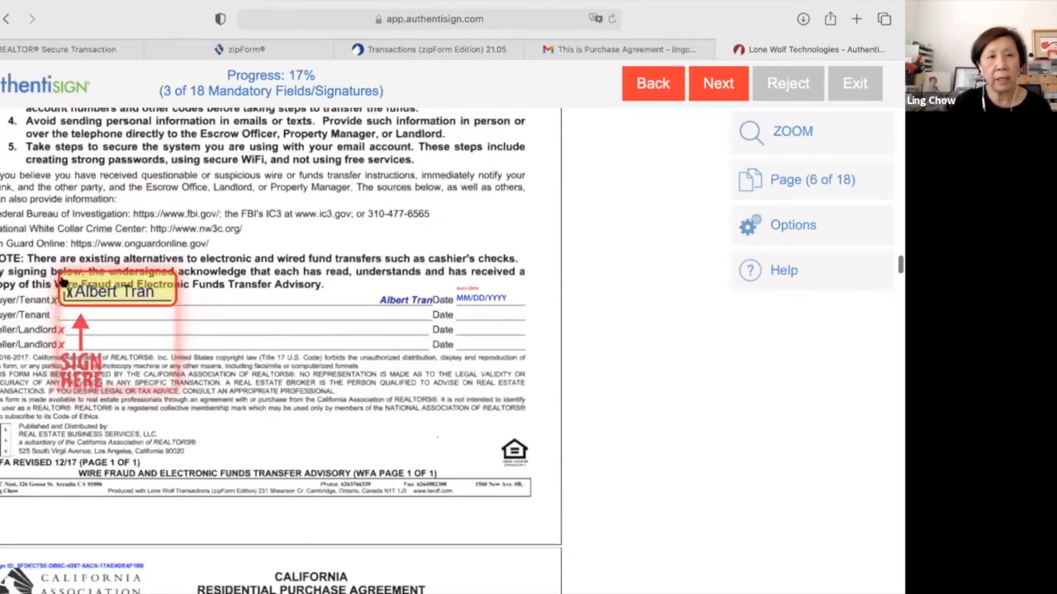
click(64, 283)
Initial the buyer's fields on pages 7 through 13.
click(64, 282)
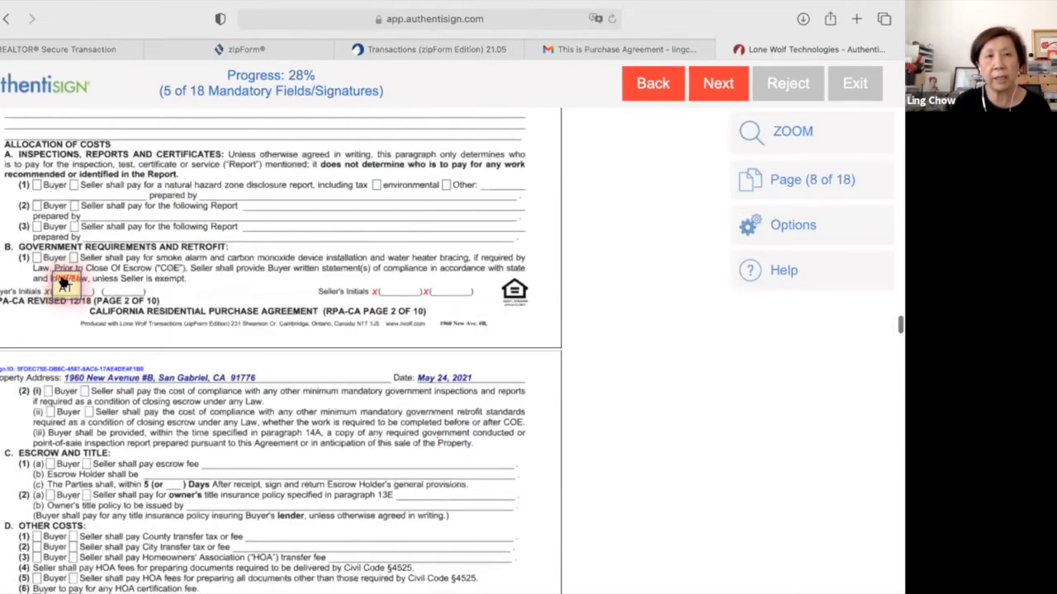
click(65, 283)
click(65, 282)
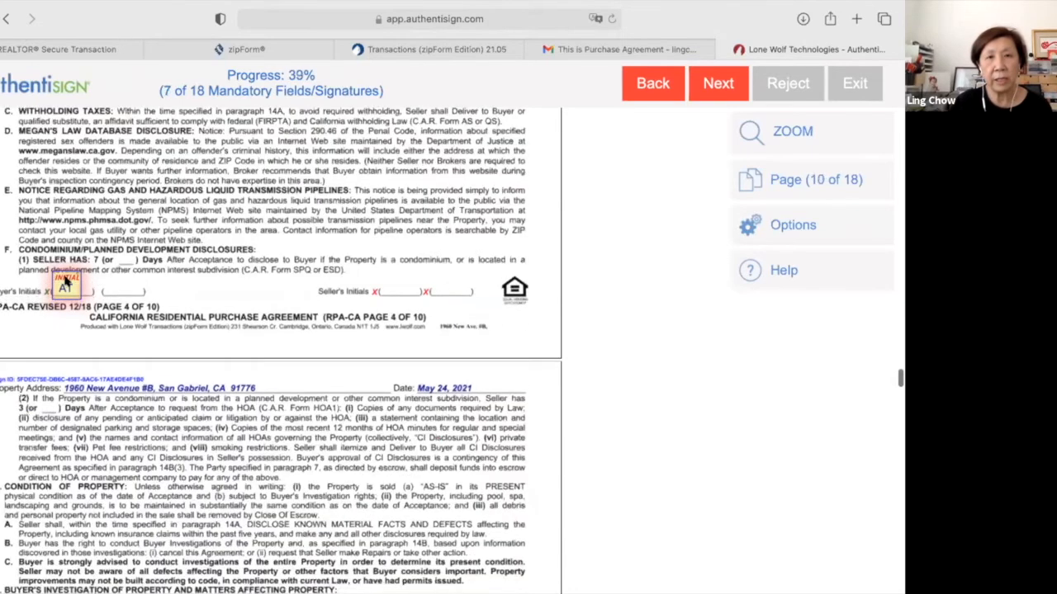
click(64, 282)
click(64, 283)
click(64, 282)
click(65, 283)
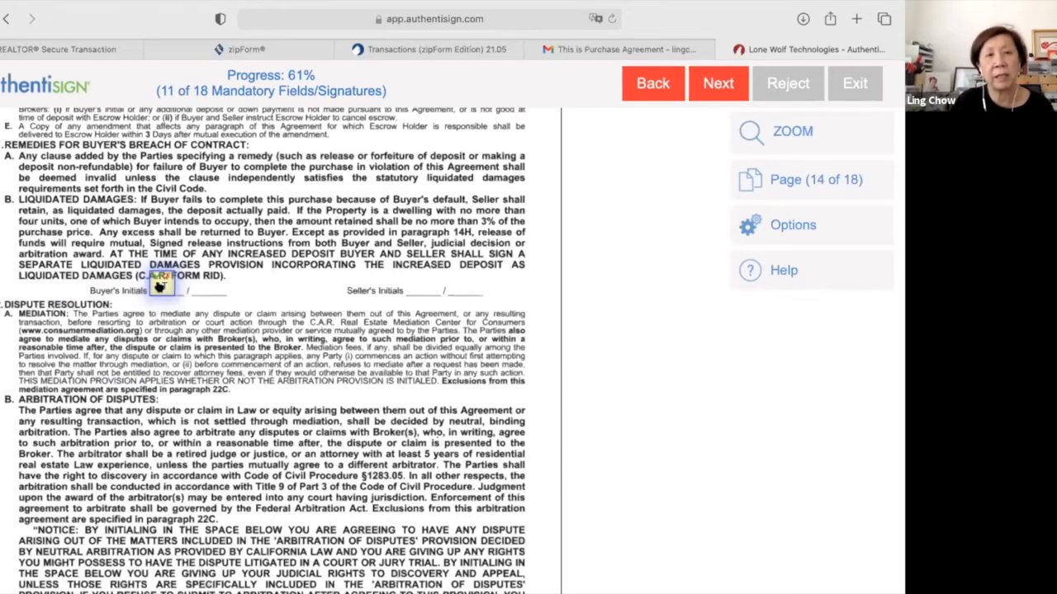
Initial liquidated damages and arbitration, sign remaining fields through page 18, and complete signing.
click(159, 284)
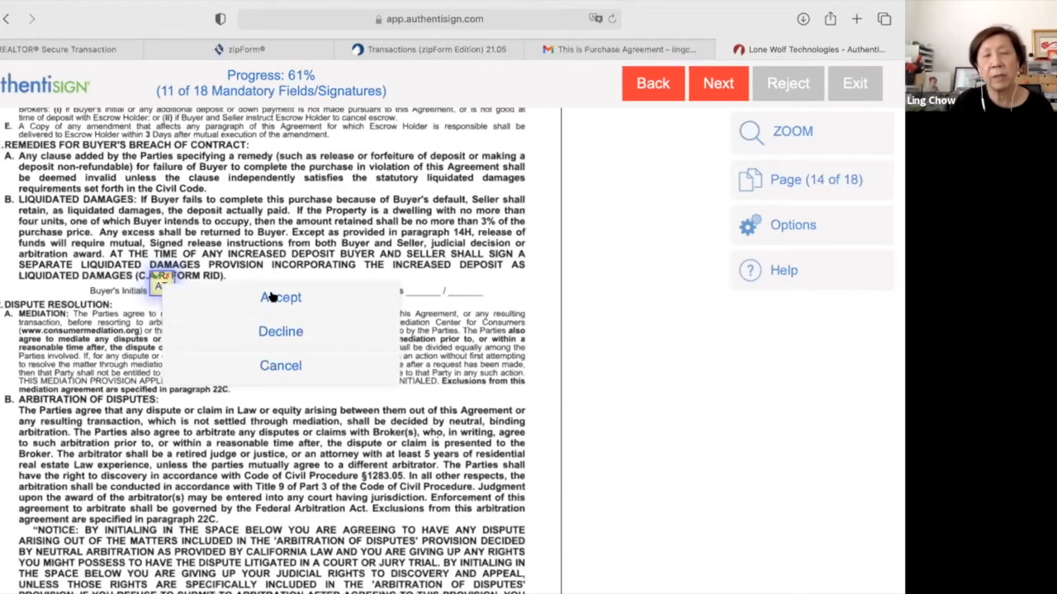
click(275, 299)
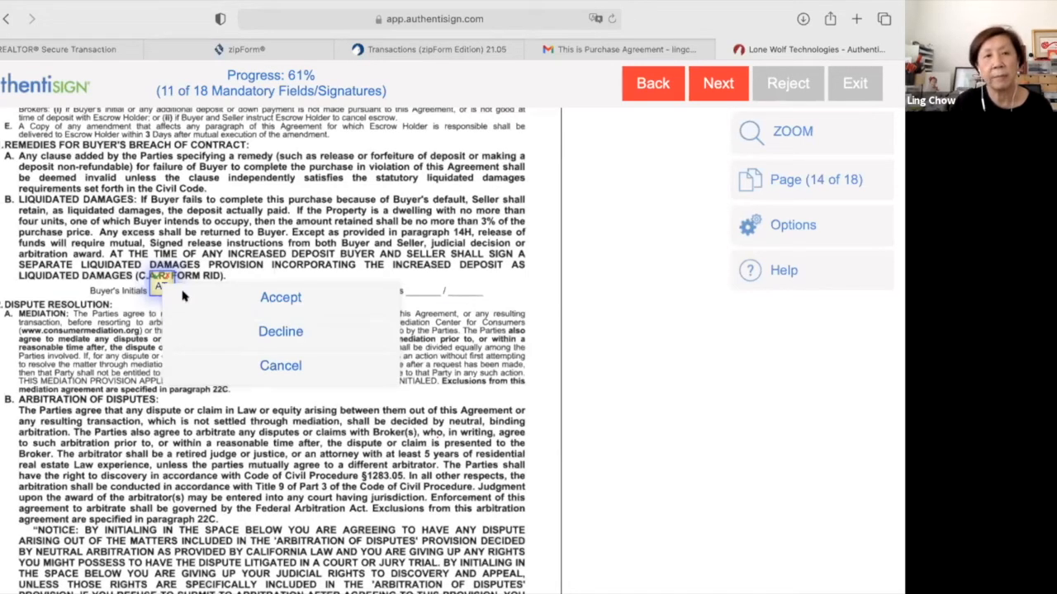
click(155, 286)
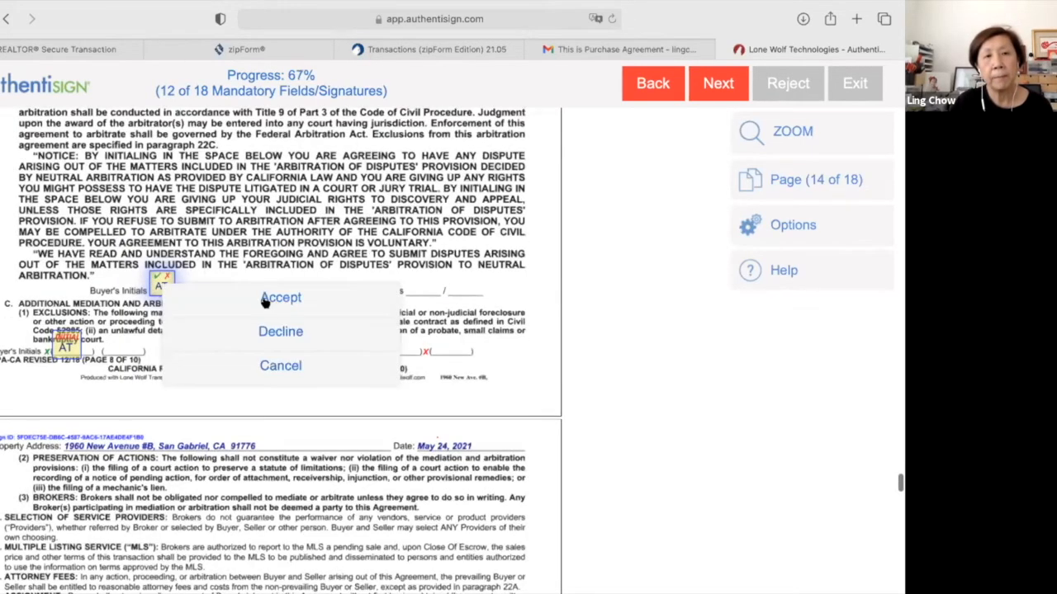
click(61, 285)
click(169, 286)
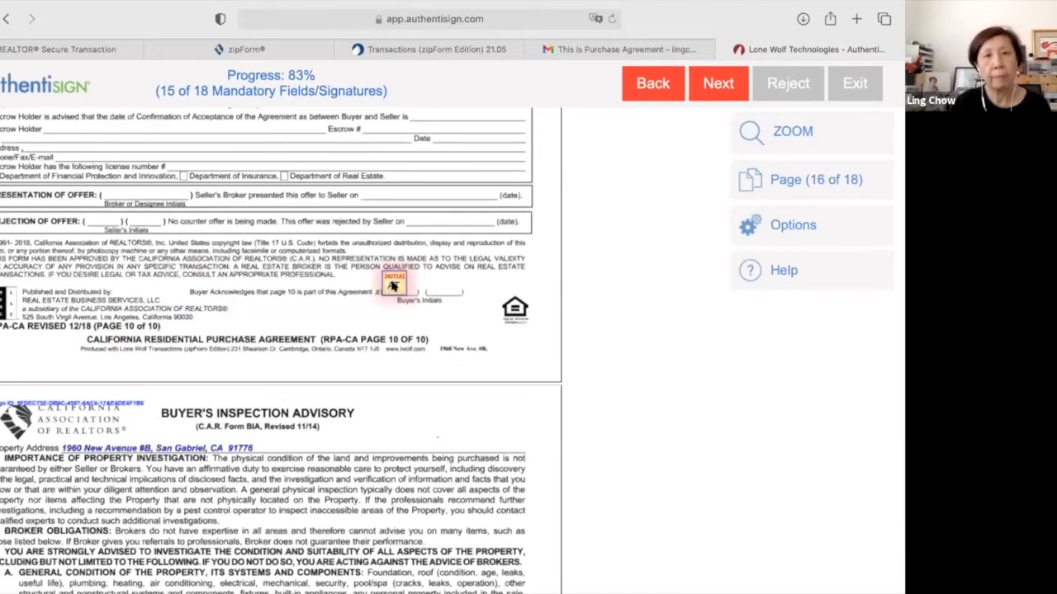
click(393, 285)
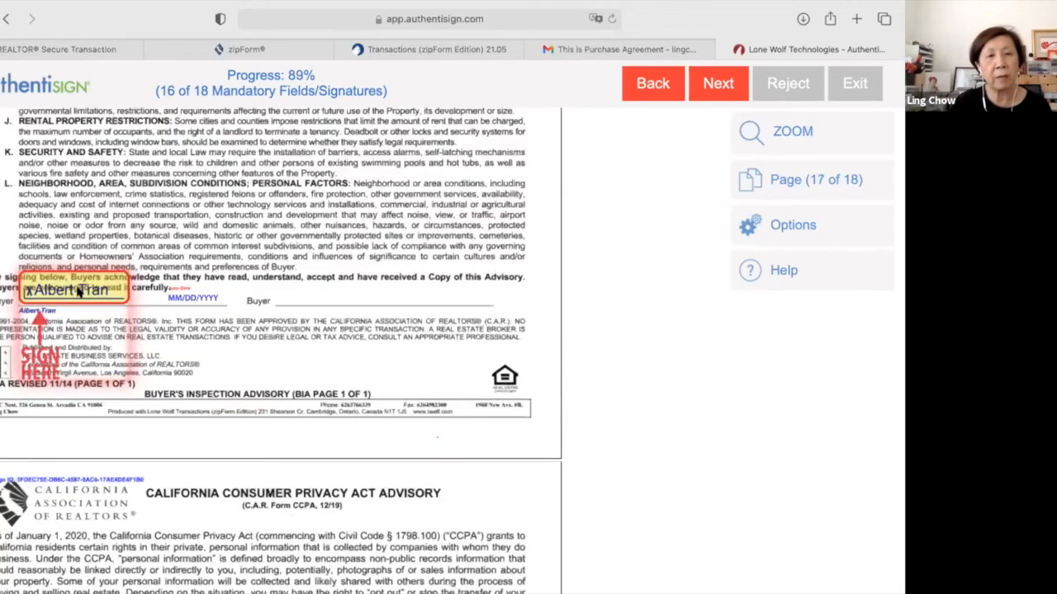
click(78, 291)
click(171, 347)
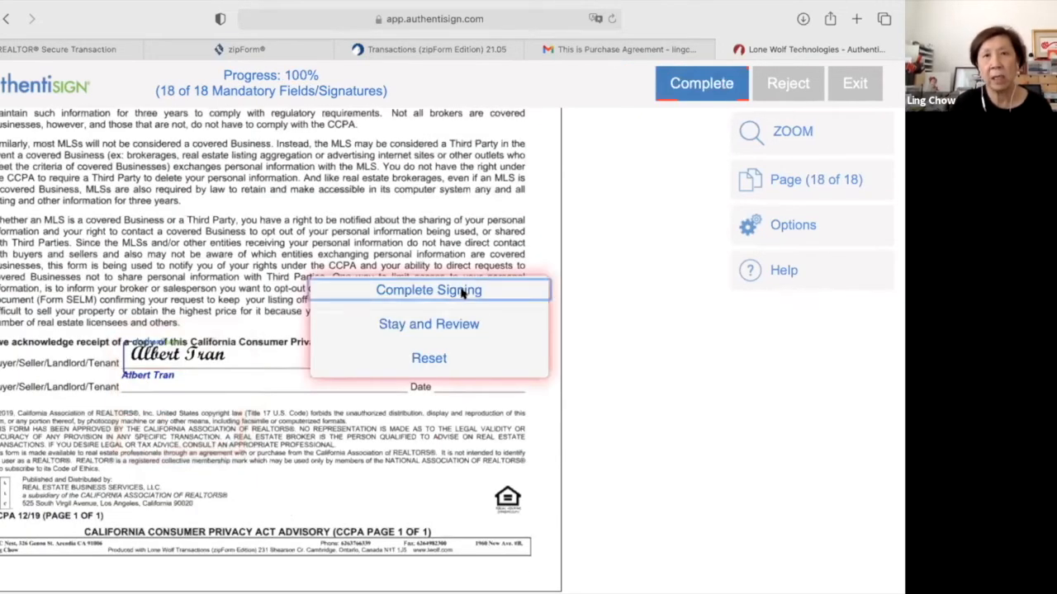
click(464, 290)
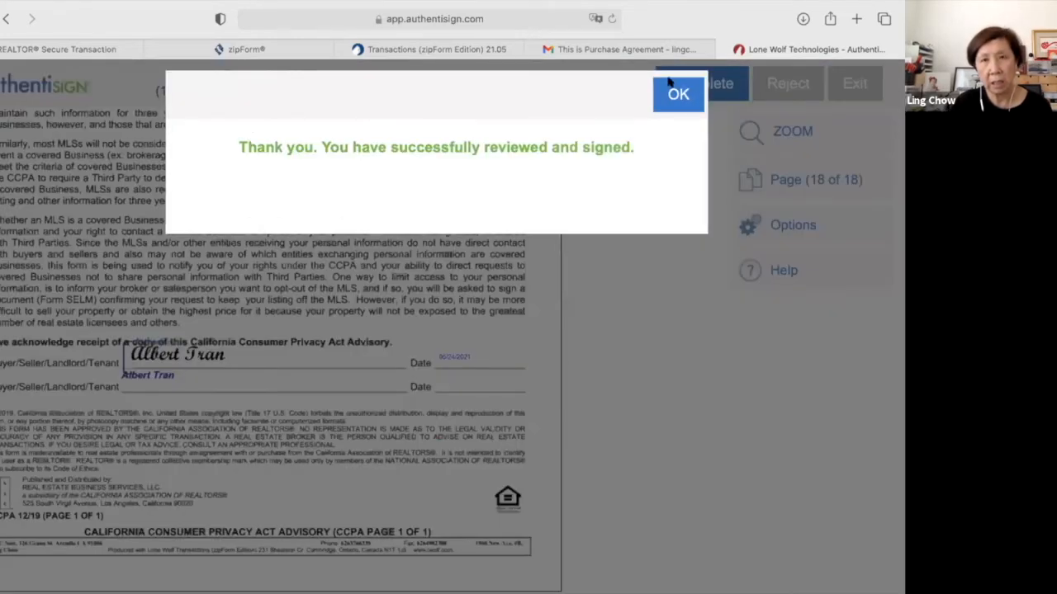
click(687, 94)
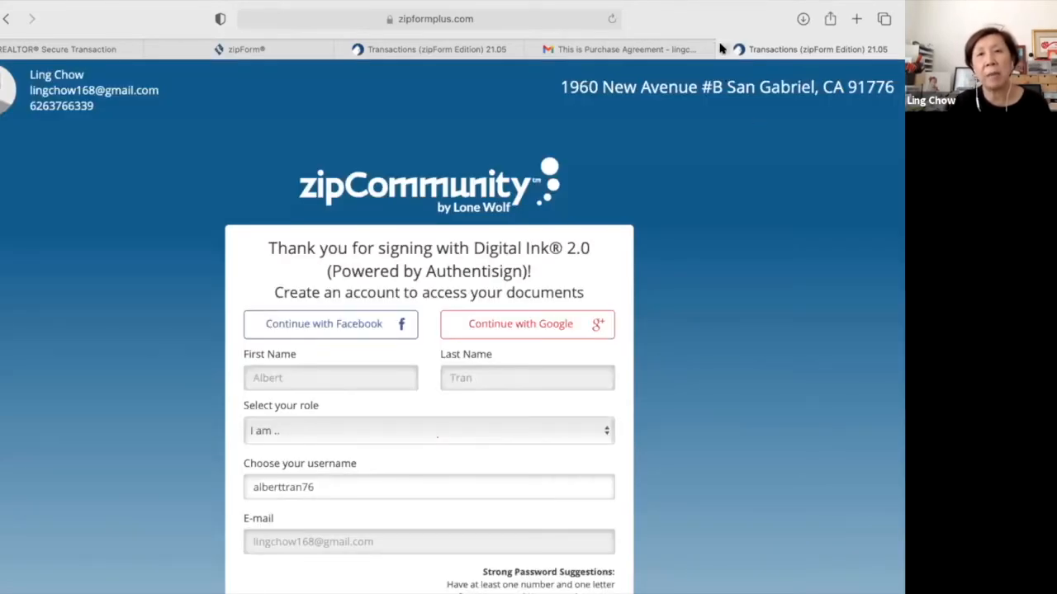
Close the zipformplus account-creation tab and return to the zipForm transactions list.
click(723, 48)
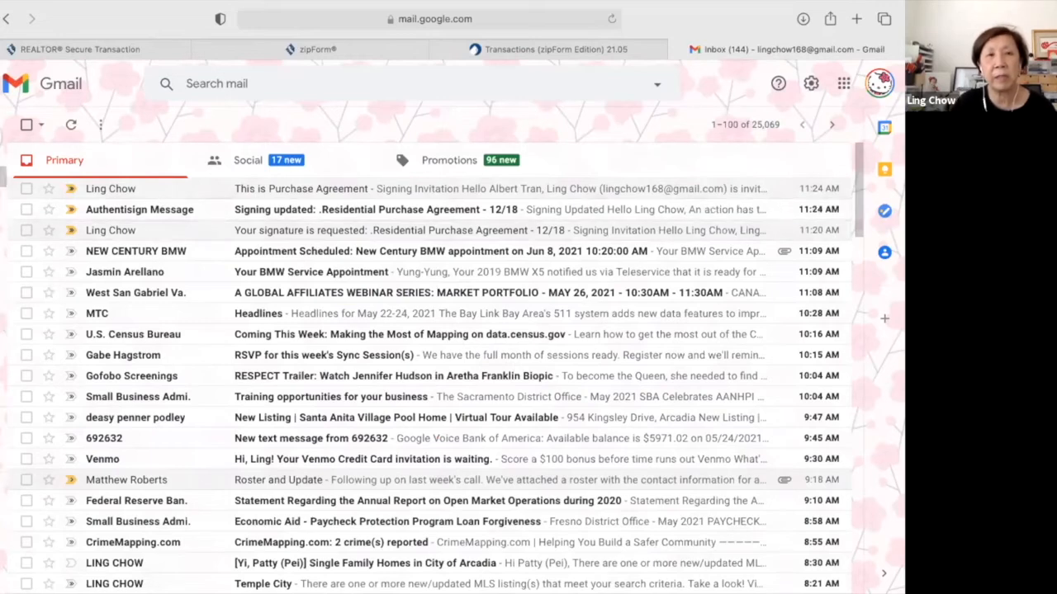
mouse_move(44, 176)
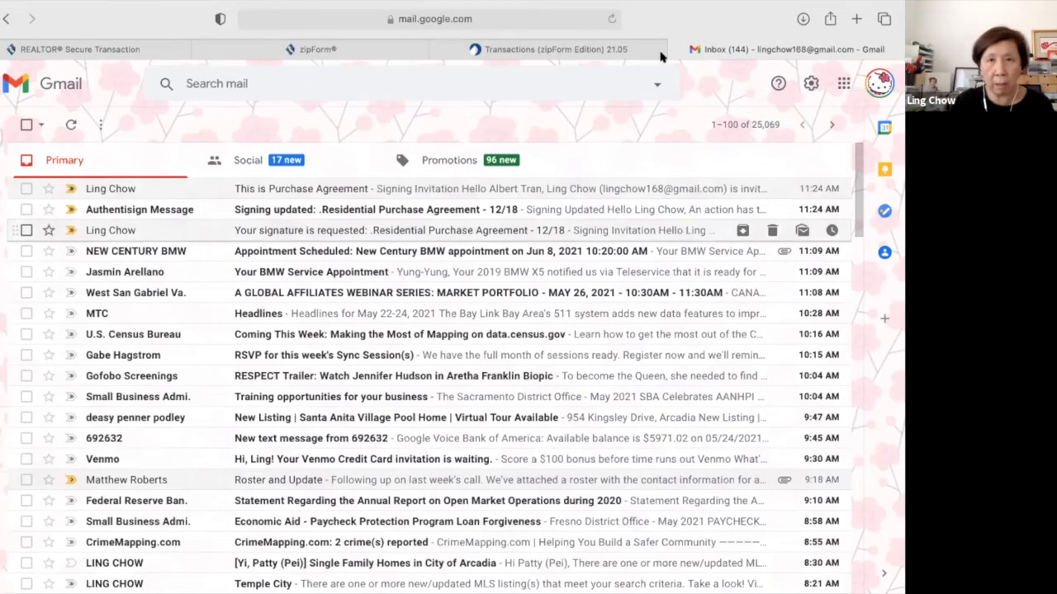
click(586, 43)
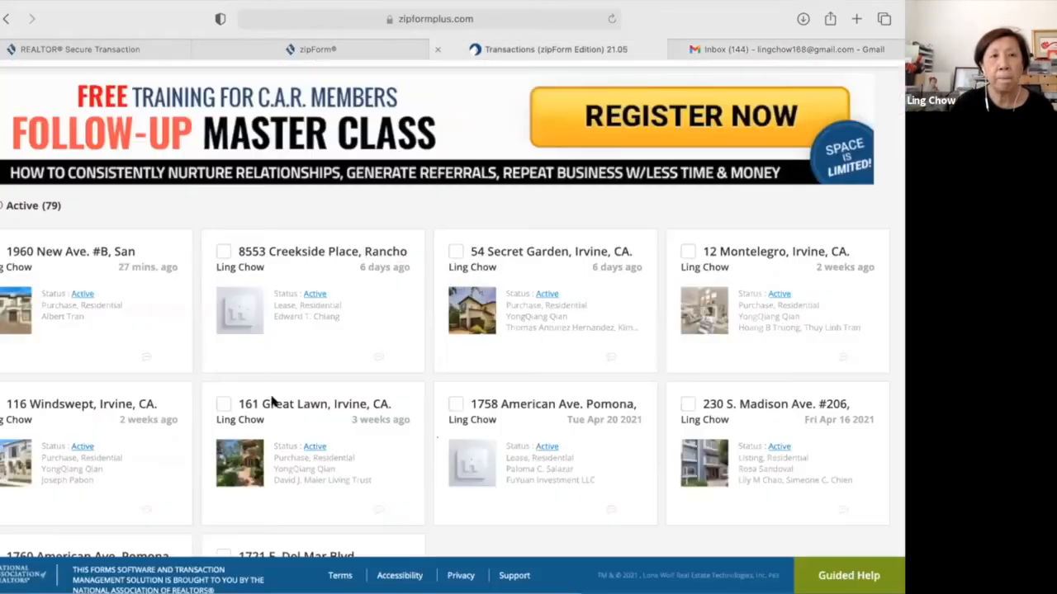
click(82, 250)
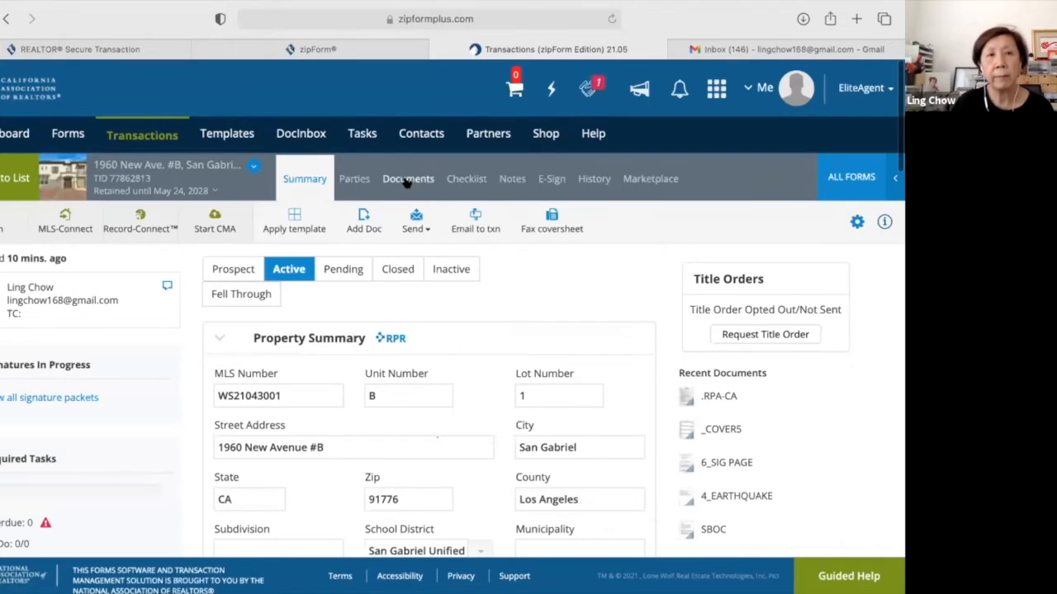
click(408, 180)
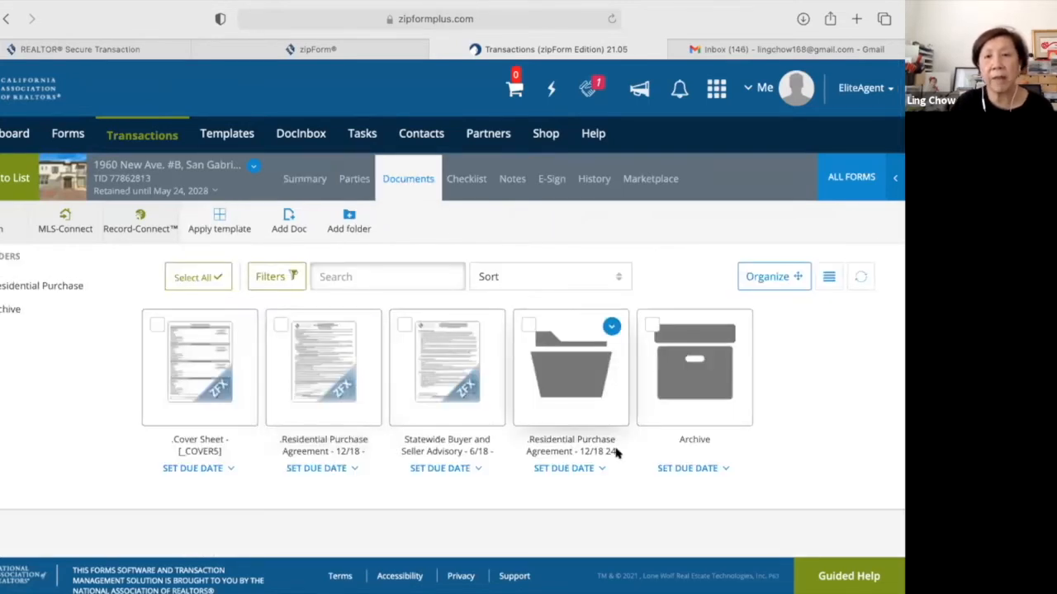
mouse_move(580, 392)
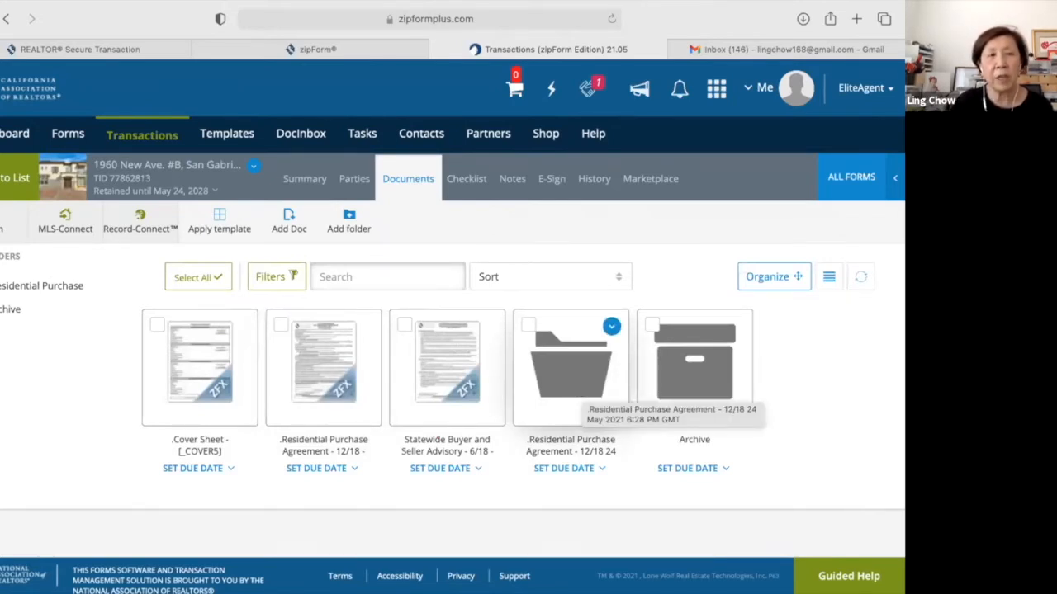
click(3, 228)
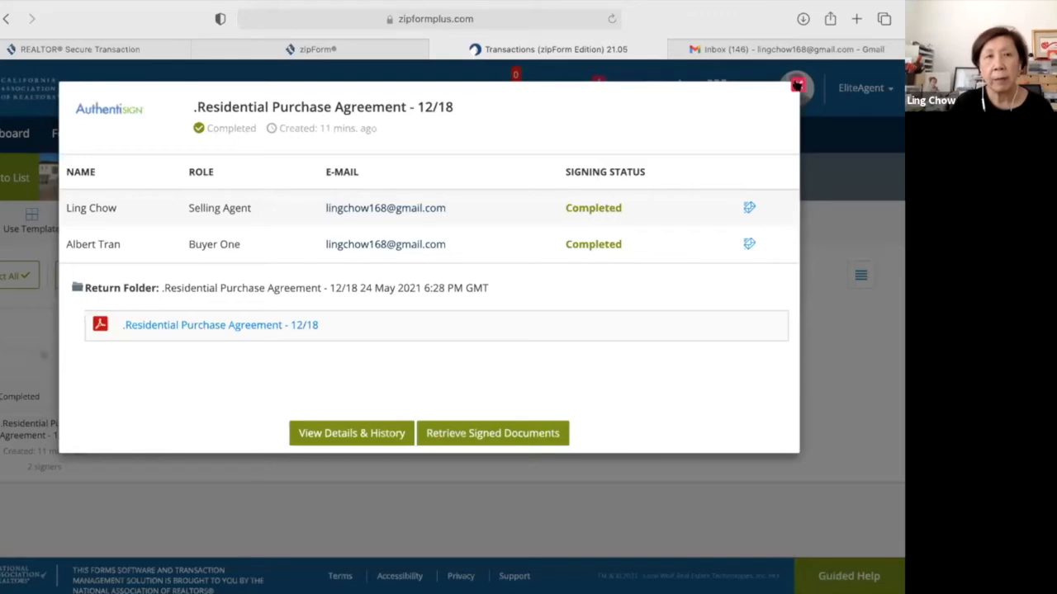
click(6, 176)
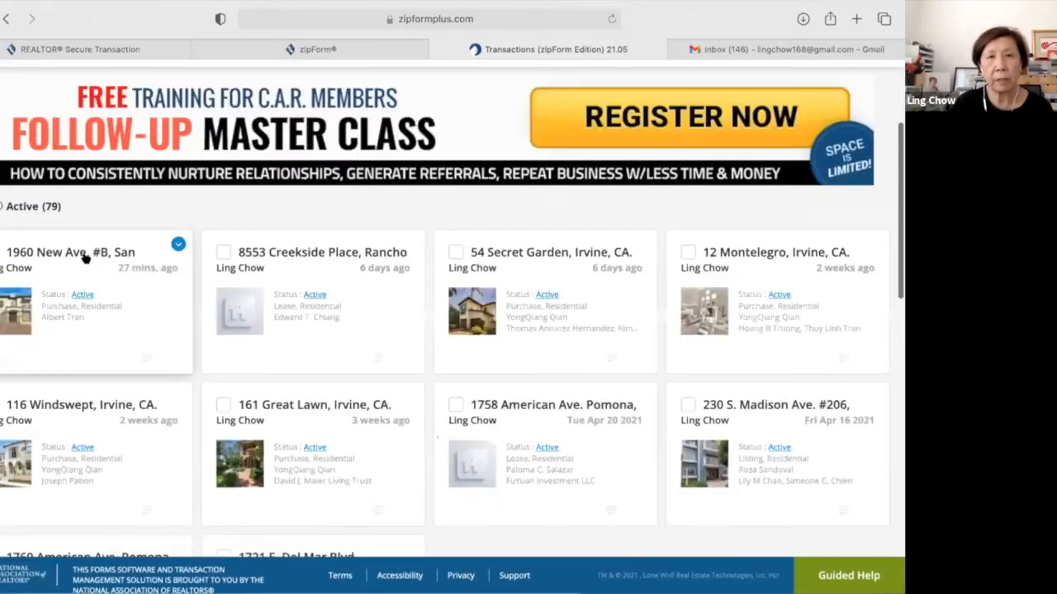
click(85, 259)
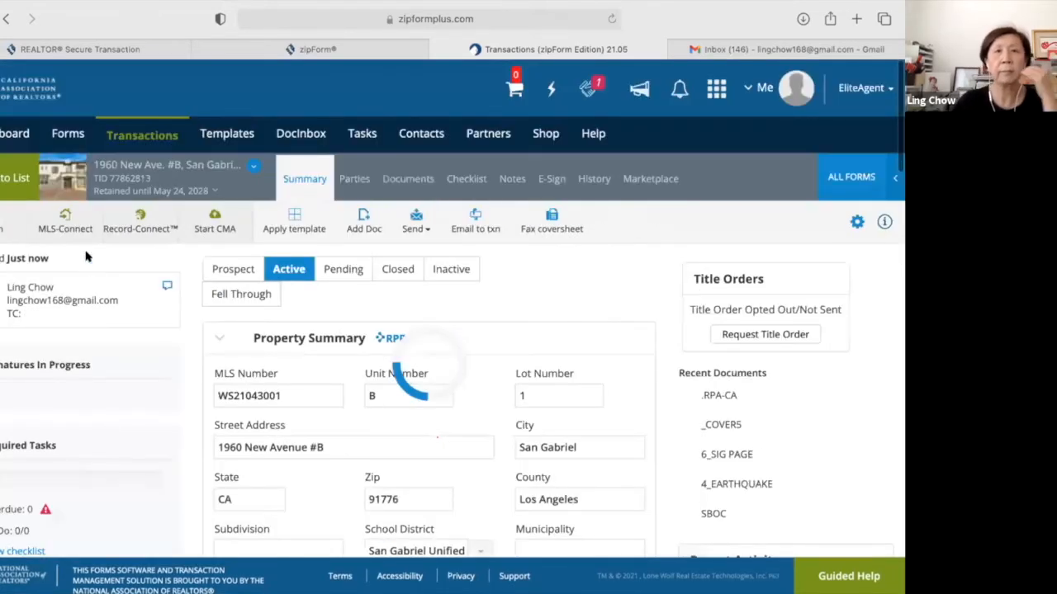
click(405, 183)
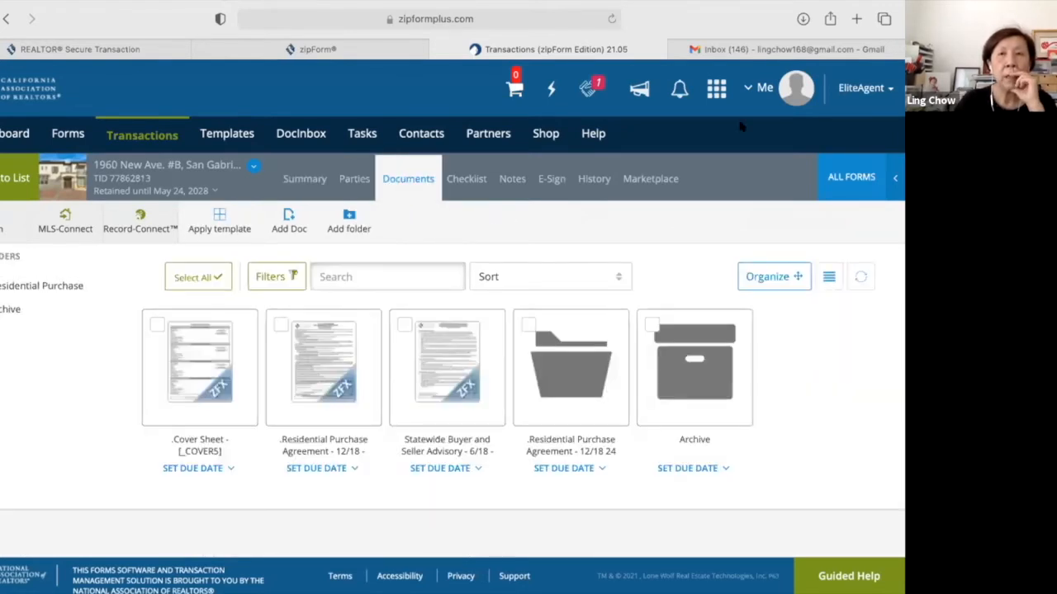
In Gmail, read the 'Signed Documents Ready' and 'Signing complete' emails, briefly using reading view.
click(766, 49)
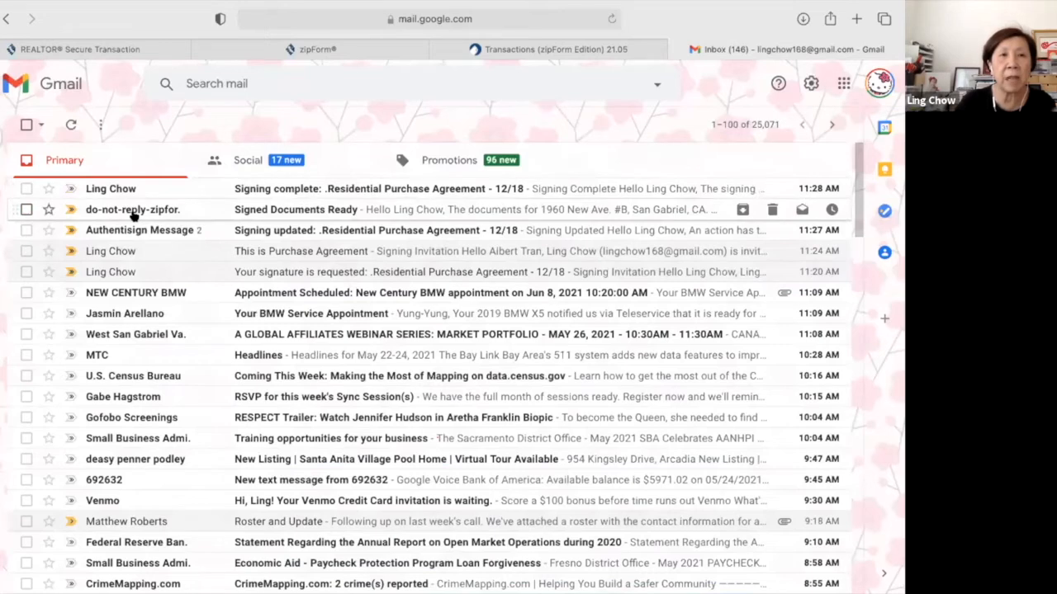
mouse_move(132, 213)
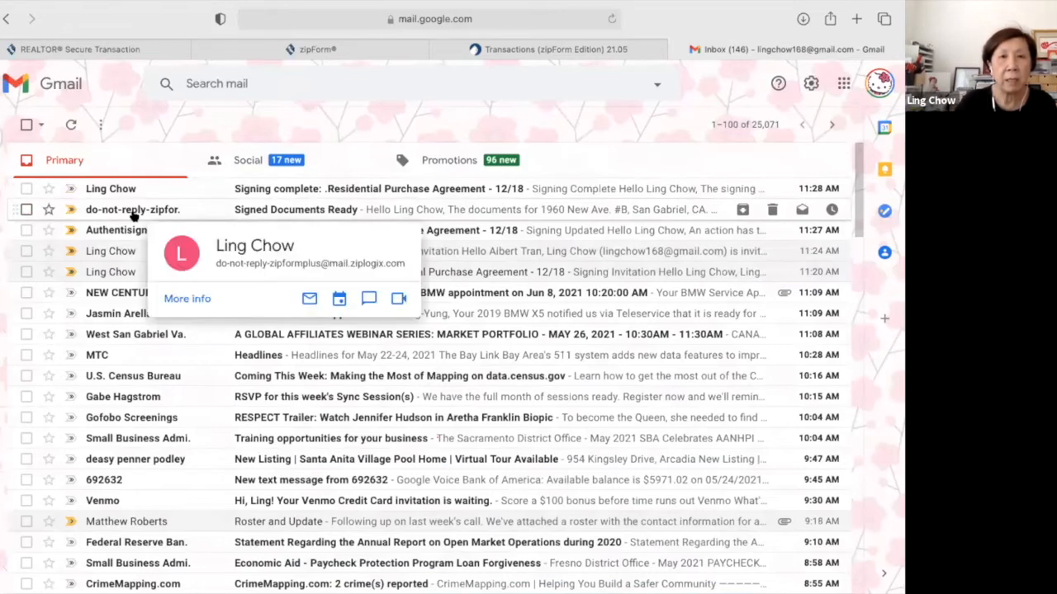
click(132, 214)
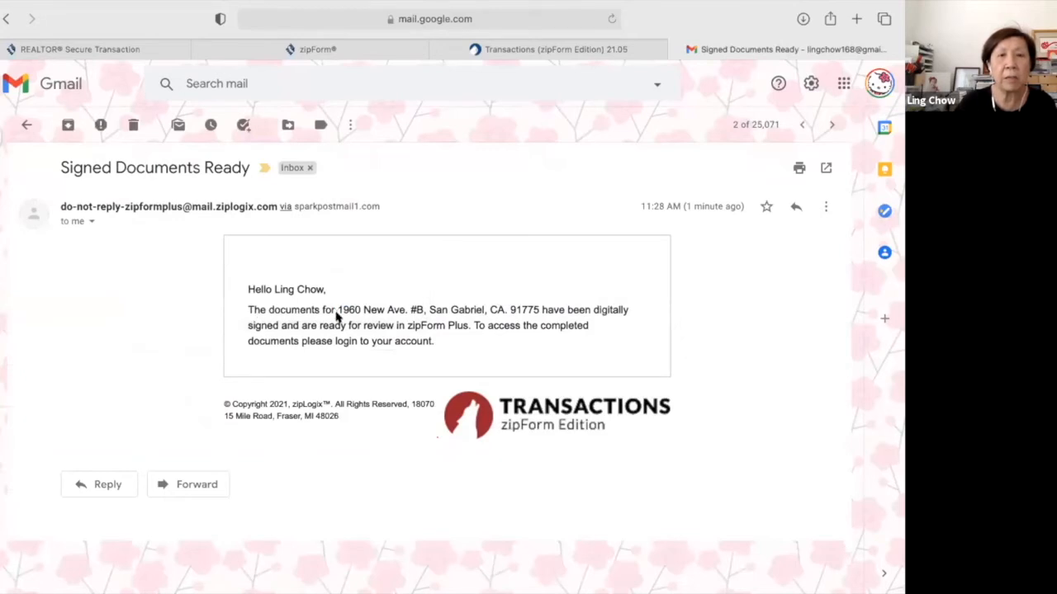
click(27, 124)
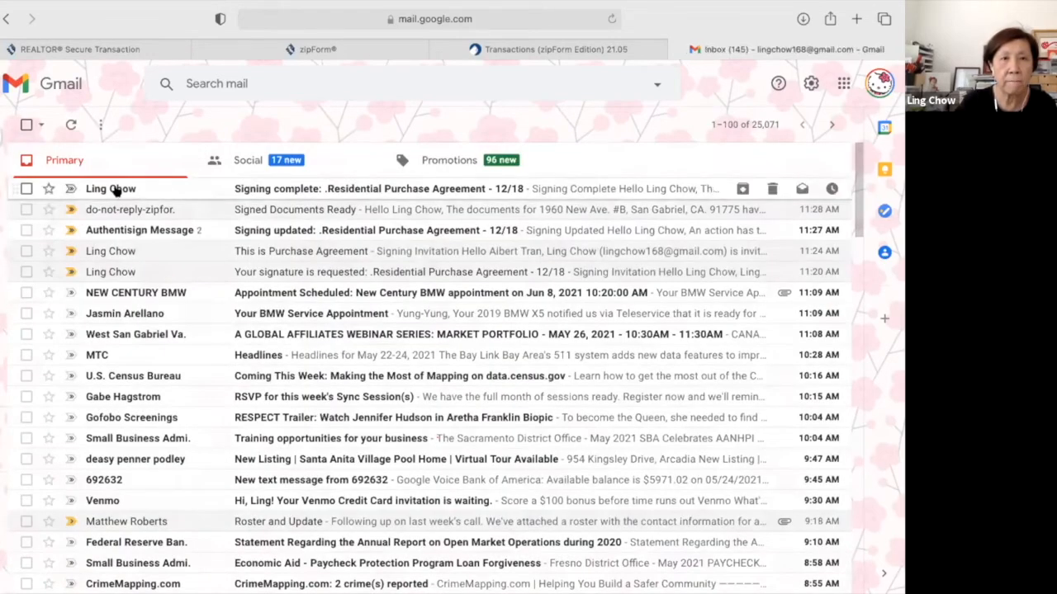
click(116, 190)
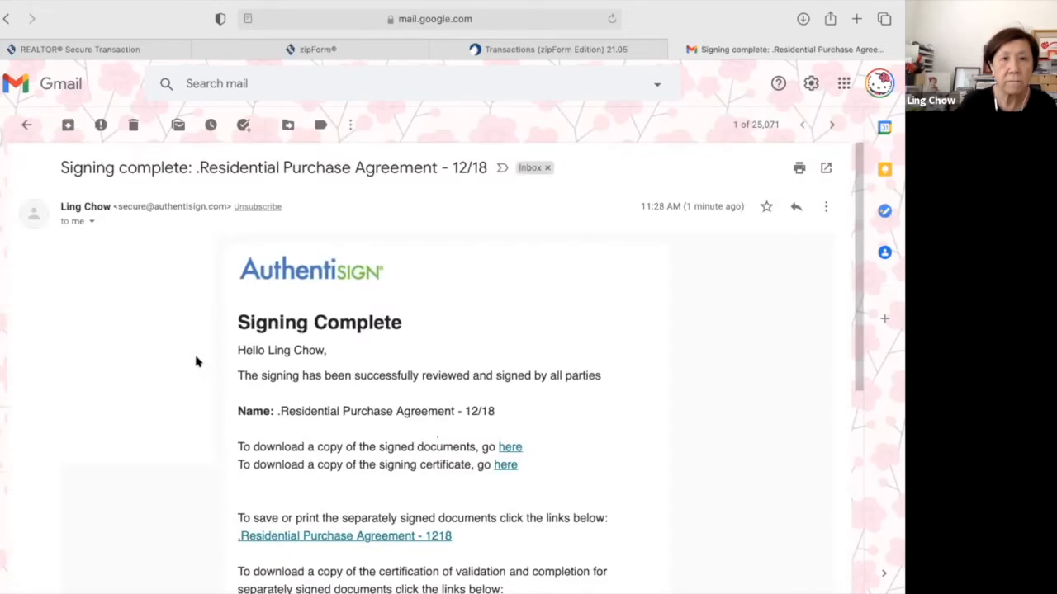
scroll(197, 361, down, 2)
scroll(196, 361, down, 1)
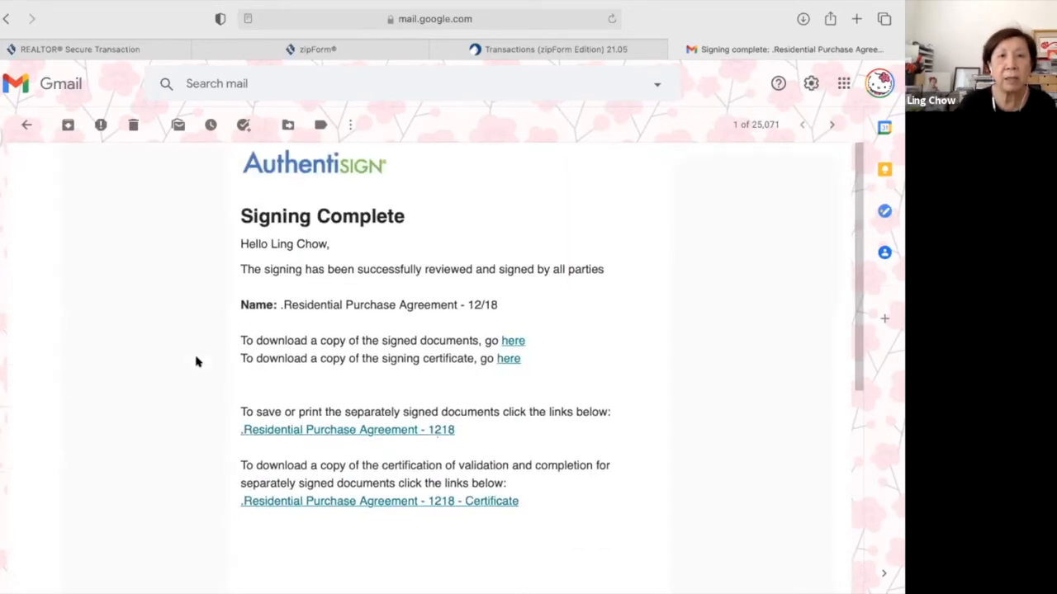
key(super+shift+r)
scroll(264, 149, up, 1)
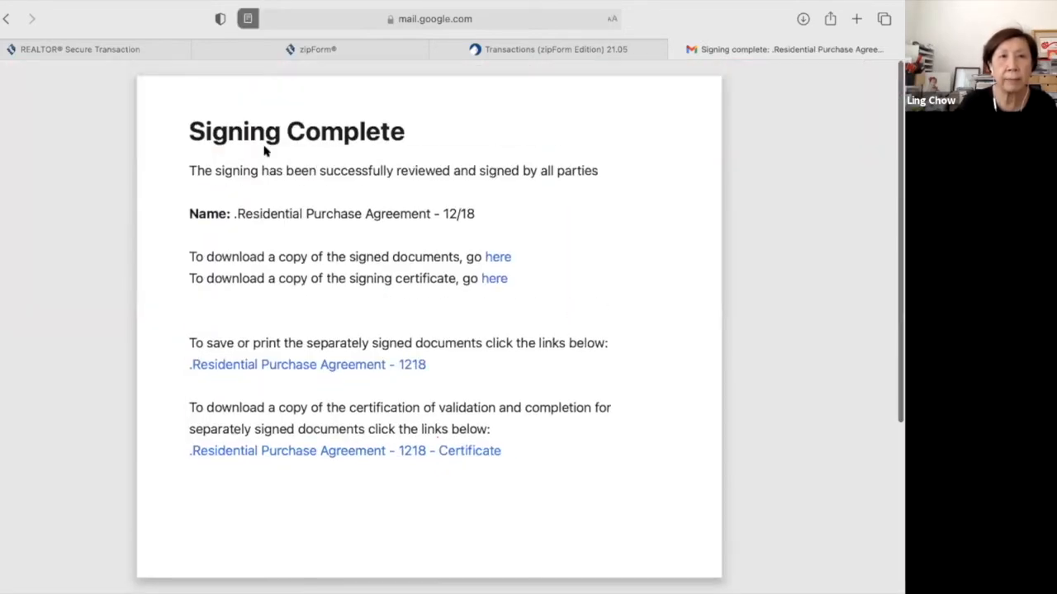
click(247, 18)
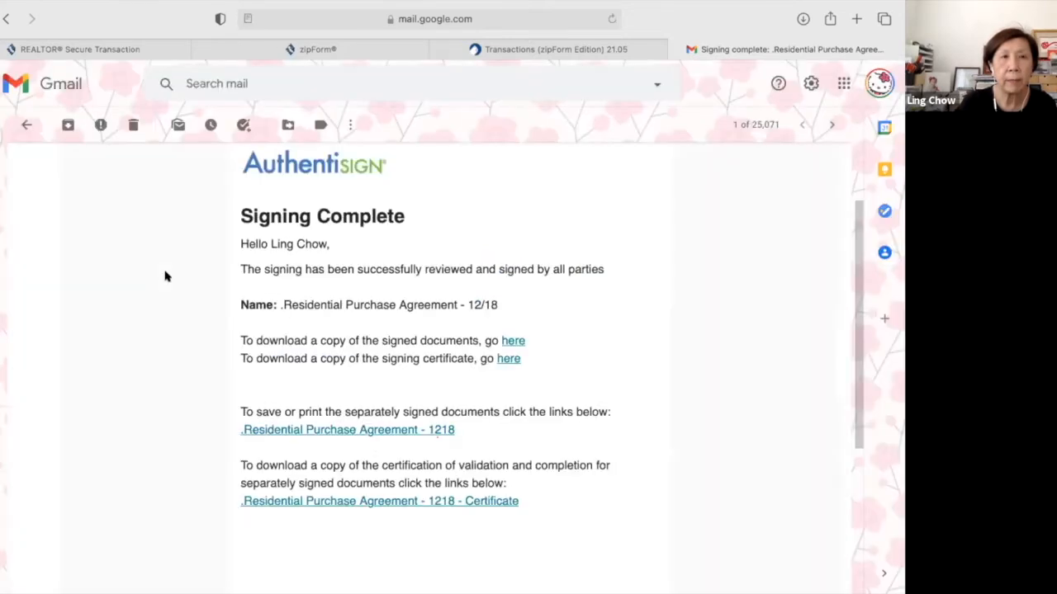
click(25, 128)
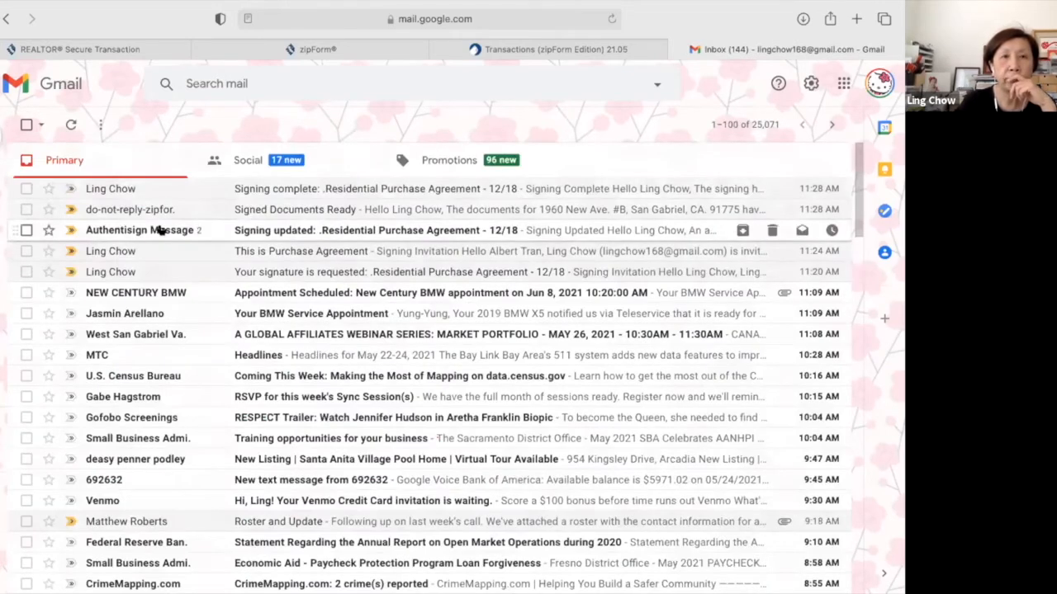
Scroll through the 'Signing updated' email, then go back to the inbox.
click(171, 230)
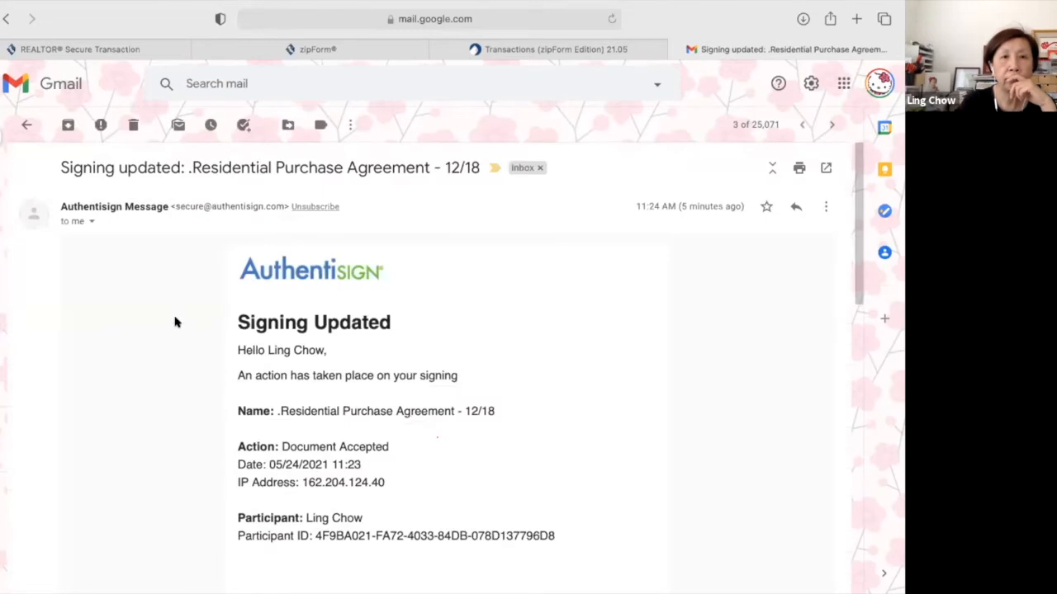
scroll(175, 322, down, 3)
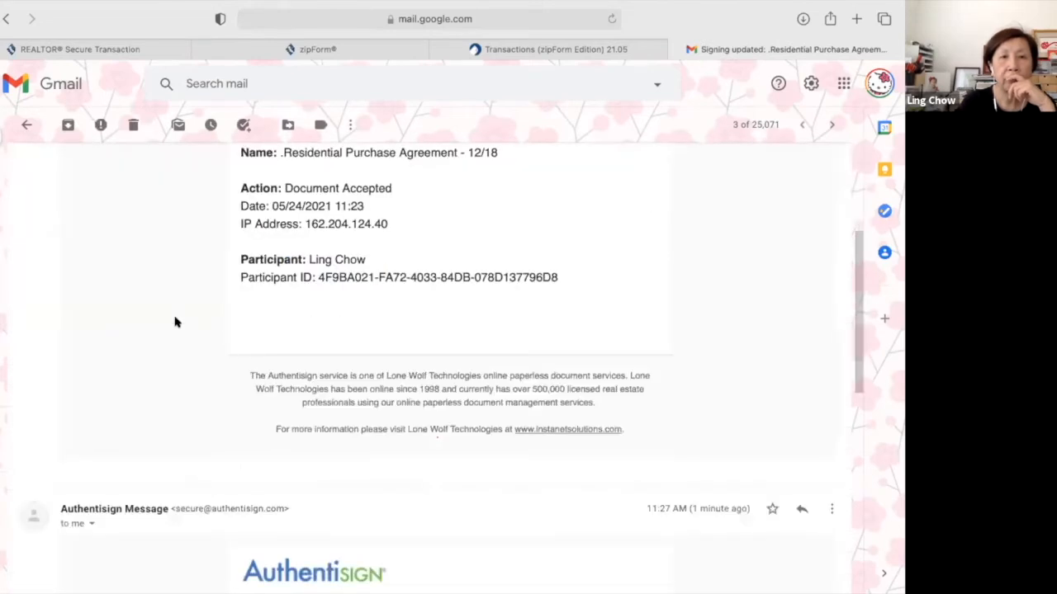
scroll(175, 322, down, 3)
scroll(175, 322, down, 1)
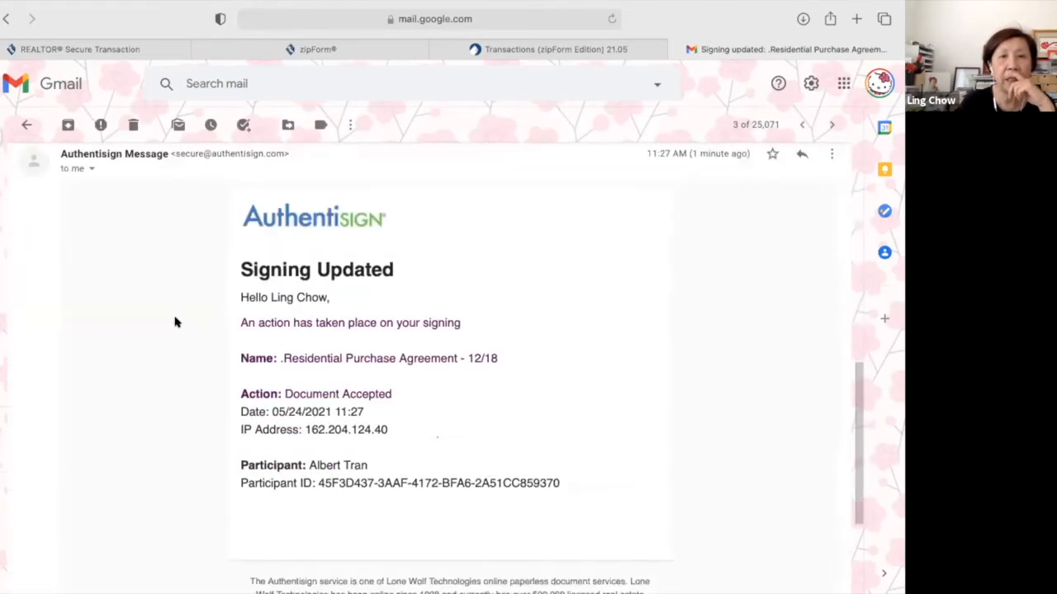
scroll(175, 322, down, 2)
scroll(59, 164, up, 10)
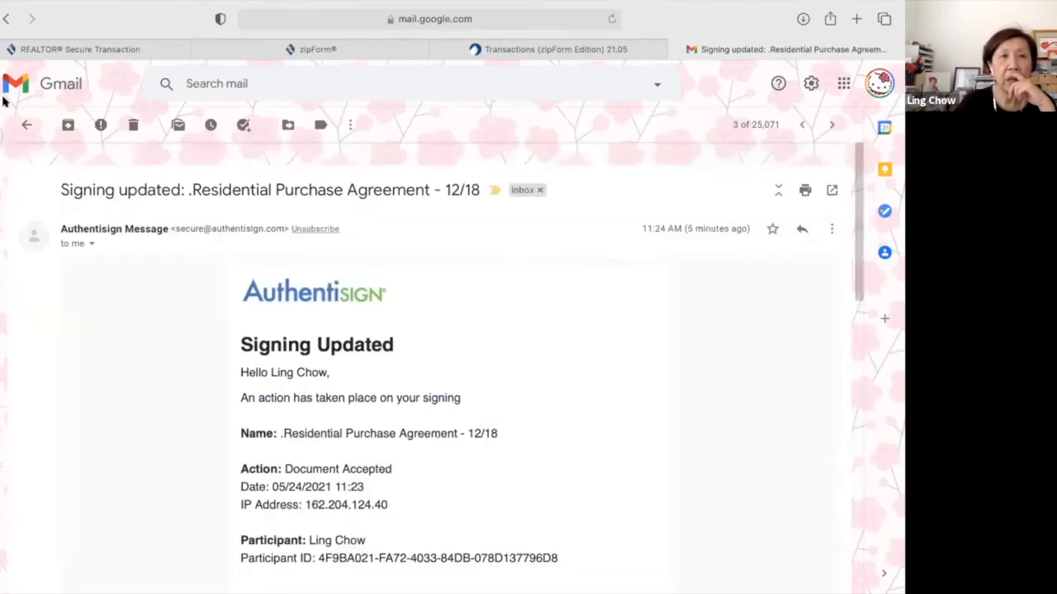
click(27, 124)
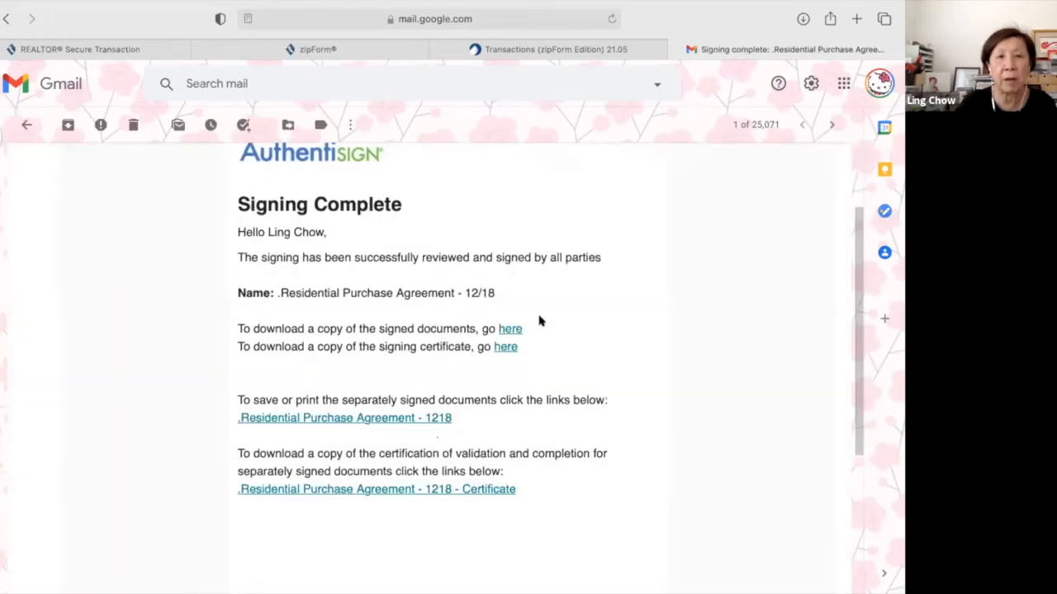
click(506, 349)
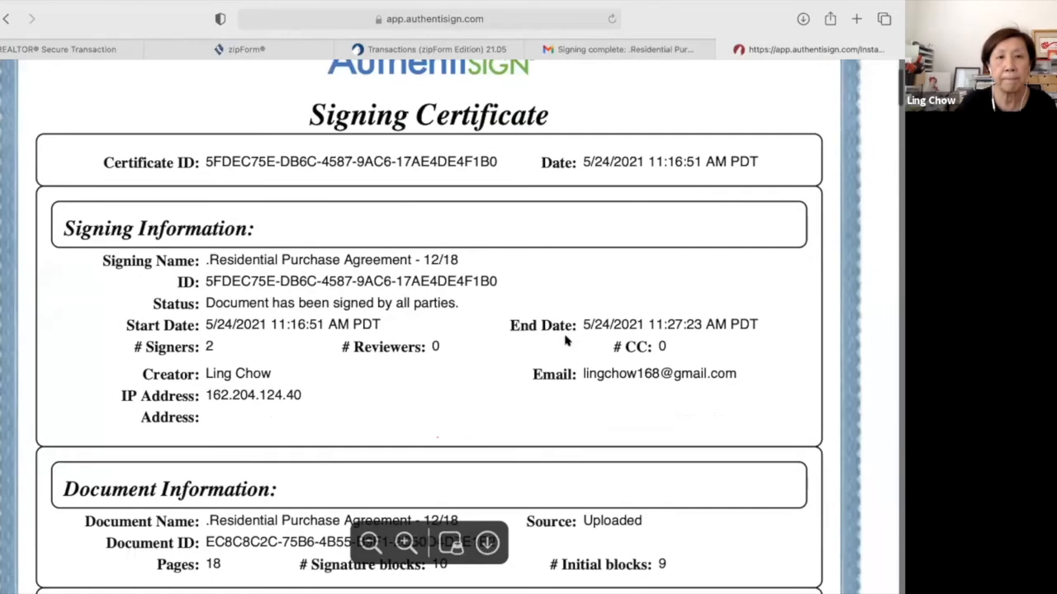
scroll(566, 340, down, 5)
scroll(565, 340, down, 2)
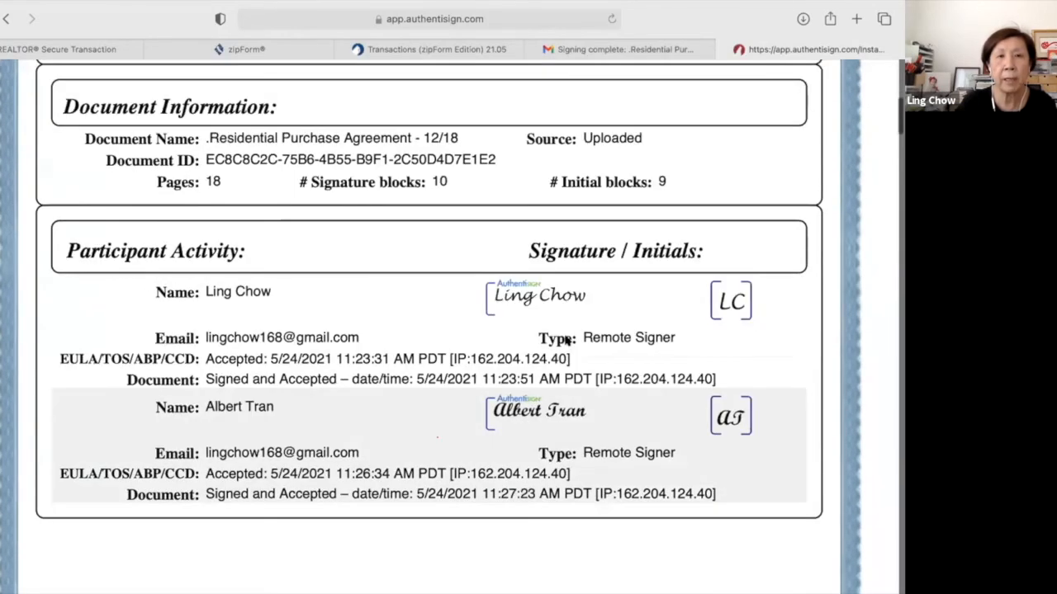
scroll(743, 132, up, 7)
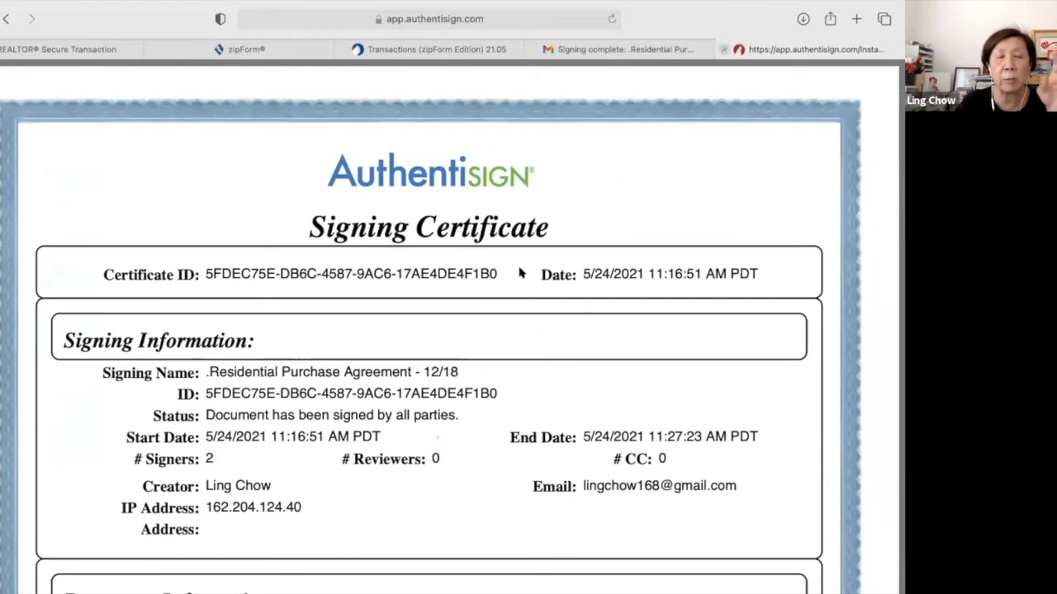
key(super+w)
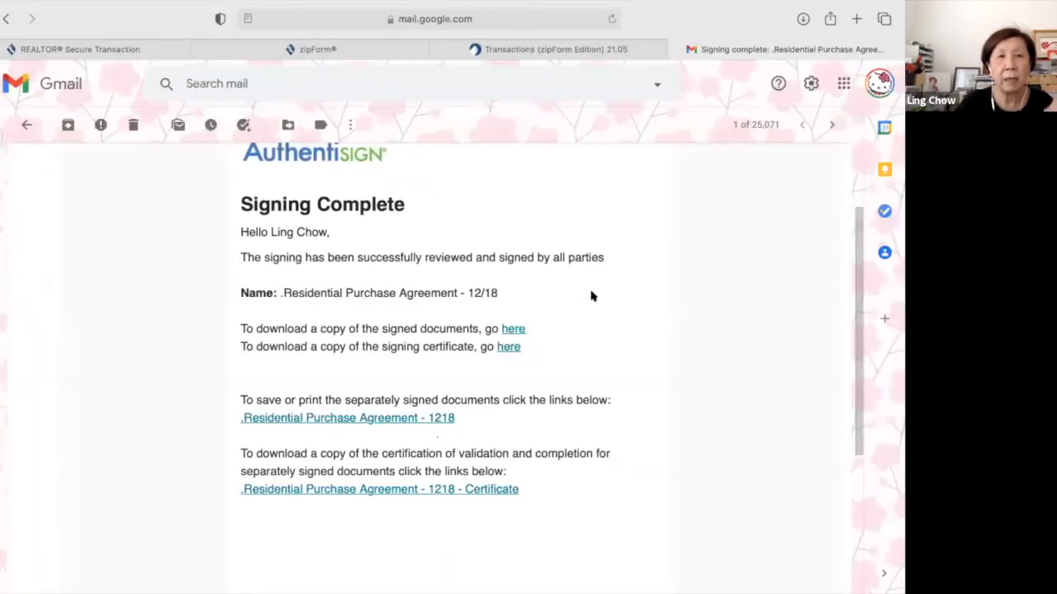
scroll(591, 295, up, 3)
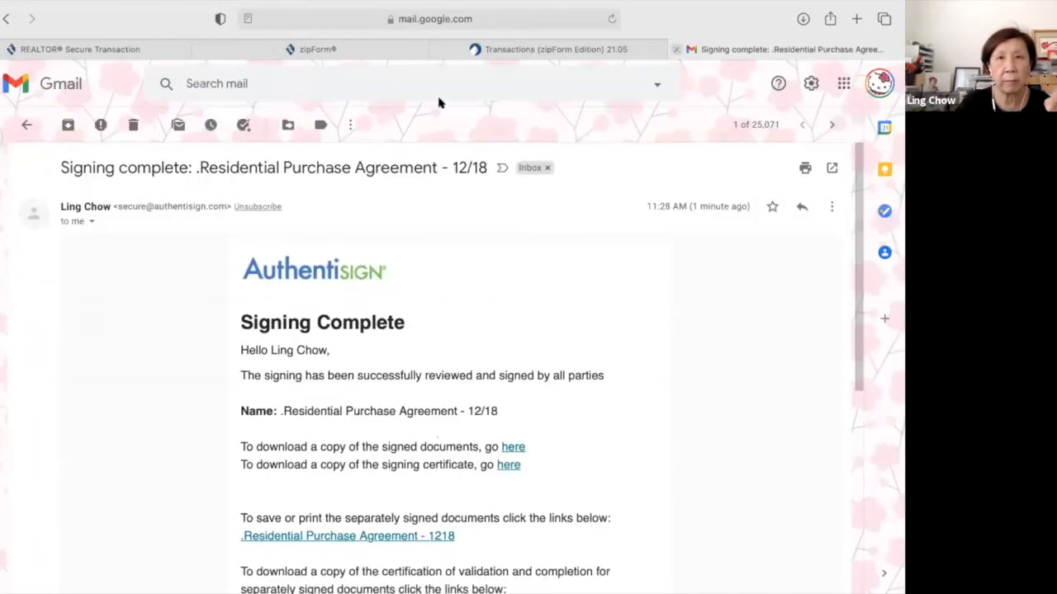
Open the .Residential Purchase Agreement folder and scroll through the signed Authentisign PDF.
click(531, 49)
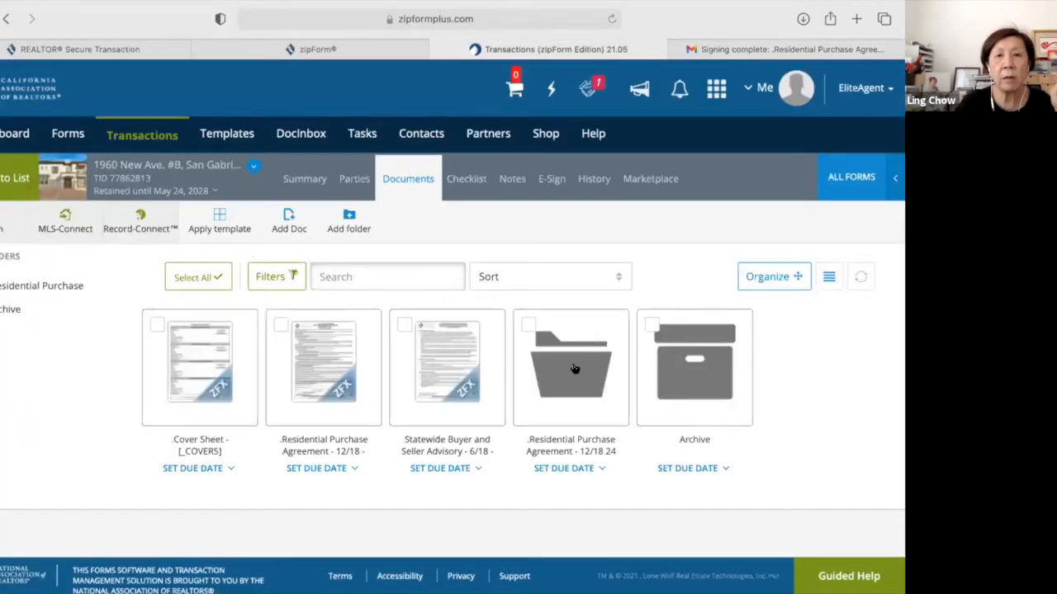
click(575, 368)
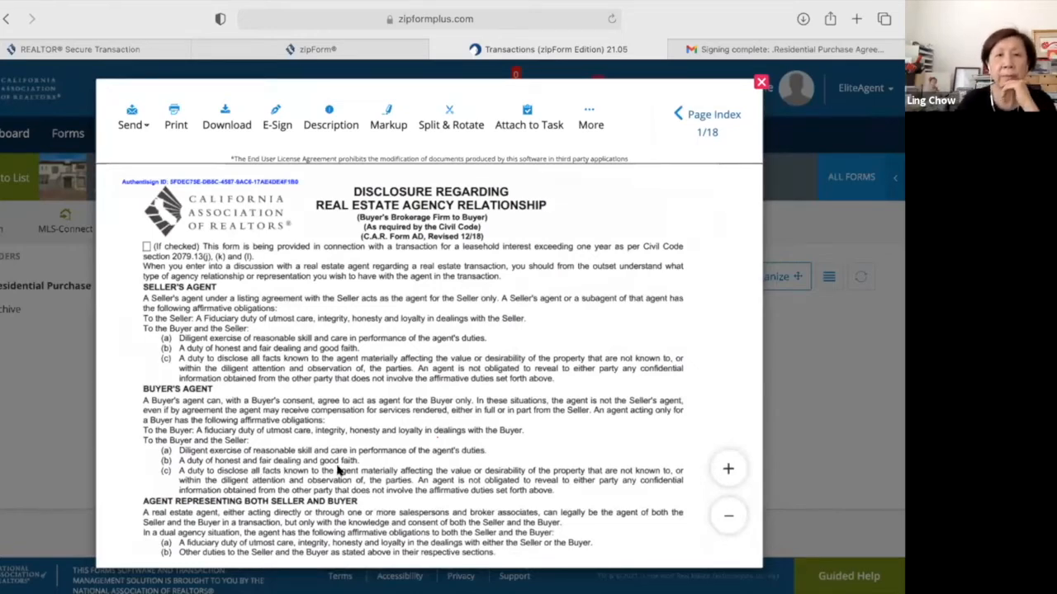
scroll(337, 470, down, 5)
scroll(337, 471, down, 5)
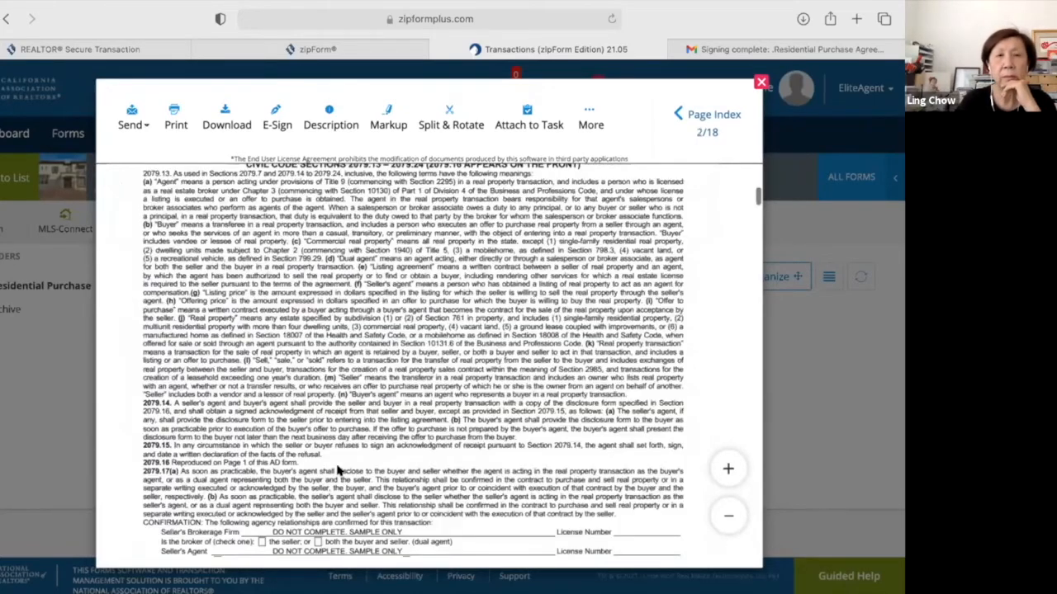
scroll(337, 471, down, 5)
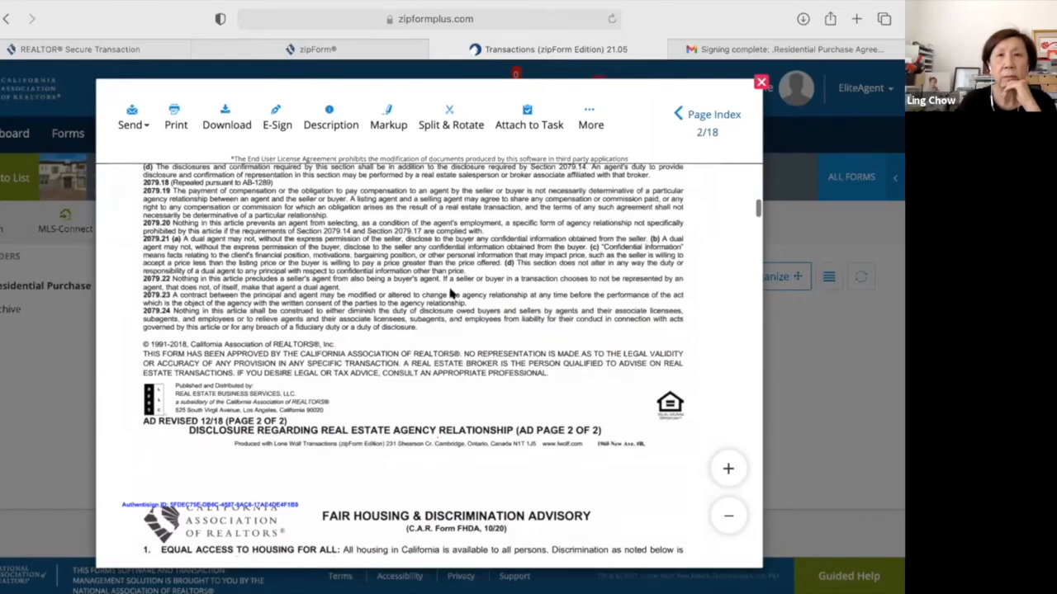
scroll(314, 180, up, 15)
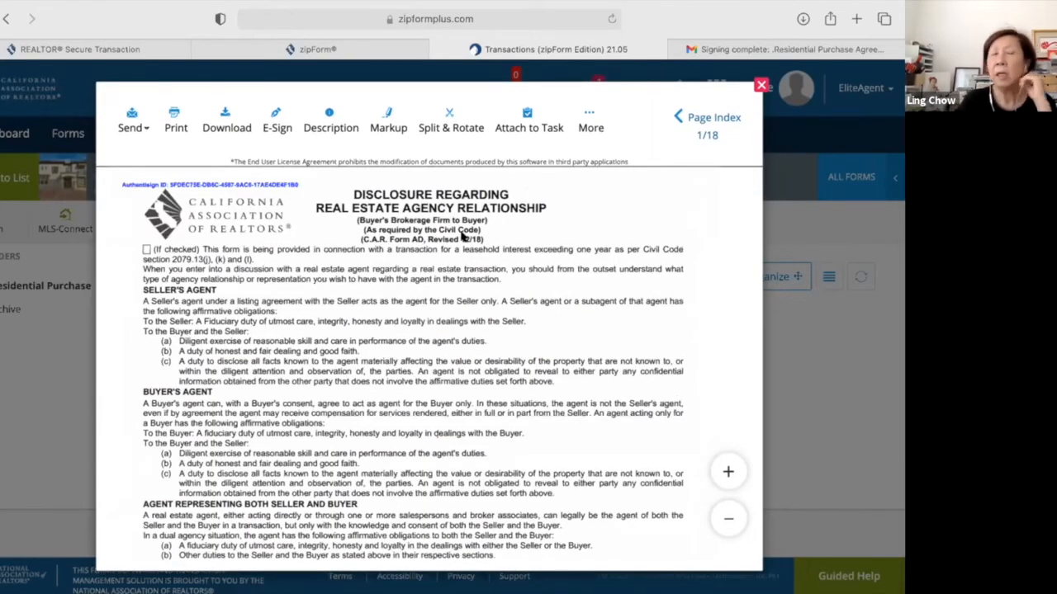
Start a Digital Ink 2.0 packet for '.Residential Purchase Agreement - 1218' with the Selling Agent as signer.
click(136, 128)
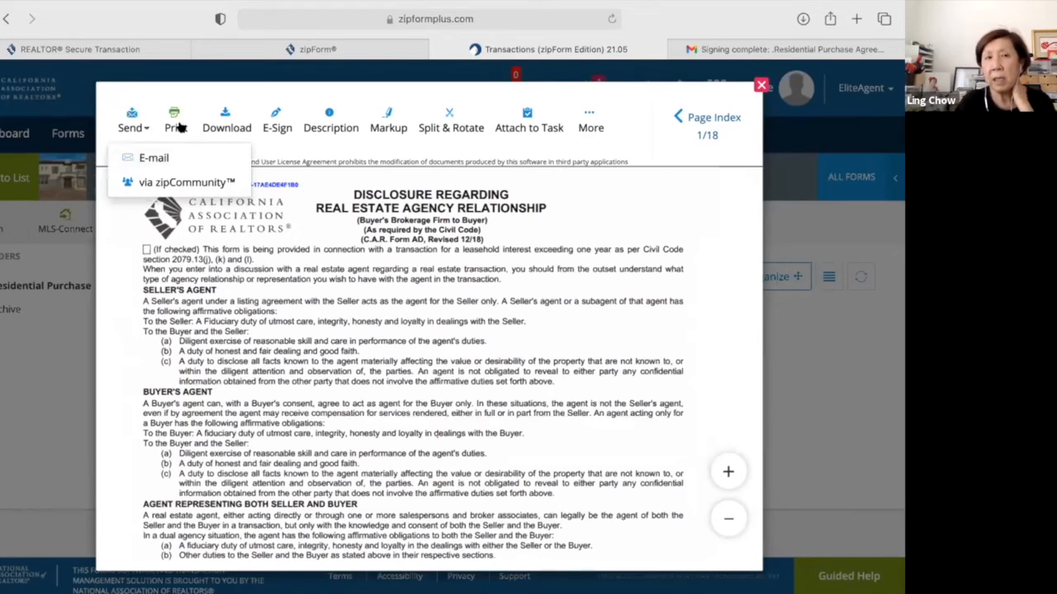
click(275, 132)
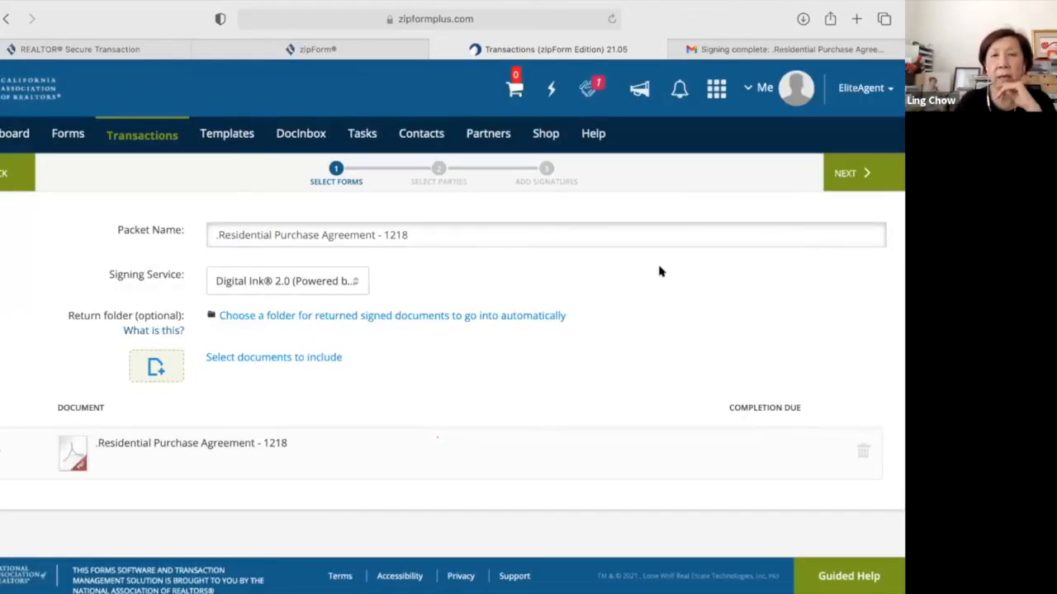
click(846, 175)
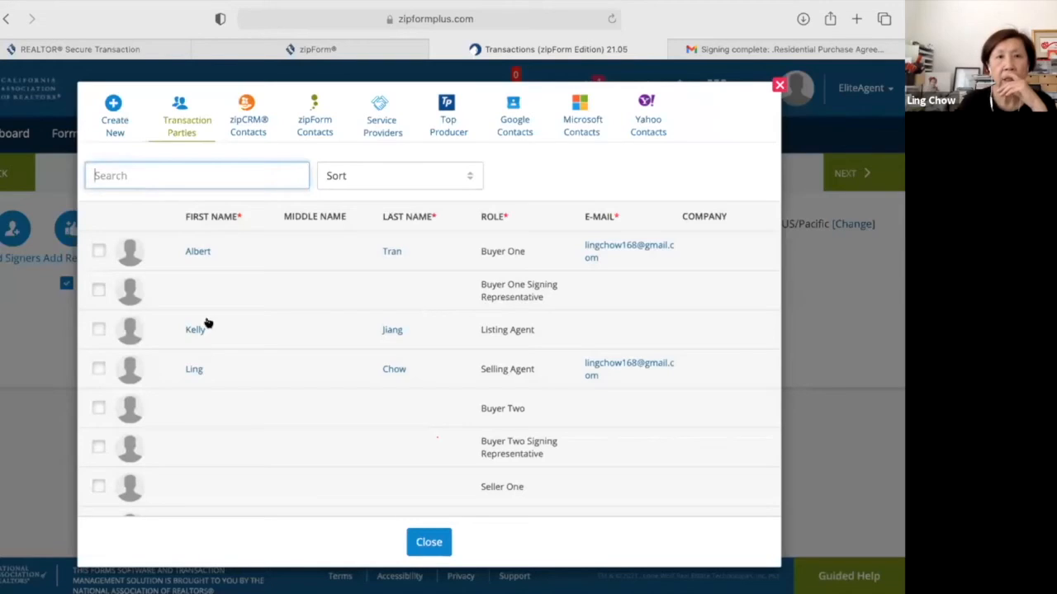
click(97, 368)
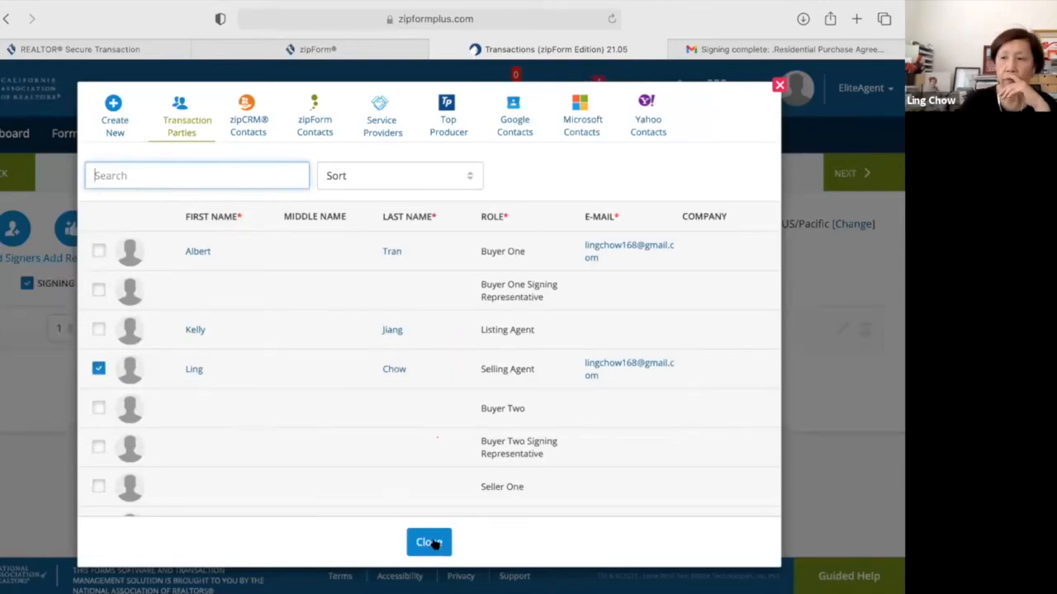
click(429, 542)
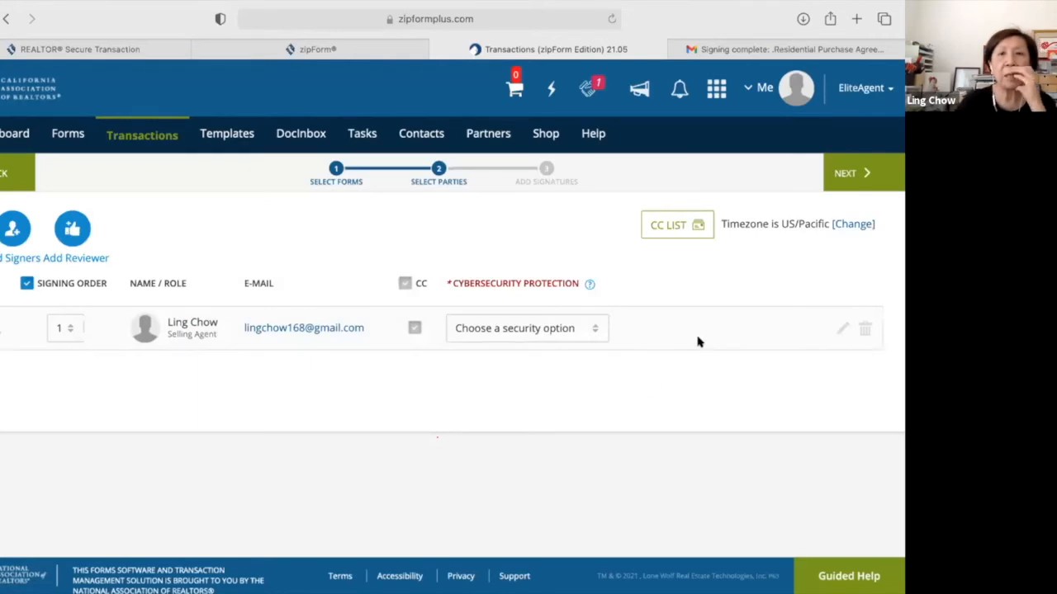
click(846, 172)
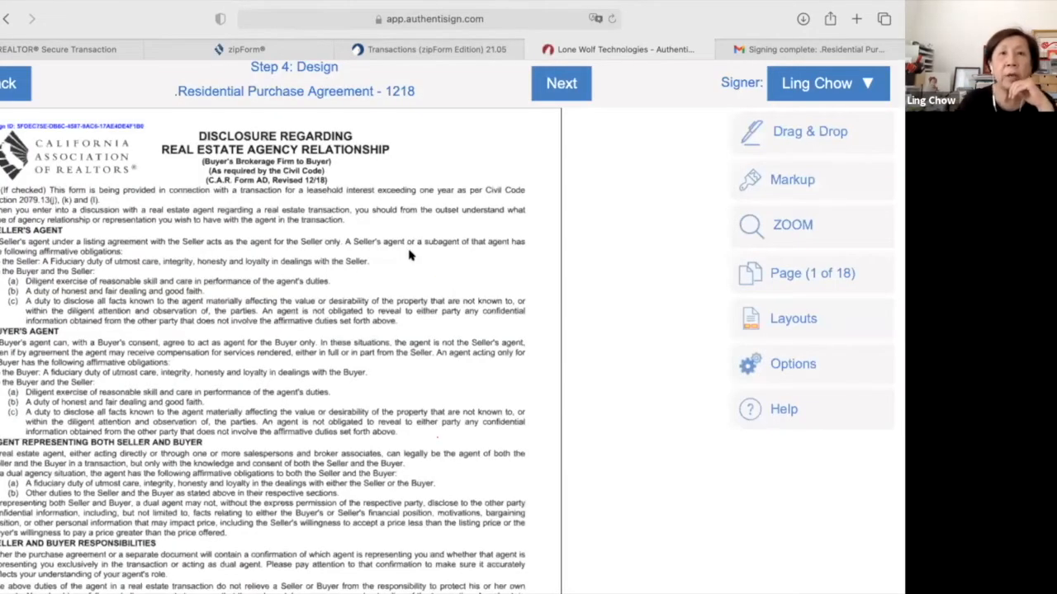
Place the selling agent's sign-here field on the PRBS signature lines.
scroll(401, 256, down, 5)
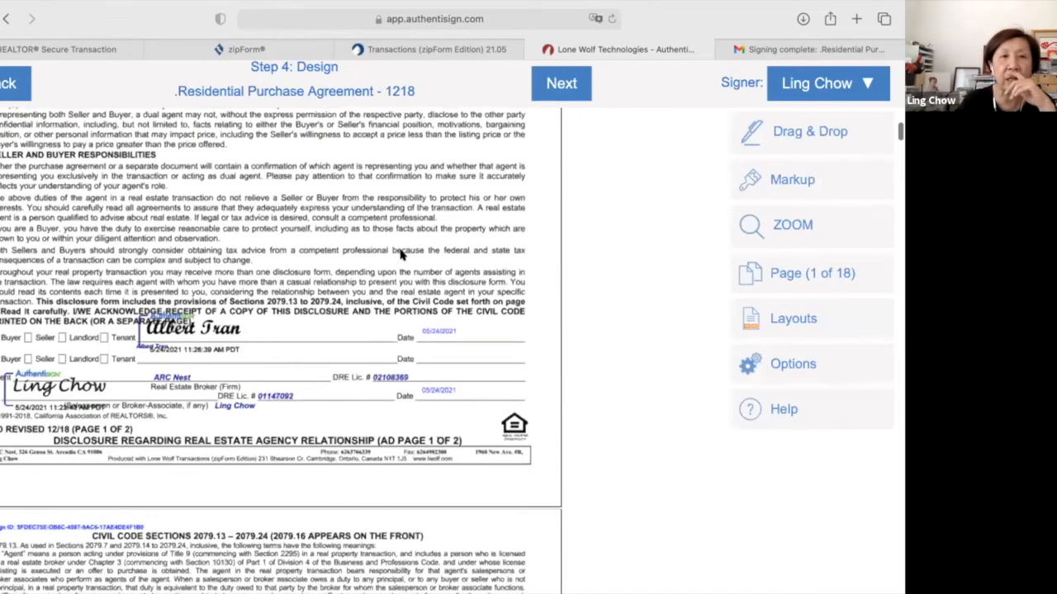
scroll(401, 256, down, 5)
scroll(400, 255, down, 5)
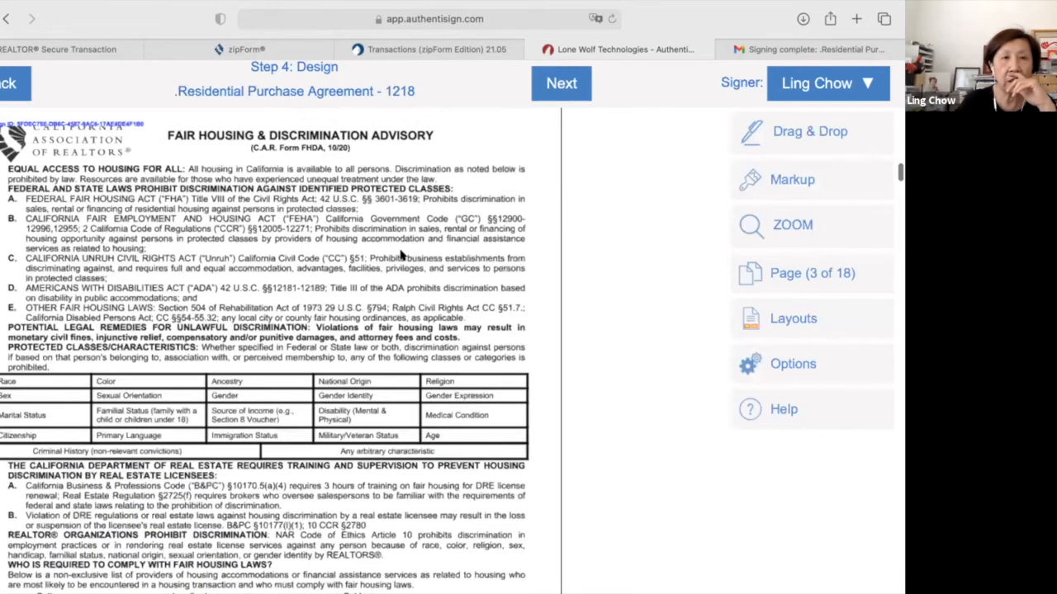
scroll(400, 256, down, 6)
scroll(400, 256, down, 10)
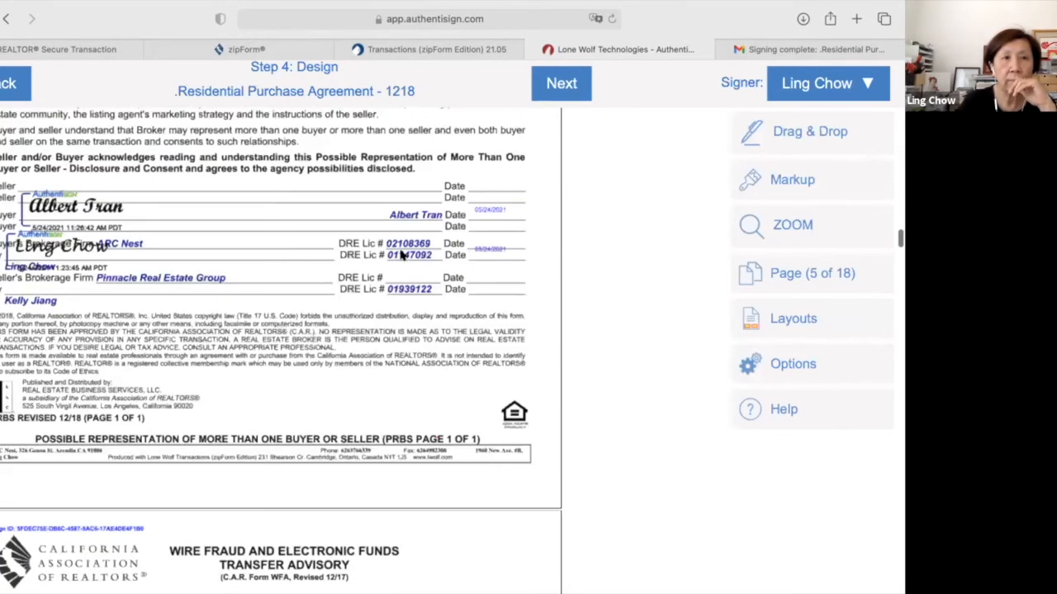
scroll(401, 255, down, 1)
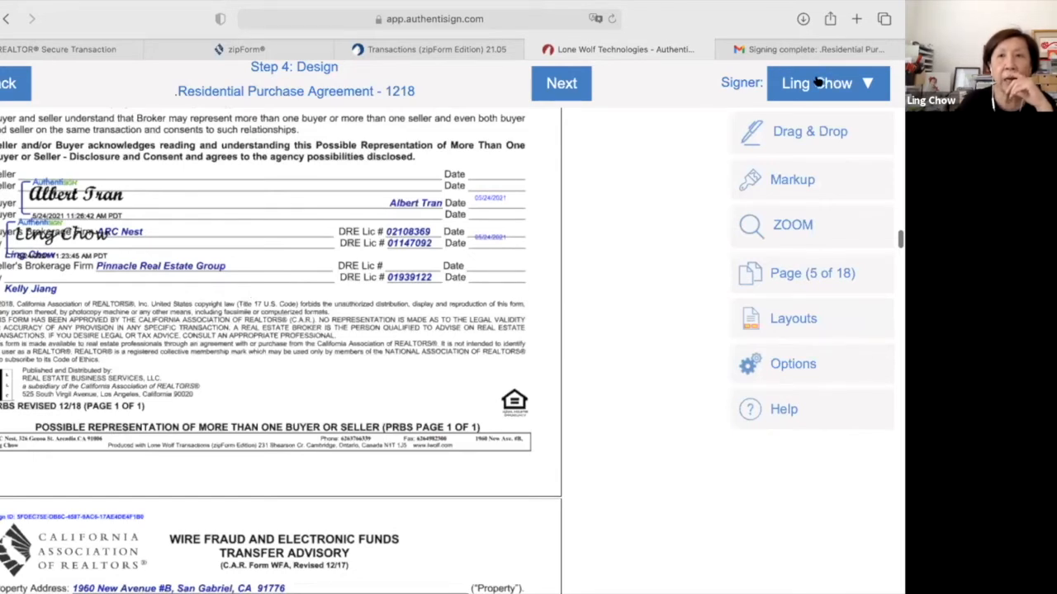
click(788, 131)
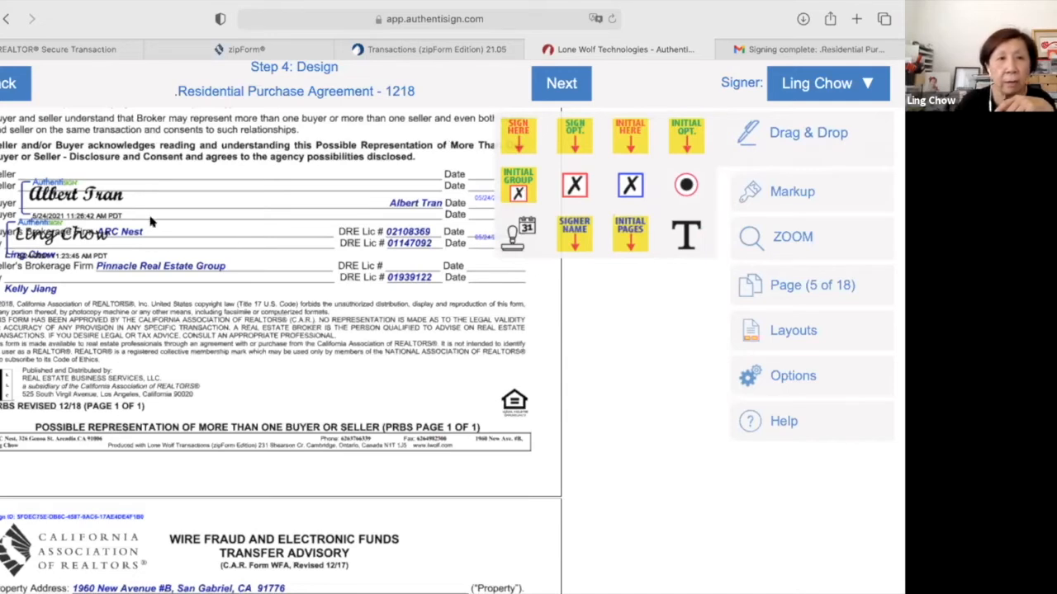
click(152, 217)
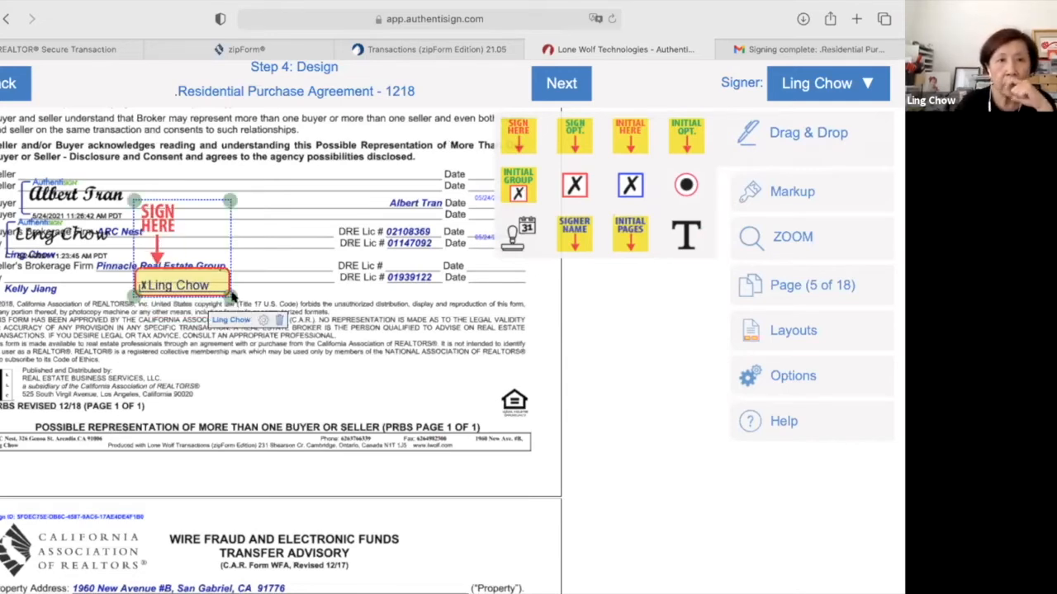
click(232, 294)
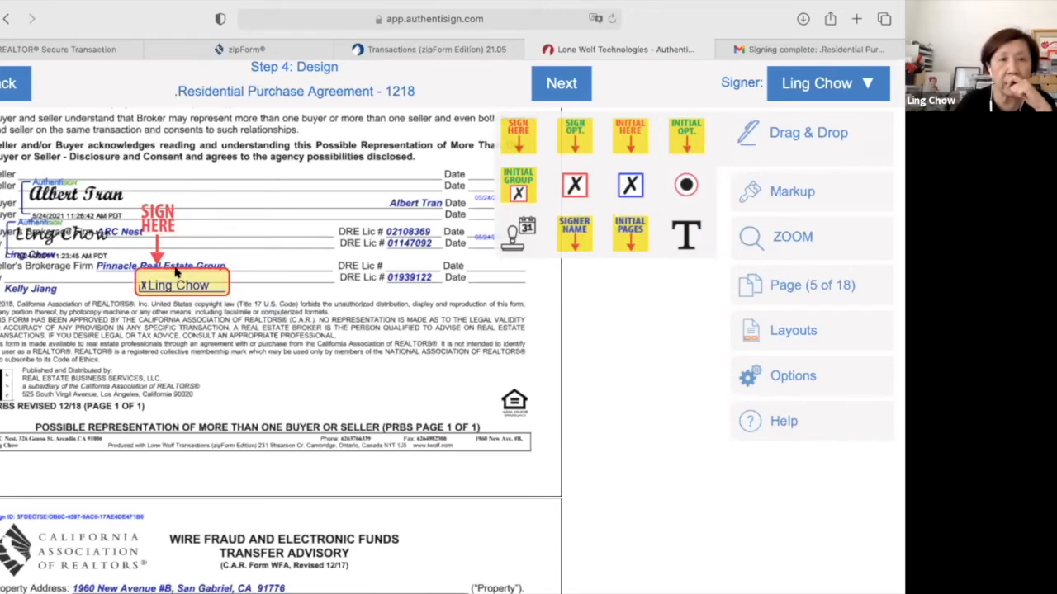
click(142, 280)
drag(150, 271, 147, 279)
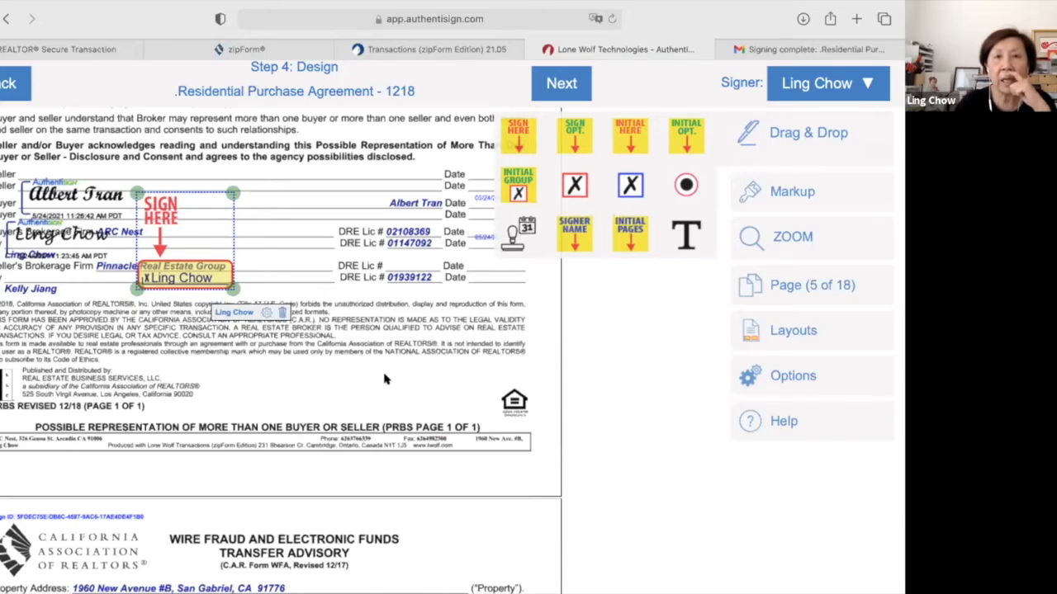
Add an agent initials field on page 6's Wire Fraud advisory seller line and finalize.
scroll(384, 379, down, 1)
scroll(384, 379, down, 1)
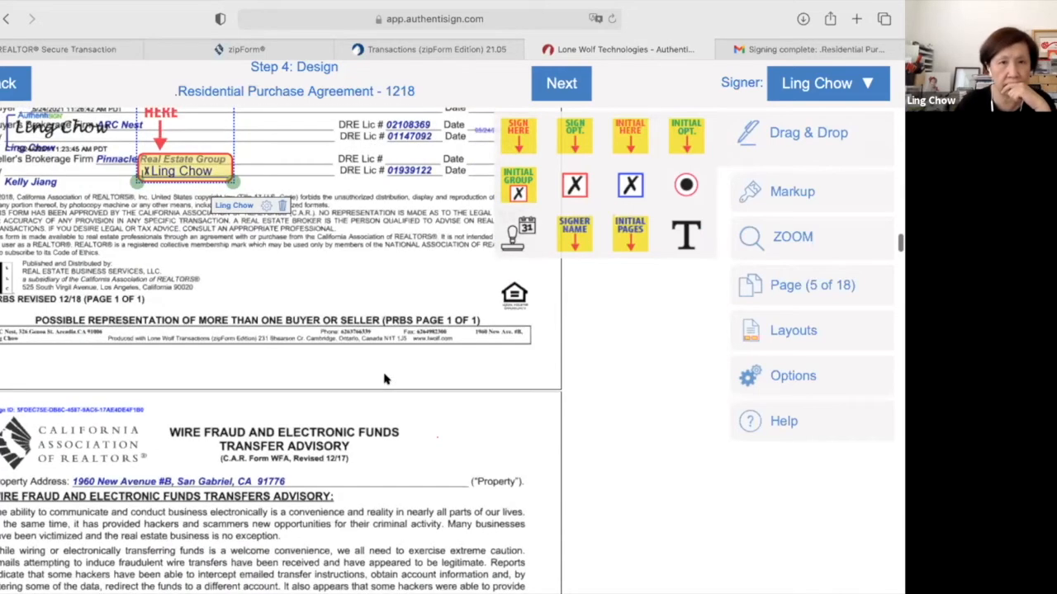
scroll(383, 379, down, 8)
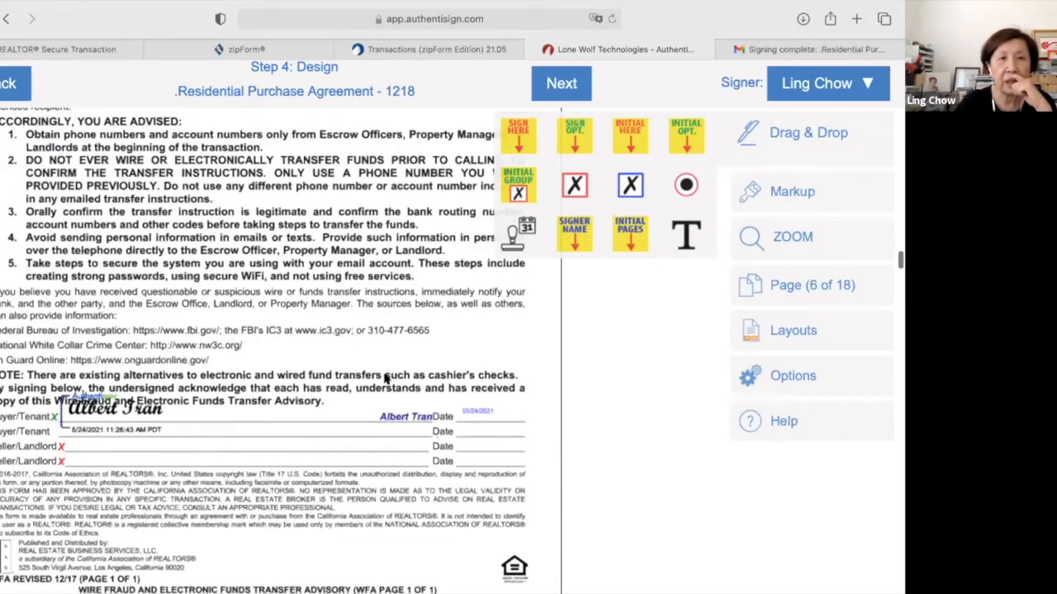
scroll(384, 378, down, 3)
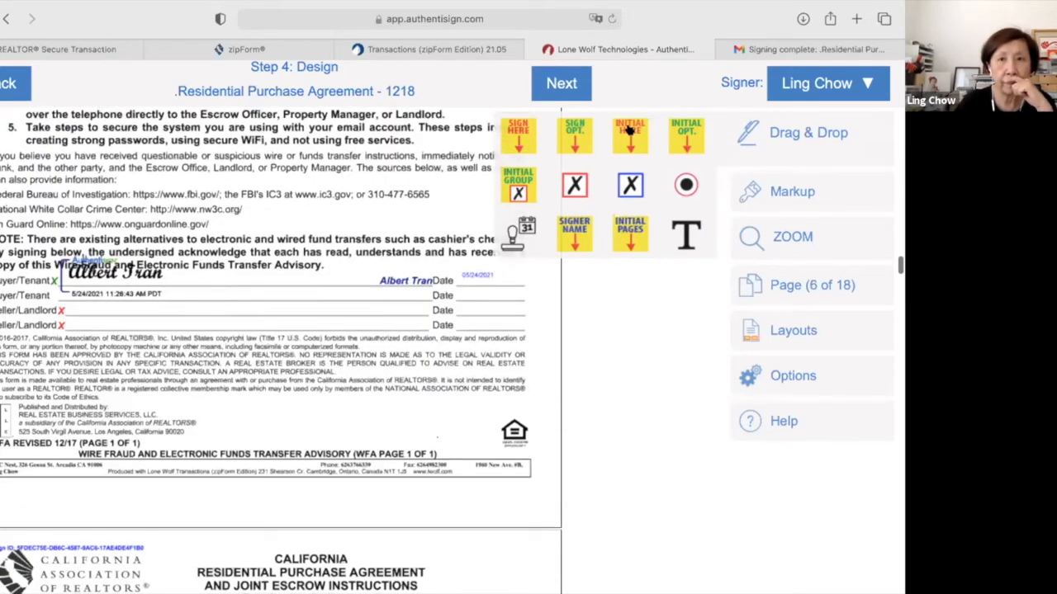
drag(615, 136, 330, 309)
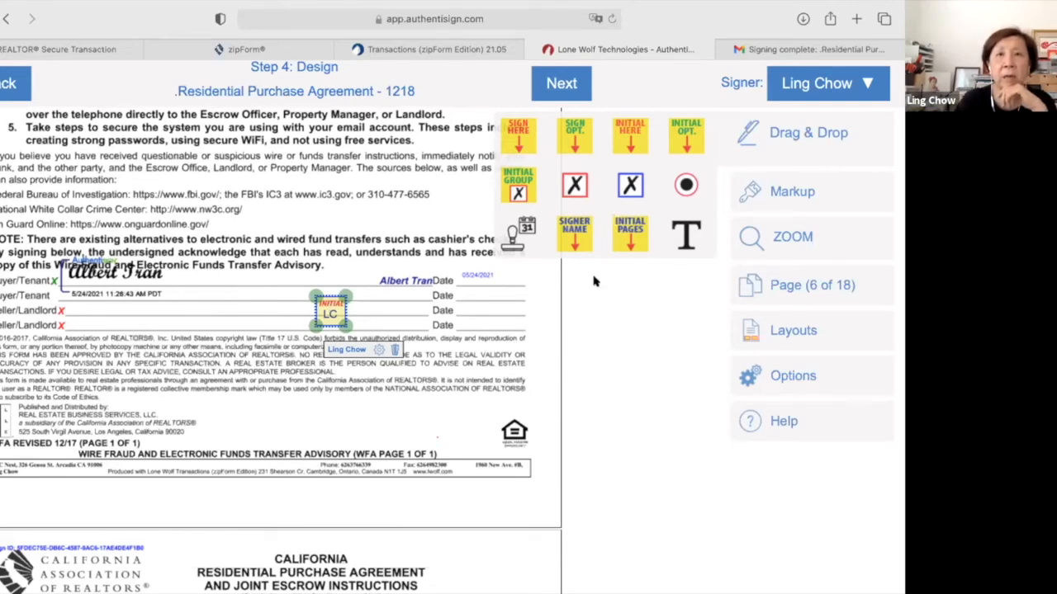
click(570, 85)
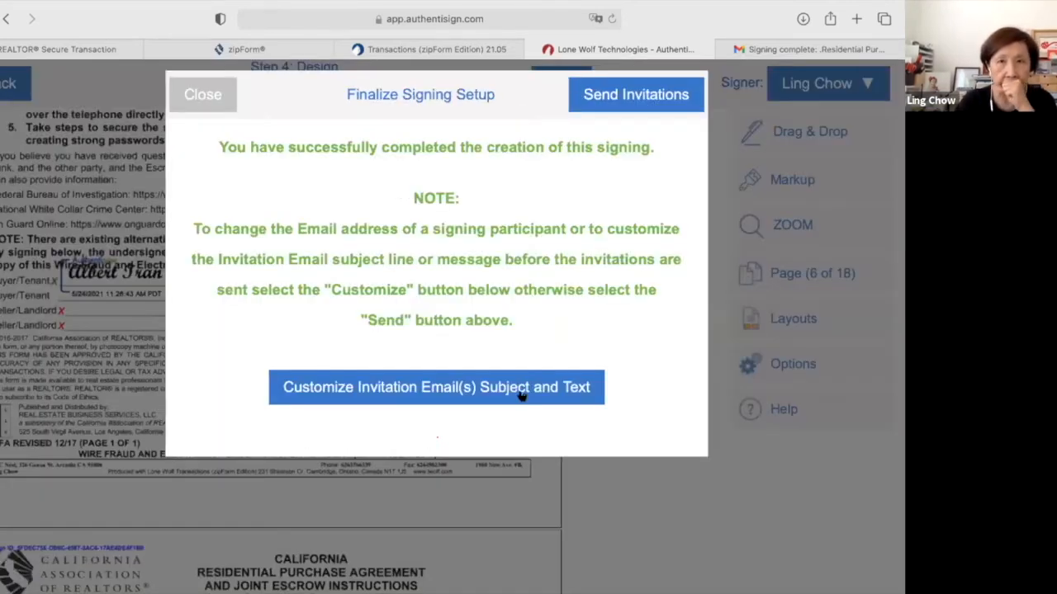
Send the signing invitations, then return to Gmail's 'Signing complete' email.
click(673, 95)
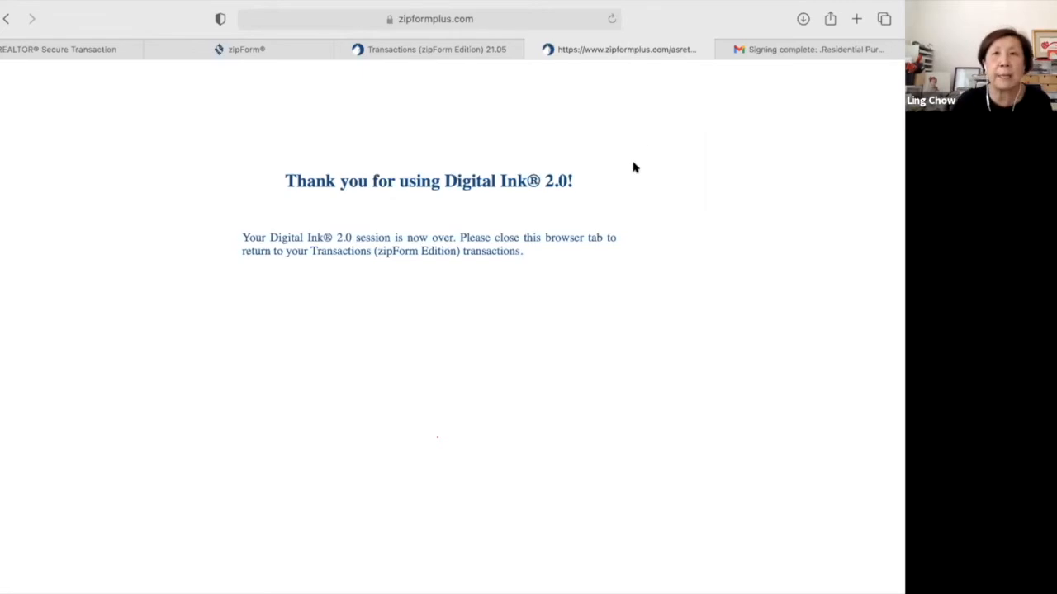
click(791, 48)
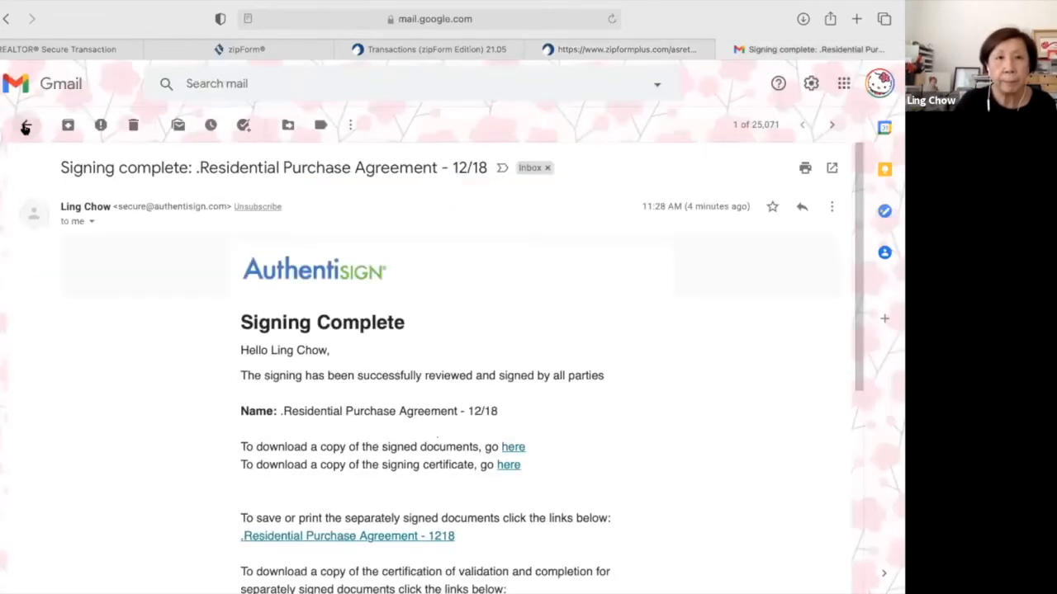
Refresh the inbox, open the 'Residential Purchase Agreement - 1218' signature request, and start signing.
click(25, 128)
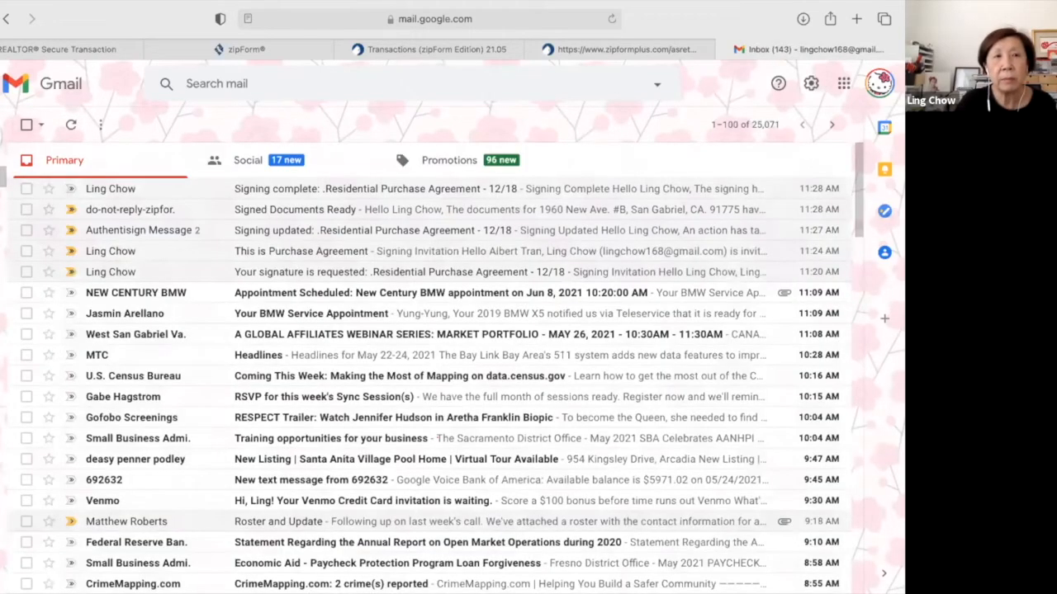
click(13, 175)
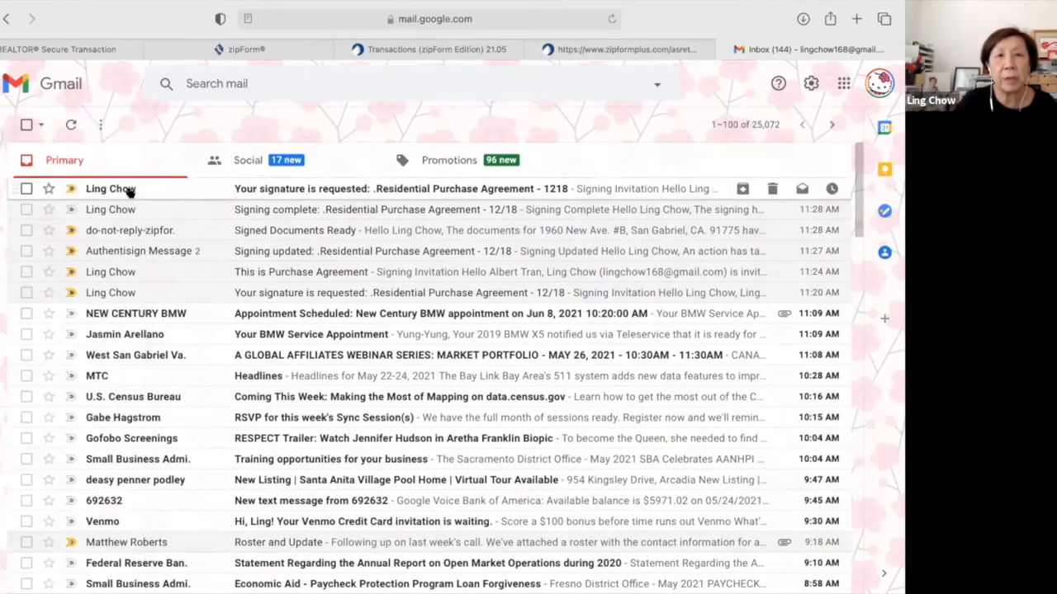
click(129, 190)
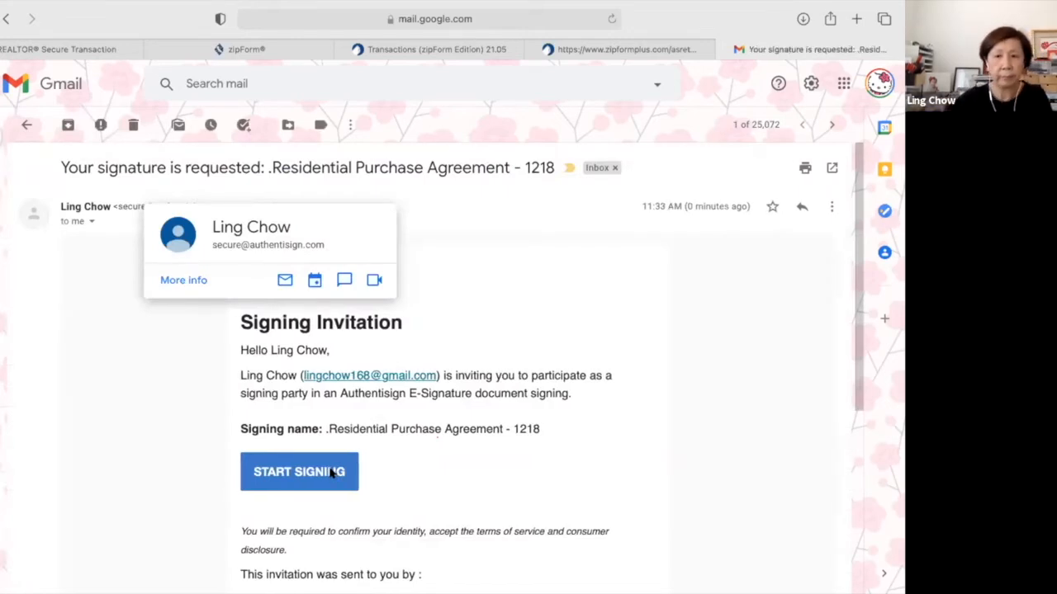
click(333, 472)
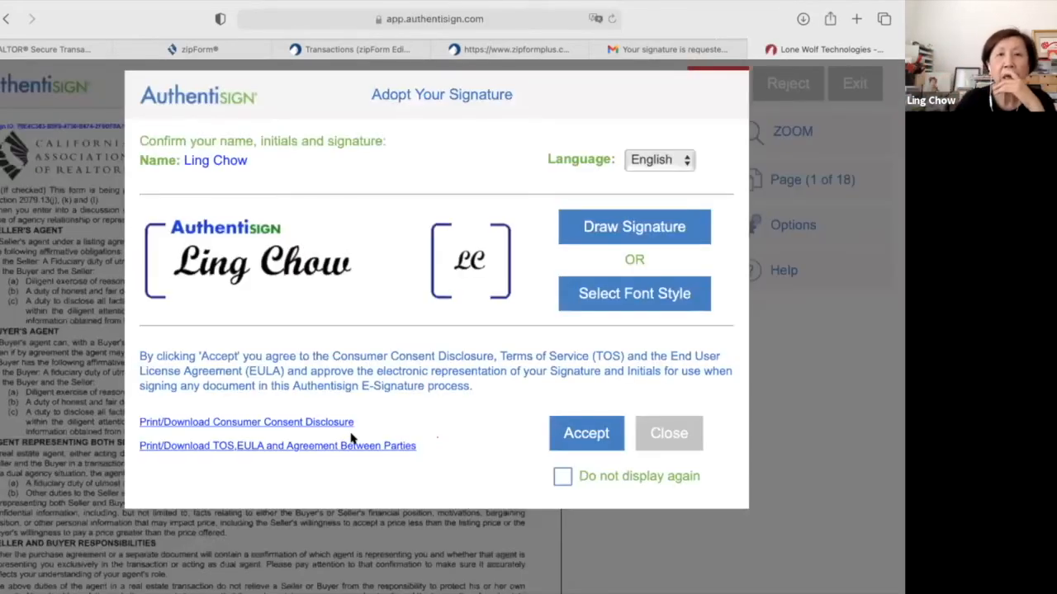
Adopt the signature, sign the broker signature and initials fields, and complete the signing.
click(581, 436)
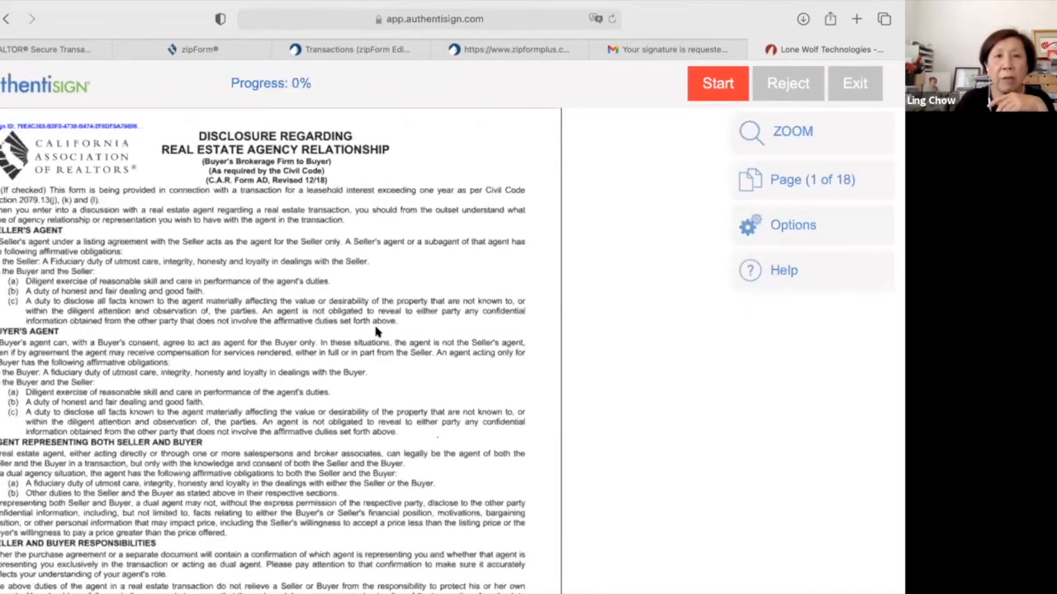
scroll(375, 330, down, 5)
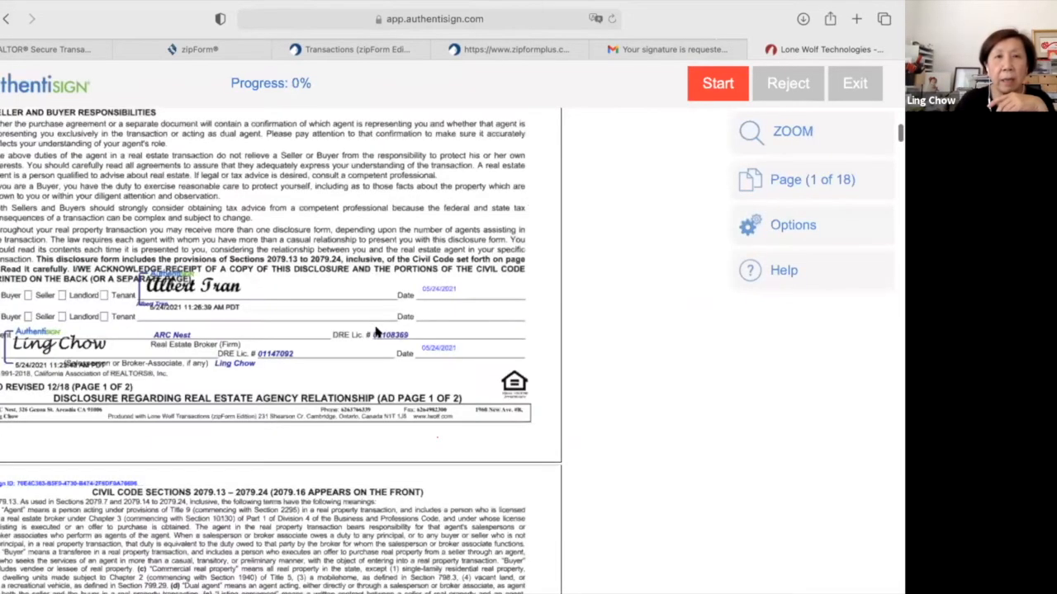
click(698, 87)
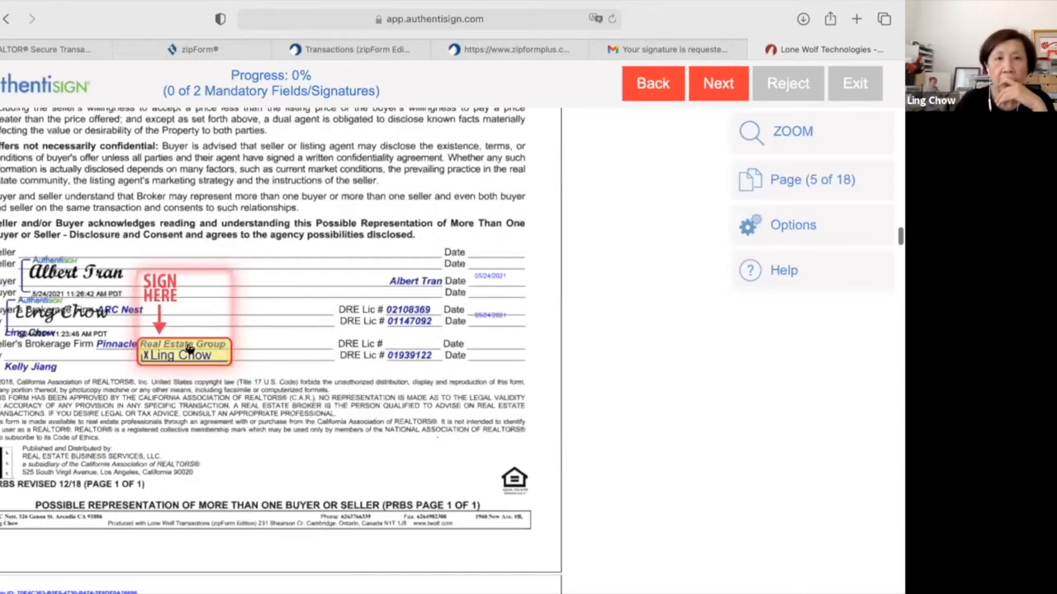
click(188, 353)
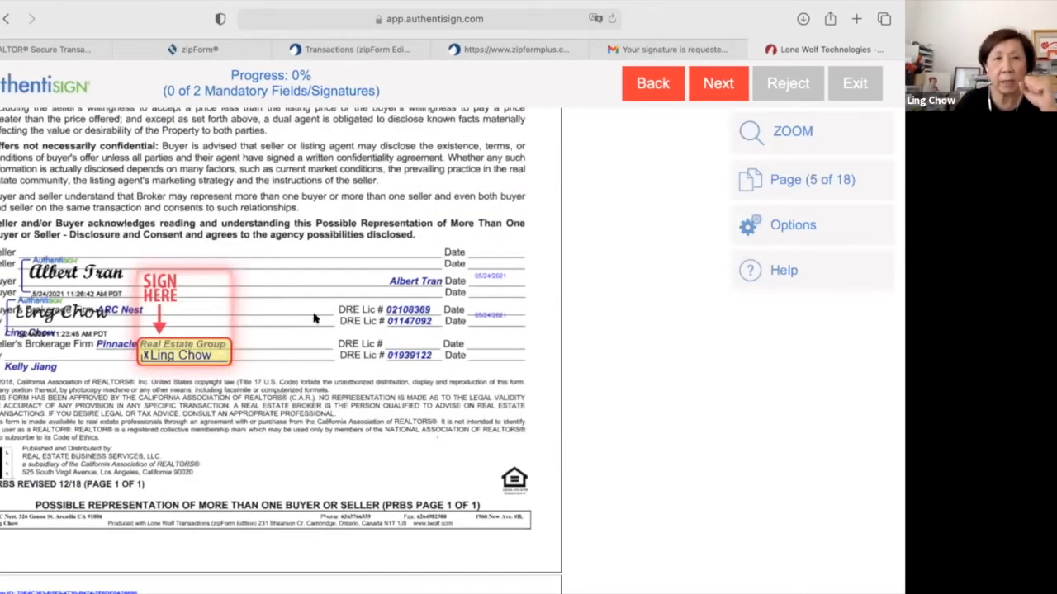
click(329, 284)
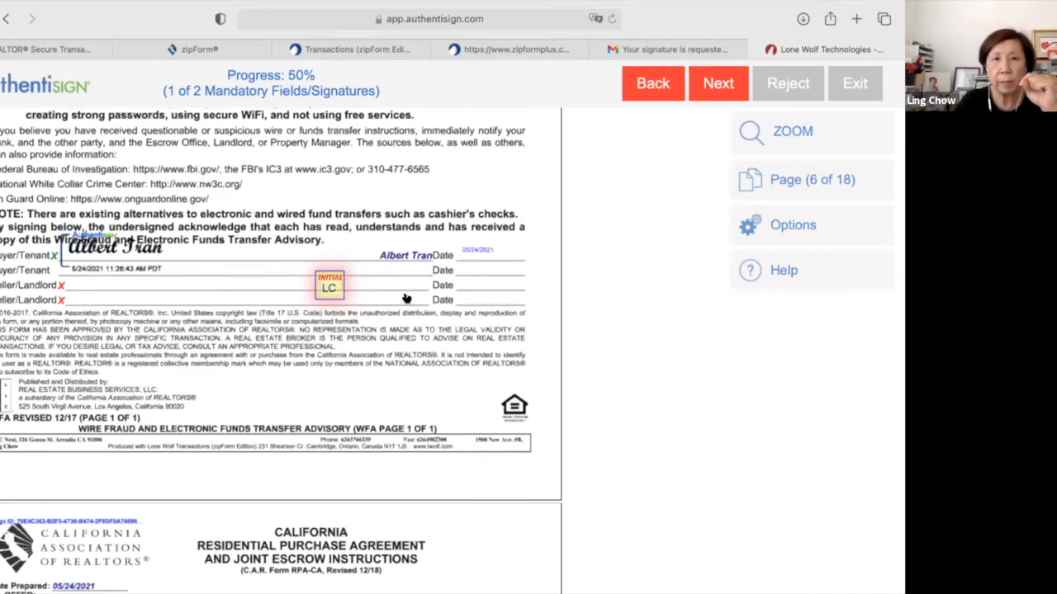
click(407, 295)
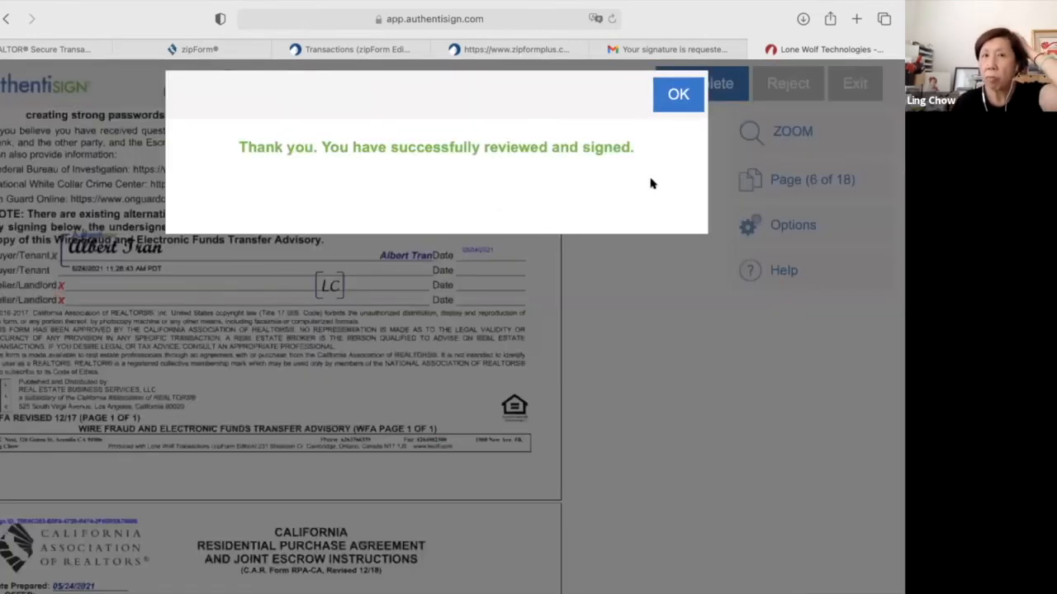
click(679, 93)
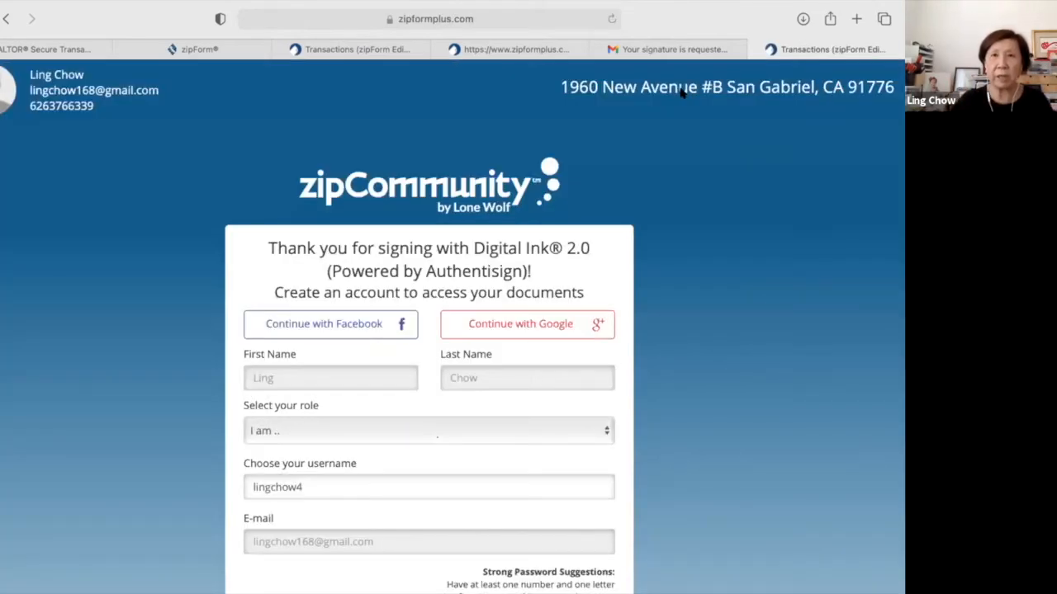
Close the extra transactions tab and the finished Digital Ink tab, then return to the transactions list.
click(754, 49)
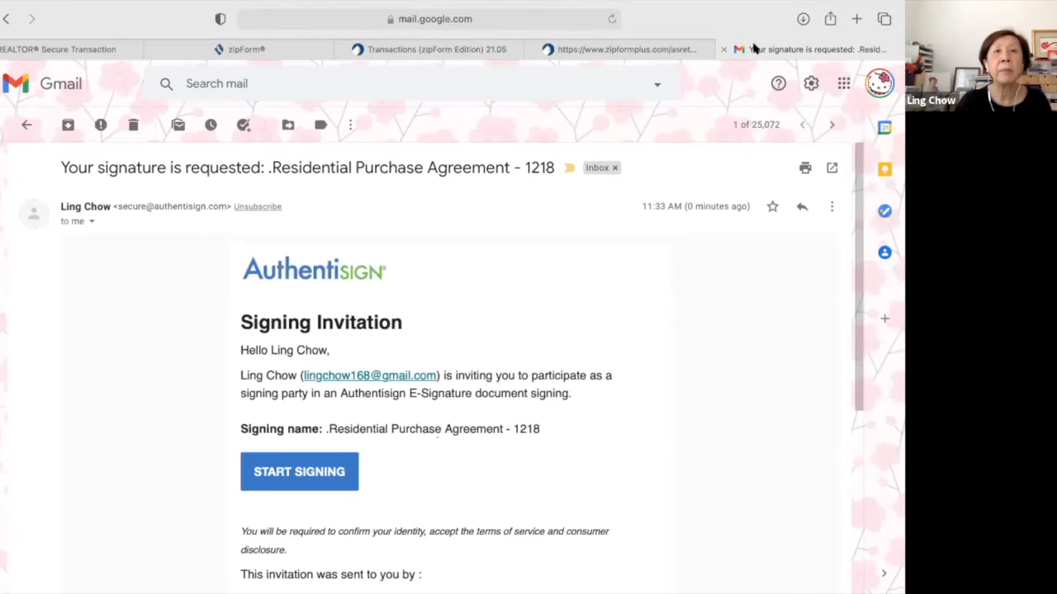
click(648, 59)
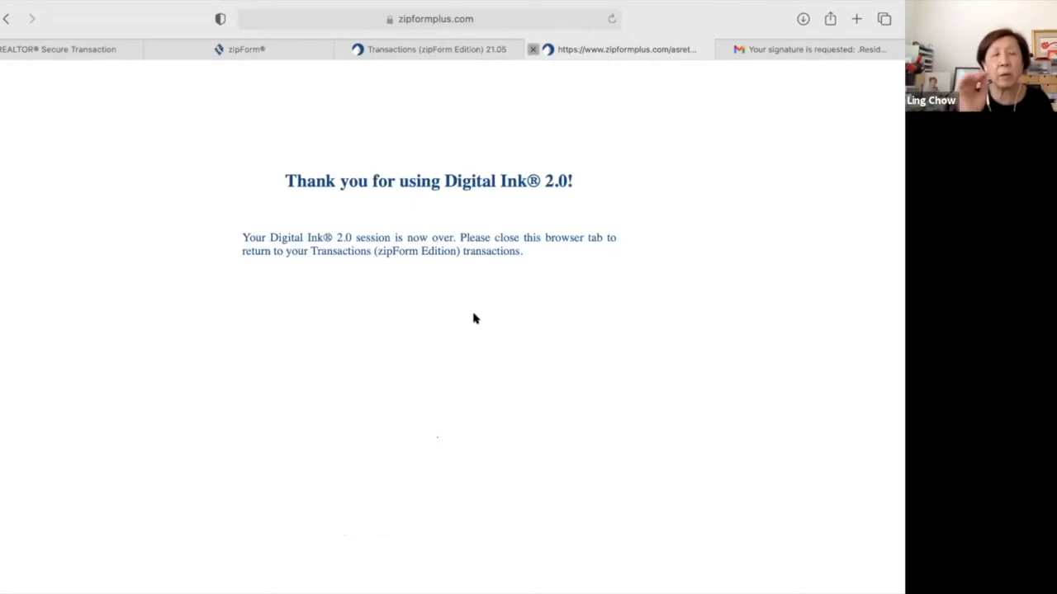
key(super+w)
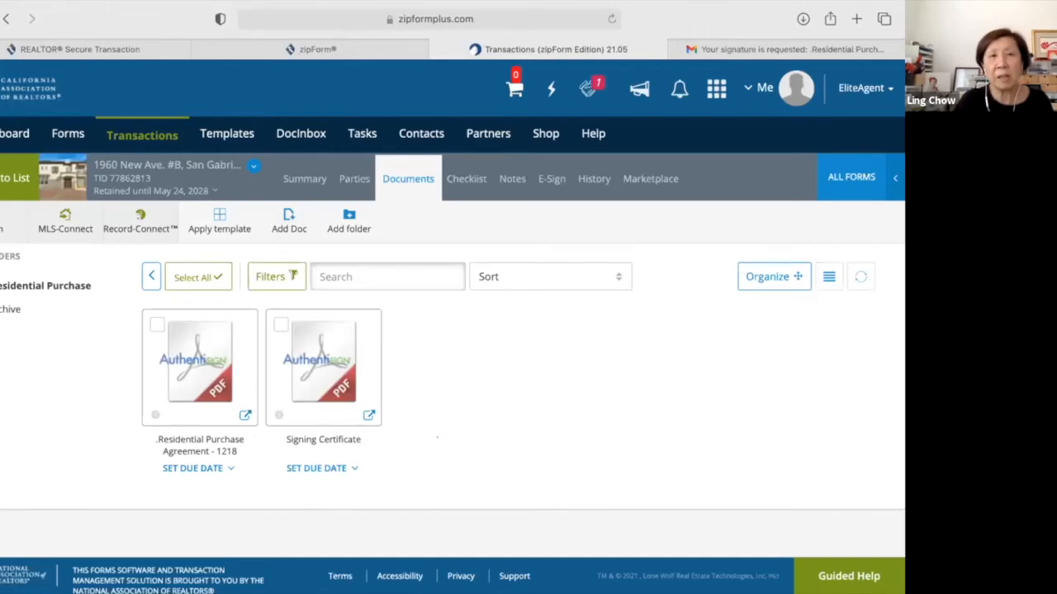
click(15, 178)
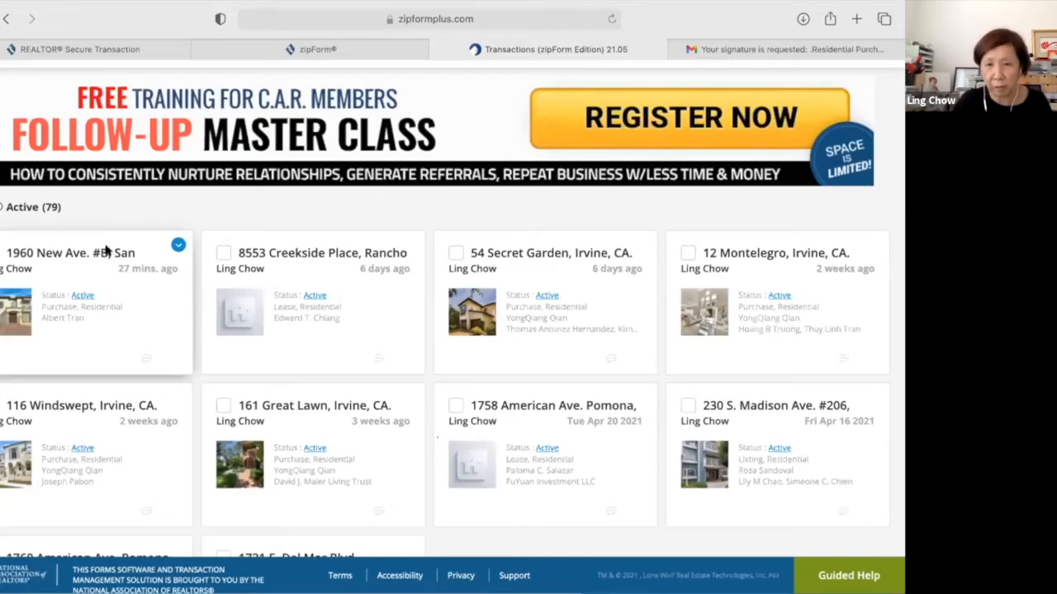
click(105, 252)
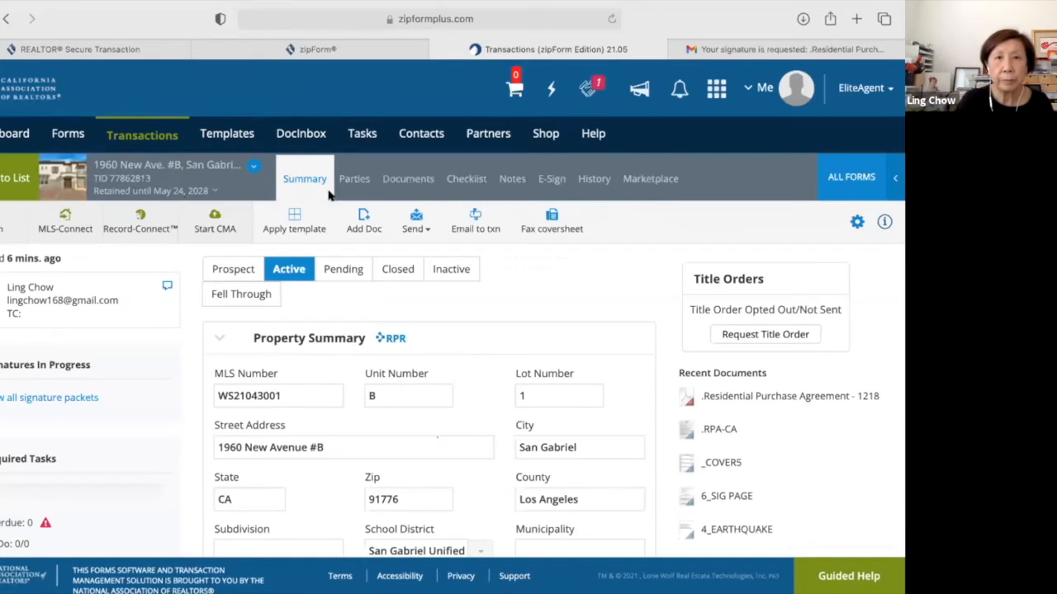
click(408, 179)
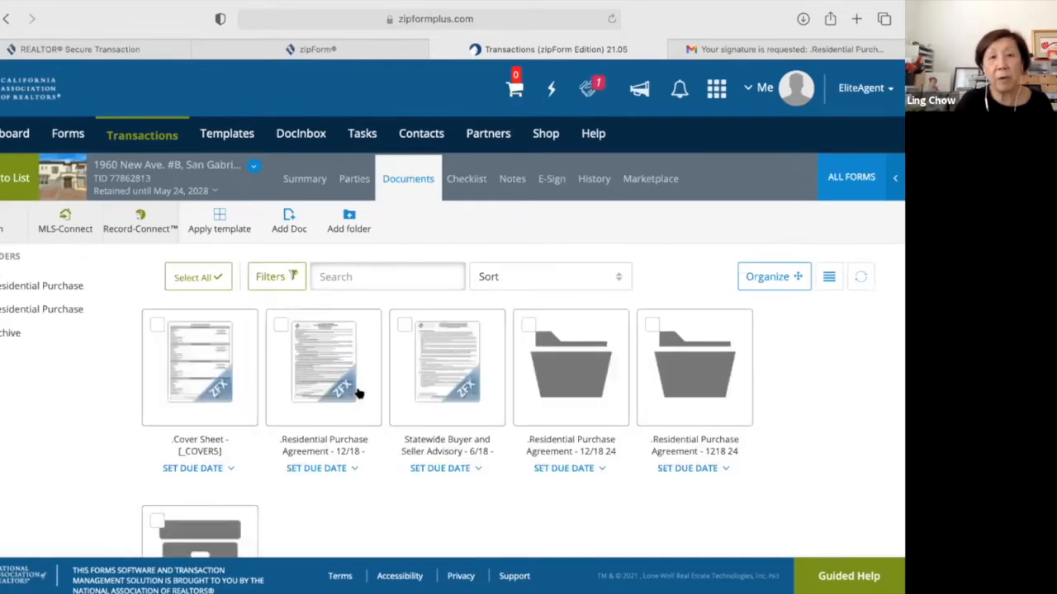
mouse_move(359, 394)
scroll(359, 394, down, 2)
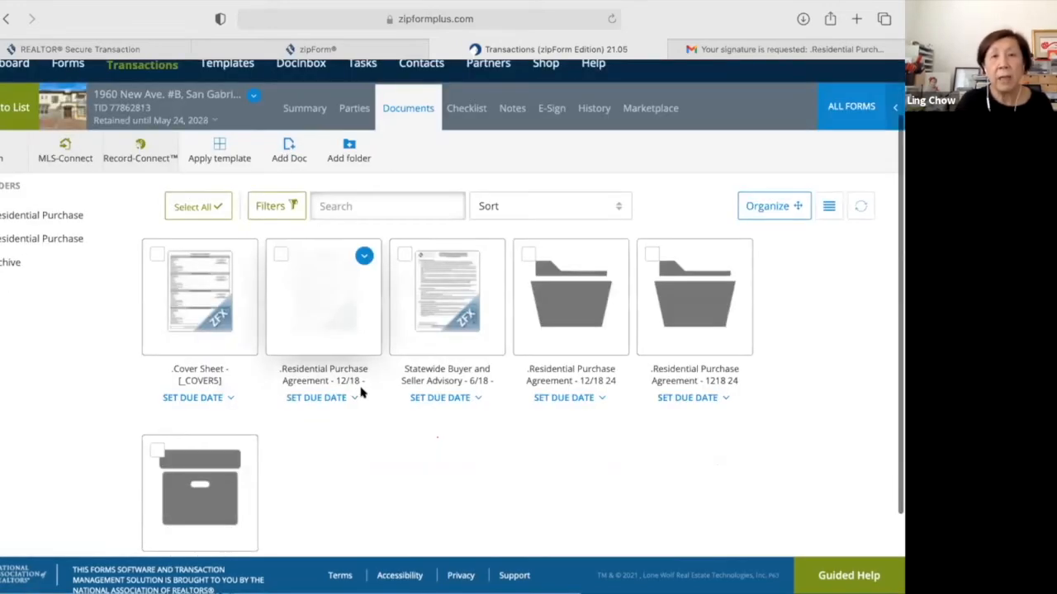
scroll(360, 394, down, 2)
mouse_move(453, 256)
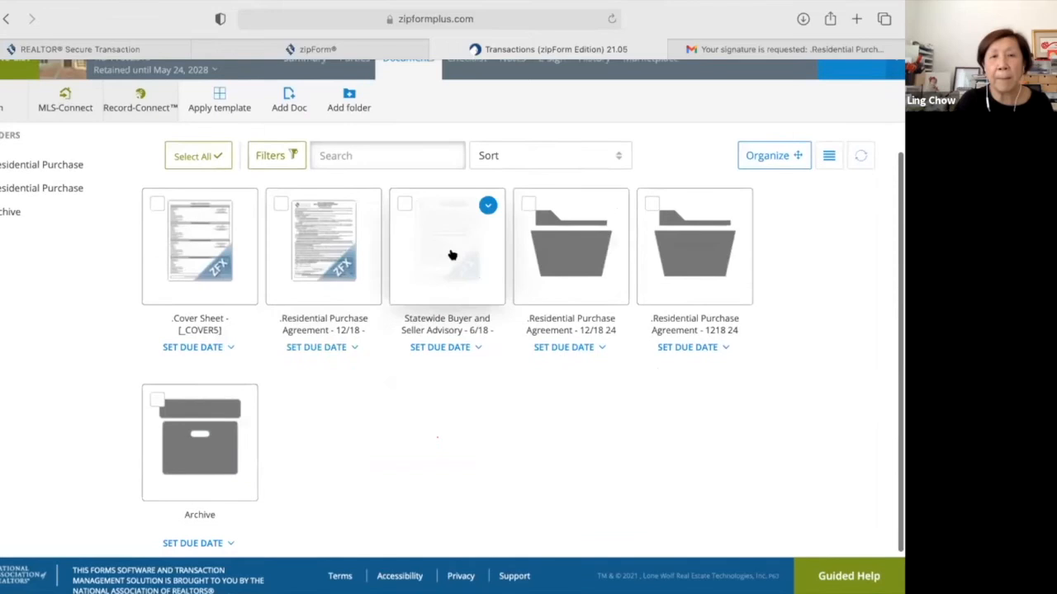
scroll(452, 255, up, 1)
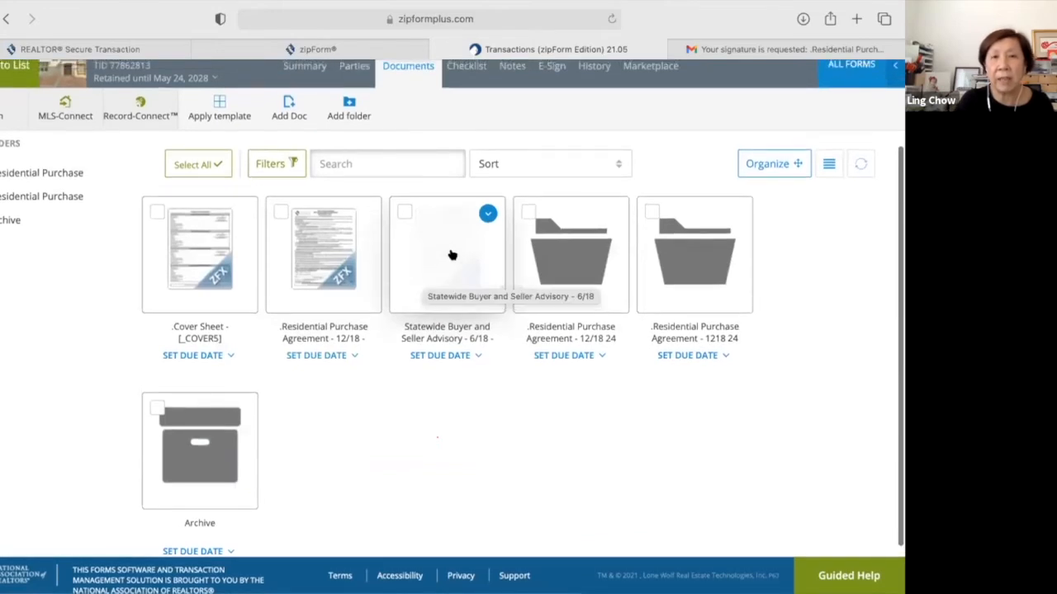
click(453, 256)
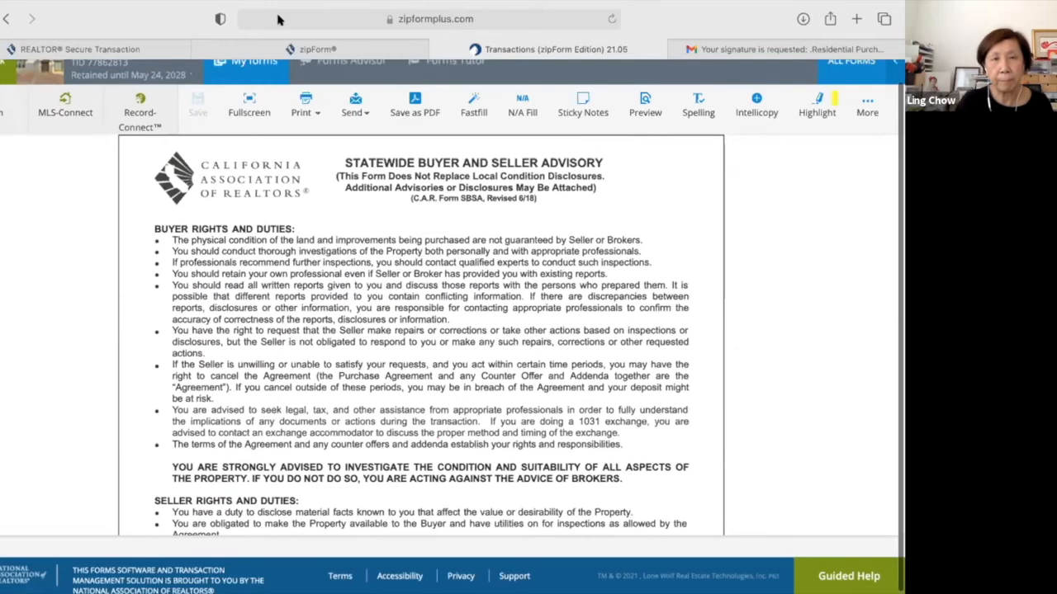
Scroll through the SBSA form to review it before sending for e-signature.
scroll(502, 393, up, 1)
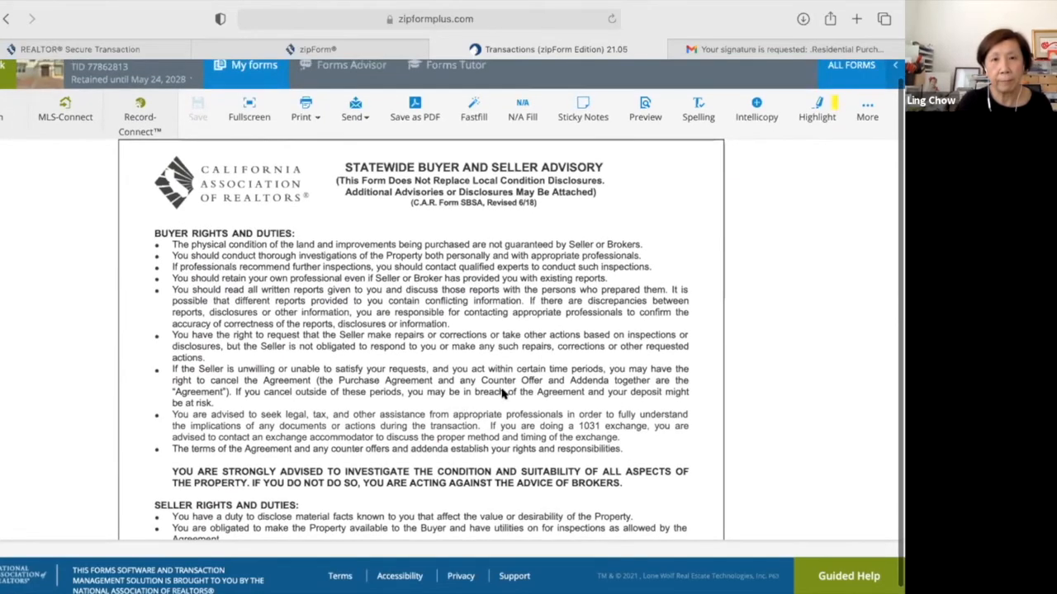
scroll(502, 393, up, 1)
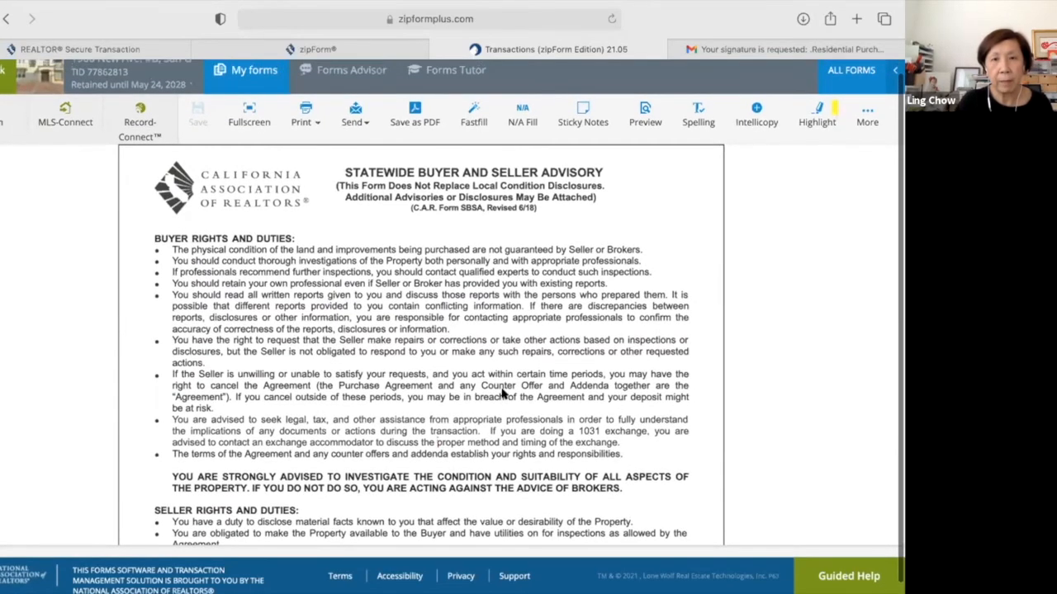
scroll(502, 394, up, 1)
scroll(502, 393, up, 1)
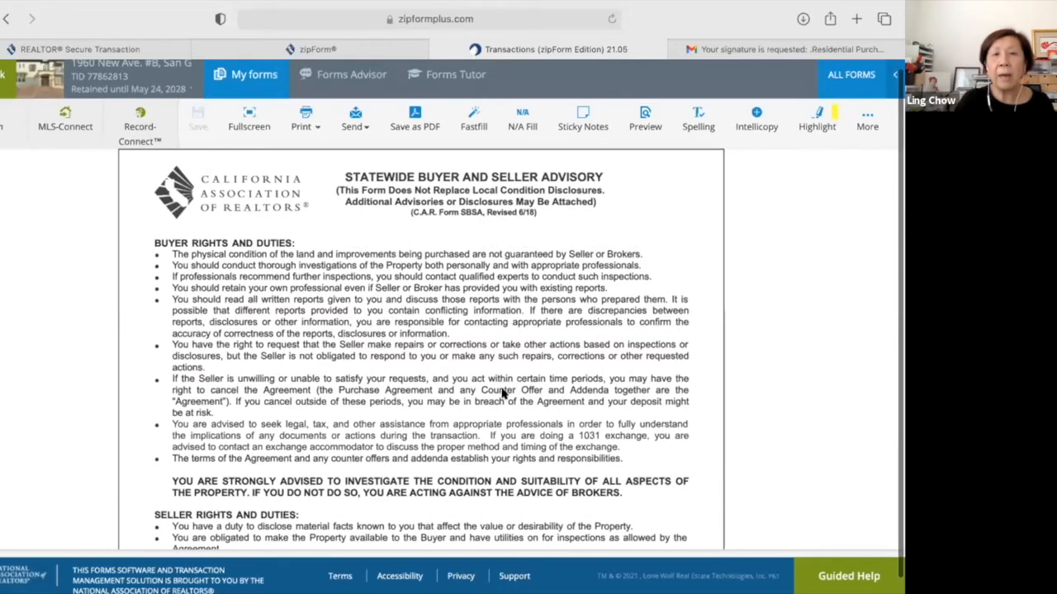
scroll(502, 394, up, 1)
scroll(502, 394, up, 1)
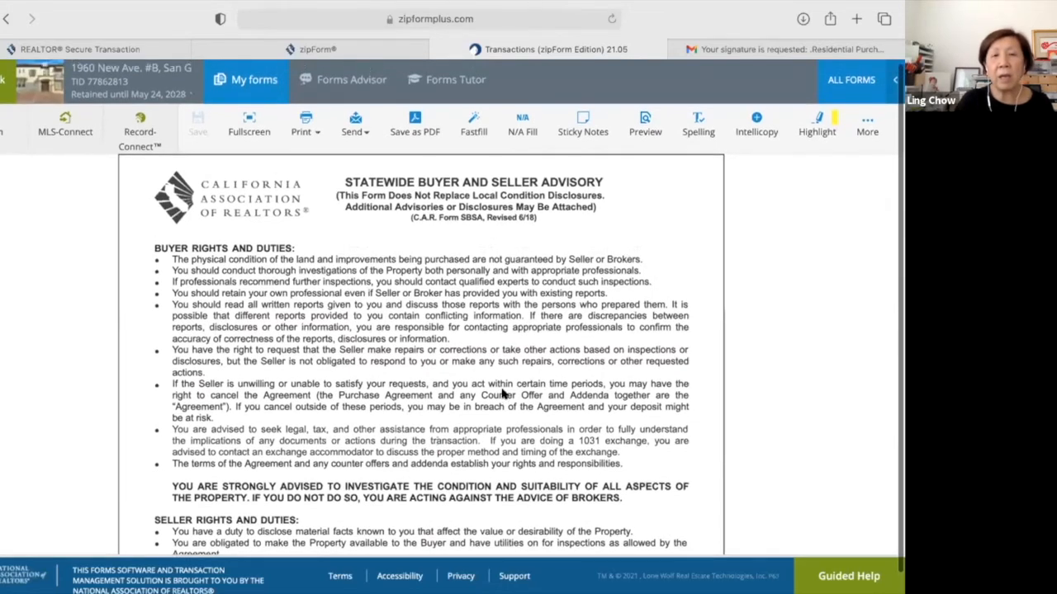
scroll(502, 394, up, 1)
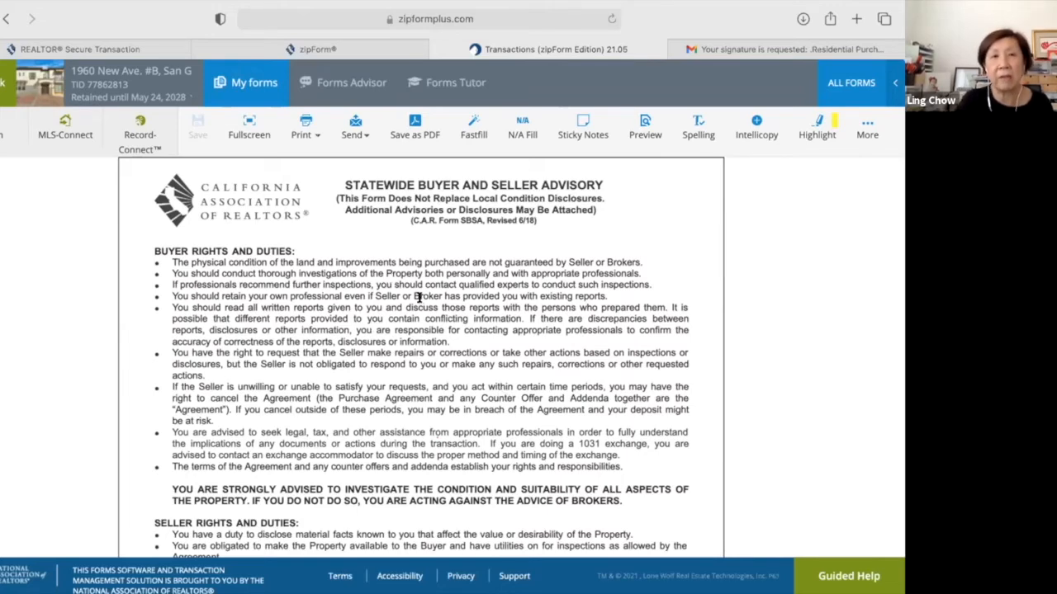
scroll(418, 297, down, 3)
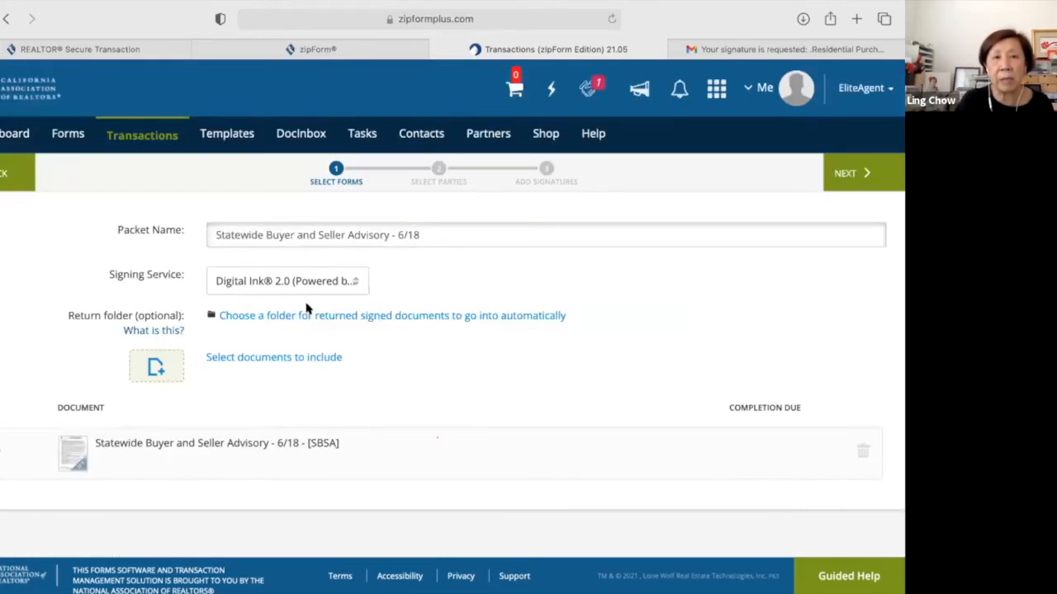
Choose DocuSign as signing service, add the selling agent as signer, and have the buyer sign second.
click(355, 285)
click(344, 331)
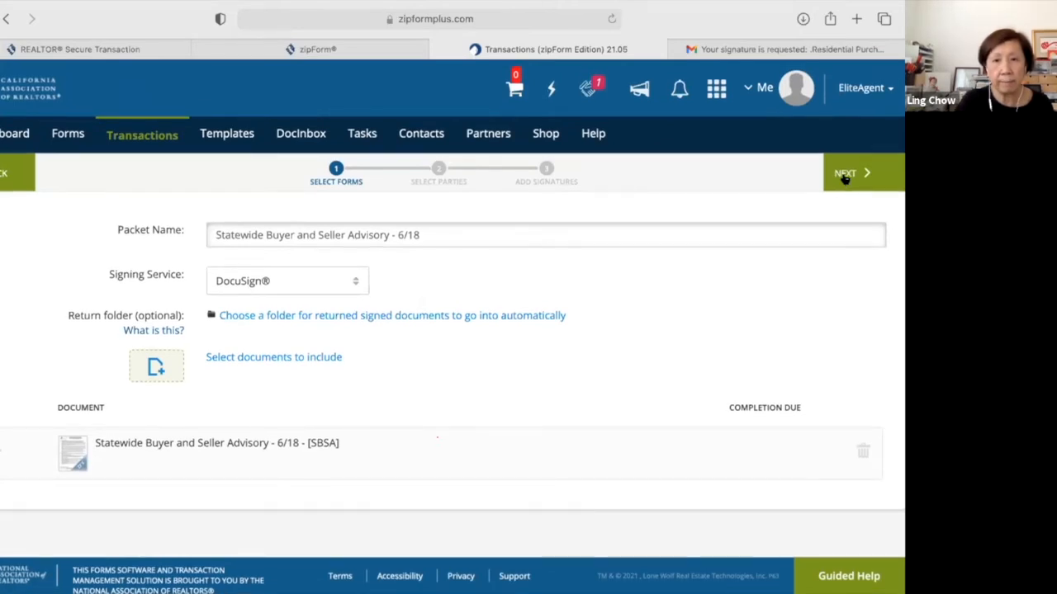
click(845, 175)
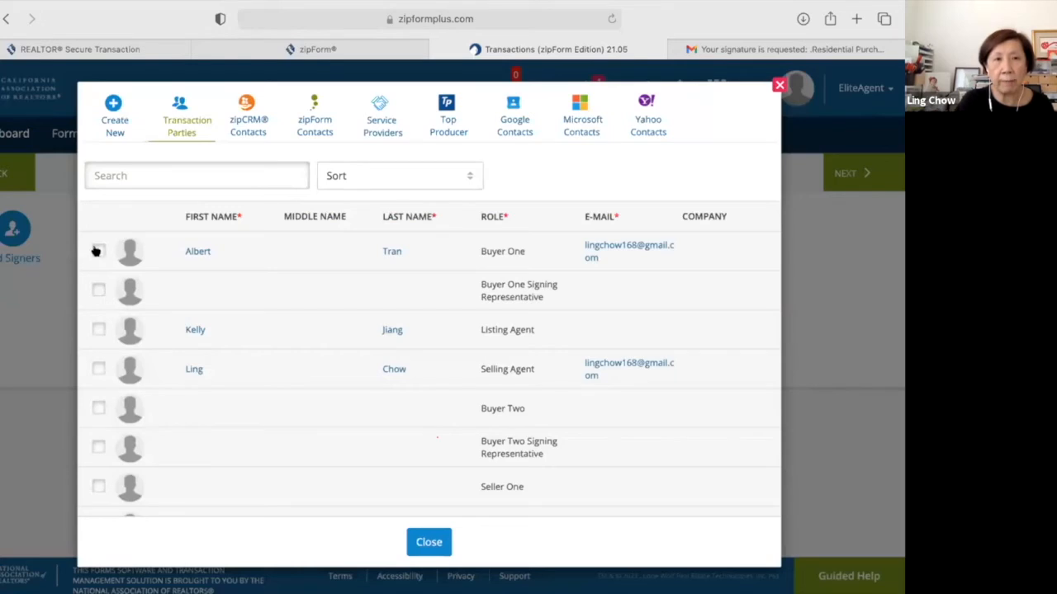
click(100, 370)
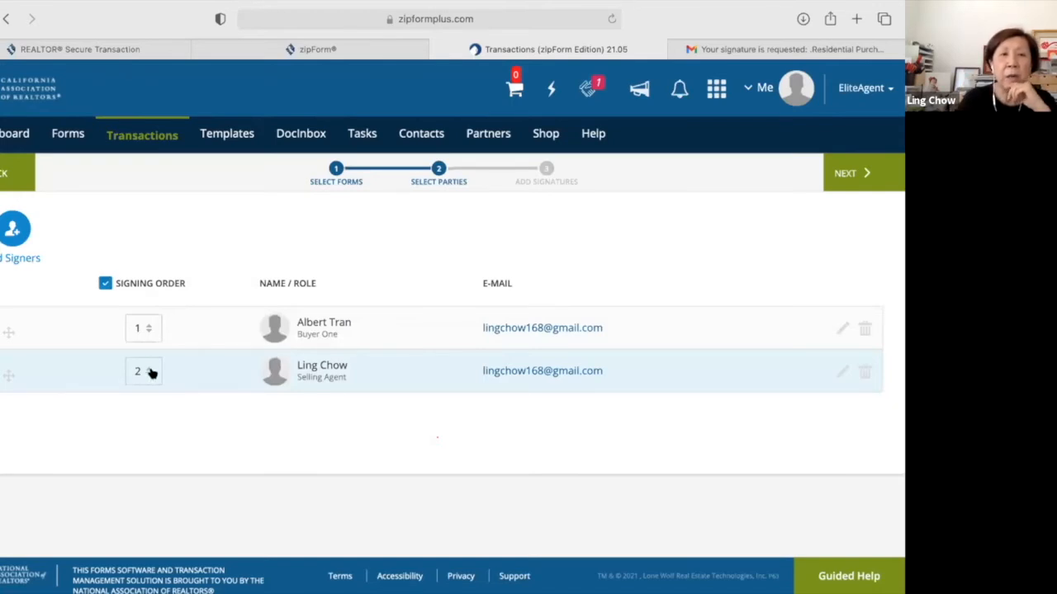
click(144, 330)
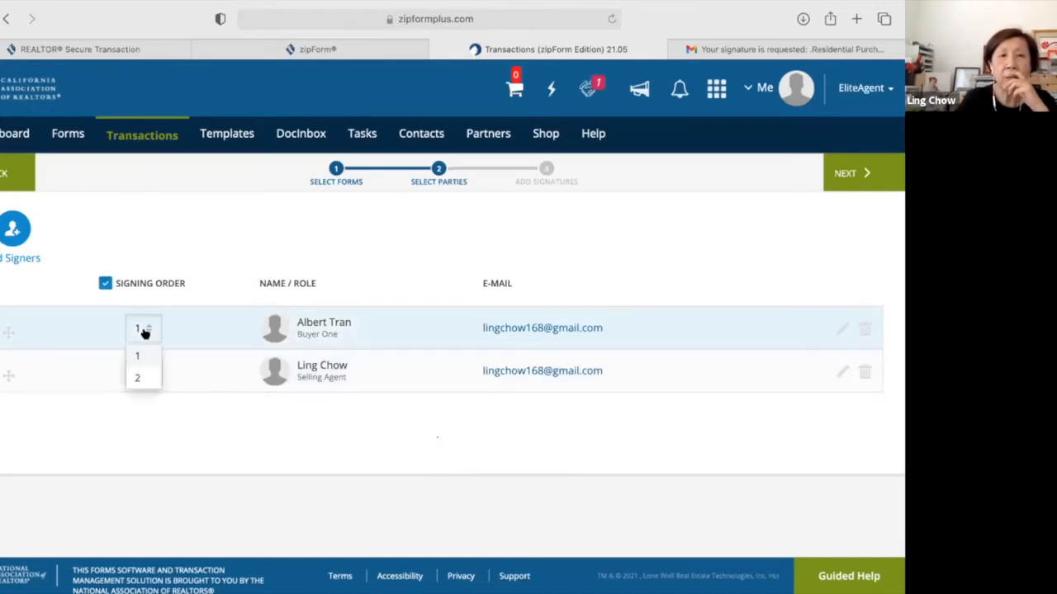
click(139, 378)
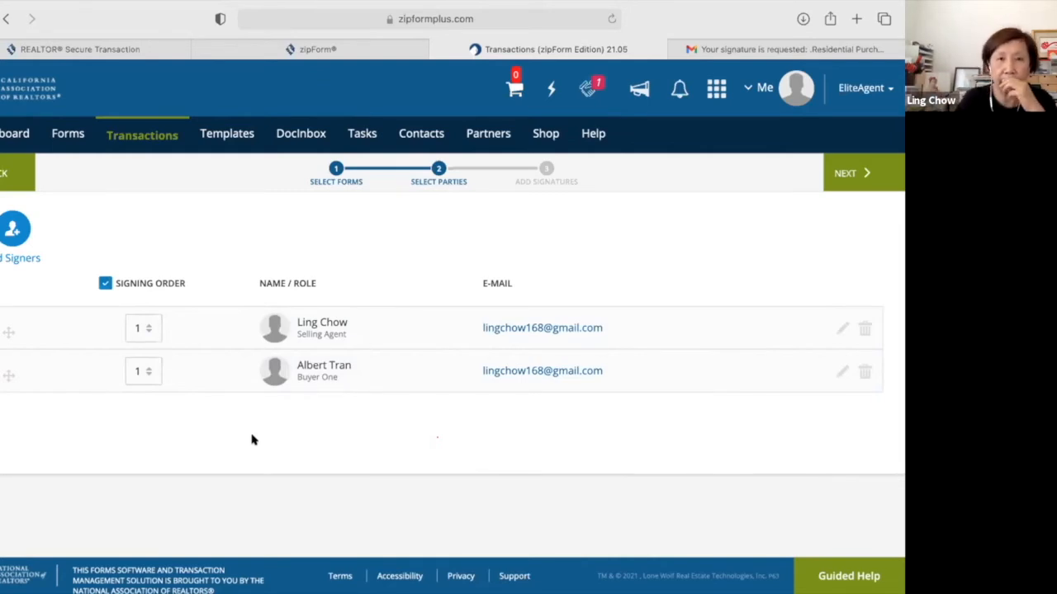
Open the DocuSign envelope and scroll to the last page to check the Sign and Date Signed fields.
click(845, 179)
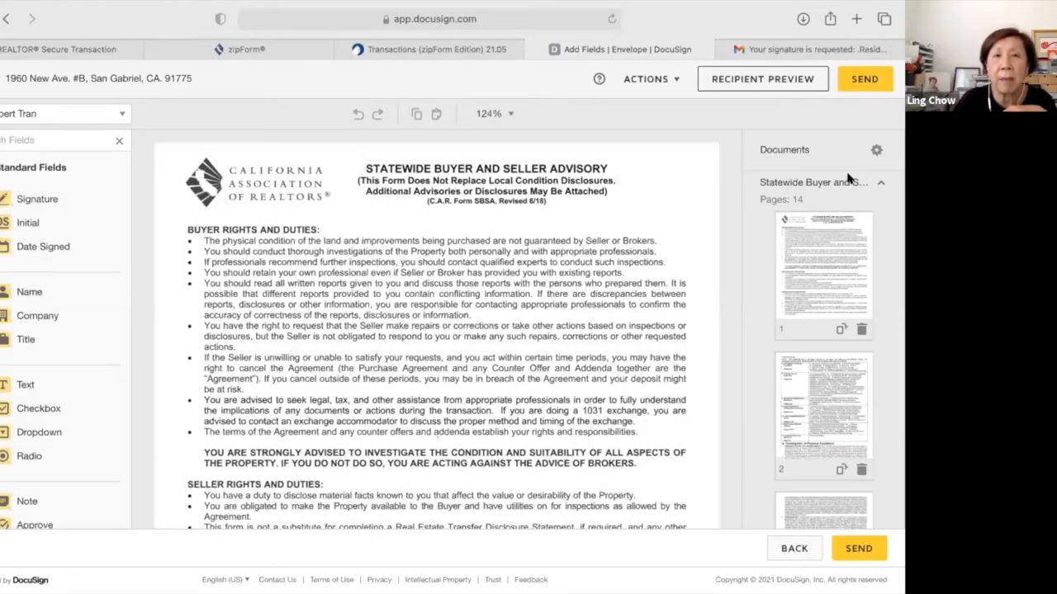
scroll(498, 248, down, 10)
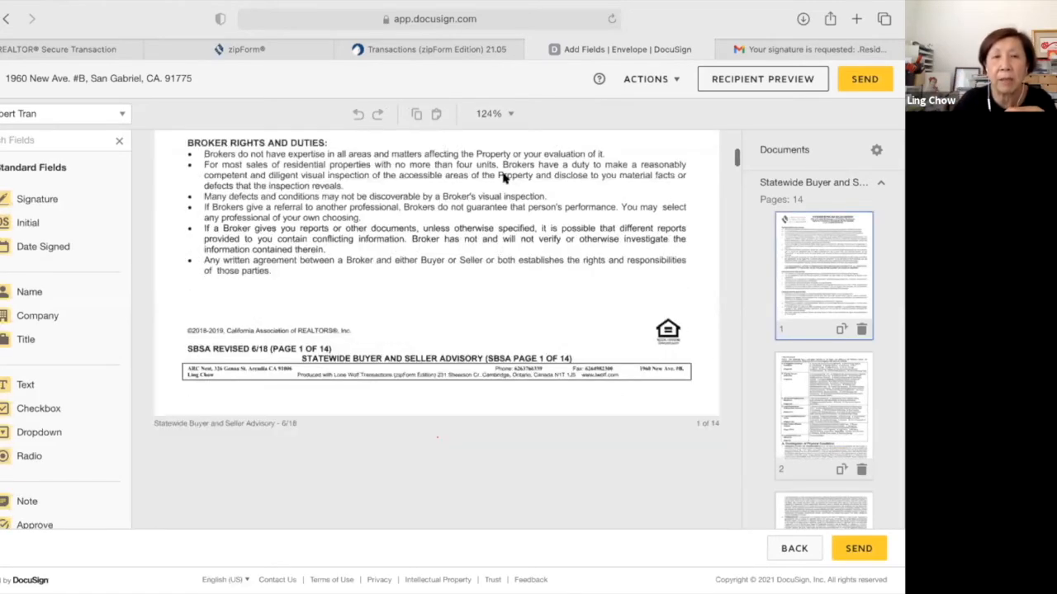
scroll(503, 178, down, 3)
scroll(417, 368, down, 8)
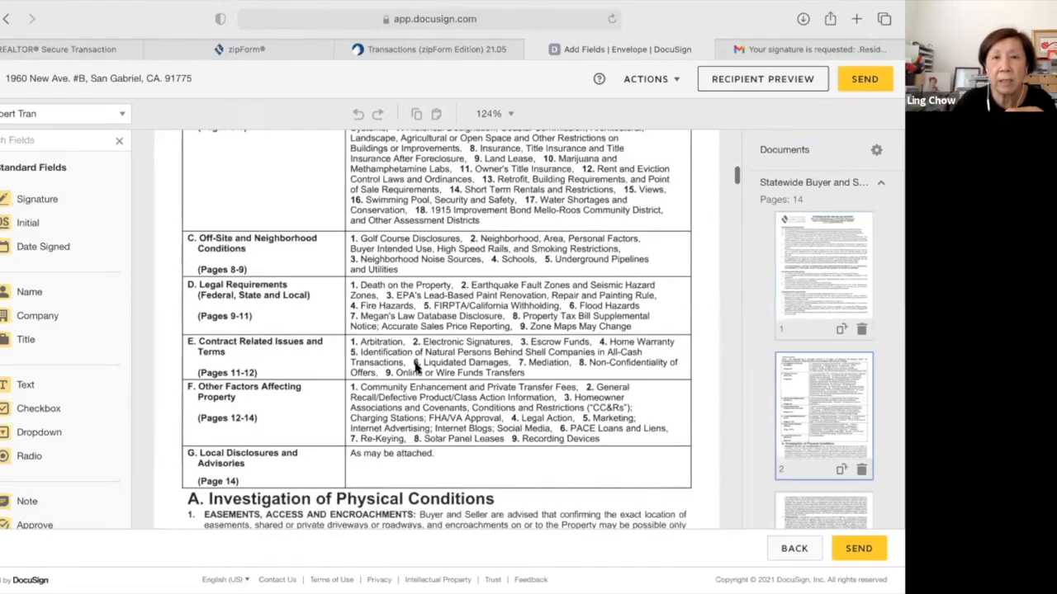
scroll(417, 368, down, 10)
scroll(417, 369, down, 5)
scroll(417, 368, down, 5)
scroll(417, 368, down, 5)
scroll(417, 368, down, 5)
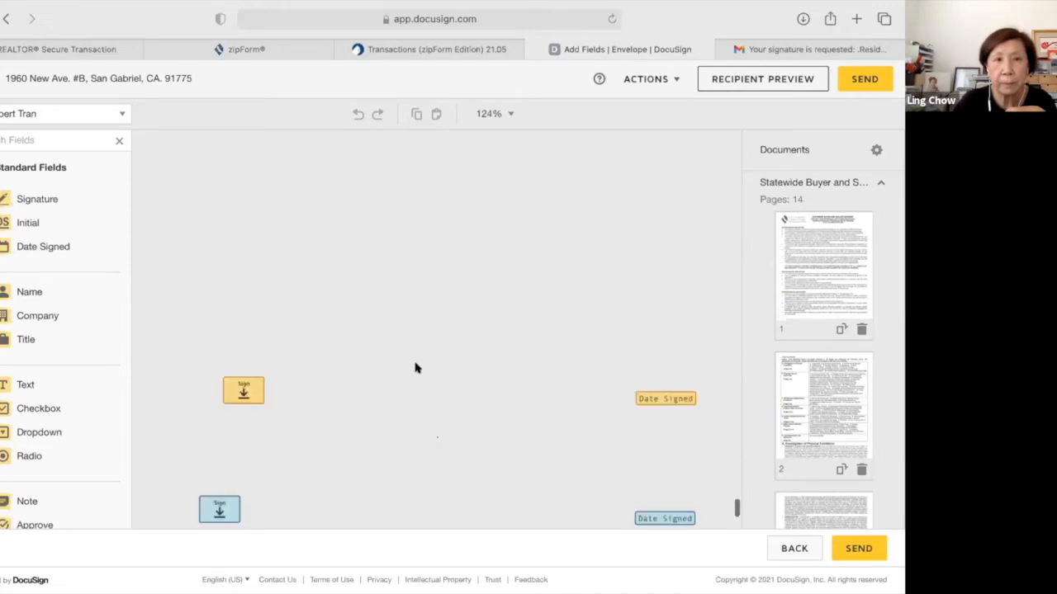
scroll(417, 368, down, 3)
scroll(242, 280, up, 1)
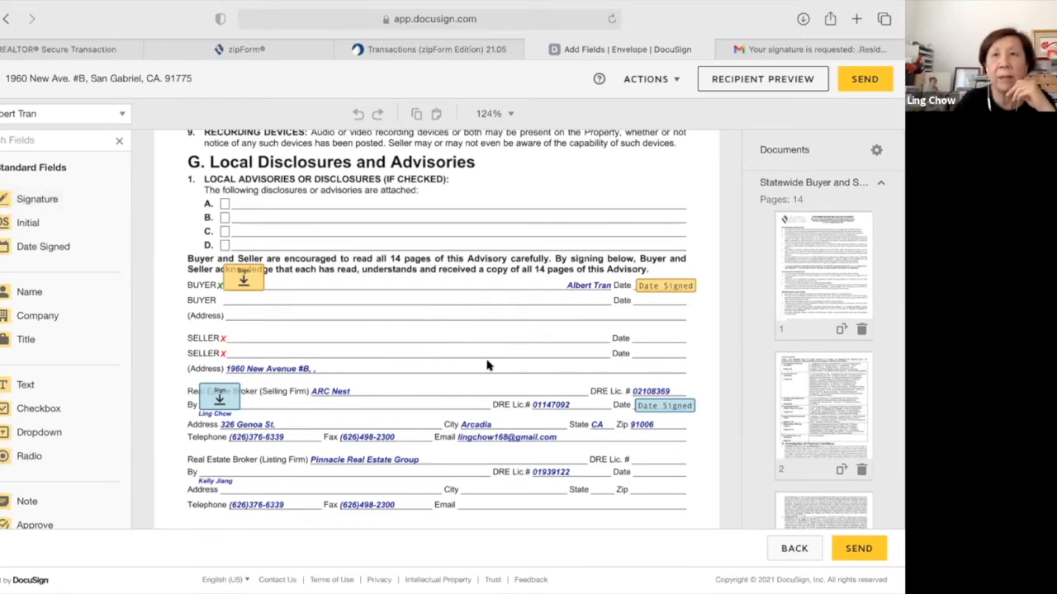
scroll(487, 366, down, 2)
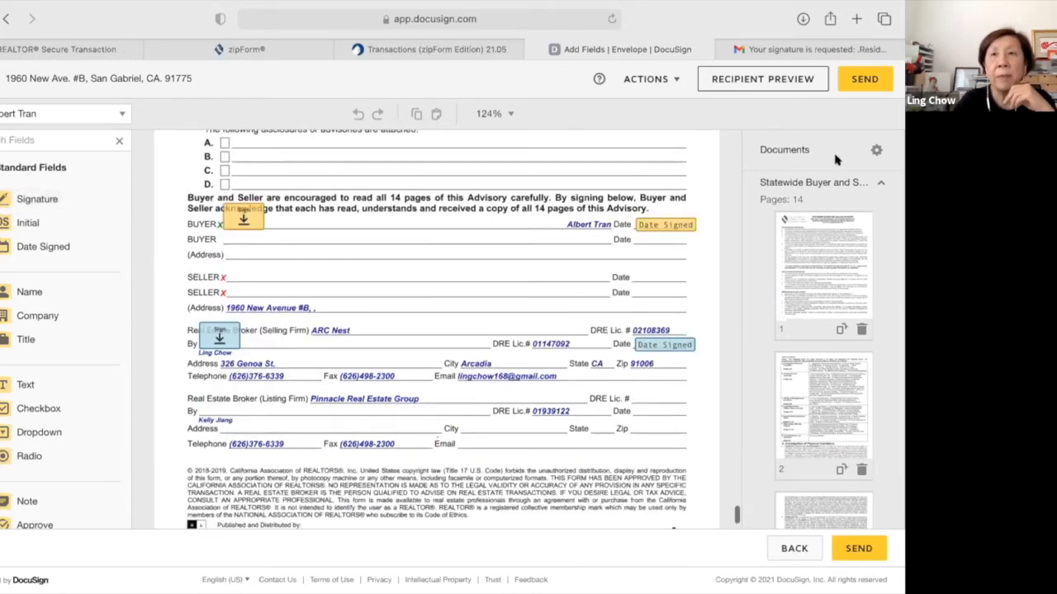
Send the advisory envelope, then switch to Gmail and go back to the inbox.
click(855, 80)
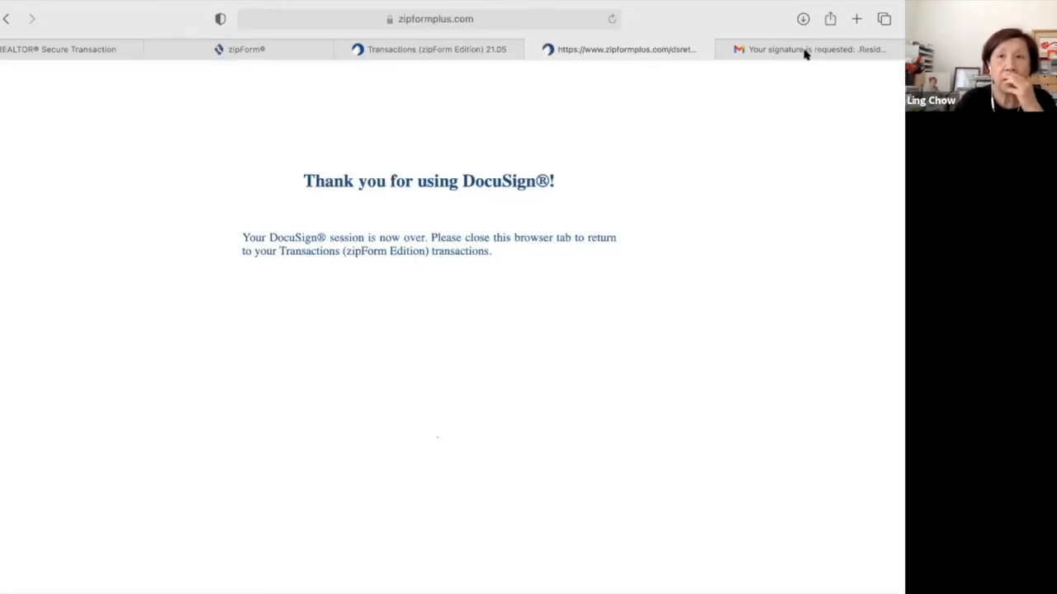
click(805, 50)
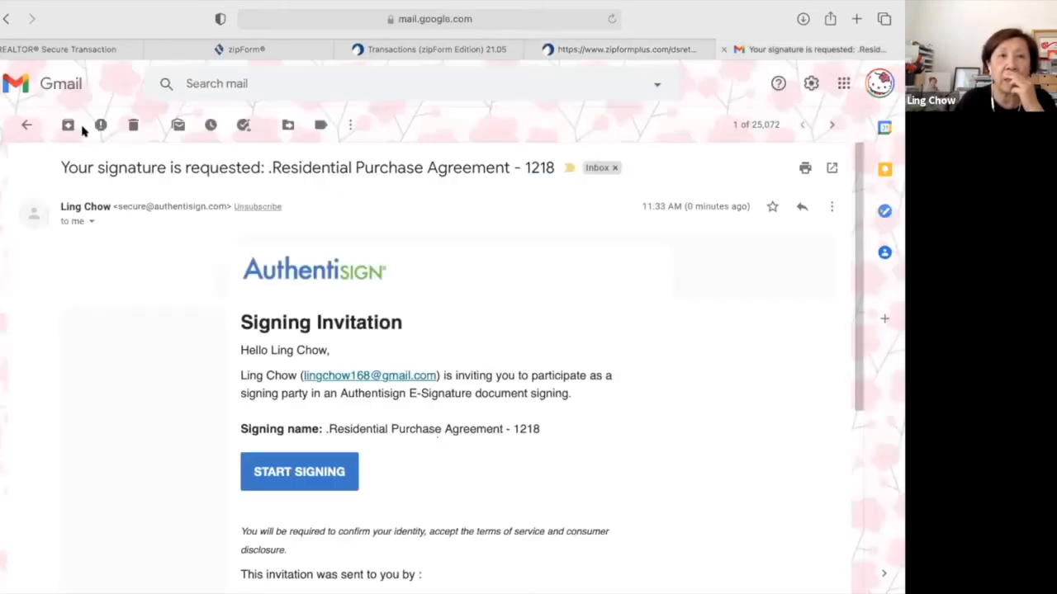
click(27, 123)
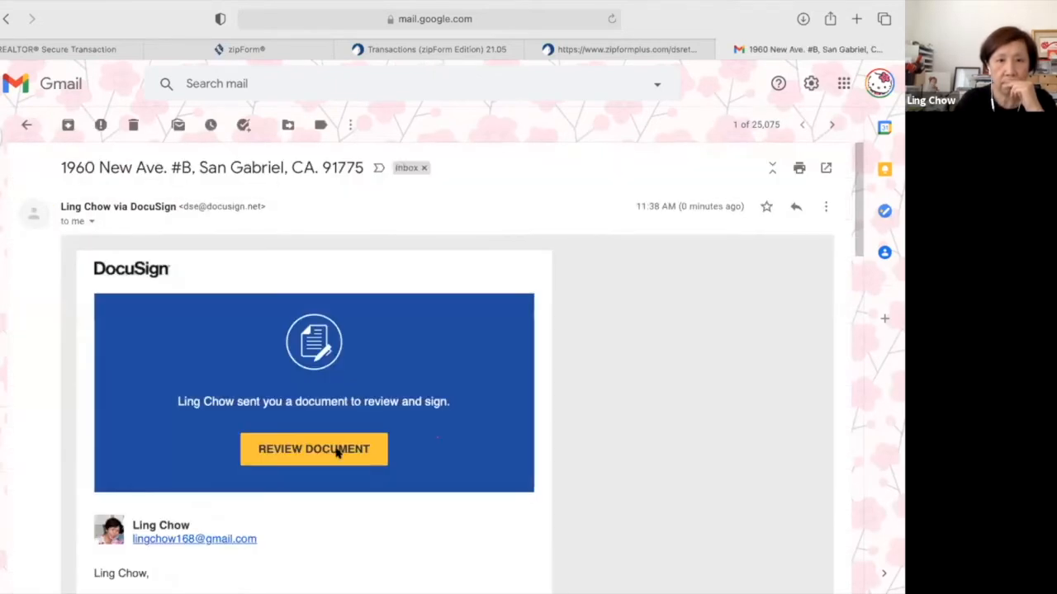
Review the advisory, allow location access, sign the selling agent's Sign field, and finish.
click(336, 452)
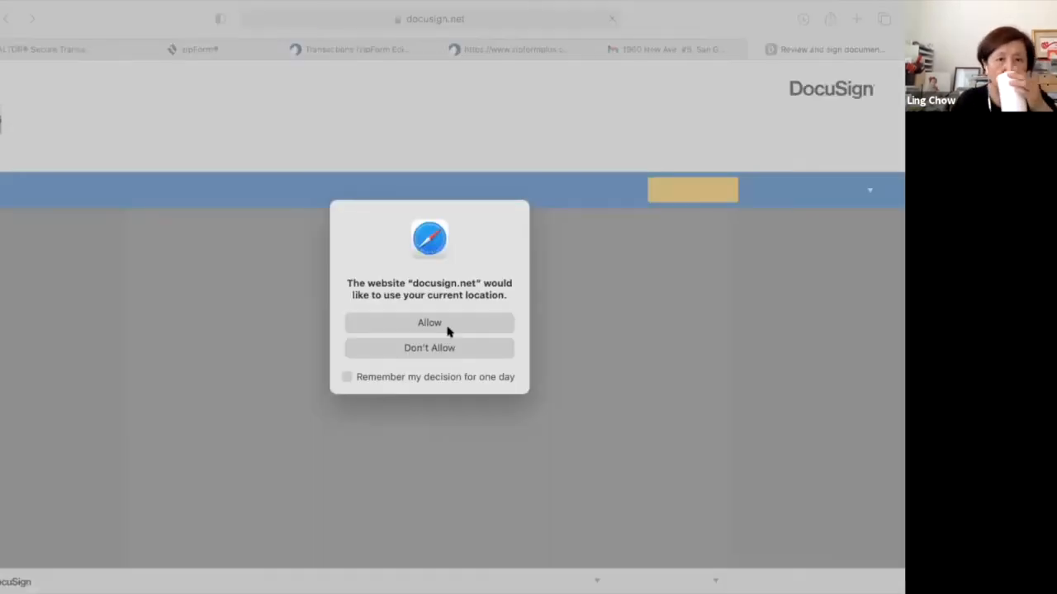
click(446, 328)
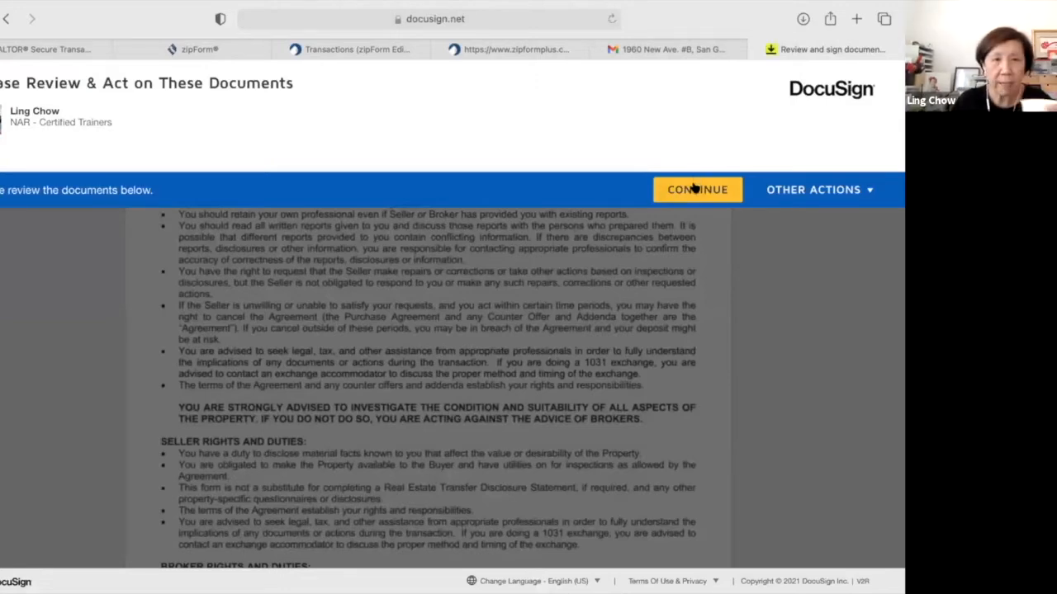
click(694, 189)
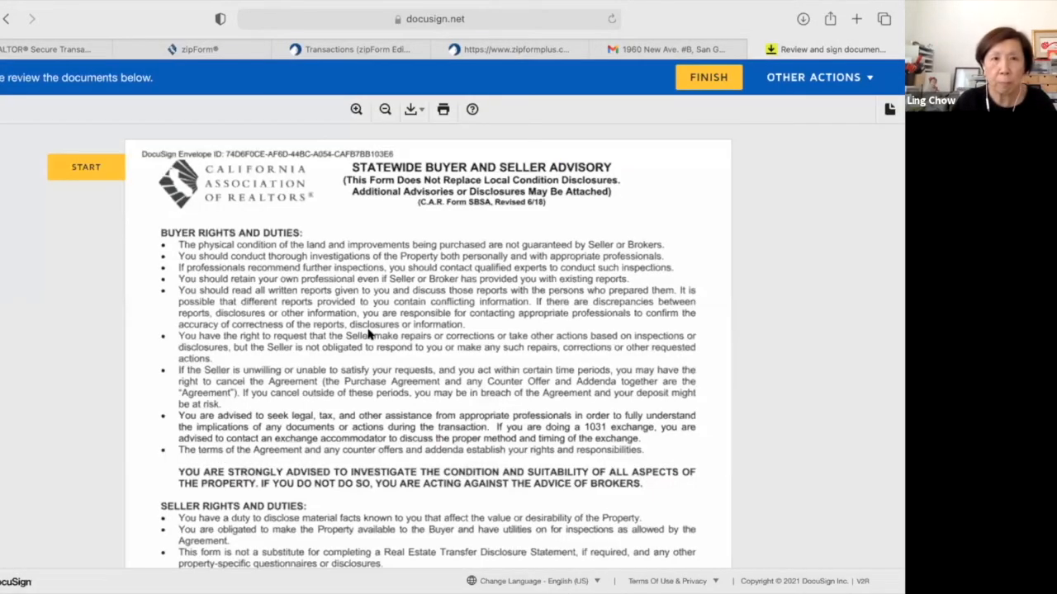
click(92, 174)
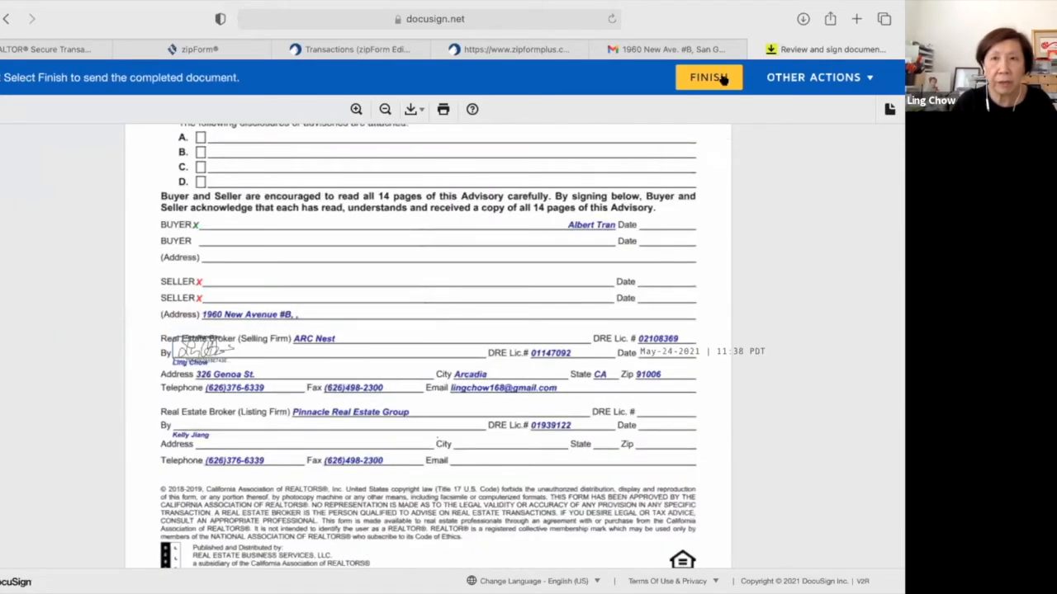
click(723, 79)
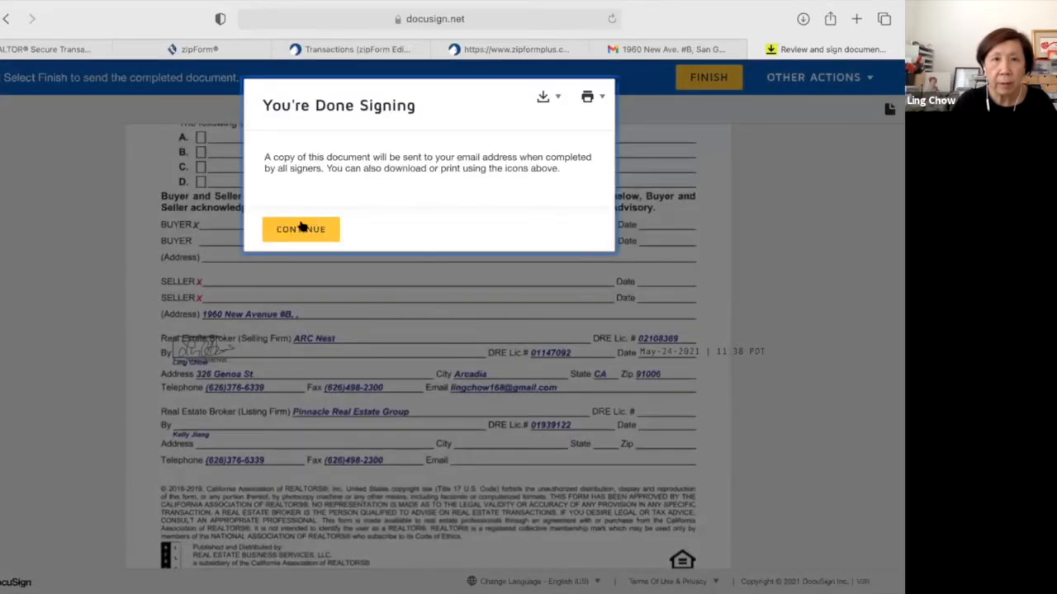
click(301, 229)
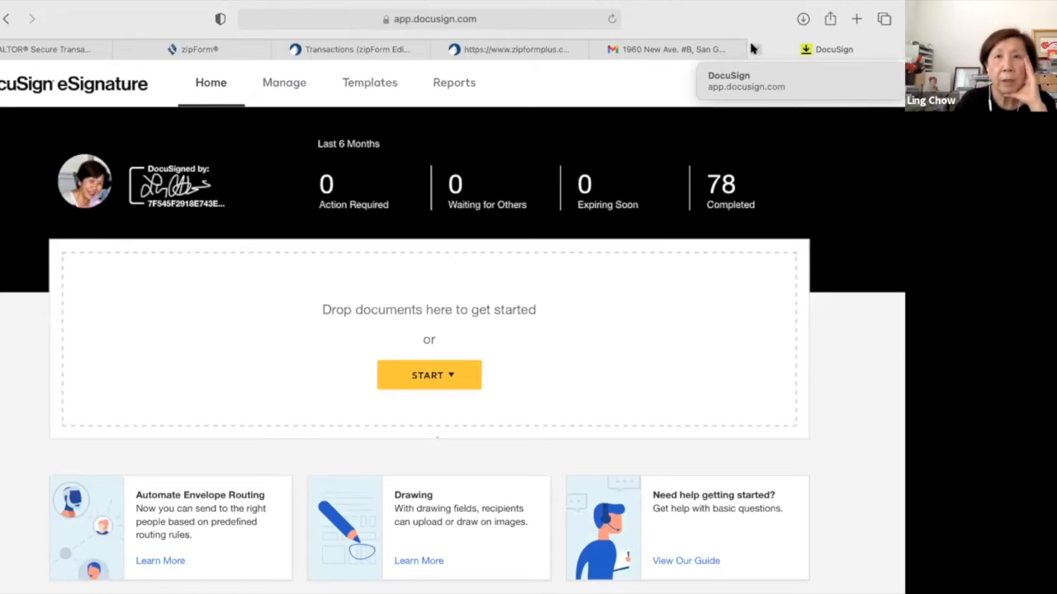
Close the DocuSign tab and refresh the Gmail inbox.
click(753, 49)
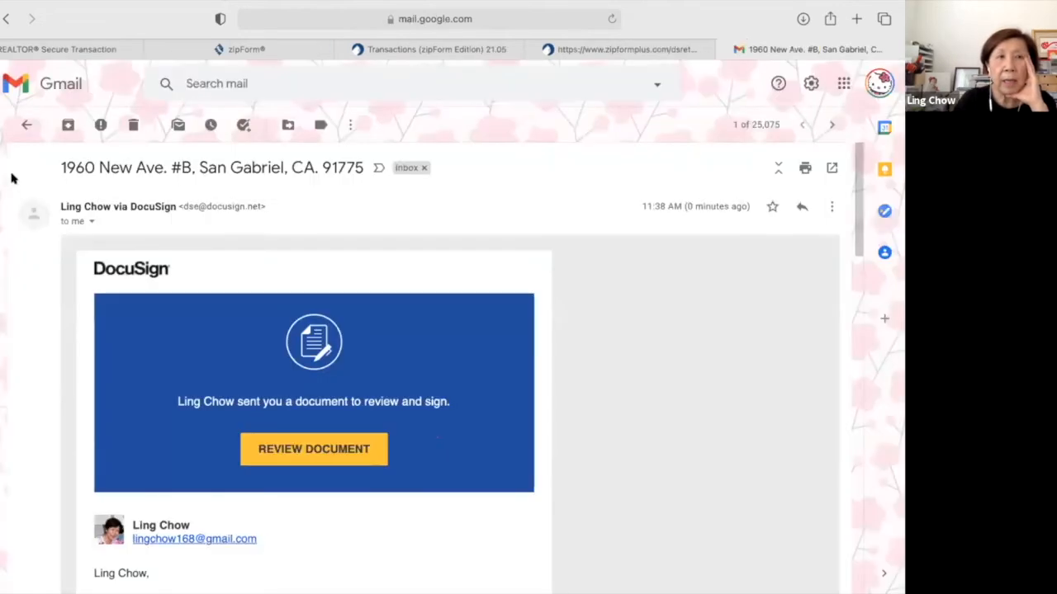
click(26, 126)
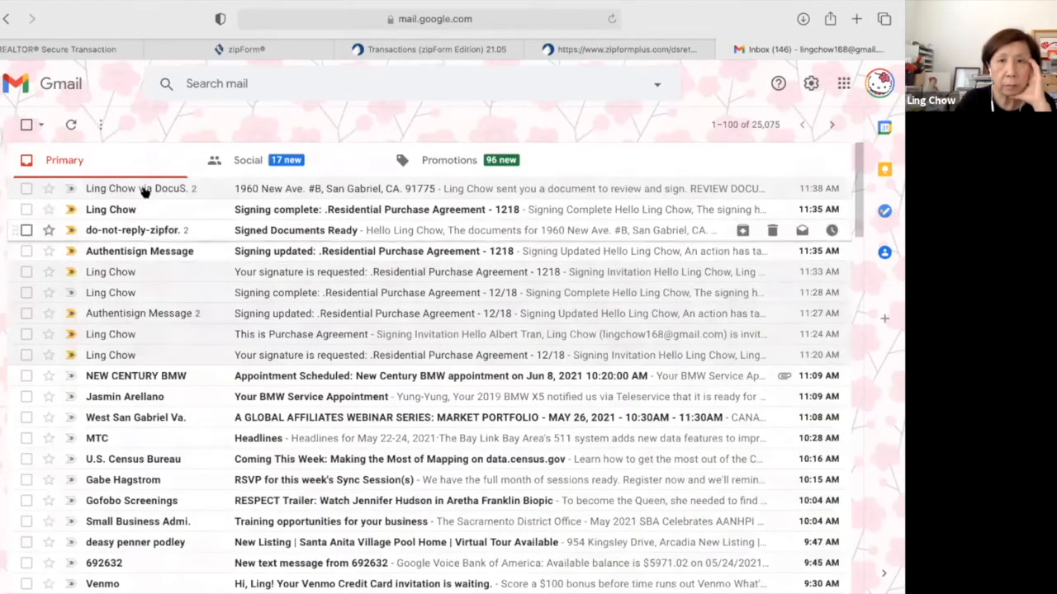
mouse_move(124, 188)
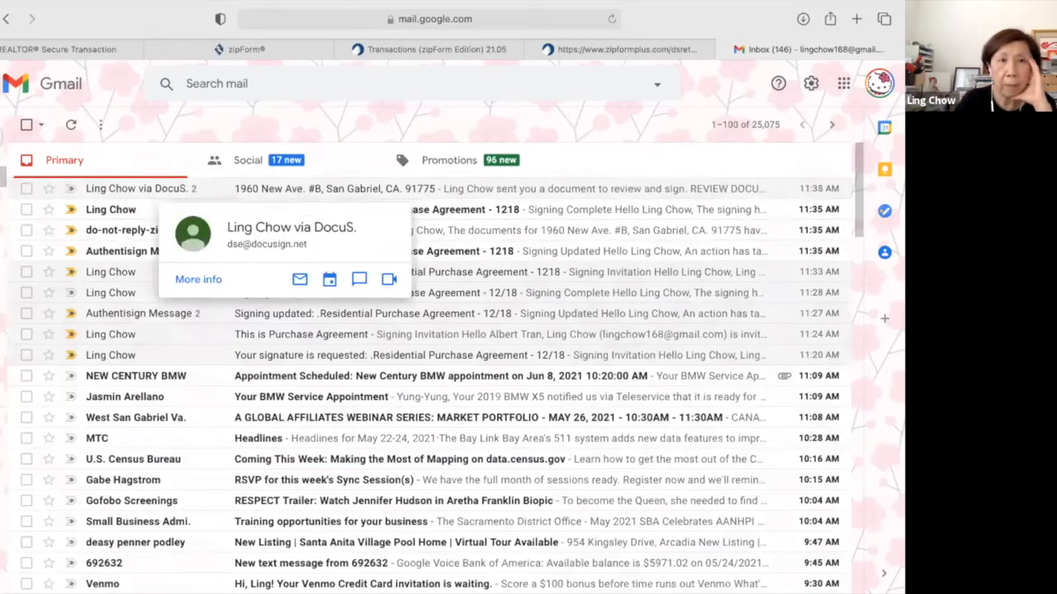
mouse_move(3, 175)
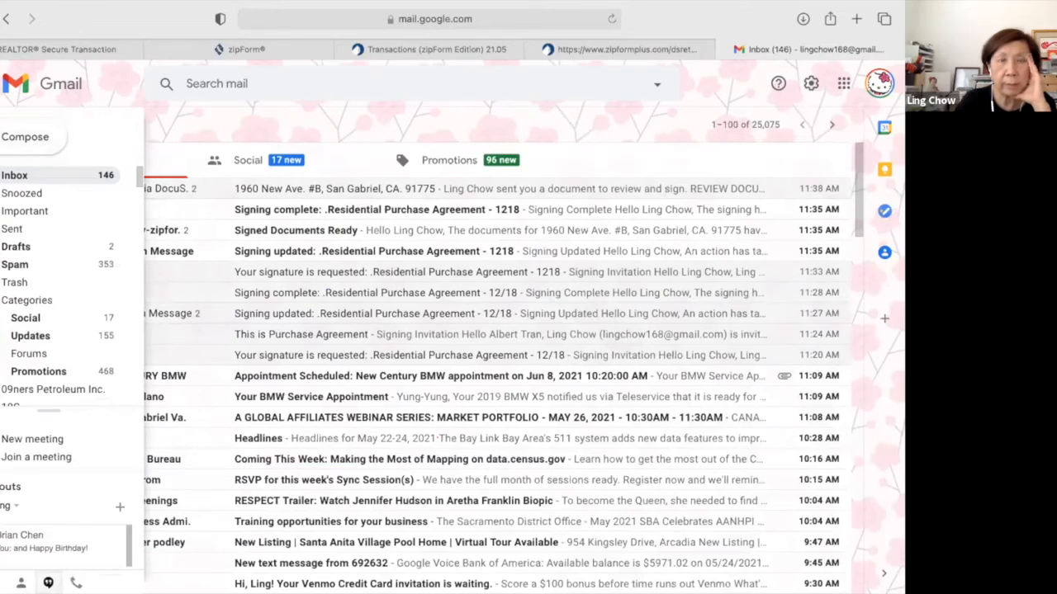
click(4, 175)
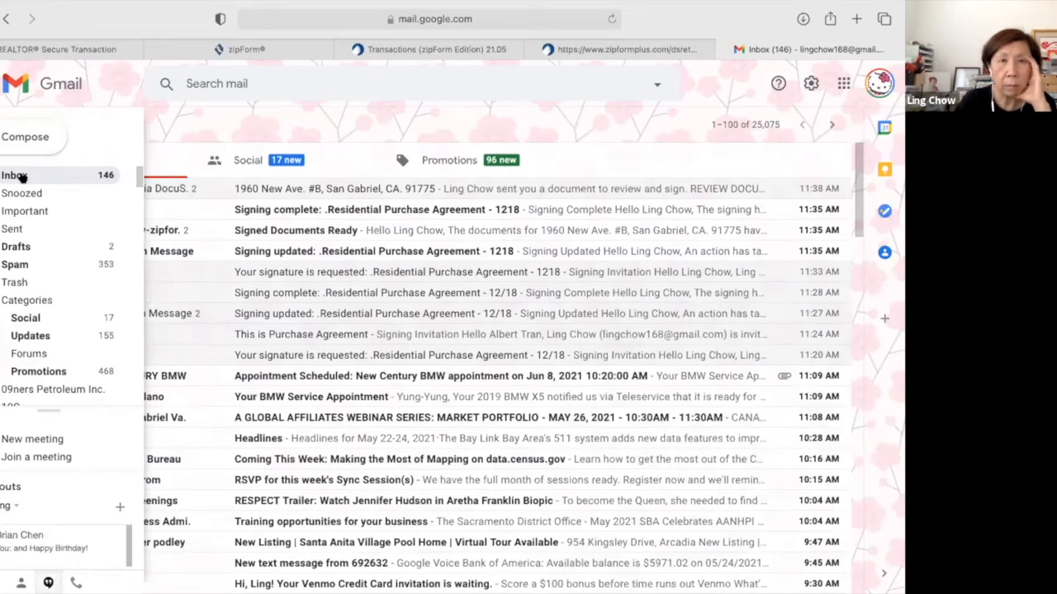
click(156, 189)
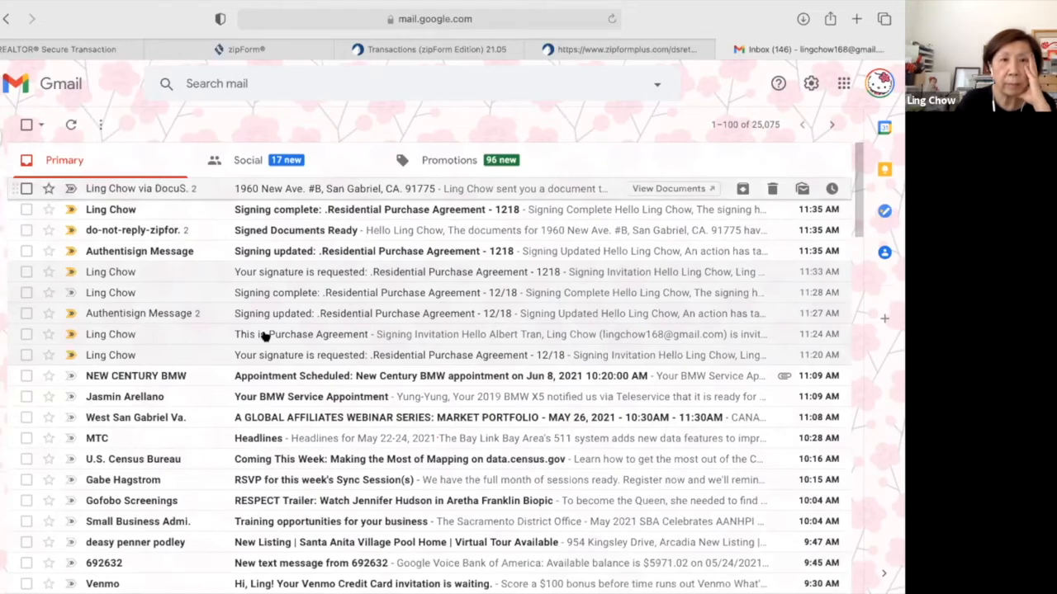
scroll(265, 336, down, 4)
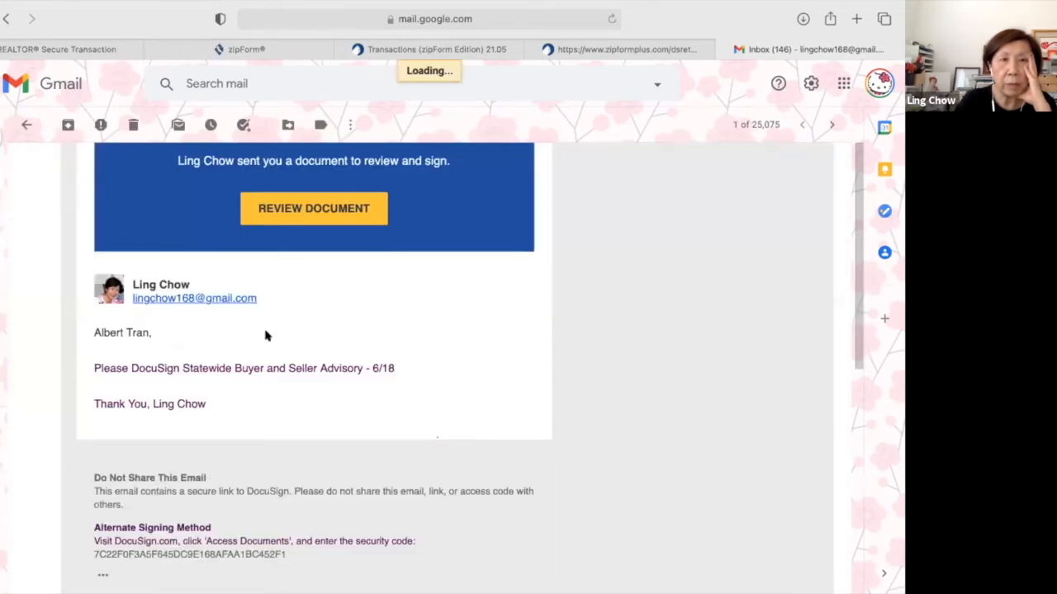
scroll(265, 336, down, 3)
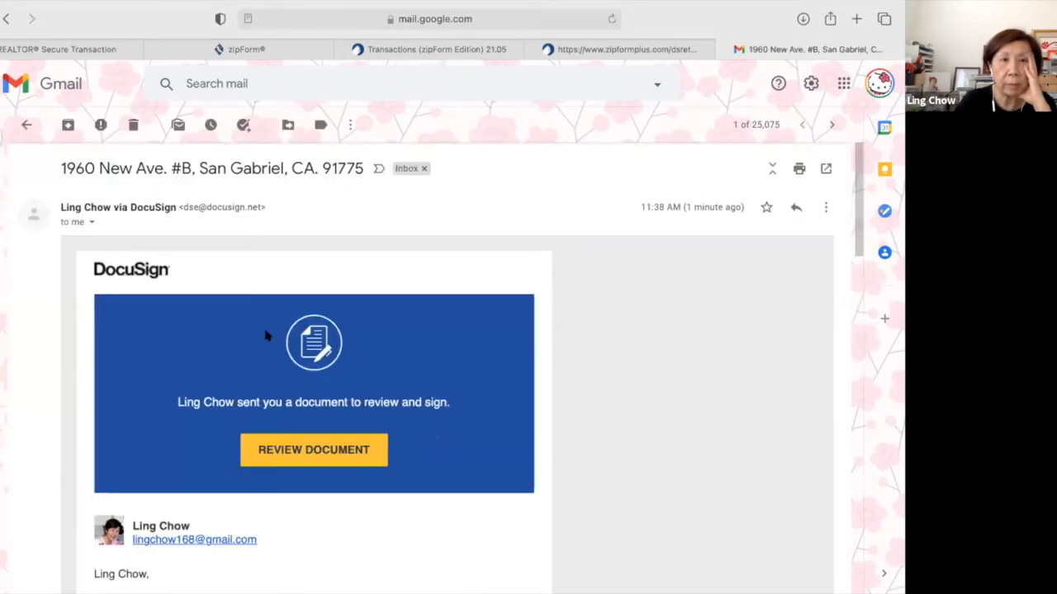
scroll(265, 336, down, 4)
scroll(265, 336, down, 5)
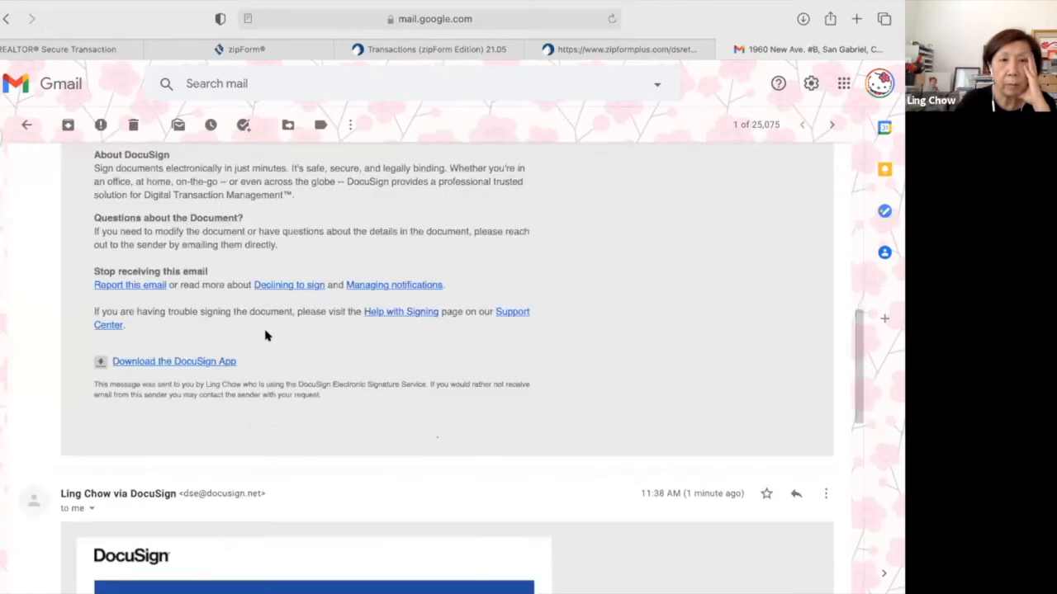
scroll(265, 336, down, 4)
scroll(265, 336, down, 1)
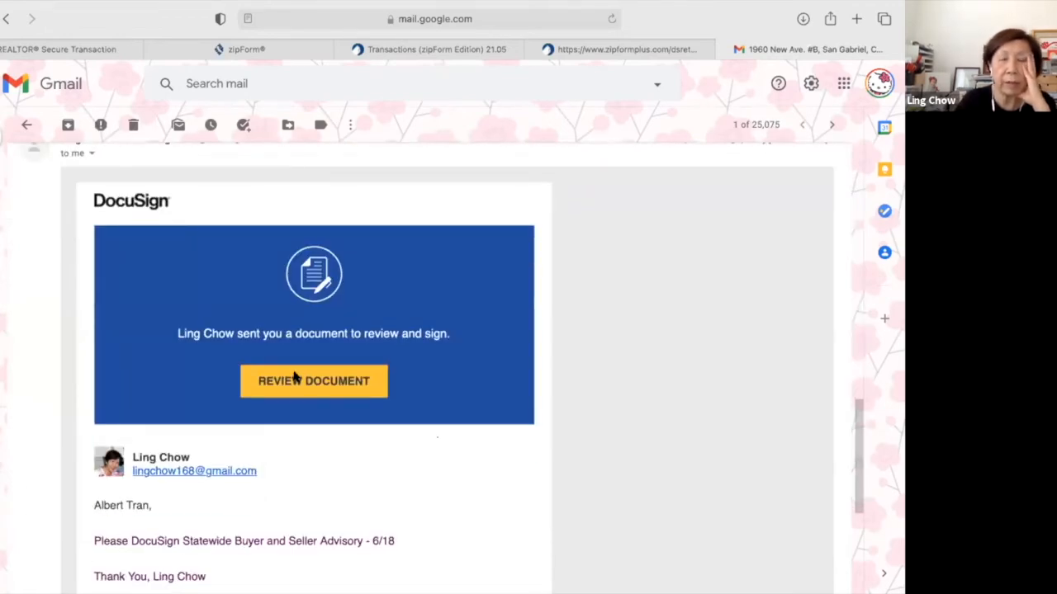
Review the Statewide Buyer and Seller Advisory, add the buyer's signature, finish signing and close the page.
click(295, 381)
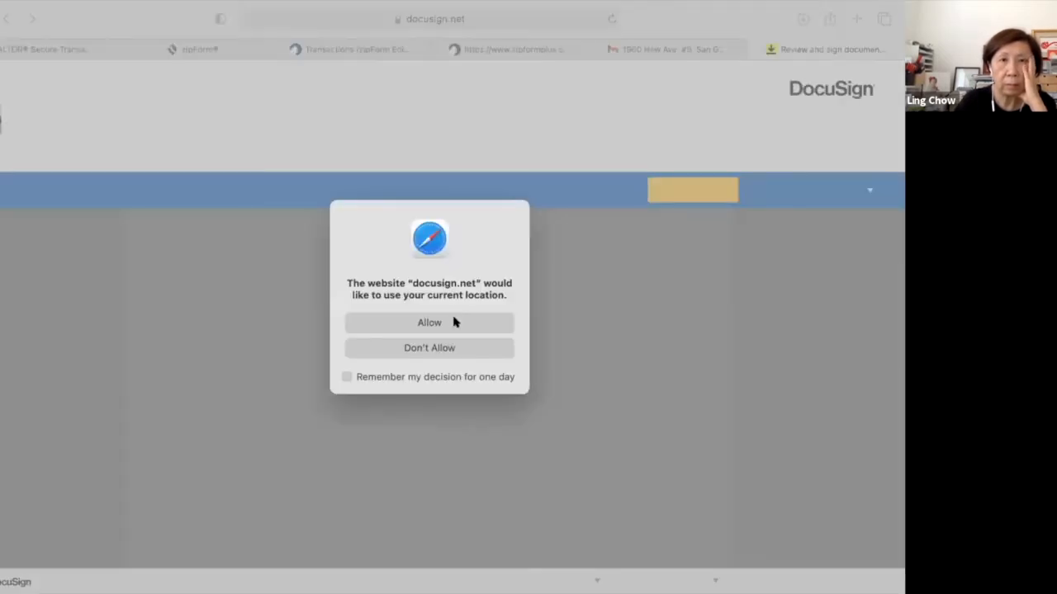
click(454, 322)
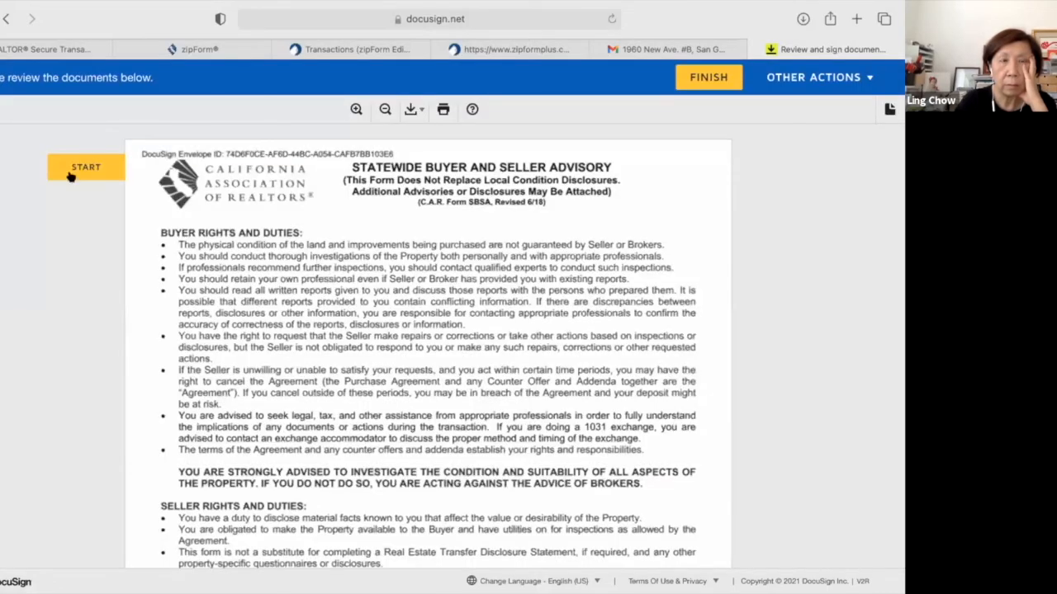
click(71, 175)
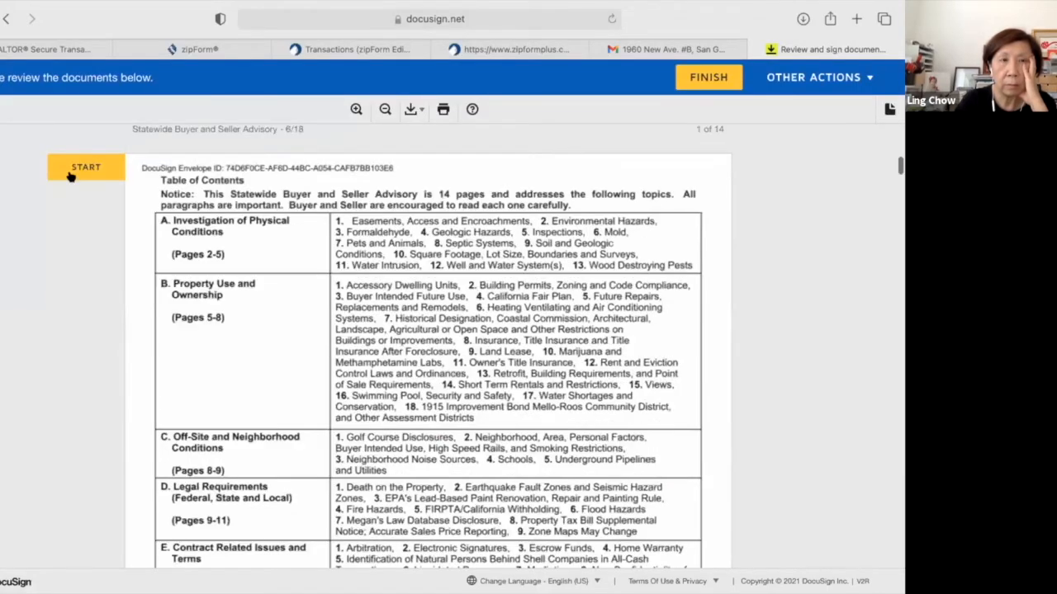
click(217, 345)
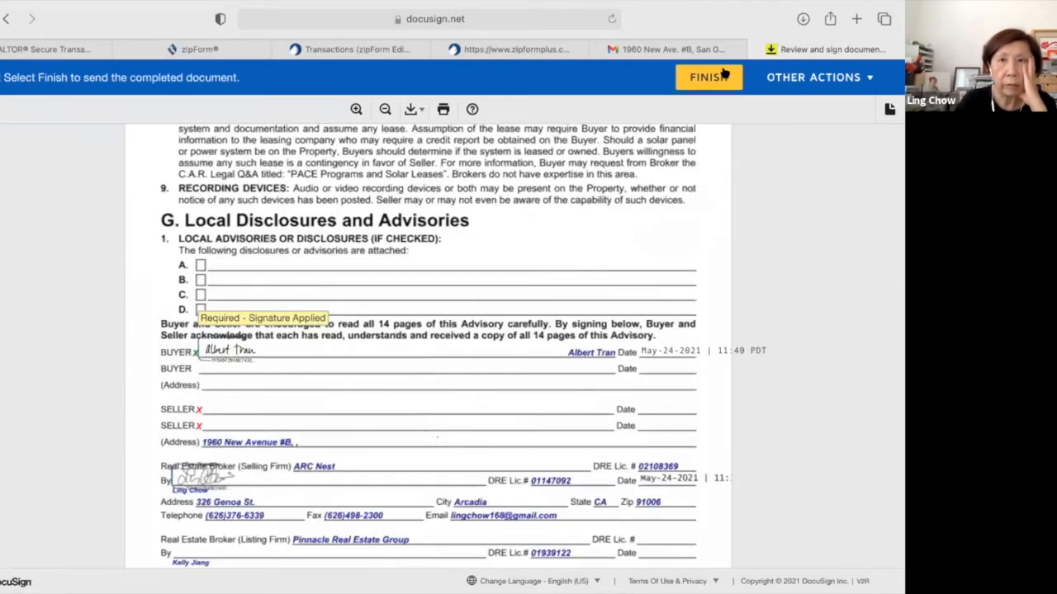
click(708, 77)
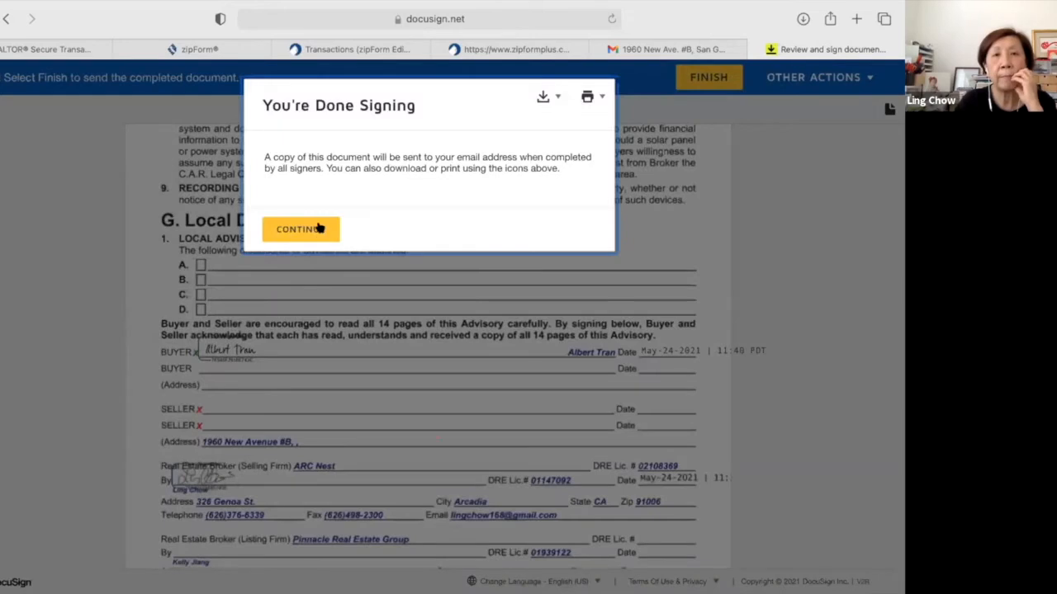
click(320, 229)
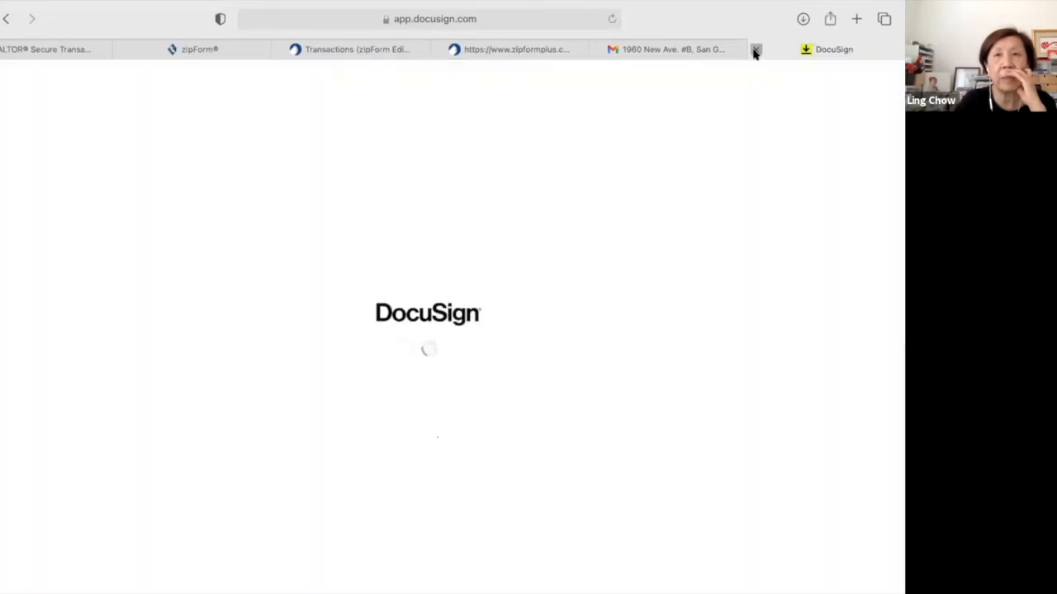
click(755, 51)
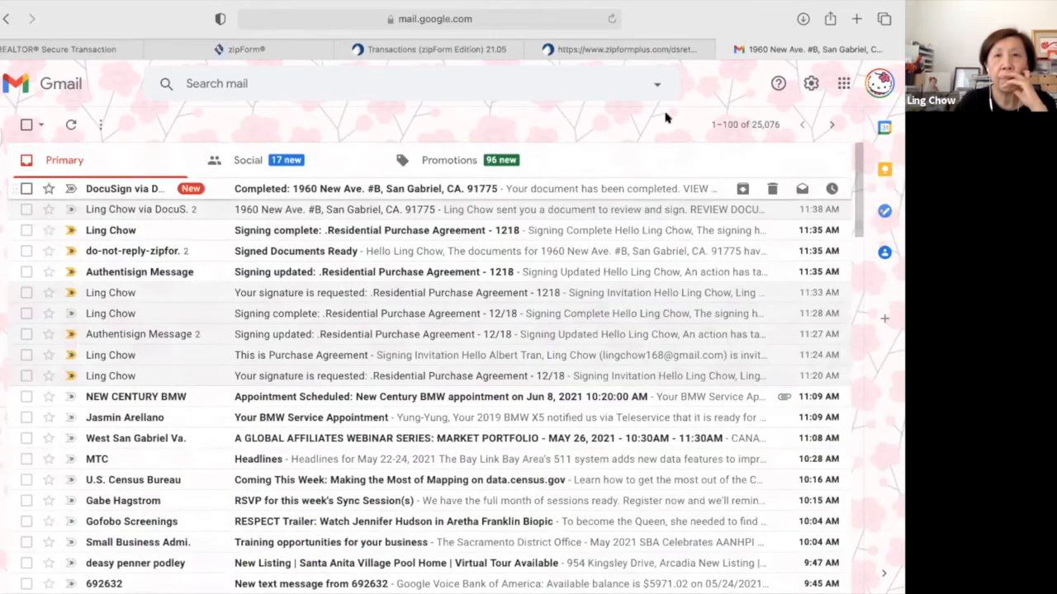
Close the DocuSign 'Thank you' session-complete page in the zipForm tab.
click(661, 53)
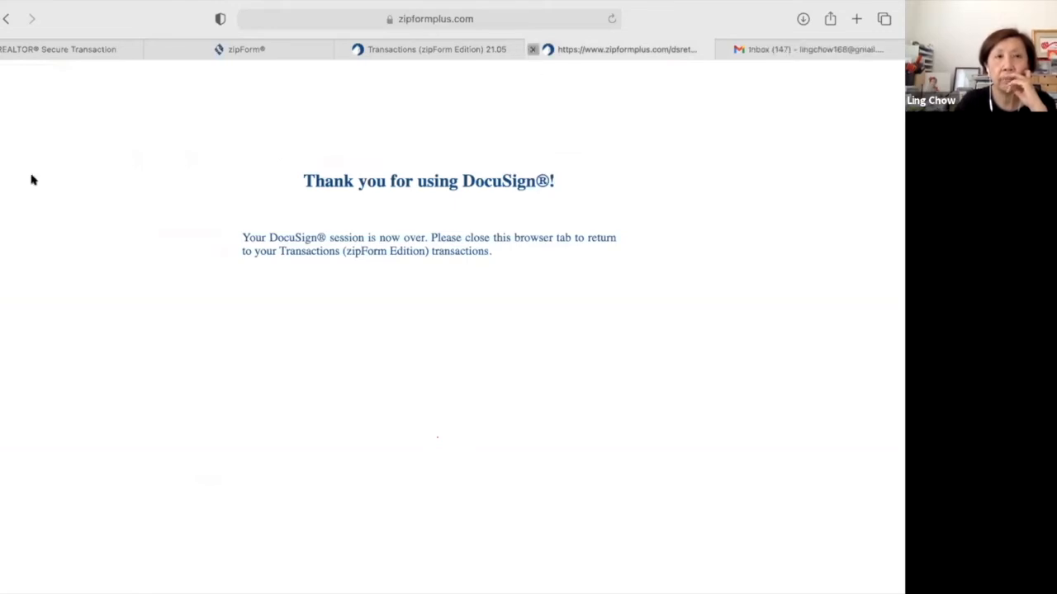
click(531, 51)
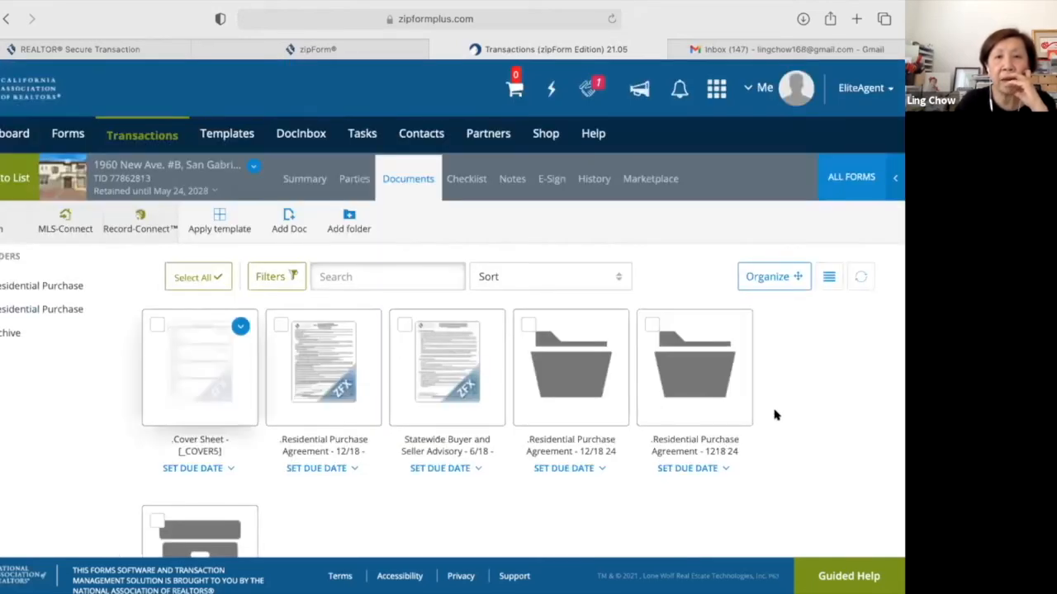
scroll(776, 416, down, 1)
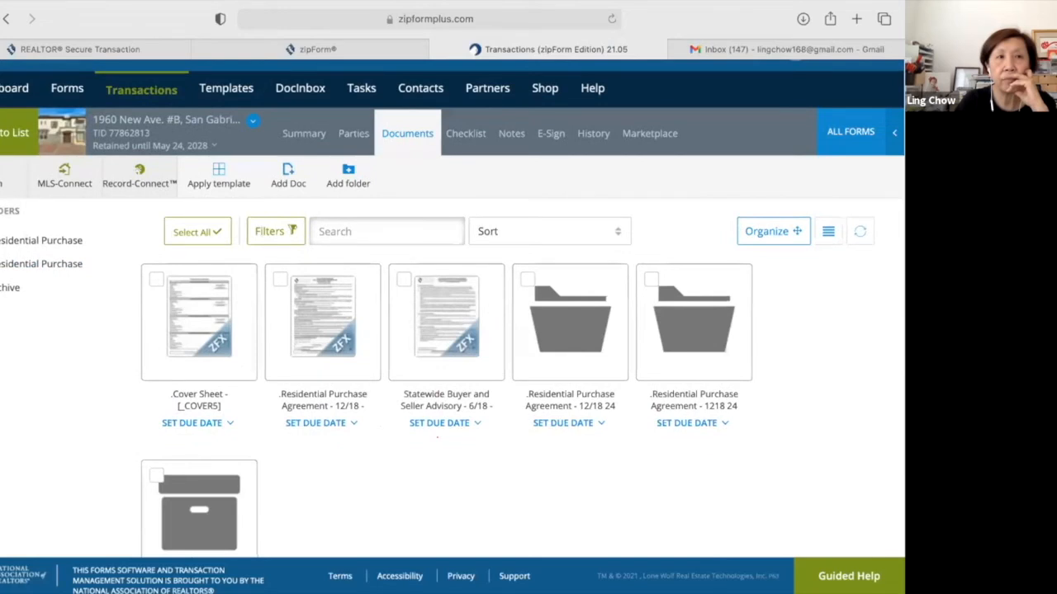
click(7, 133)
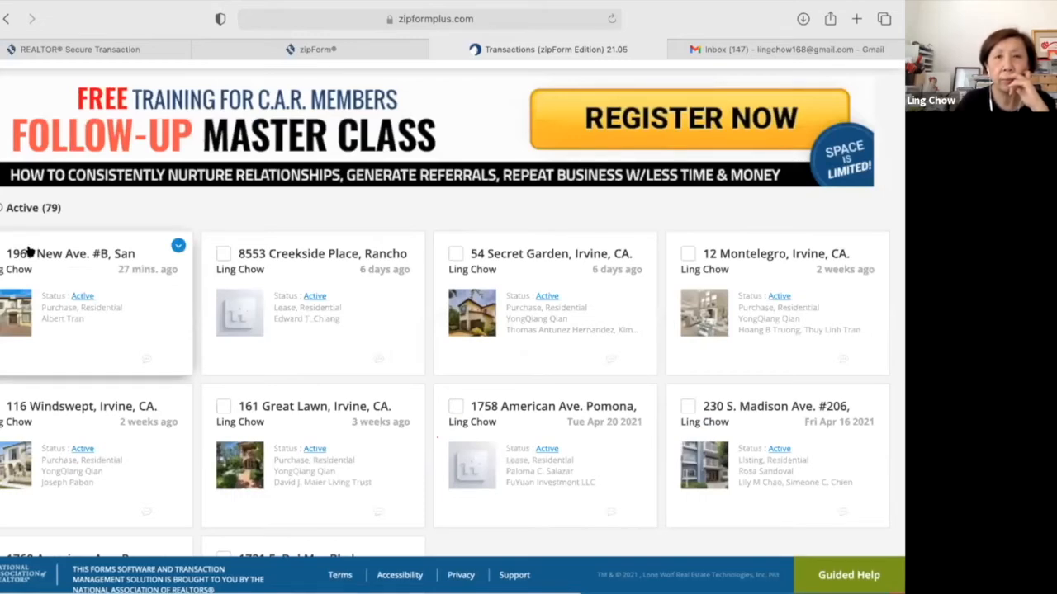
click(168, 286)
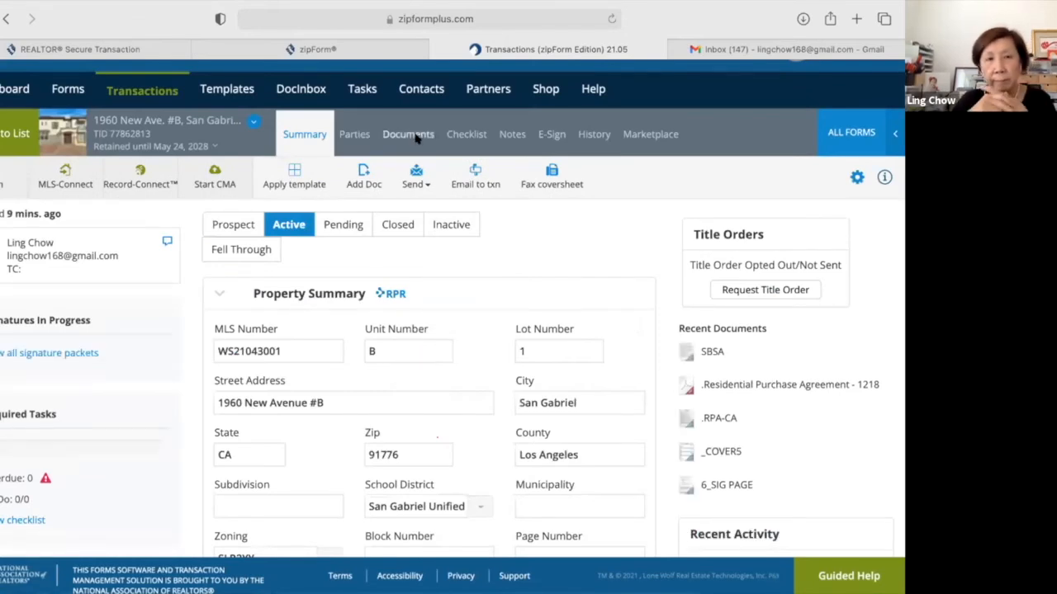
click(411, 135)
click(418, 137)
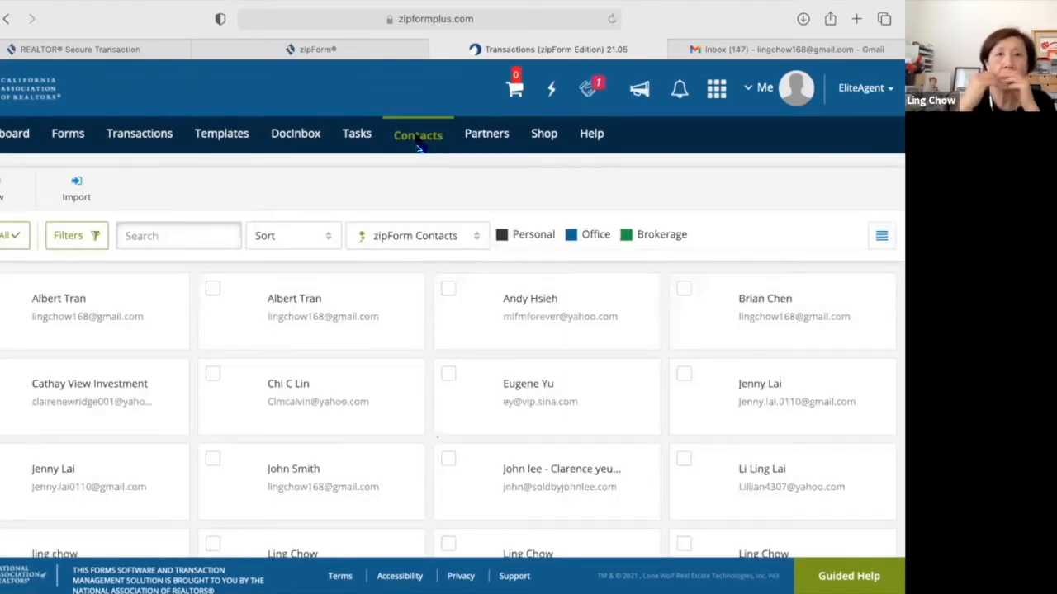
click(152, 143)
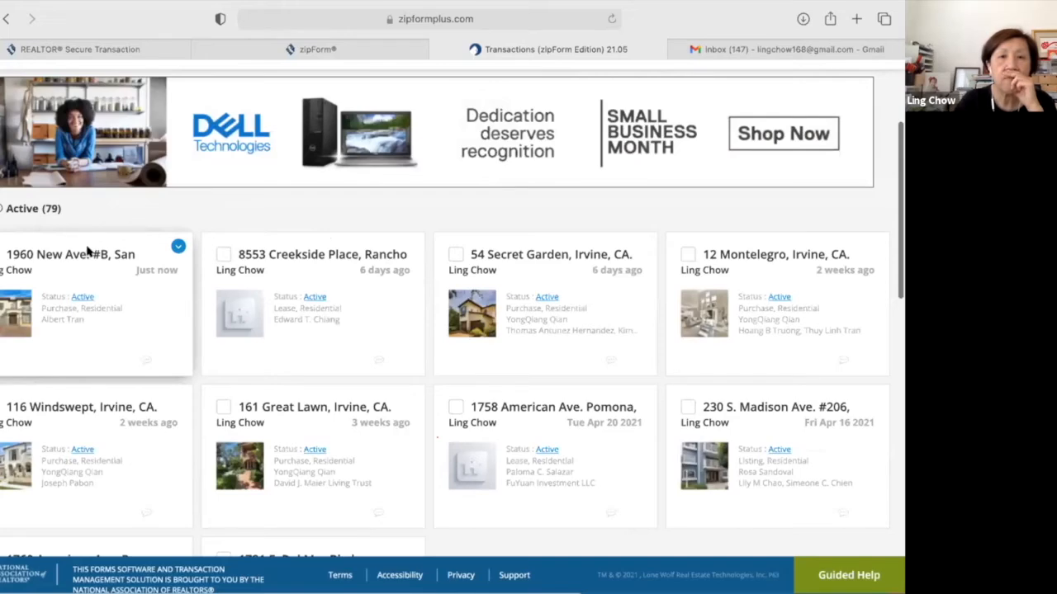
click(88, 253)
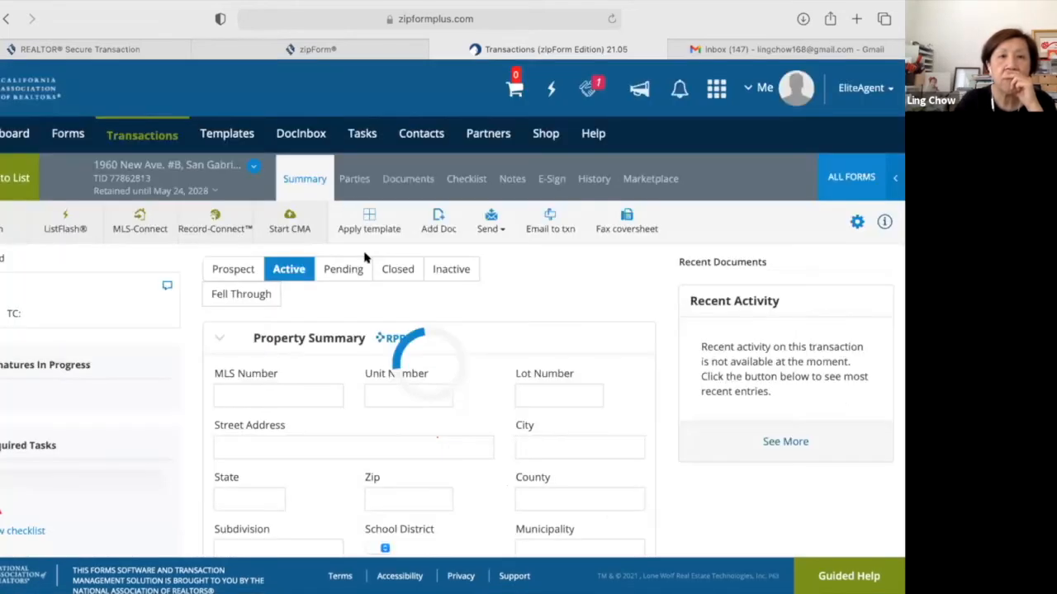
click(412, 180)
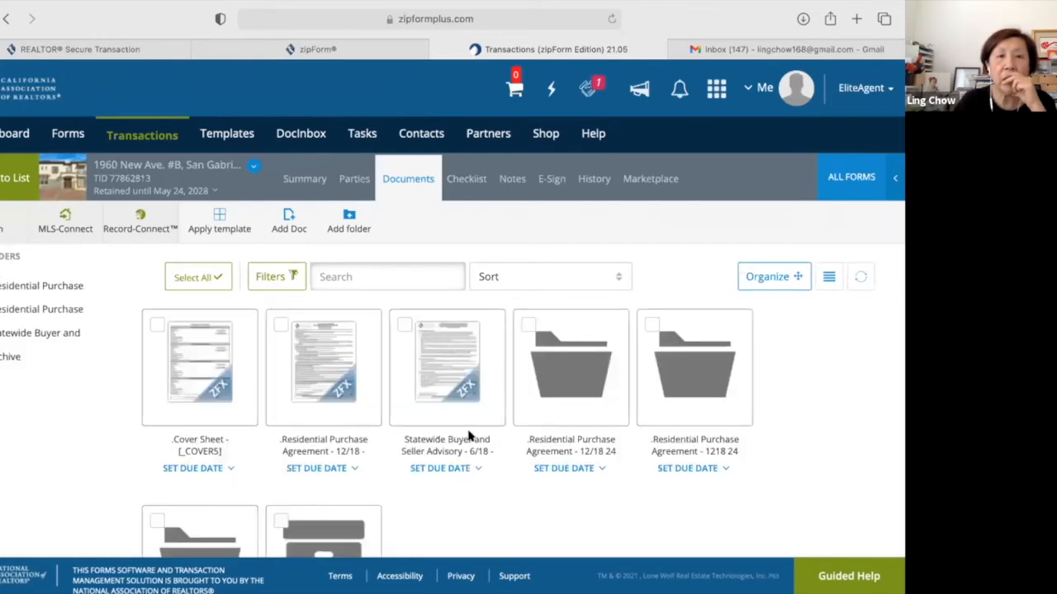
scroll(468, 436, down, 3)
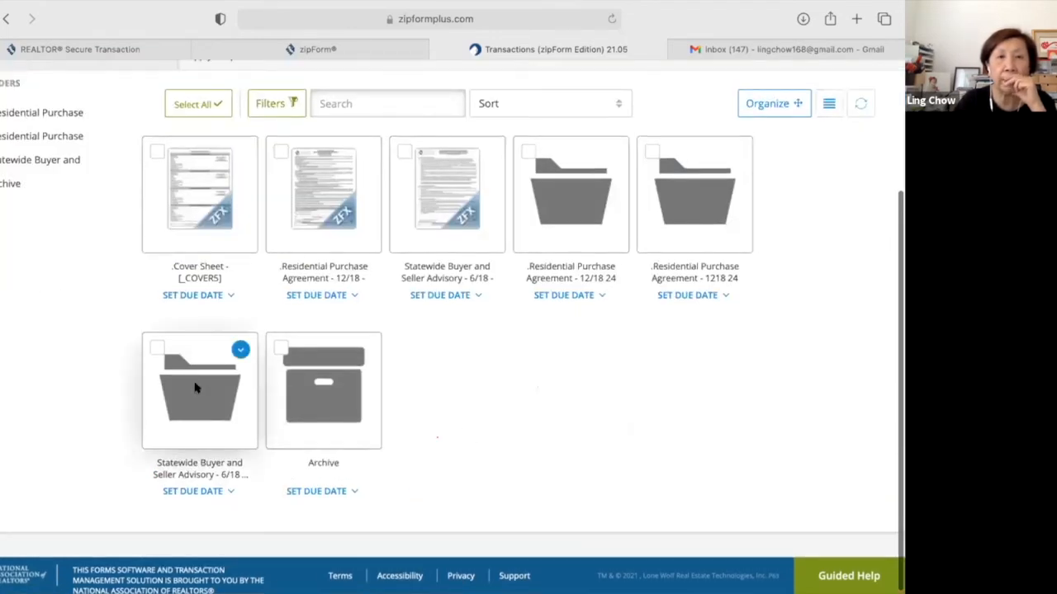
click(196, 385)
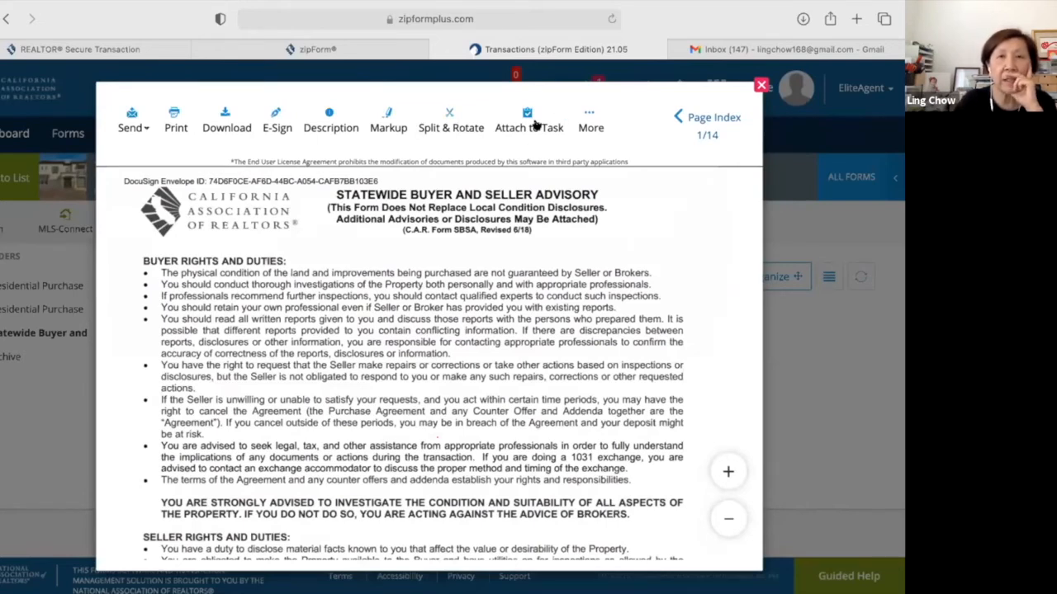
click(586, 118)
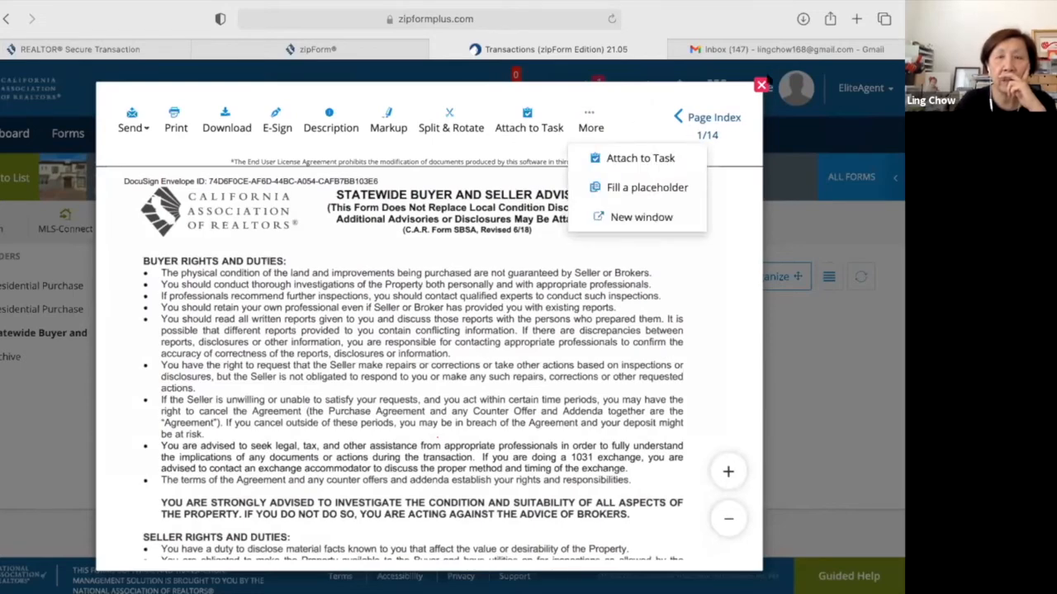
click(761, 85)
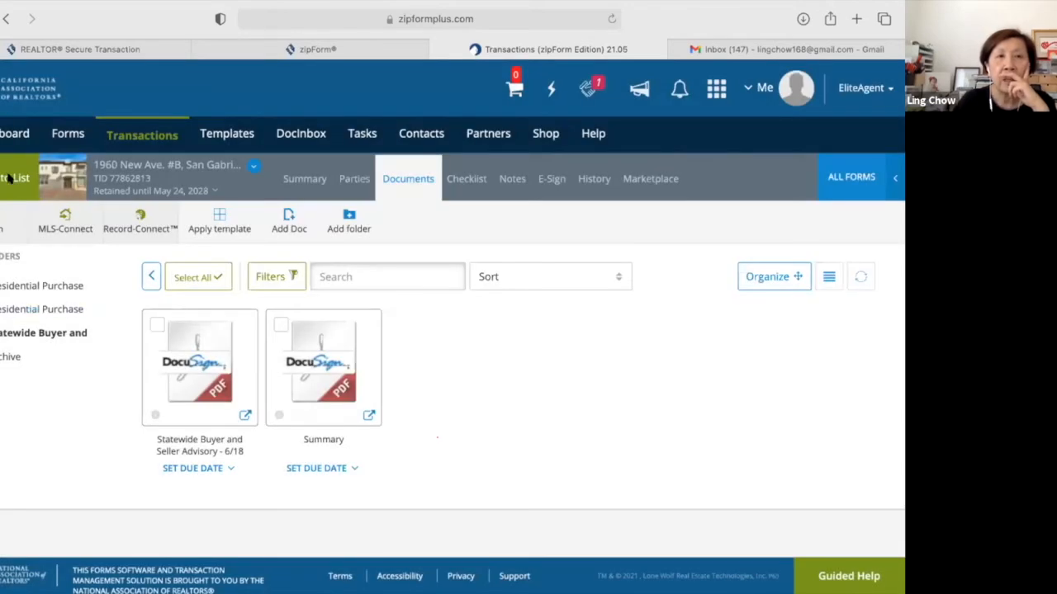
click(10, 178)
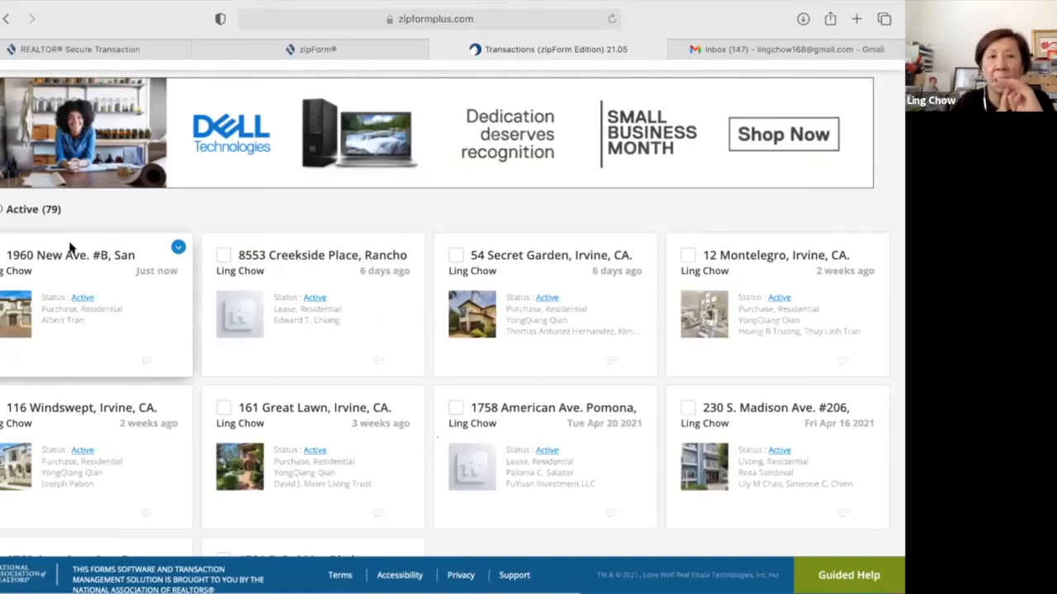
click(70, 247)
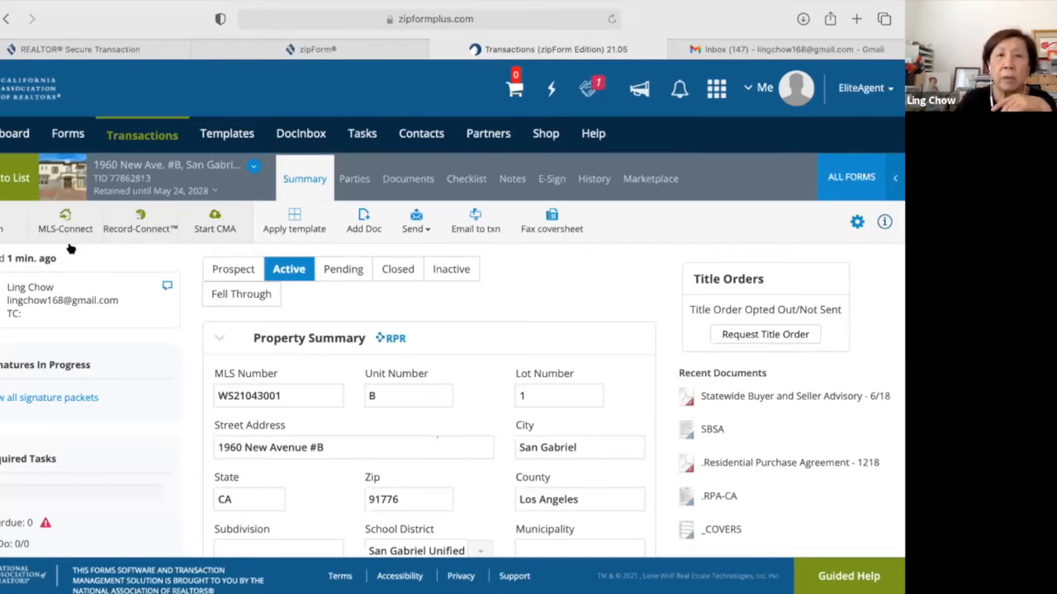
Choose Add Doc > Browse for Document and bring up the file picker in the Add Document dialog.
click(366, 221)
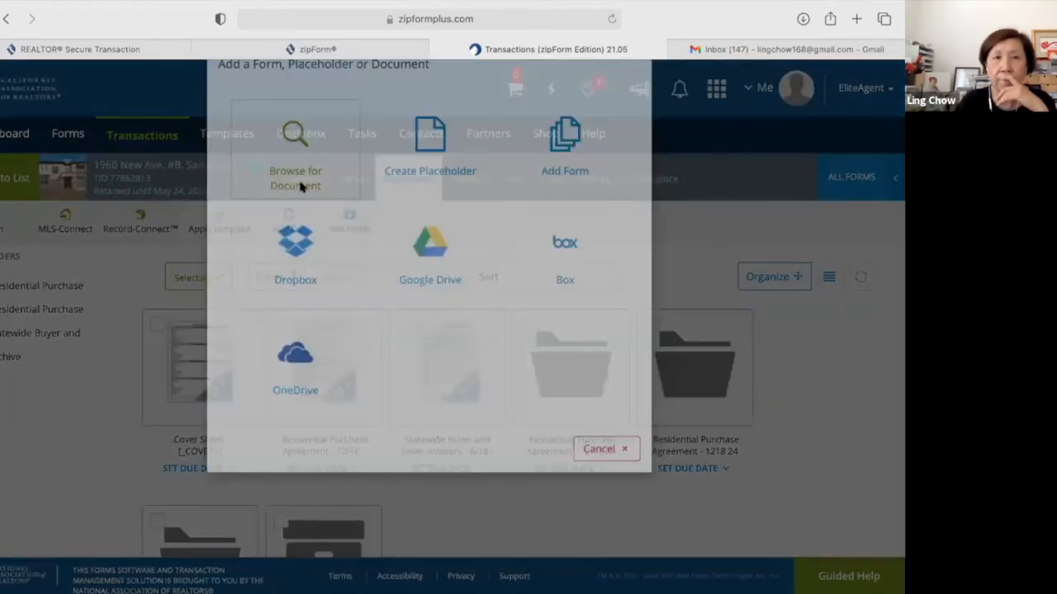
click(267, 185)
click(202, 153)
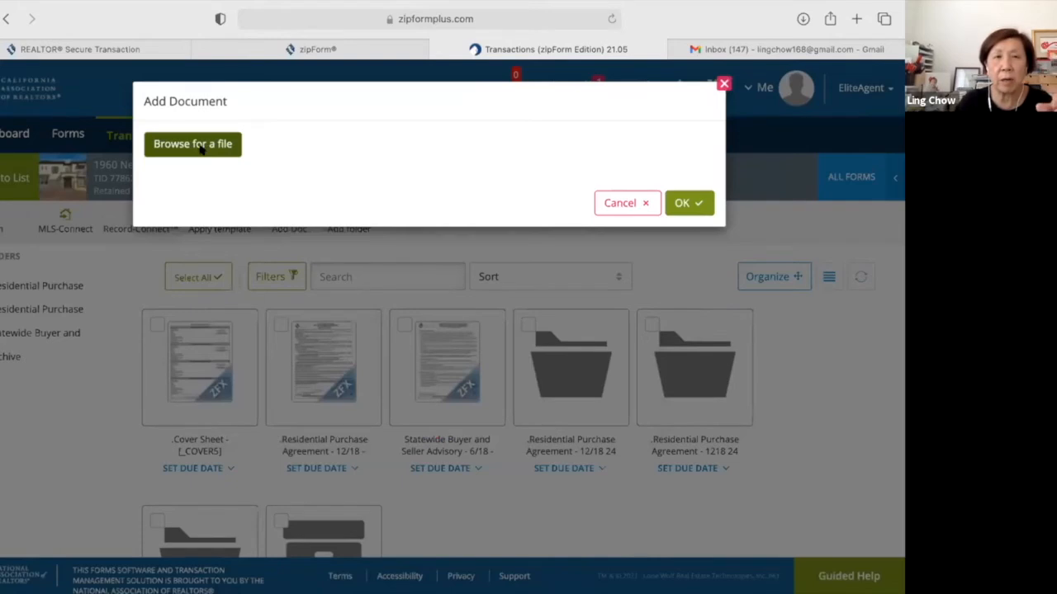
click(202, 147)
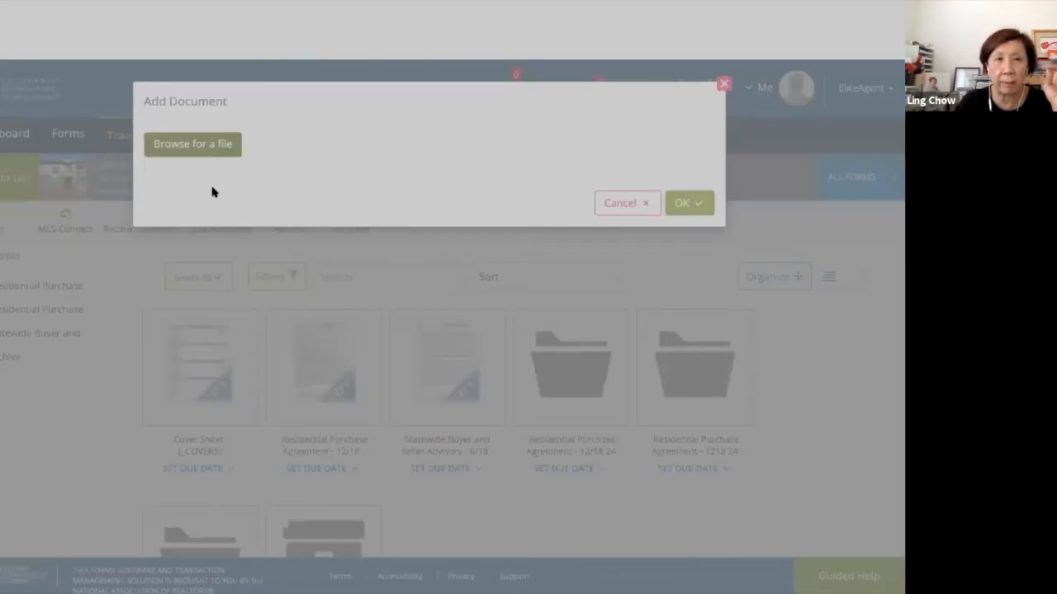
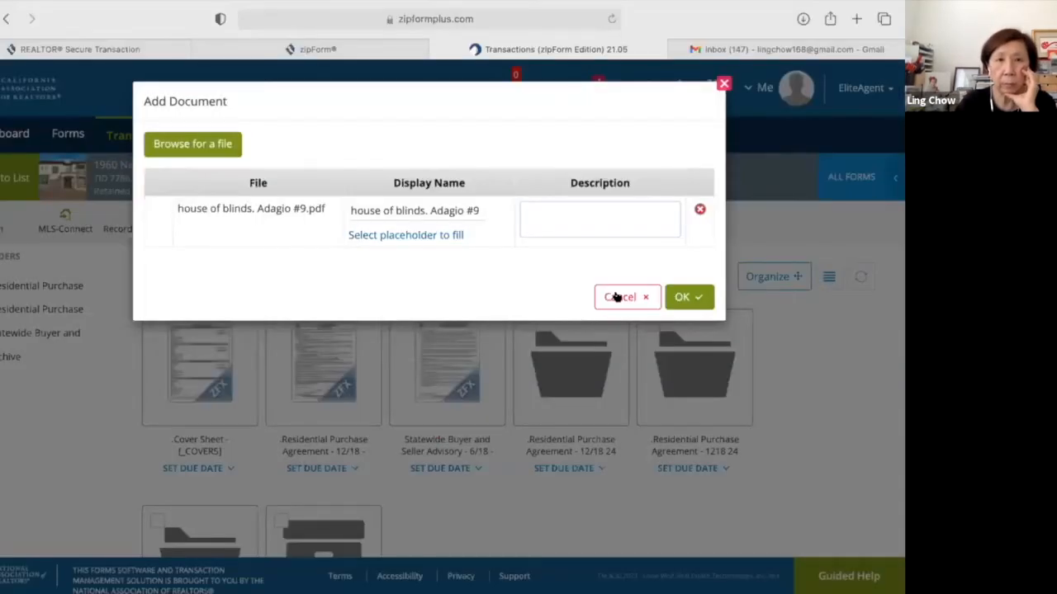
Confirm the upload of the house of blinds. Adagio #9 PDF and scroll to its new tile.
click(698, 299)
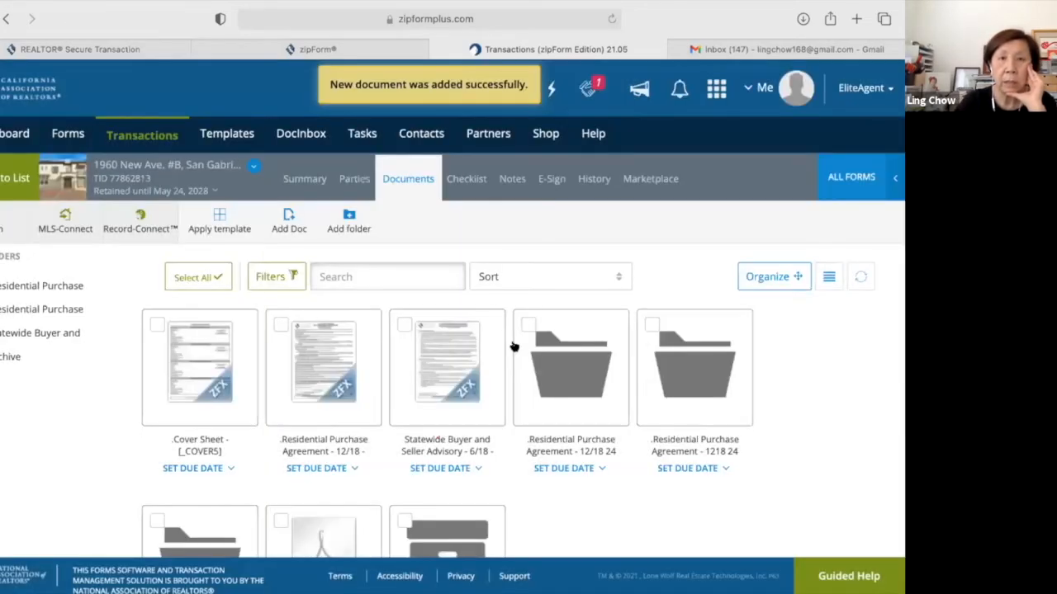
scroll(513, 347, down, 3)
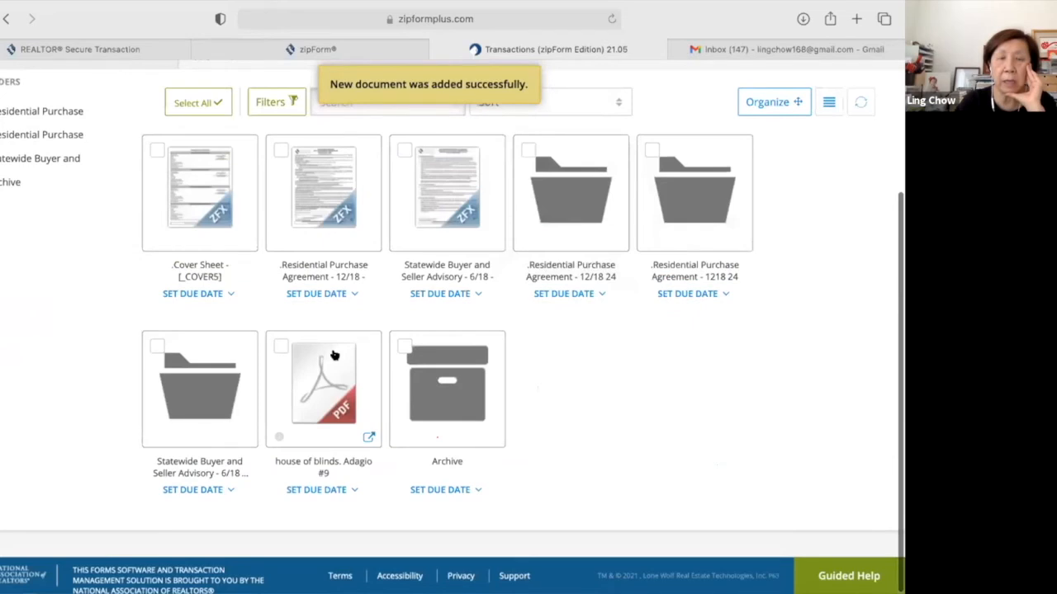
Open the house of blinds. Adagio #9 PDF and start a DocuSign packet with the selling agent as signer.
mouse_move(323, 382)
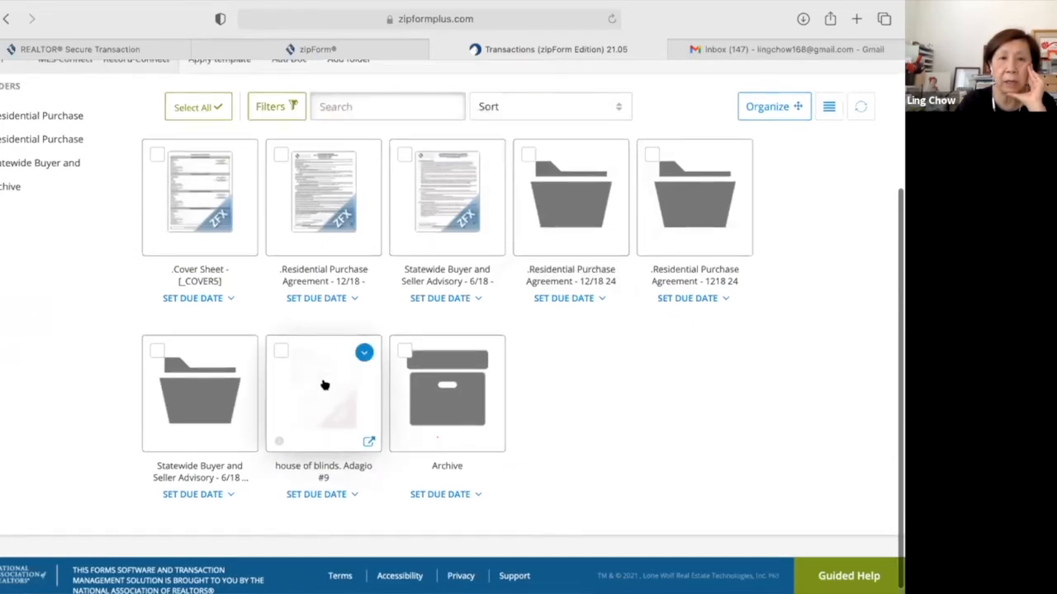
click(326, 386)
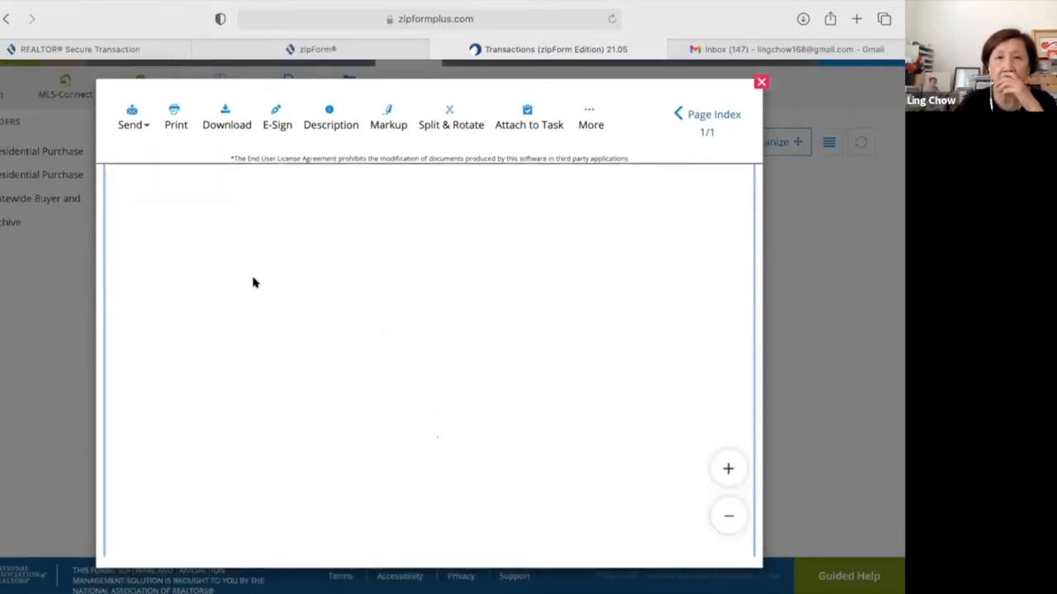
click(270, 116)
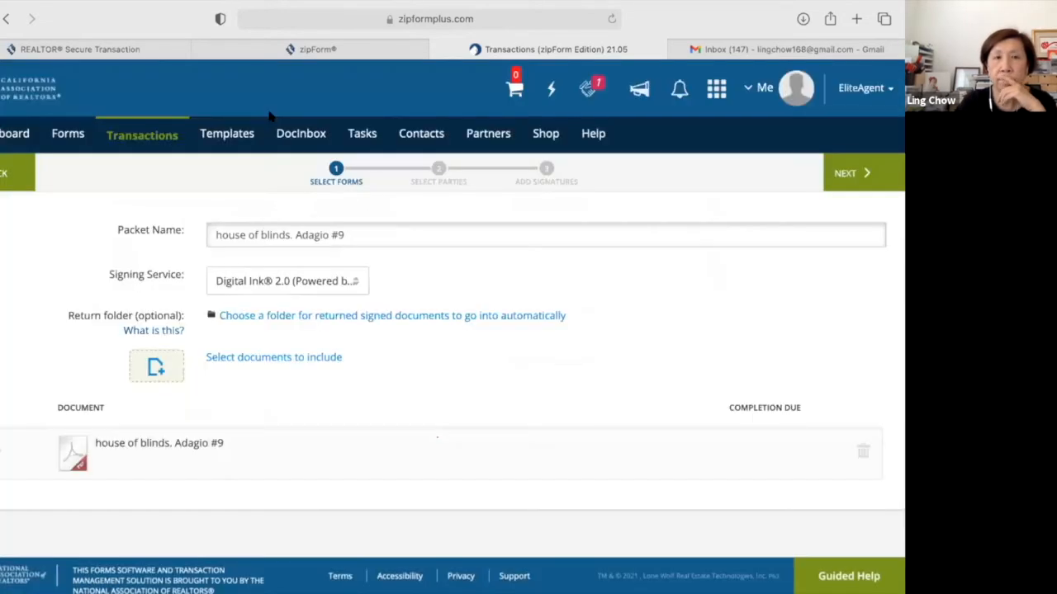
click(355, 286)
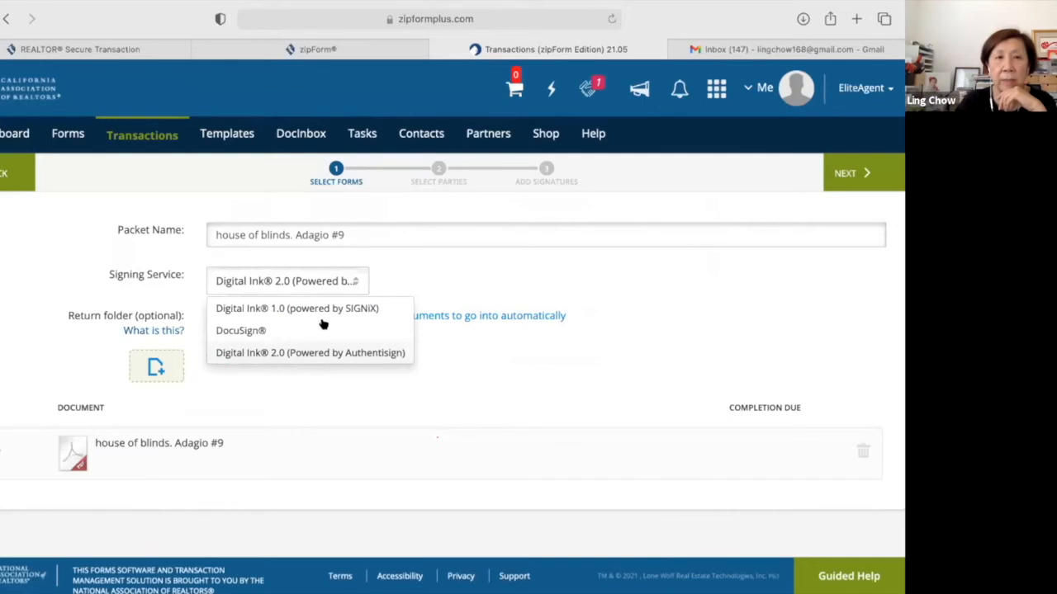
click(242, 331)
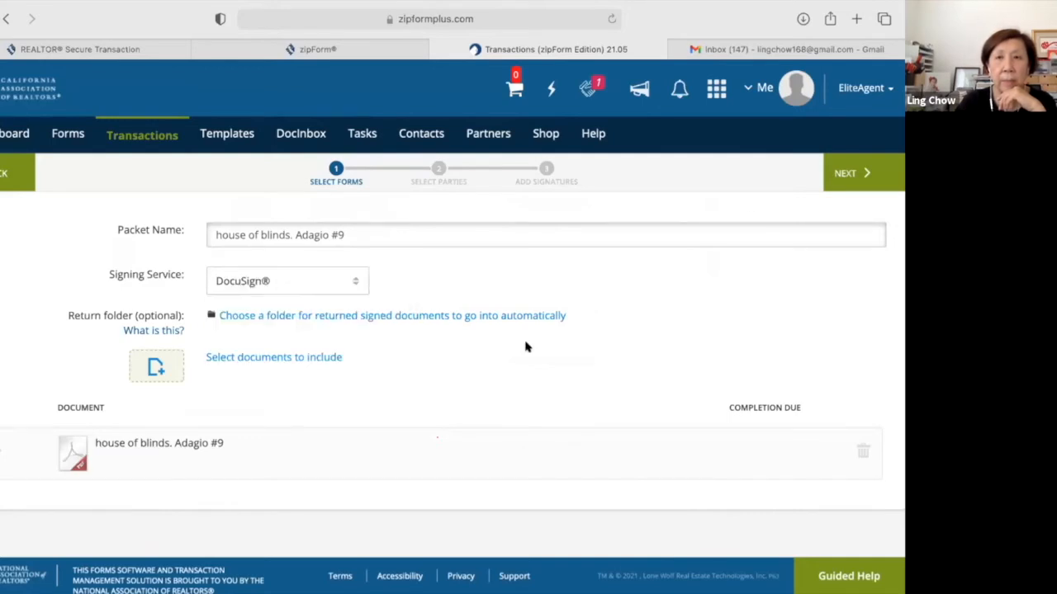
click(853, 176)
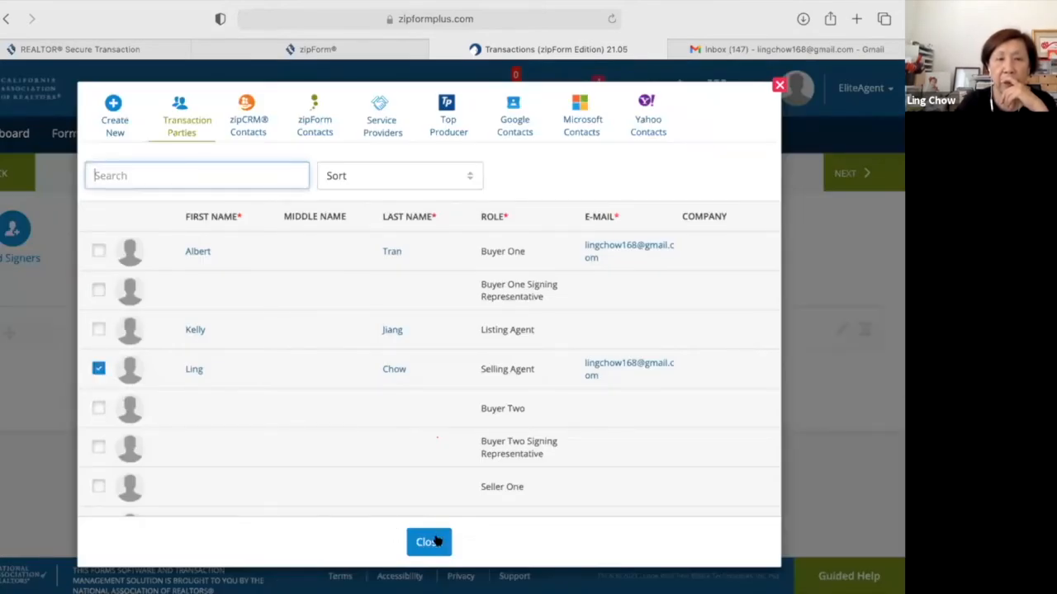
click(429, 541)
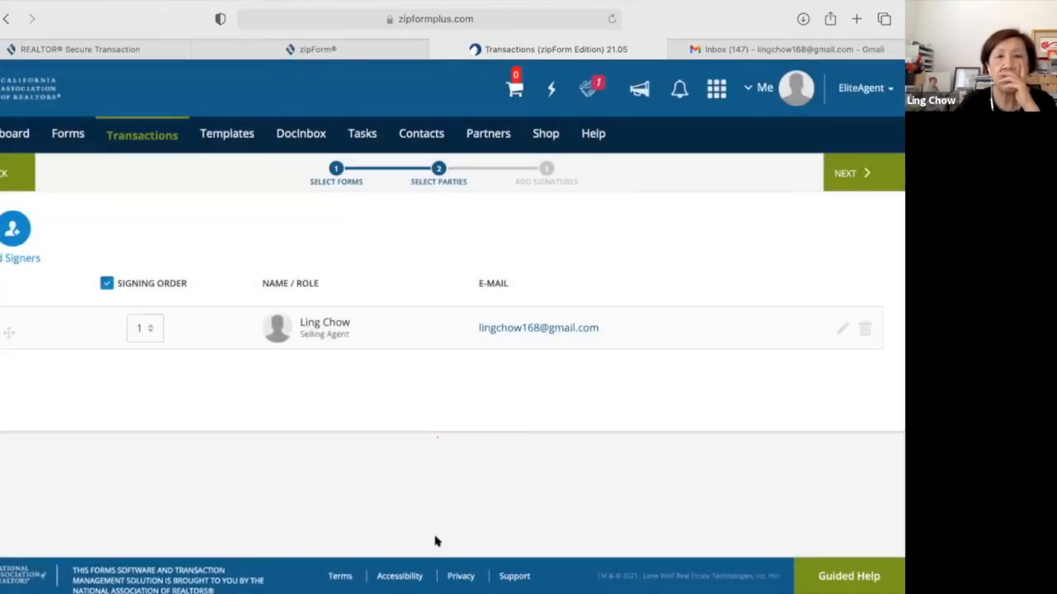
click(848, 175)
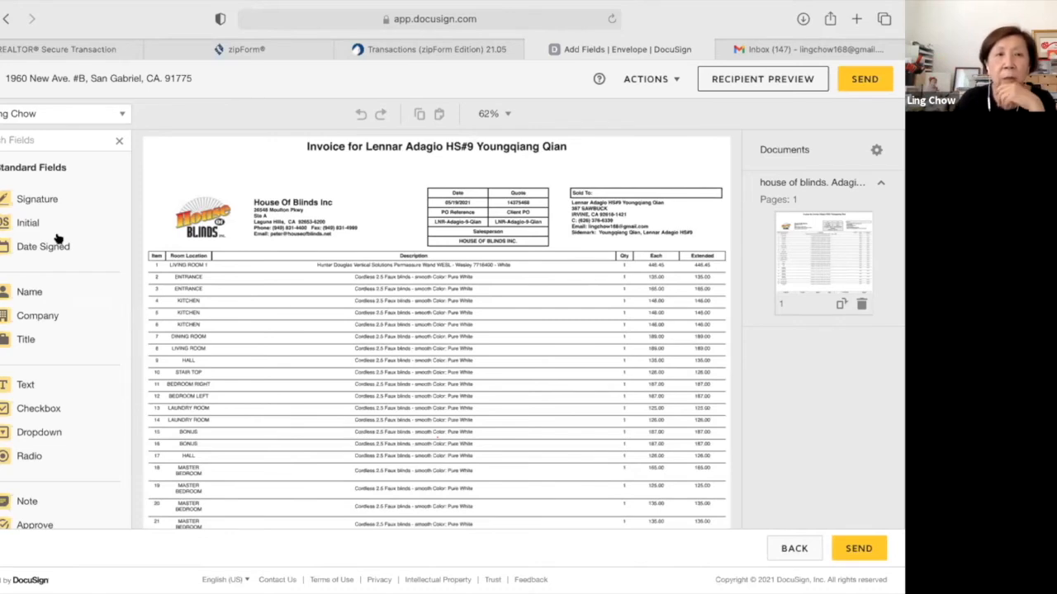
Place a Signature field and a Date Signed field near the top of the invoice.
click(39, 193)
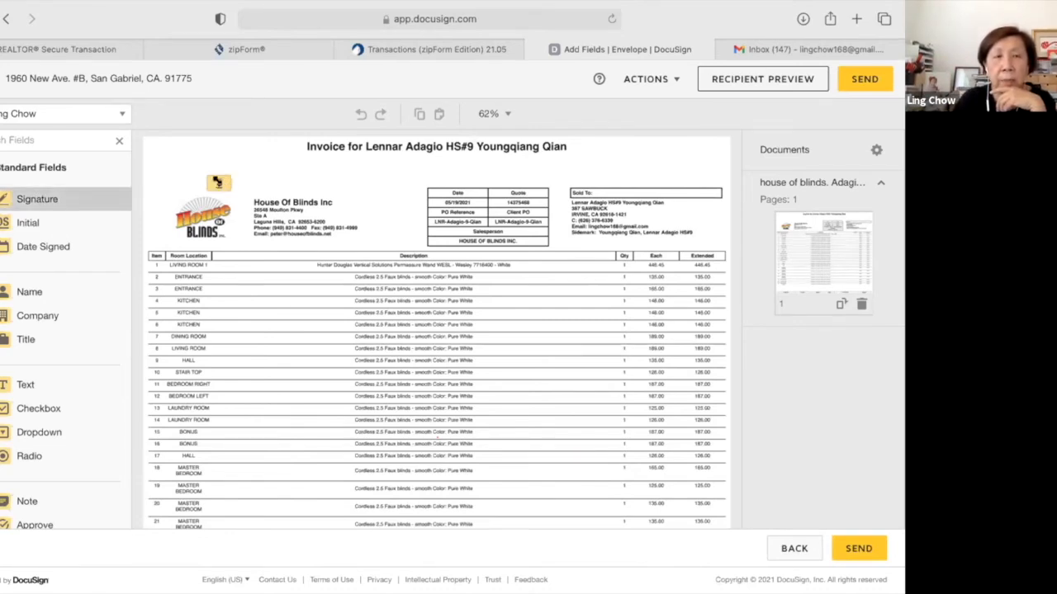
click(218, 183)
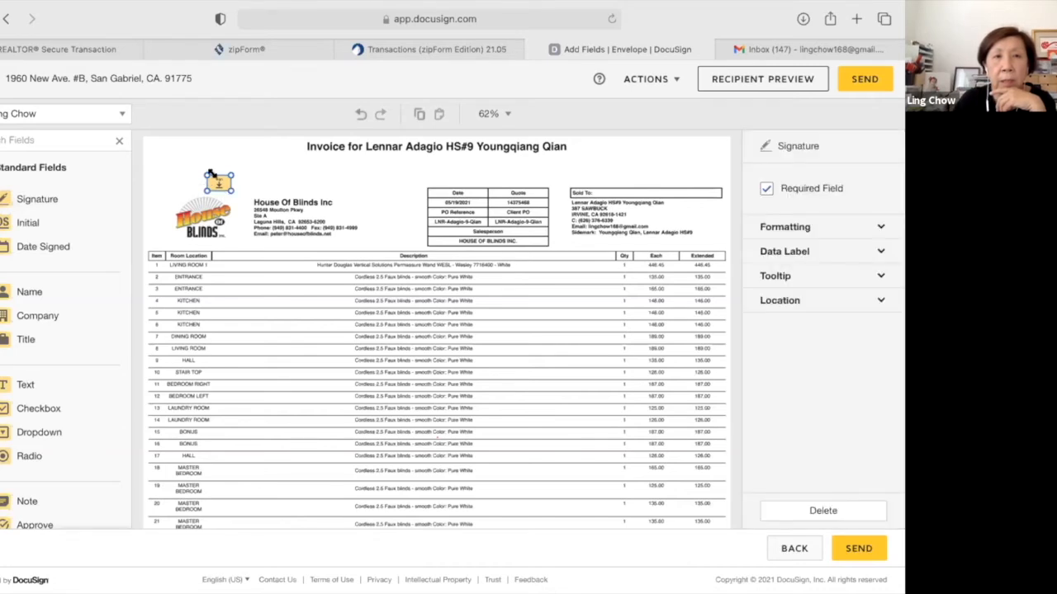
drag(218, 184, 199, 168)
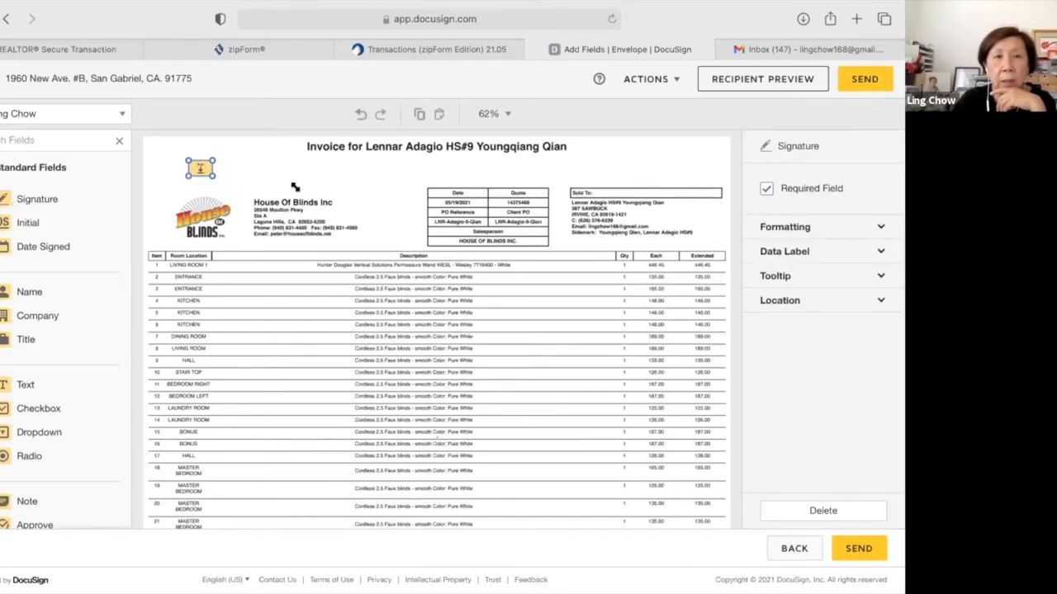
click(71, 245)
click(289, 157)
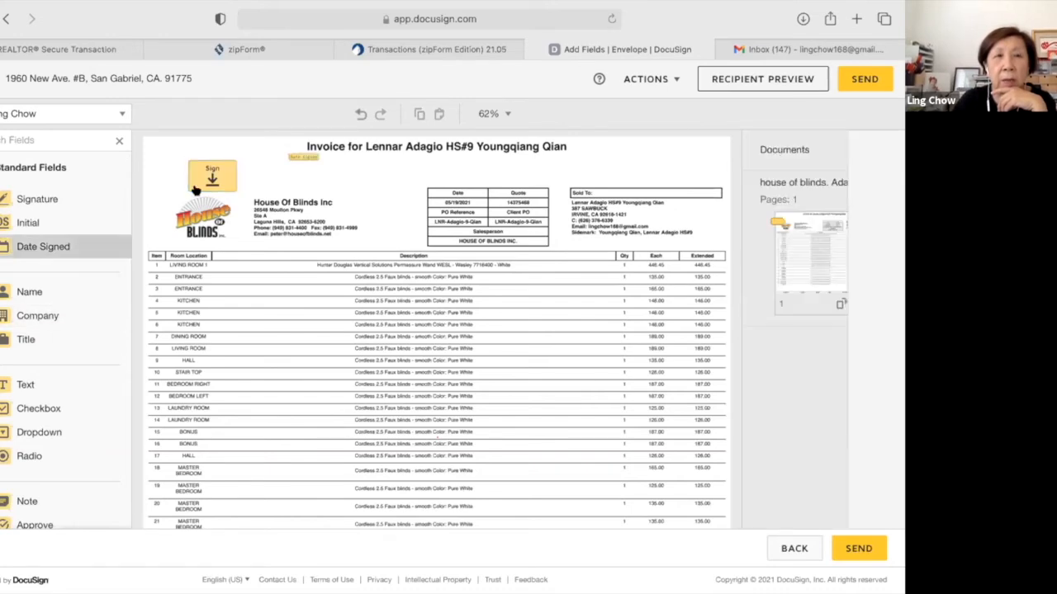
click(260, 165)
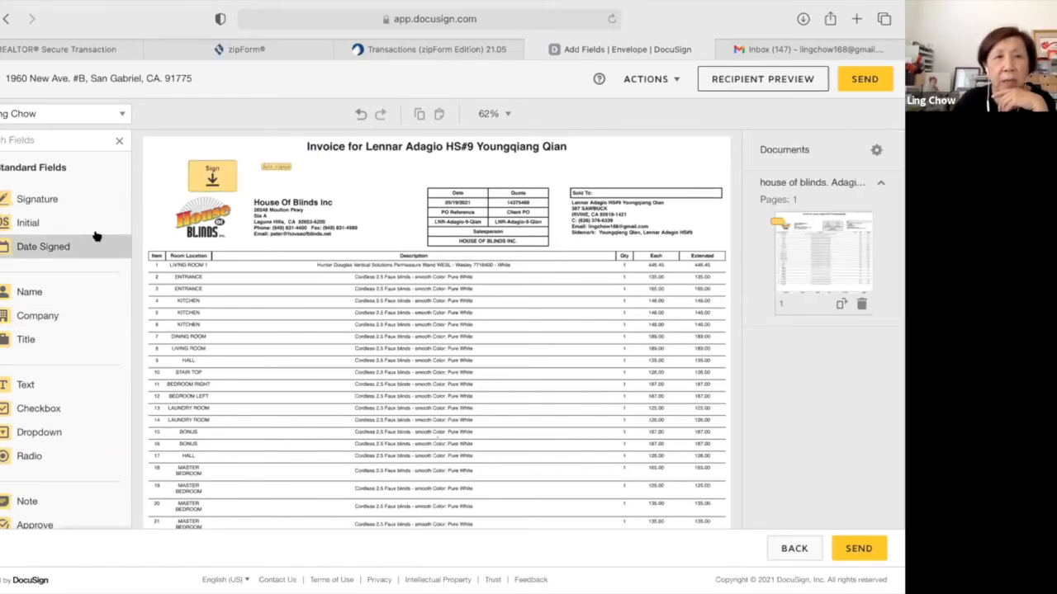
Add an Initial field beside the company address and send the envelope for signing.
click(50, 216)
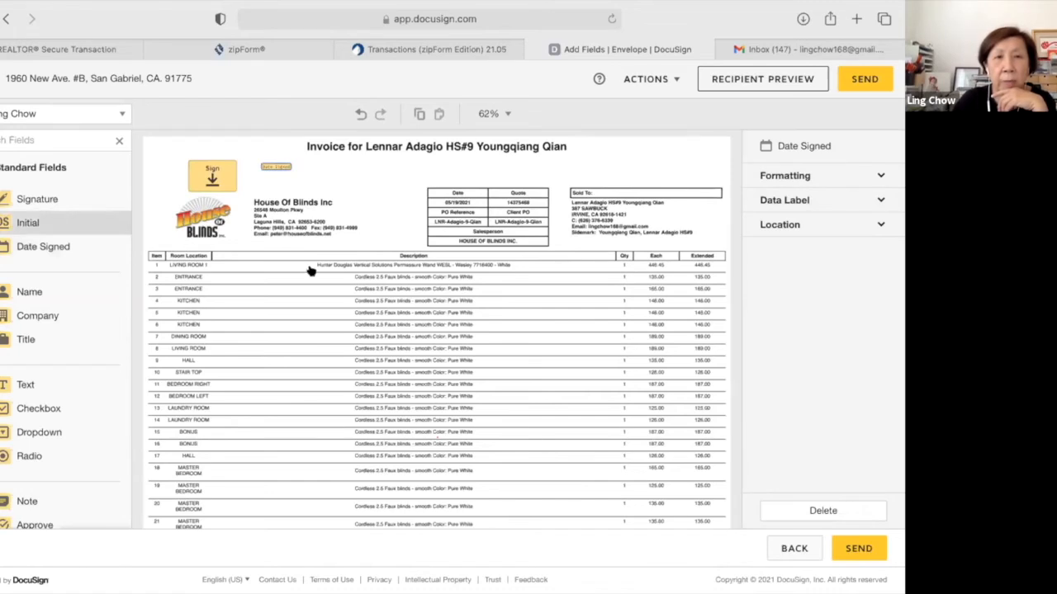
click(372, 217)
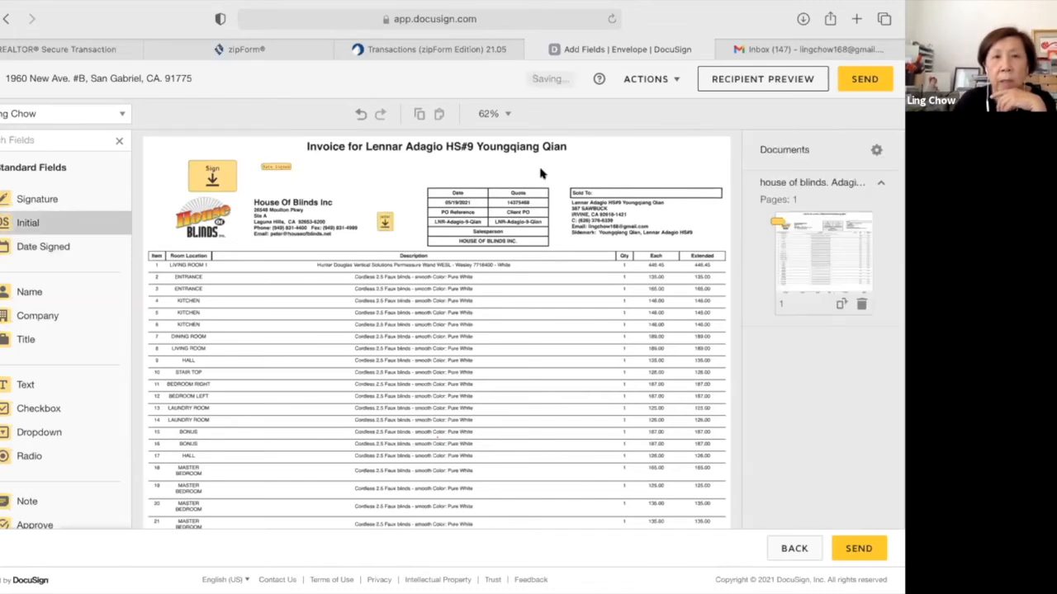
click(862, 79)
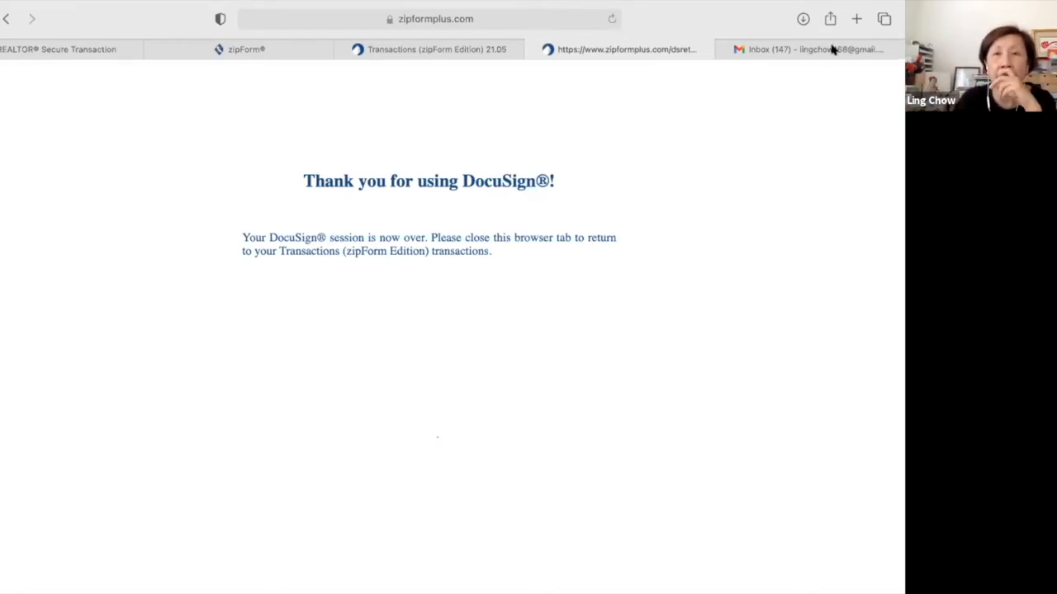
click(832, 50)
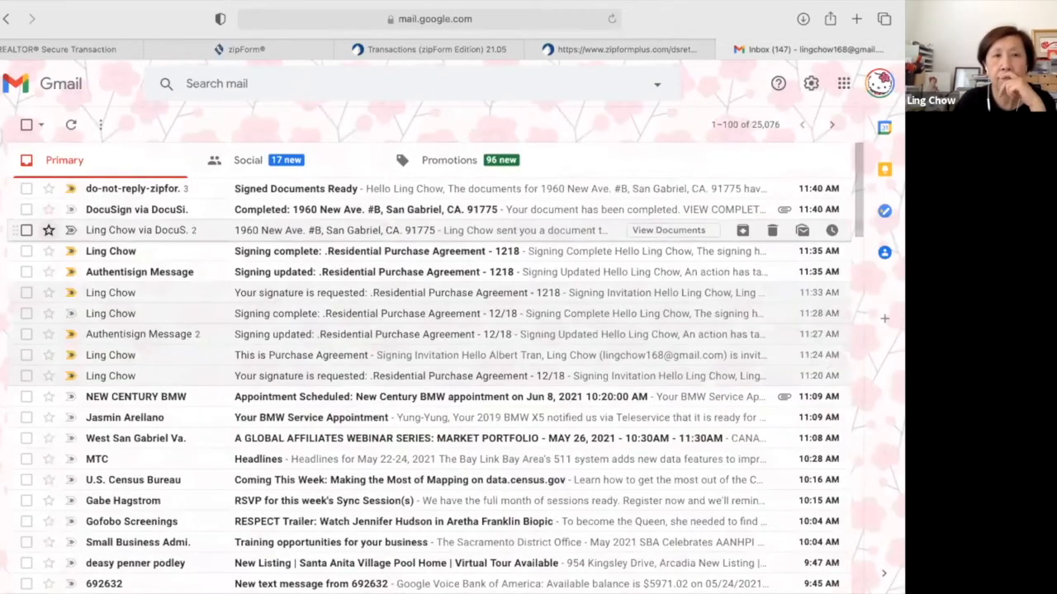
mouse_move(42, 176)
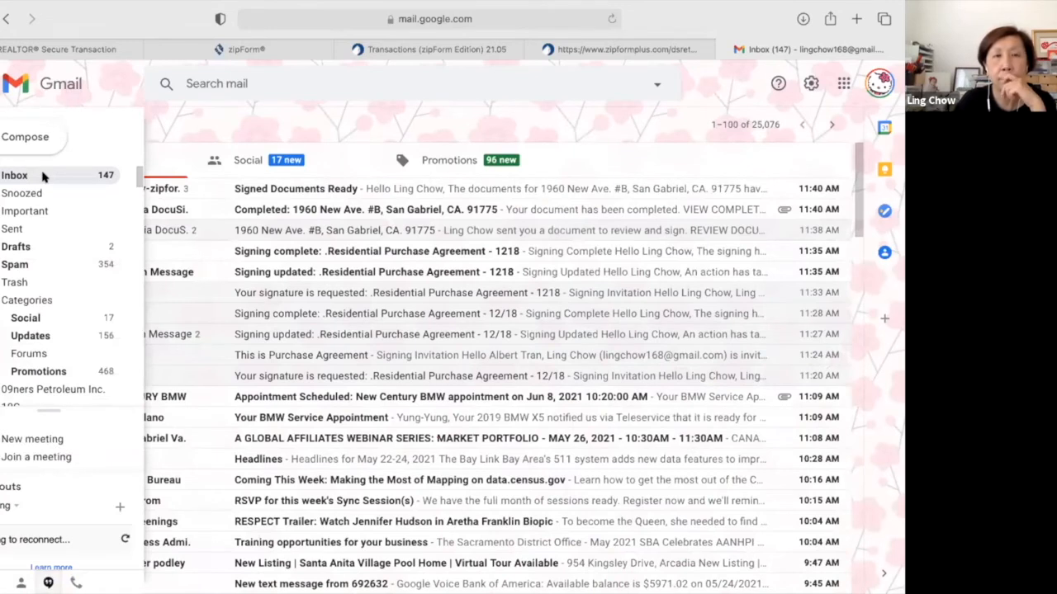
click(43, 176)
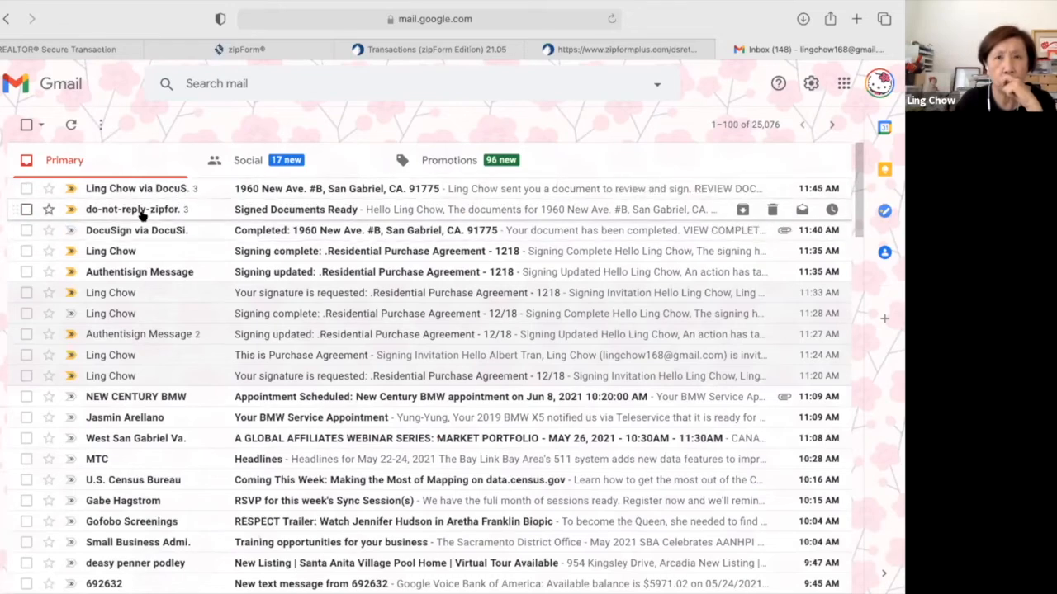
mouse_move(141, 214)
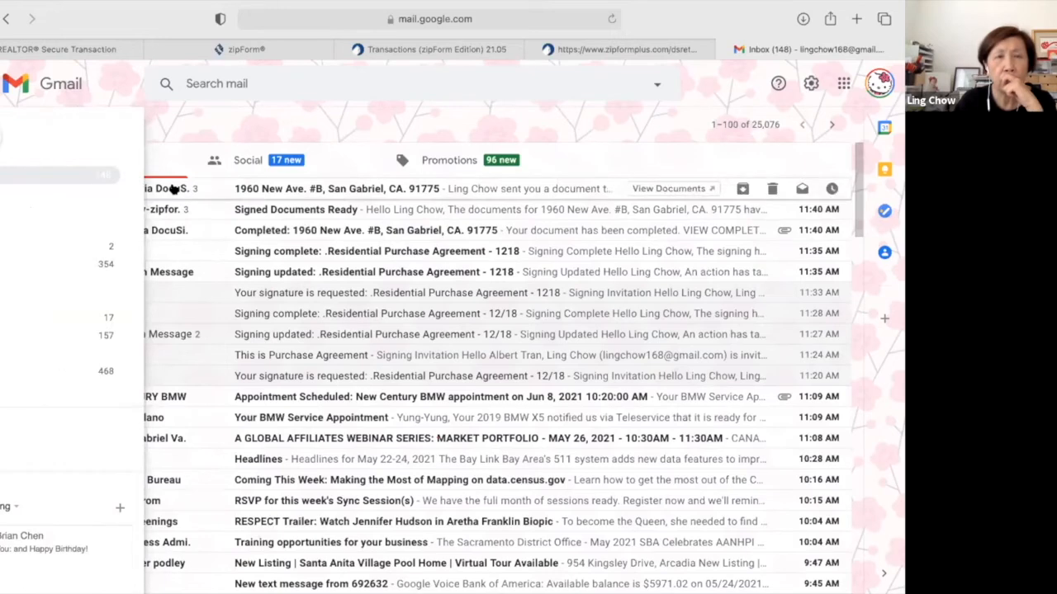
click(174, 189)
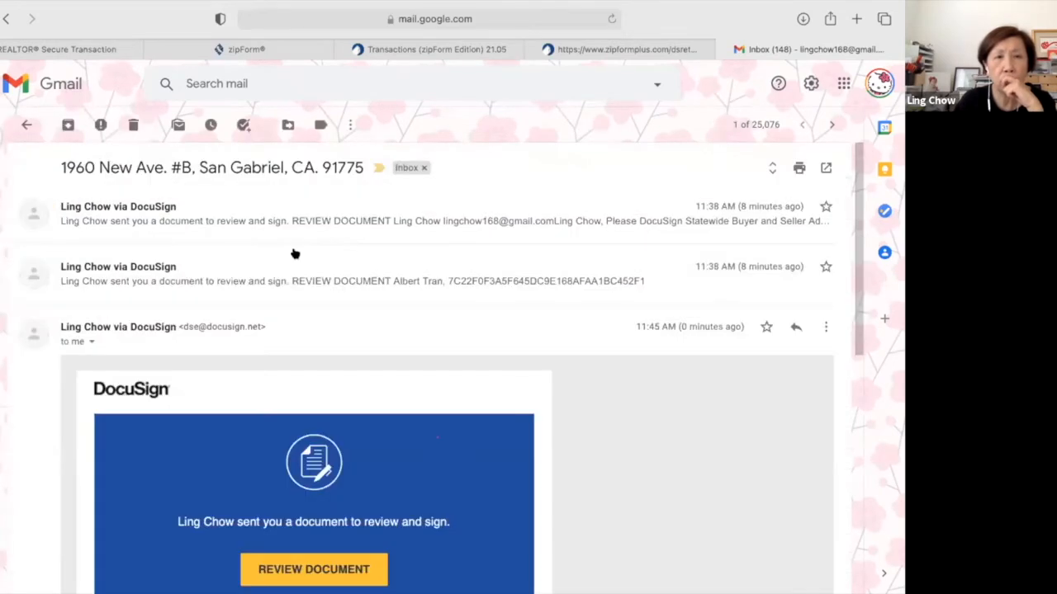
scroll(273, 343, down, 2)
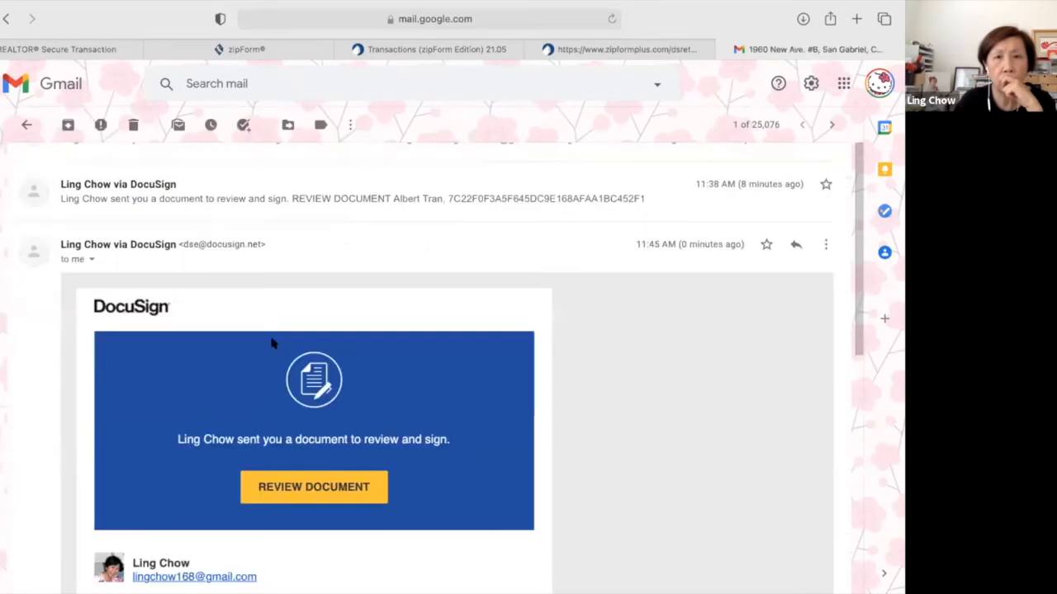
scroll(286, 371, down, 1)
click(314, 438)
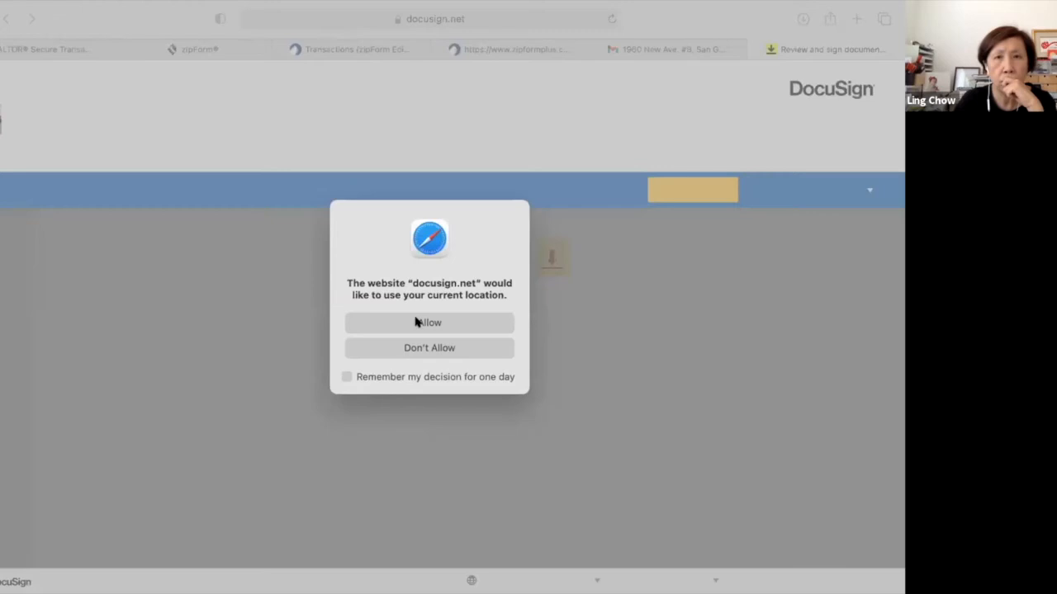
Allow location, initial the House Of Blinds invoice at Initial Here, finish signing, and close the tab.
click(415, 321)
click(690, 188)
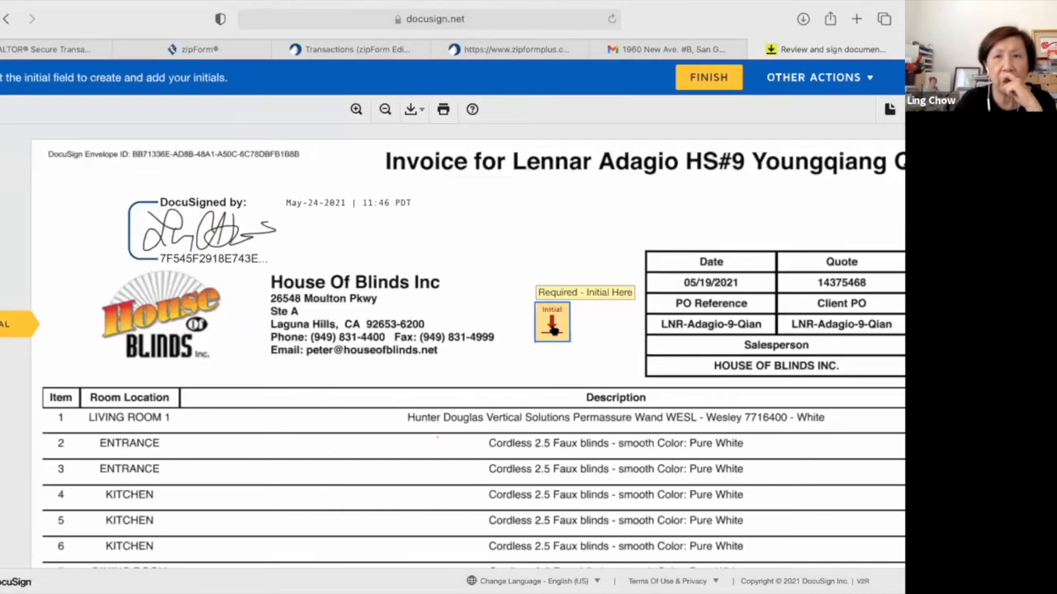
click(552, 325)
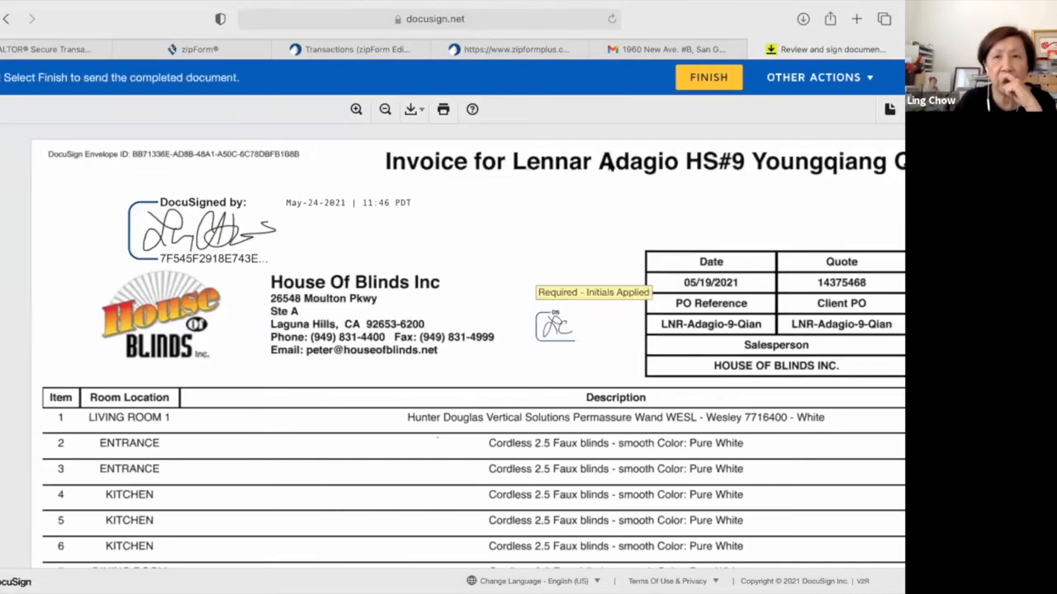
click(706, 79)
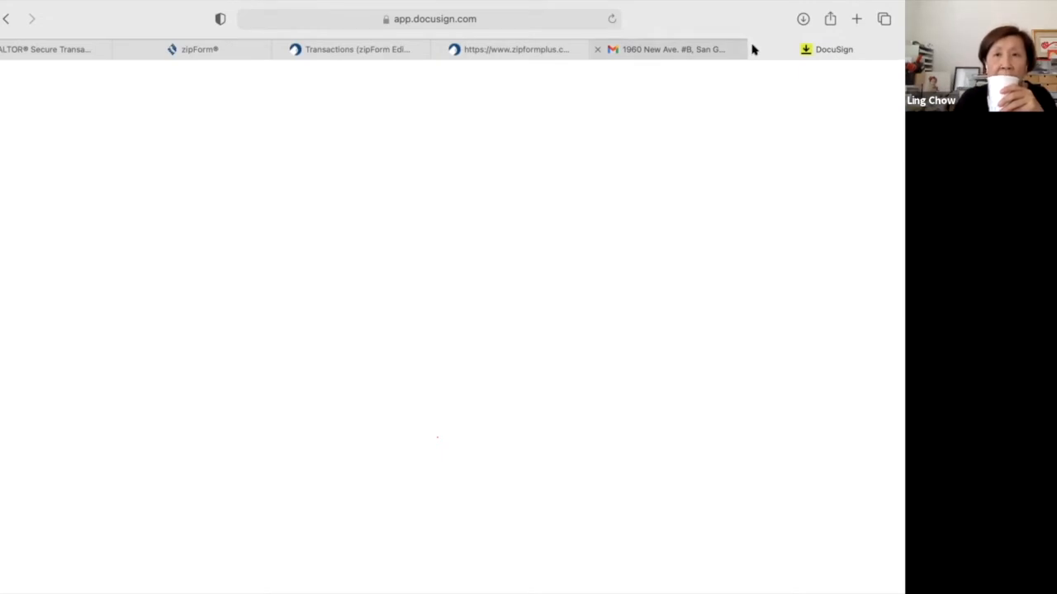
click(646, 51)
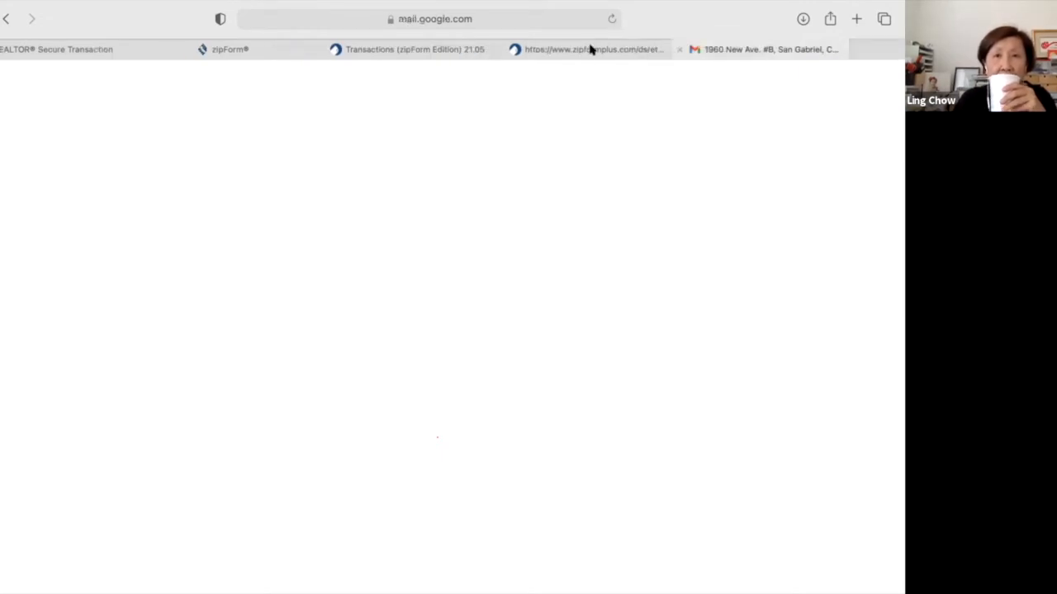
click(541, 45)
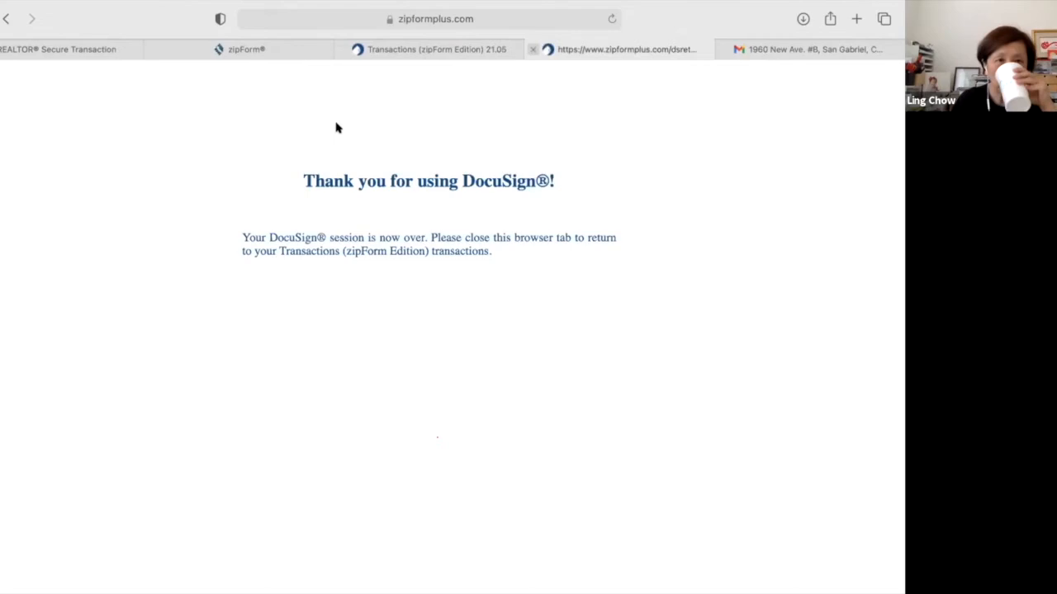
key(super+w)
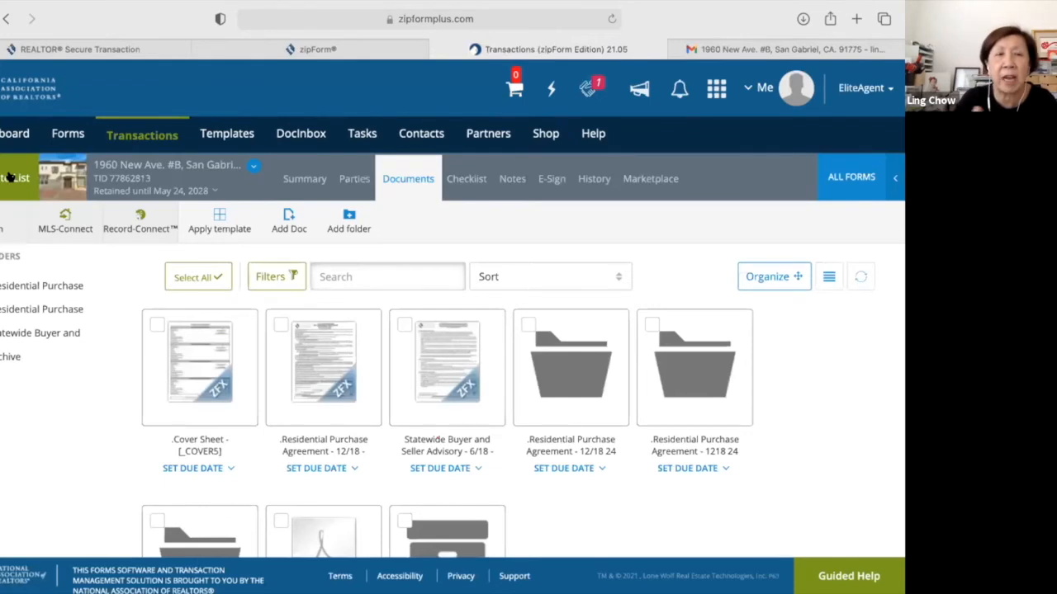
click(9, 177)
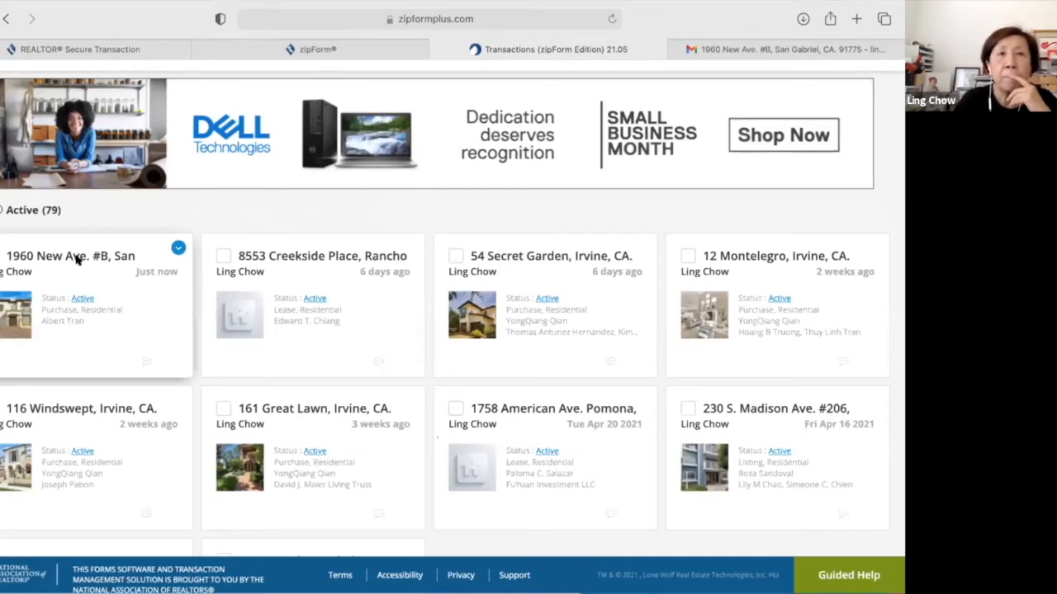
click(137, 309)
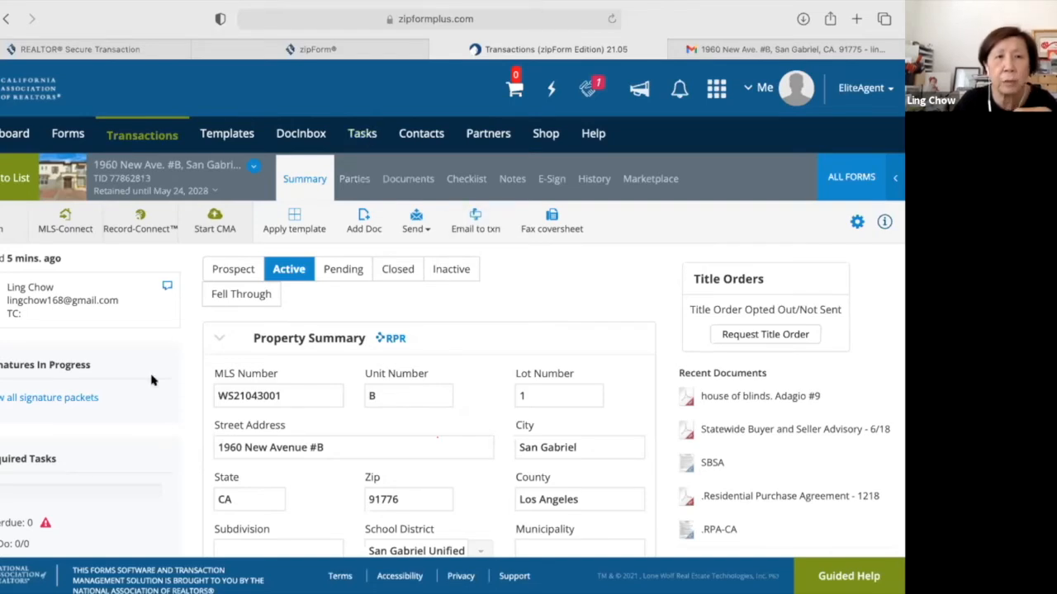
scroll(219, 411, down, 3)
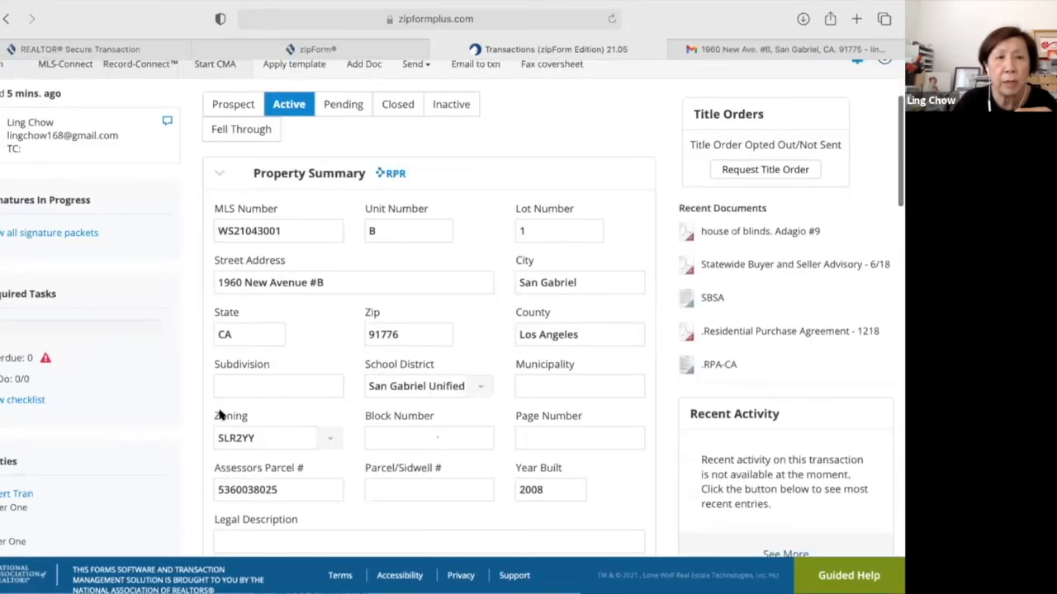
scroll(220, 416, down, 2)
scroll(219, 413, down, 10)
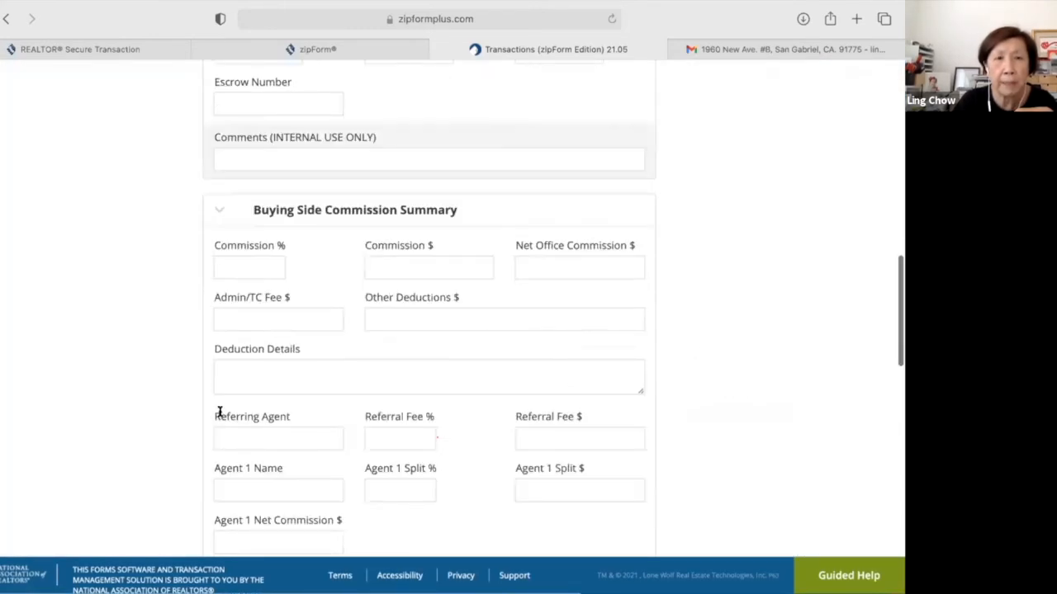
scroll(220, 412, down, 5)
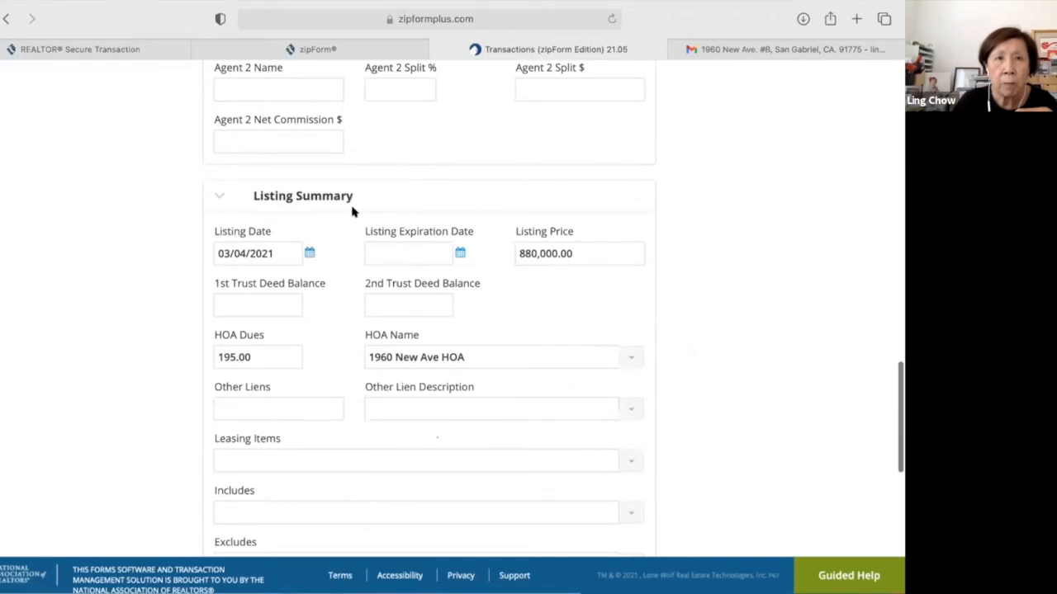
scroll(355, 213, up, 15)
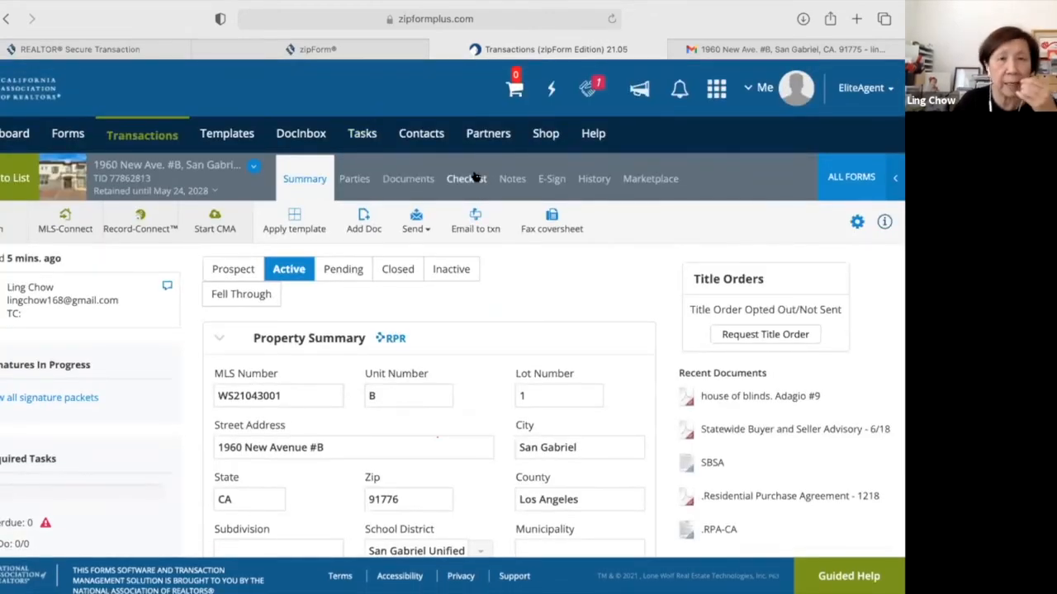
click(476, 178)
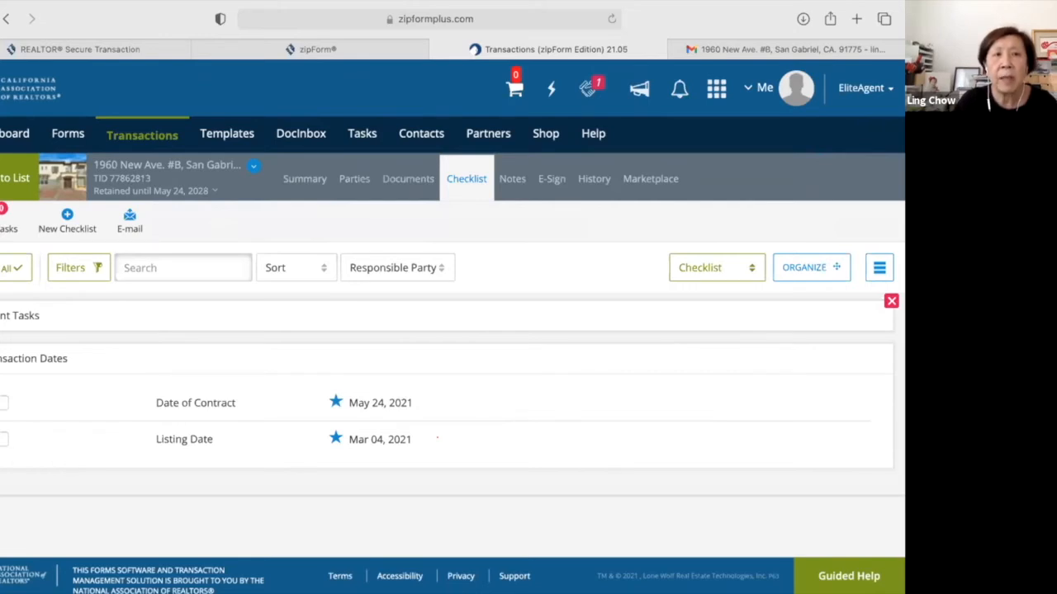
Create and save a new checklist named 'contengencies removal'.
click(67, 216)
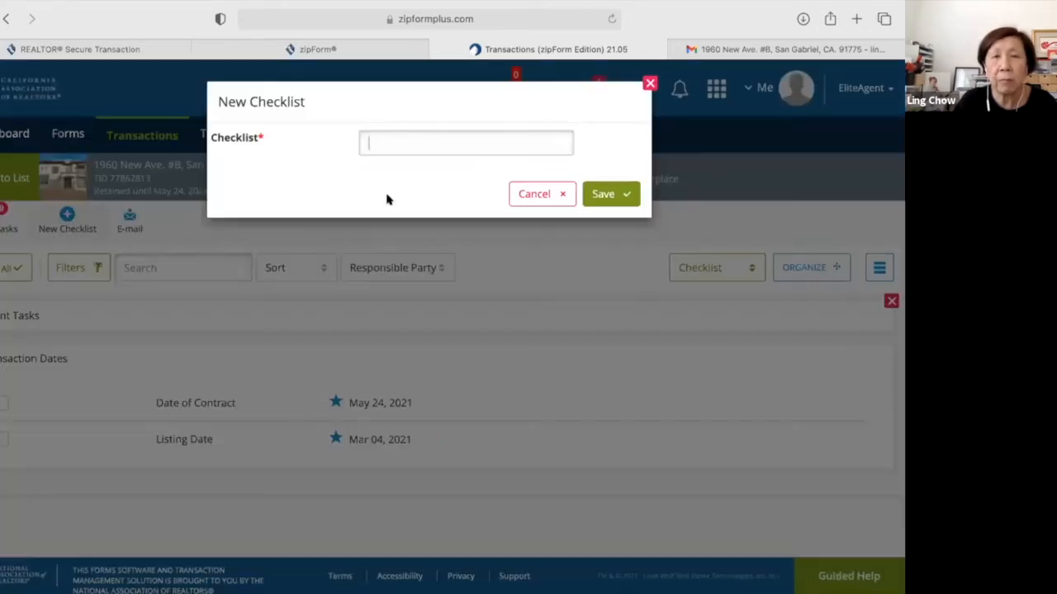
text(conte)
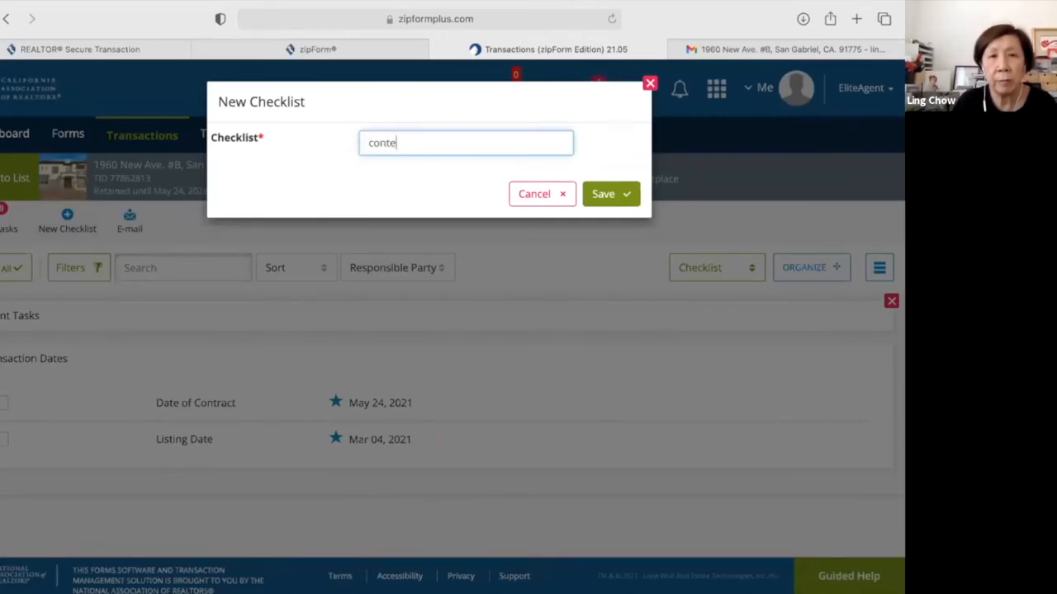
text(ngen)
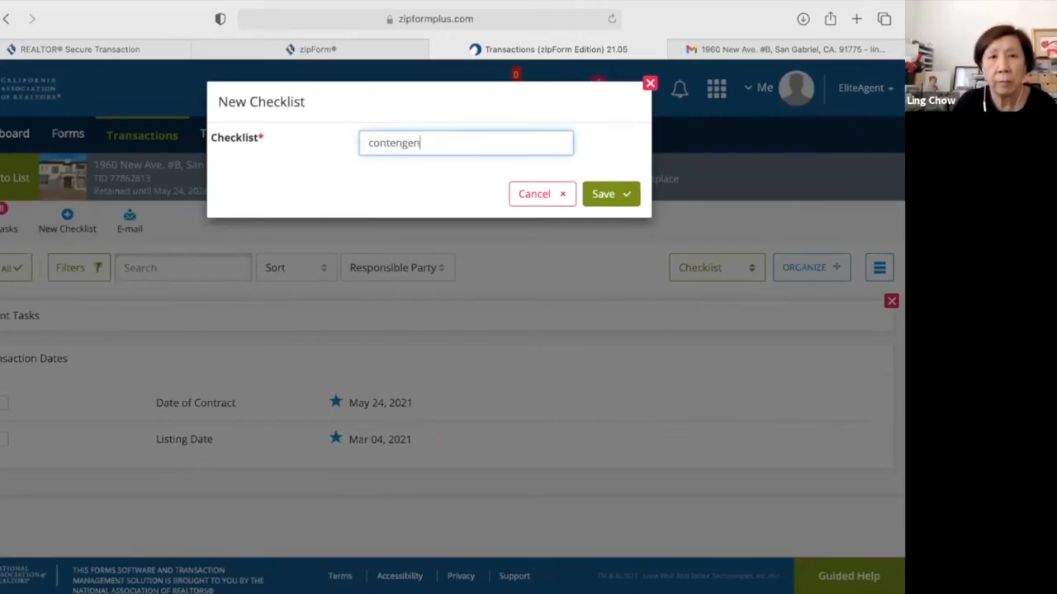
text(cies rem)
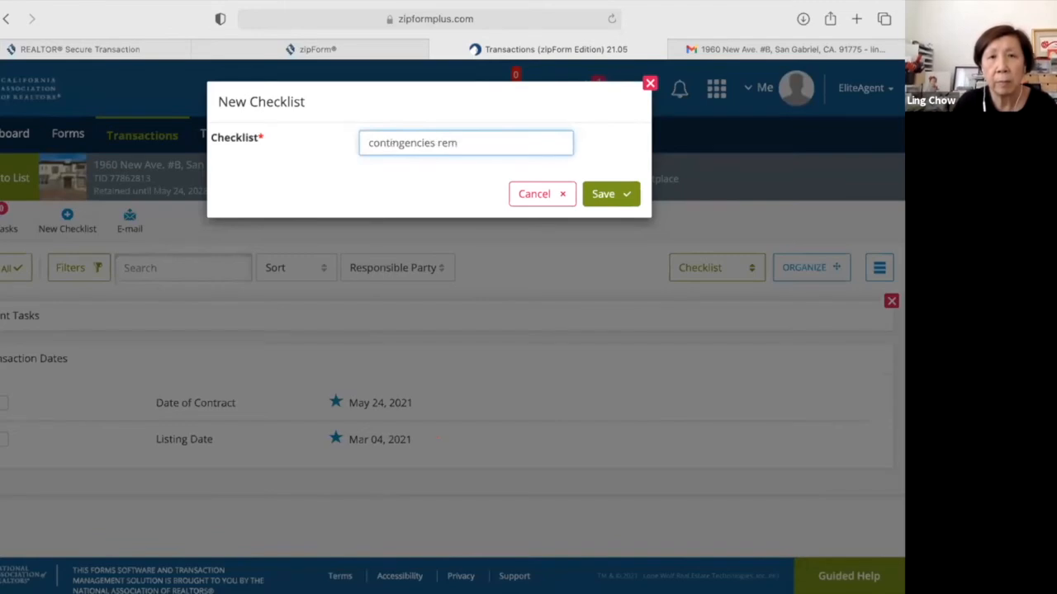
text(oval)
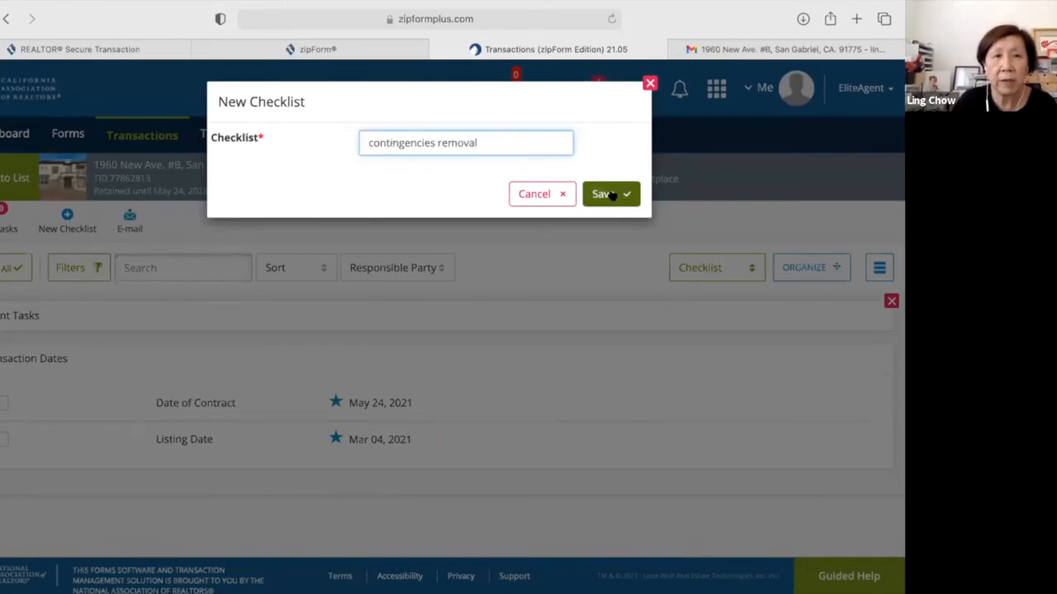
click(608, 194)
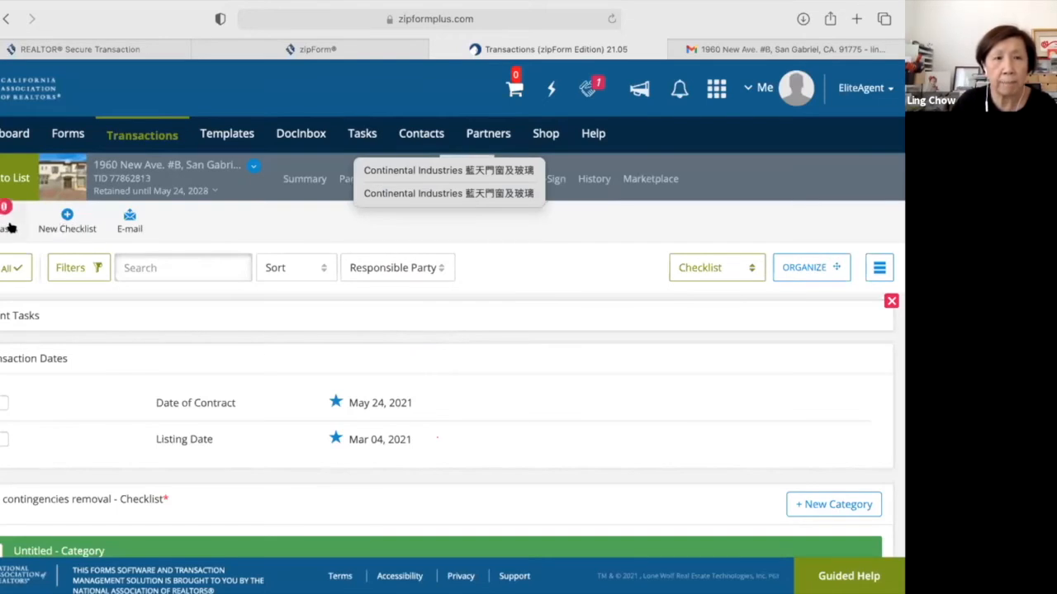
scroll(90, 361, down, 3)
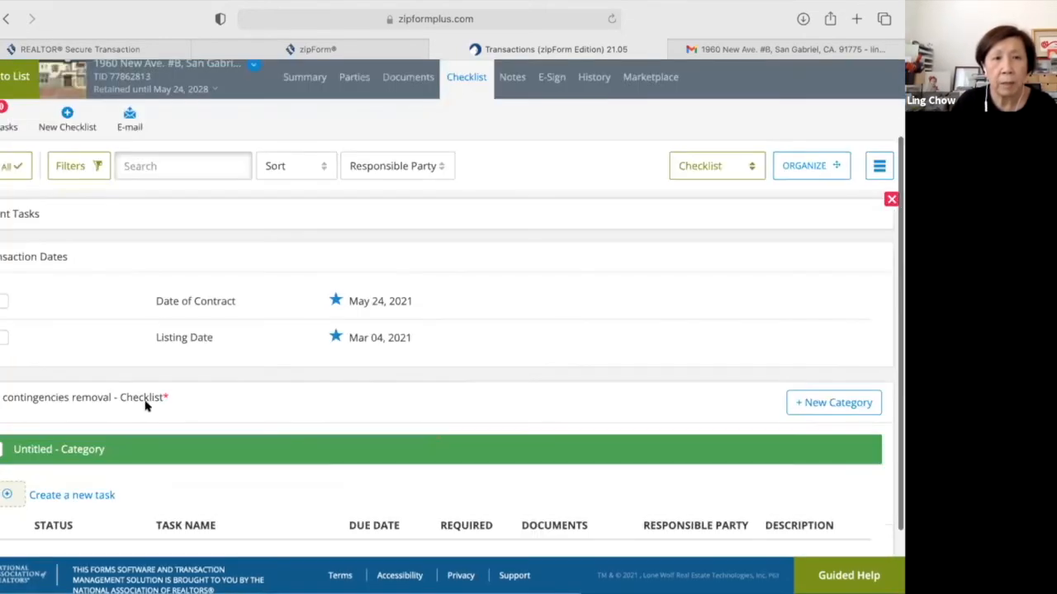
scroll(83, 331, down, 2)
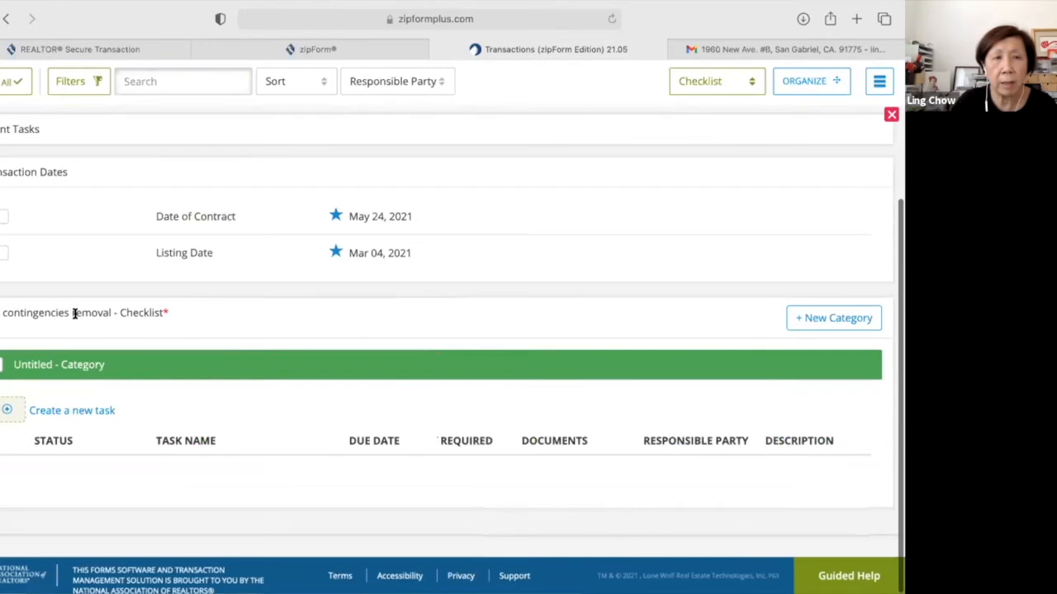
scroll(93, 327, up, 1)
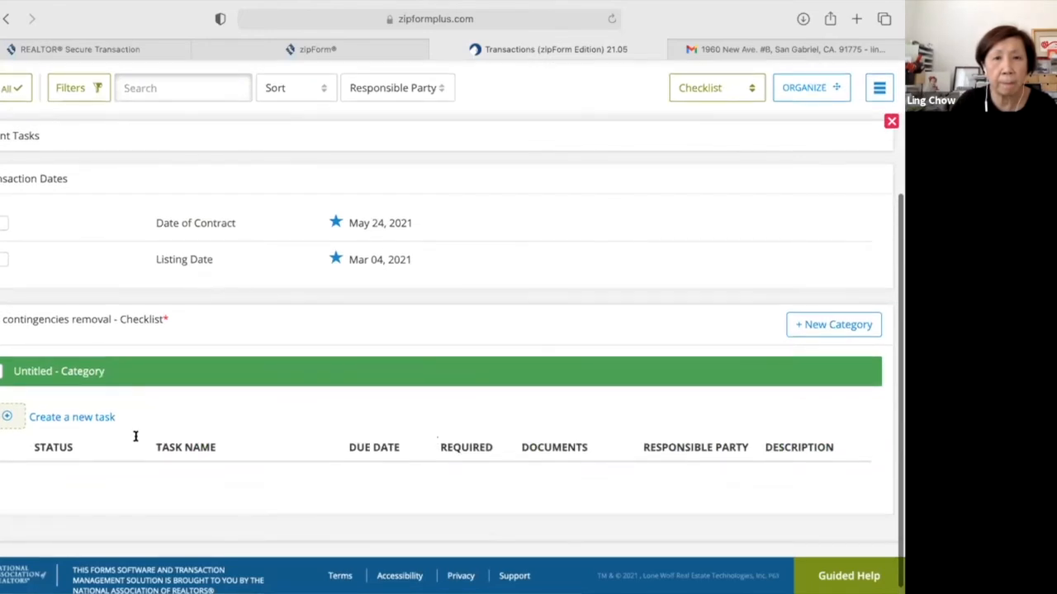
scroll(136, 438, down, 1)
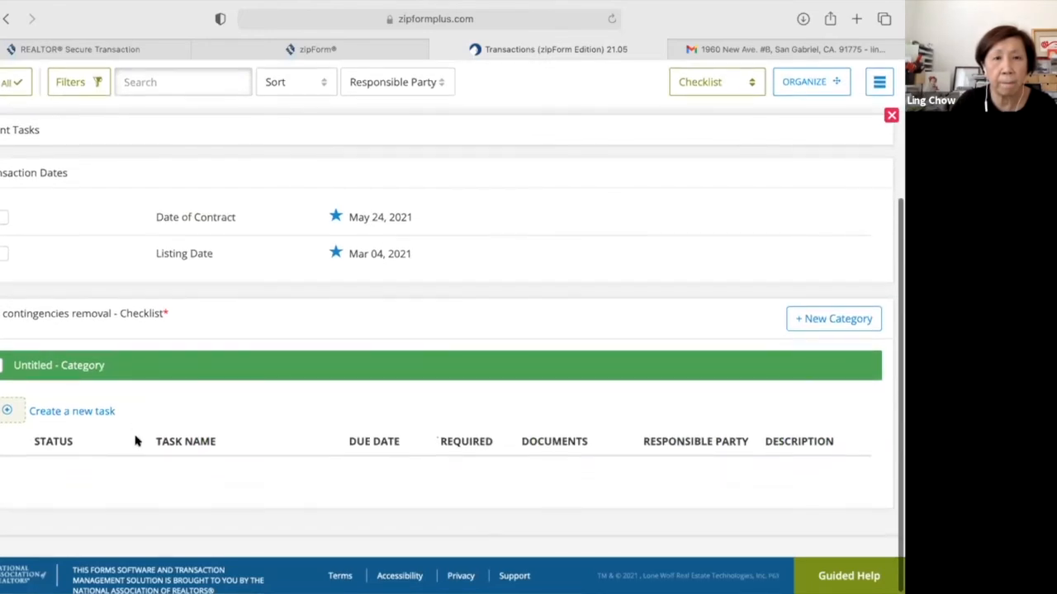
click(57, 410)
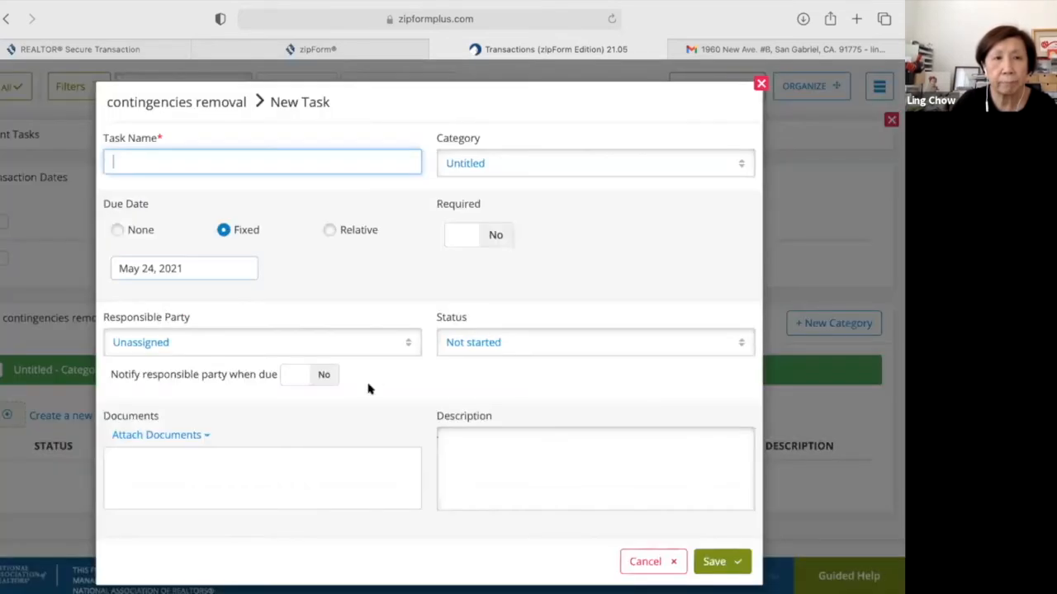
key(Escape)
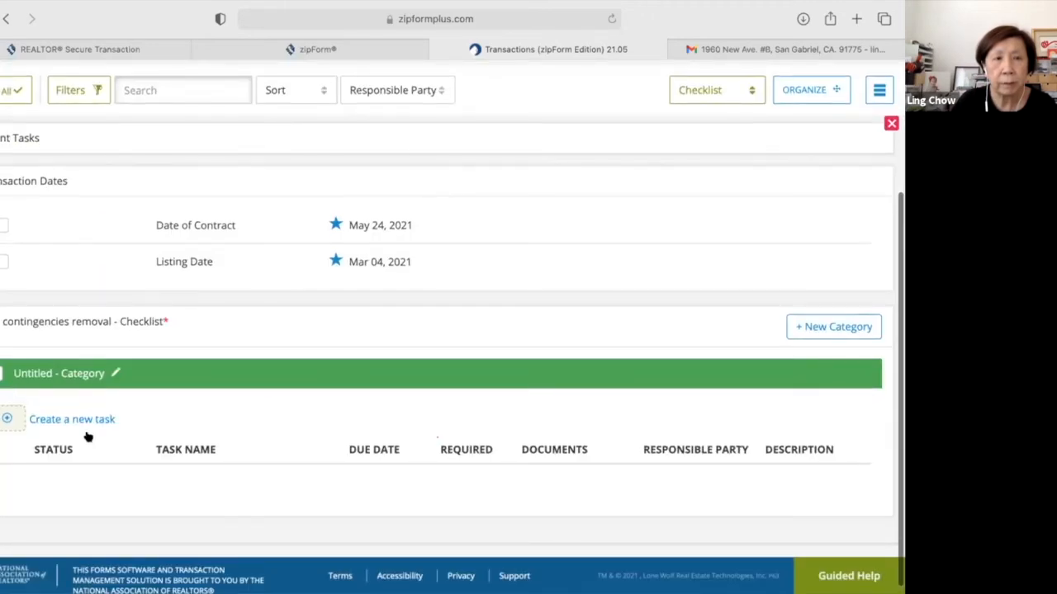
click(88, 418)
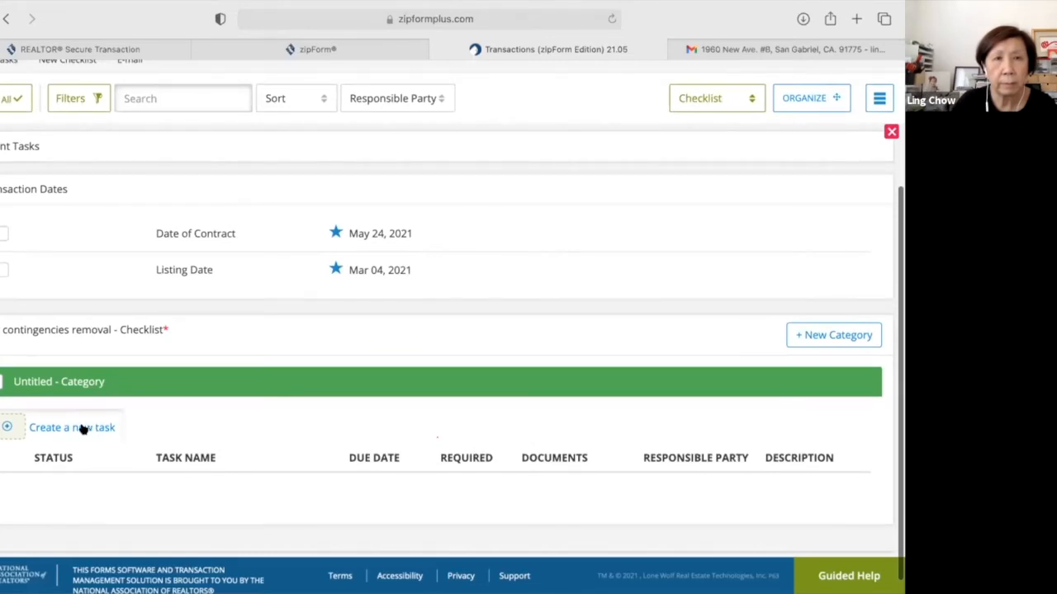
scroll(322, 392, down, 1)
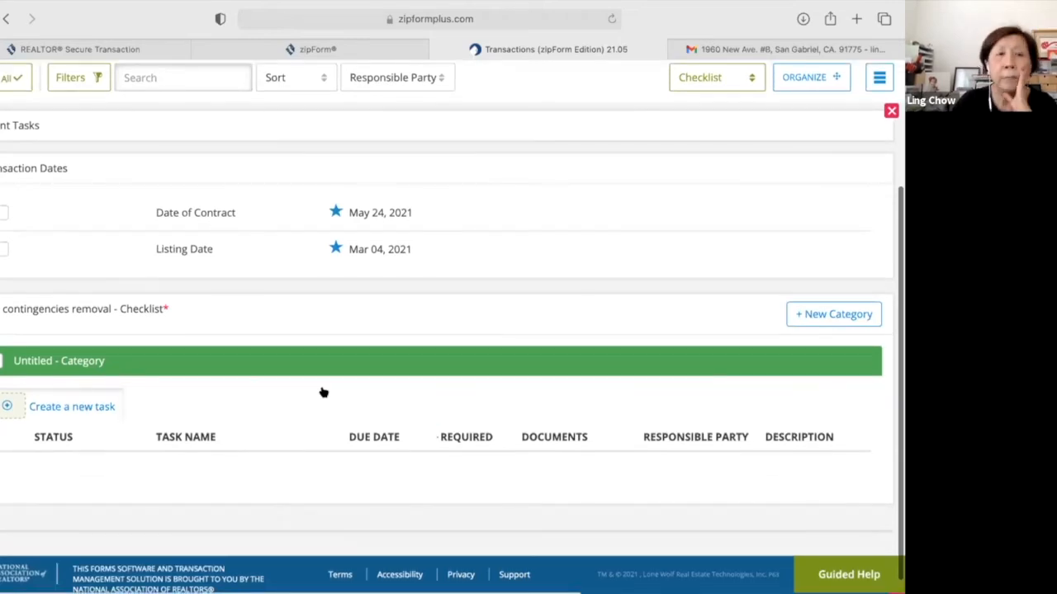
scroll(324, 346, up, 1)
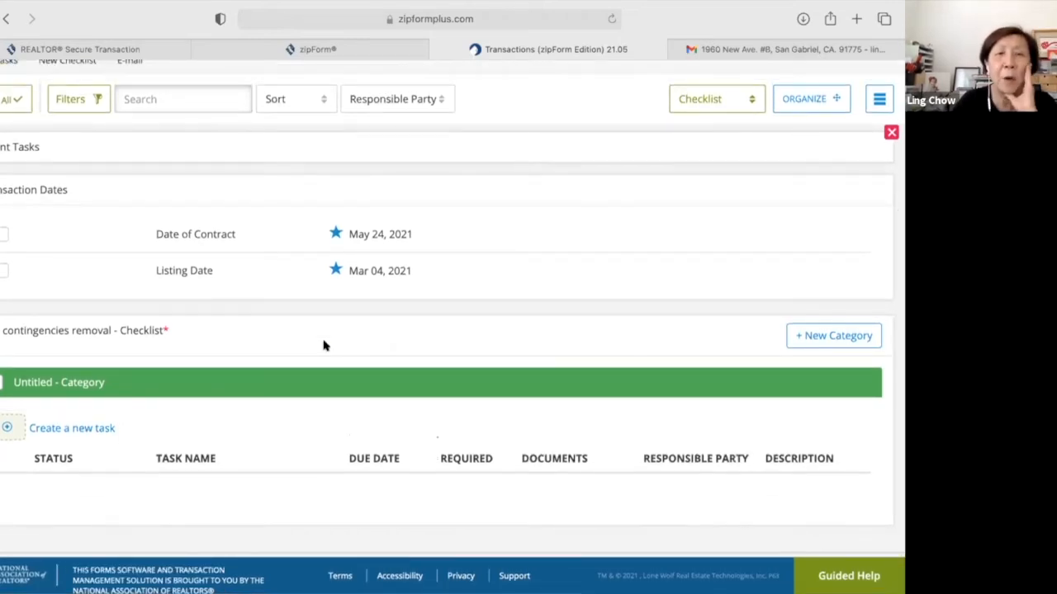
scroll(248, 380, down, 1)
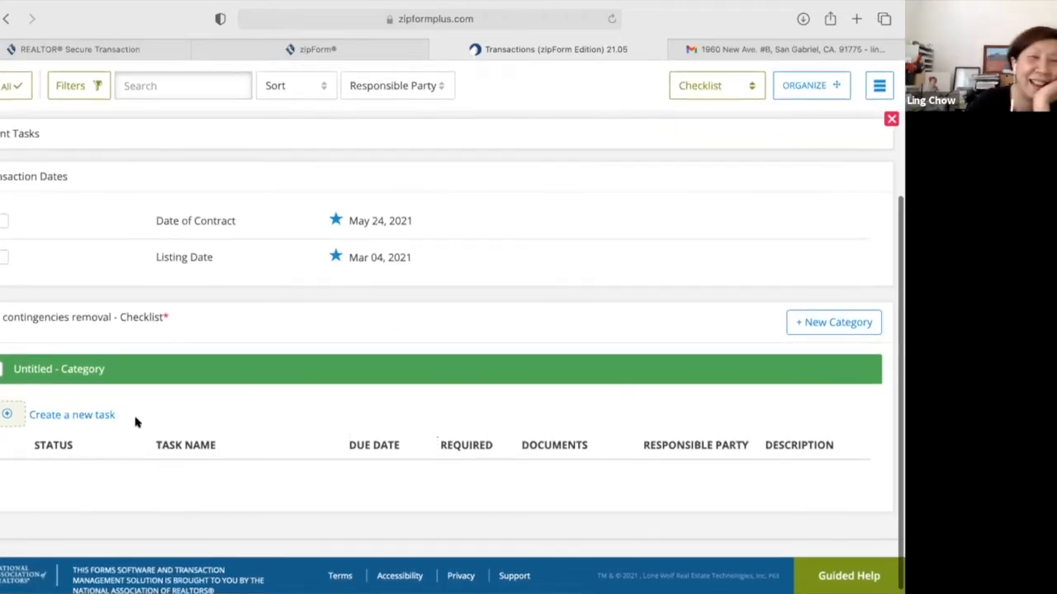
scroll(106, 419, up, 1)
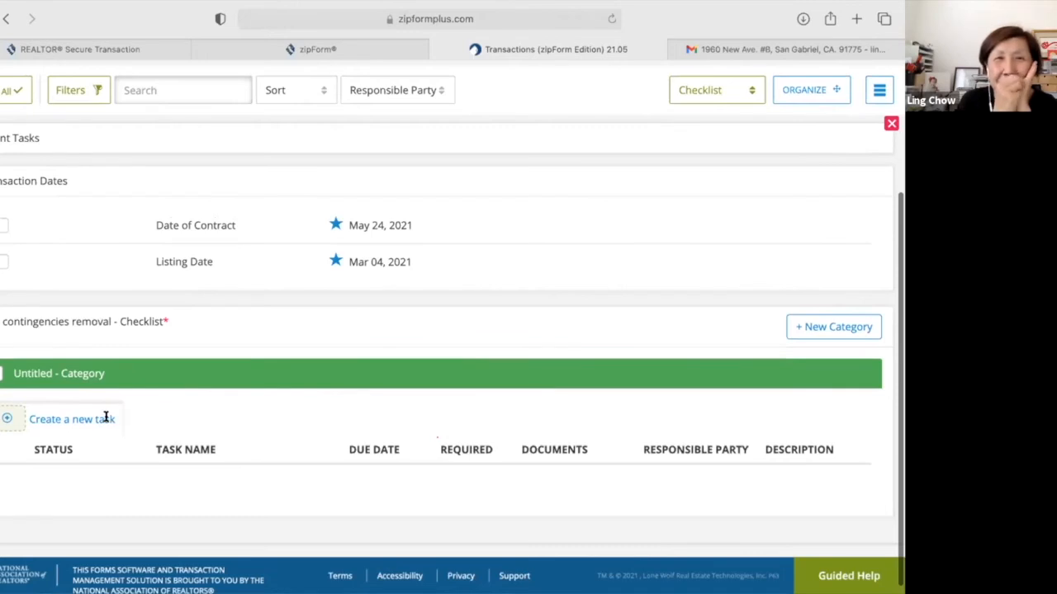
Create a required task 'contingeencies removal' in the Untitled category, due June 4, 2021.
click(106, 419)
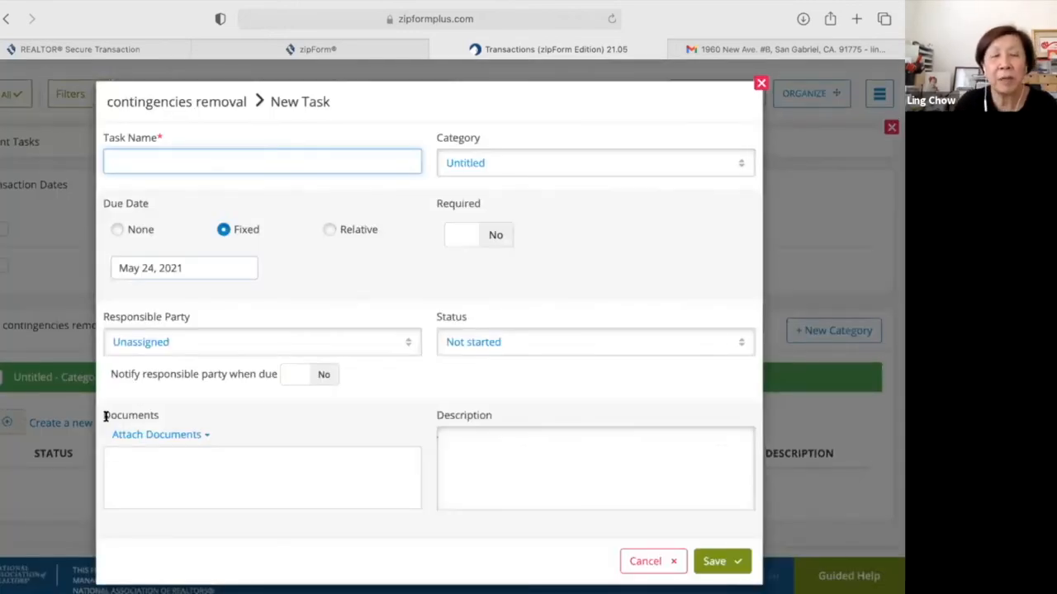
text(cont)
text(inge)
text(encies )
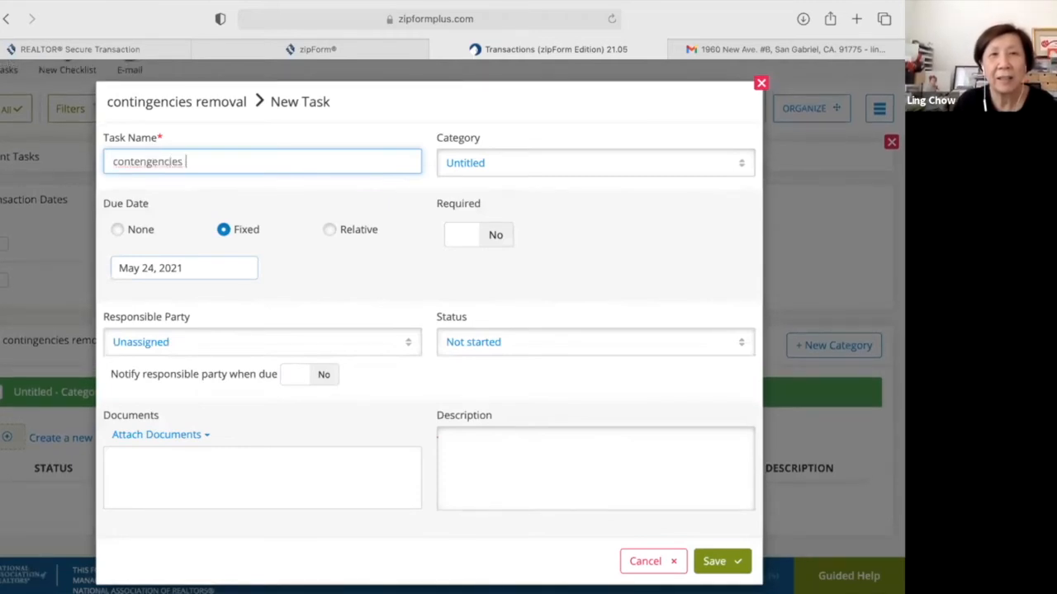
text(removal)
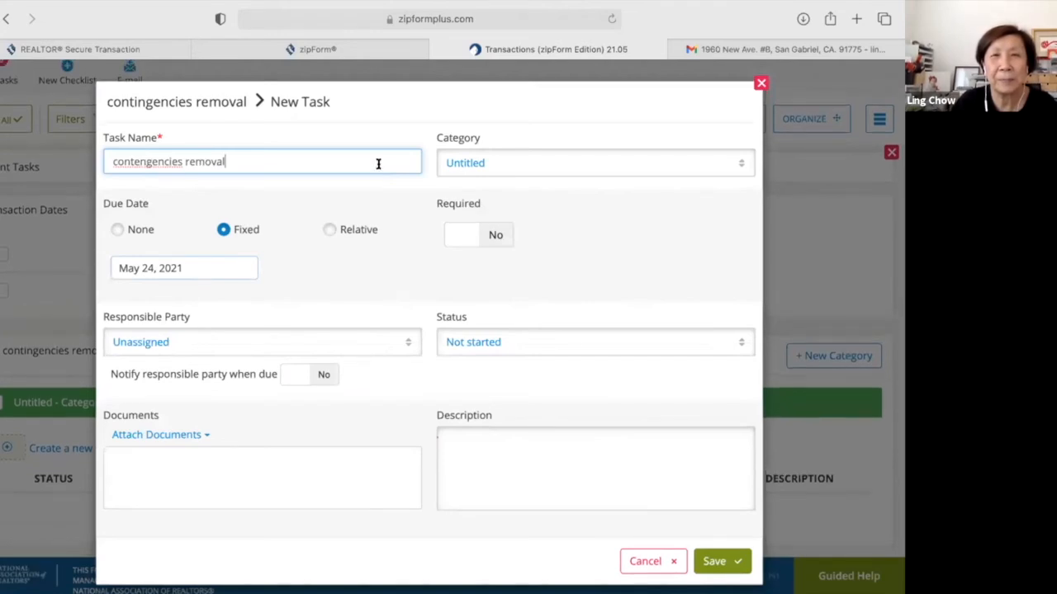
click(739, 169)
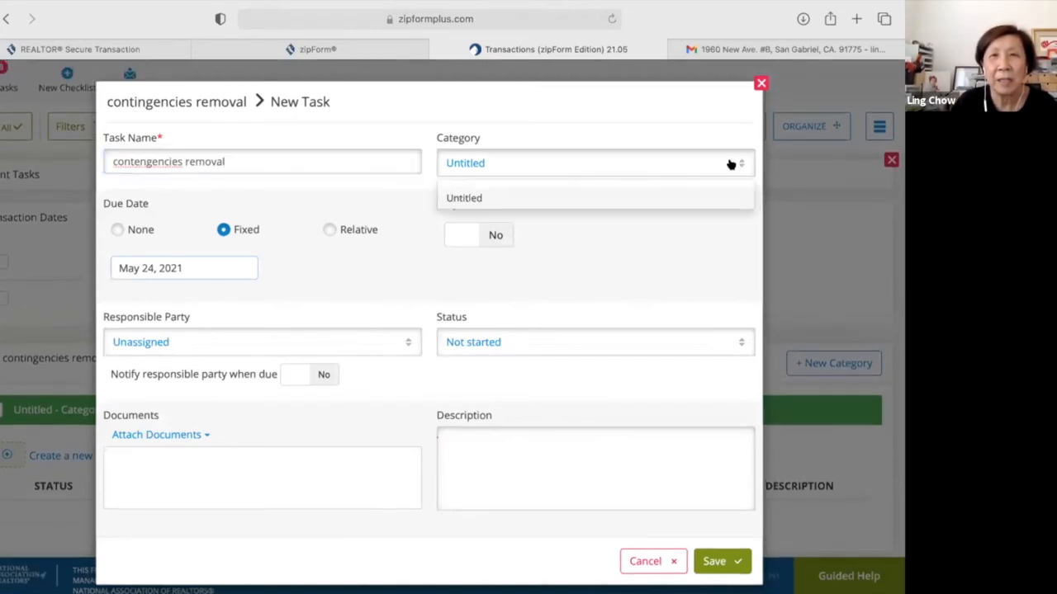
click(603, 157)
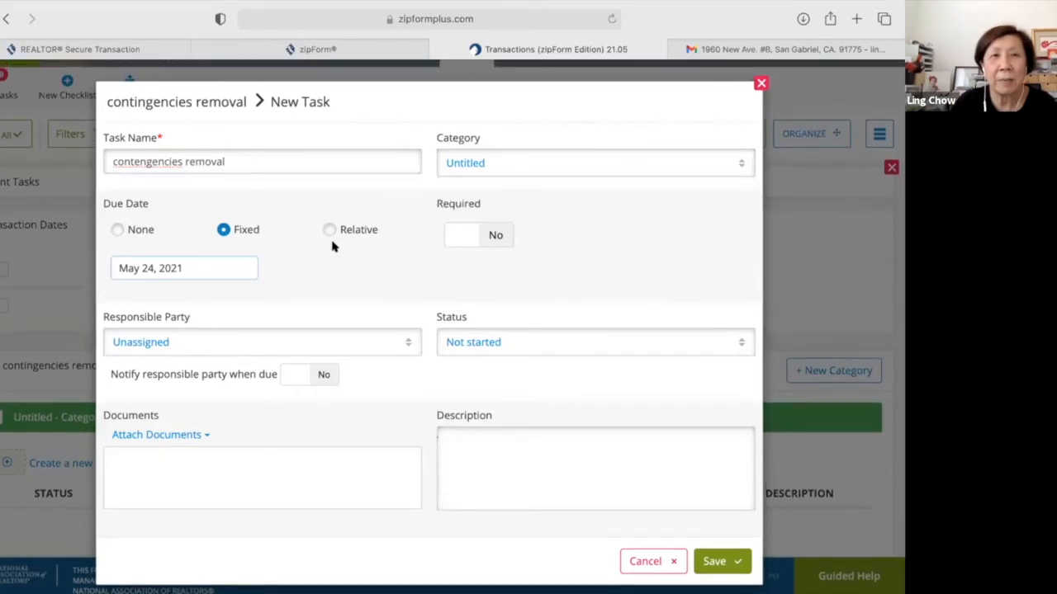
click(462, 236)
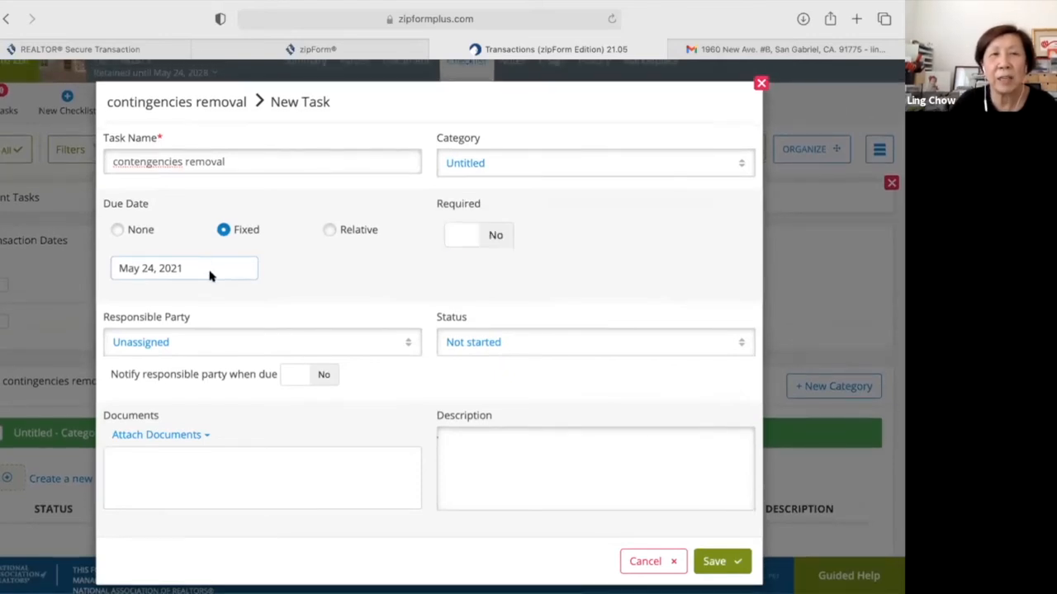
click(212, 274)
click(243, 235)
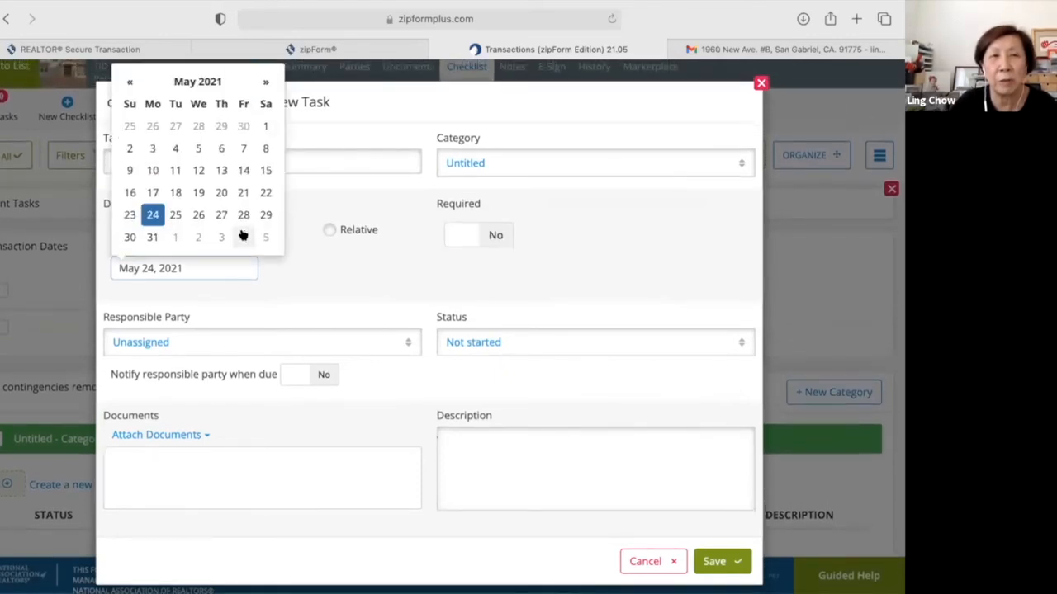
Make the selling agent responsible, set status to In progress, and bring up the attach-document options.
click(407, 346)
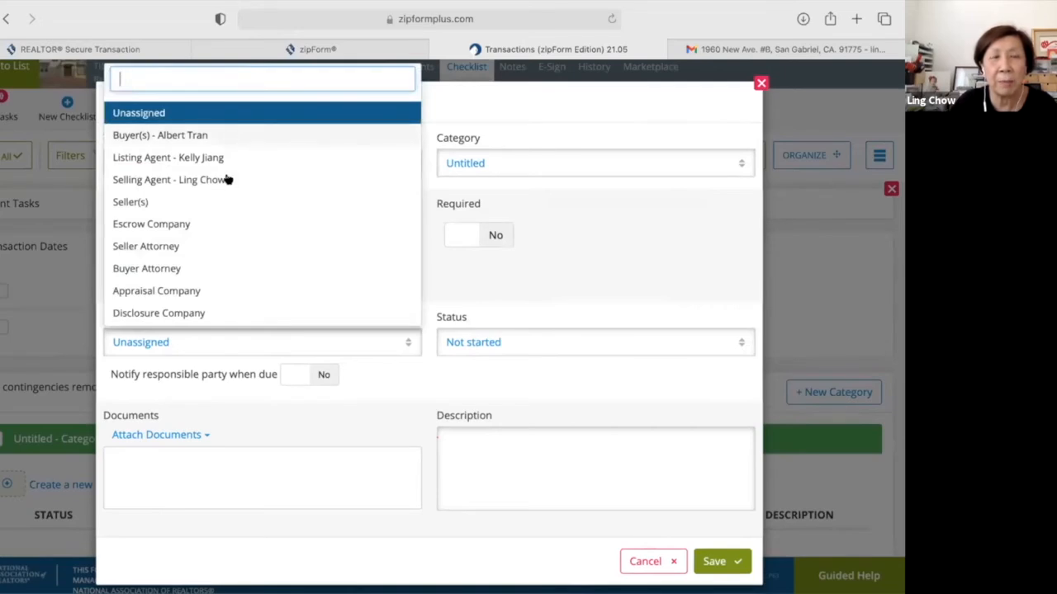
click(262, 180)
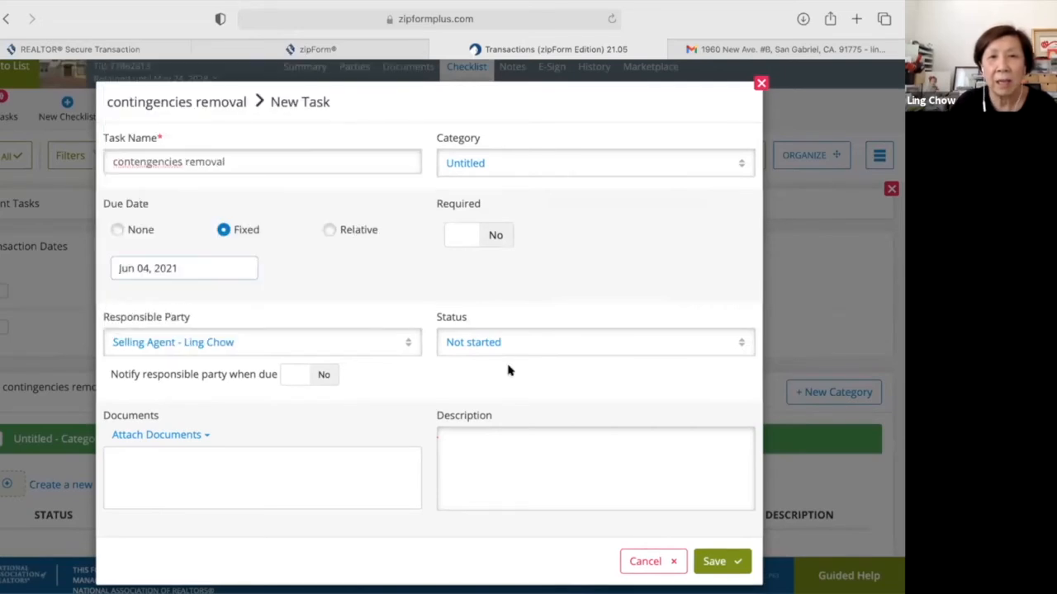
click(740, 345)
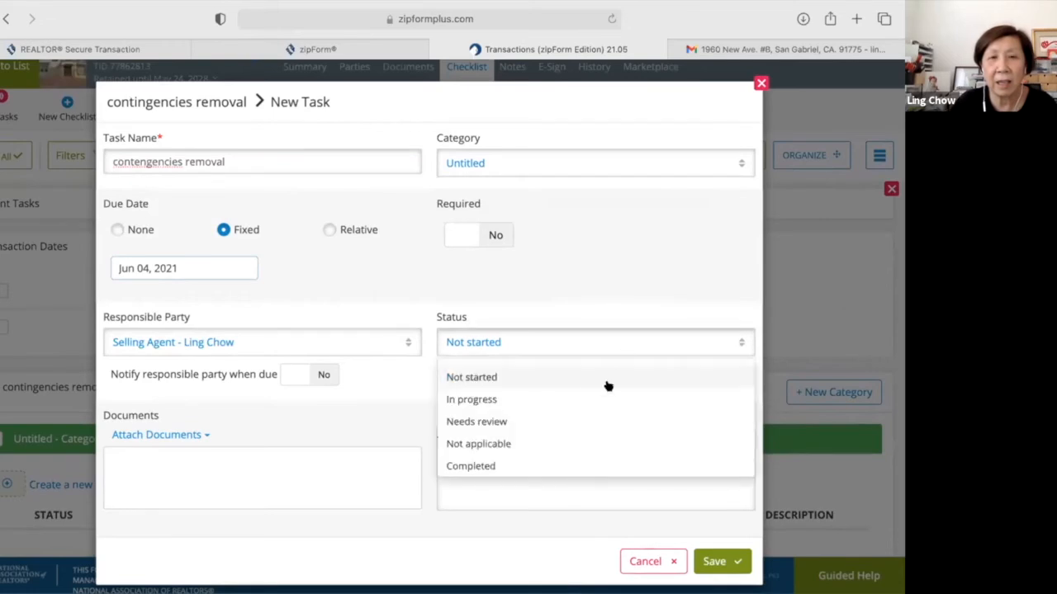
click(607, 399)
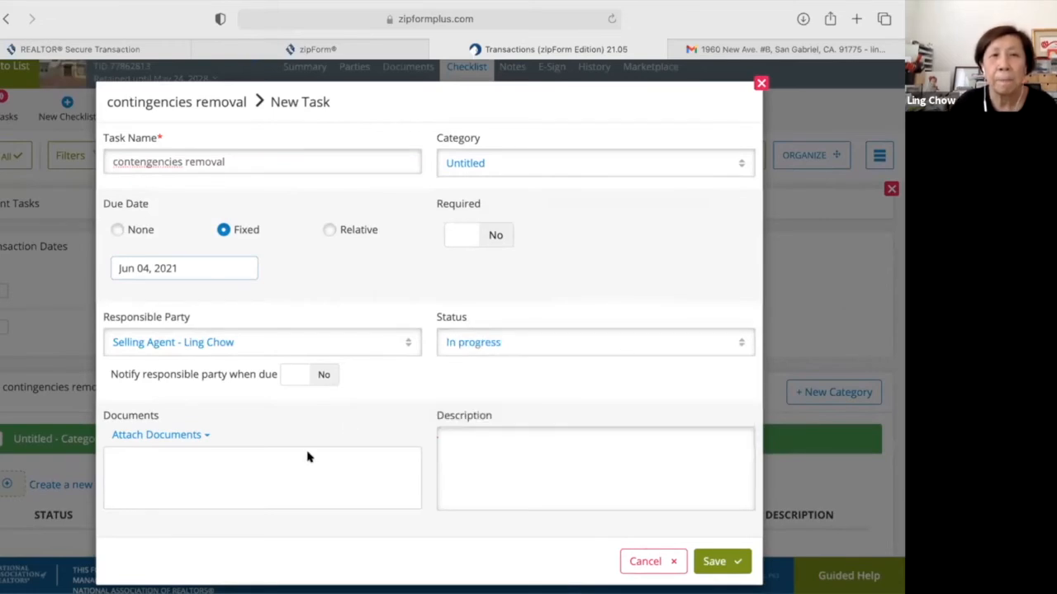
scroll(175, 424, down, 1)
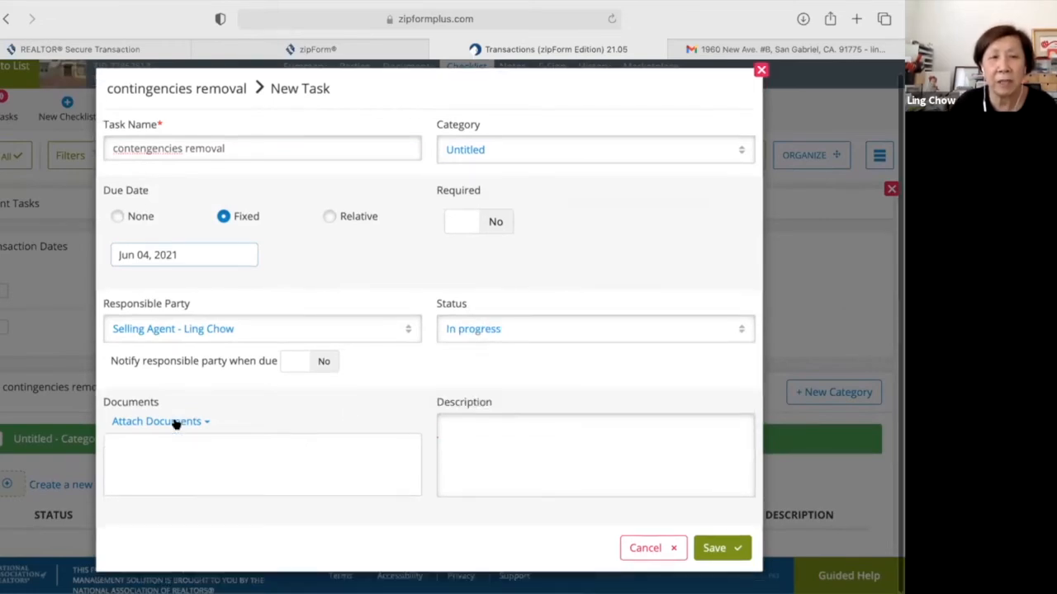
click(175, 422)
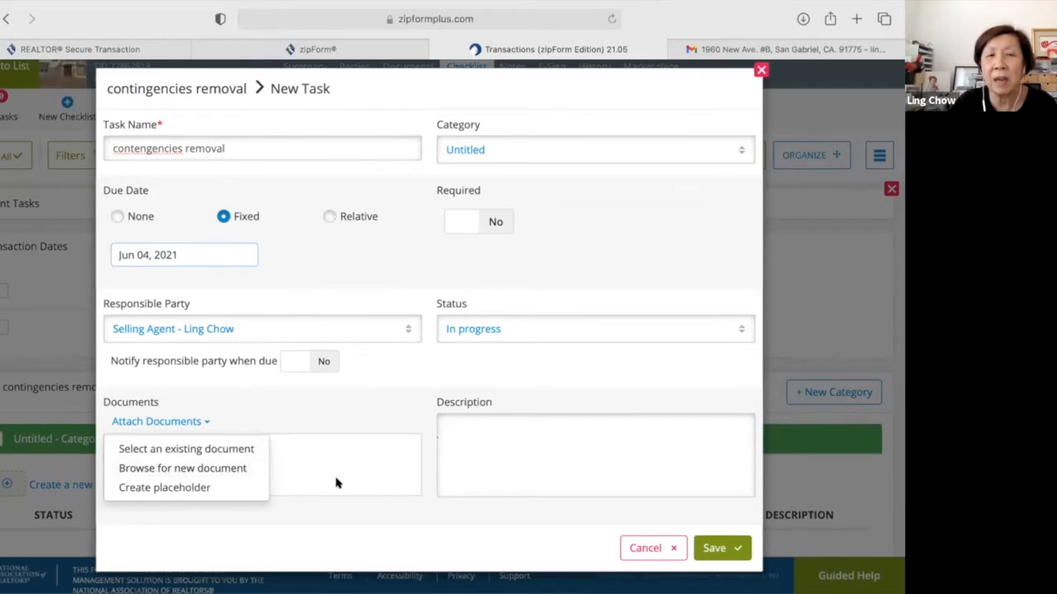
click(197, 420)
click(203, 422)
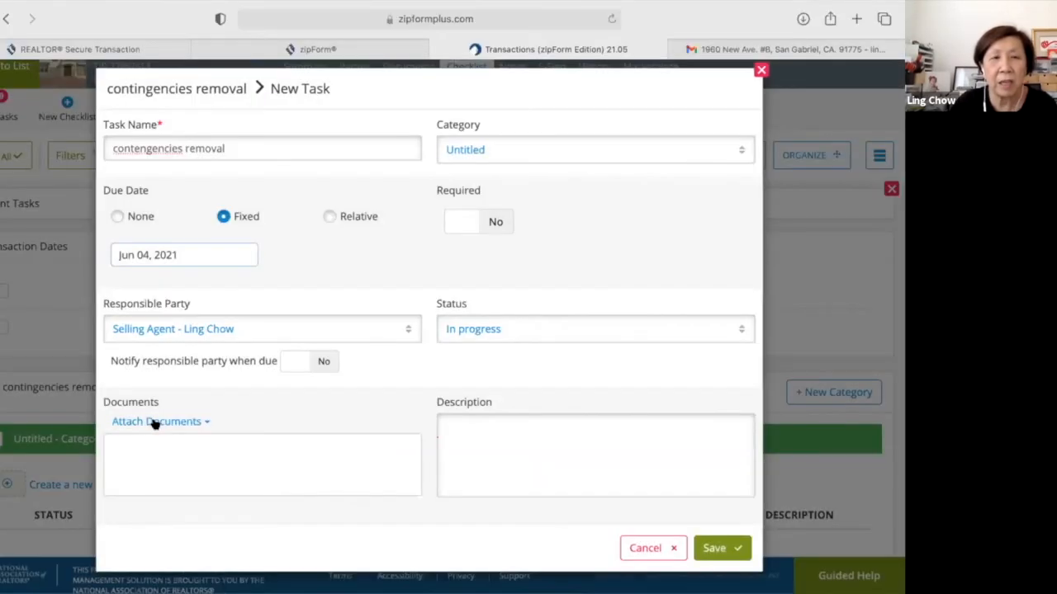
Attach the existing Residential Purchase Agreement - 12/18 to the task and save it to the checklist.
click(156, 421)
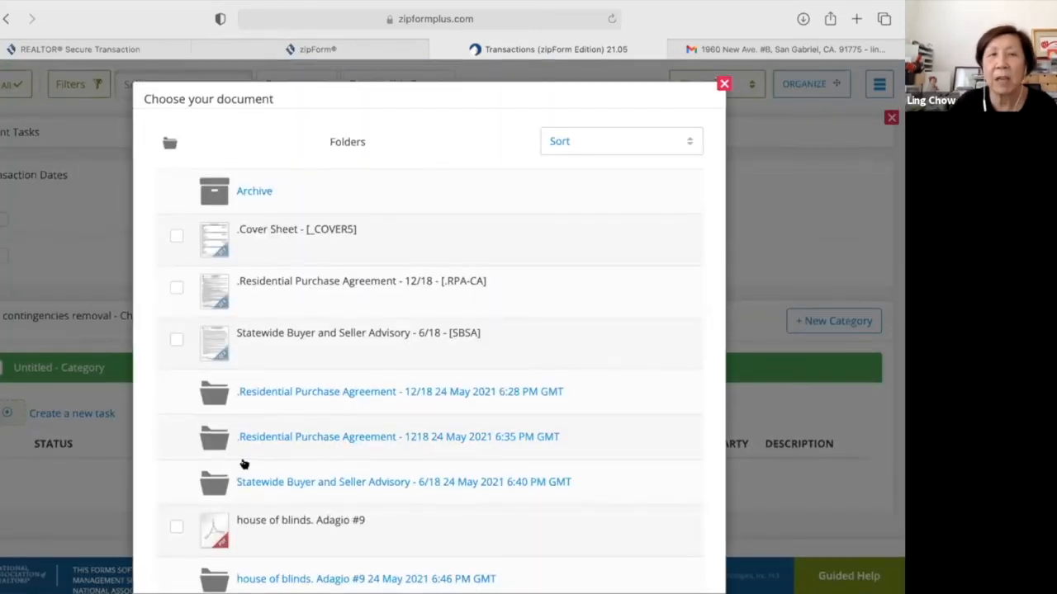
scroll(244, 465, down, 2)
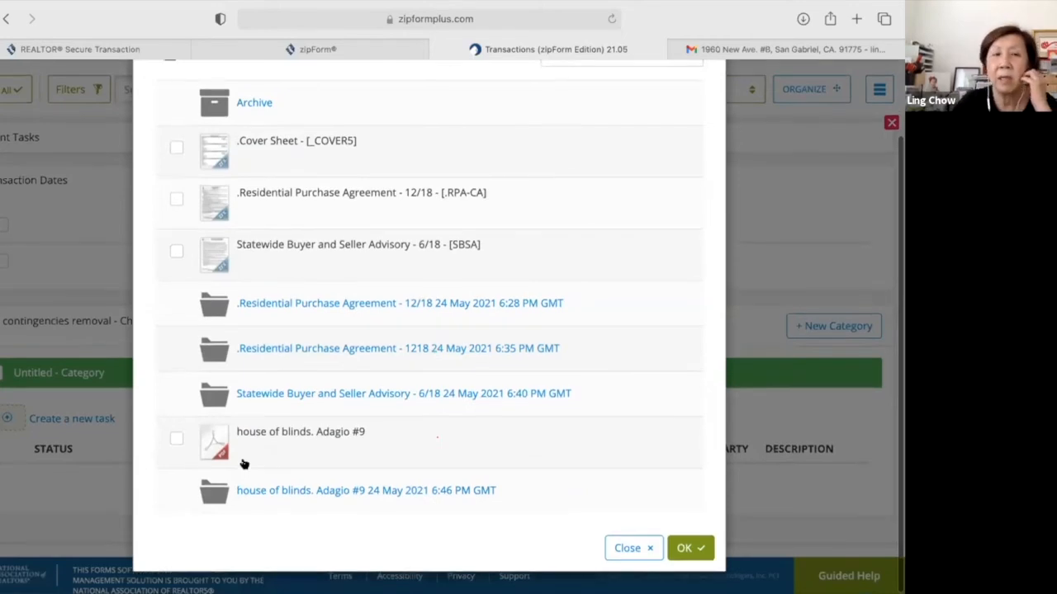
click(177, 199)
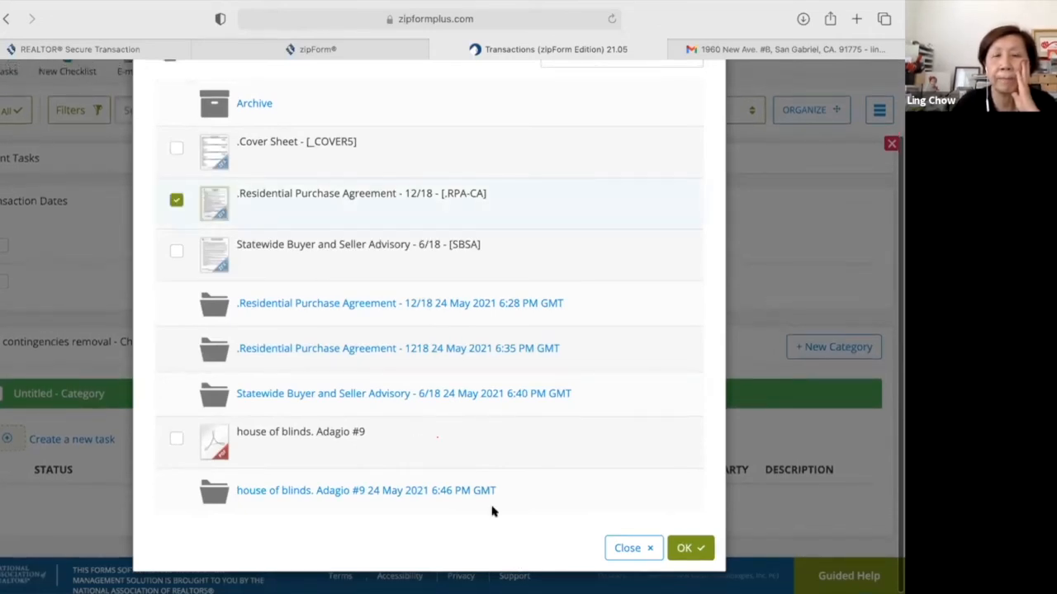
click(687, 549)
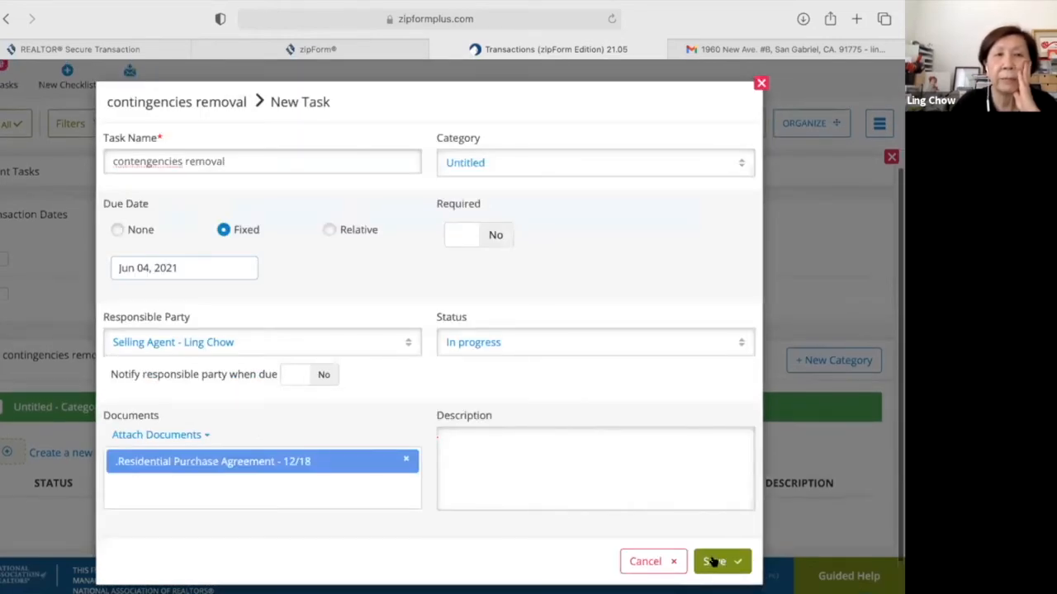
click(714, 562)
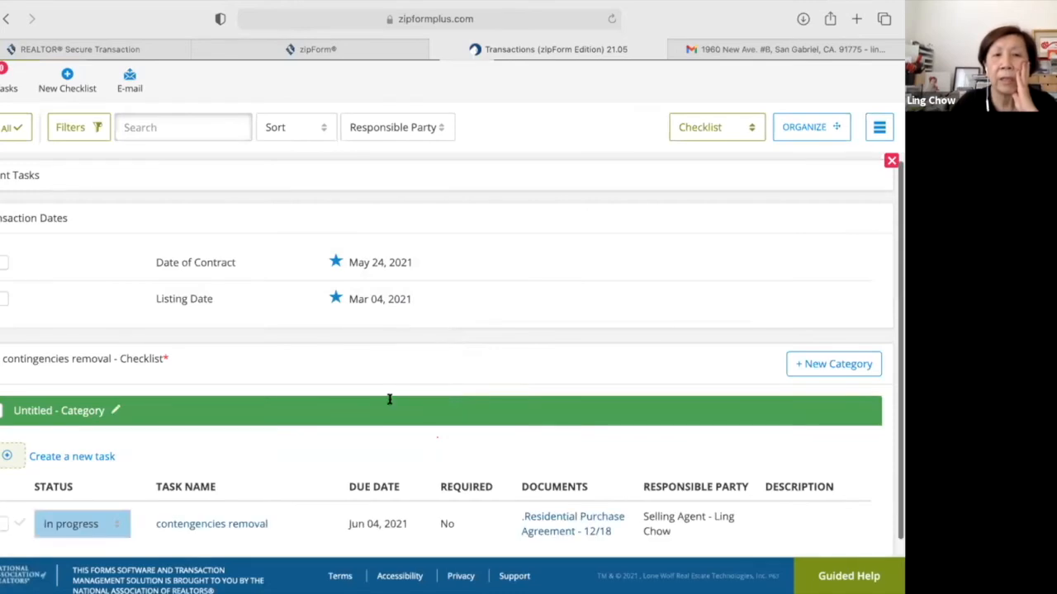
Switch the checklist to flat list view, then toggle Organize on and Done Organizing off.
scroll(294, 446, down, 1)
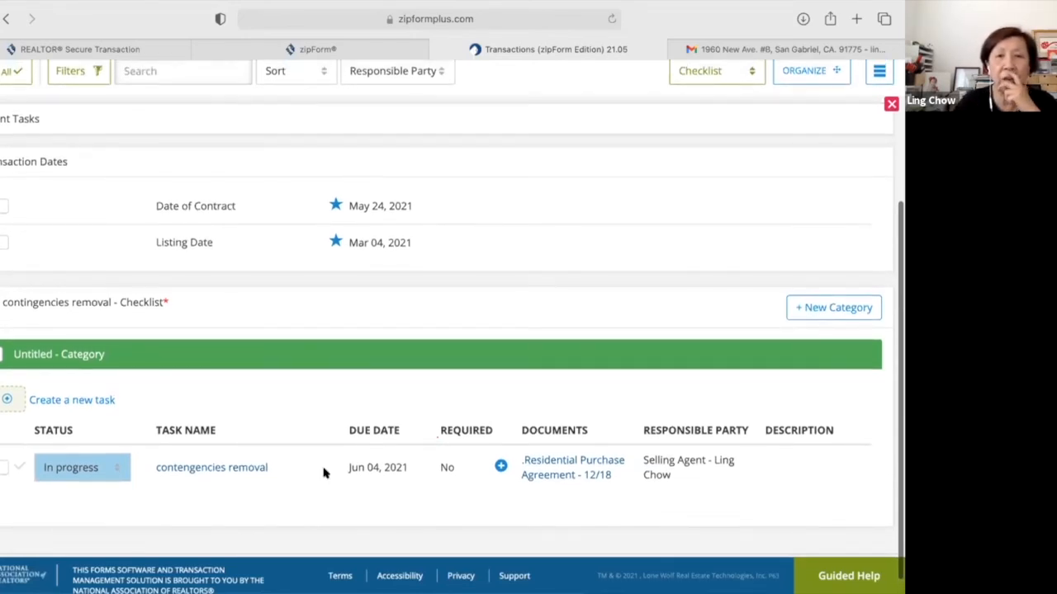
scroll(325, 473, down, 1)
scroll(324, 473, up, 2)
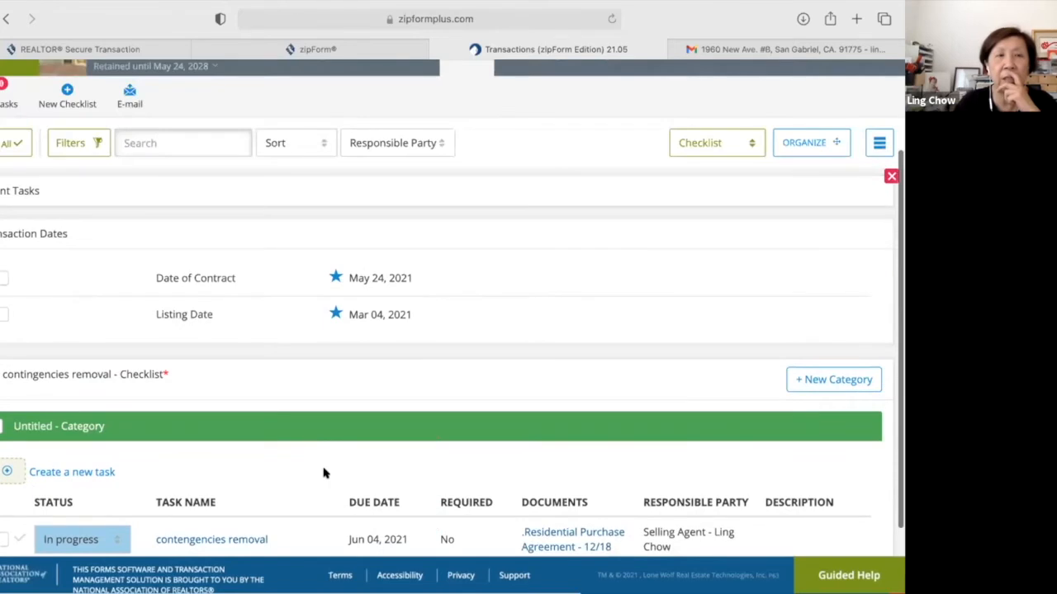
scroll(325, 474, up, 2)
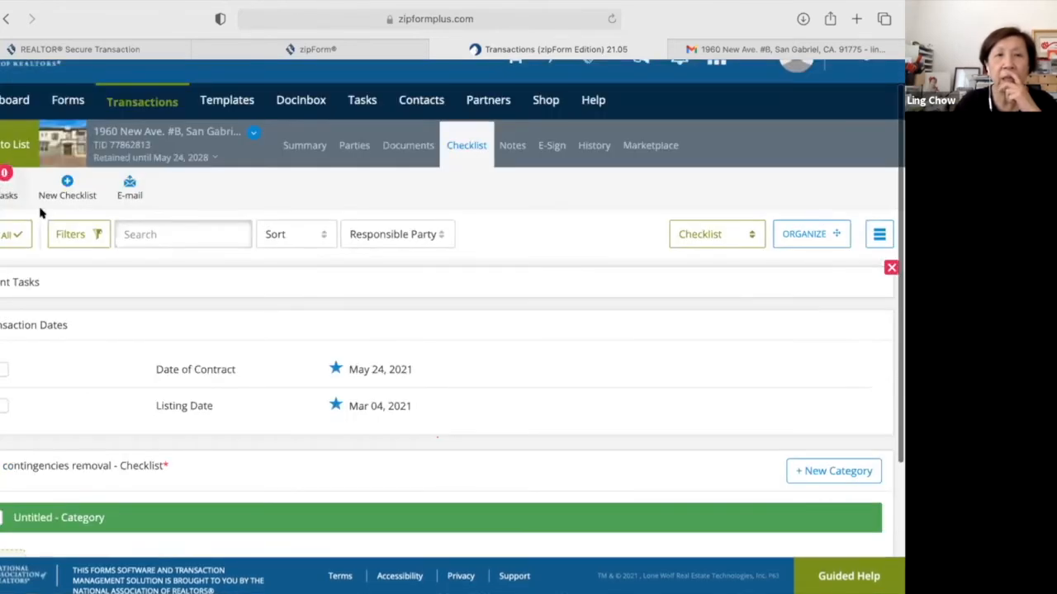
click(877, 236)
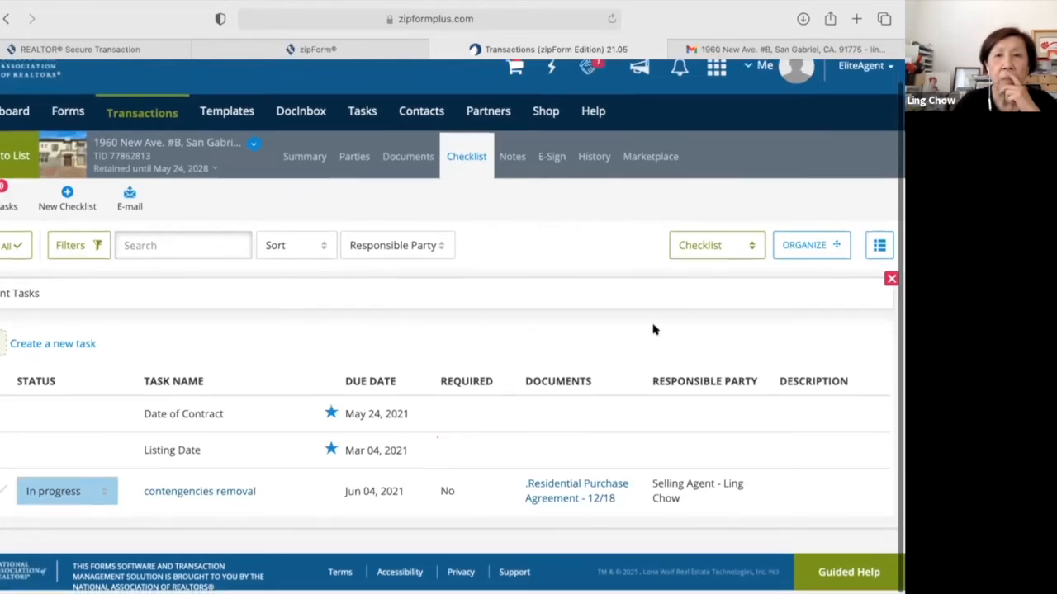
scroll(799, 244, up, 1)
click(806, 250)
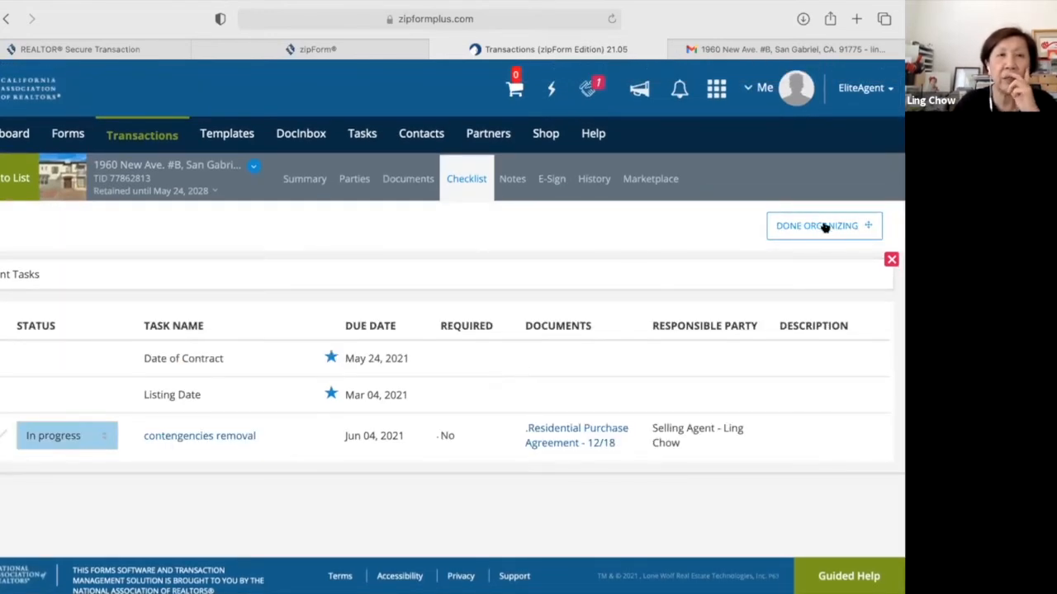
click(824, 227)
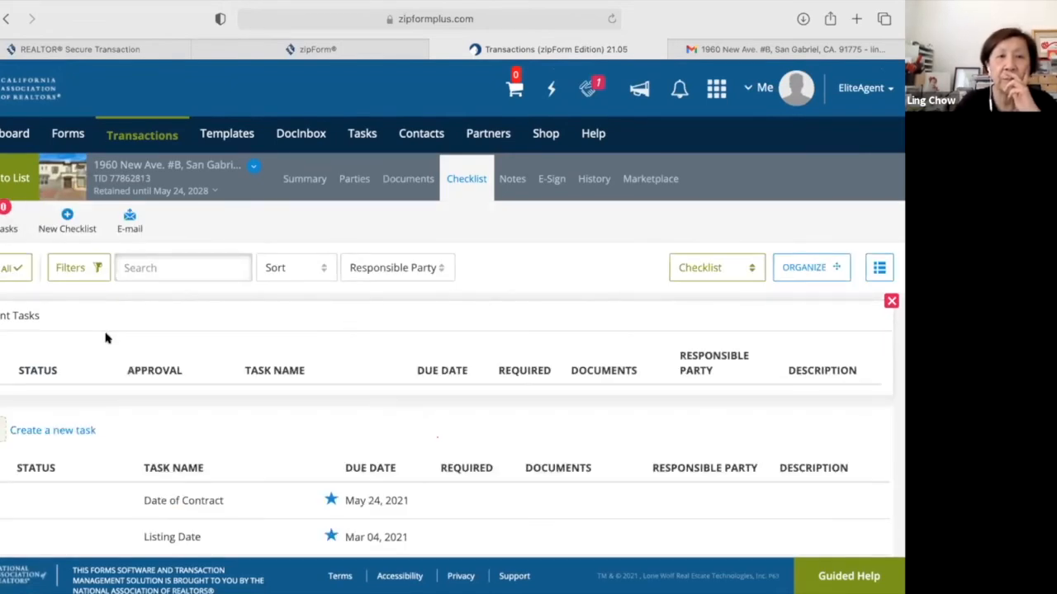
scroll(105, 339, down, 2)
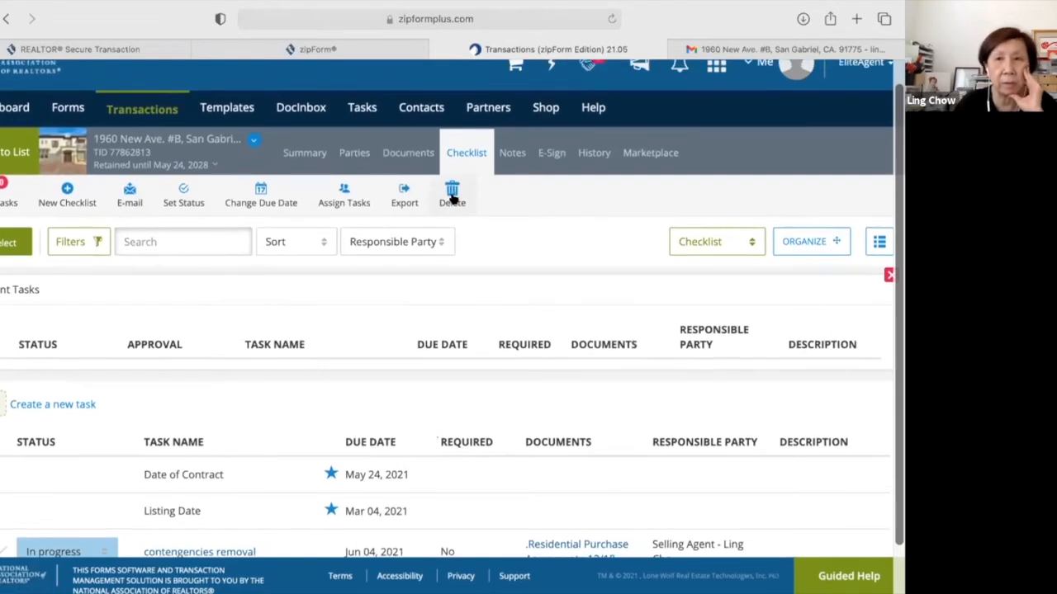
Delete the contingencies removal task and confirm Yes in the Delete Tasks dialog.
click(453, 198)
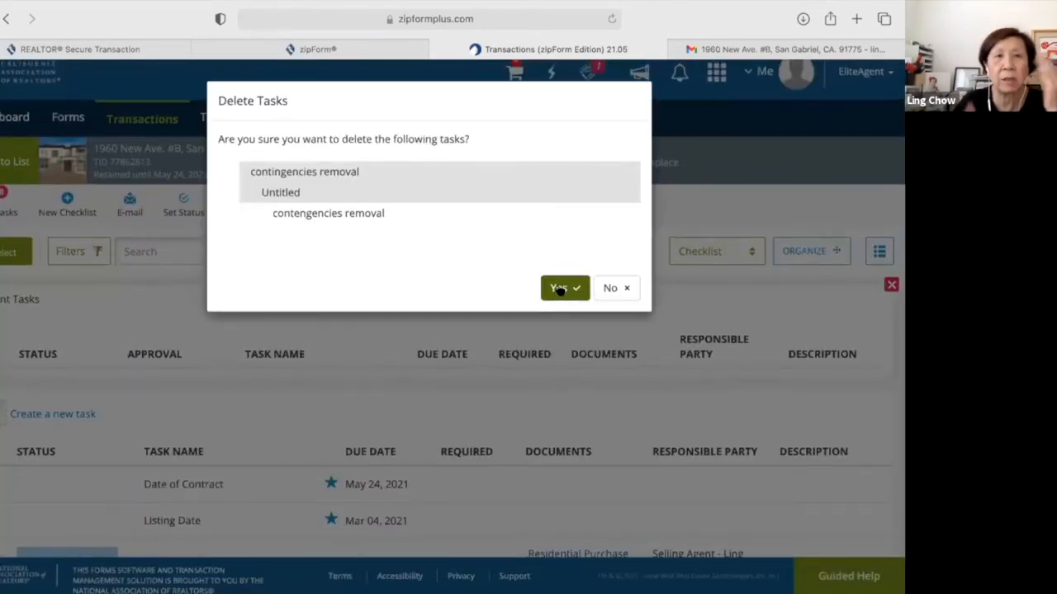
click(558, 289)
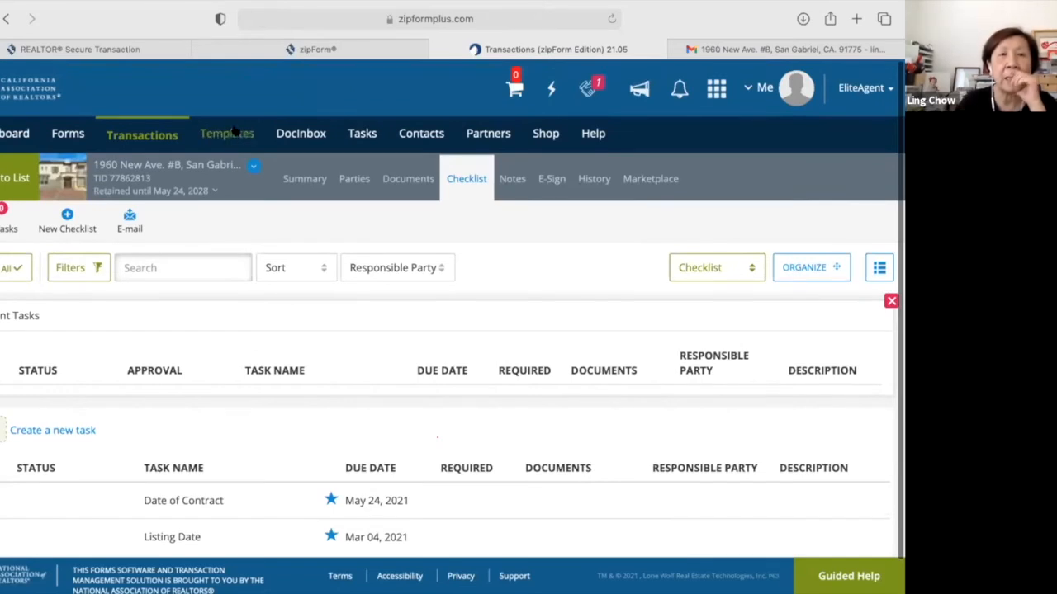
Create and save a new Residential listing template named 'ReMax'.
click(235, 132)
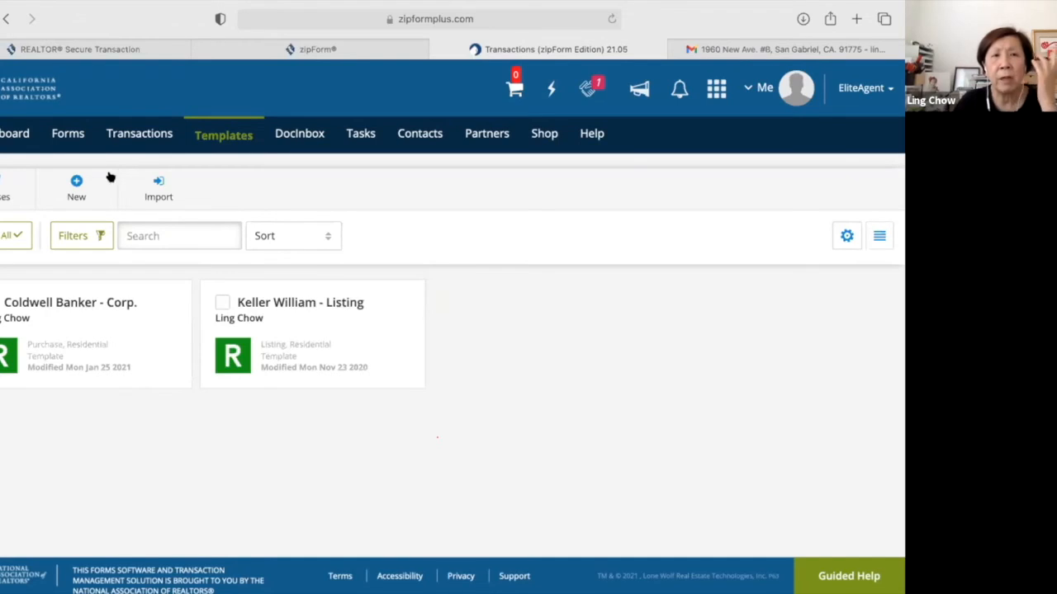
click(77, 186)
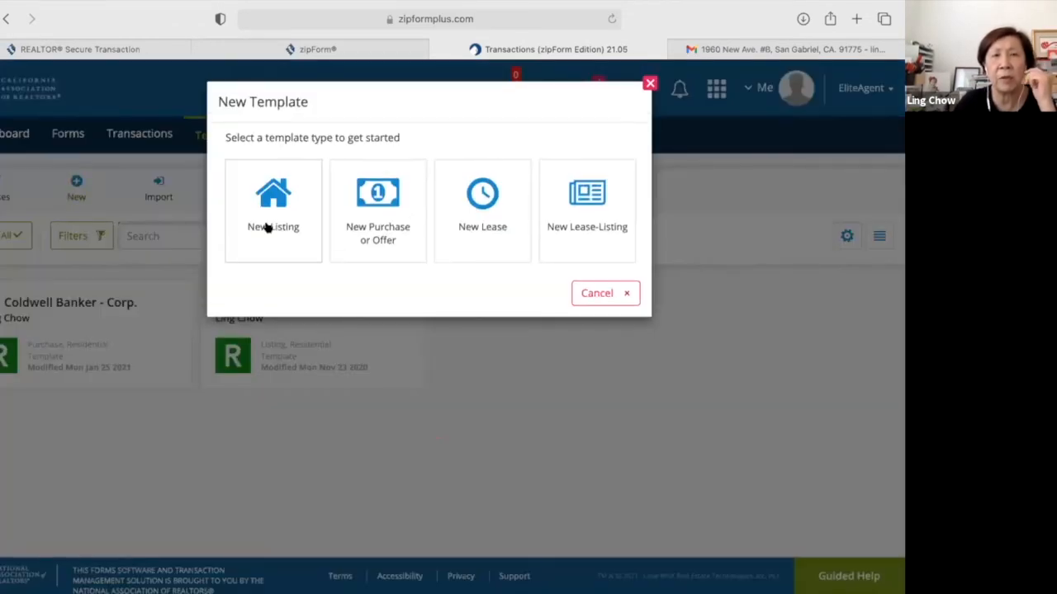
click(267, 228)
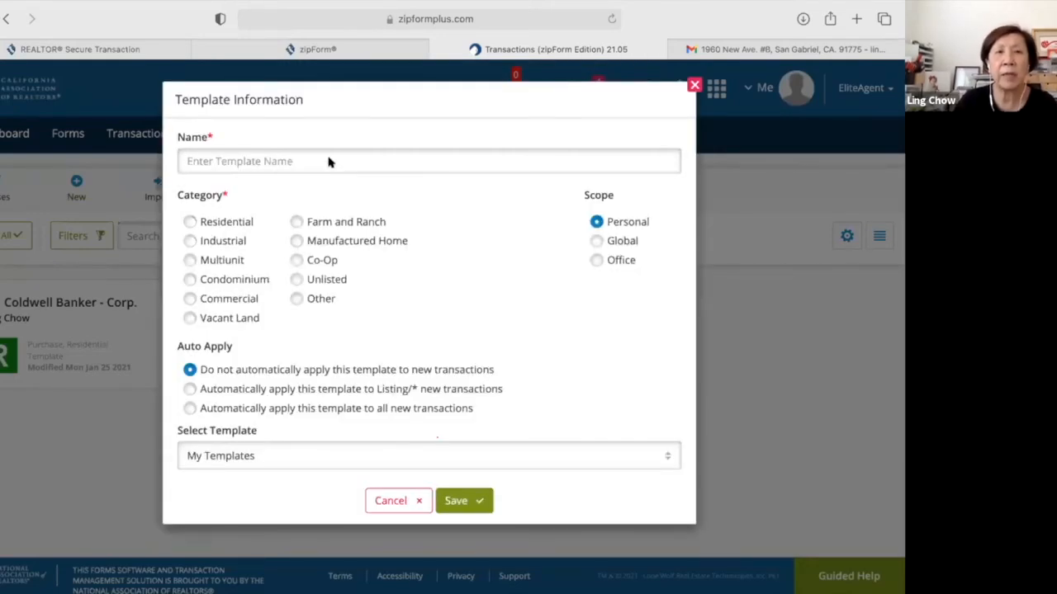
click(331, 161)
text(ReMax)
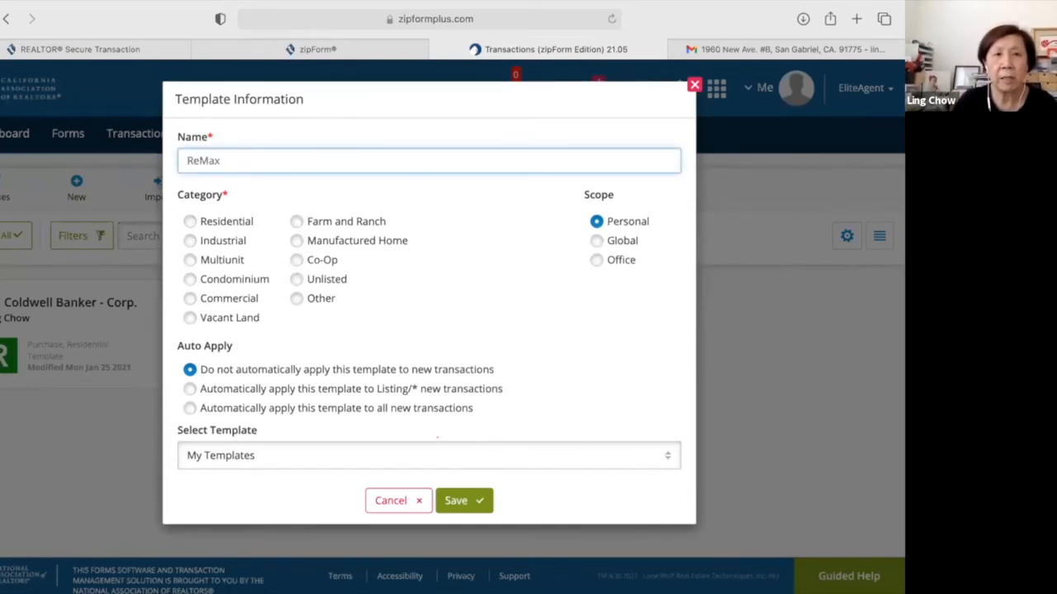
click(191, 222)
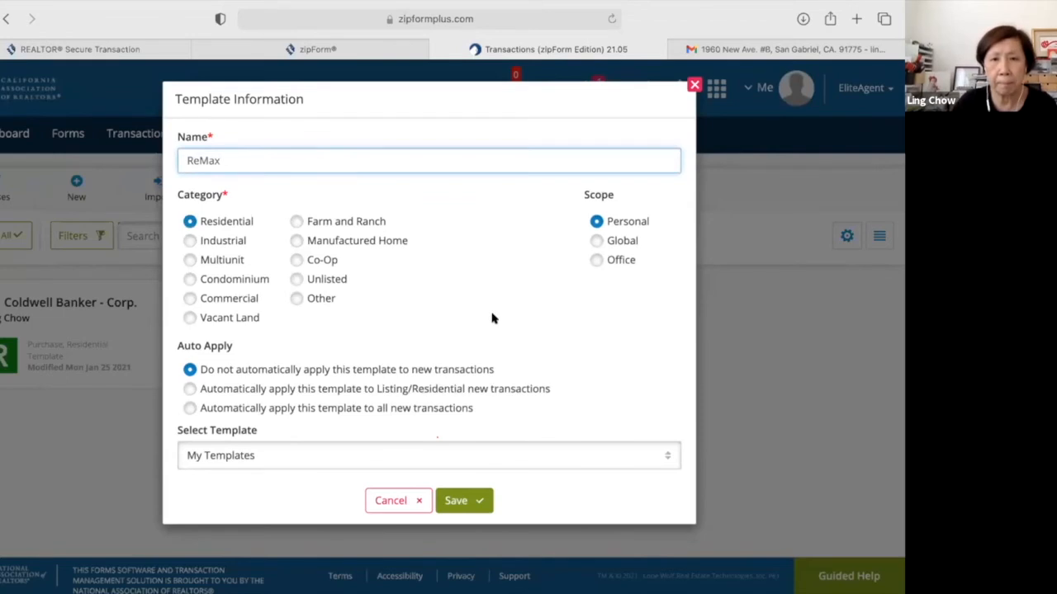
click(459, 507)
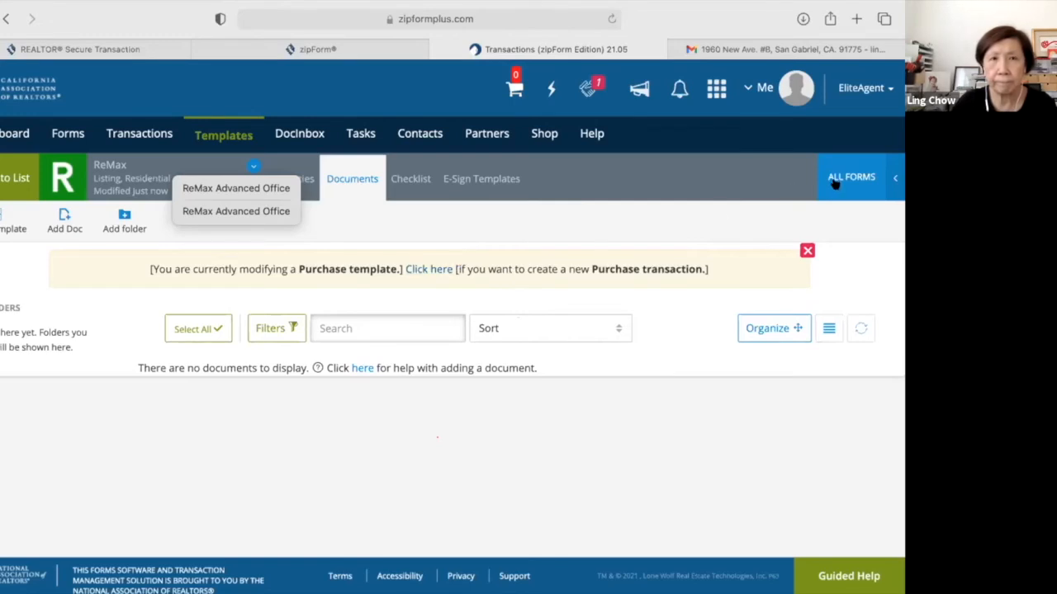
click(252, 168)
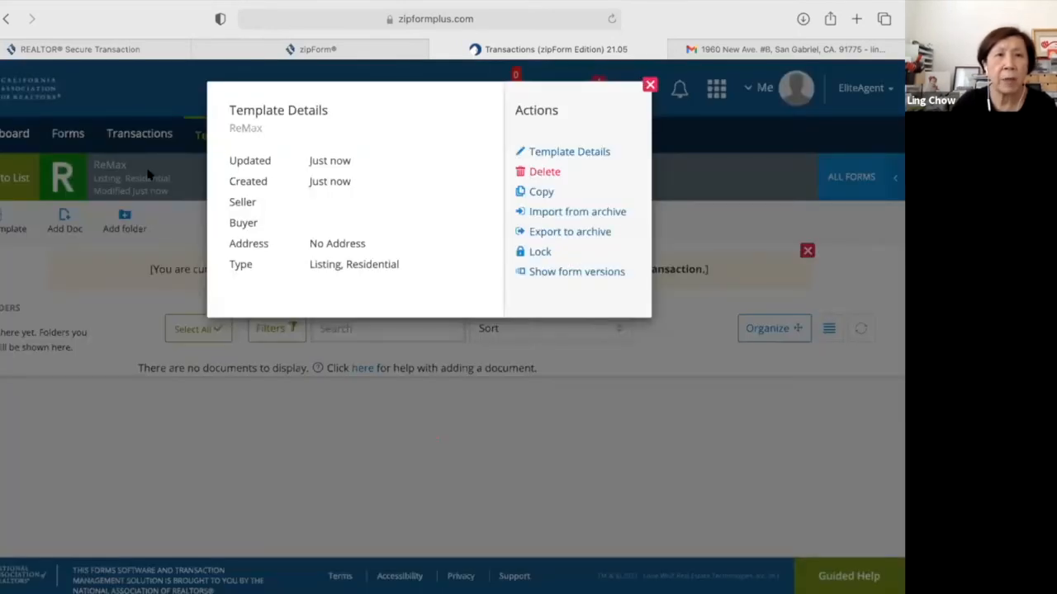
click(115, 173)
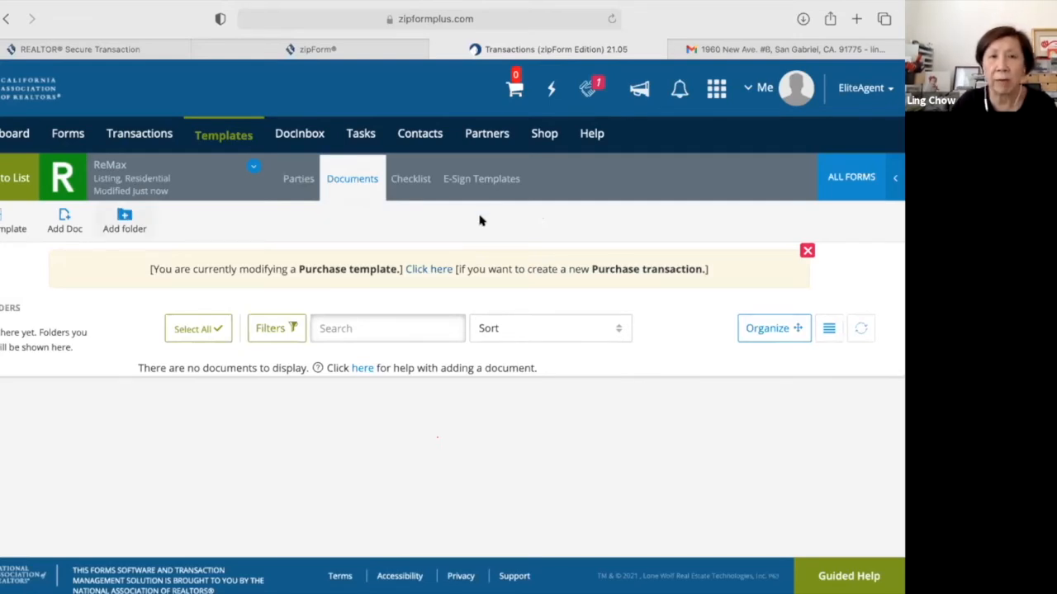
Open the CAR form library and filter it to the Listing category.
click(854, 180)
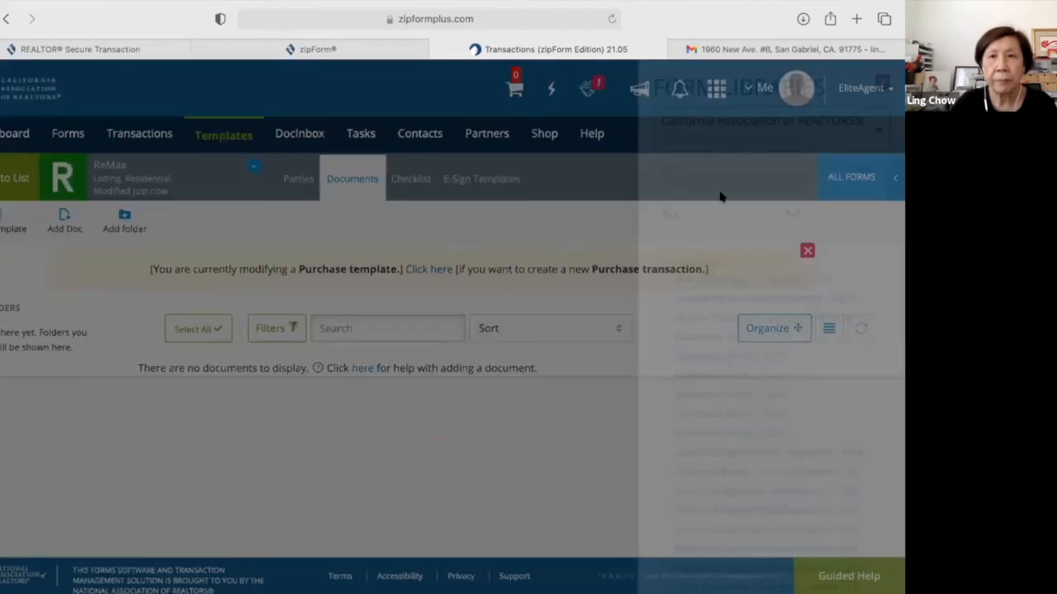
click(753, 216)
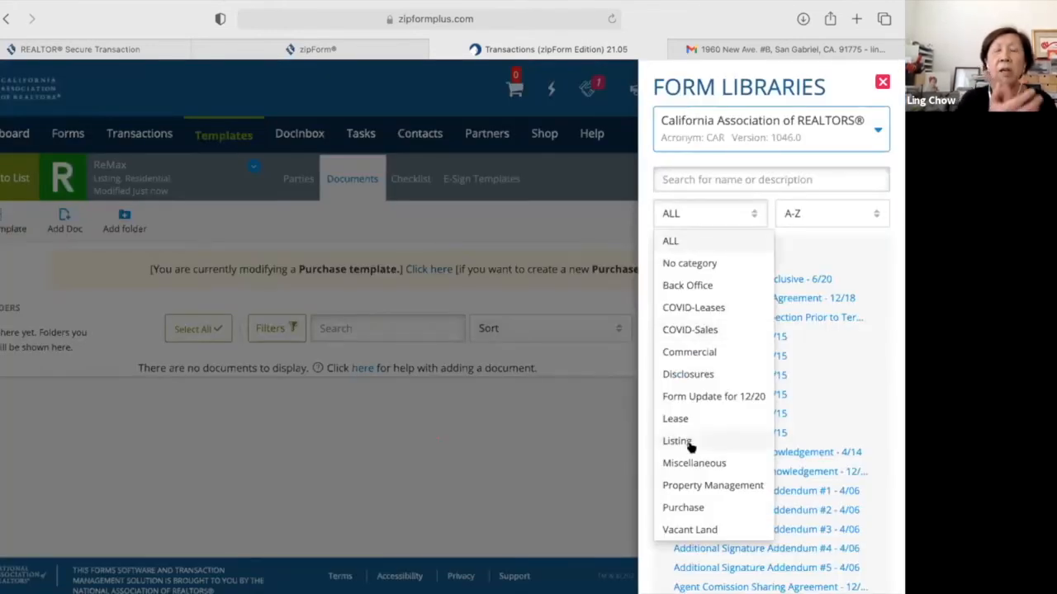
click(689, 444)
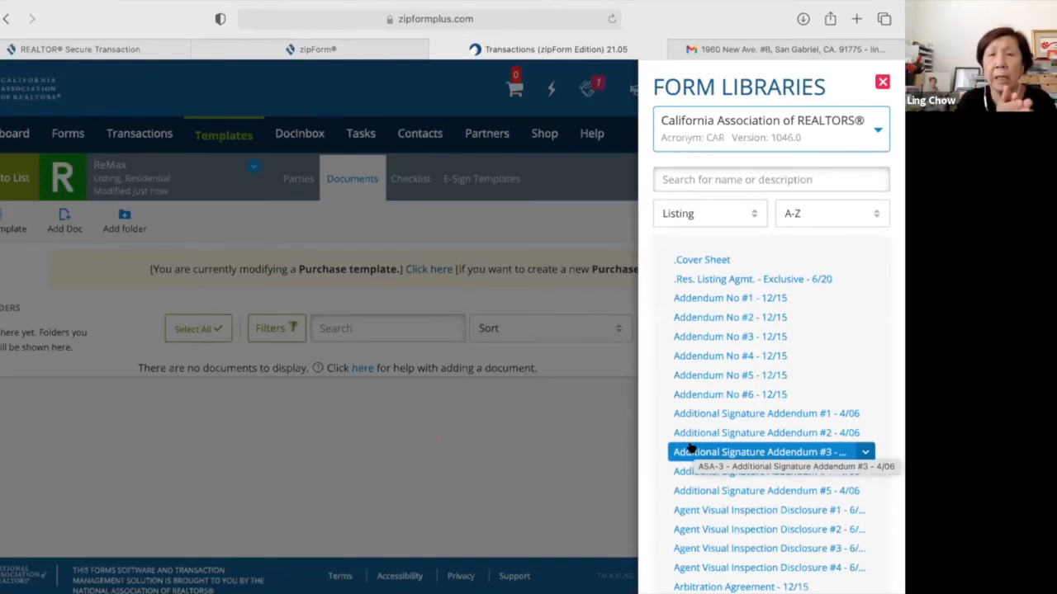
Add Cover Sheet, Res. Listing Agmt. - Exclusive, Additional Signature Addendum #1 and AVID #1 to the template.
click(720, 261)
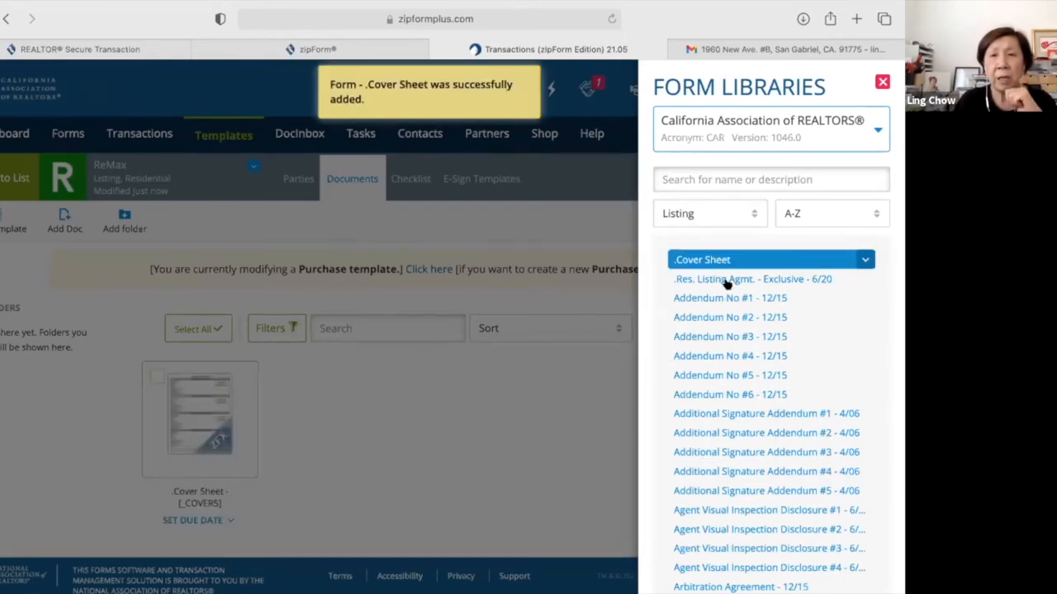
click(727, 281)
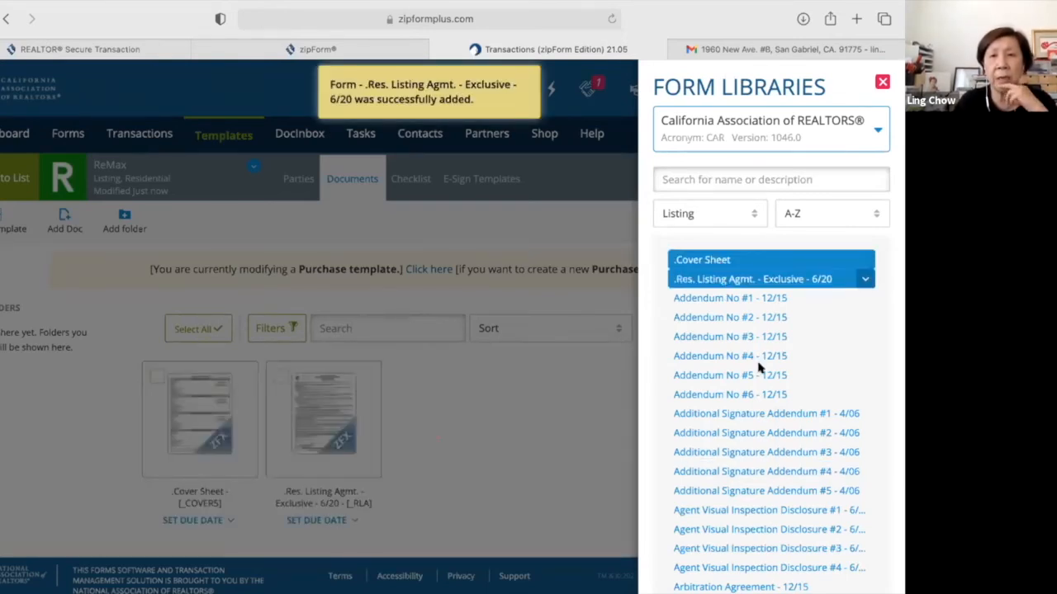
scroll(759, 369, down, 3)
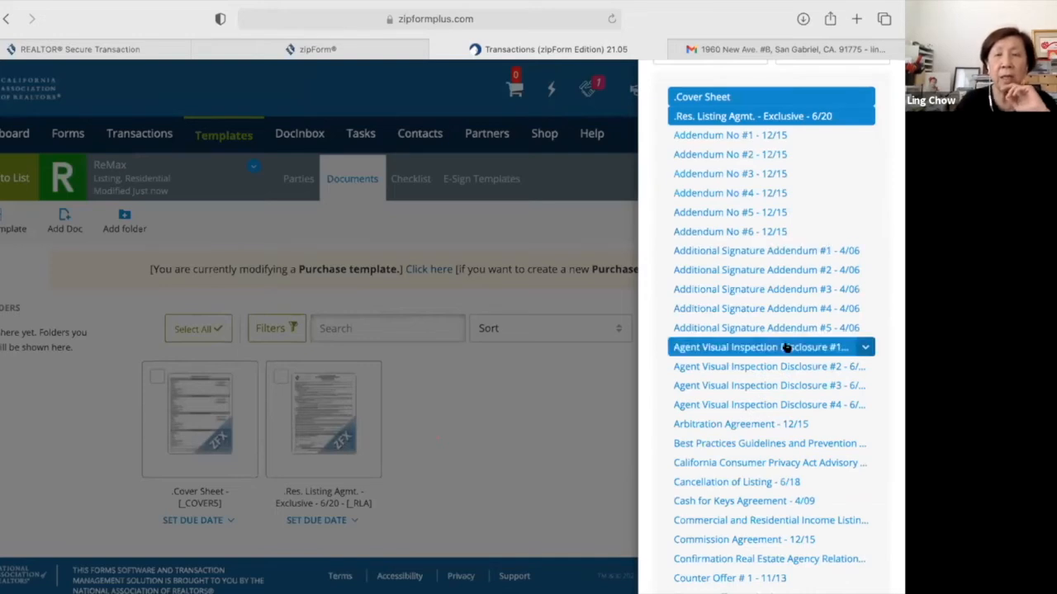
click(809, 250)
scroll(793, 371, down, 3)
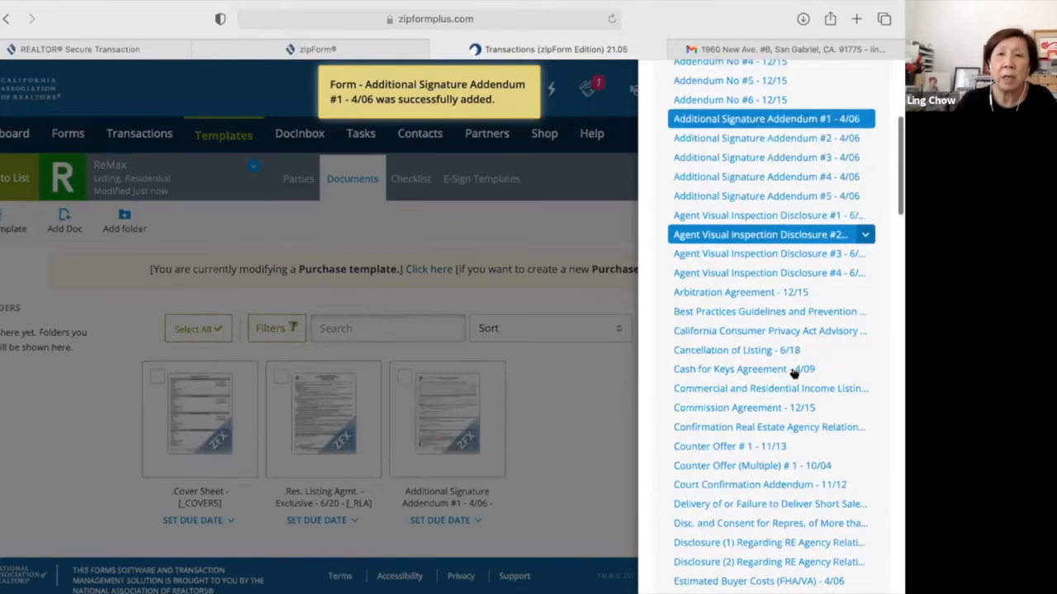
scroll(793, 373, down, 2)
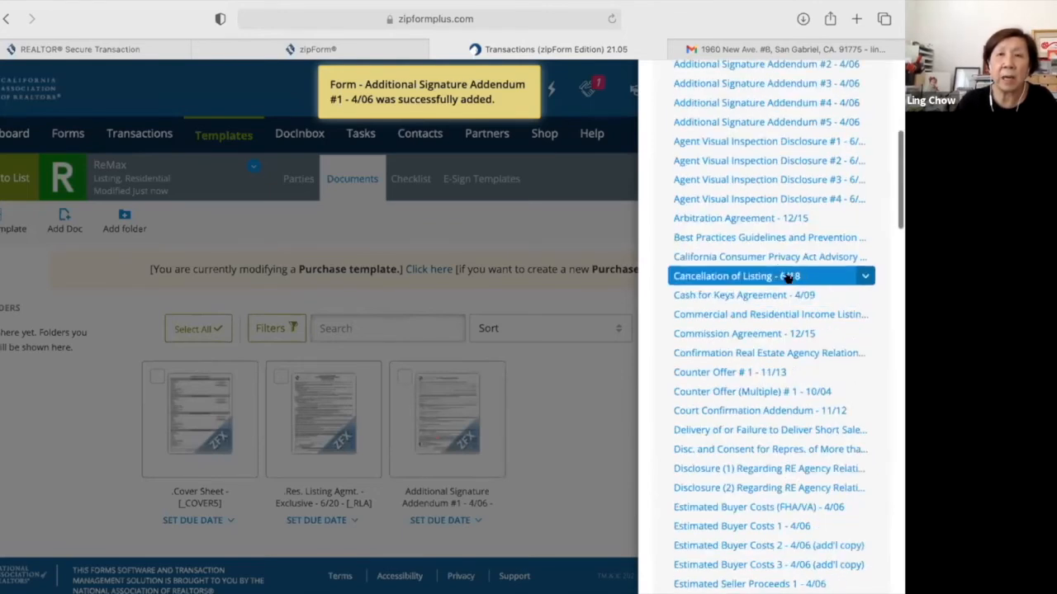
scroll(789, 278, up, 1)
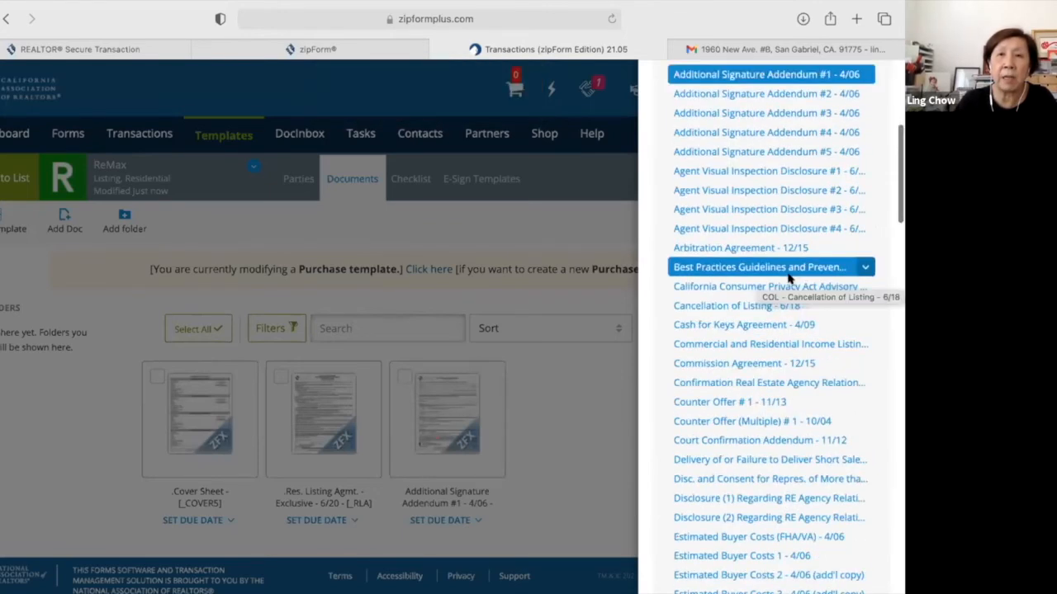
click(782, 174)
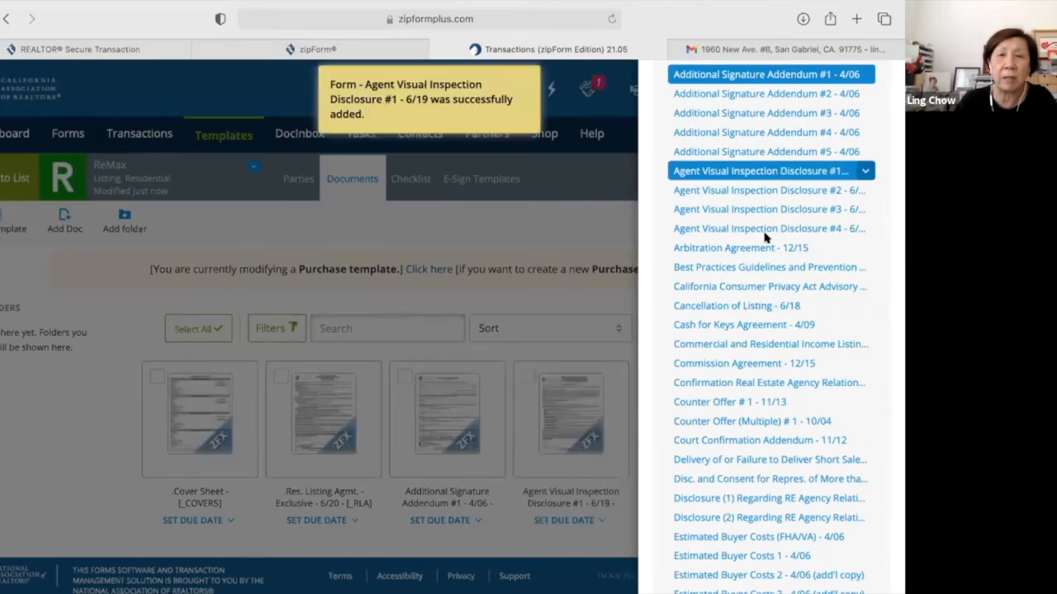
Add Seller Multiple Counter Offer #1 from further down the form library.
scroll(800, 332, down, 2)
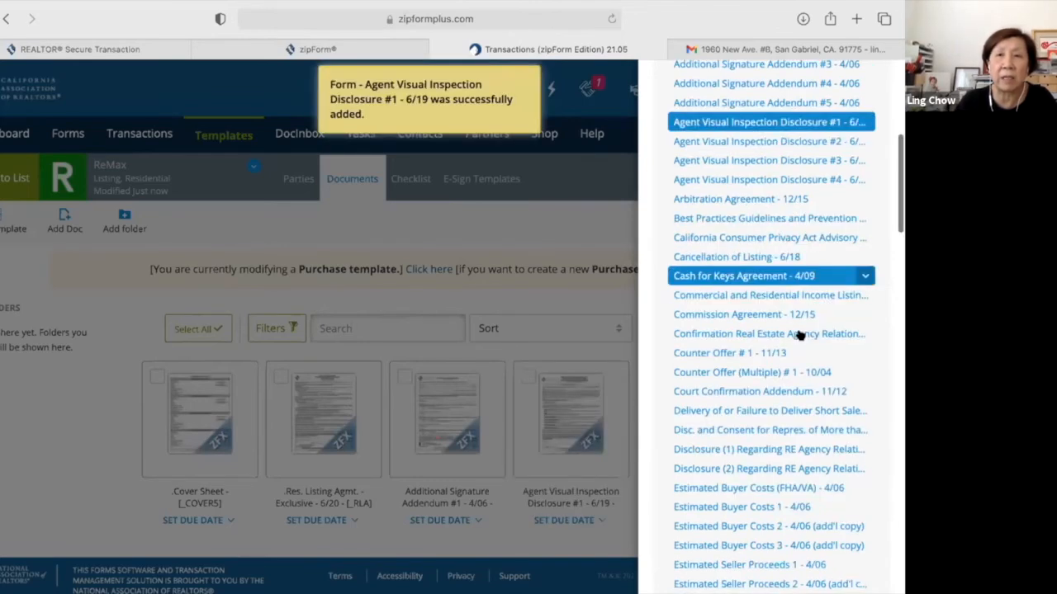
scroll(799, 334, down, 2)
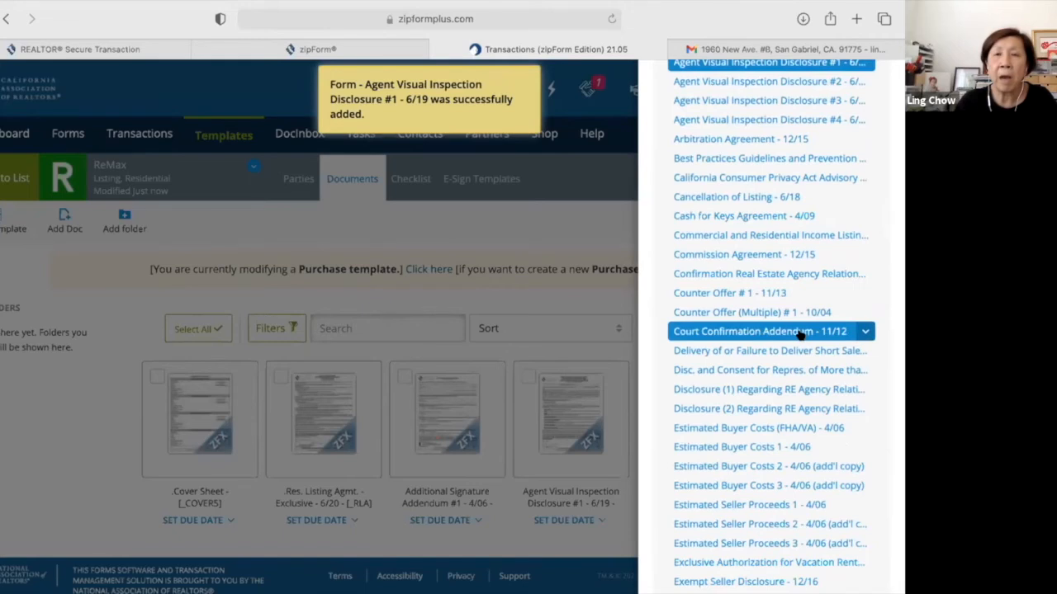
scroll(799, 333, down, 4)
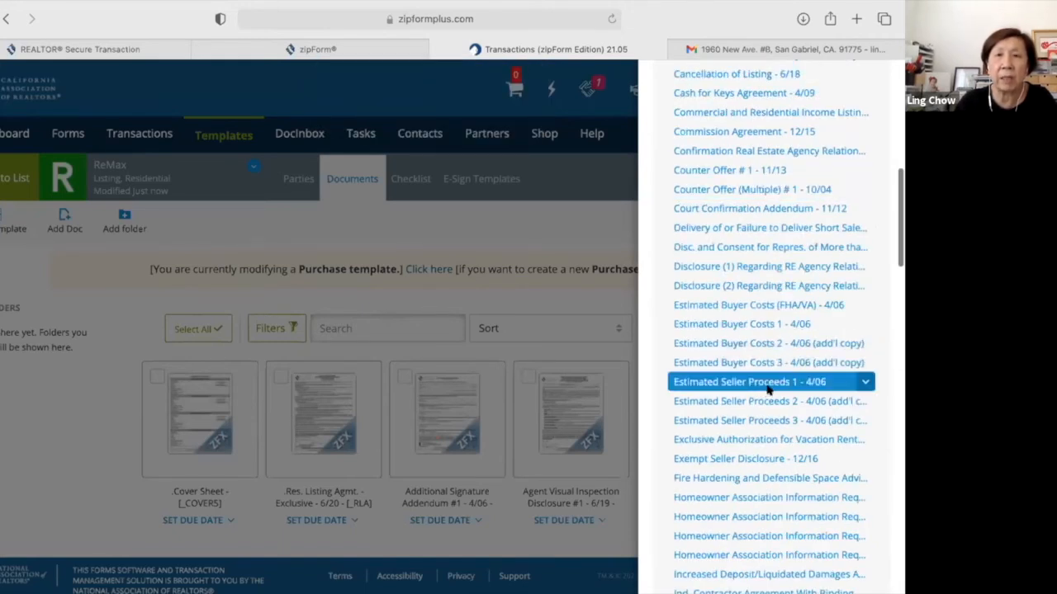
scroll(768, 389, down, 1)
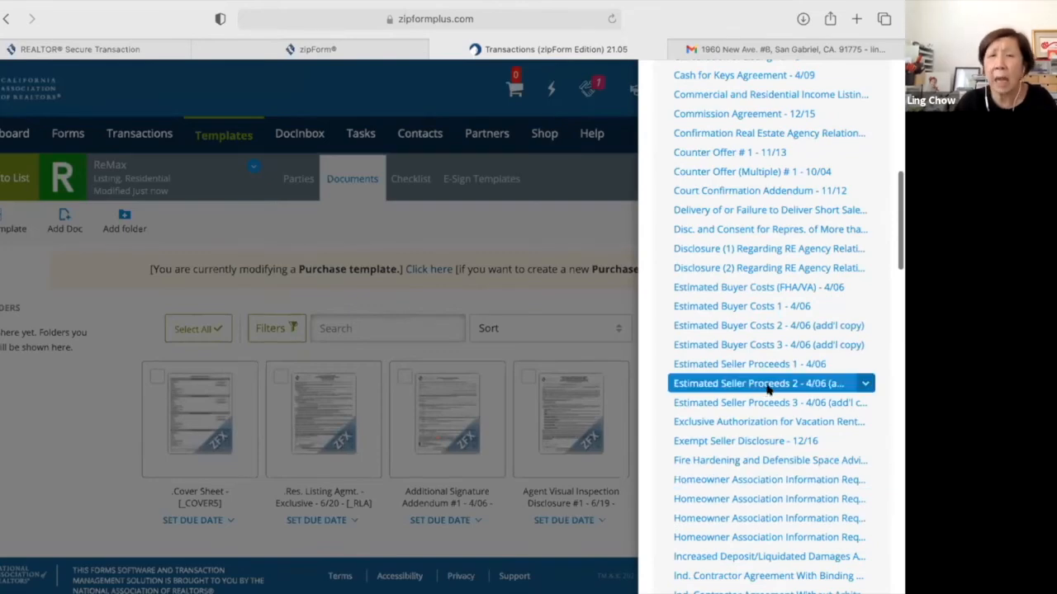
scroll(768, 390, down, 3)
scroll(768, 390, down, 4)
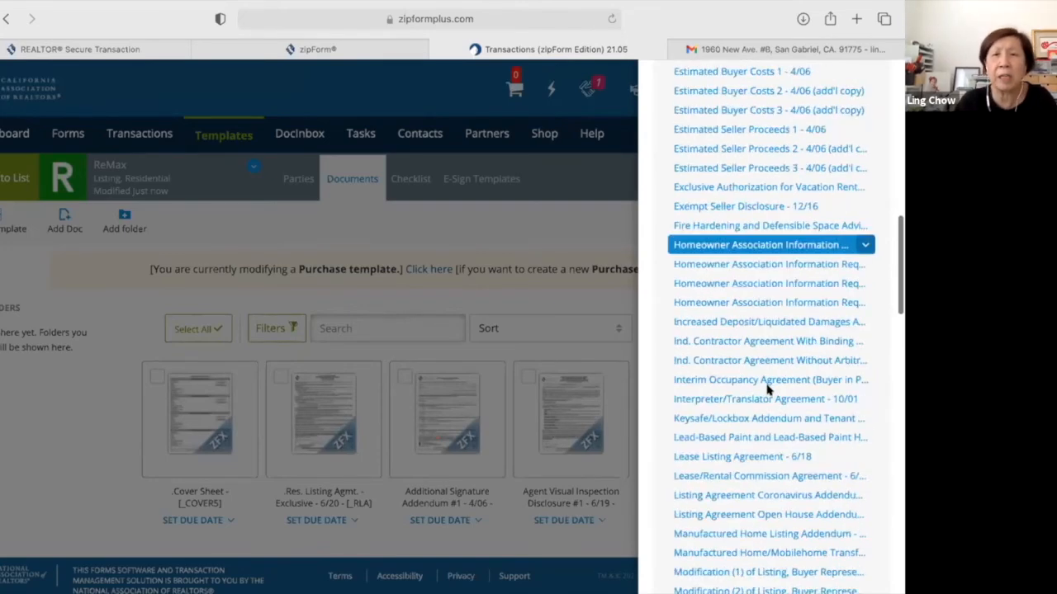
scroll(768, 390, down, 3)
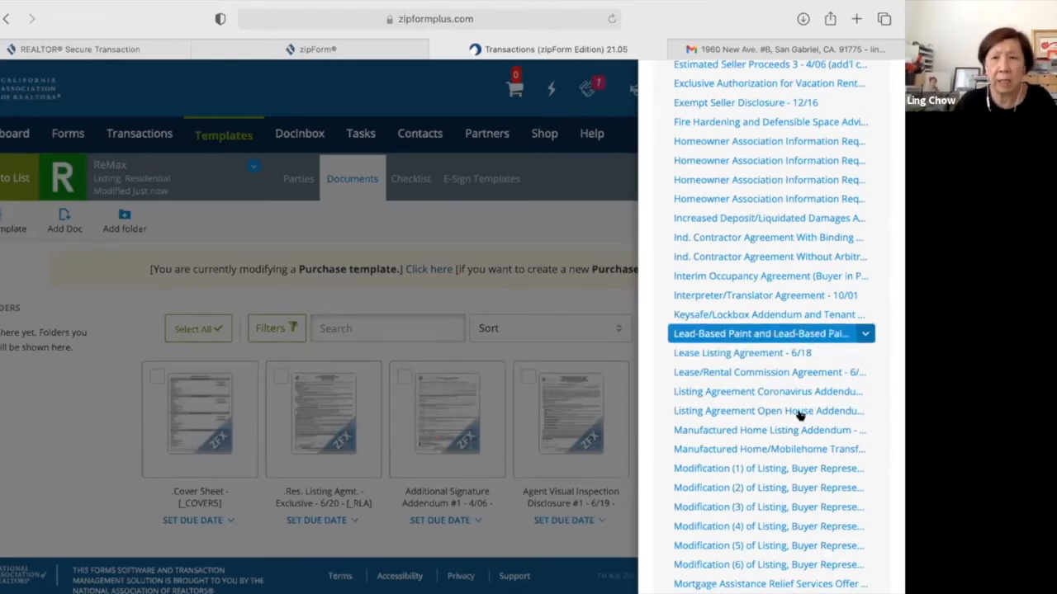
scroll(799, 415, down, 10)
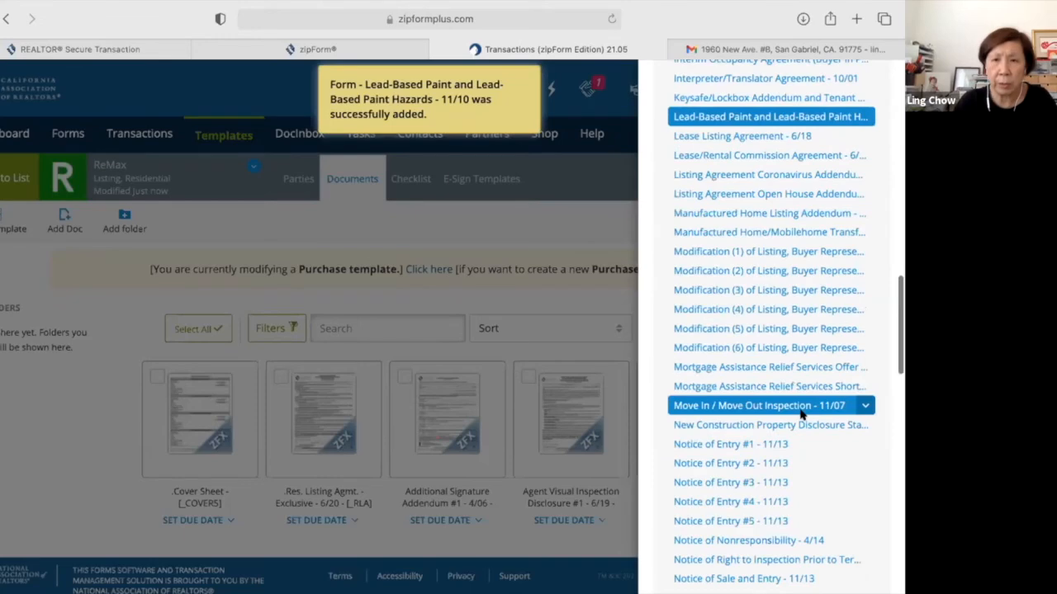
scroll(800, 415, down, 5)
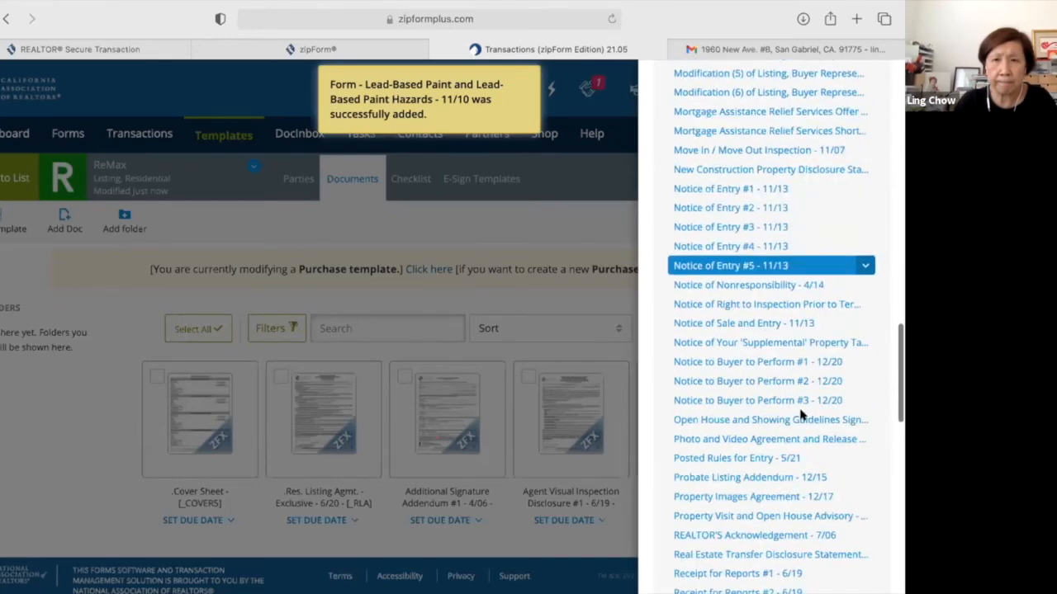
scroll(799, 415, down, 10)
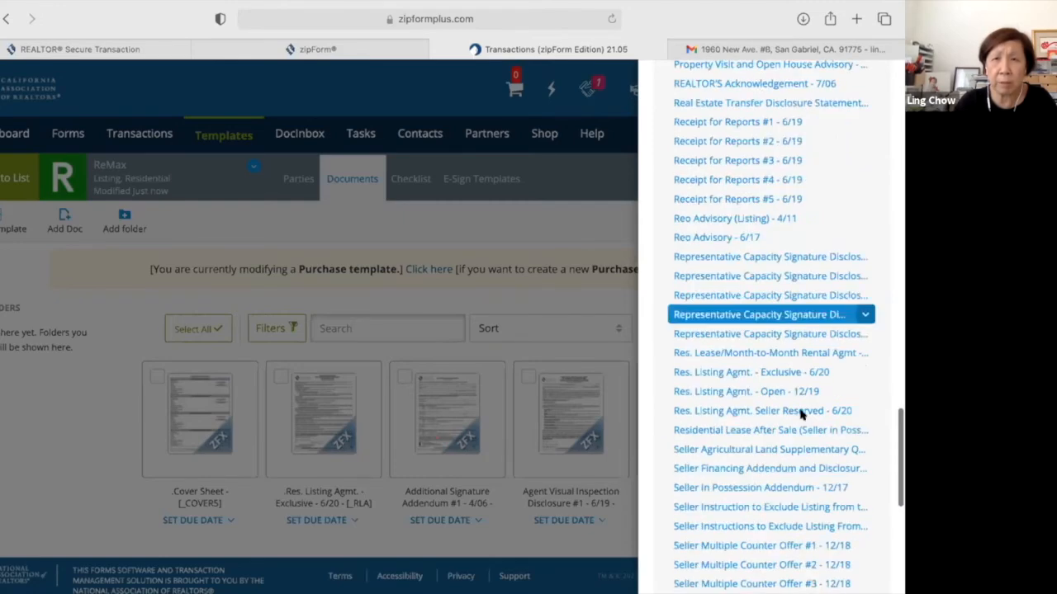
scroll(799, 415, down, 4)
scroll(799, 416, down, 1)
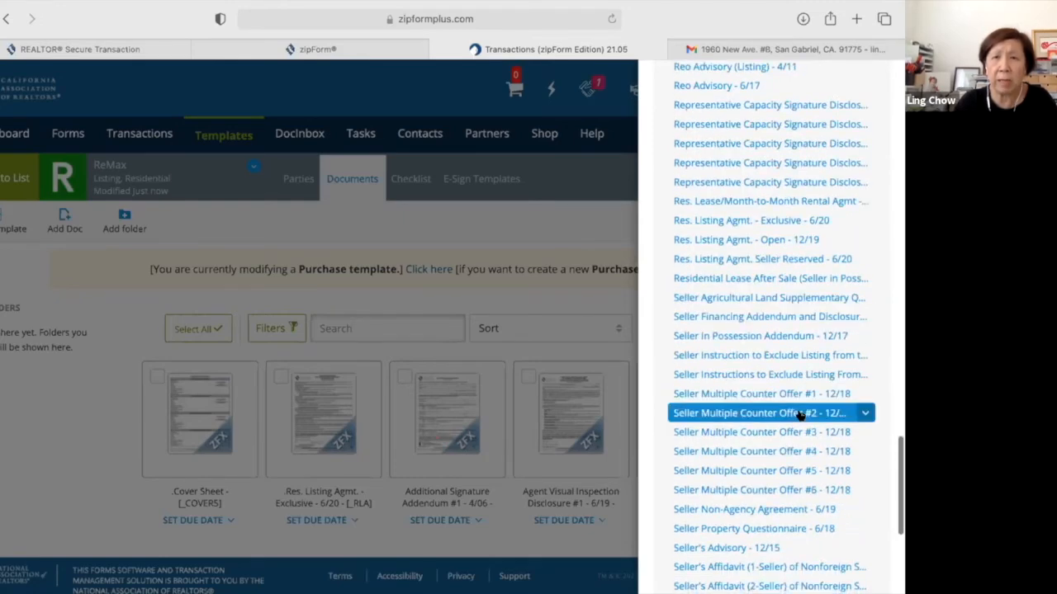
scroll(800, 415, down, 2)
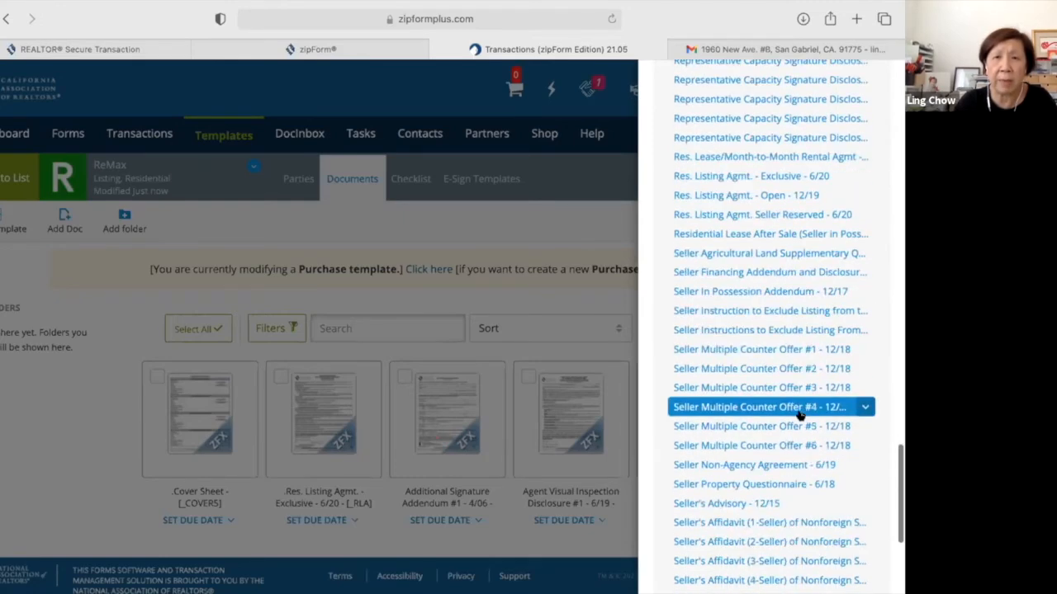
click(776, 351)
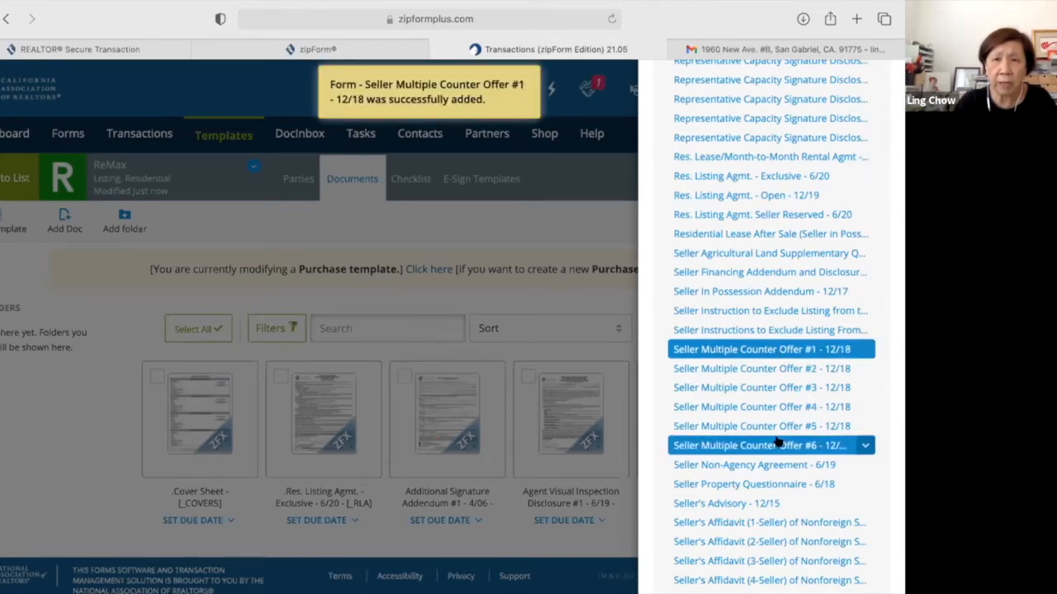
Add the Seller Property Questionnaire, Water Heater and Smoke Detector form, and Statewide Buyer and Seller Advisory.
scroll(776, 443, down, 3)
scroll(776, 442, down, 3)
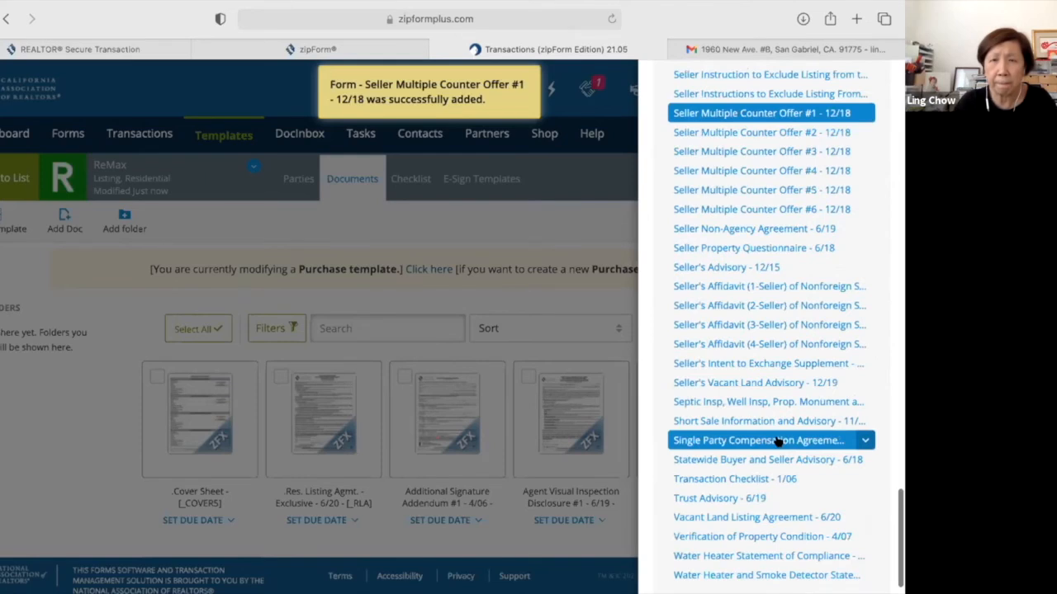
scroll(776, 441, up, 1)
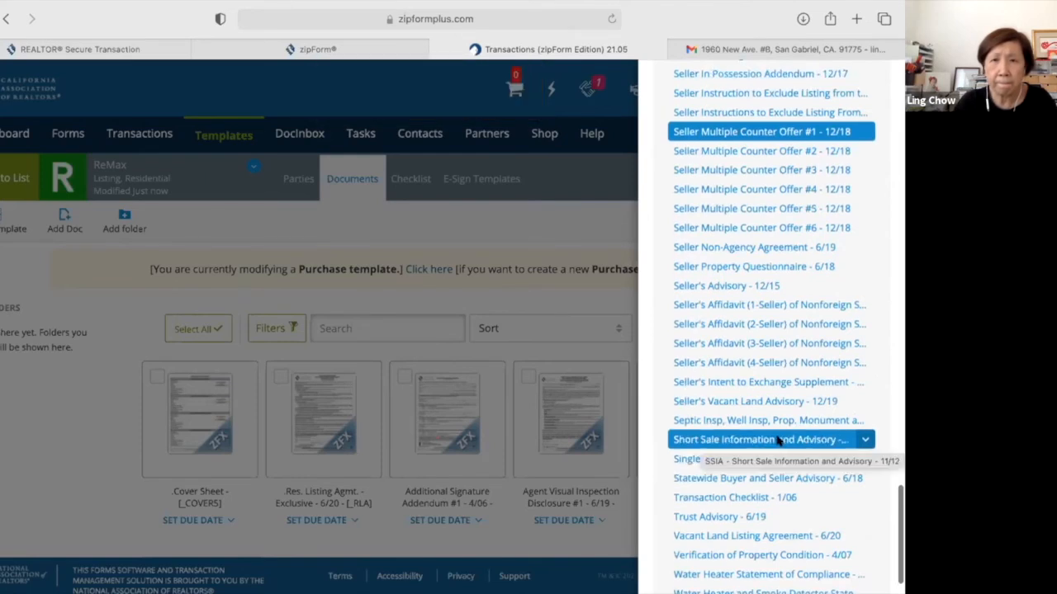
scroll(738, 296, up, 2)
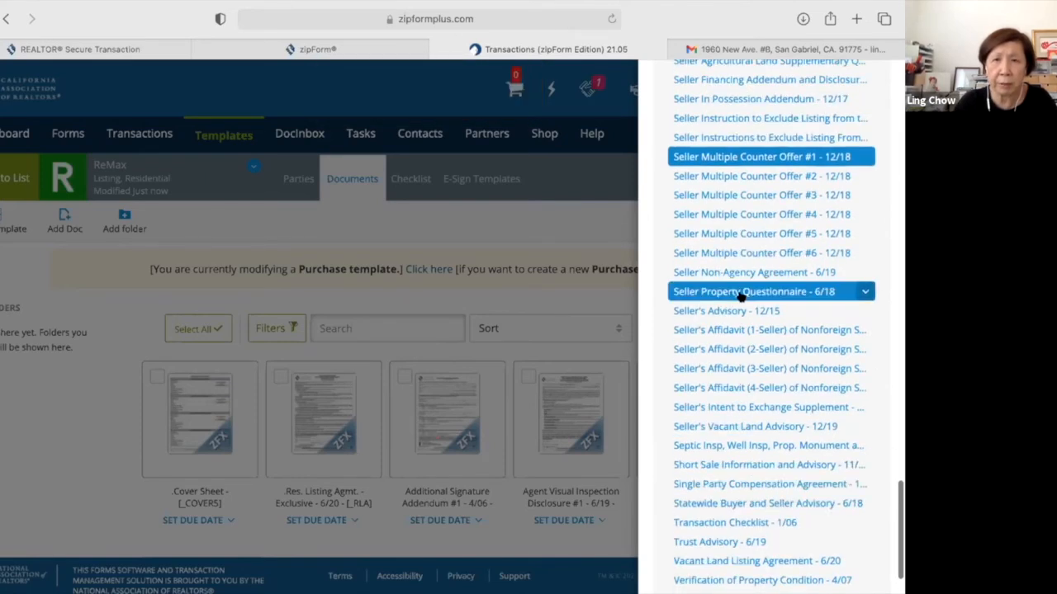
click(741, 295)
scroll(817, 429, down, 3)
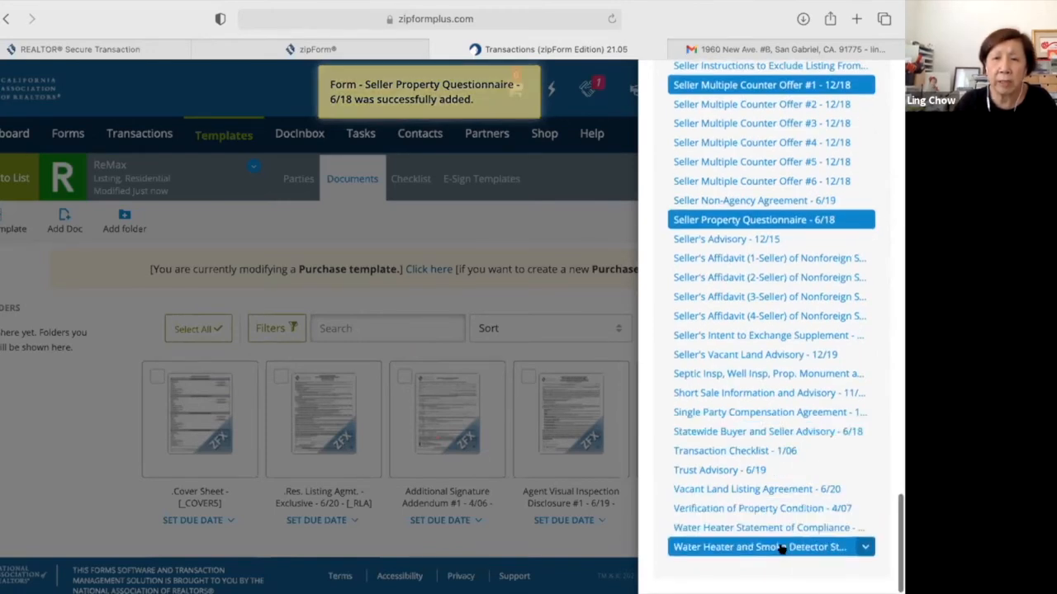
click(782, 549)
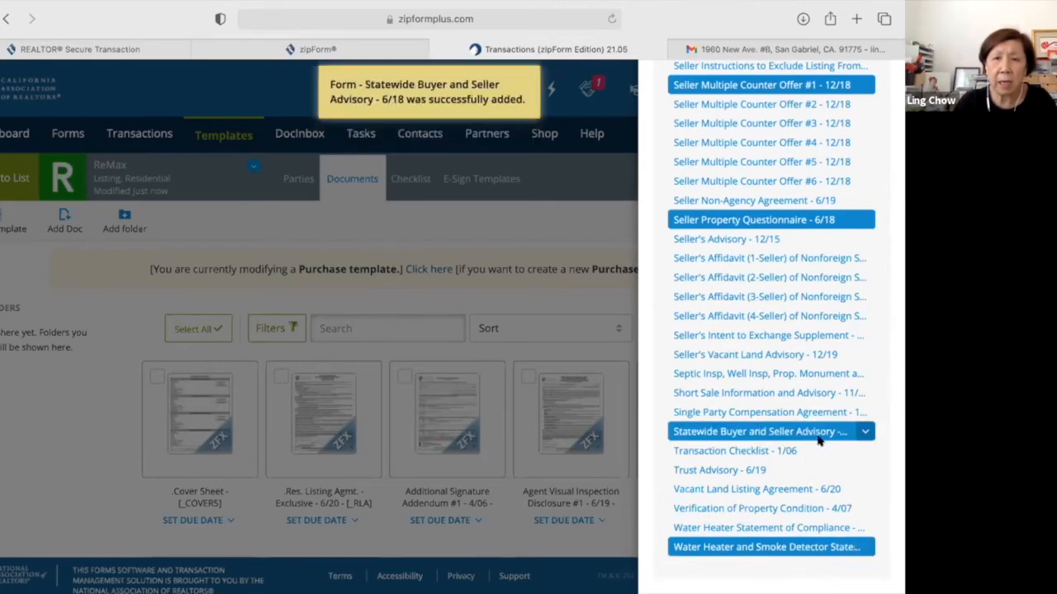
click(701, 456)
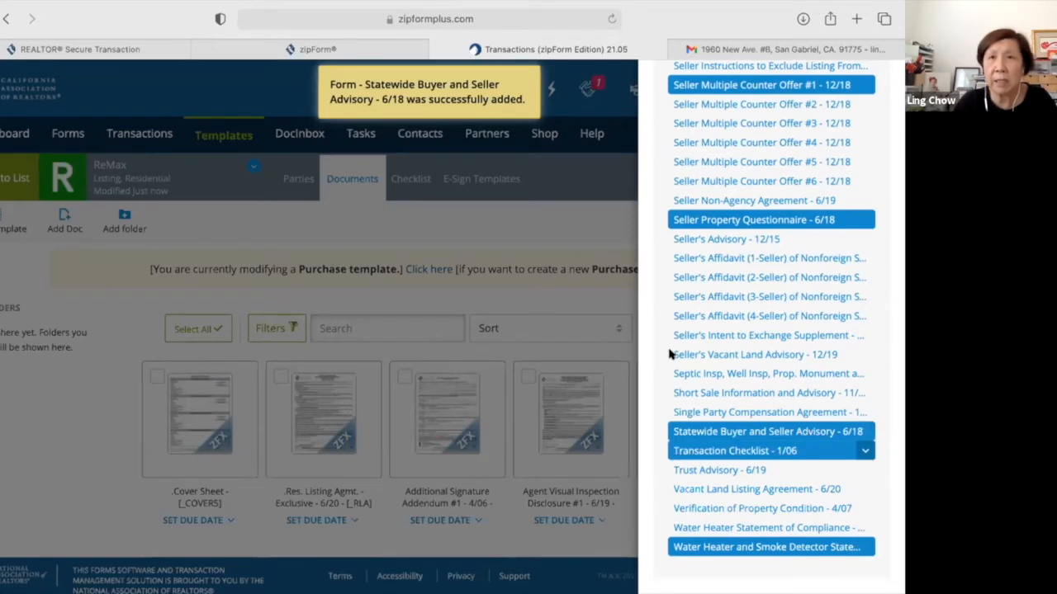
click(671, 355)
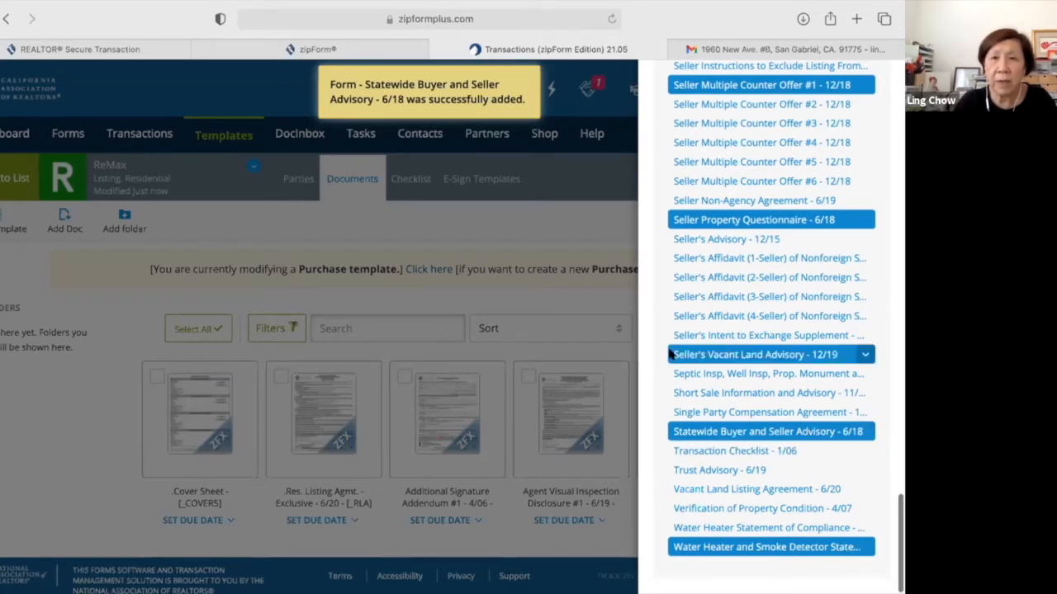
scroll(671, 354, up, 5)
scroll(670, 354, up, 15)
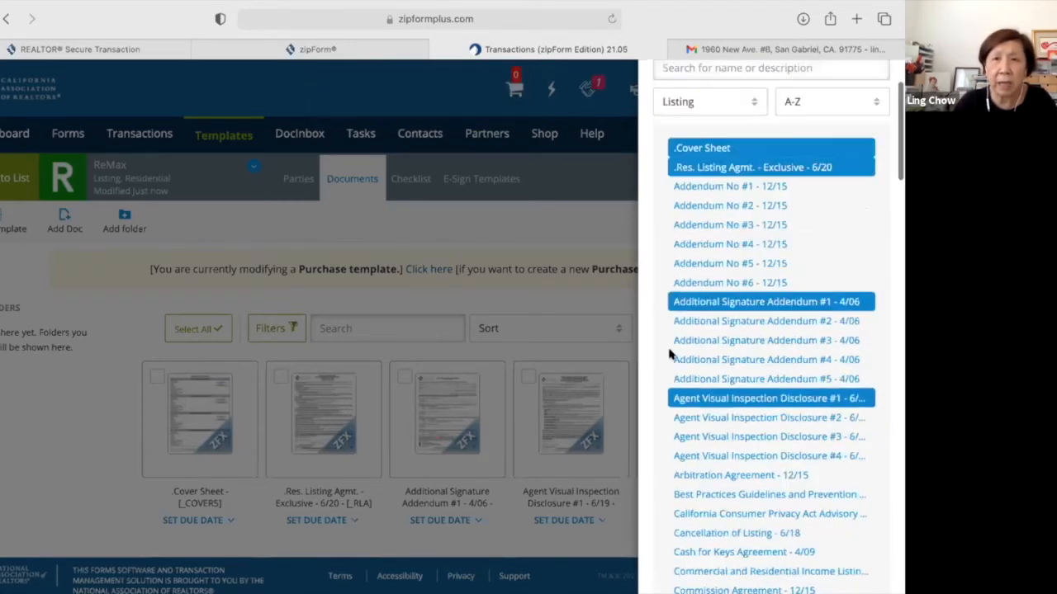
scroll(692, 175, up, 3)
Search the library for 'tds', add the Real Estate Transfer Disclosure Statement, and close the panel.
click(692, 178)
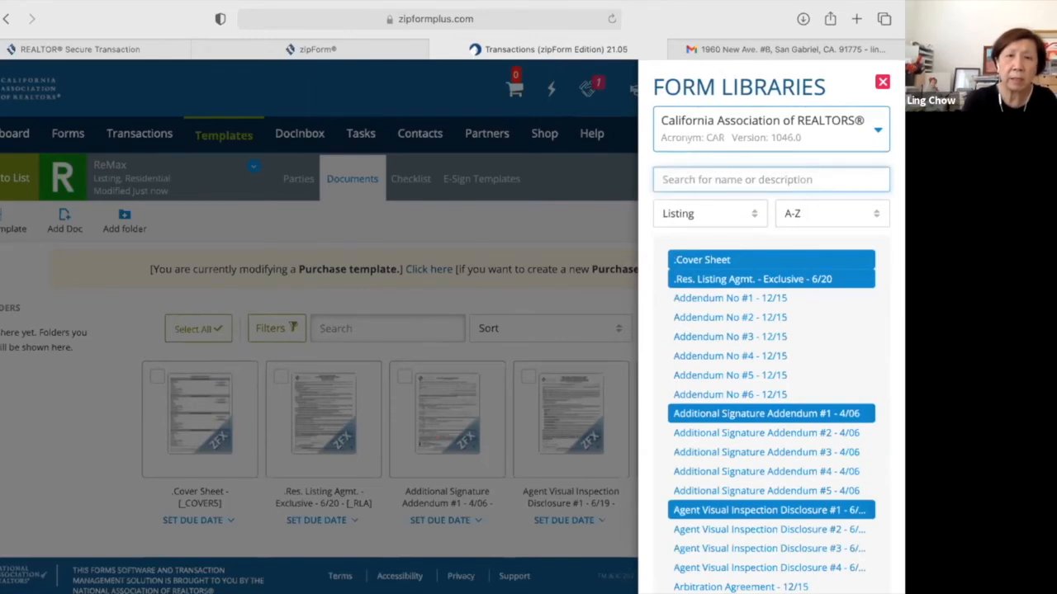
text(tds)
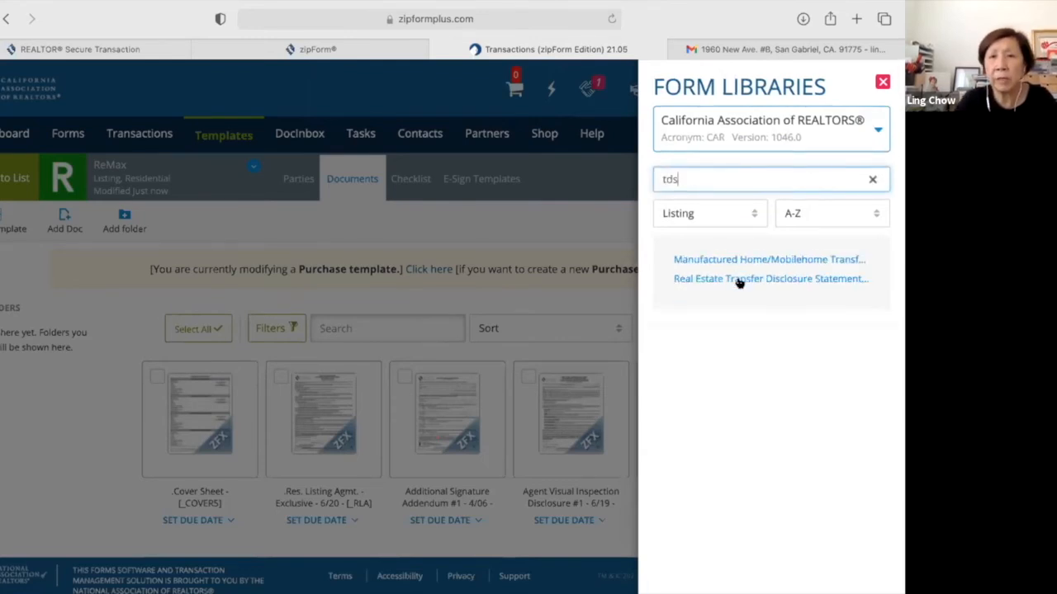
click(740, 280)
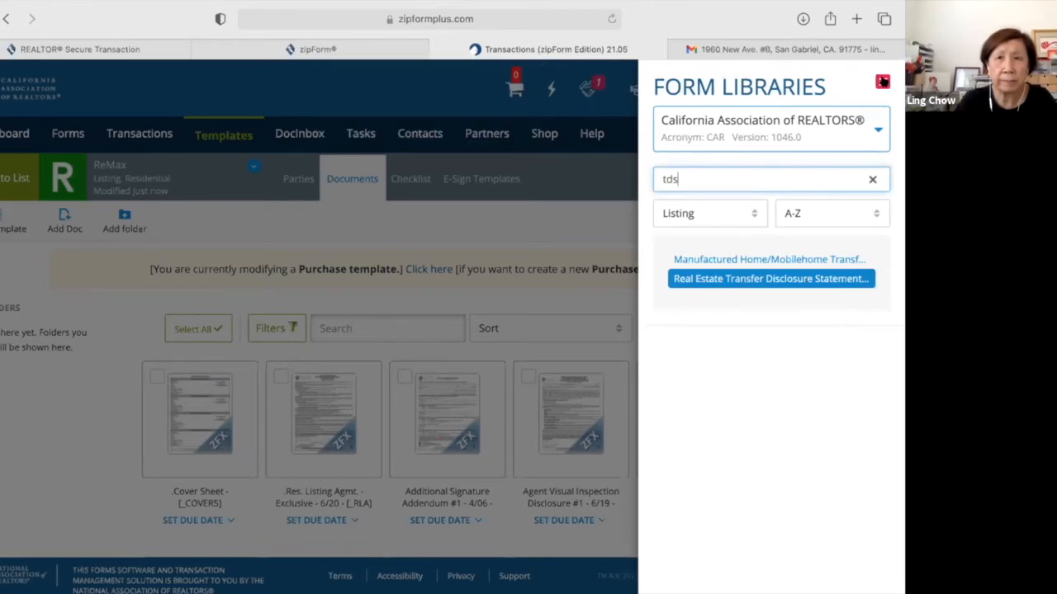
click(667, 366)
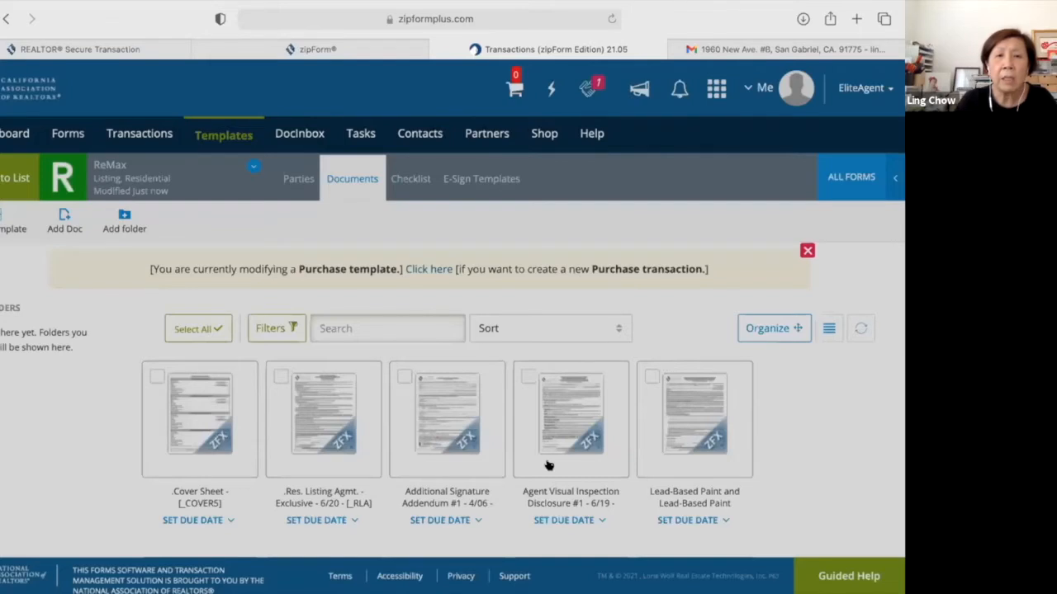
Review the ReMax template's added document cards, then go Back to List.
scroll(548, 467, down, 5)
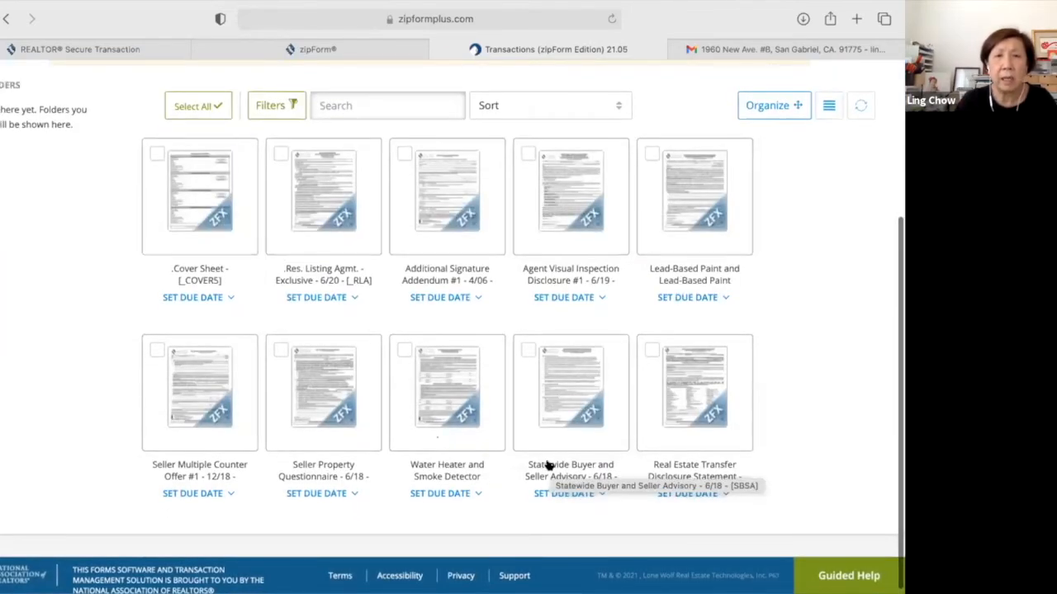
scroll(548, 466, down, 1)
scroll(547, 467, up, 5)
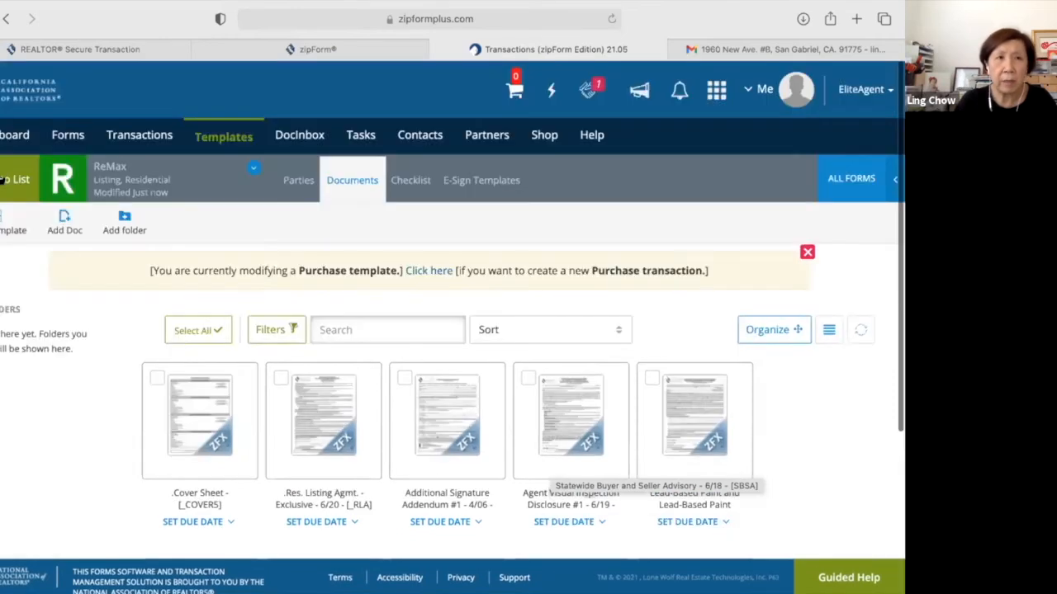
click(10, 179)
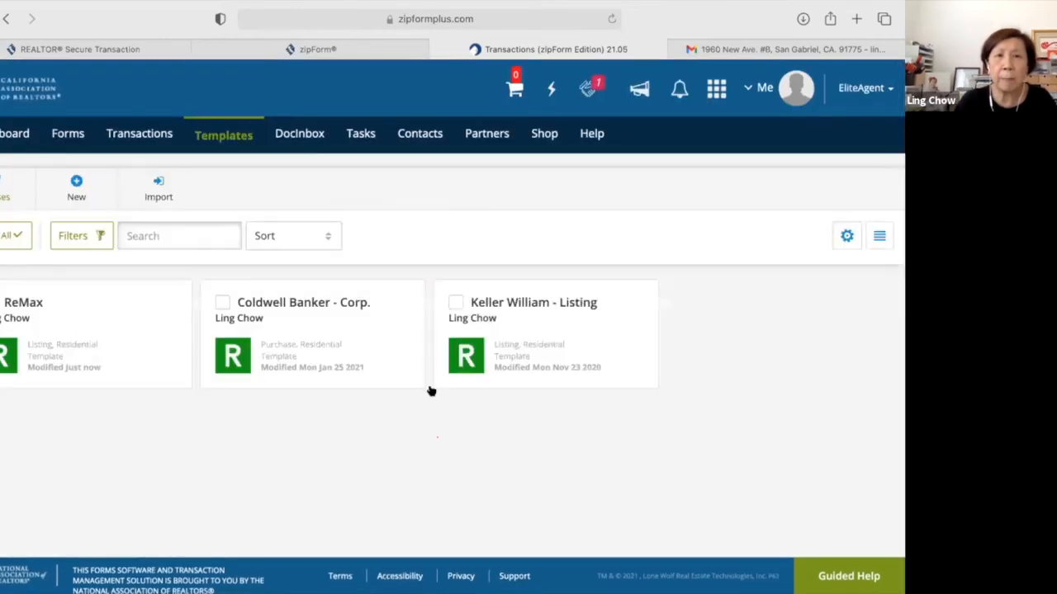
Open the ReMax template card and scroll through its ten CAR listing forms.
mouse_move(36, 312)
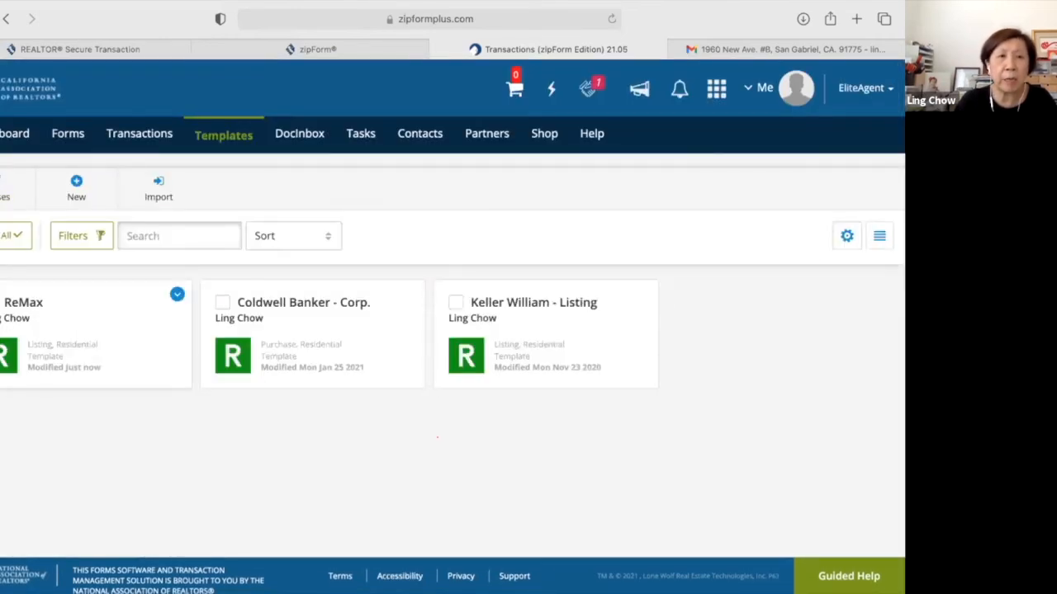
click(27, 303)
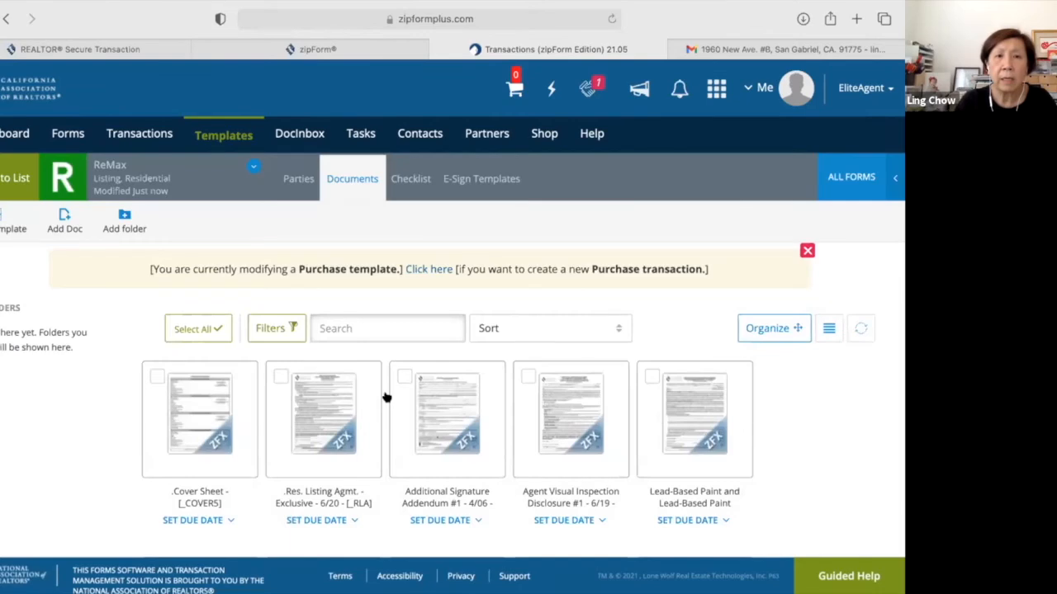
scroll(387, 398, down, 4)
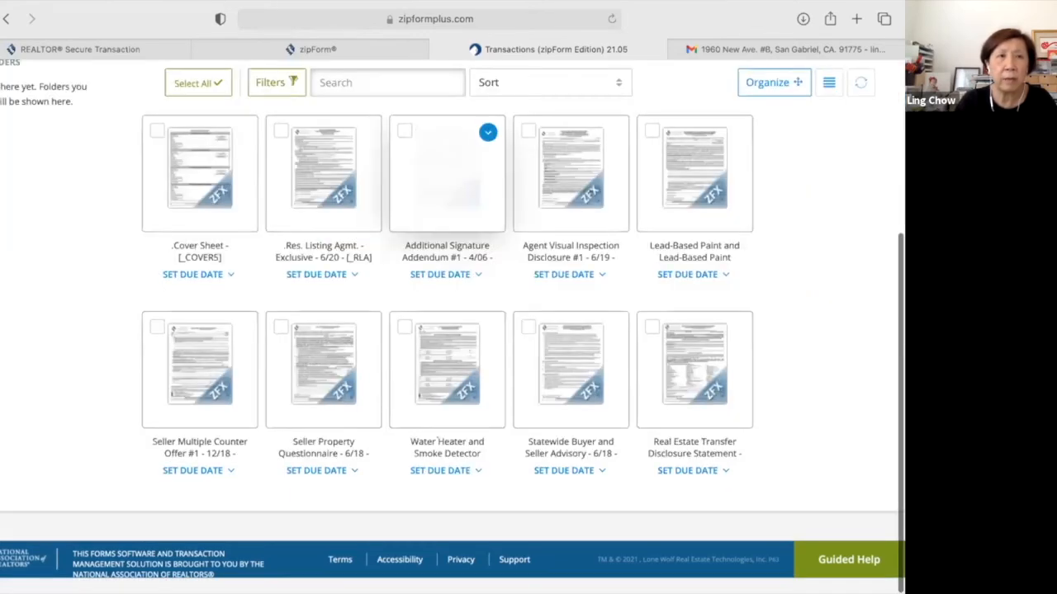
scroll(4, 152, up, 4)
Leave the templates list for the Transactions tab and start a New transaction.
click(5, 159)
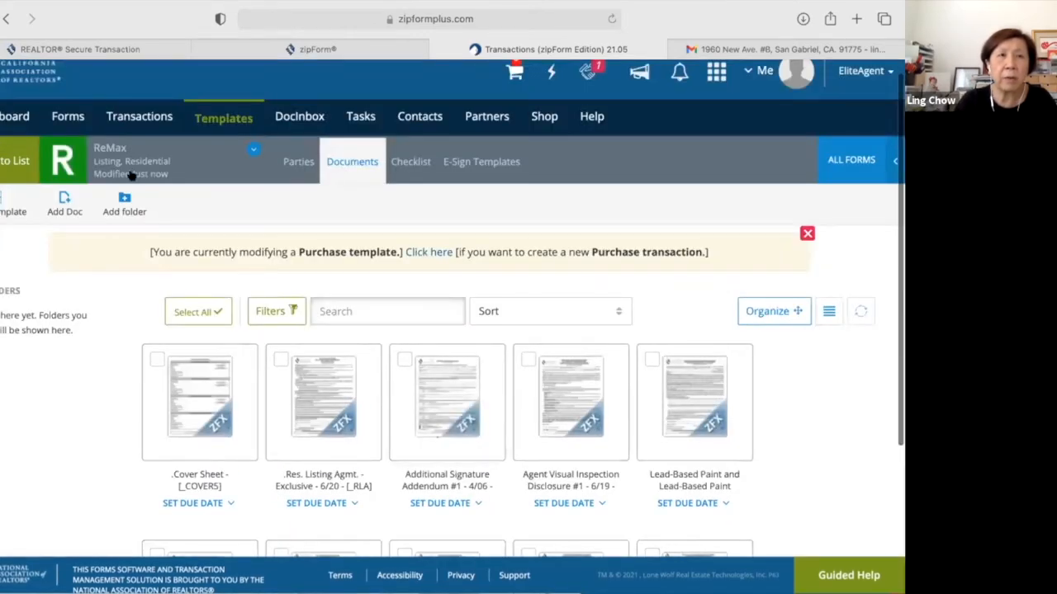
click(146, 132)
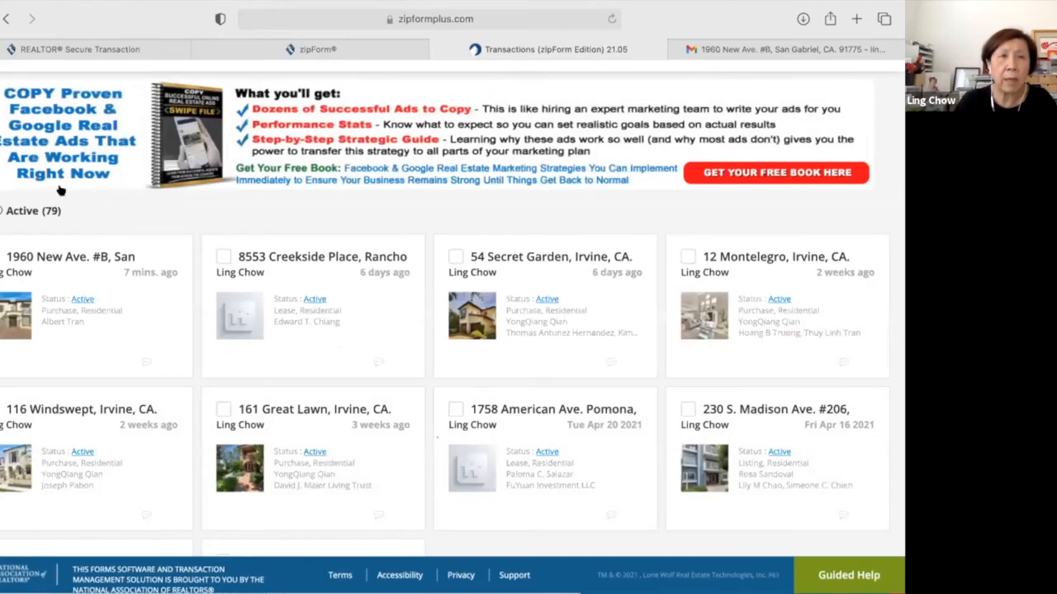
scroll(157, 264, up, 3)
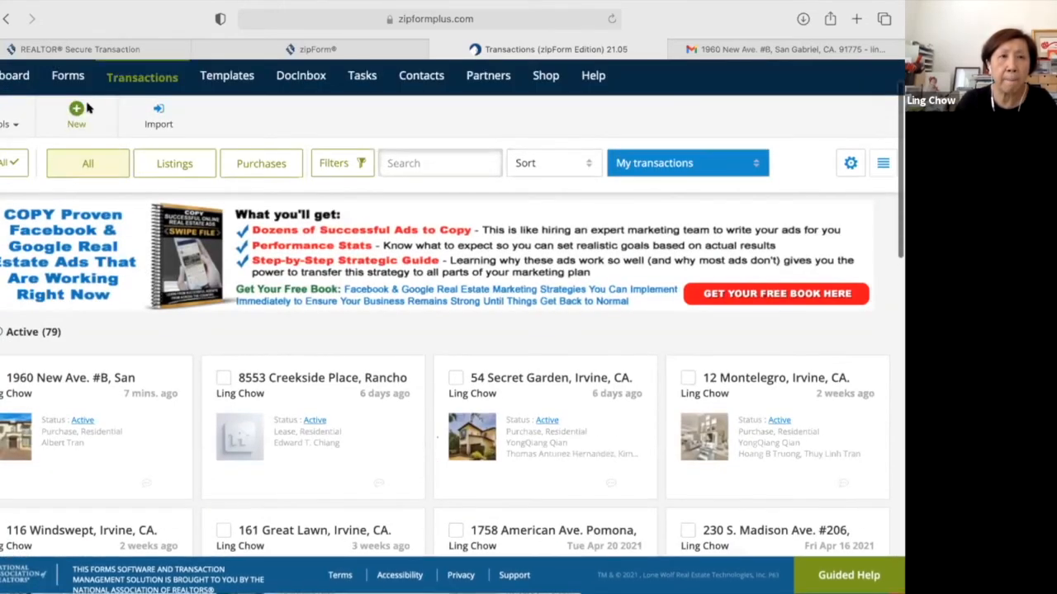
click(86, 108)
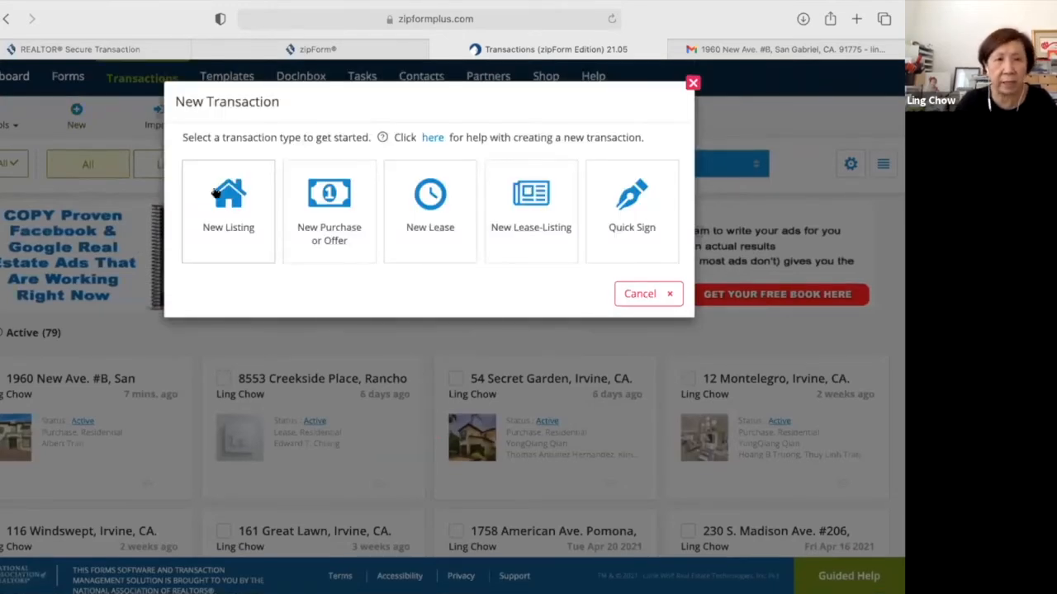
Start a New Listing and enter the San Gabriel, CA property address as its name.
click(395, 219)
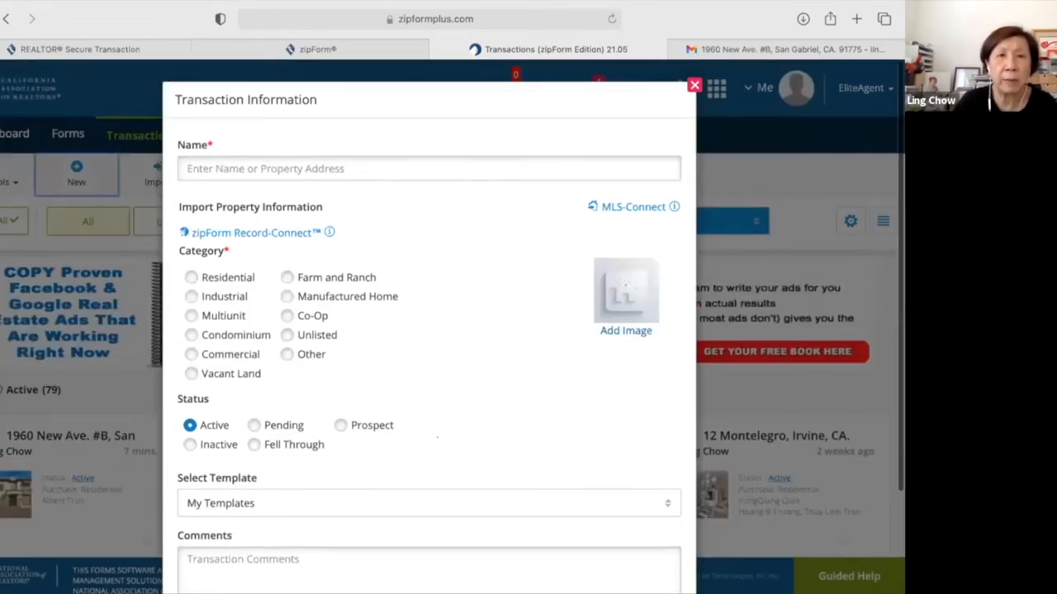
click(341, 169)
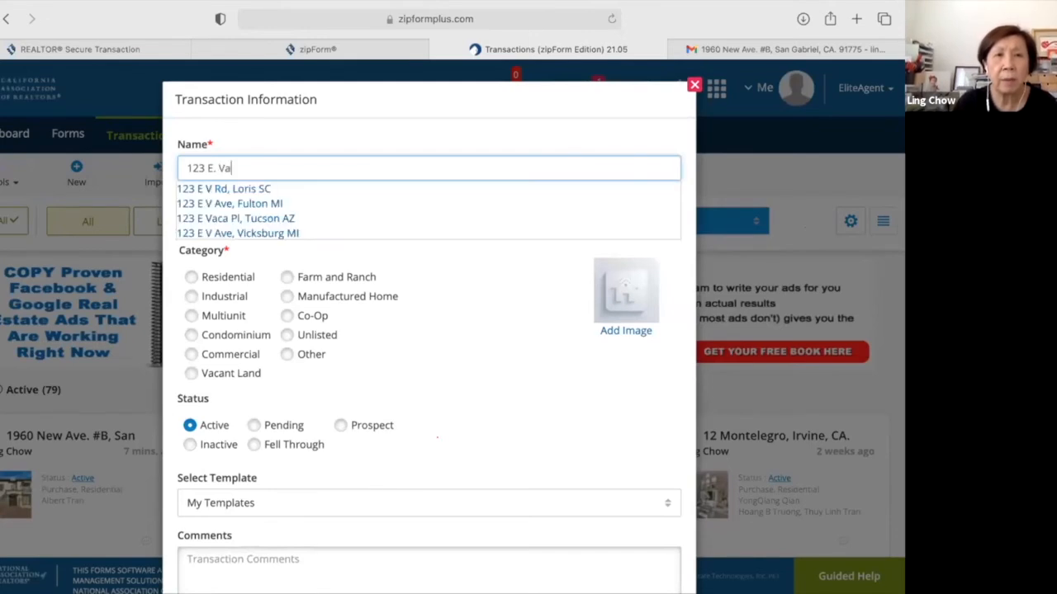
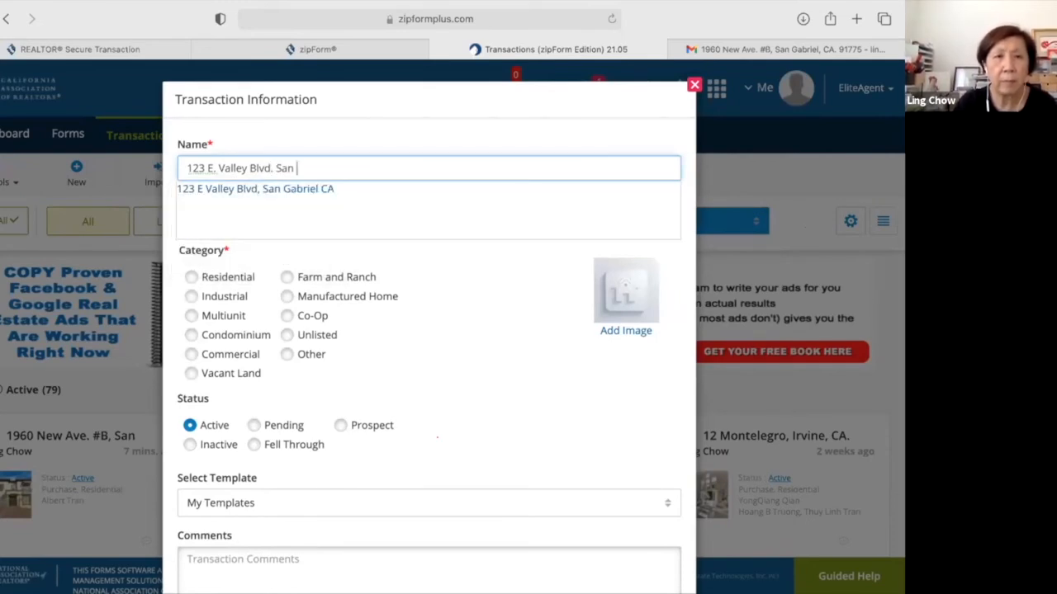
click(343, 189)
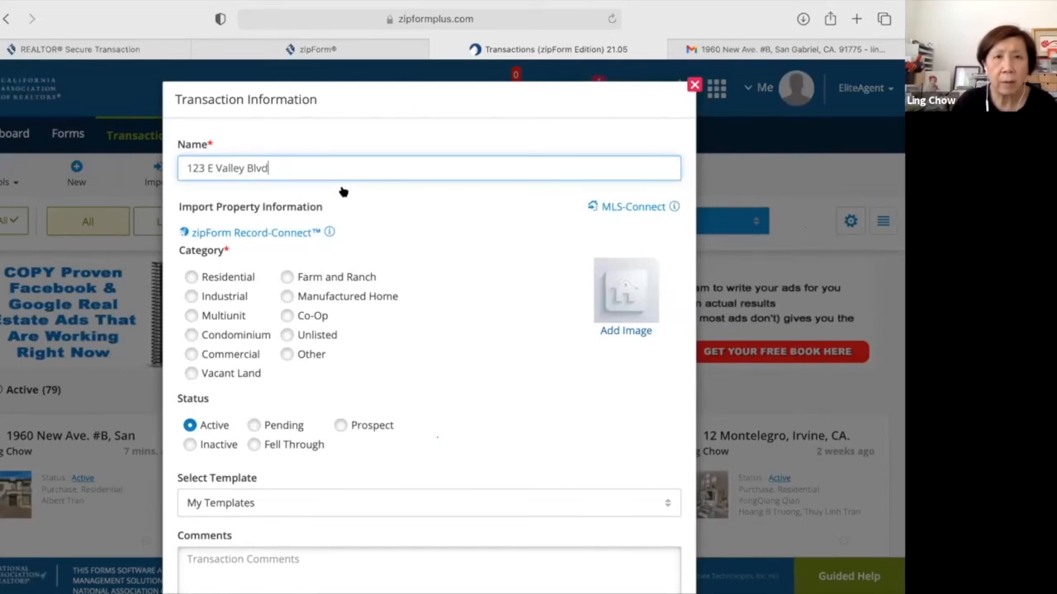
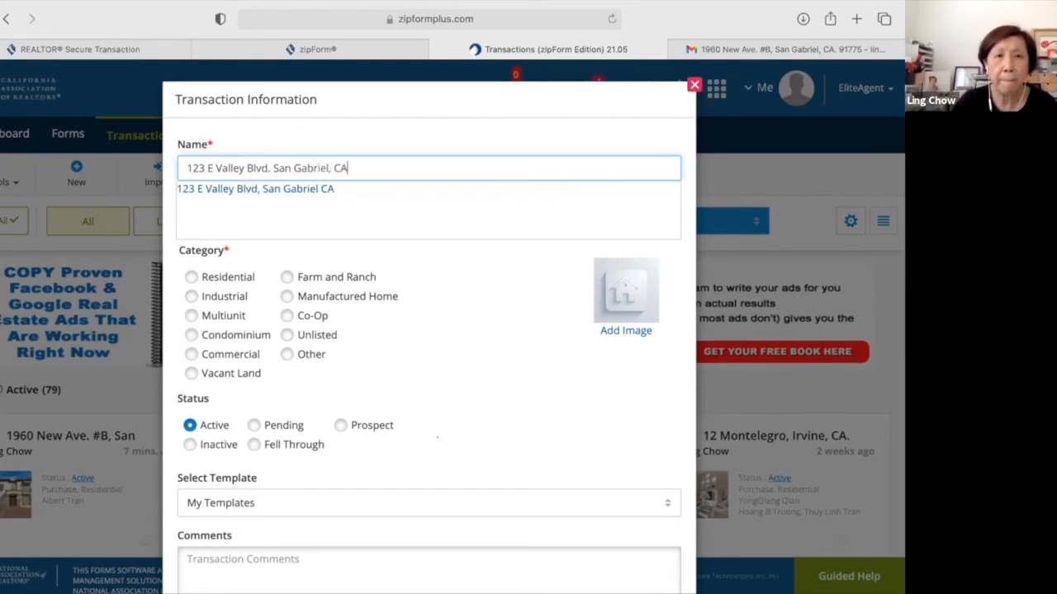
Set it to Residential, base it on the Personal - ReMax template, and save.
click(194, 278)
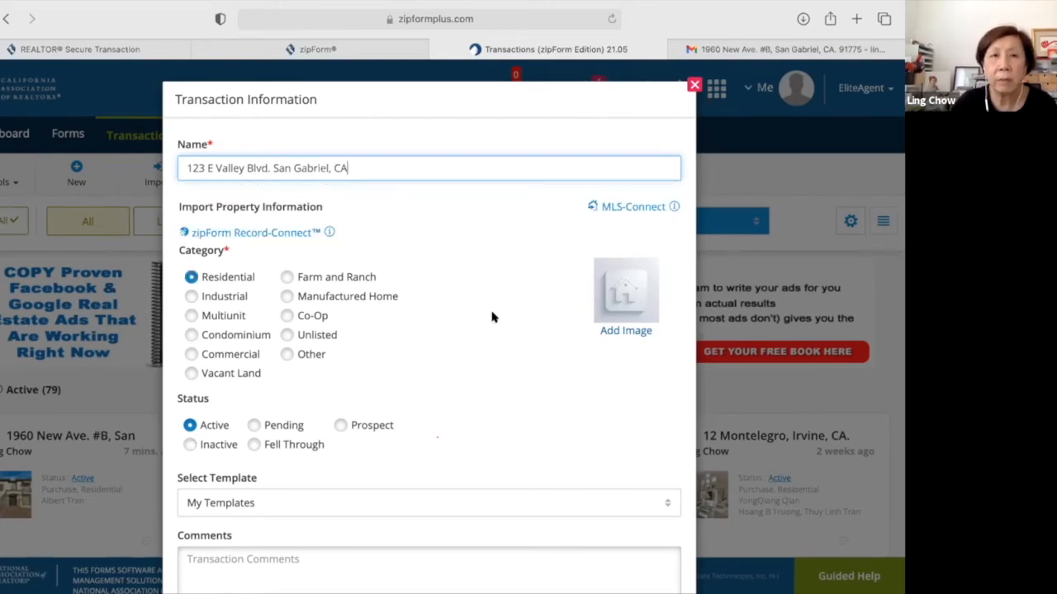
scroll(492, 317, down, 3)
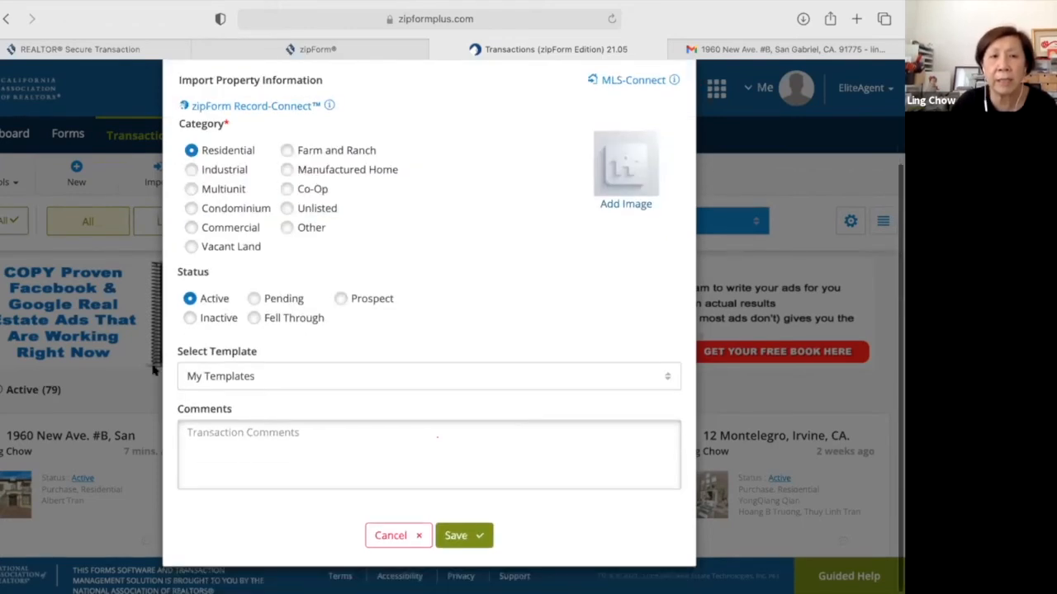
click(668, 382)
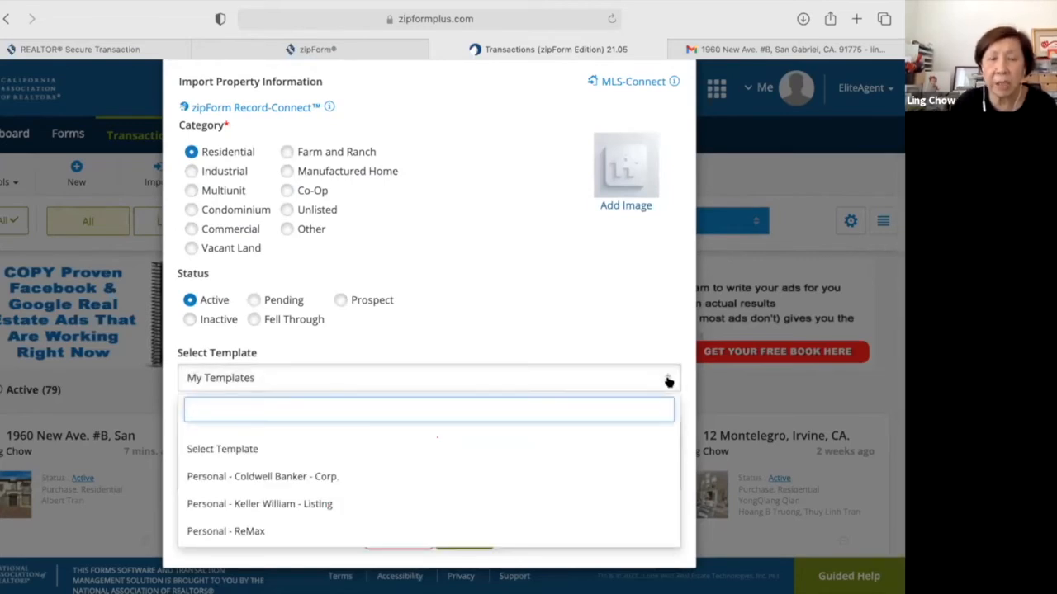
click(318, 533)
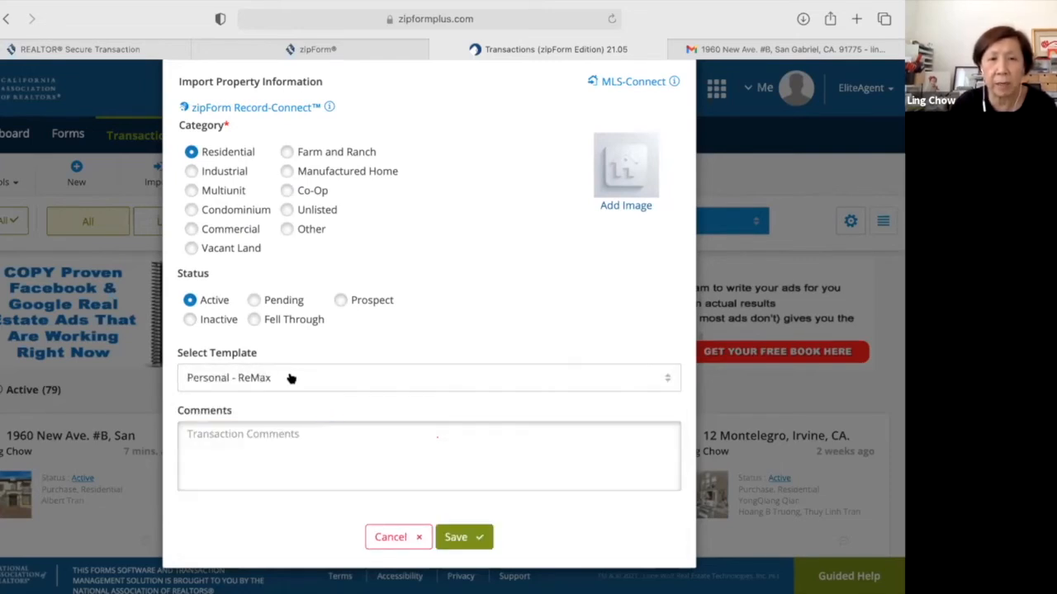
click(454, 538)
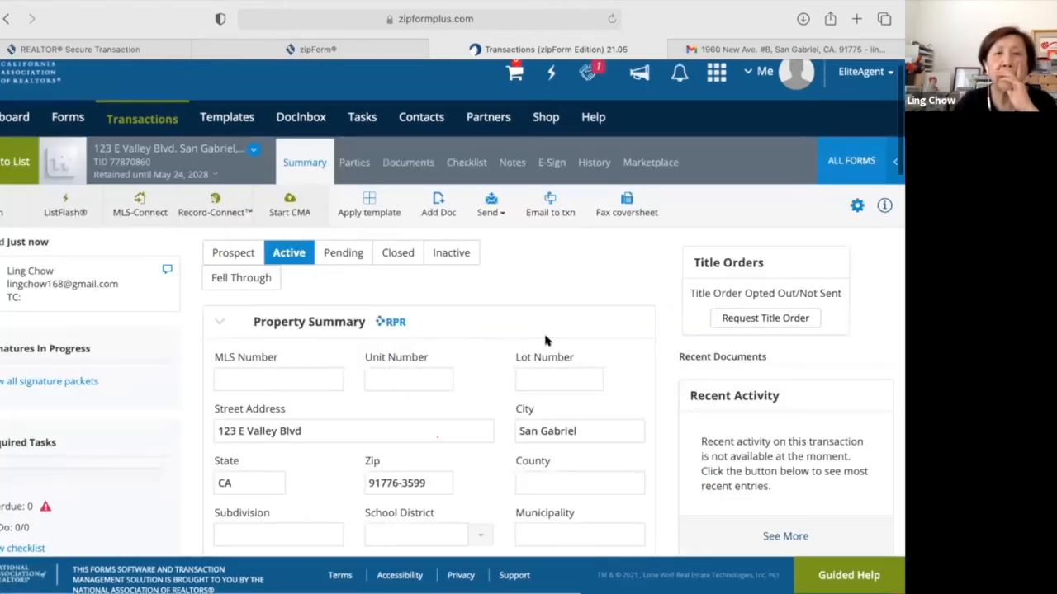
click(407, 162)
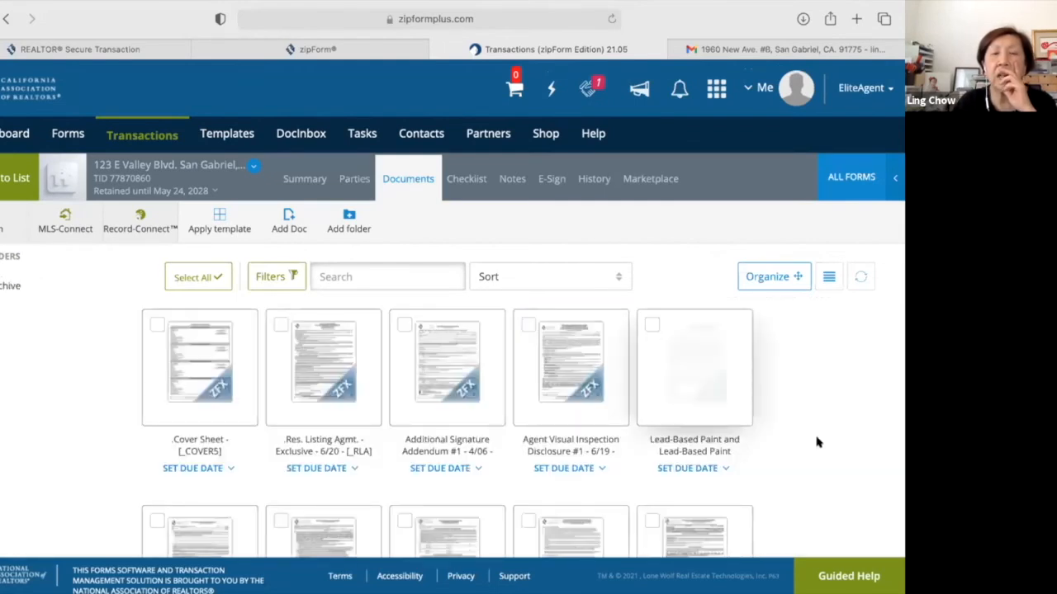
scroll(817, 443, down, 3)
scroll(816, 442, down, 5)
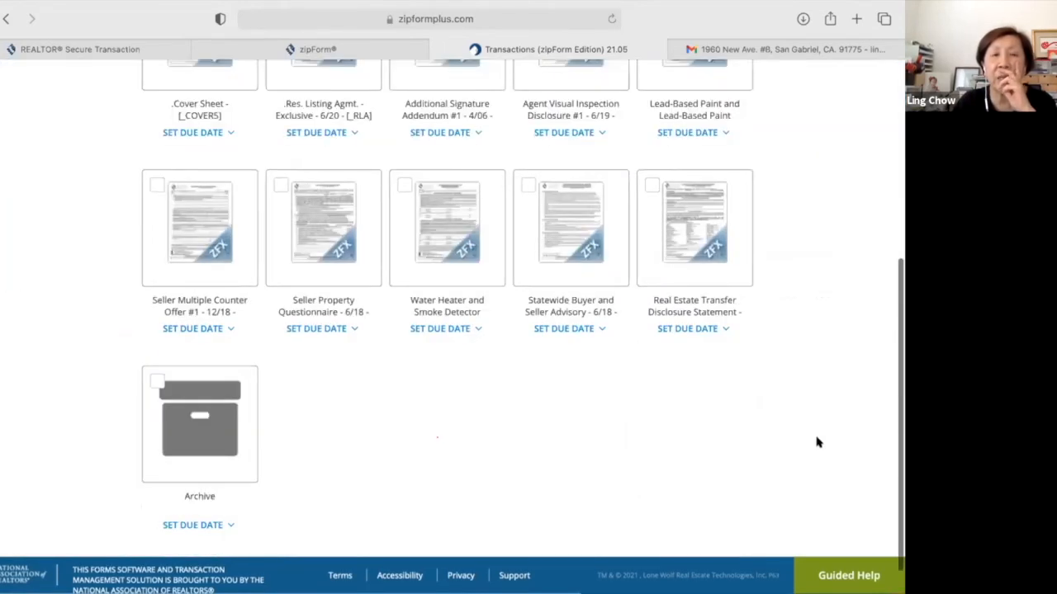
scroll(816, 443, up, 5)
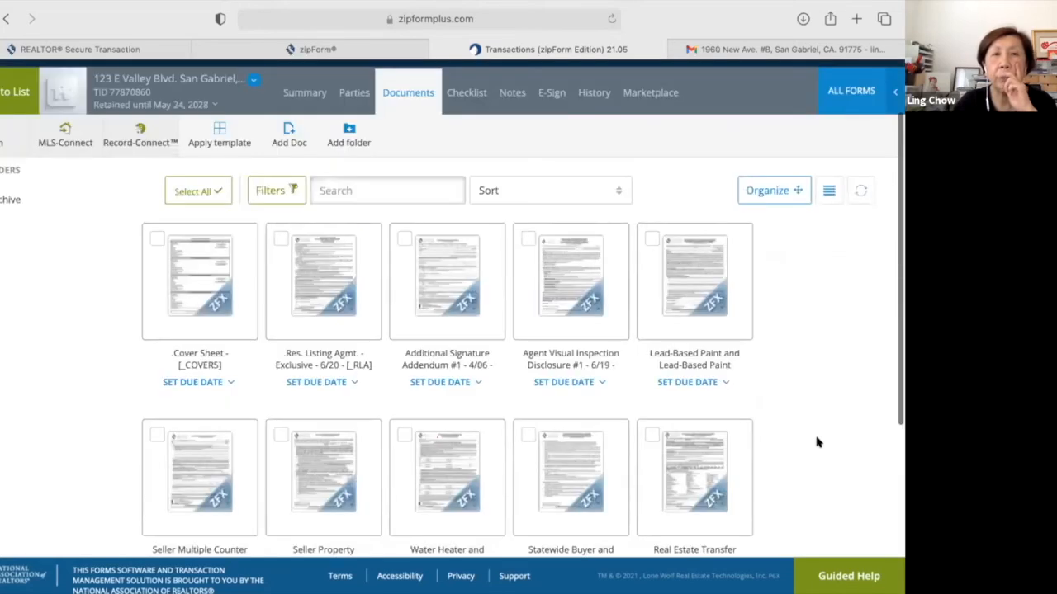
scroll(817, 443, up, 1)
scroll(816, 442, down, 1)
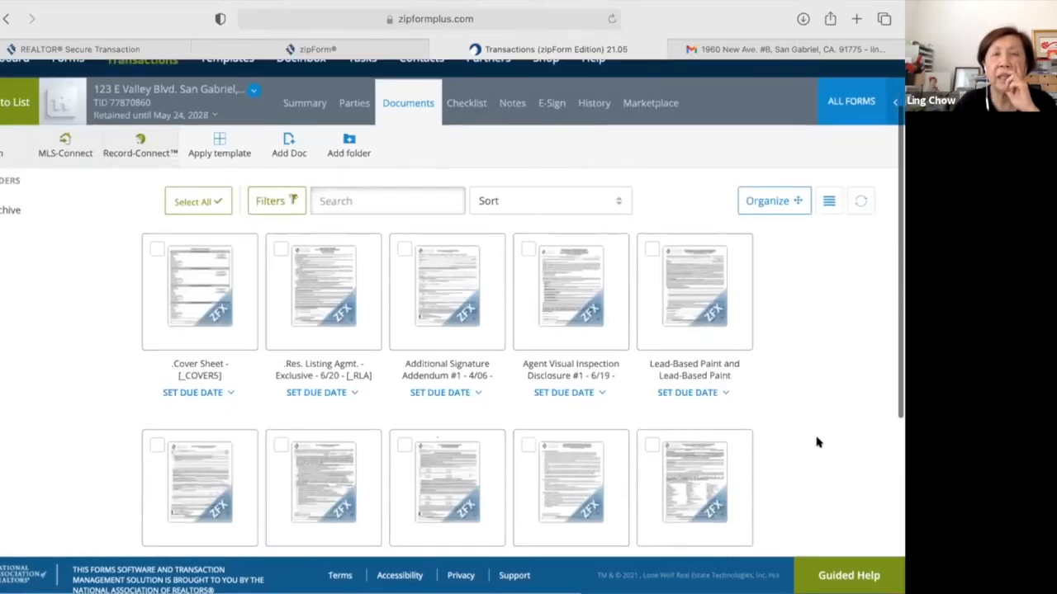
scroll(816, 442, up, 2)
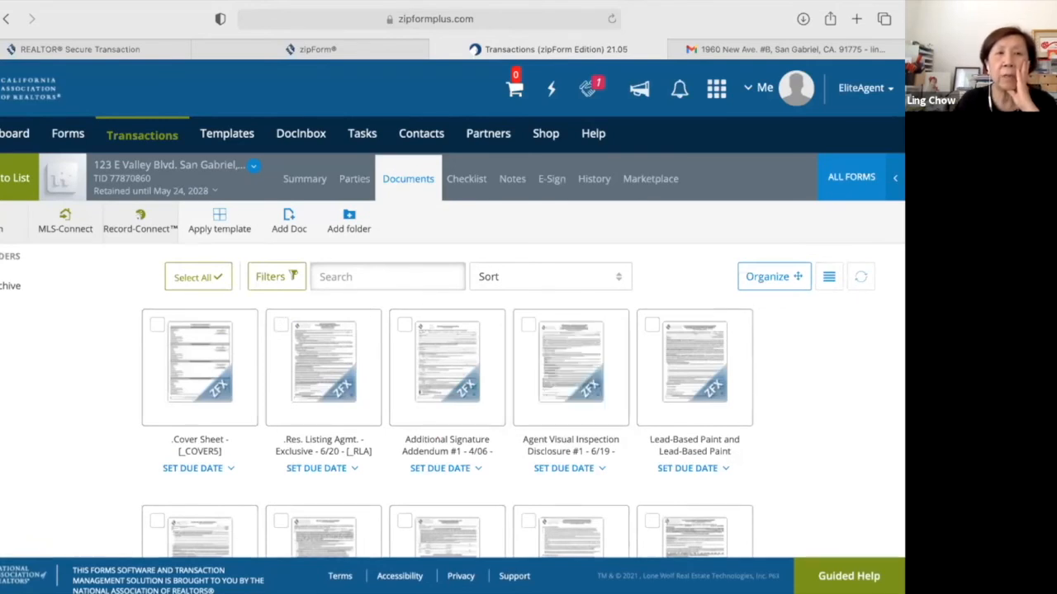
Go through Templates back to the Dashboard and bring up the DocInbox menu.
click(209, 141)
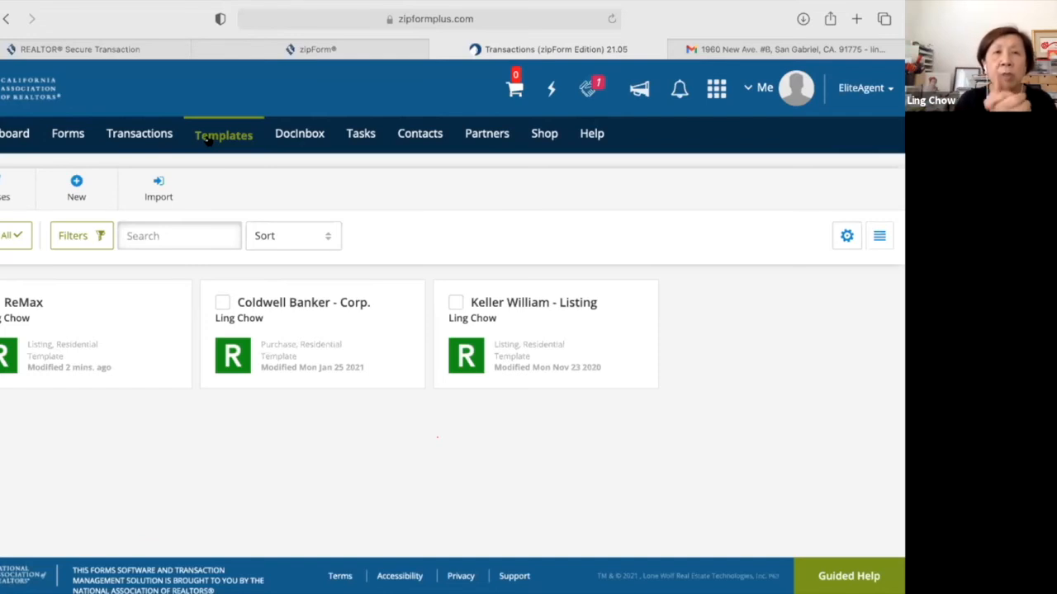
click(16, 137)
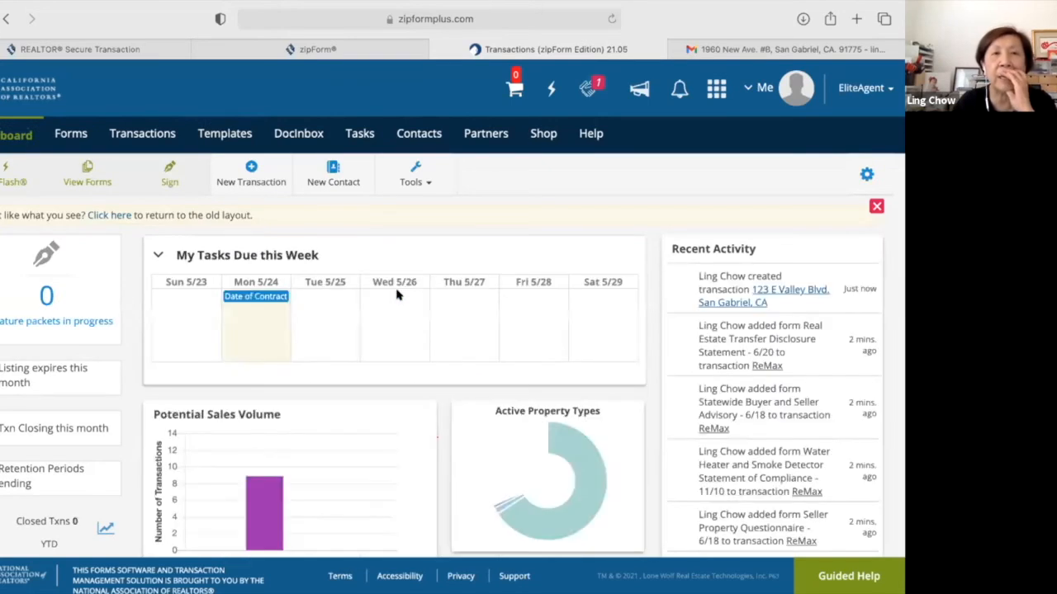
click(298, 140)
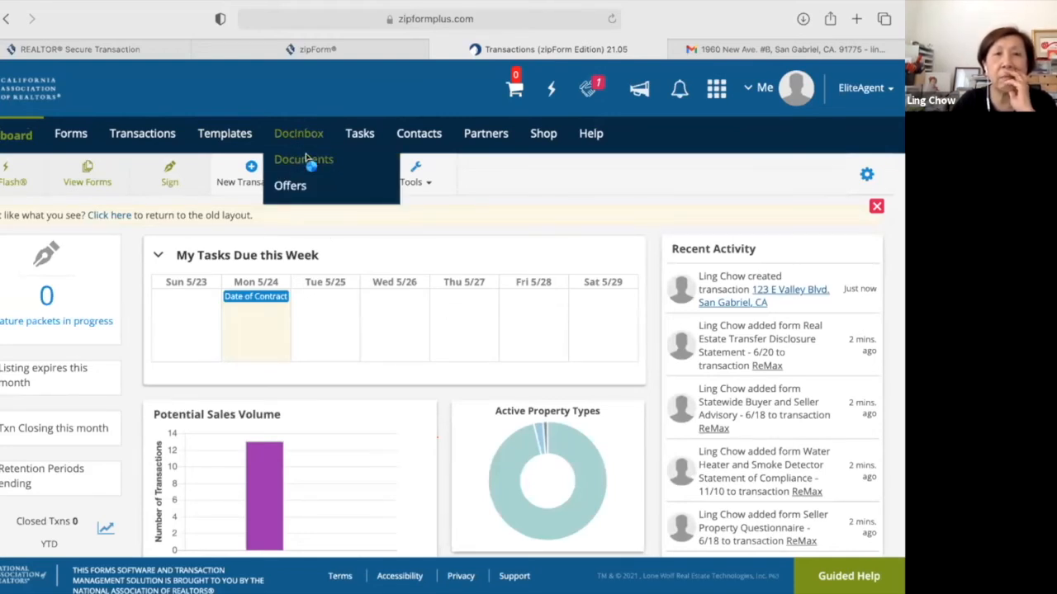
Open DocInbox > Documents and copy the My Inbox e-mail address.
click(306, 161)
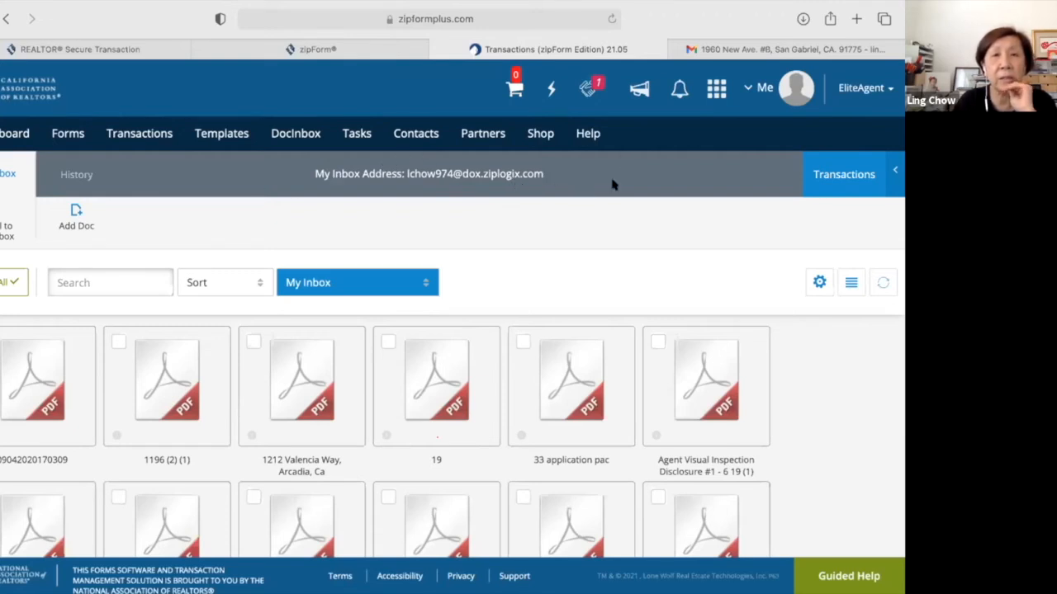
triple_click(428, 176)
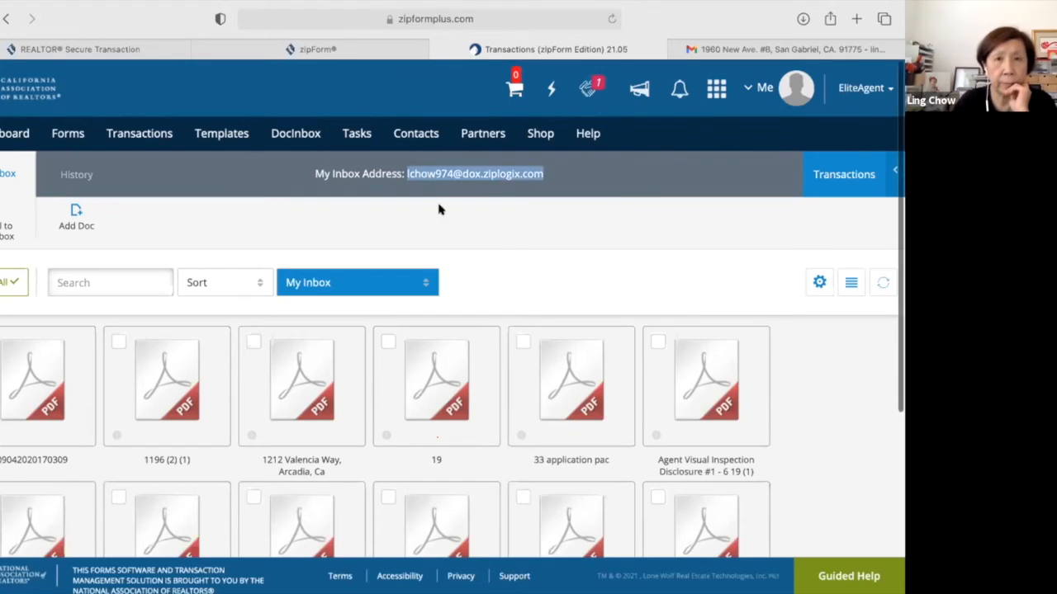
right_click(446, 221)
click(458, 223)
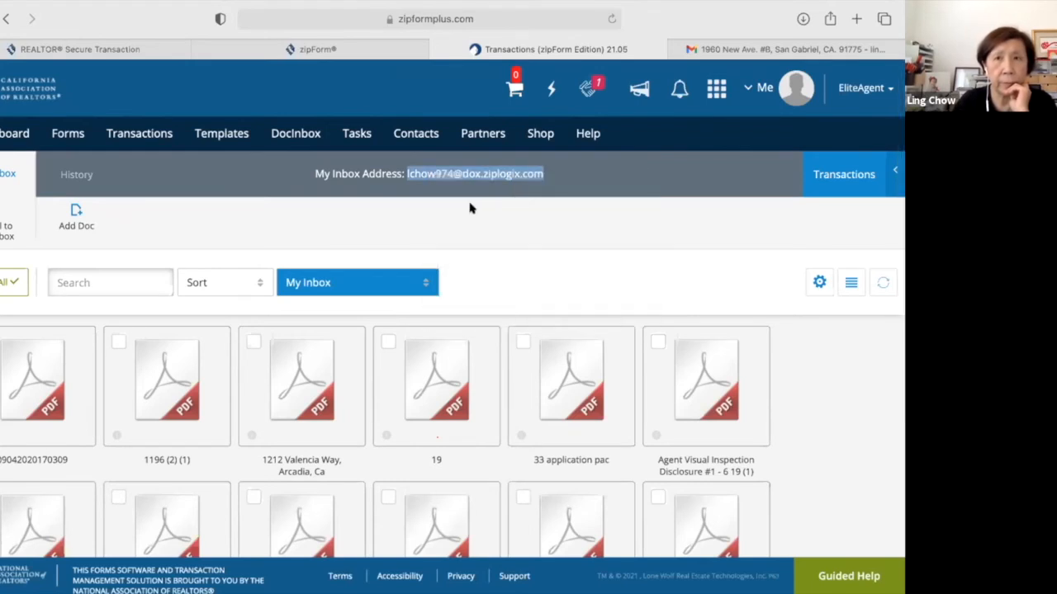
In Gmail, open and read the 'Signed Documents Ready' email.
click(725, 49)
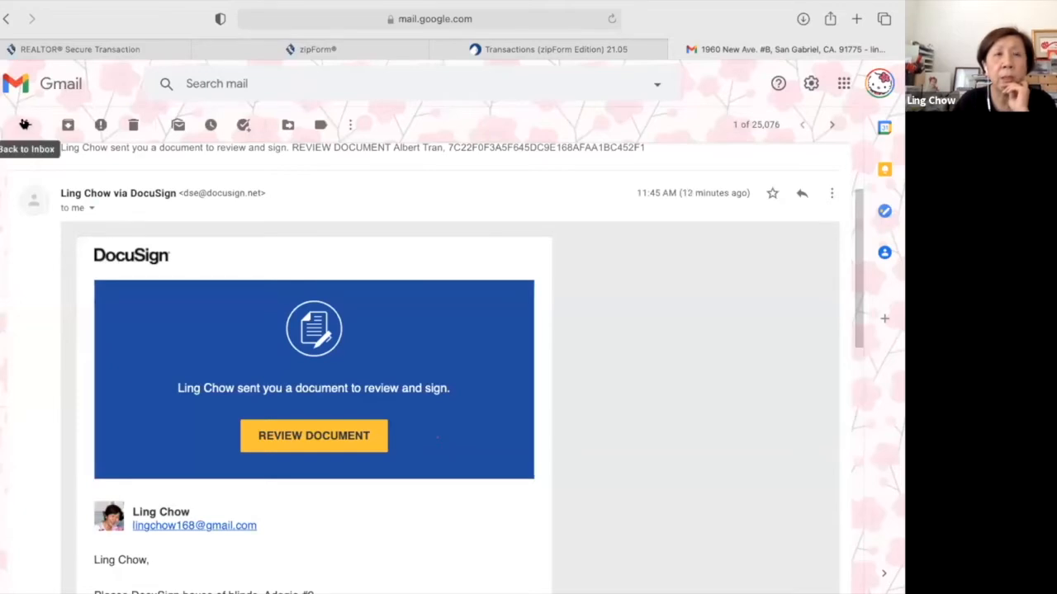
click(25, 124)
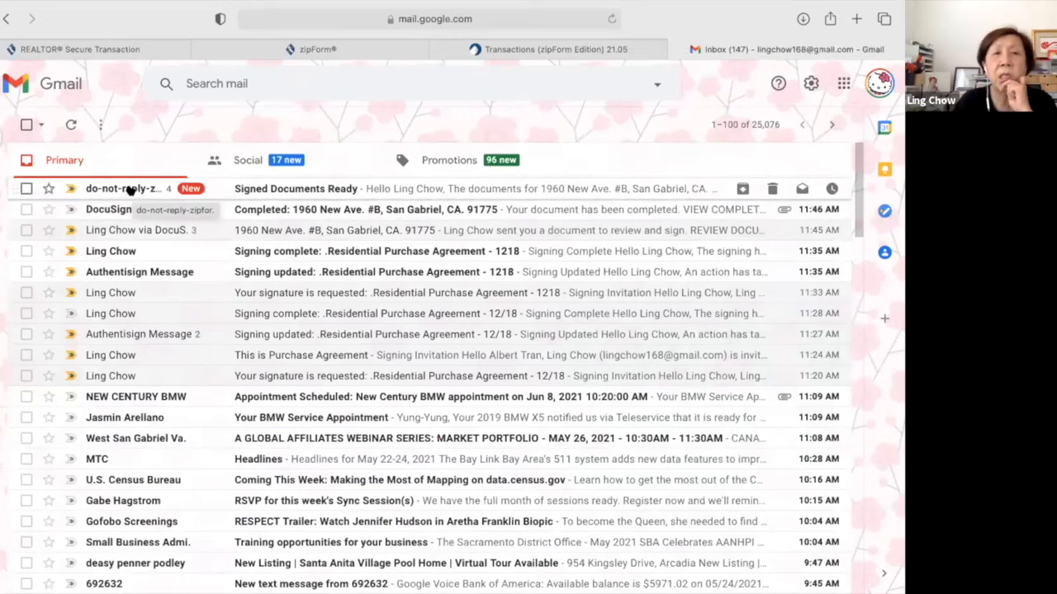
click(130, 189)
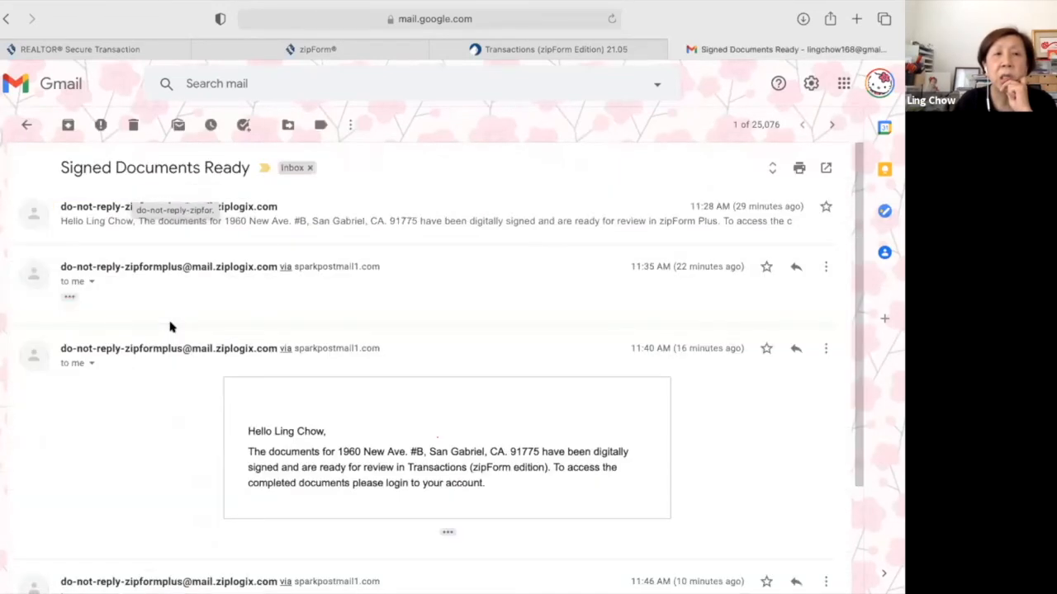
scroll(170, 327, down, 2)
scroll(170, 327, down, 1)
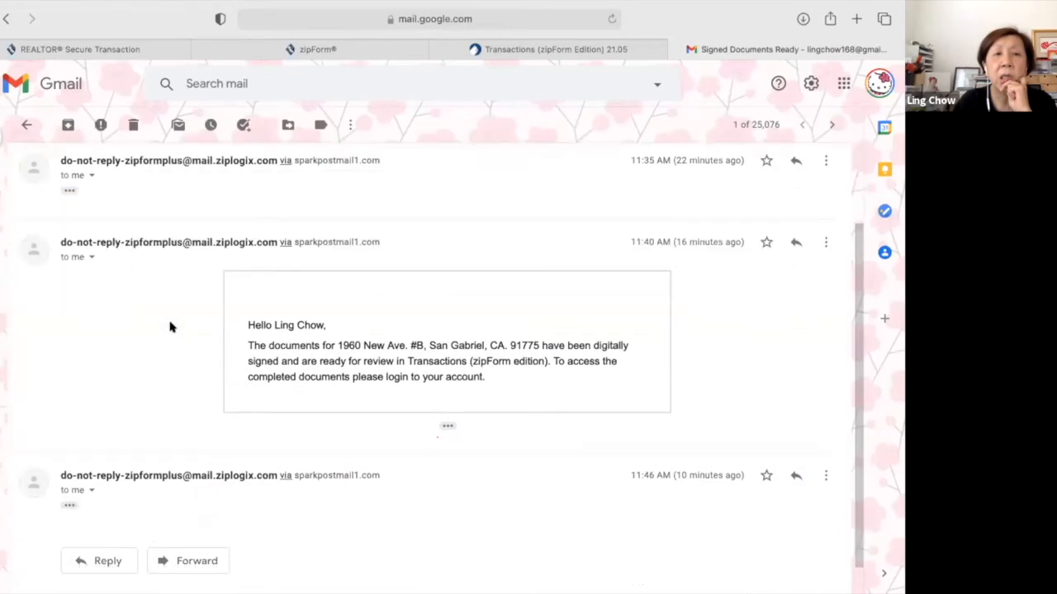
scroll(157, 363, down, 1)
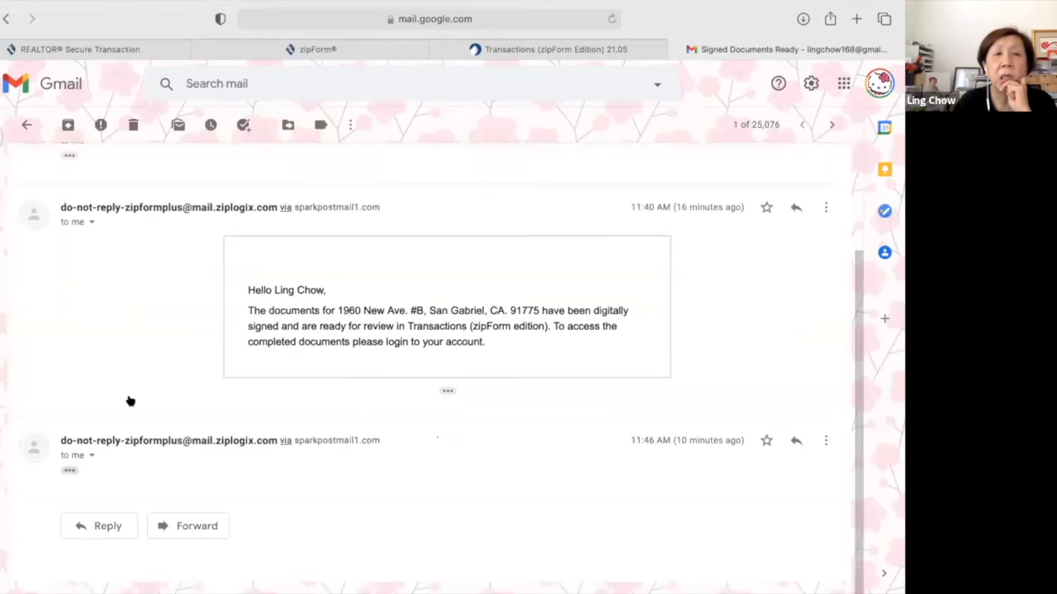
scroll(128, 400, down, 2)
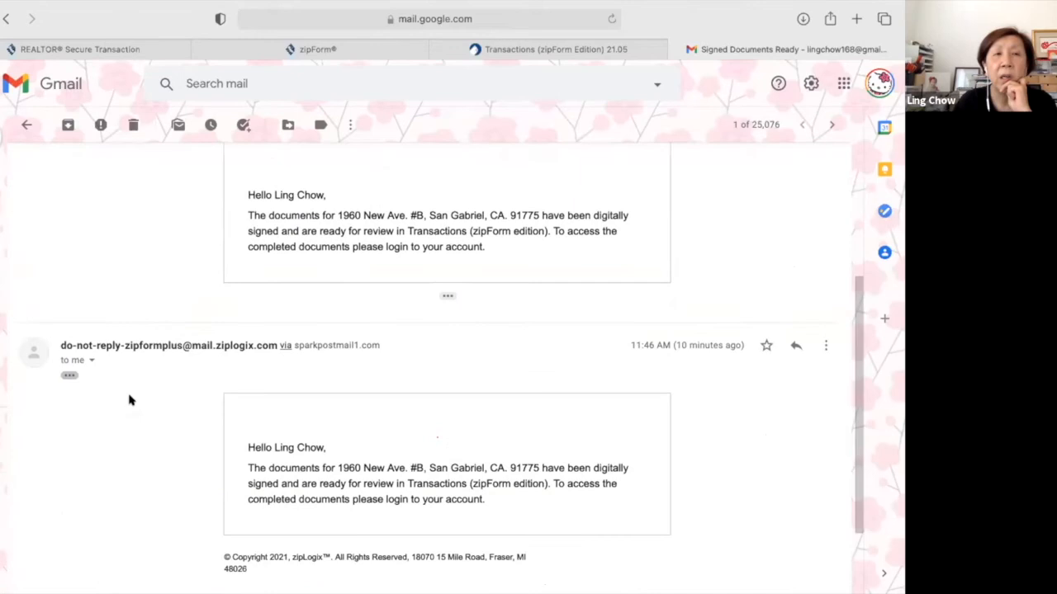
scroll(129, 400, down, 2)
scroll(129, 401, up, 5)
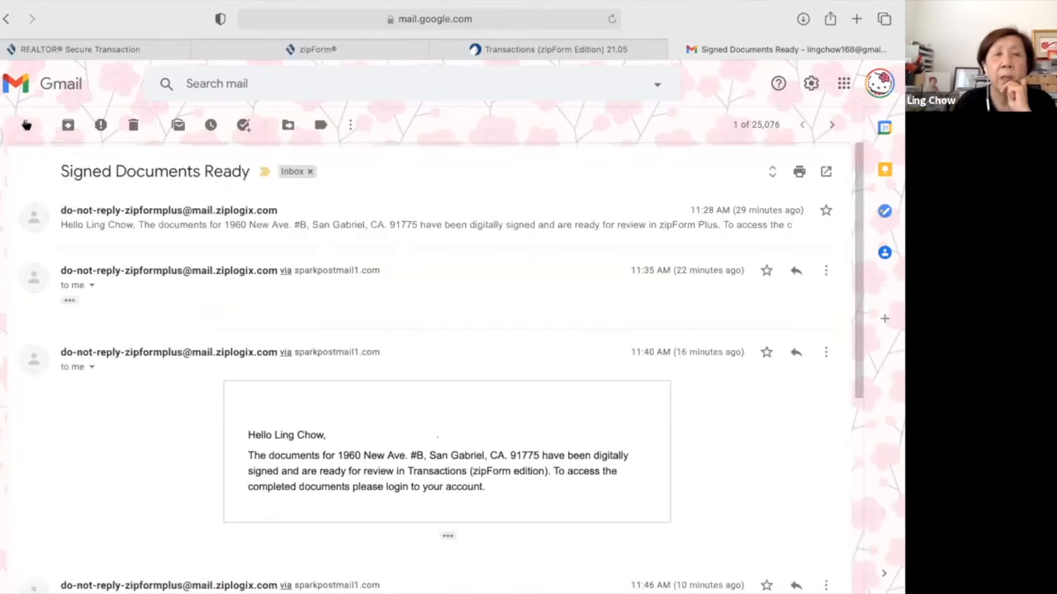
Read the Residential Purchase Agreement signing-complete email, then return to the inbox.
click(18, 120)
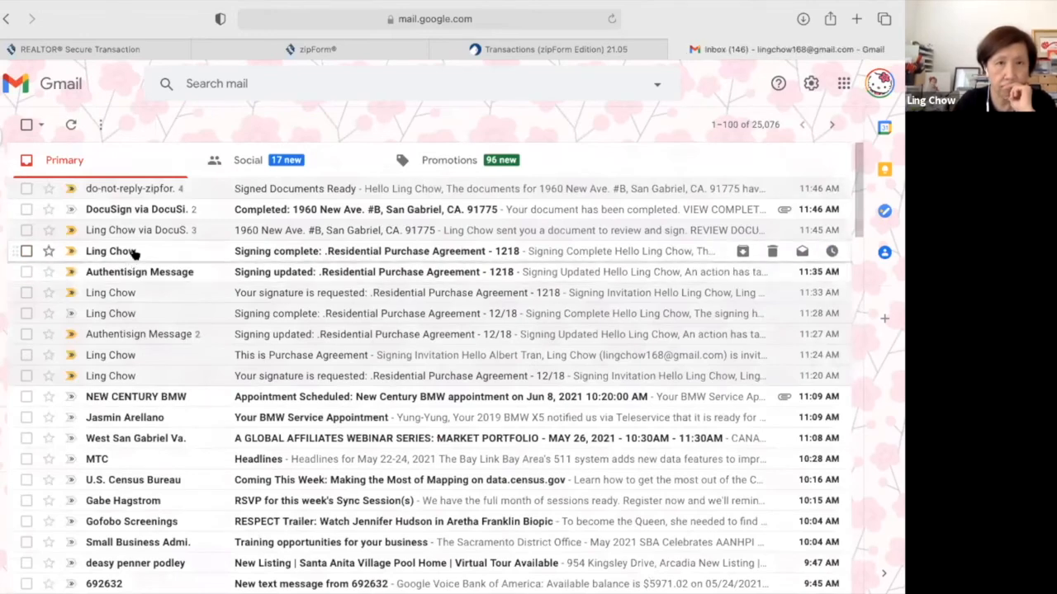
click(136, 252)
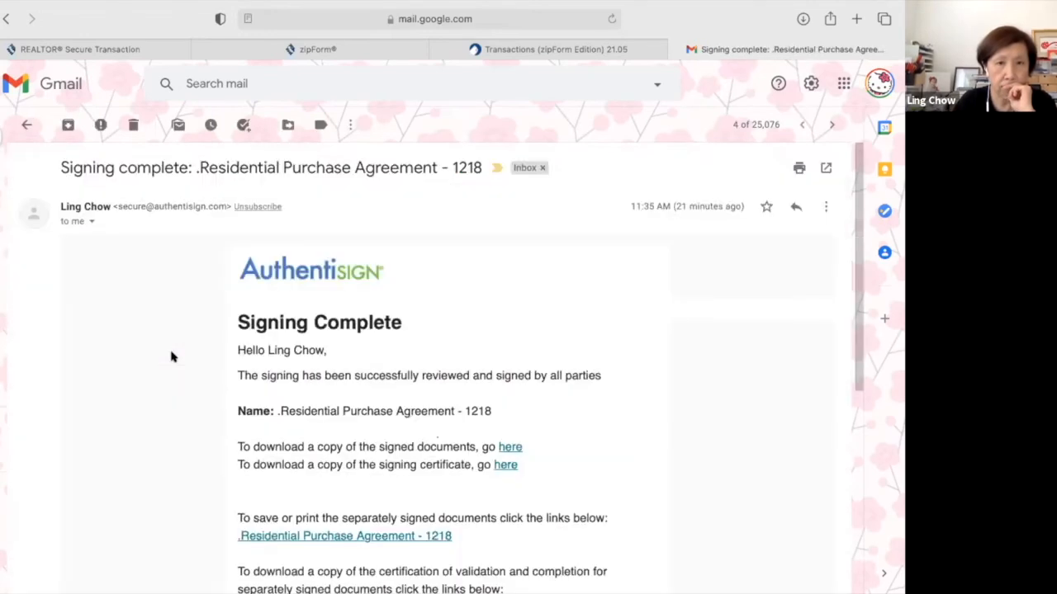
scroll(59, 135, down, 3)
scroll(25, 123, up, 3)
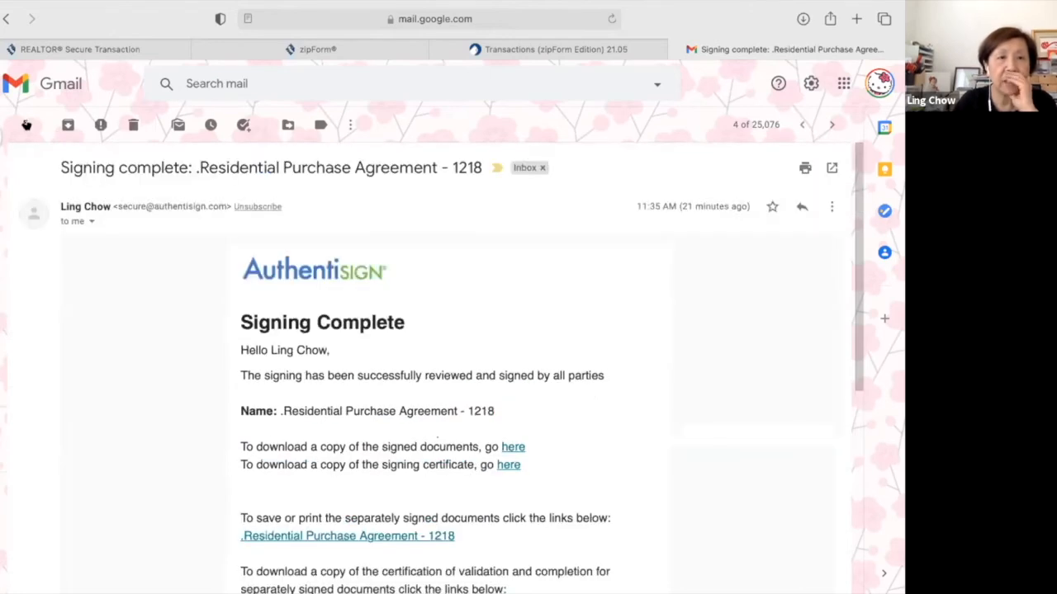
click(26, 124)
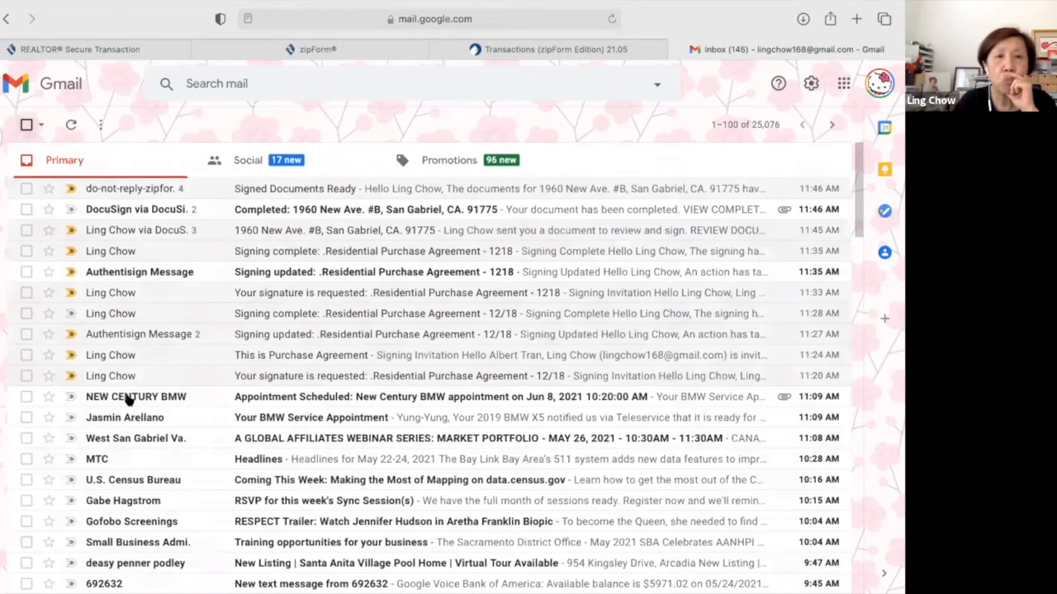
Scroll through the inbox and start a mail search for 'an'.
scroll(128, 400, down, 4)
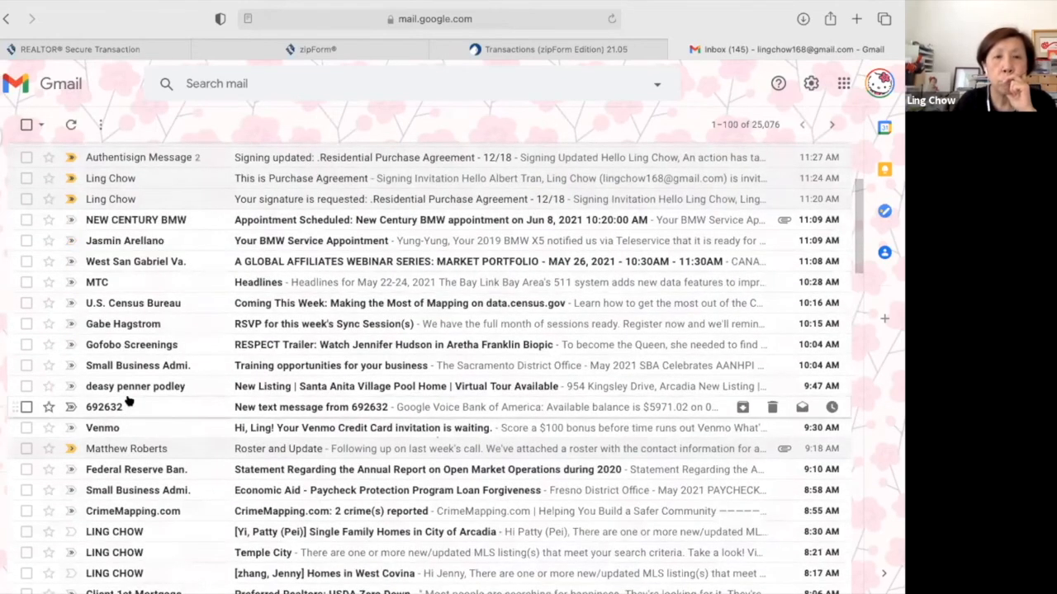
scroll(128, 399, down, 1)
scroll(128, 400, down, 5)
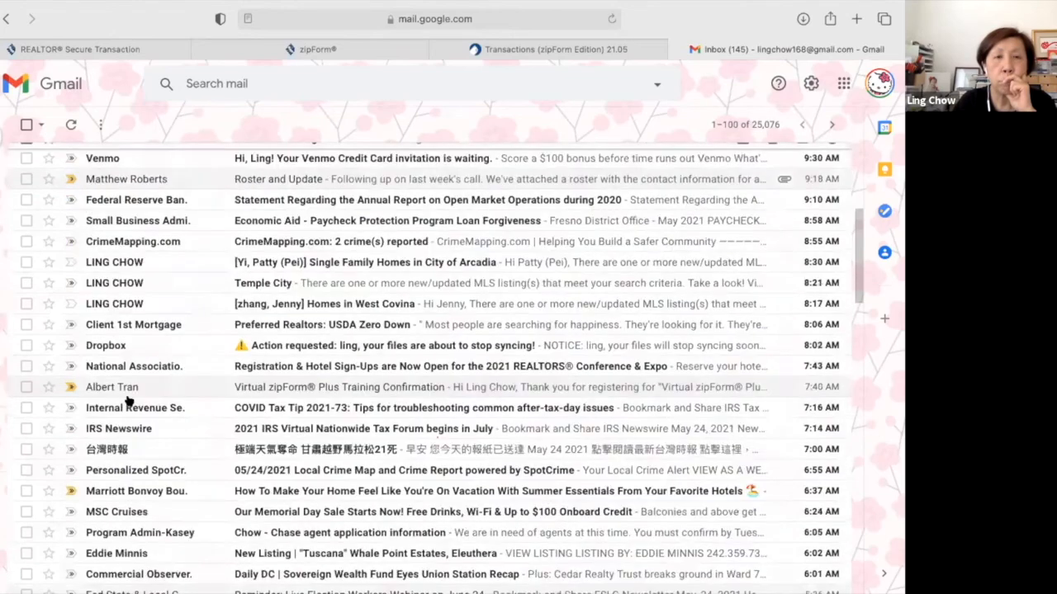
scroll(128, 399, down, 5)
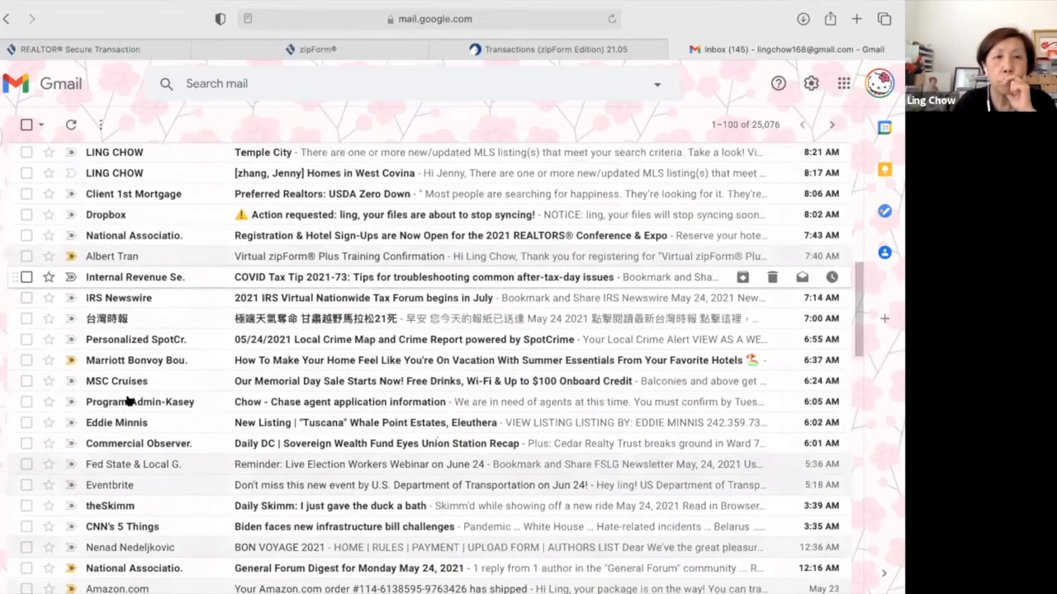
scroll(128, 401, down, 2)
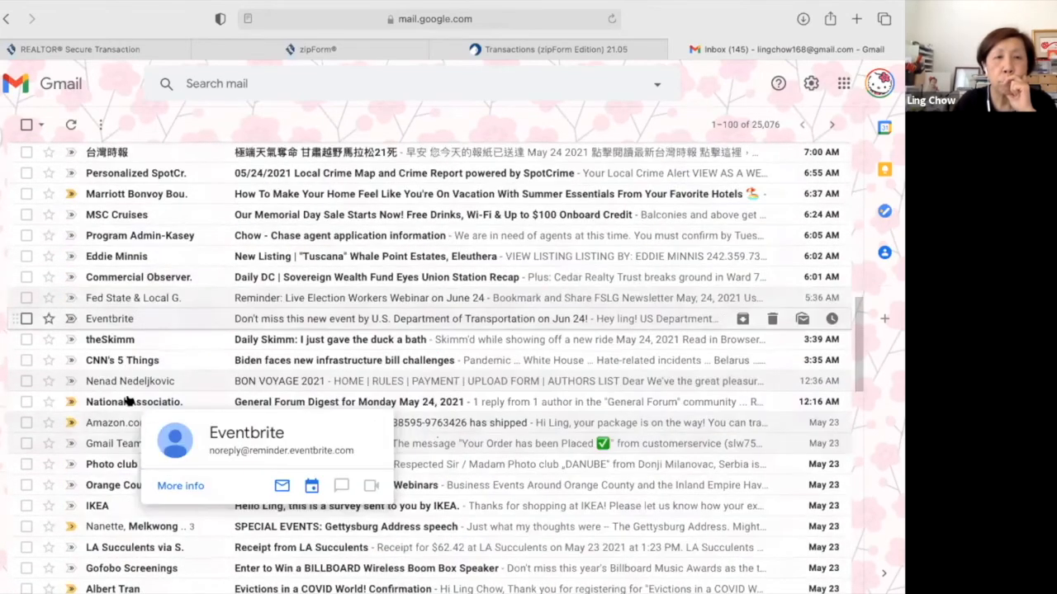
scroll(128, 400, down, 3)
scroll(276, 82, up, 10)
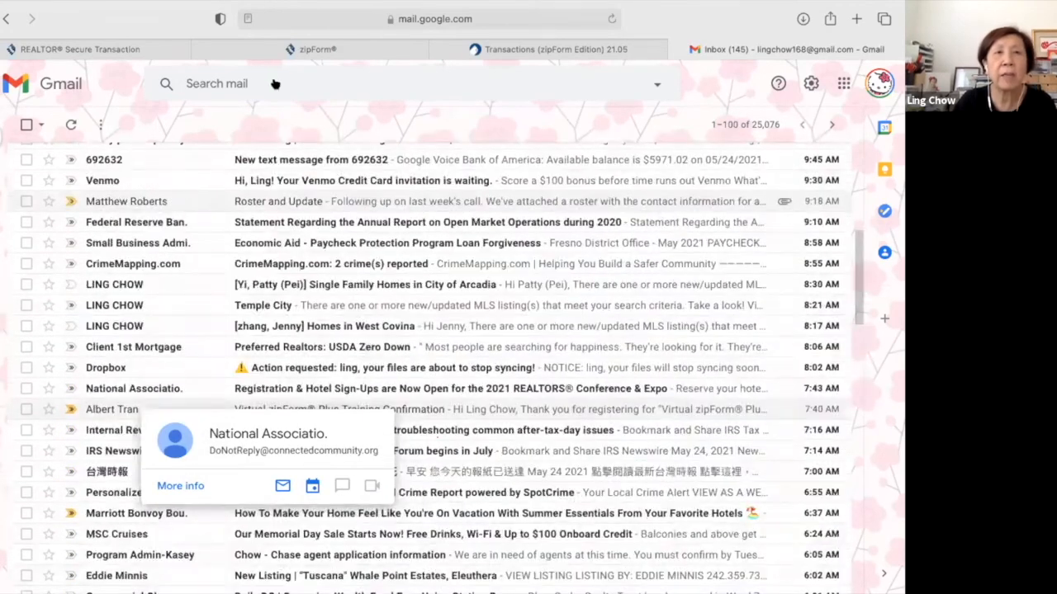
click(277, 83)
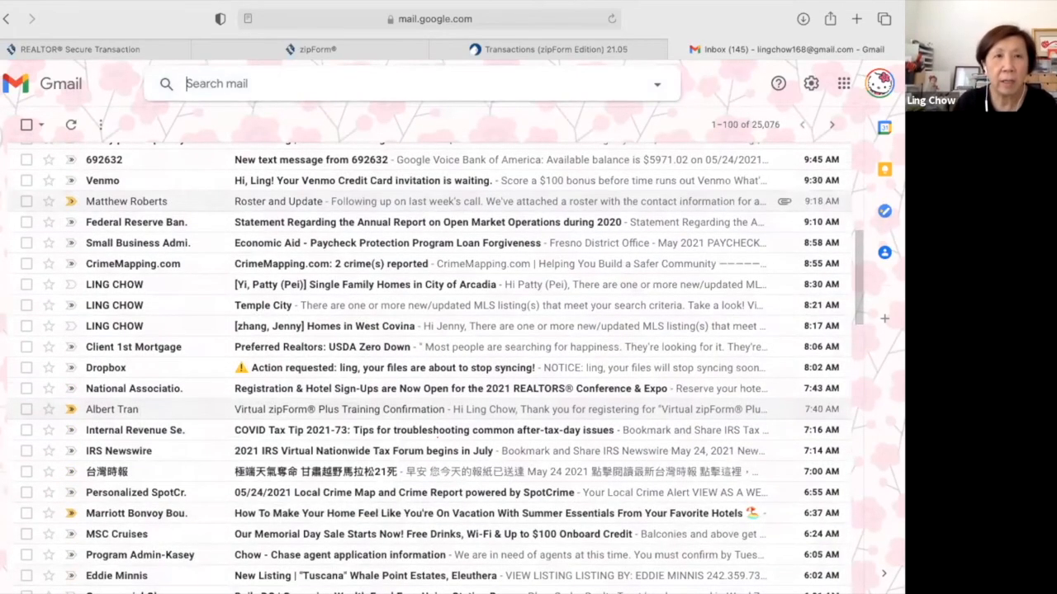
text(an)
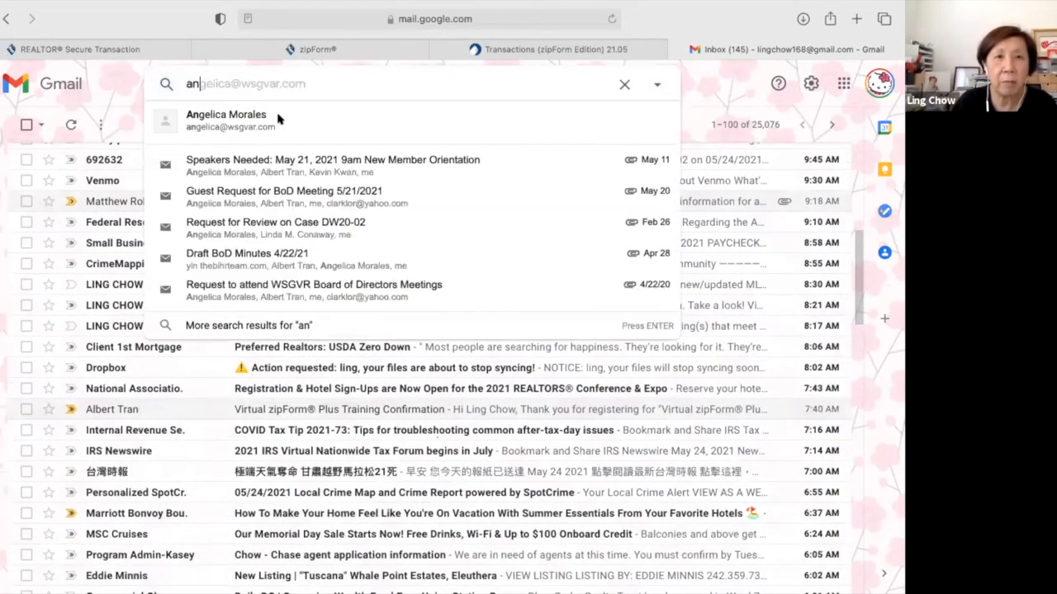
Search by the suggested contact and open the Membership/Special Events Meeting Minutes 5/20 email.
key(Return)
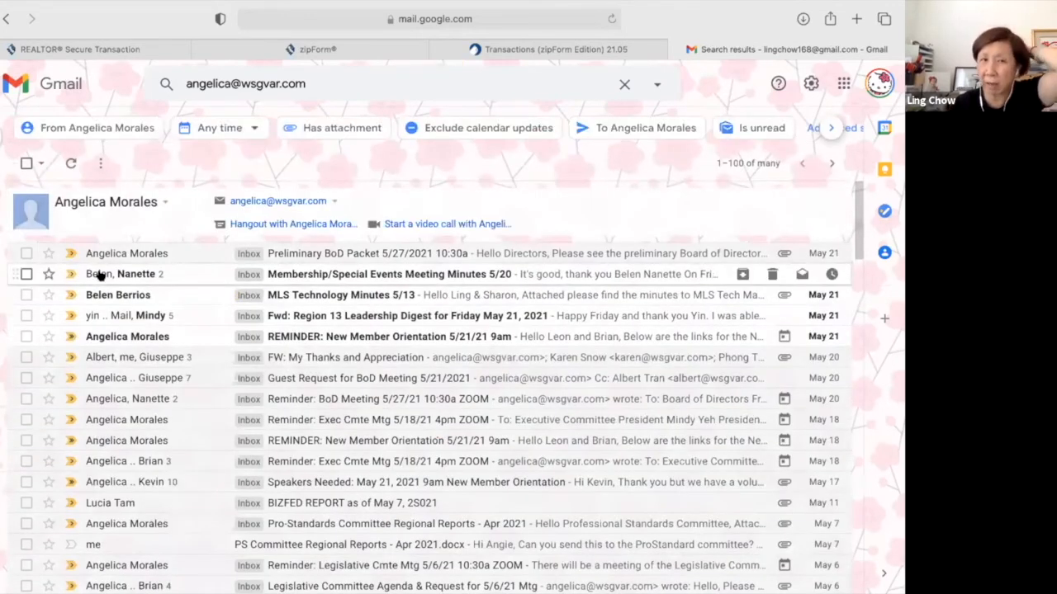
mouse_move(99, 275)
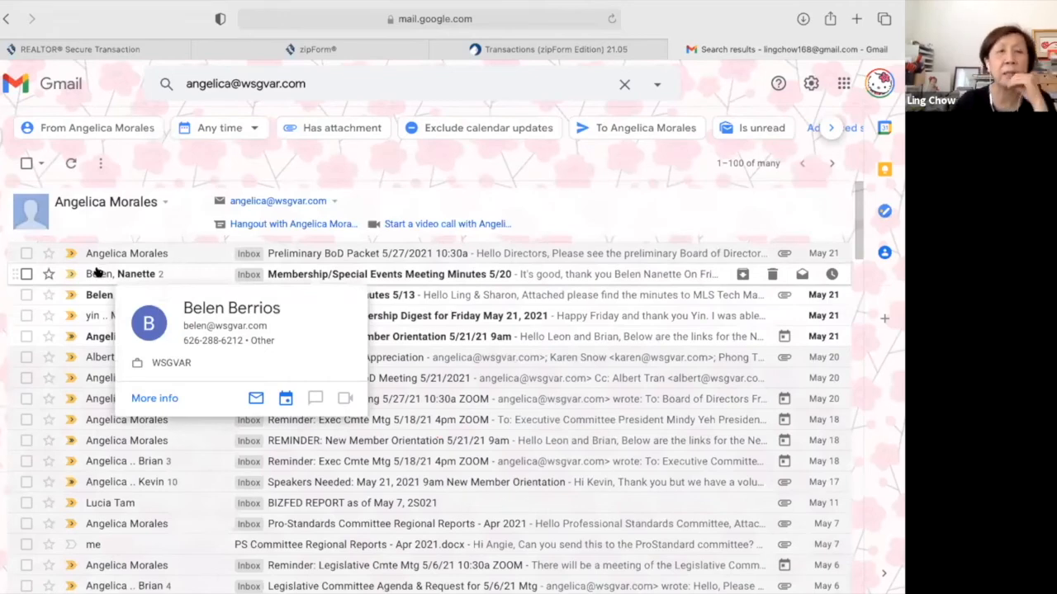
click(316, 273)
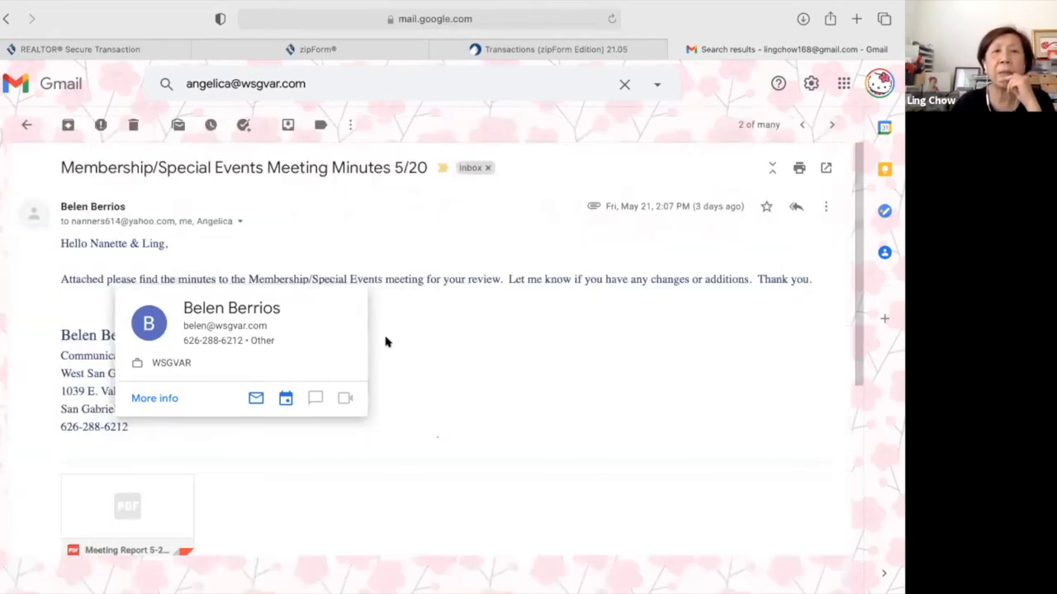
Forward the email with its PDF to the pasted DocInbox address and send it.
click(824, 211)
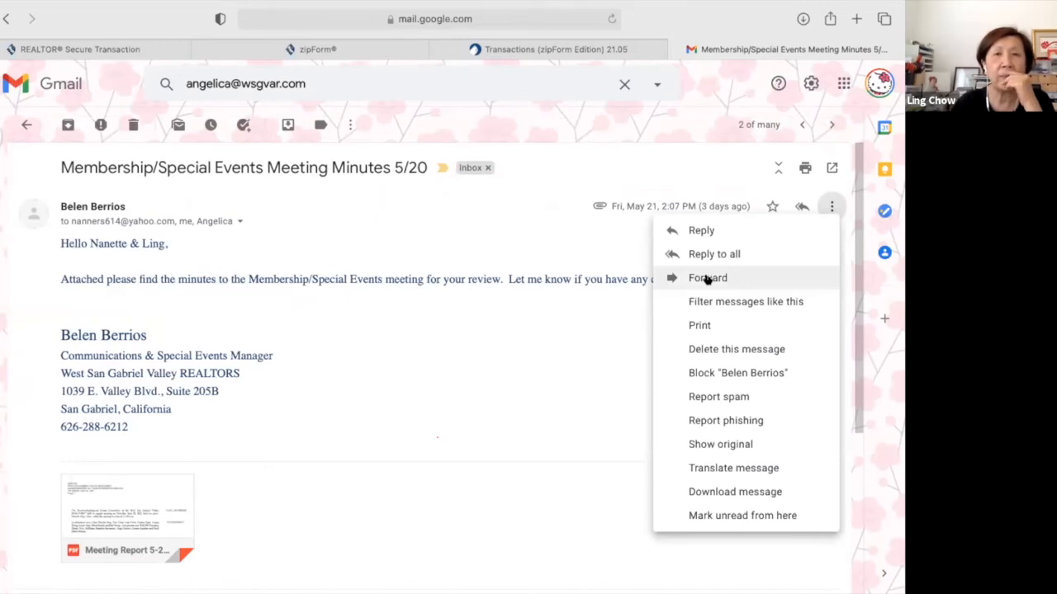
click(707, 278)
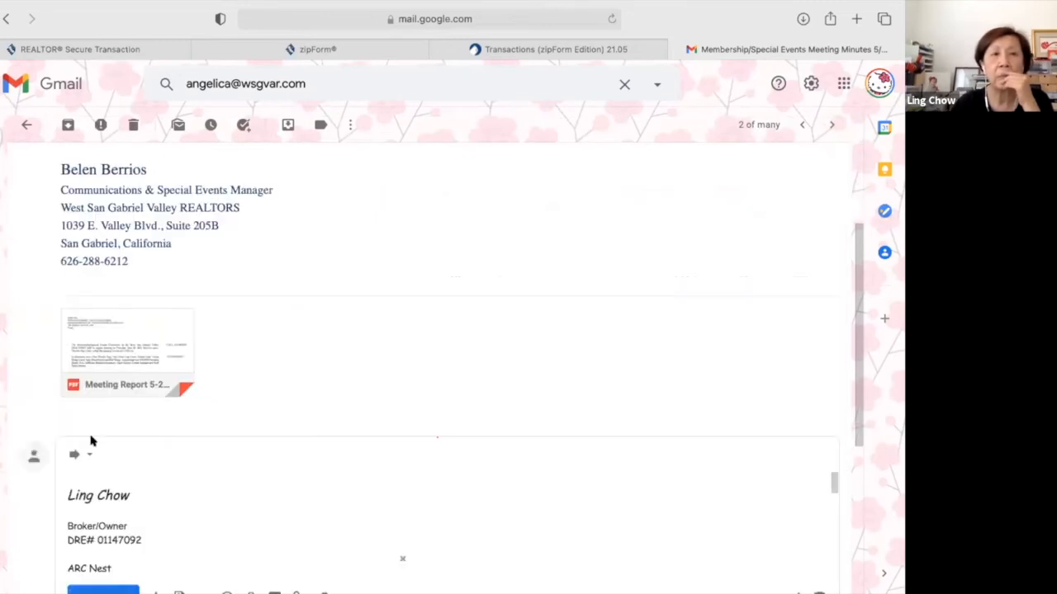
scroll(91, 442, up, 2)
scroll(91, 441, up, 1)
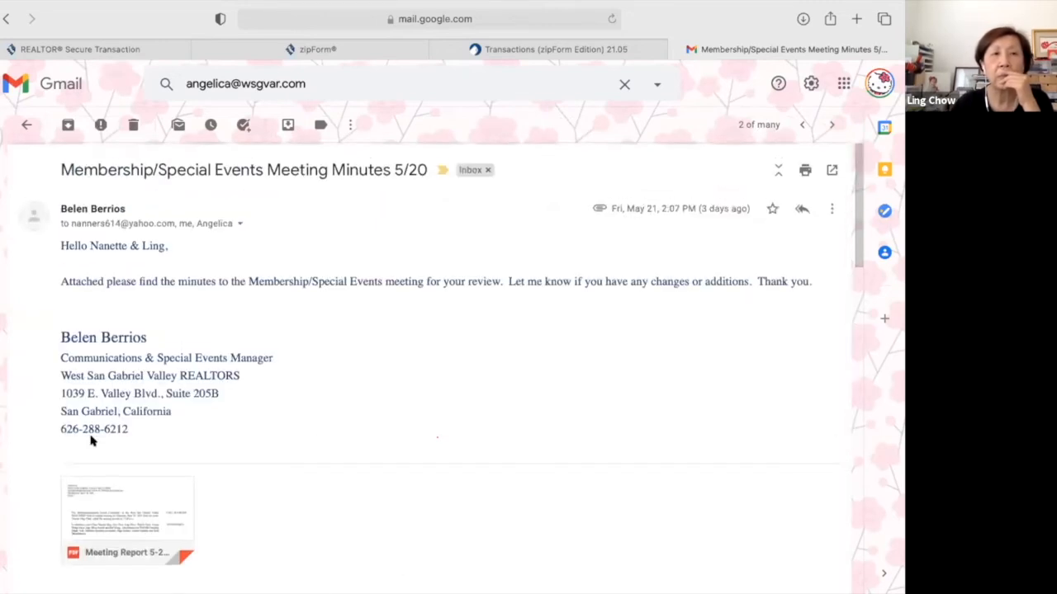
scroll(91, 441, down, 5)
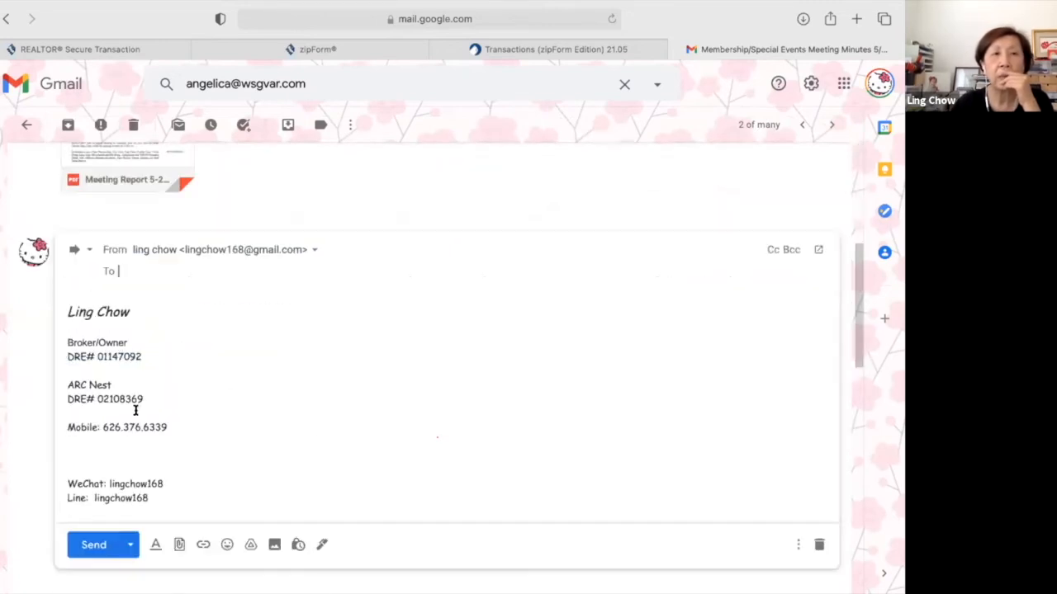
right_click(116, 269)
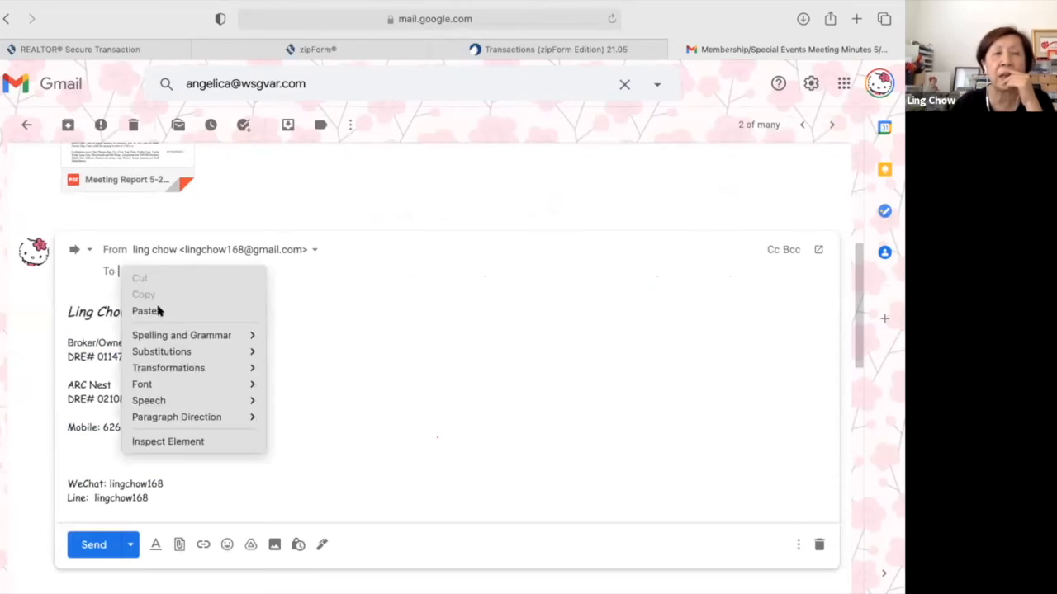
click(159, 310)
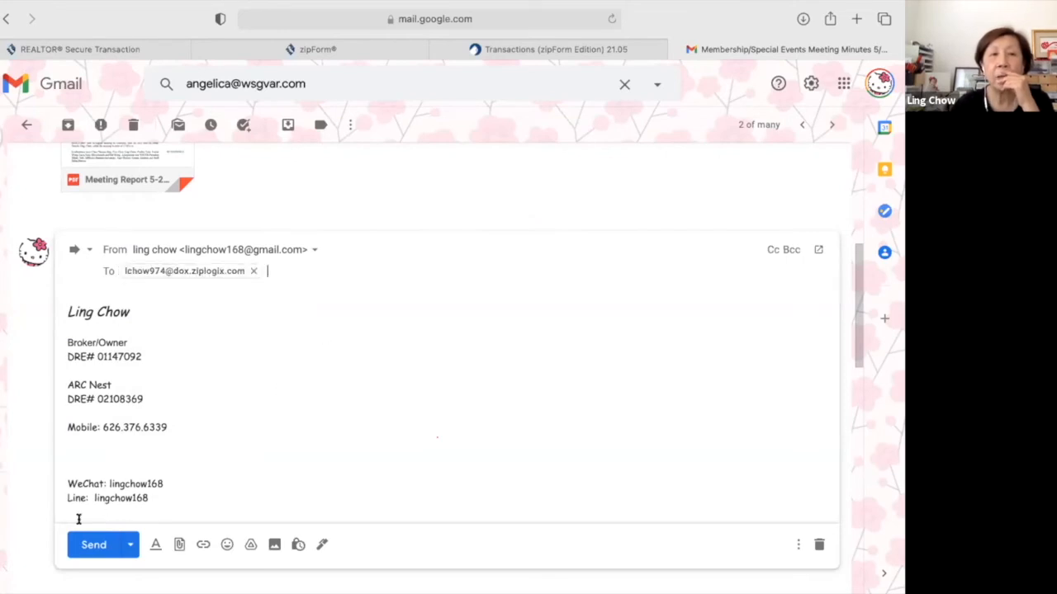
click(78, 551)
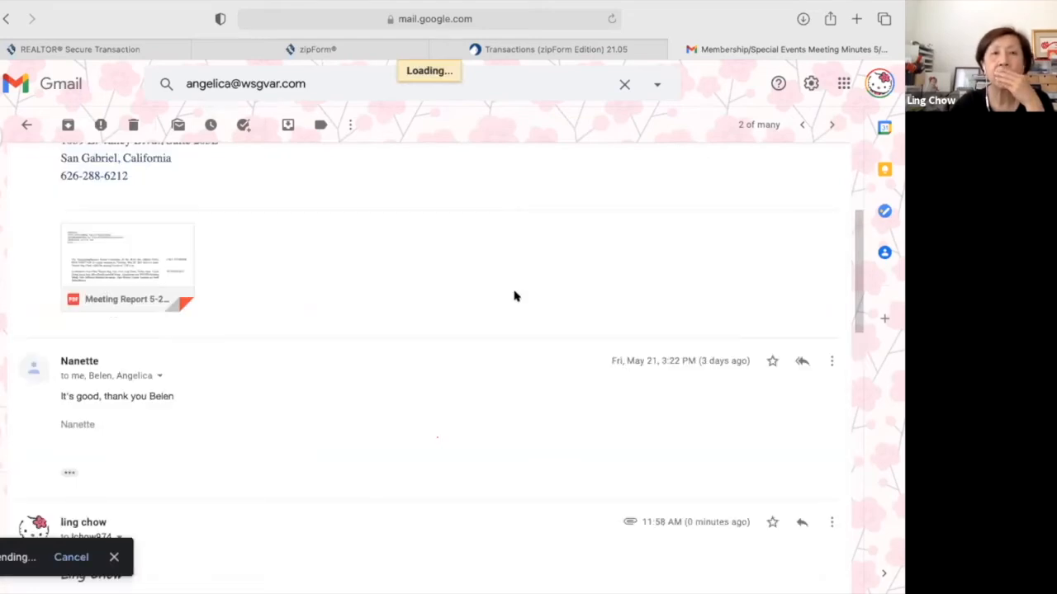
Back in zipForm Transactions, open DocInbox > Documents from the dashboard and review the stored PDFs.
click(578, 49)
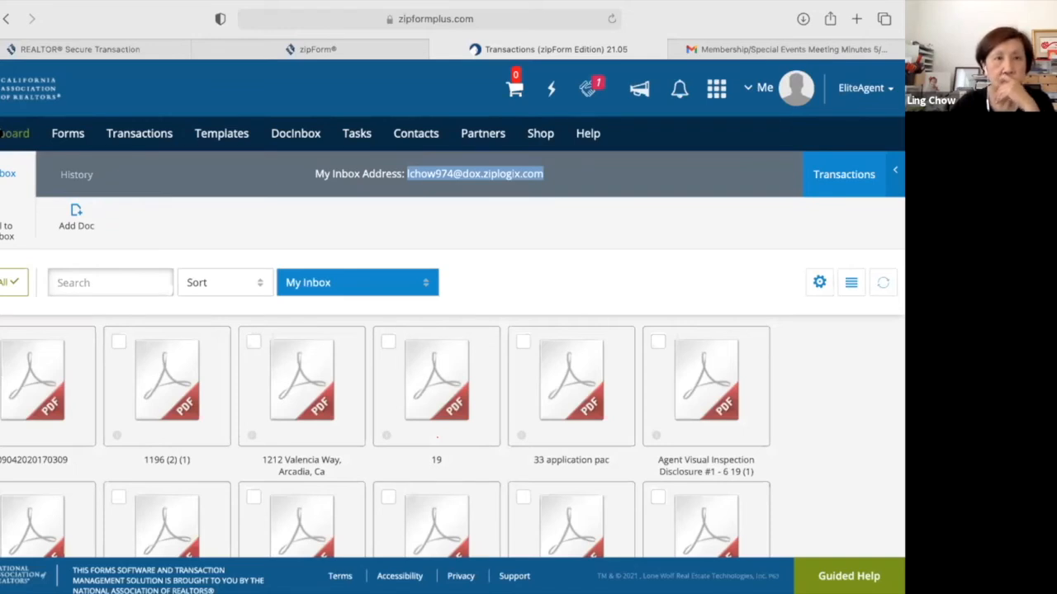
click(14, 133)
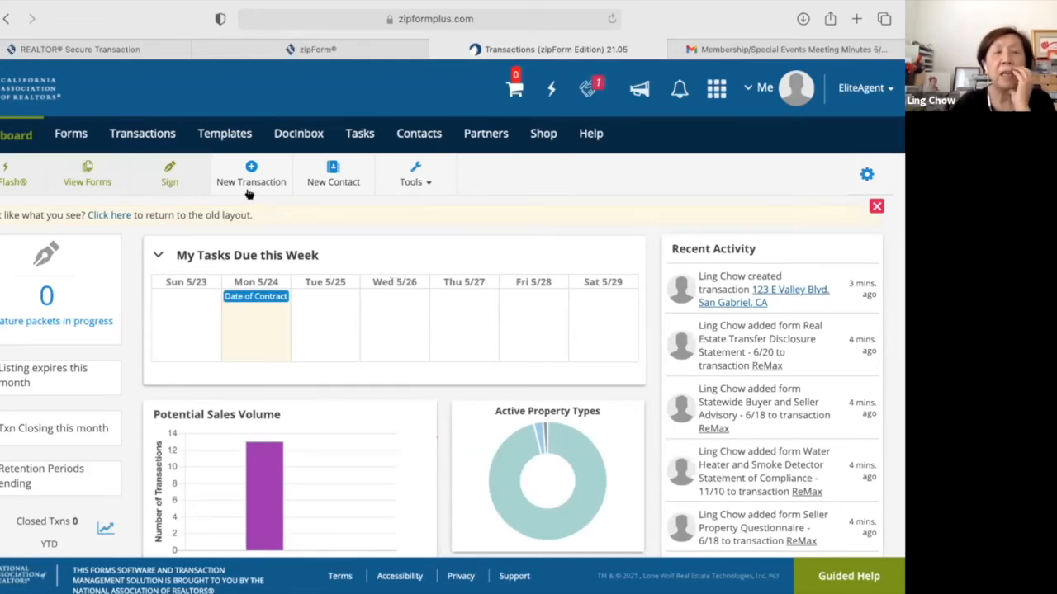
click(295, 135)
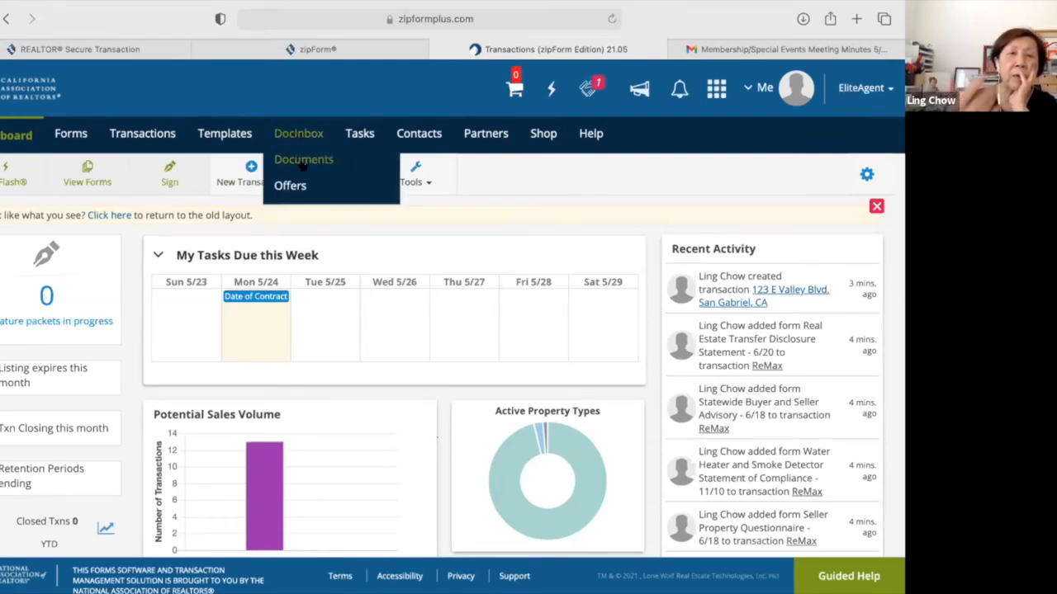
click(304, 161)
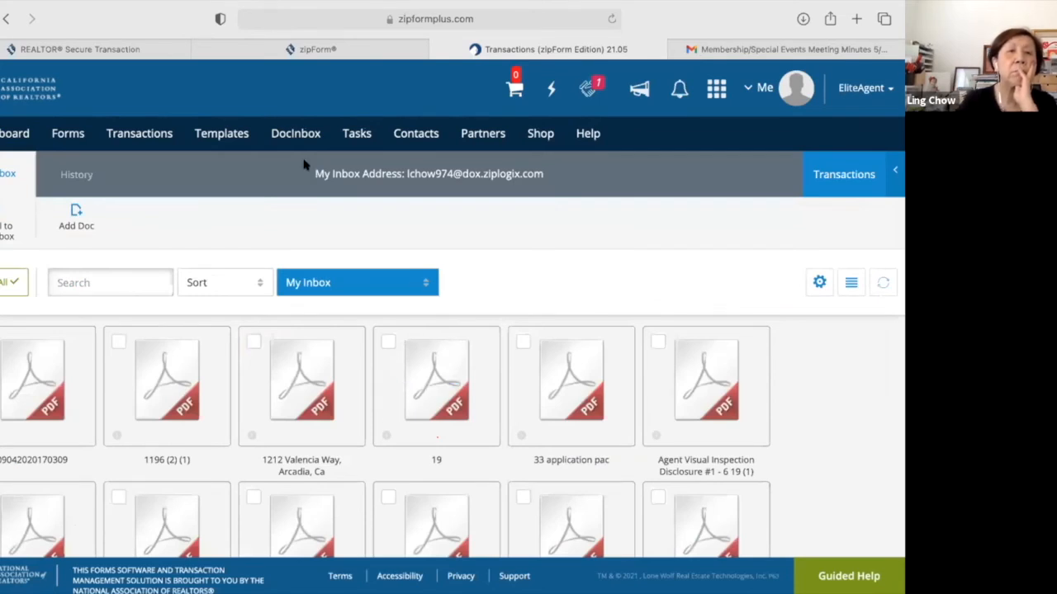
mouse_move(170, 384)
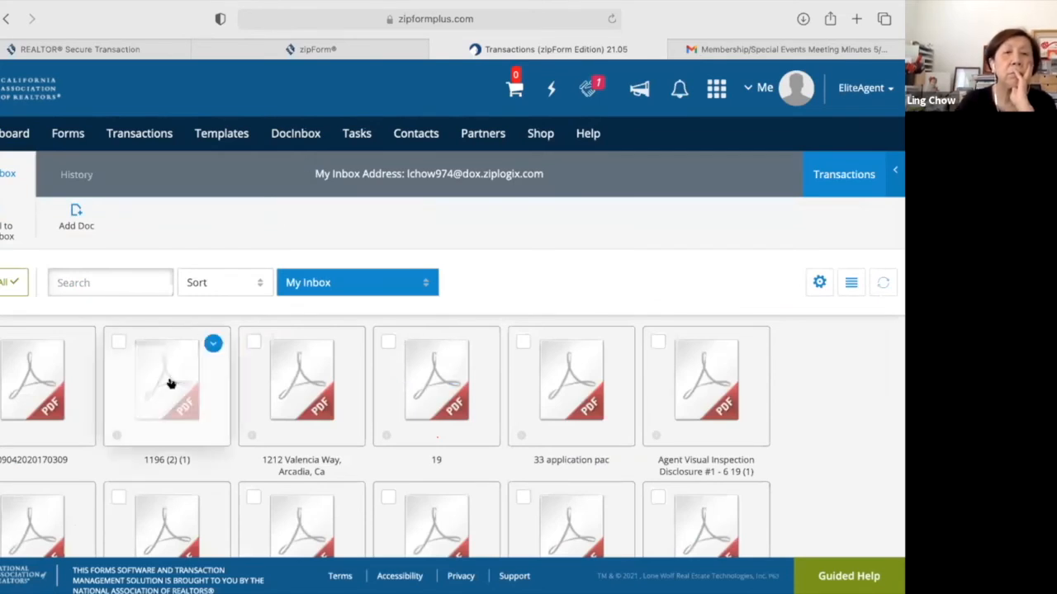
scroll(170, 384, down, 3)
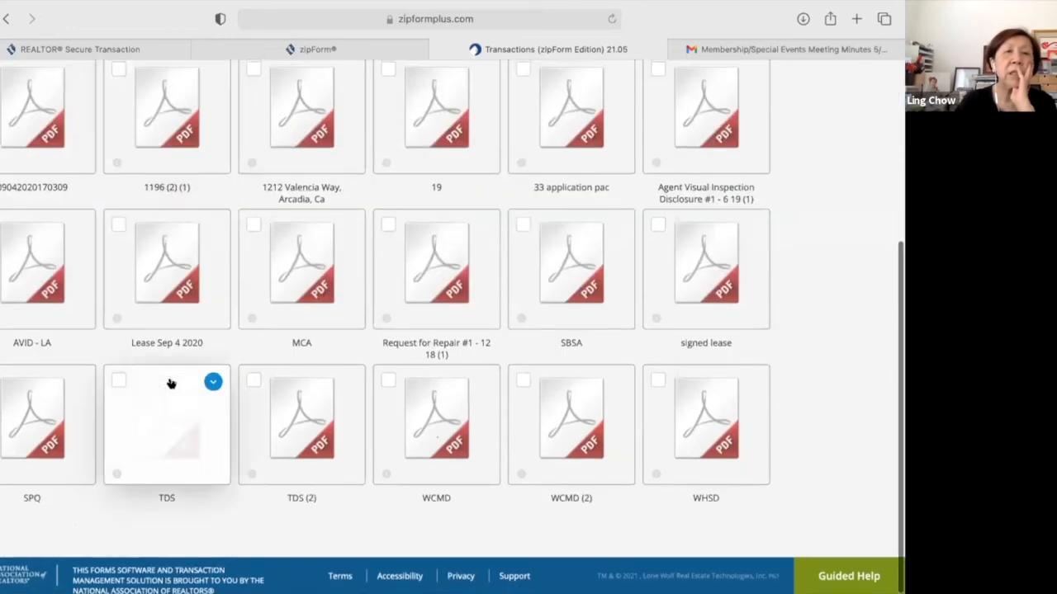
scroll(170, 384, up, 3)
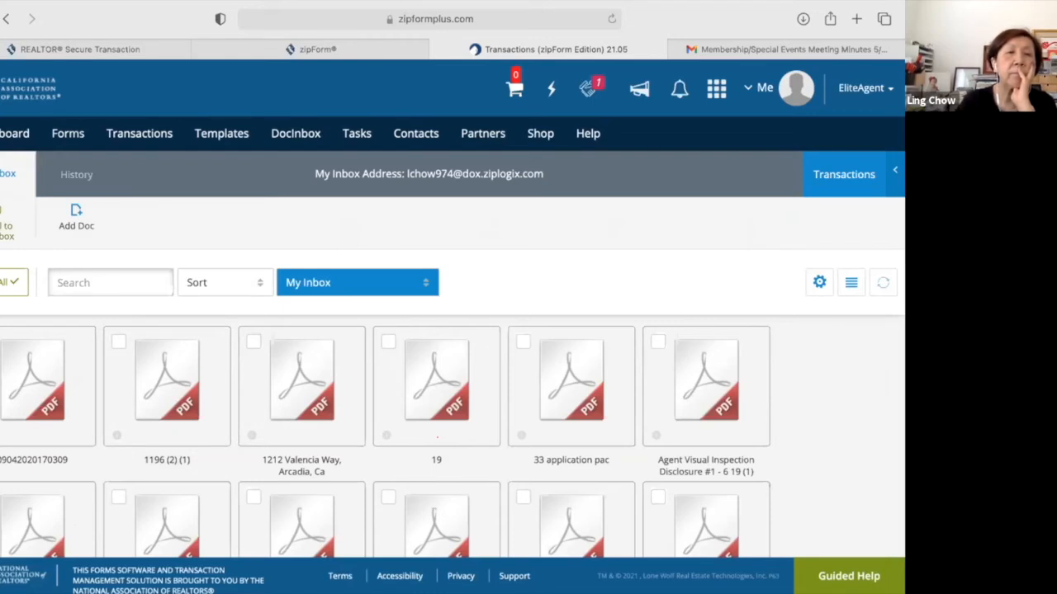
View and dismiss the DocInbox e-mailing information, then close the inspection disclosure preview.
click(7, 224)
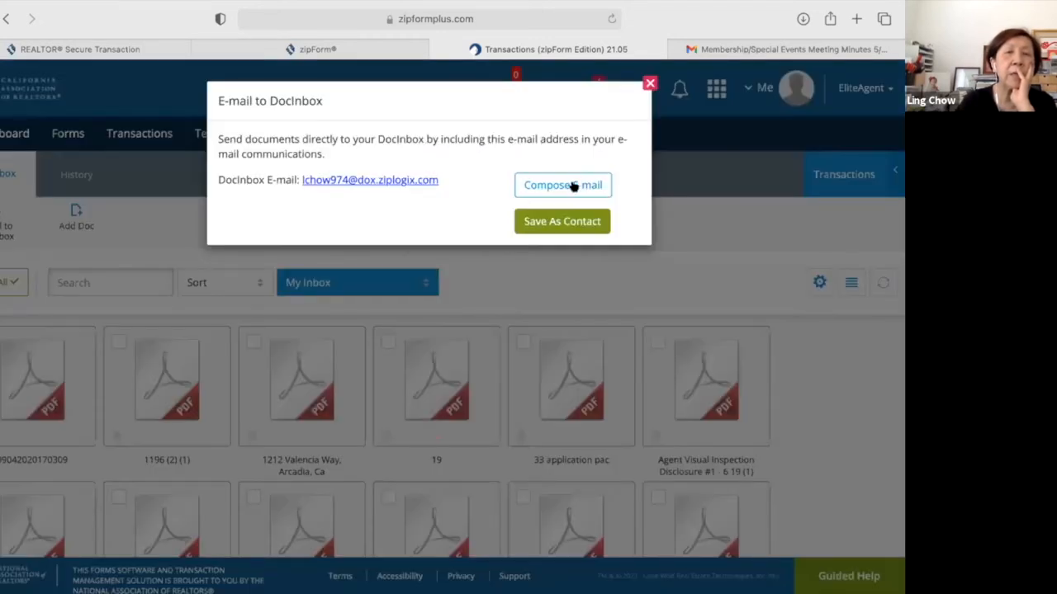
click(355, 181)
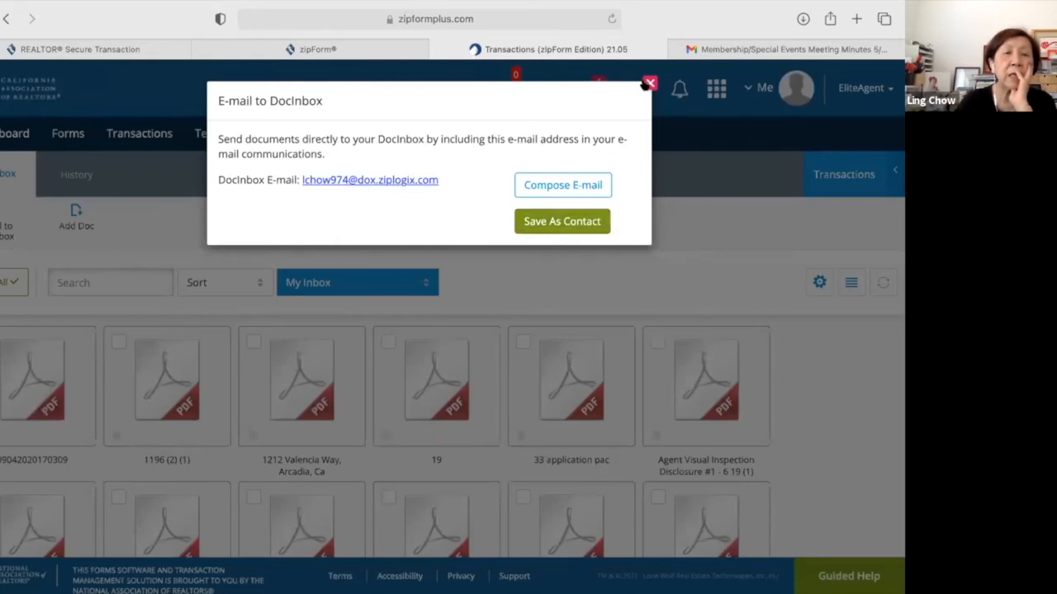
click(316, 266)
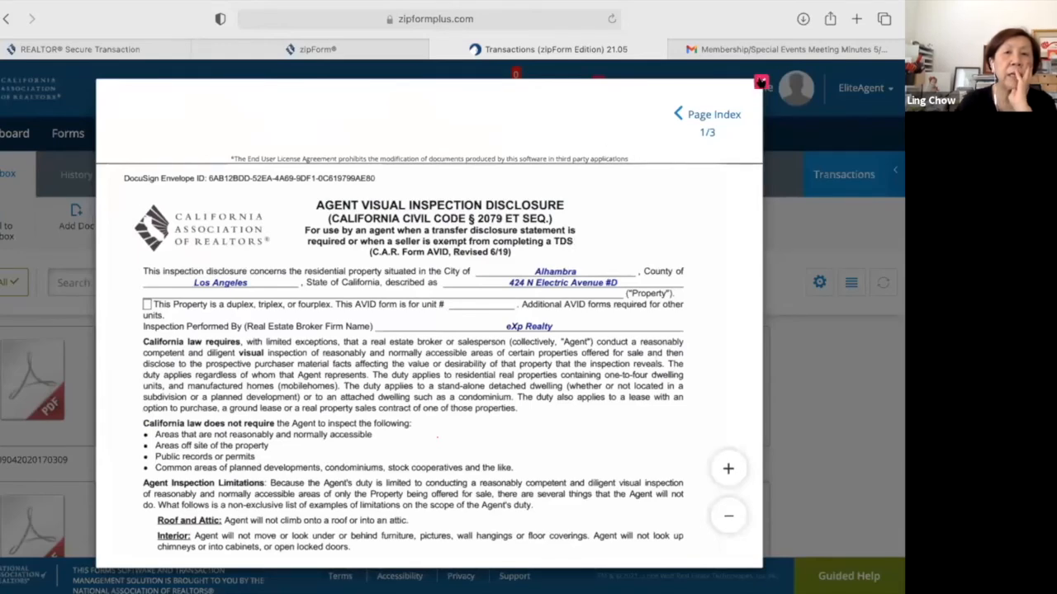
click(747, 347)
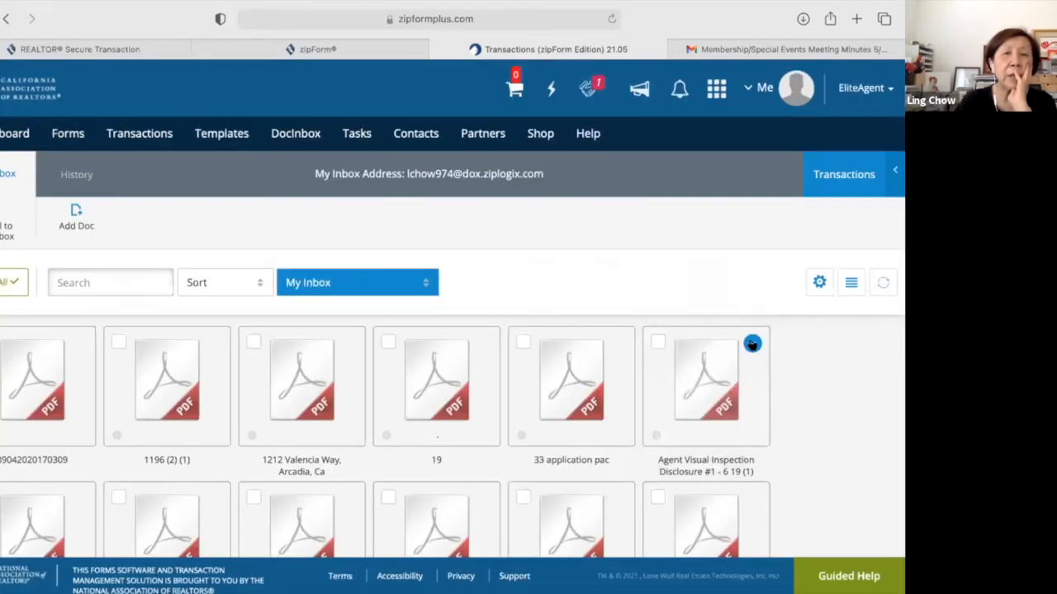
click(752, 343)
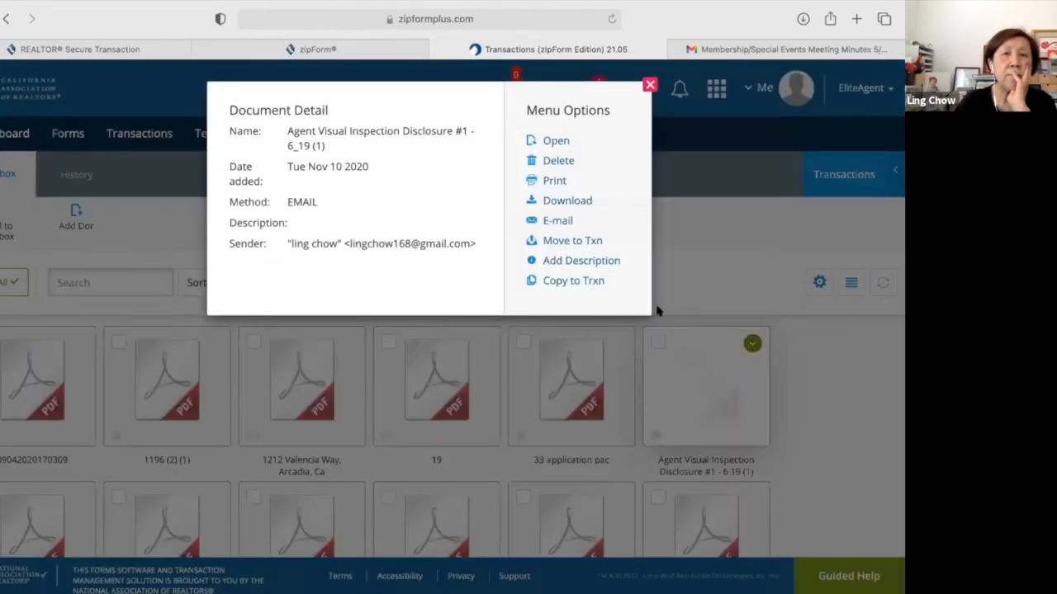
click(593, 243)
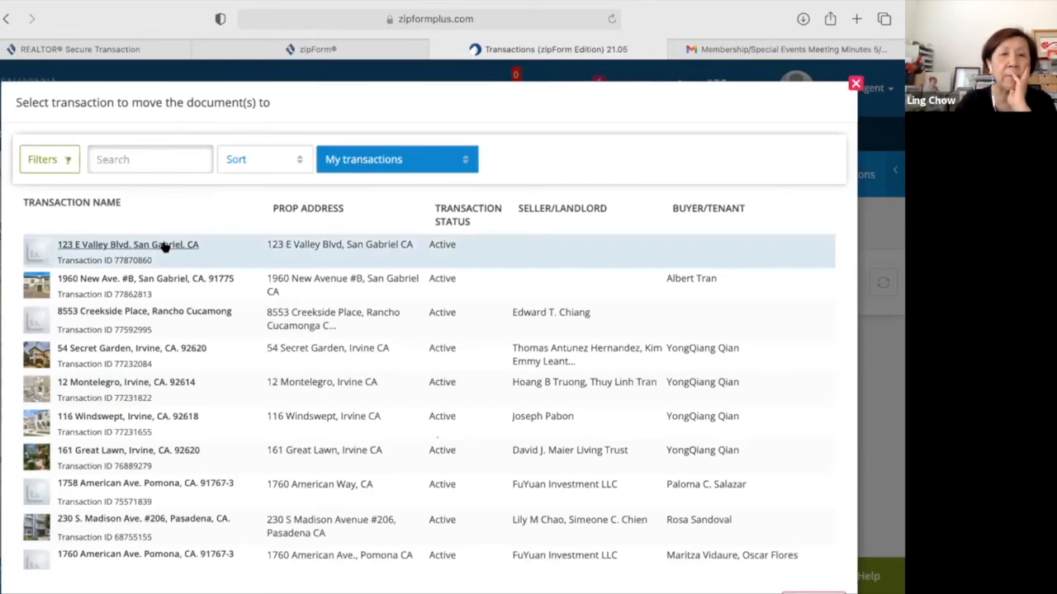
click(166, 250)
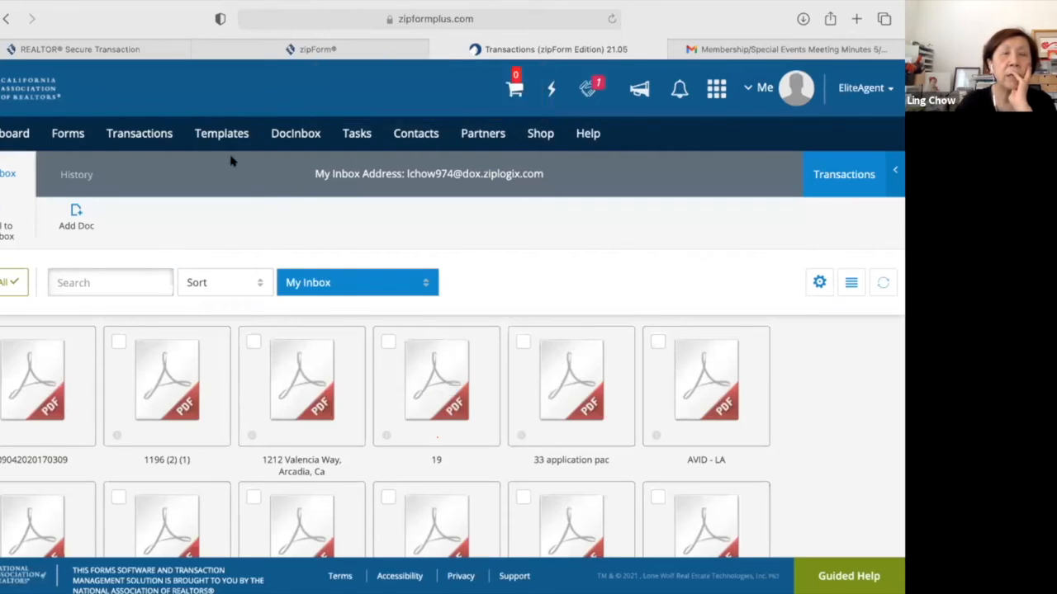
click(140, 134)
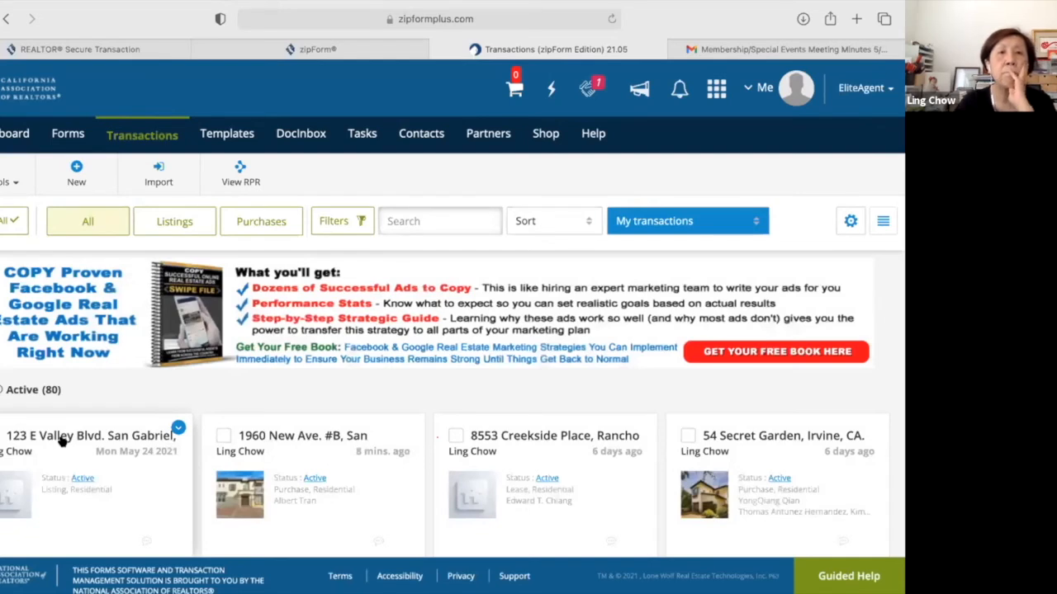
click(62, 442)
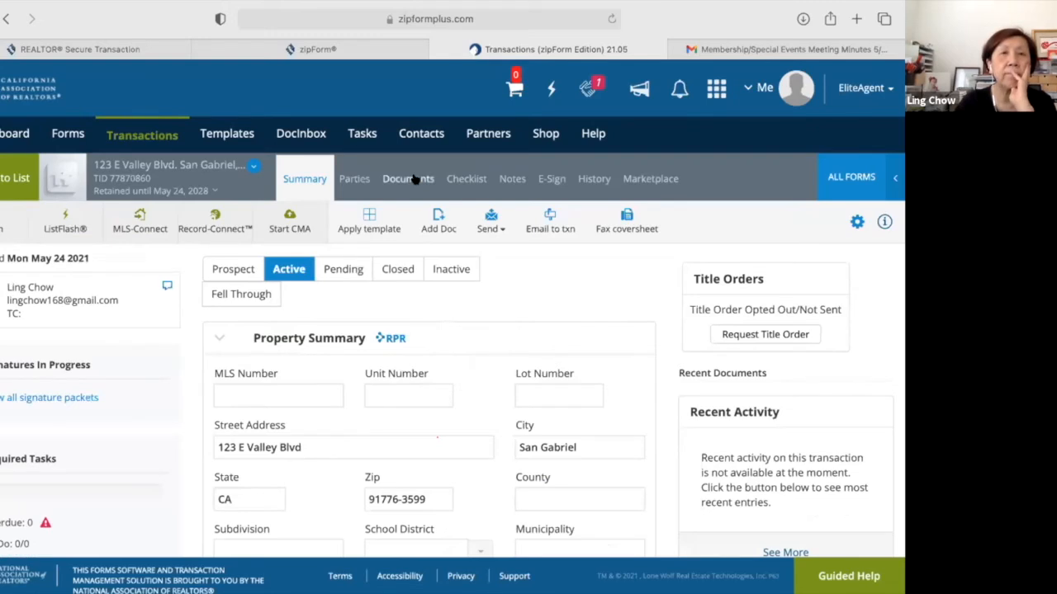
click(413, 179)
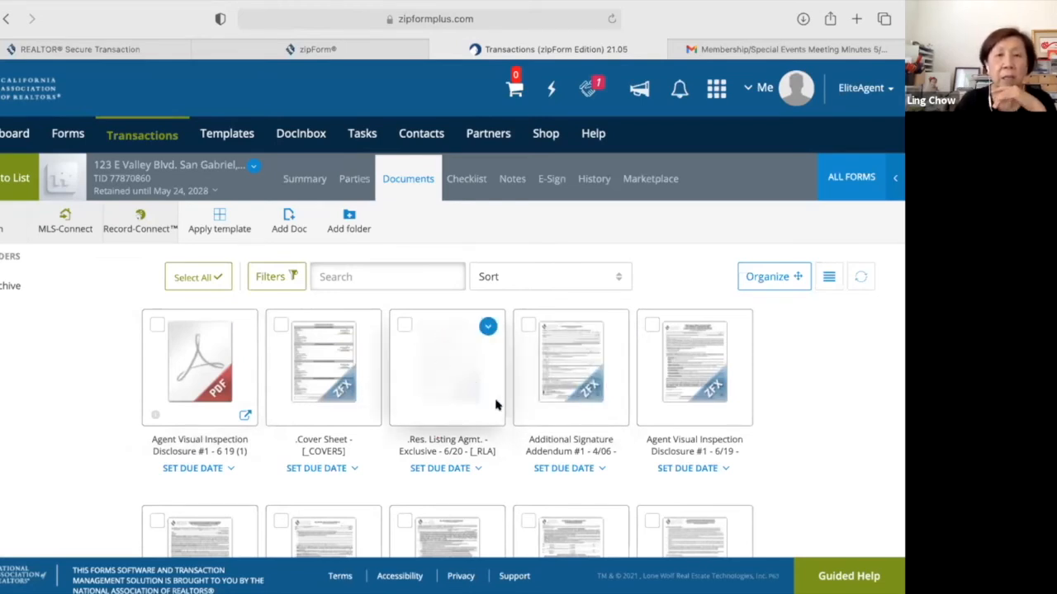
click(387, 275)
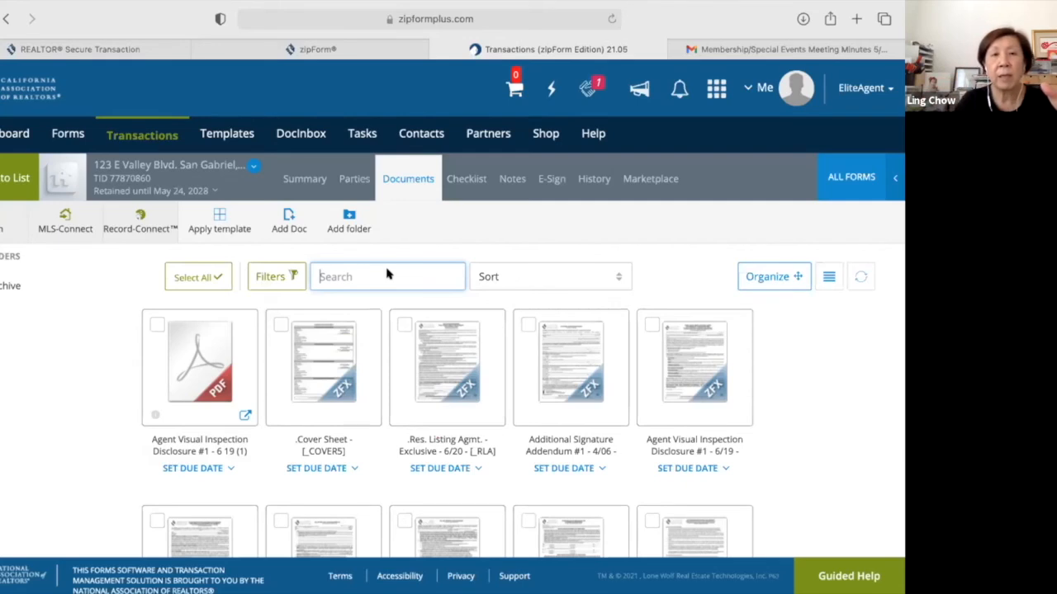
click(458, 386)
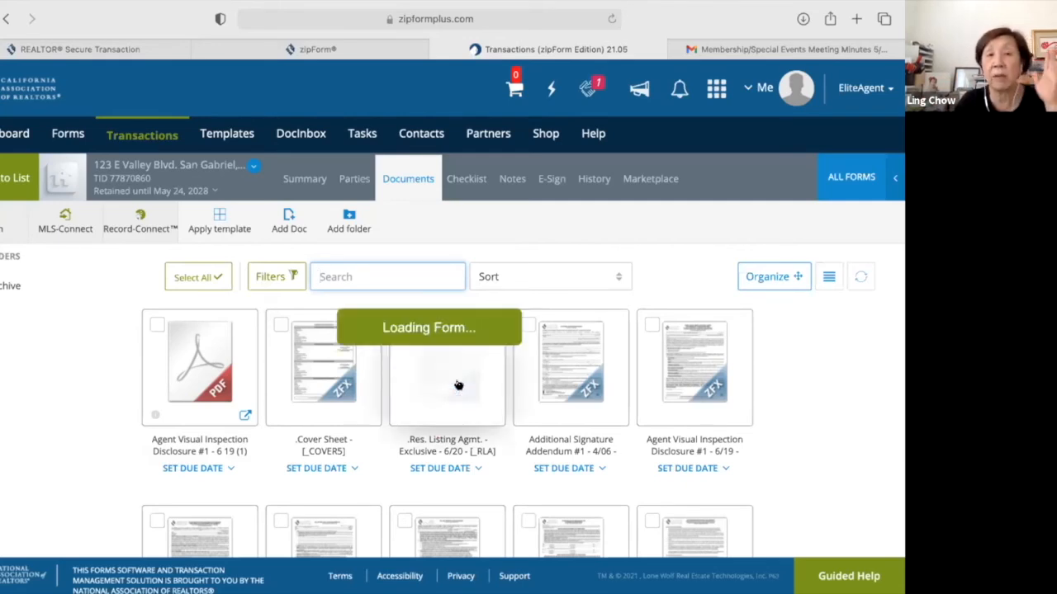
scroll(459, 386, down, 1)
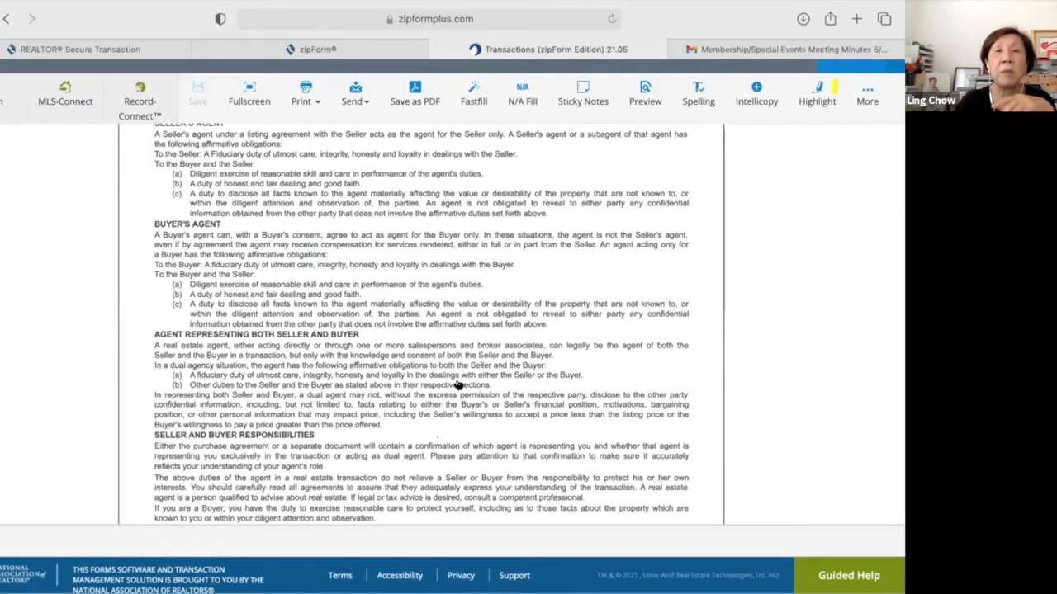
scroll(458, 386, up, 1)
scroll(458, 385, down, 5)
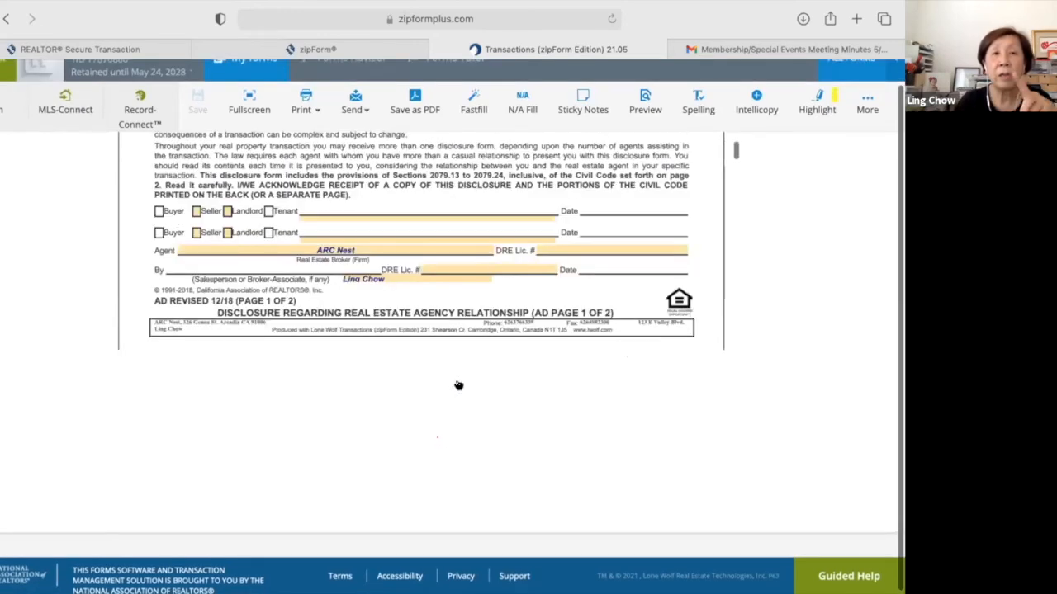
scroll(458, 385, down, 3)
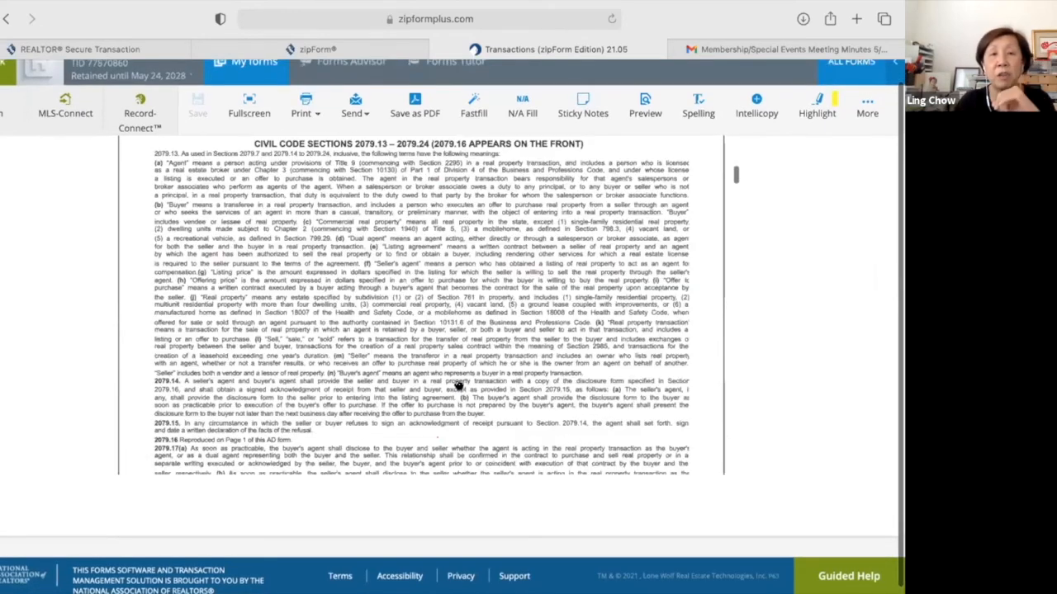
scroll(459, 386, down, 5)
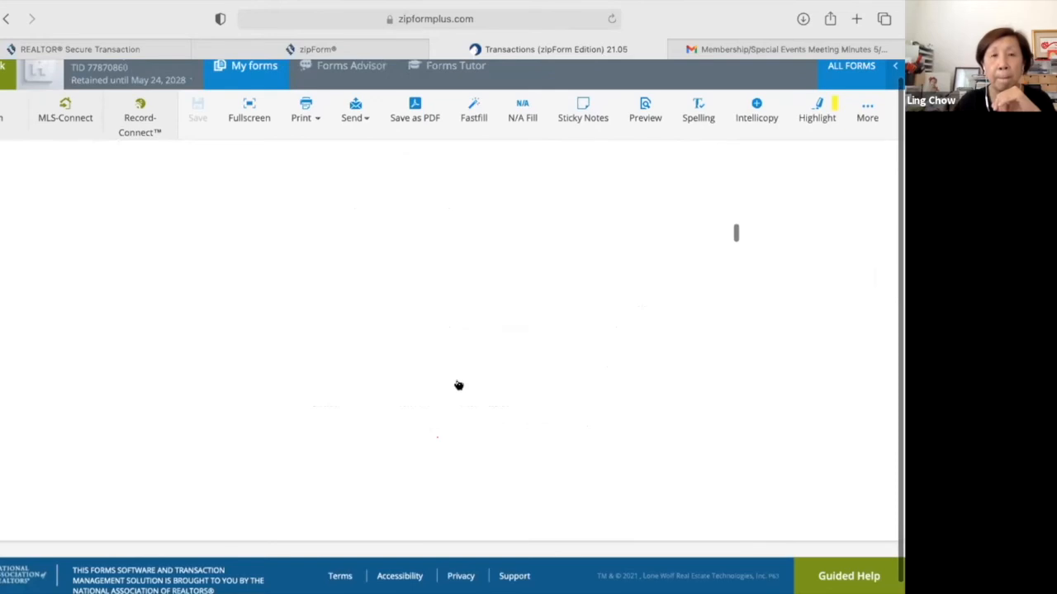
scroll(458, 386, down, 3)
scroll(458, 386, down, 1)
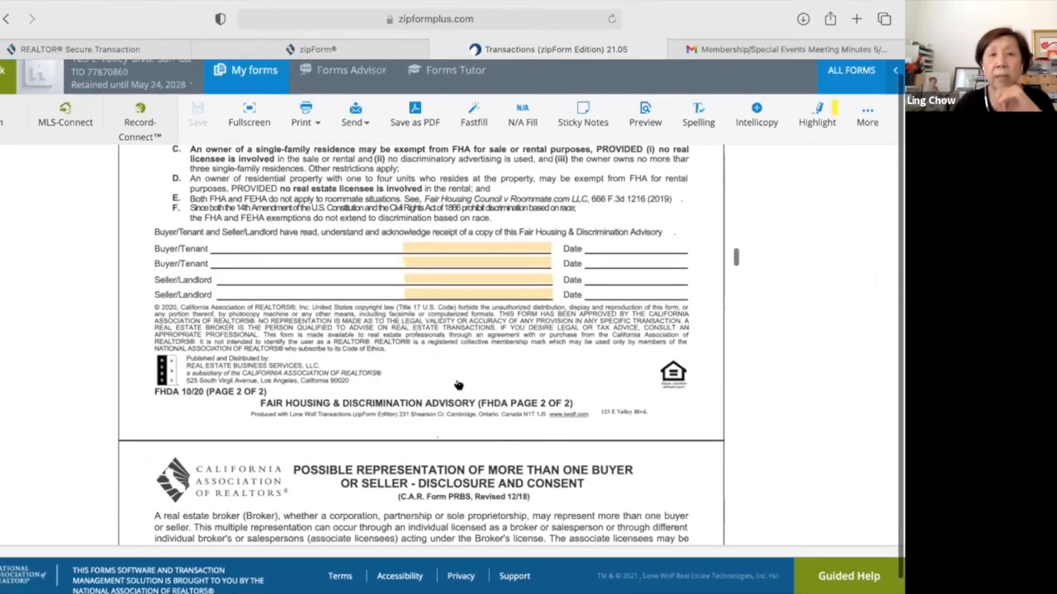
scroll(458, 385, down, 5)
scroll(458, 385, down, 4)
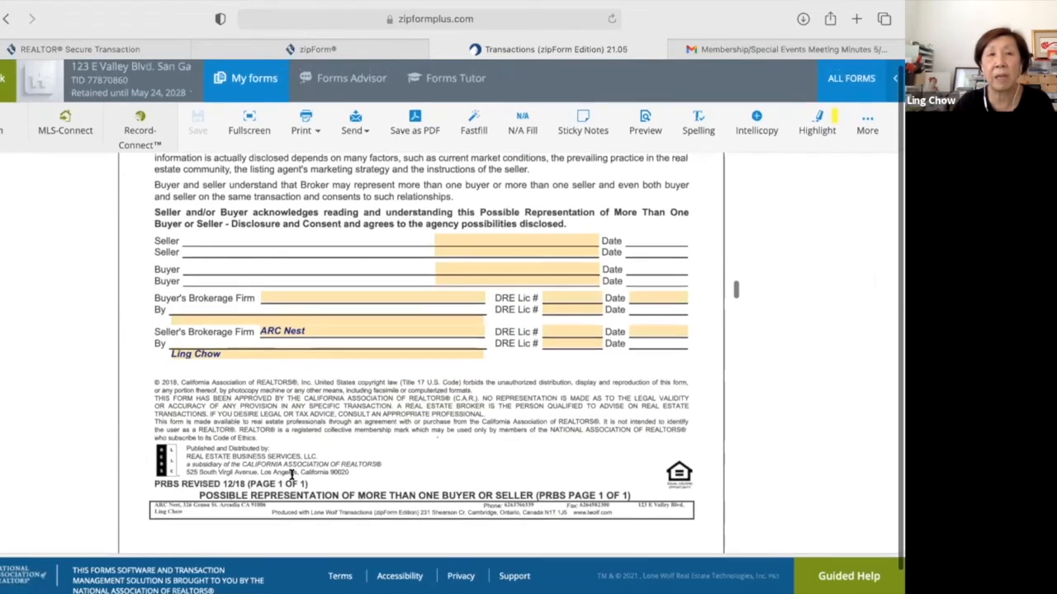
scroll(291, 475, up, 1)
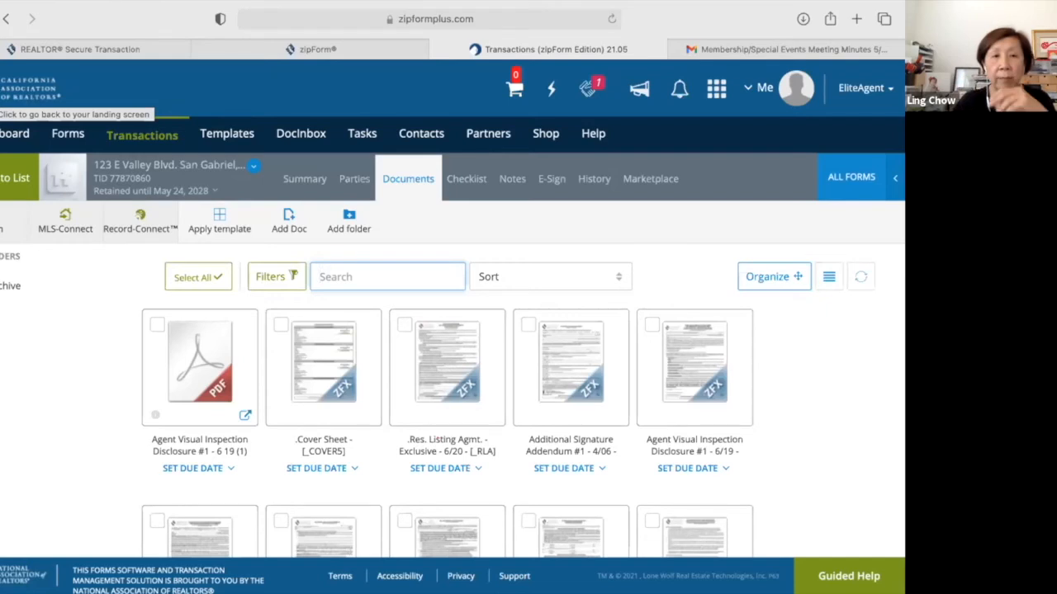
Visit DocInbox Offers, dismiss the eliteAgent promotion, and return to the Dashboard.
click(299, 135)
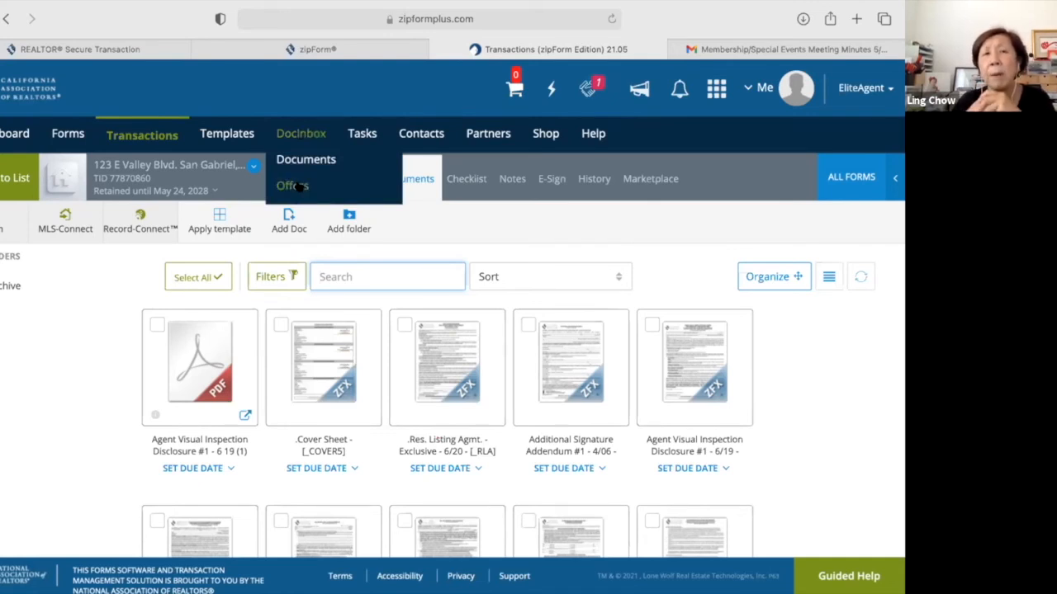
click(299, 187)
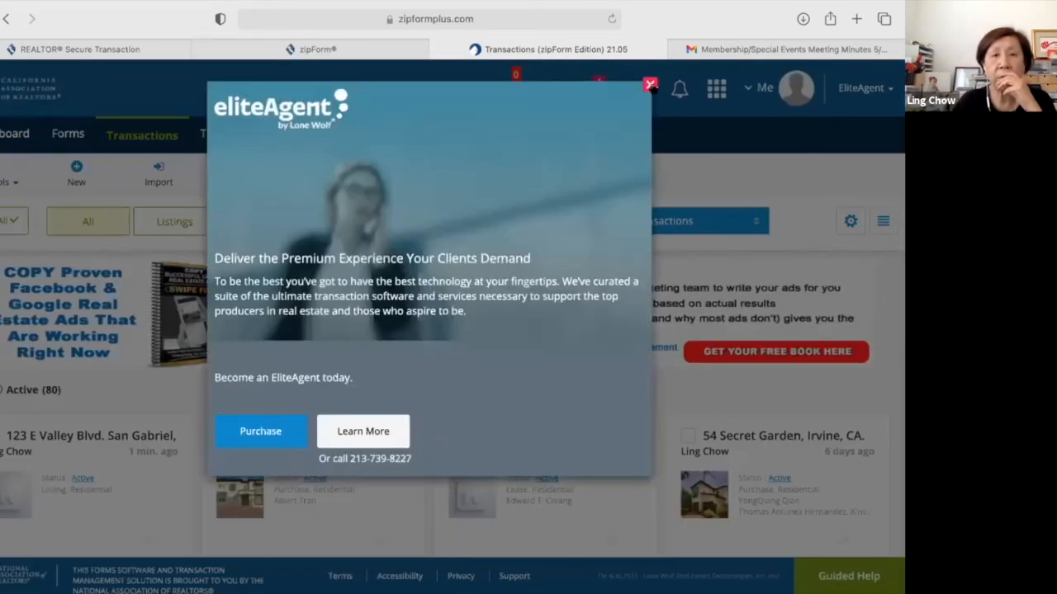
click(651, 85)
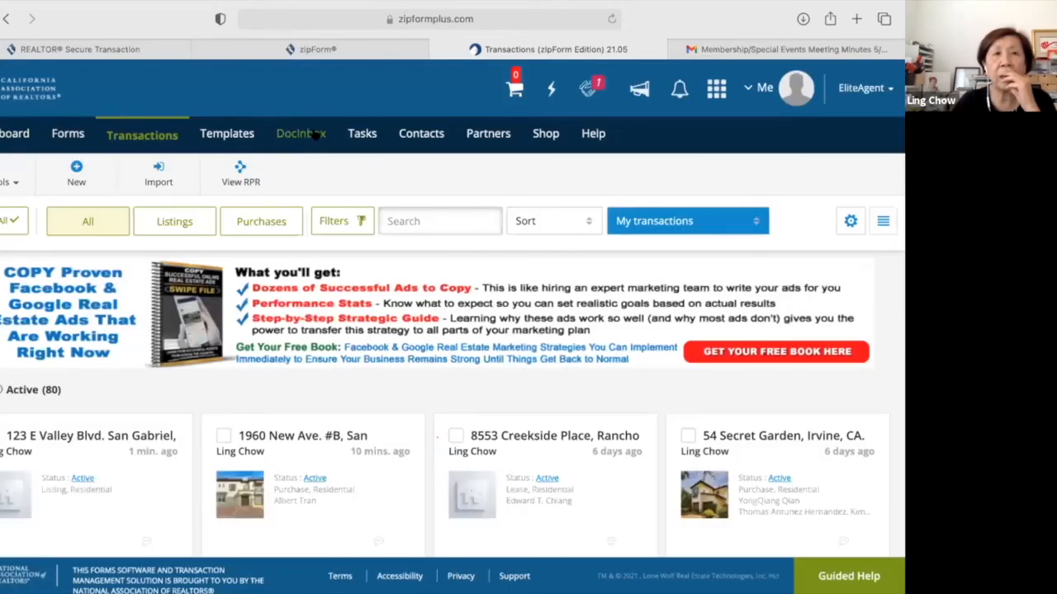
click(13, 135)
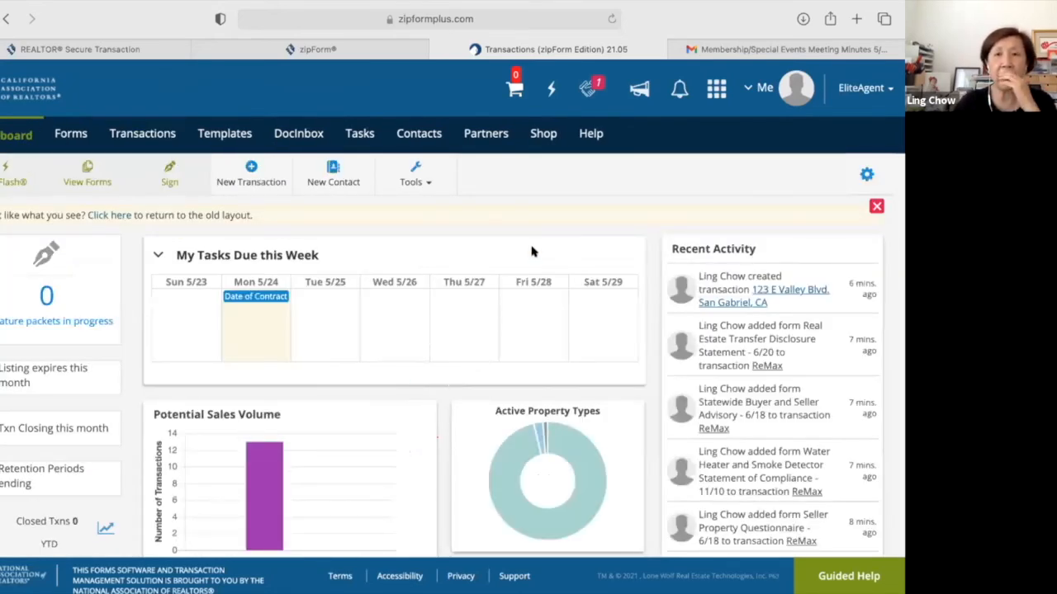
scroll(533, 252, up, 1)
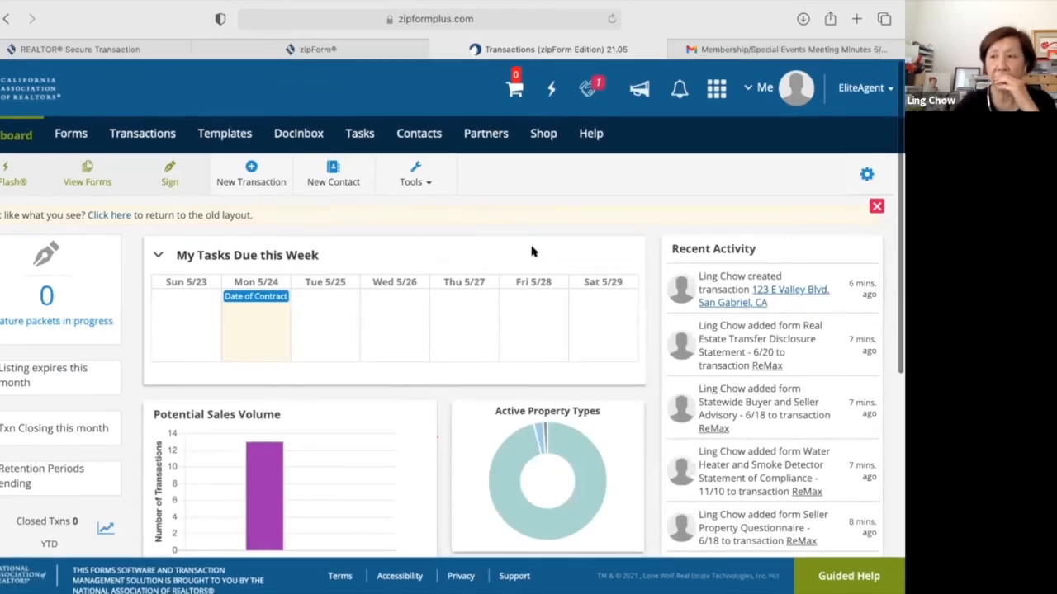
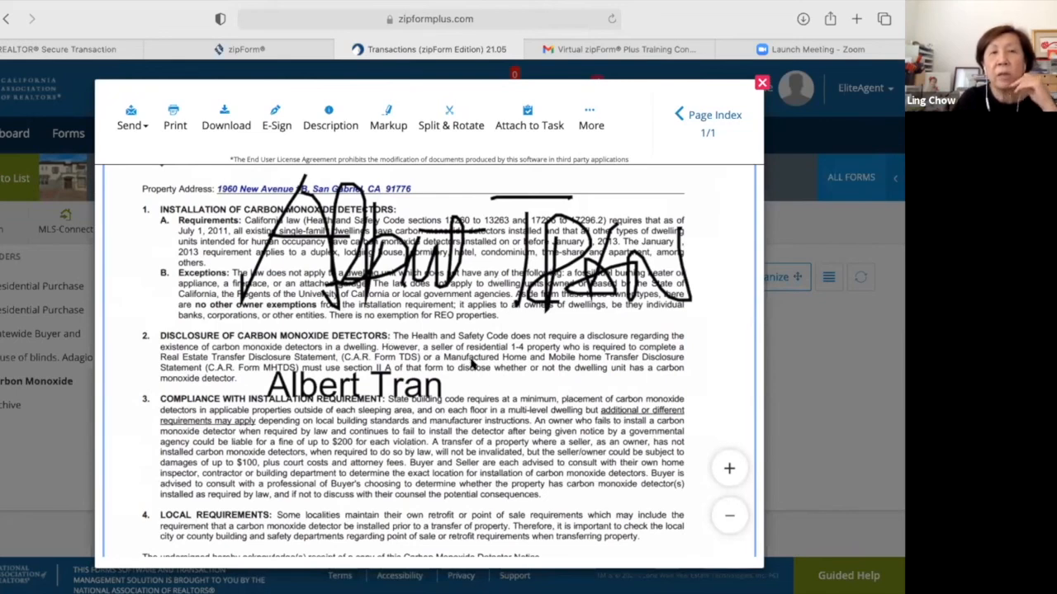
Scroll back up through the signed Carbon Monoxide Detector Notice preview.
scroll(472, 363, up, 2)
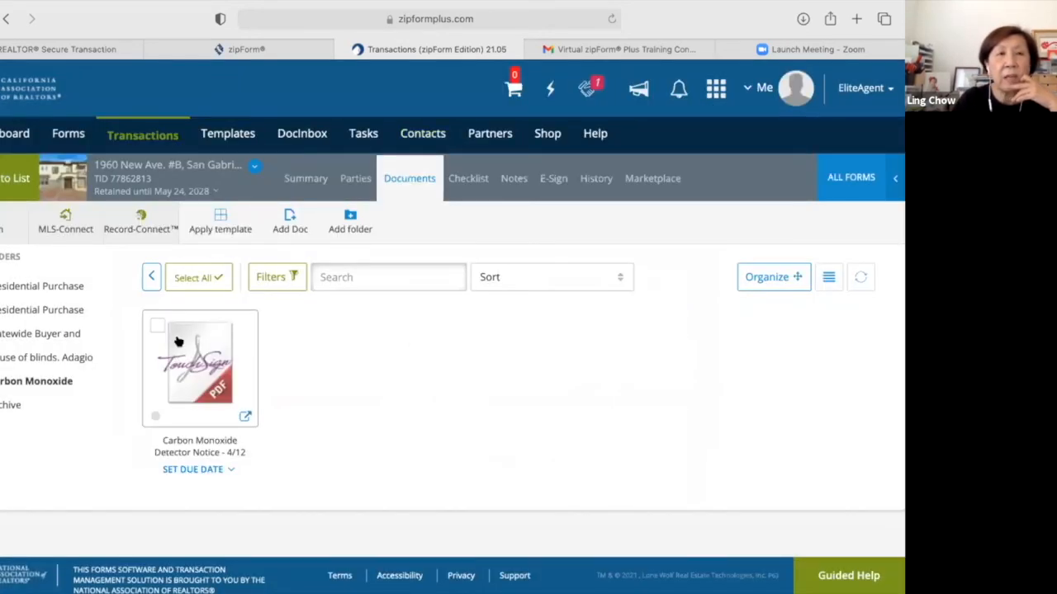
Return to the full list of 80 transactions and bring up the Help options.
click(15, 178)
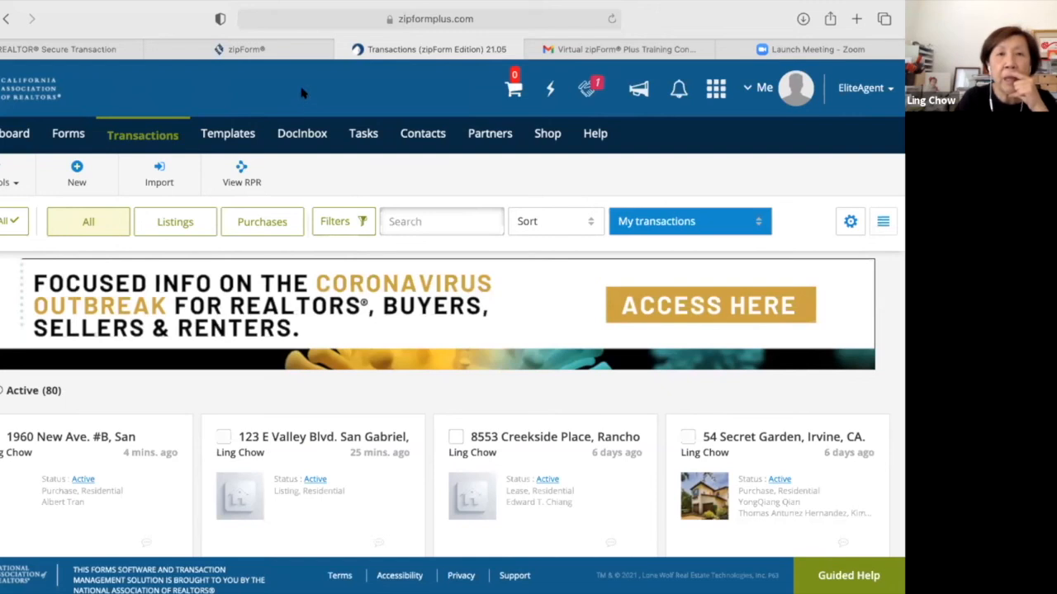
click(601, 139)
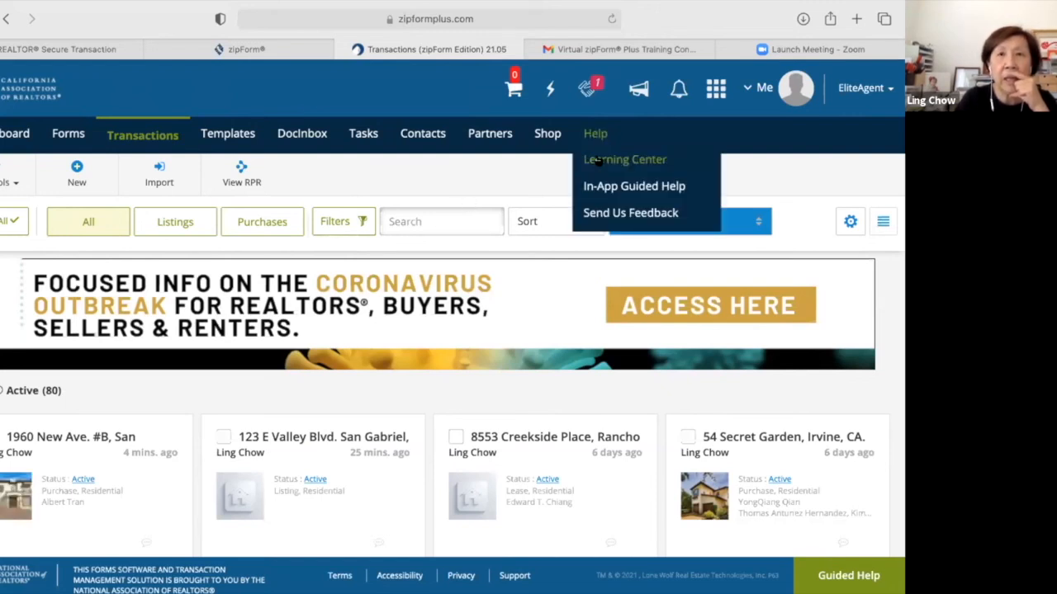
Browse the Learning Center topics, then open the Live Online Training calendar.
click(596, 161)
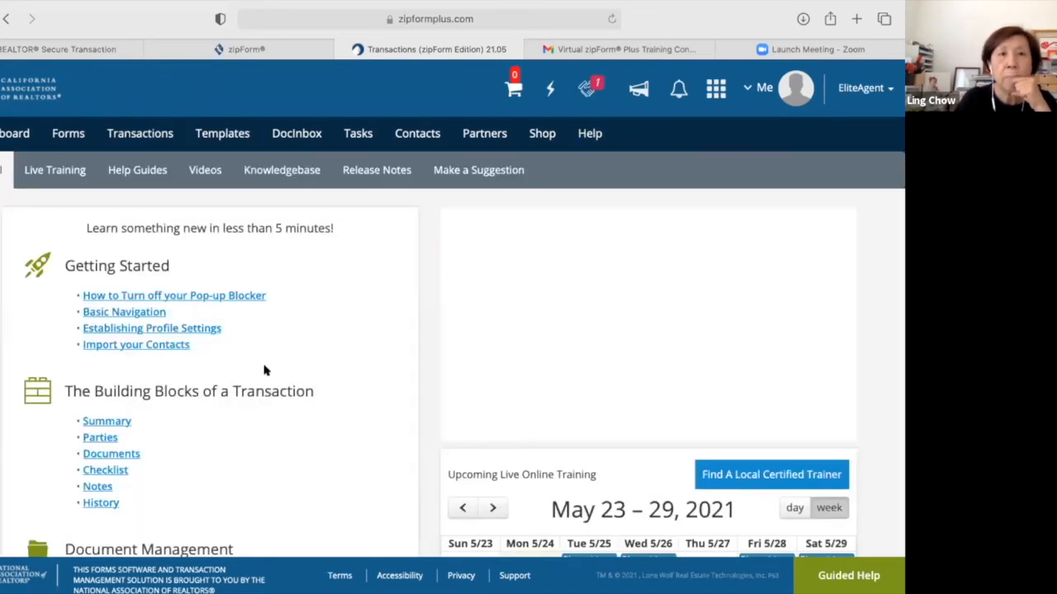
scroll(264, 370, down, 1)
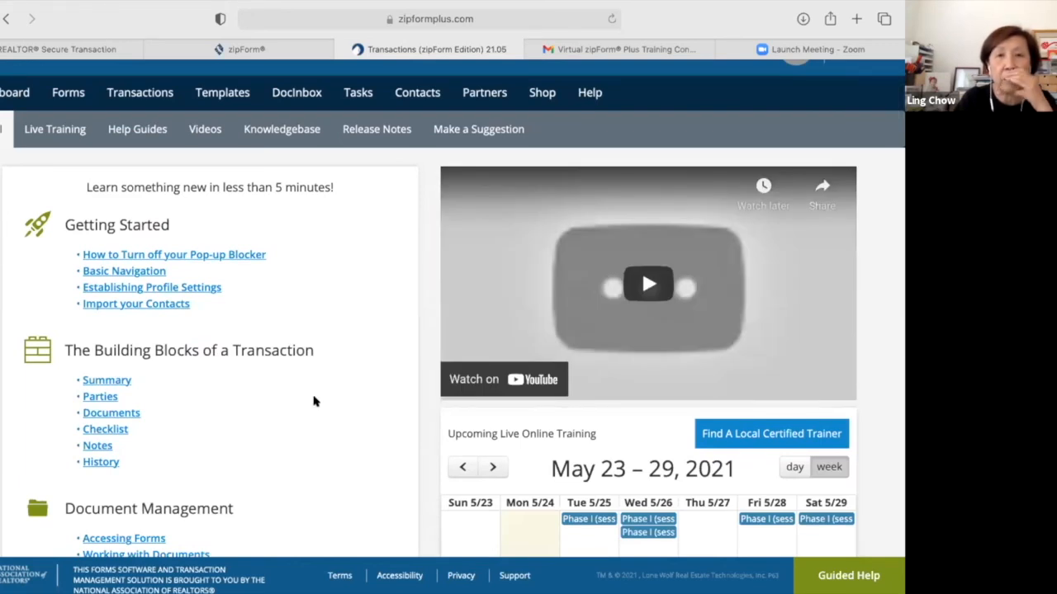
scroll(314, 402, down, 2)
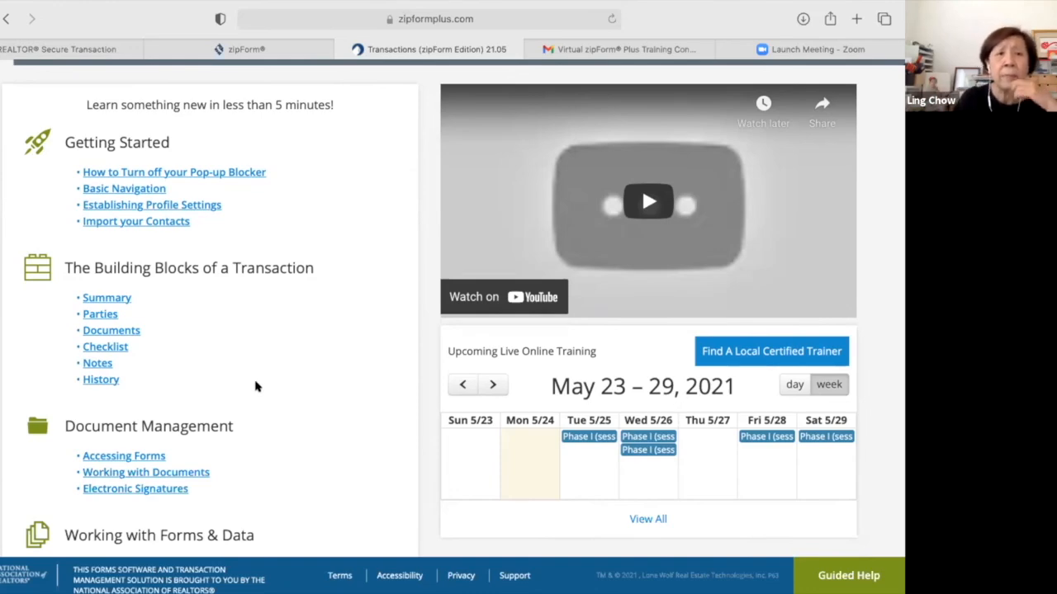
scroll(255, 385, down, 5)
scroll(255, 385, down, 2)
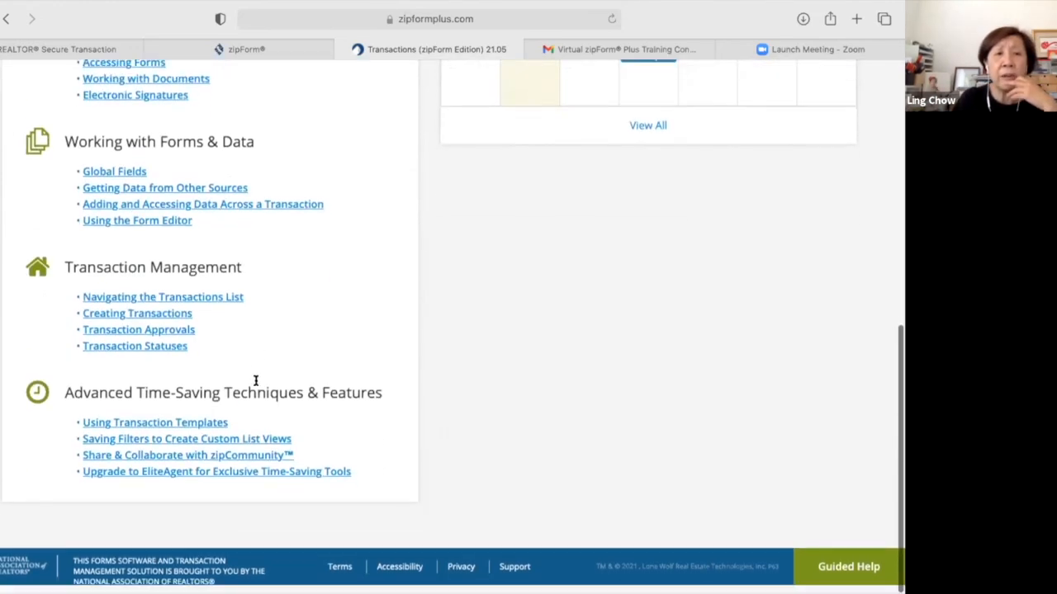
scroll(255, 384, up, 3)
scroll(255, 385, up, 6)
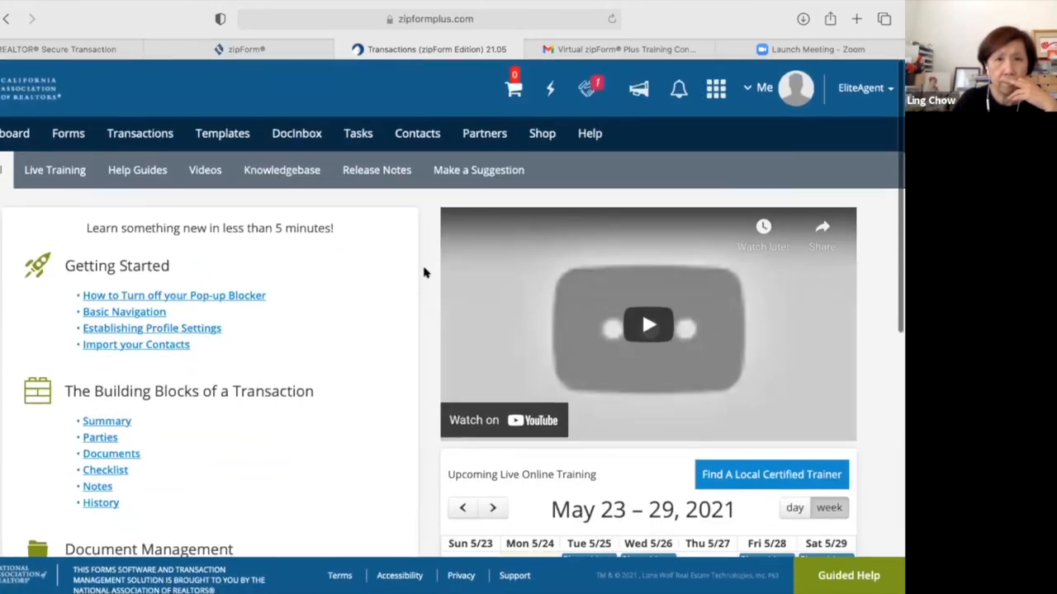
click(62, 177)
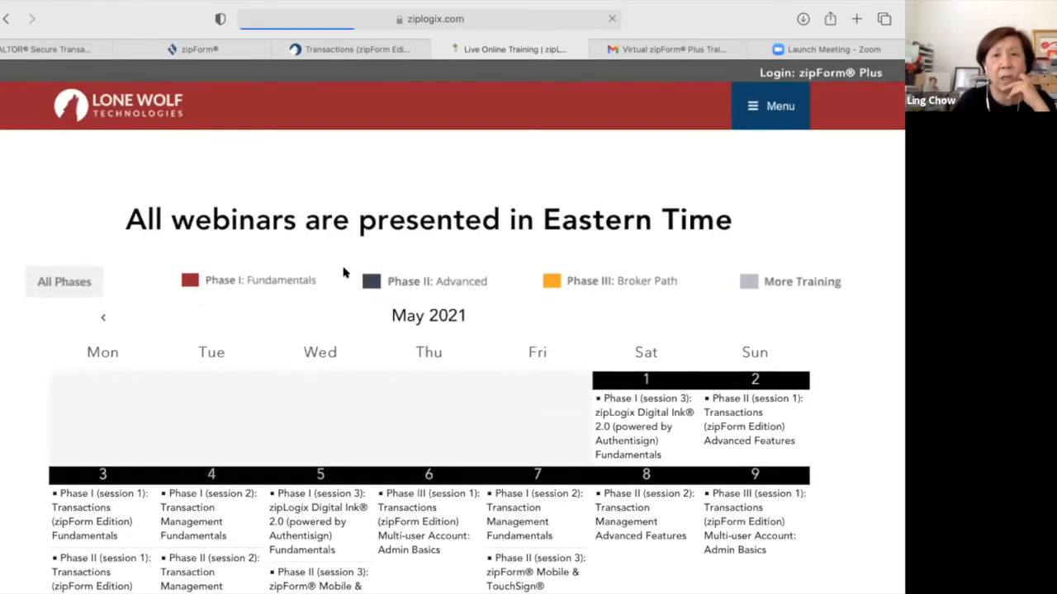
Scroll the May 2021 training calendar to its footer and follow the Customer Care support link.
scroll(366, 330, down, 2)
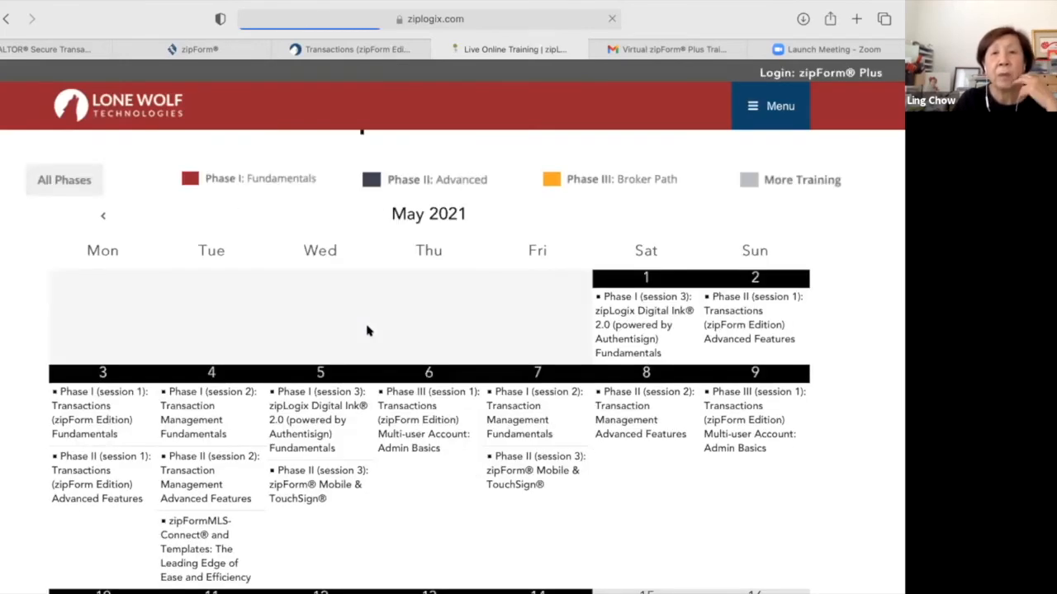
scroll(369, 331, up, 3)
scroll(369, 330, down, 2)
scroll(368, 330, up, 1)
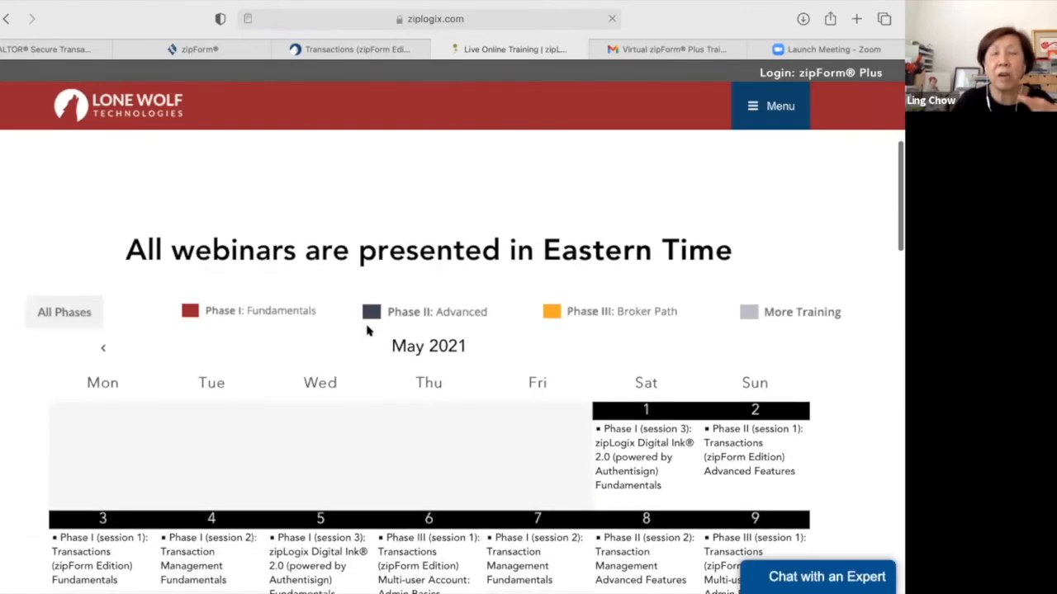
scroll(368, 330, up, 1)
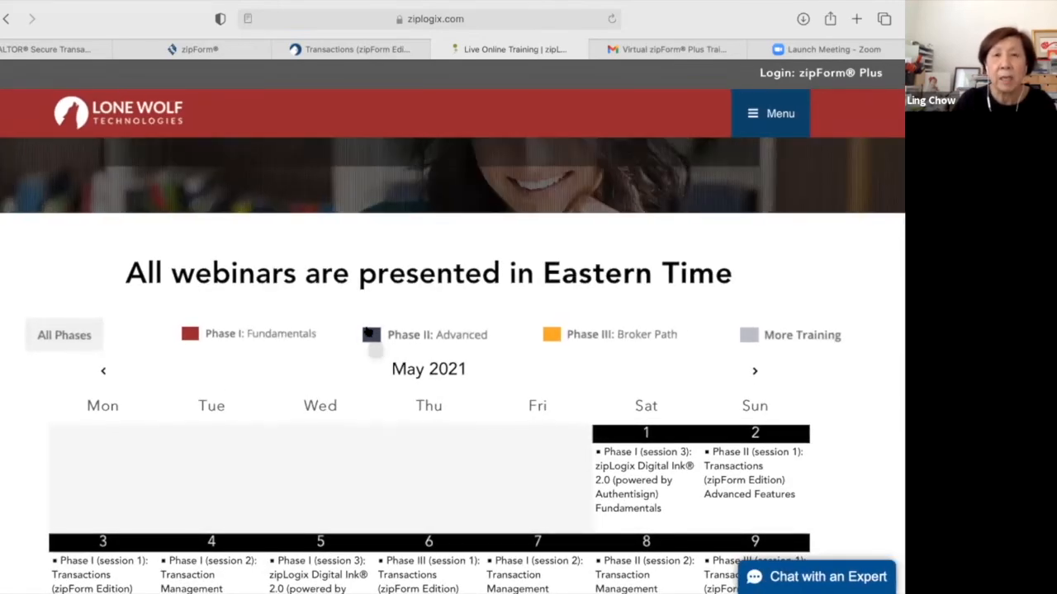
scroll(368, 330, down, 3)
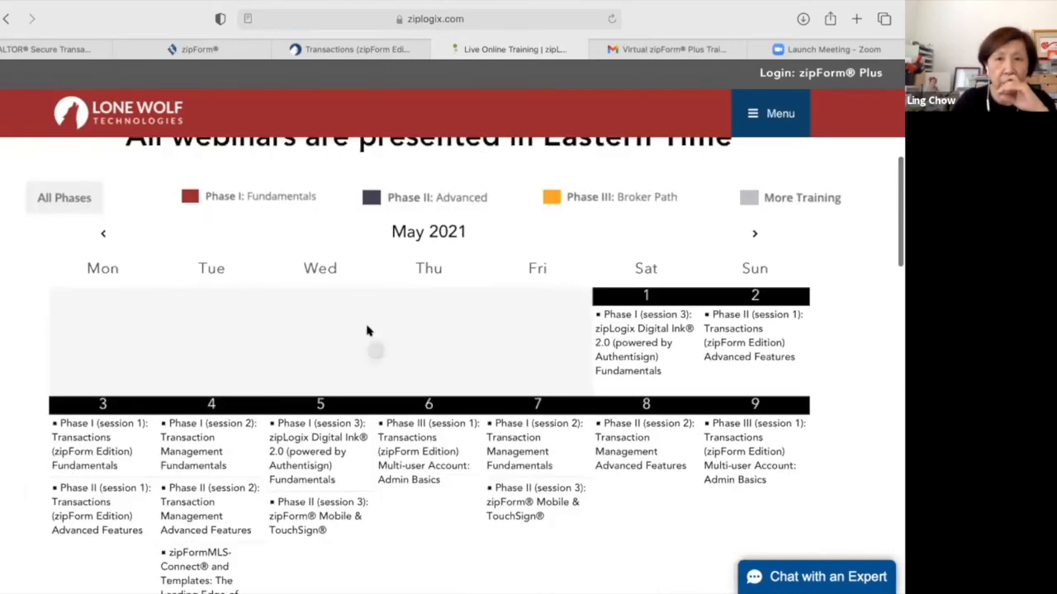
scroll(368, 331, down, 15)
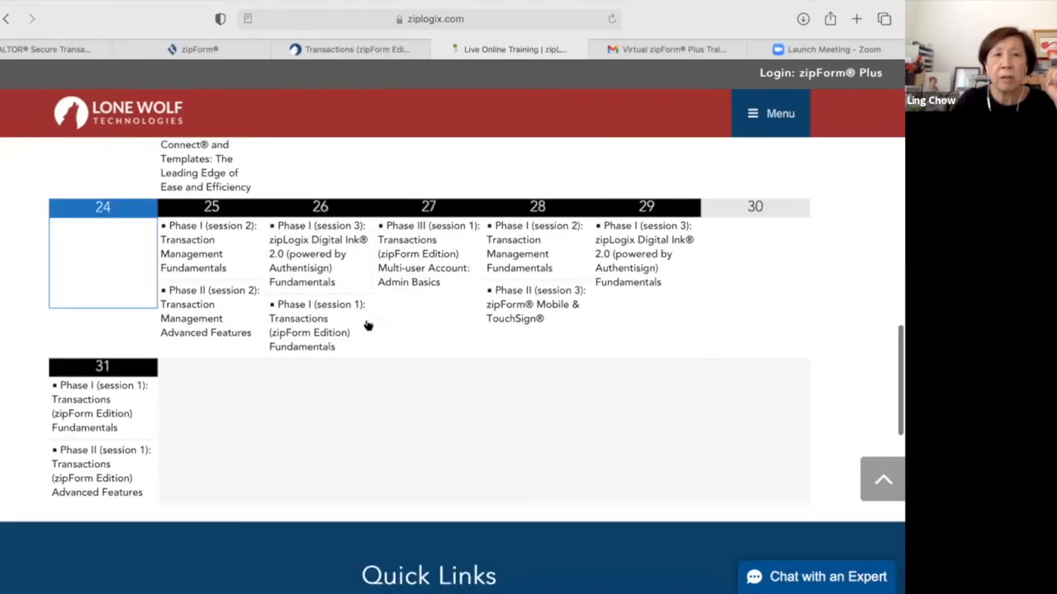
scroll(368, 326, down, 7)
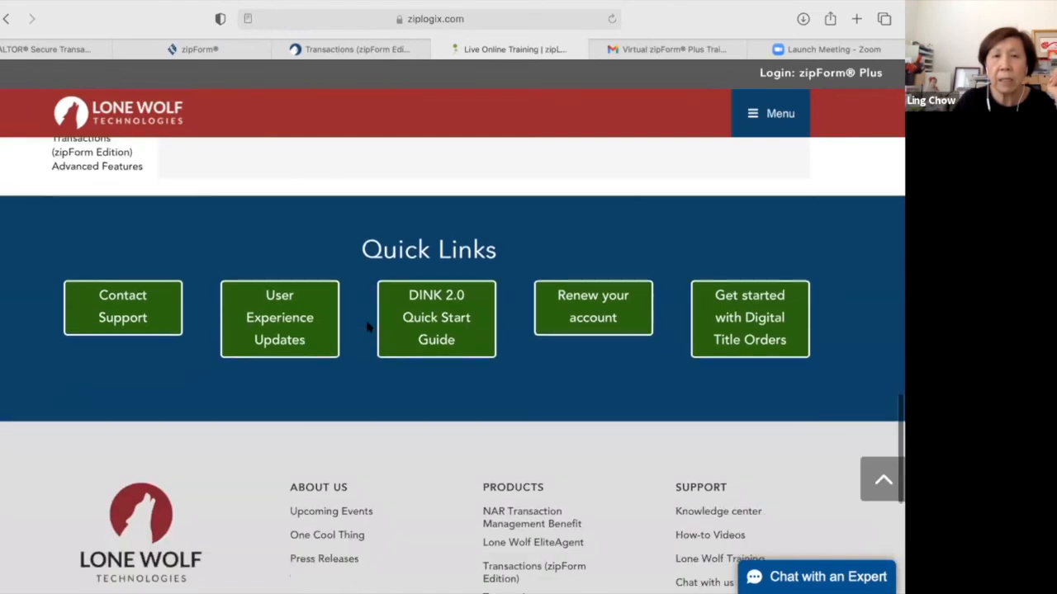
scroll(482, 390, down, 2)
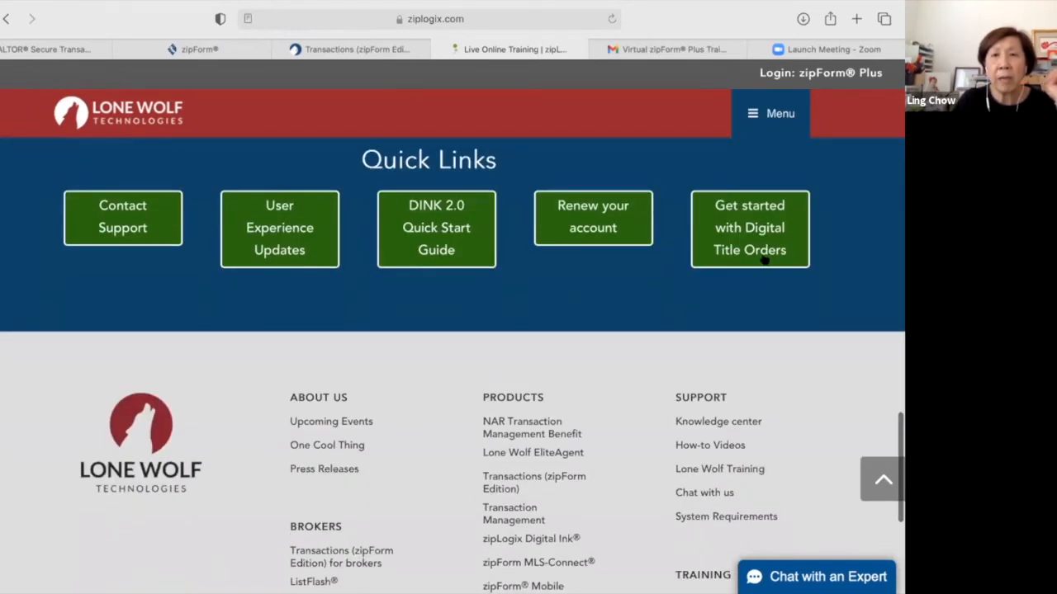
scroll(459, 337, down, 2)
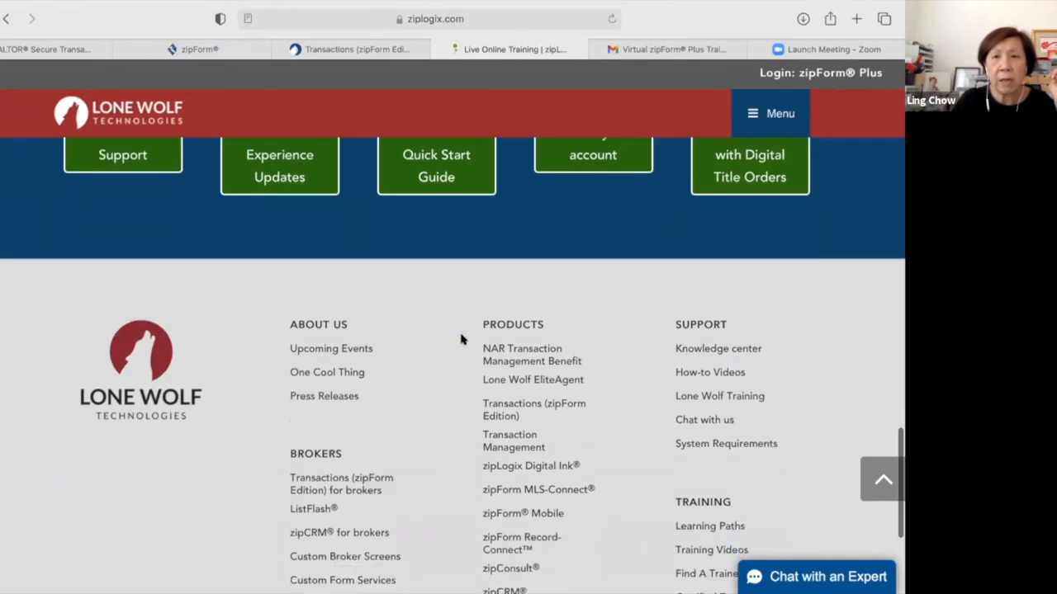
click(691, 421)
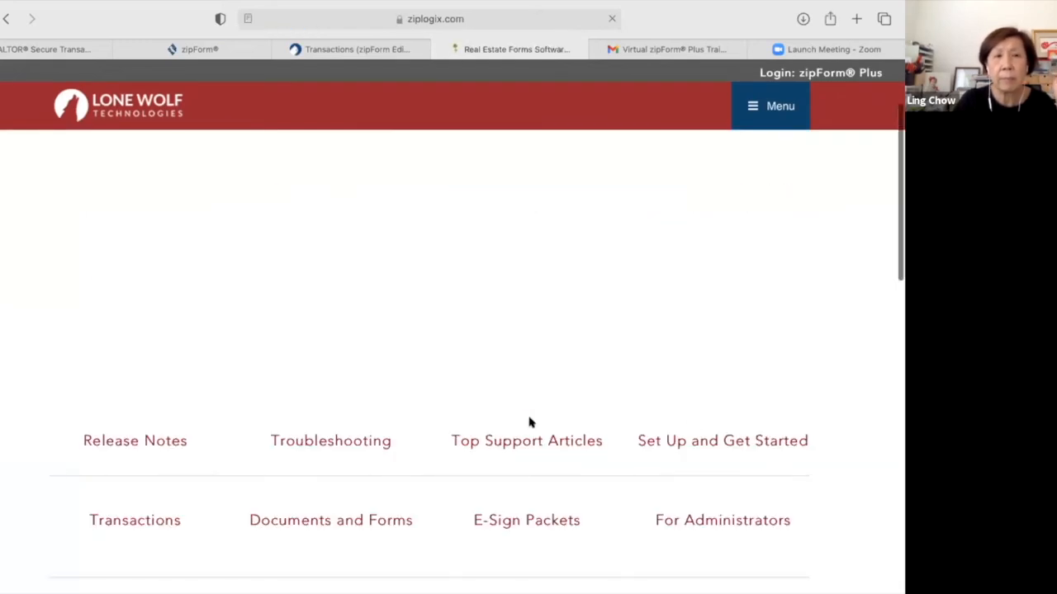
Look over the Customer Care support topics down to the Quick Links section.
scroll(529, 422, down, 8)
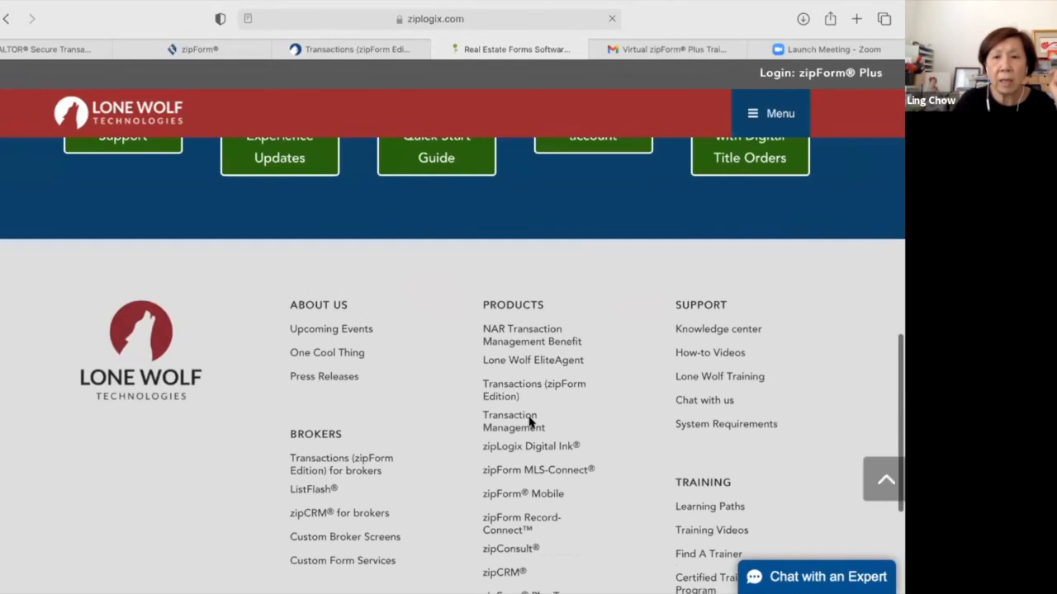
scroll(529, 422, down, 2)
scroll(529, 422, up, 1)
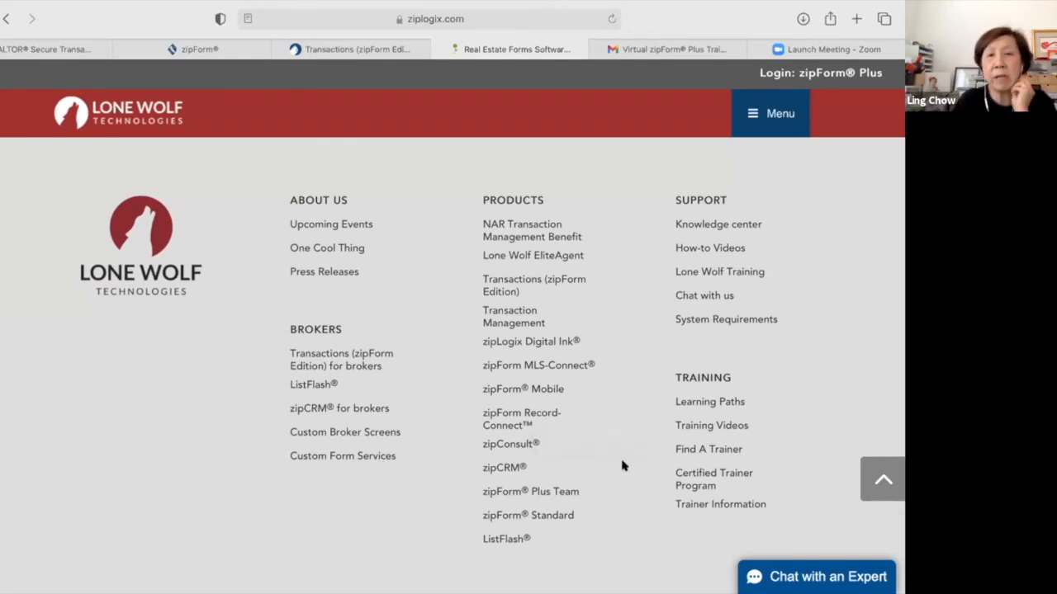
scroll(696, 376, up, 15)
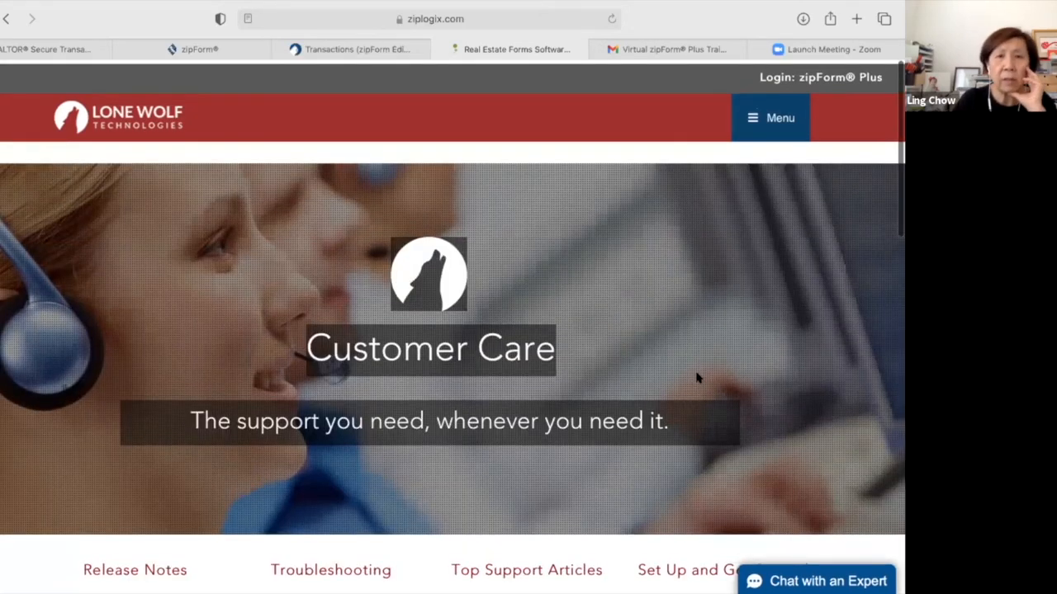
scroll(696, 377, down, 5)
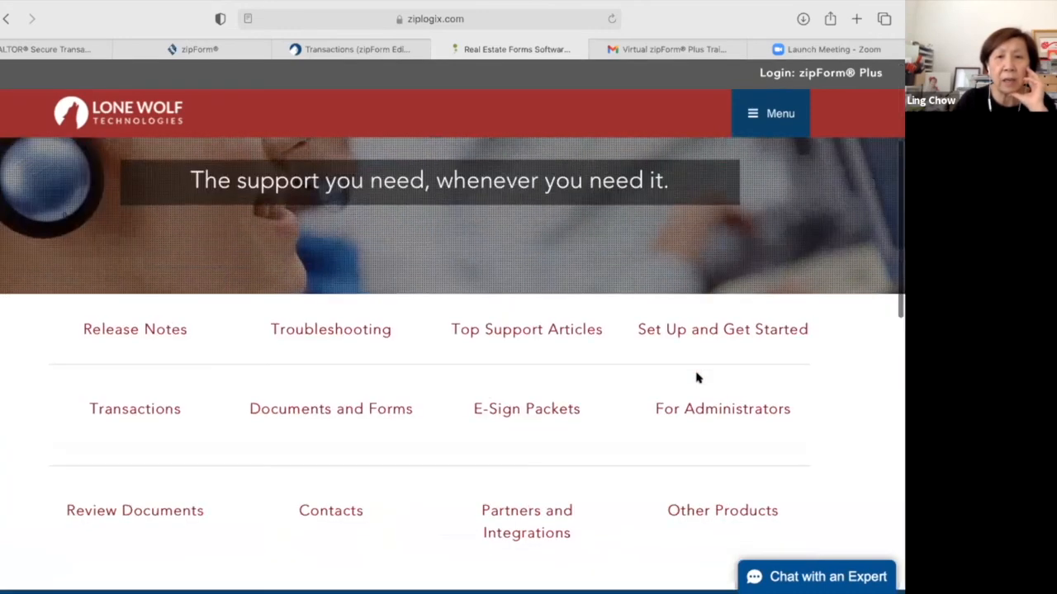
scroll(696, 377, down, 2)
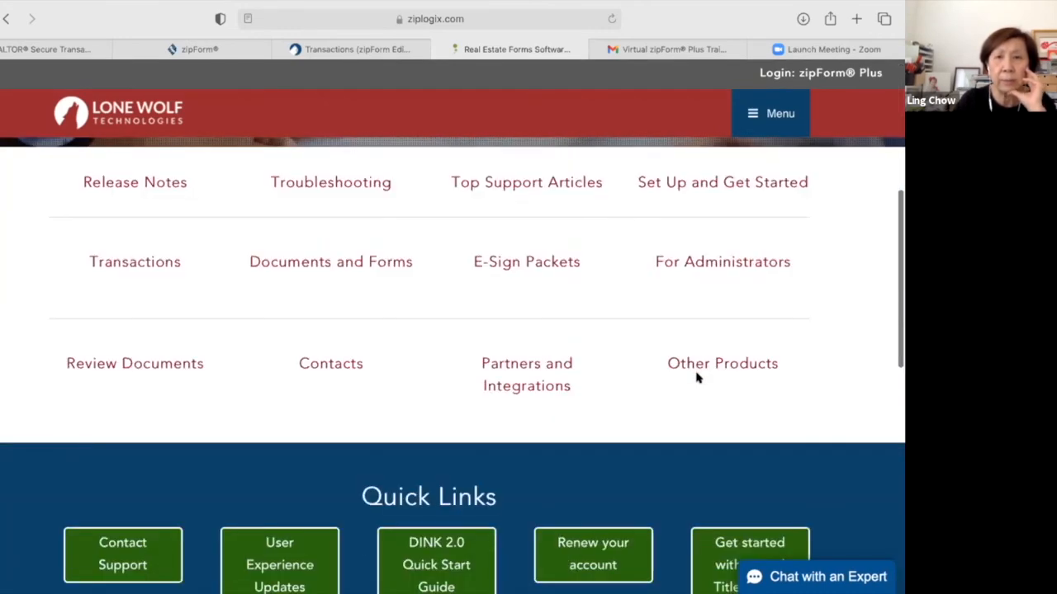
scroll(696, 378, down, 3)
scroll(696, 378, down, 3)
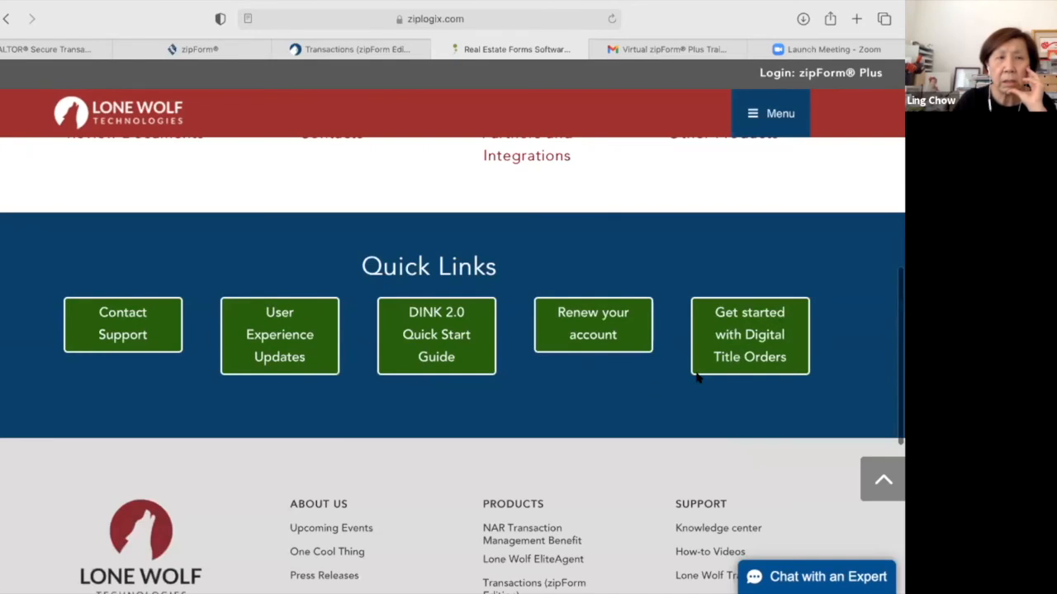
scroll(698, 377, down, 1)
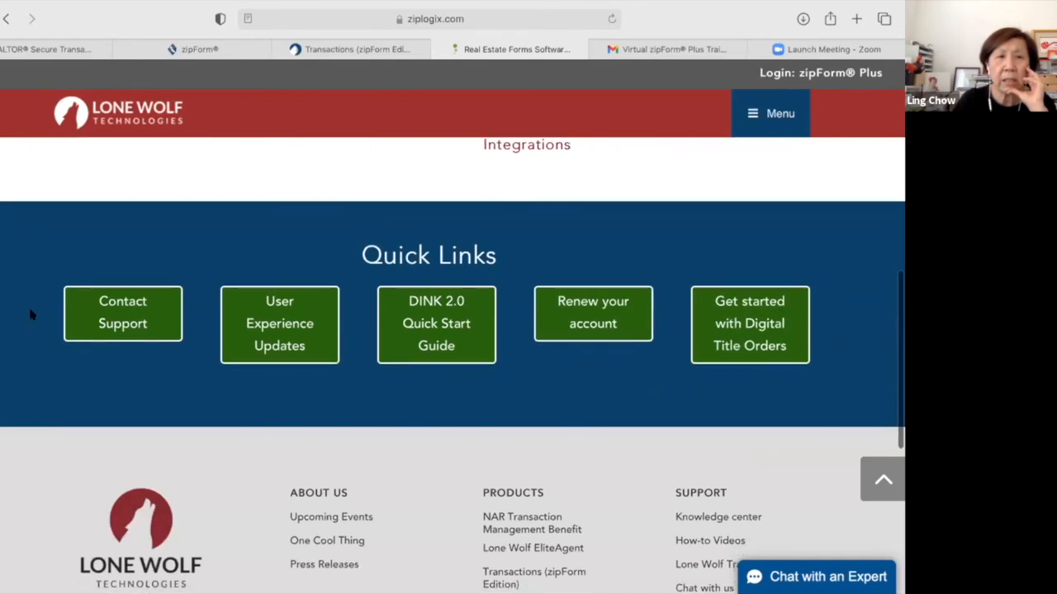
Look through the Lone Wolf Community product help, then close the community tab.
click(100, 310)
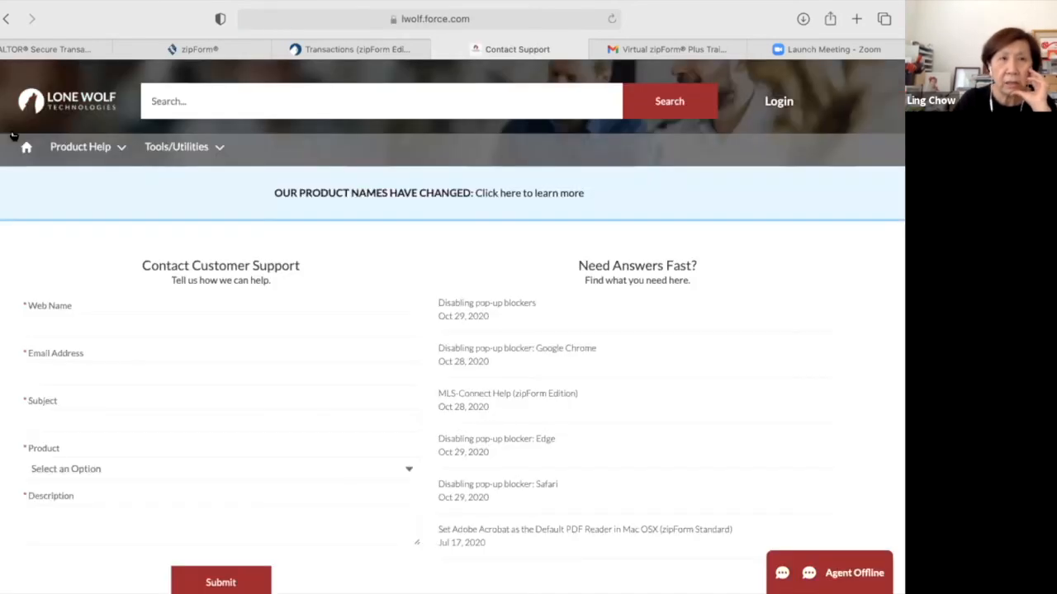
click(81, 147)
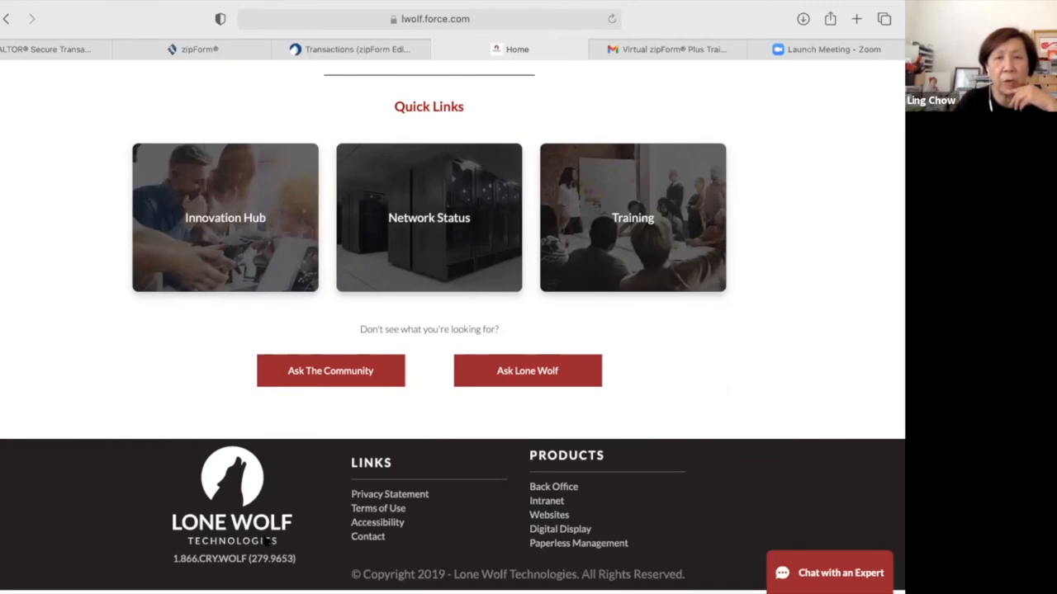
scroll(264, 540, up, 3)
scroll(516, 366, up, 15)
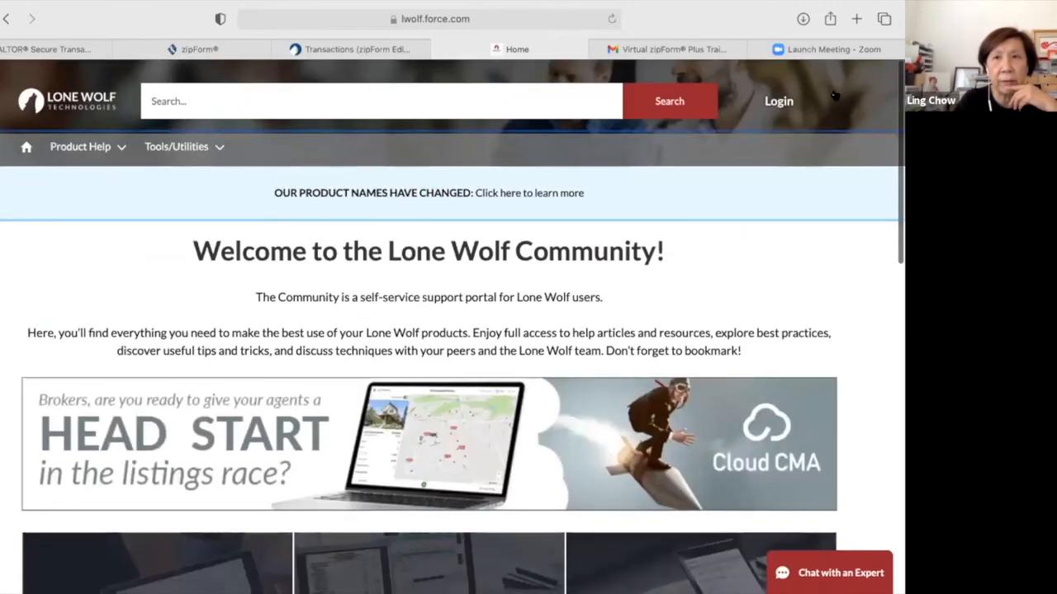
key(super+w)
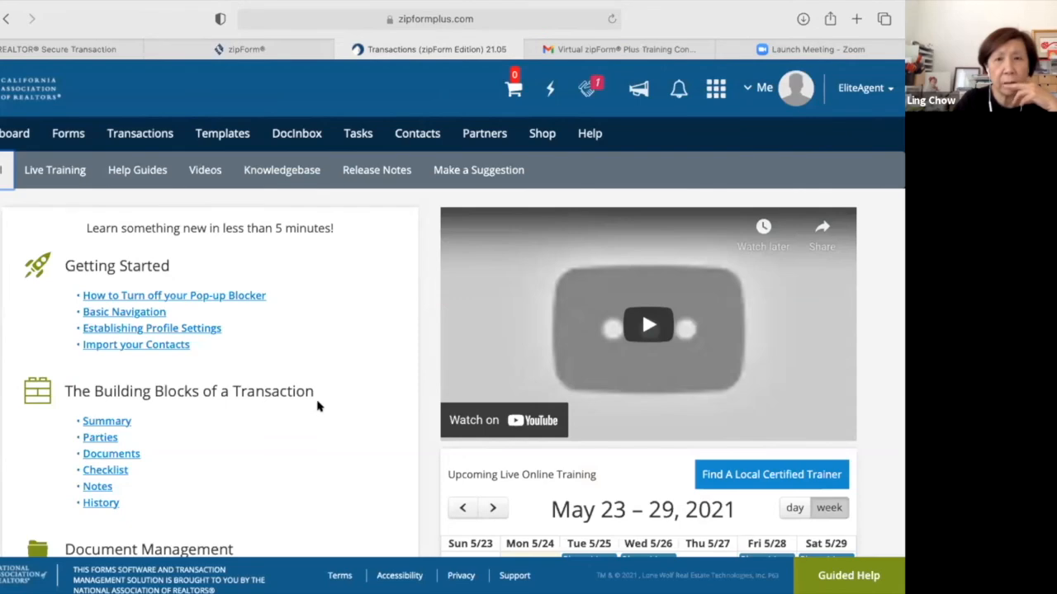
Skim the zipForm help guides, then open a new tab for go.crmls.org.
scroll(318, 406, down, 3)
scroll(318, 406, down, 2)
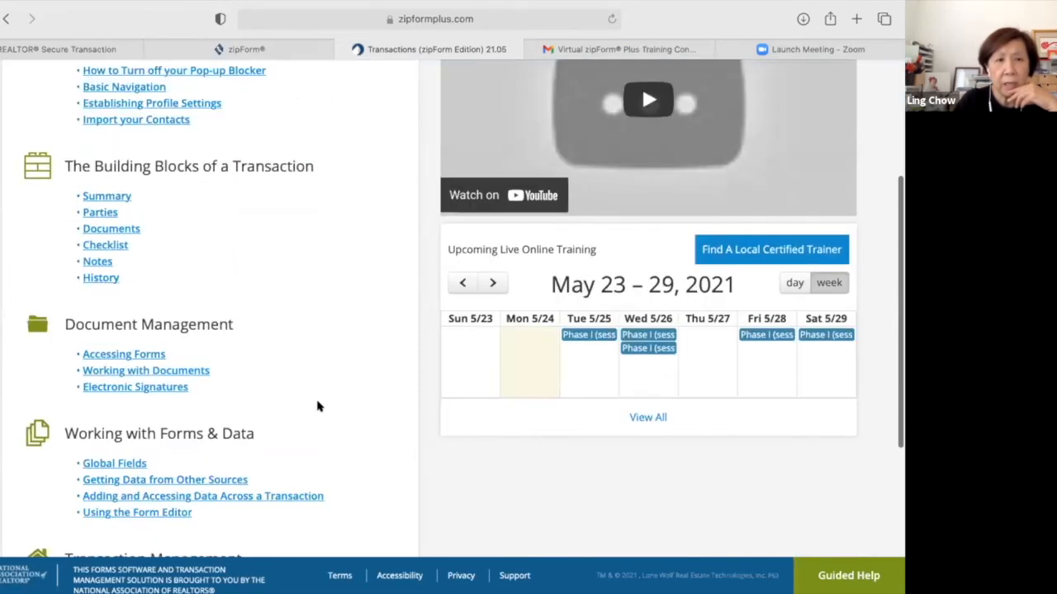
scroll(318, 405, down, 5)
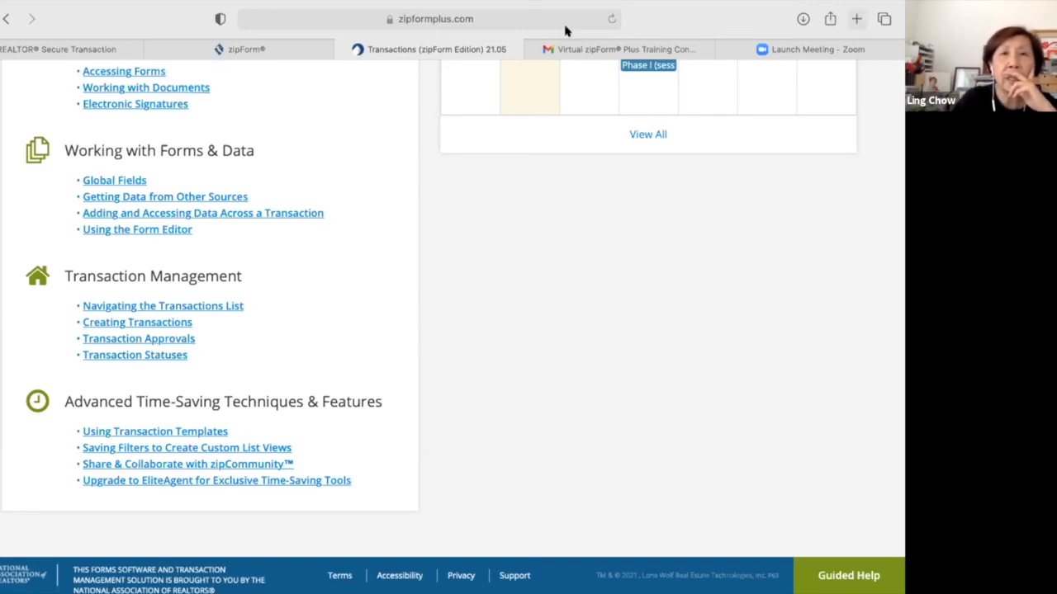
key(super+t)
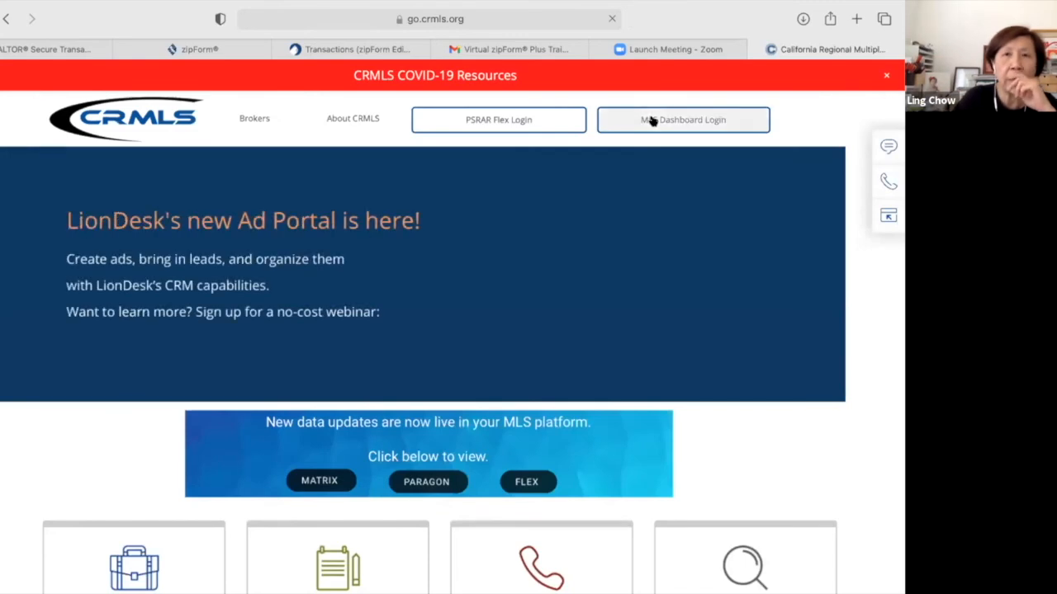
Log in to the CRMLS MLS dashboard with the agent's user ID and password.
click(519, 487)
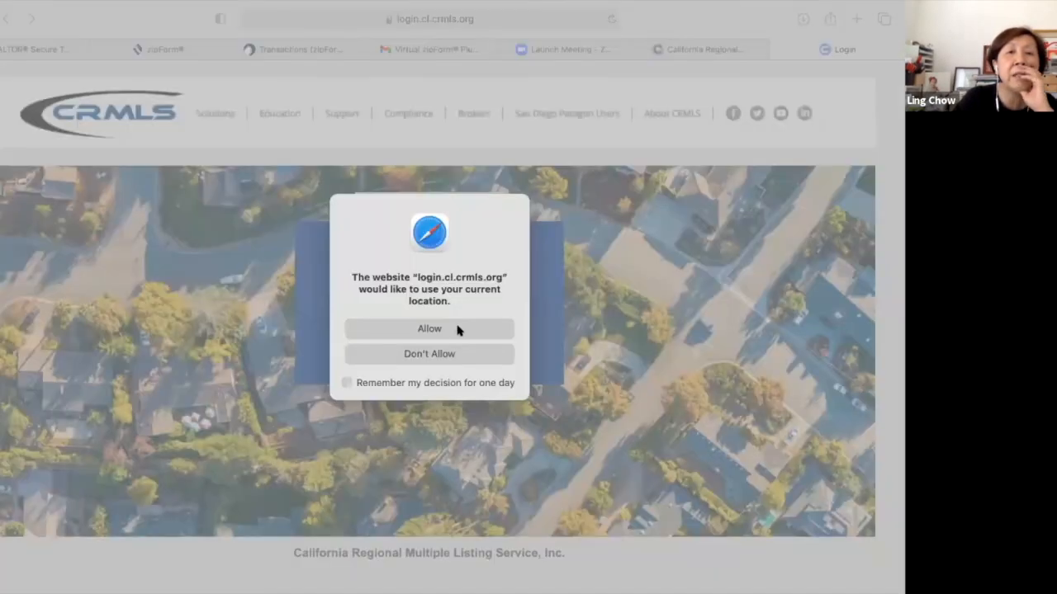
click(440, 261)
text(w)
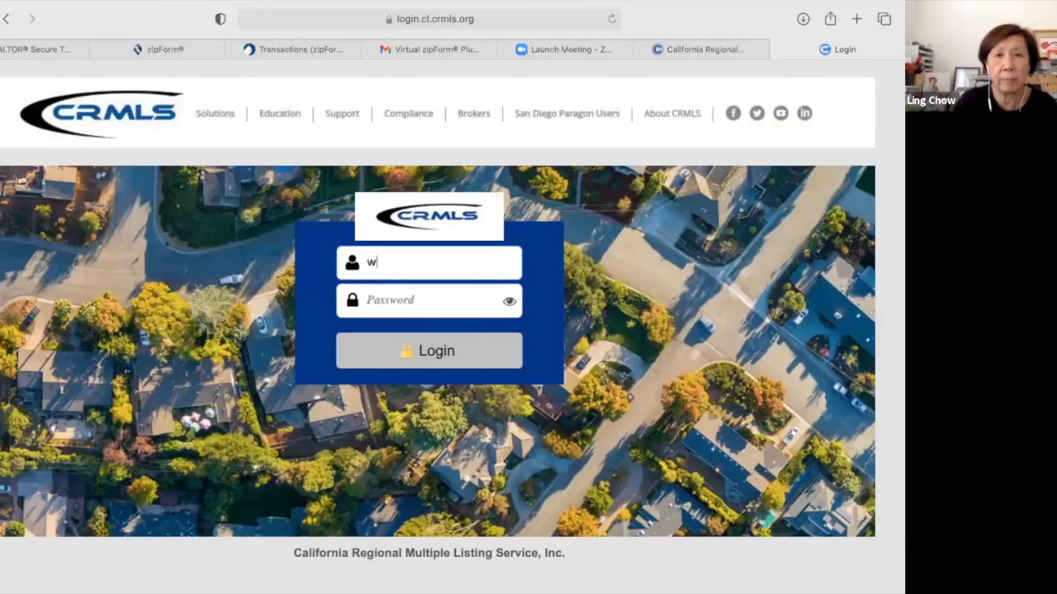
text(77227)
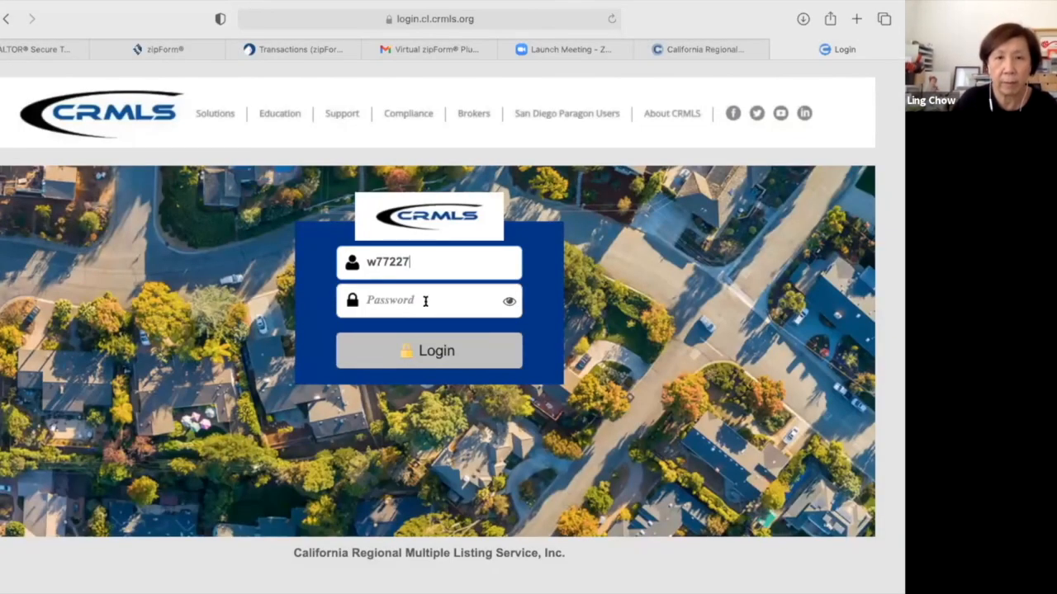
key(Tab)
text(•••••••)
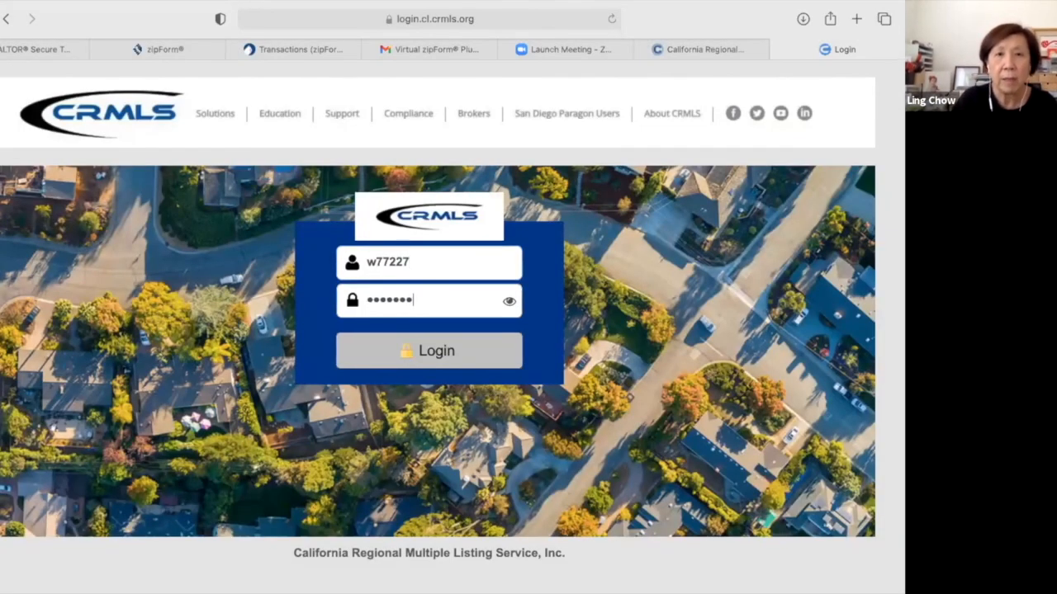
text(•)
click(453, 354)
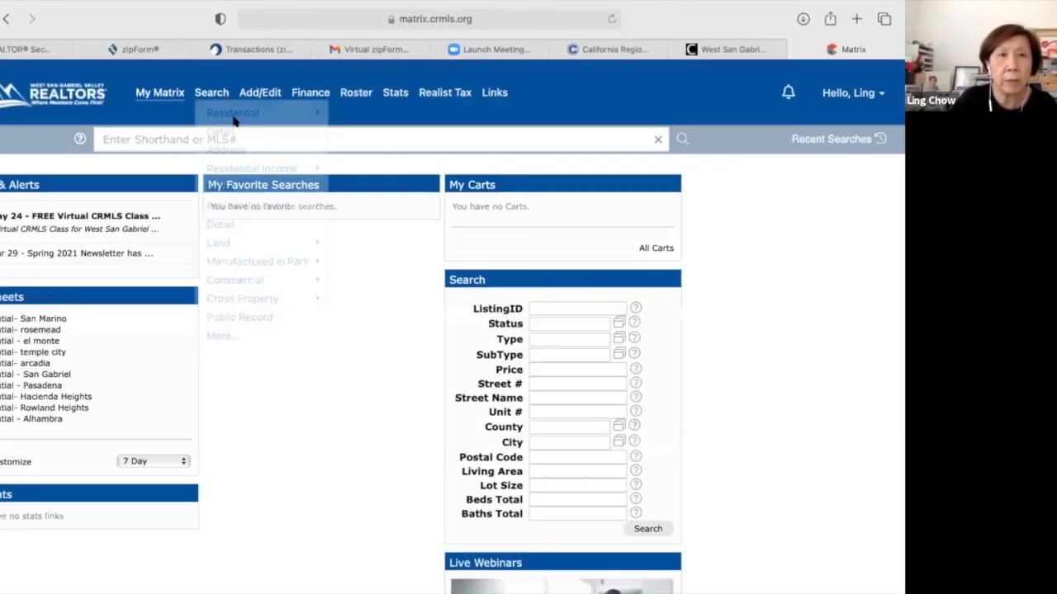
mouse_move(237, 116)
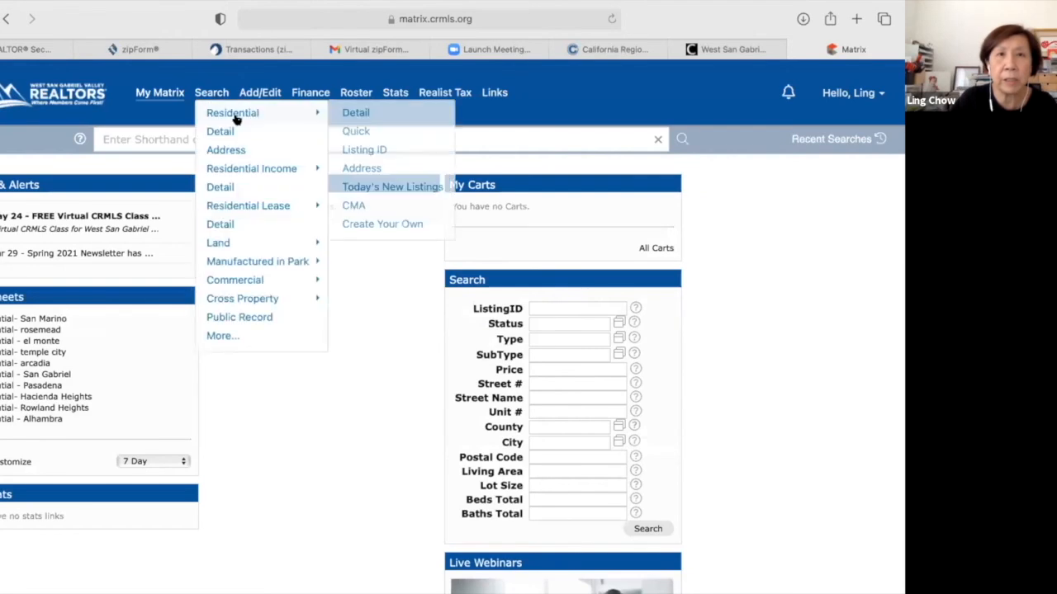
click(353, 112)
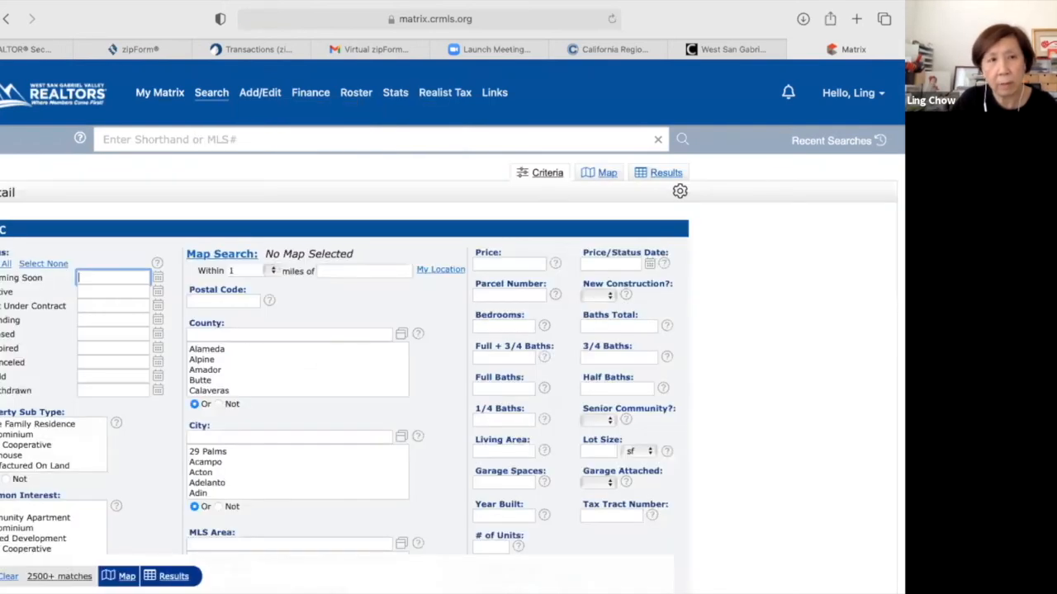
click(21, 277)
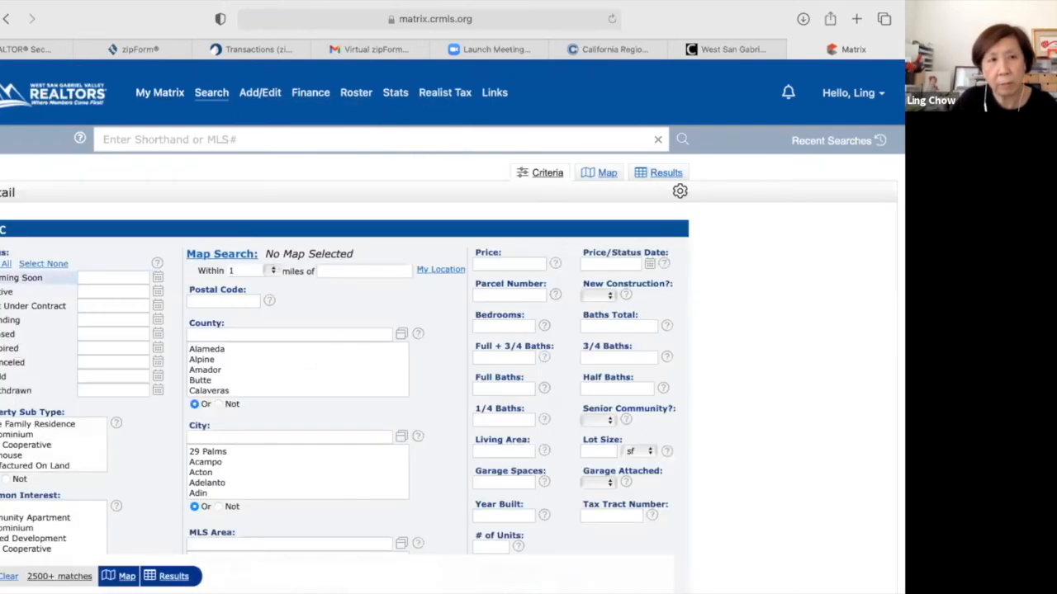
click(6, 291)
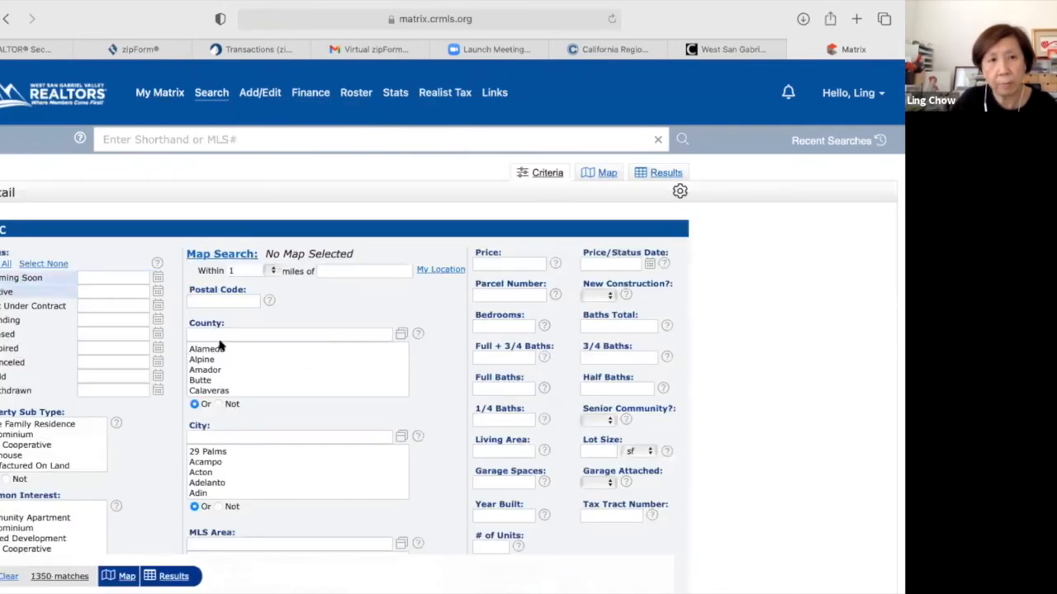
click(220, 432)
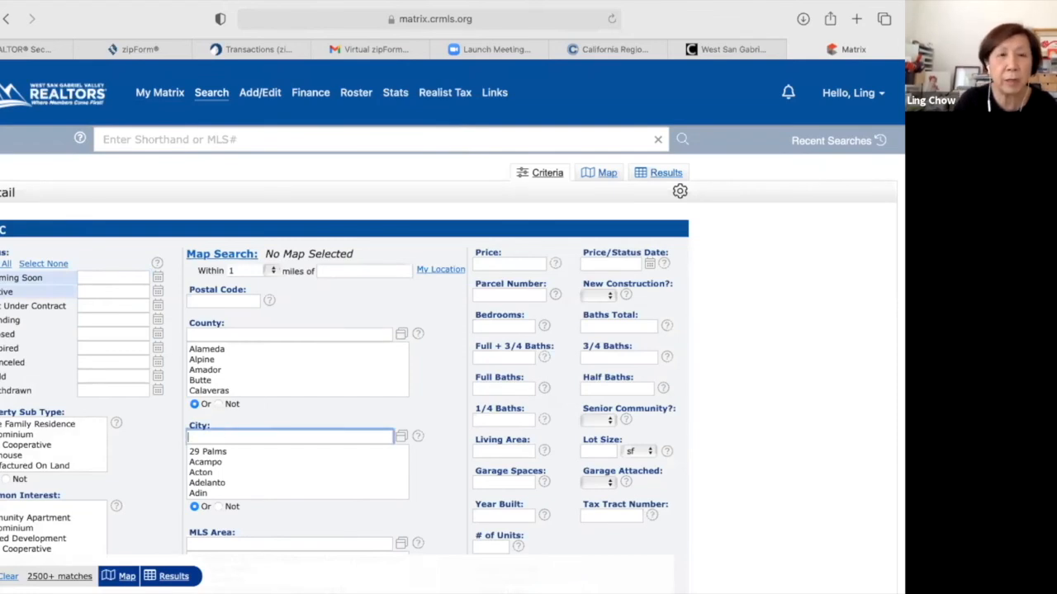
text(san Gabr)
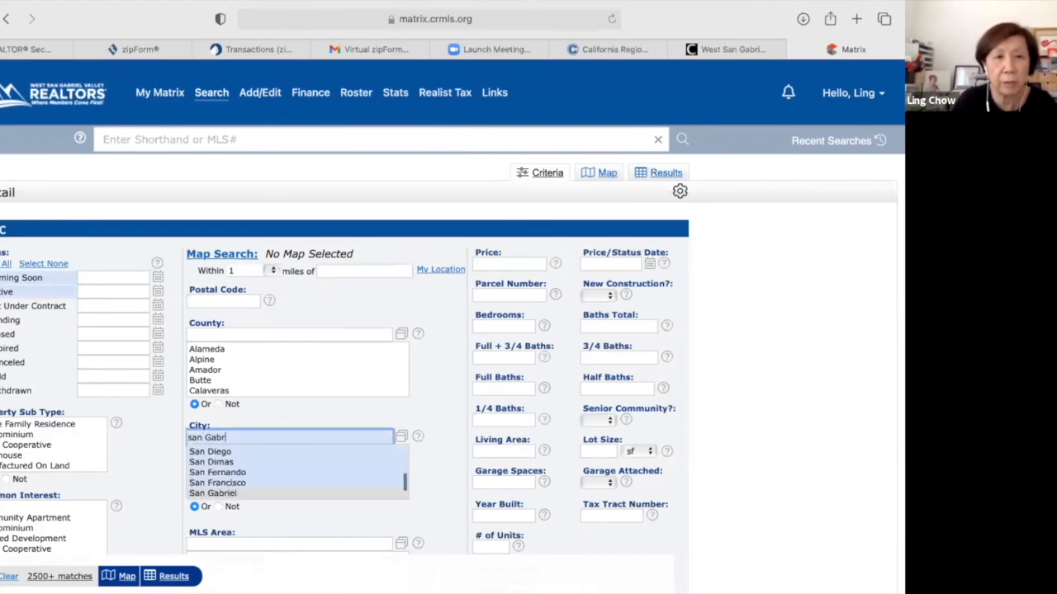
text(iel)
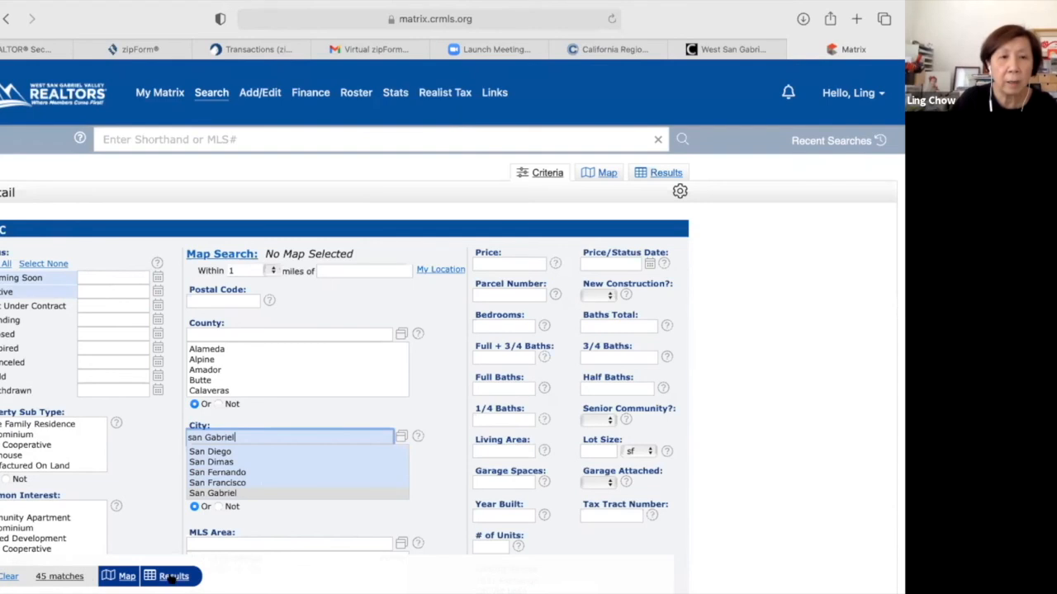
click(173, 576)
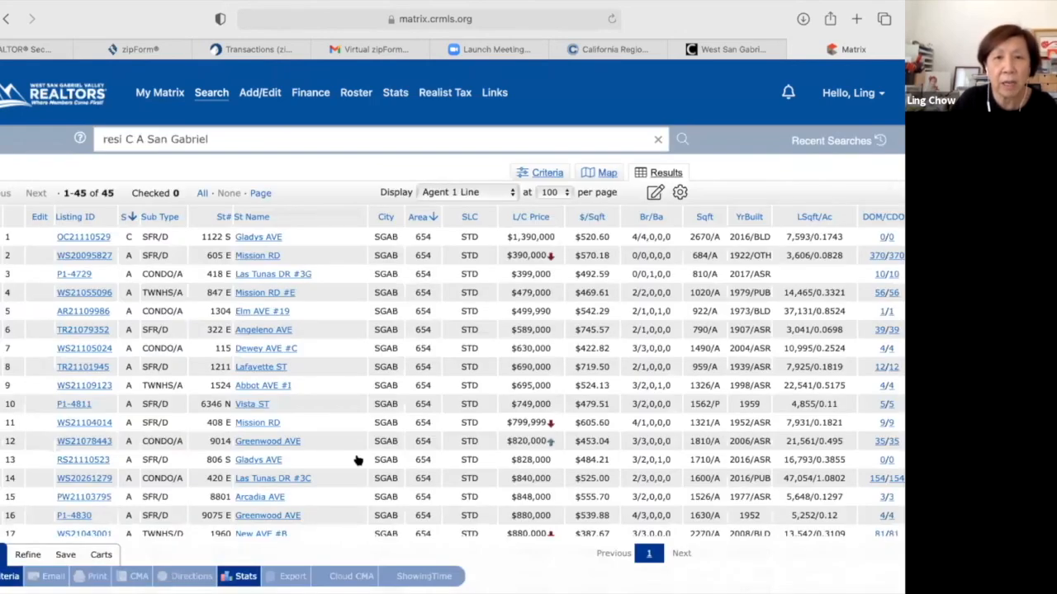
scroll(357, 459, down, 2)
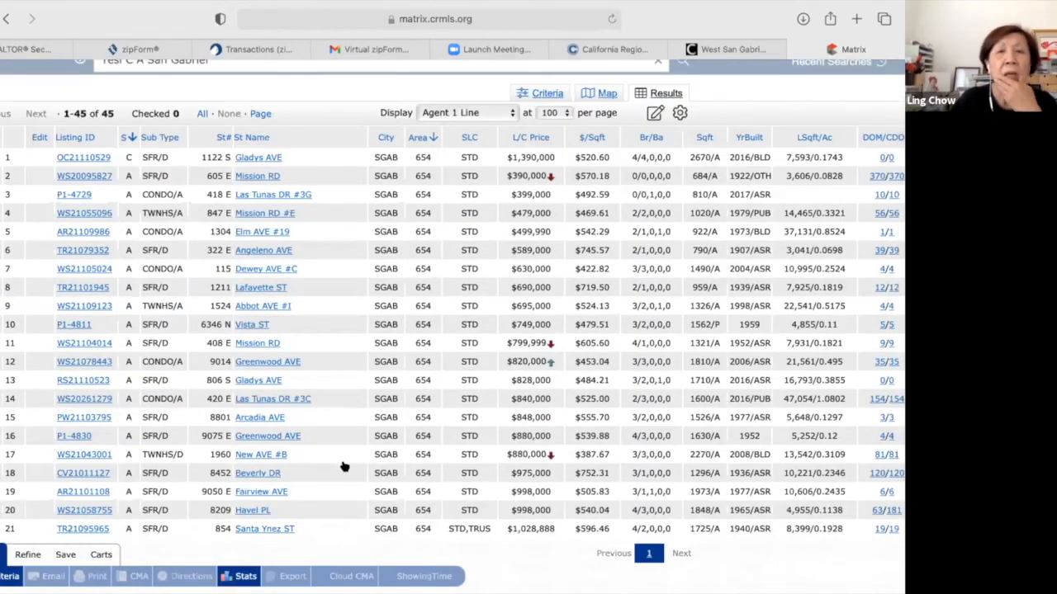
click(83, 454)
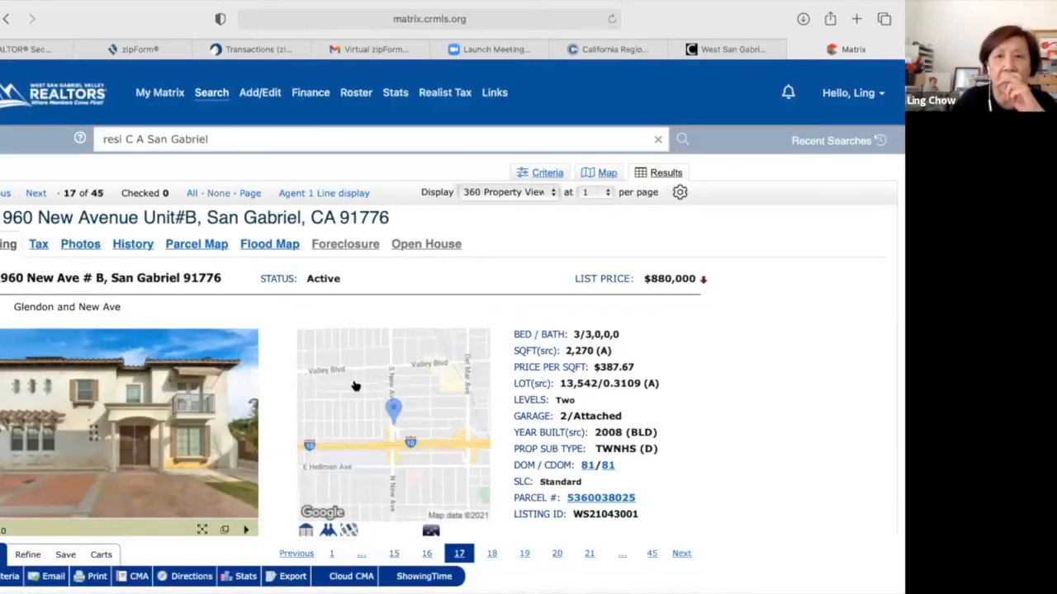
Follow the listing's 'Use PEAD in Glide During COVID-19' link below the map.
scroll(276, 373, down, 2)
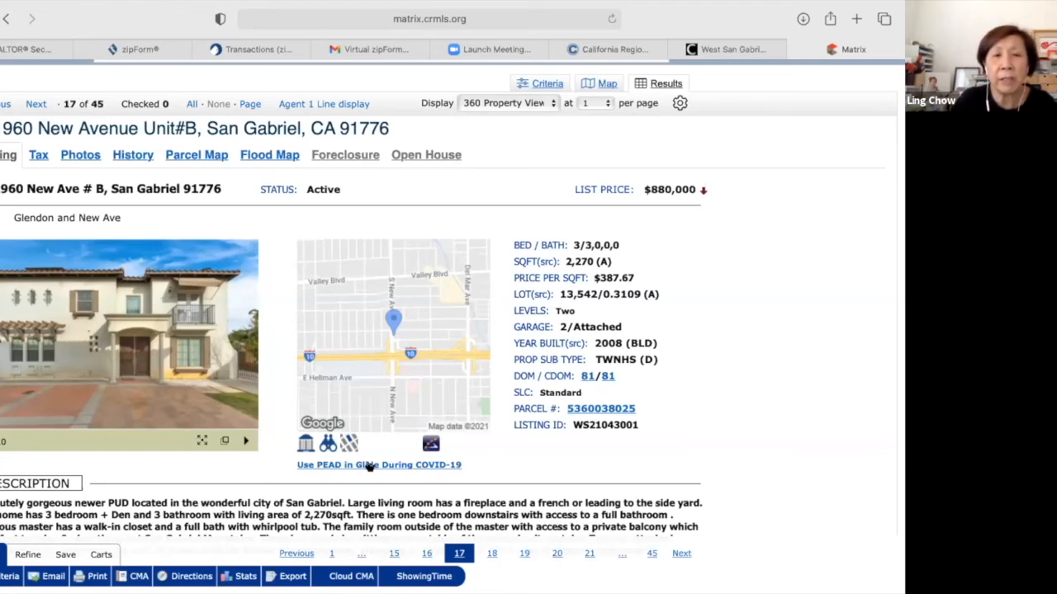
click(369, 466)
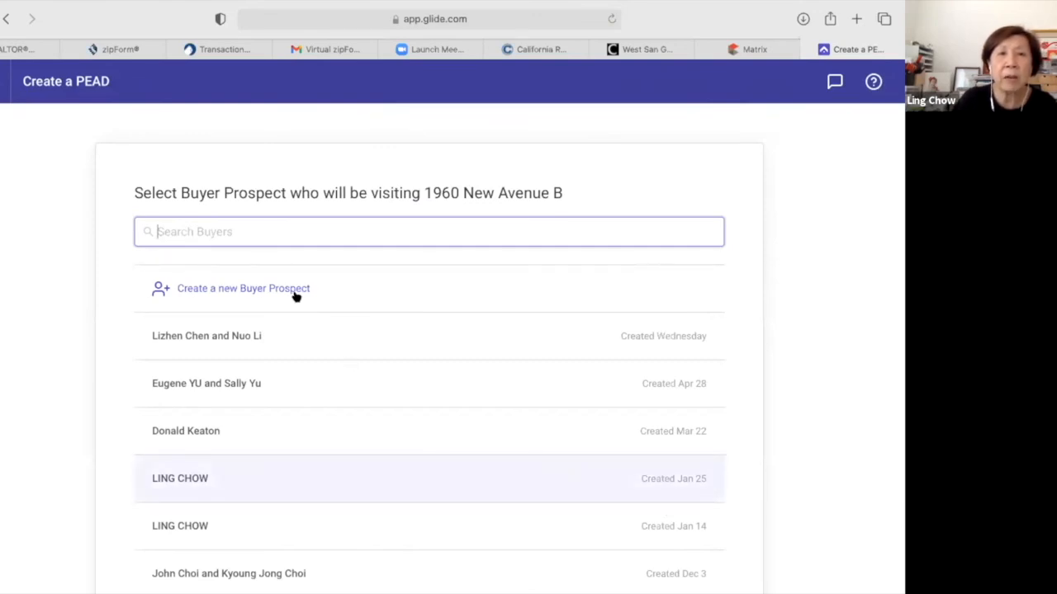
Try creating a new buyer prospect, then choose an existing prospect for the visit.
click(215, 289)
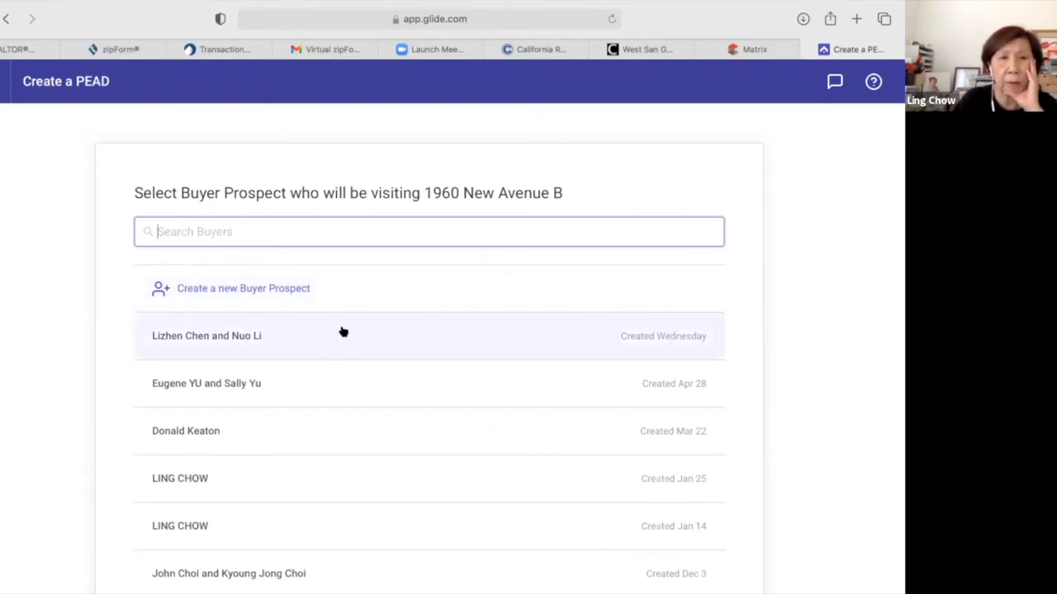
scroll(368, 347, down, 1)
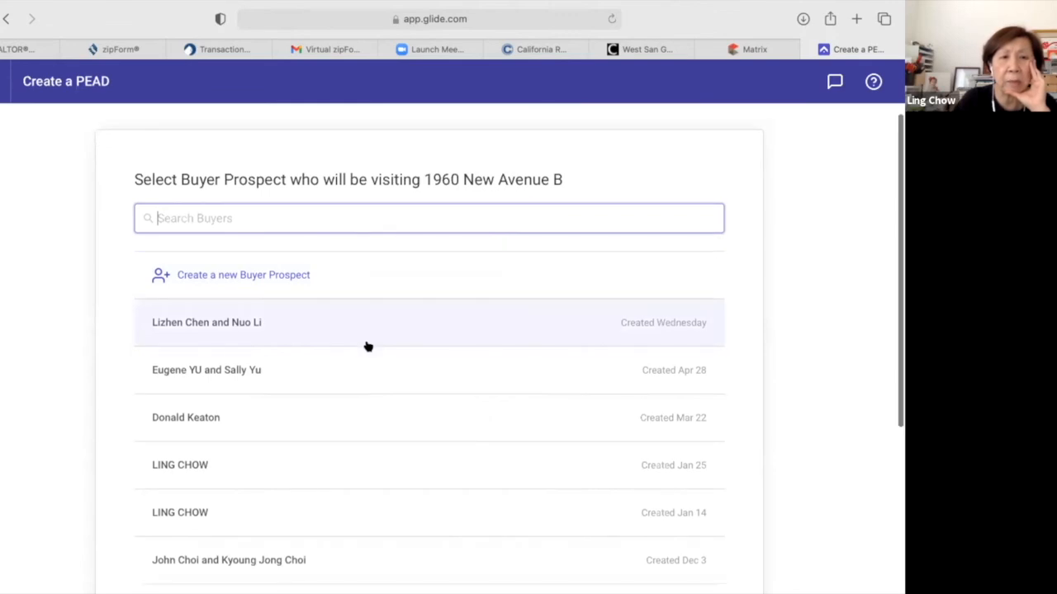
scroll(330, 430, up, 1)
click(316, 473)
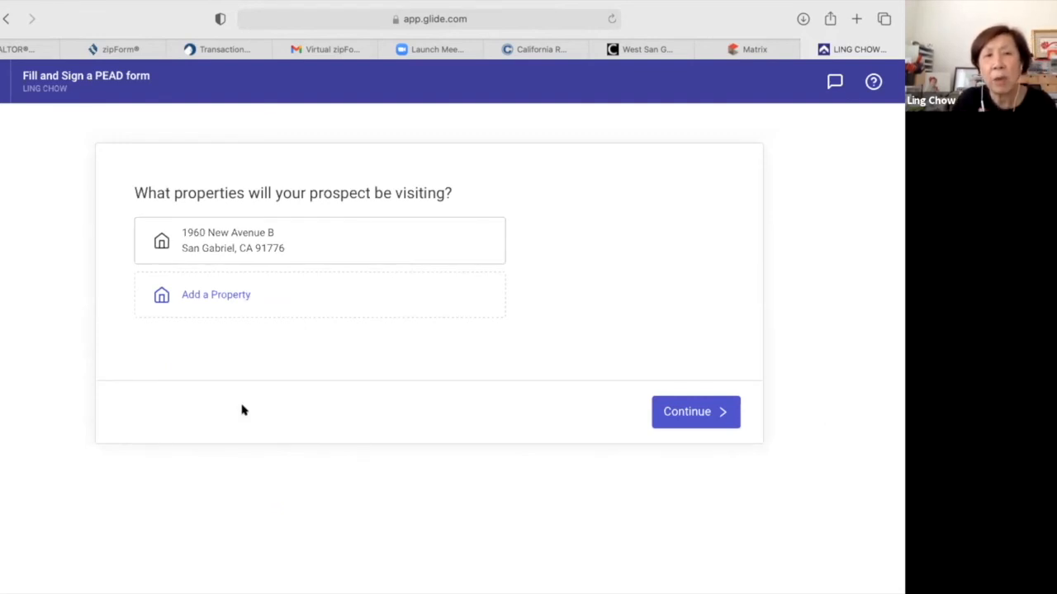
click(235, 304)
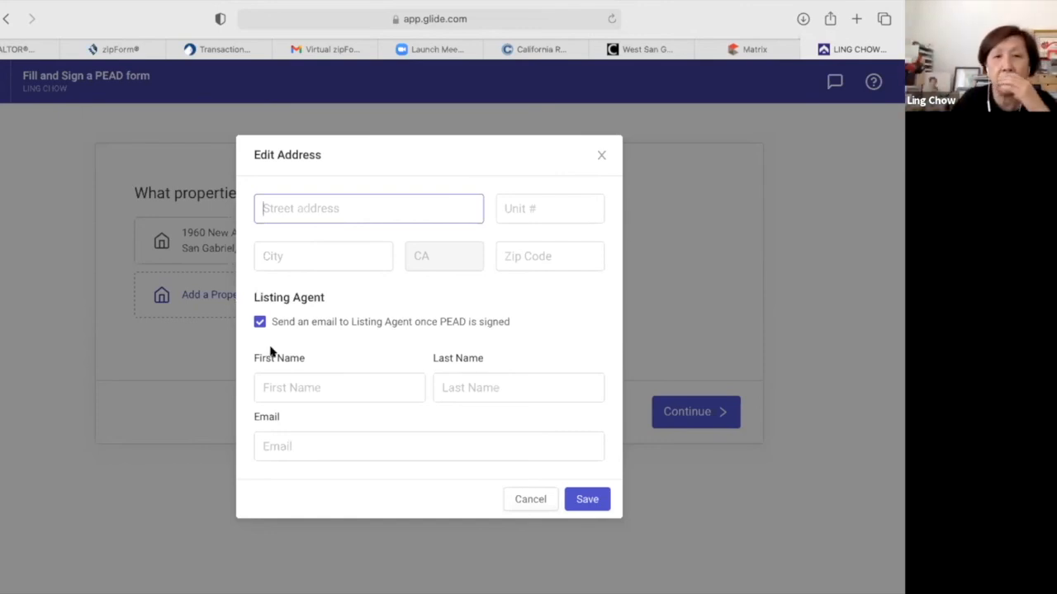
click(529, 500)
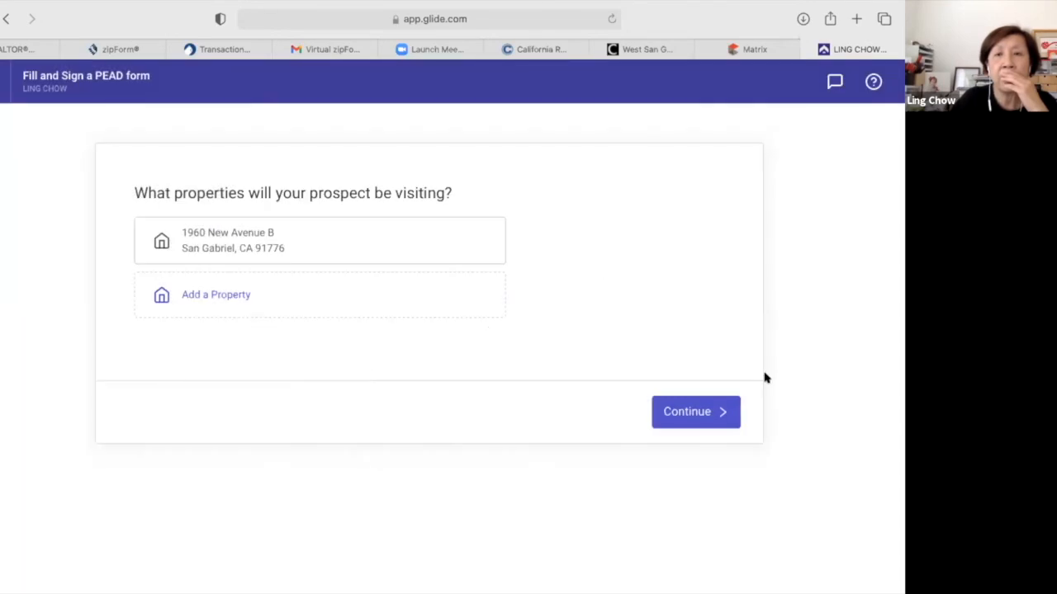
click(727, 415)
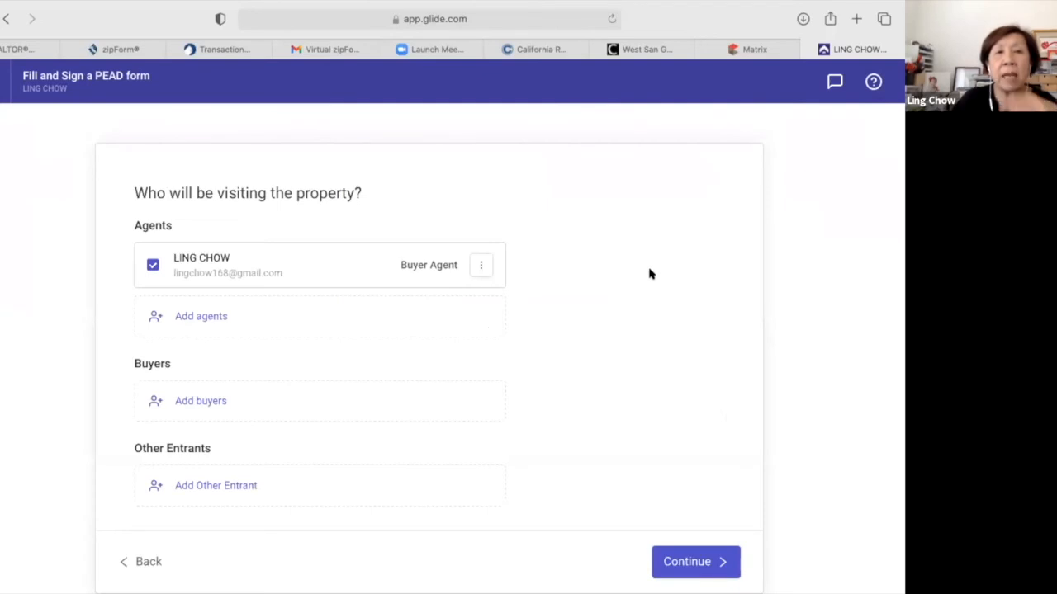
Open the buyer contact list and start a new contact, then close both without adding a buyer.
scroll(649, 274, down, 1)
scroll(649, 274, down, 1)
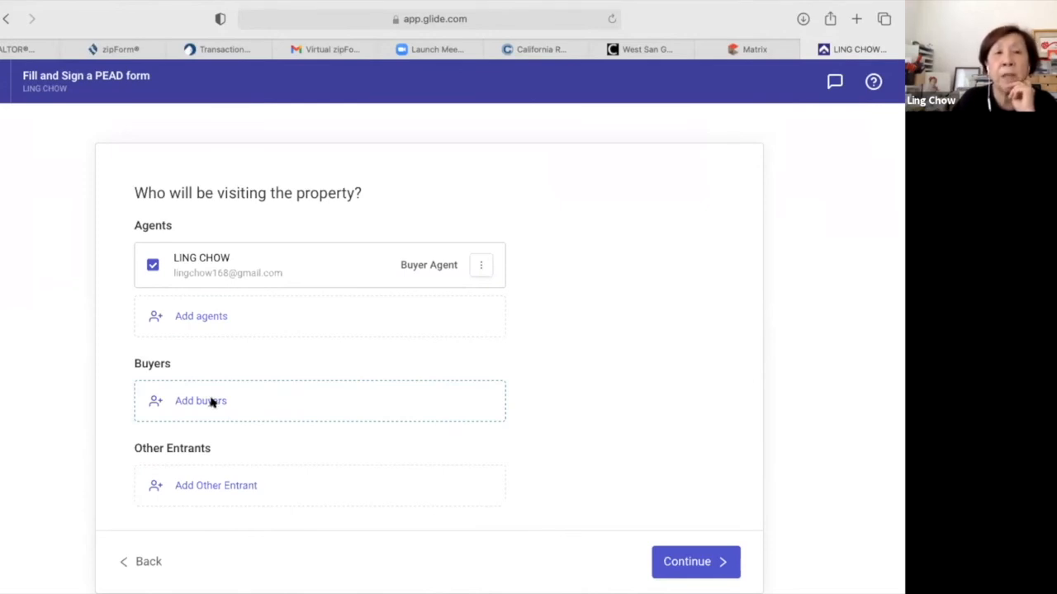
click(384, 384)
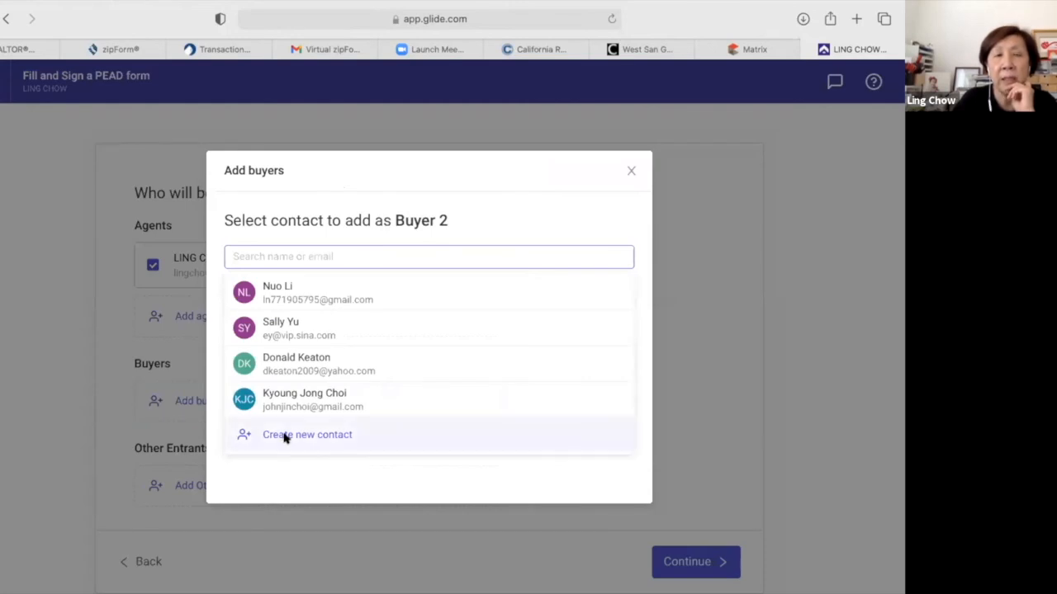
click(285, 438)
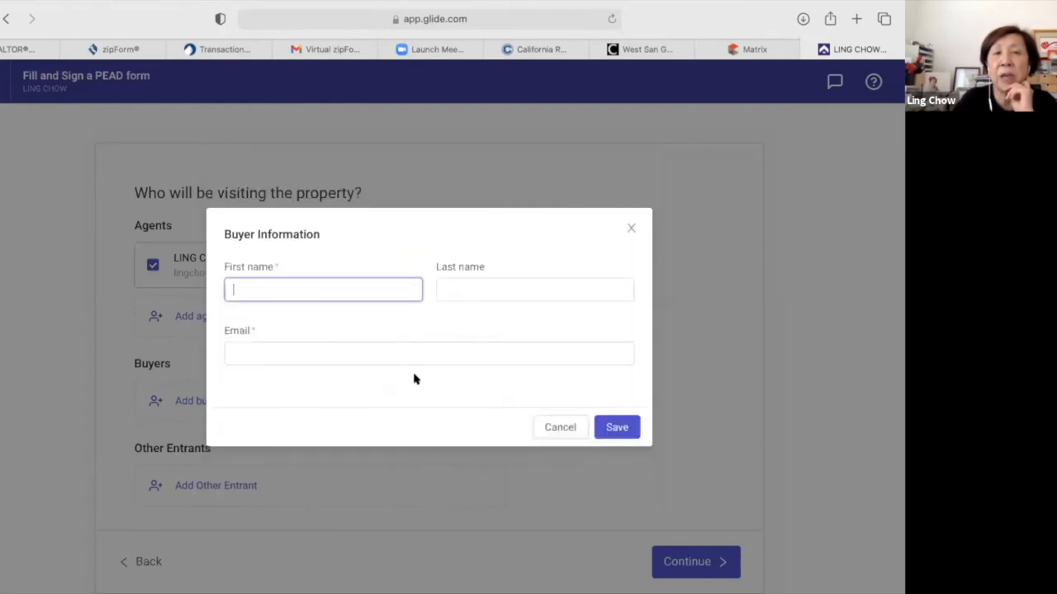
click(629, 228)
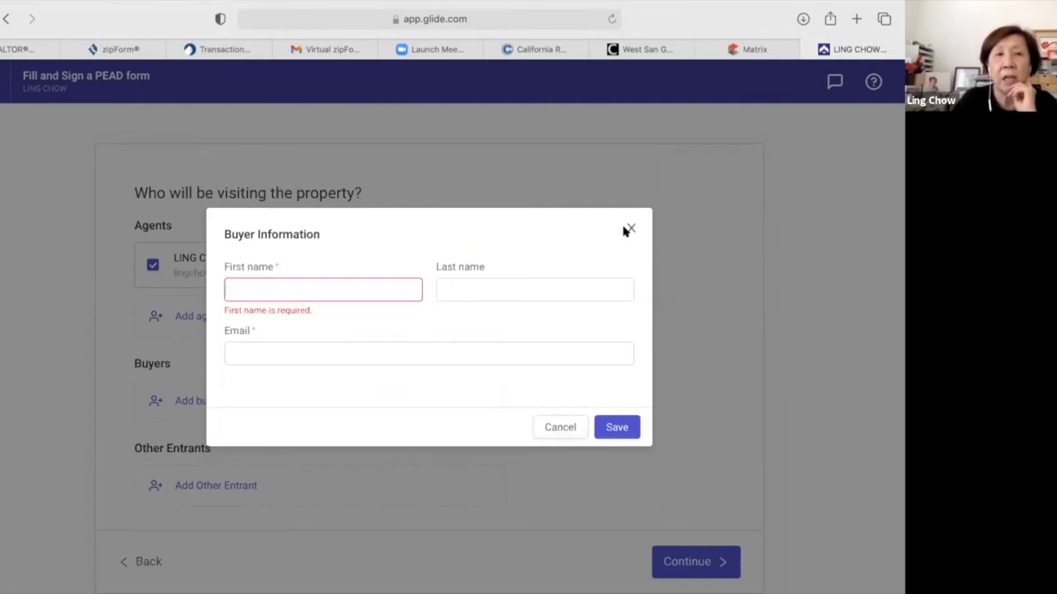
click(629, 229)
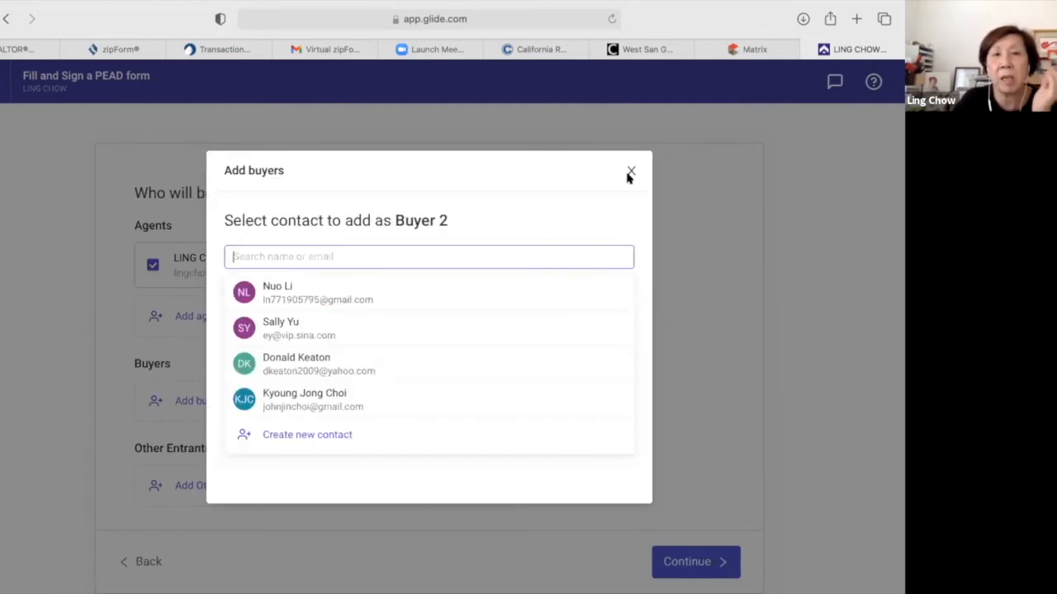
click(631, 172)
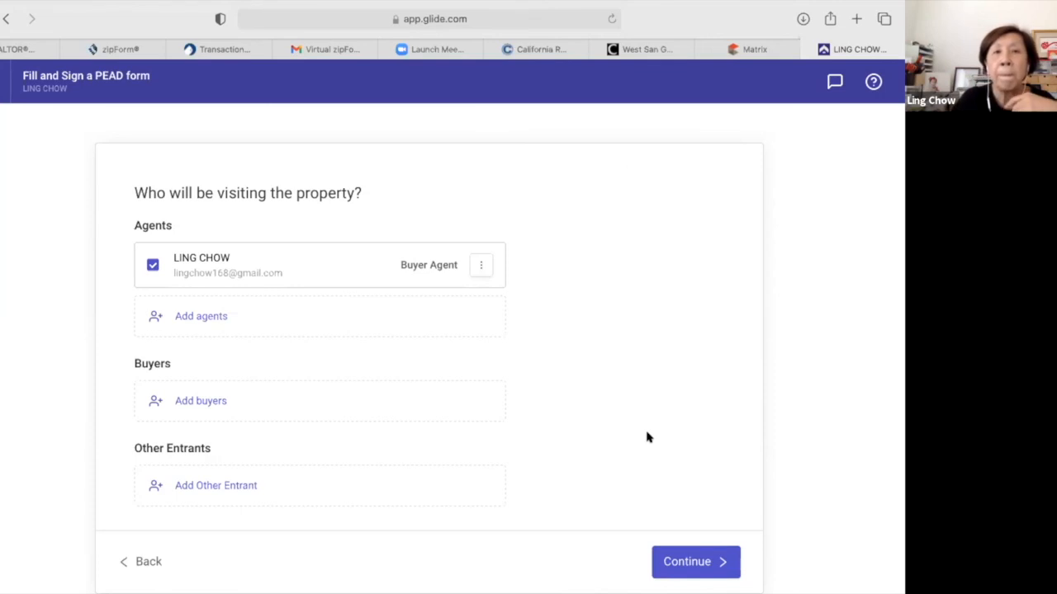
Move past the visitors step with only the buyer's agent listed and no buyers chosen.
click(690, 560)
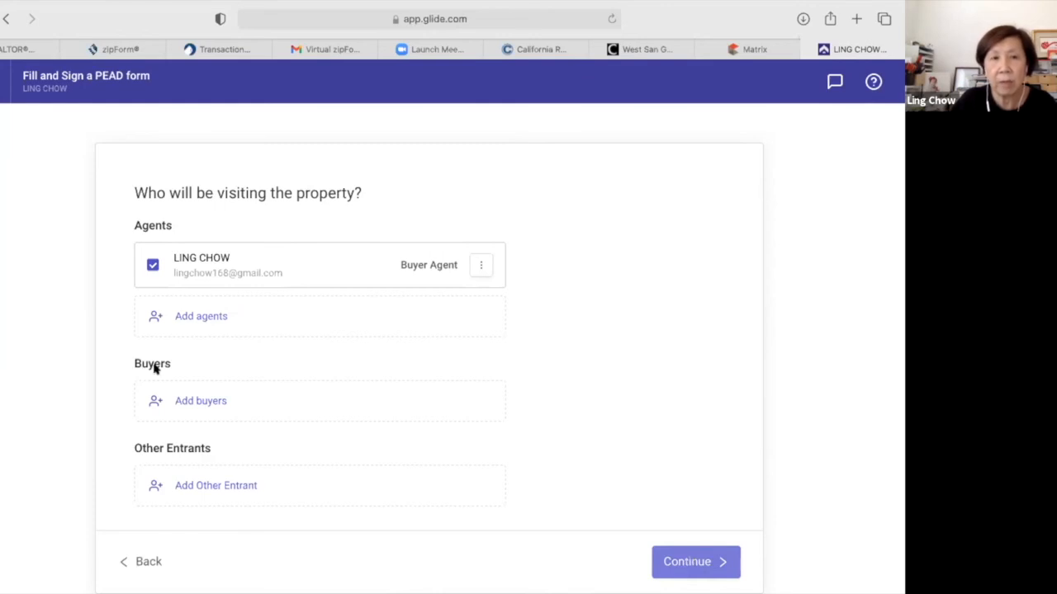
click(178, 403)
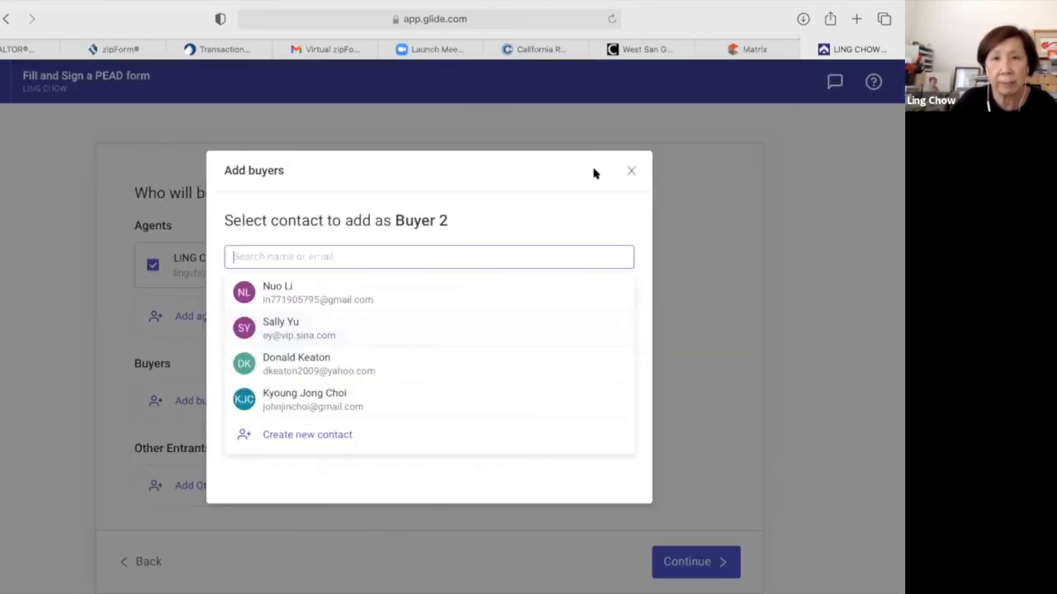
click(631, 171)
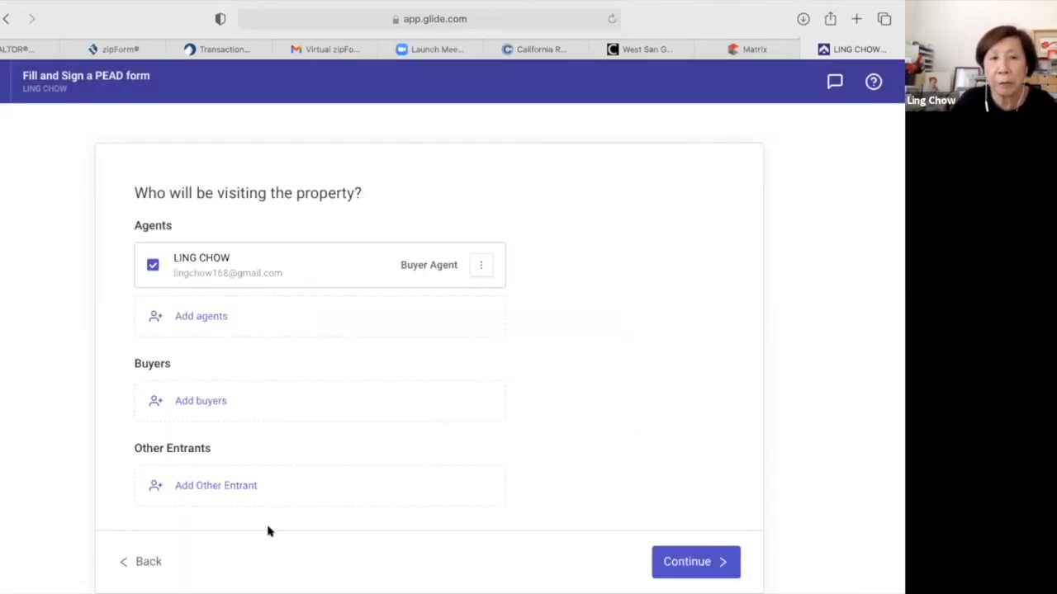
click(683, 562)
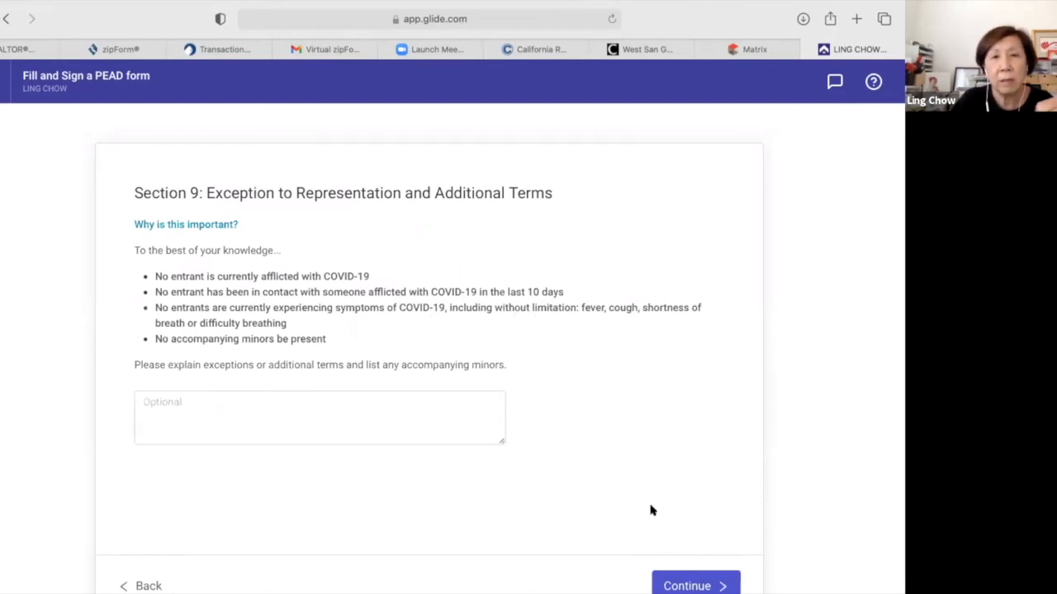
scroll(651, 511, down, 1)
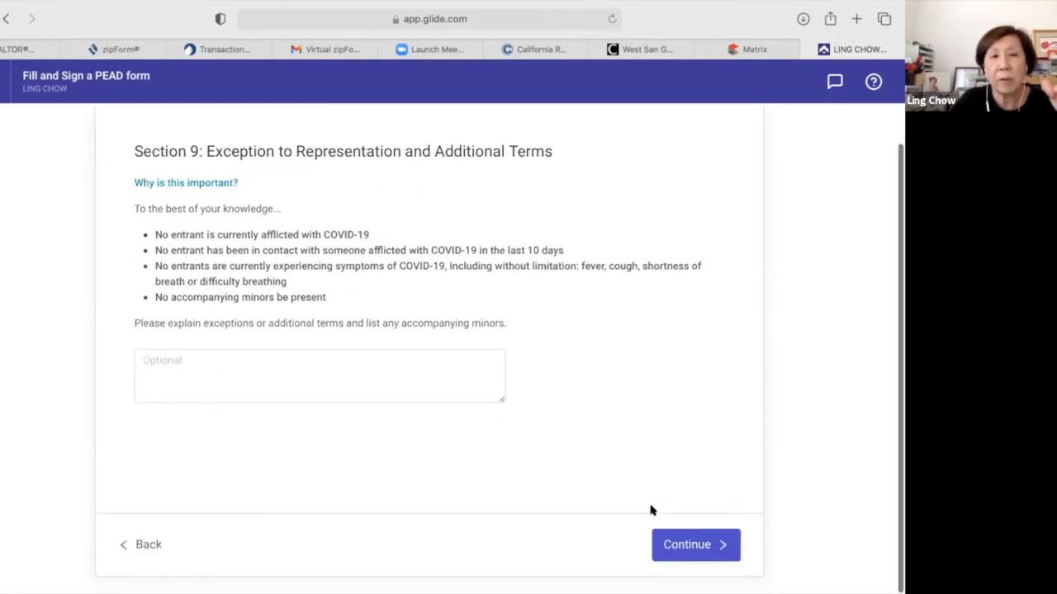
click(701, 548)
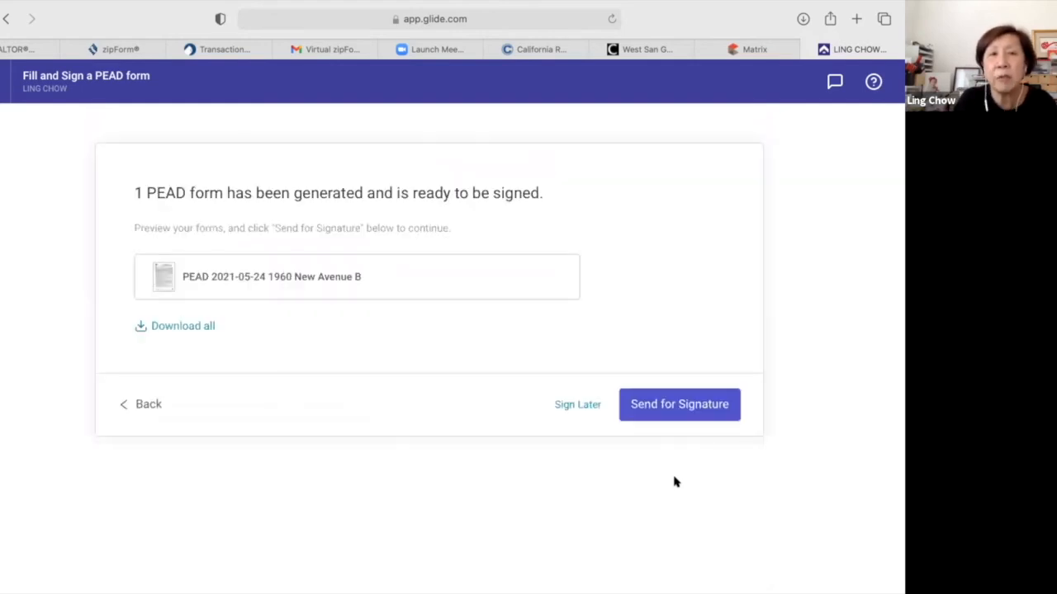
click(691, 408)
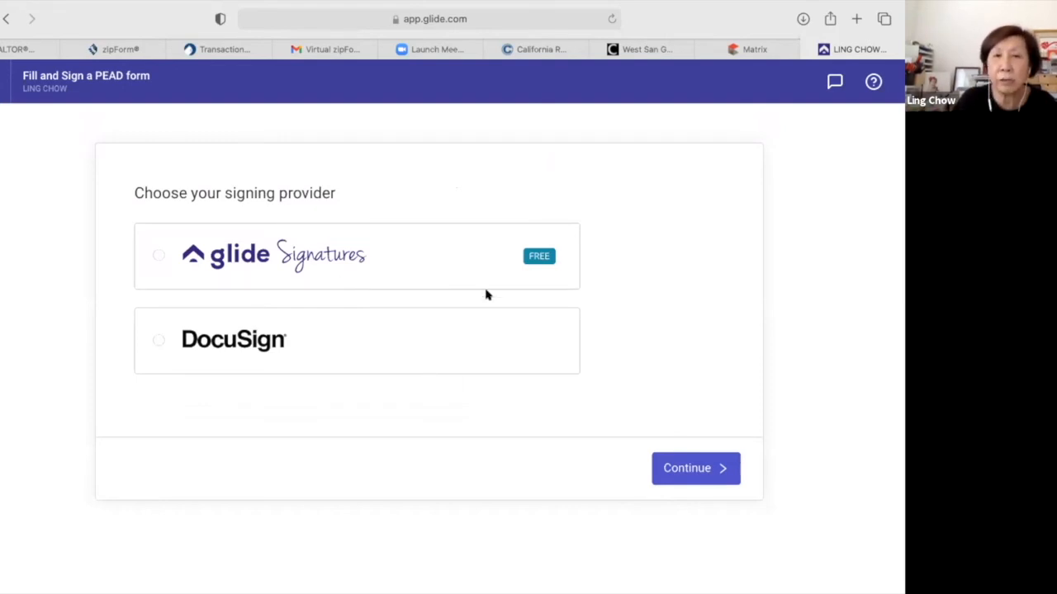
Pick DocuSign instead of Glide Signatures as the PEAD's signing provider and proceed.
click(155, 252)
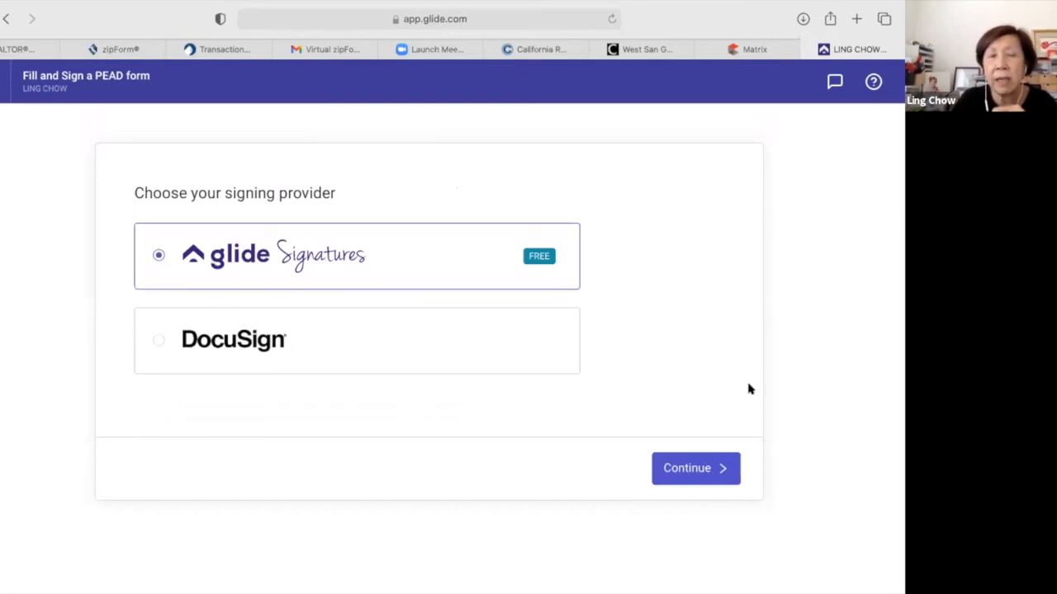
click(159, 341)
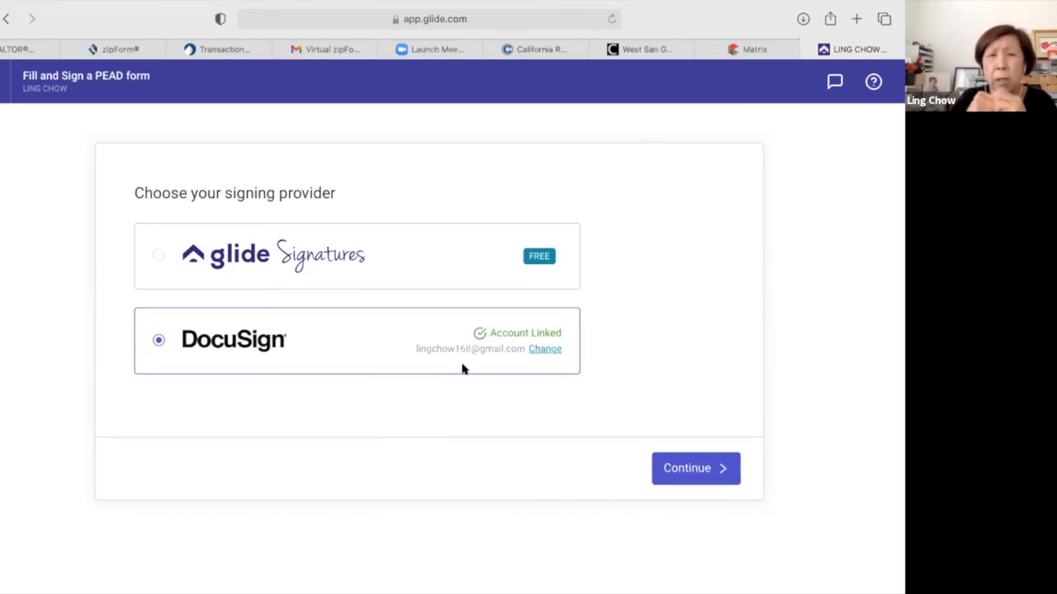
click(687, 468)
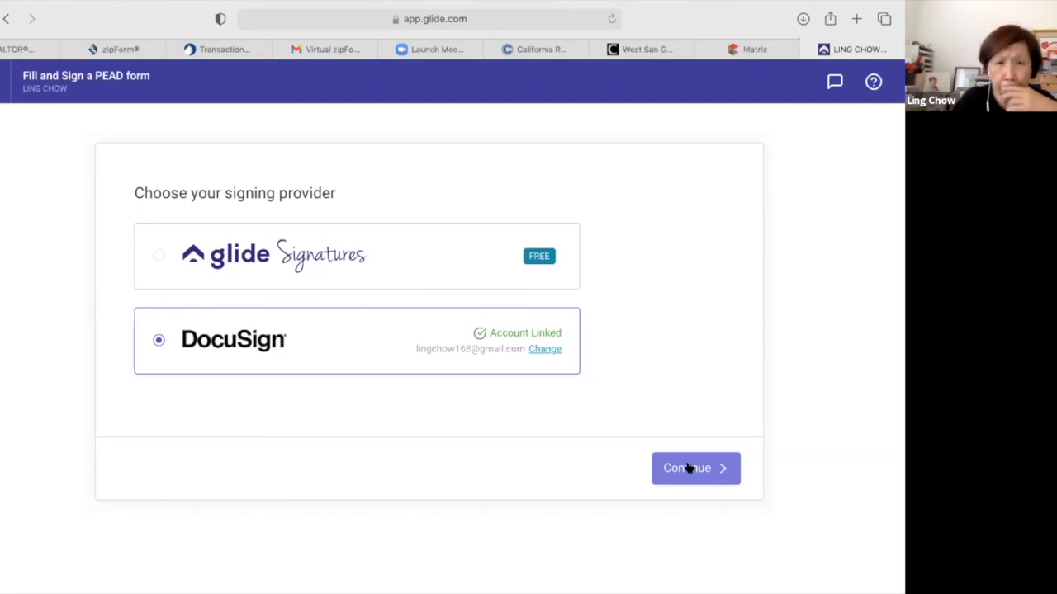
click(689, 468)
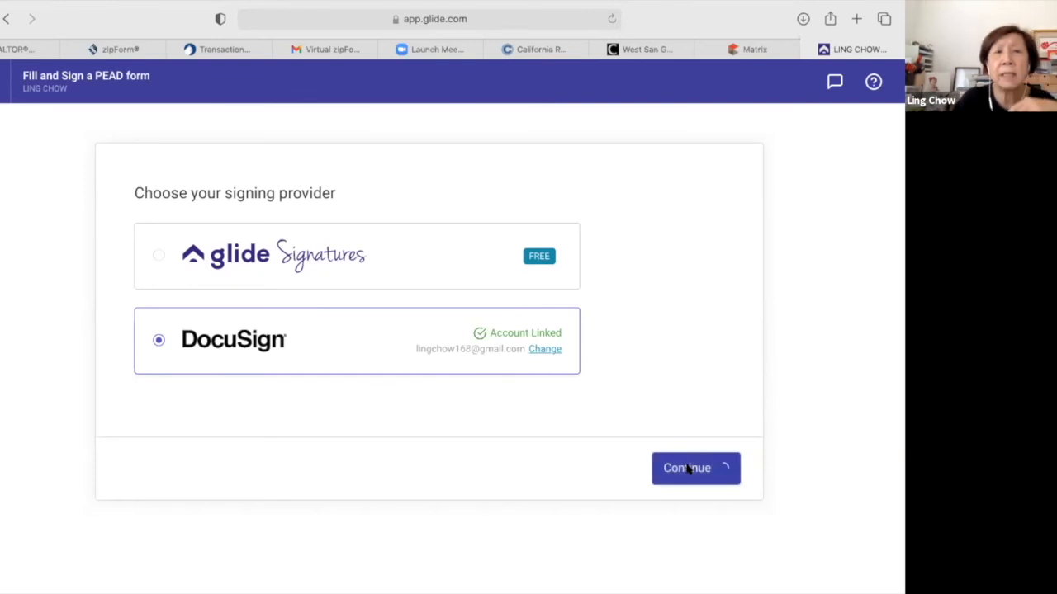
click(342, 332)
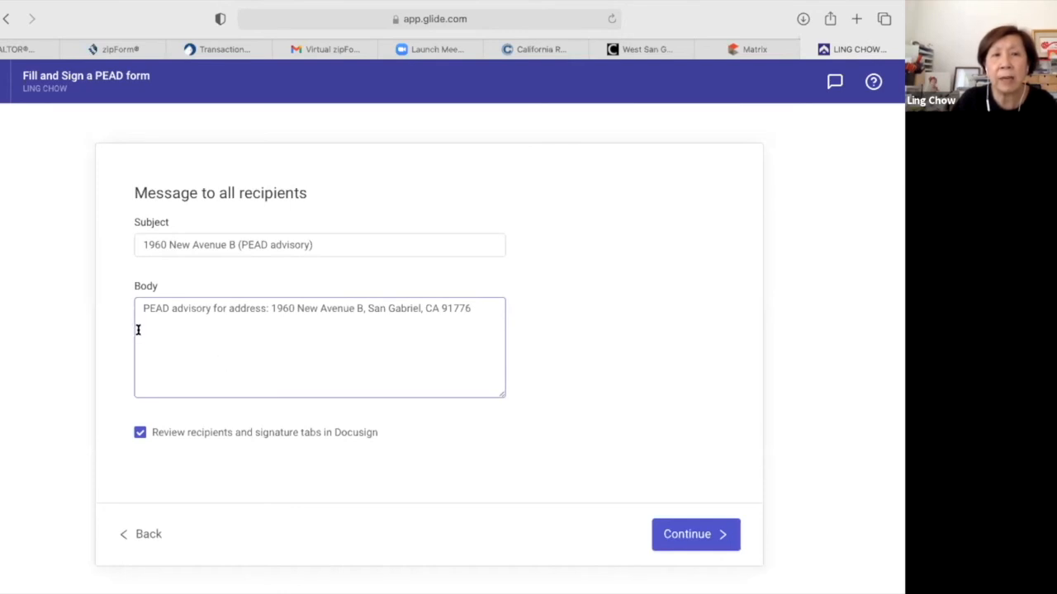
key(Return)
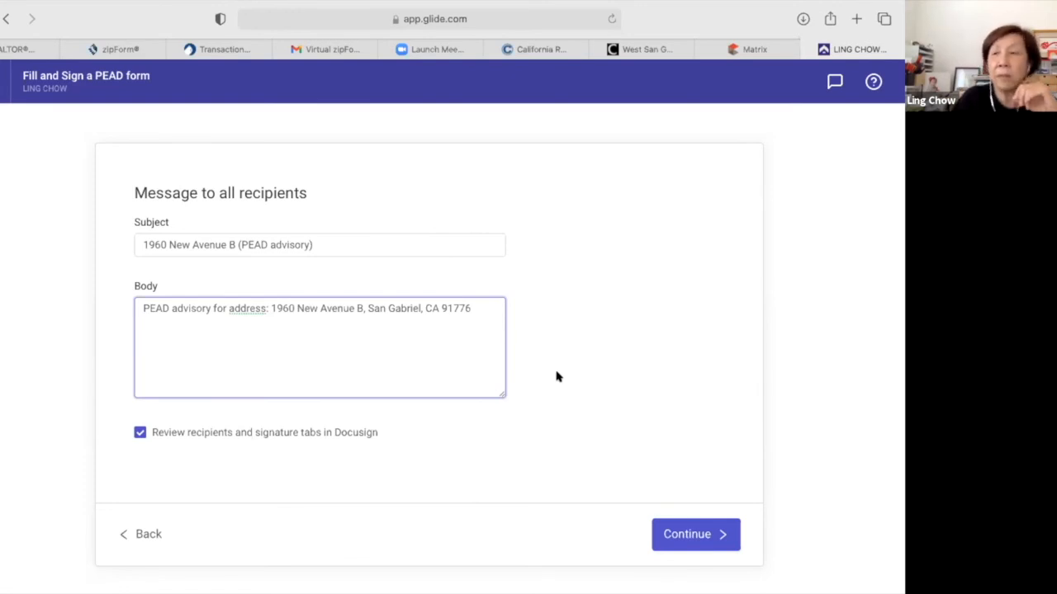
click(673, 366)
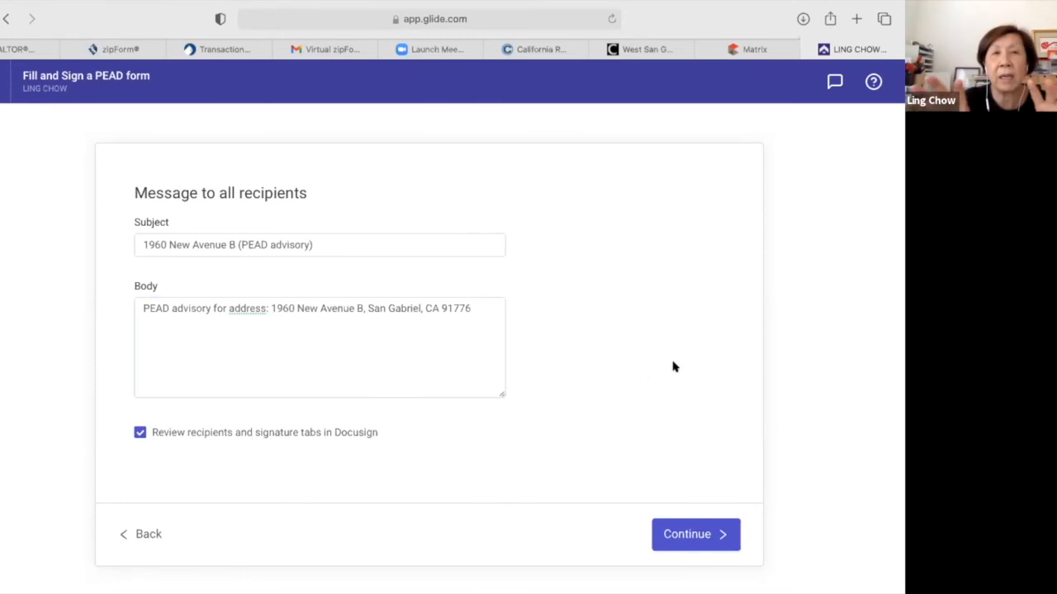